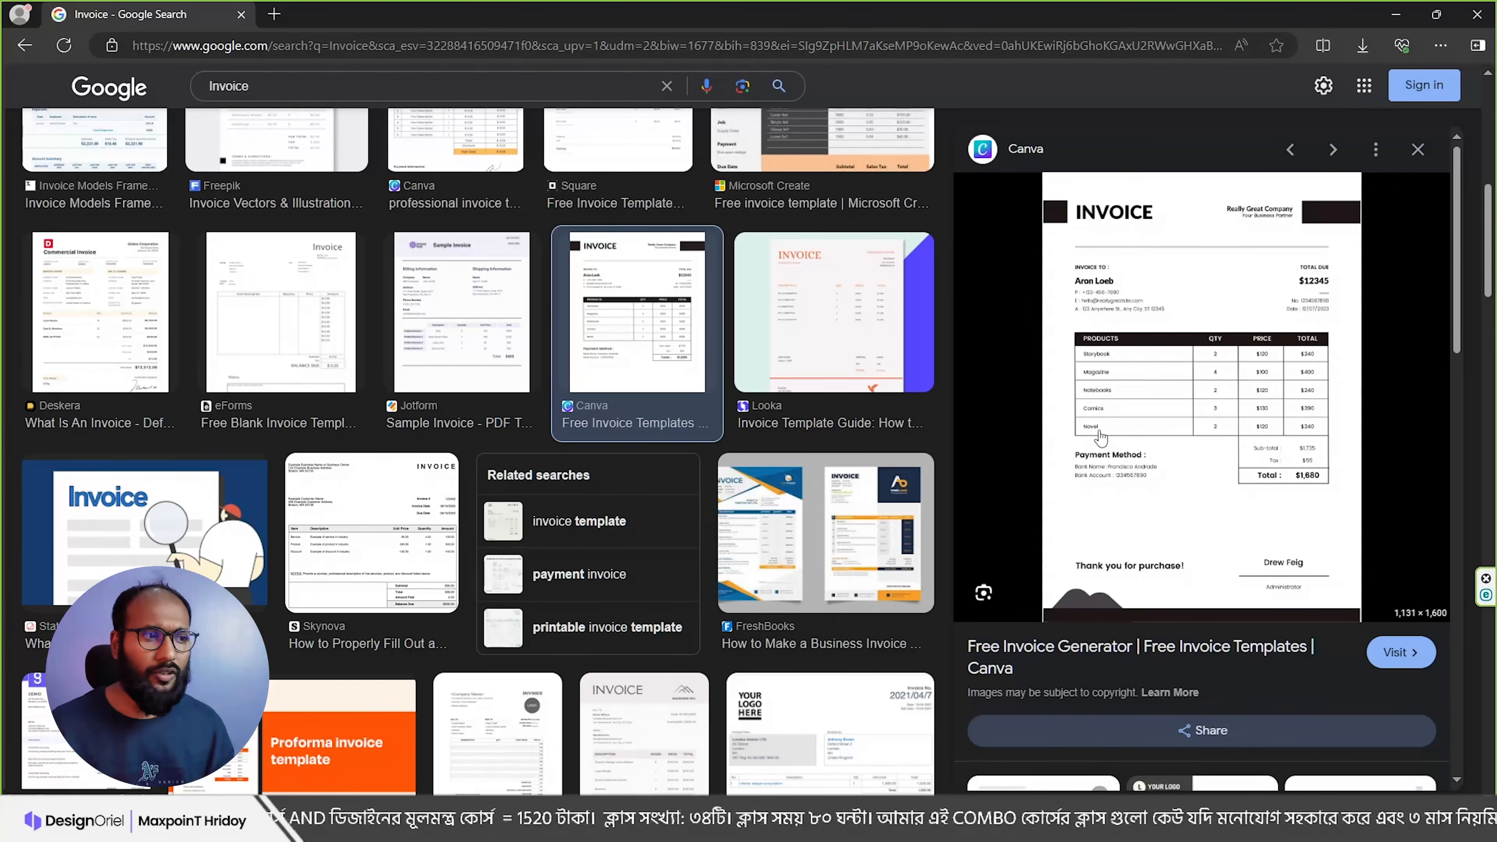
Step: Scroll the image results and screen-capture the Canva invoice preview
scroll(833, 501, down, 5)
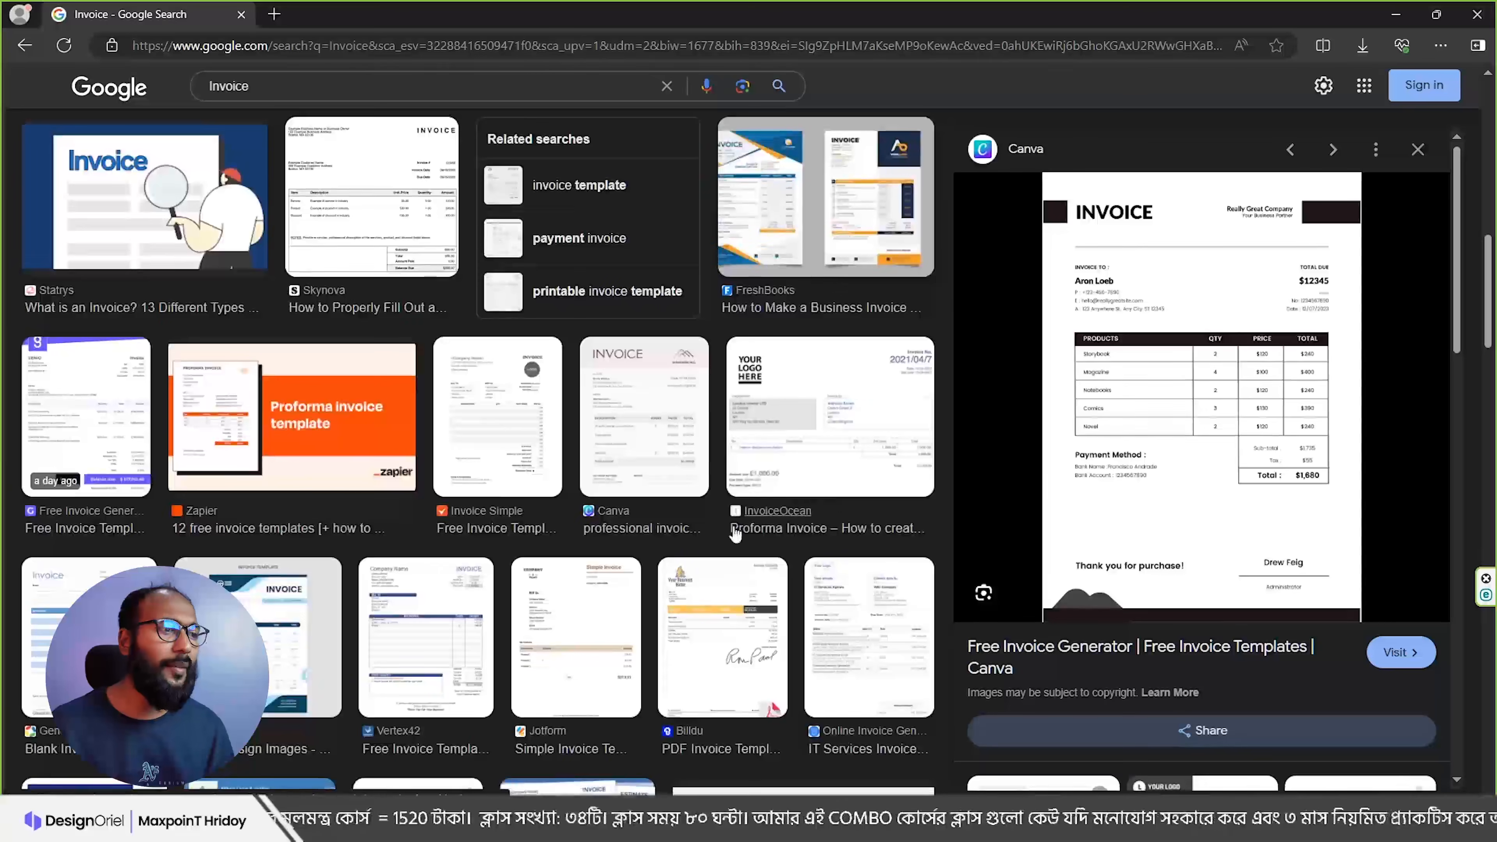
scroll(731, 533, down, 2)
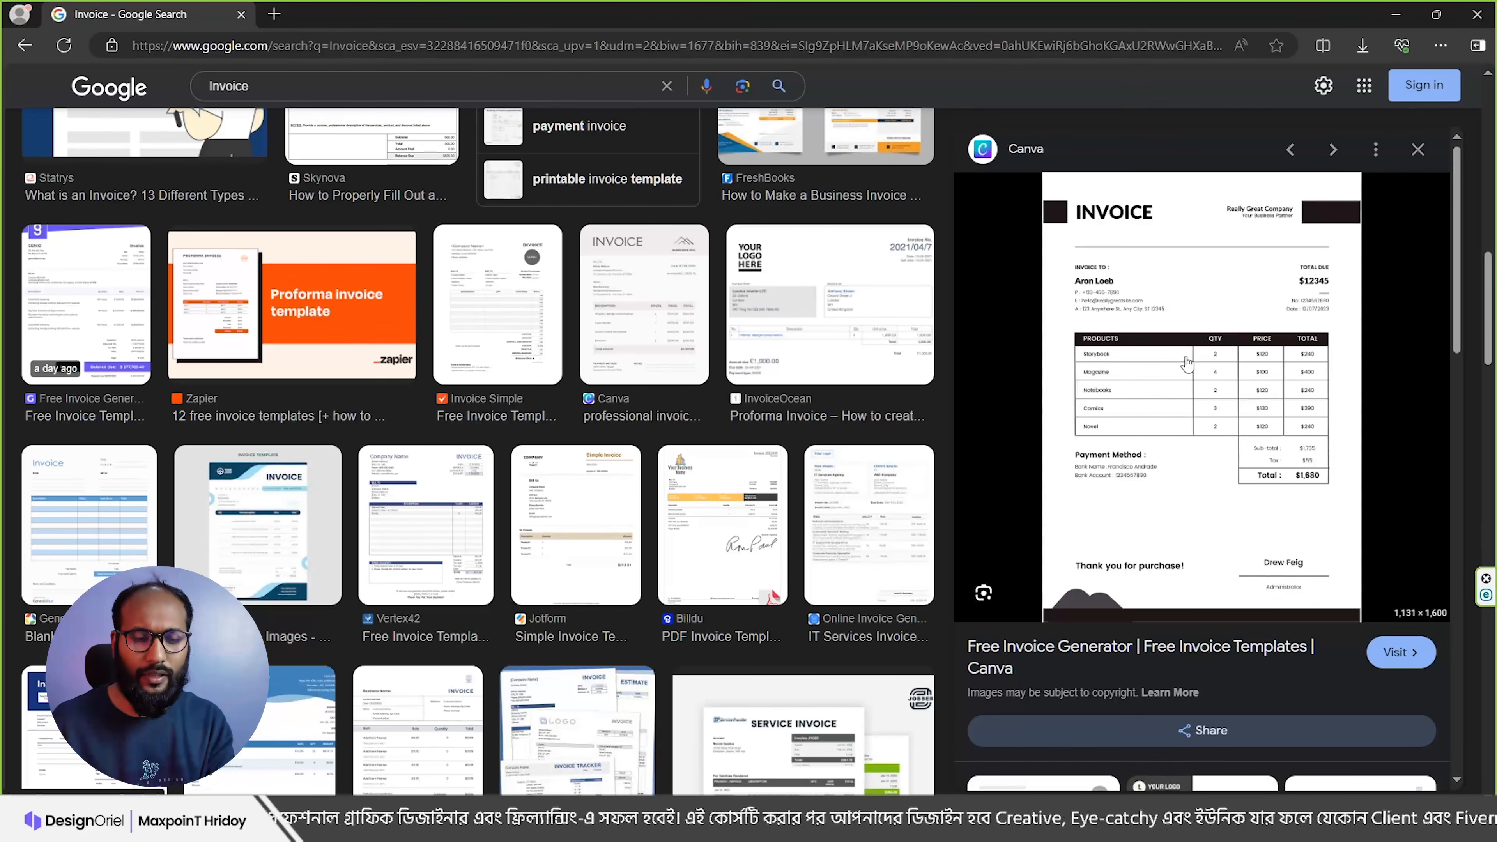
key(Print)
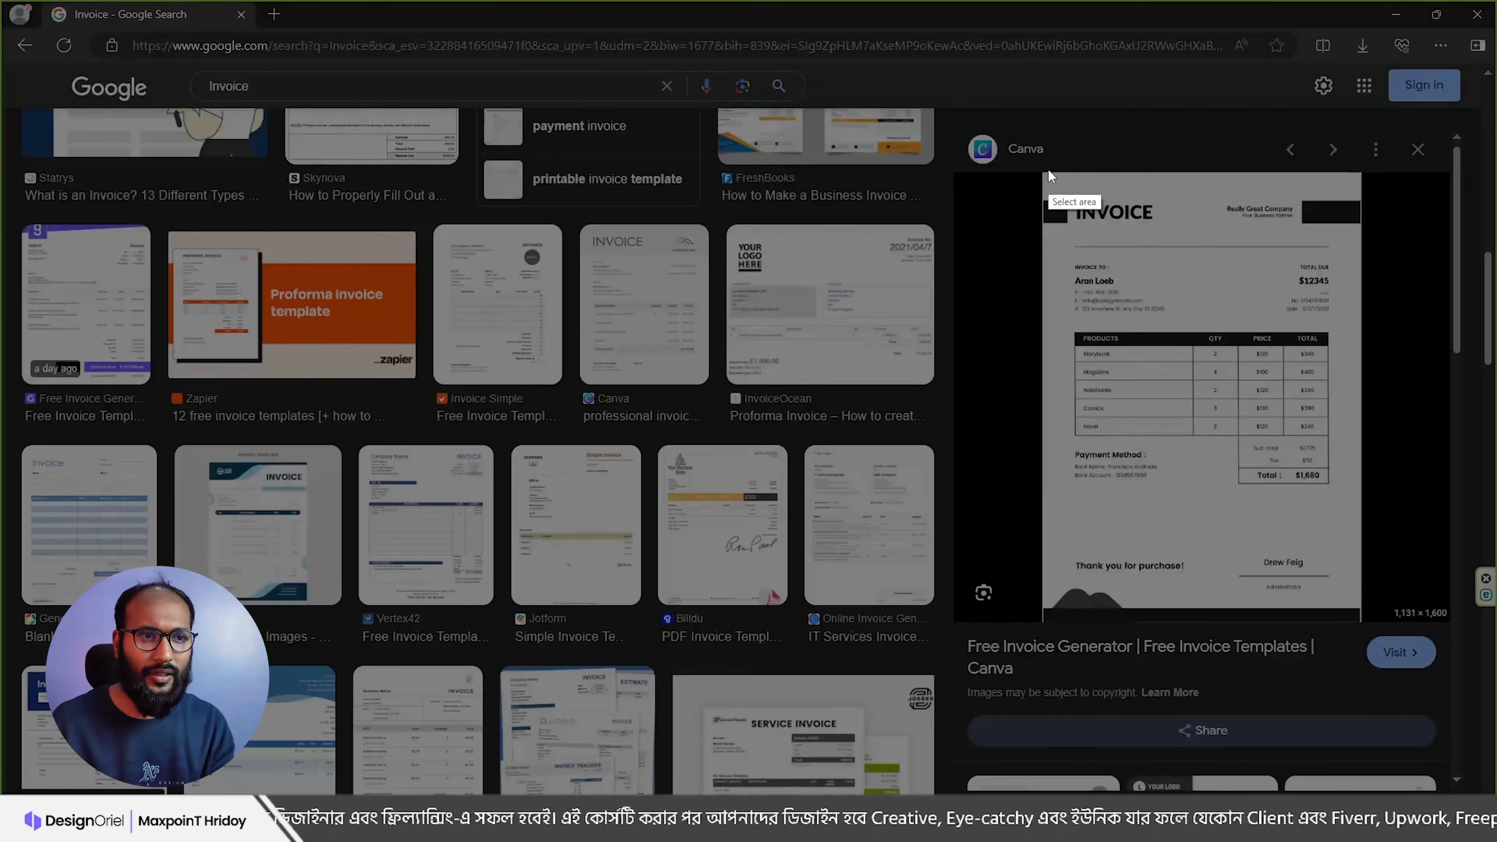
drag(1023, 154, 1378, 620)
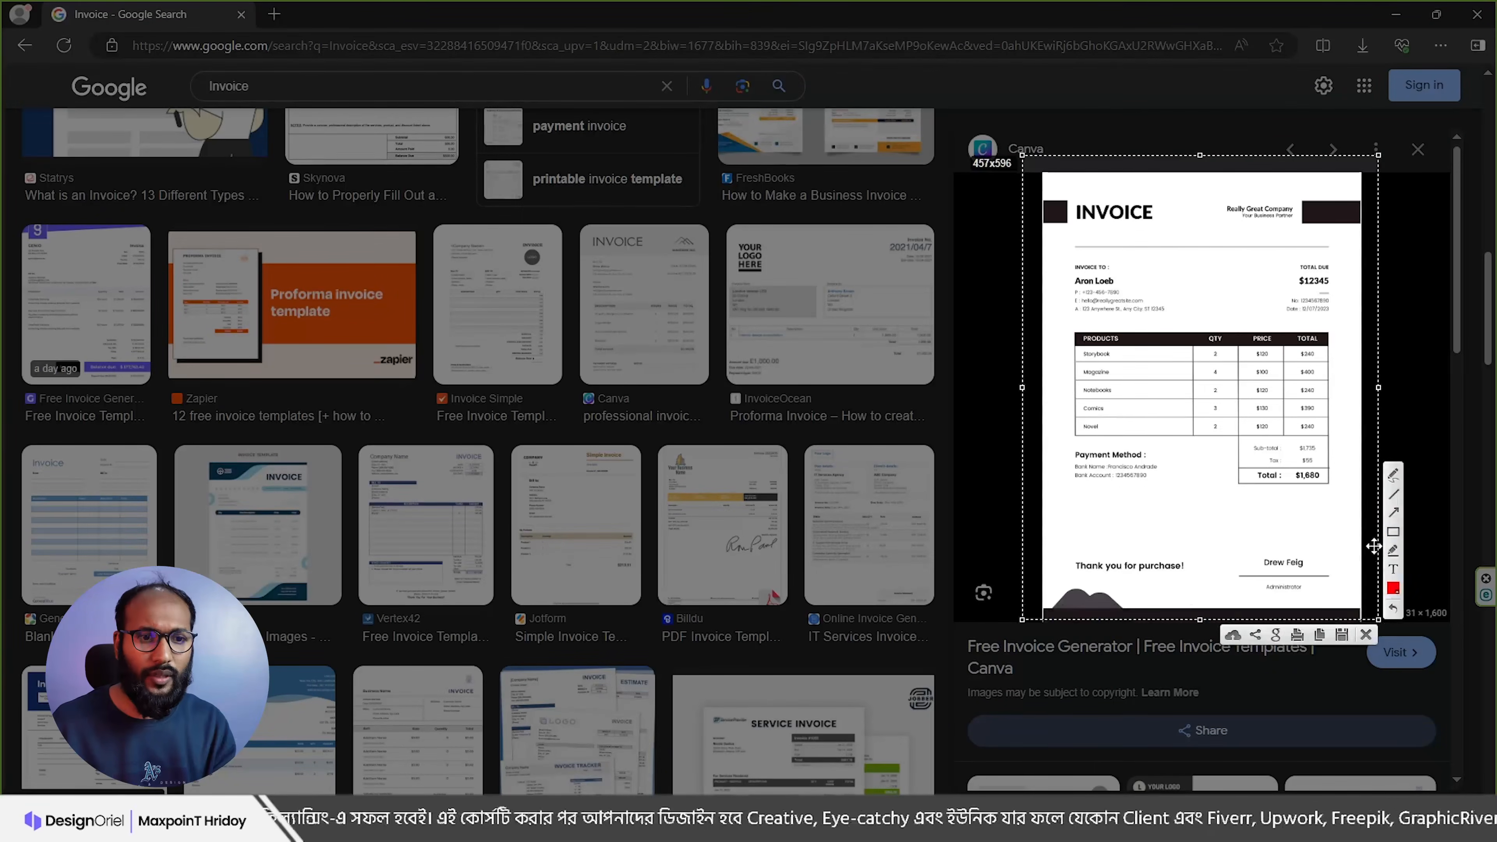
Step: Mark the header, billed-to block, $12345 total, item rows, bank line and footer, then dismiss the capture
mouse_move(1052, 190)
mouse_down()
mouse_move(1336, 256)
mouse_move(1357, 239)
mouse_up()
drag(1072, 275, 1158, 312)
drag(1285, 273, 1341, 287)
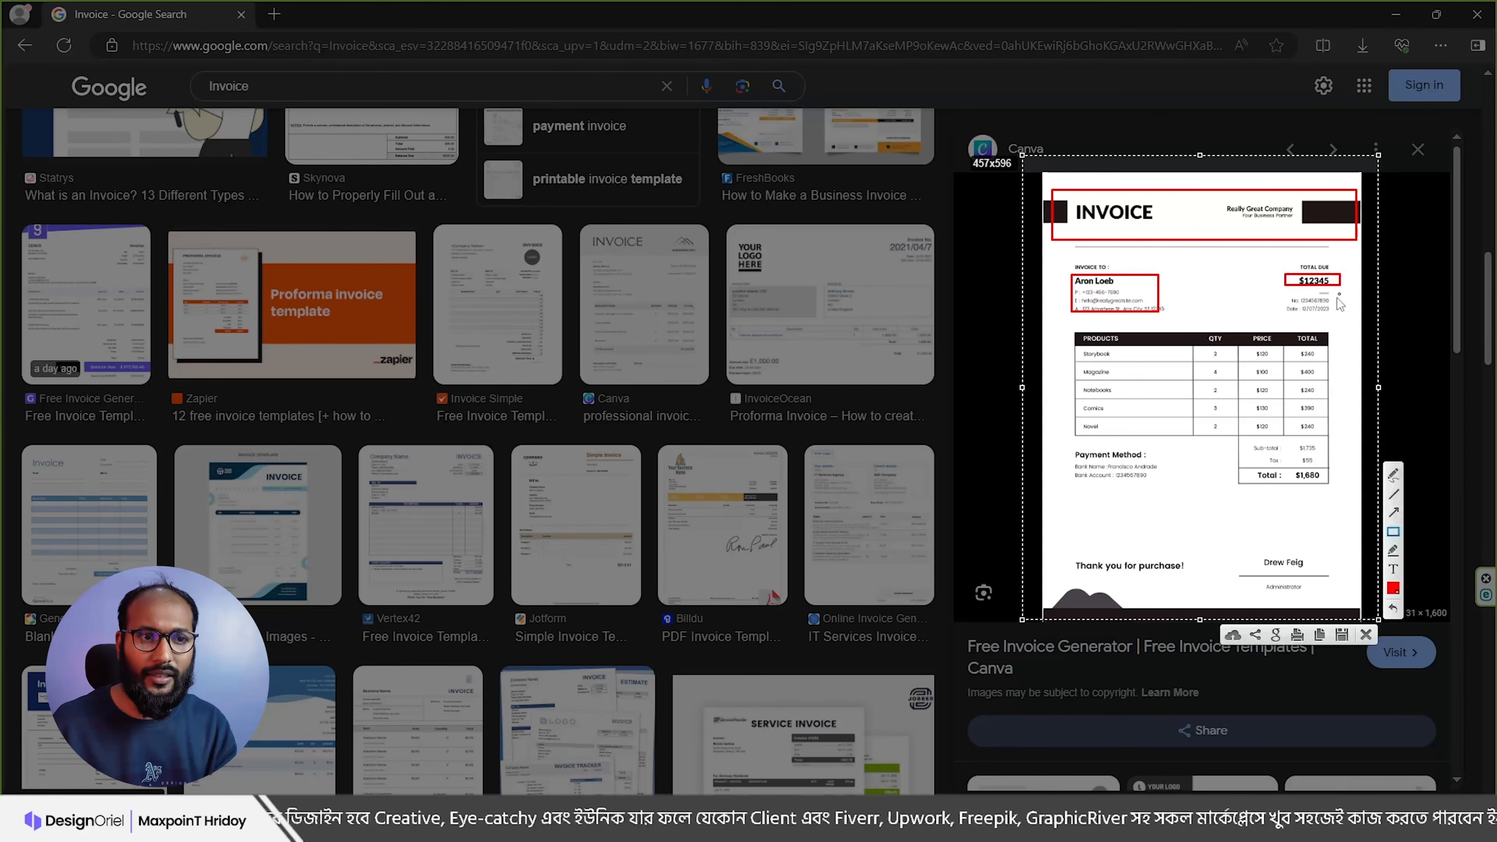
drag(1083, 346, 1320, 430)
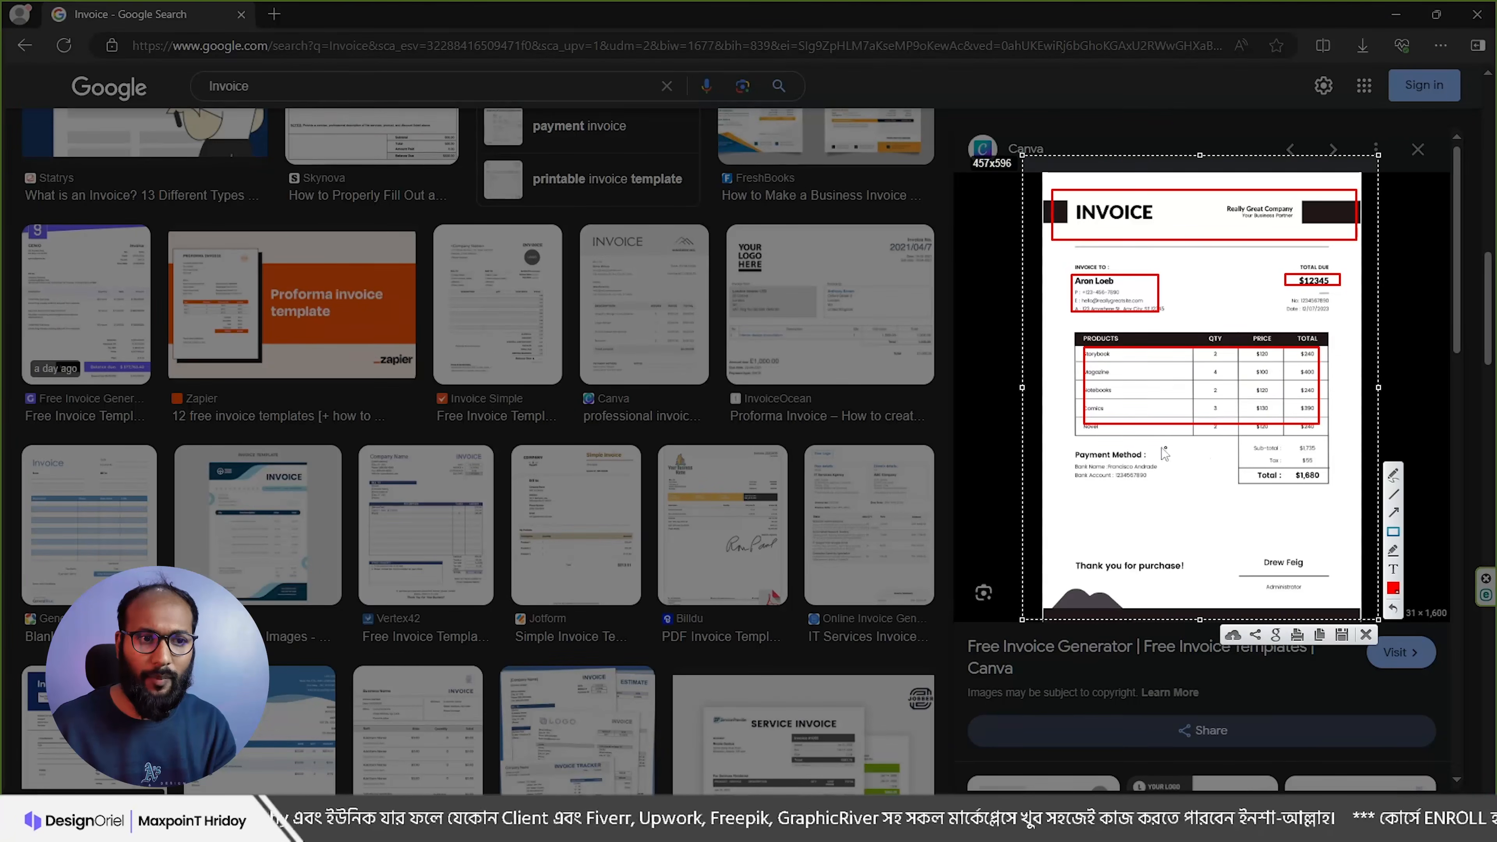
drag(1069, 468, 1144, 488)
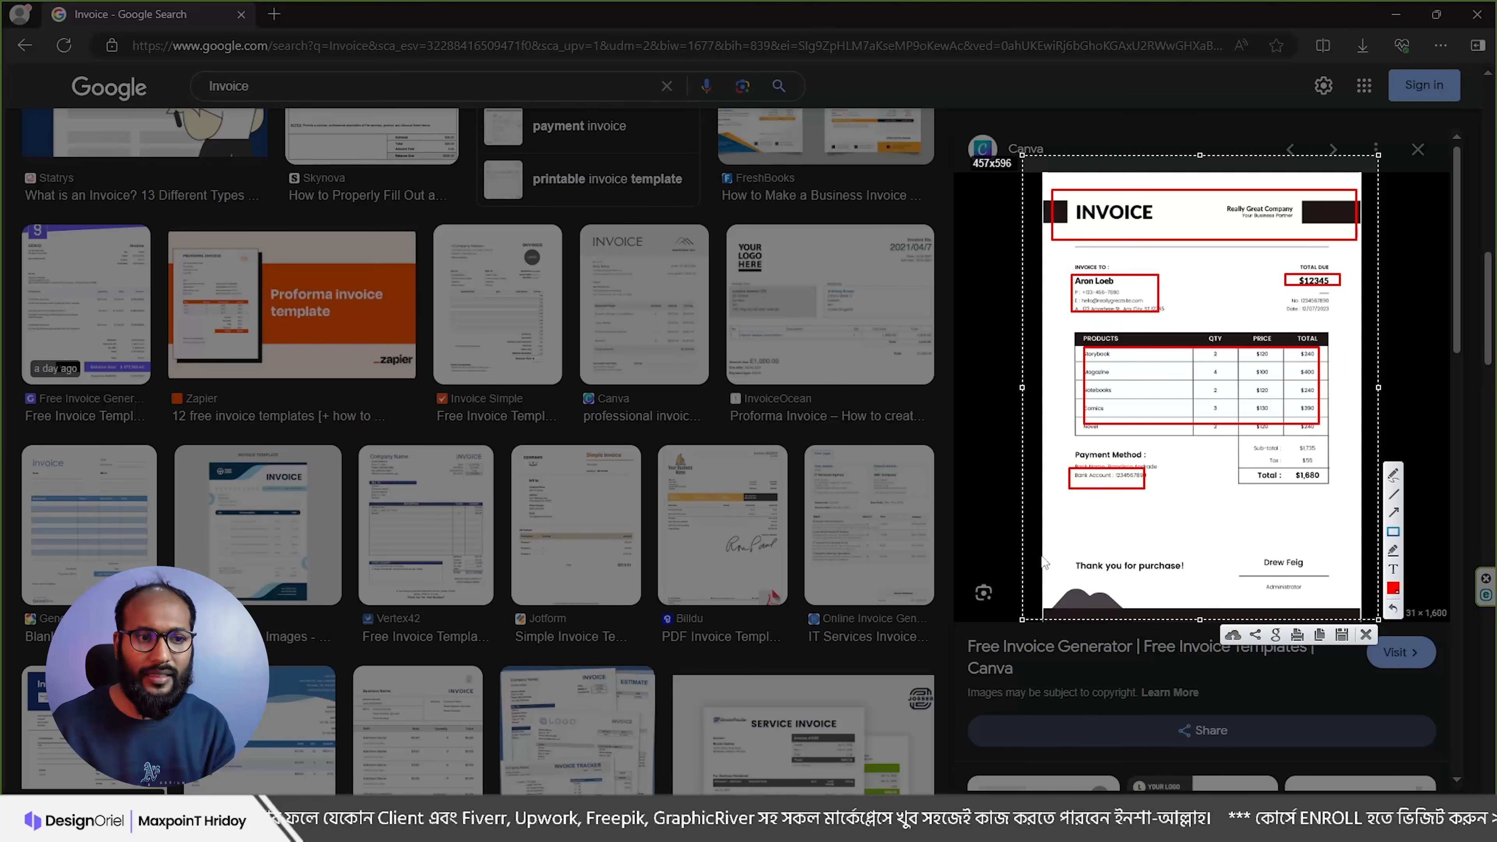
drag(1062, 578, 1344, 614)
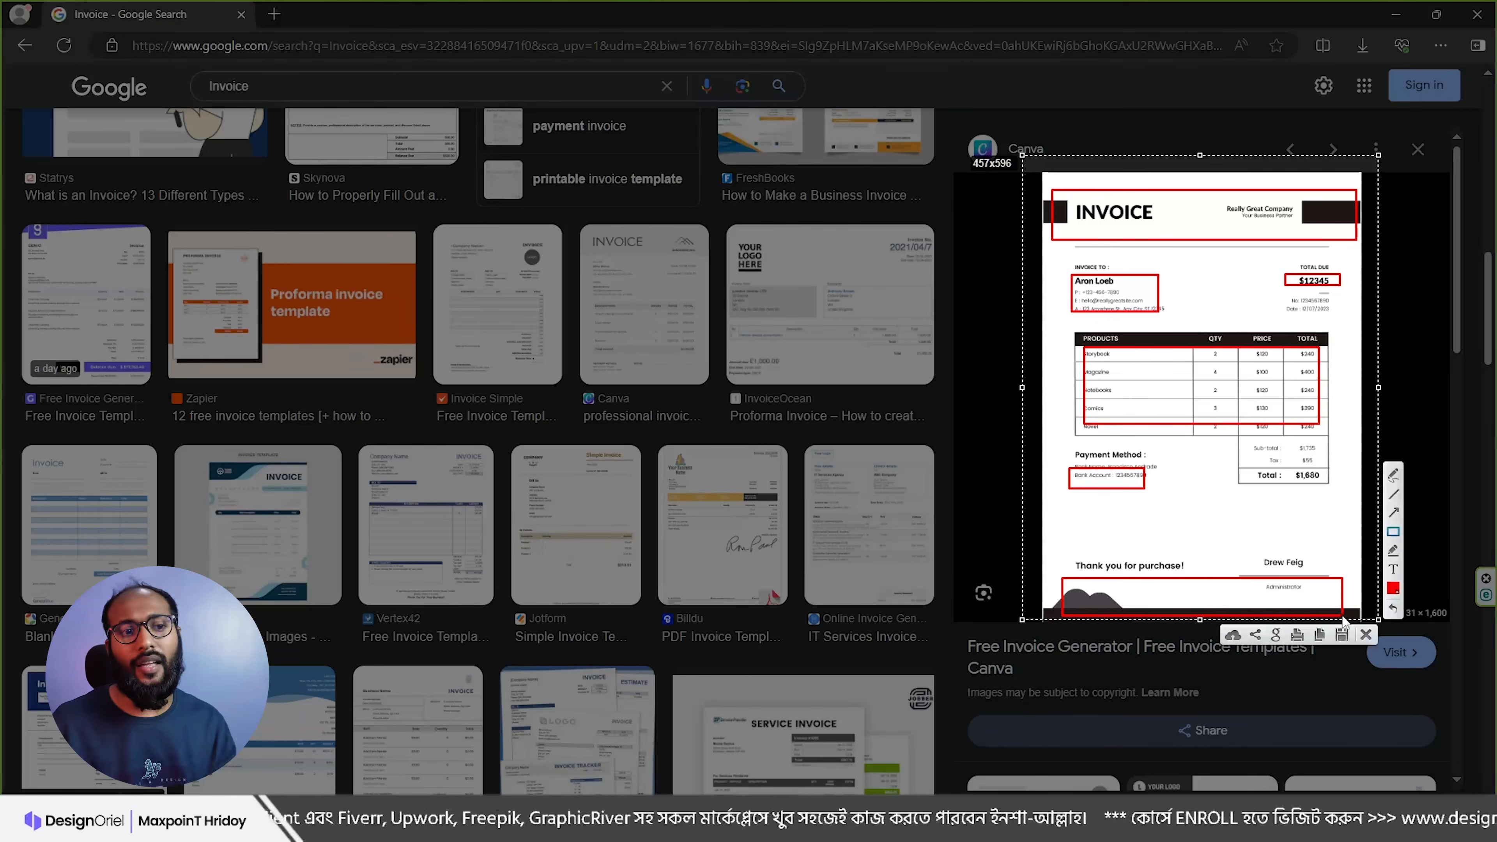
key(Escape)
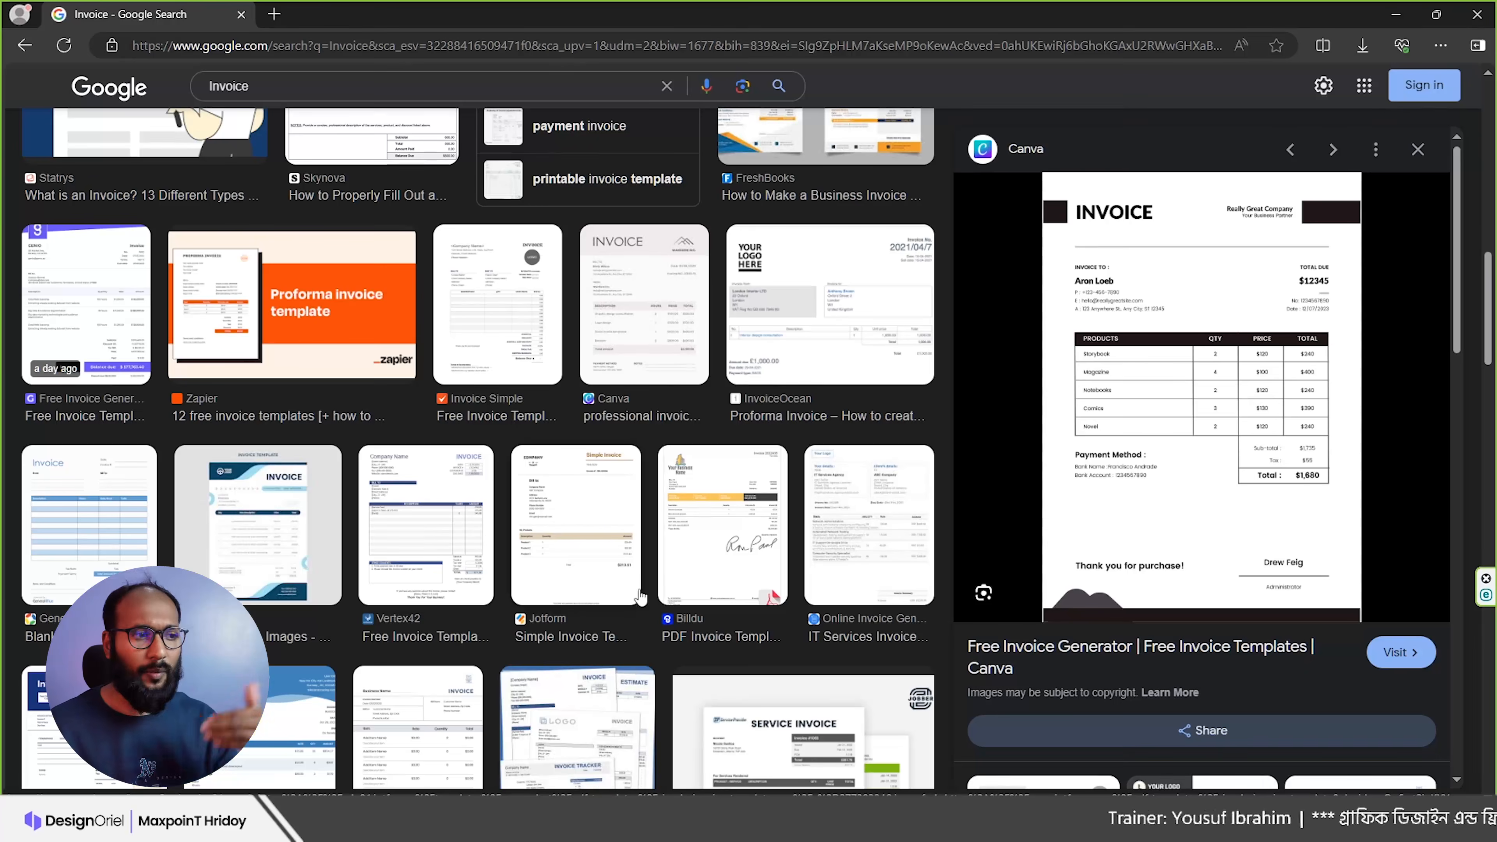
scroll(585, 469, up, 4)
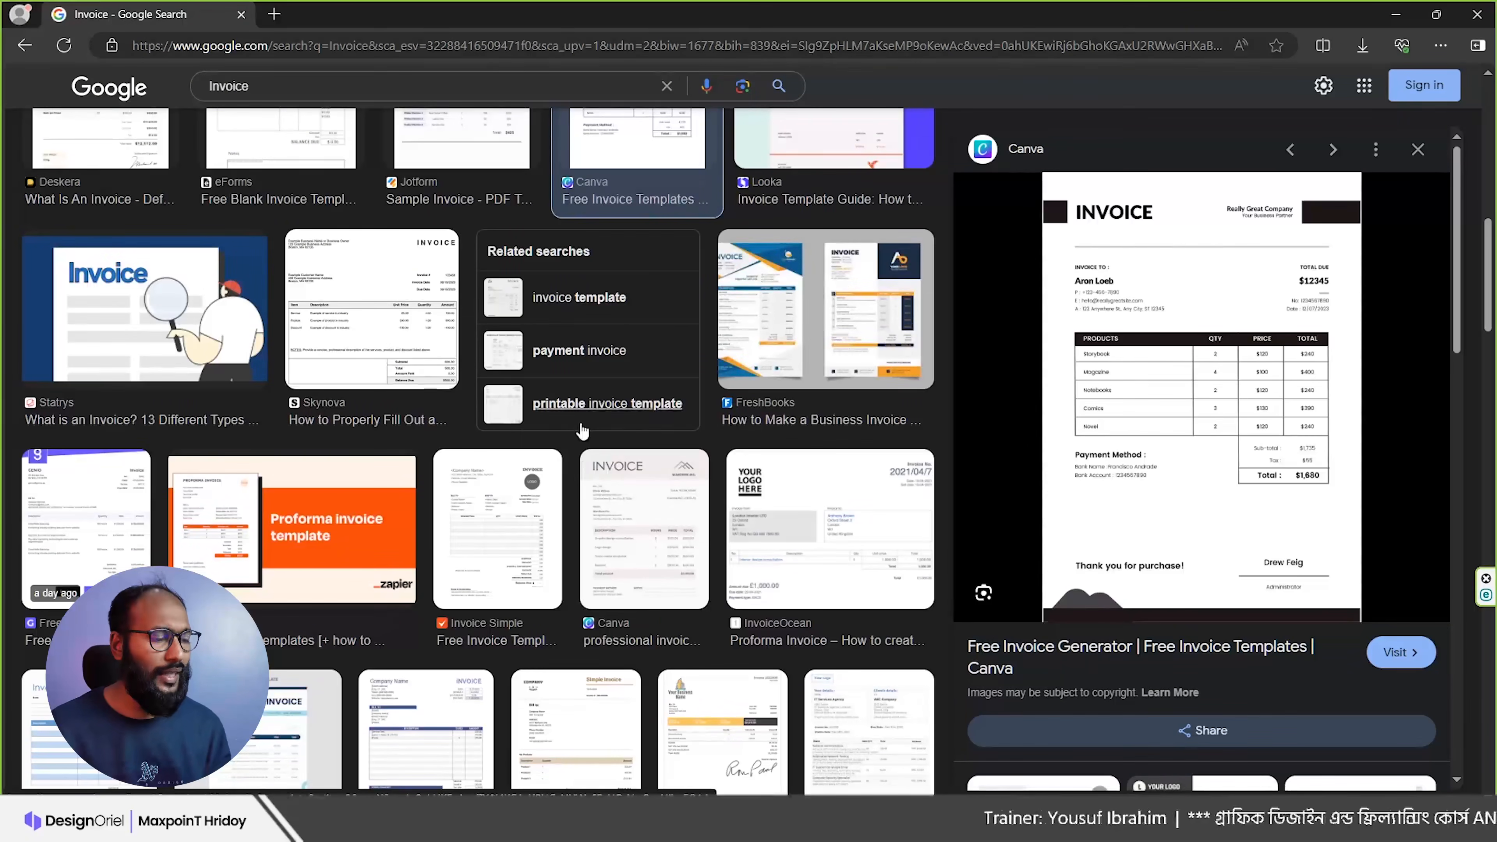
mouse_move(669, 829)
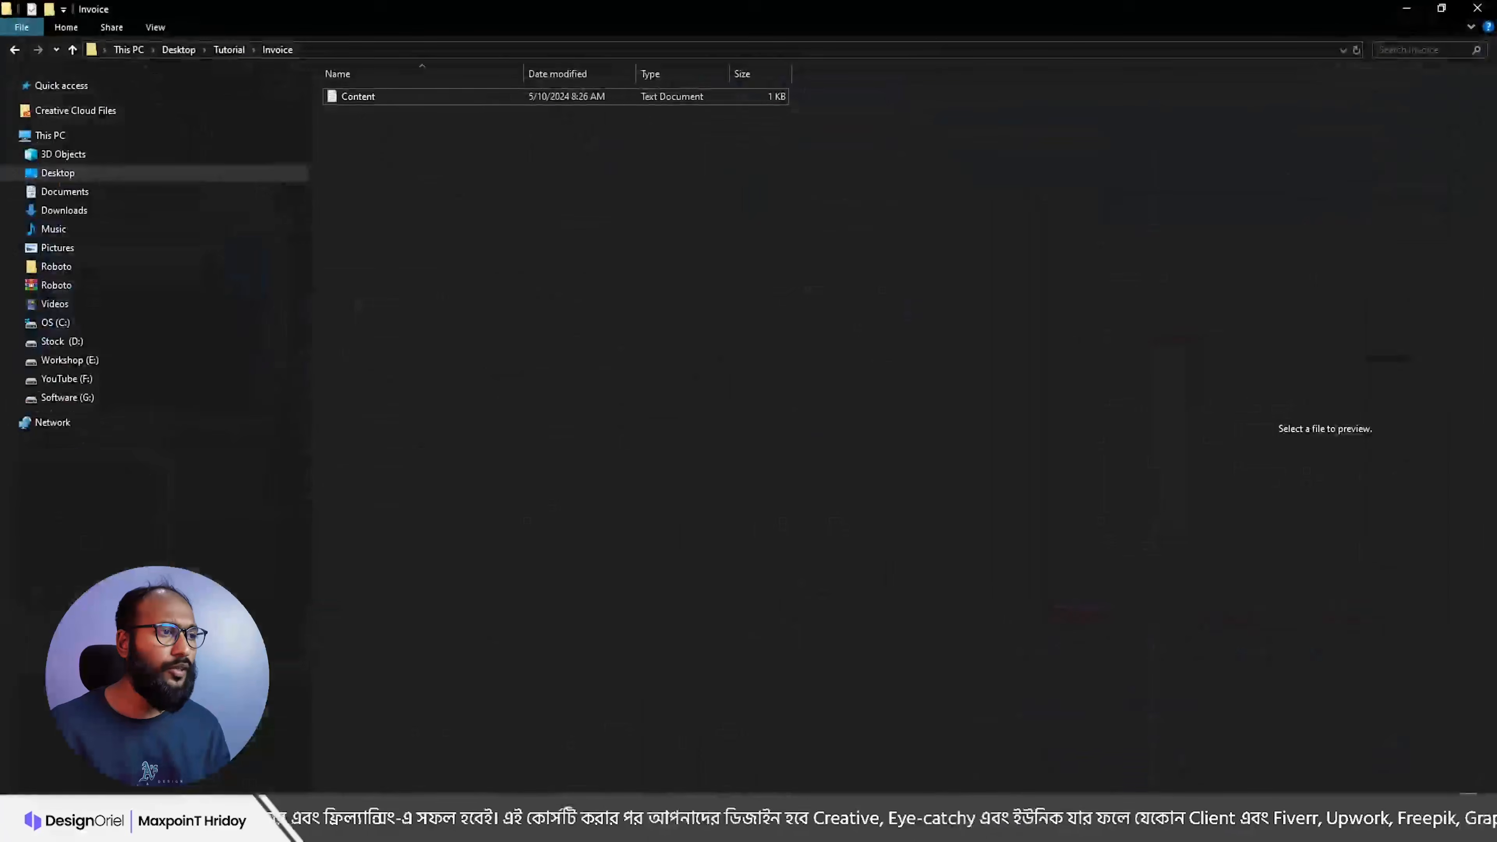
Step: Preview the Content text file in File Explorer and open it in Notepad
click(449, 94)
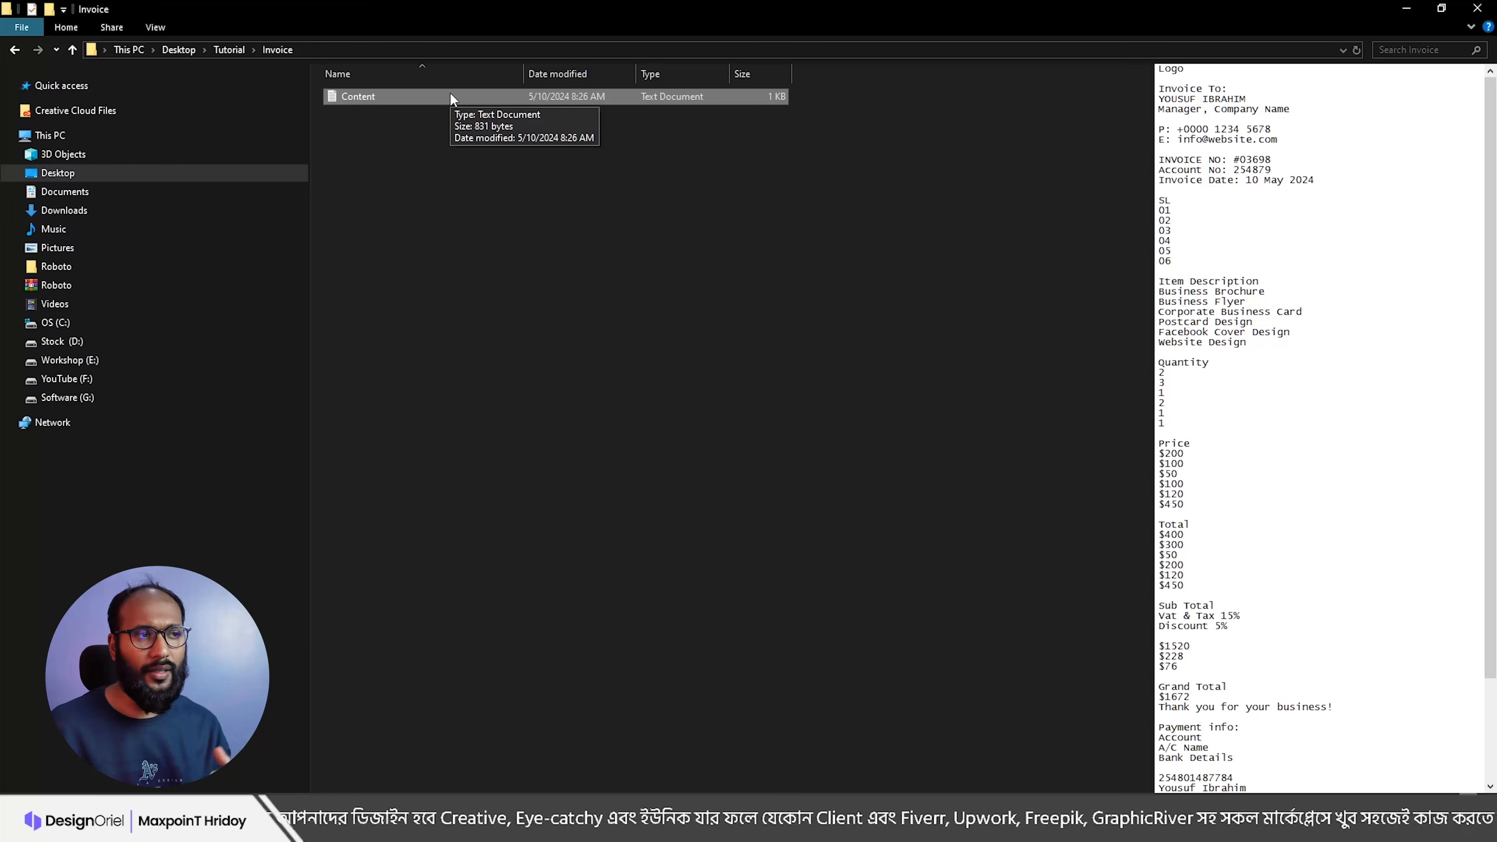
double_click(449, 92)
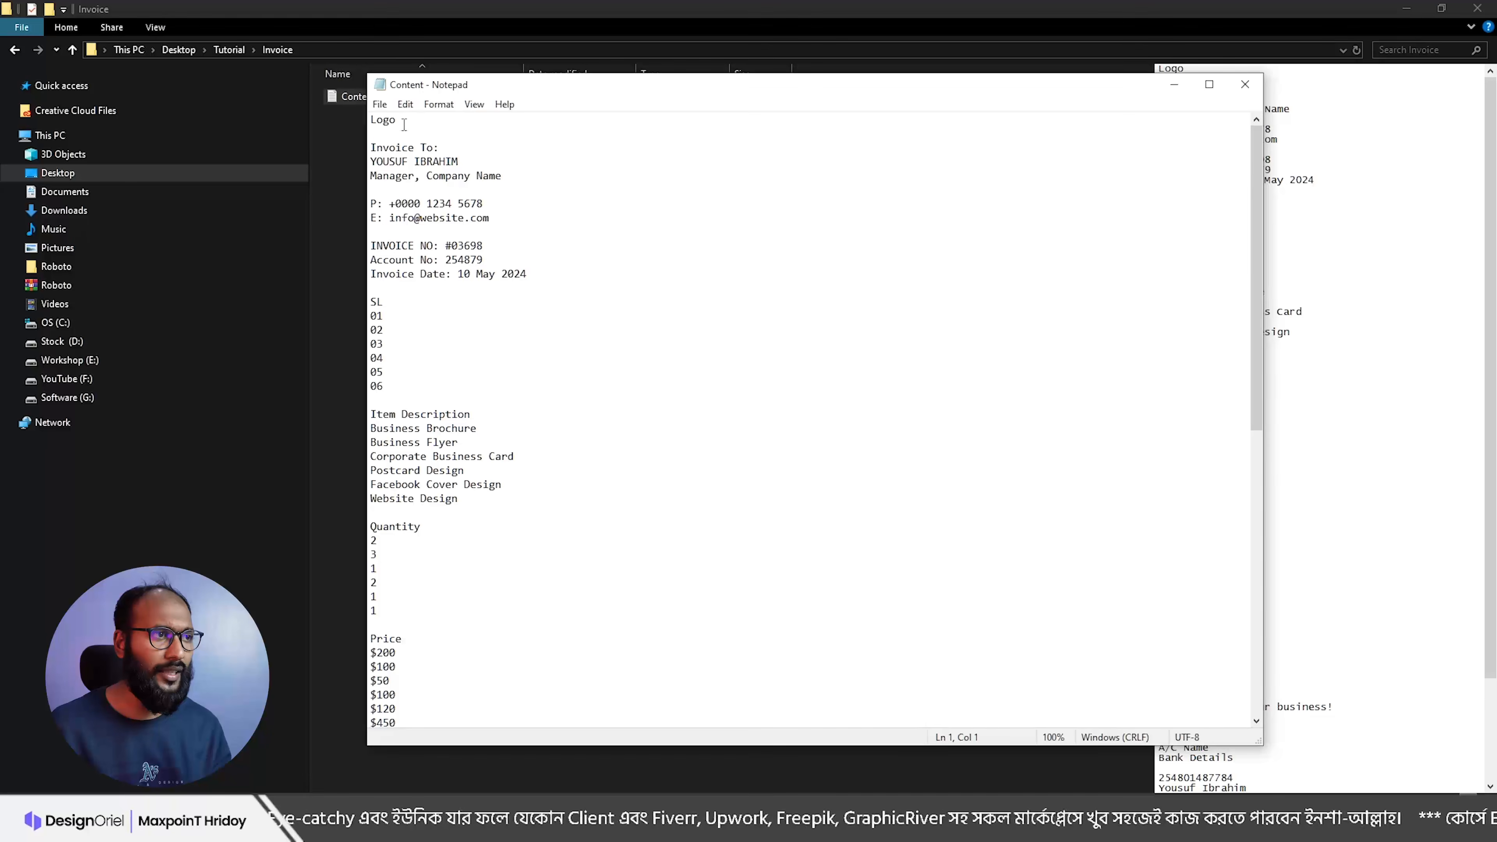
Step: Read through the Invoice To block, invoice number, account and date lines, and SL numbering
drag(371, 147, 515, 230)
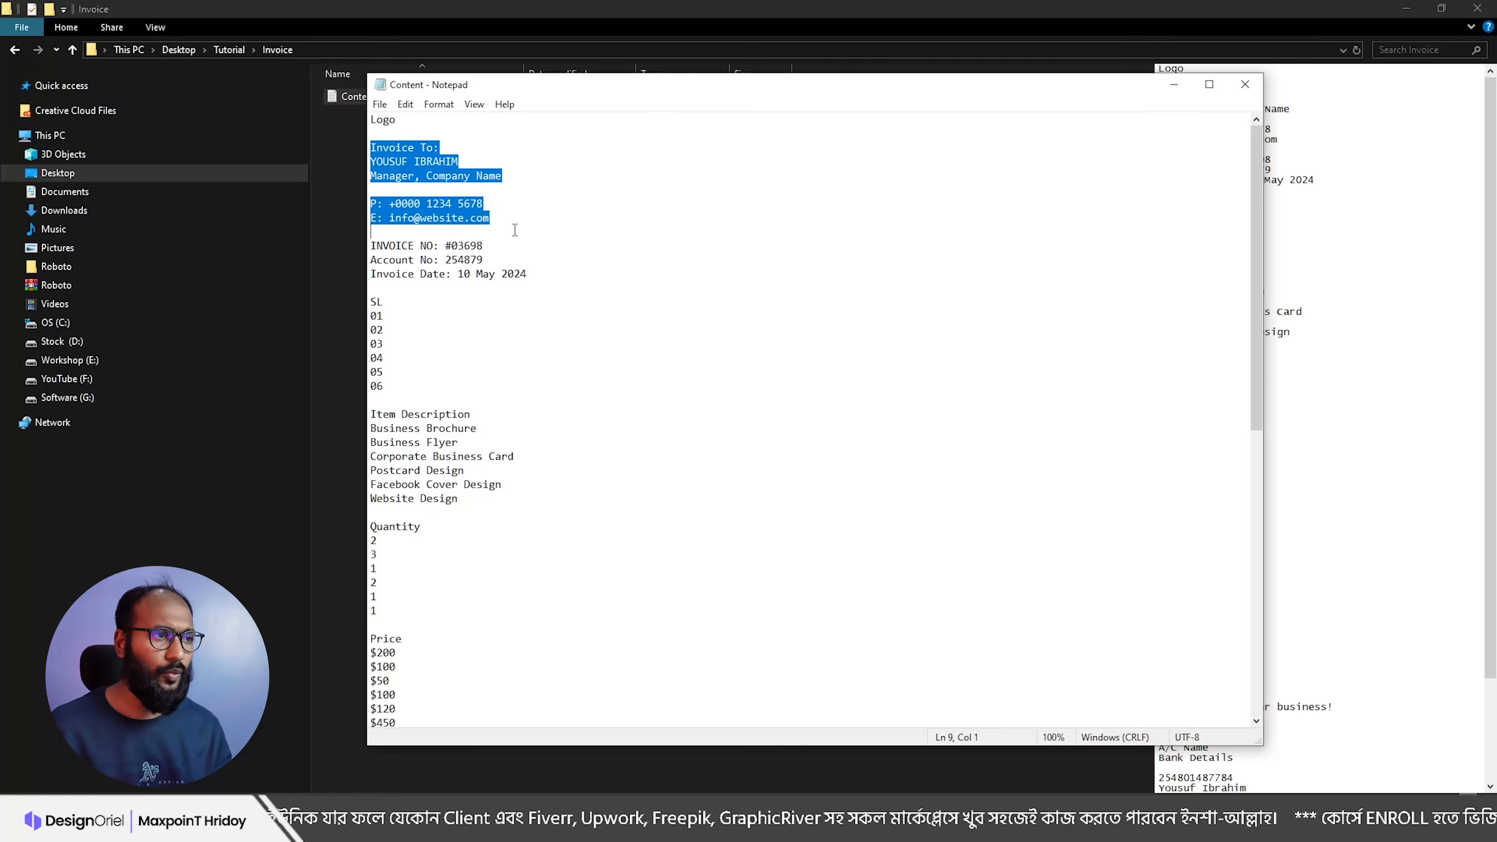
drag(541, 278, 370, 242)
drag(370, 298, 377, 556)
scroll(465, 485, down, 1)
scroll(393, 517, down, 3)
drag(380, 472, 420, 598)
scroll(392, 540, down, 2)
scroll(407, 590, down, 1)
scroll(425, 608, down, 2)
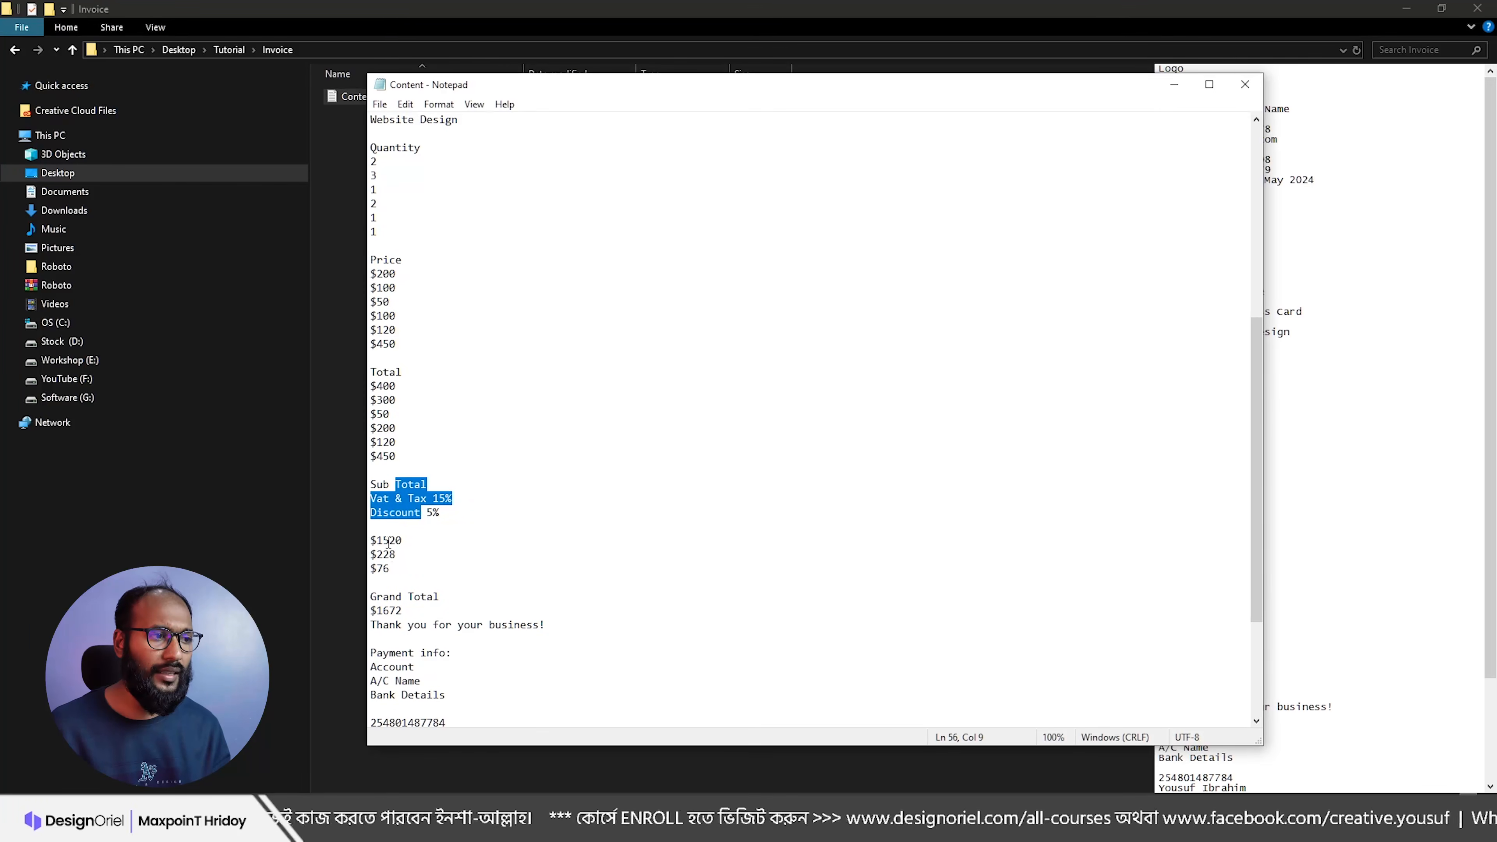
scroll(389, 578, down, 1)
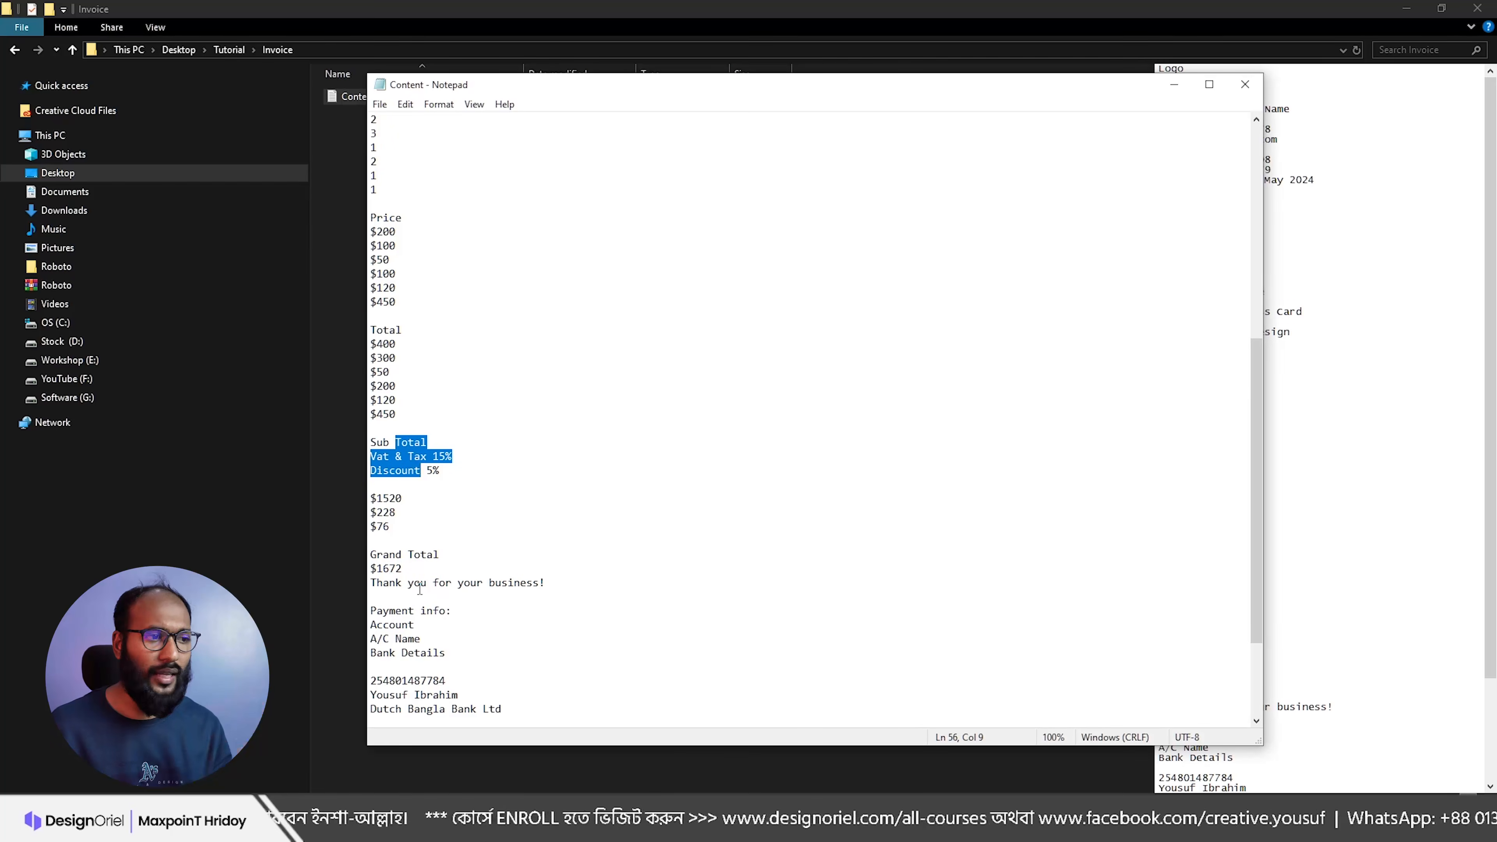
scroll(428, 589, down, 2)
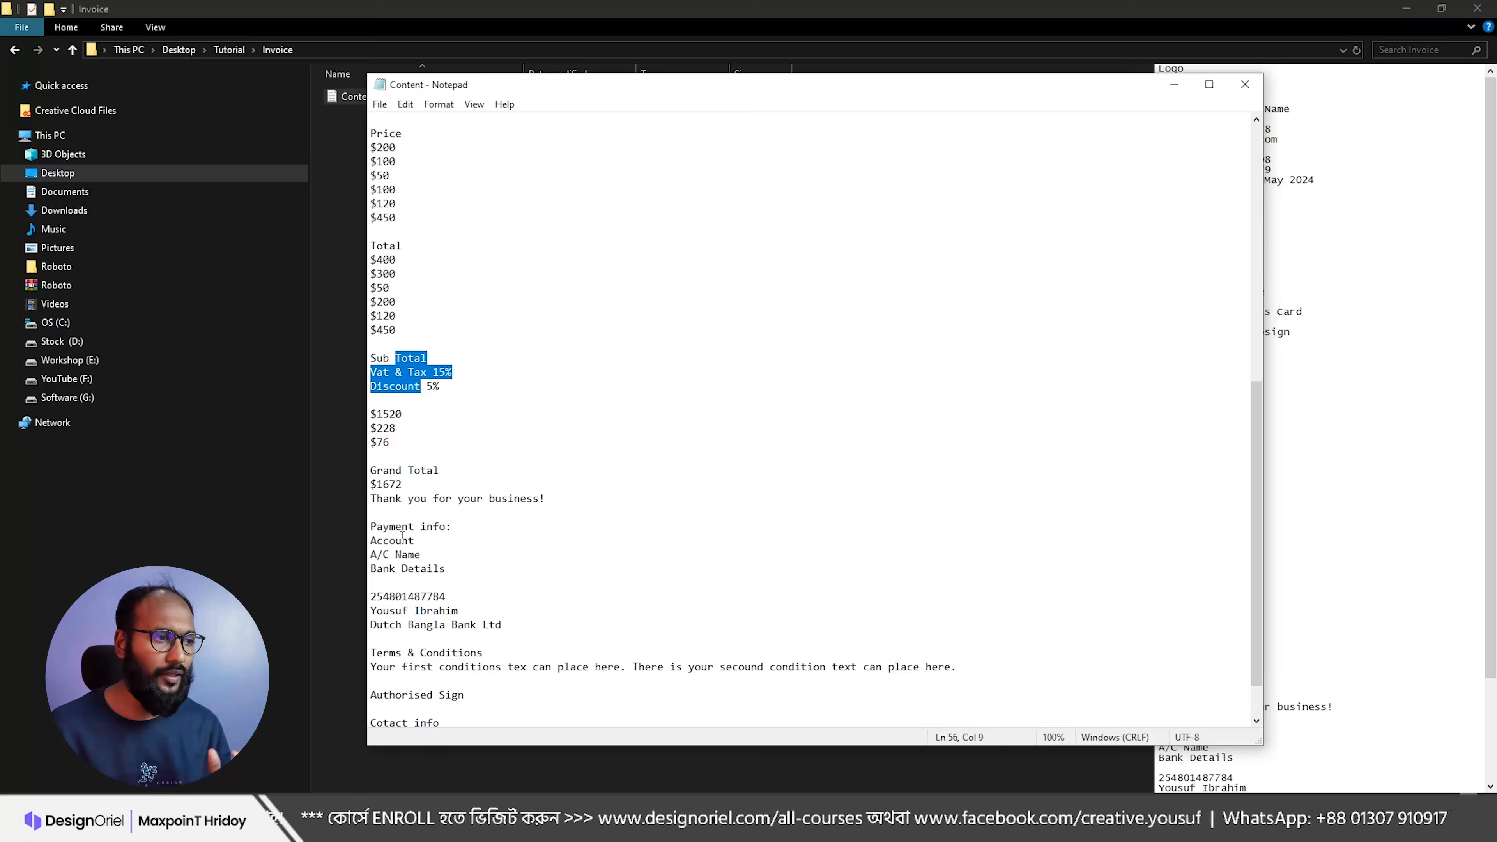
Step: Review the Payment info labels and bank account details
click(446, 568)
drag(445, 568, 369, 523)
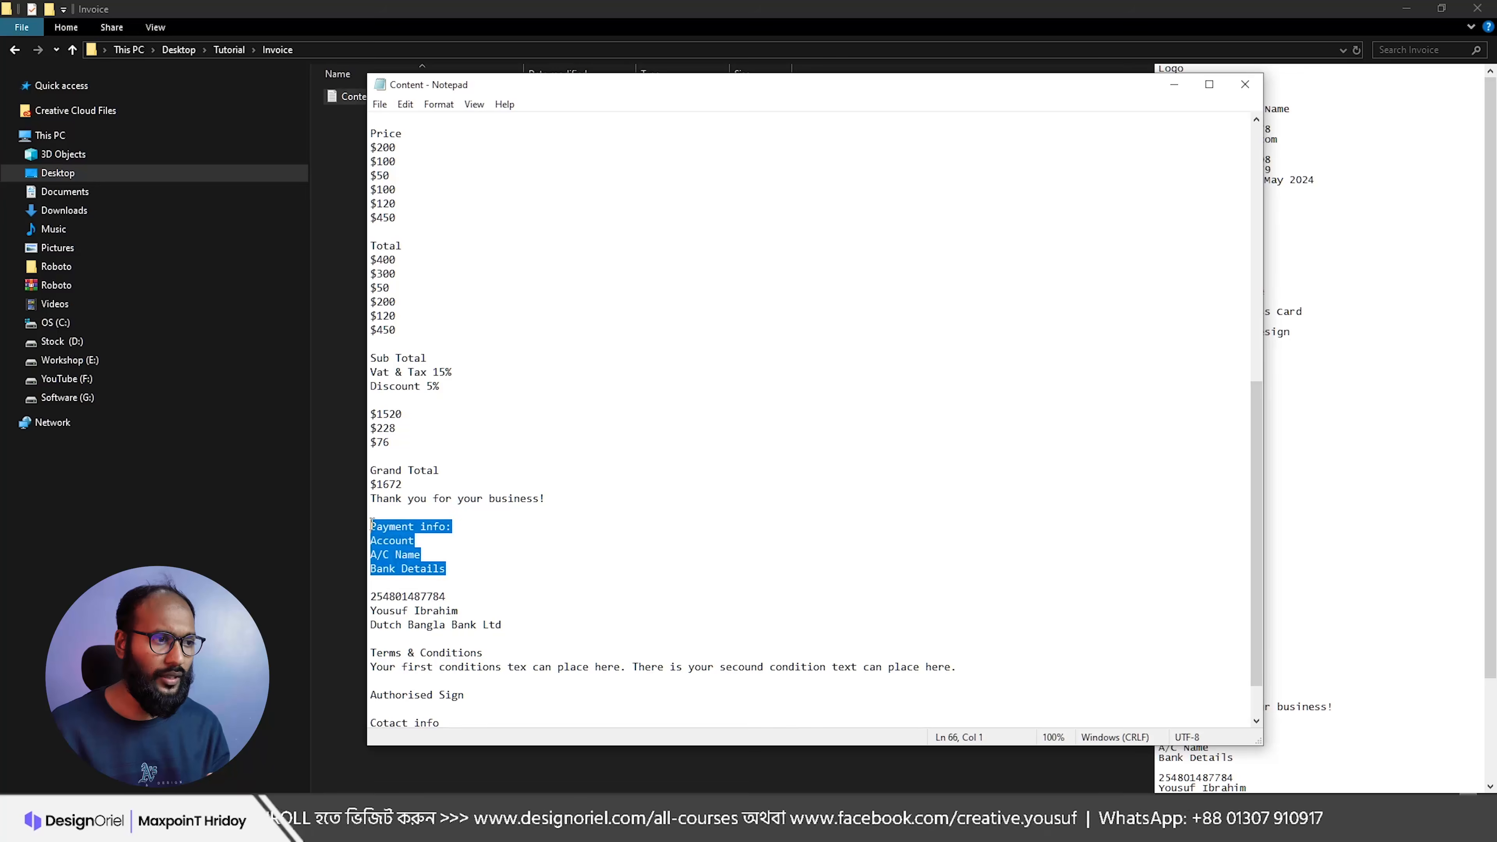
scroll(460, 567, down, 1)
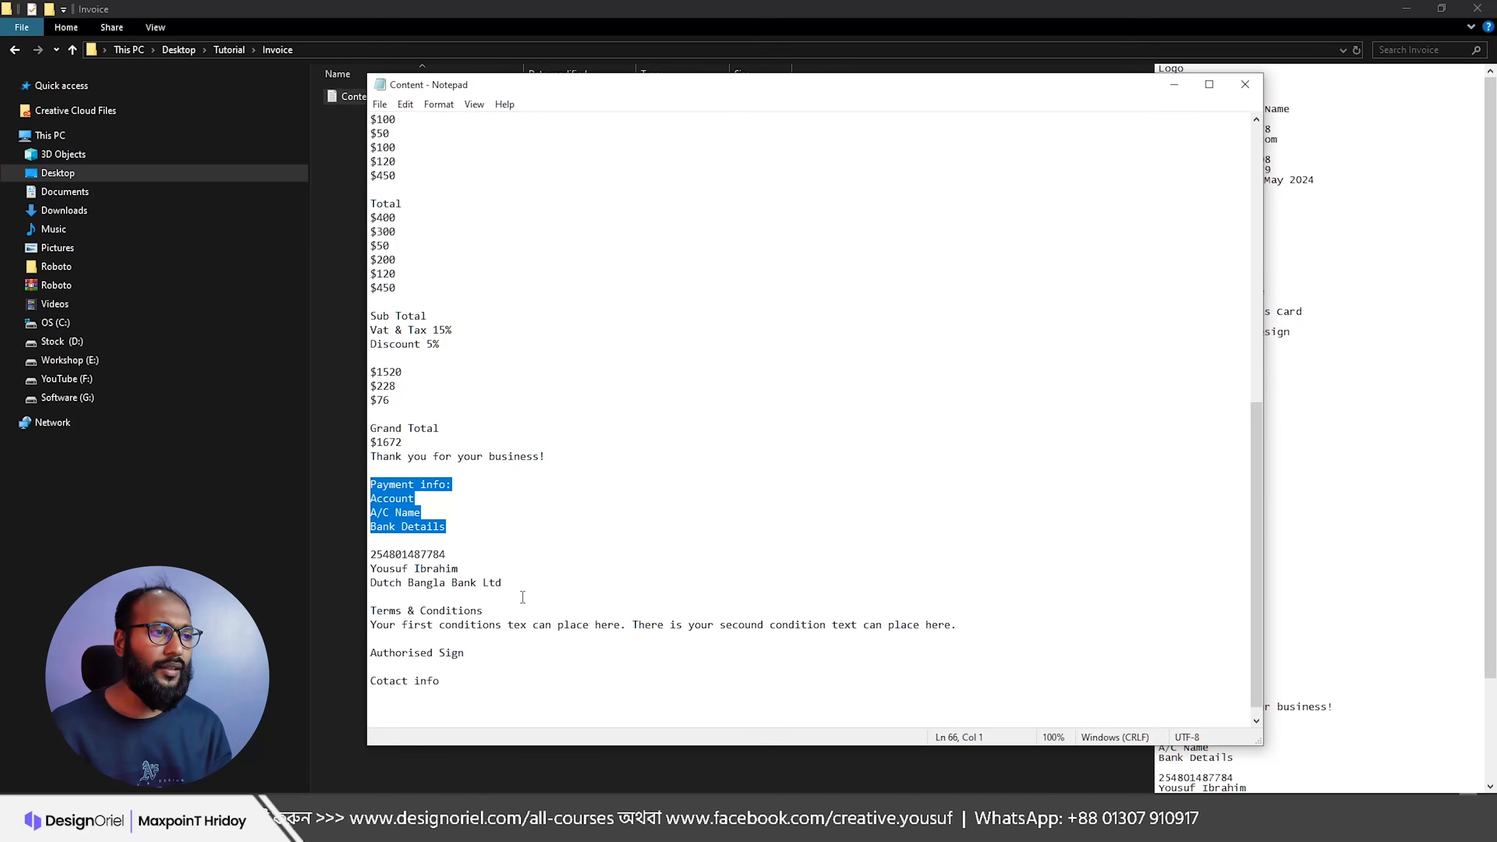
drag(502, 583, 370, 554)
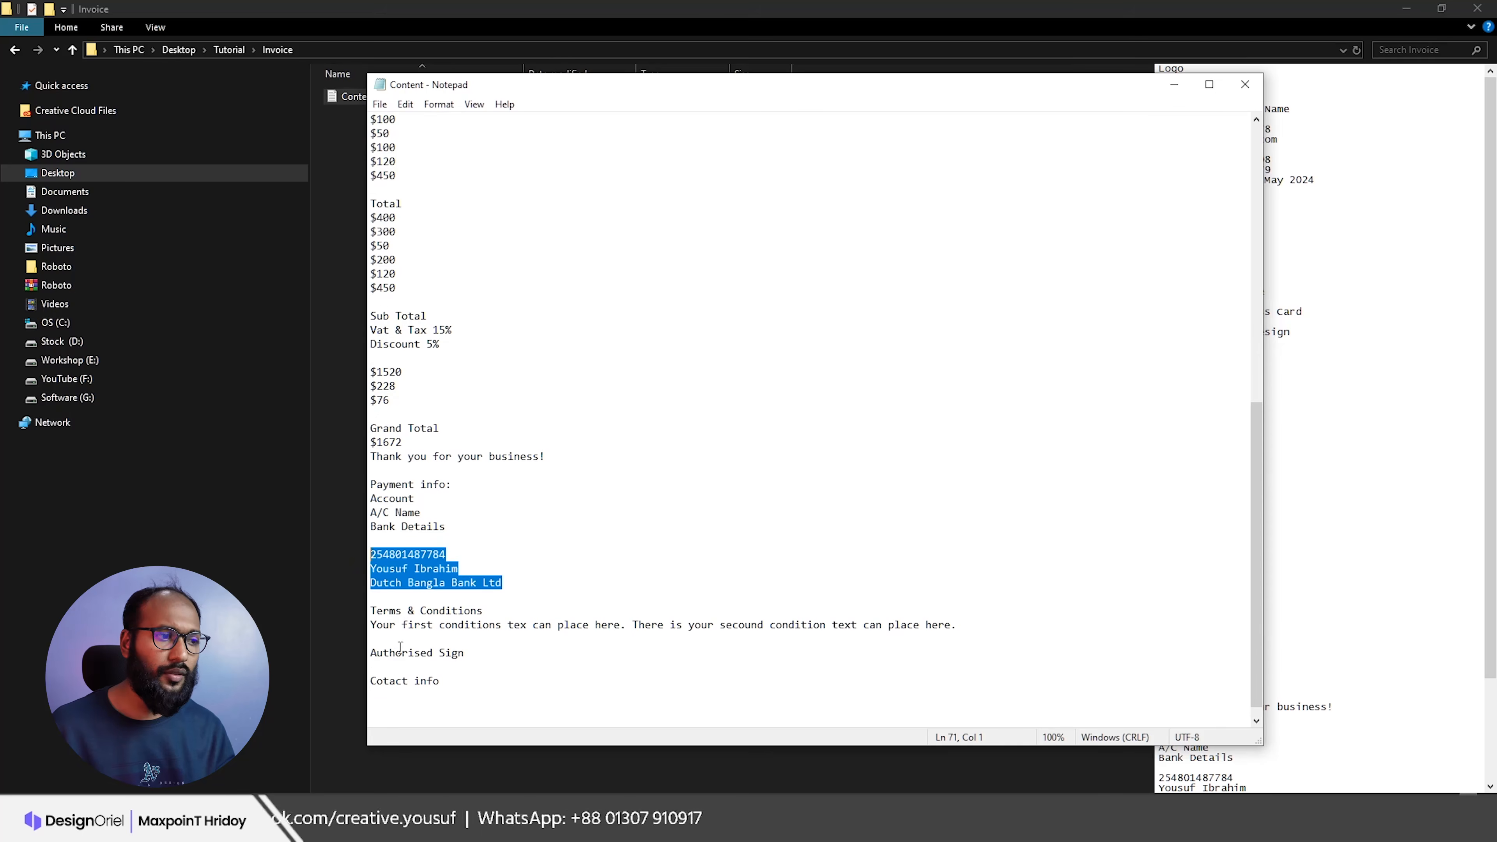
Step: Correct the misspelled 'Cotact info' heading to 'Contact info'
click(384, 681)
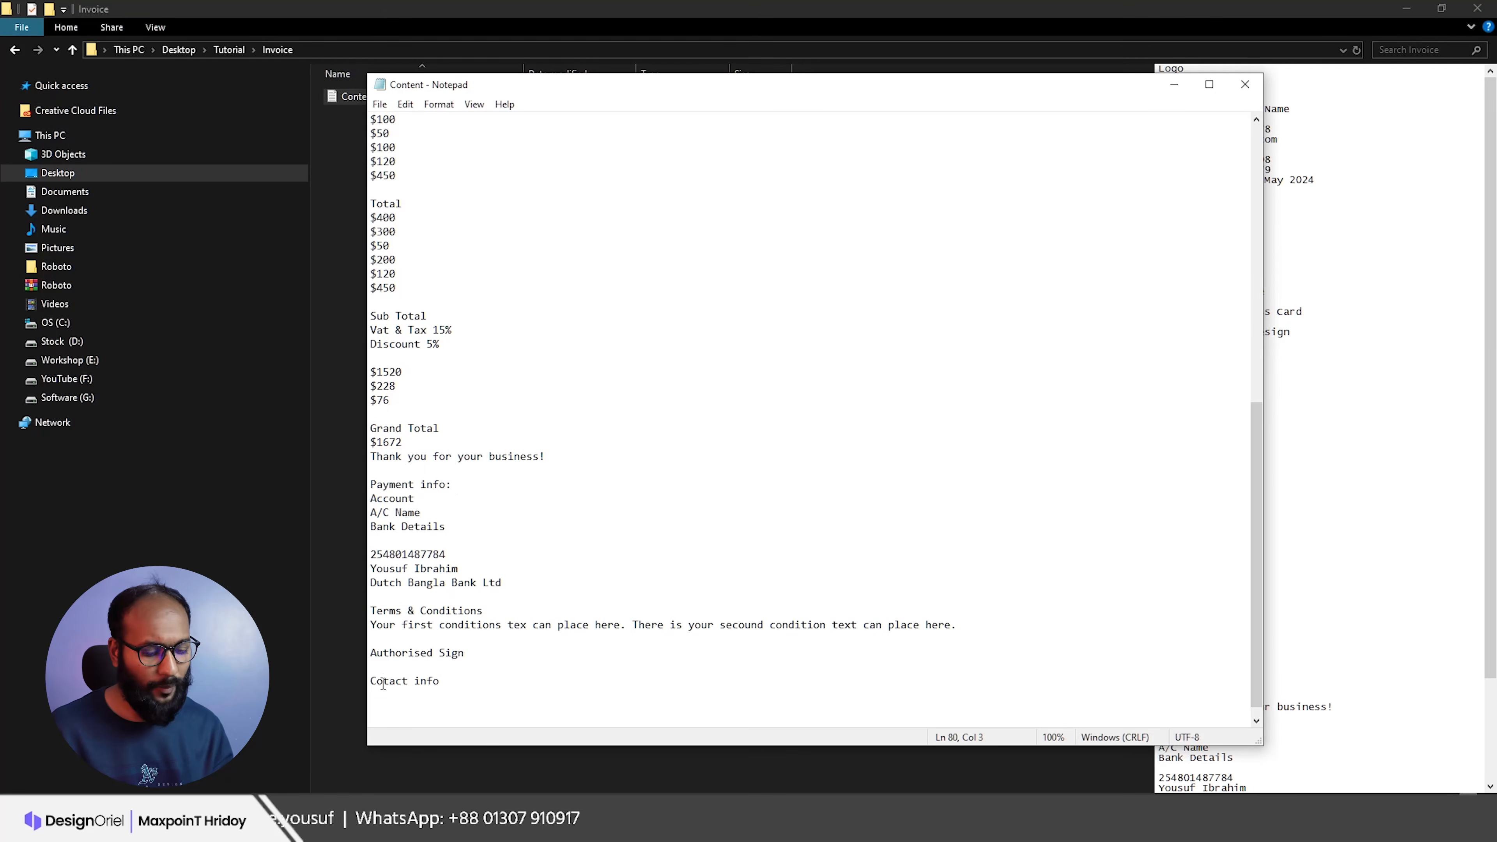
text(n)
scroll(468, 448, up, 11)
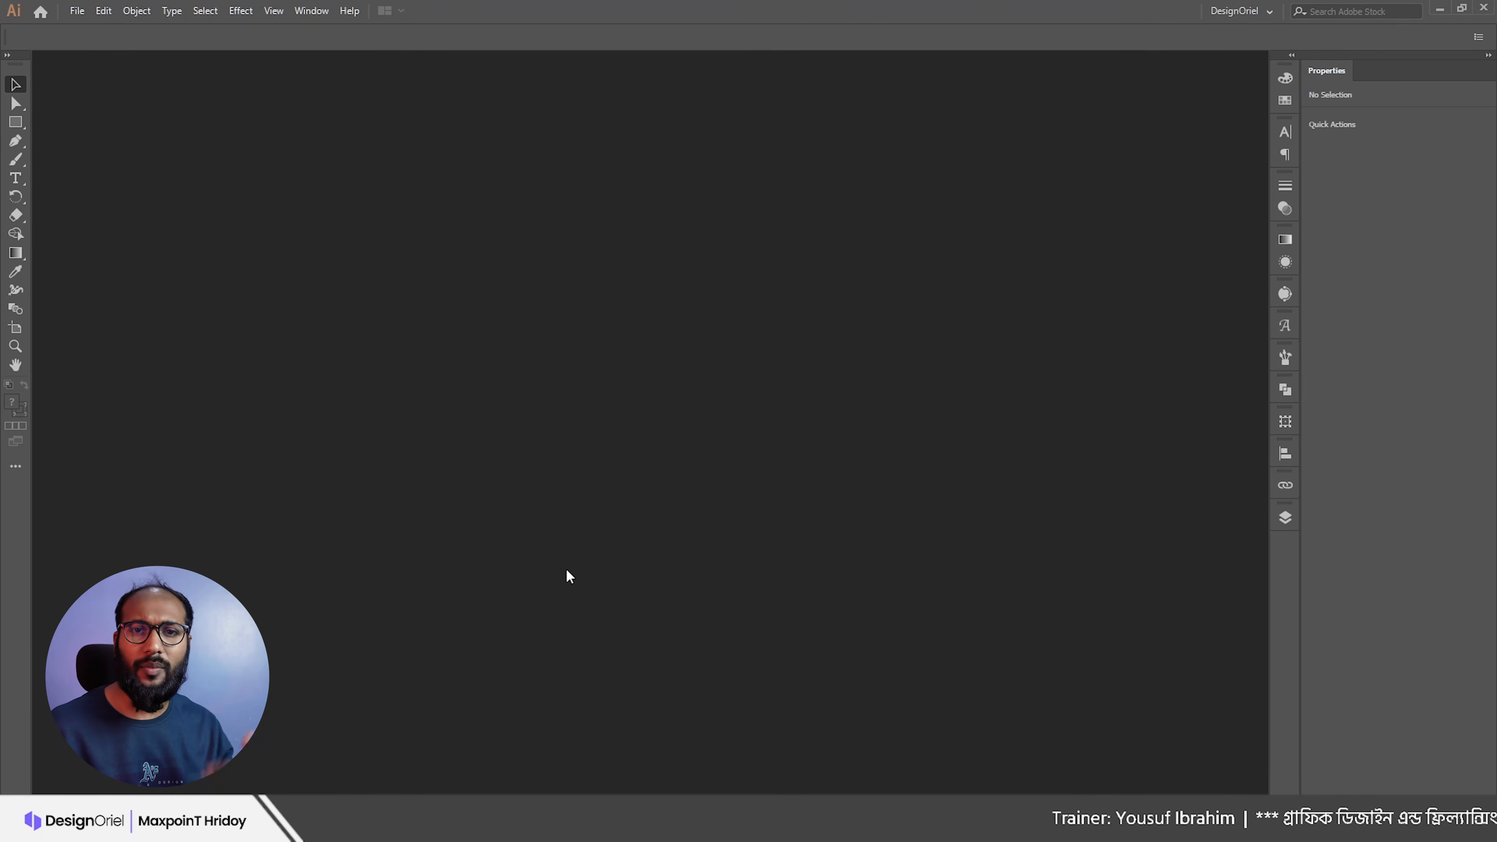
Step: Start a new Print document with the A4 preset and units in inches
click(77, 12)
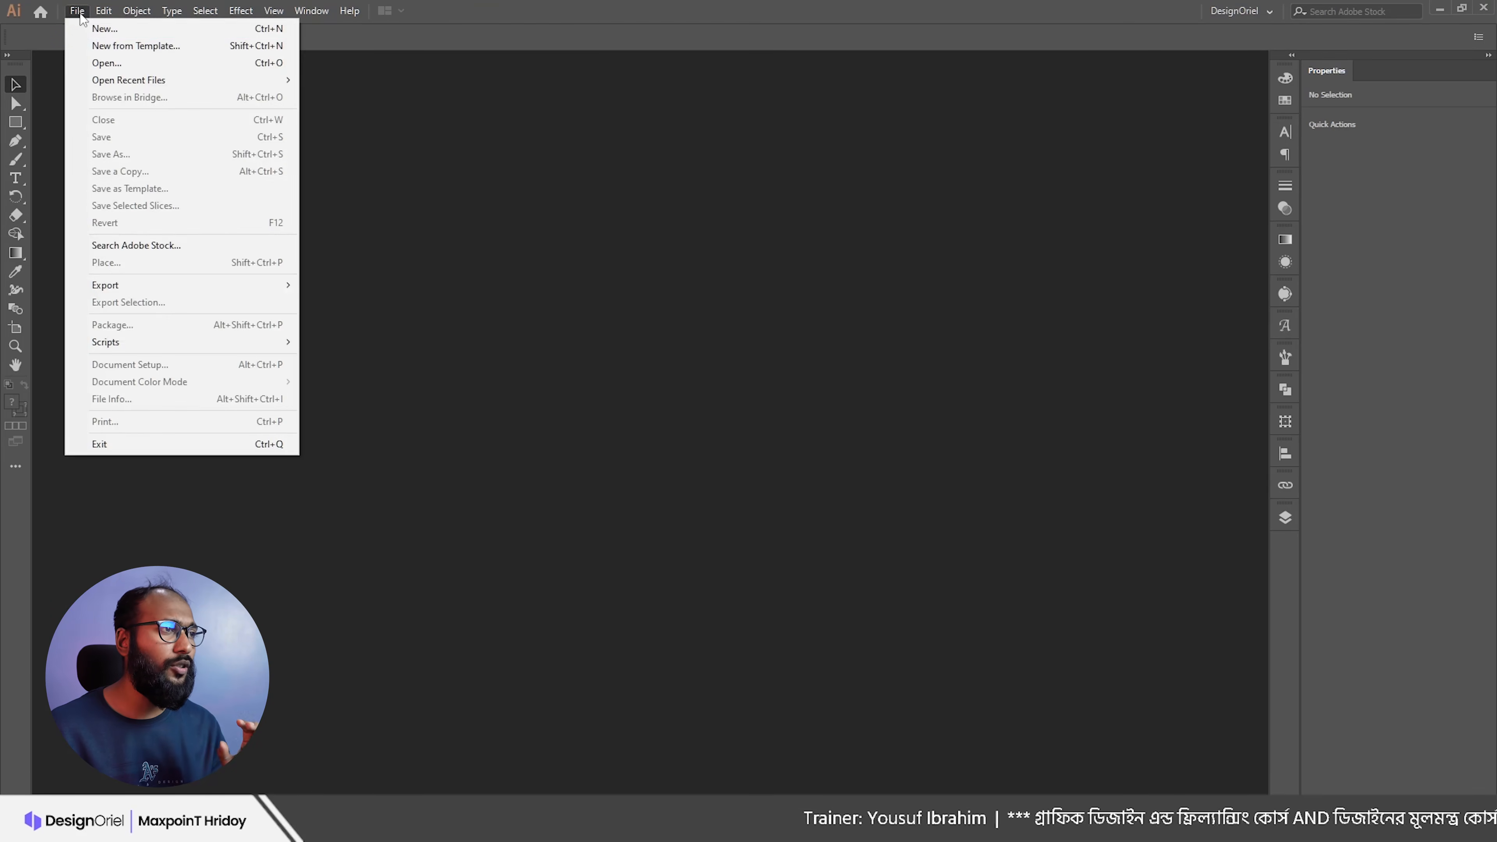
click(99, 30)
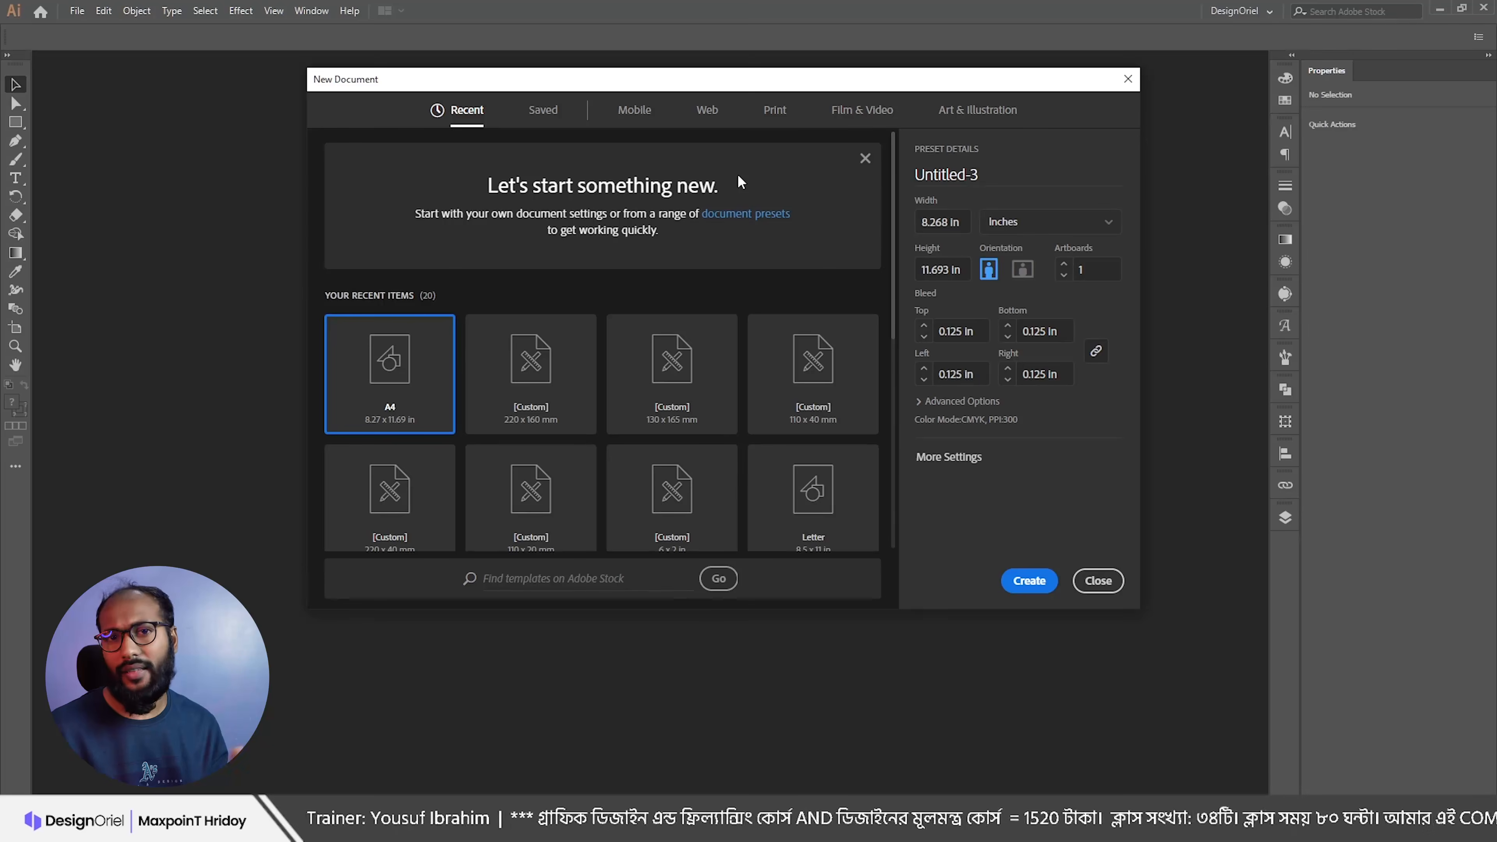
click(786, 118)
click(1019, 226)
click(1020, 296)
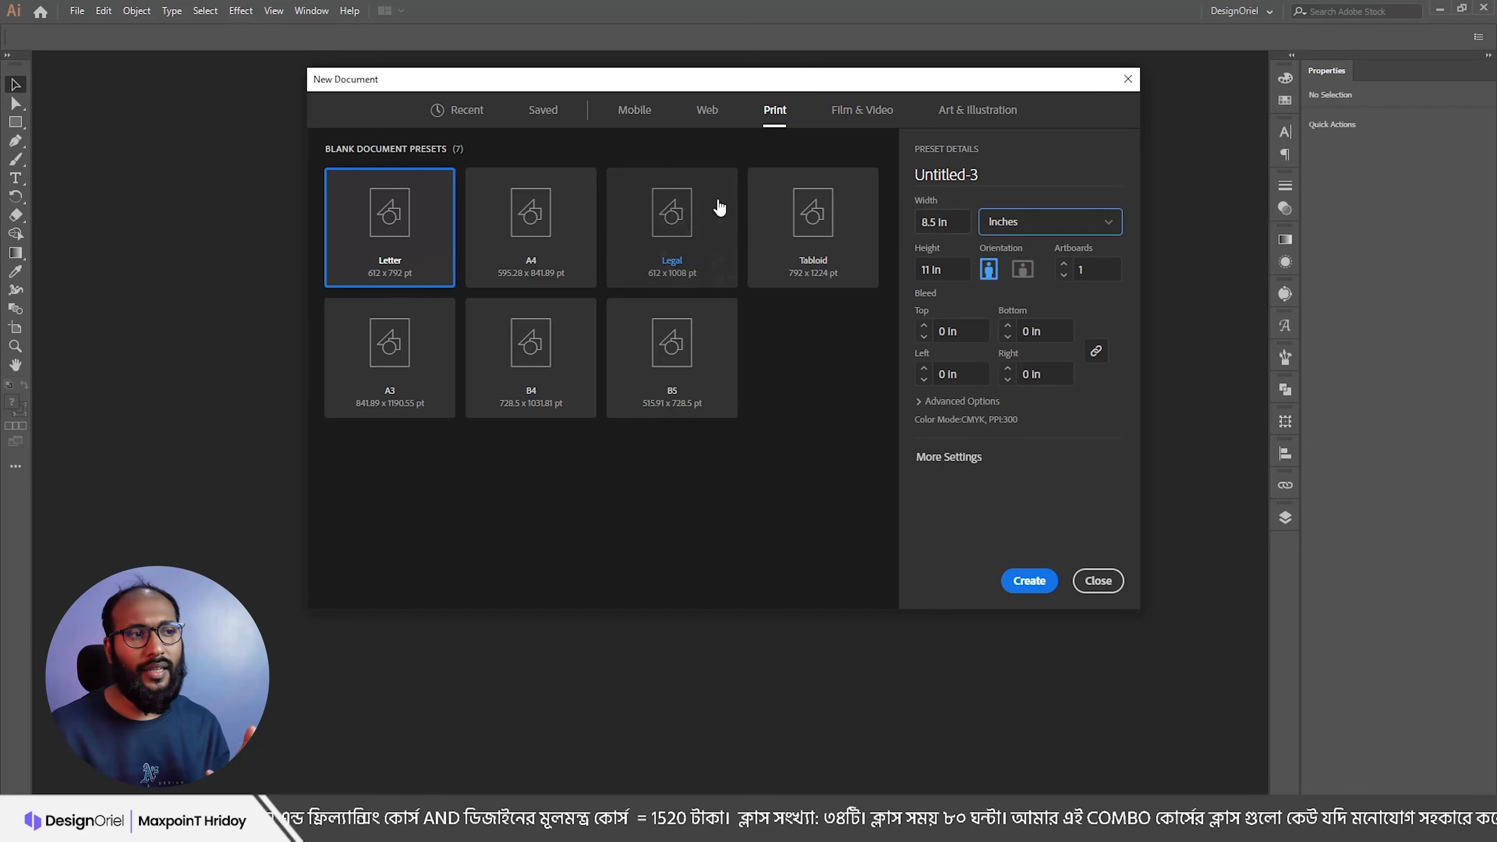
click(542, 229)
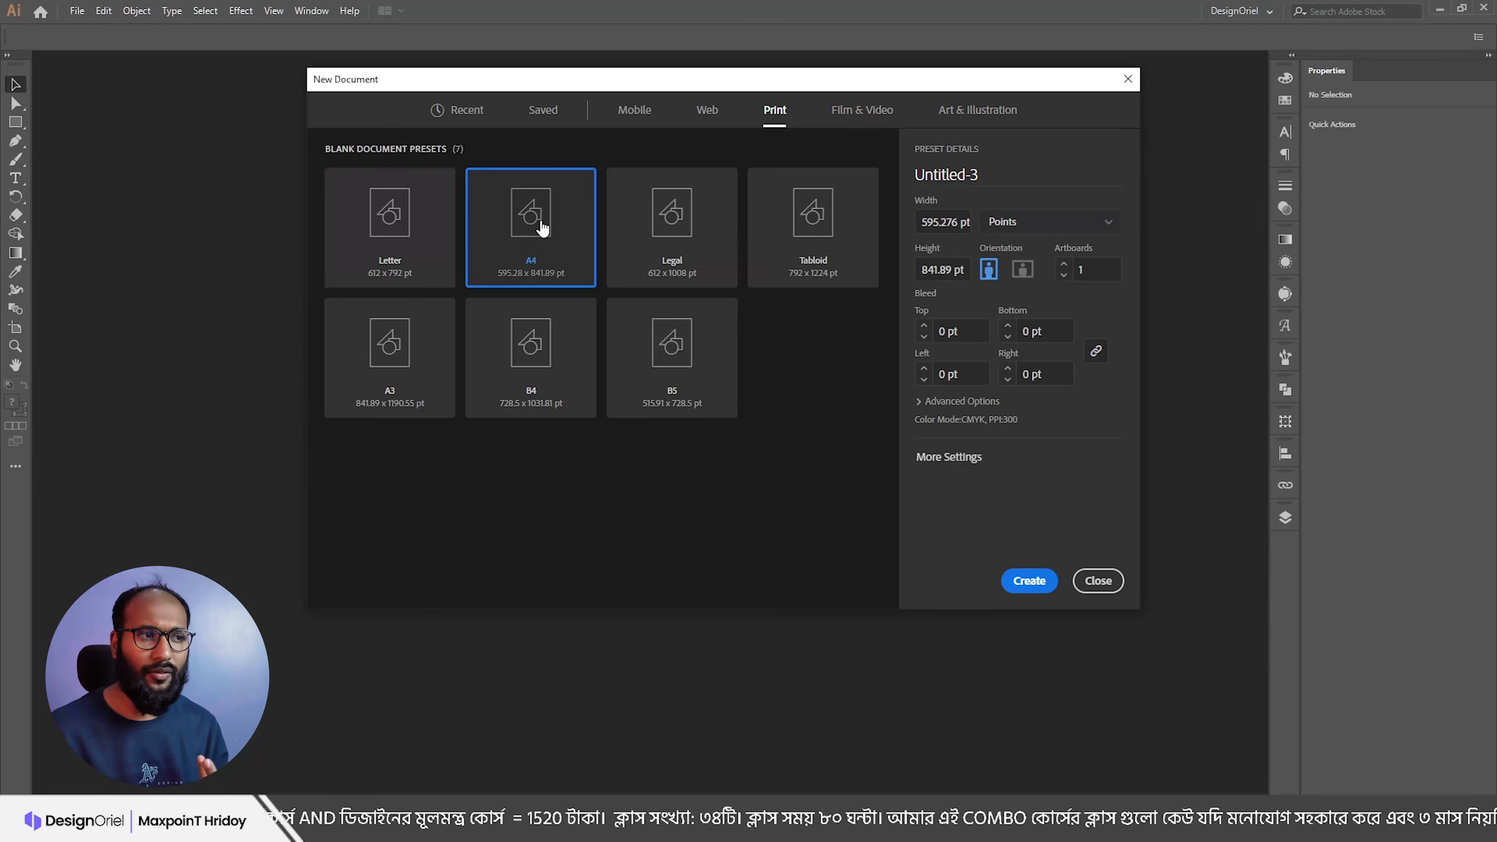
Step: Keep A4 in inches, add a 0.125 in bleed, and expand Advanced Options
click(1036, 227)
click(1014, 299)
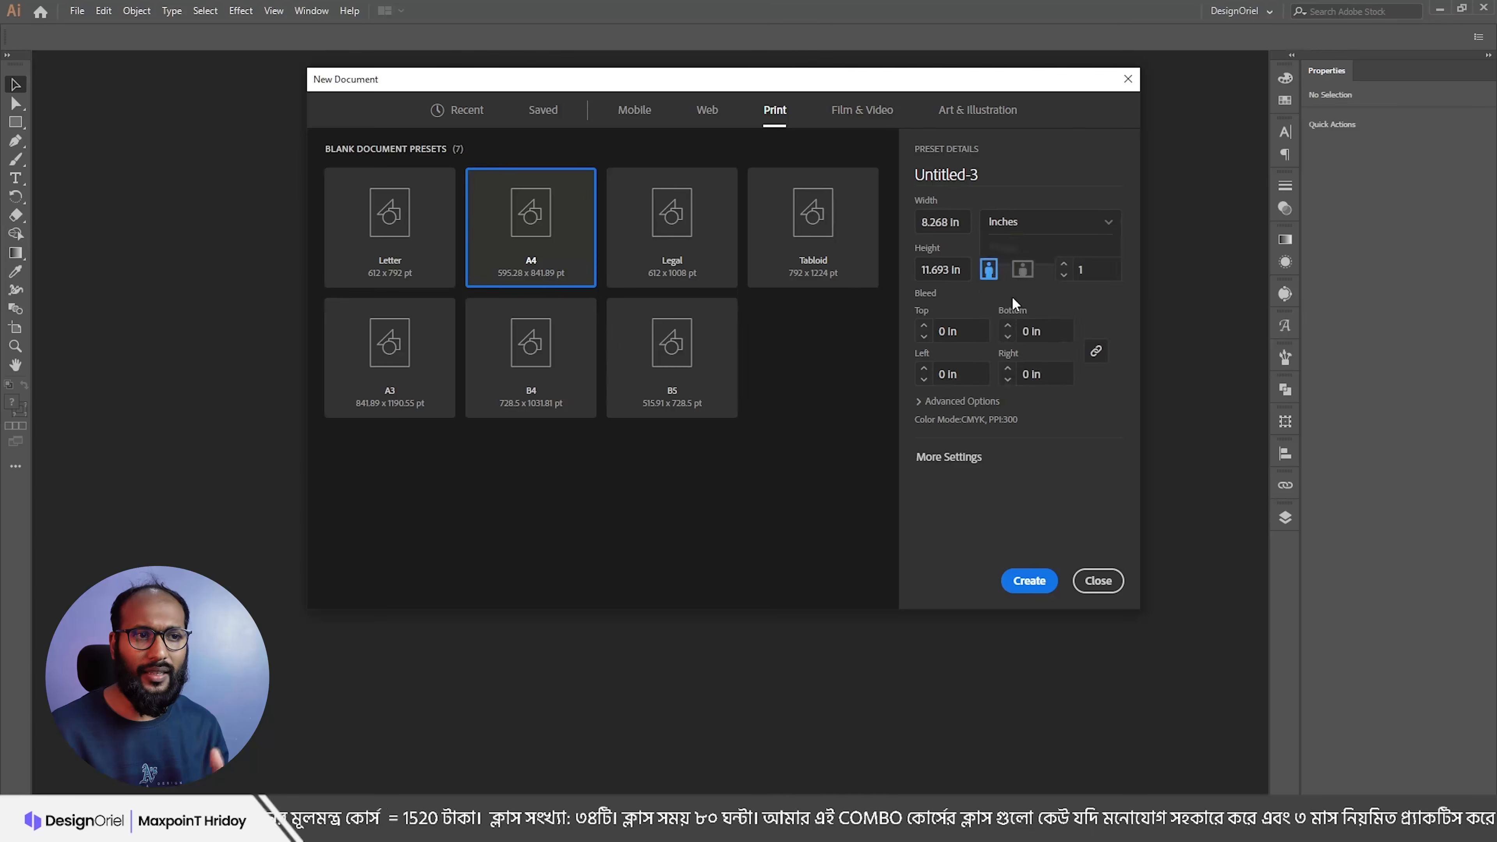
click(961, 223)
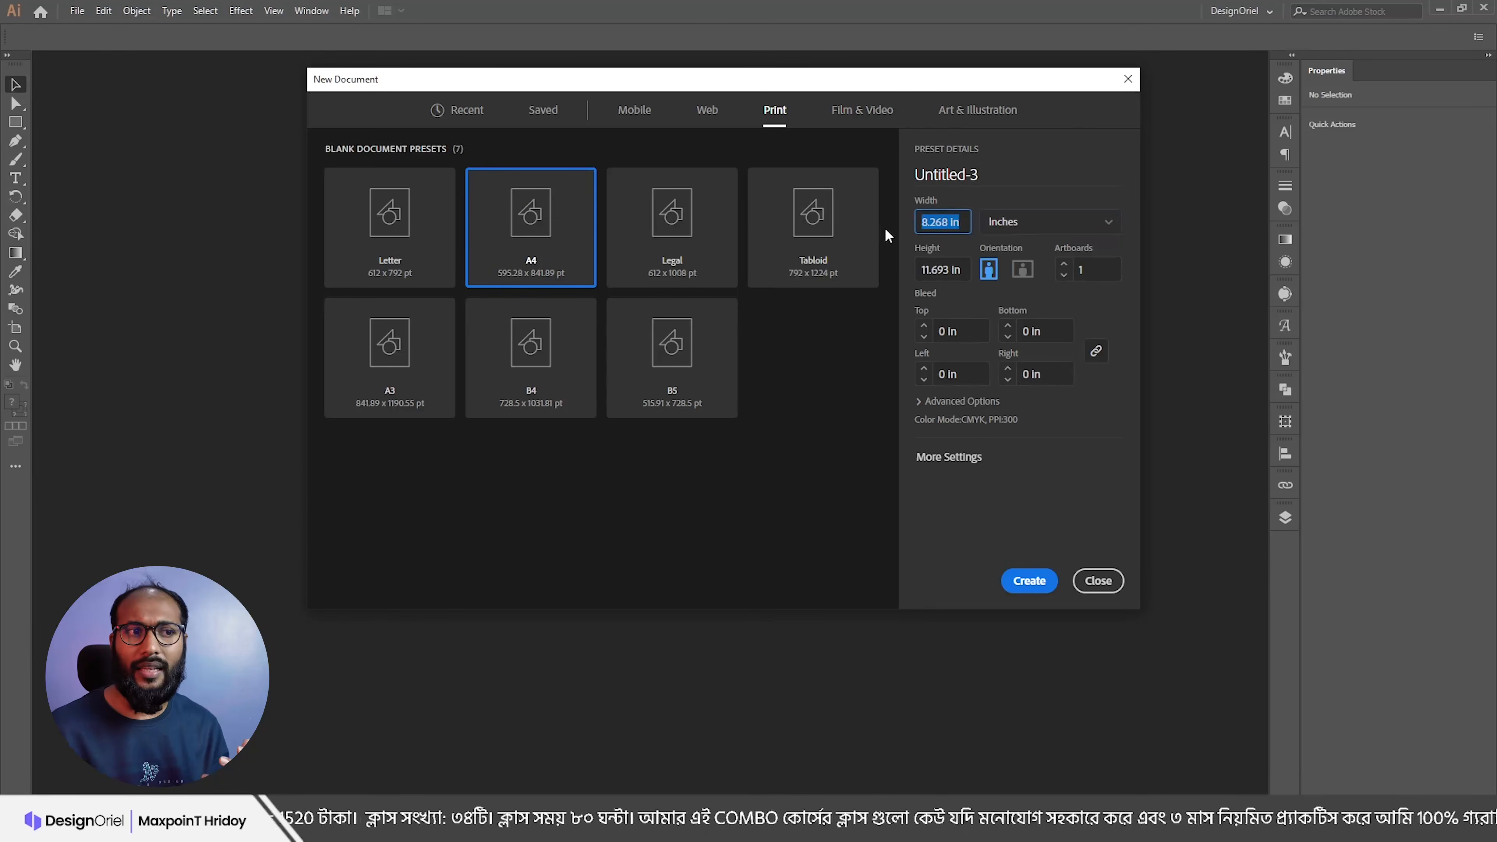
click(923, 326)
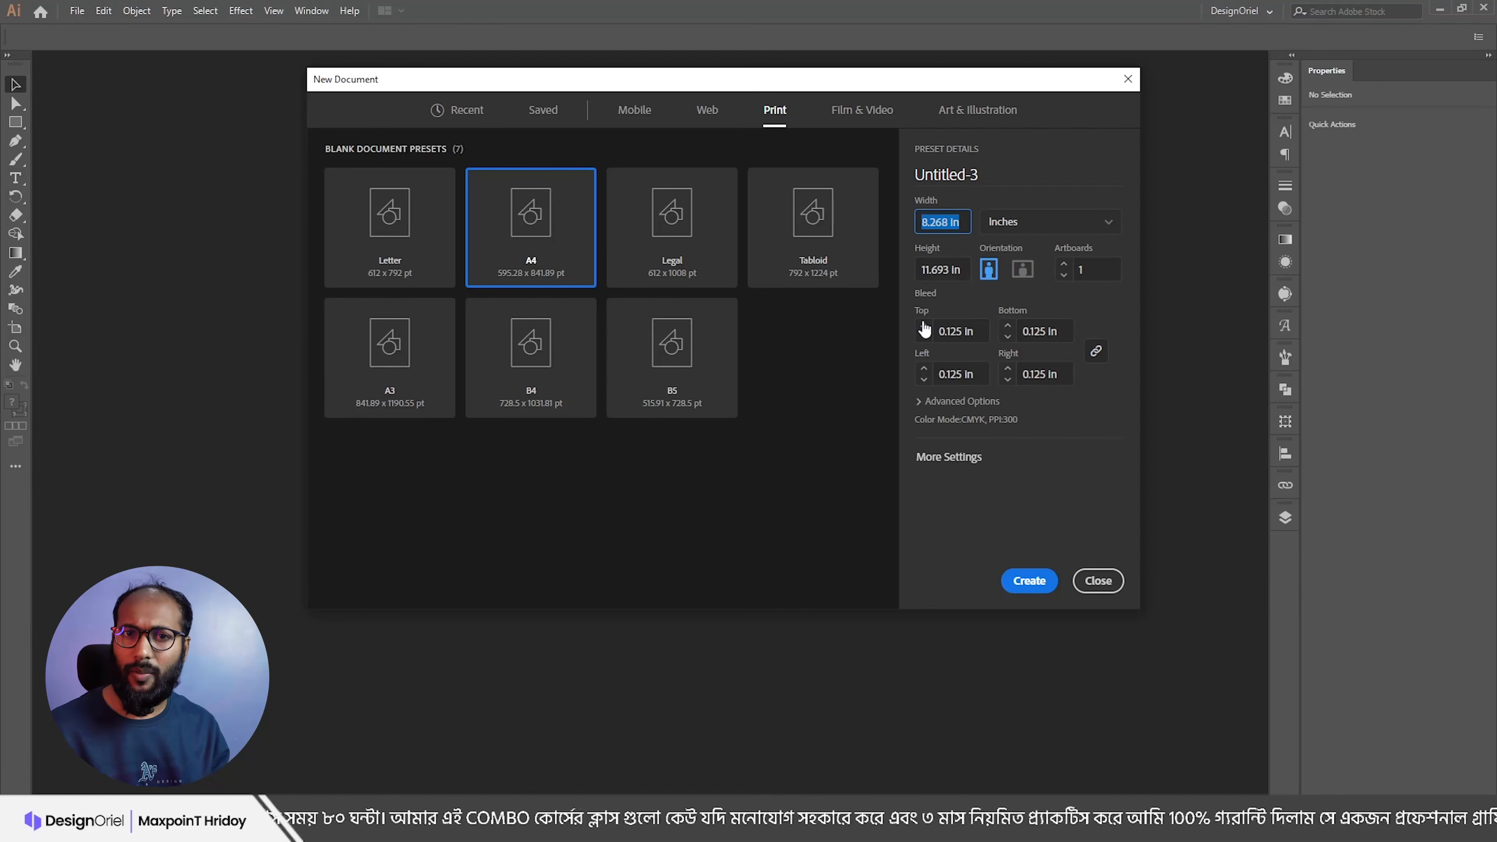
click(980, 337)
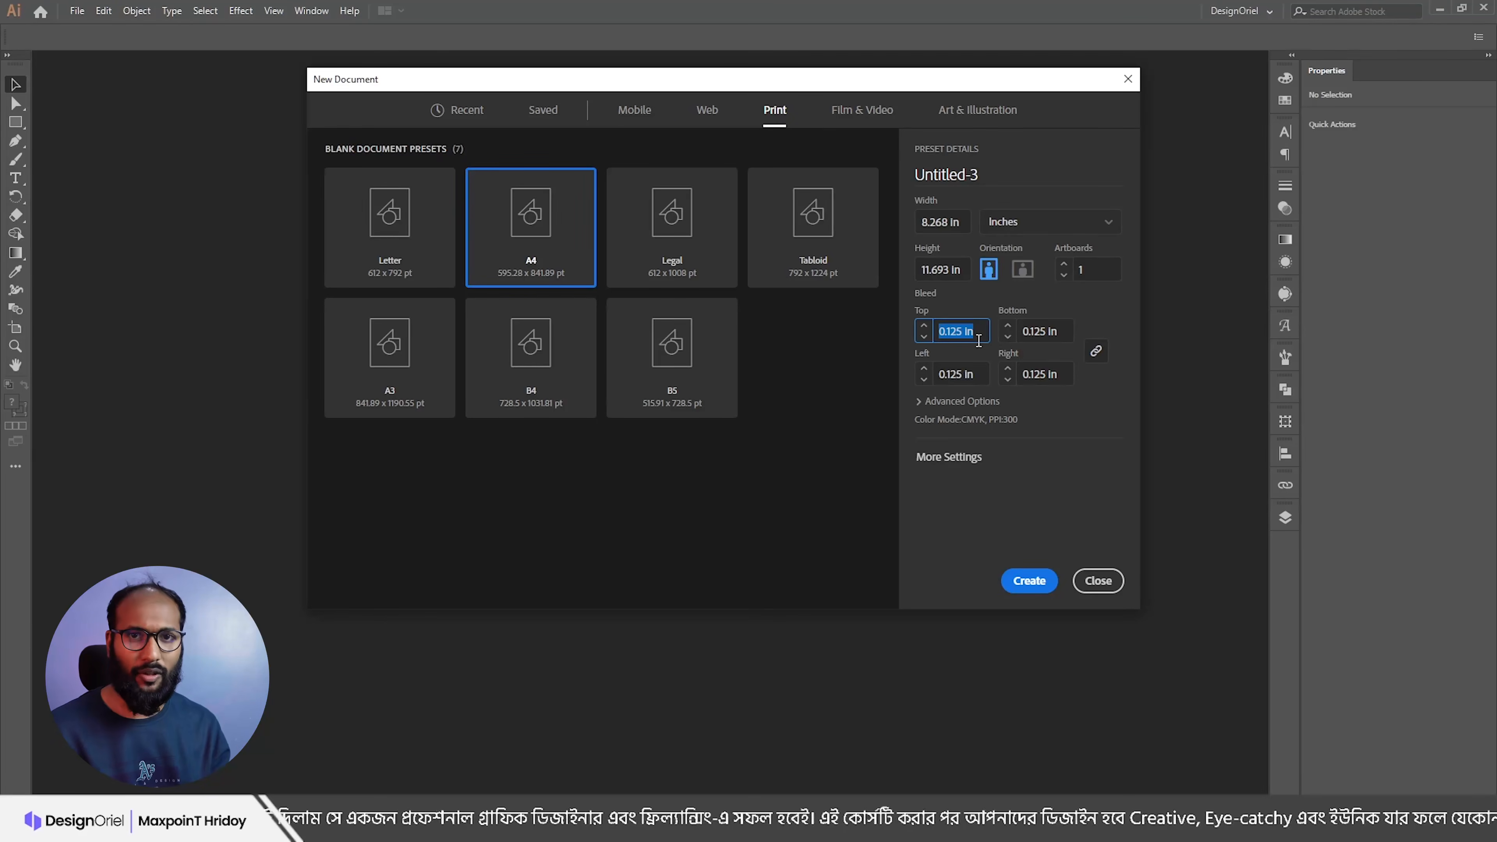
click(951, 402)
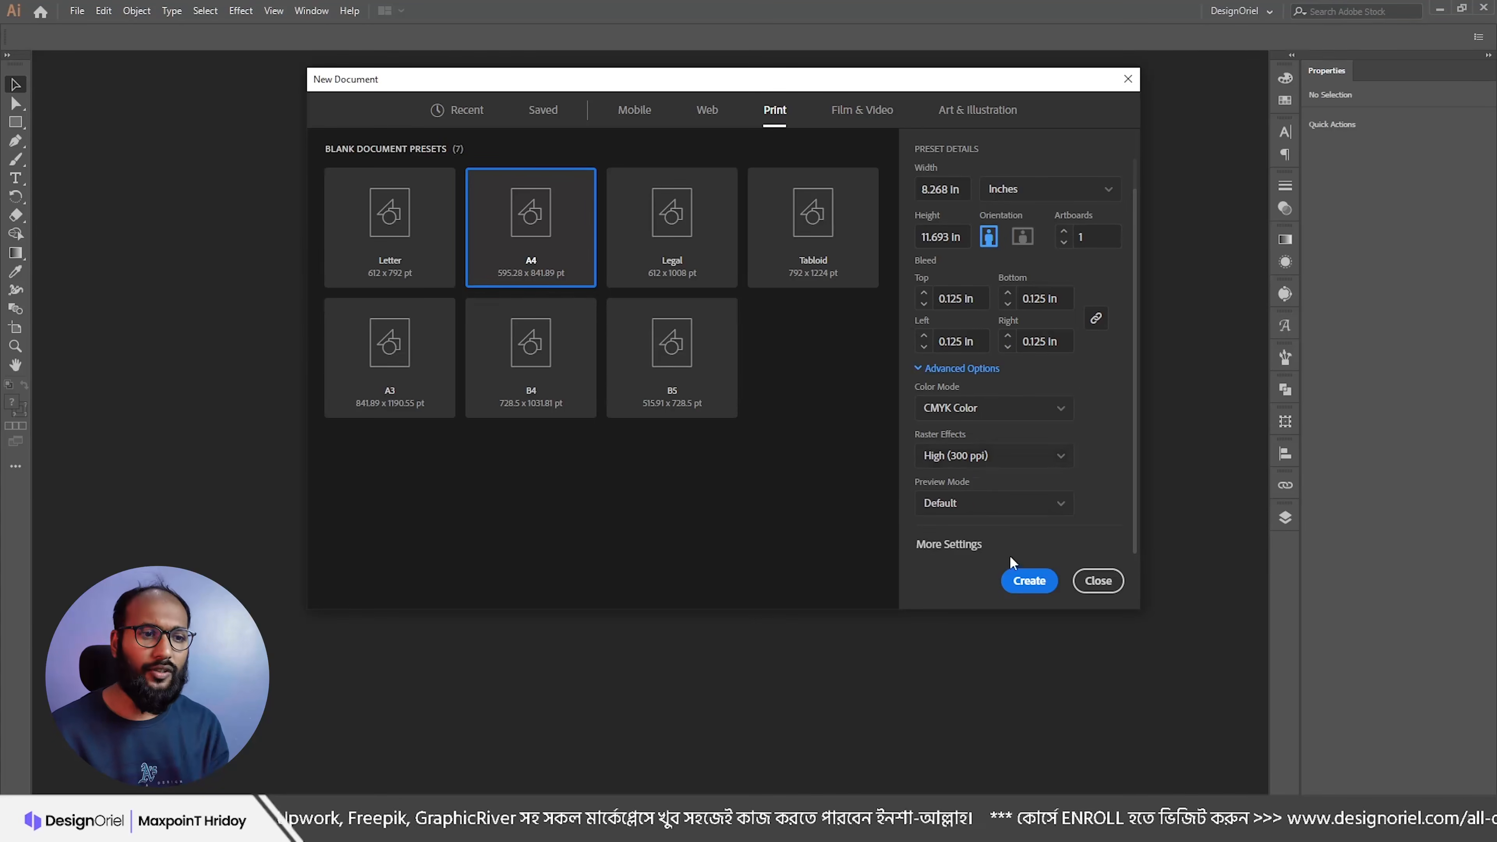
Step: Create the A4 document and zoom out until the whole artboard is visible
click(1025, 581)
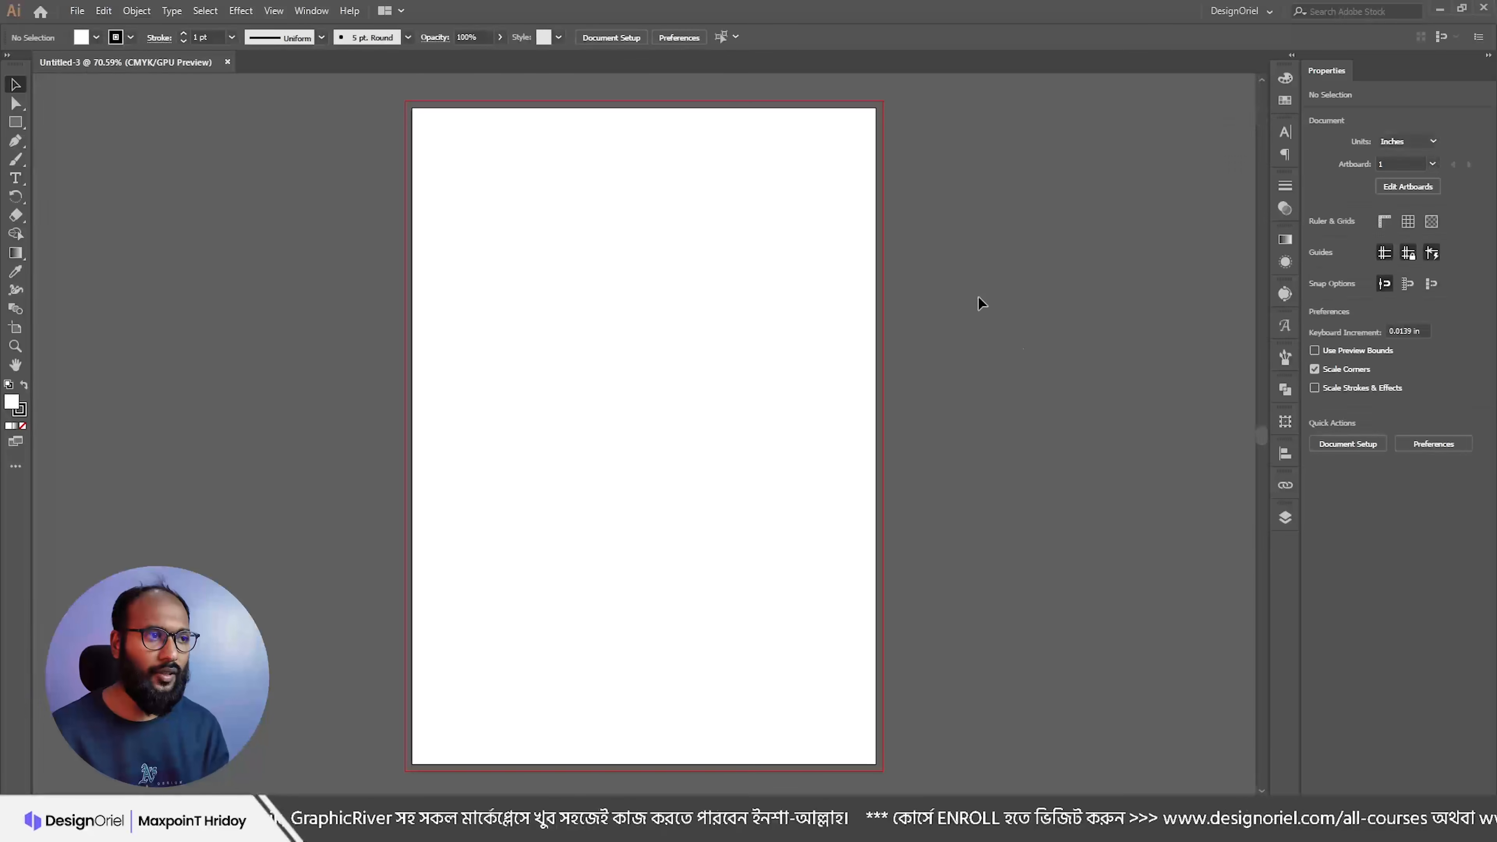
drag(584, 325, 667, 311)
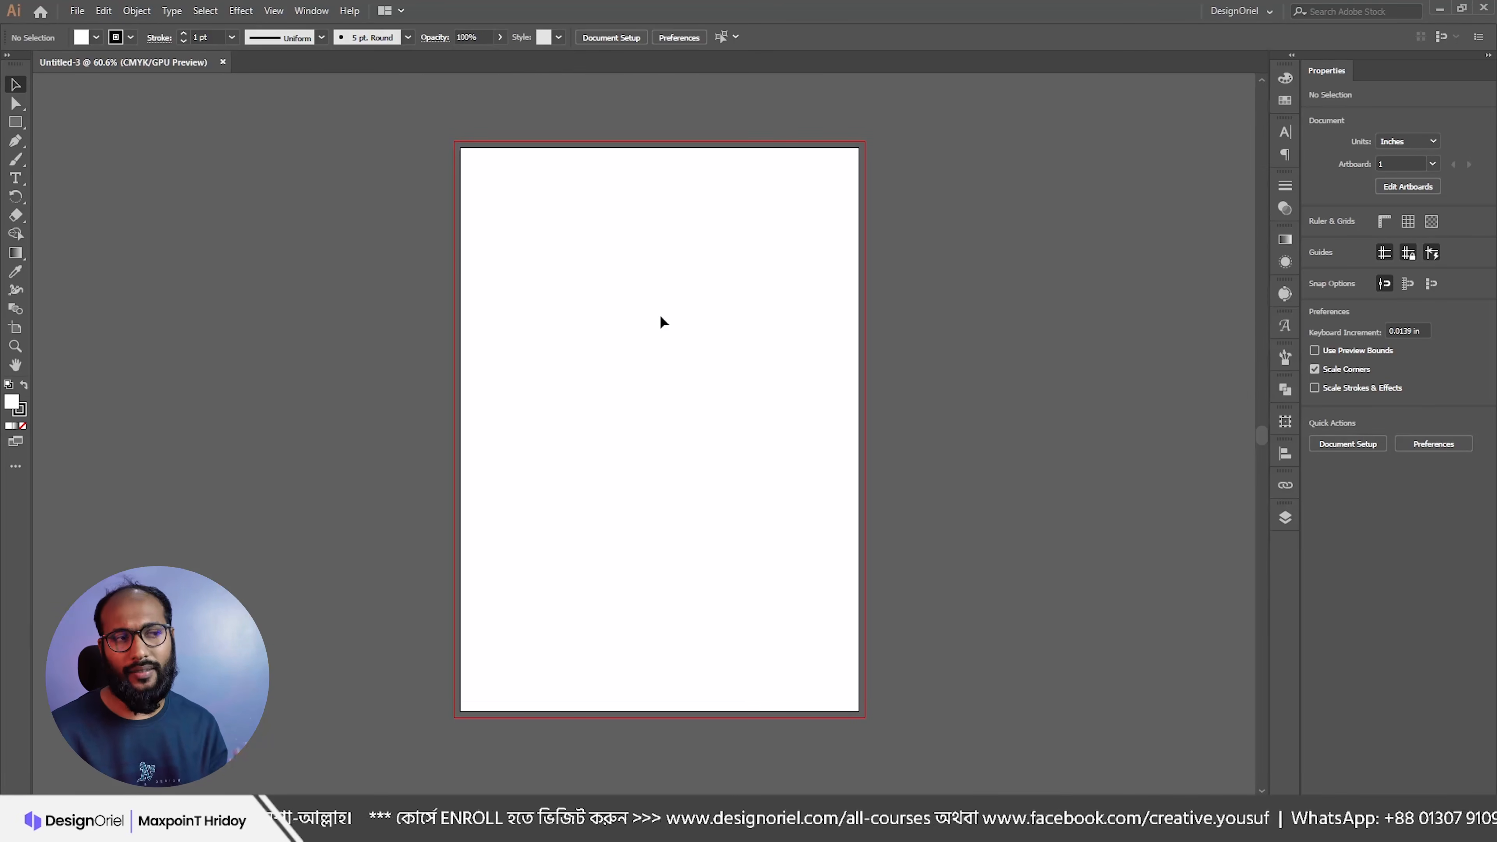
drag(628, 338, 604, 366)
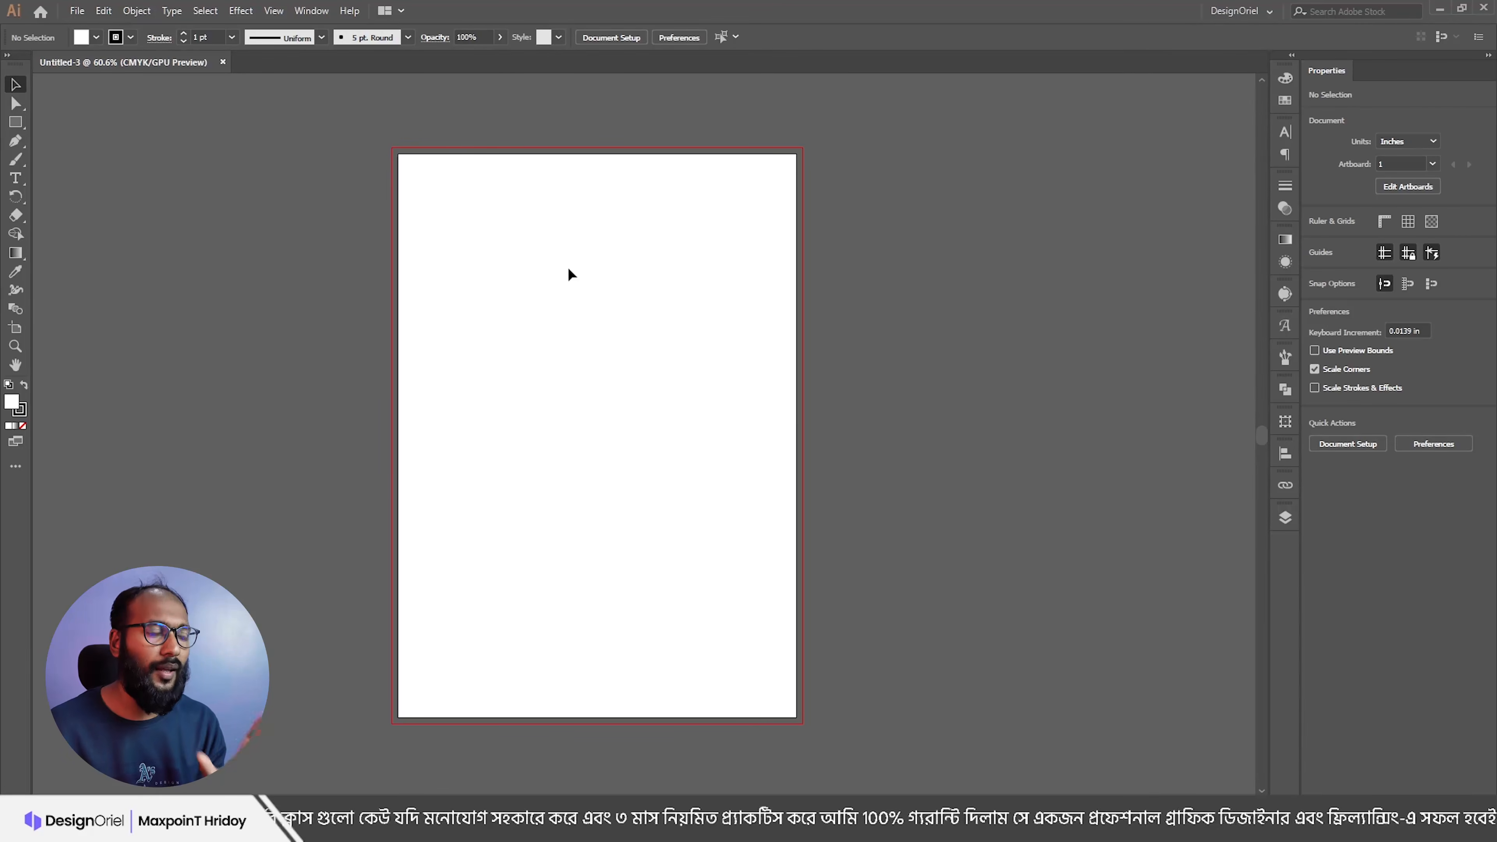
drag(600, 286, 539, 297)
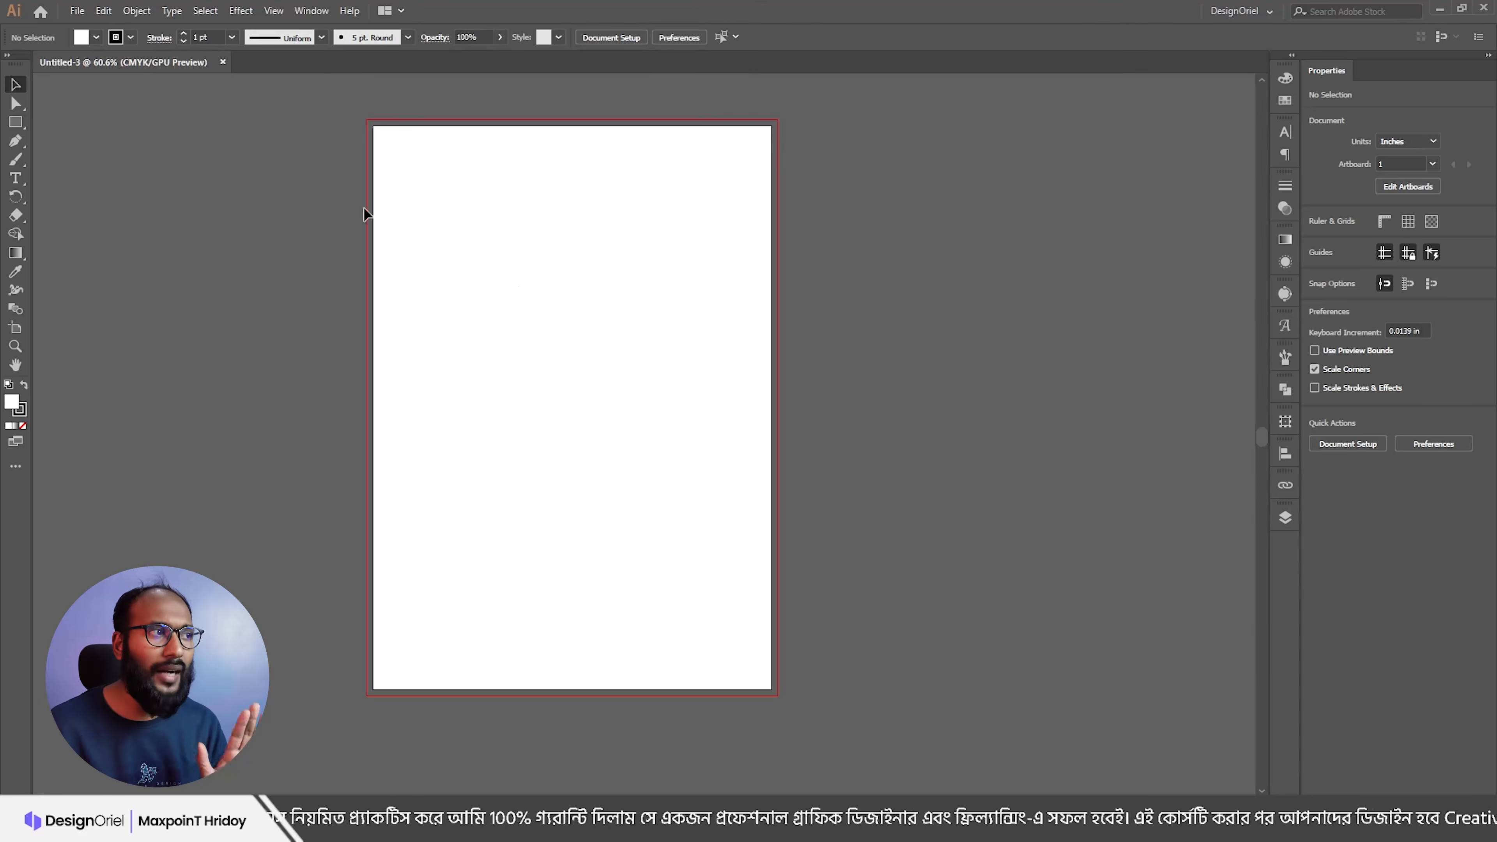
Step: Draw a rectangle from the page's top-left to bottom-right corner
click(15, 121)
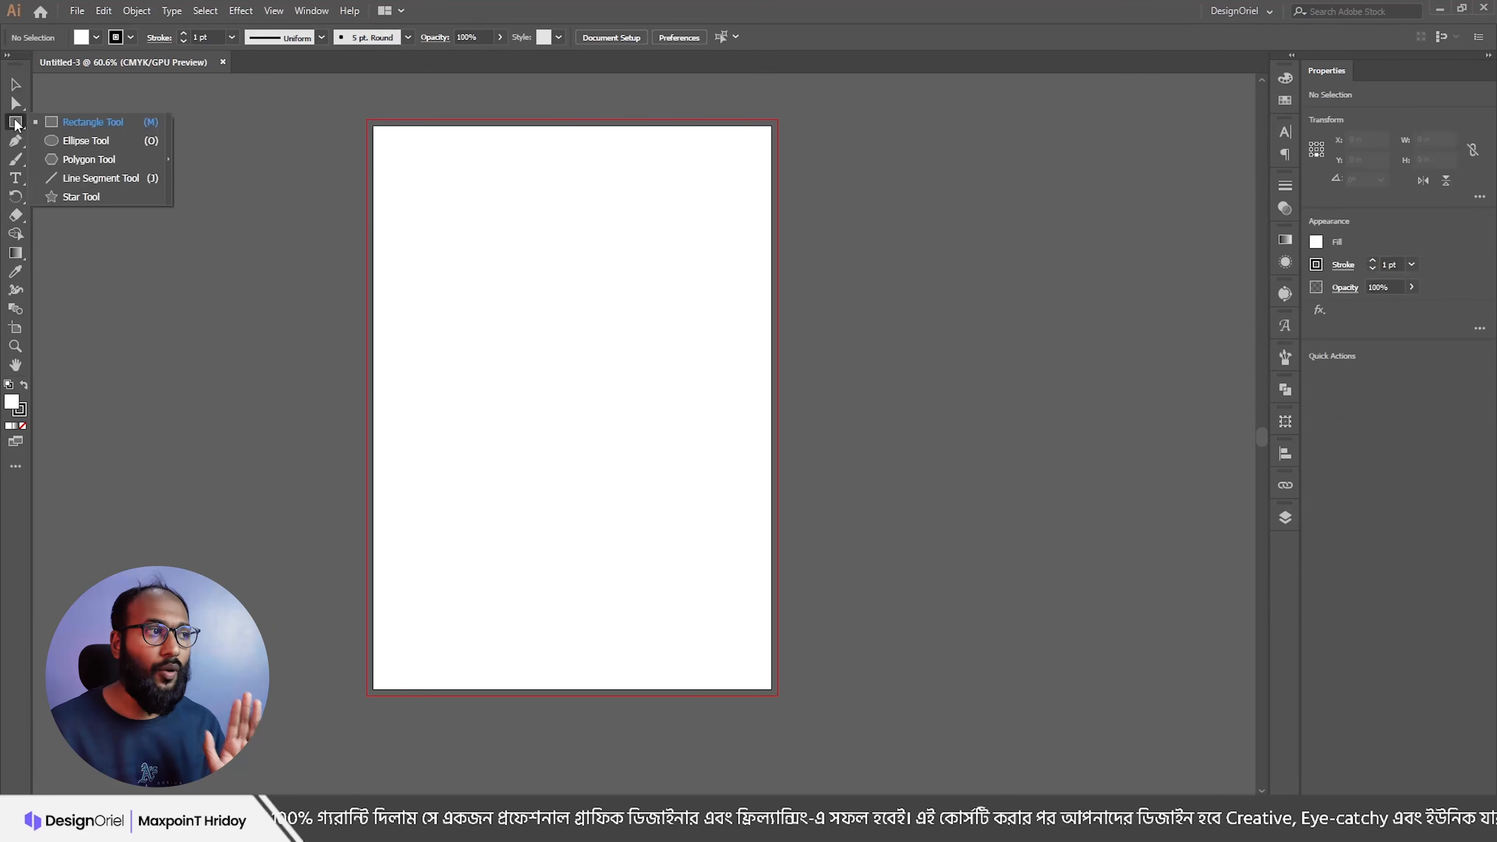
click(57, 123)
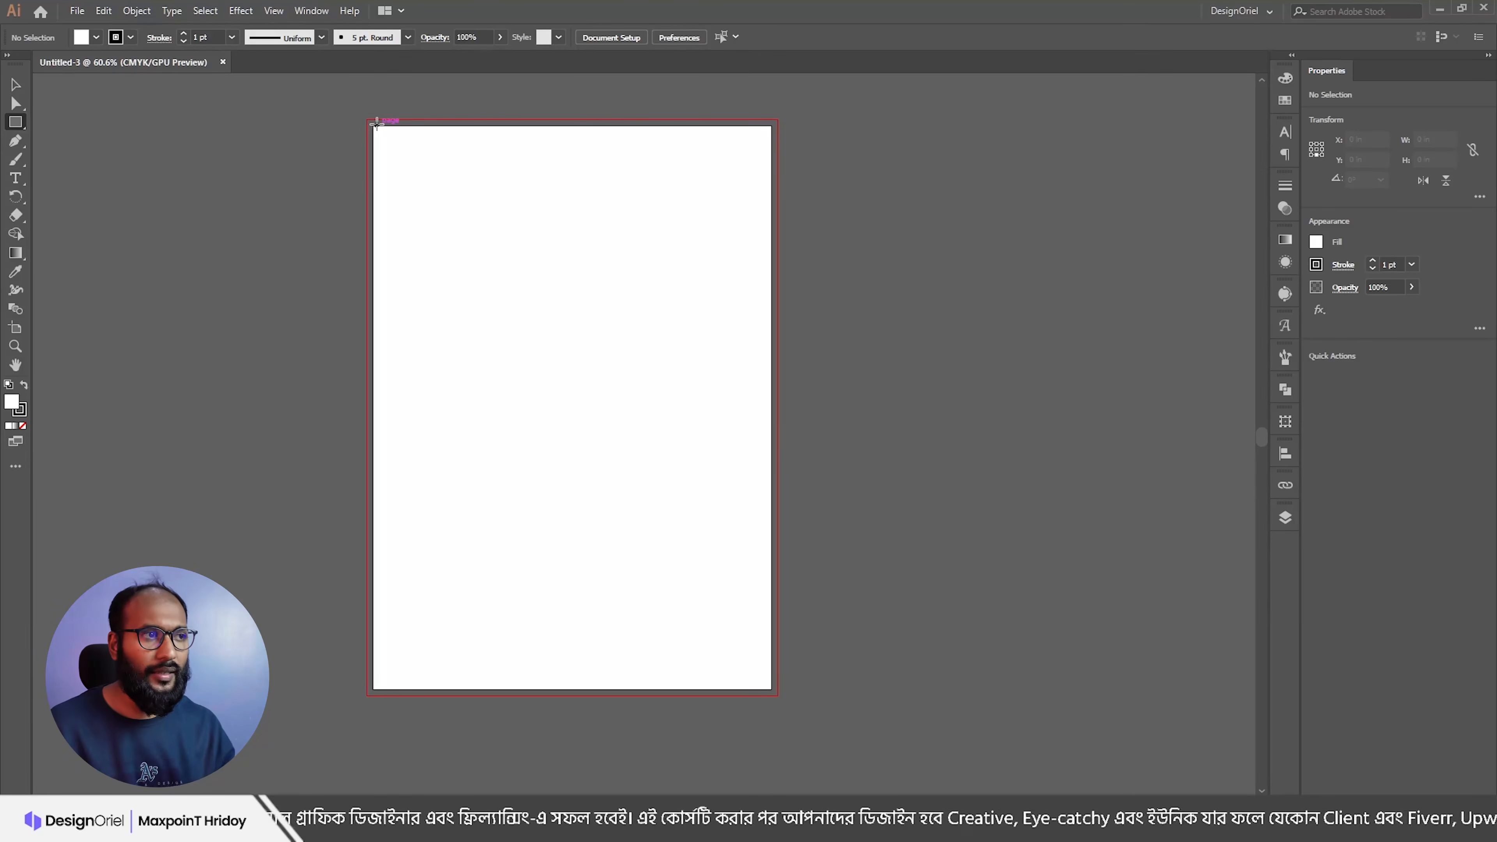
drag(376, 122, 774, 687)
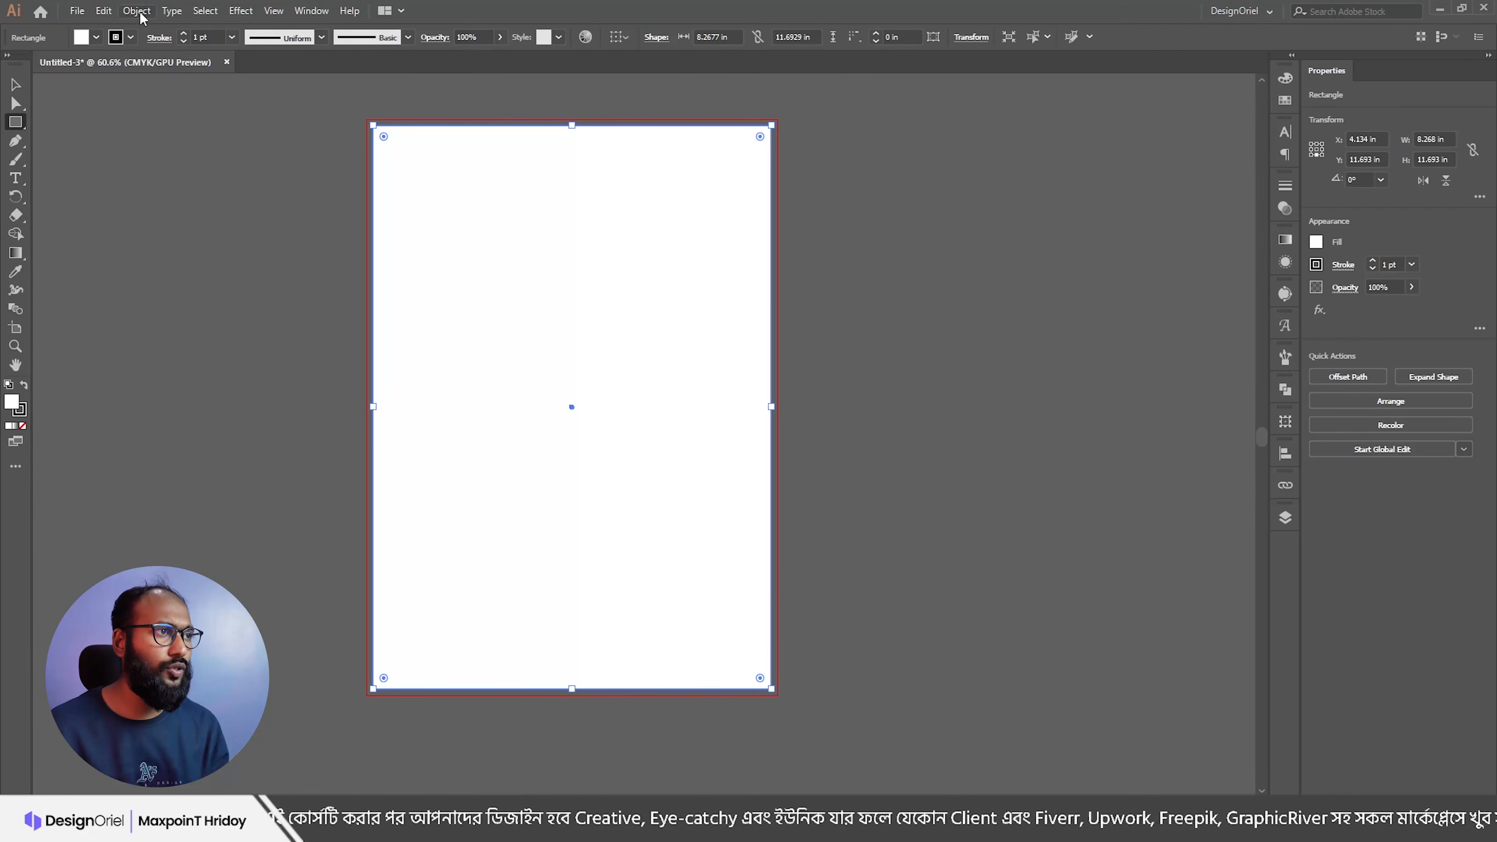
key(ctrl+z)
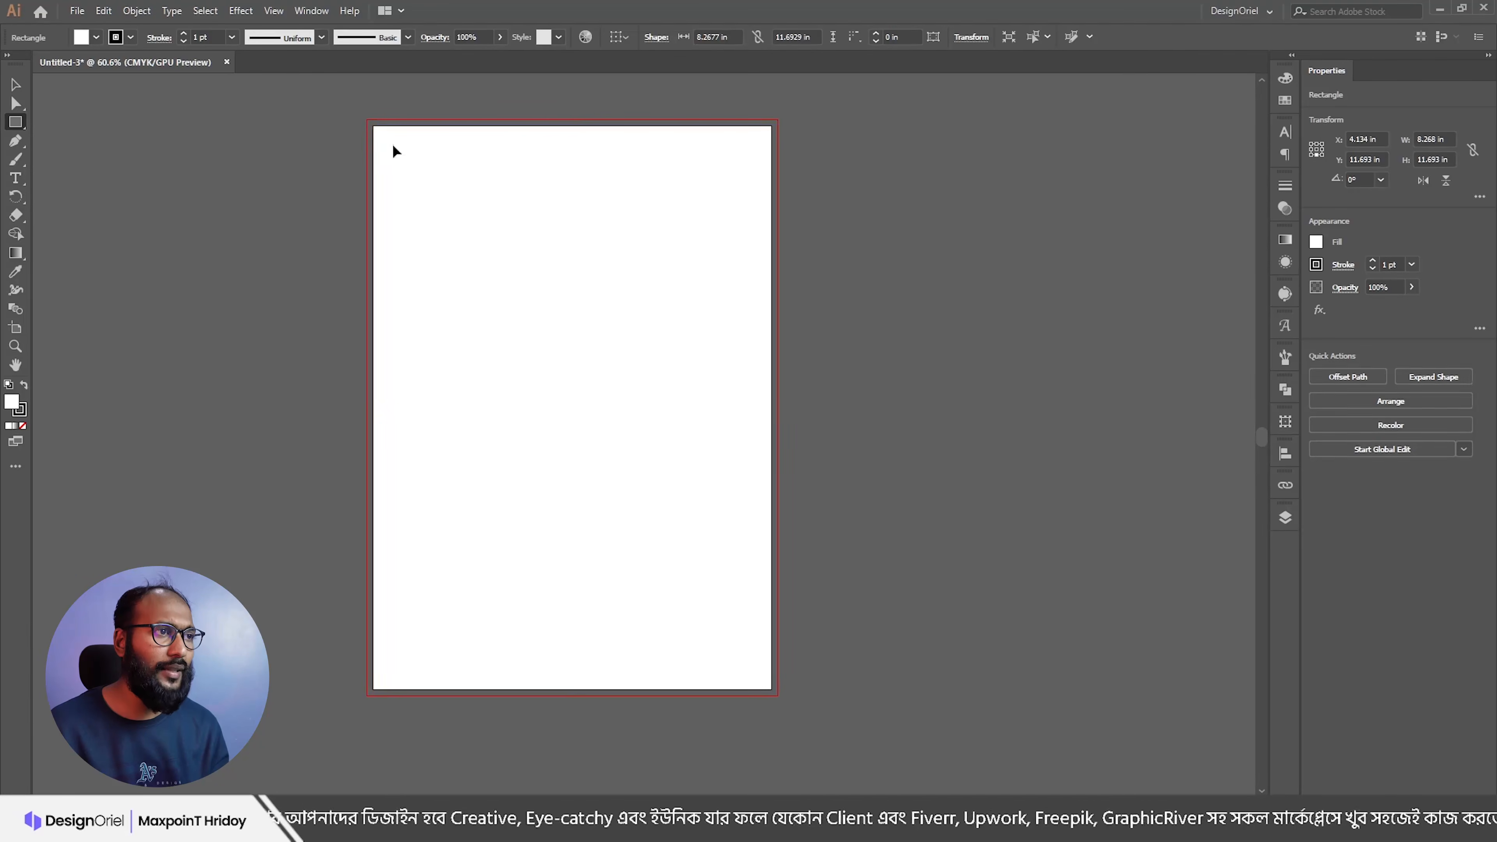
drag(373, 125, 773, 689)
key(ctrl+space)
drag(776, 348, 1063, 442)
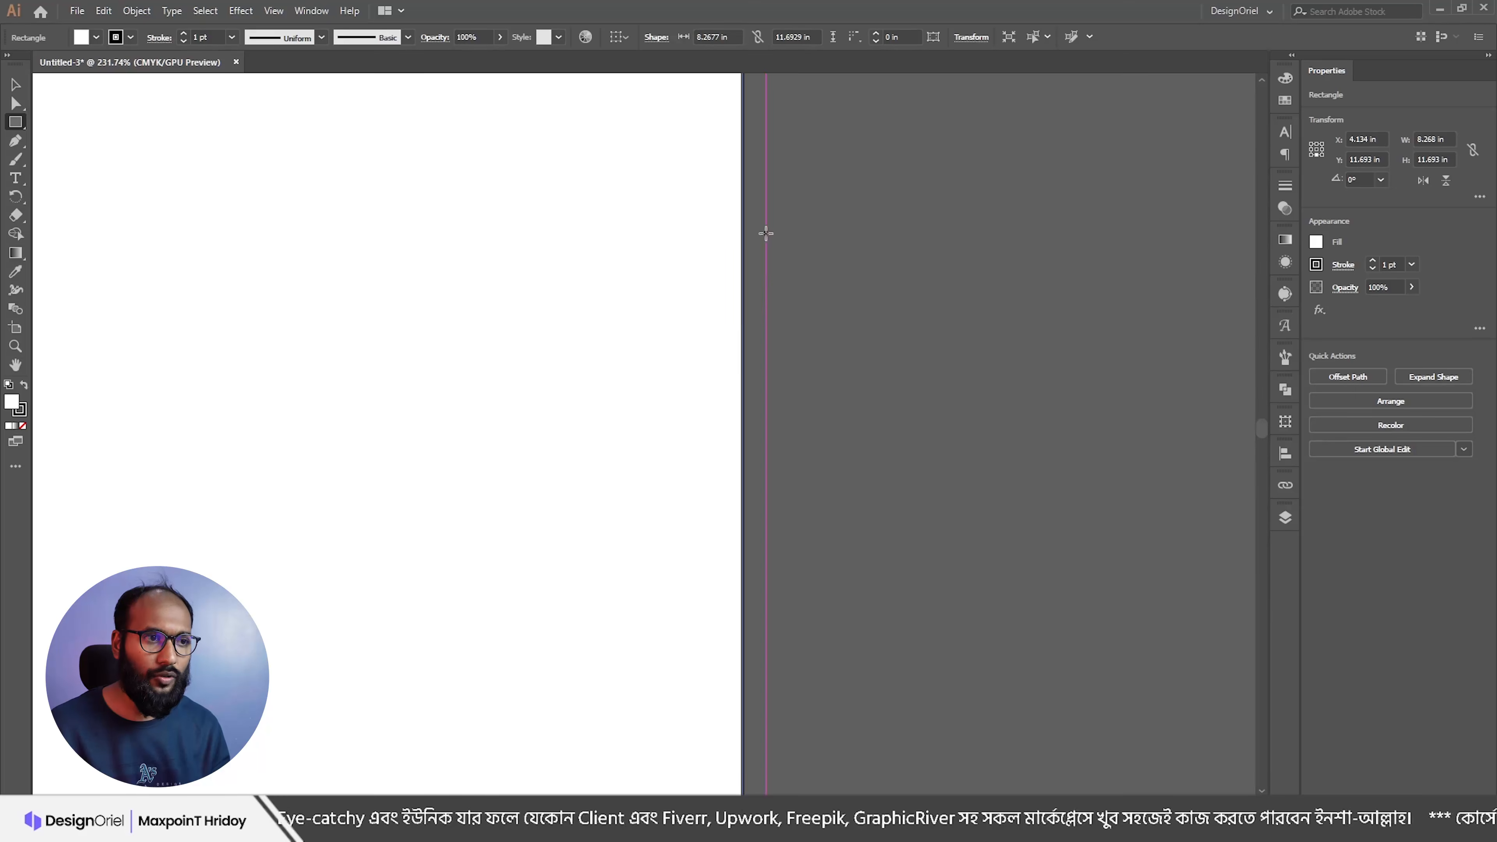
key(ctrl+space)
drag(752, 255, 551, 276)
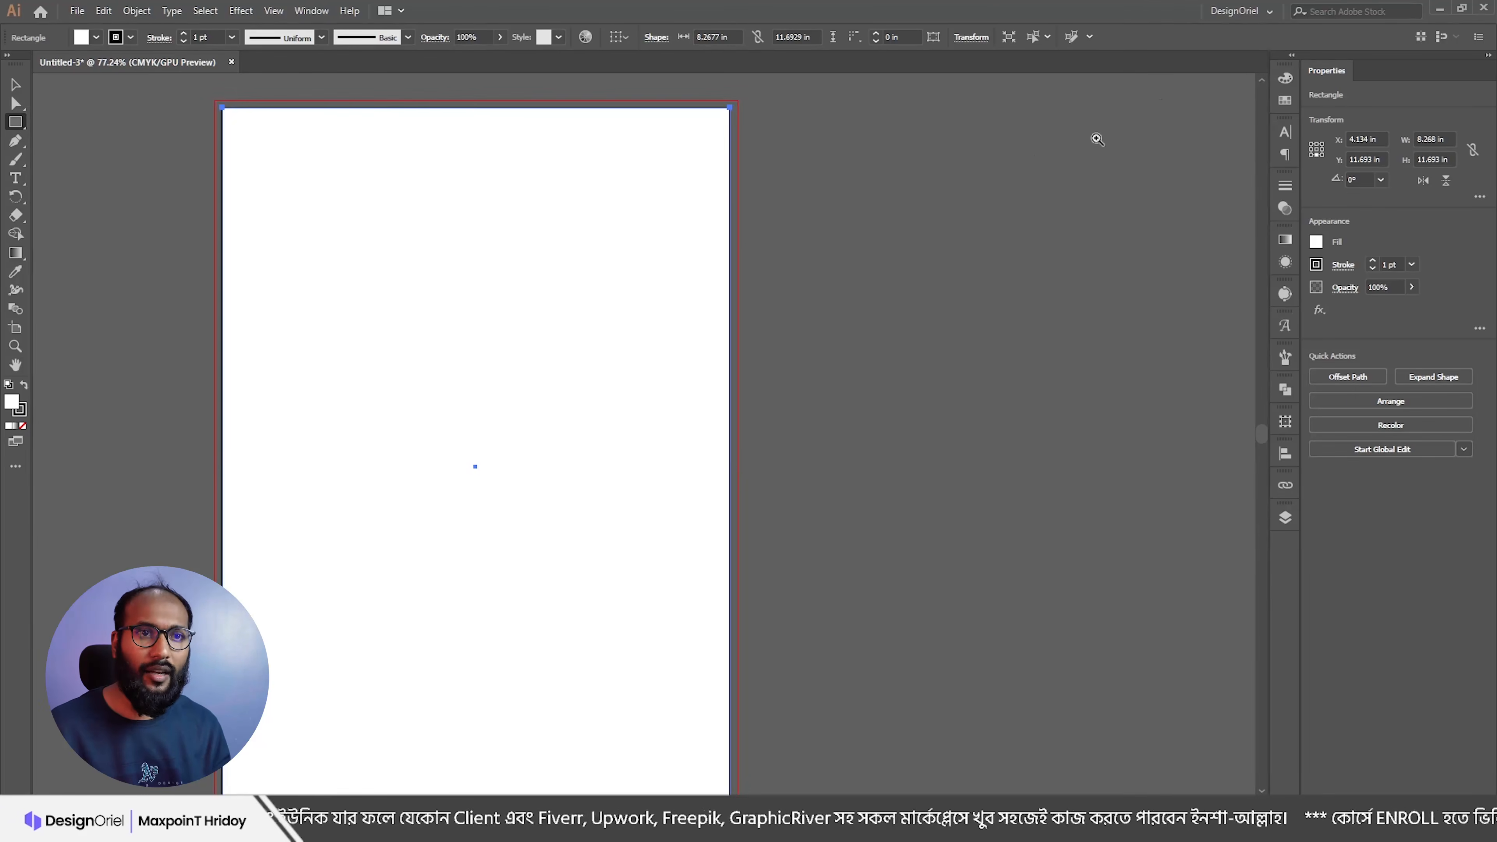
Step: Fill the rectangle light green and set its stroke to None
click(1285, 100)
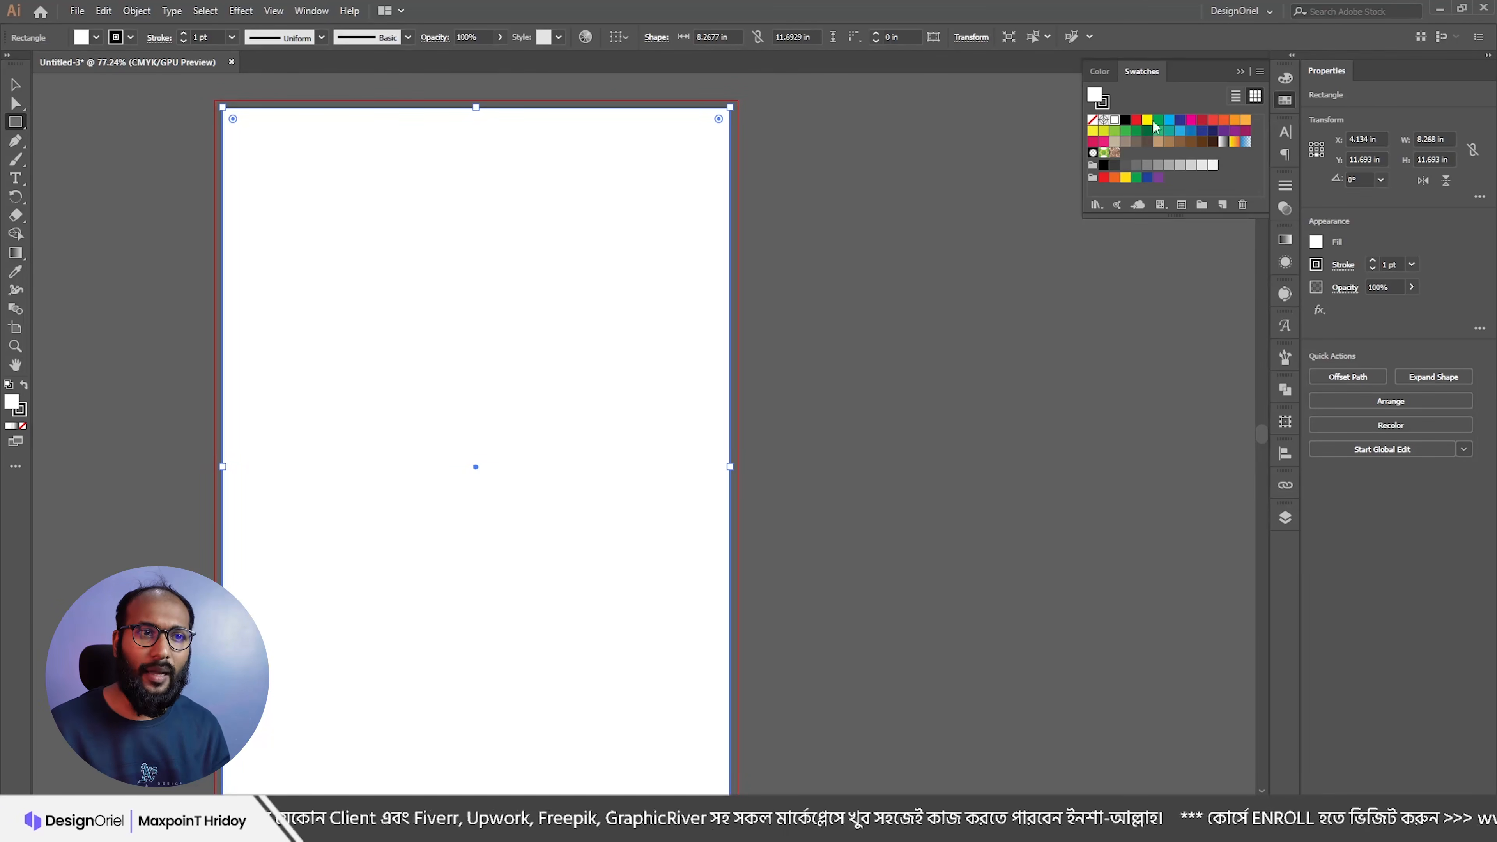
click(1117, 134)
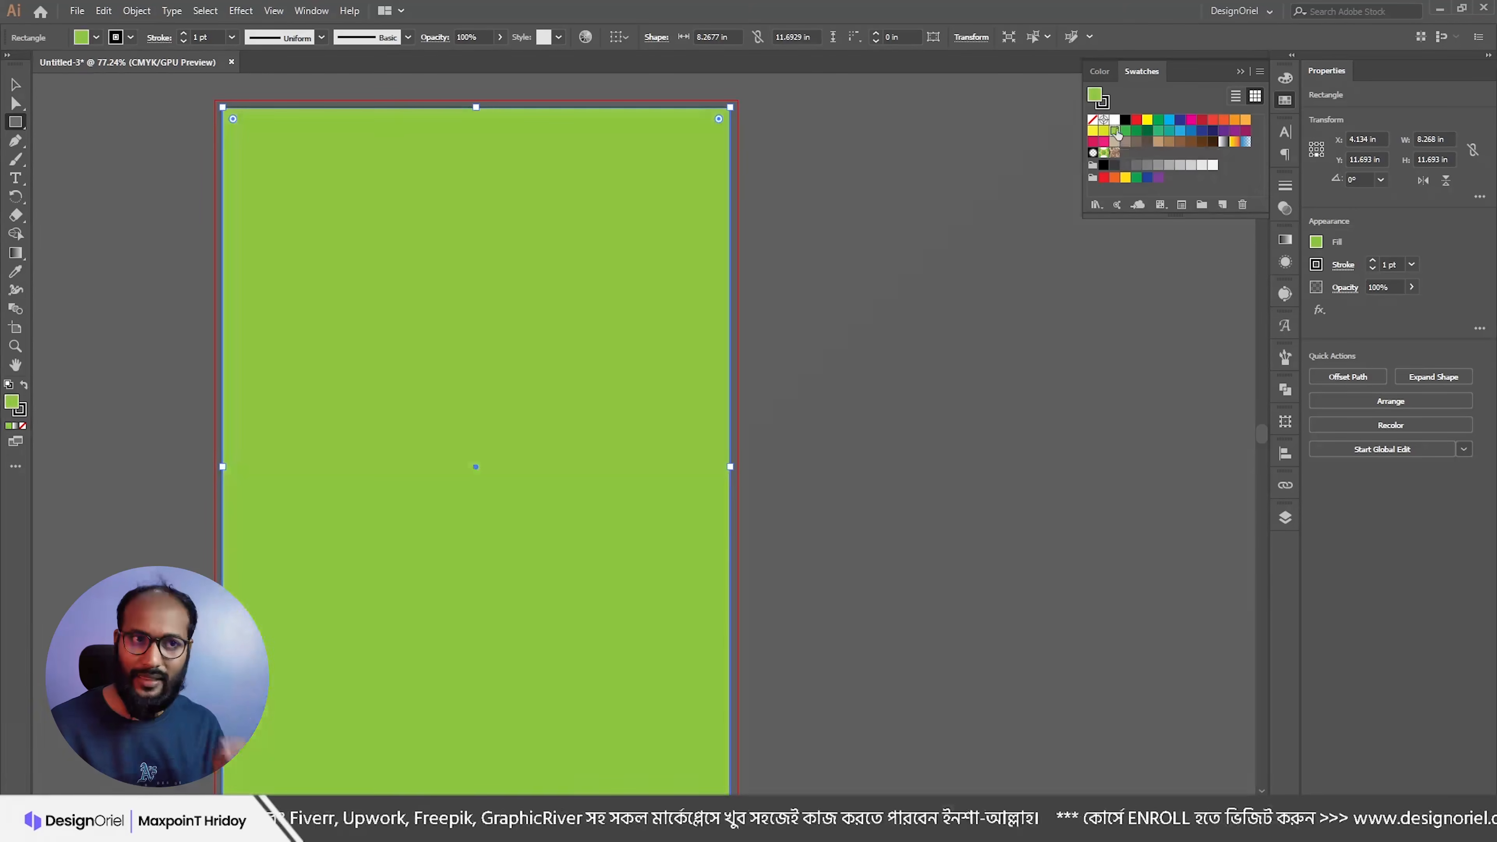
key(x)
click(1094, 121)
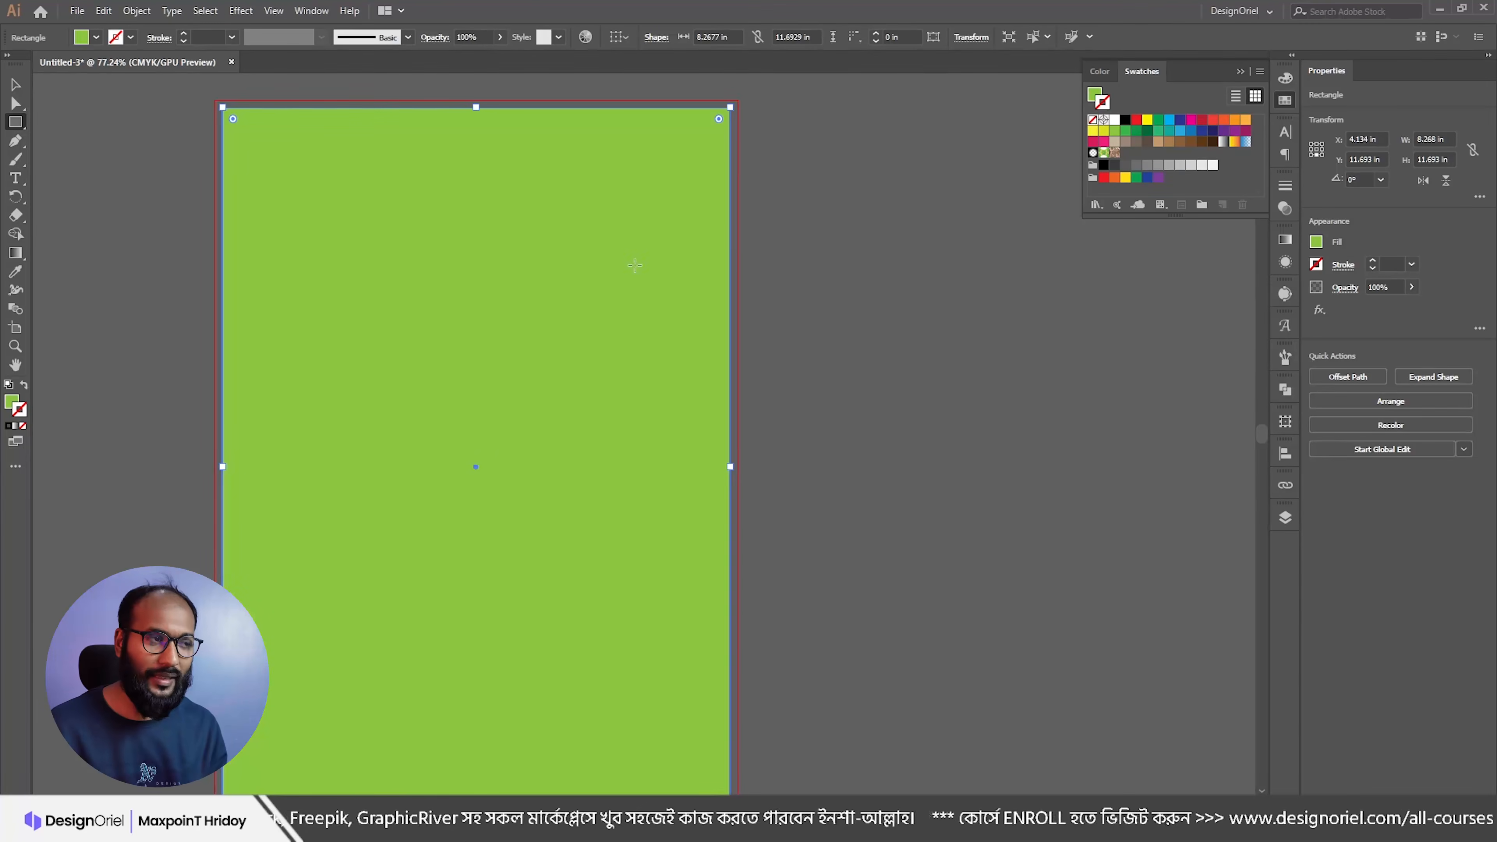
drag(713, 274, 625, 298)
drag(468, 295, 504, 260)
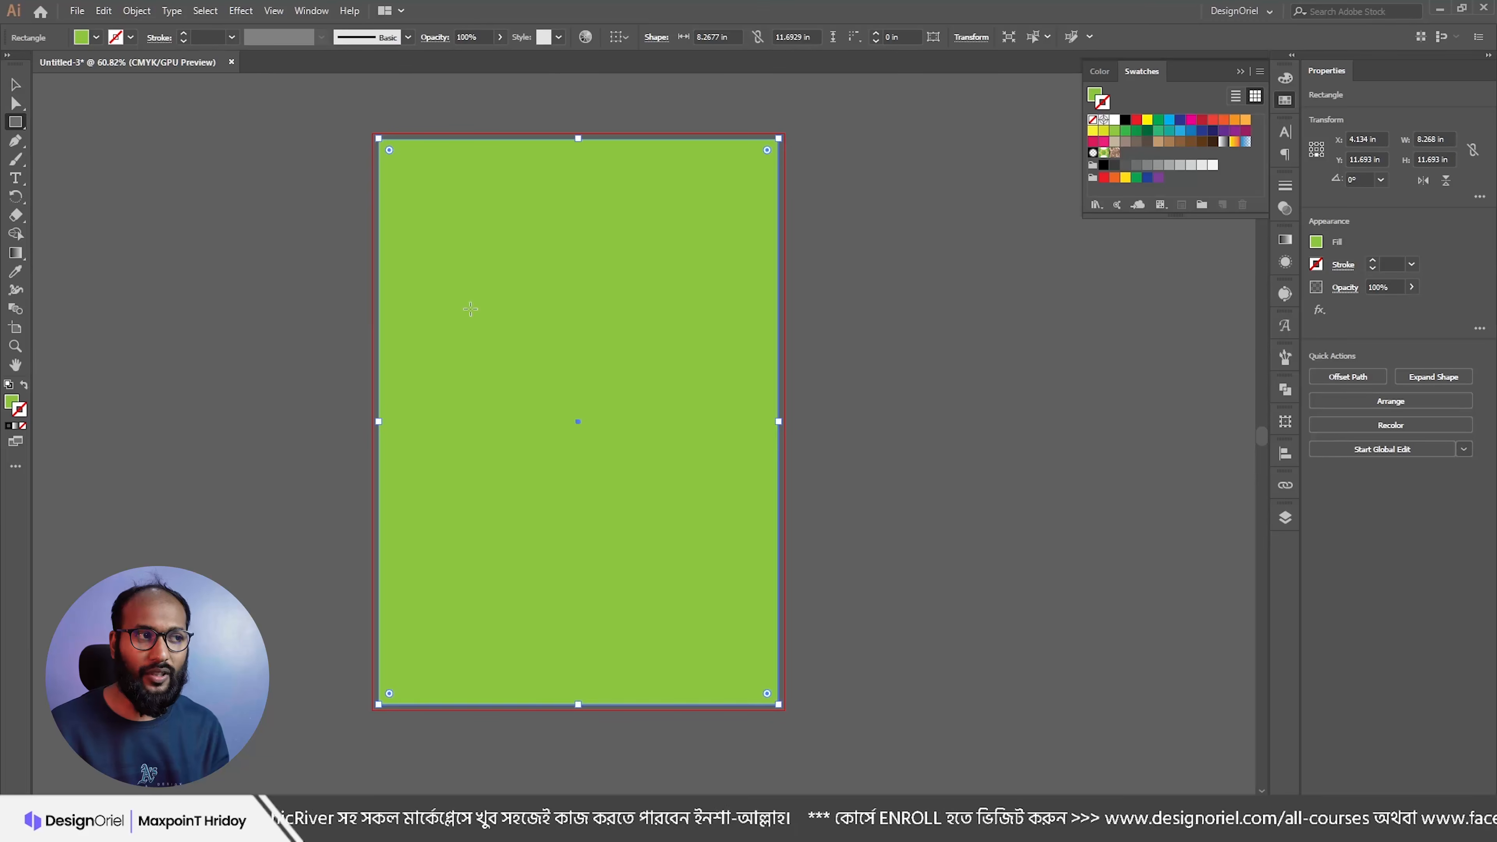
click(137, 11)
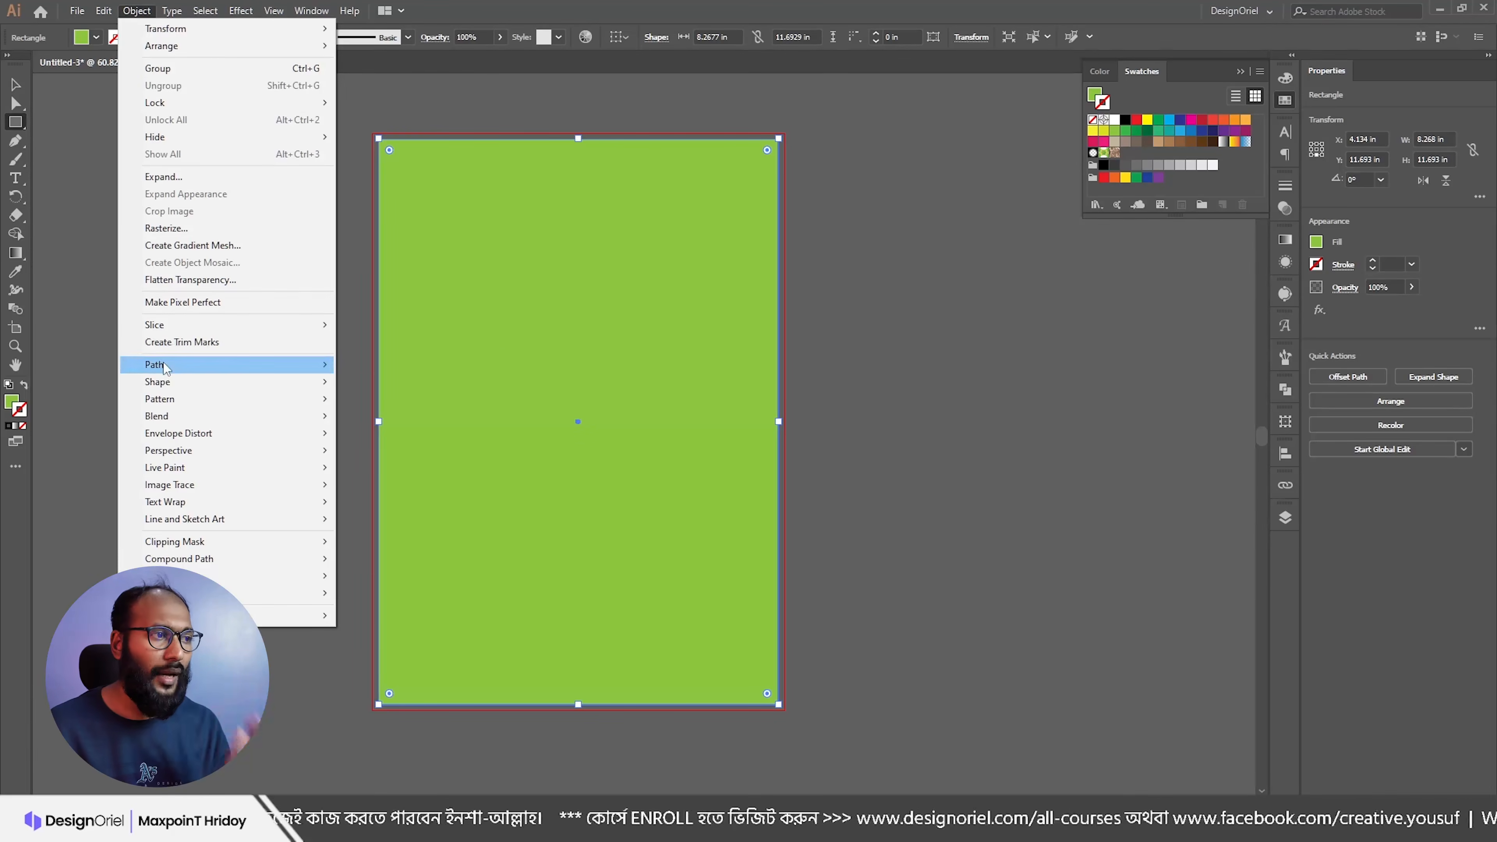
Step: Create a -0.5 in Offset Path inside the background rectangle
mouse_move(165, 364)
click(386, 421)
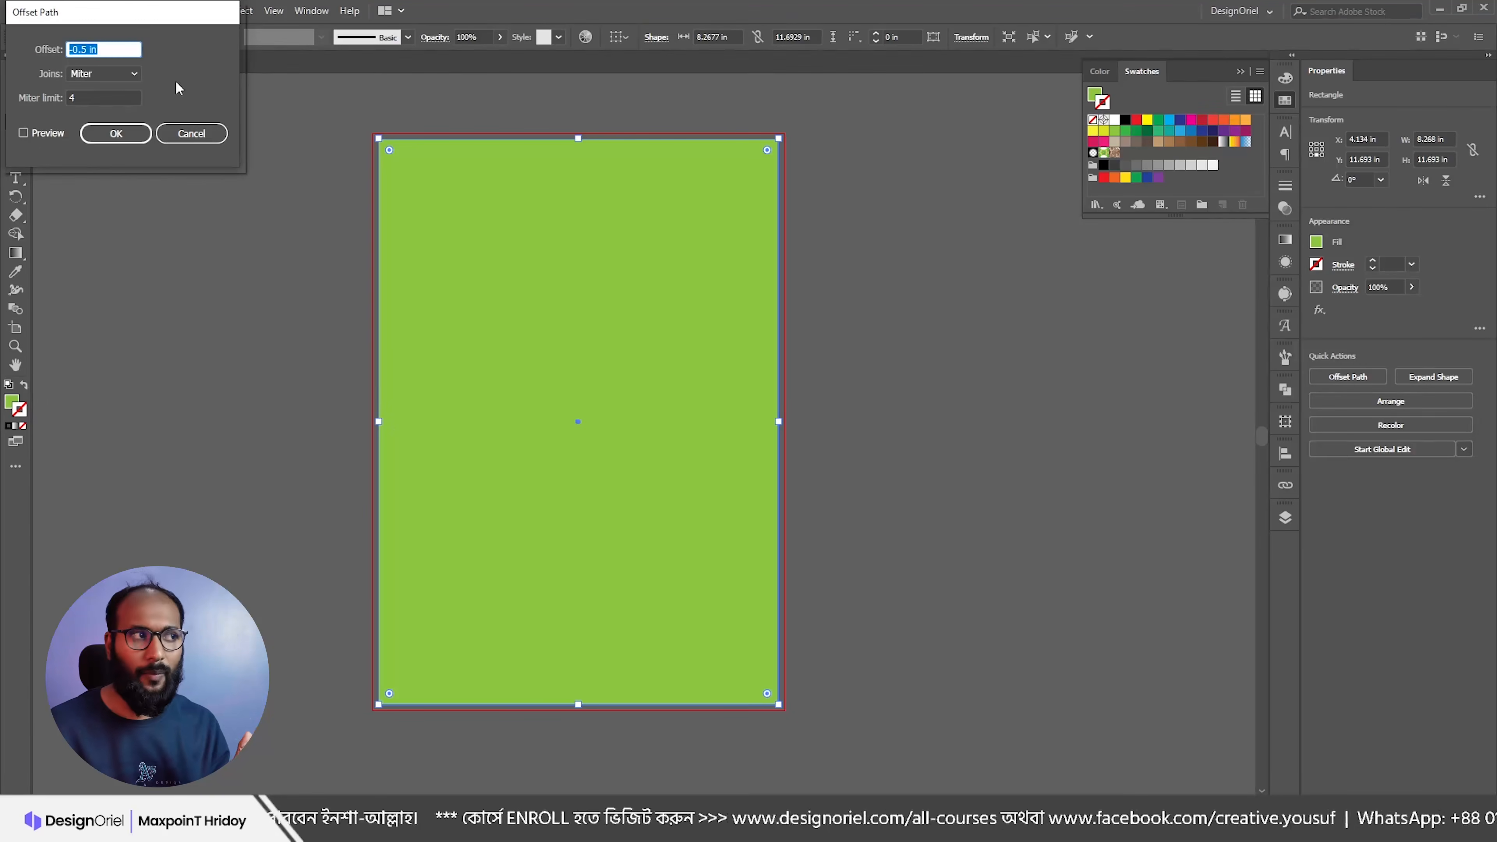
drag(133, 11, 225, 105)
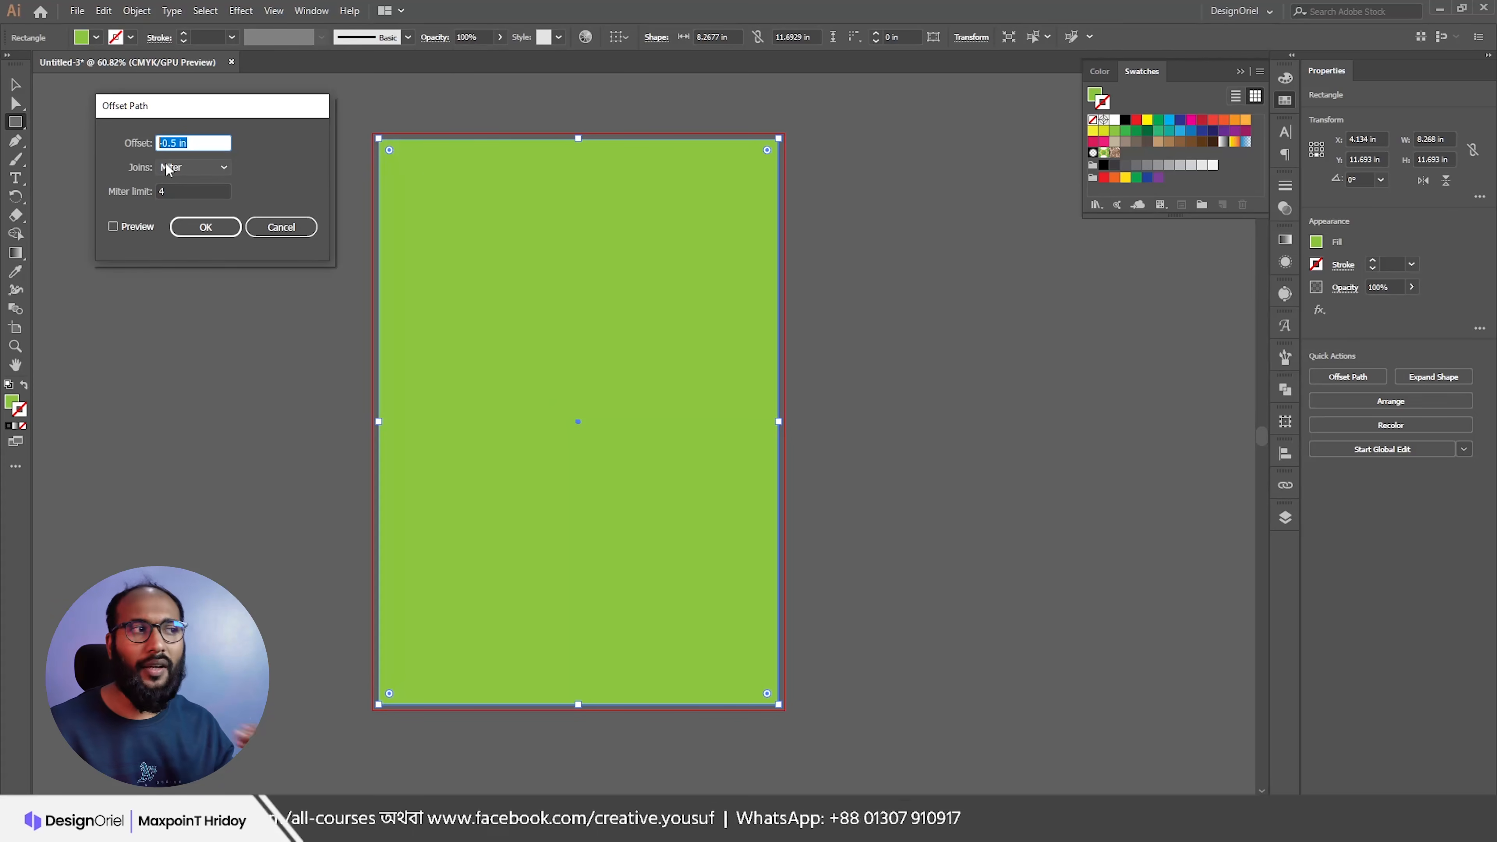
click(134, 230)
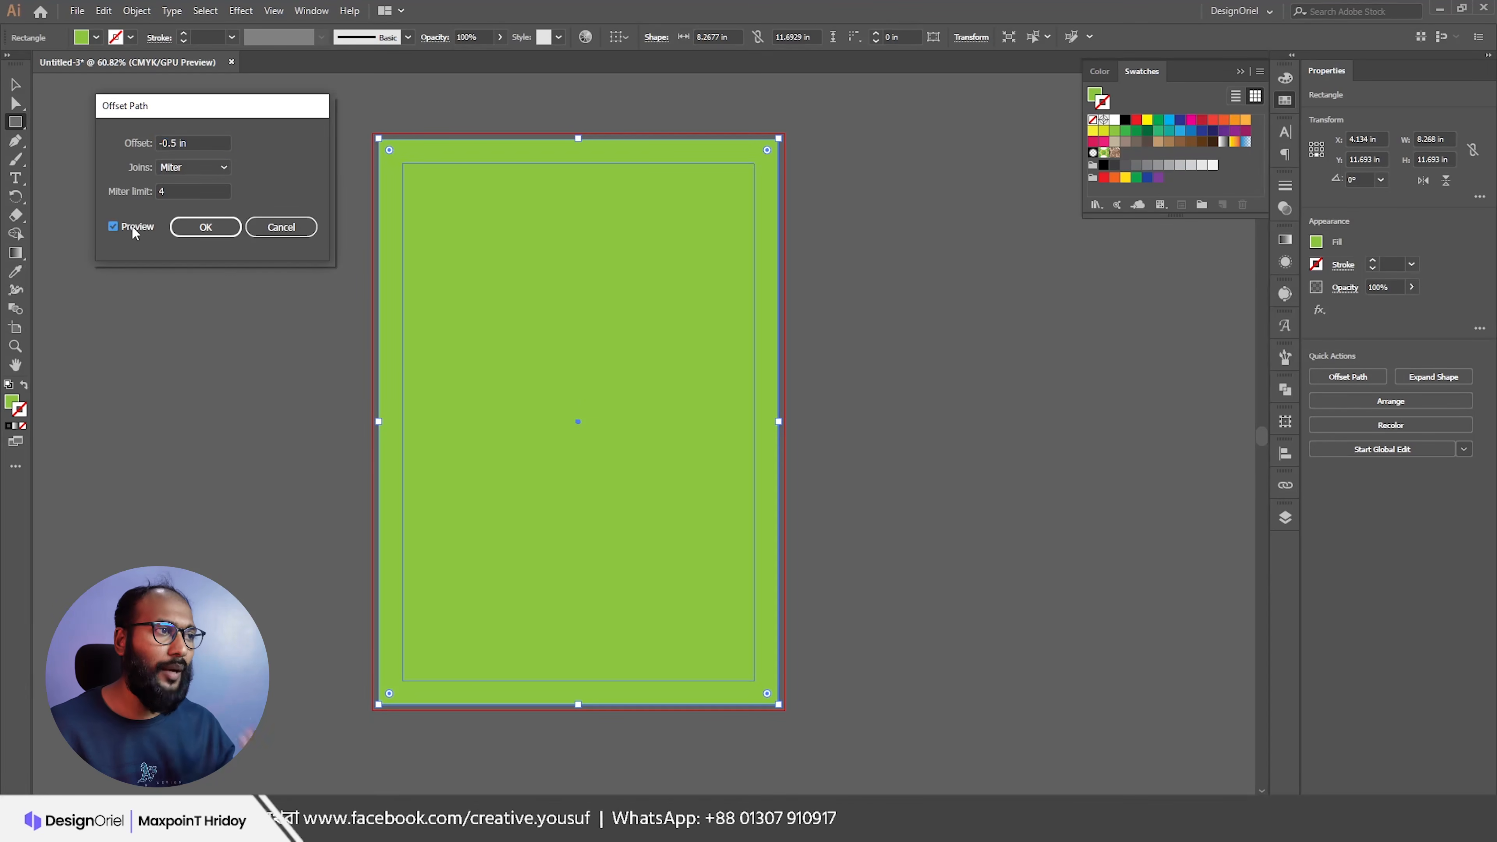
click(211, 228)
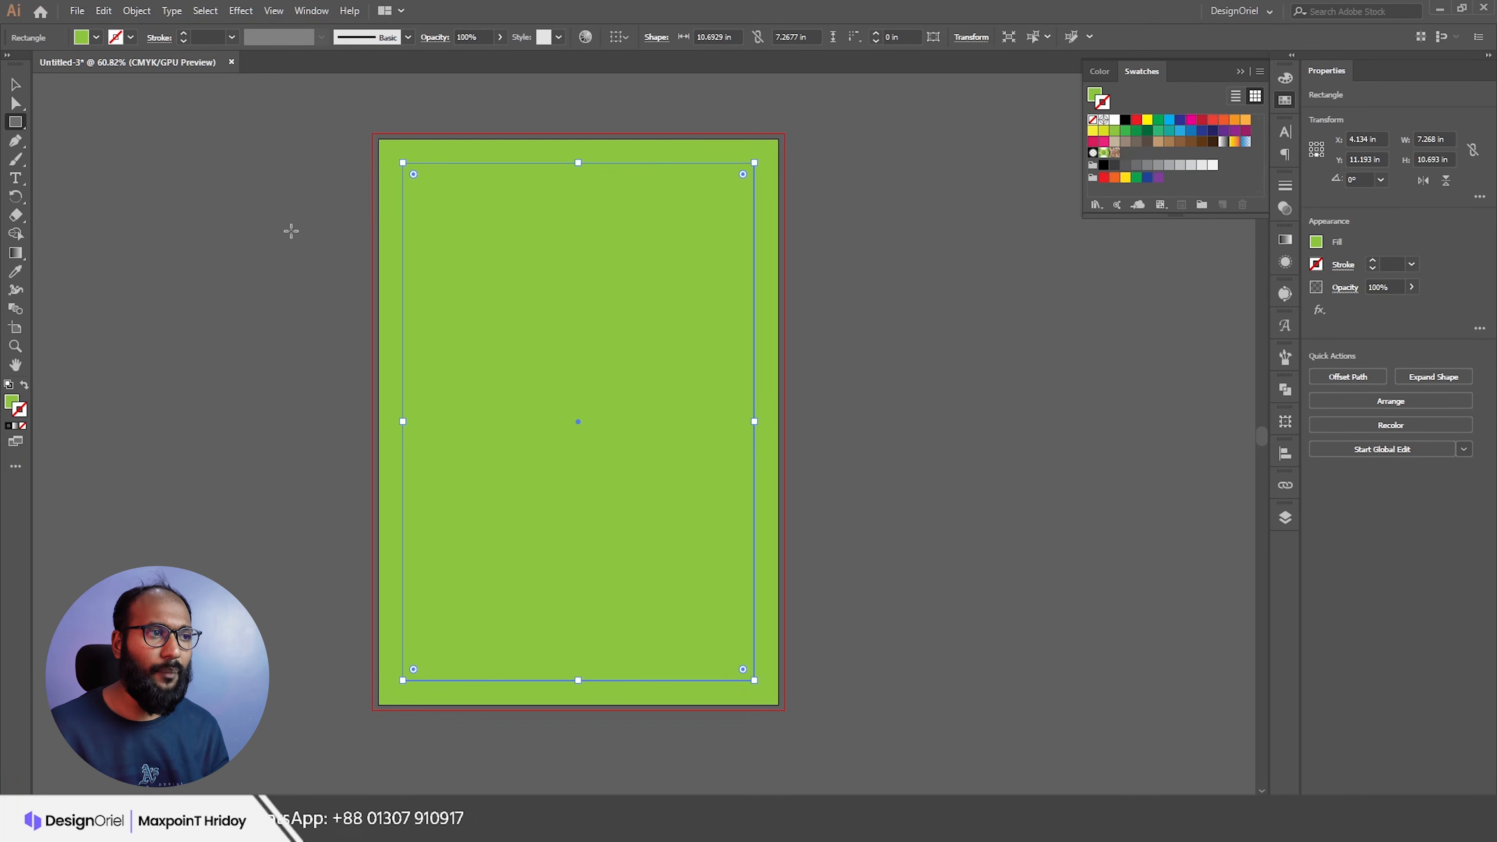
Step: Remove the inner rectangle's stroke and fill it dark green
key(x)
click(1140, 133)
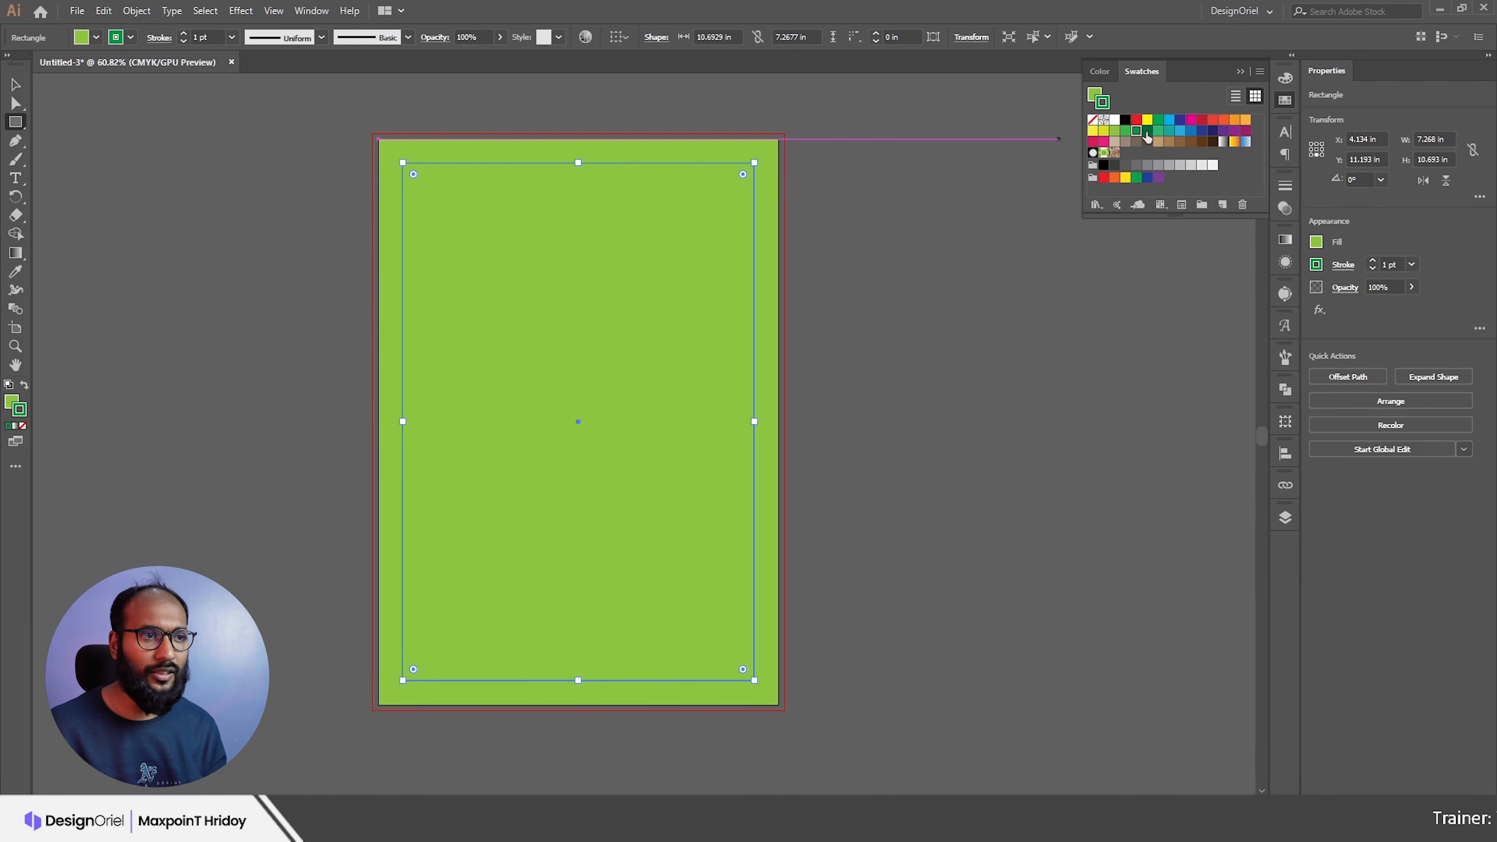
click(1092, 120)
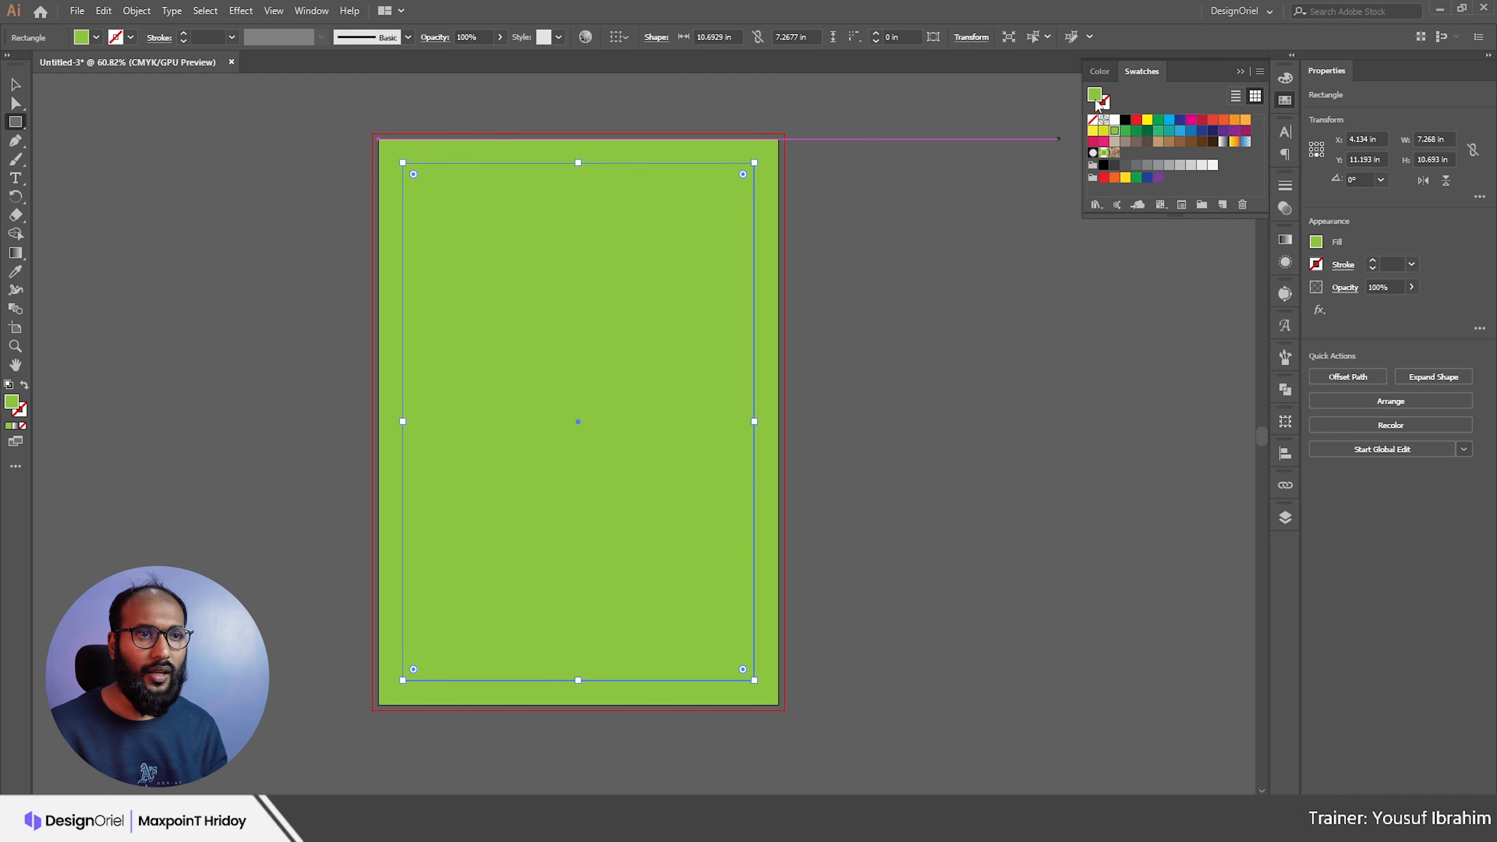
click(1148, 131)
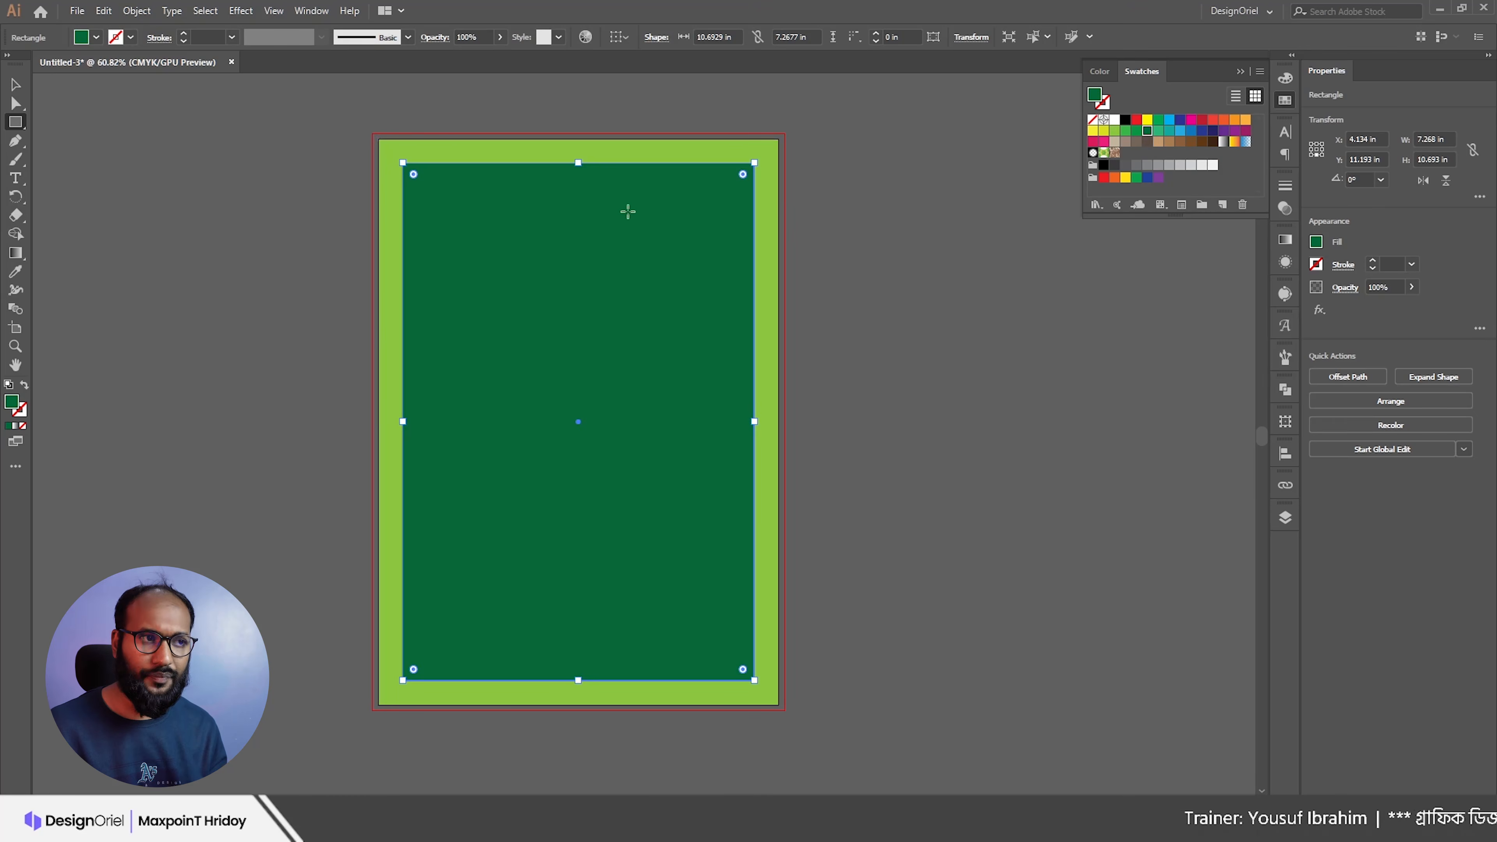
Step: Turn the inner dark green rectangle into a guide and reselect the background rectangle
right_click(615, 222)
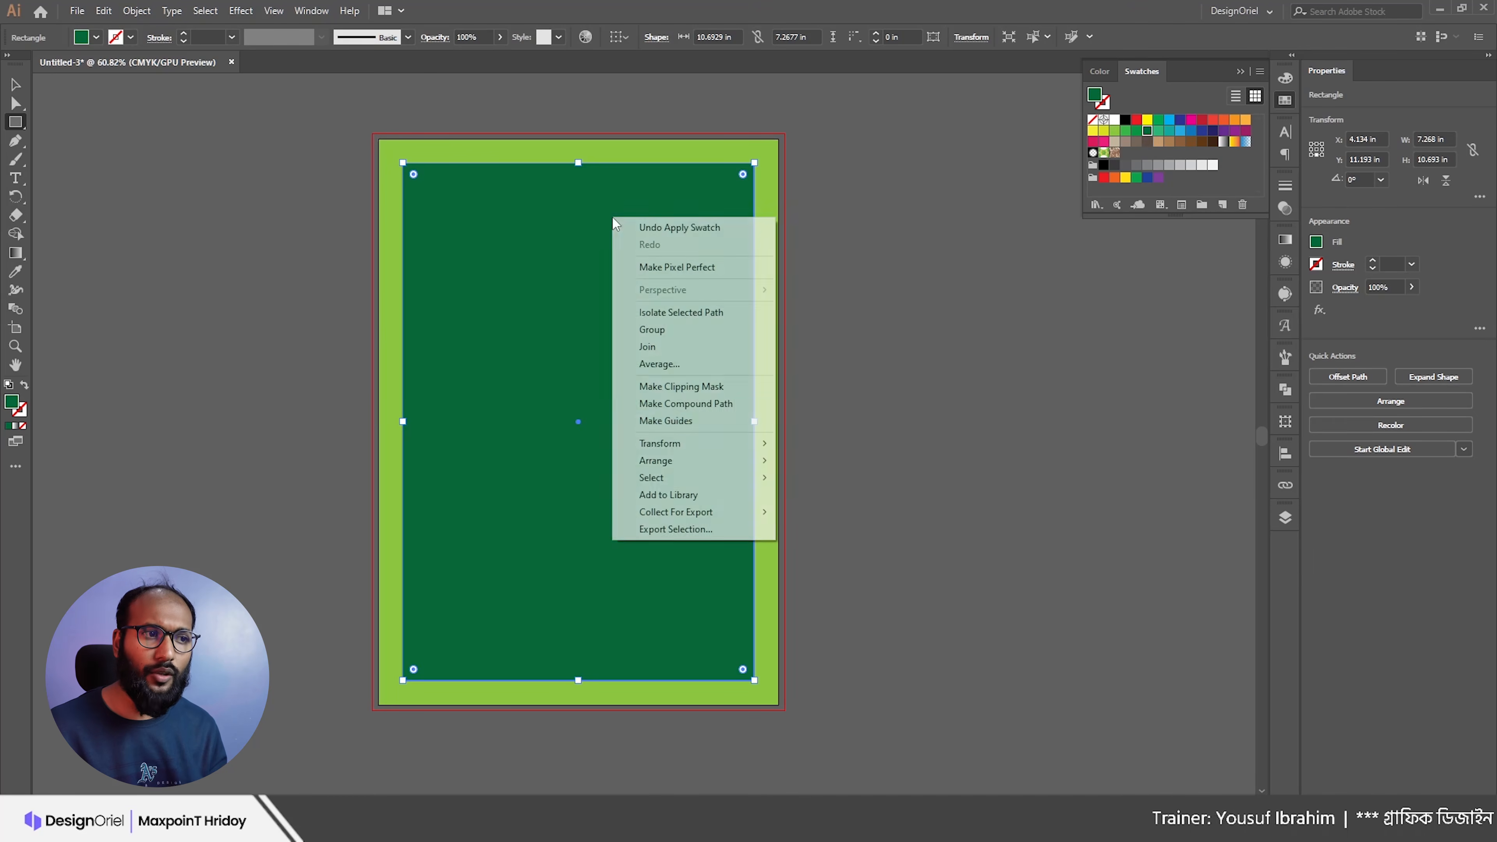
click(688, 422)
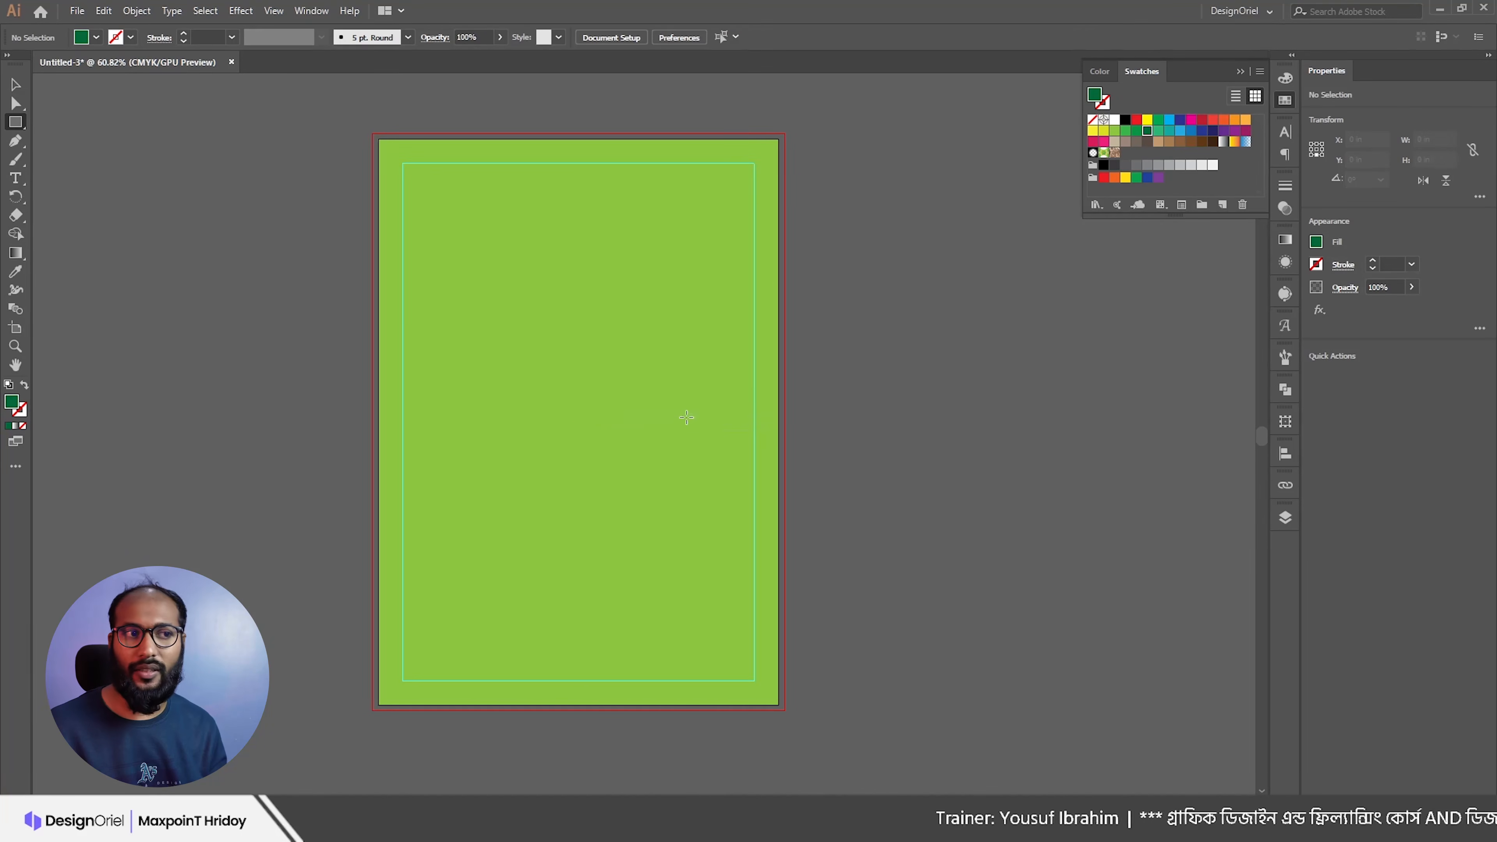
key(v)
click(719, 160)
drag(491, 178, 536, 251)
key(ctrl+z)
Step: Stretch the background rectangle out to the bleed edges and fill it white
drag(378, 139, 371, 135)
alt+scroll(781, 705, up, 5)
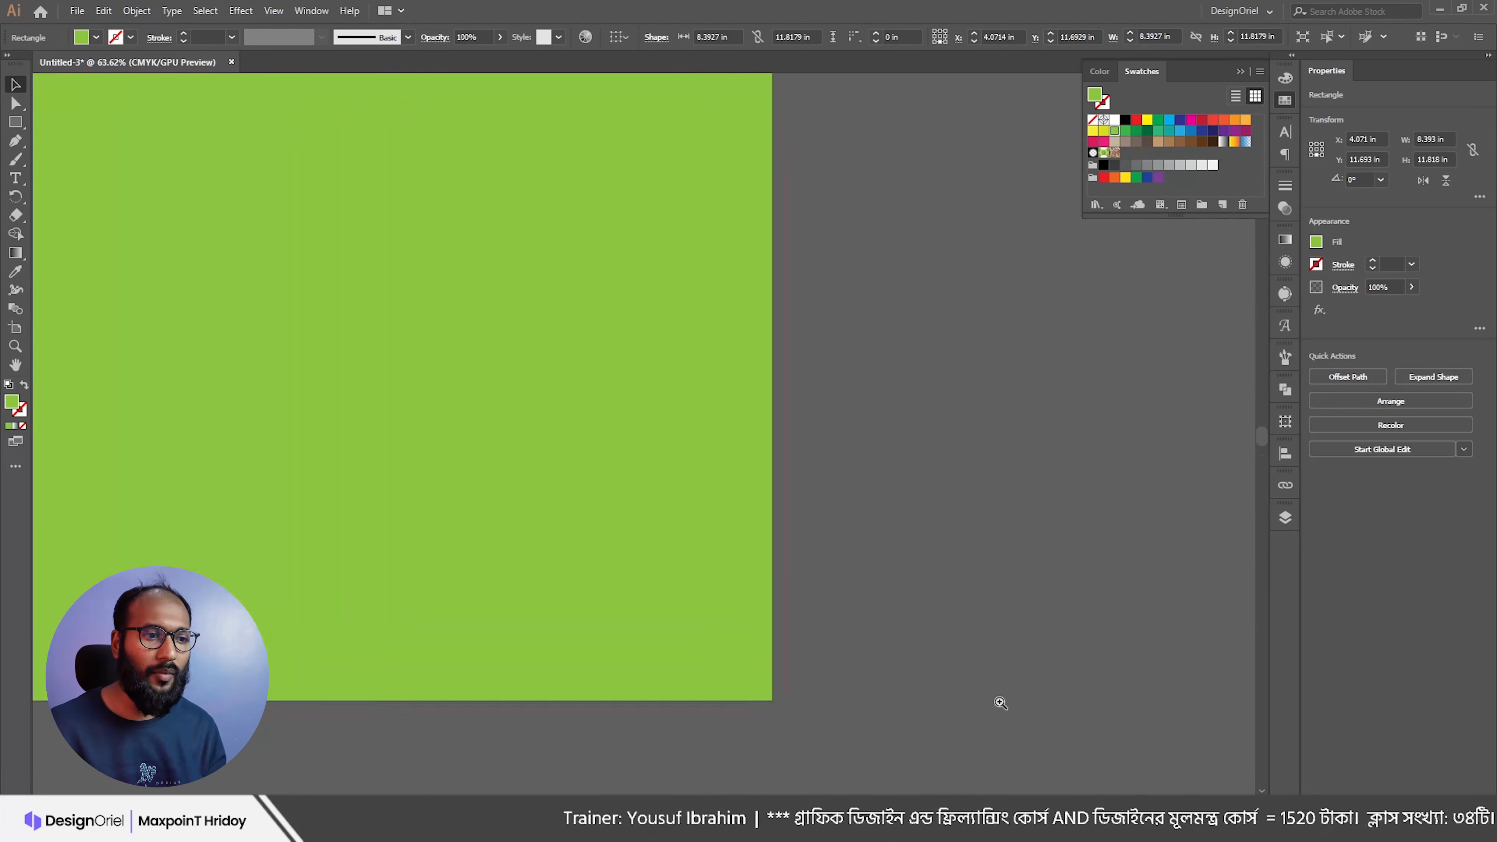
mouse_move(772, 700)
mouse_down()
mouse_move(802, 712)
mouse_move(790, 715)
mouse_up()
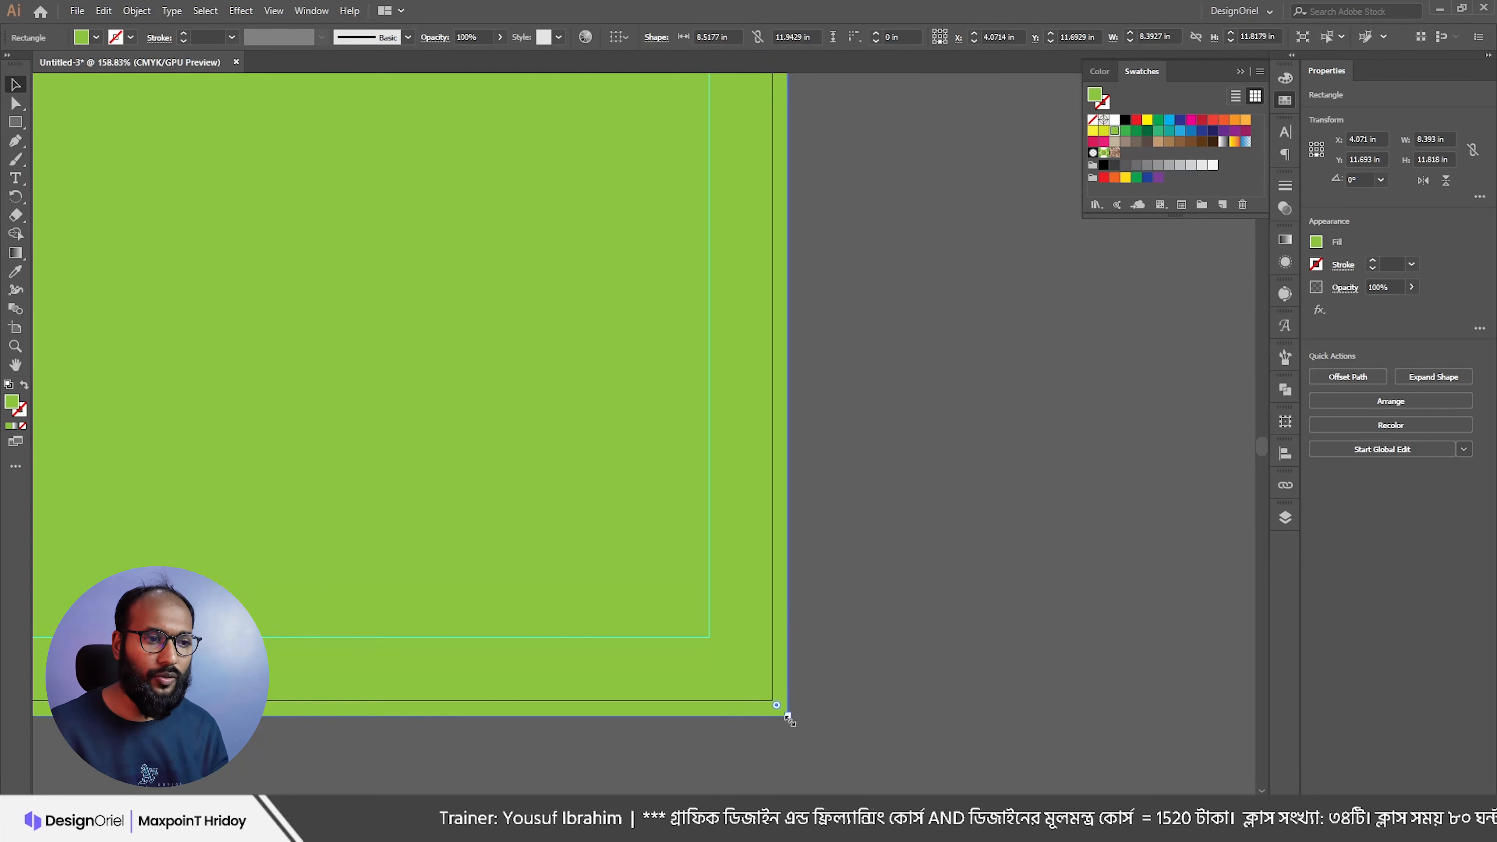
scroll(783, 300, down, 5)
drag(892, 156, 904, 351)
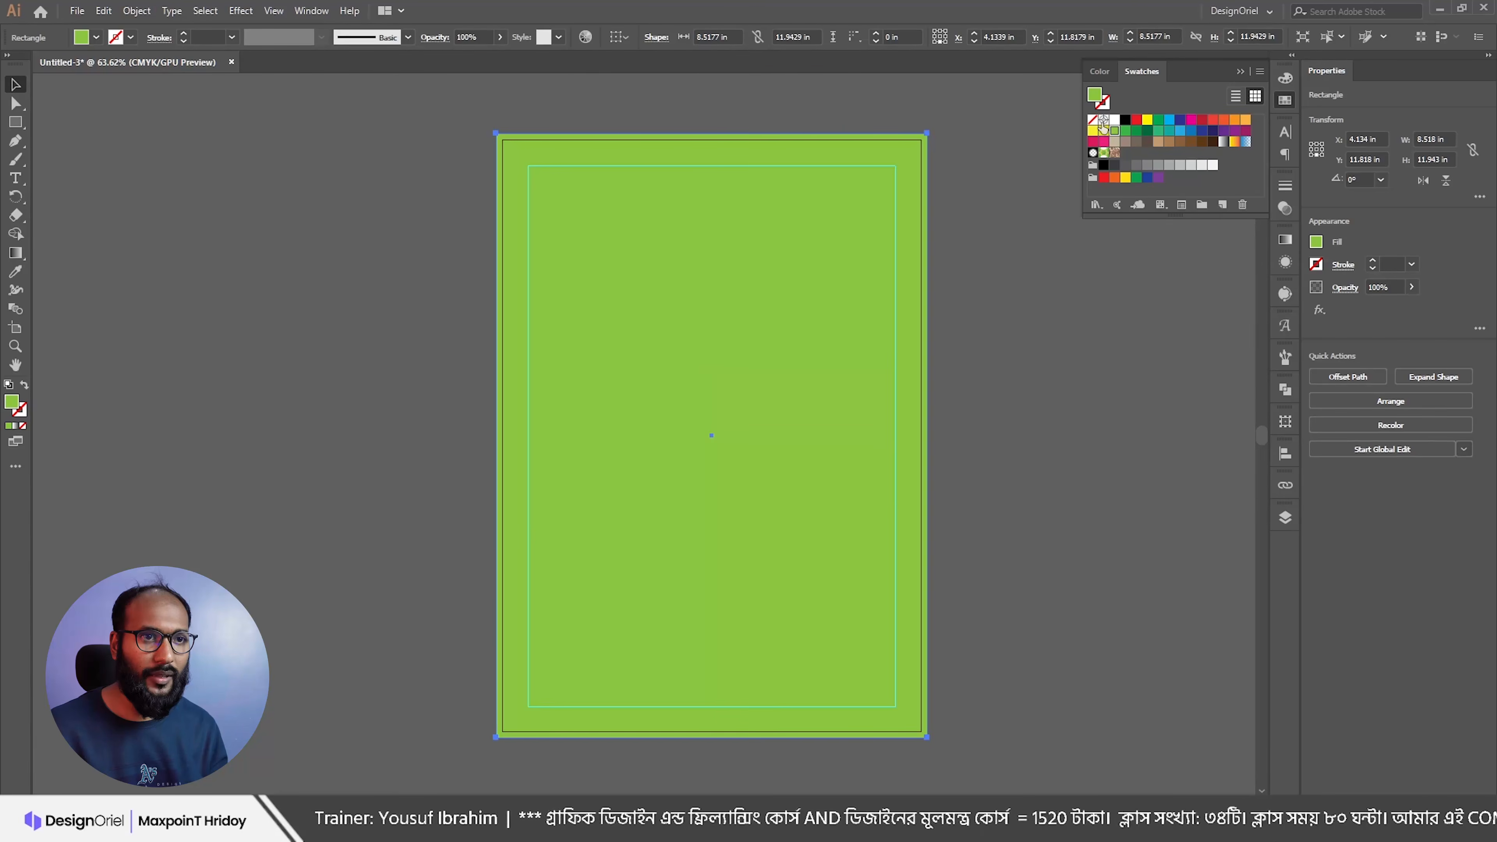
click(1114, 122)
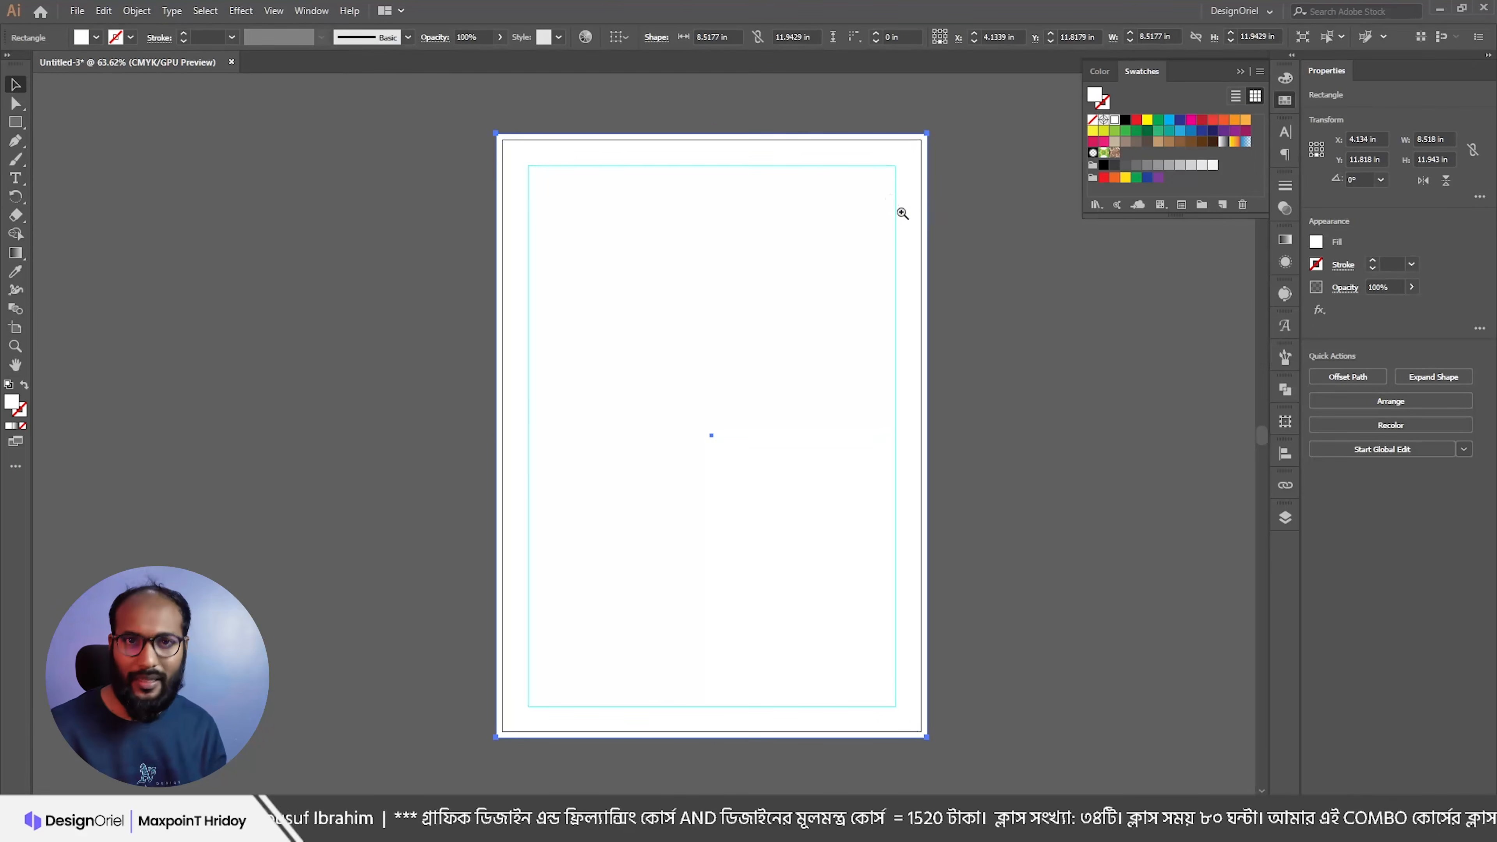
alt+scroll(893, 199, up, 1)
Step: Lock the background rectangle with Object > Lock > Selection
click(137, 10)
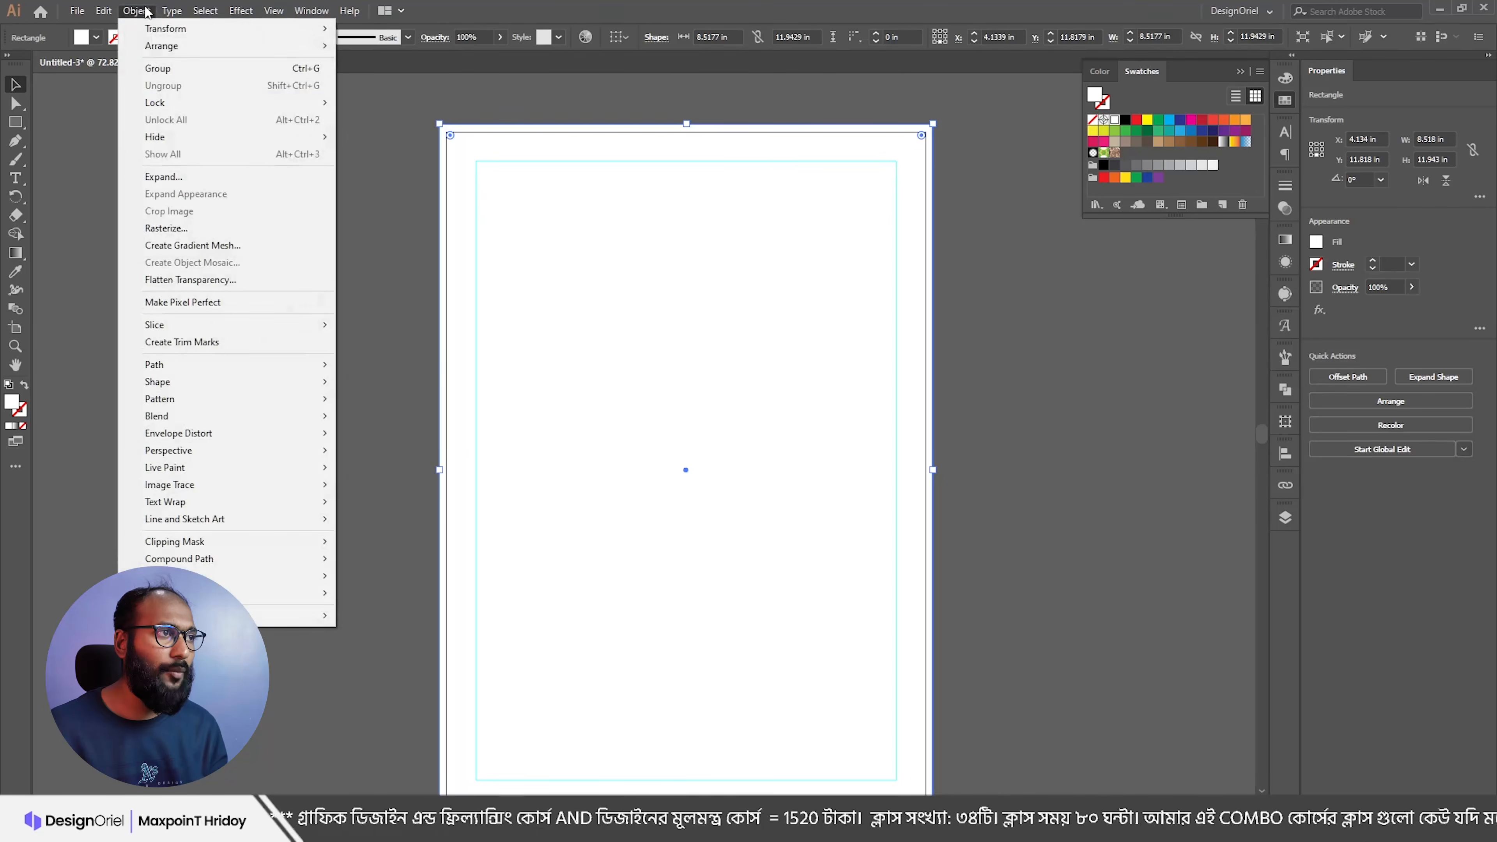
mouse_move(176, 103)
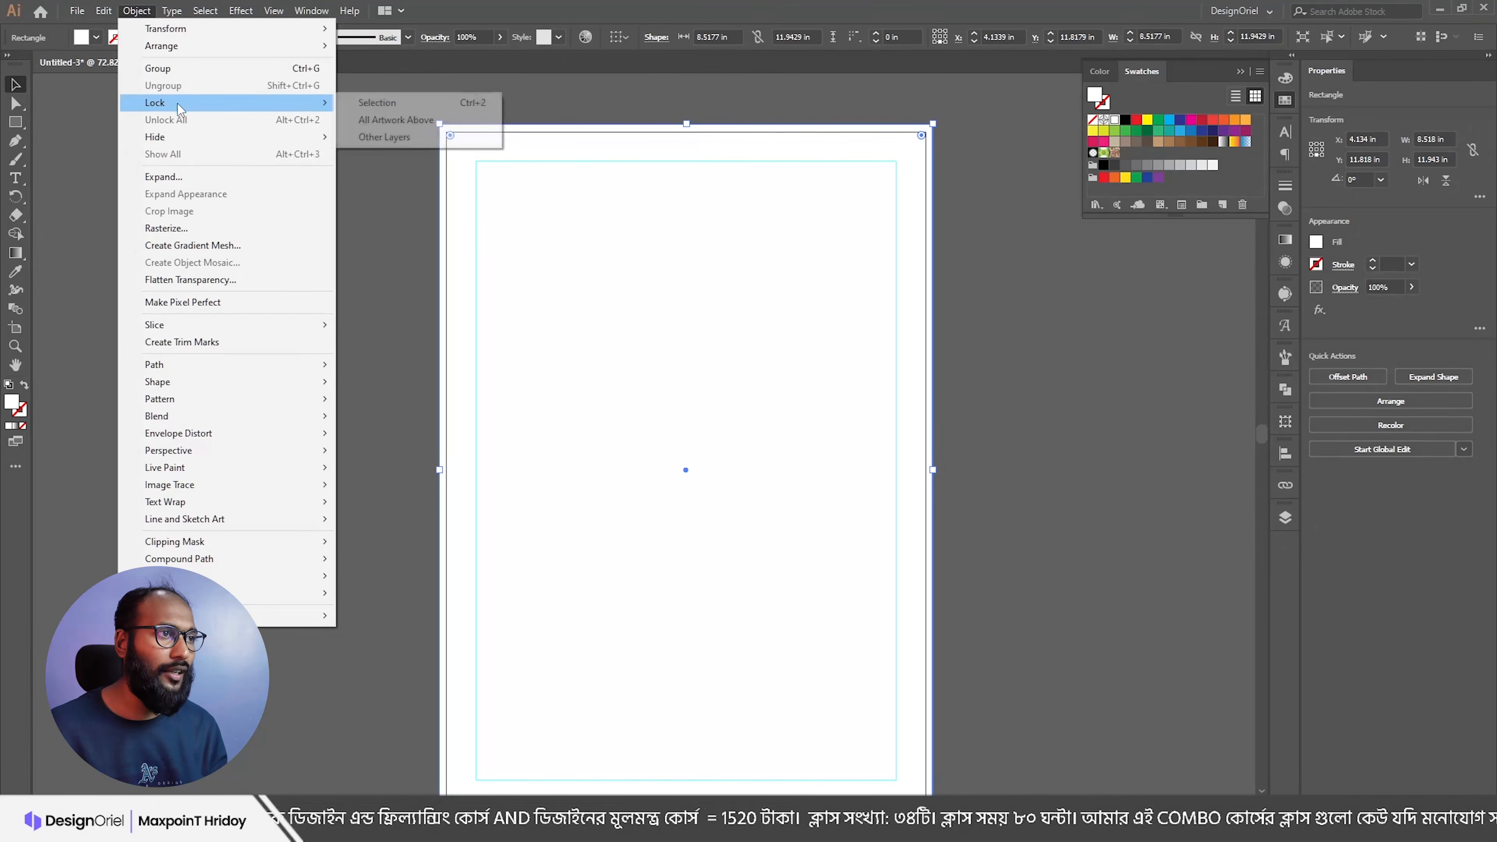
click(387, 103)
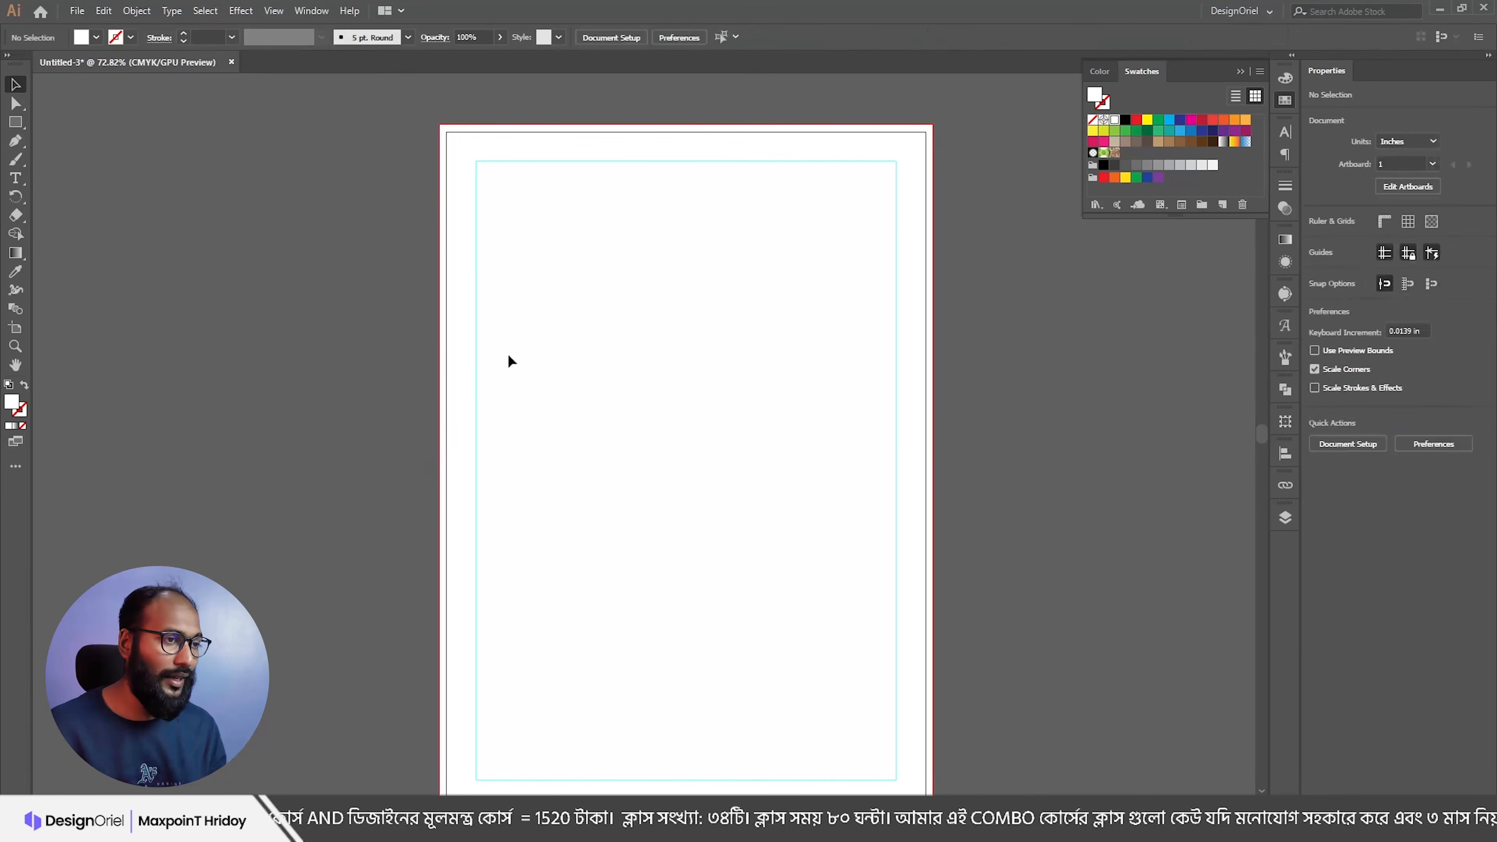
drag(565, 409, 536, 365)
drag(592, 352, 508, 353)
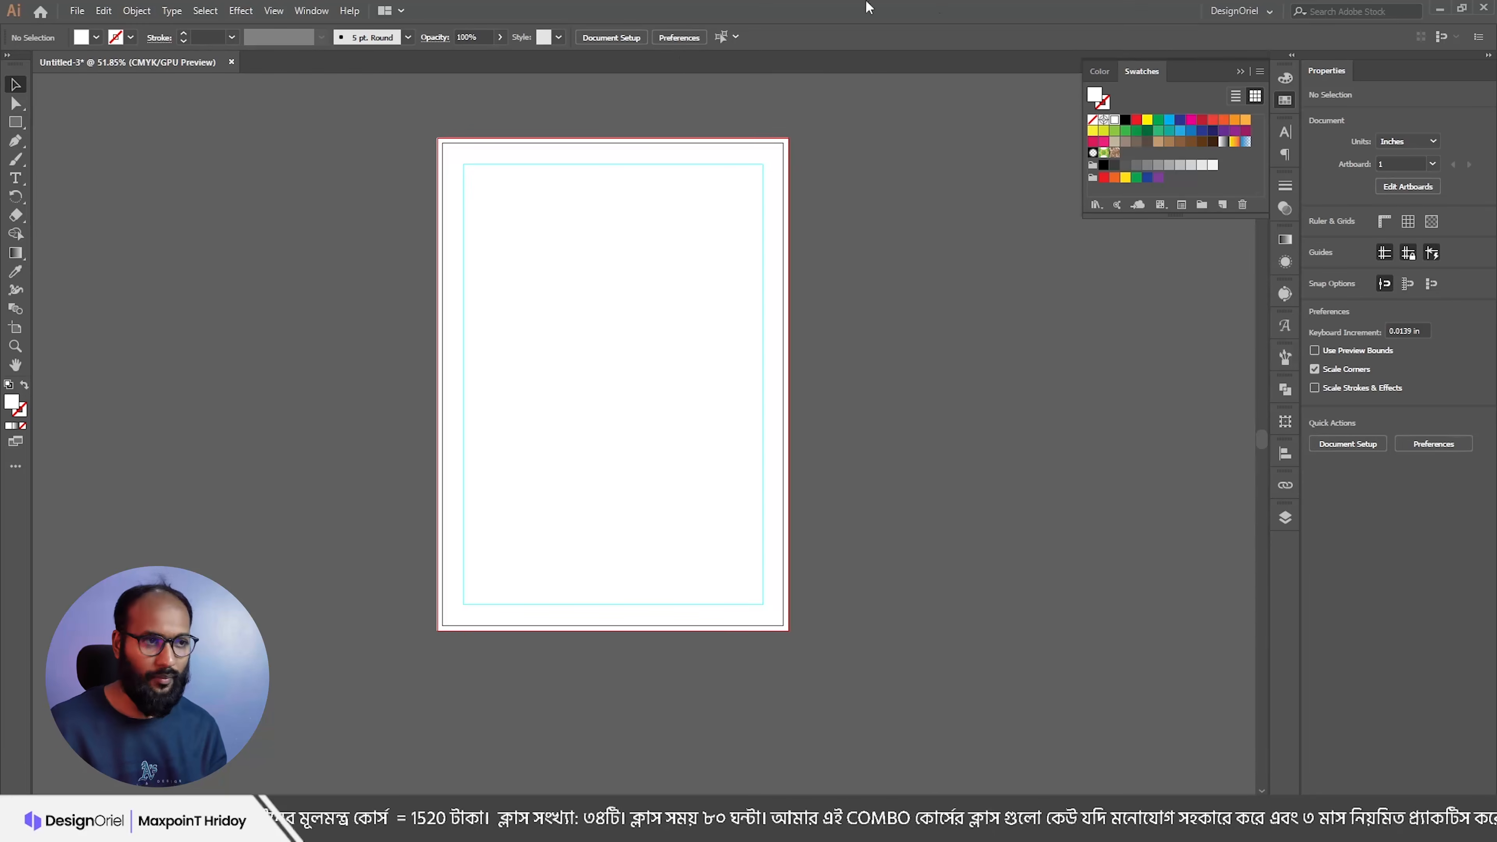
Step: Zoom out and glance at the invoice content in Notepad
scroll(551, 262, up, 2)
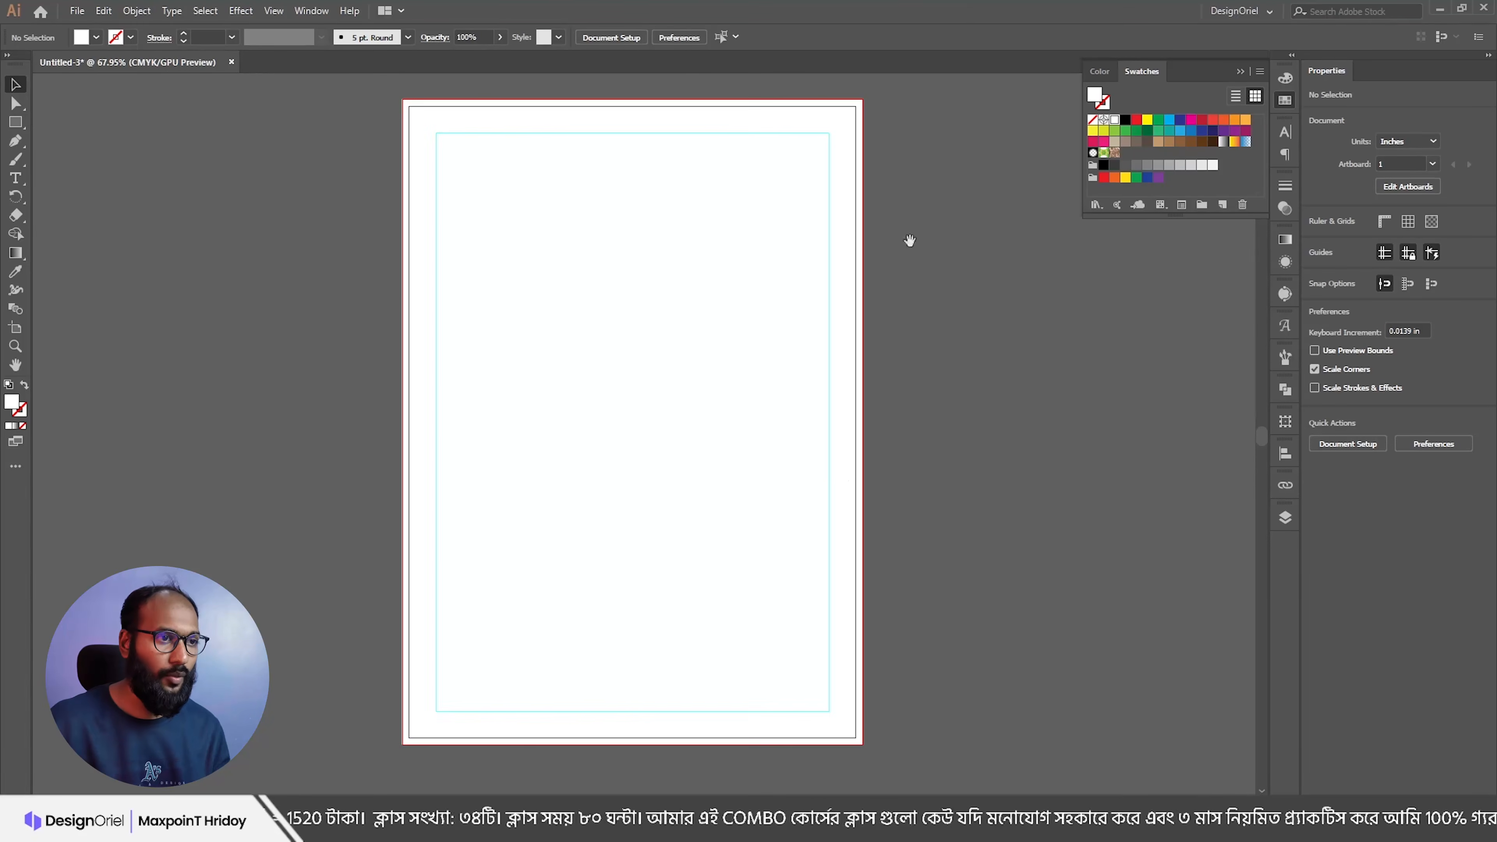
scroll(533, 318, down, 1)
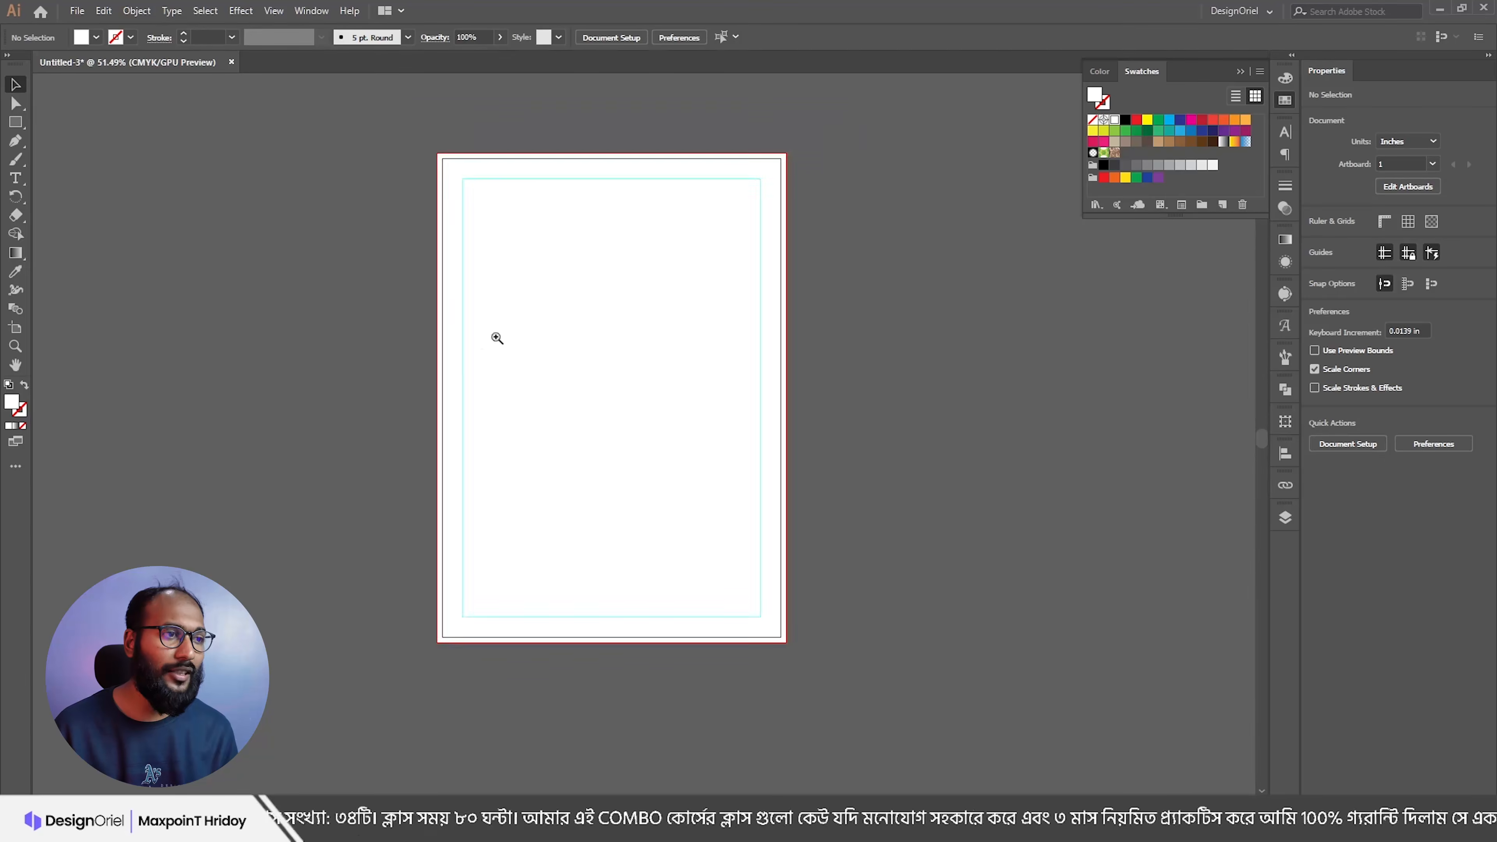
key(alt+Tab)
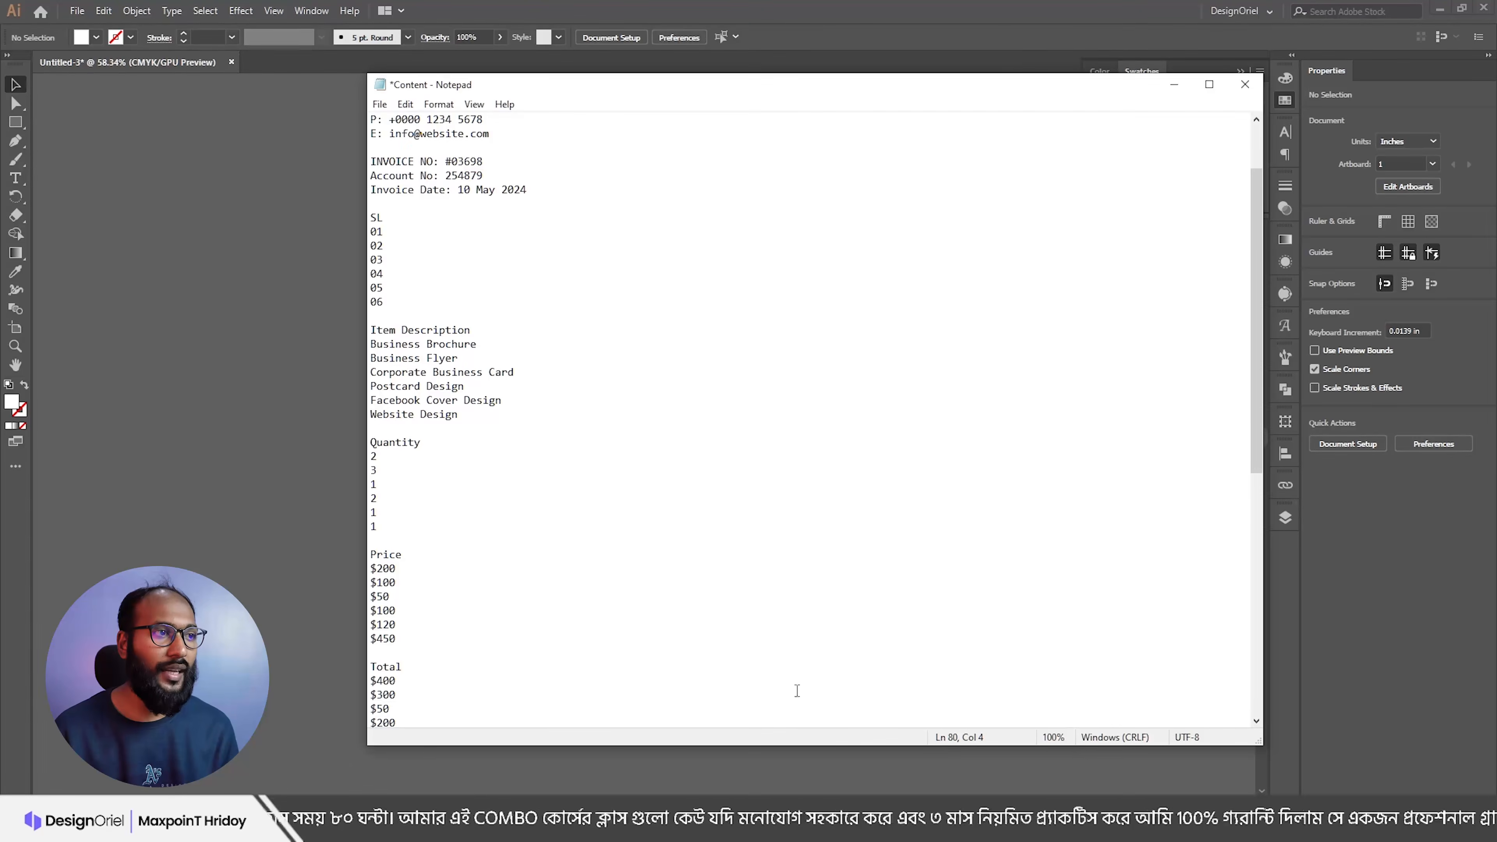
scroll(618, 344, up, 2)
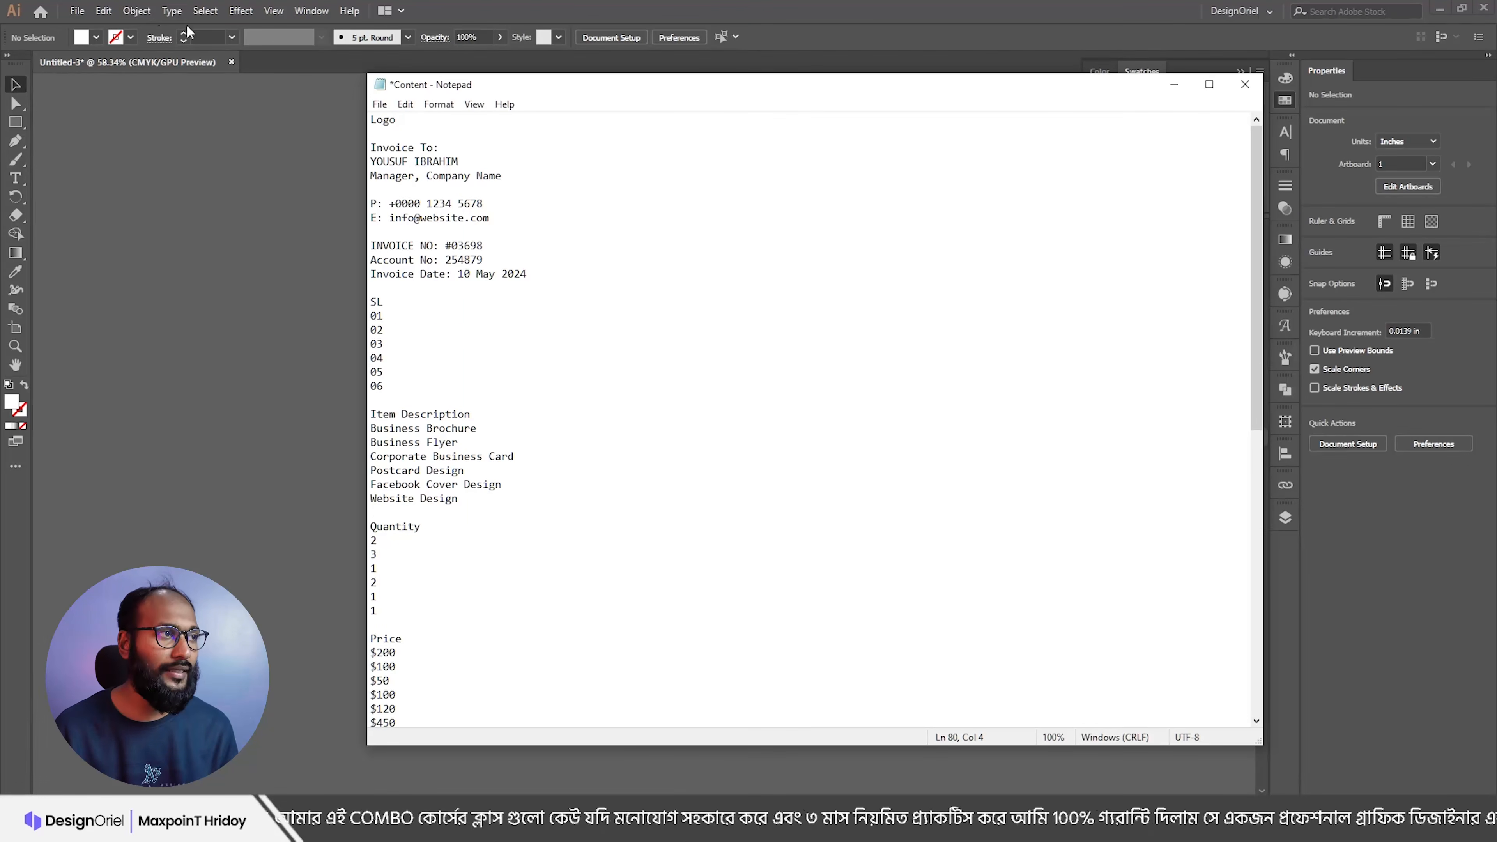
click(77, 12)
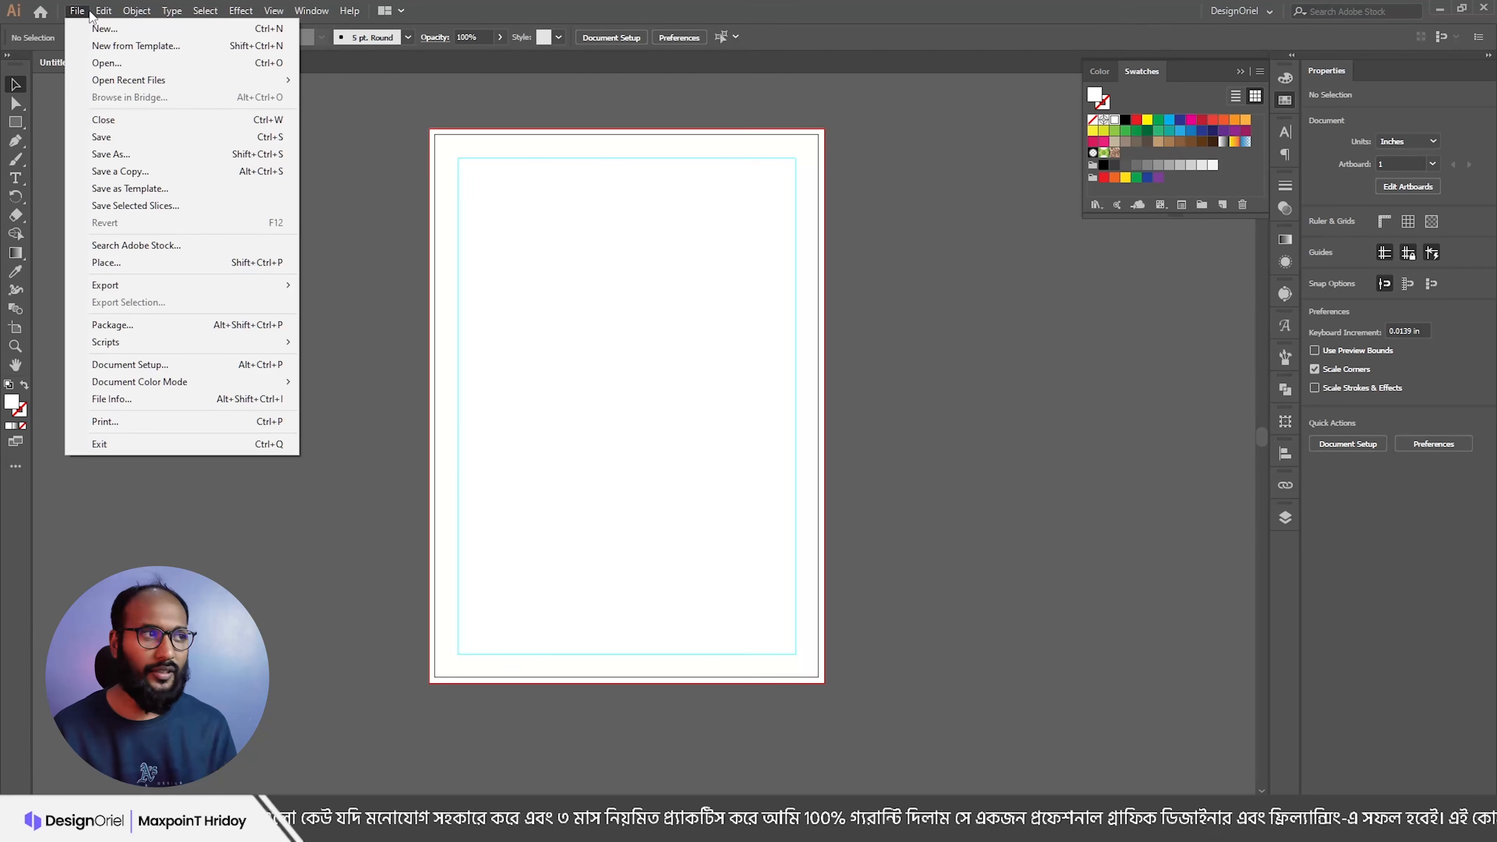
Step: Open Envelope Design.ai from the Tutorial > Envelope folder
mouse_move(94, 15)
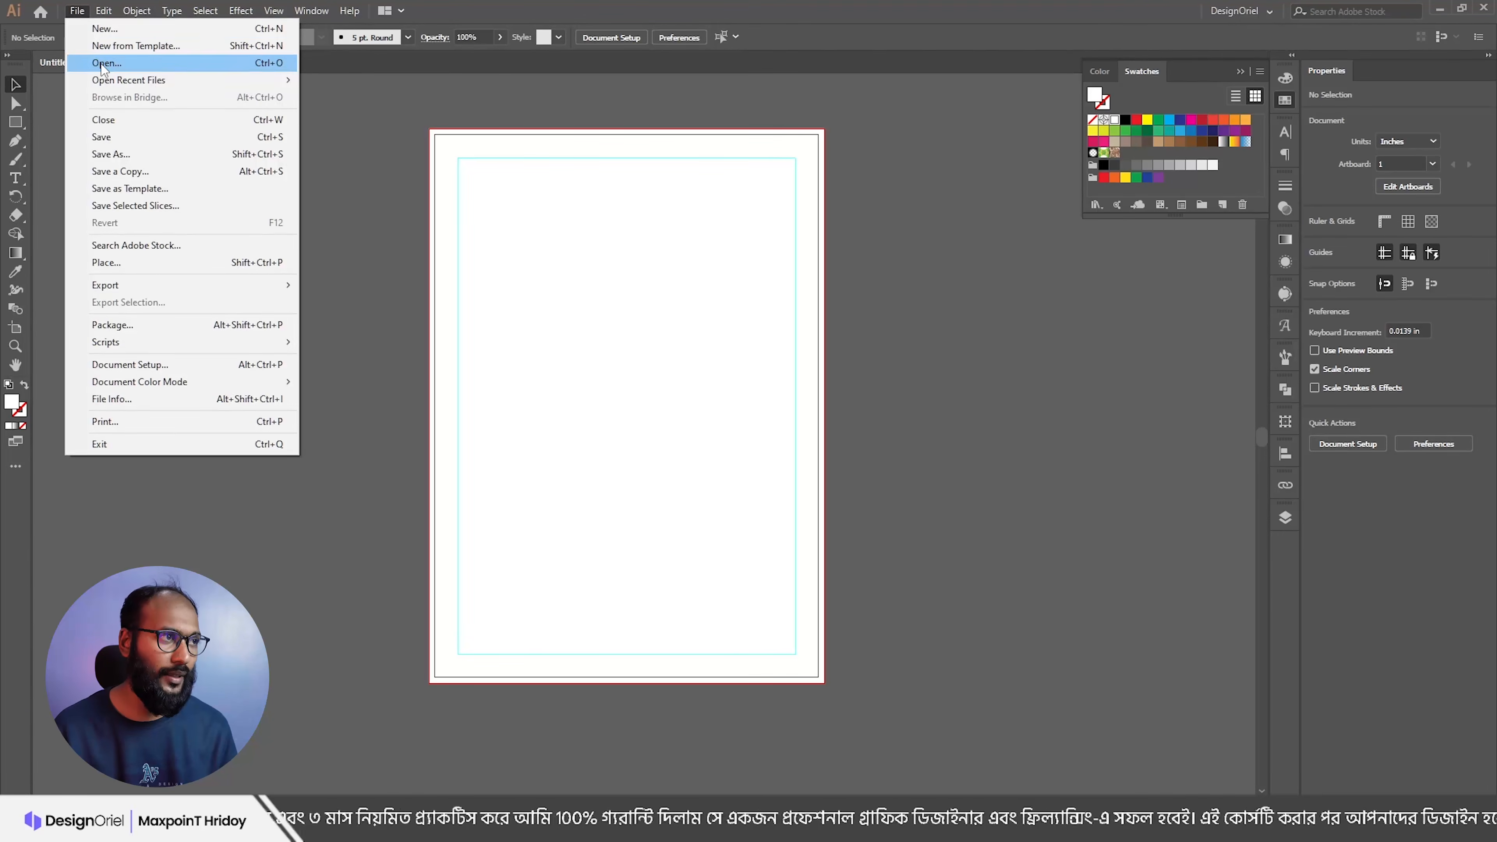
click(103, 64)
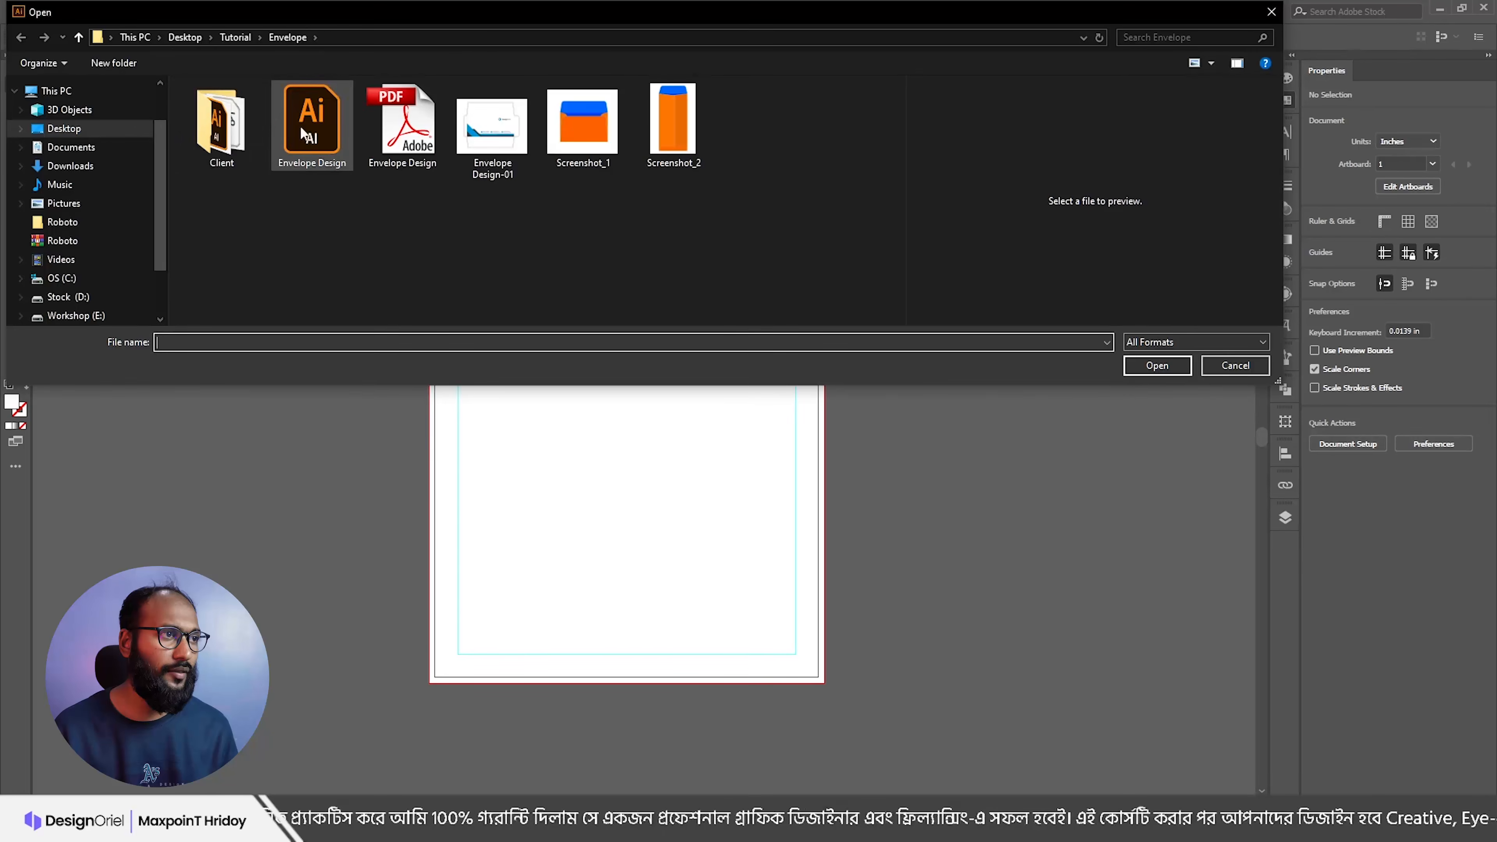
click(245, 37)
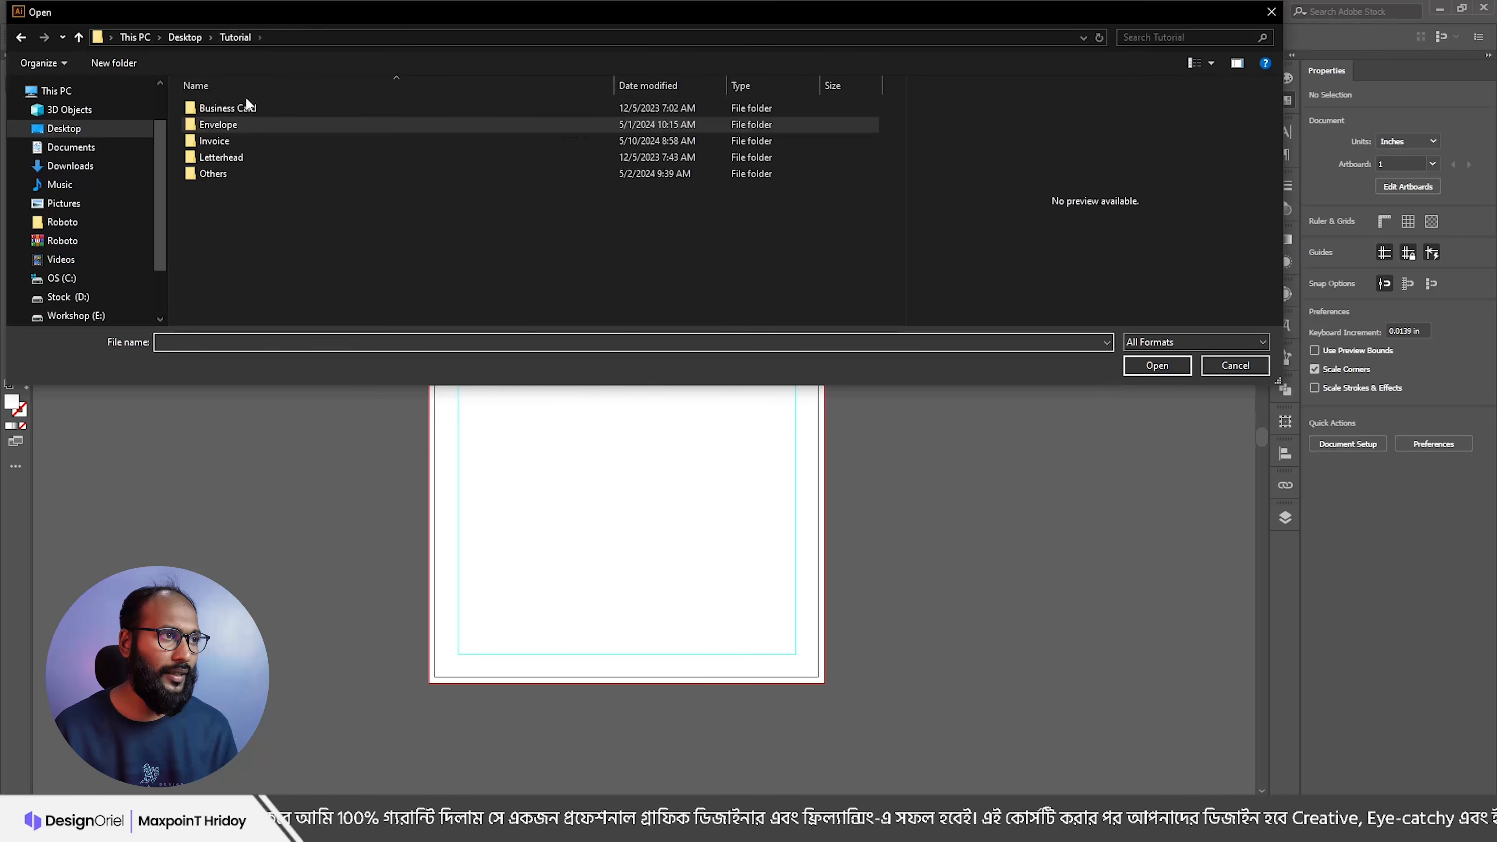
double_click(226, 124)
click(309, 119)
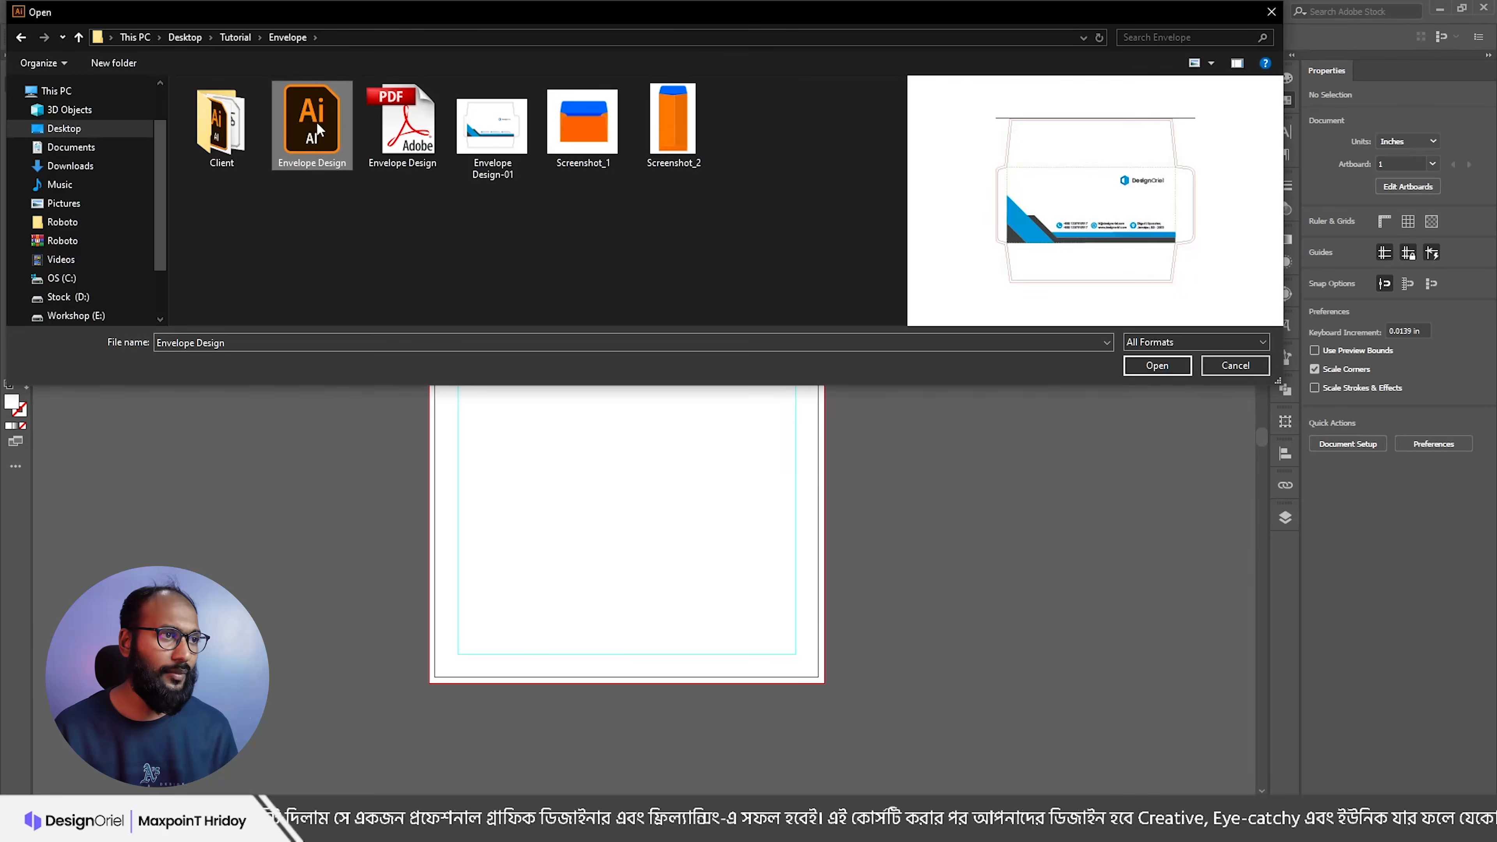
click(1161, 369)
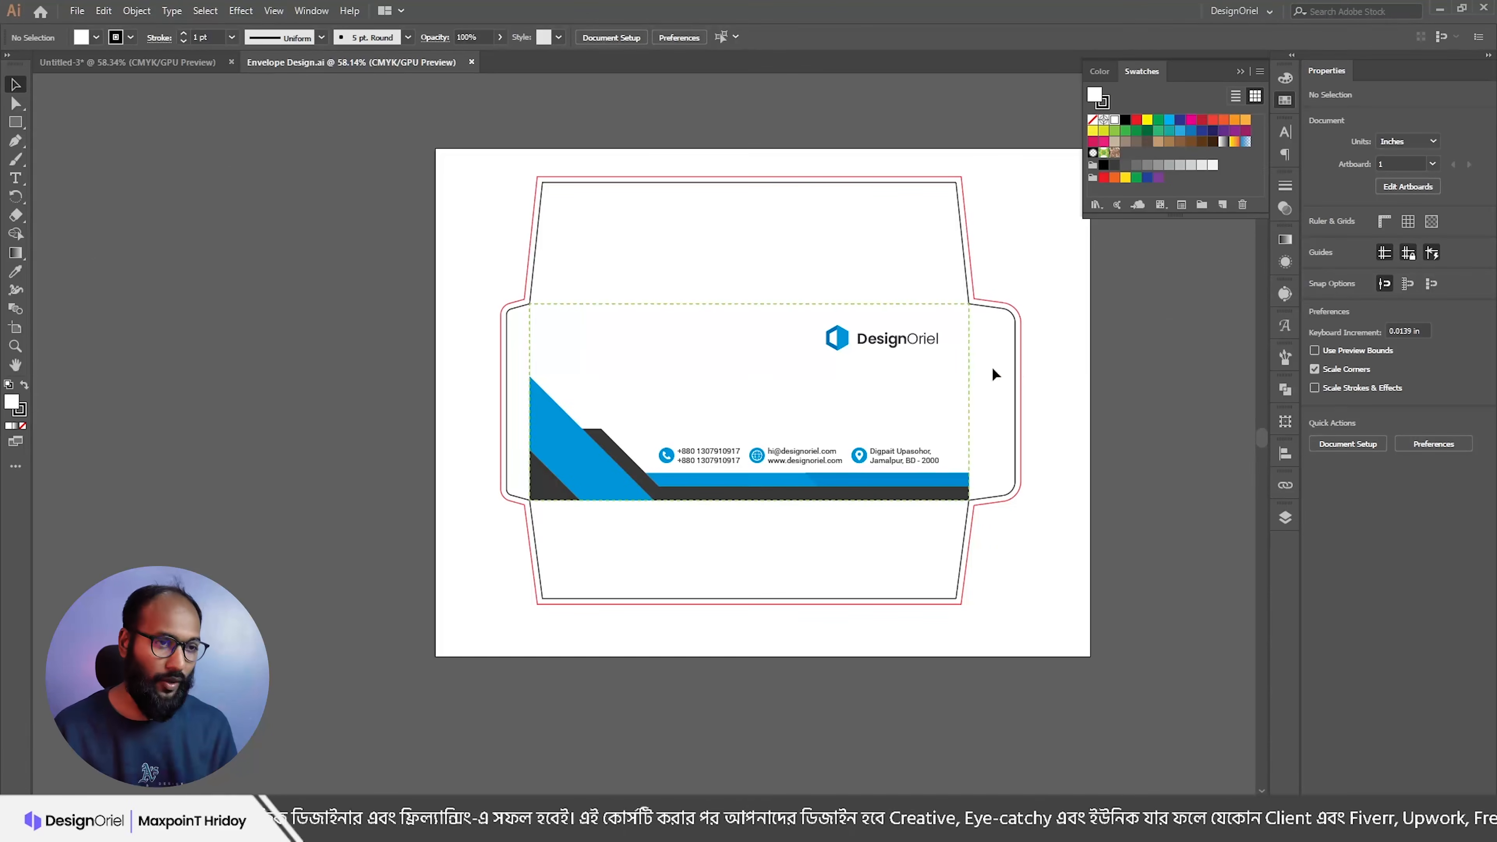
Step: Copy the DesignOriel logo, contact details and blue shapes, then close the envelope file
click(865, 347)
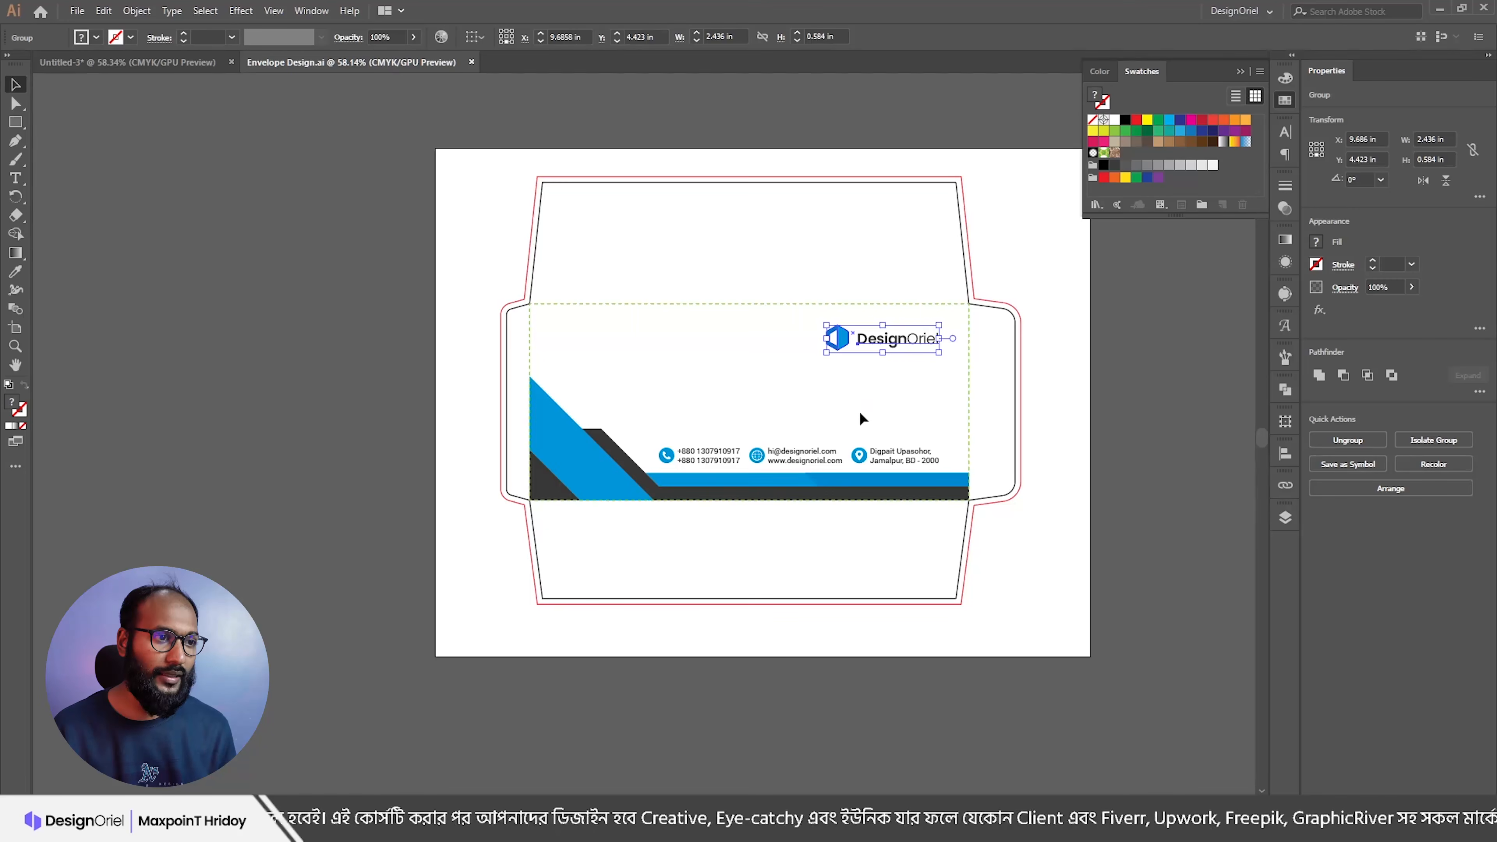
drag(466, 325, 1002, 521)
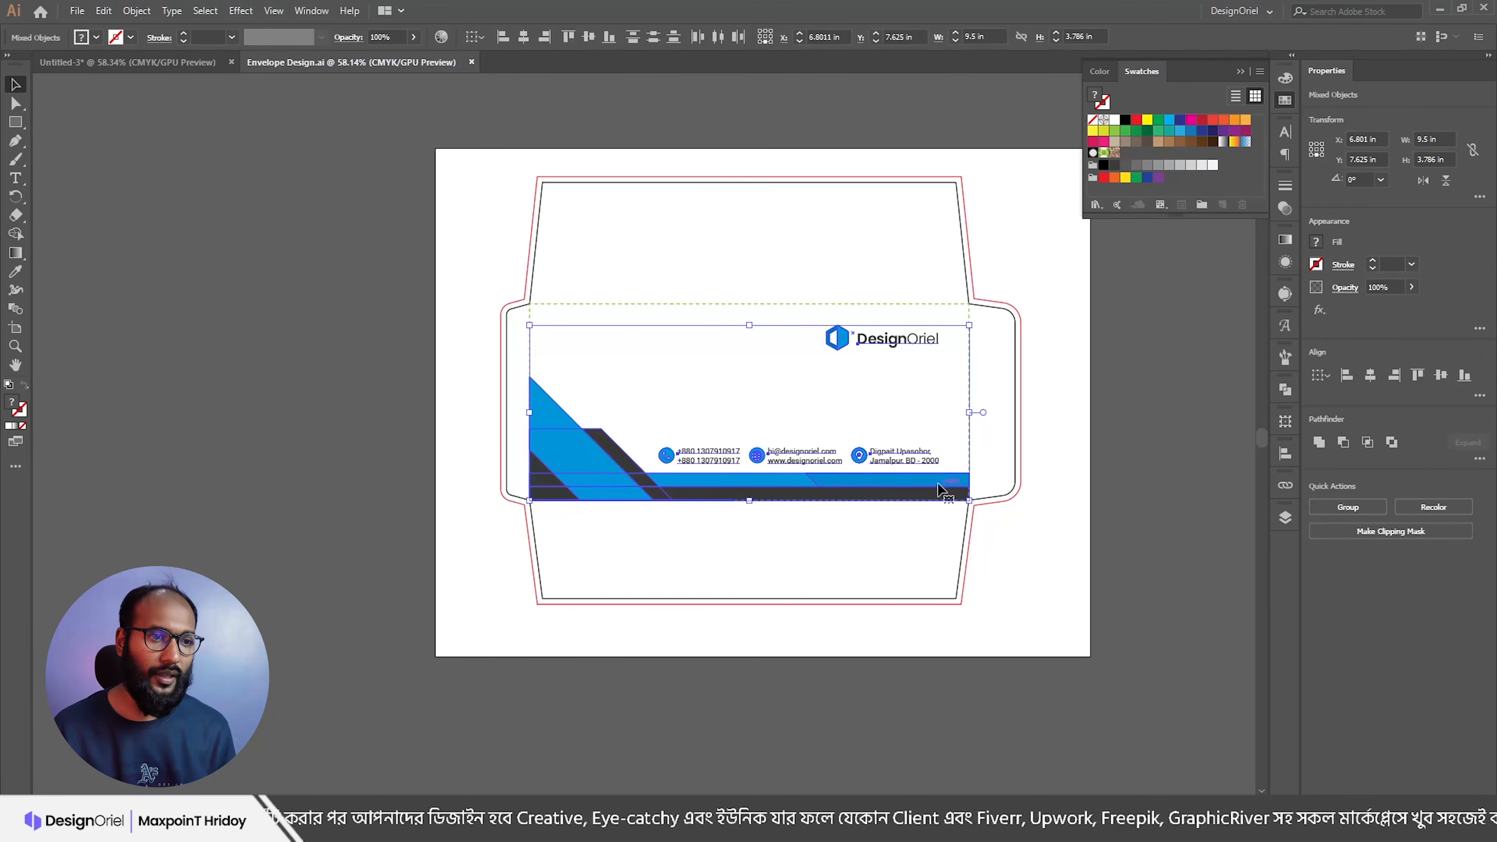
key(ctrl+c)
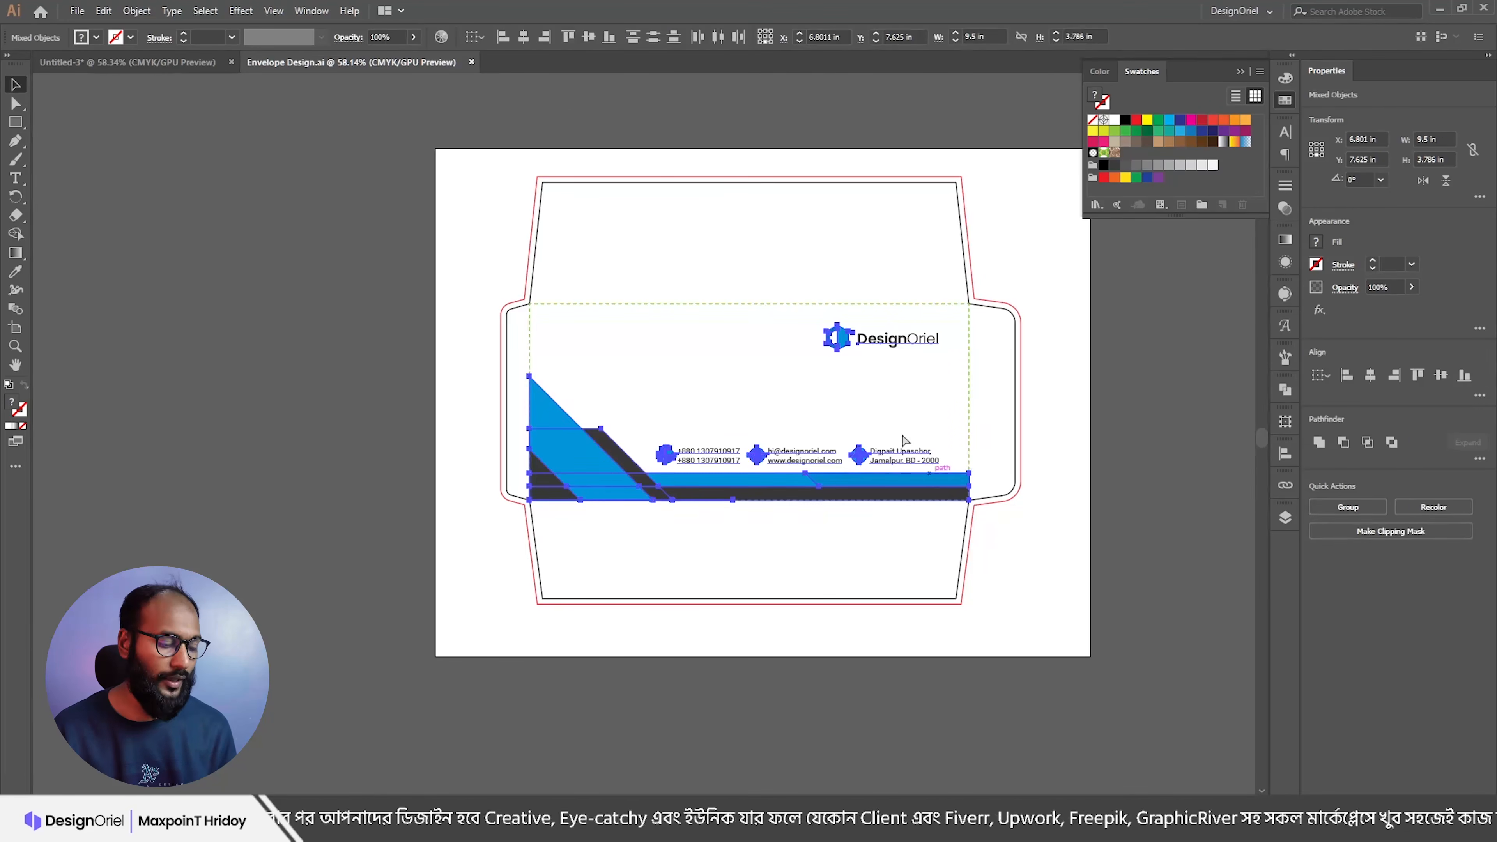
click(471, 62)
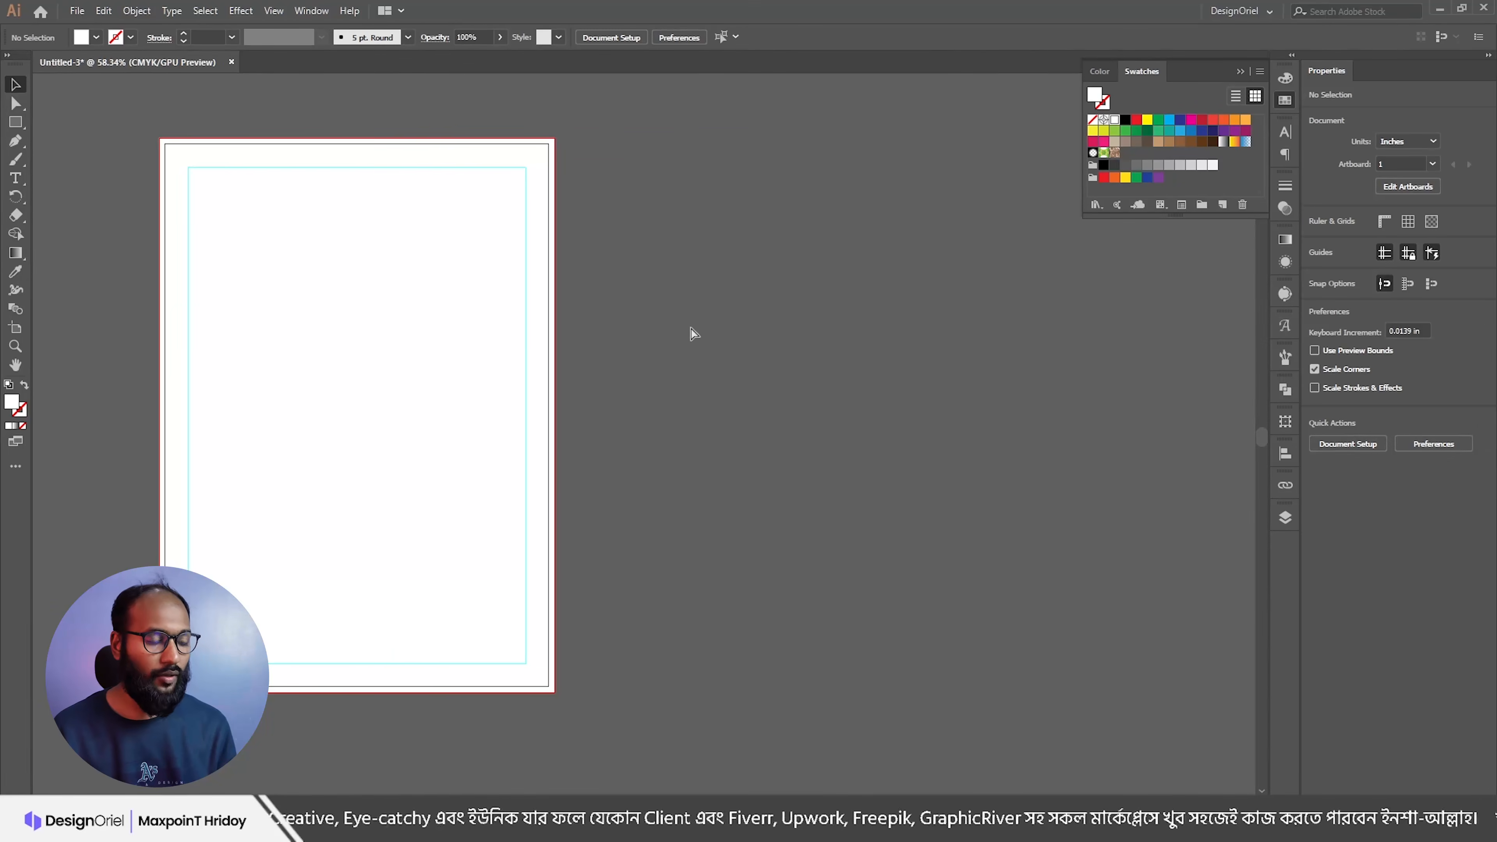
Step: Paste the envelope artwork beside the page and move the DesignOriel logo to the top-left
key(ctrl+v)
drag(493, 476, 813, 422)
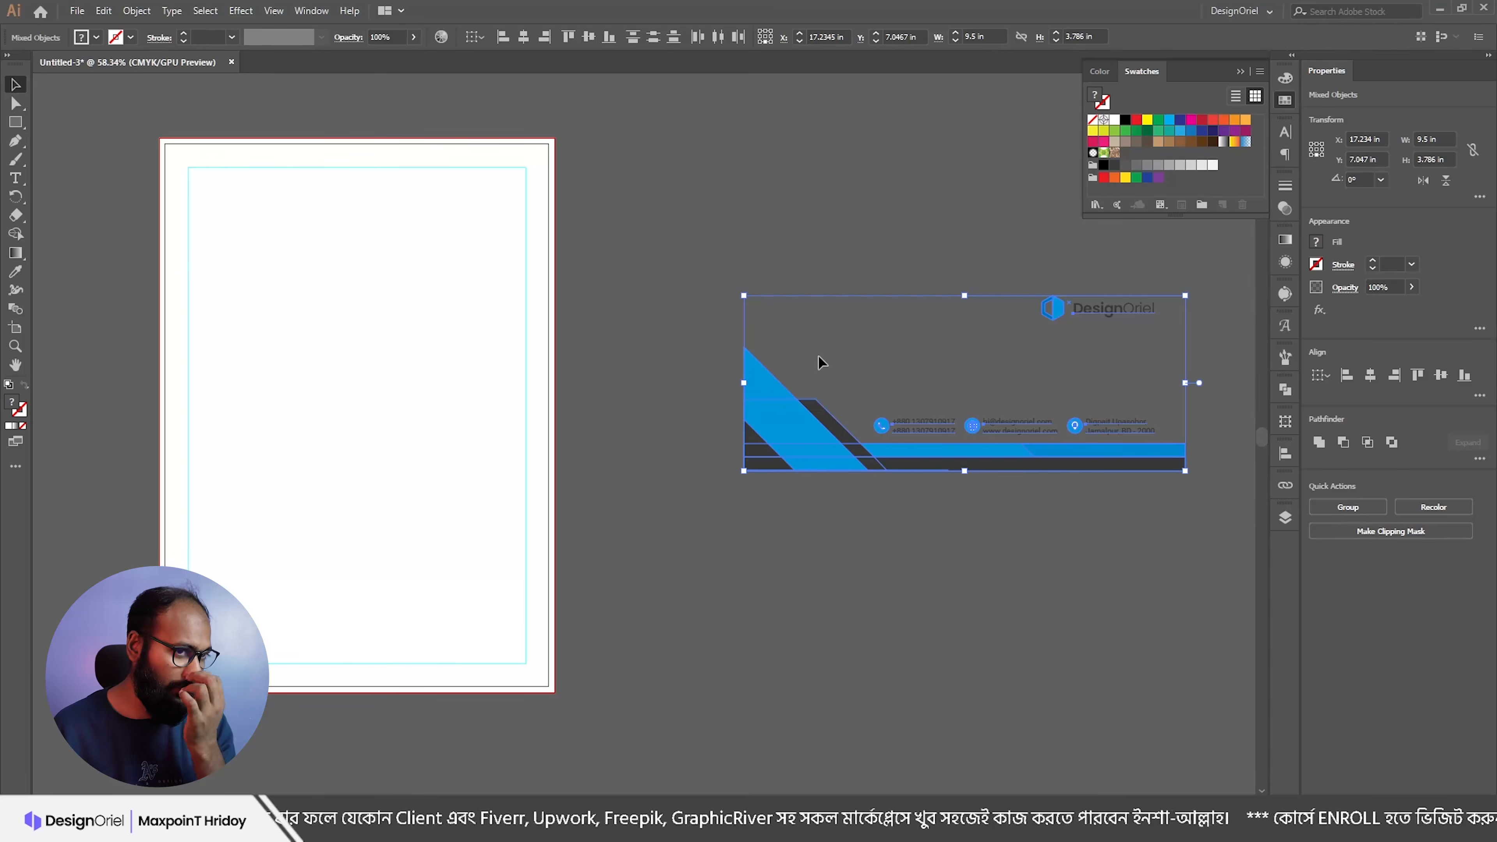
click(973, 261)
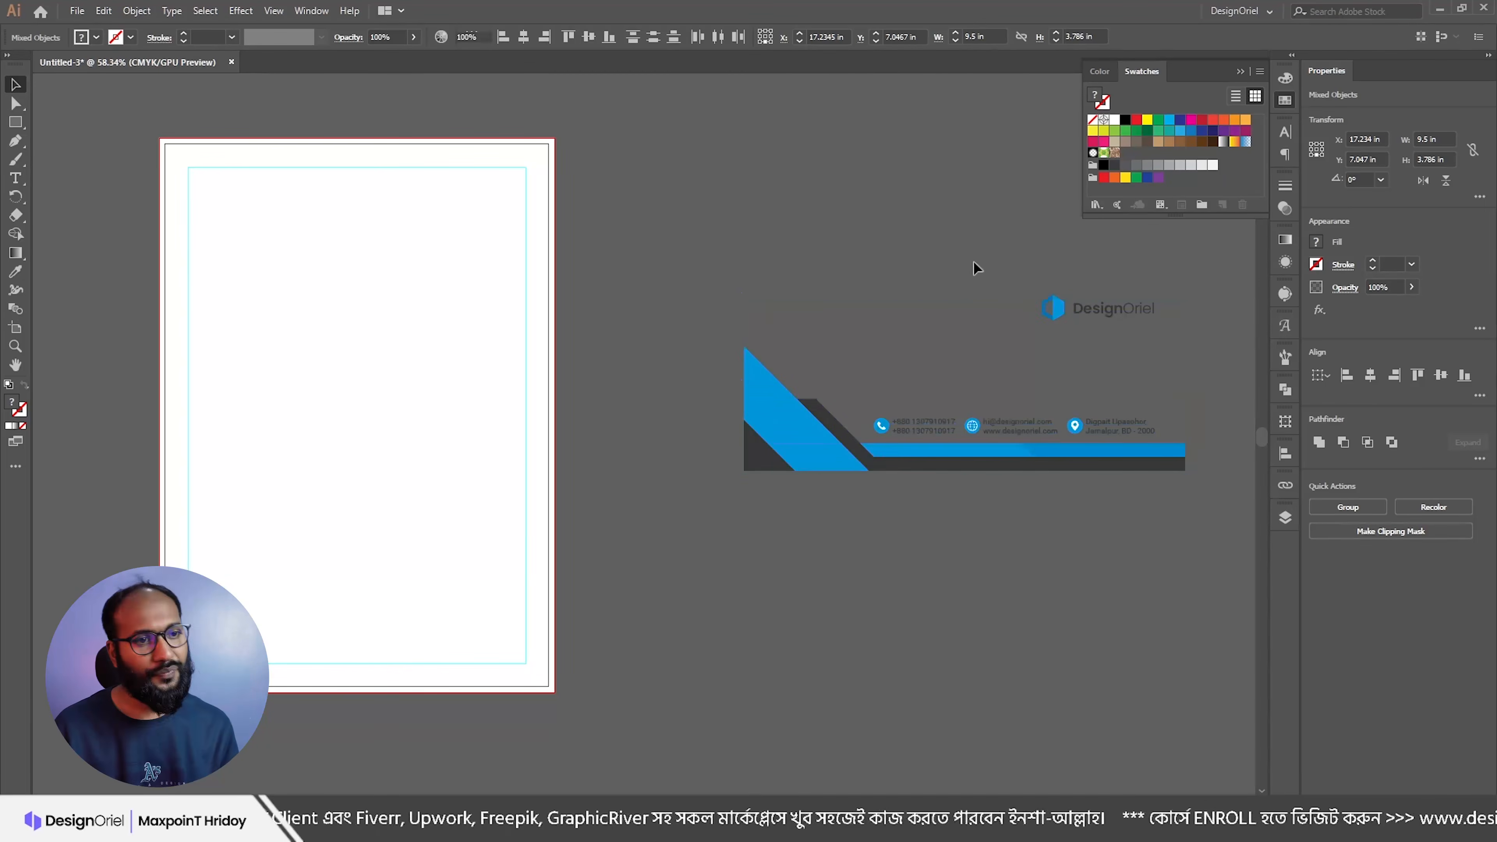
drag(1115, 313, 281, 212)
scroll(447, 283, left, 3)
scroll(447, 283, left, 1)
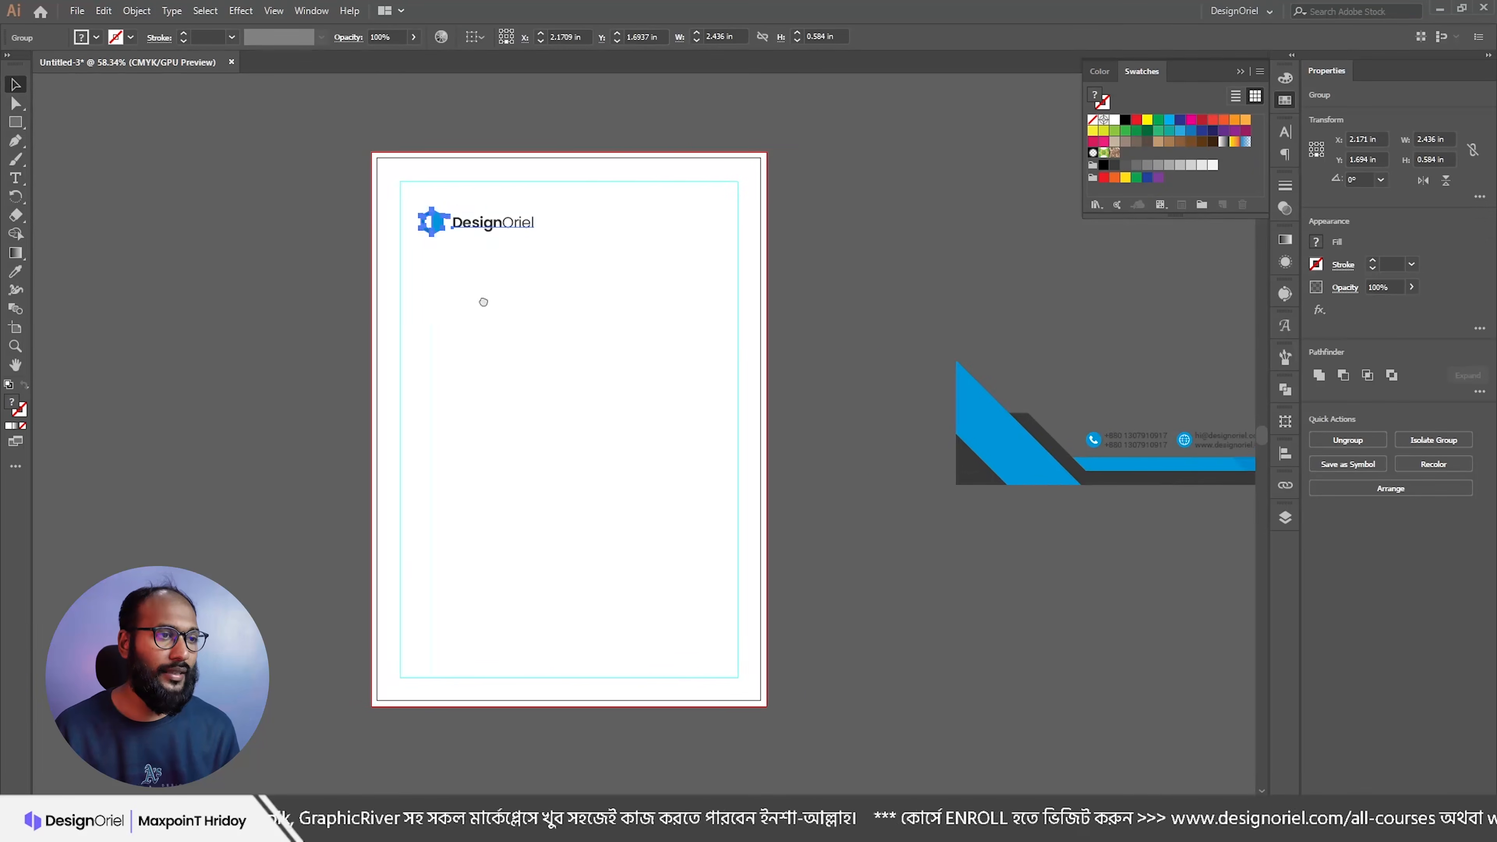
scroll(482, 301, left, 2)
click(688, 314)
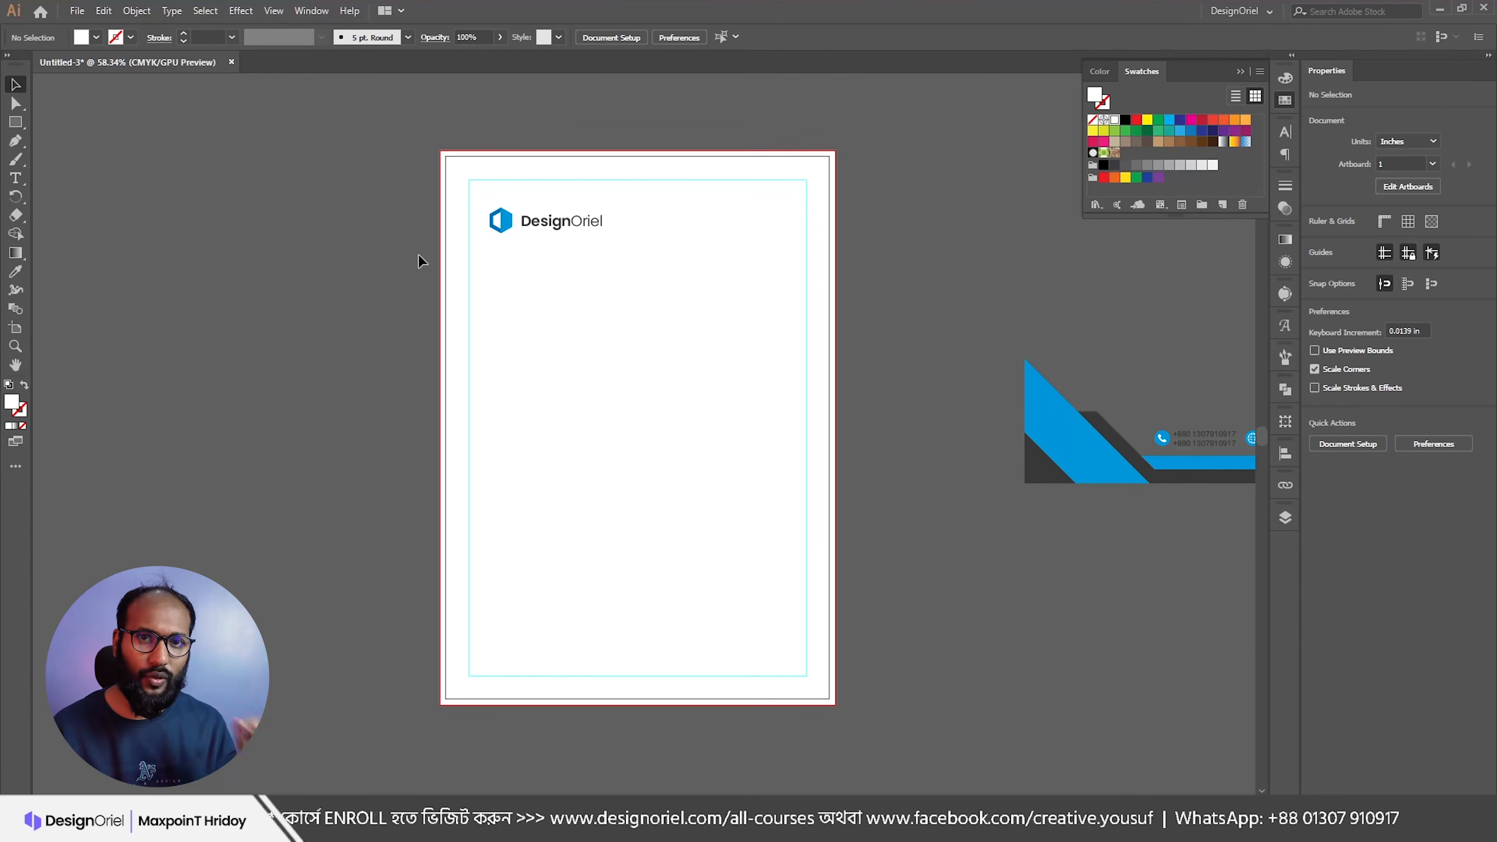
Step: Save the file as Invoice Design.ai in Tutorial\Invoice and align the logo to the top-left margin guide
click(77, 10)
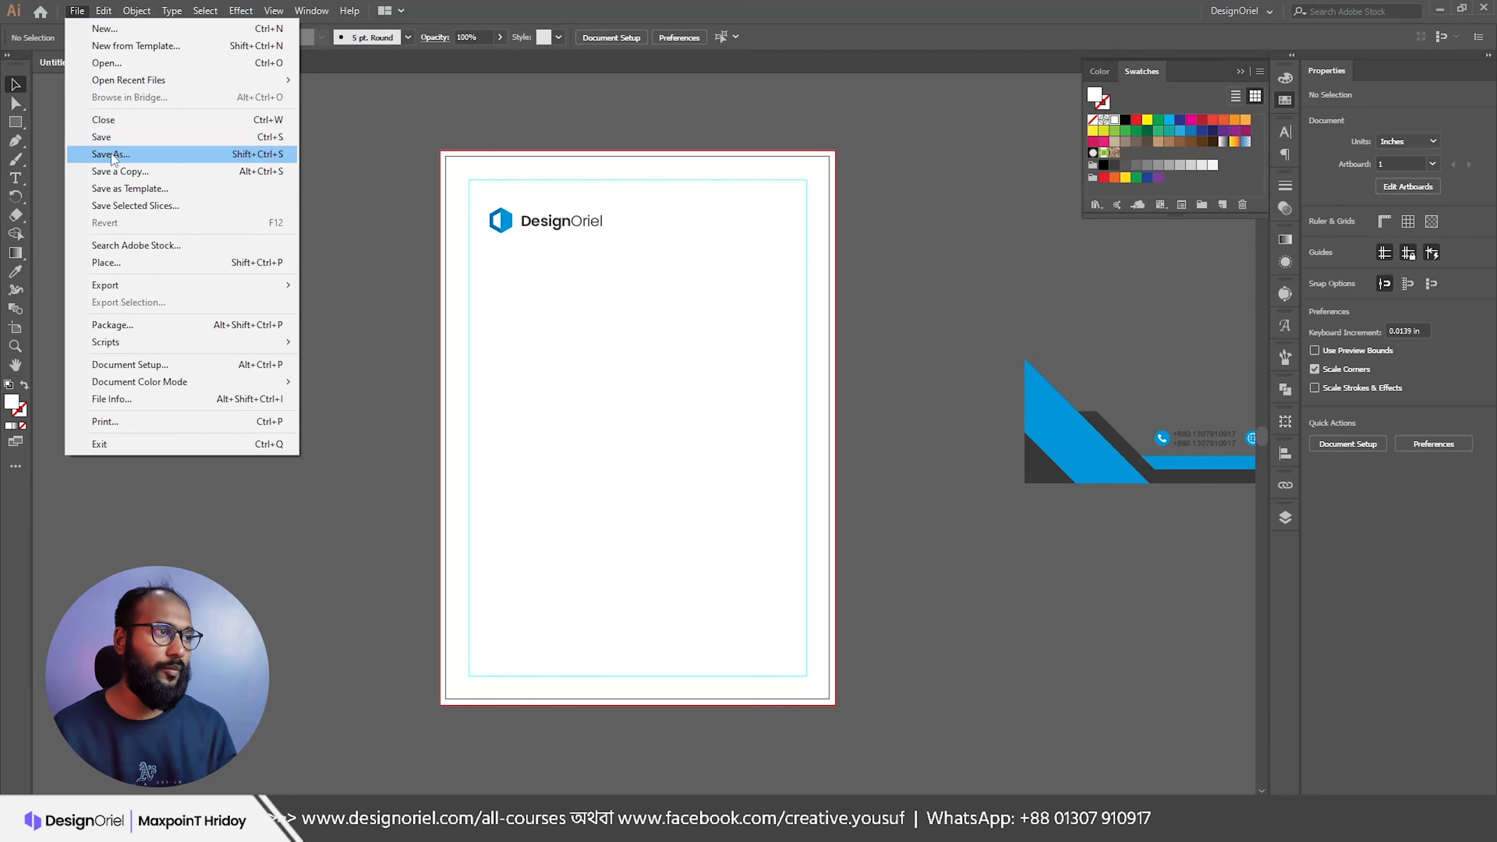
click(112, 154)
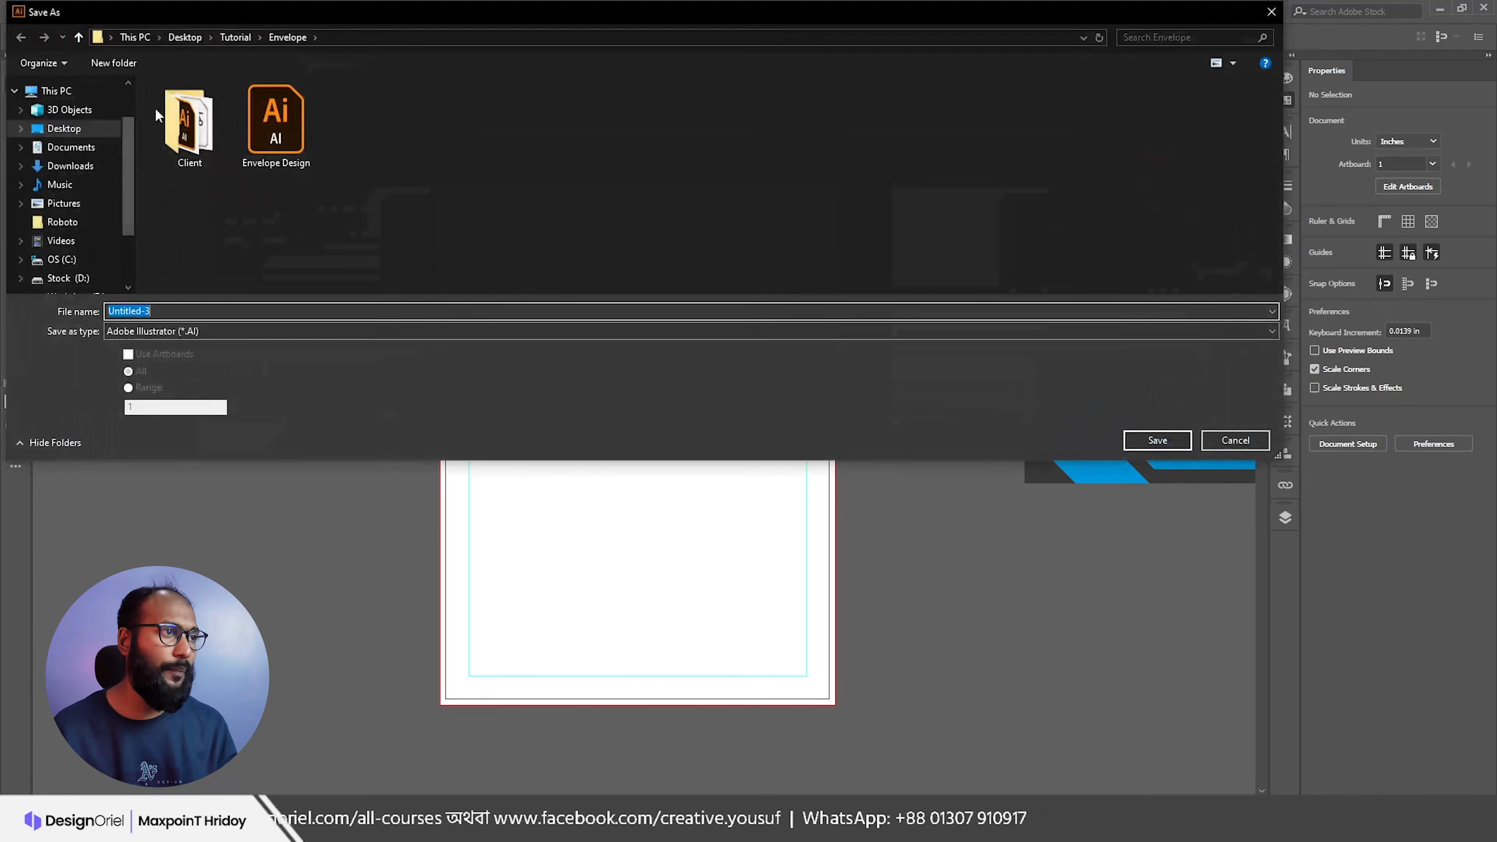
click(236, 37)
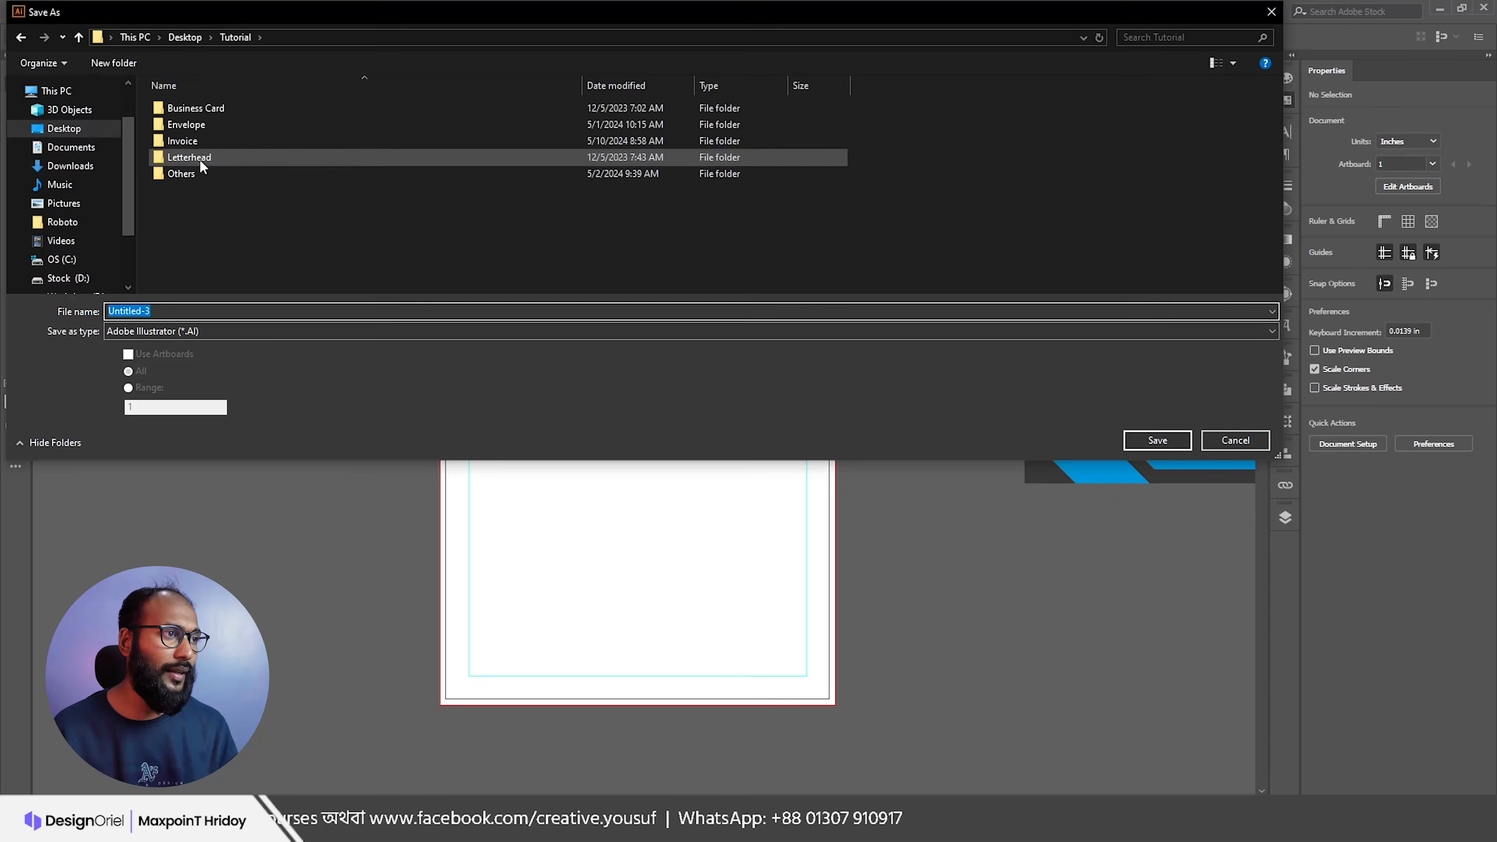
double_click(195, 147)
click(163, 313)
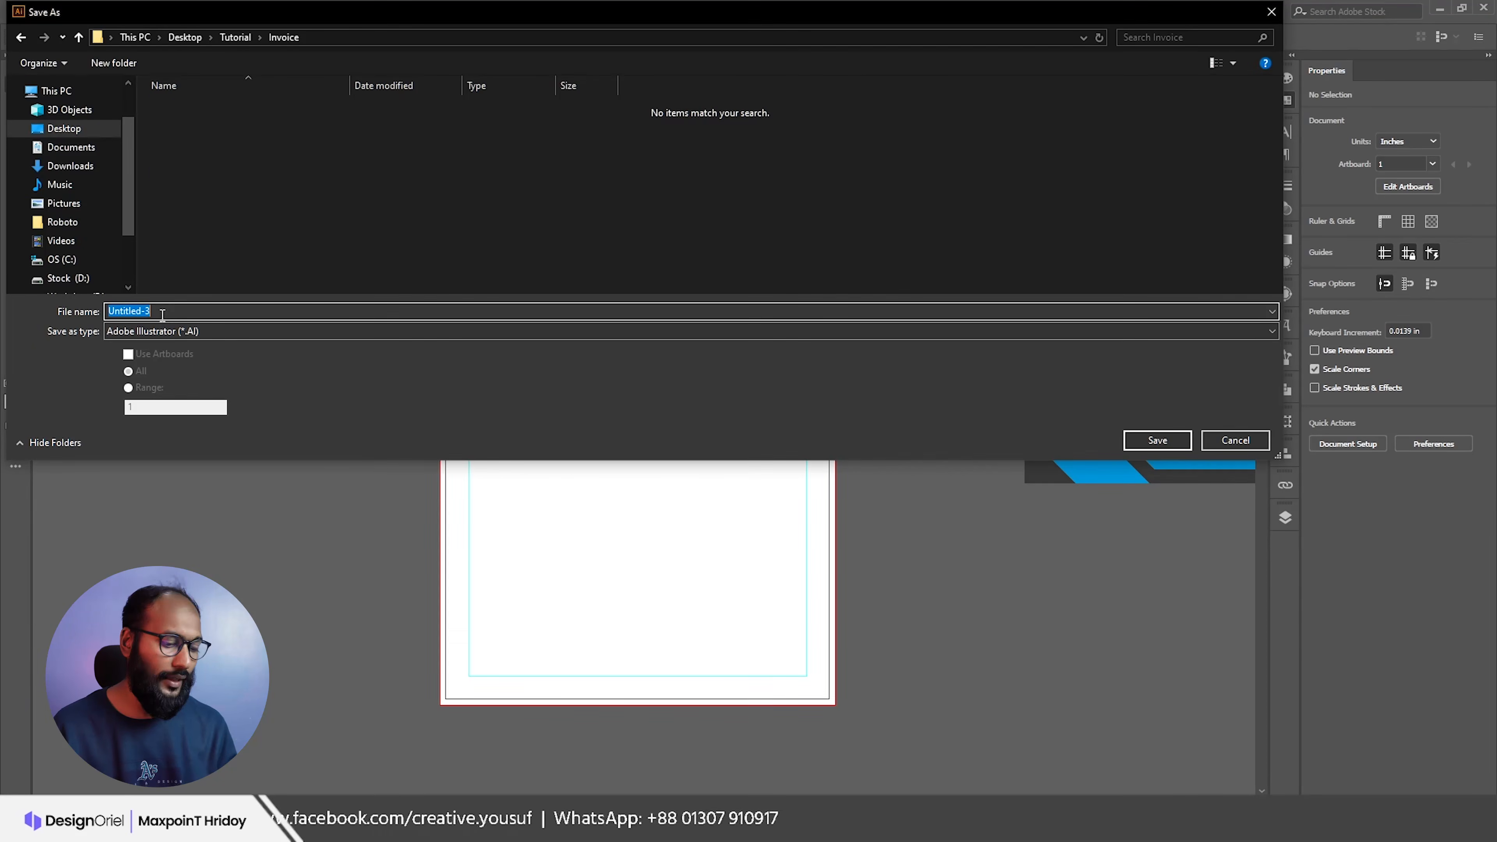
text(Invoice Design)
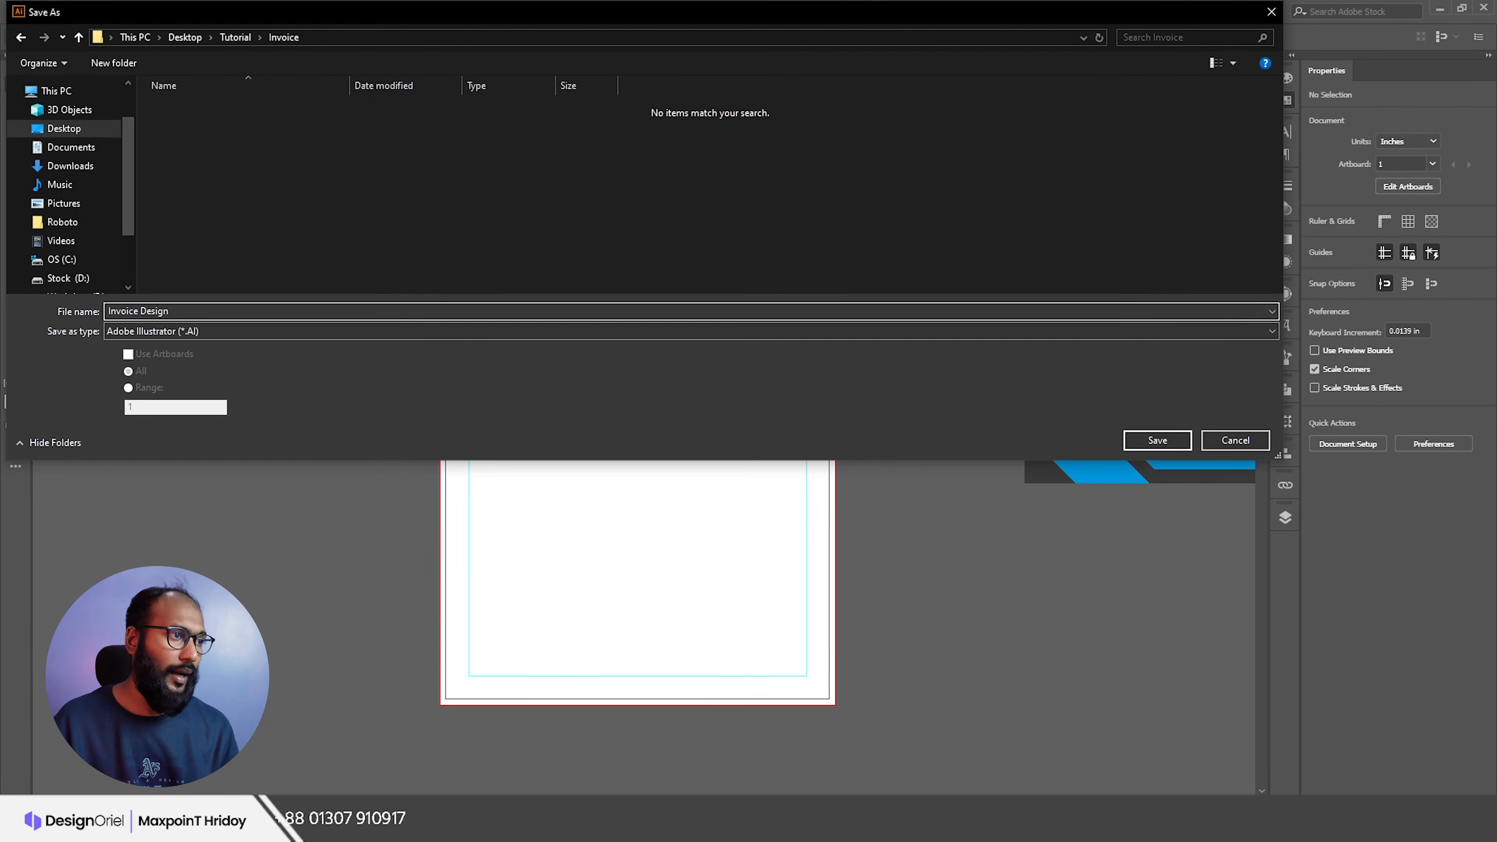
click(1157, 440)
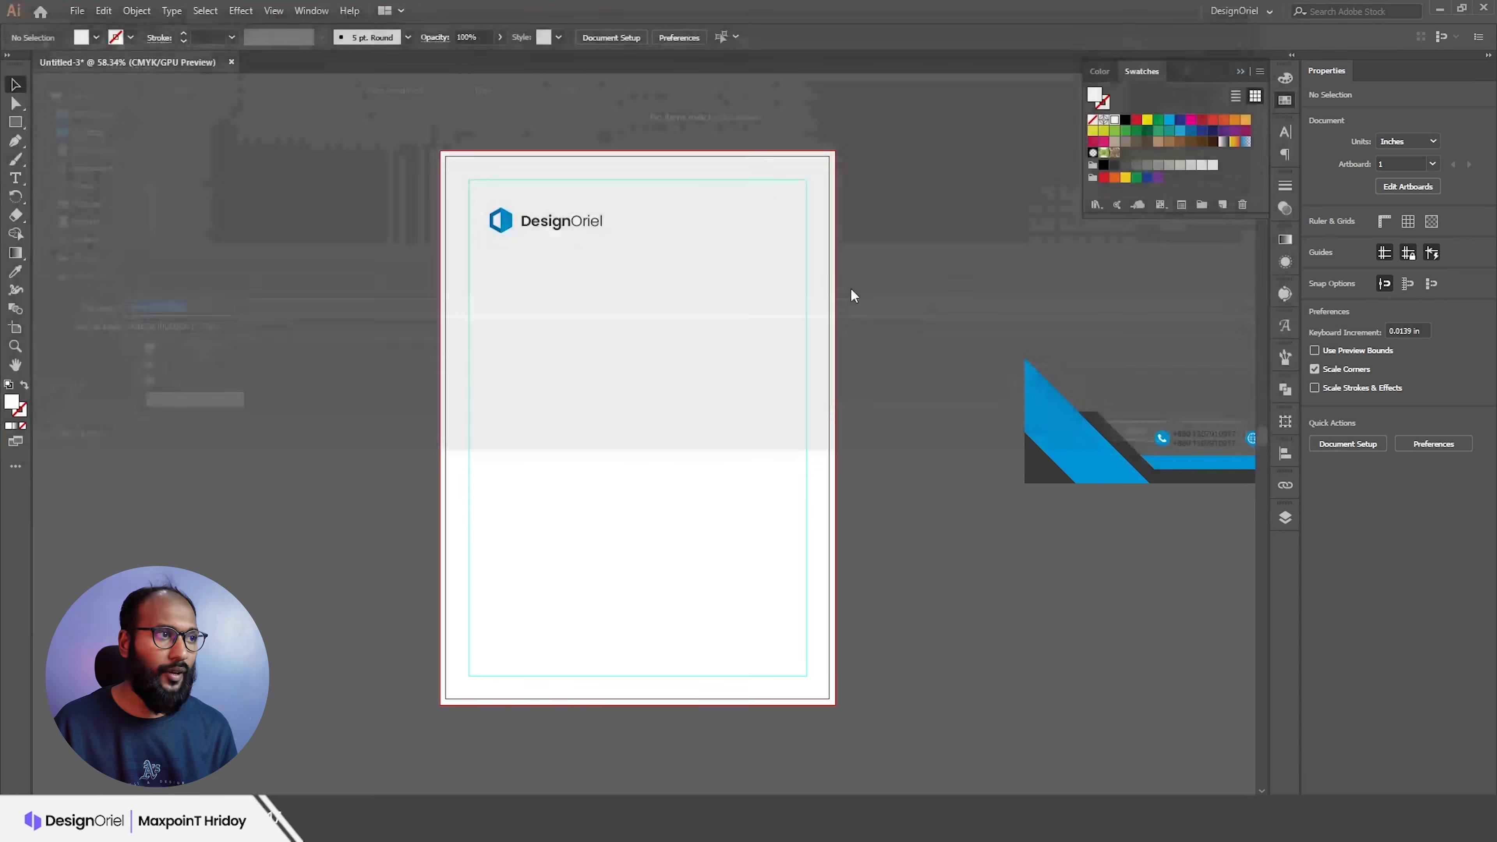
click(257, 490)
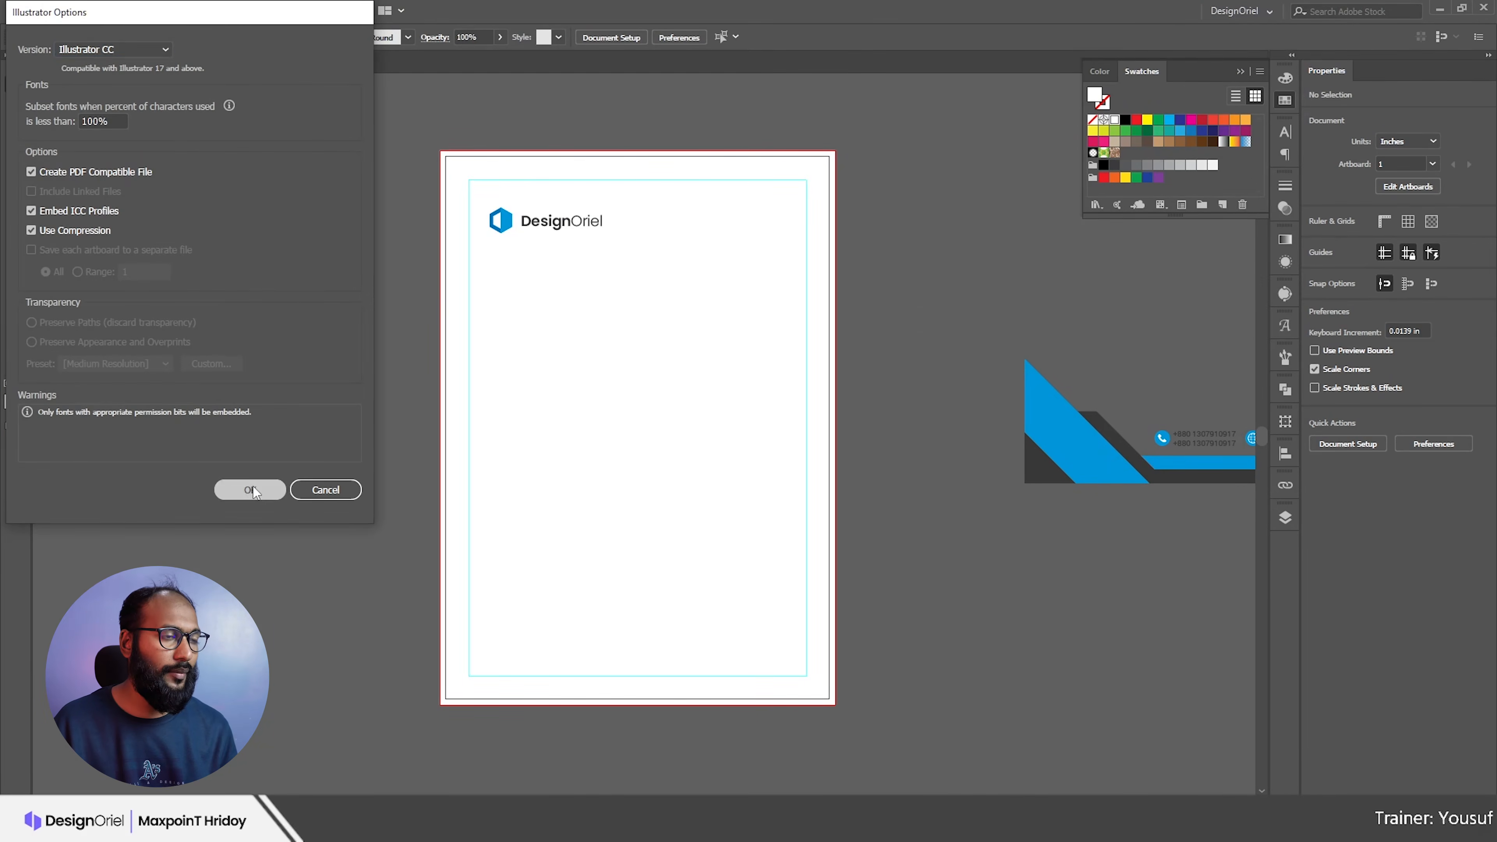
drag(552, 225, 514, 225)
click(675, 258)
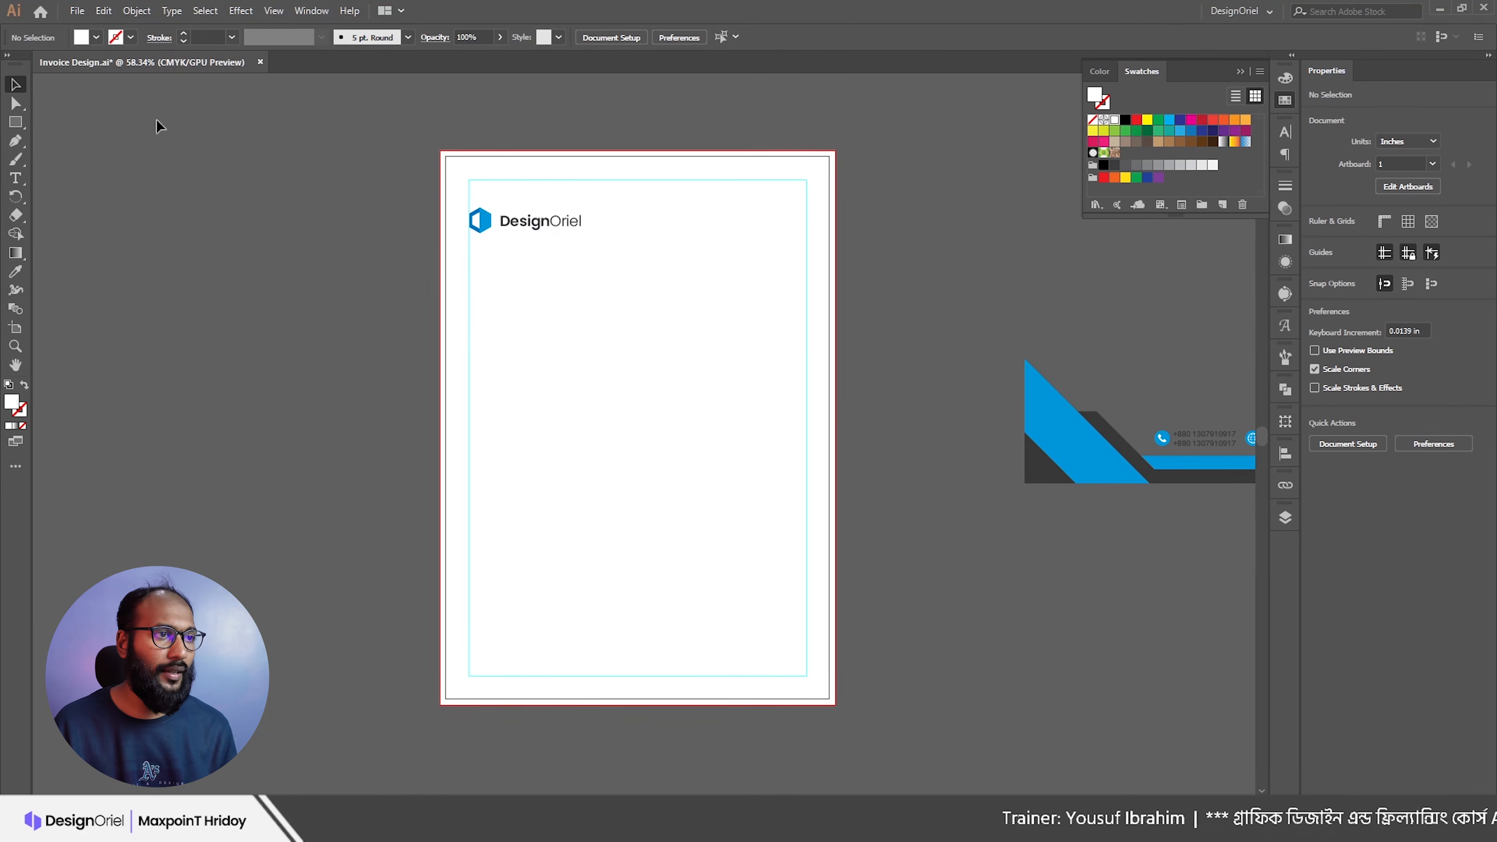
Step: Nudge the DesignOriel logo up and add Lorem ipsum placeholder text near the page's top right
drag(541, 235, 541, 226)
click(630, 251)
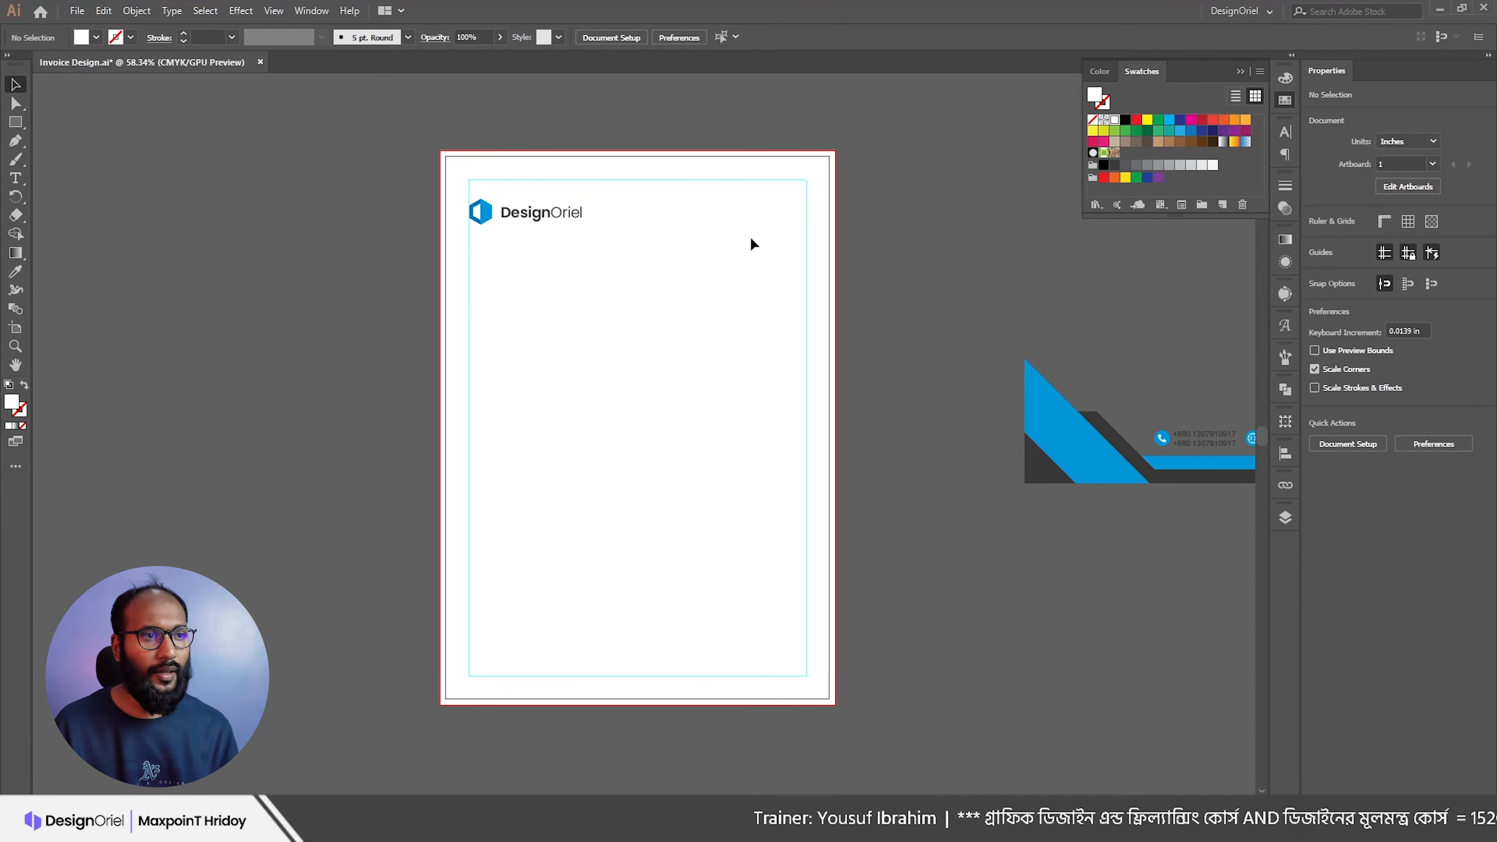
key(t)
click(727, 245)
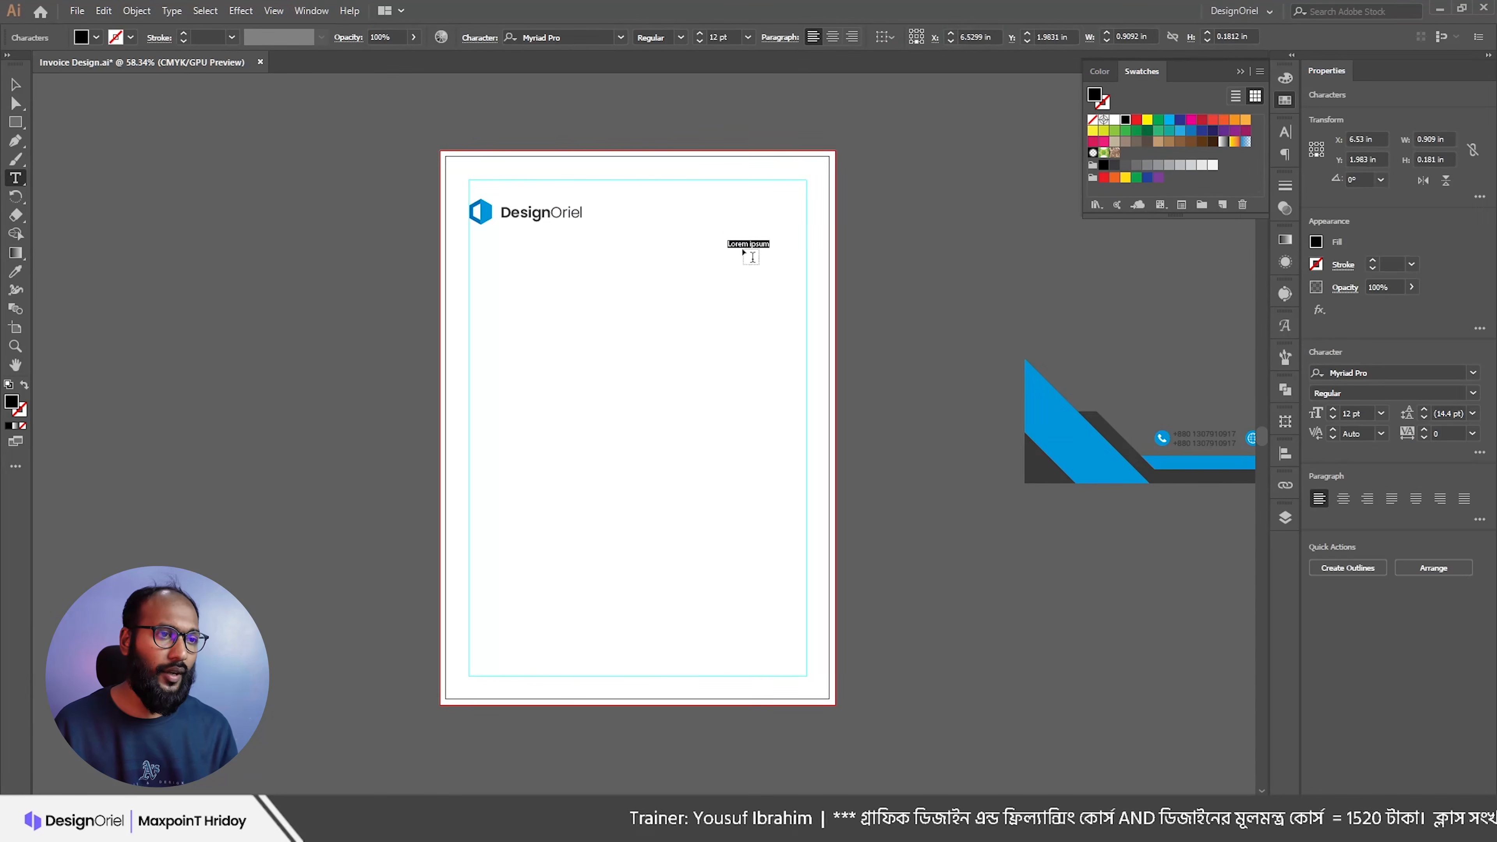
key(Escape)
Step: Enlarge the placeholder to about 32.61 pt, select its text, and switch to the browser examples
drag(770, 250, 703, 265)
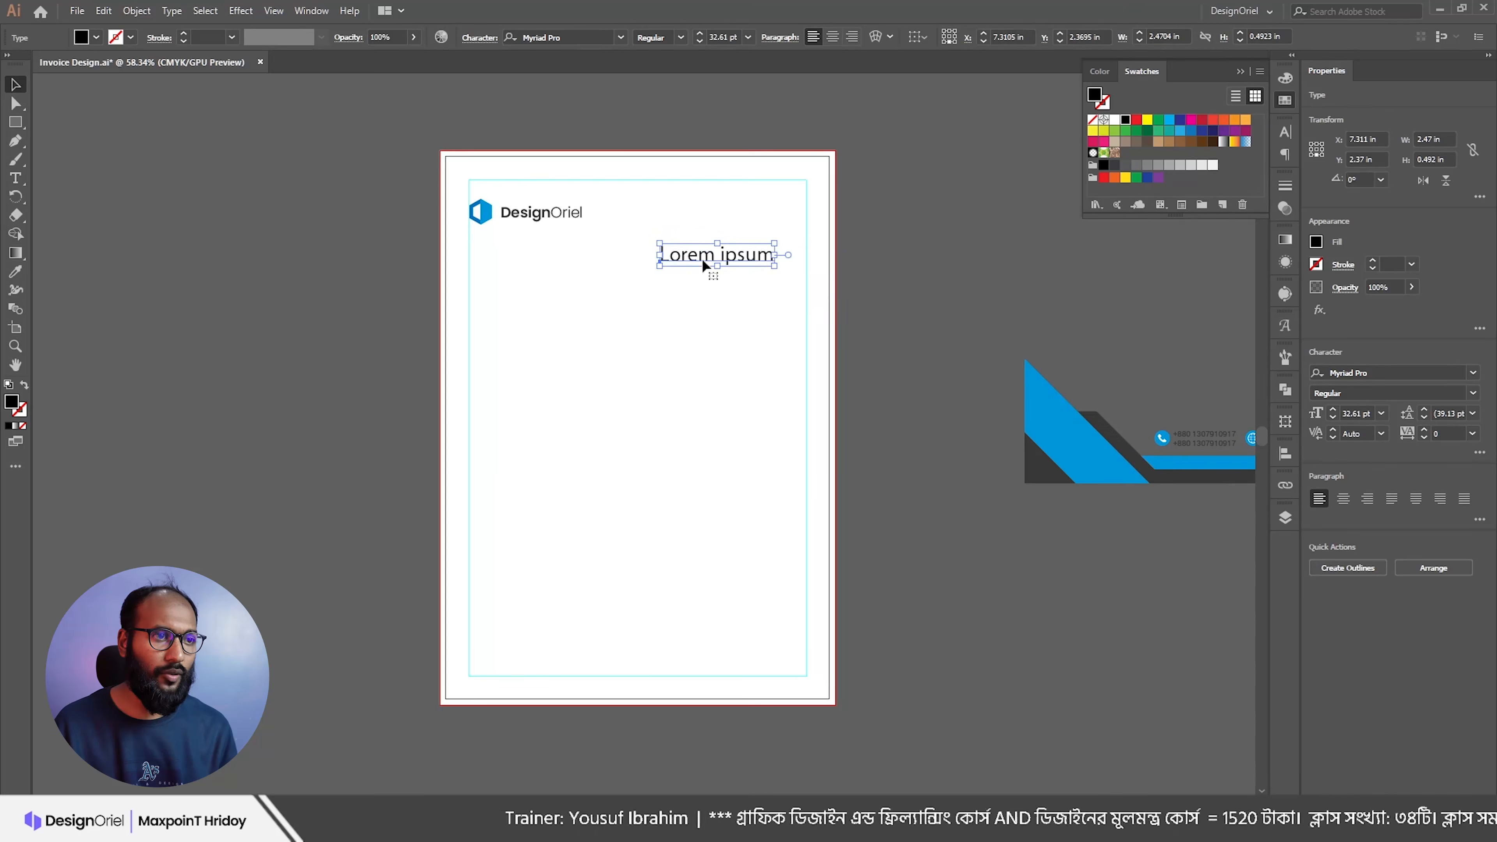
triple_click(702, 259)
key(alt+Tab)
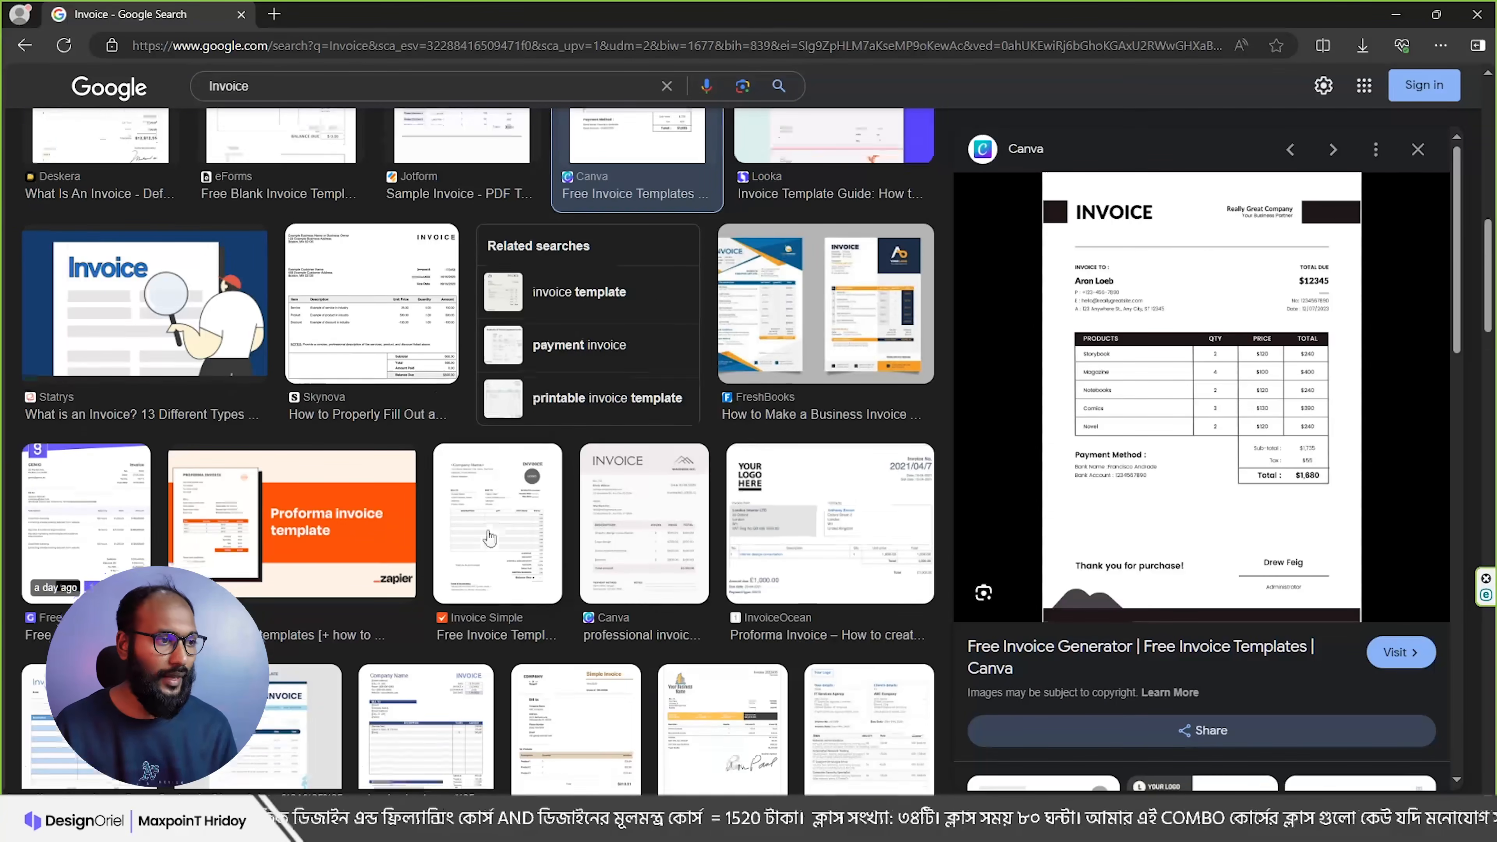
Step: Preview the Freepik invoice template in Google Images, then minimize Edge
scroll(514, 506, down, 3)
click(258, 523)
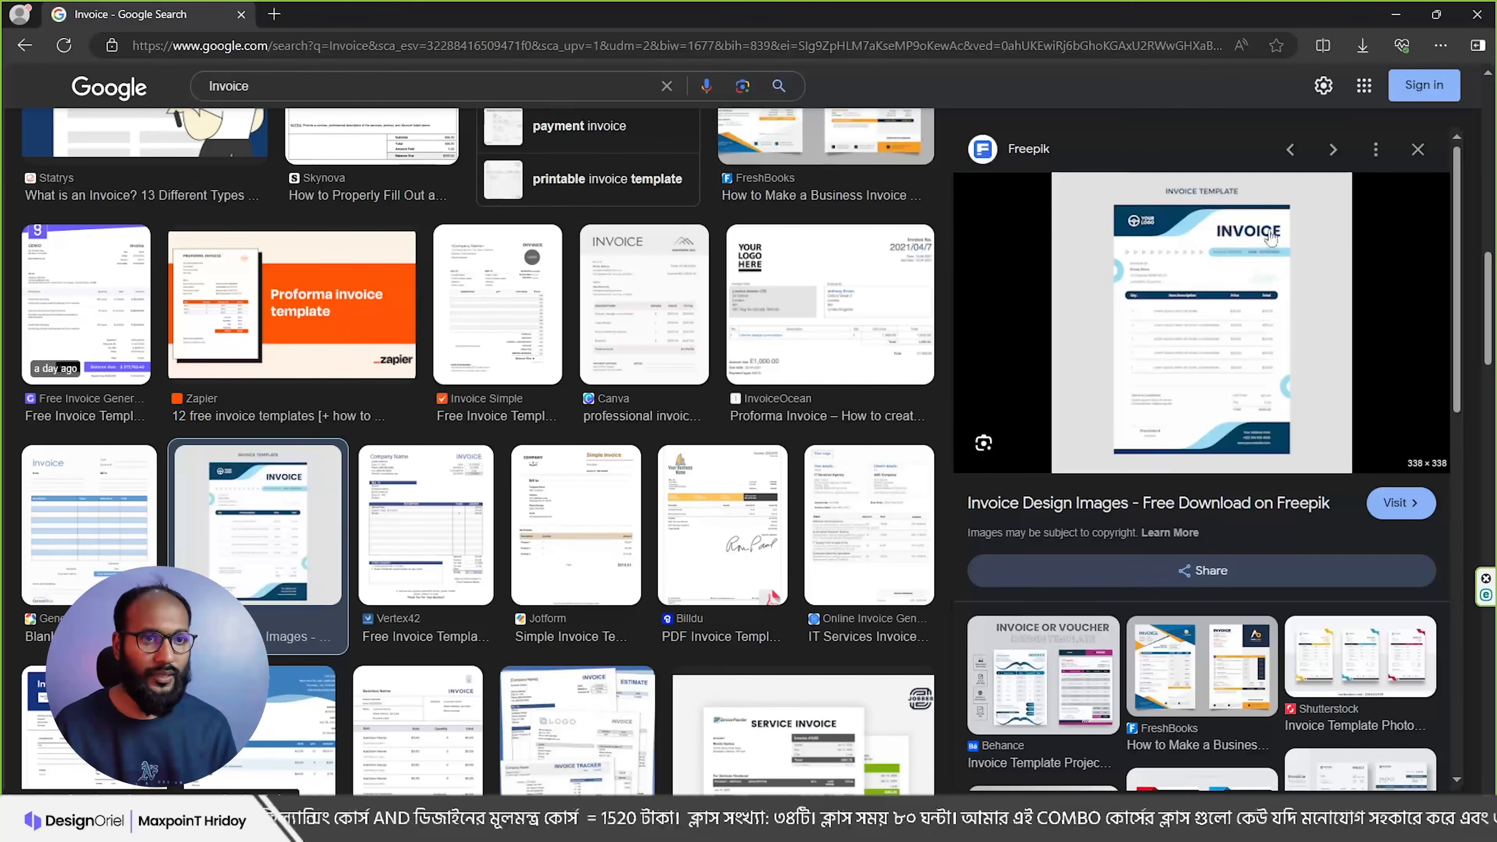
scroll(660, 436, down, 3)
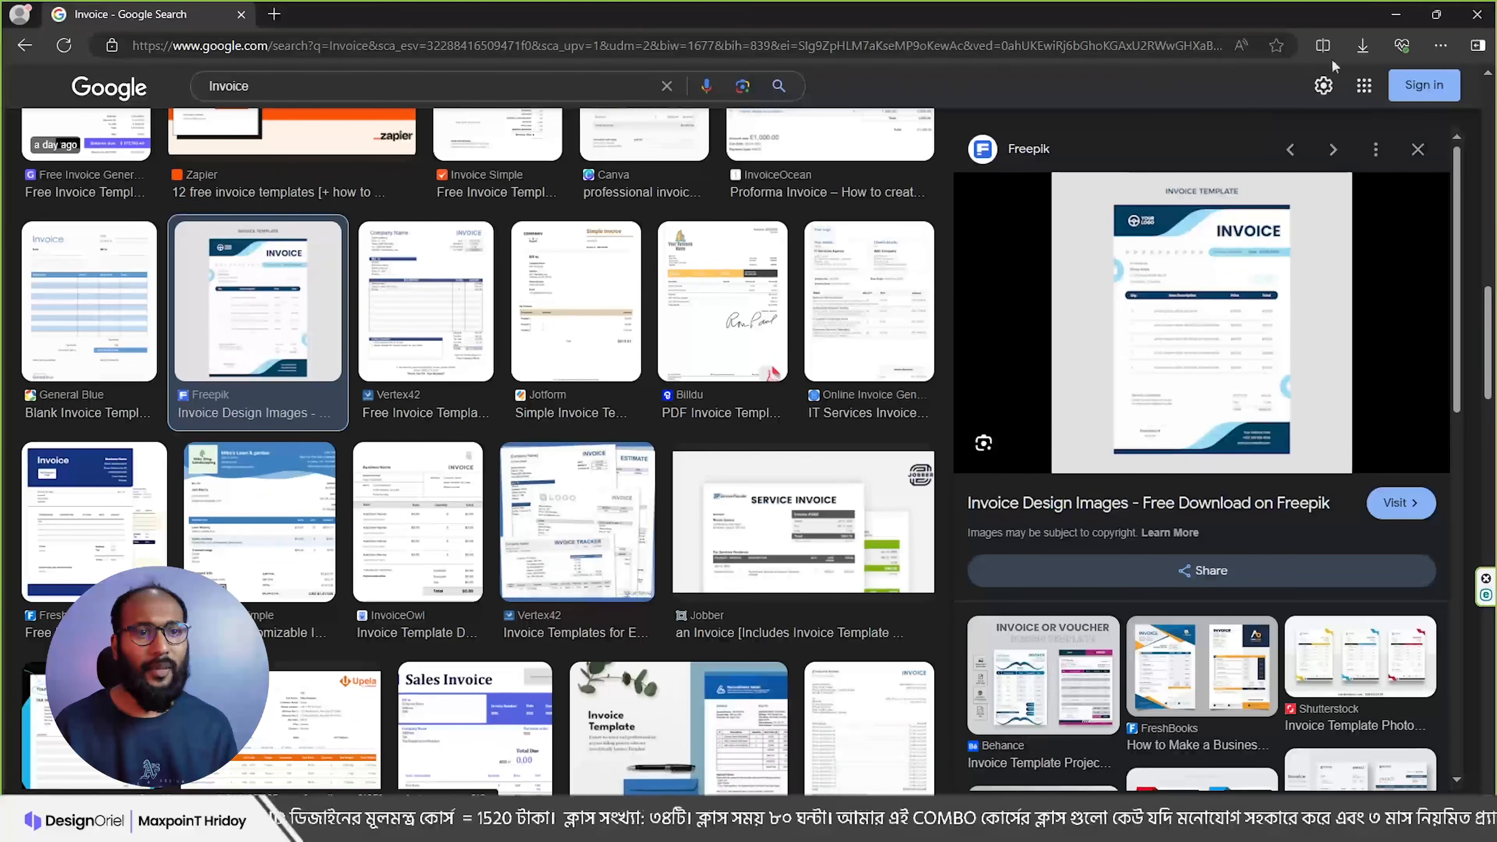
click(1400, 15)
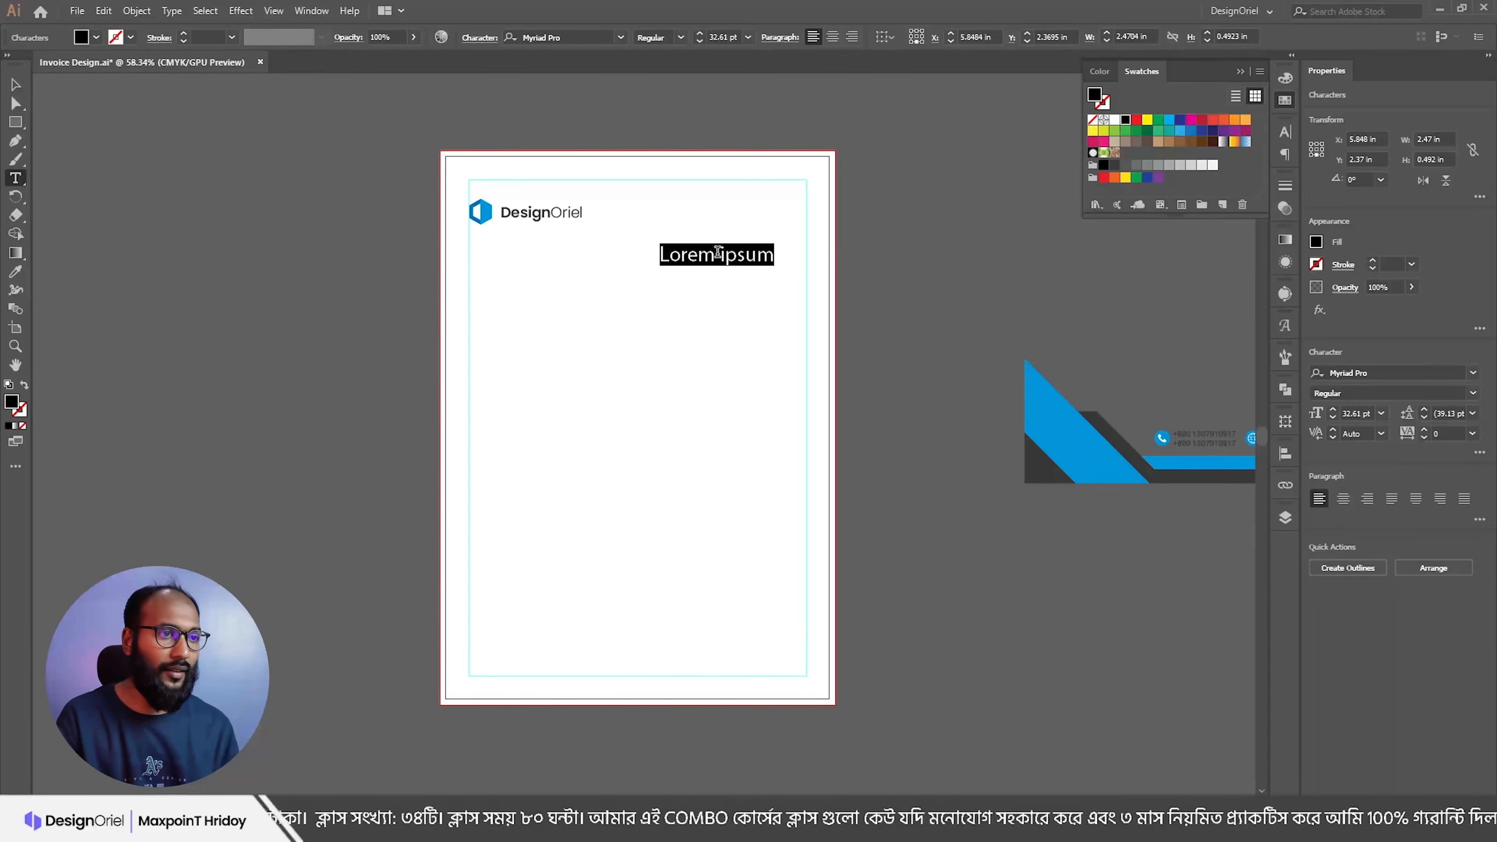
Step: Replace the placeholder text with the word INVOICE
text(INVICE)
key(BackSpace)
key(BackSpace)
key(BackSpace)
text(OICE)
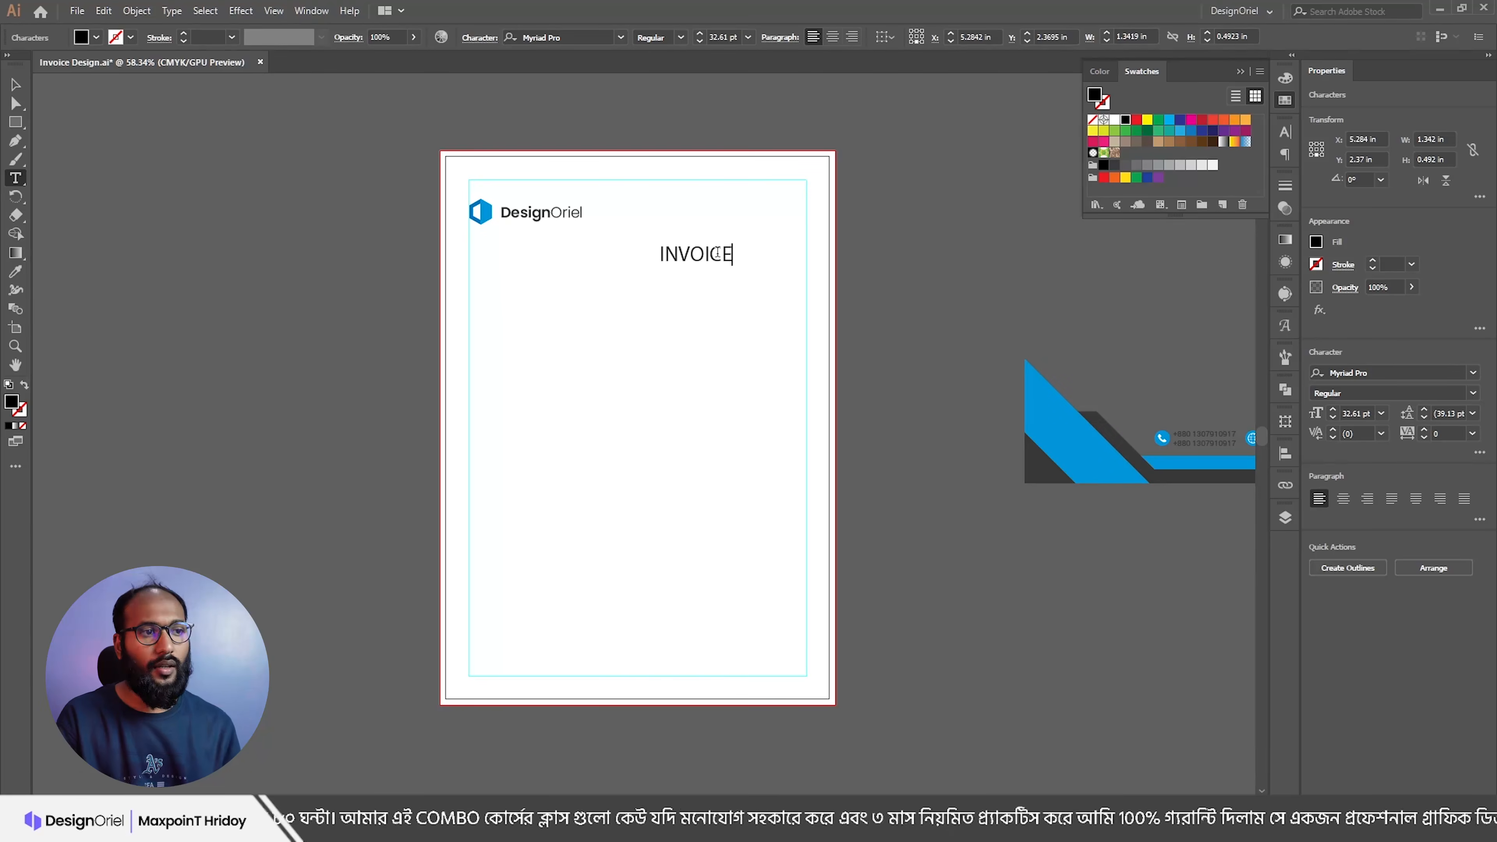
key(Escape)
Step: Set the INVOICE heading's font to Lato Bold
click(600, 37)
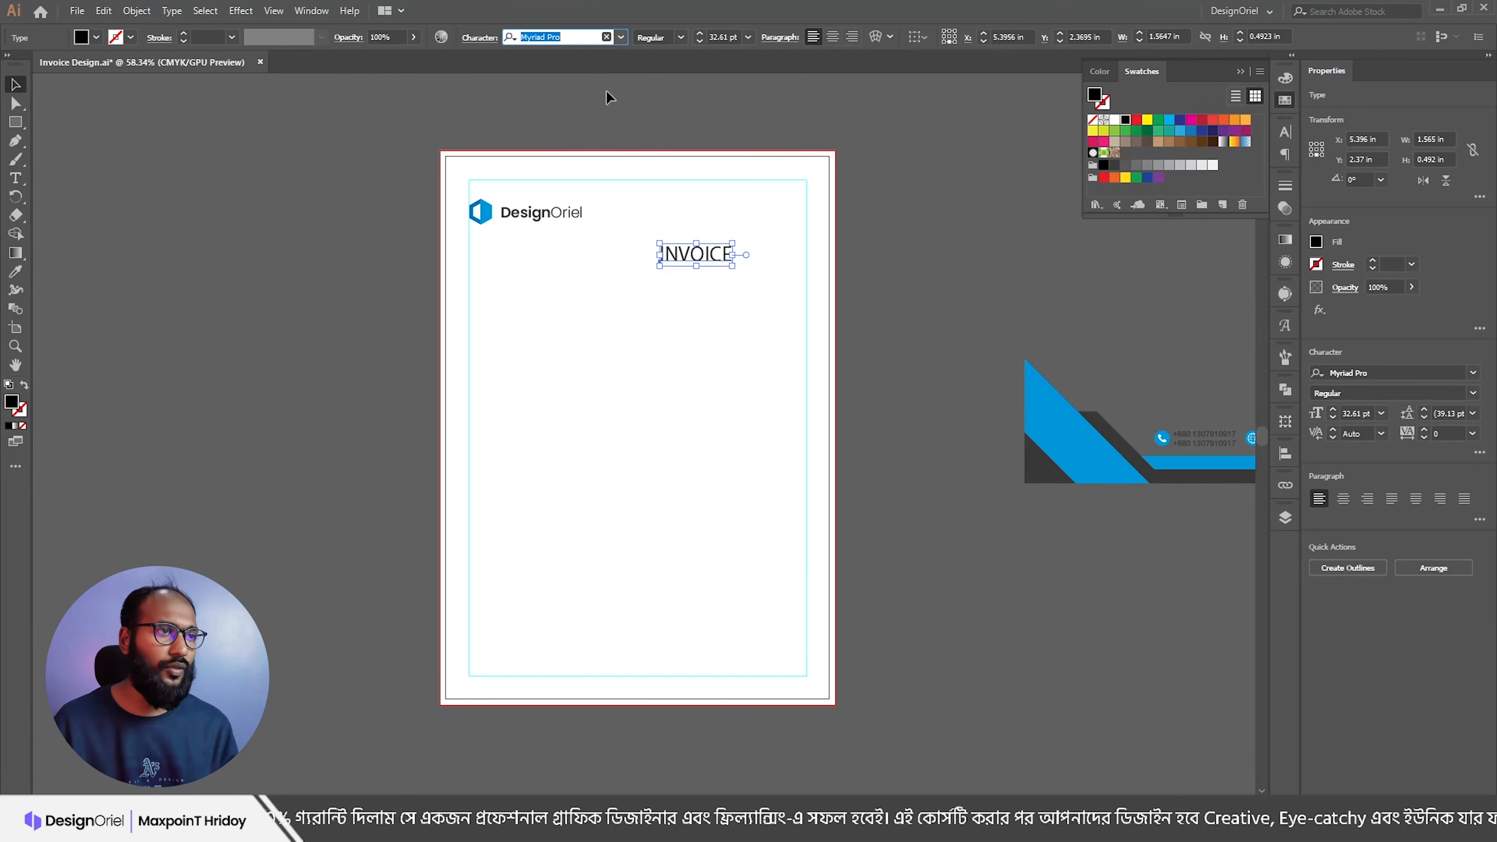
key(Escape)
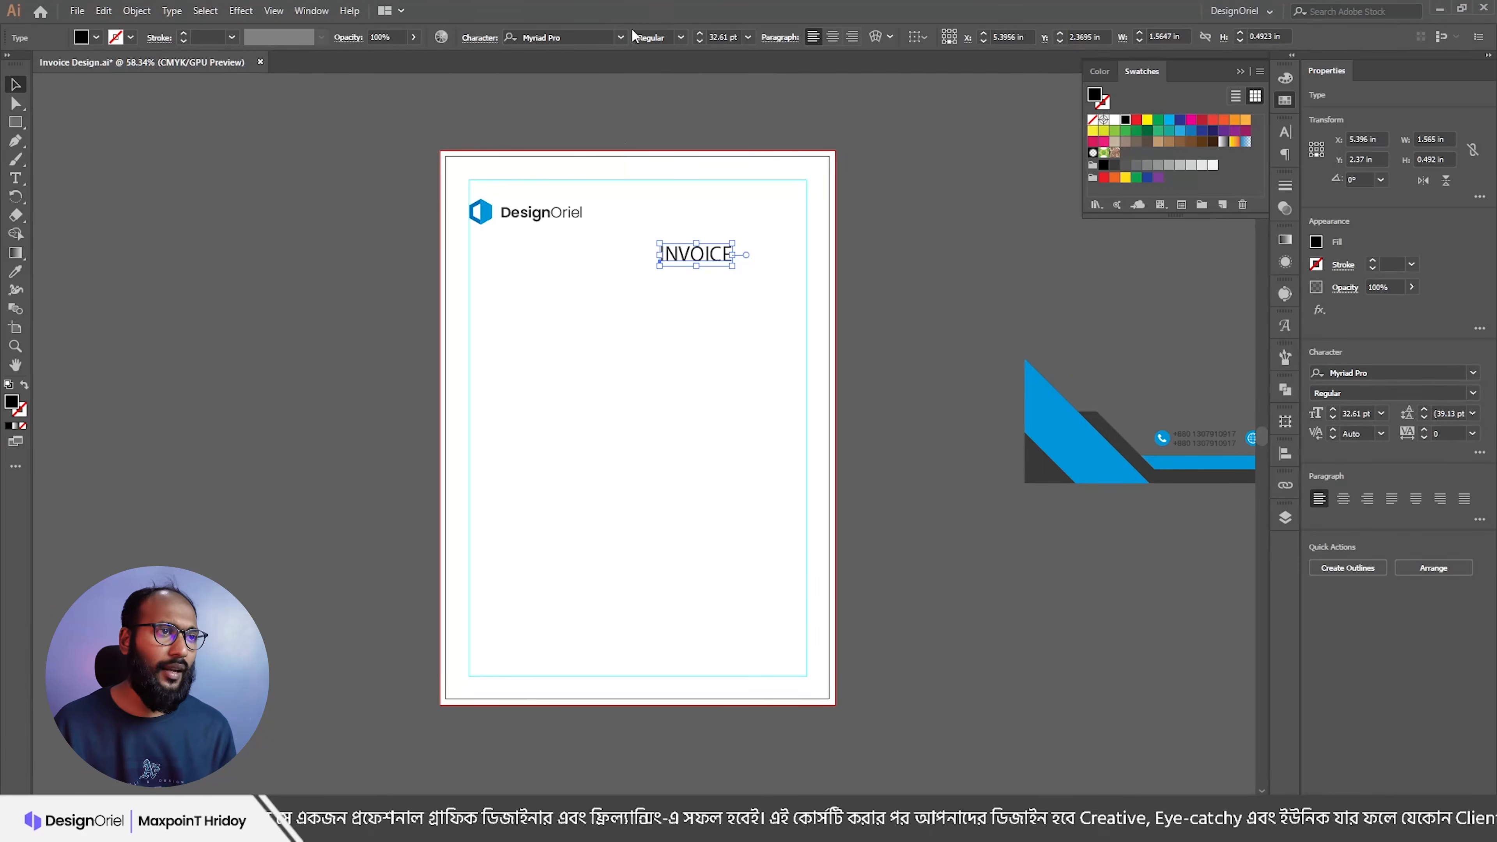
click(600, 36)
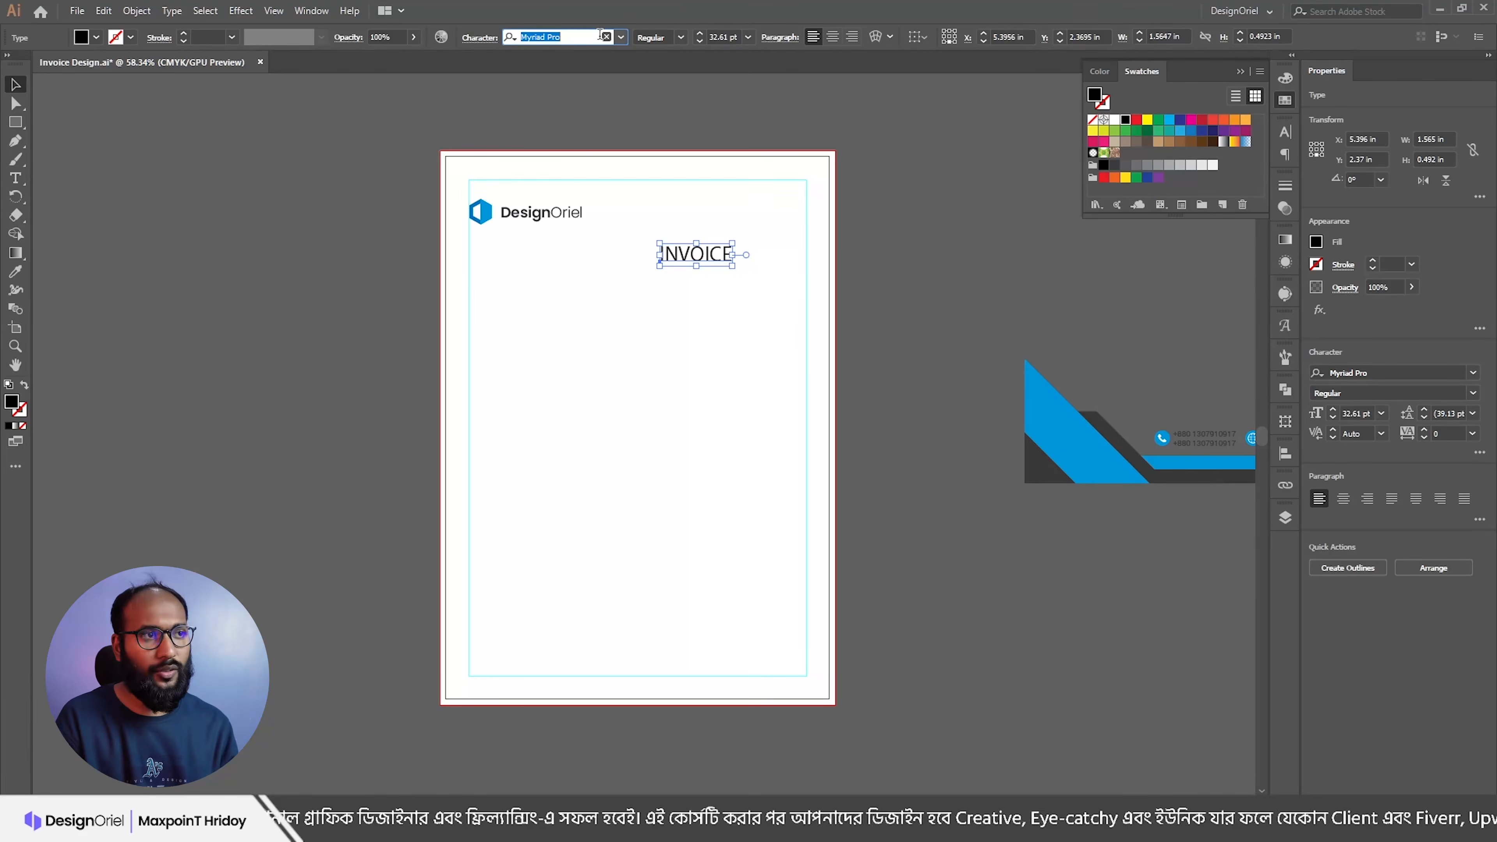
key(BackSpace)
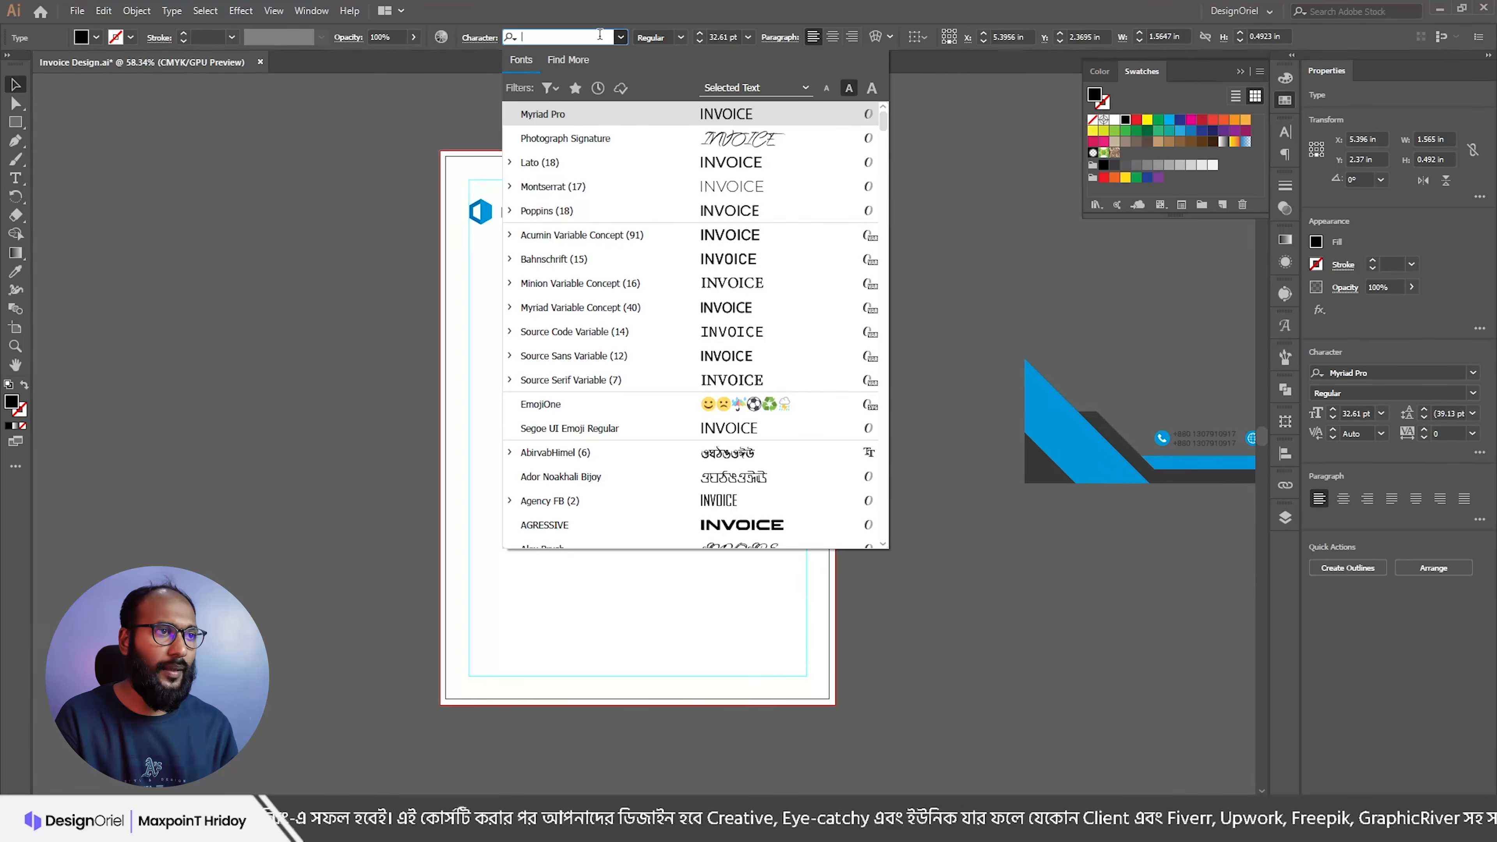
text(LATO)
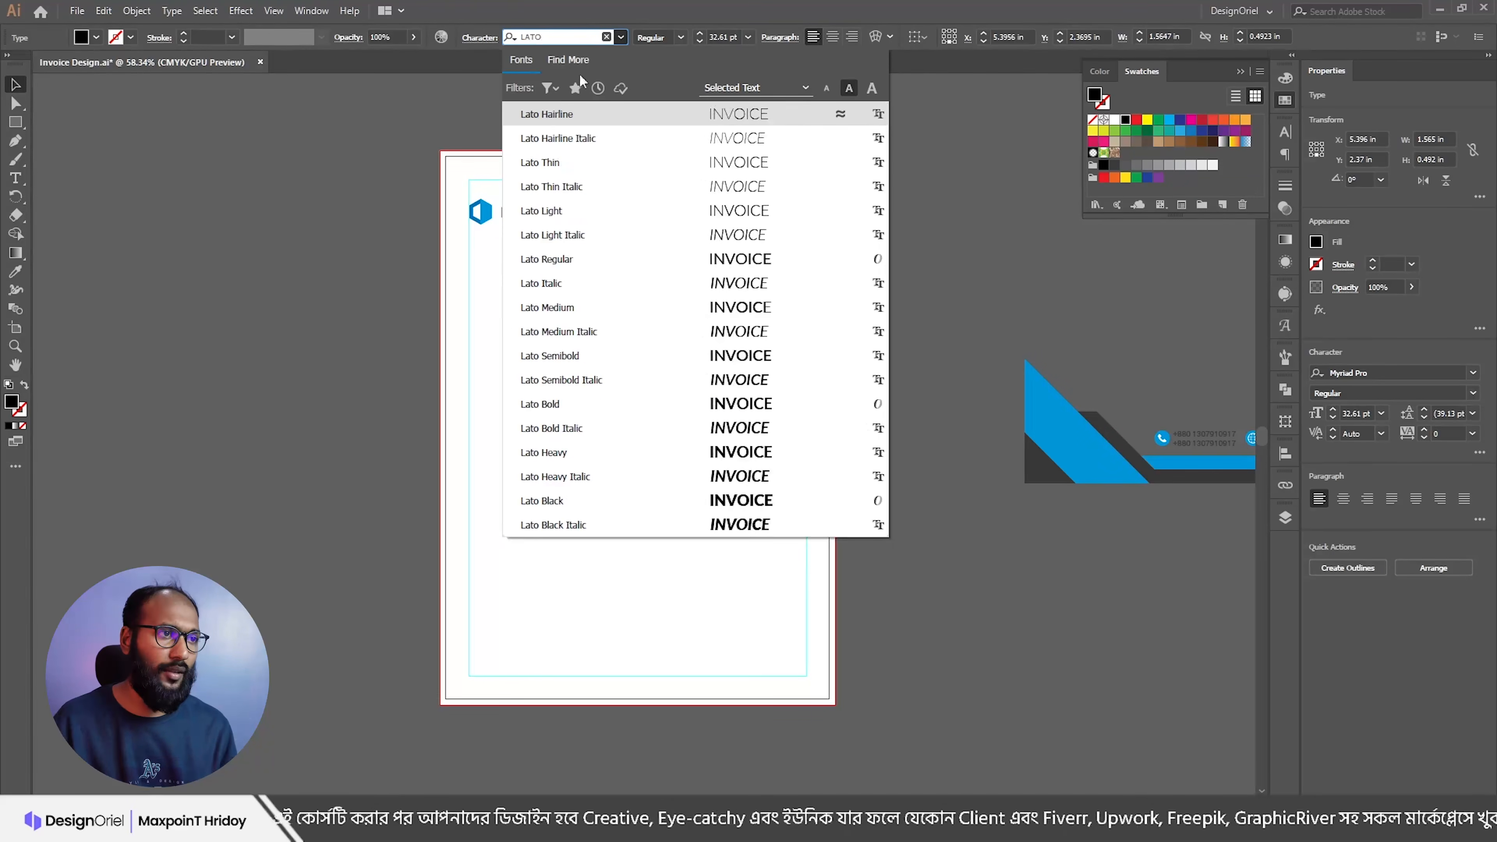
click(583, 259)
key(Escape)
click(681, 37)
click(675, 273)
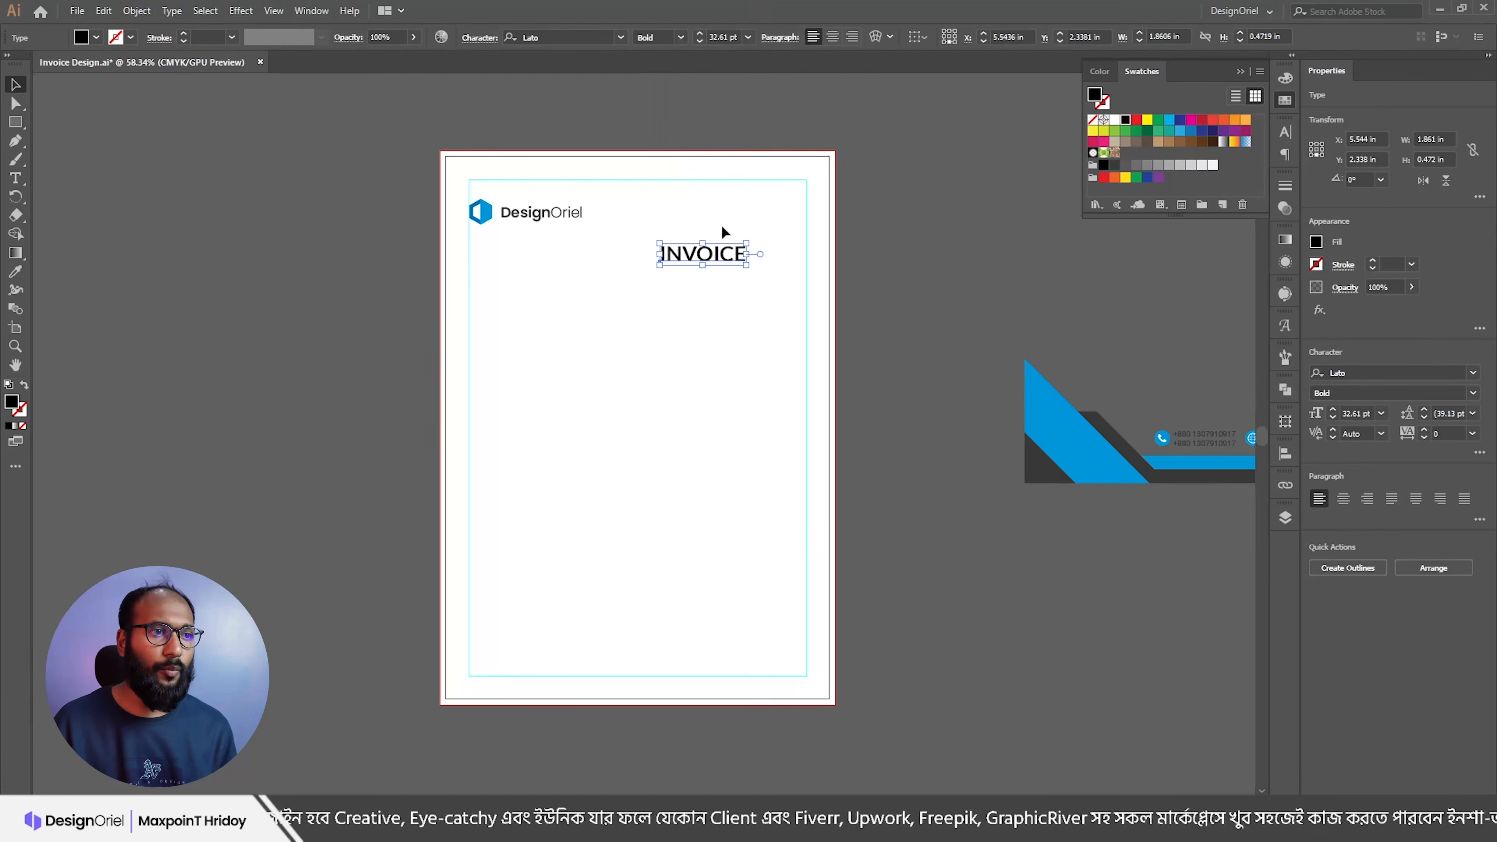
Step: Move INVOICE to the top right and vertically center it with the logo
drag(729, 253, 757, 221)
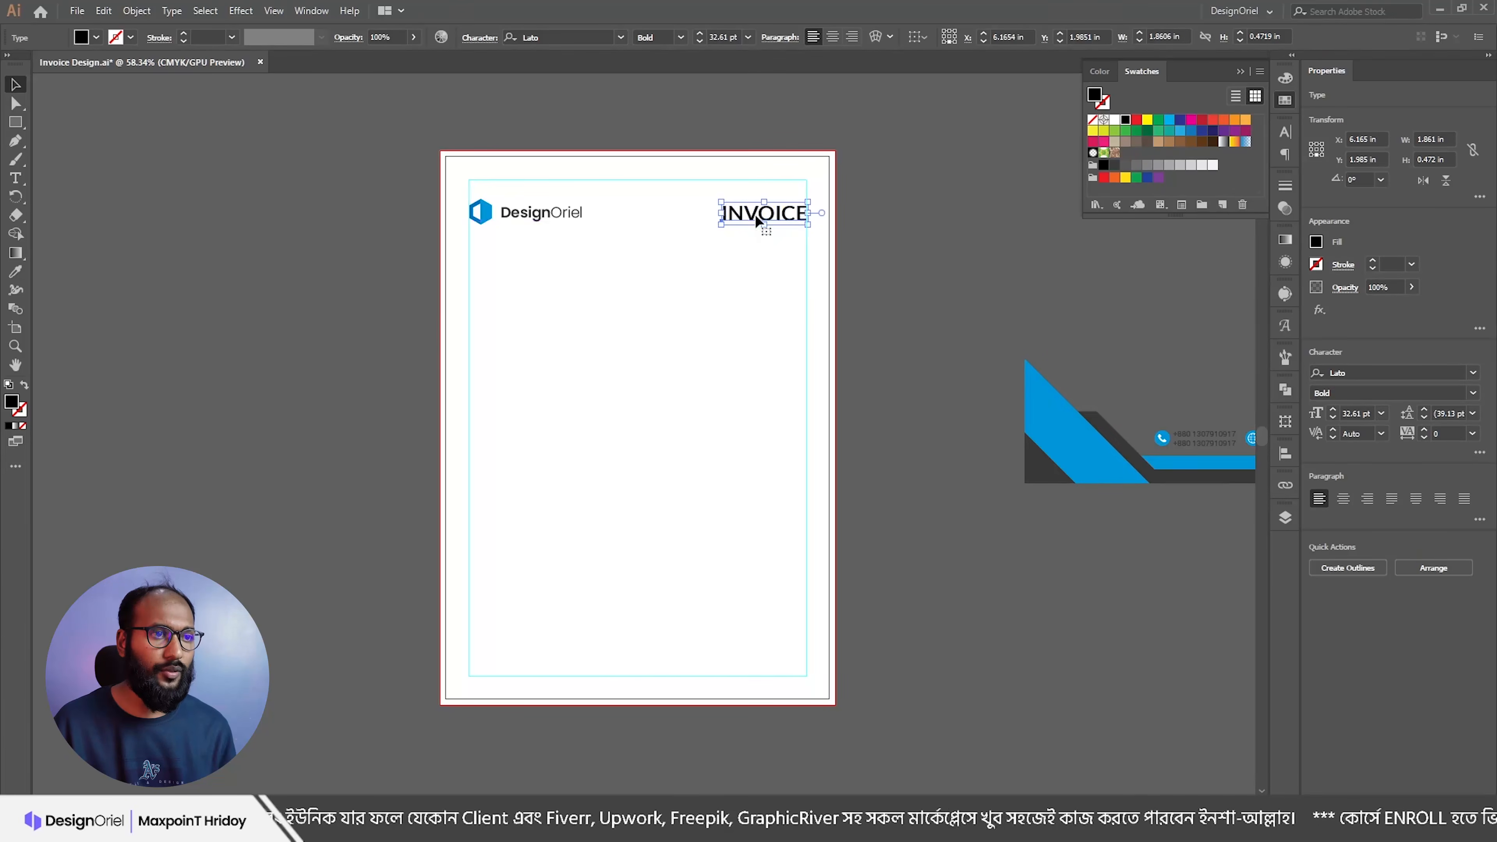
key(Left)
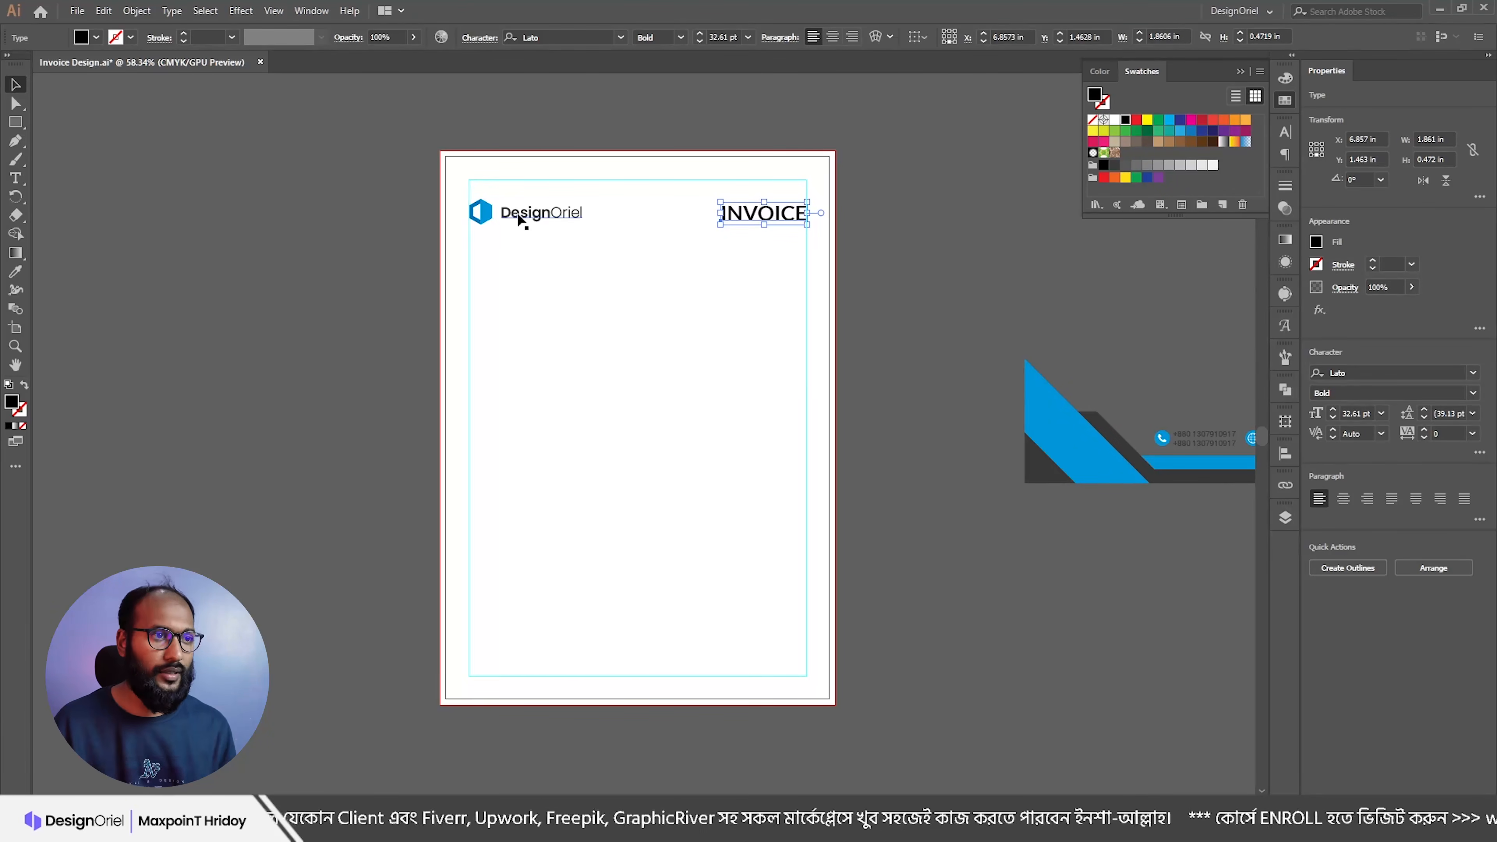
shift+click(518, 220)
click(588, 40)
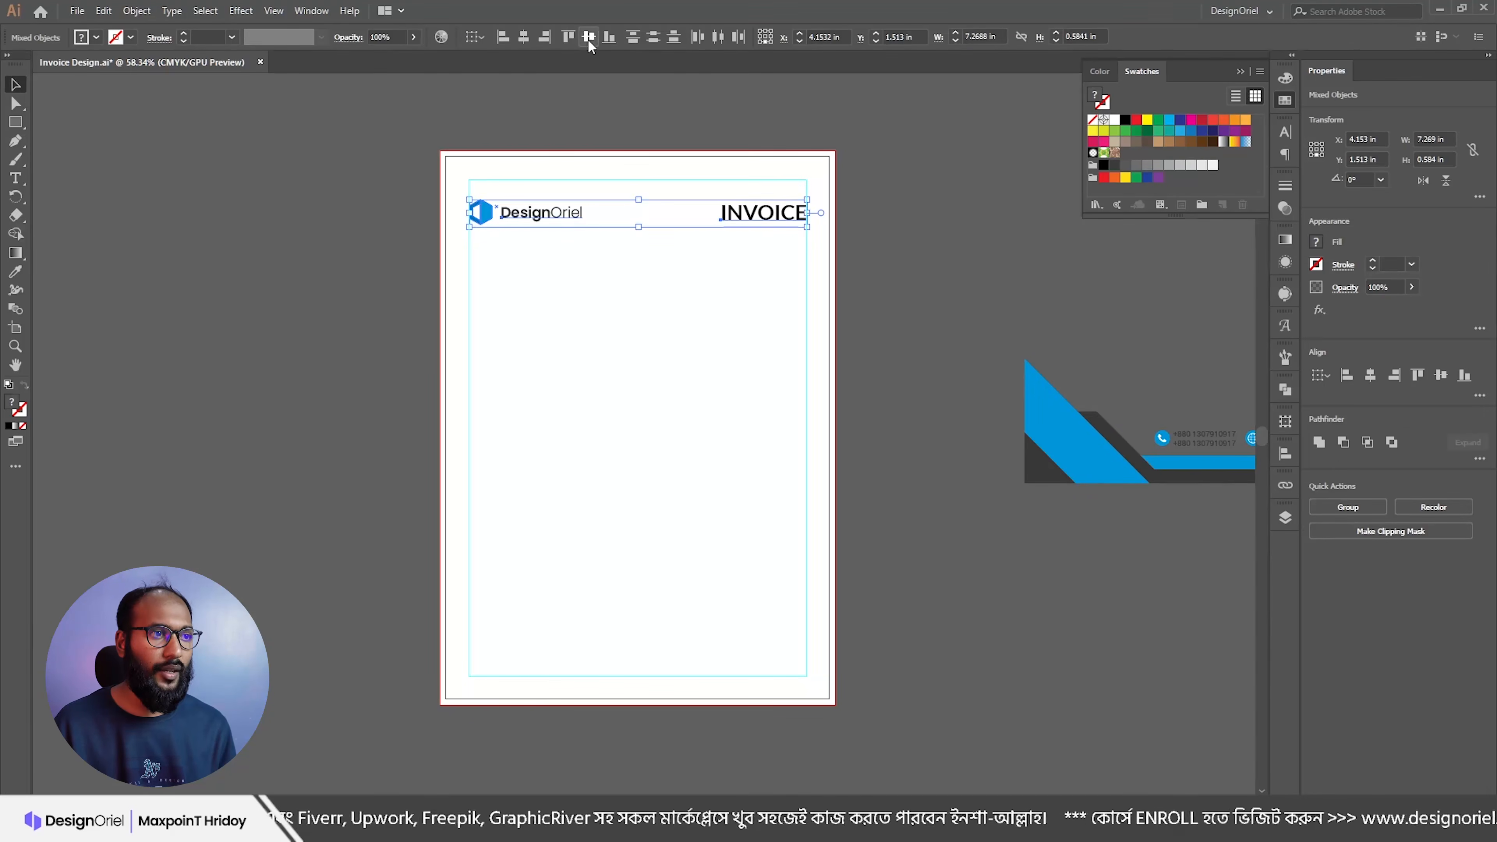
click(665, 338)
Step: Place the blue-and-dark footer artwork at the bottom-left of the page
mouse_move(664, 338)
mouse_down()
mouse_move(662, 388)
mouse_move(691, 338)
mouse_move(659, 311)
mouse_up()
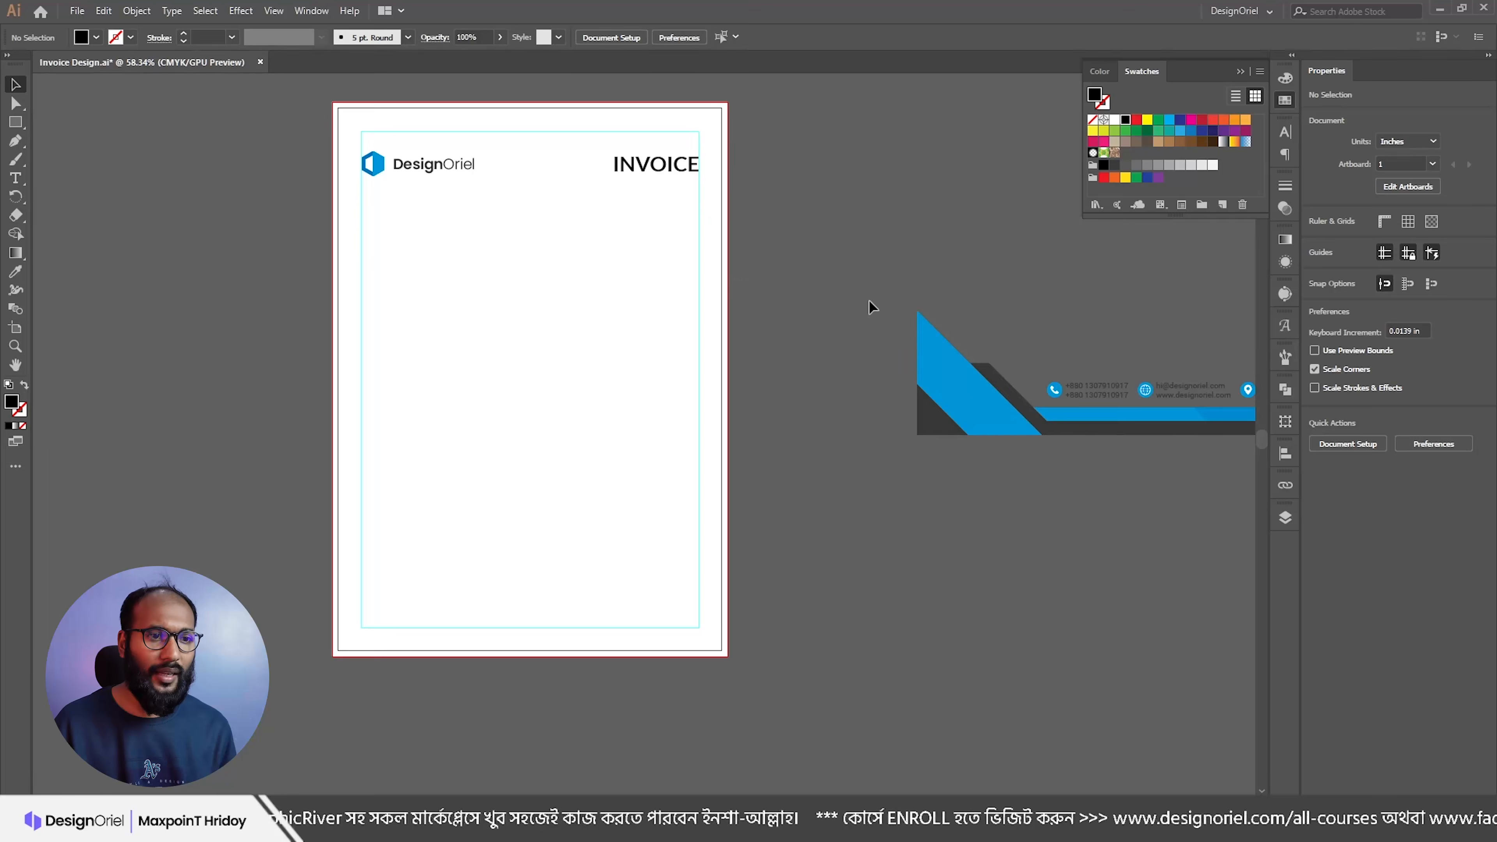
drag(1042, 448, 438, 526)
scroll(642, 543, up, 2)
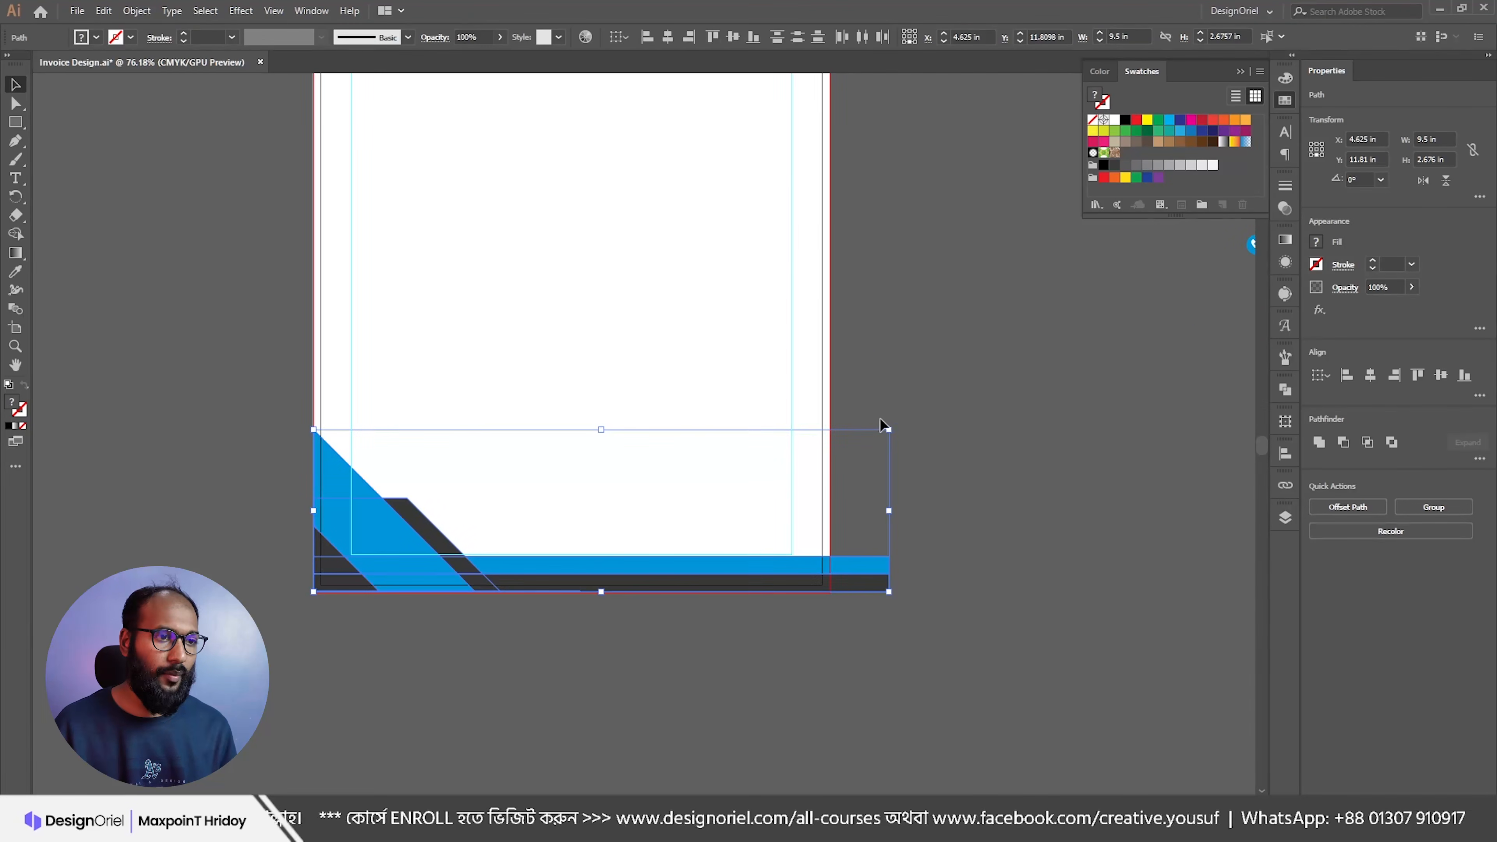
click(792, 421)
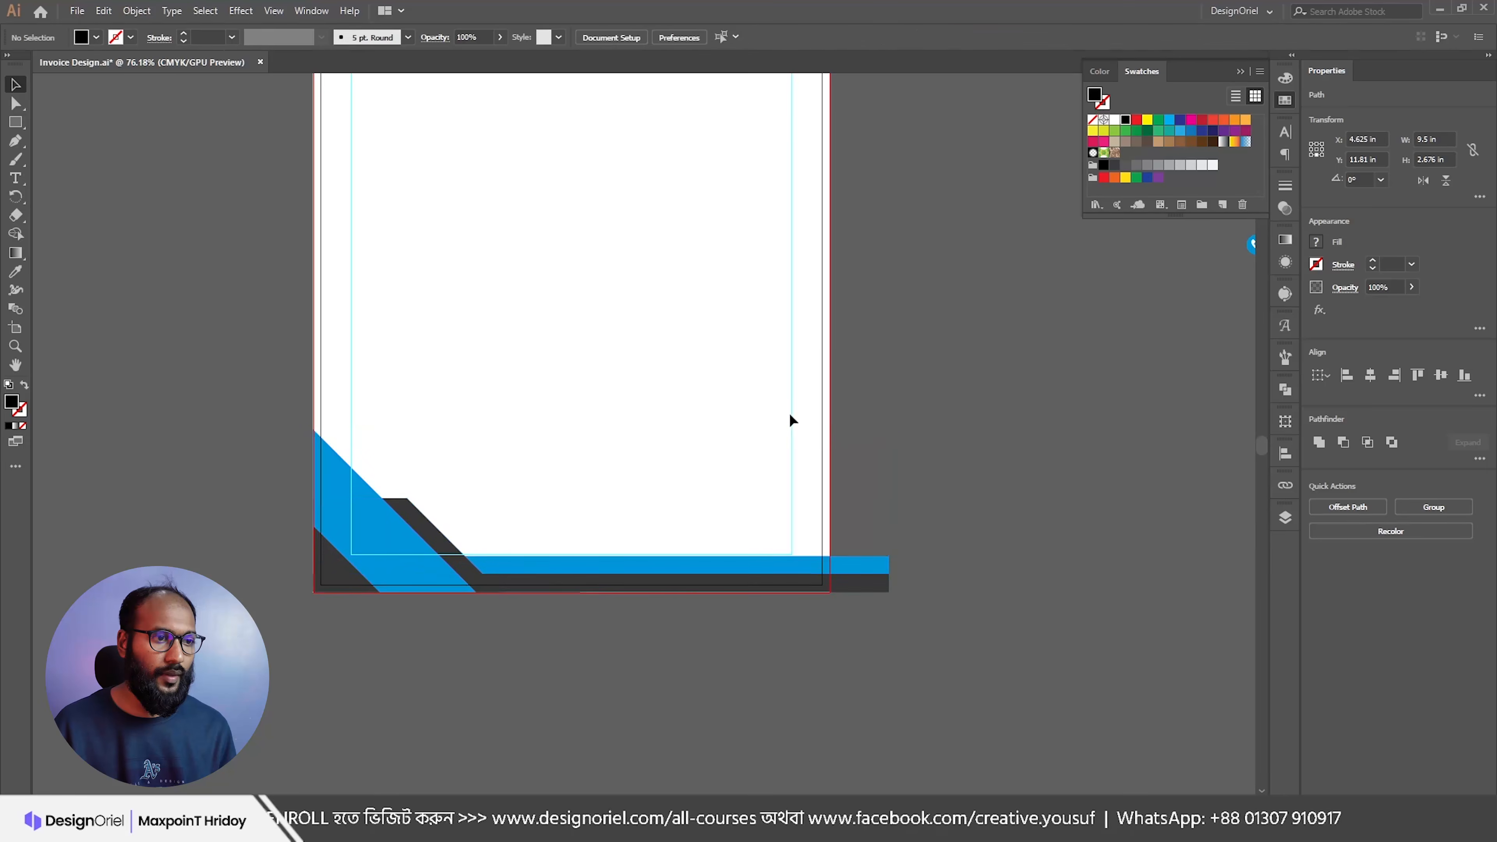
drag(782, 347, 700, 336)
drag(778, 290, 677, 389)
drag(977, 377, 793, 386)
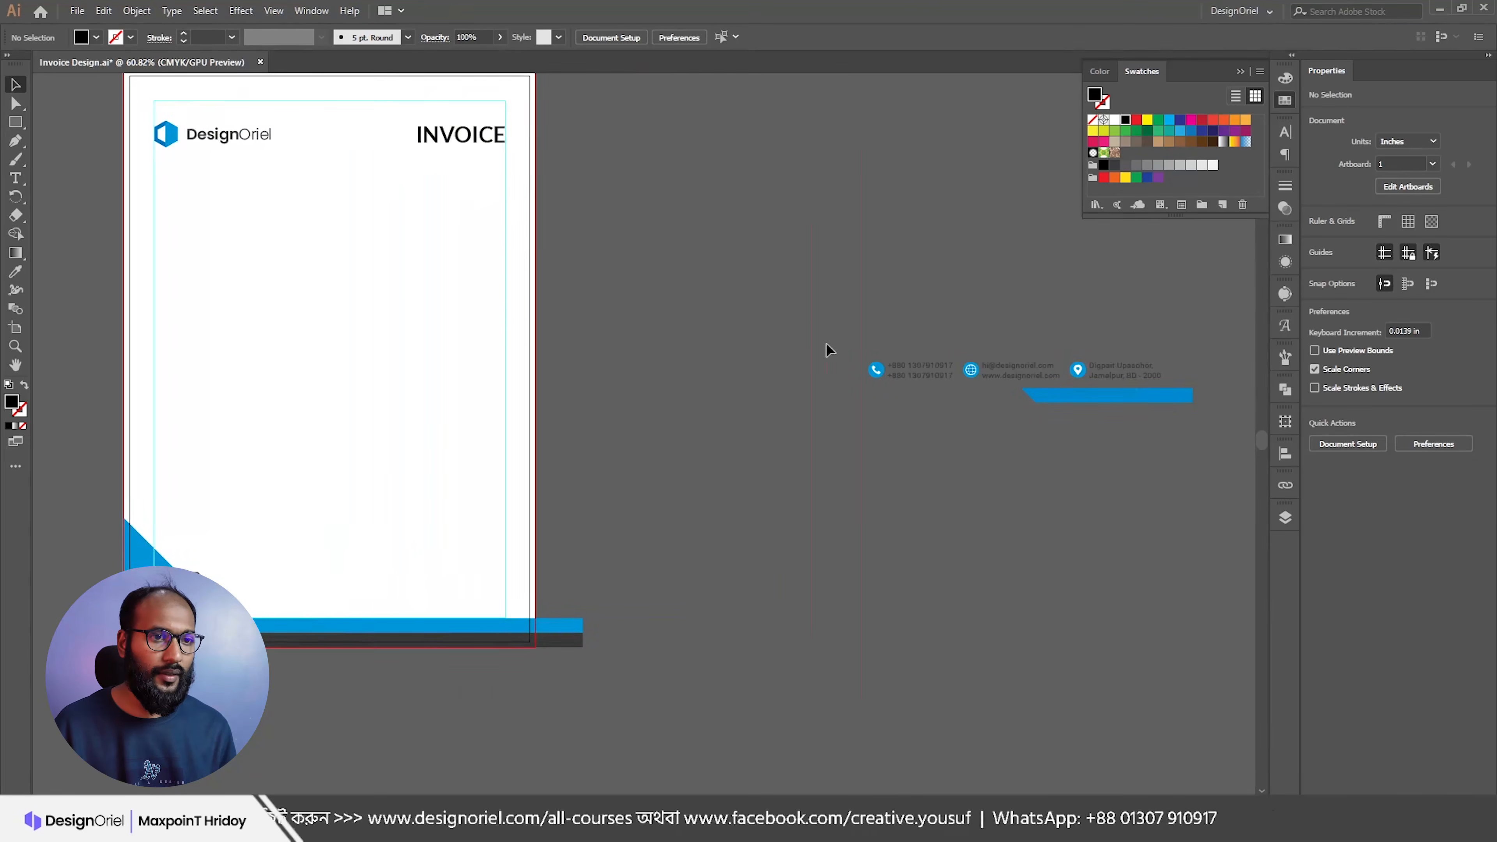
key(ctrl+z)
key(ctrl+z)
click(734, 442)
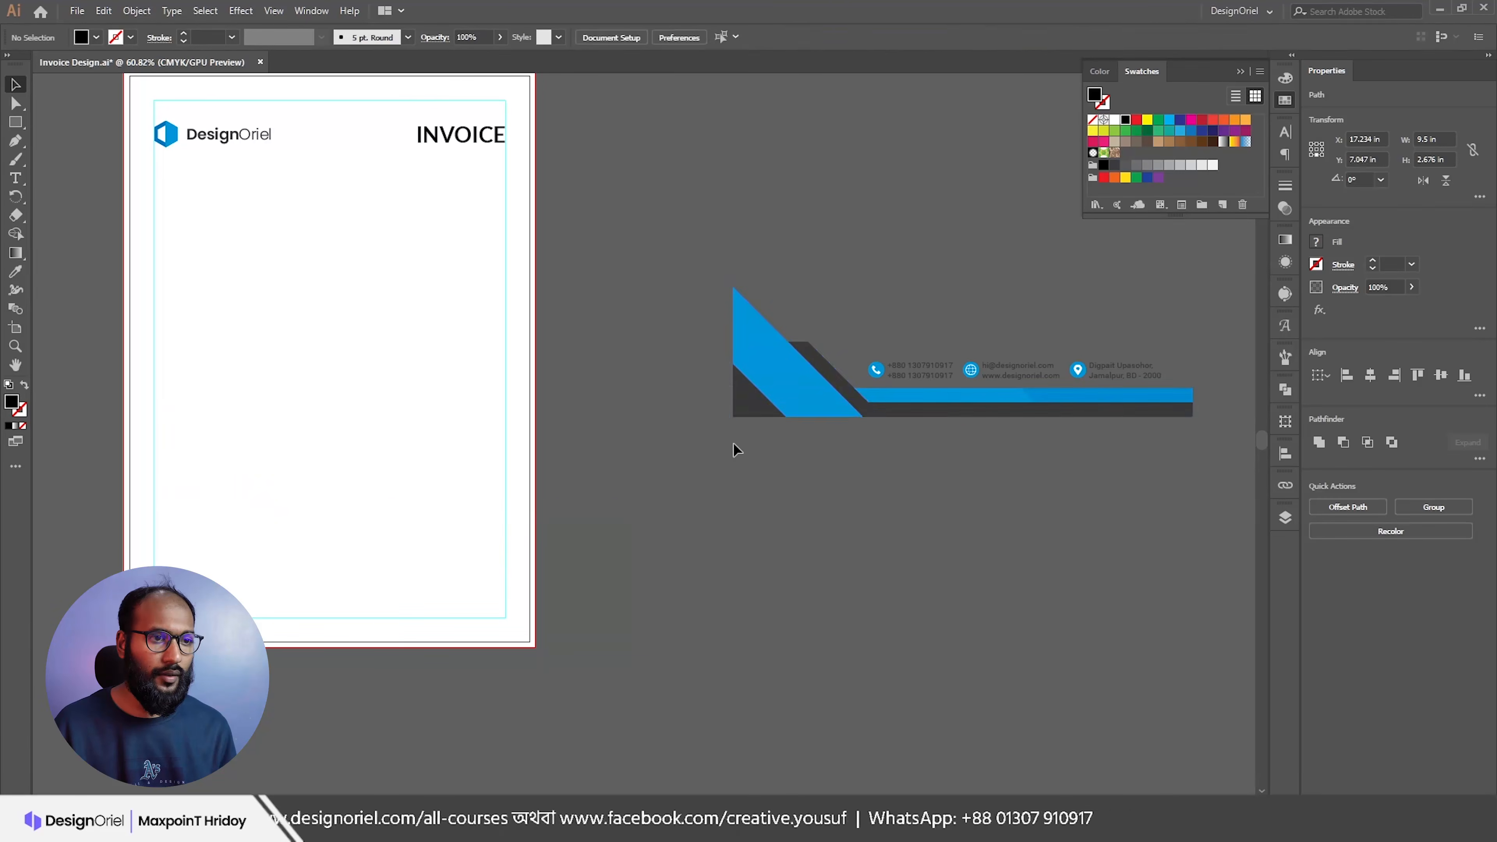
click(1070, 396)
drag(818, 389, 208, 620)
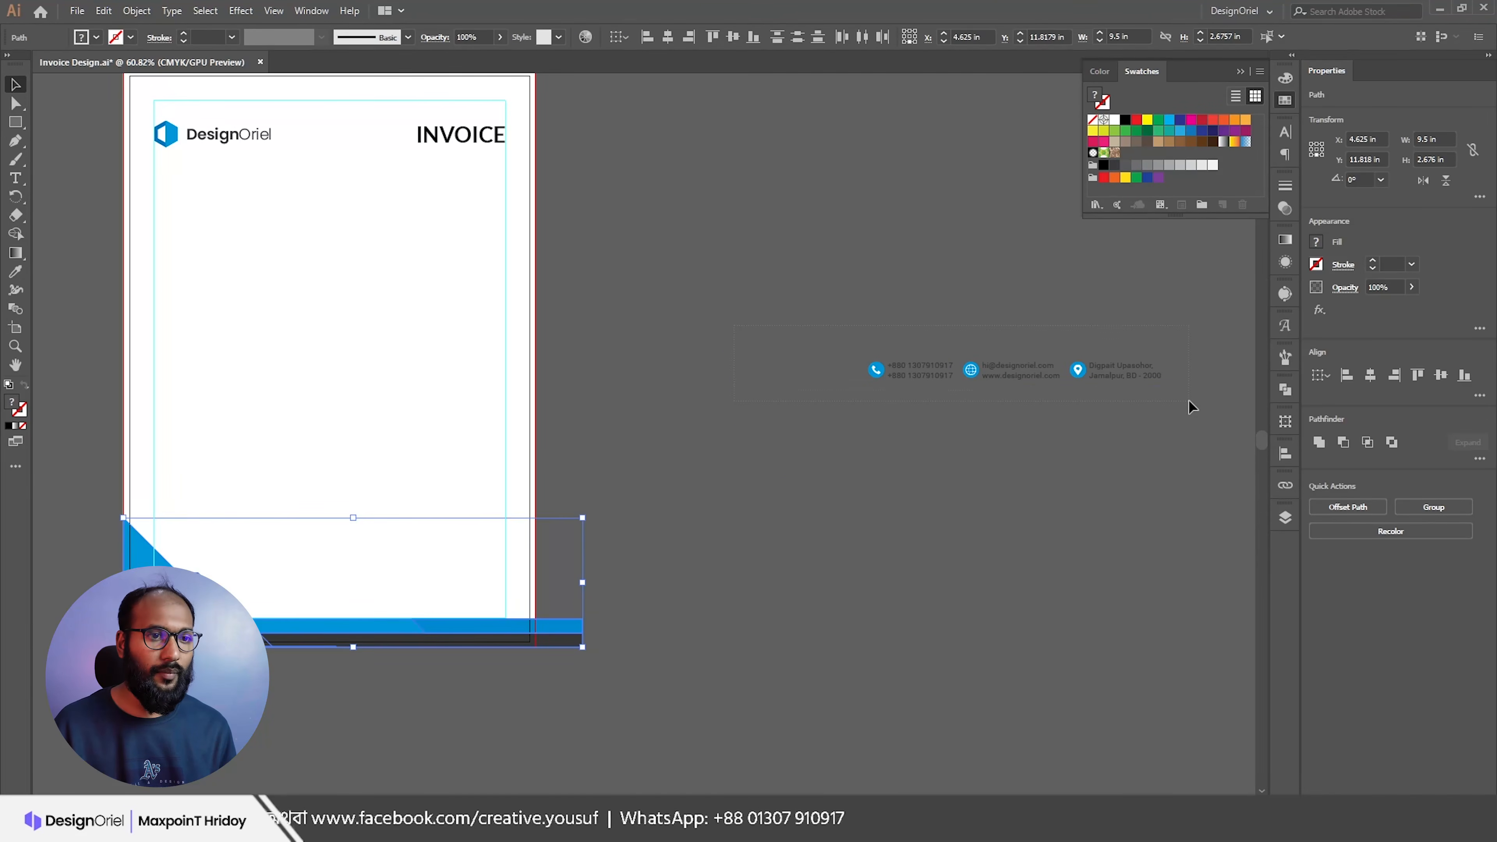
Step: Move the contact details group onto the footer
click(1111, 376)
drag(1111, 376, 997, 489)
scroll(412, 584, up, 3)
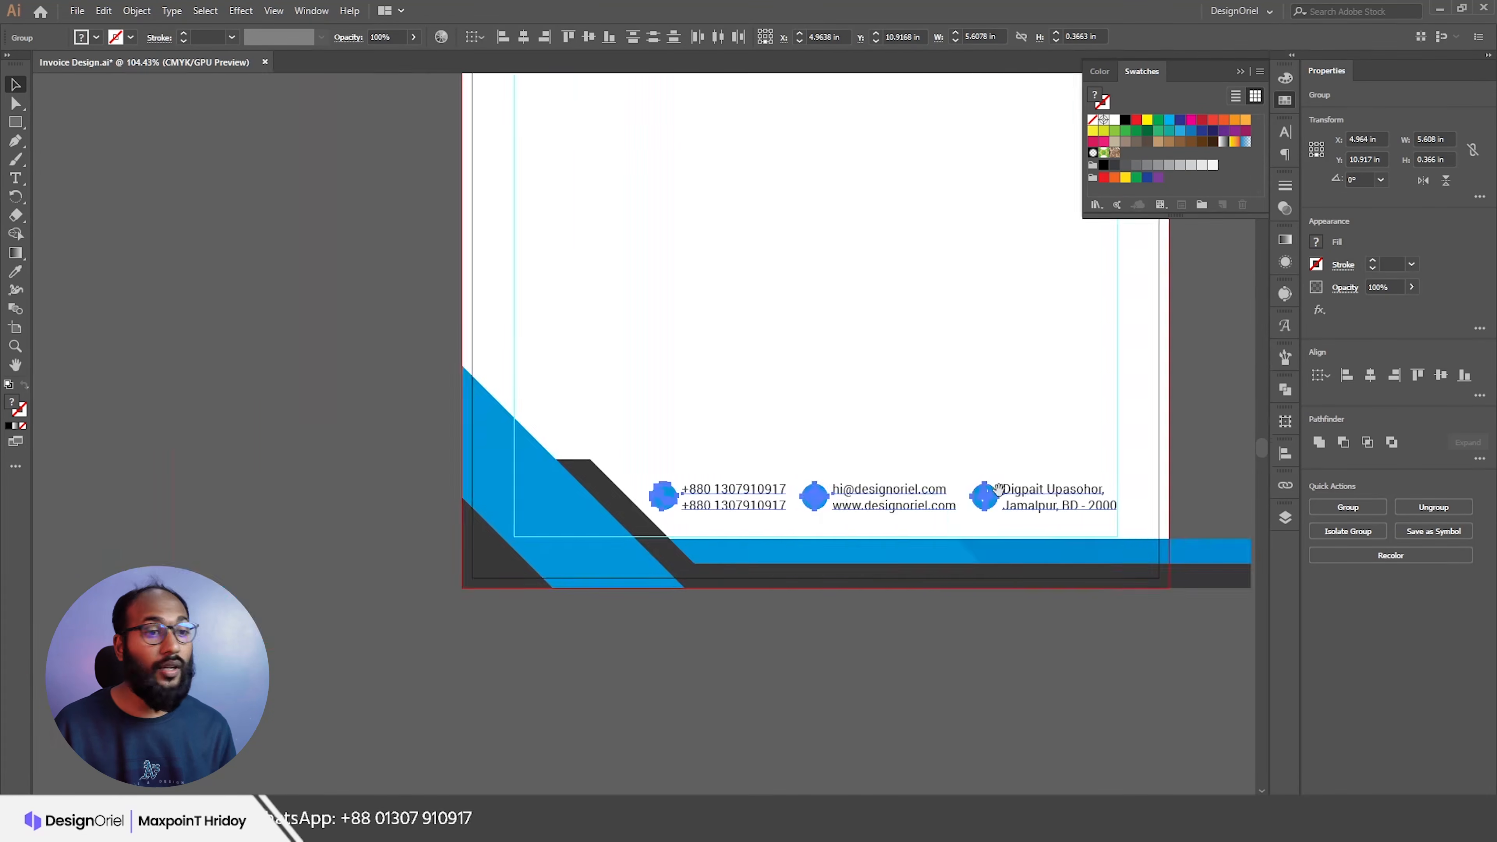
drag(997, 424, 875, 467)
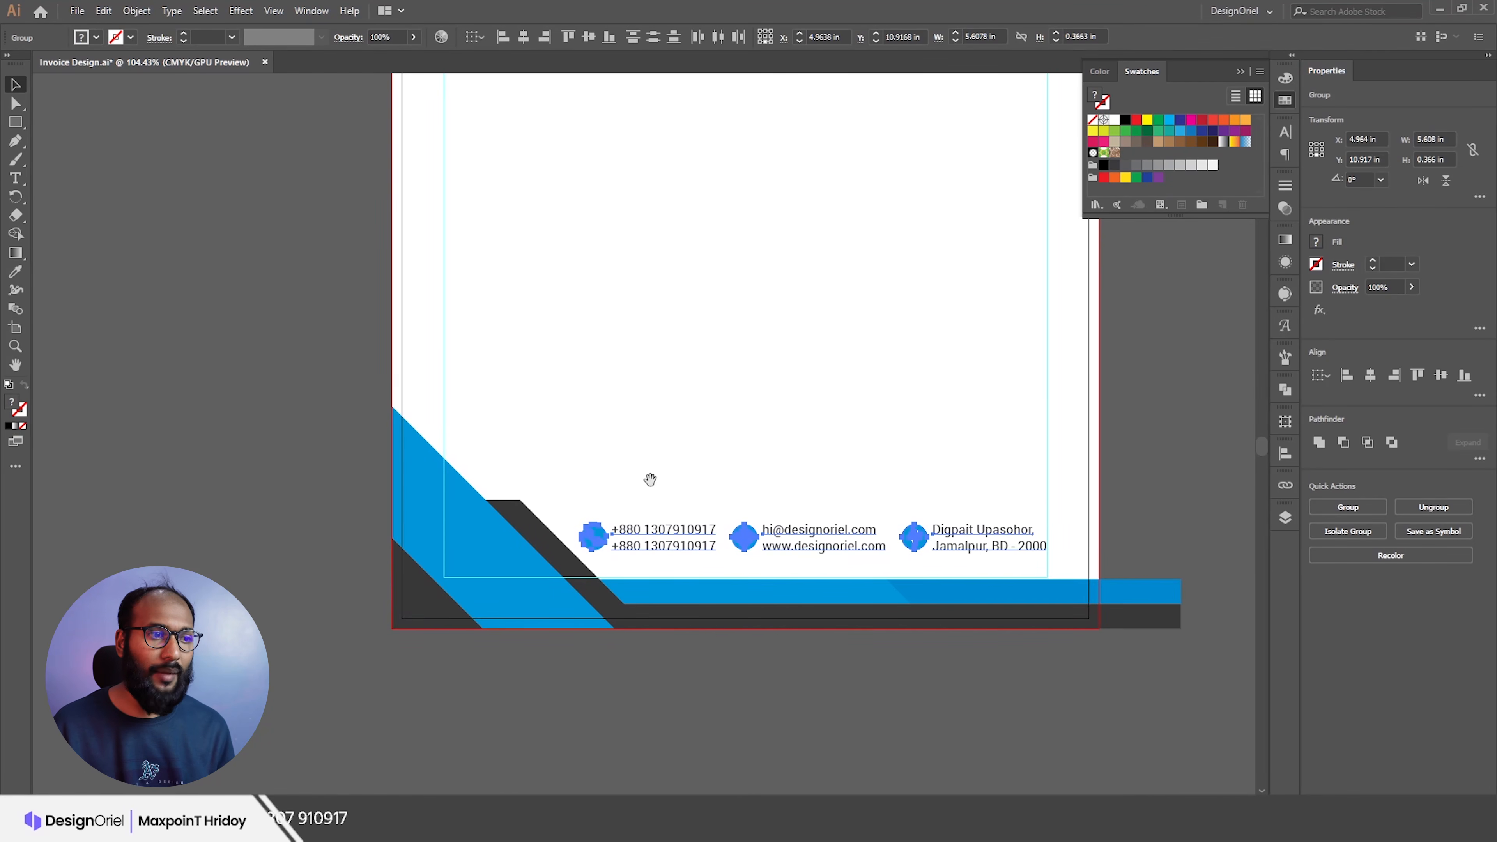
scroll(750, 433, down, 1)
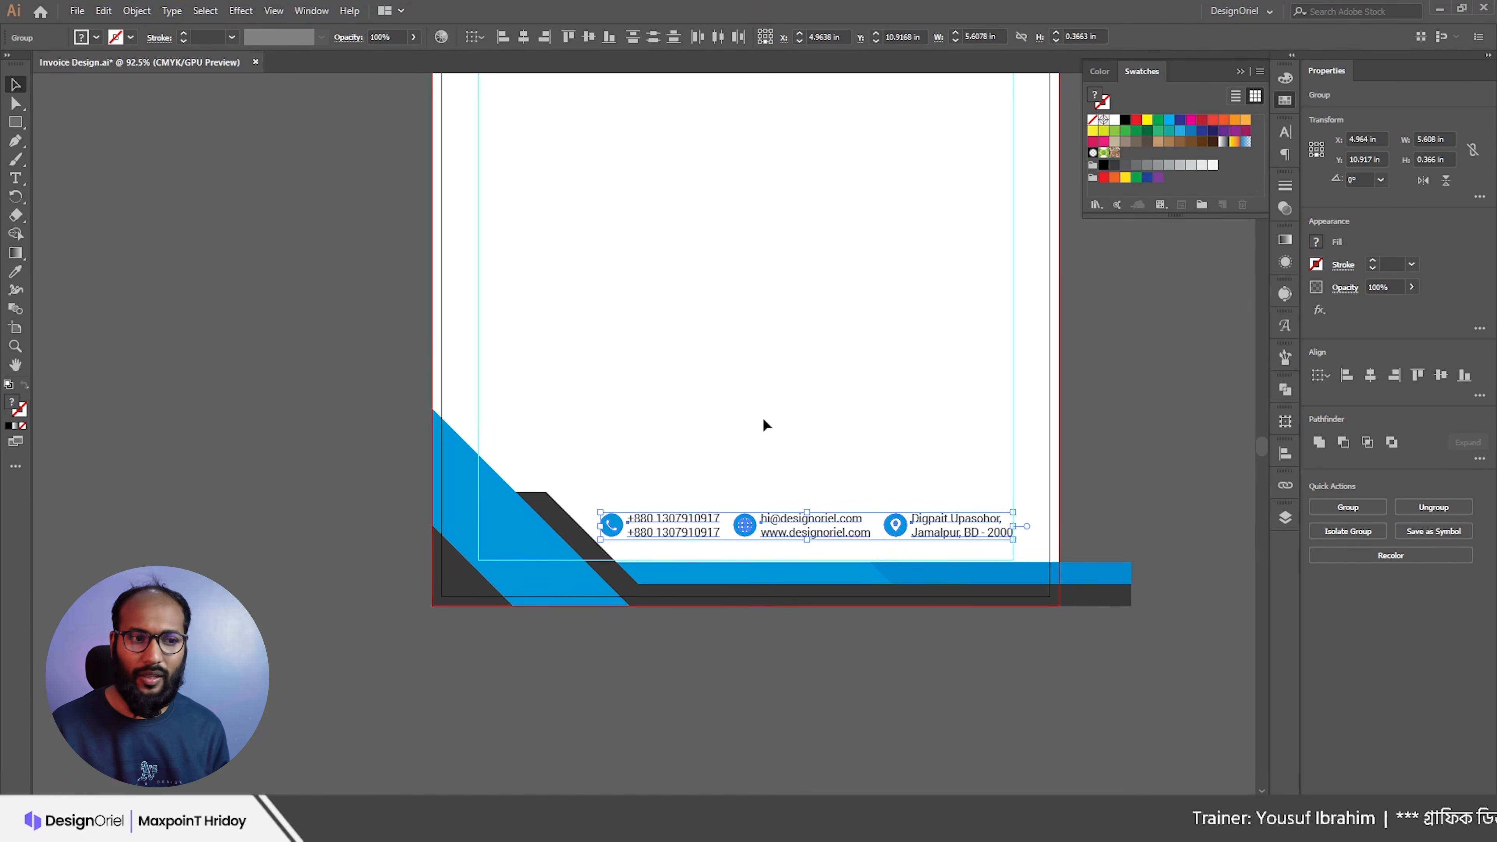
Step: Drag the footer bars' right anchor points back to the page edge
key(a)
drag(1103, 524, 1158, 651)
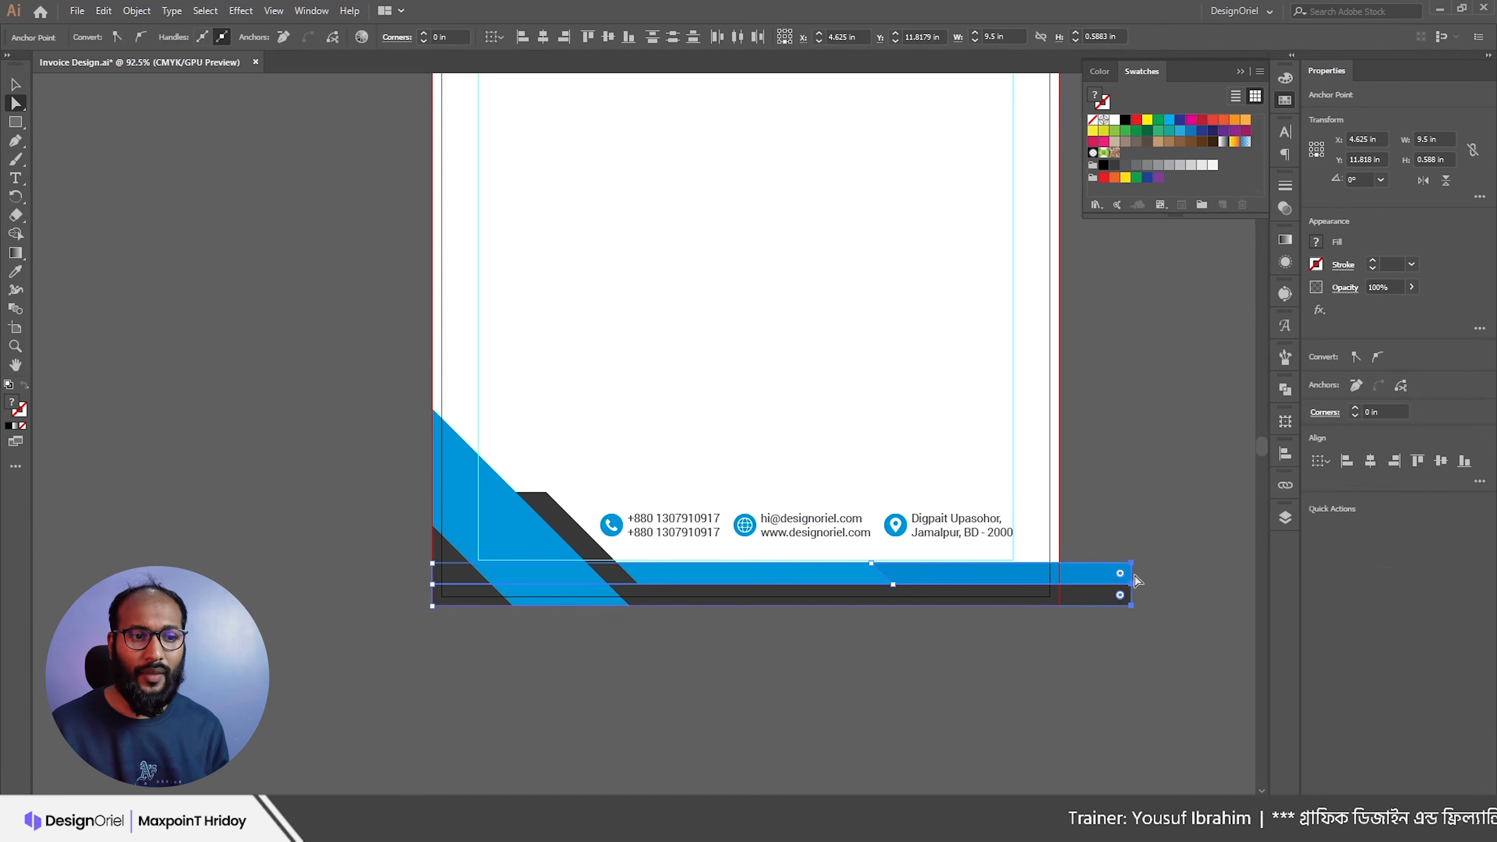
click(1118, 540)
drag(1155, 671, 1194, 624)
click(1094, 520)
scroll(1080, 549, down, 10)
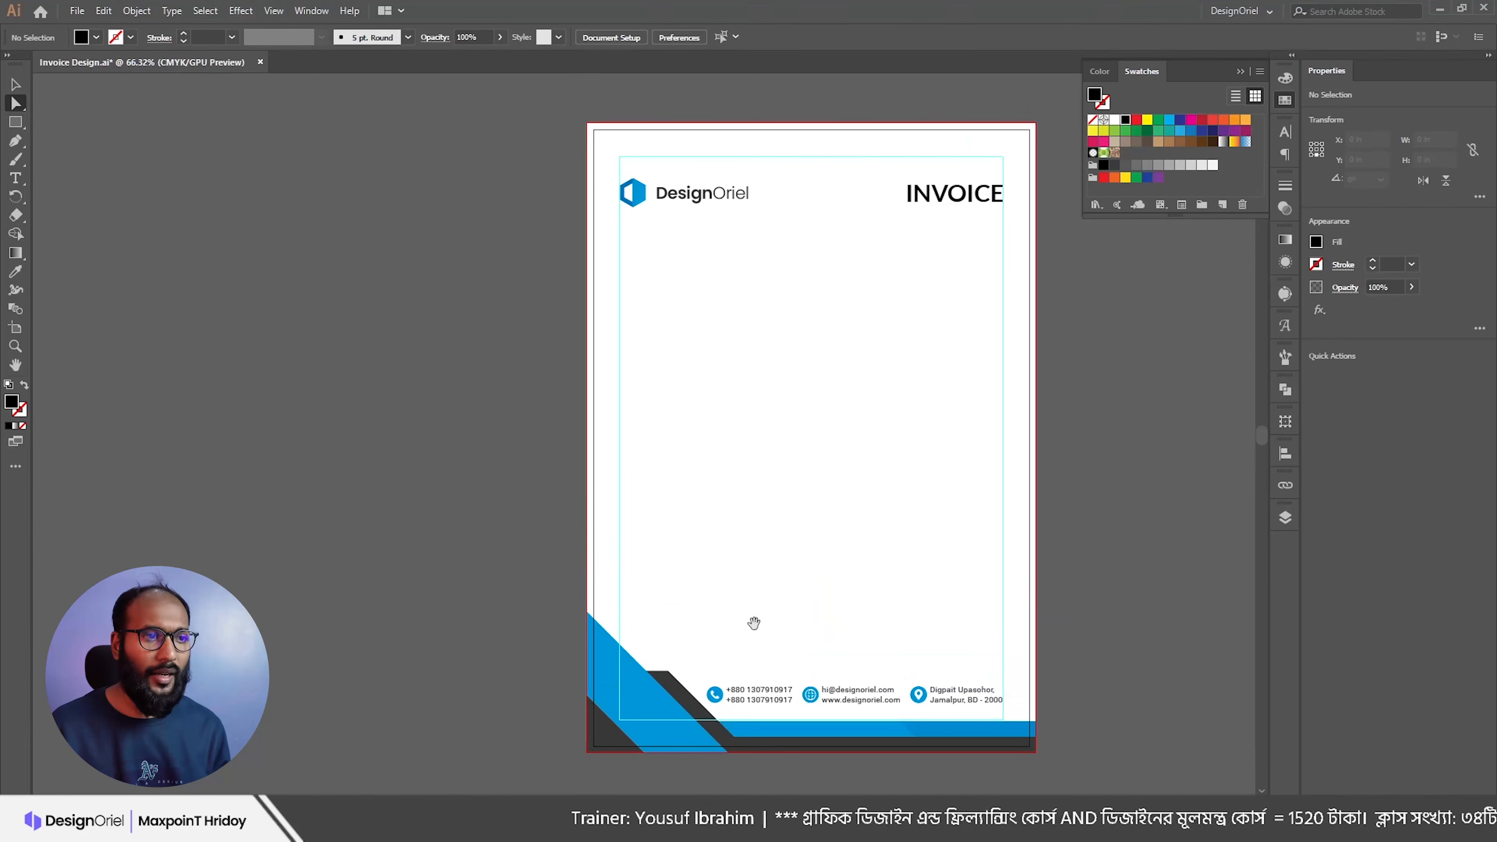
Step: Paste the Invoice To lines from Notepad as new text below the logo
drag(765, 362, 737, 323)
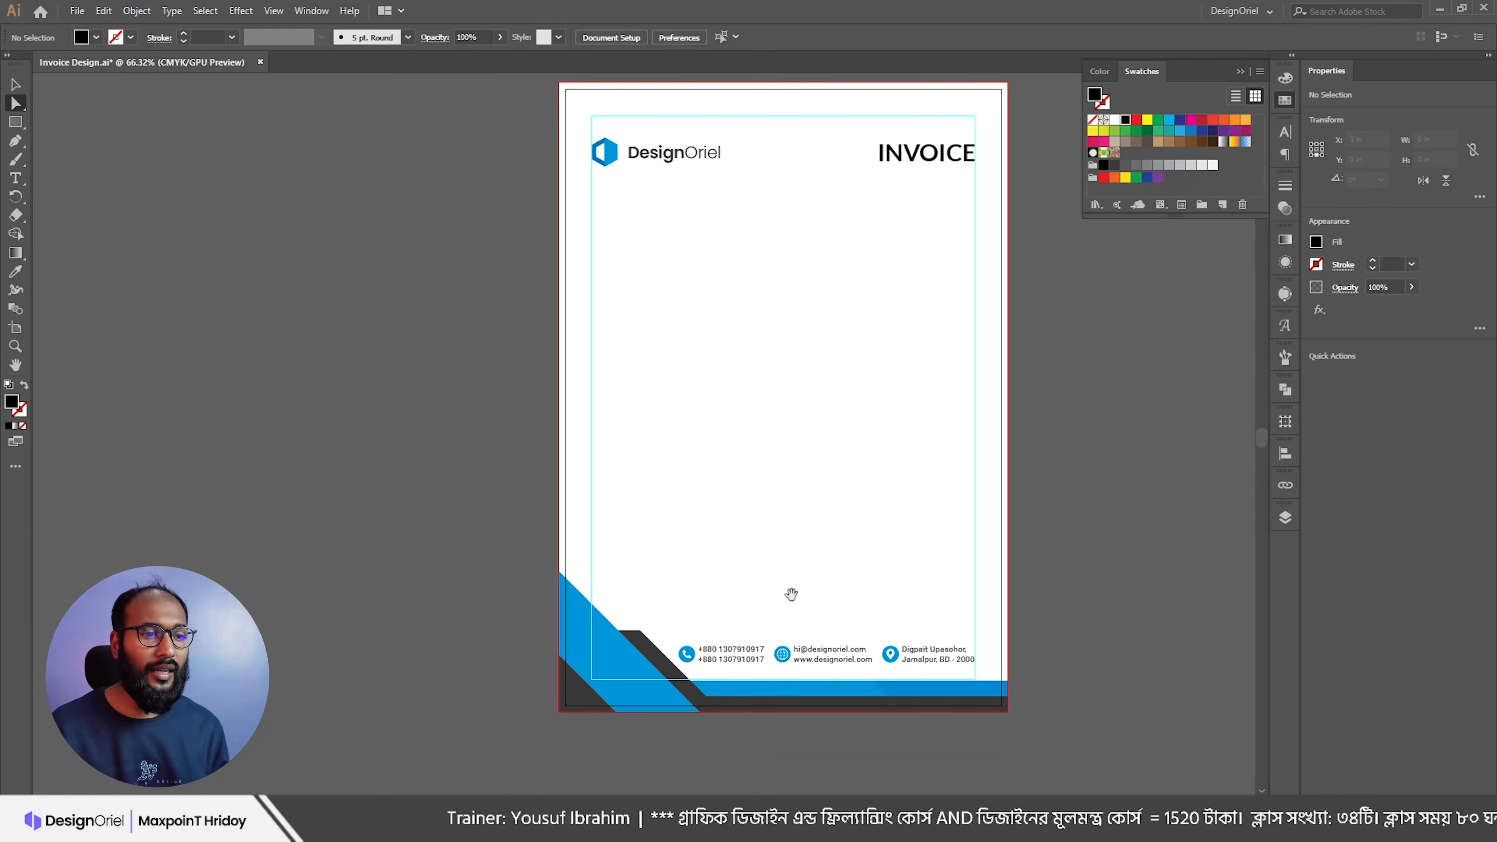
key(alt+Tab)
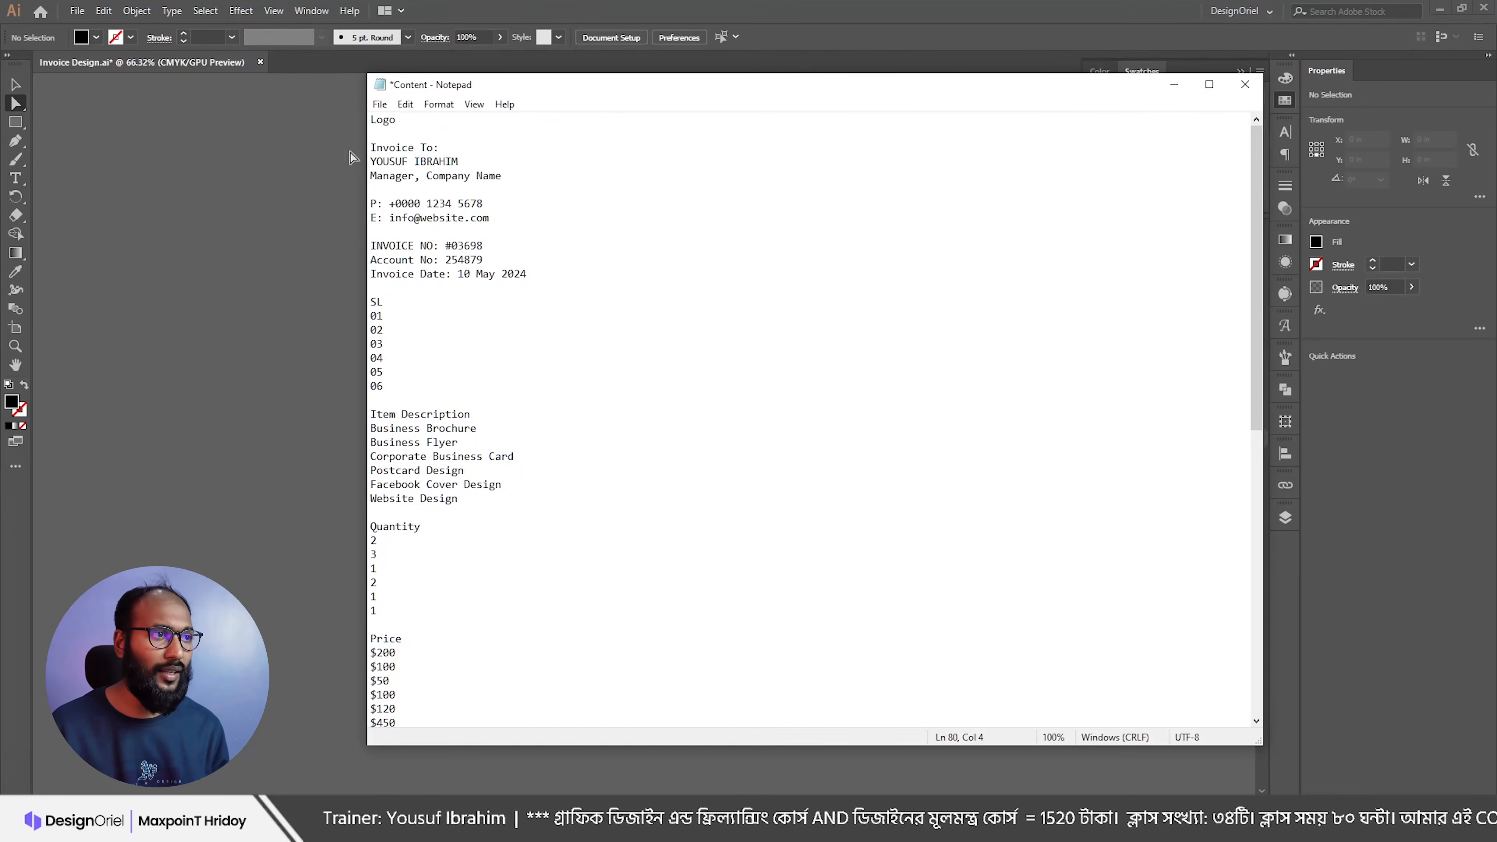
drag(513, 173, 319, 149)
key(ctrl+c)
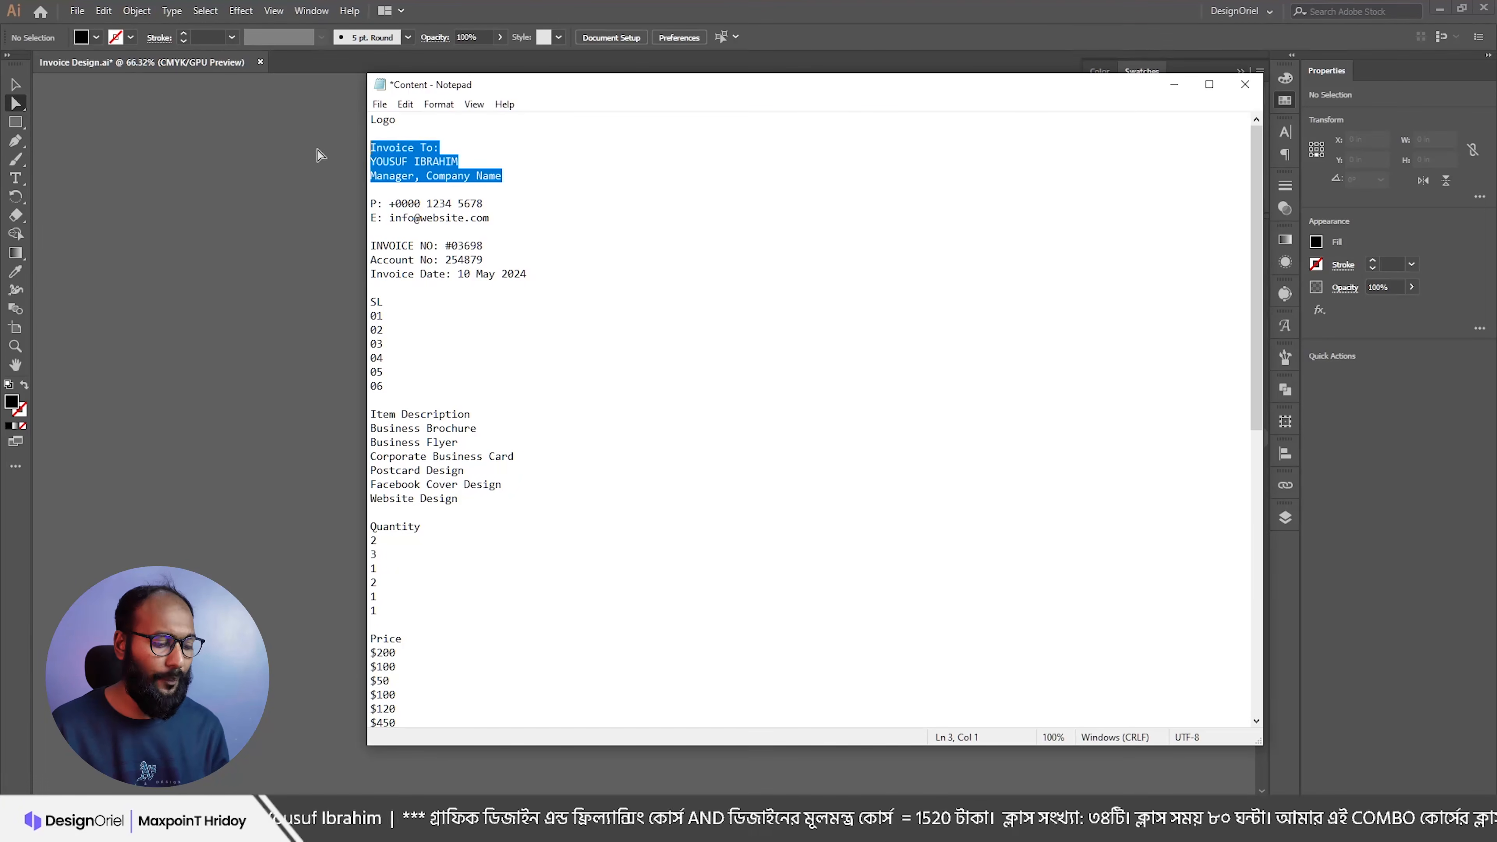
click(1166, 90)
key(t)
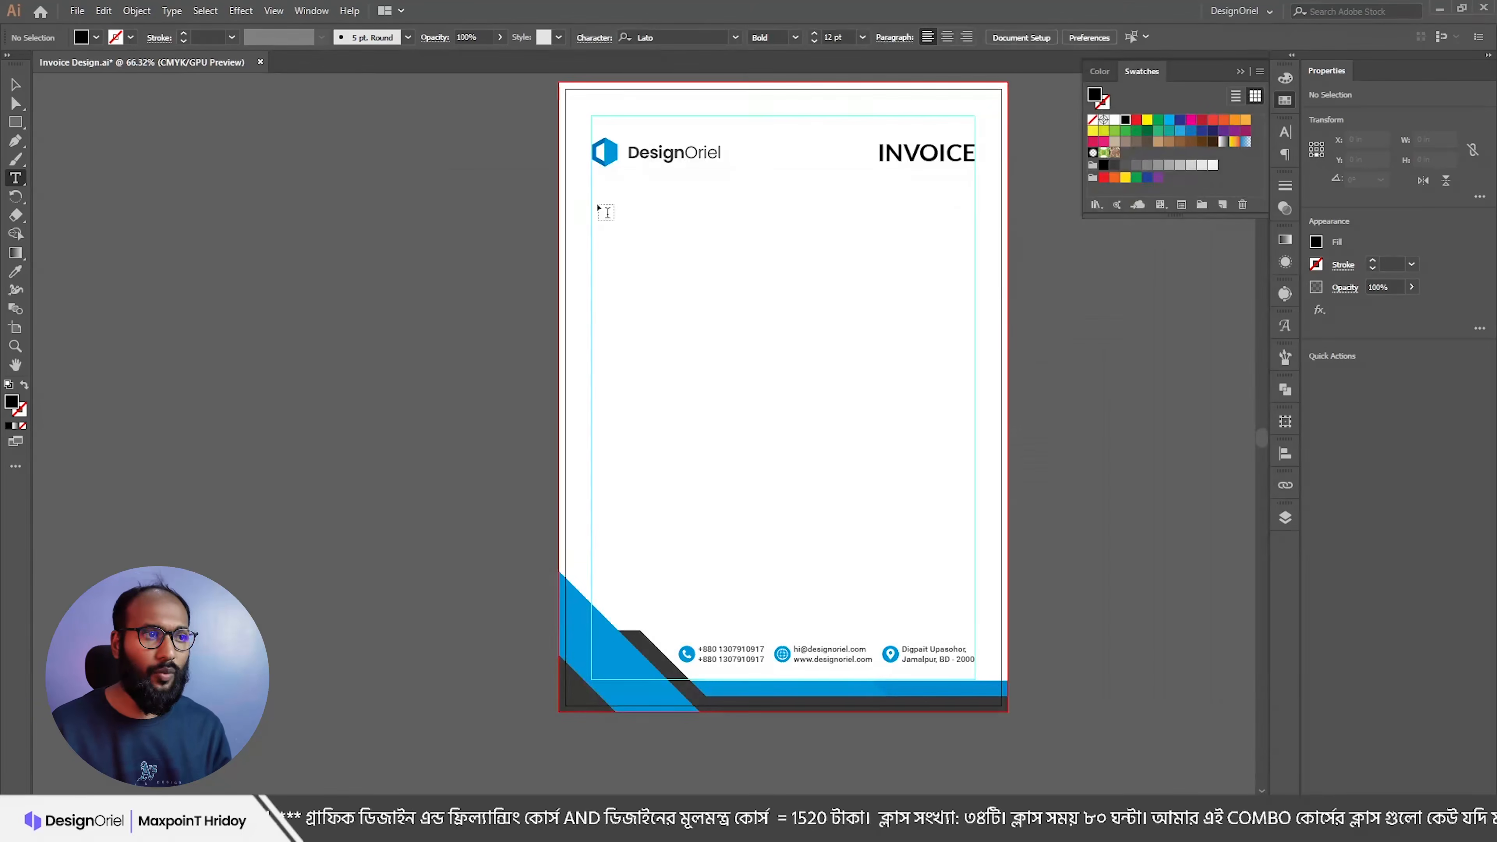
click(598, 204)
key(ctrl+v)
key(Escape)
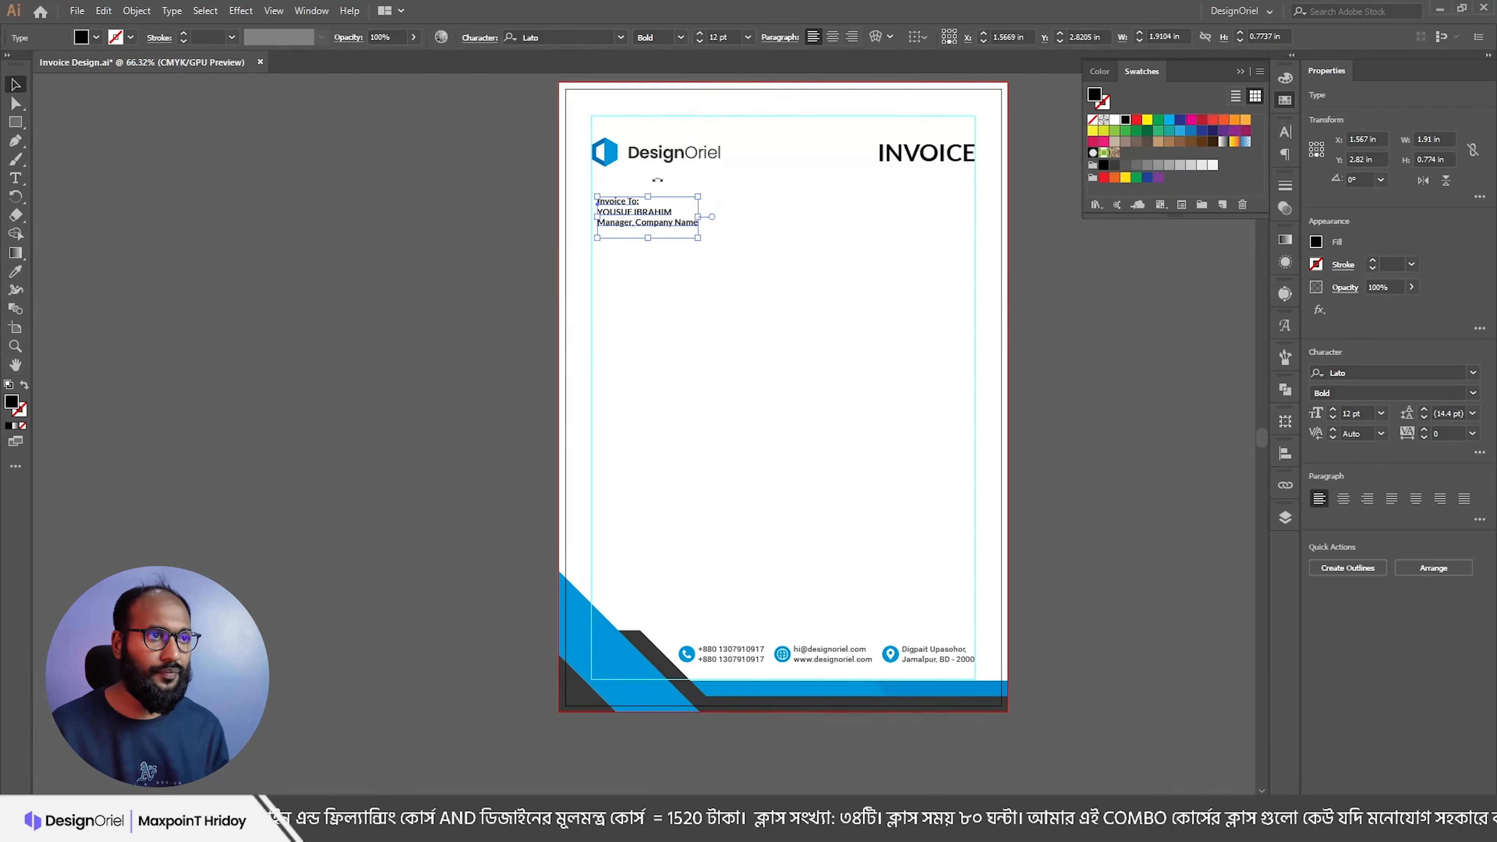
Step: Set the client text to Lato Regular
scroll(652, 203, up, 2)
click(681, 37)
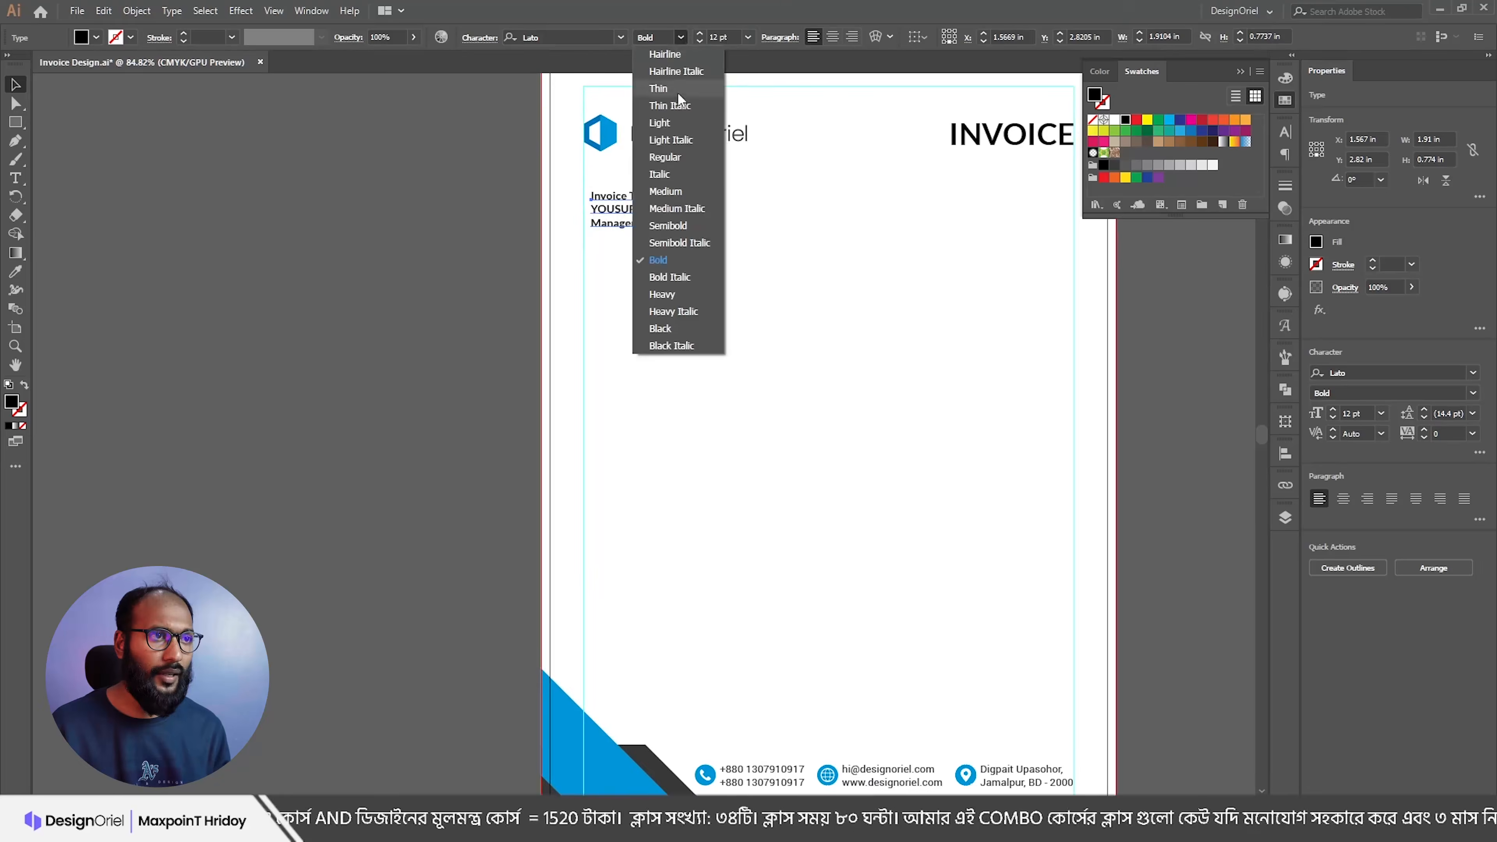
click(665, 157)
Step: Colour the client's name with the corner triangle's blue and shift the block slightly left
key(t)
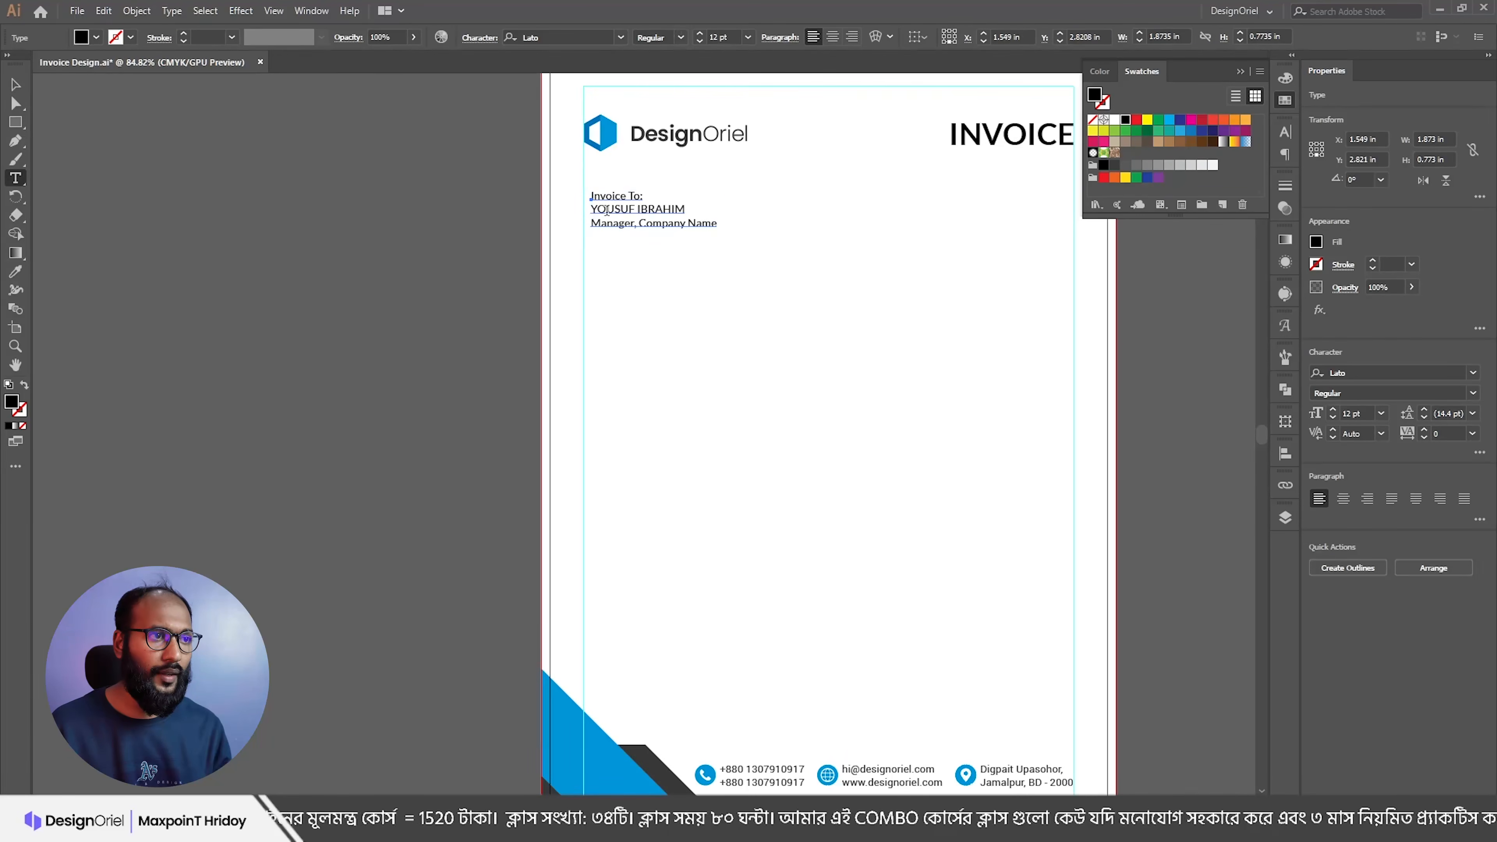
triple_click(607, 209)
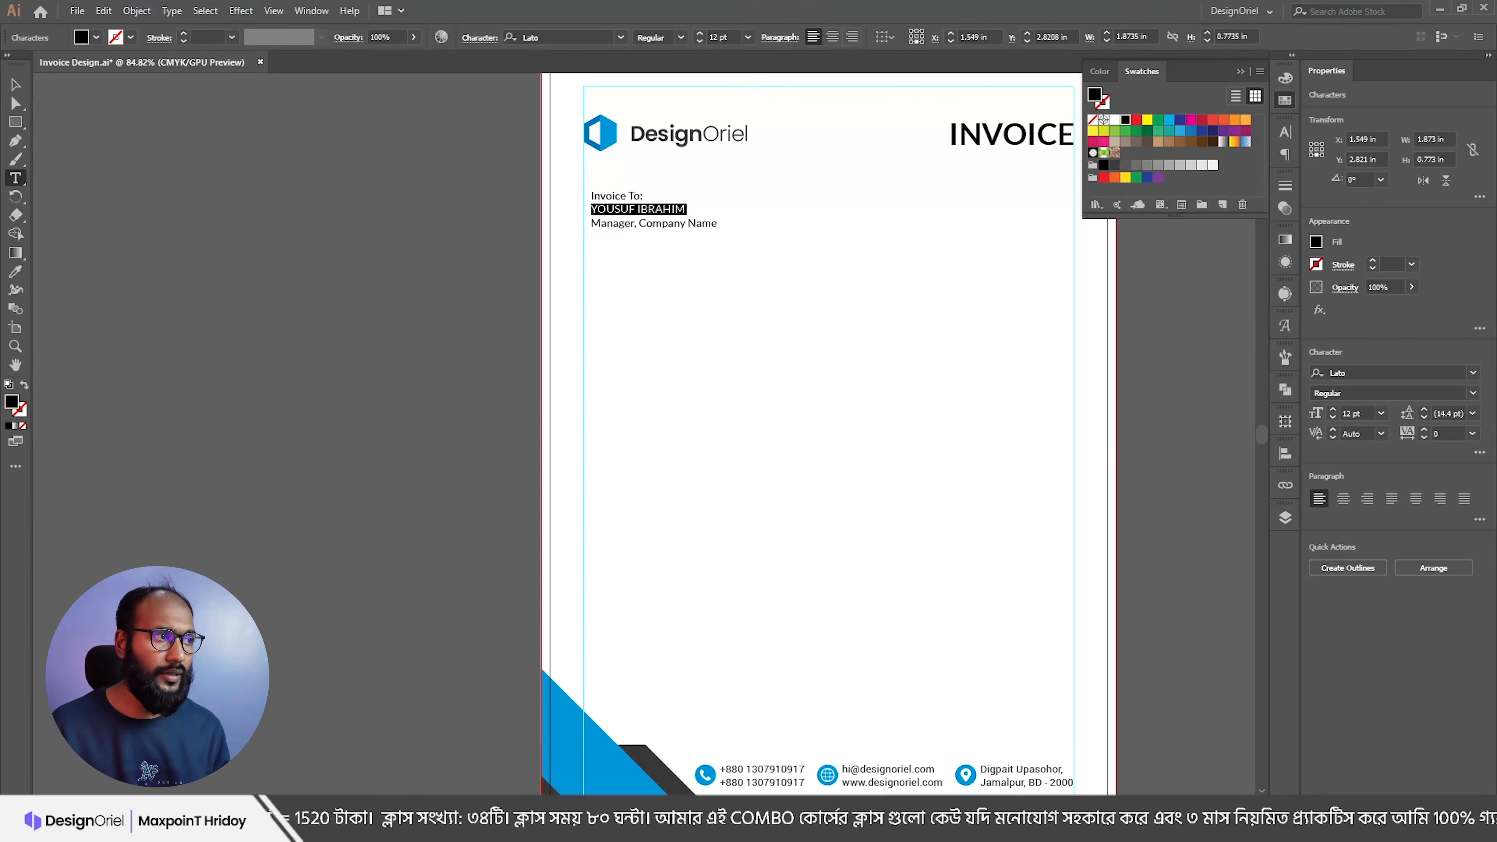
click(18, 274)
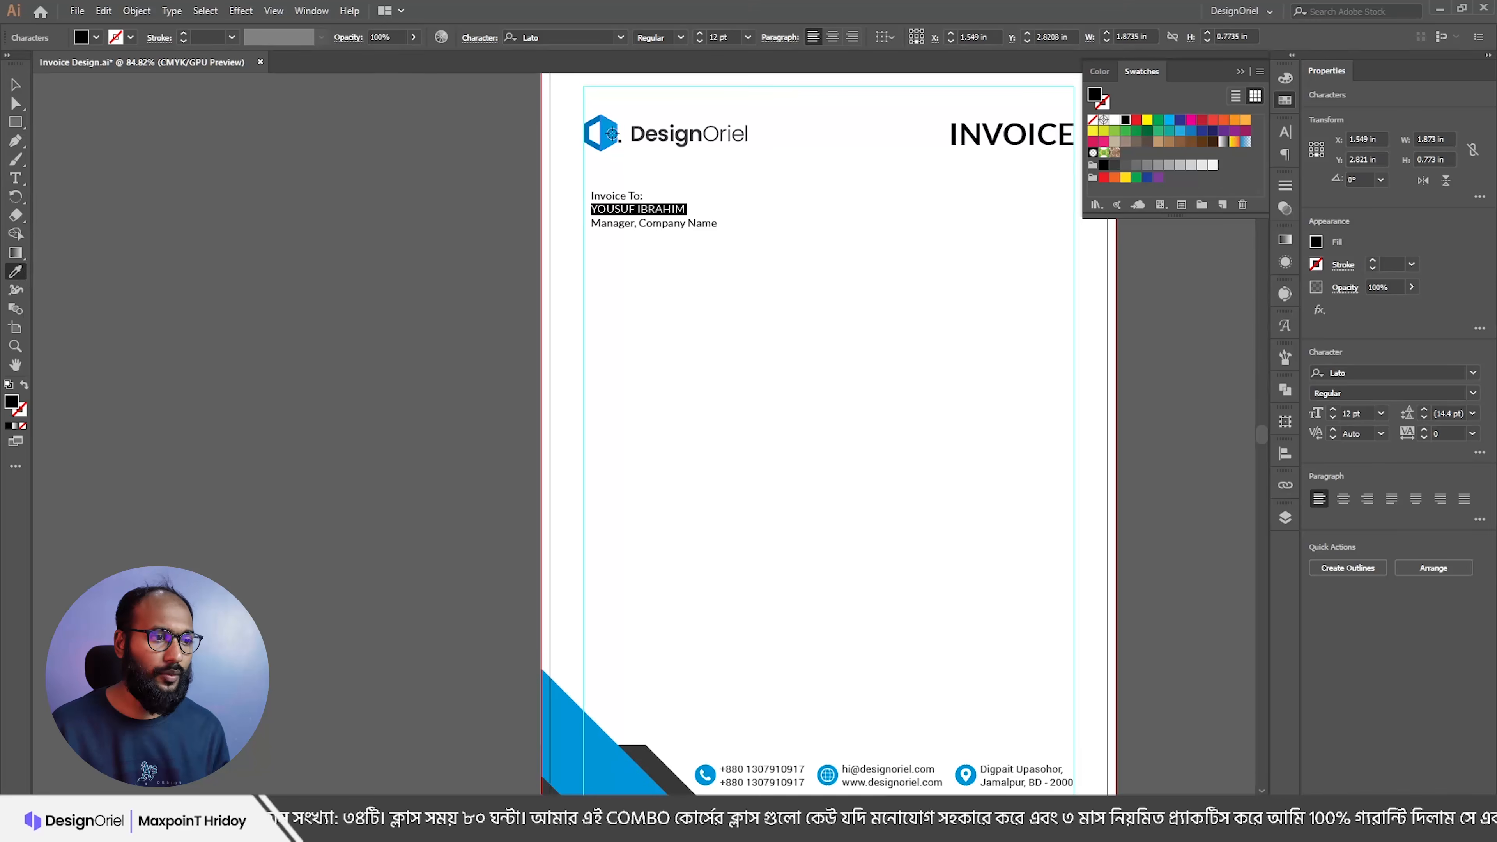
click(561, 719)
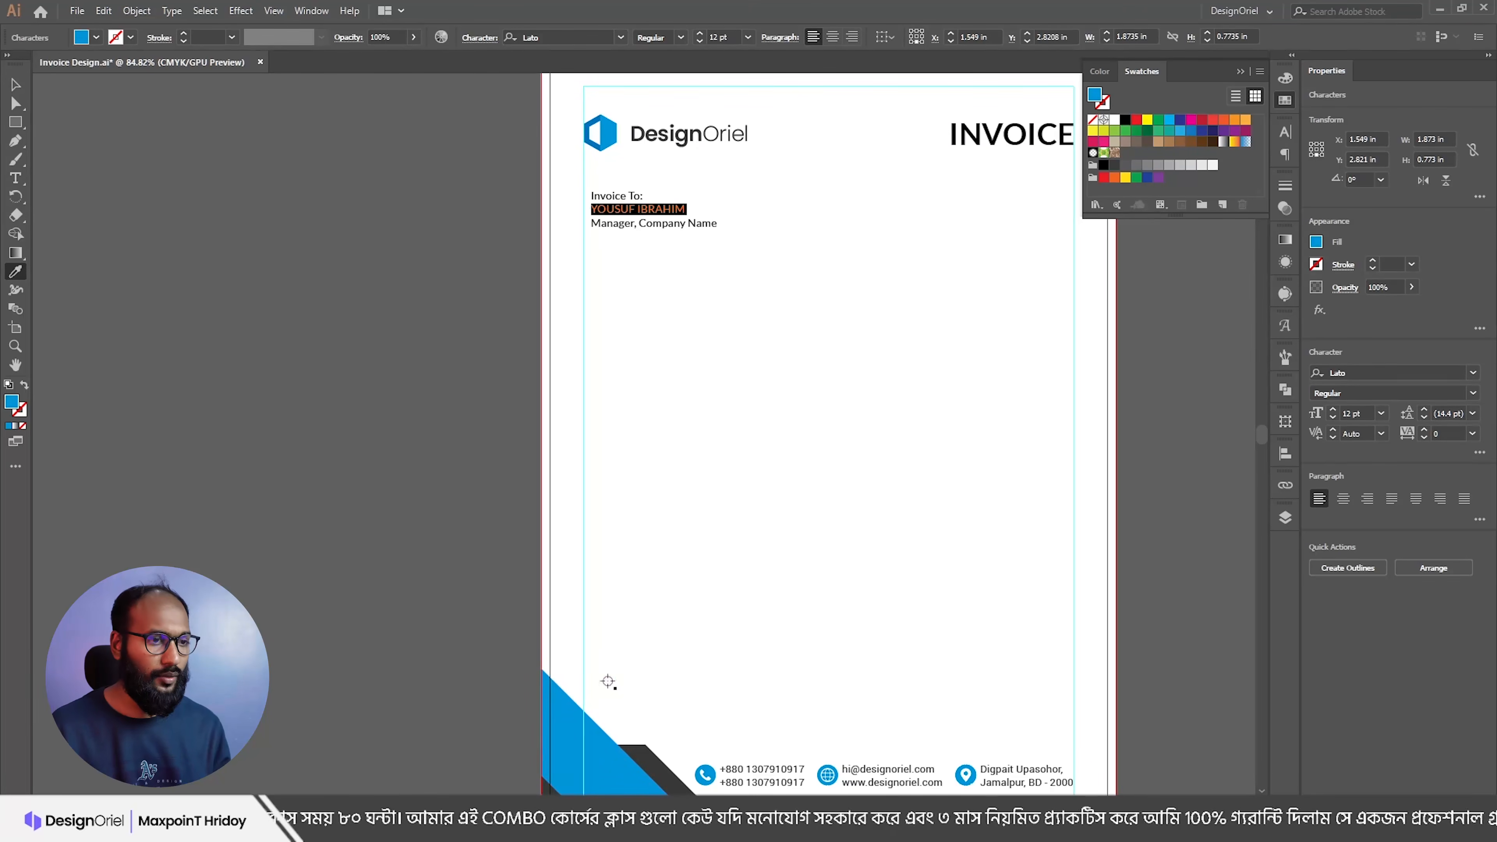
key(v)
click(749, 330)
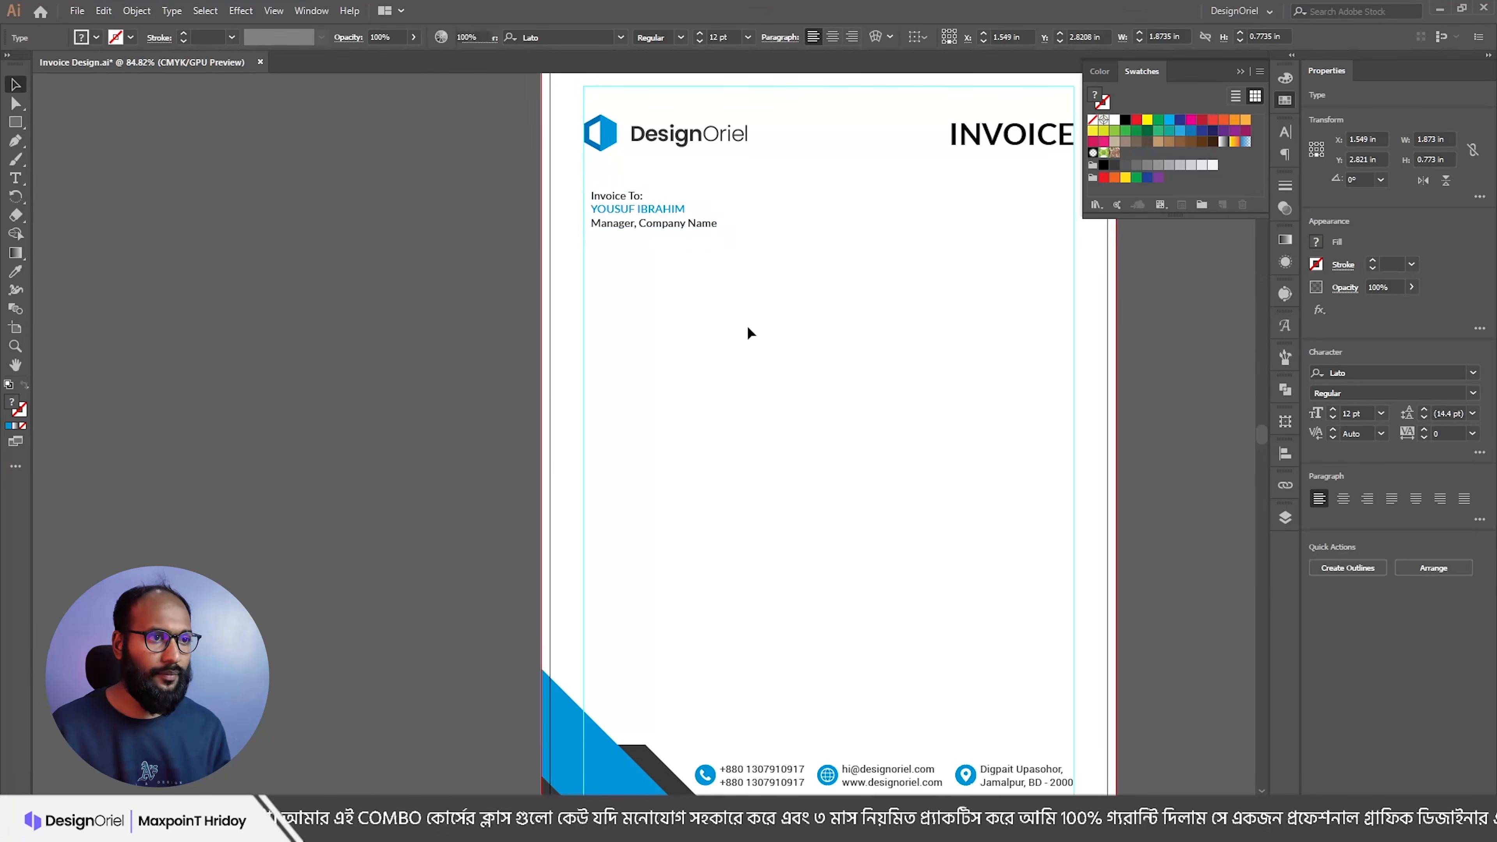
scroll(652, 231, up, 2)
drag(617, 197, 609, 196)
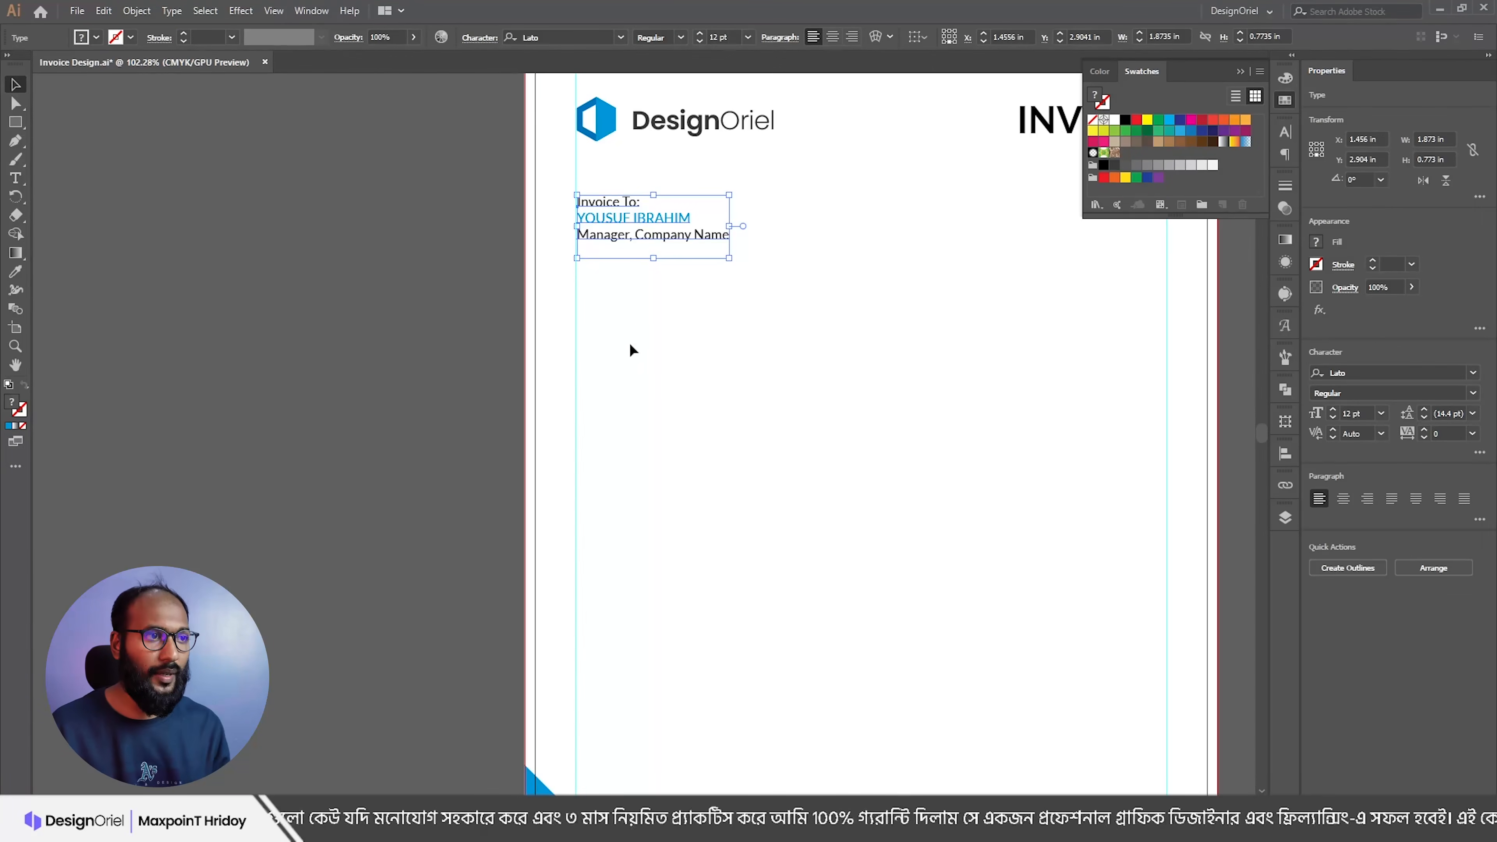
Step: Add the phone and e-mail lines in matching Lato style beneath the client block
key(alt+Tab)
drag(489, 218, 294, 207)
key(ctrl+c)
key(alt+Tab)
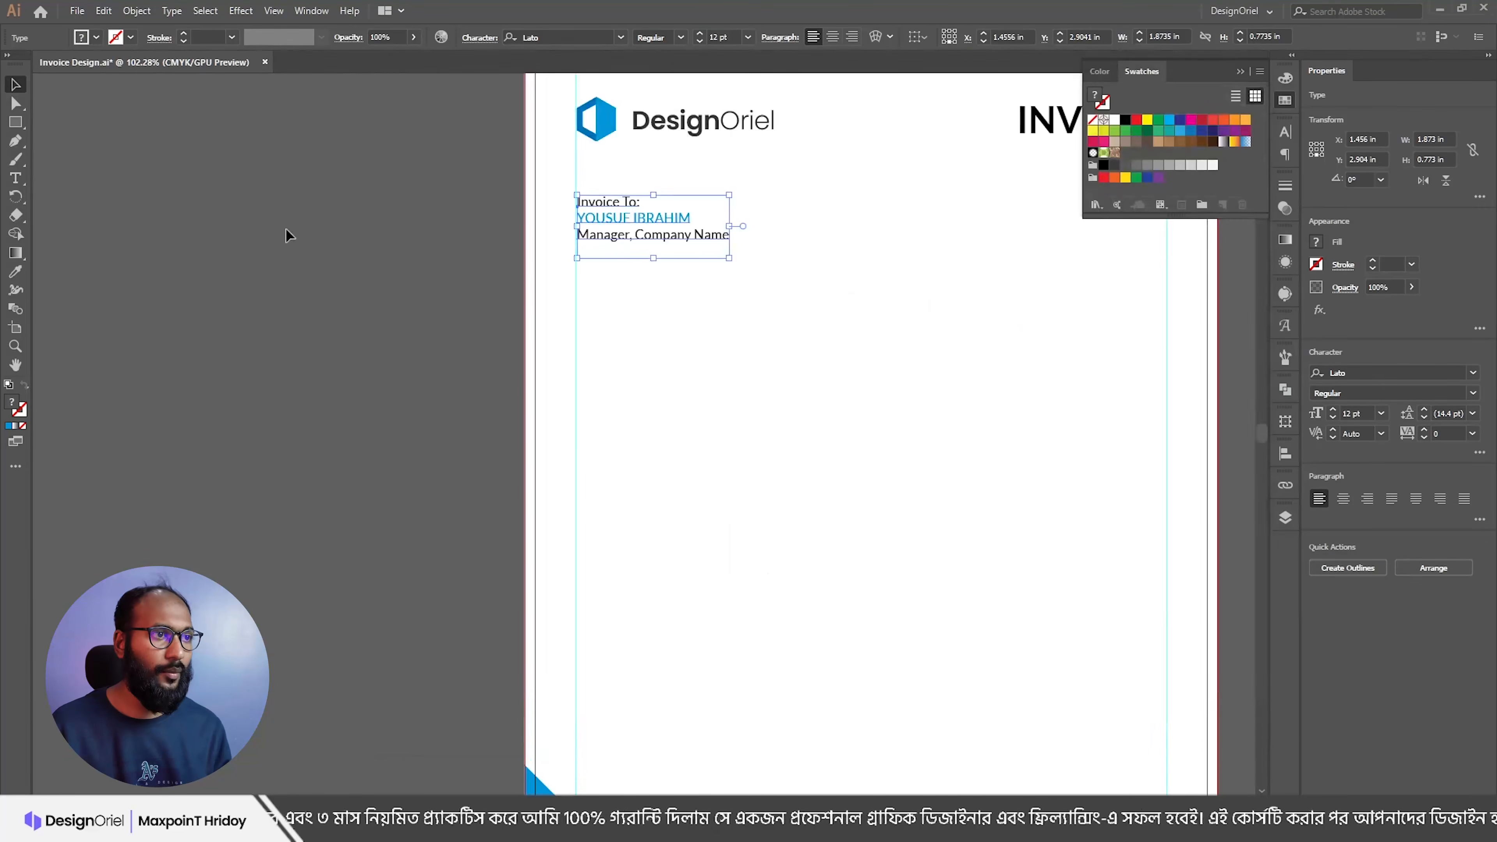
click(599, 303)
key(ctrl+v)
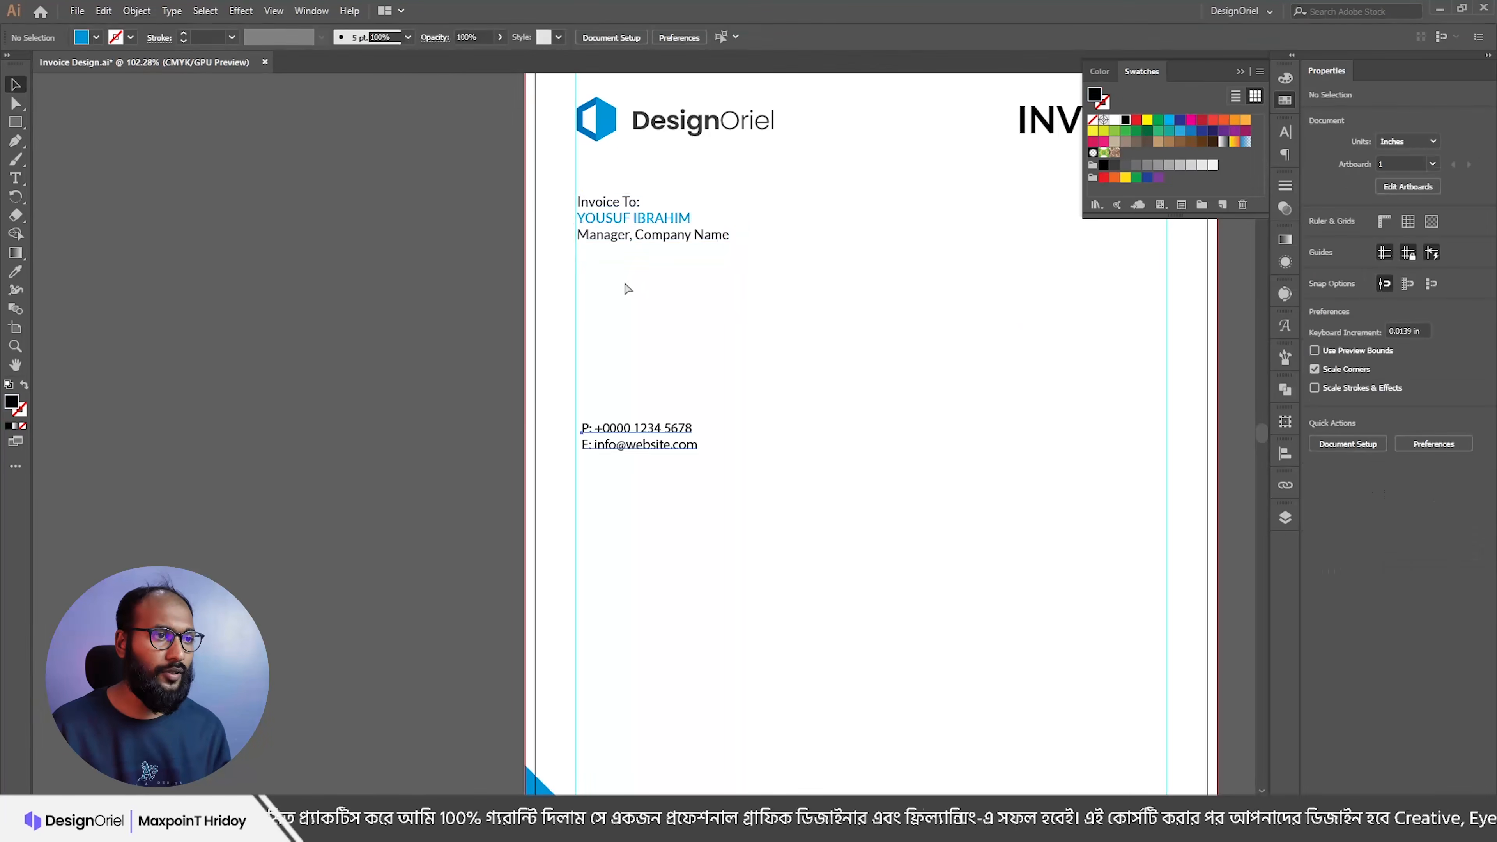
key(i)
click(664, 239)
key(v)
drag(621, 432, 615, 272)
key(Up)
key(Up)
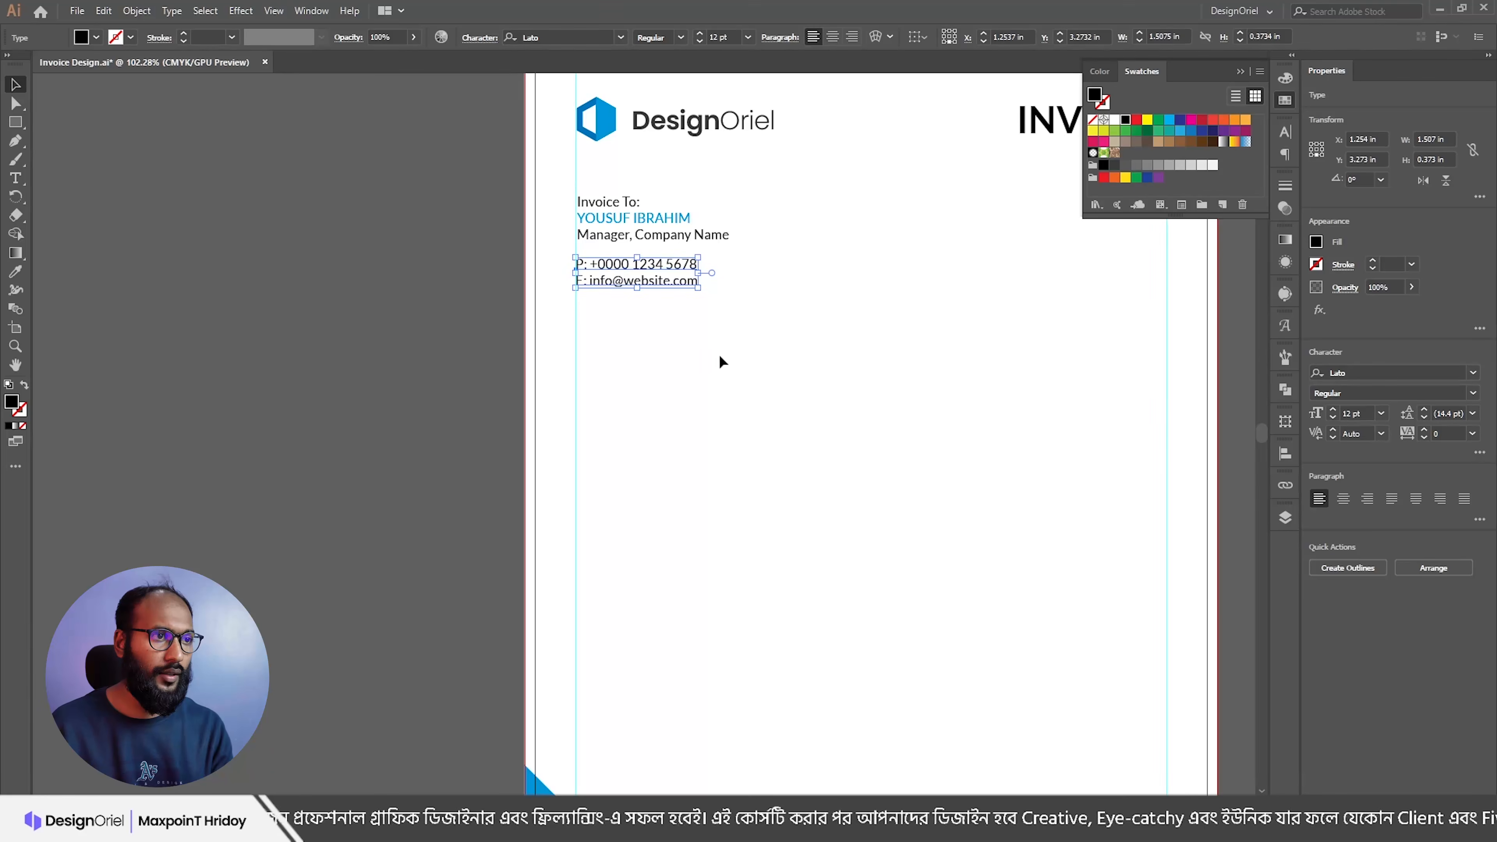
click(726, 361)
Step: Select the invoice number, account and date lines in the notes
key(alt+Tab)
key(alt+Tab)
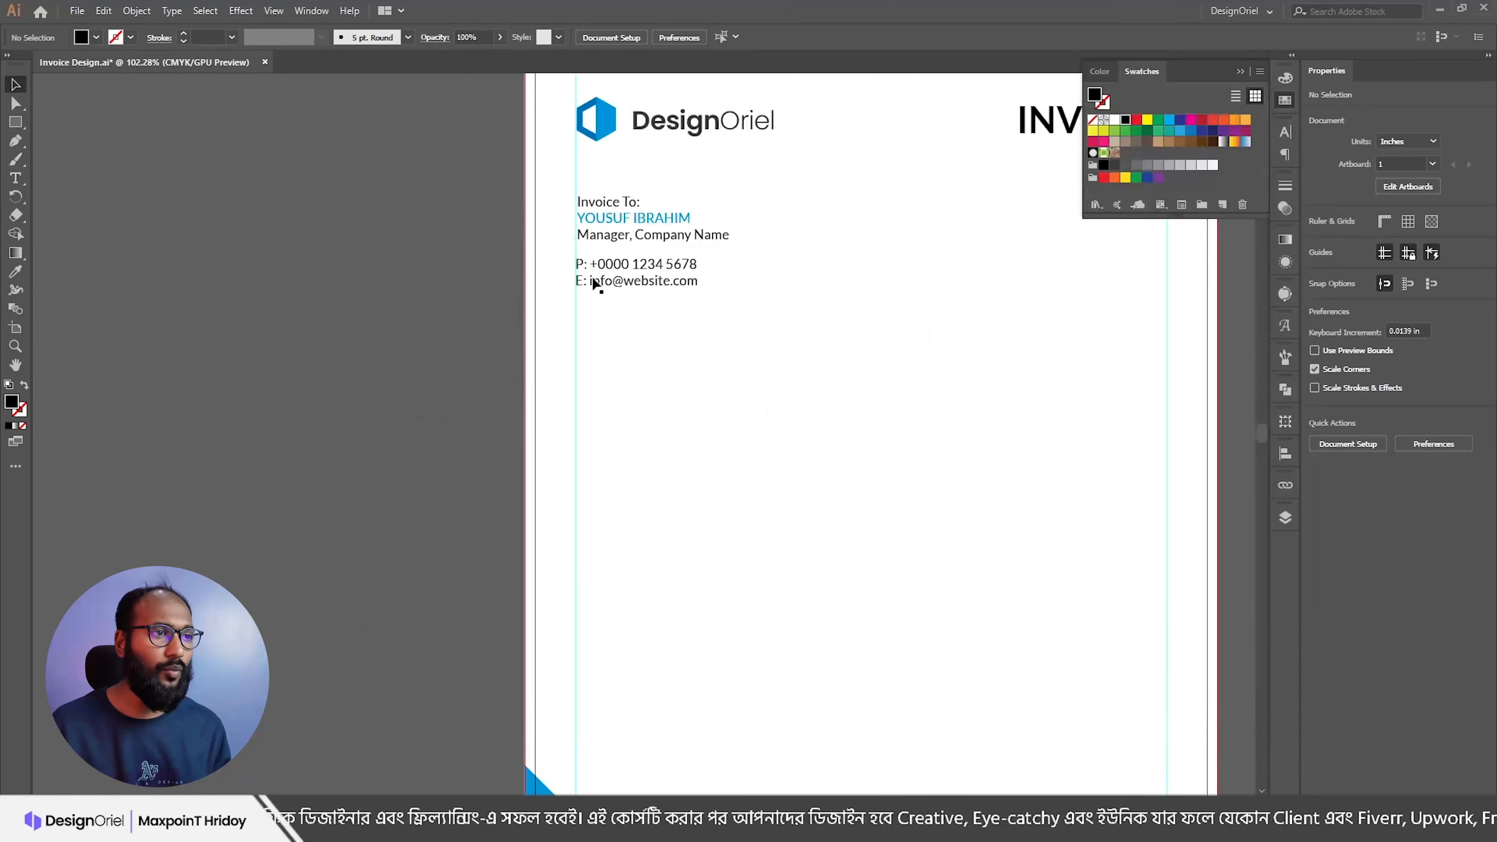
drag(596, 247, 725, 334)
key(alt+Tab)
drag(553, 273, 355, 251)
key(ctrl+c)
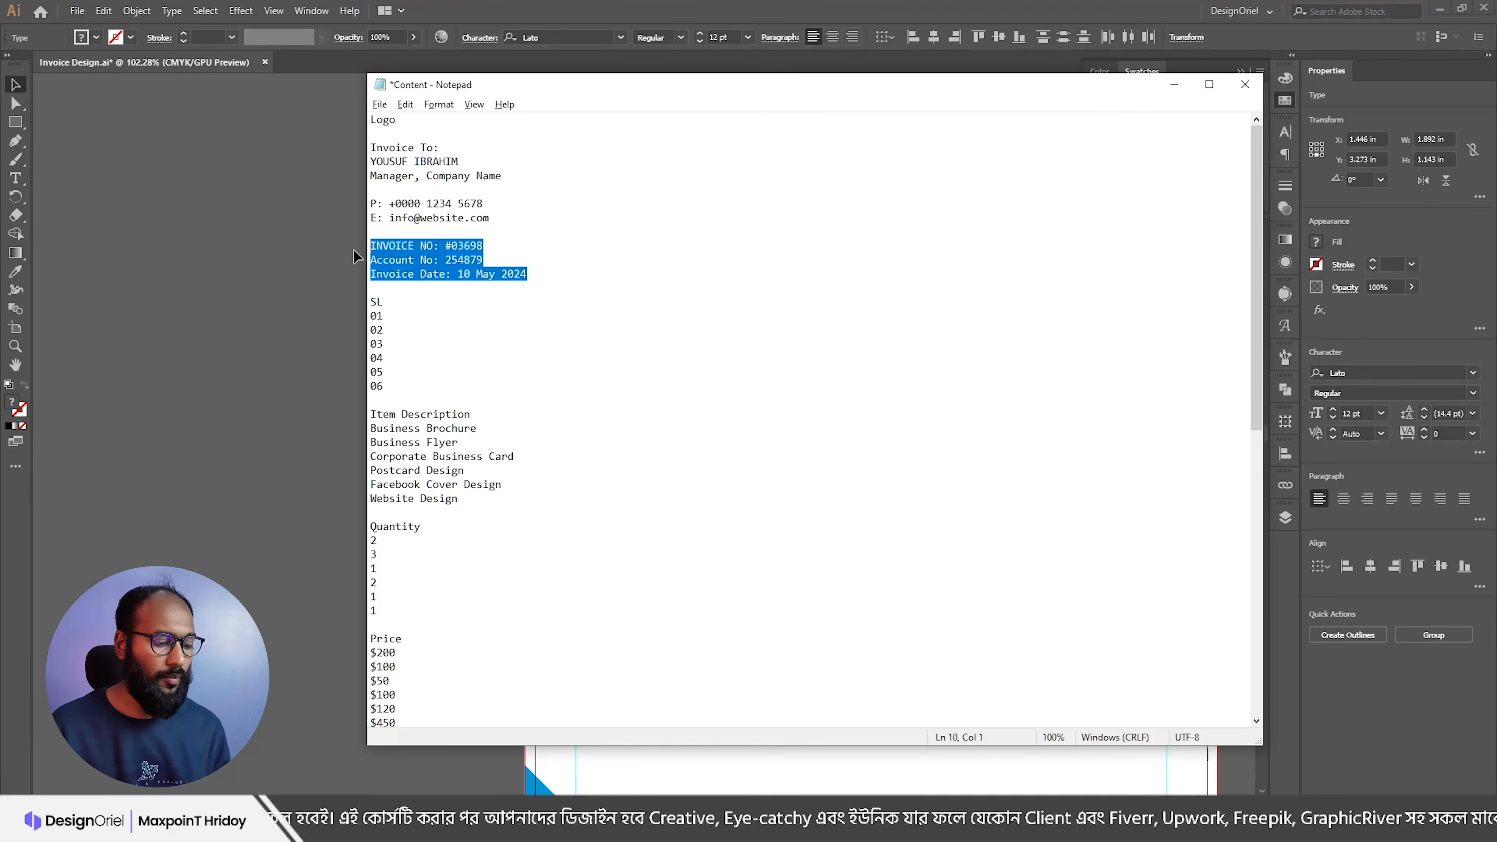
Step: Paste the invoice number, account and date lines beside the contact details
key(alt+Tab)
click(816, 333)
drag(853, 264, 577, 294)
key(ctrl+v)
drag(607, 420, 693, 278)
Step: Bottom-align the invoice details with the client's contact block
shift+click(388, 315)
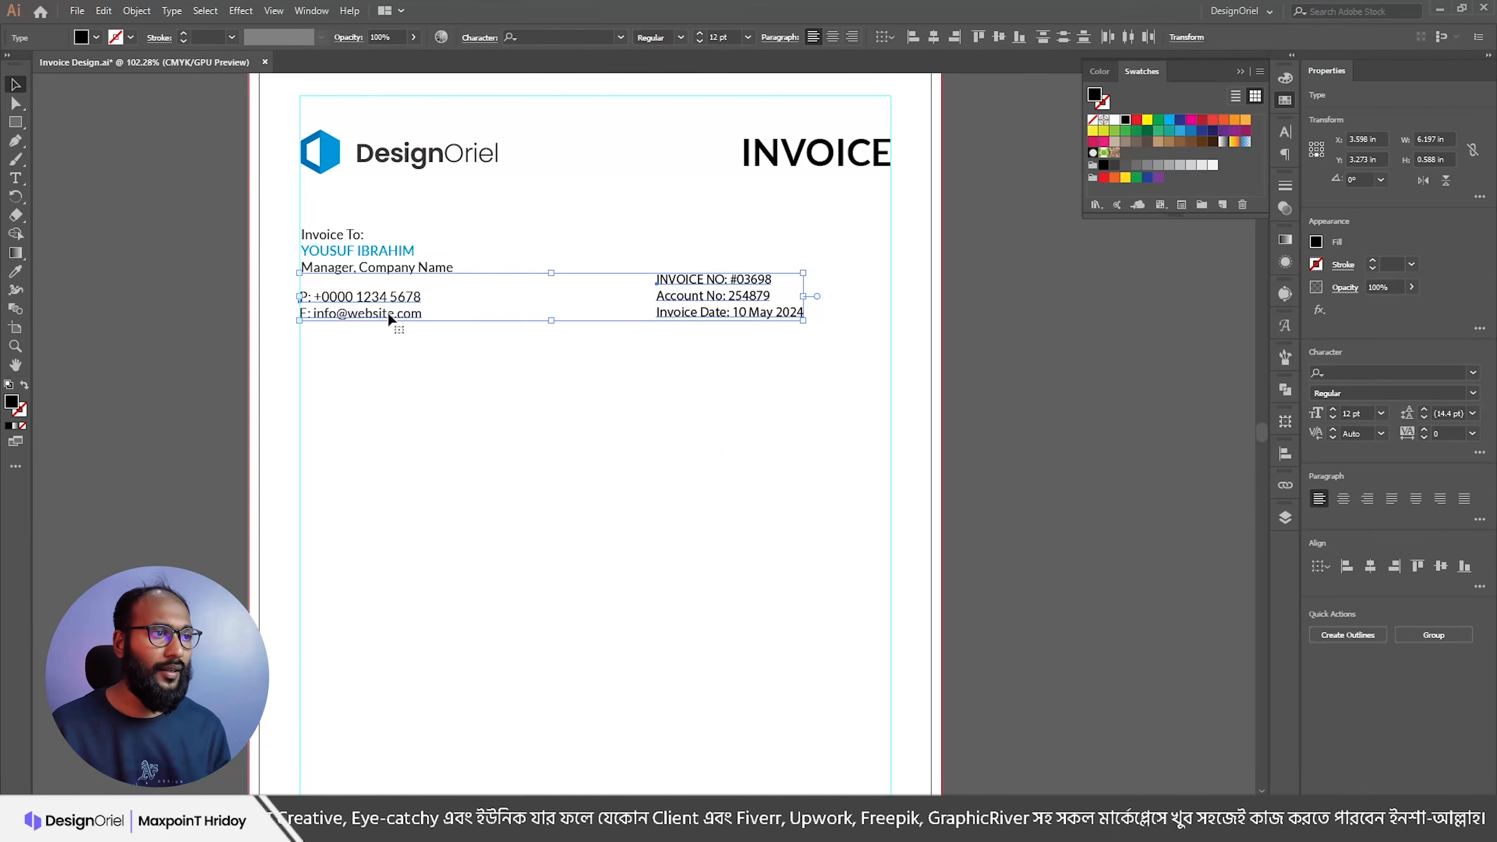
click(670, 407)
drag(701, 279, 700, 261)
shift+click(403, 315)
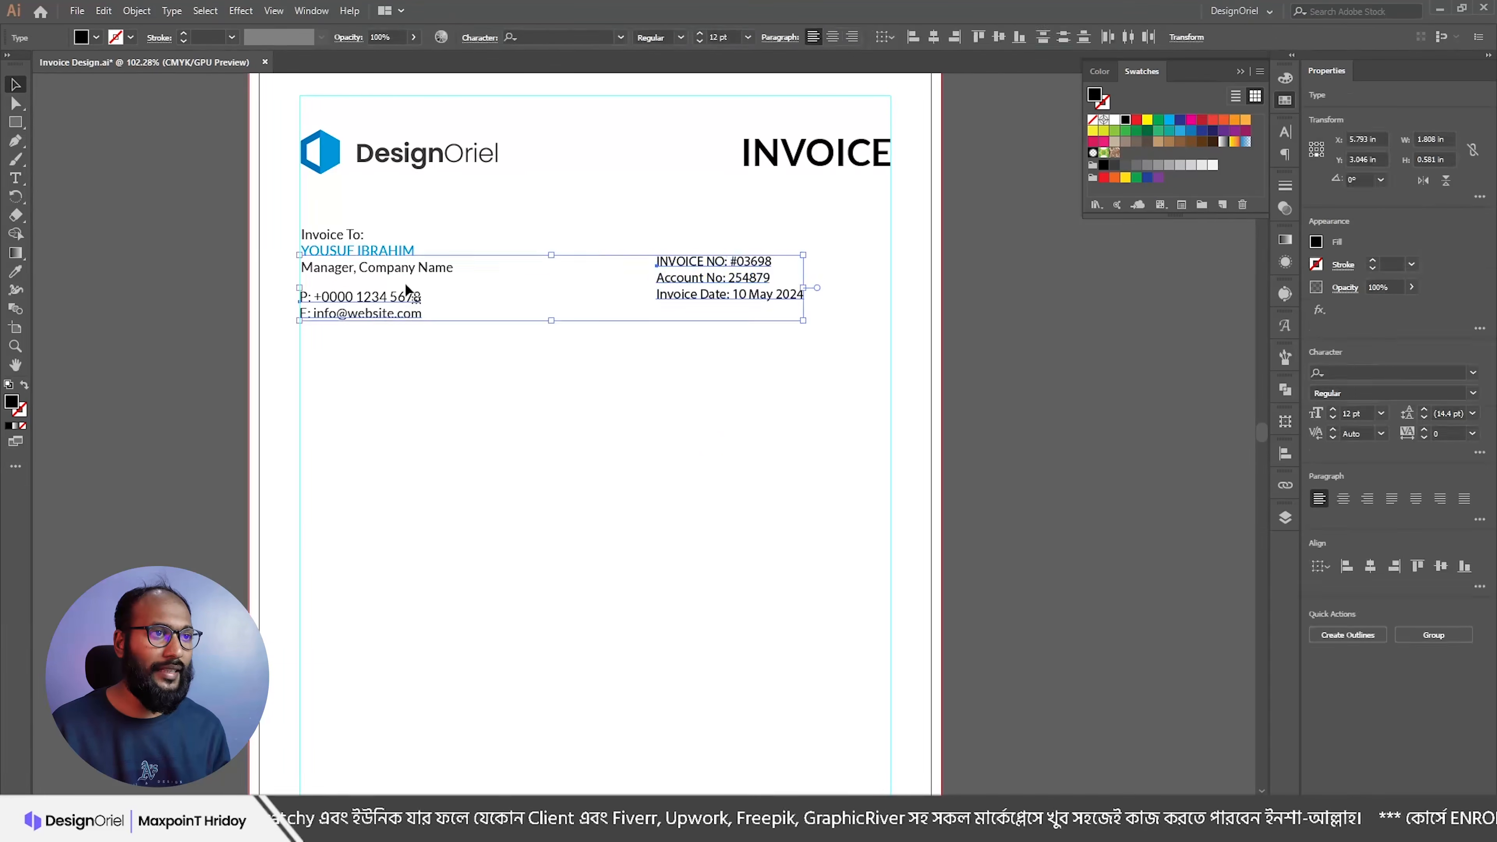
click(1019, 37)
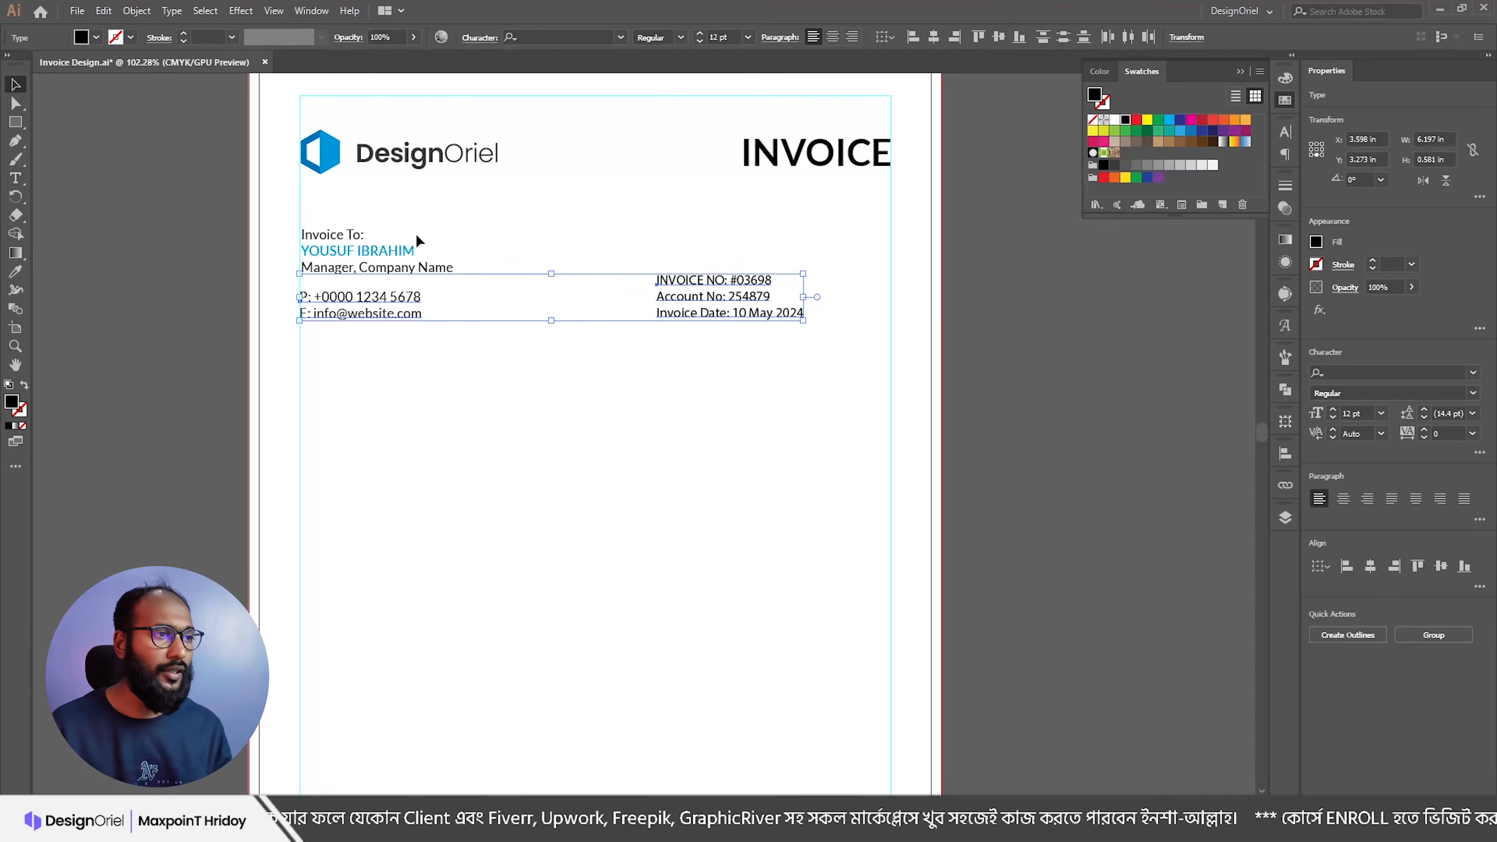
click(407, 216)
drag(276, 203, 464, 360)
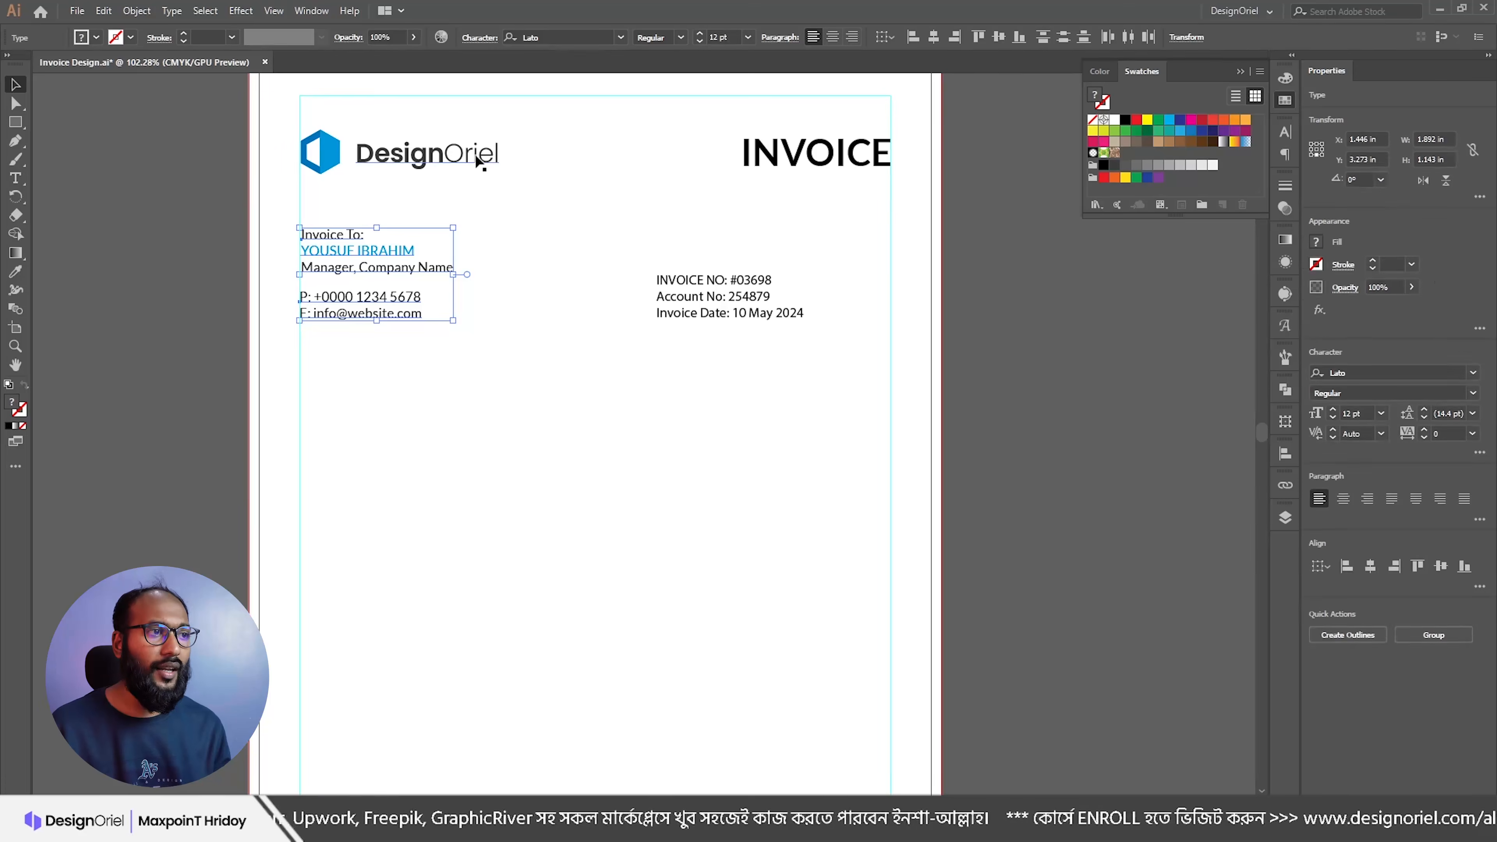
Step: Move the INVOICE heading above the invoice details and shift both right toward the margin
click(380, 155)
click(798, 158)
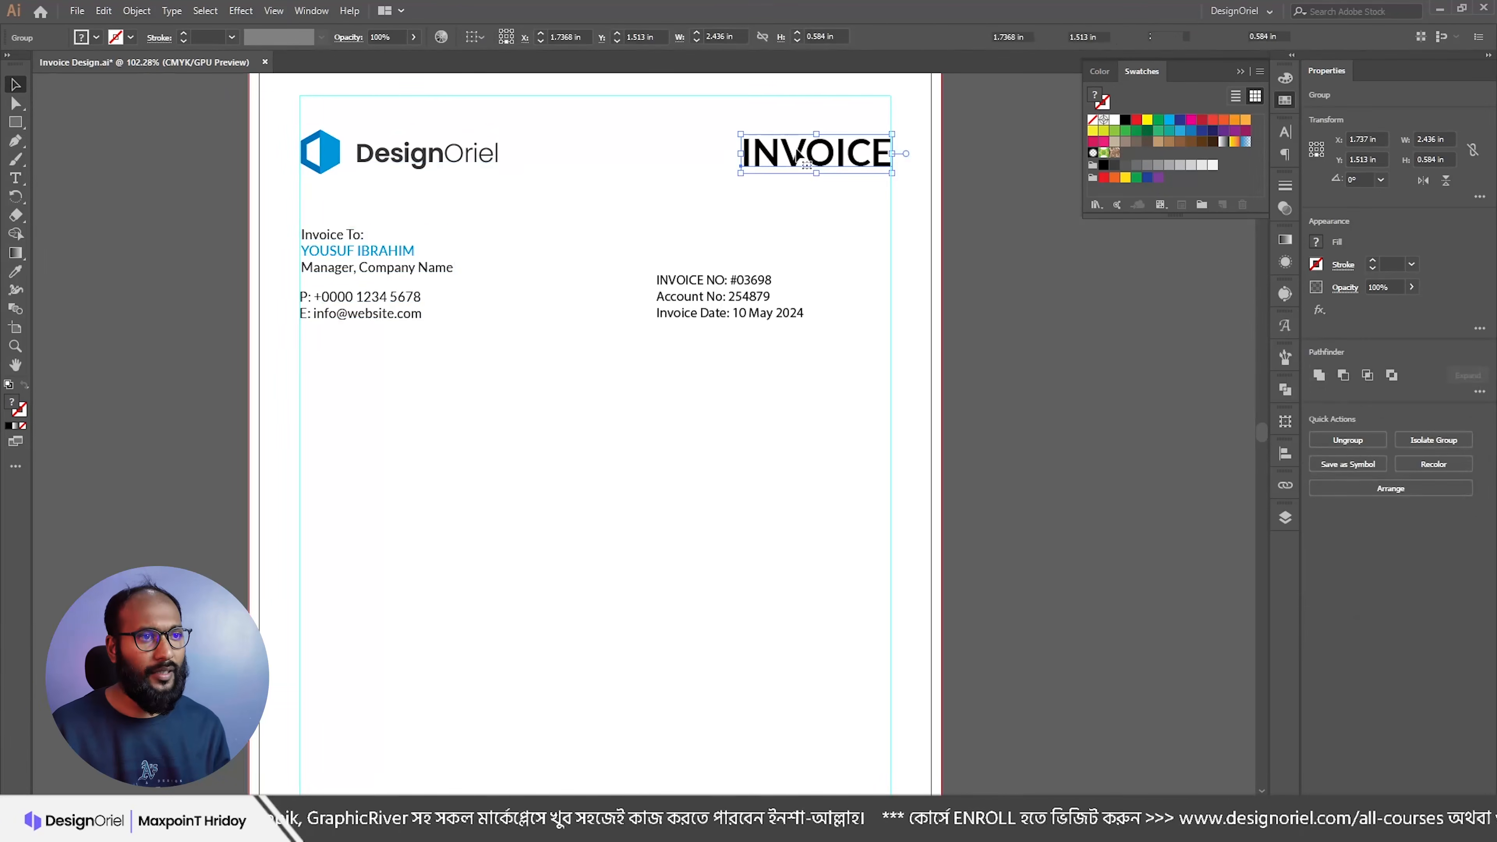
drag(837, 150, 757, 231)
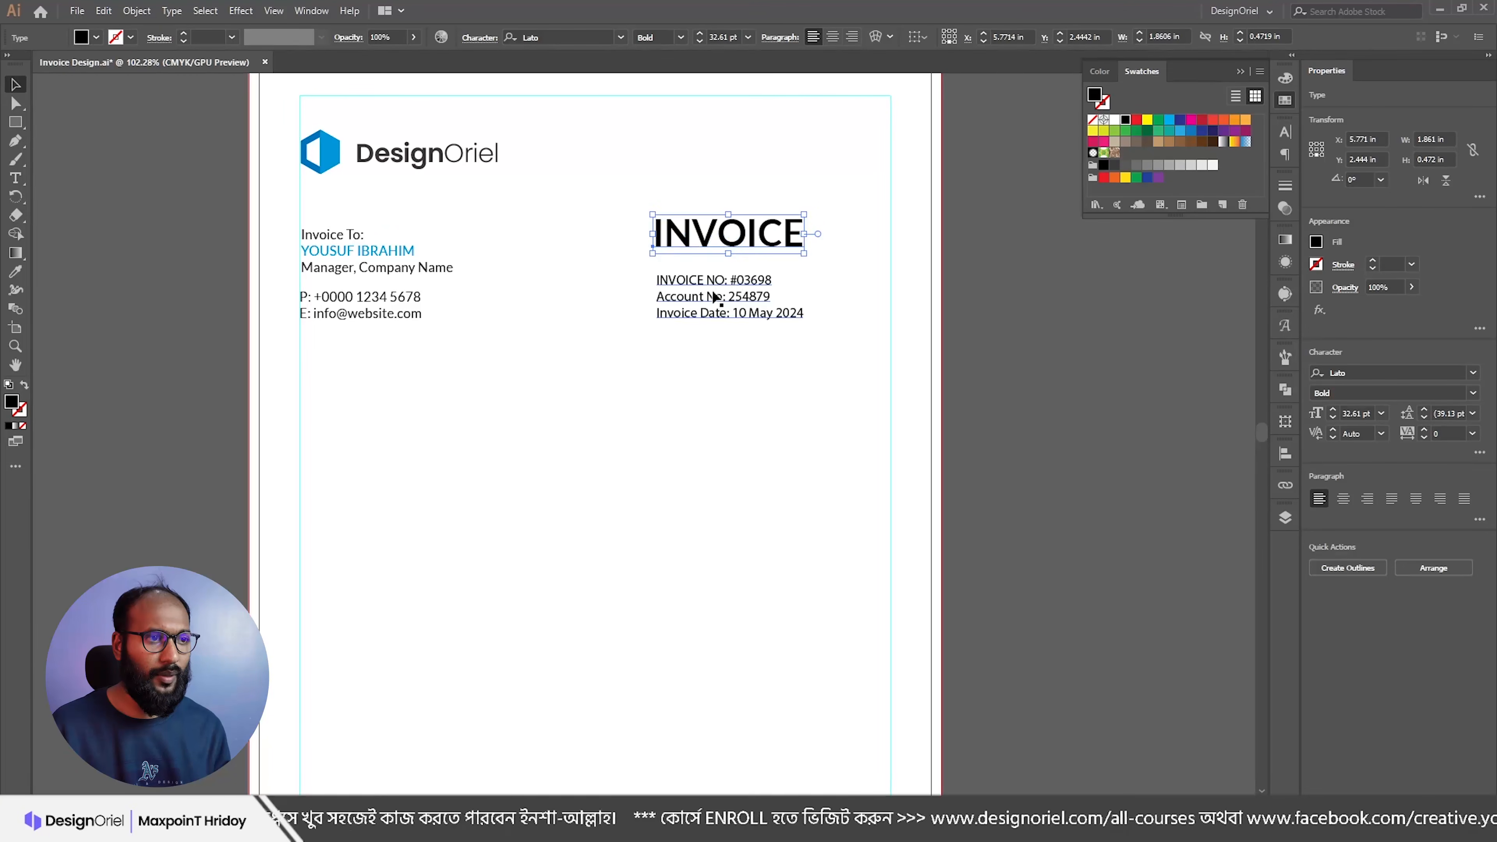
click(729, 280)
drag(644, 170, 718, 368)
click(729, 238)
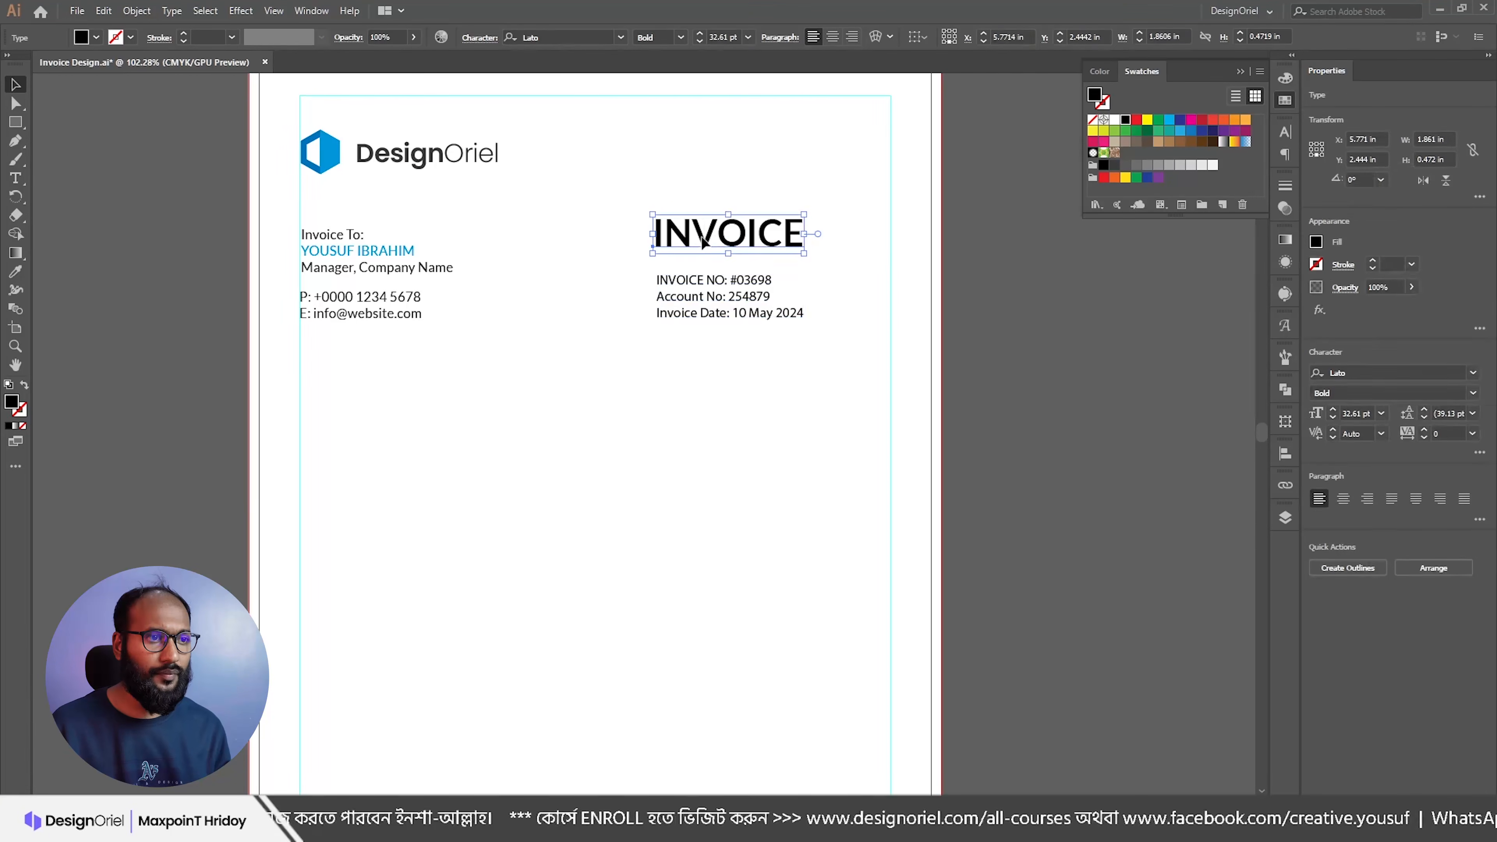
drag(729, 238, 733, 235)
drag(613, 174, 742, 375)
drag(706, 289, 742, 289)
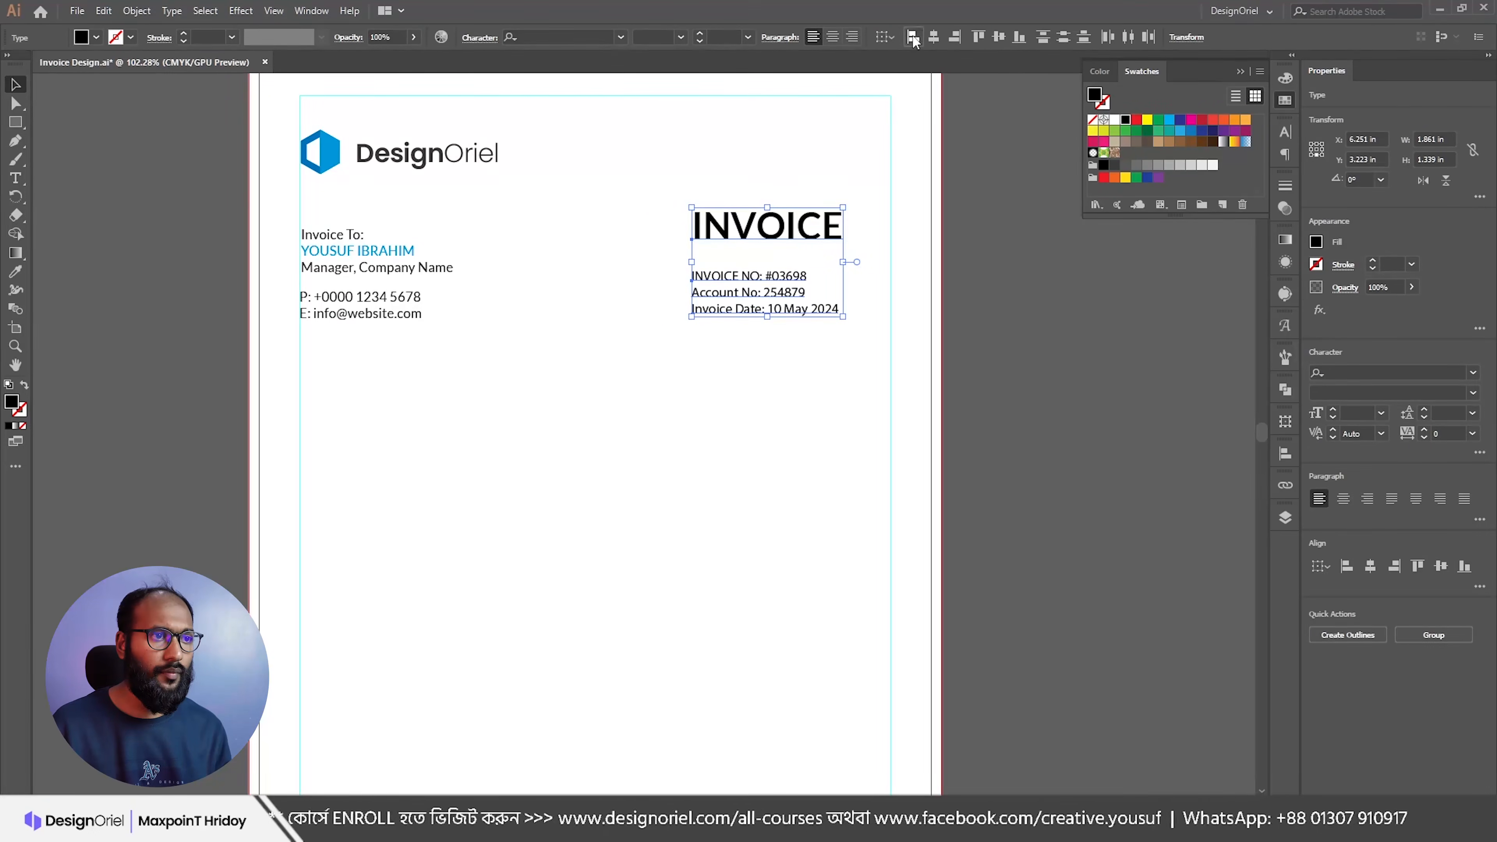
Step: Bottom-align the invoice details with the contact block and give them the contact lines' Lato style
click(656, 253)
click(707, 303)
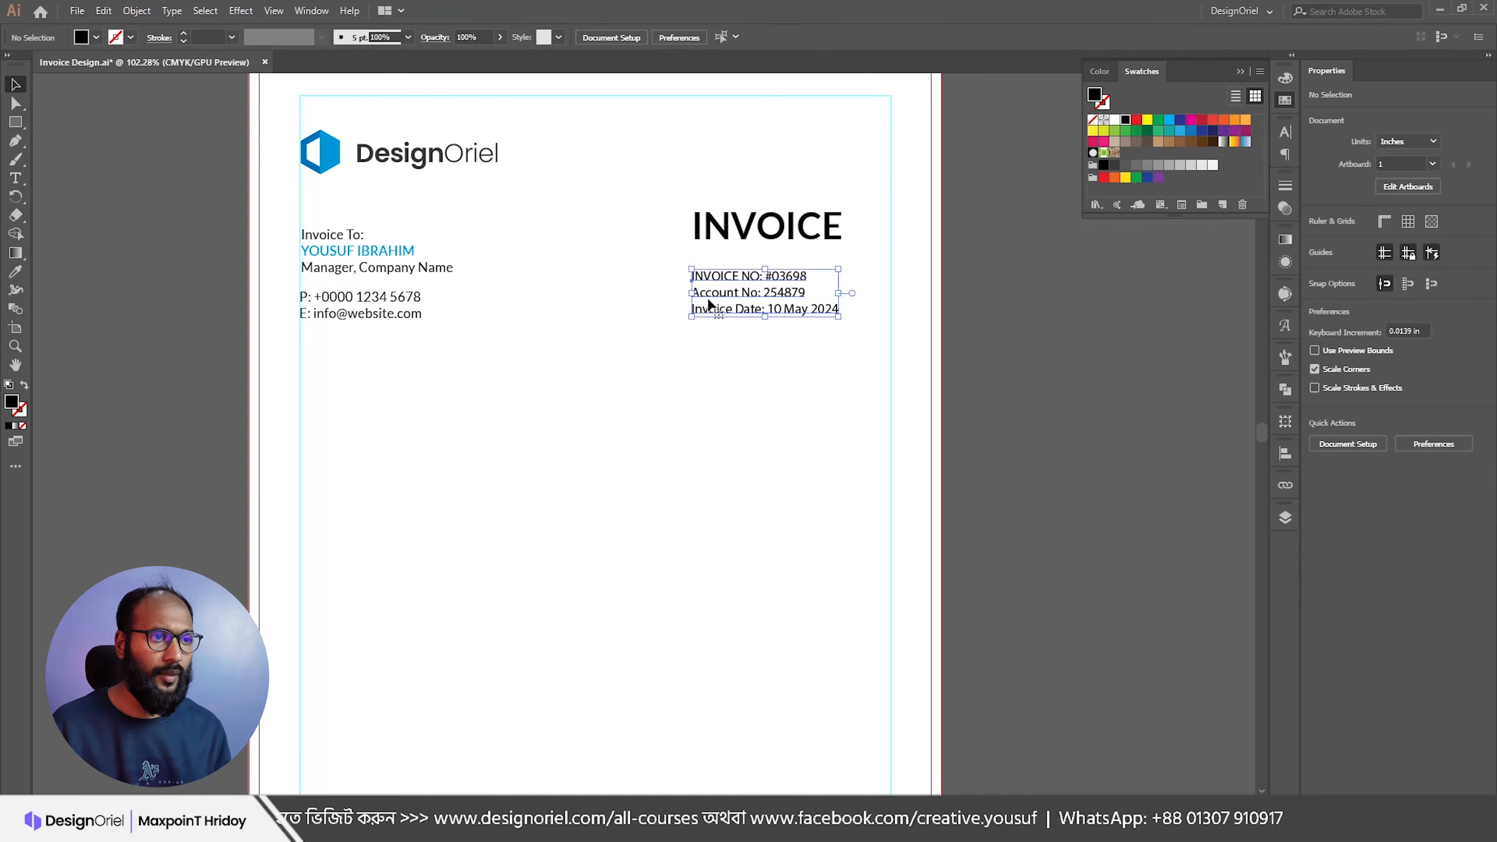
shift+click(413, 315)
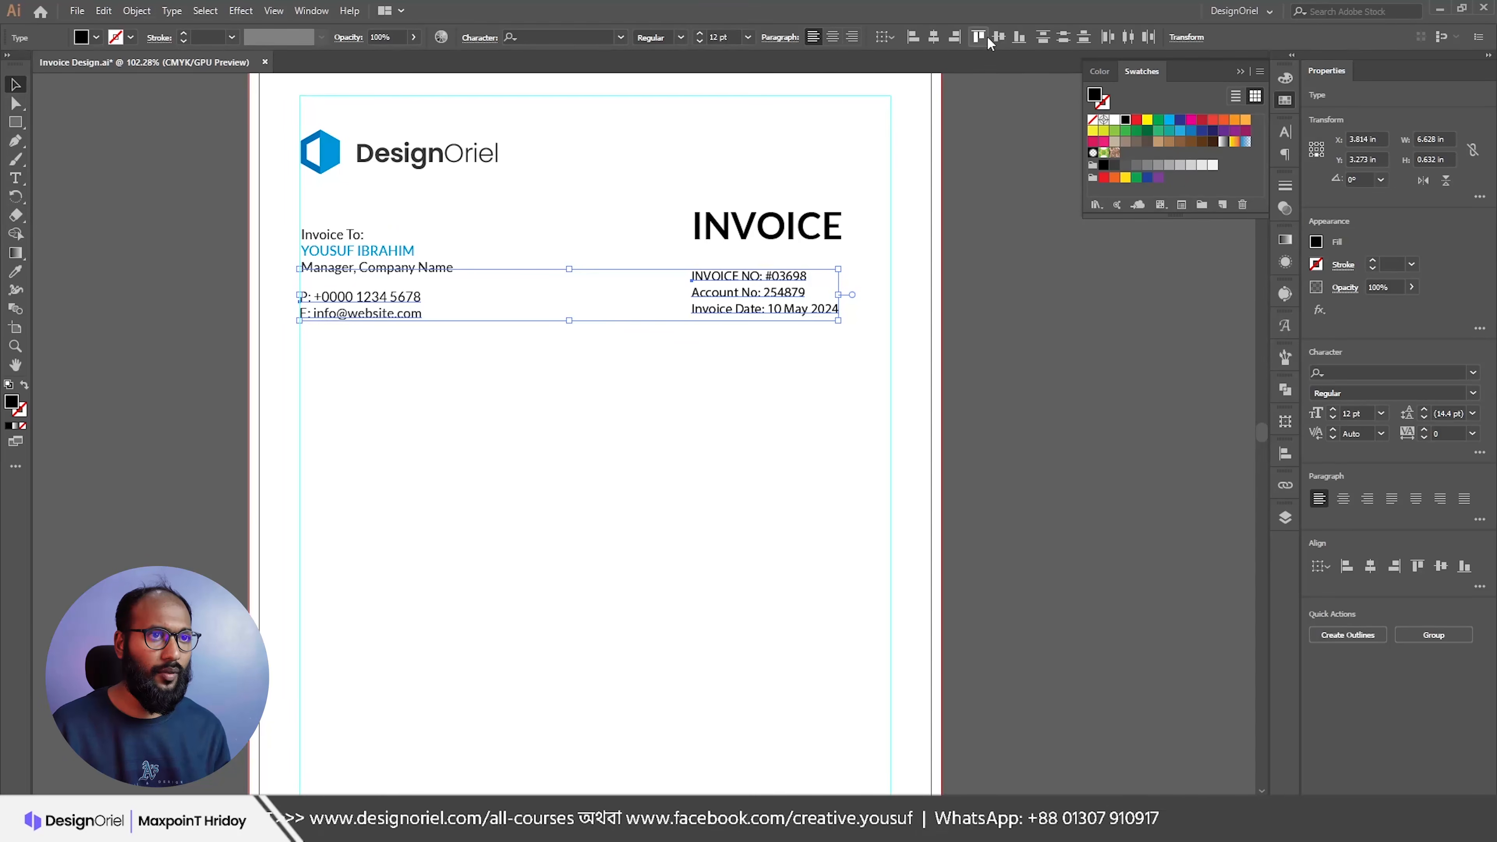
click(1018, 39)
click(828, 351)
click(729, 283)
key(i)
click(389, 298)
key(v)
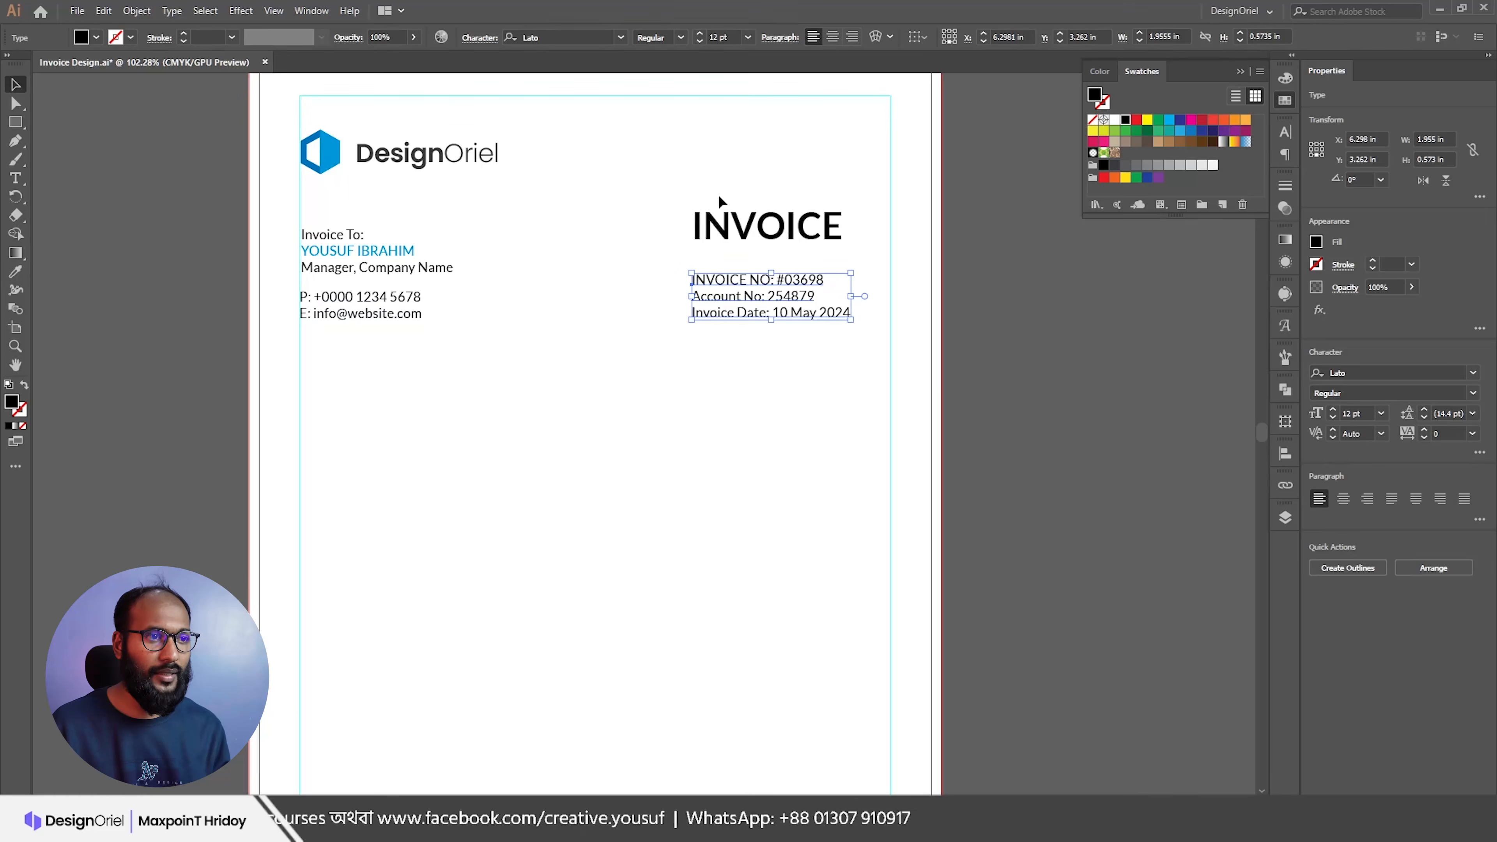
click(666, 197)
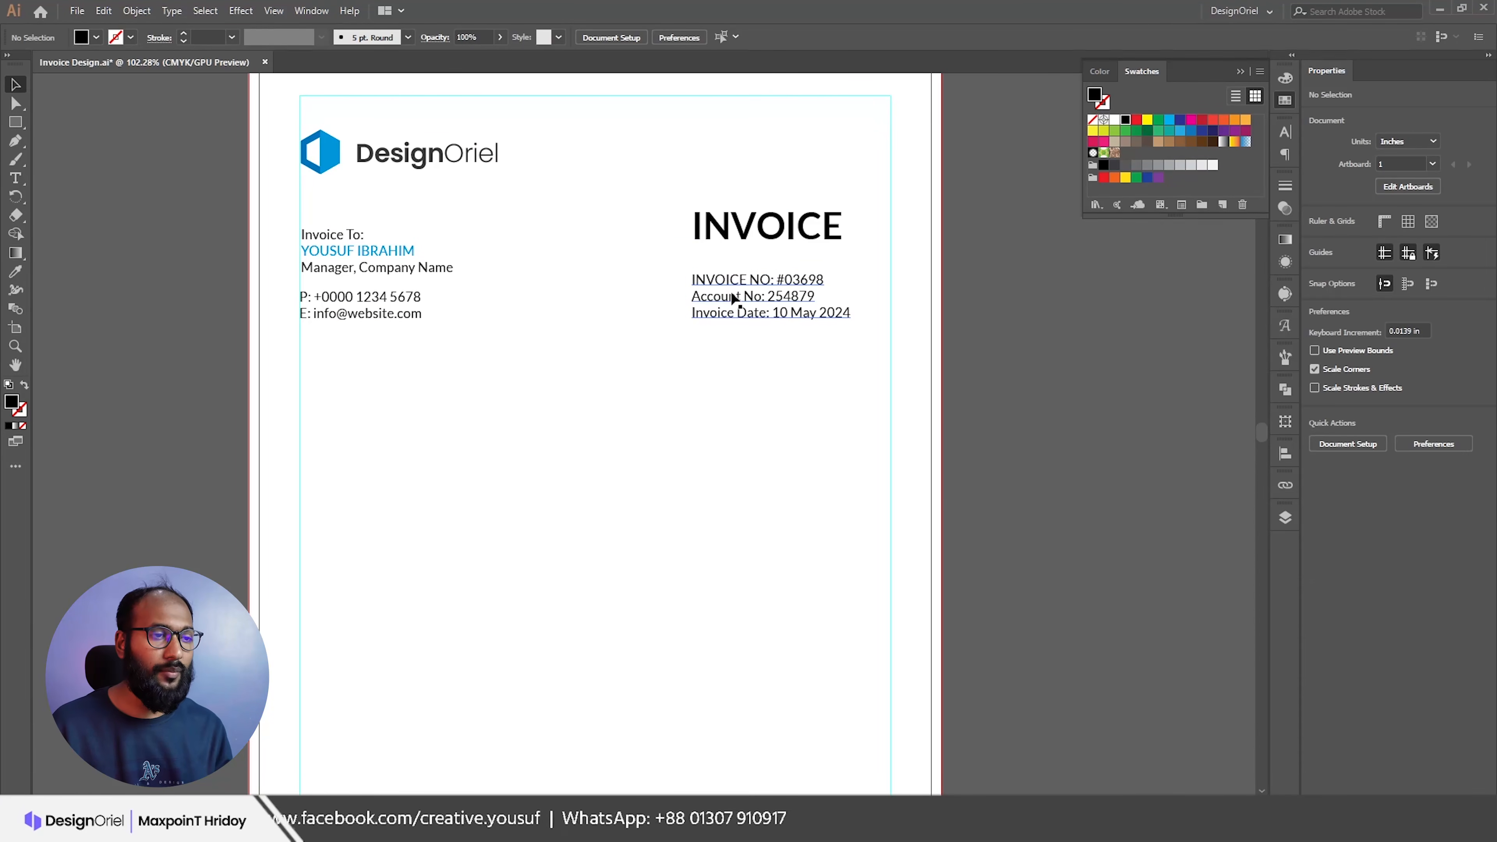
Step: Set 16 pt leading on both the invoice details and the Invoice To block
click(752, 294)
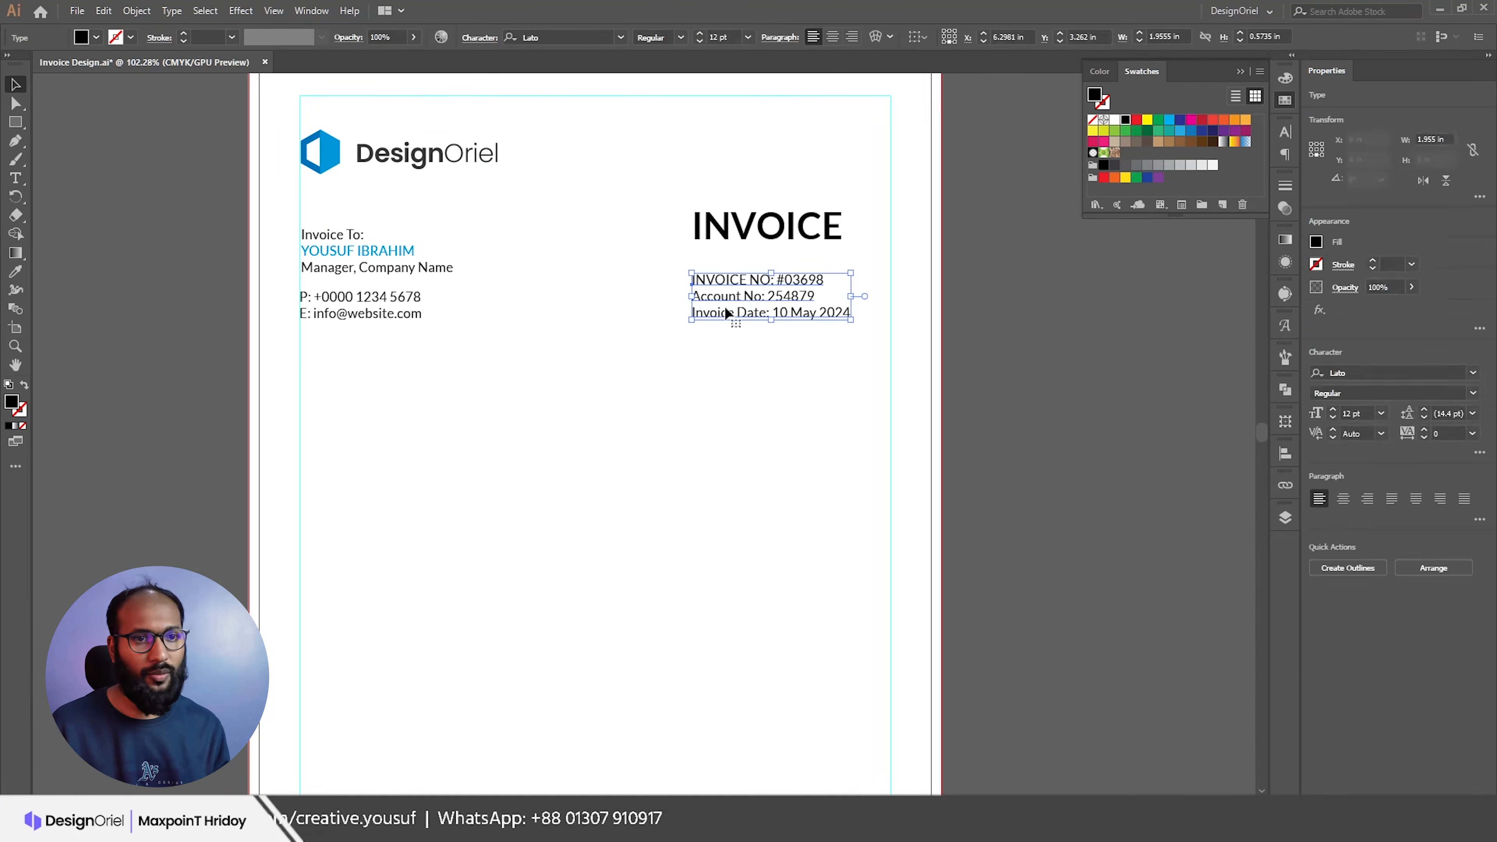
shift+click(411, 305)
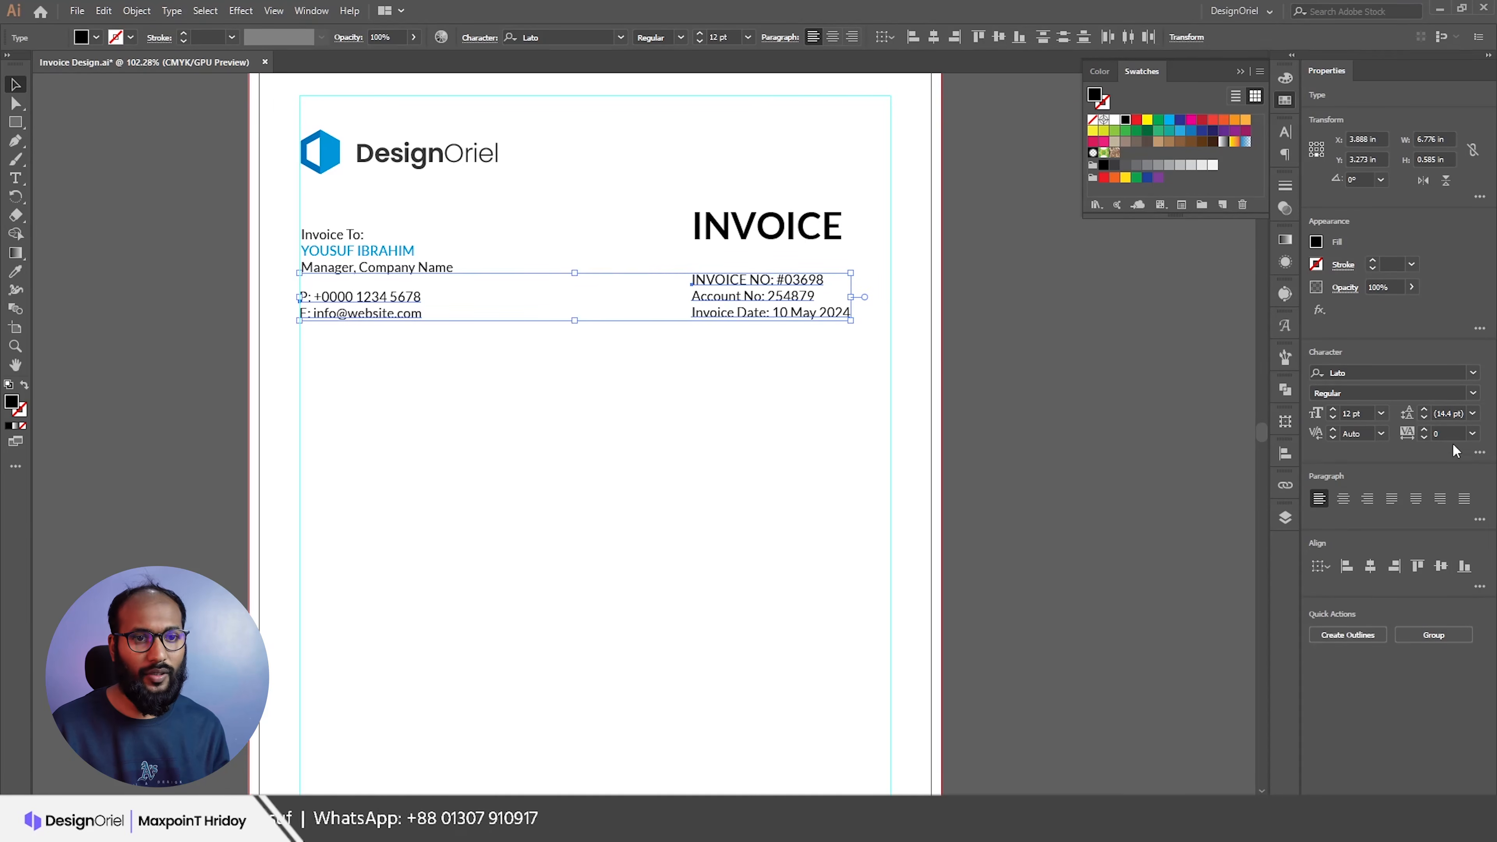
click(958, 390)
click(762, 286)
click(1425, 410)
click(1425, 410)
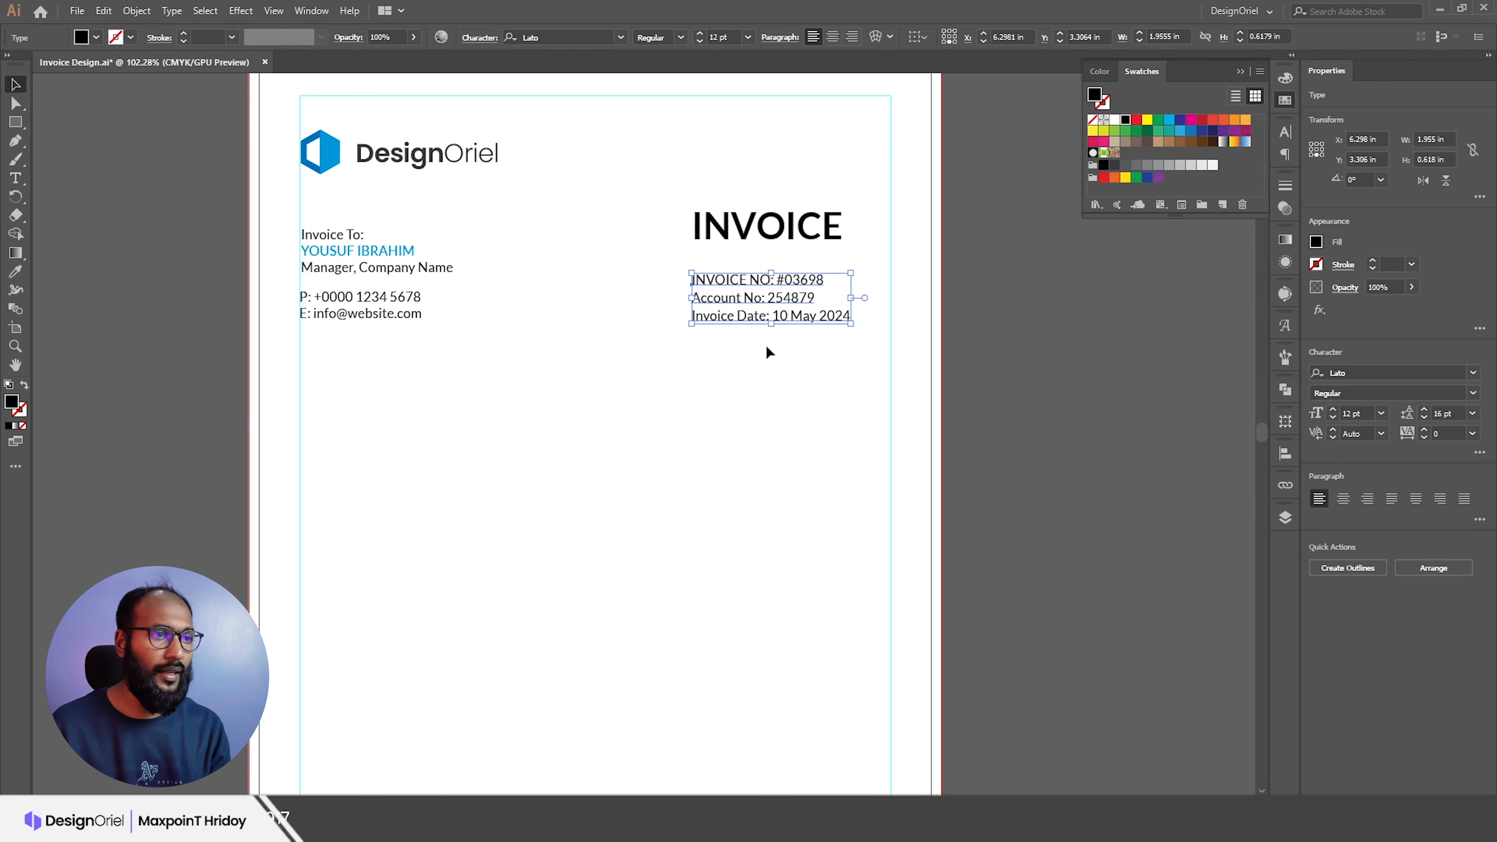
click(349, 252)
click(1424, 410)
click(1424, 410)
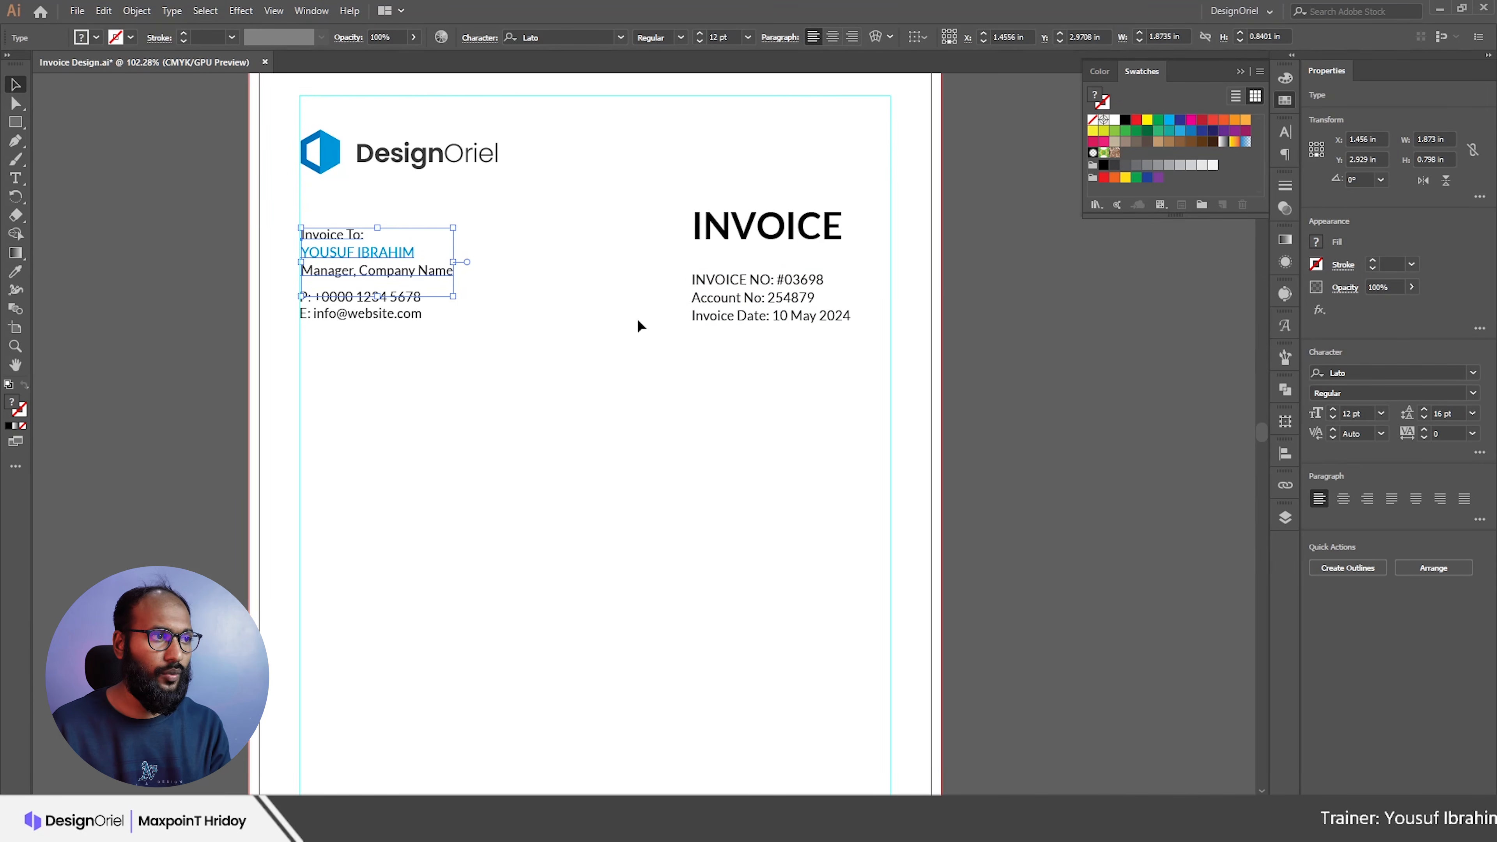
Step: Nudge the invoice details up and vertically centre them with the contact lines
click(513, 335)
click(756, 283)
key(Up)
key(Up)
key(Up)
key(Up)
key(Up)
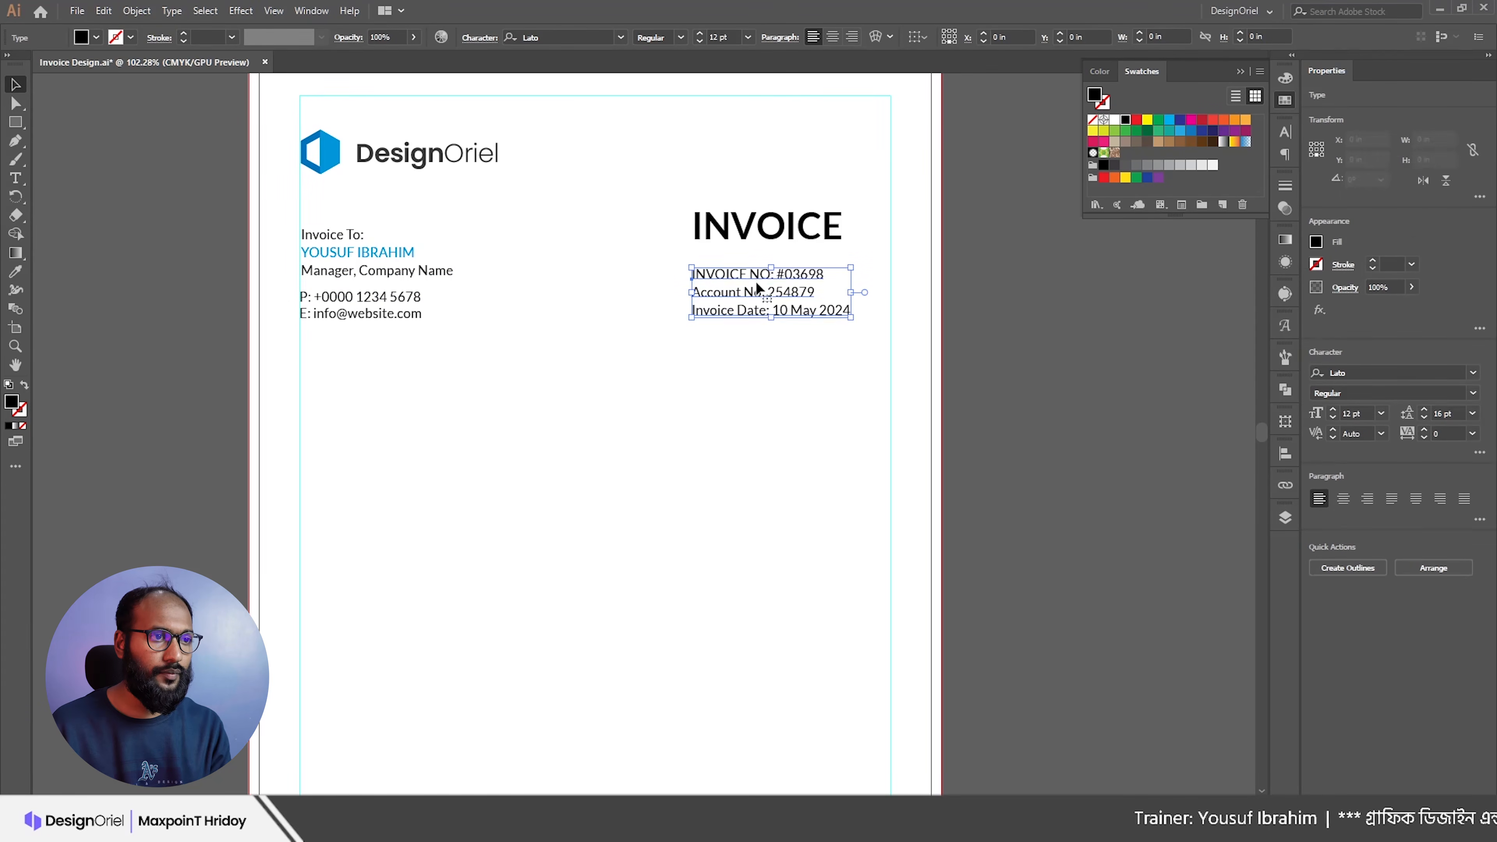
shift+click(331, 313)
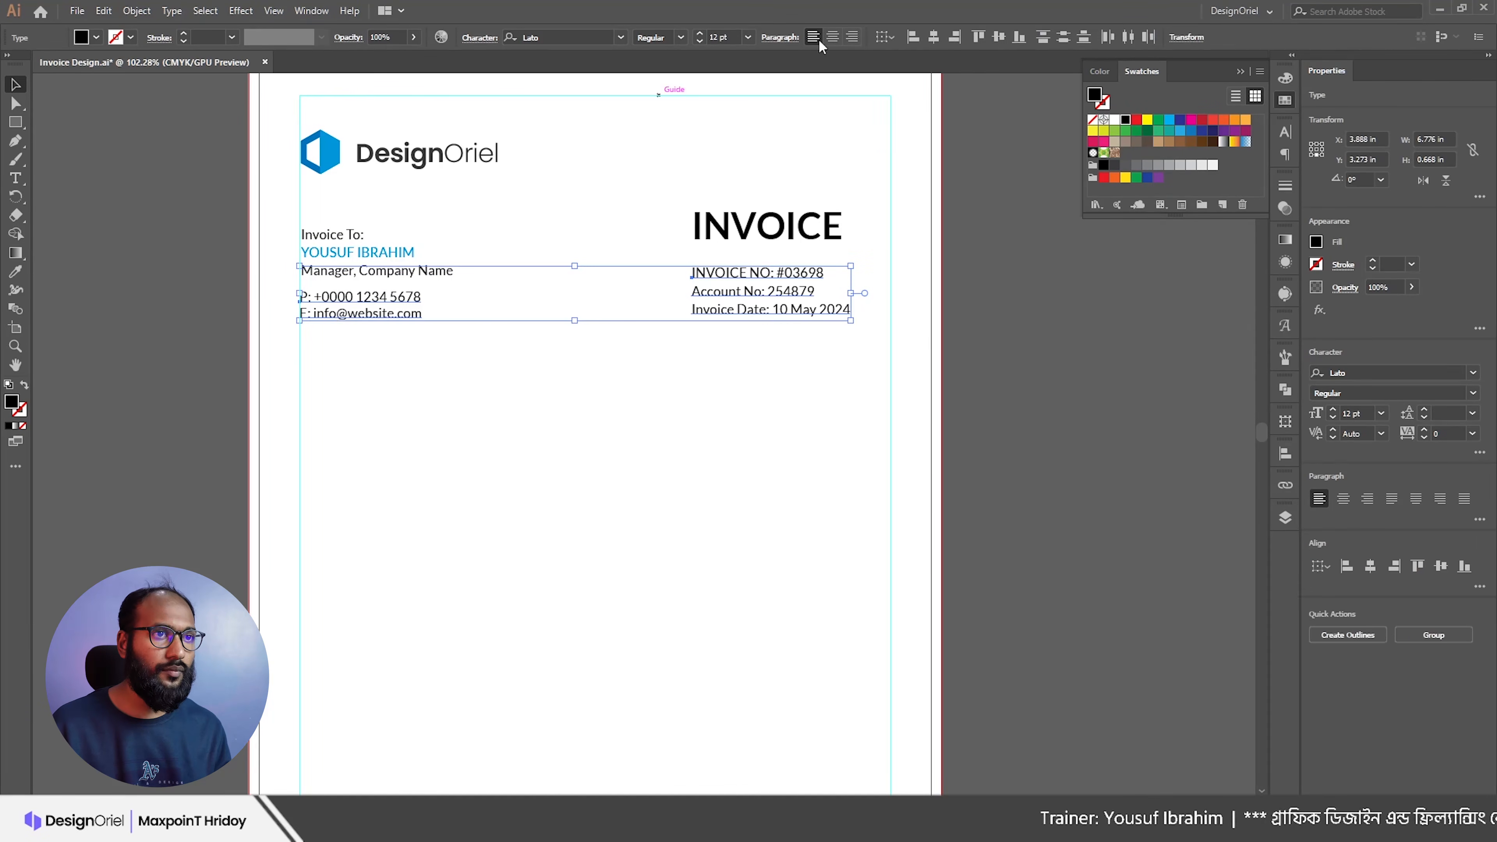
click(1002, 40)
click(876, 364)
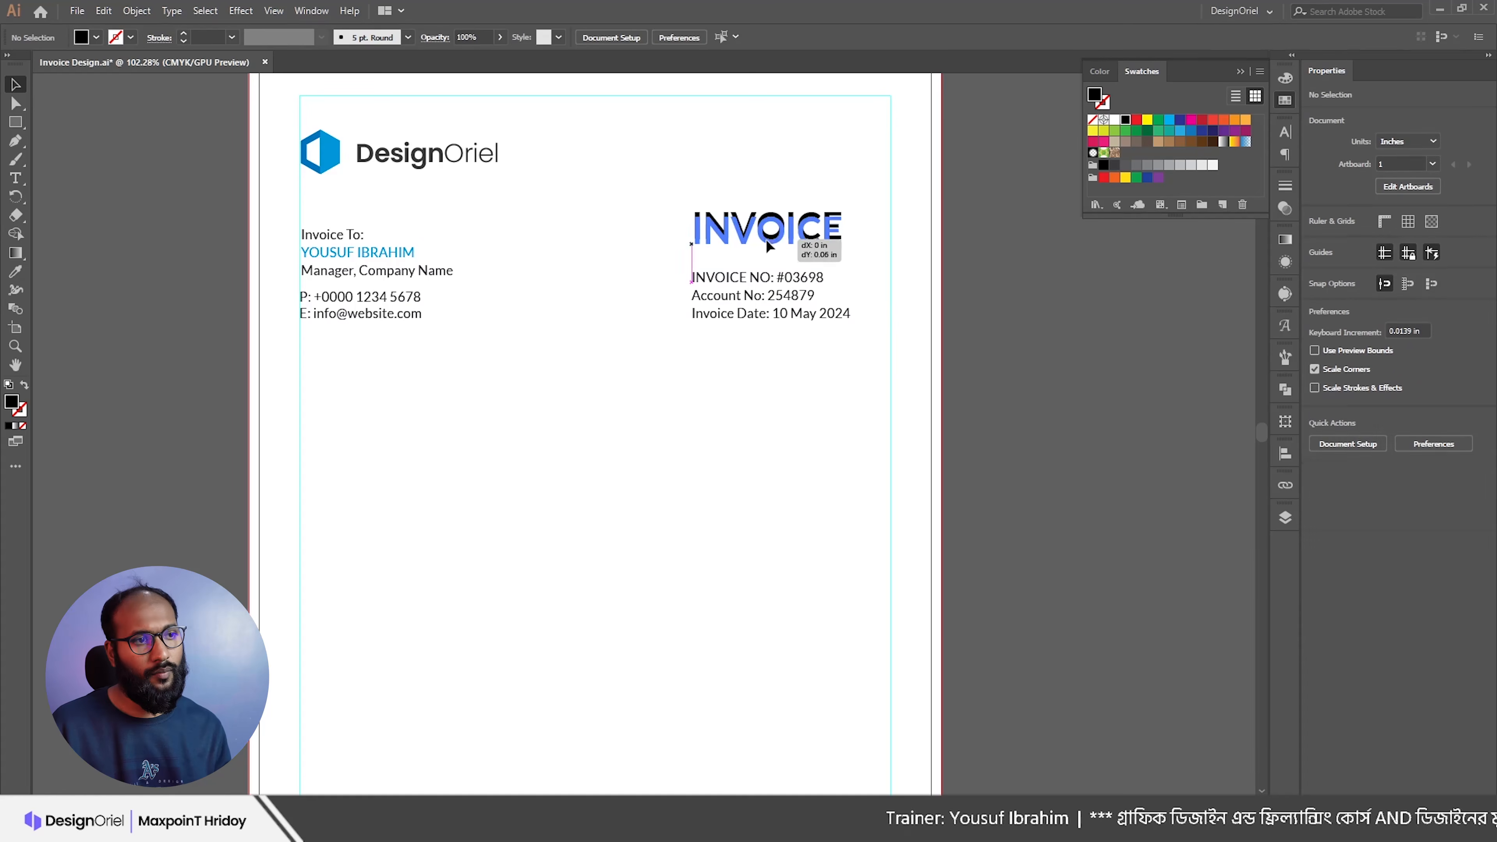
Step: Lower the INVOICE heading slightly, then zoom out to view the whole page
click(767, 241)
drag(767, 240, 767, 248)
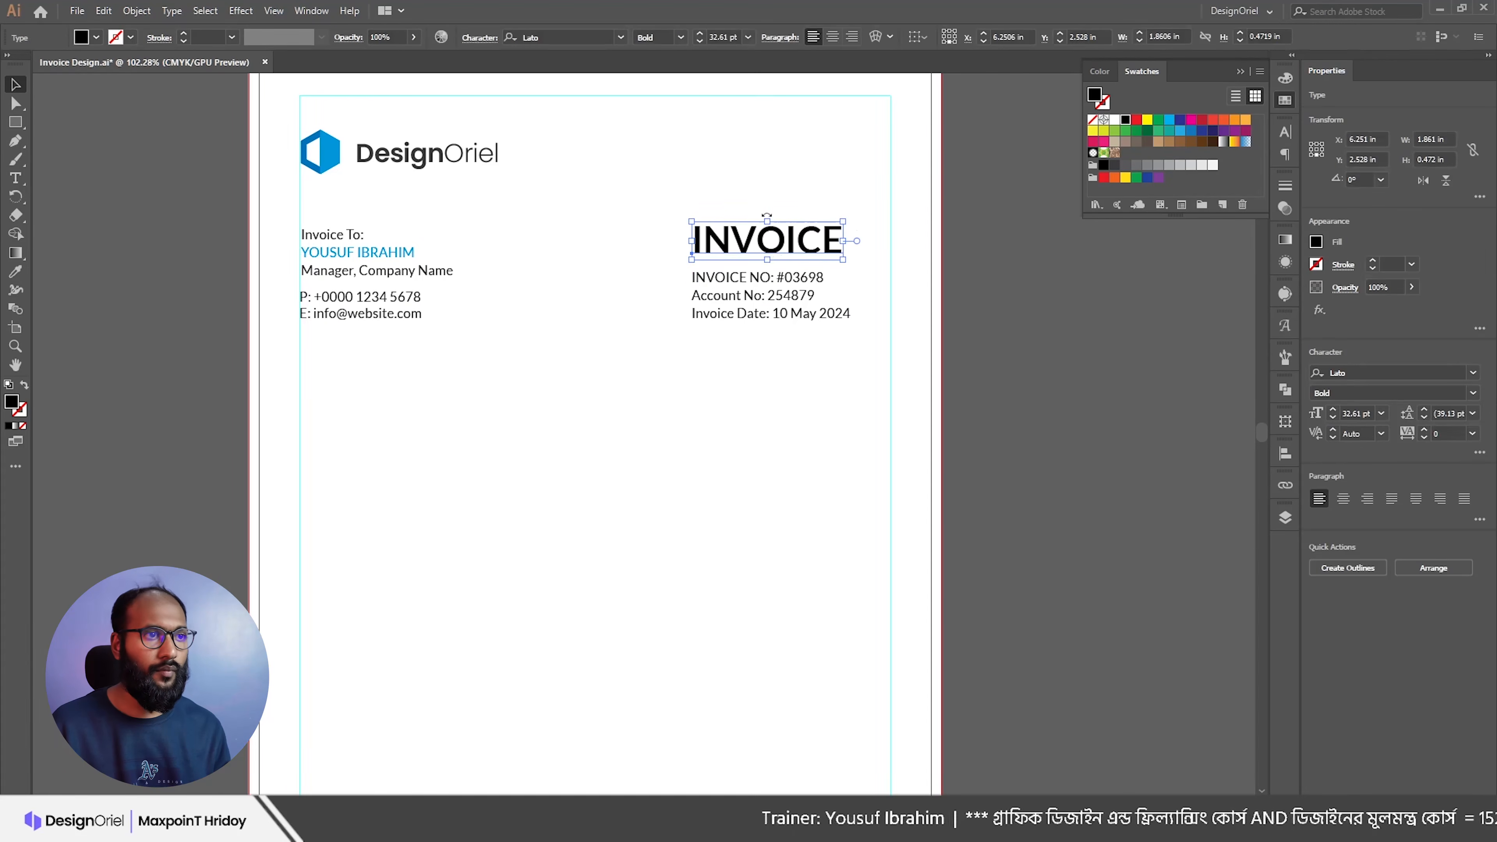
key(Up)
key(Up)
click(735, 381)
drag(837, 328, 766, 347)
drag(772, 364, 797, 267)
drag(757, 312, 778, 287)
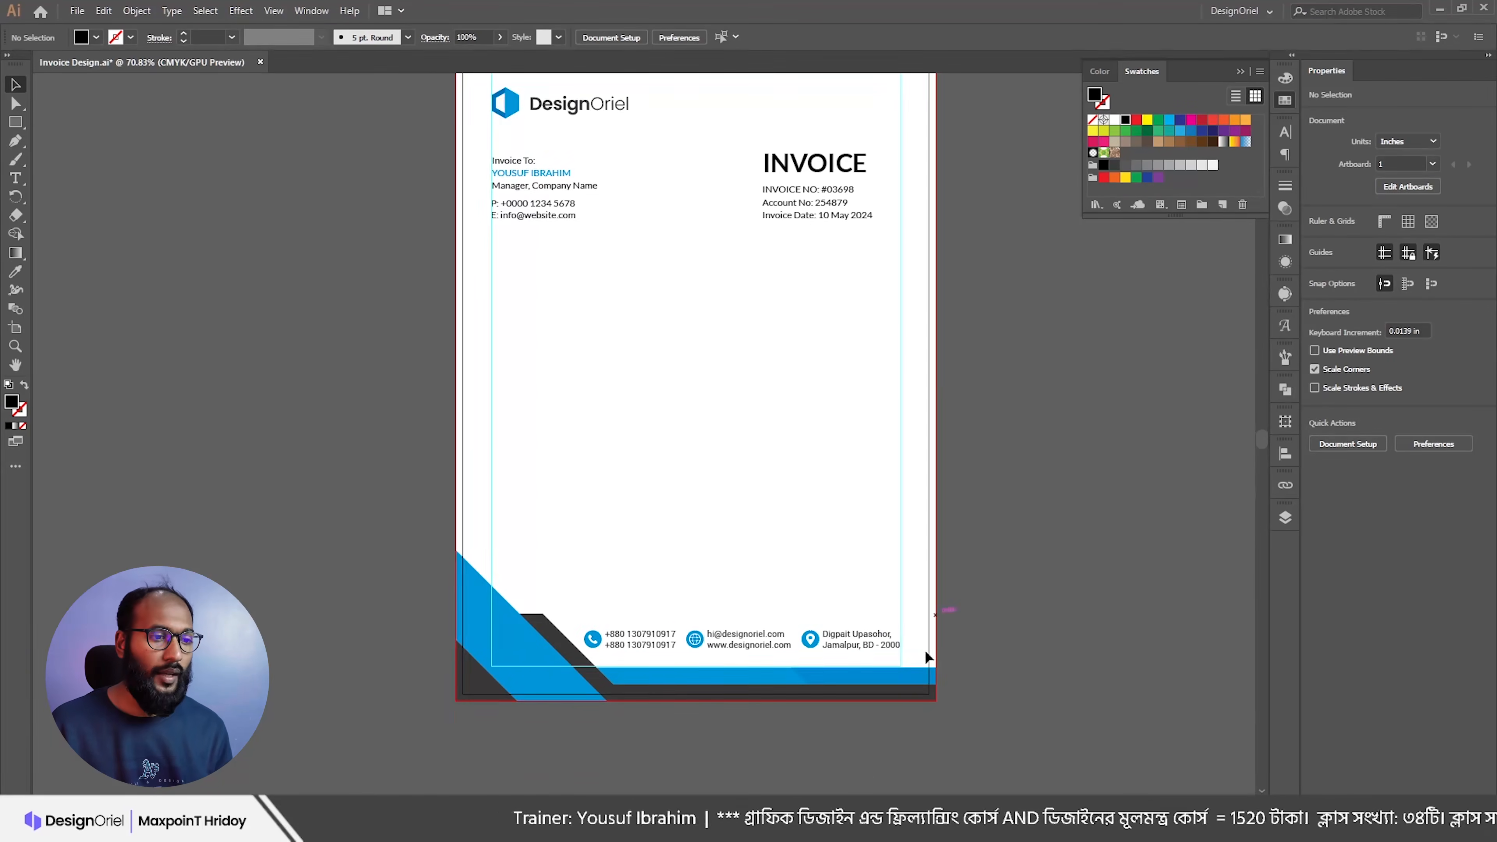
Step: Check the content notes, then draw a full-width rectangle bar below the details
key(alt+Tab)
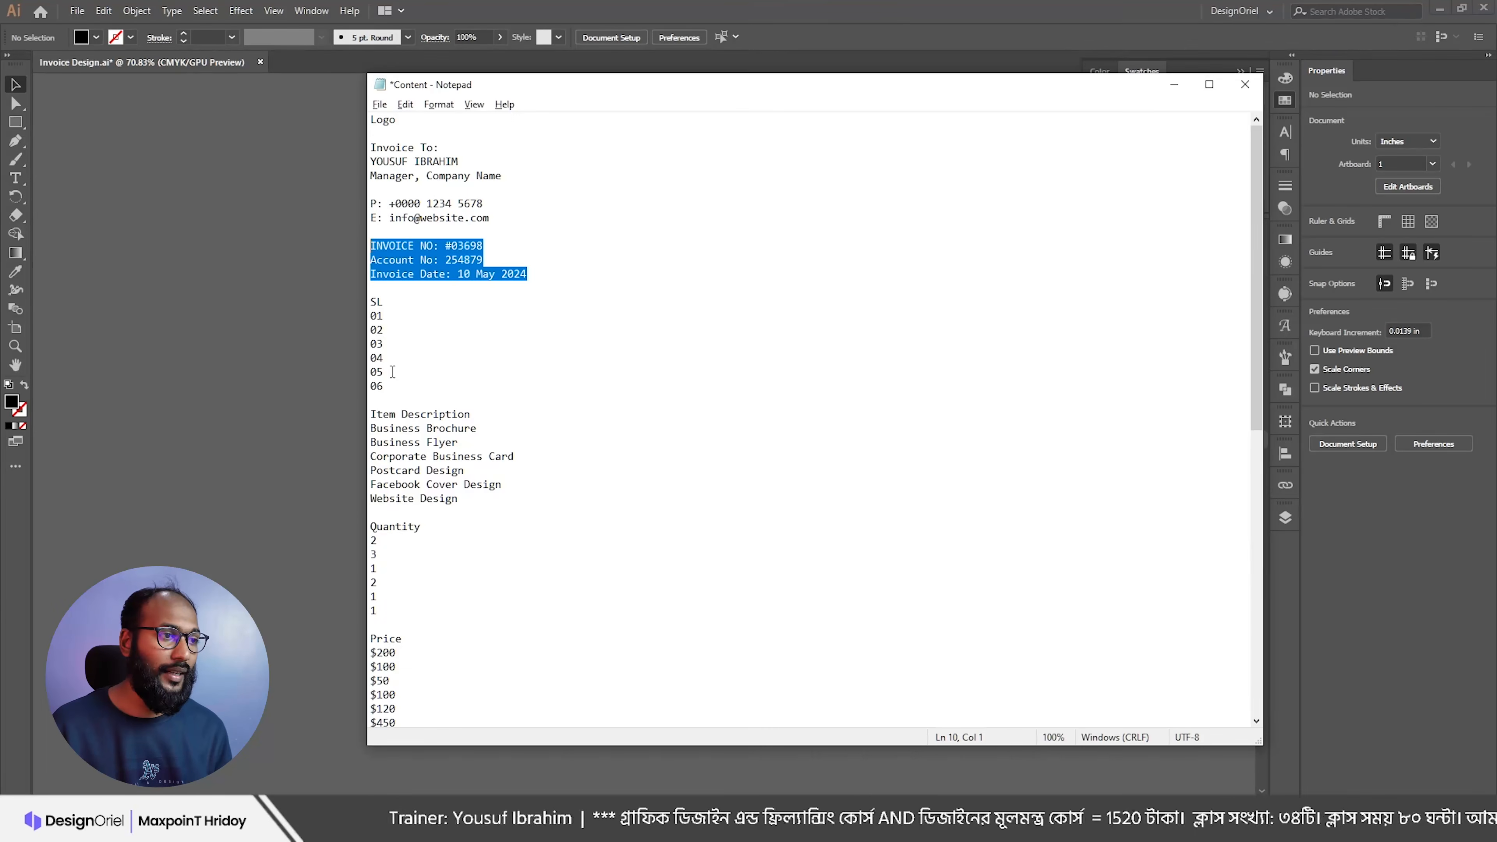
scroll(395, 575, down, 1)
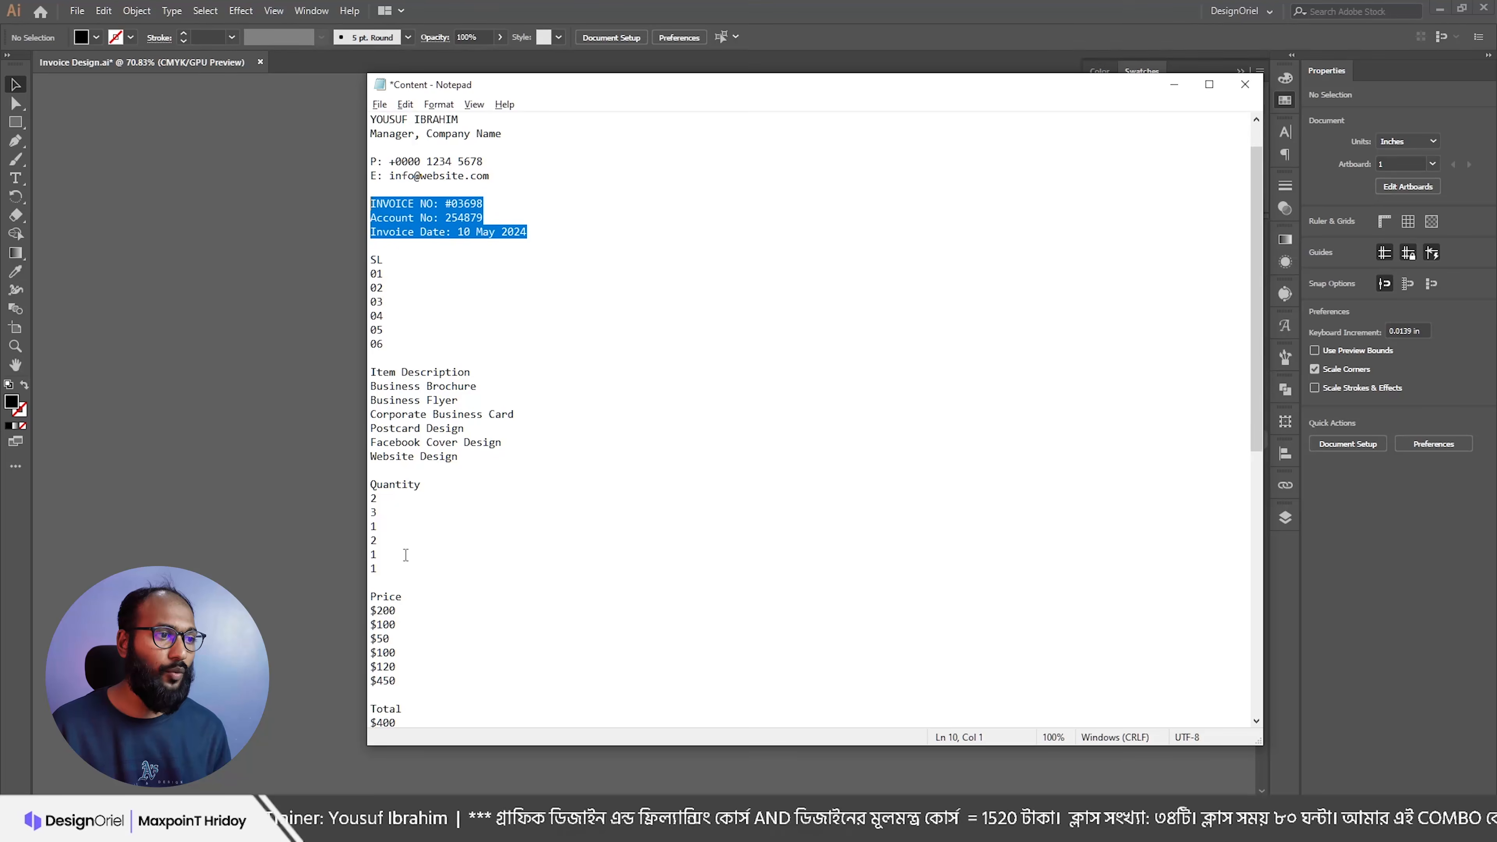
scroll(410, 624, down, 1)
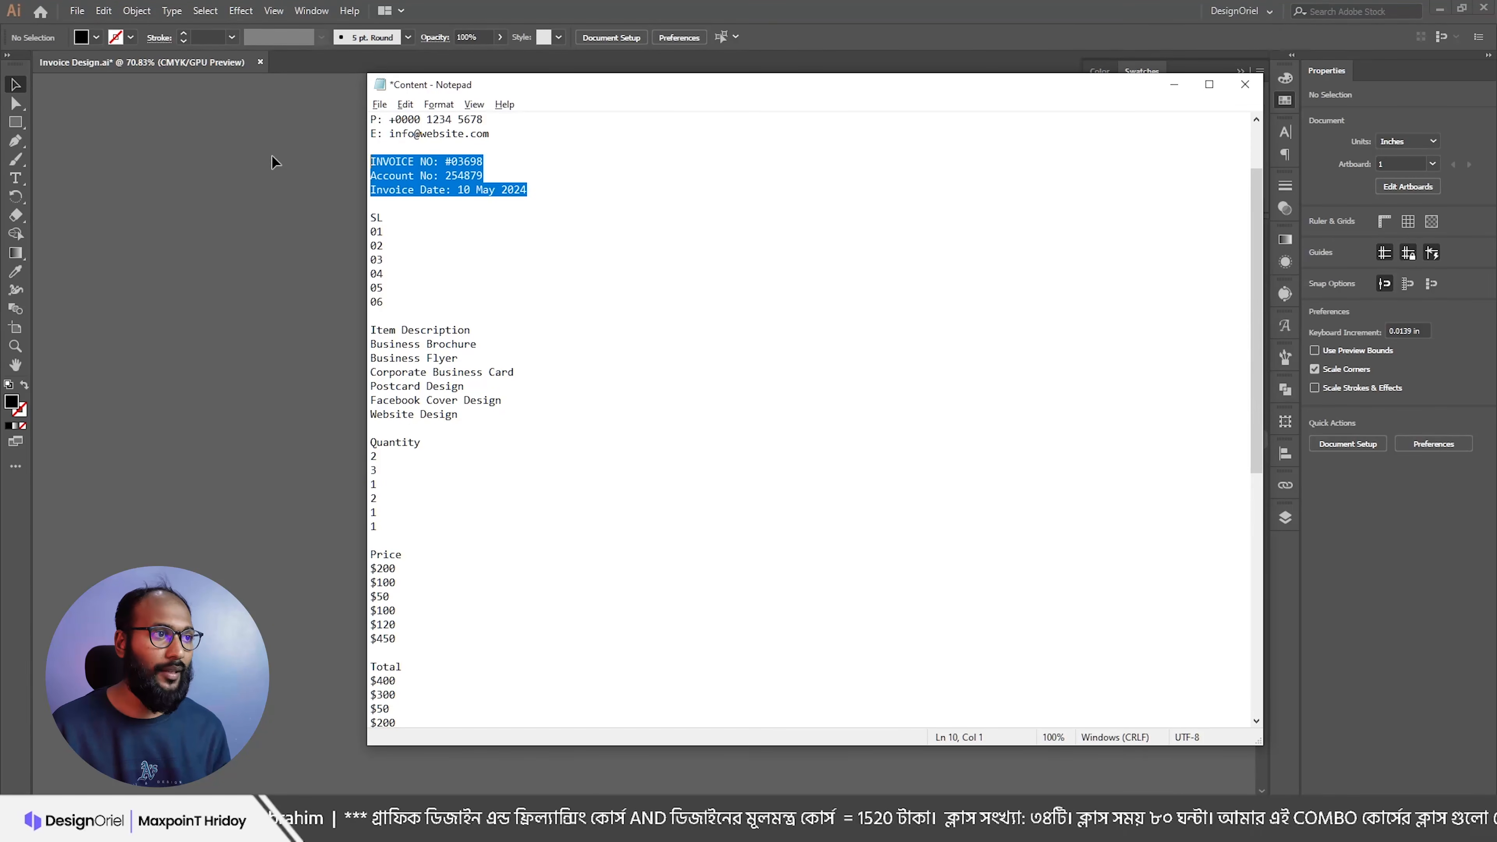
key(alt+Tab)
scroll(554, 259, up, 2)
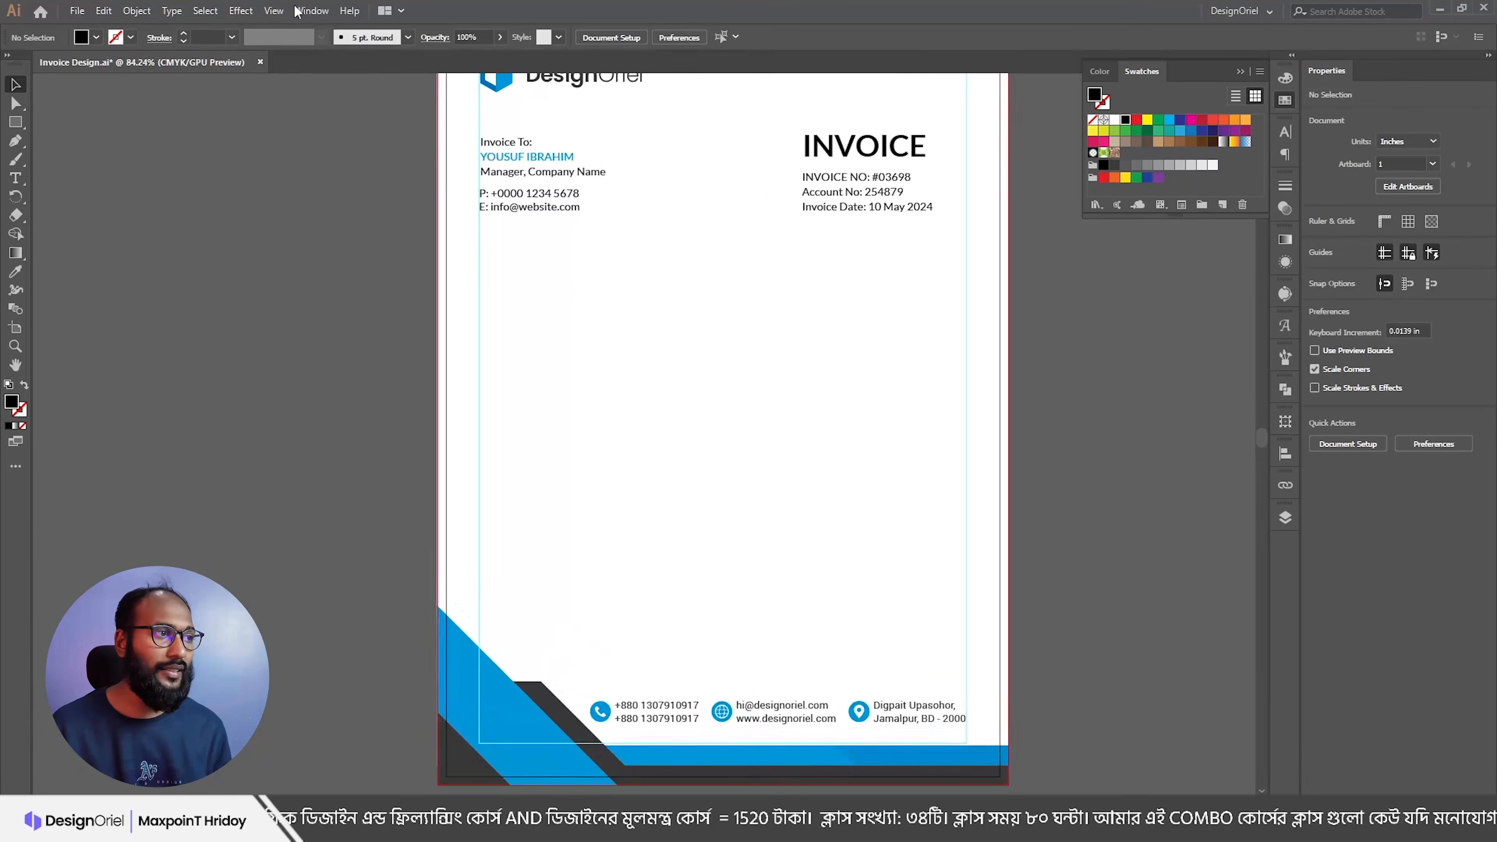
click(15, 122)
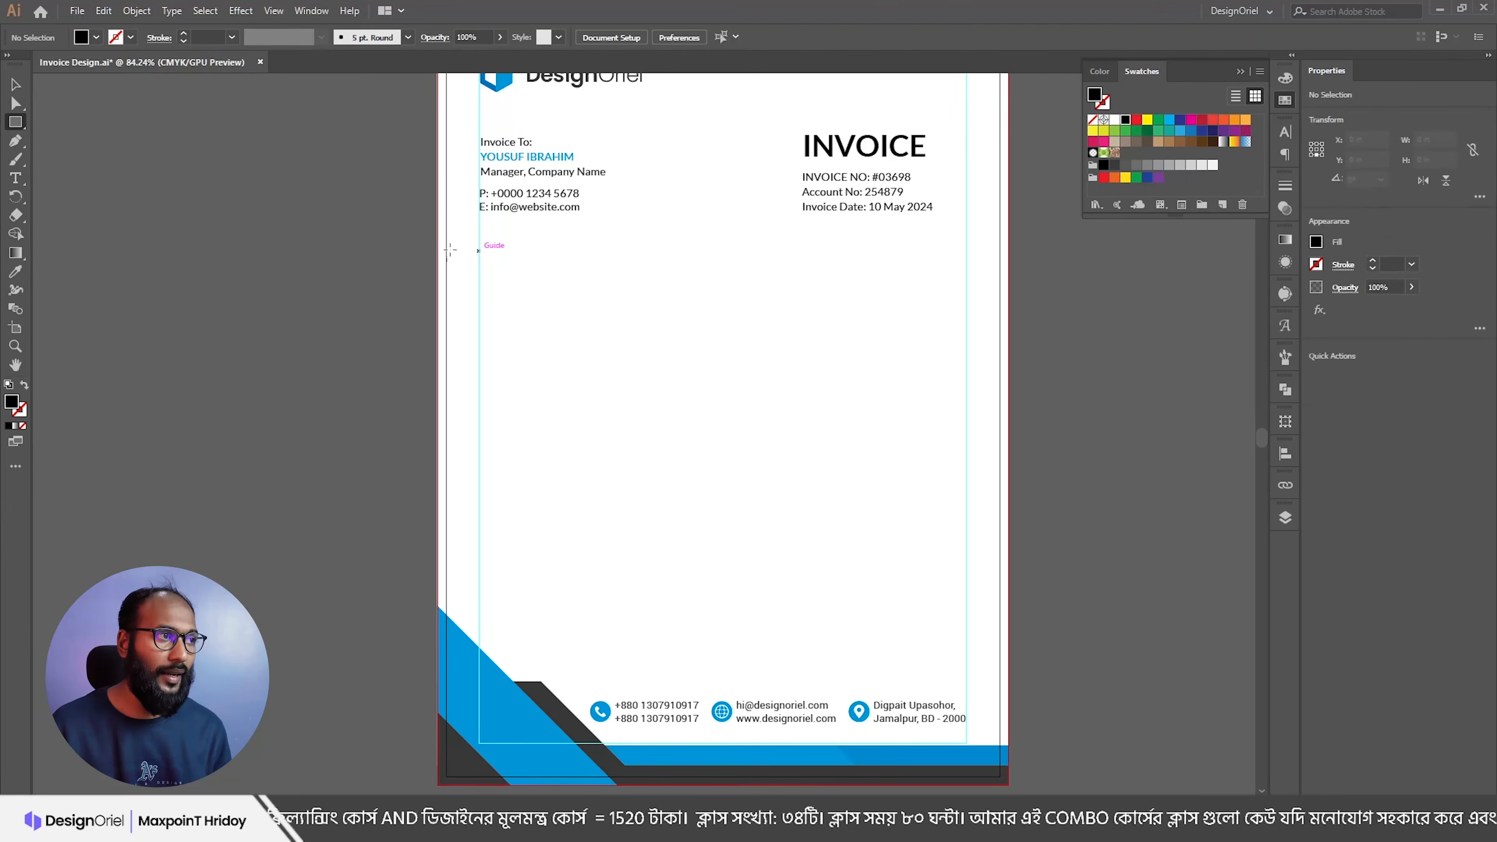
drag(478, 266, 967, 296)
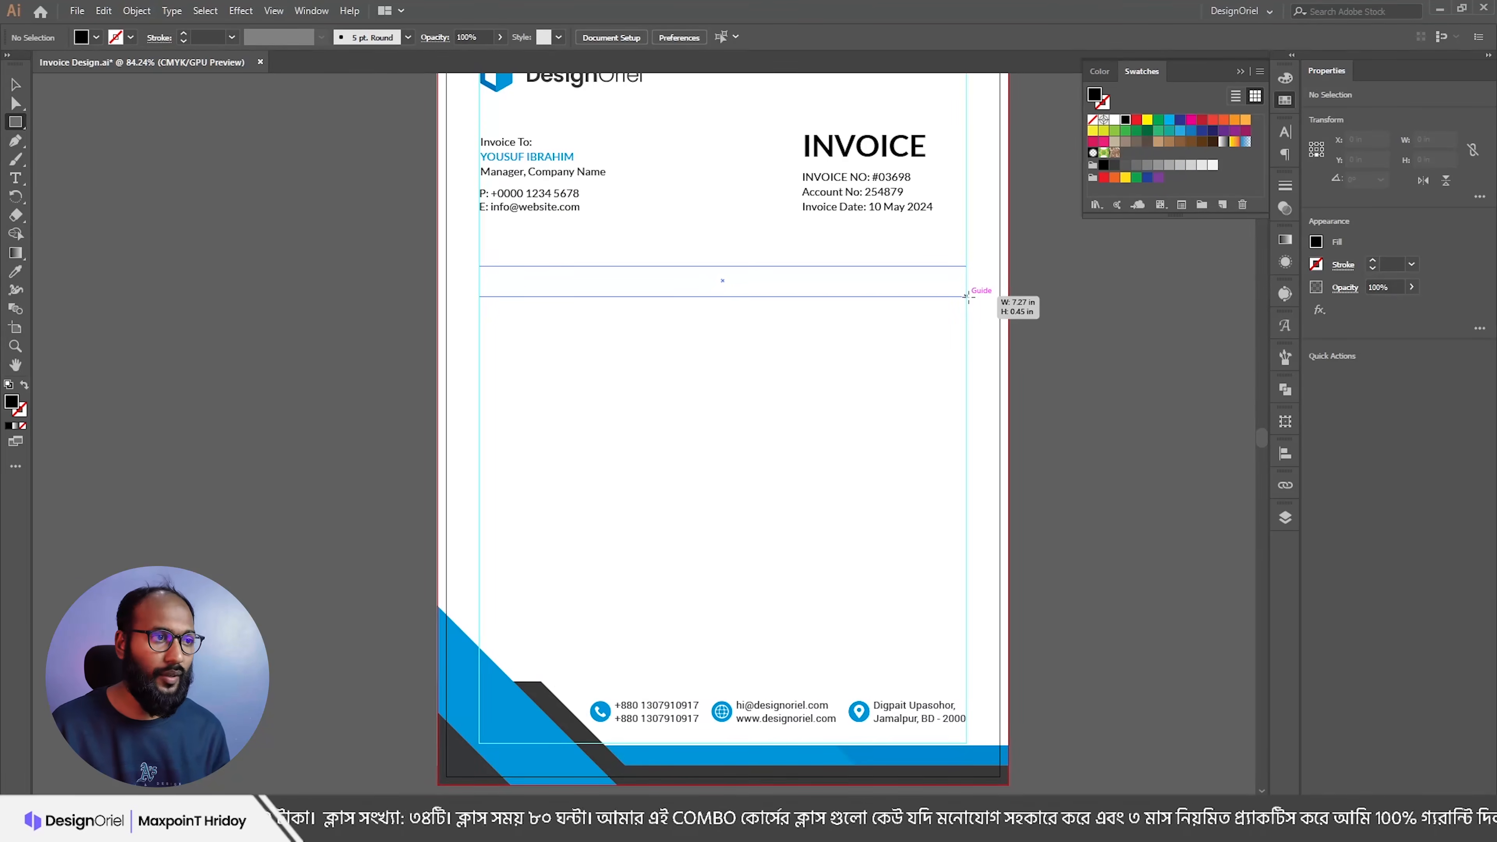
drag(966, 296, 966, 296)
Step: Fill the bar with the corner triangle's blue using the Eyedropper
scroll(625, 289, up, 1)
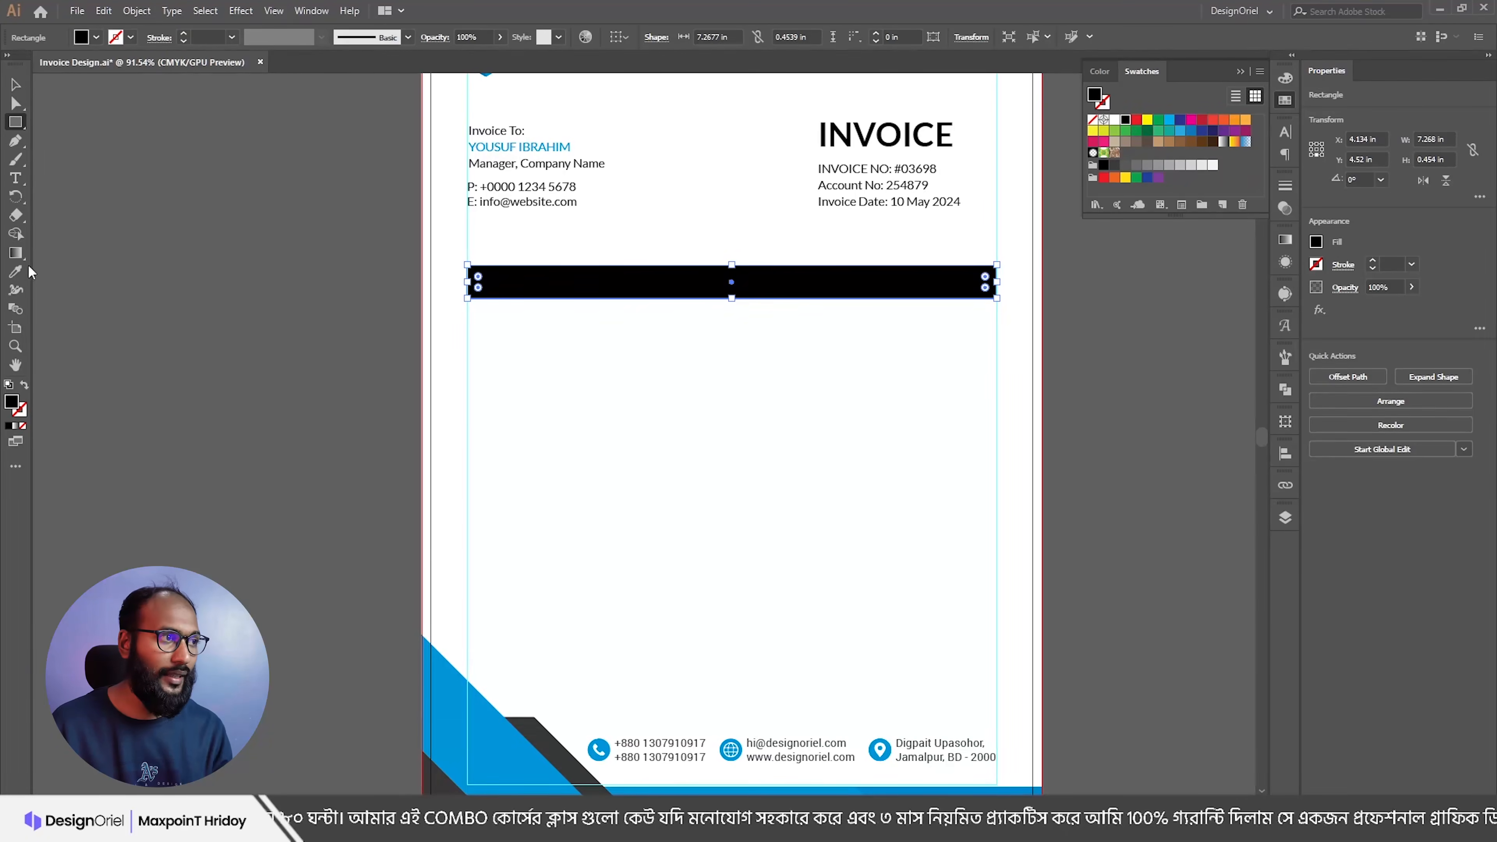
click(15, 272)
click(469, 708)
key(v)
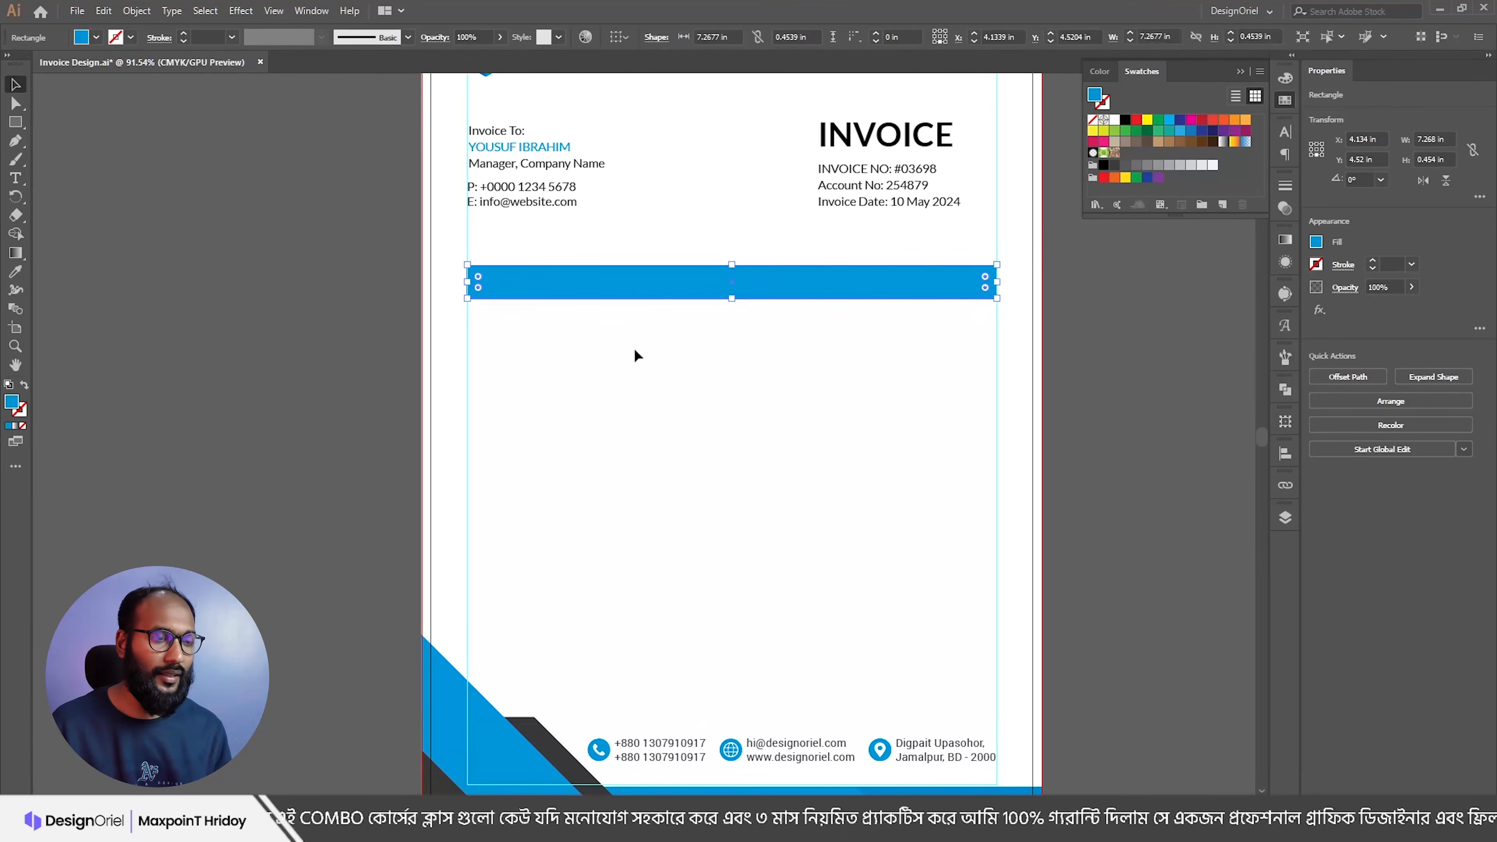
click(635, 350)
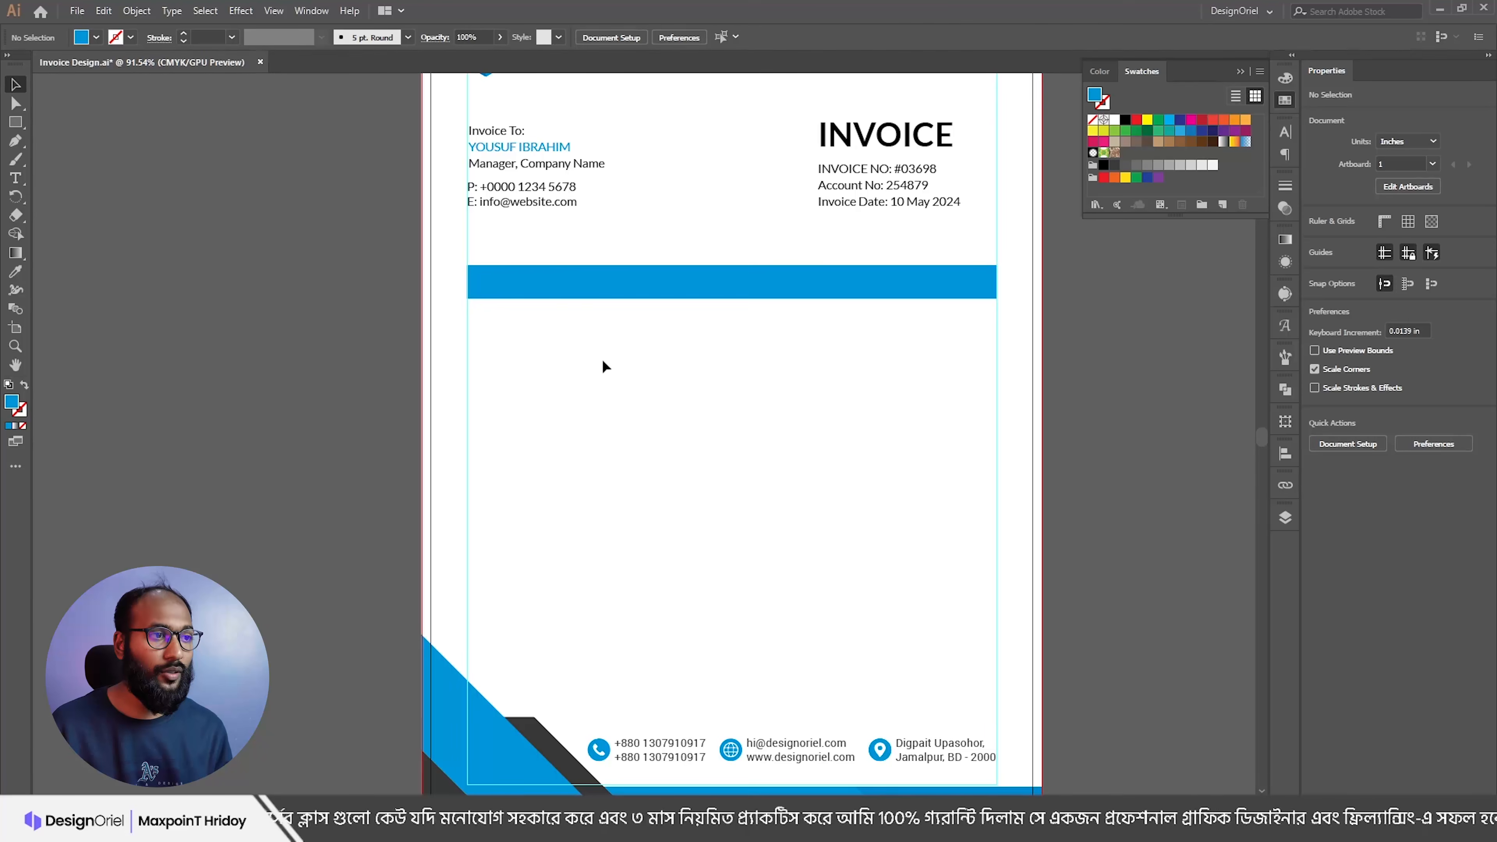
Step: Draw a horizontal line across the page below the blue bar with the Line Segment tool
key(alt+Tab)
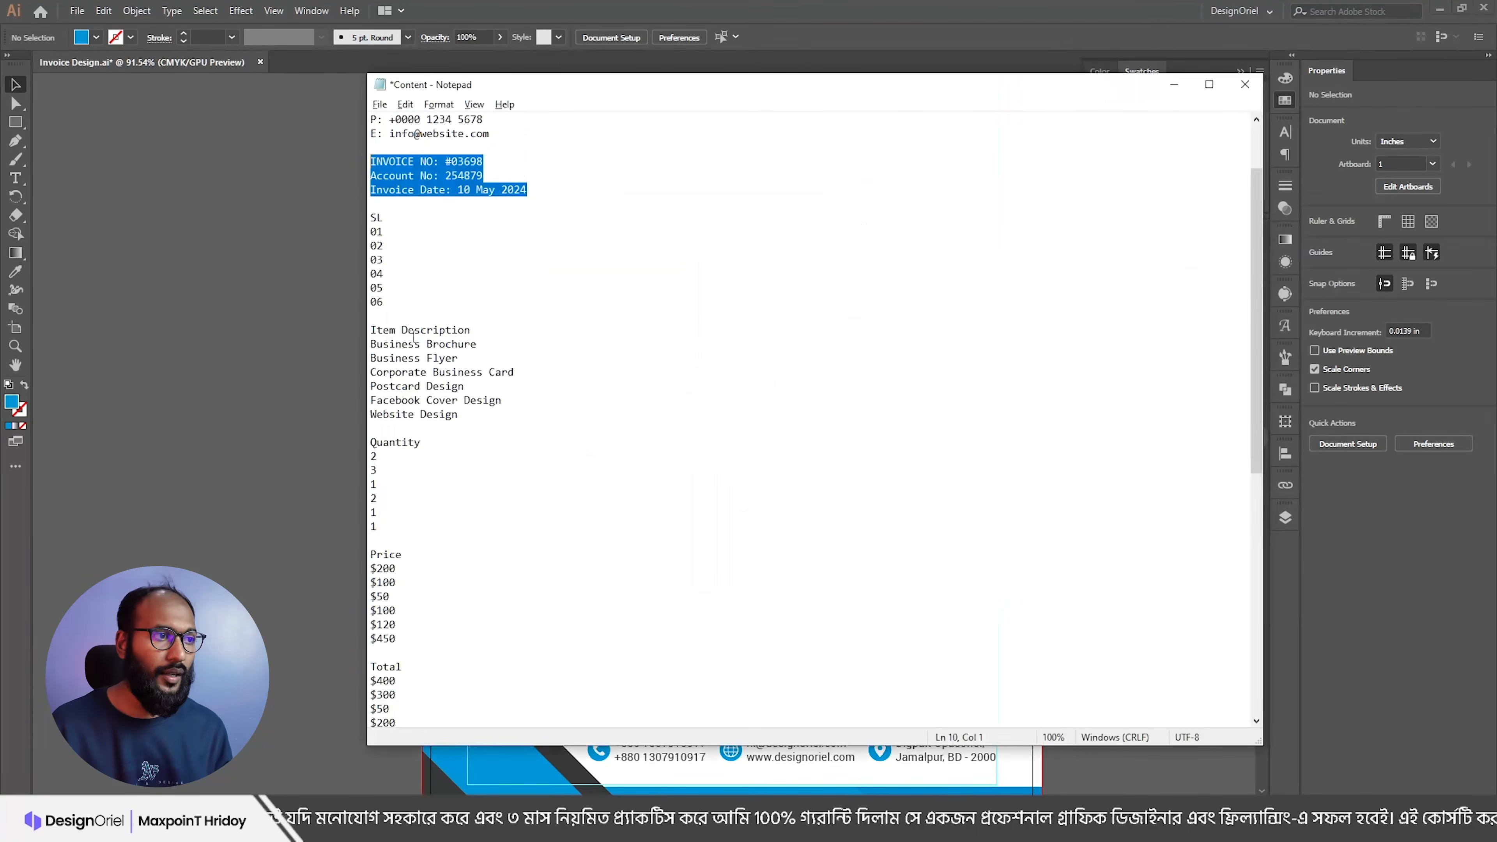
key(alt+Tab)
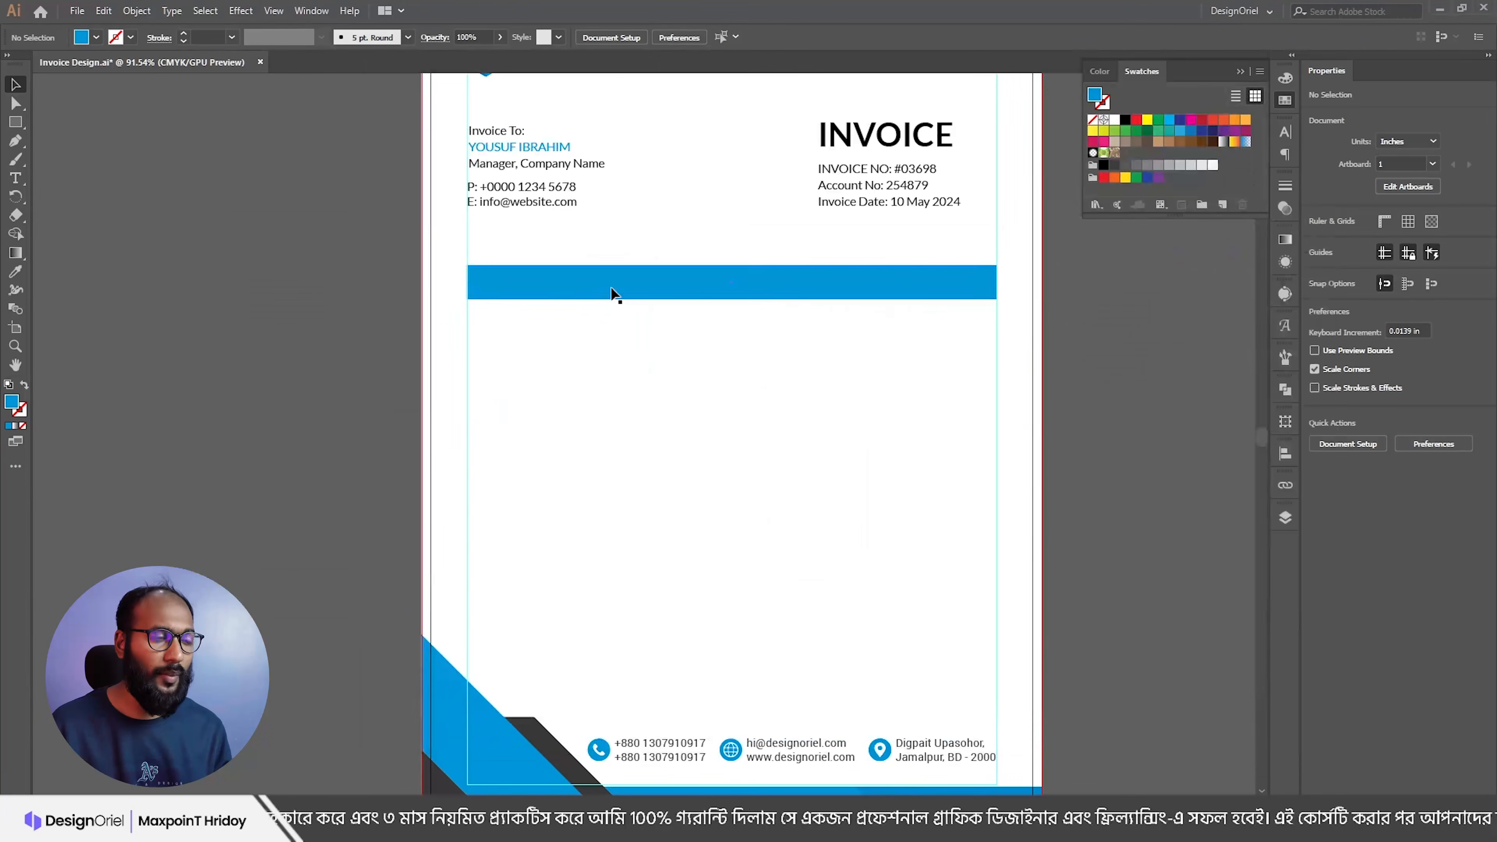
scroll(678, 341, up, 2)
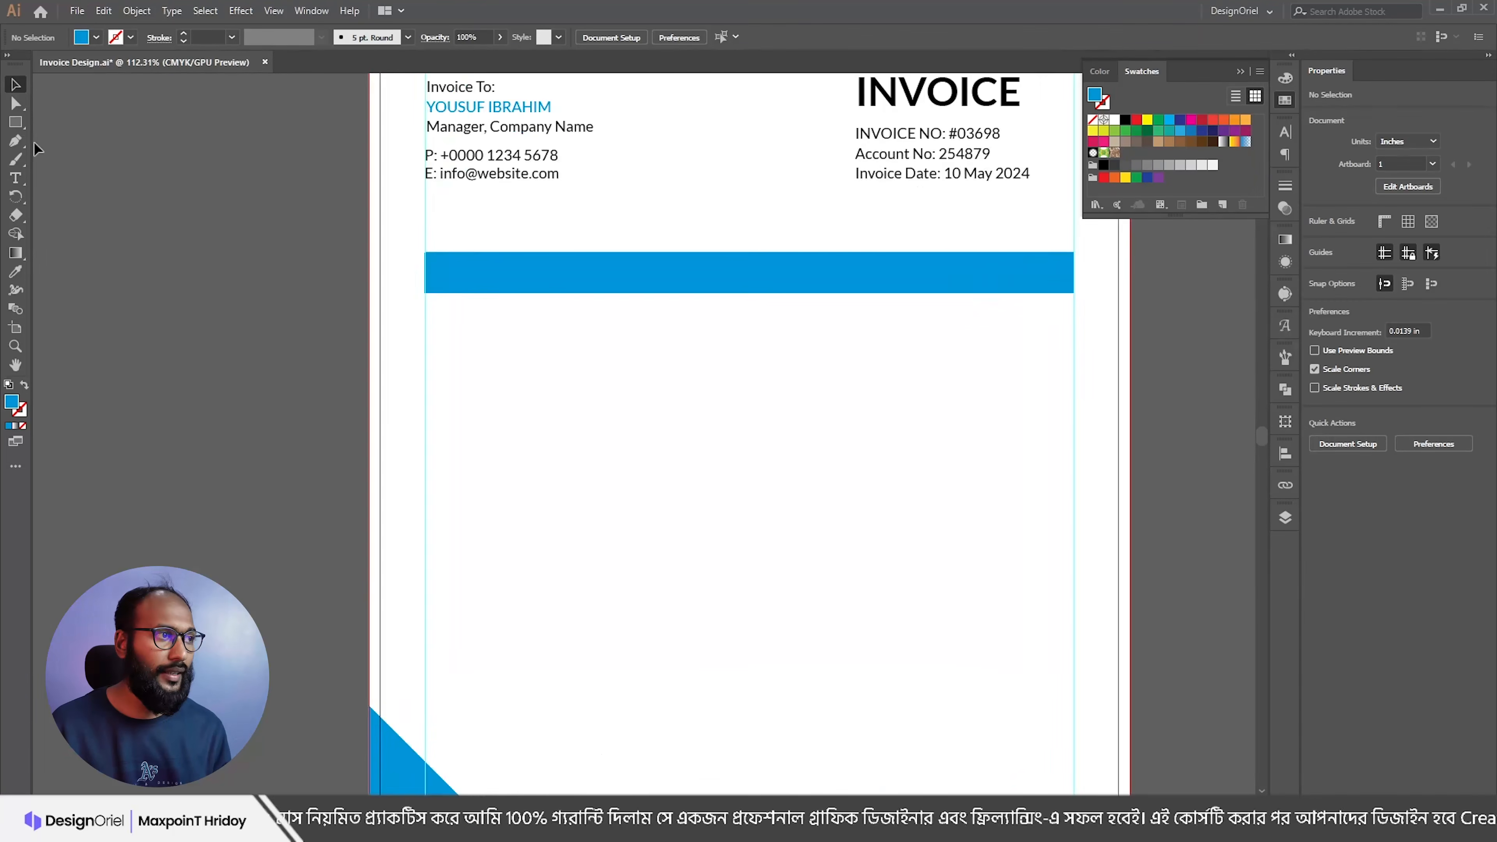
click(16, 124)
click(71, 121)
drag(425, 314, 1073, 347)
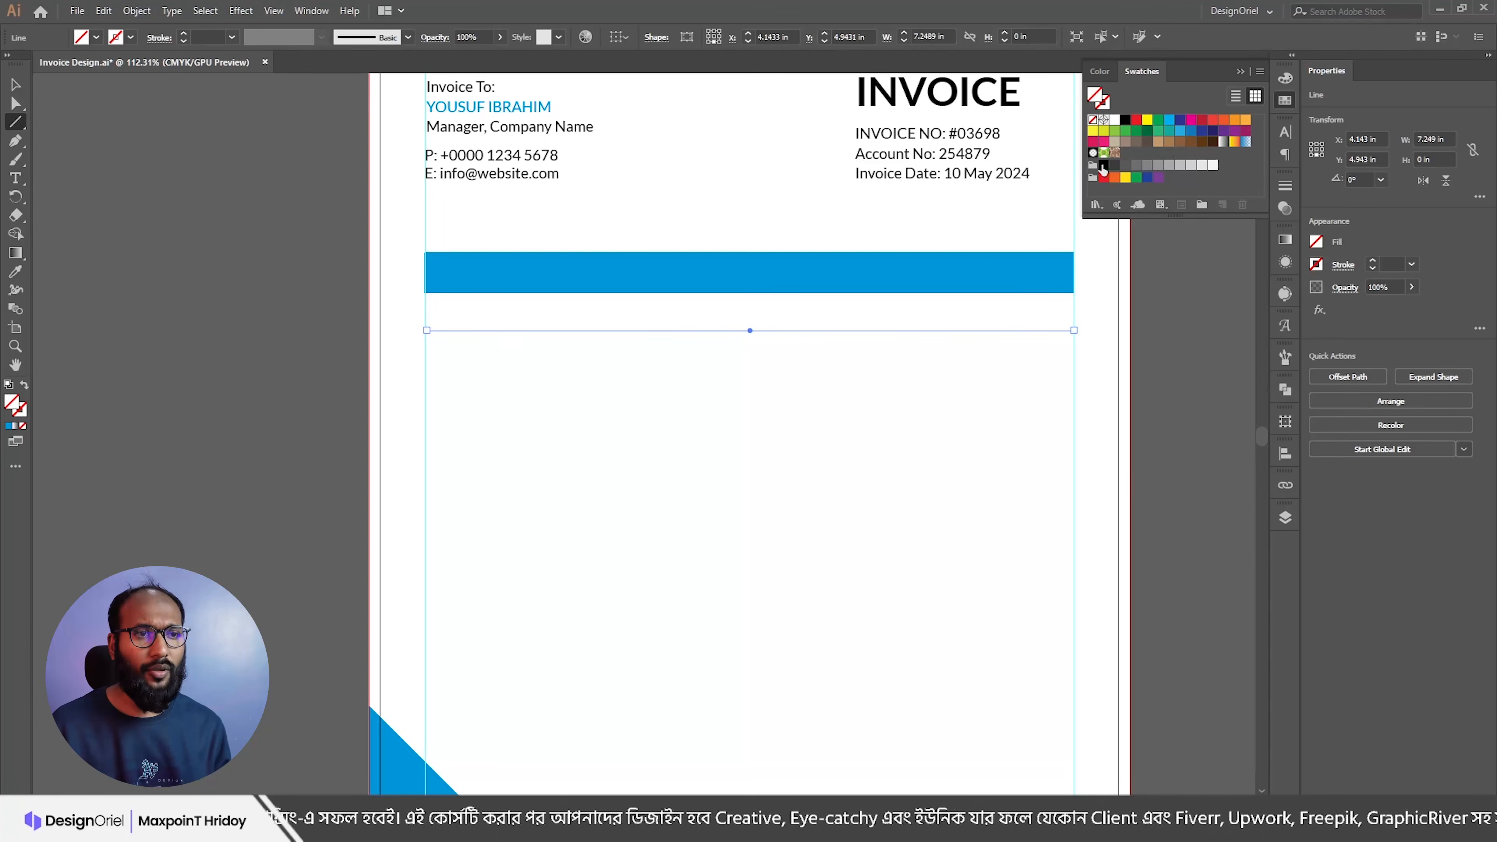
Step: Give the new line a black stroke and move it further down the page
click(1105, 105)
click(1102, 165)
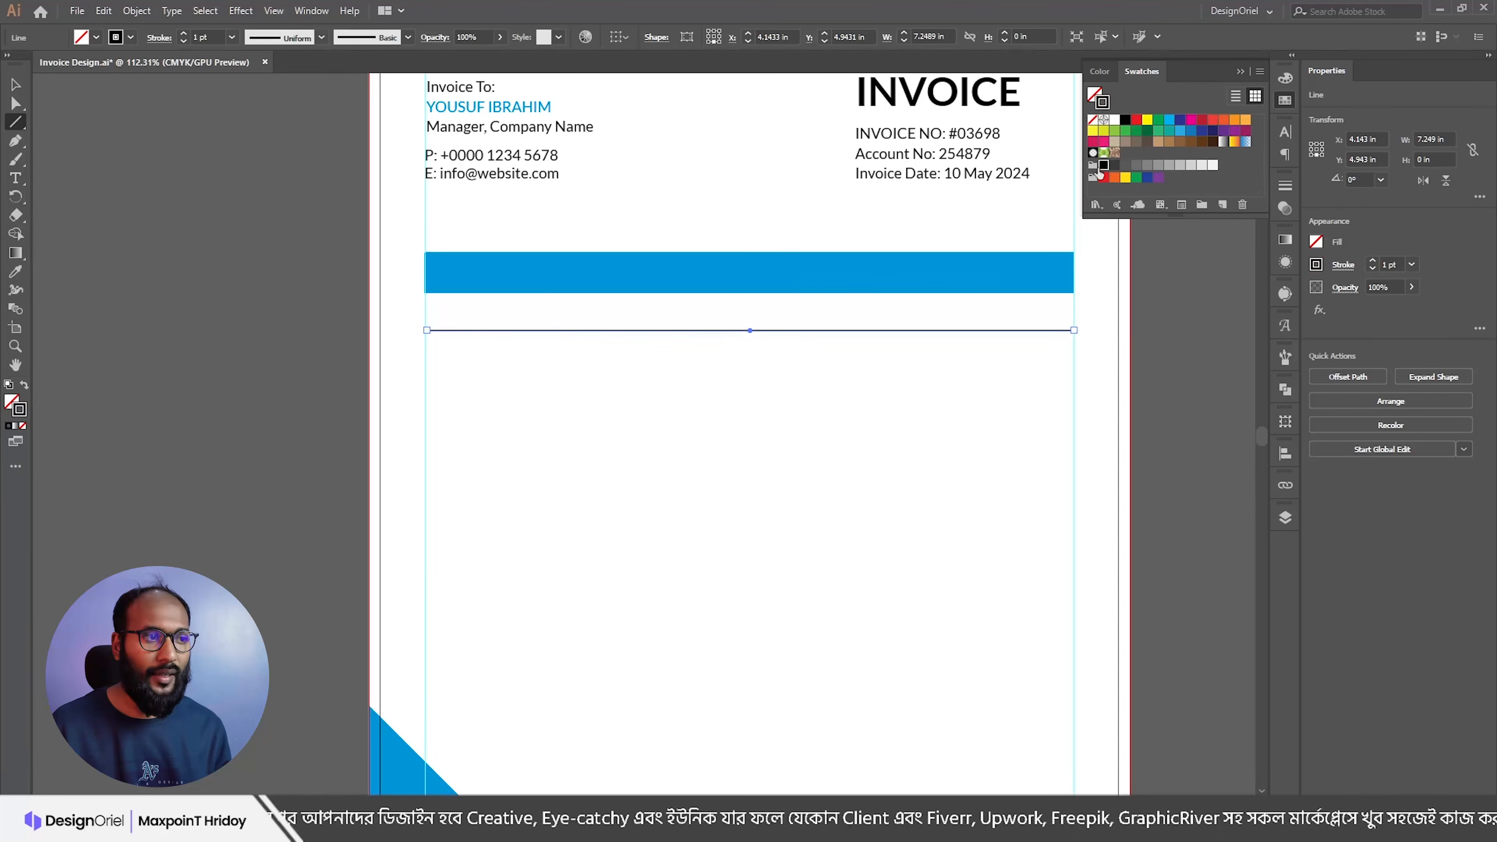
key(v)
click(760, 359)
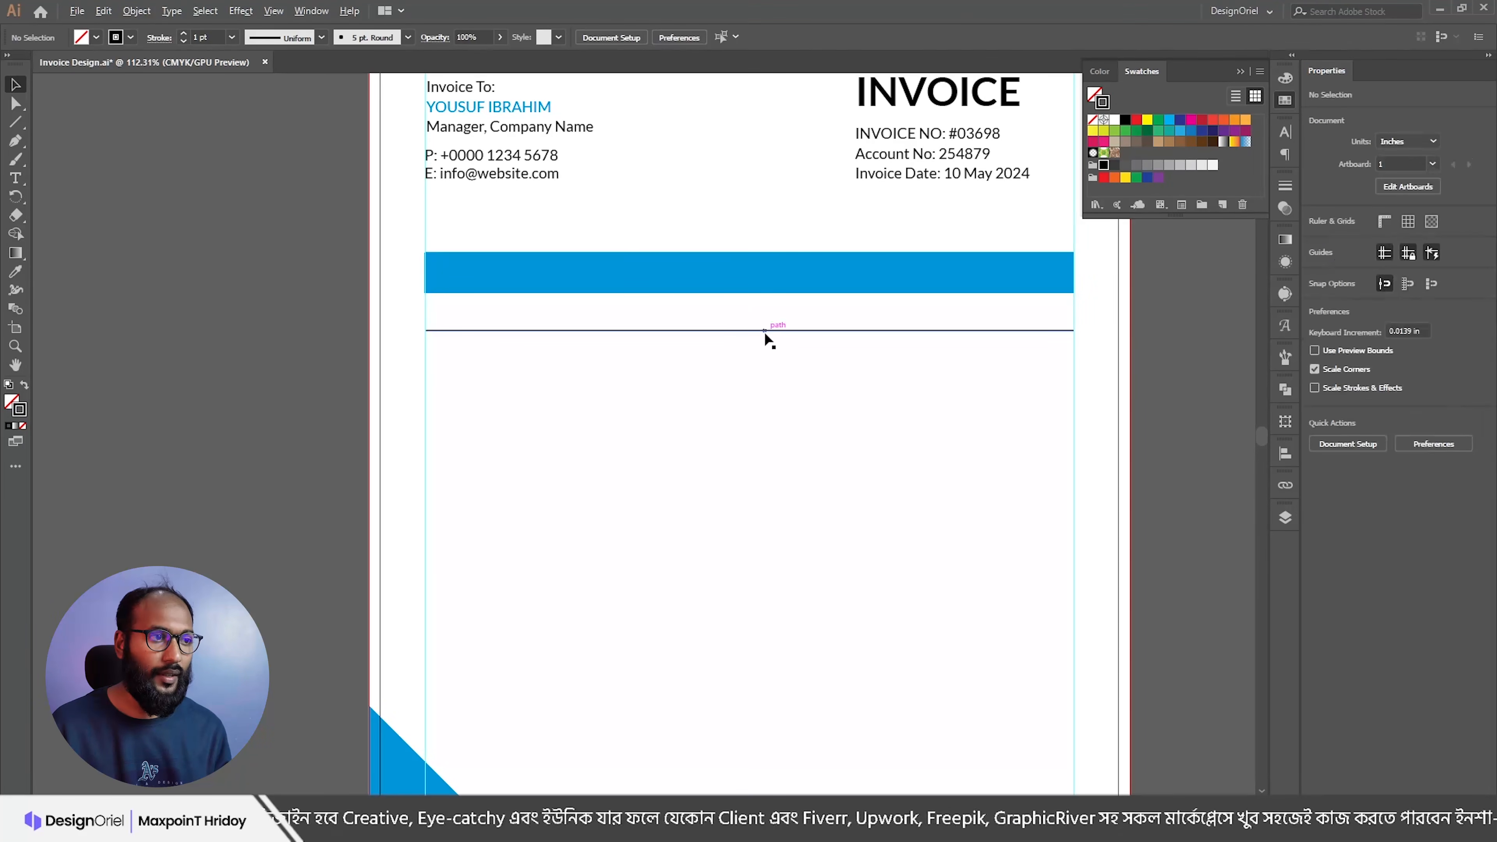
drag(764, 331, 763, 343)
click(778, 307)
Step: Make the blue bar slightly shorter and nudge the line up a little
click(775, 284)
drag(750, 294, 750, 288)
click(765, 324)
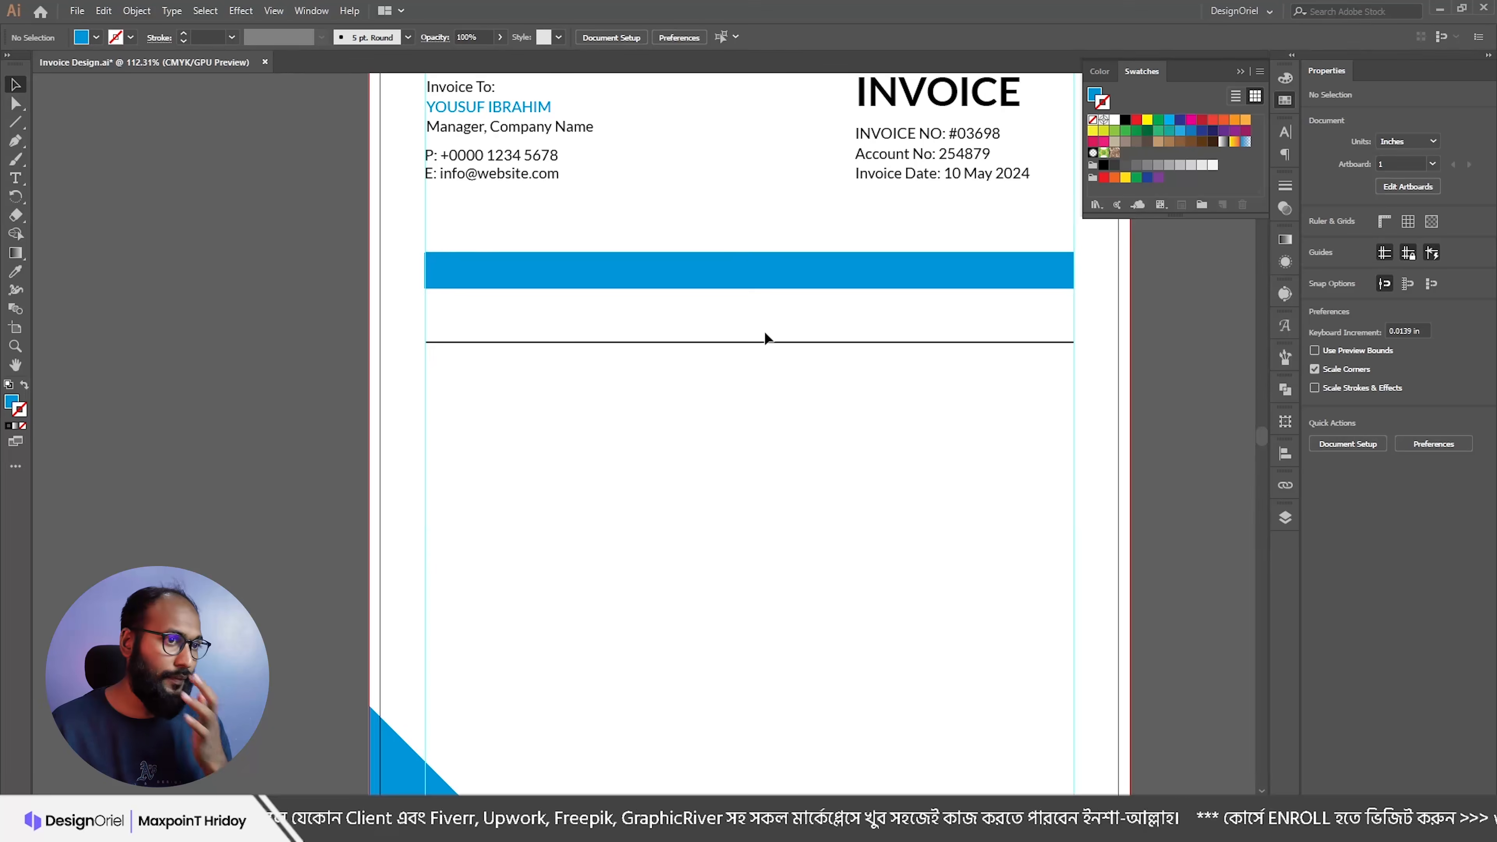
click(765, 341)
key(Up)
key(Up)
key(Up)
key(Up)
key(Up)
click(795, 371)
Step: Copy the line to the bar's bottom edge and place the other row line below it
scroll(719, 344, up, 2)
drag(778, 331, 776, 266)
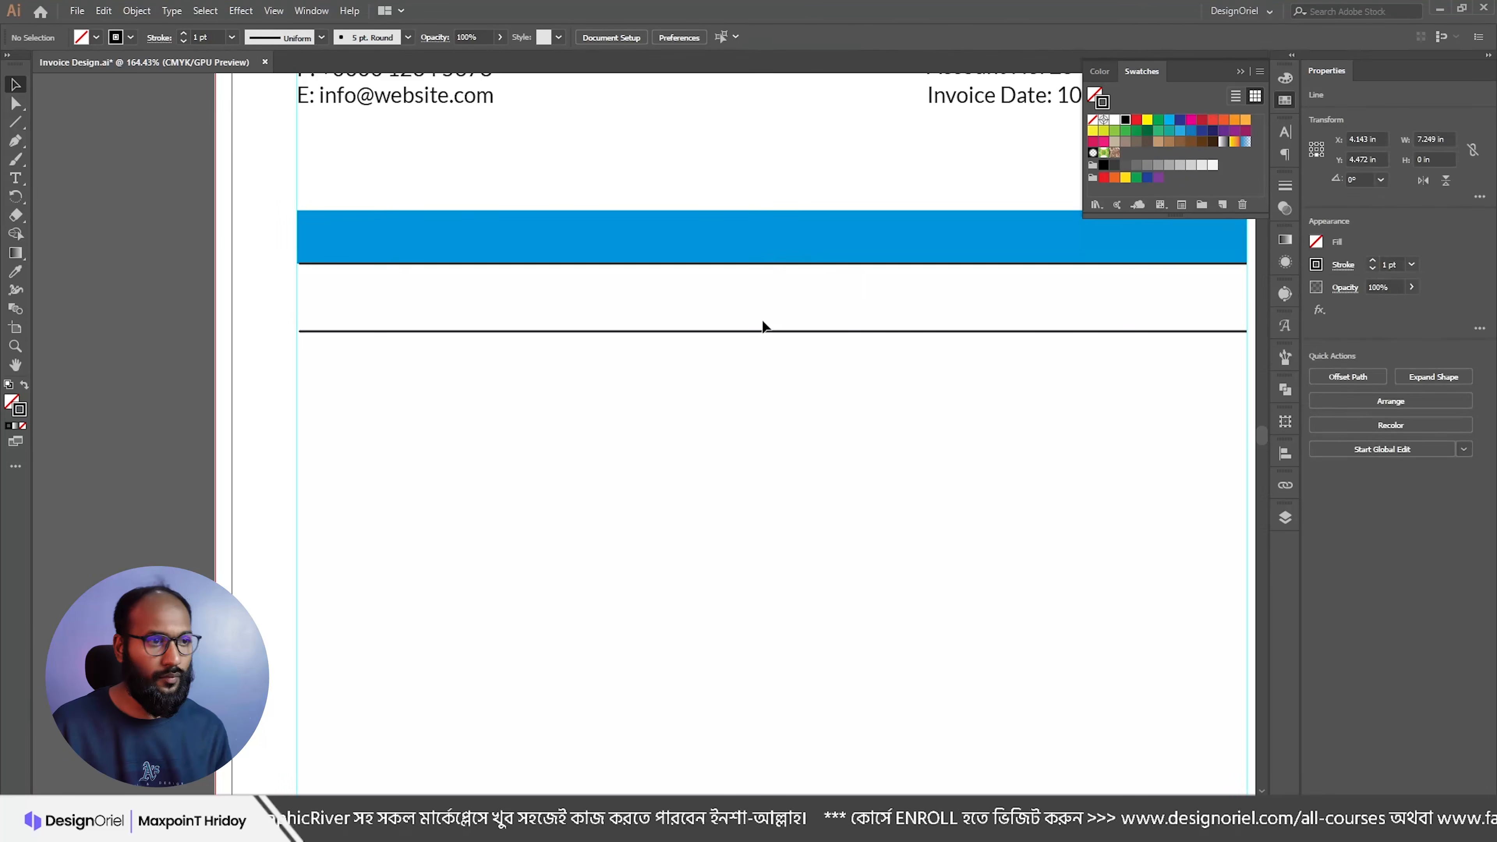
click(775, 289)
scroll(781, 299, down, 2)
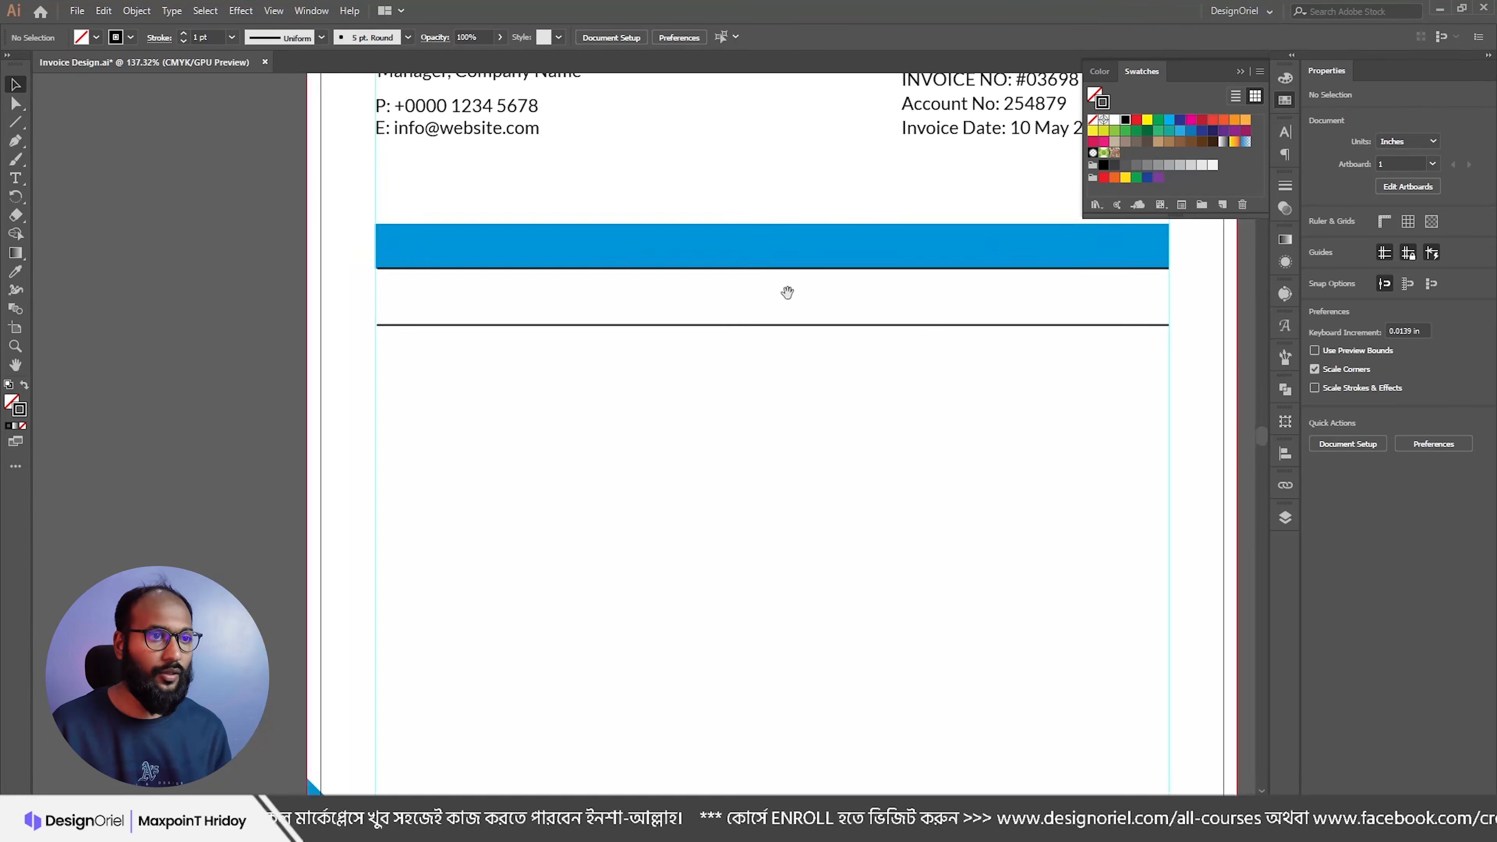
drag(770, 273, 770, 335)
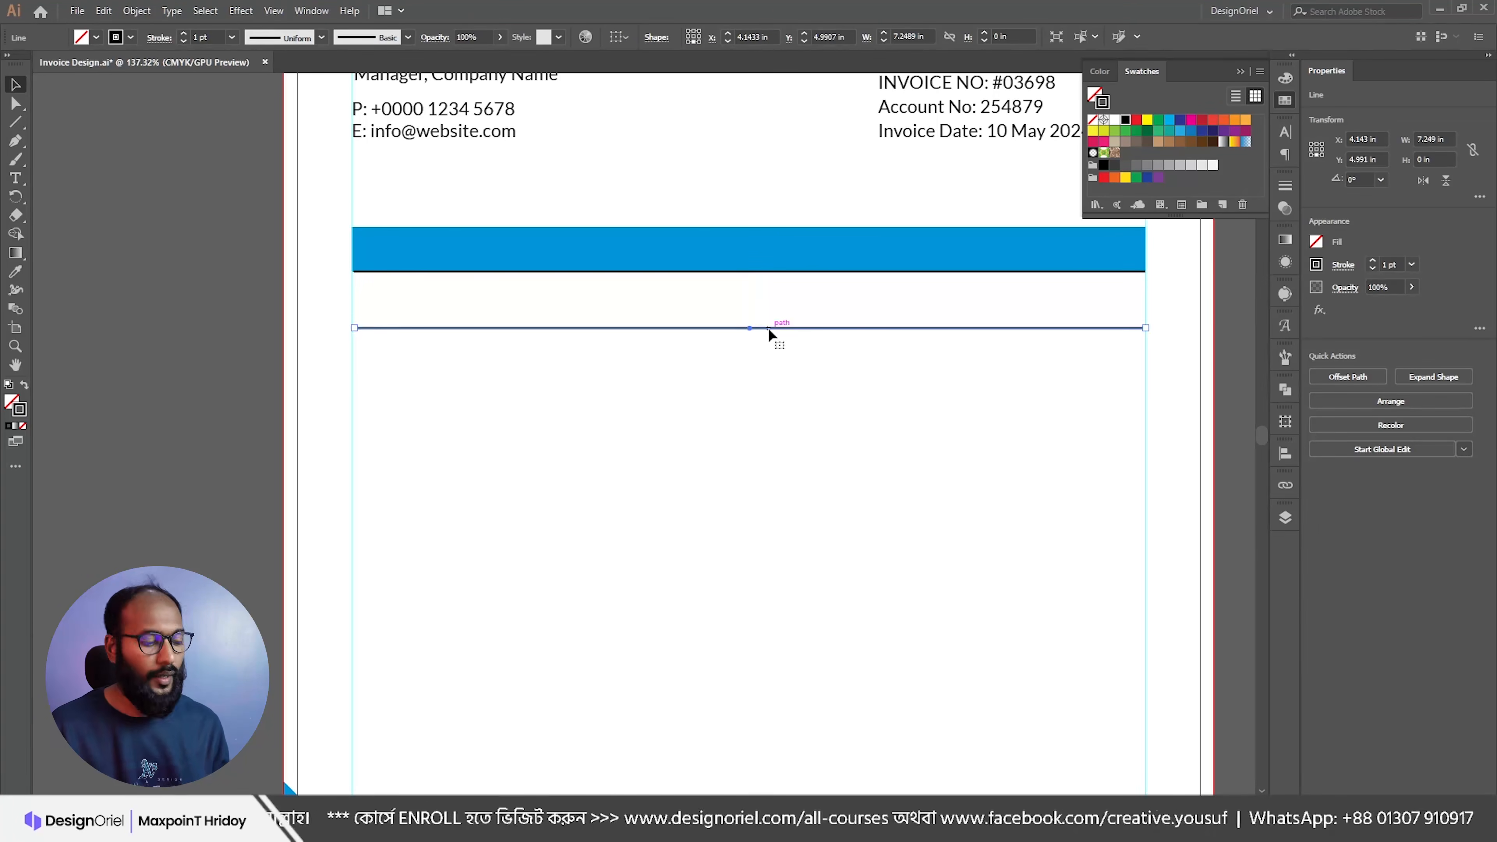
Step: Duplicate the row line downward with Ctrl+D and delete the extra copies, leaving six lines
key(ctrl+d)
key(ctrl+d)
key(ctrl+d)
key(ctrl+d)
key(ctrl+d)
key(ctrl+d)
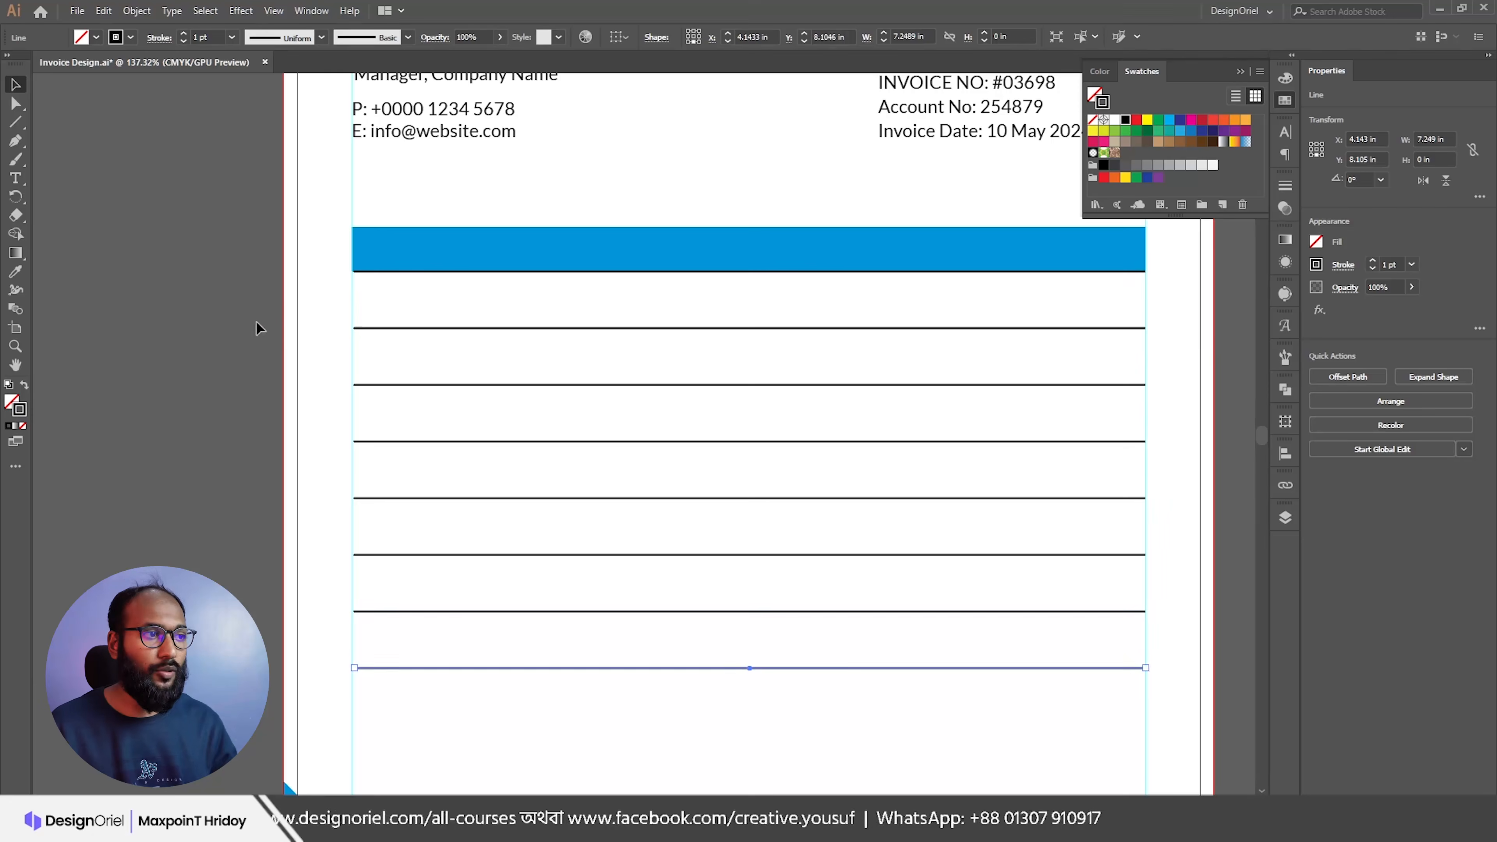
mouse_move(418, 329)
mouse_down()
mouse_move(408, 345)
mouse_move(435, 346)
mouse_up()
key(Delete)
drag(551, 278, 477, 309)
key(Delete)
scroll(580, 314, down, 3)
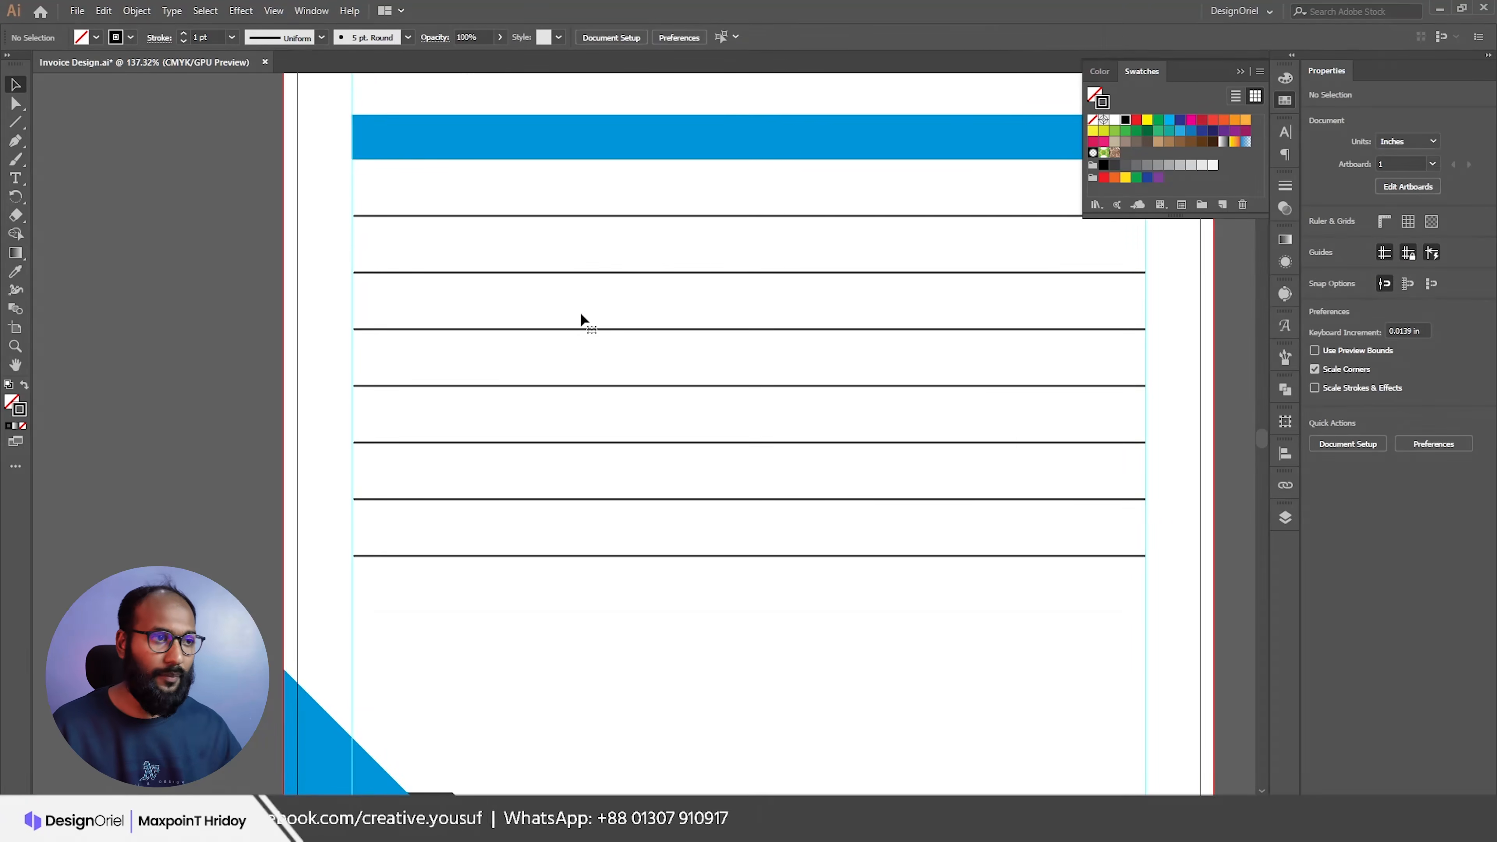
drag(616, 315, 605, 301)
drag(606, 297, 577, 348)
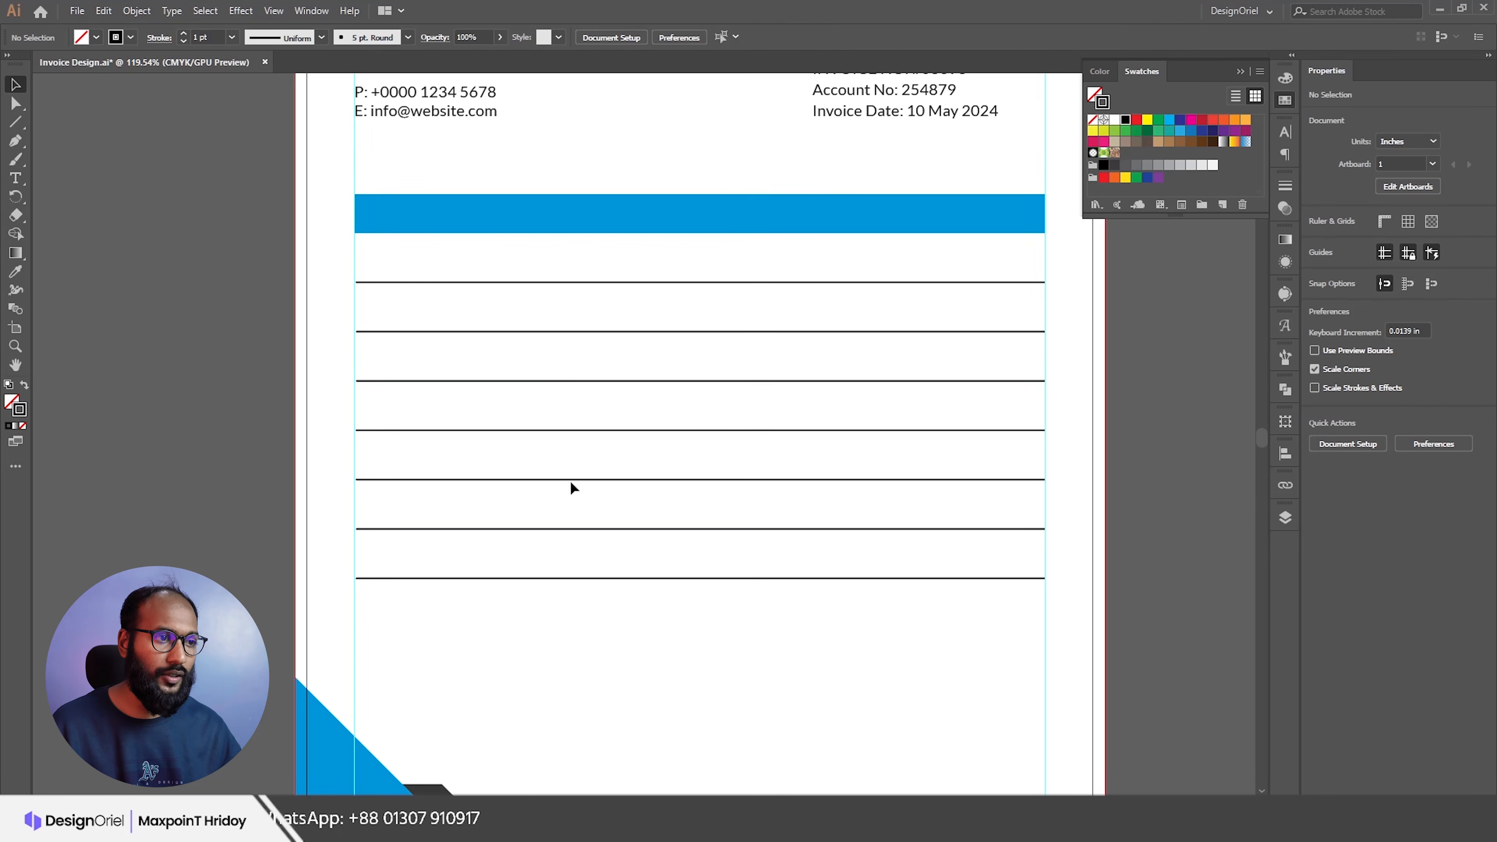
click(577, 579)
key(Delete)
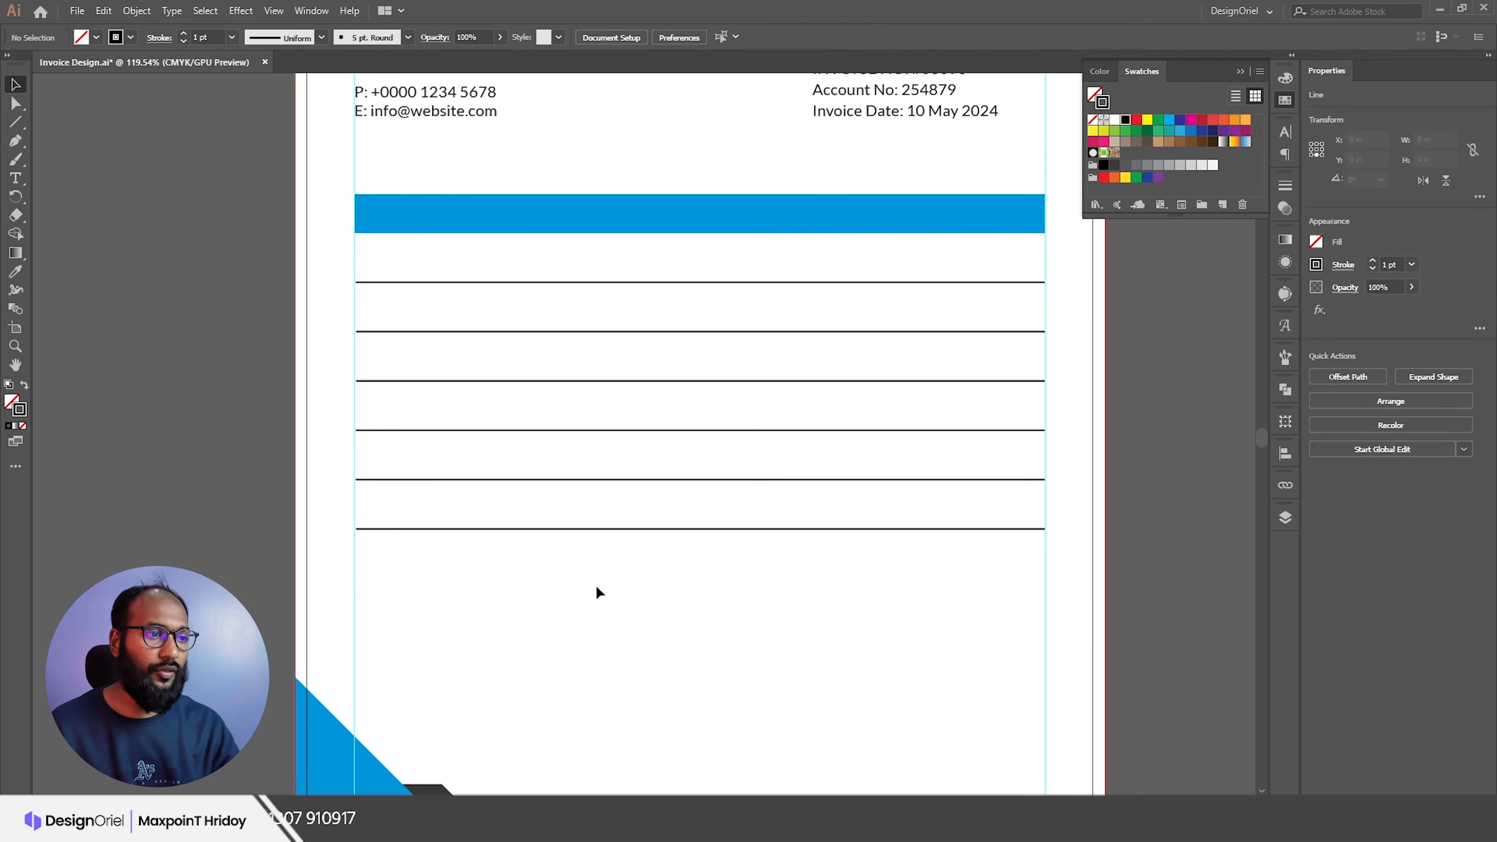
Step: Thin all six row lines to 0.5 pt and recolour them light grey
drag(612, 265, 661, 571)
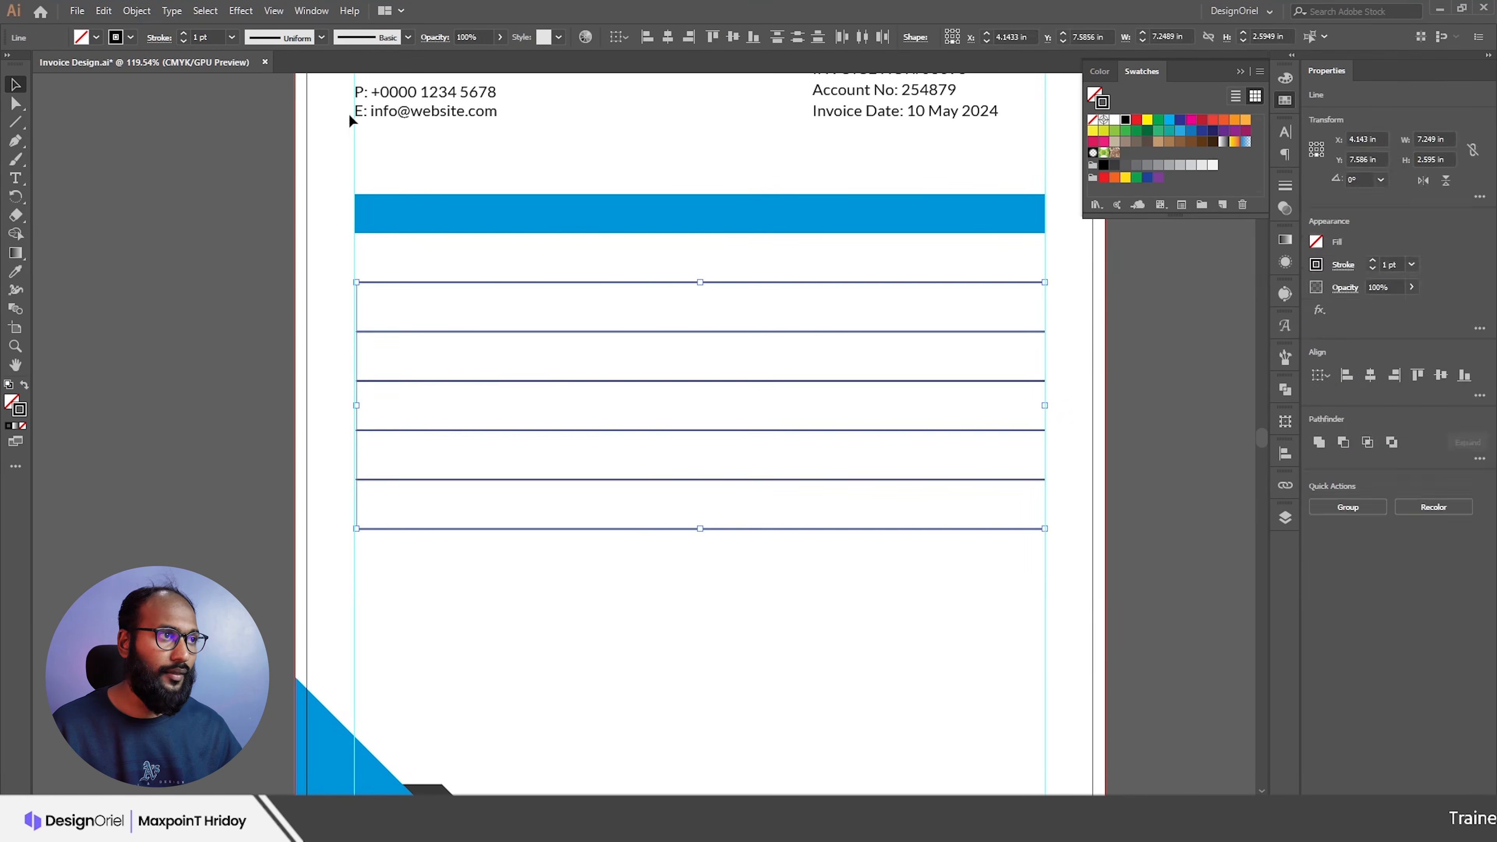
click(184, 41)
click(184, 41)
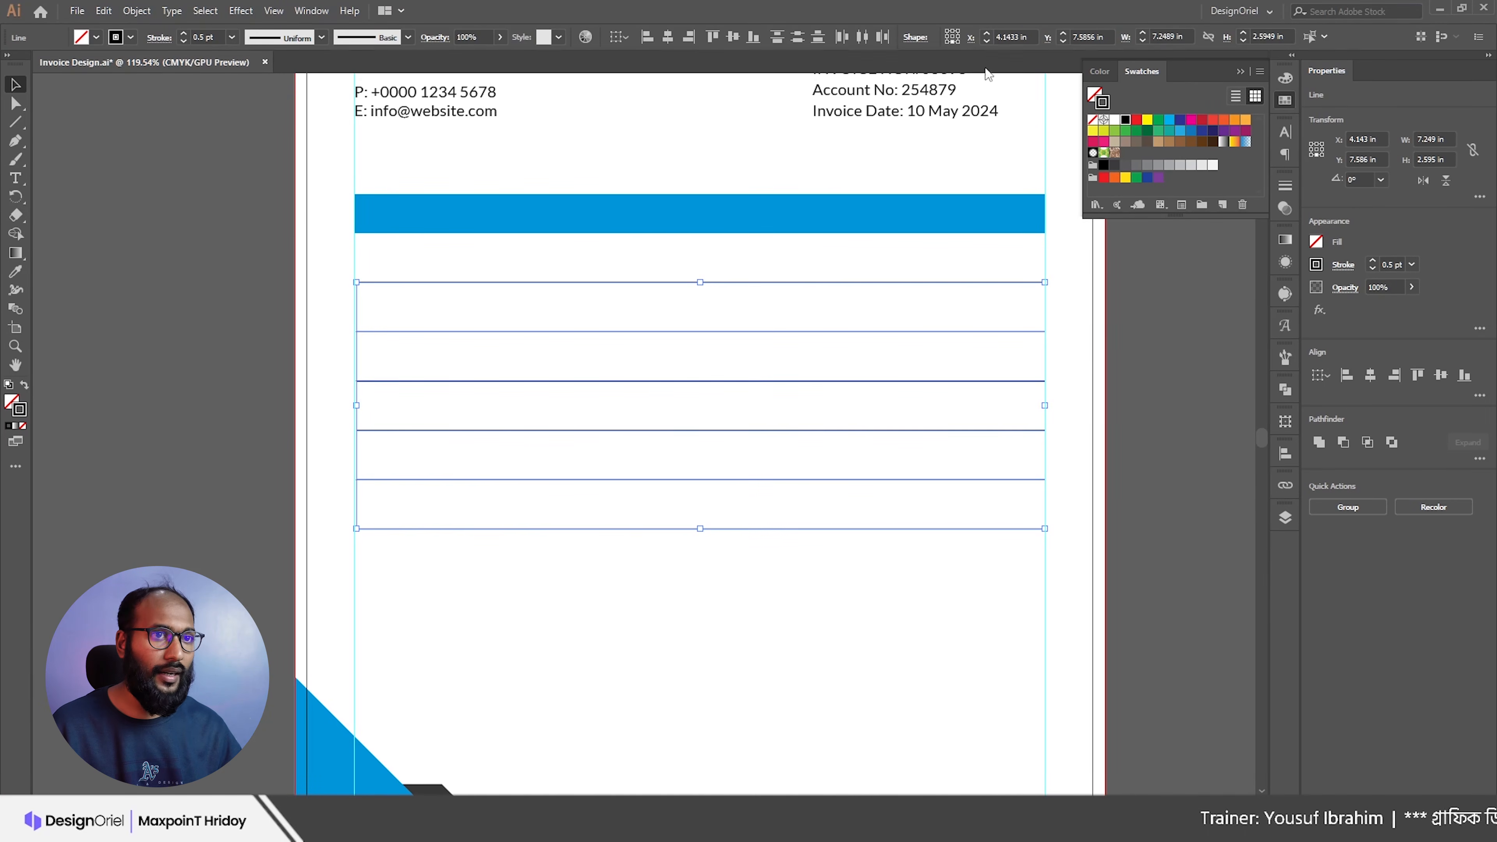
click(1147, 166)
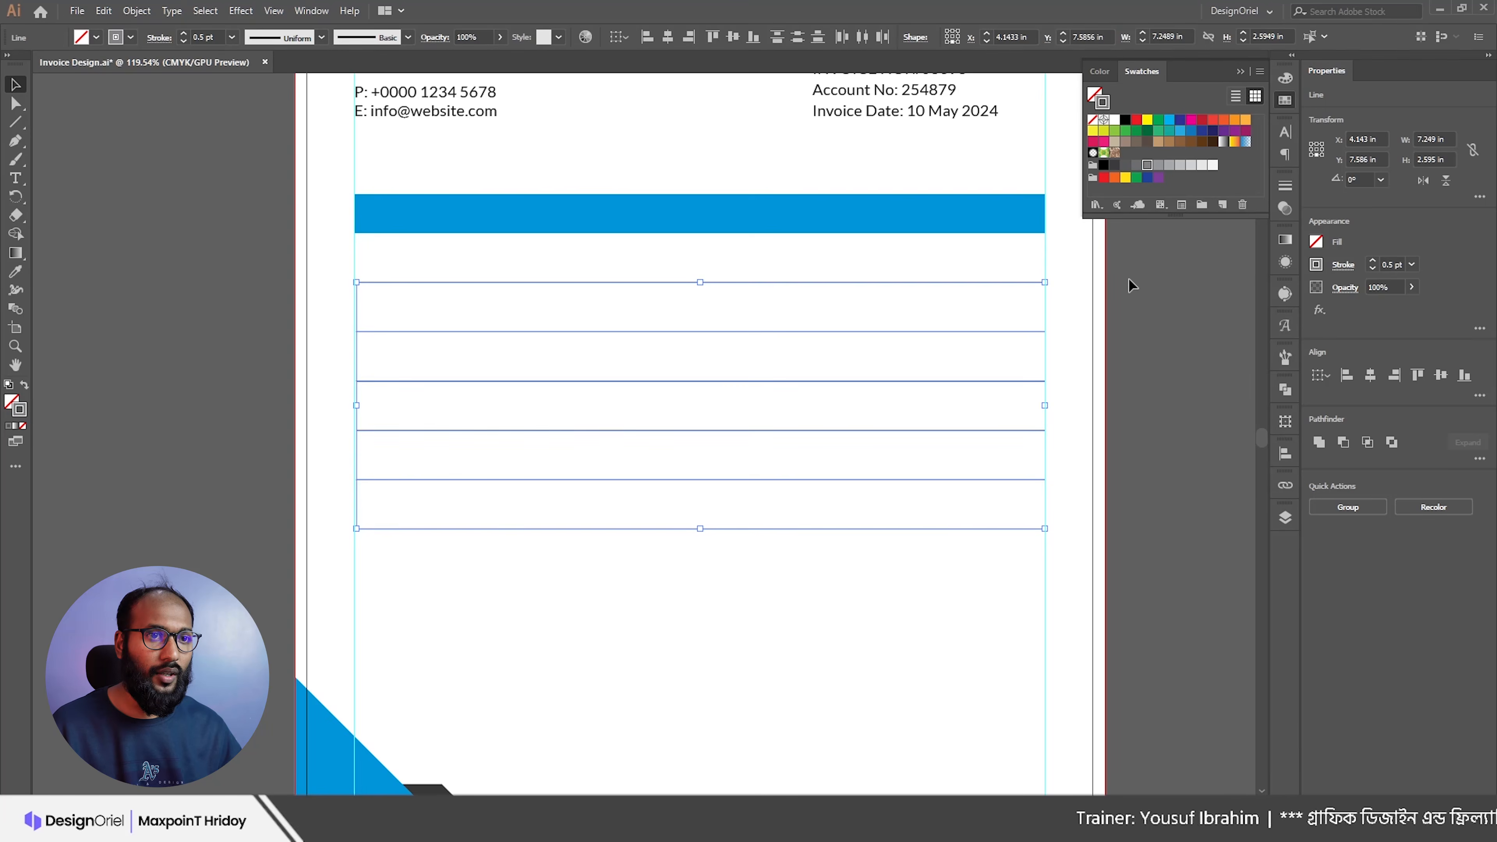
click(1037, 292)
drag(915, 407, 955, 531)
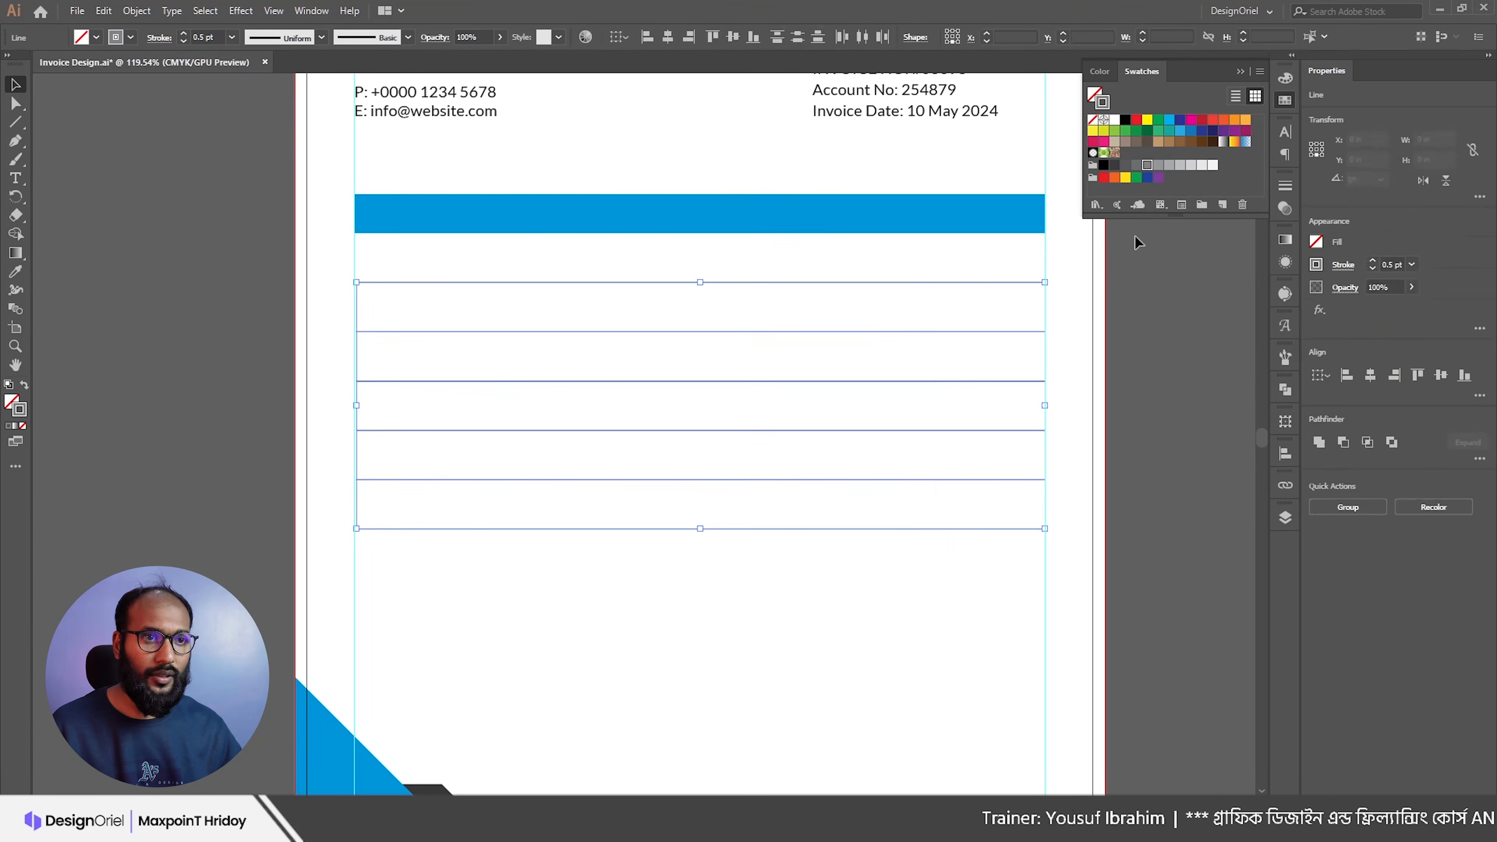
click(1159, 167)
click(1079, 210)
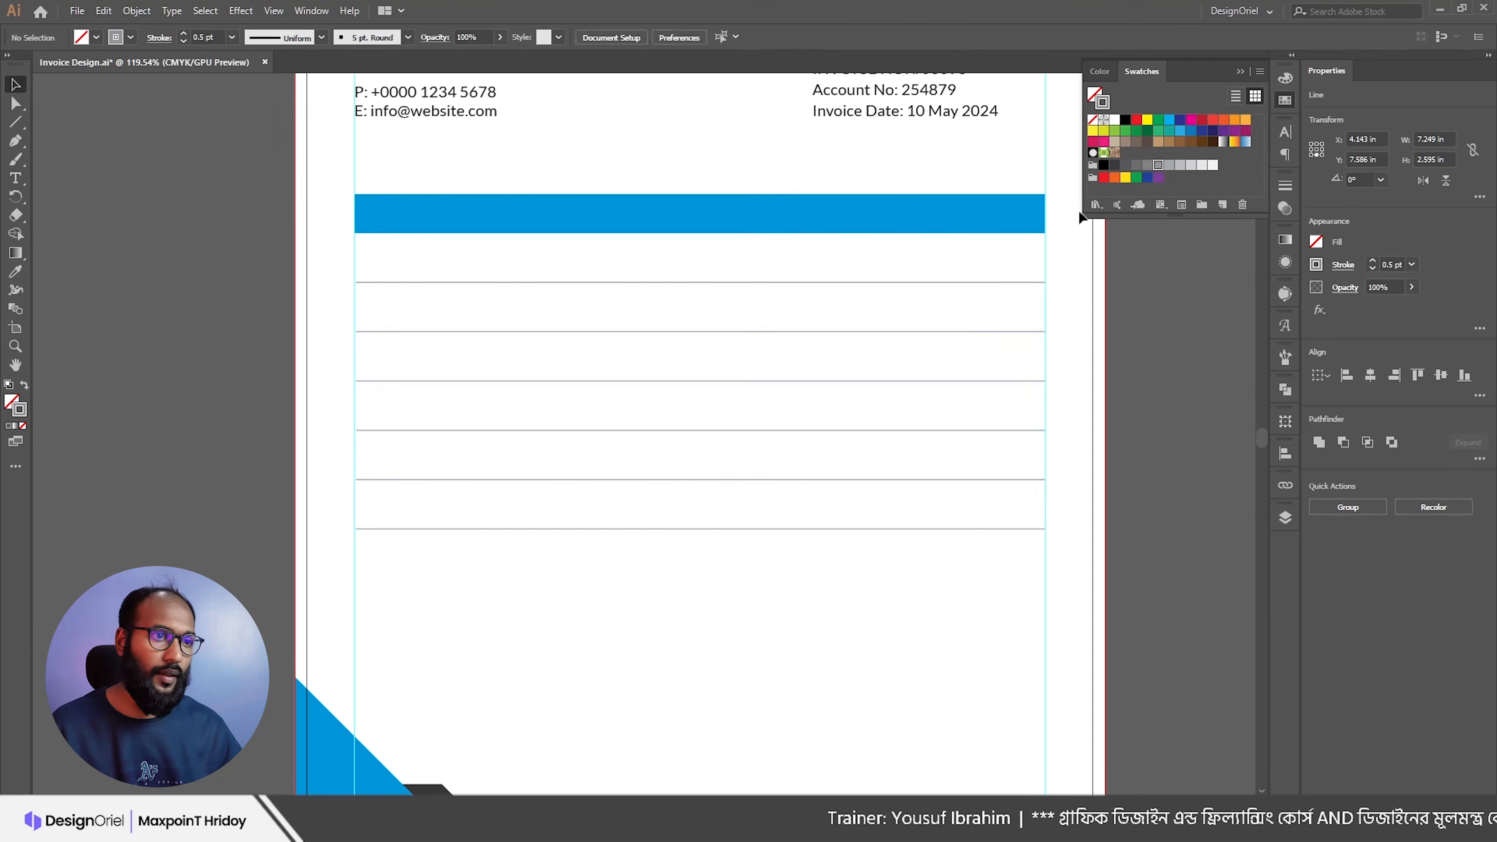
drag(711, 270, 664, 254)
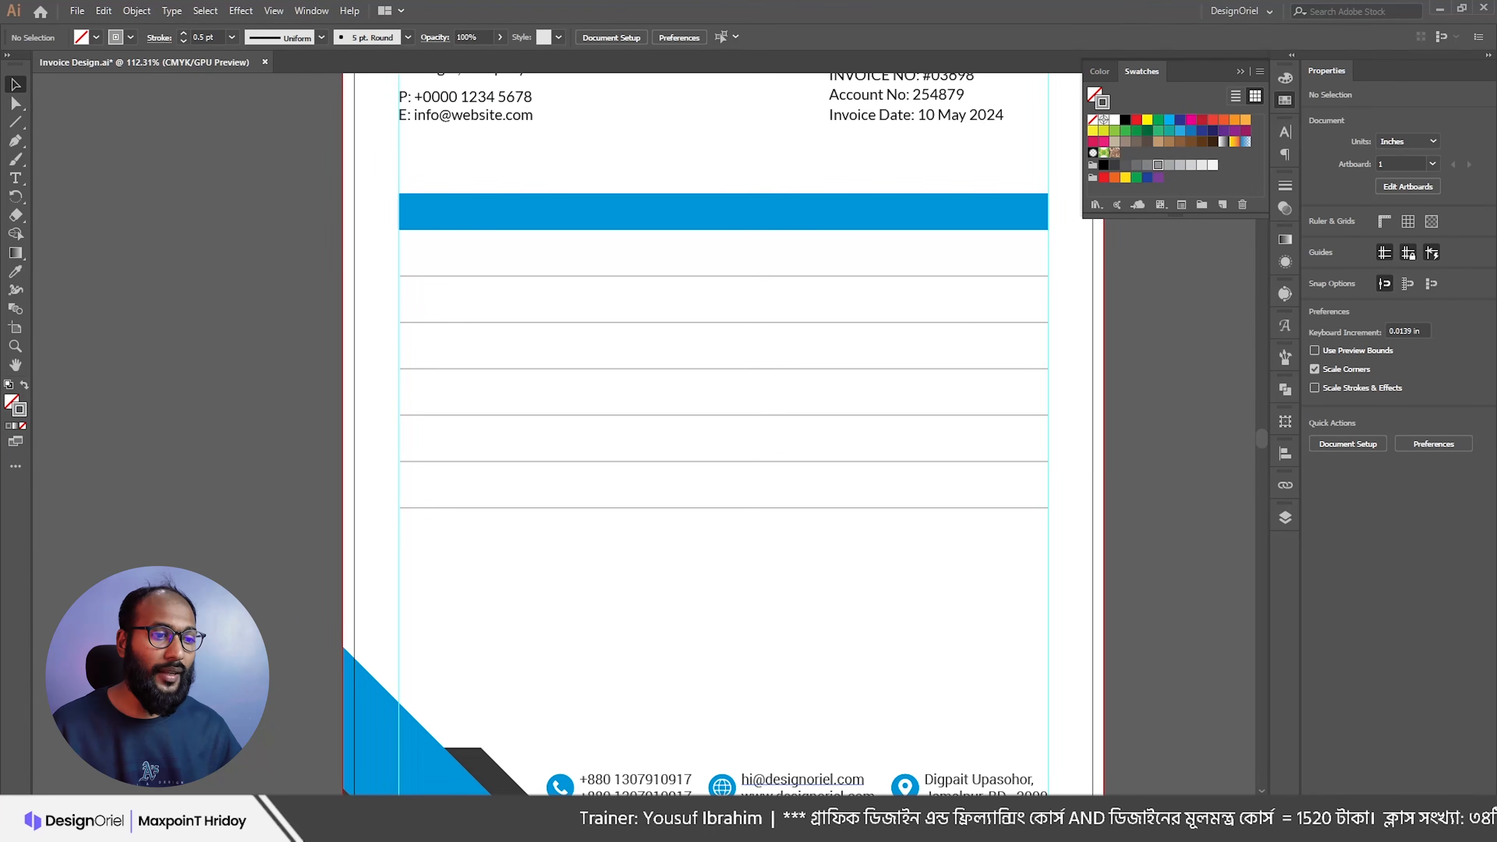
Step: Add the SL heading as a text object just below the blue bar
key(alt+Tab)
drag(400, 292, 347, 238)
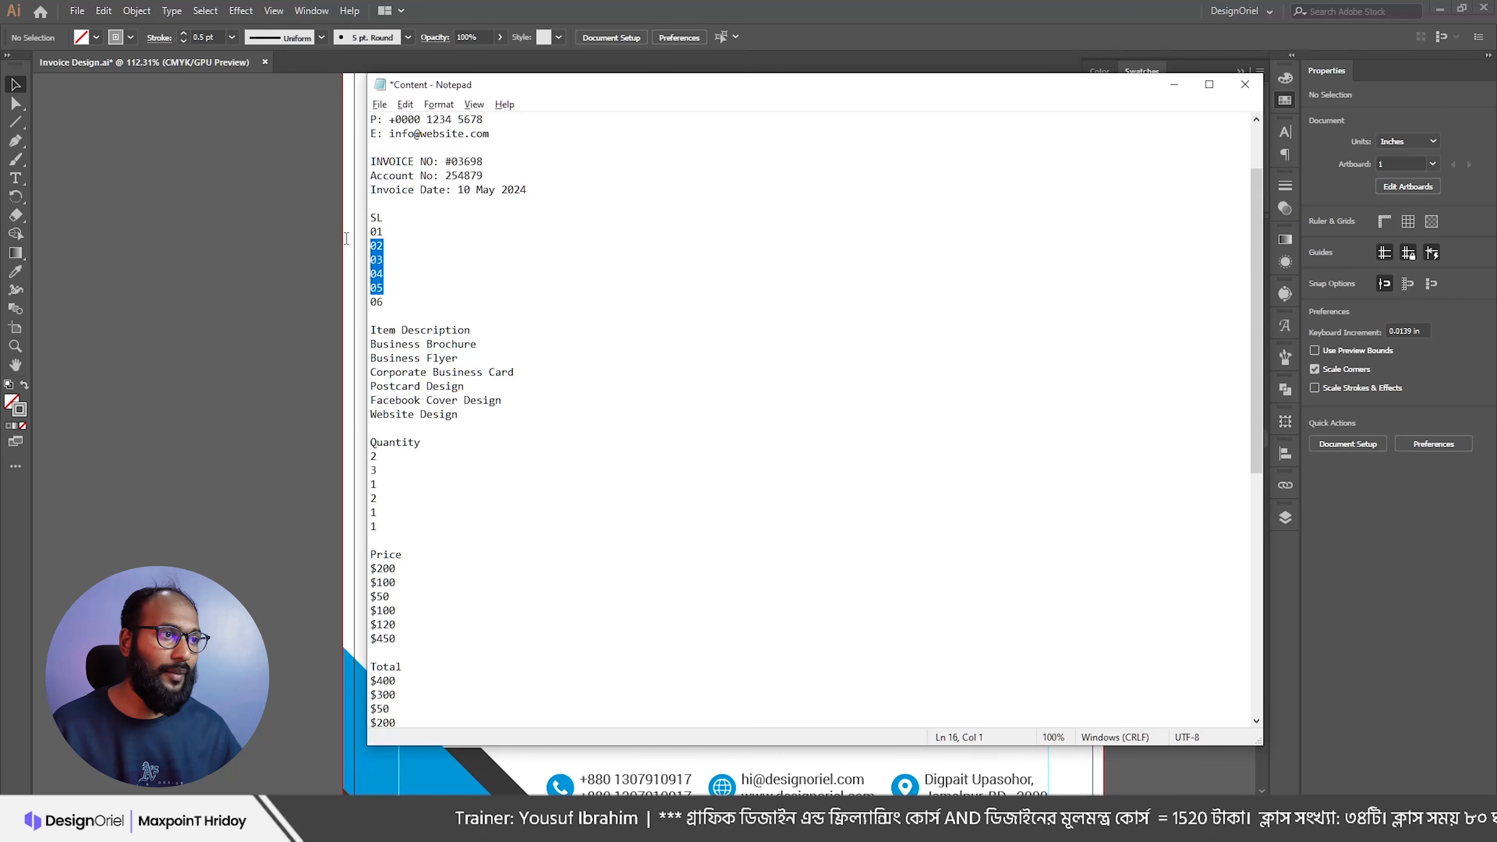
click(394, 301)
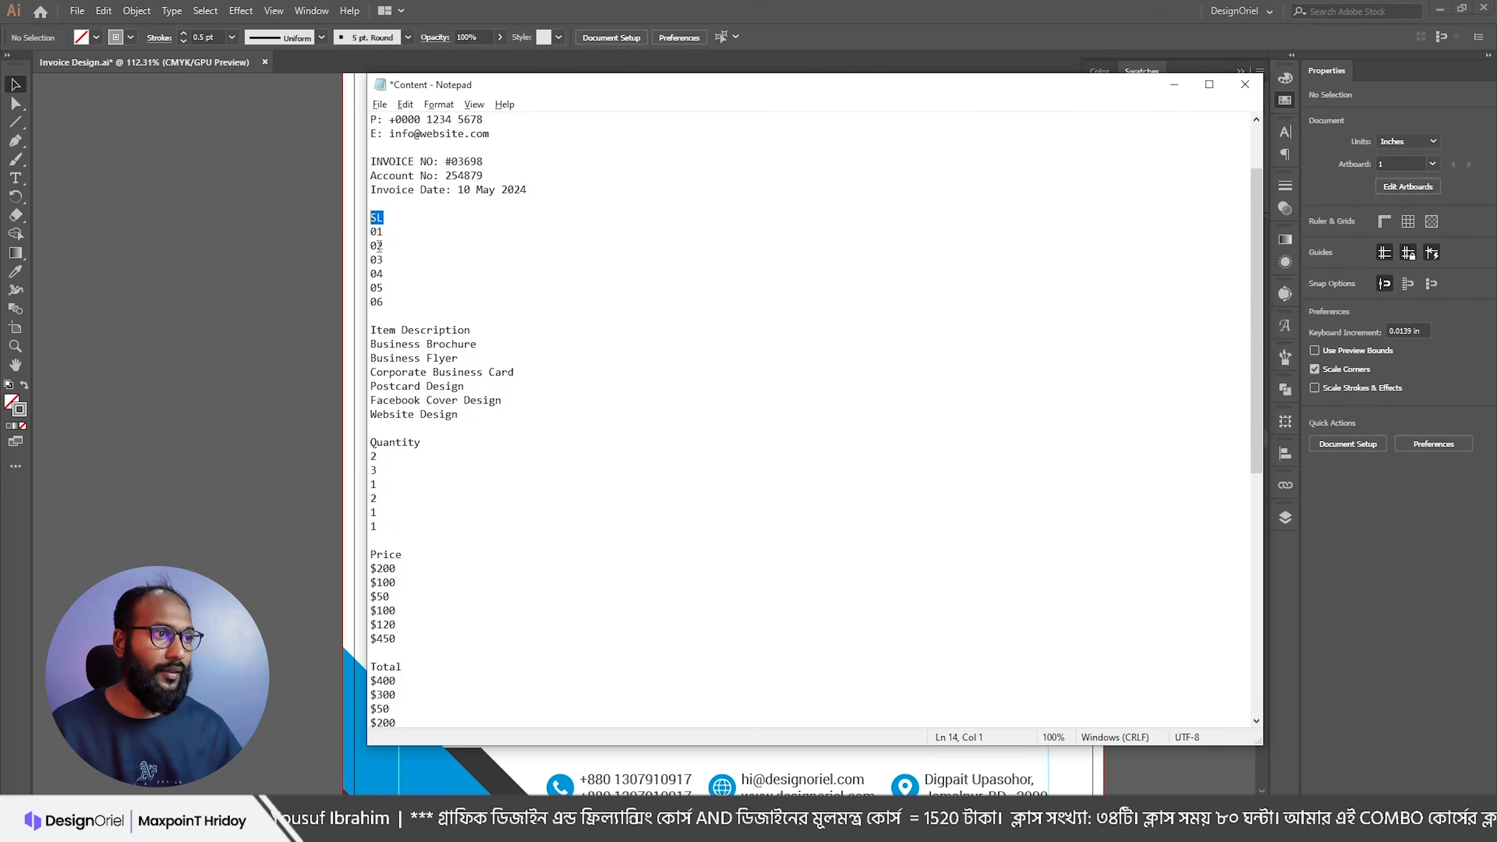
drag(384, 318, 368, 239)
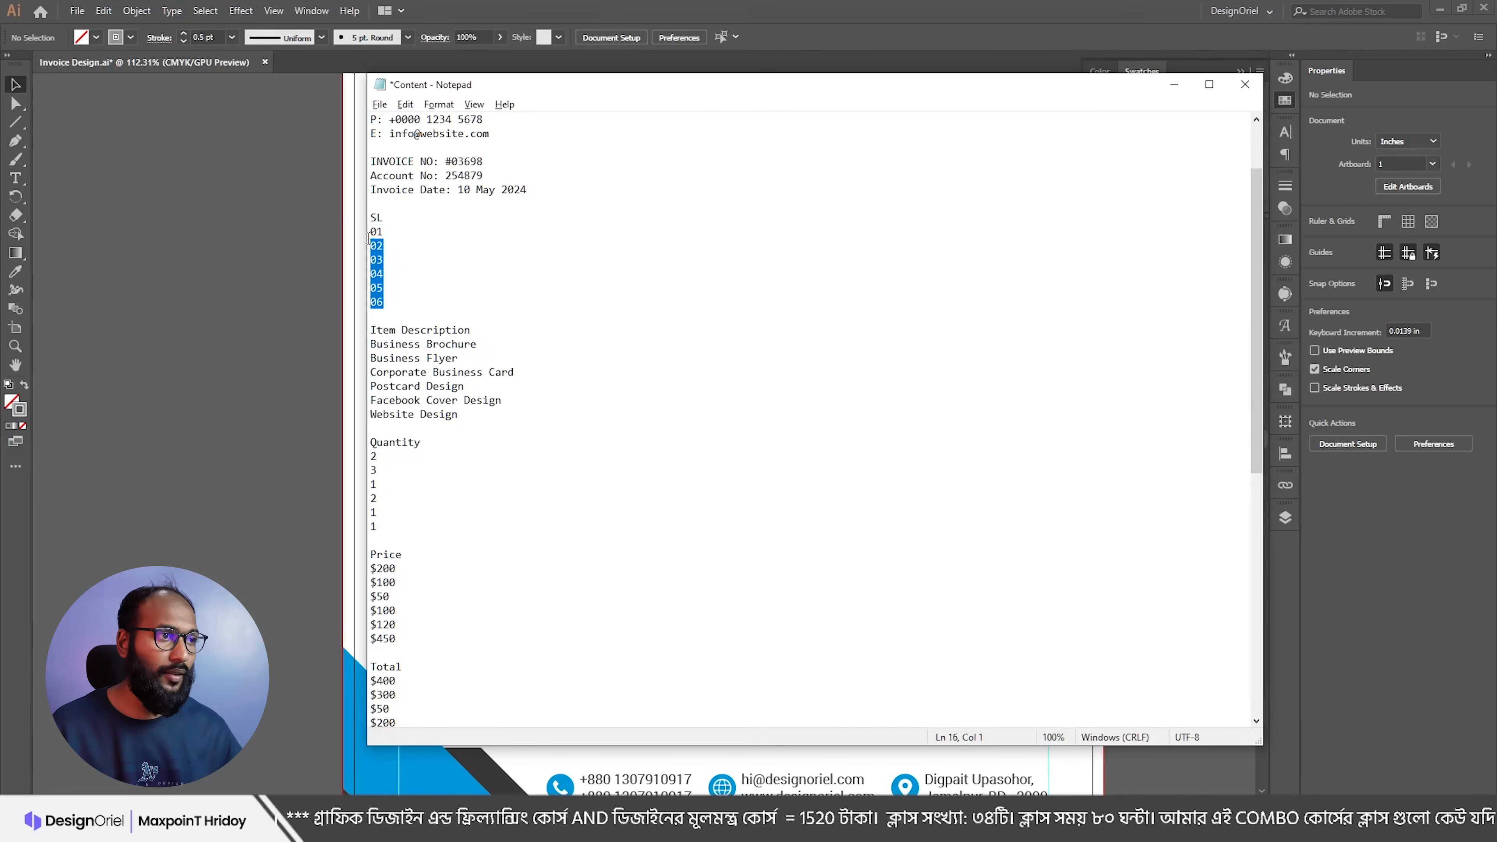
click(359, 218)
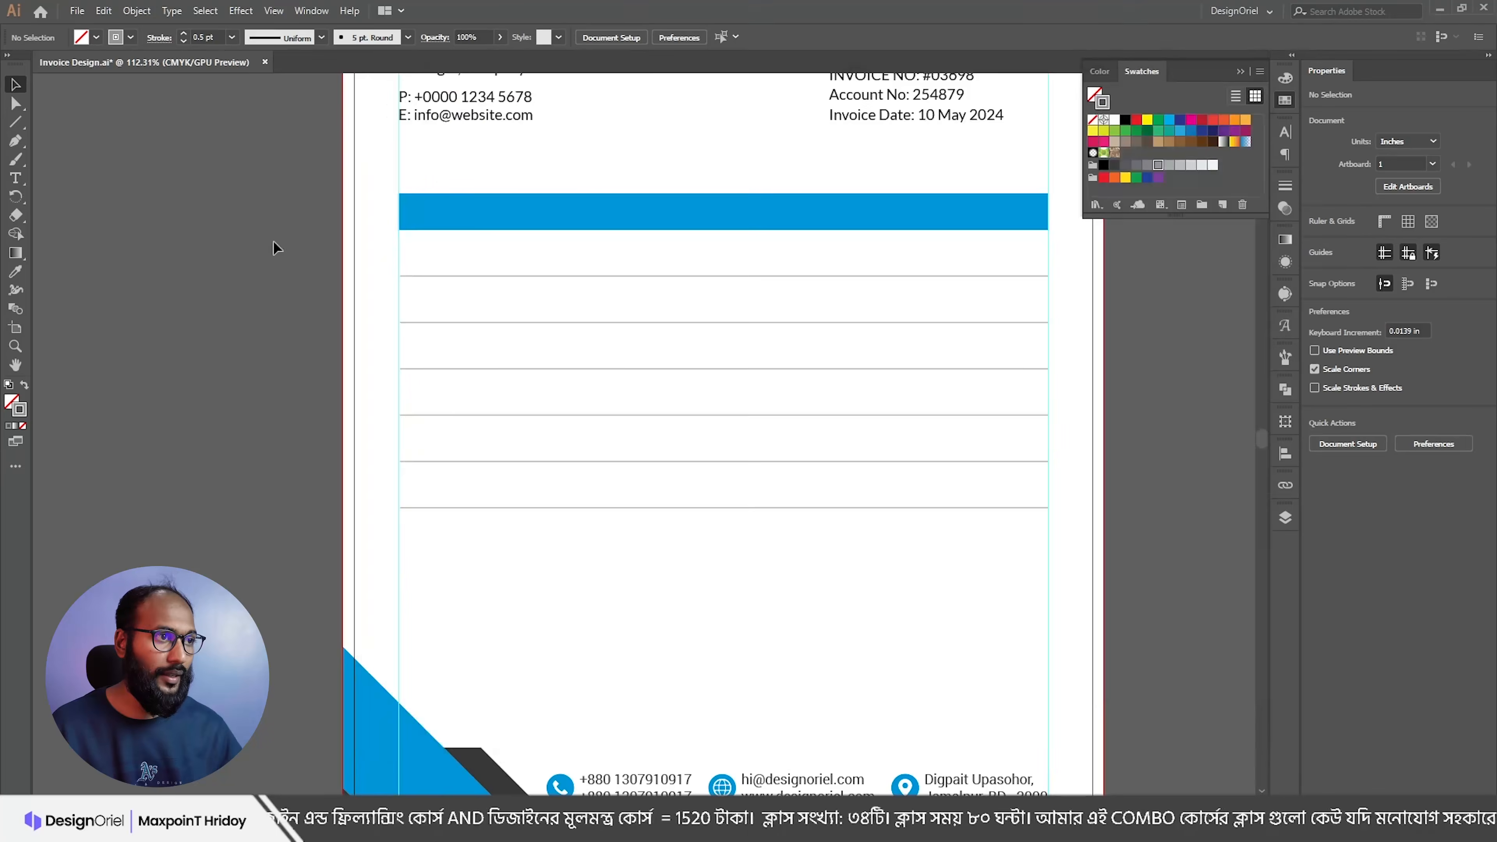
key(t)
click(429, 241)
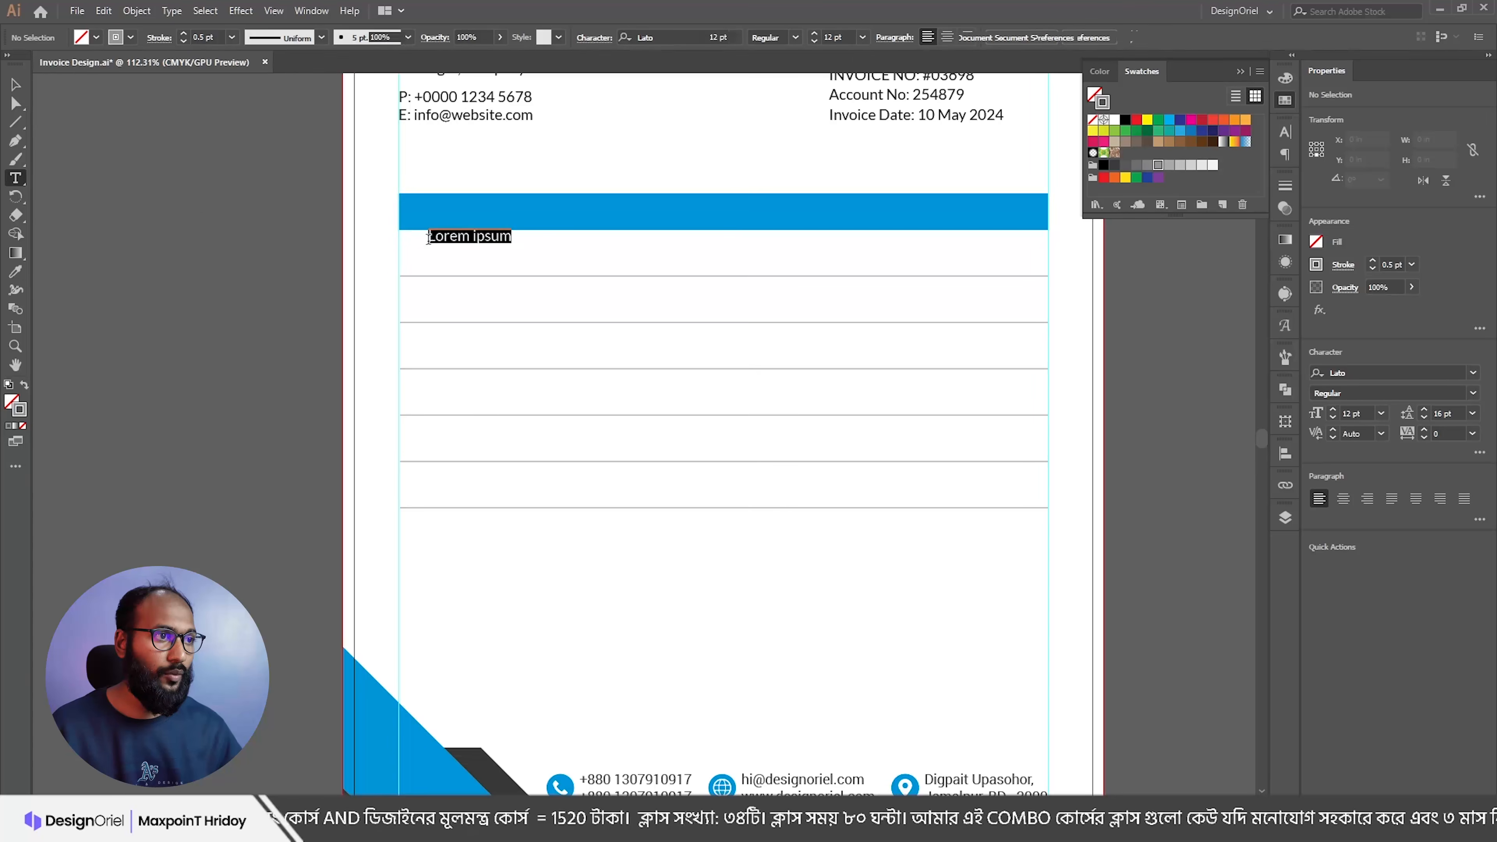
key(Escape)
Step: Duplicate SL to the right and paste 'Item Description' from Notepad into the copy
key(alt+Tab)
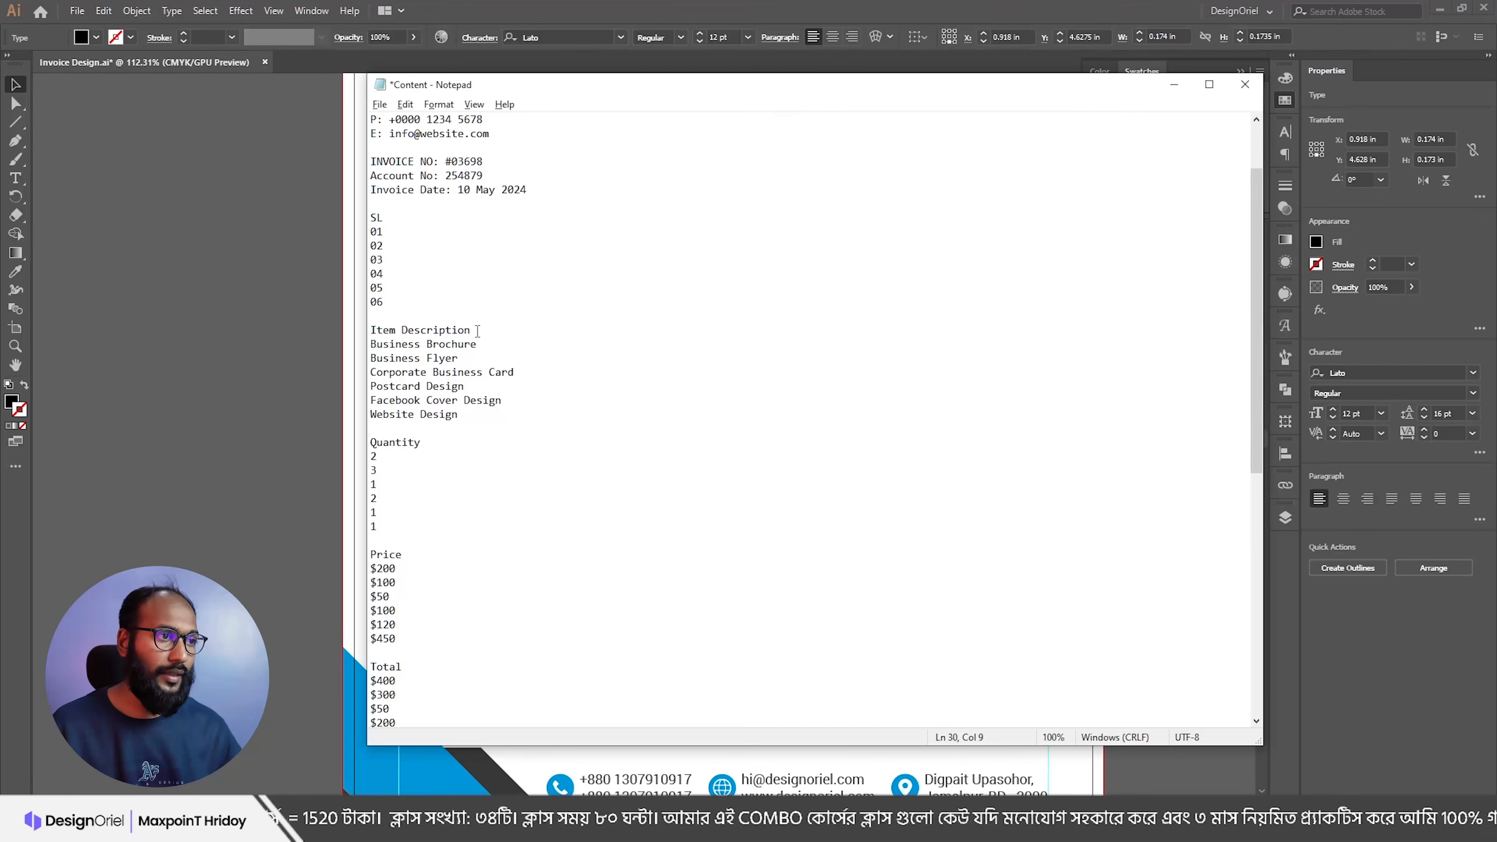
drag(477, 330, 370, 331)
key(alt+Tab)
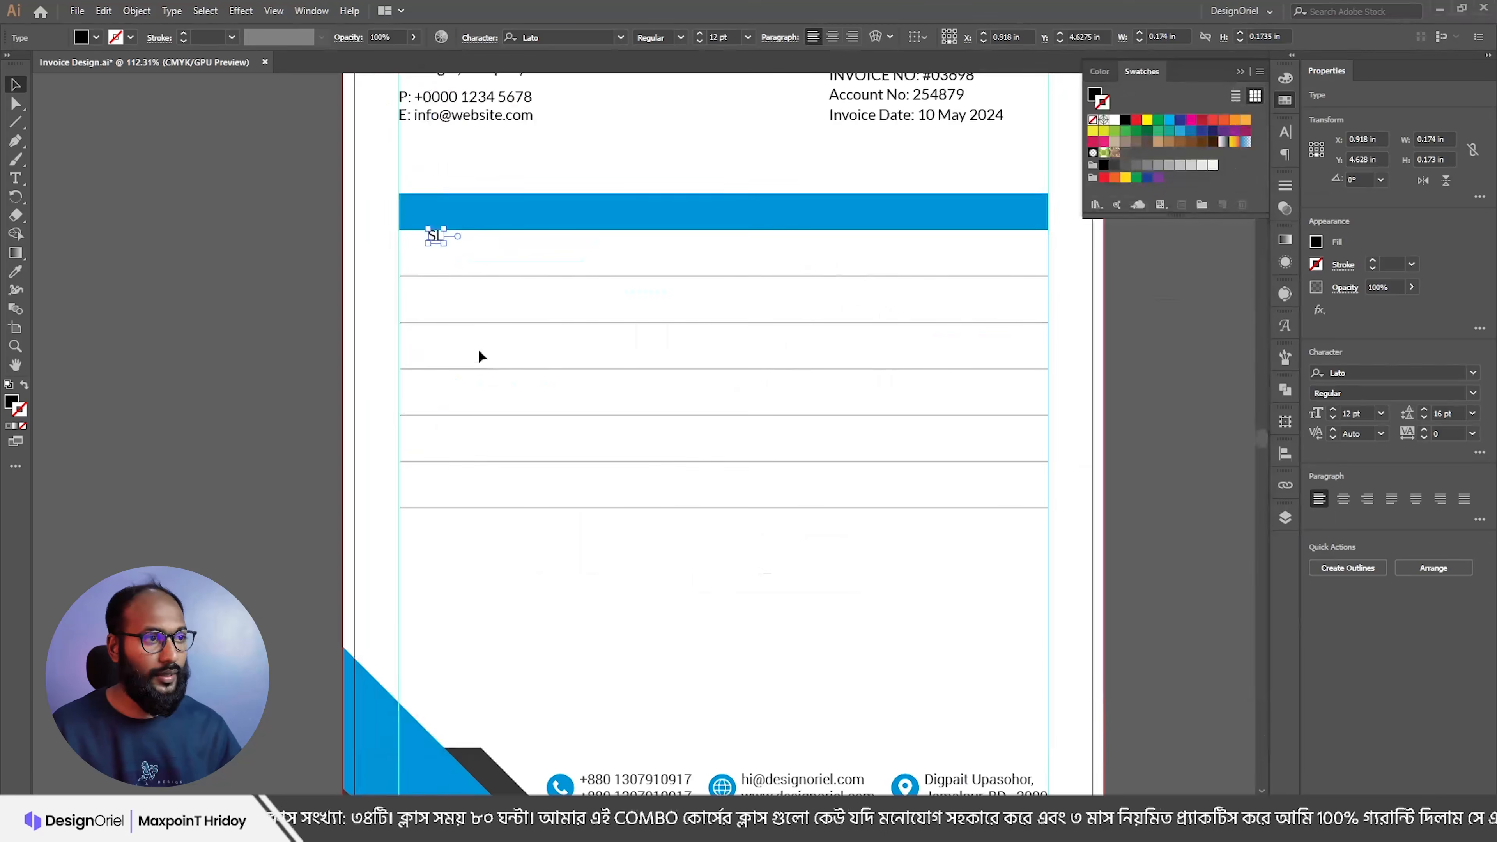
click(468, 272)
drag(435, 236, 551, 233)
double_click(550, 234)
text(Item Description)
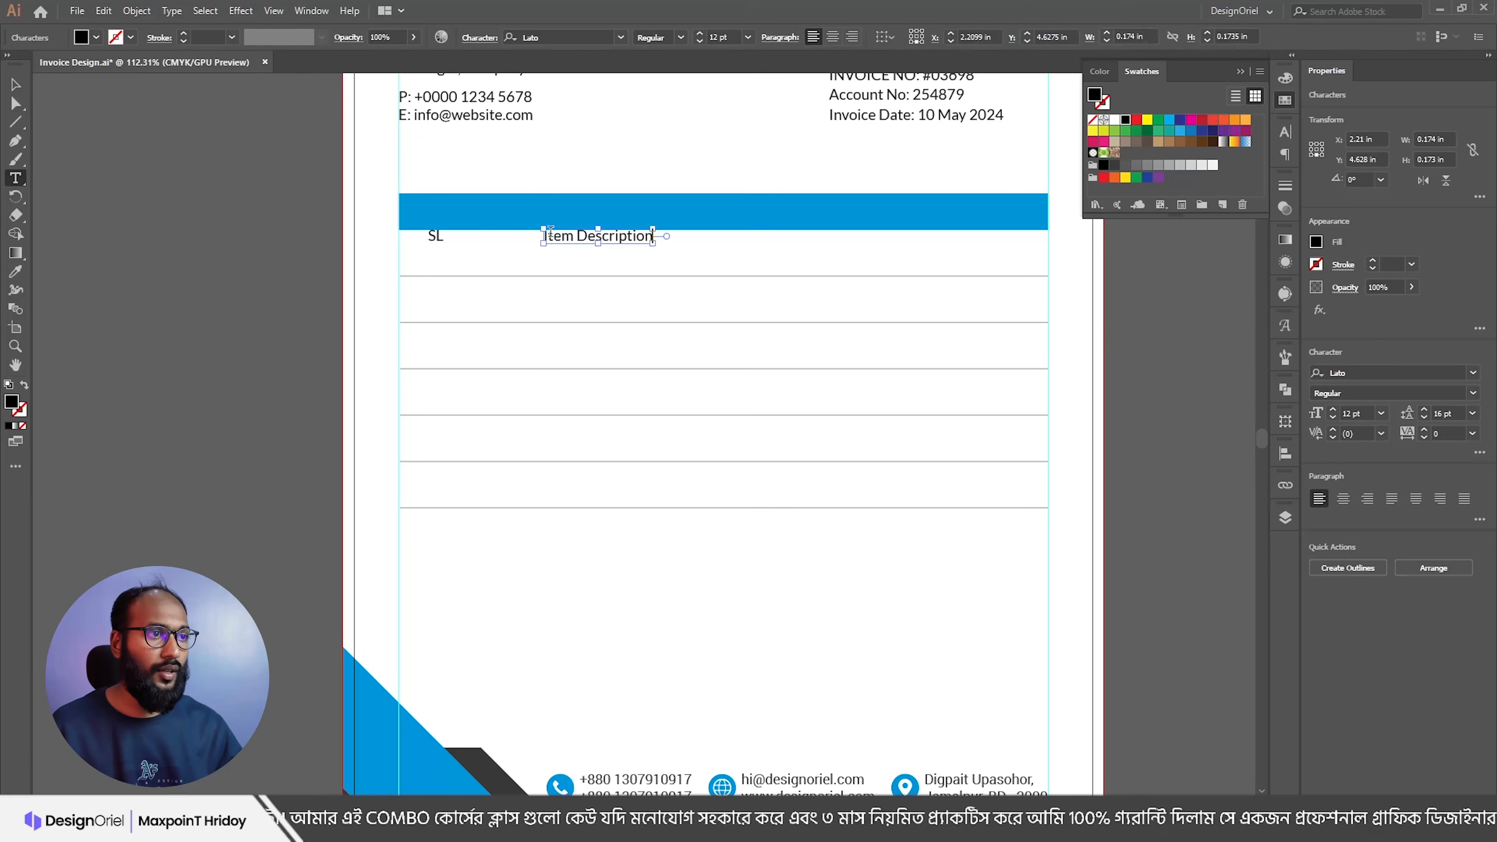
Step: Duplicate Item Description to the right and replace its text with 'Quantity'
key(alt+Tab)
drag(424, 447, 364, 444)
key(ctrl+c)
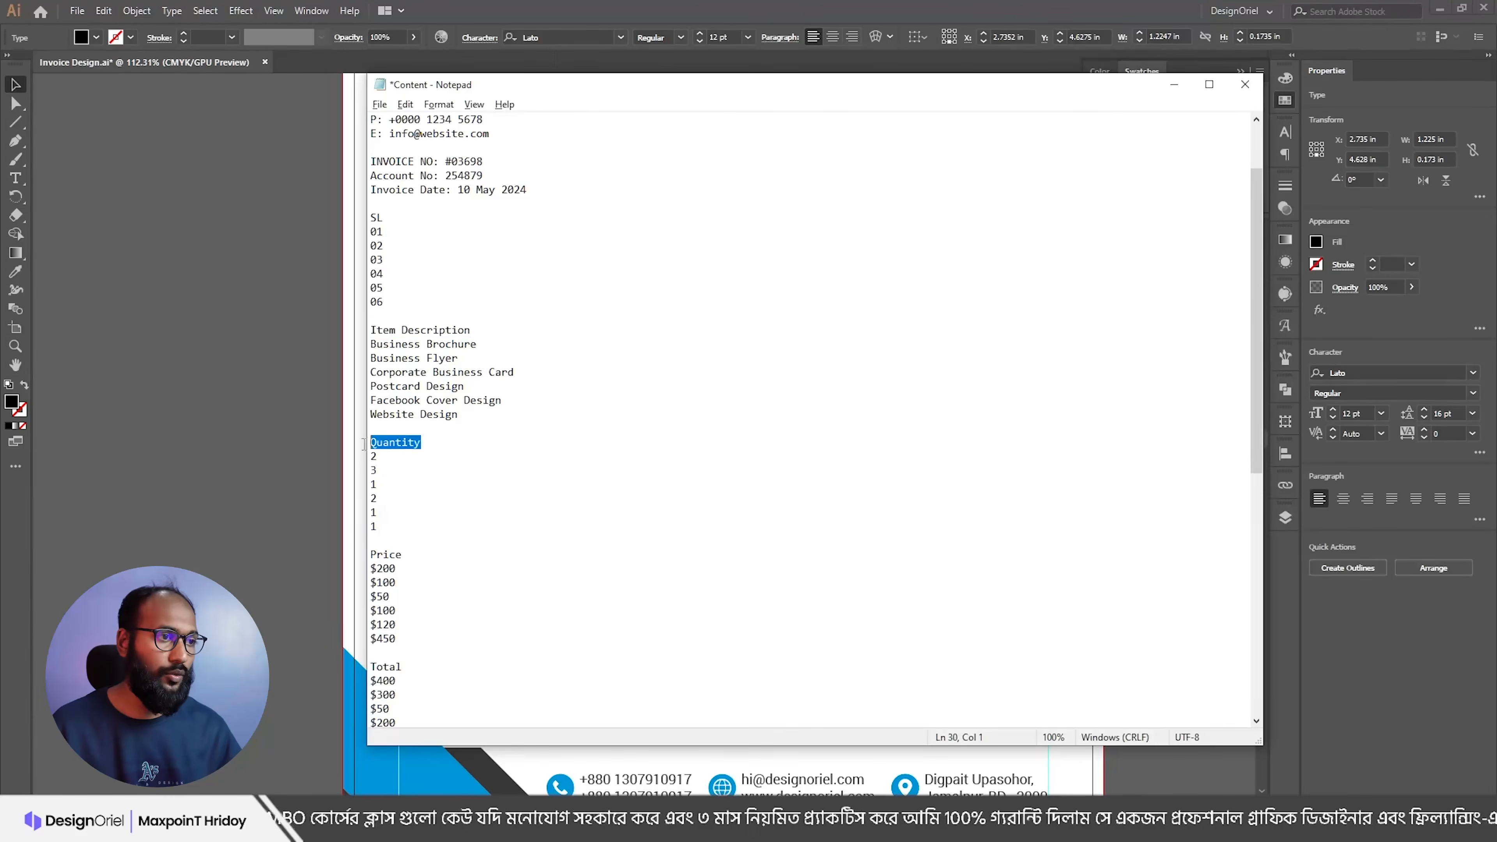
key(alt+Tab)
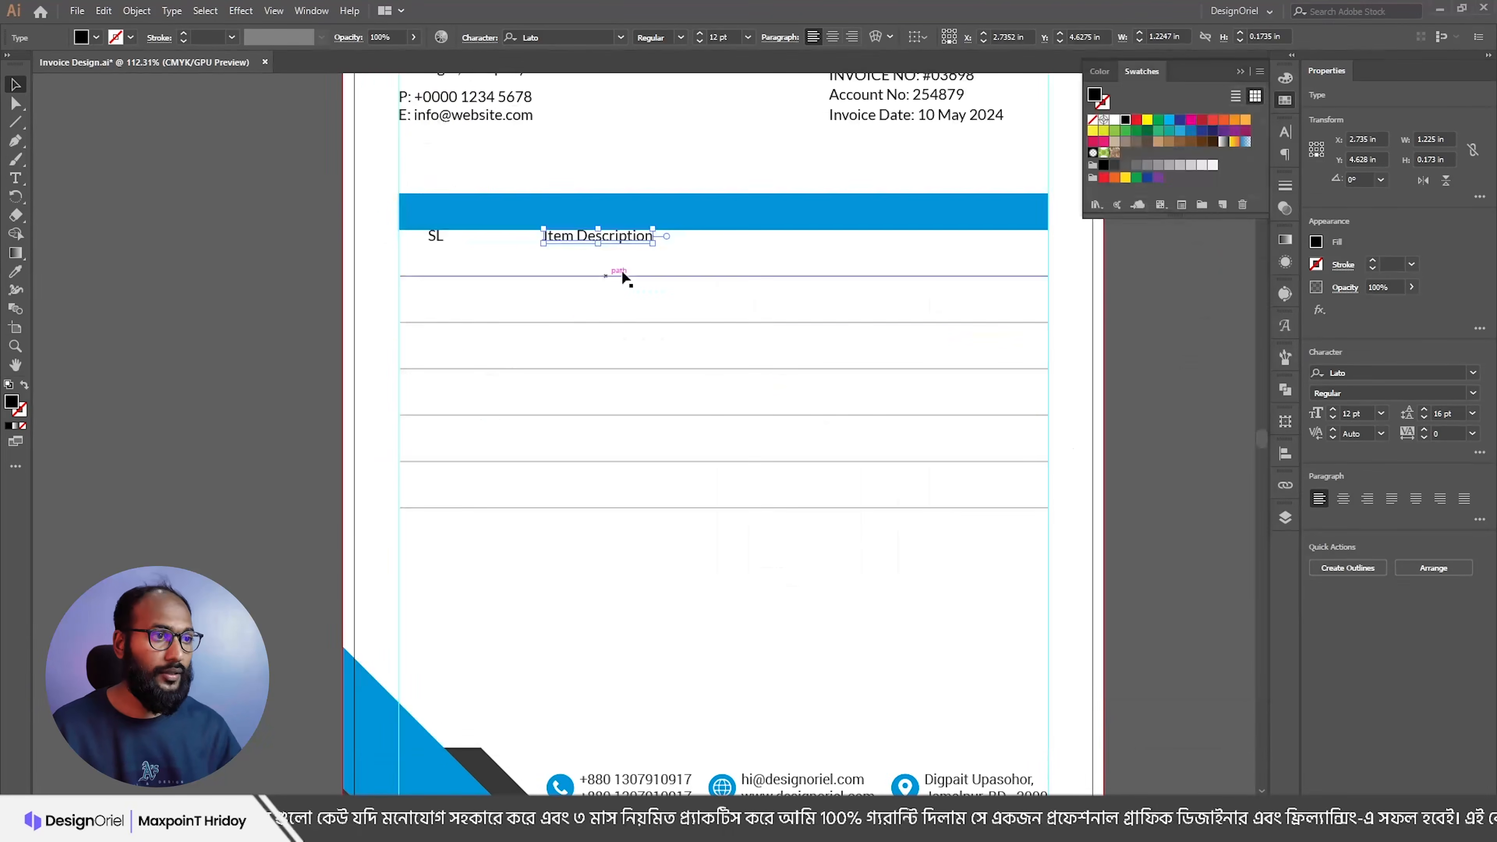
drag(640, 241, 770, 240)
triple_click(771, 240)
key(ctrl+v)
key(Escape)
Step: Duplicate Quantity twice to the right and retype the copies as Price and Total
drag(741, 244, 935, 242)
key(alt+Tab)
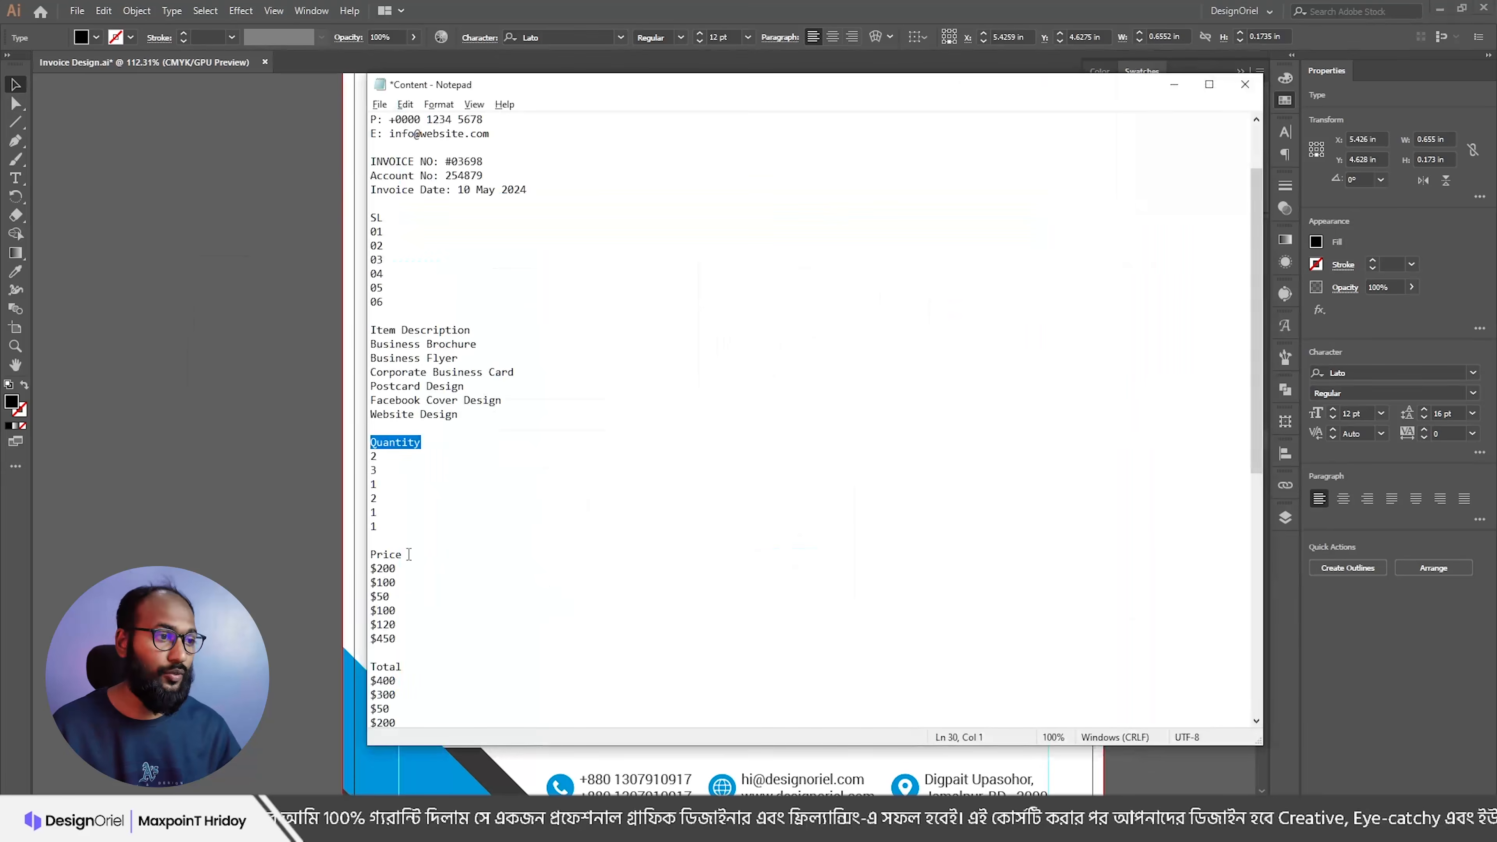
drag(409, 554, 363, 551)
key(alt+Tab)
click(882, 249)
drag(831, 241, 921, 240)
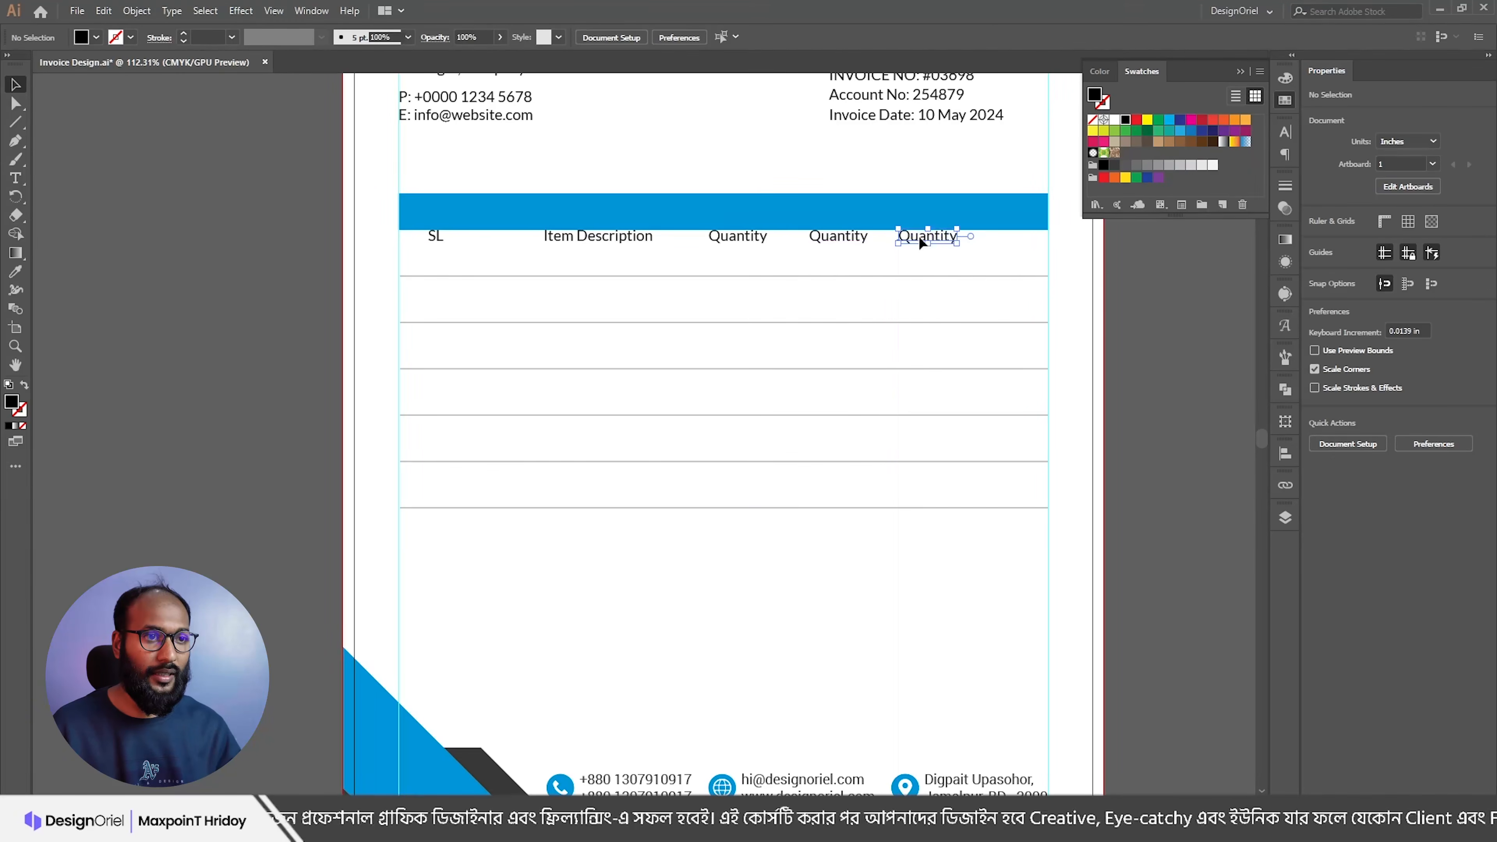
double_click(923, 239)
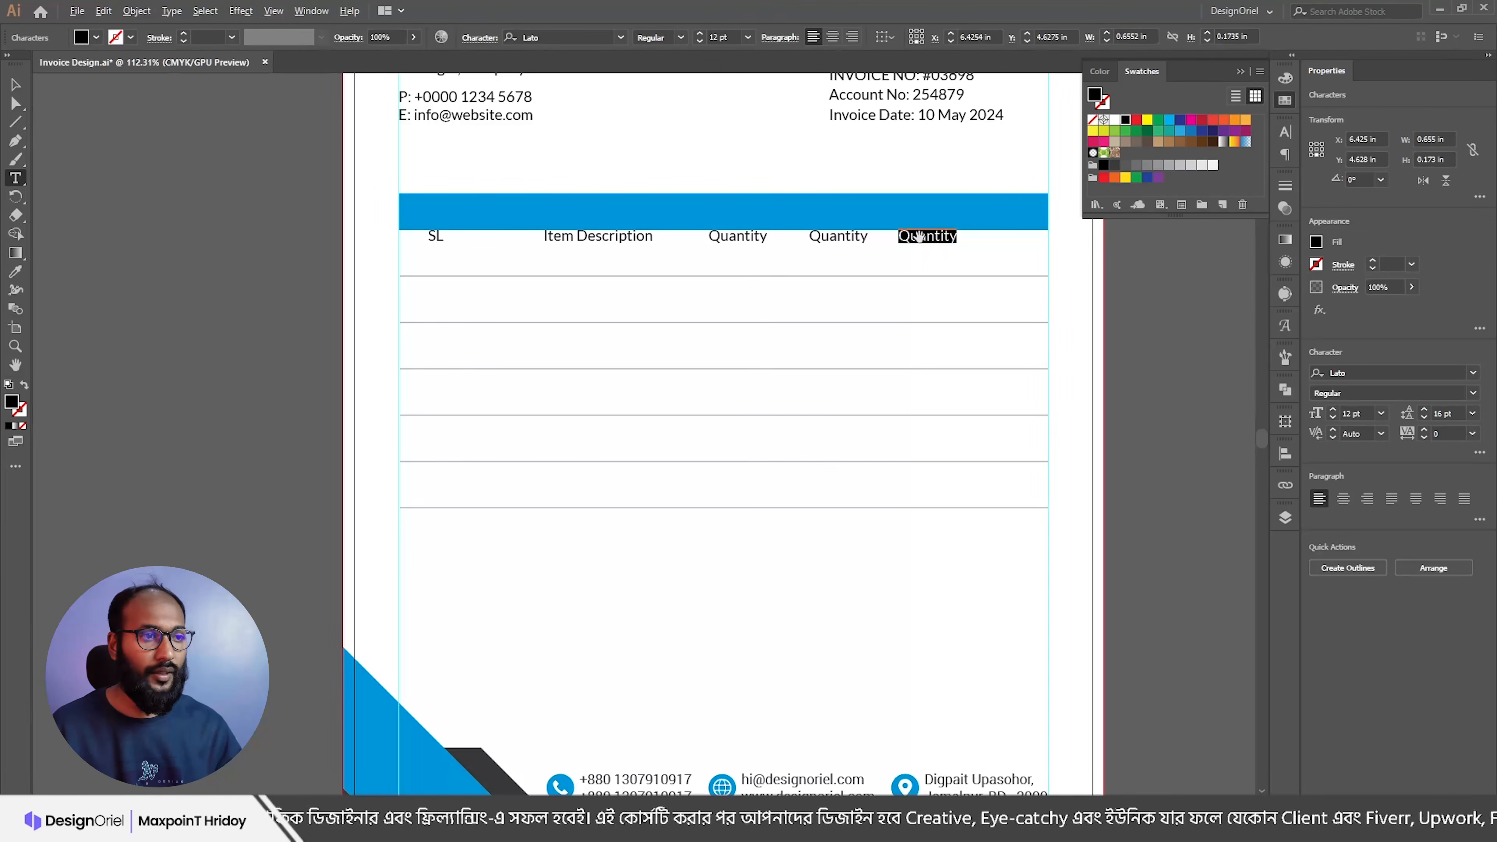
key(alt+Tab)
key(alt+Tab)
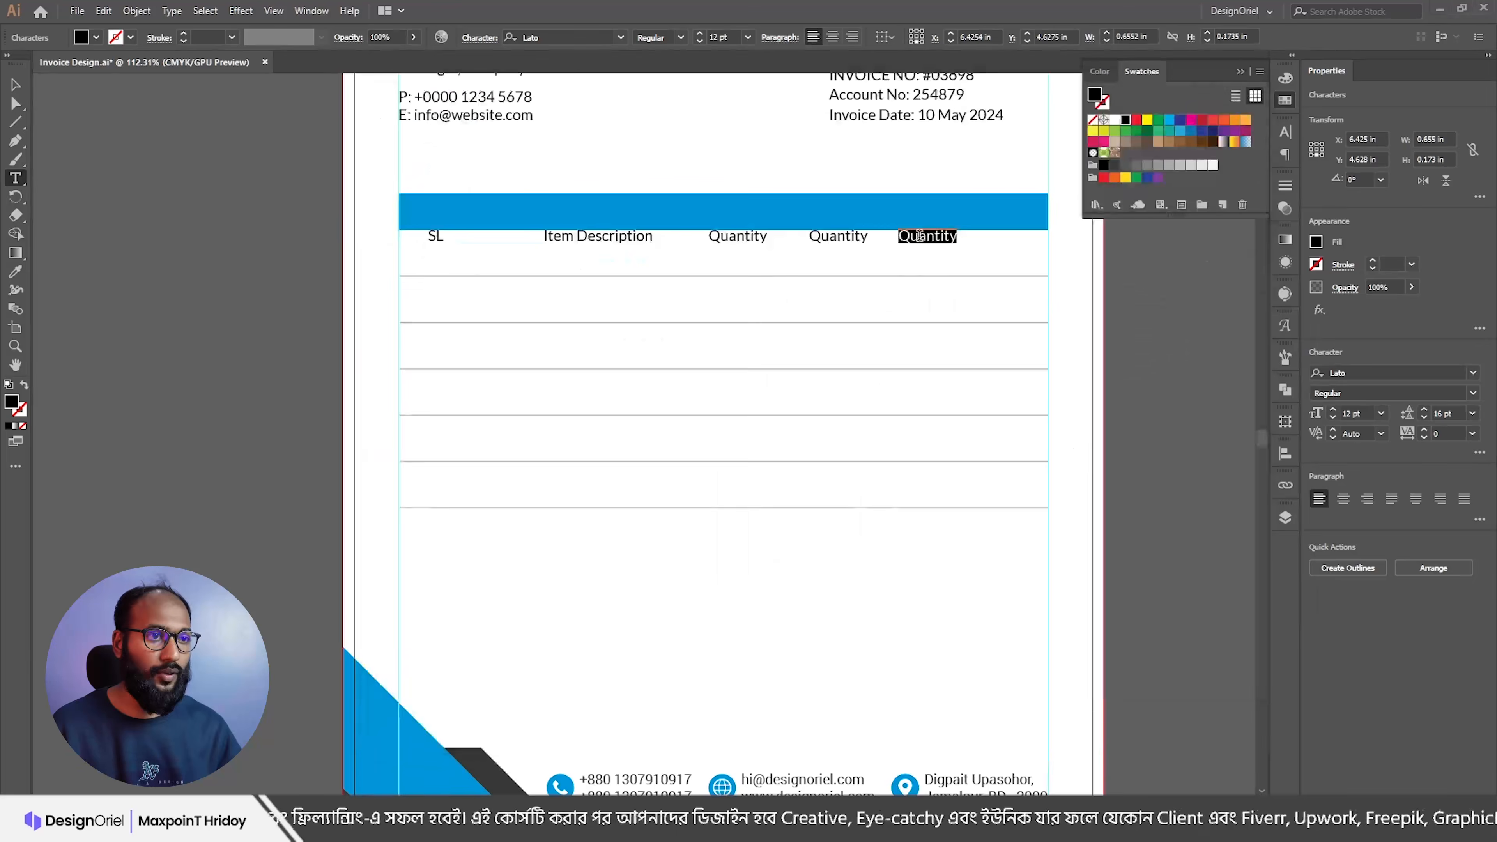
text(Ta)
text(tal)
double_click(854, 234)
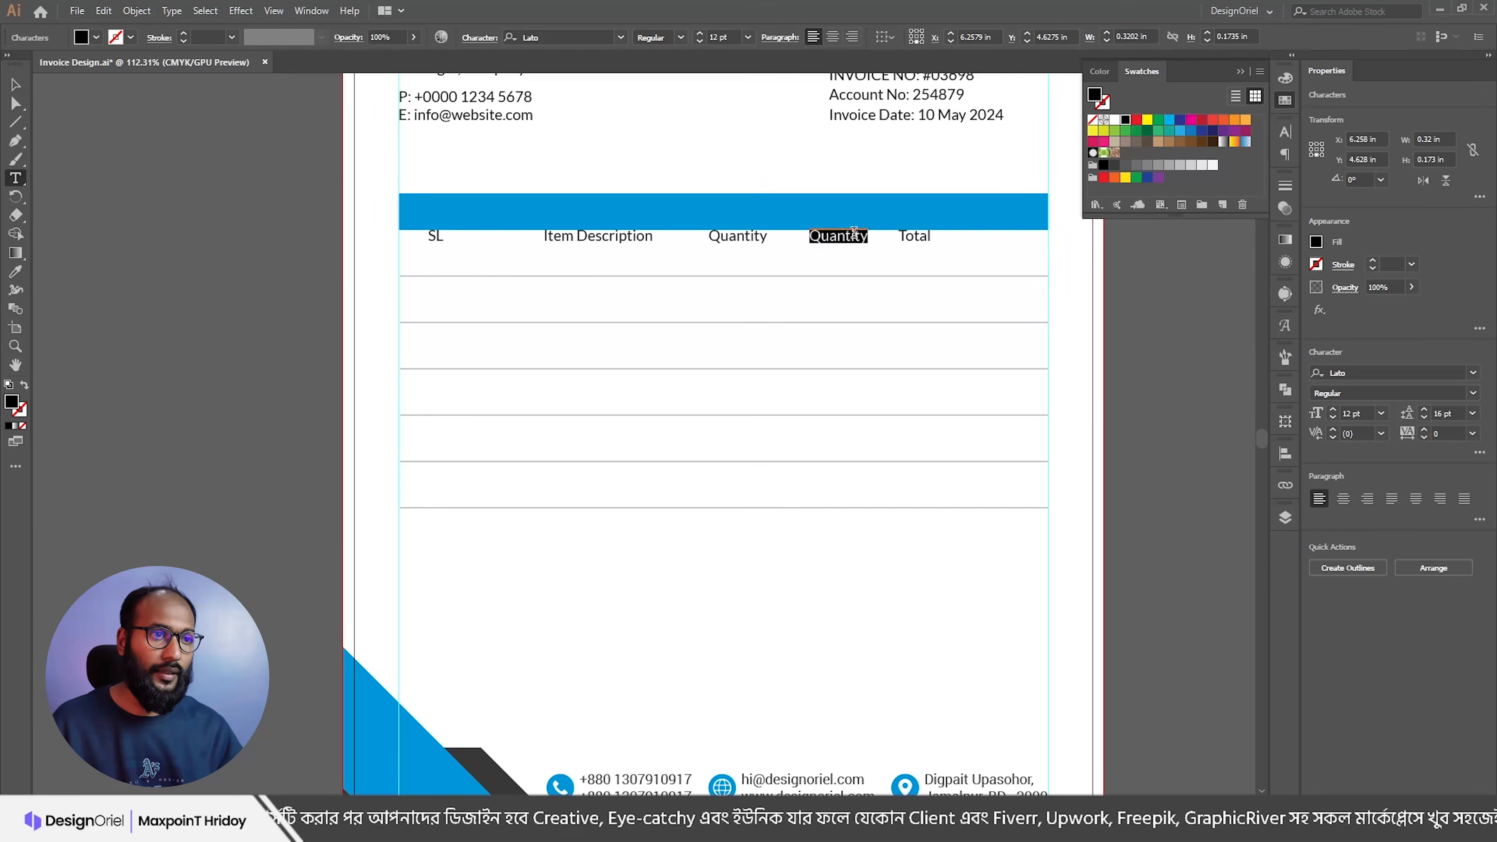
text(Price)
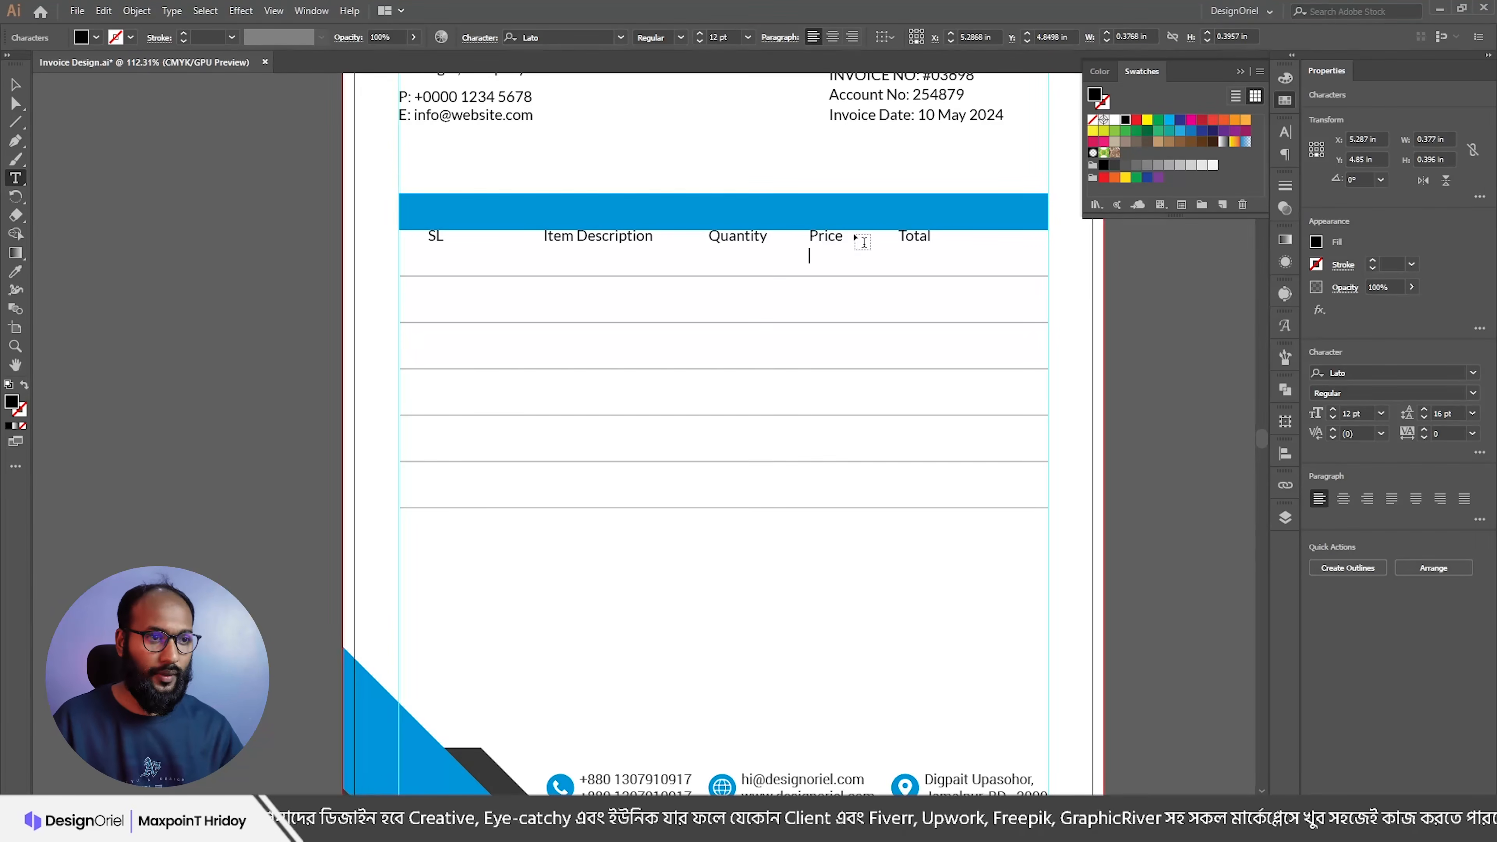
key(Escape)
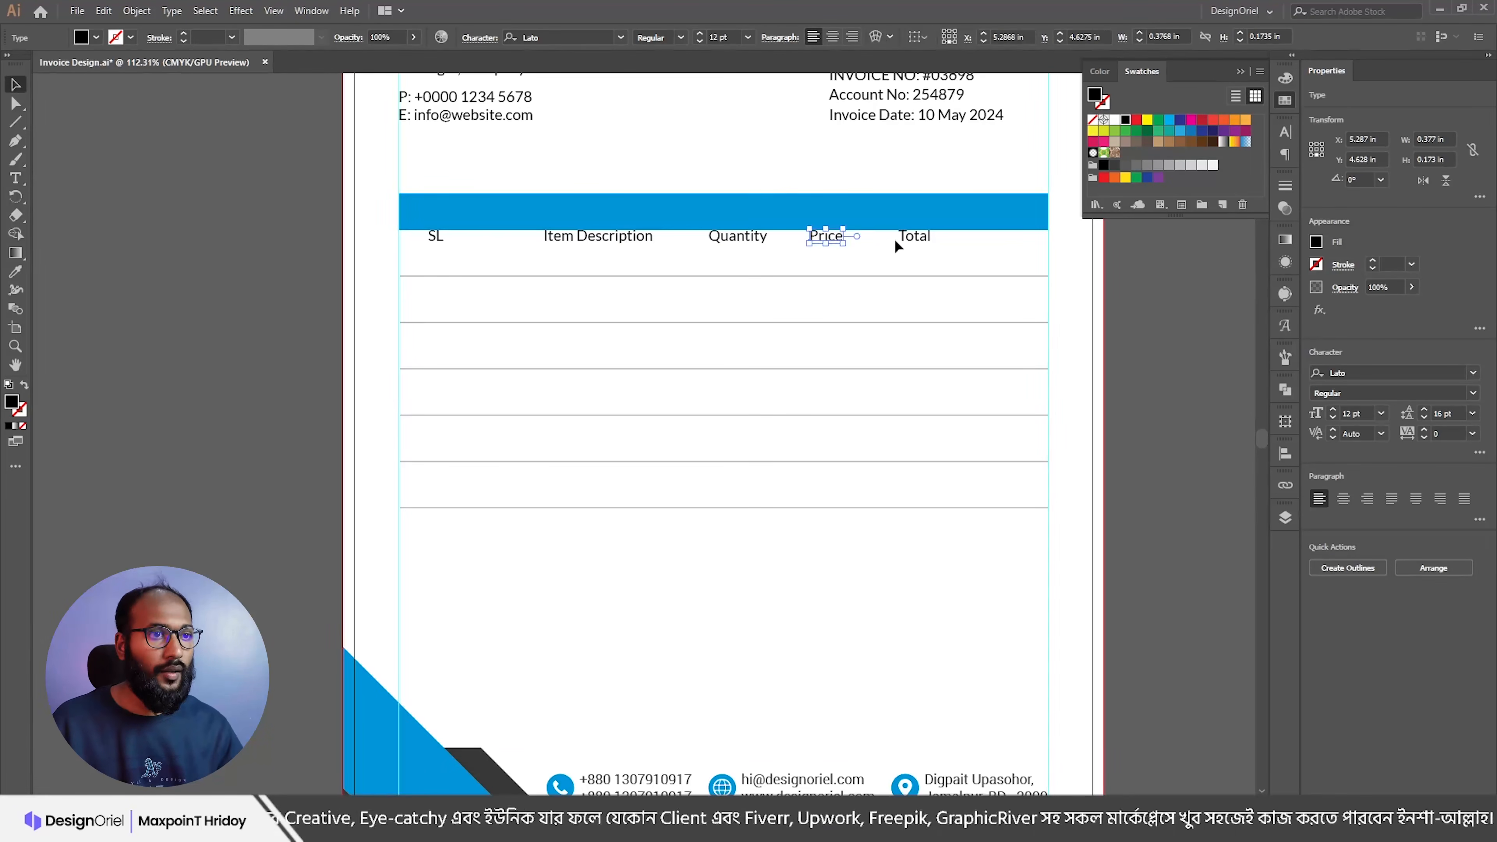
Step: Centre-align the Quantity, Price and Total headings
shift+click(907, 239)
shift+click(746, 239)
key(ctrl+shift+c)
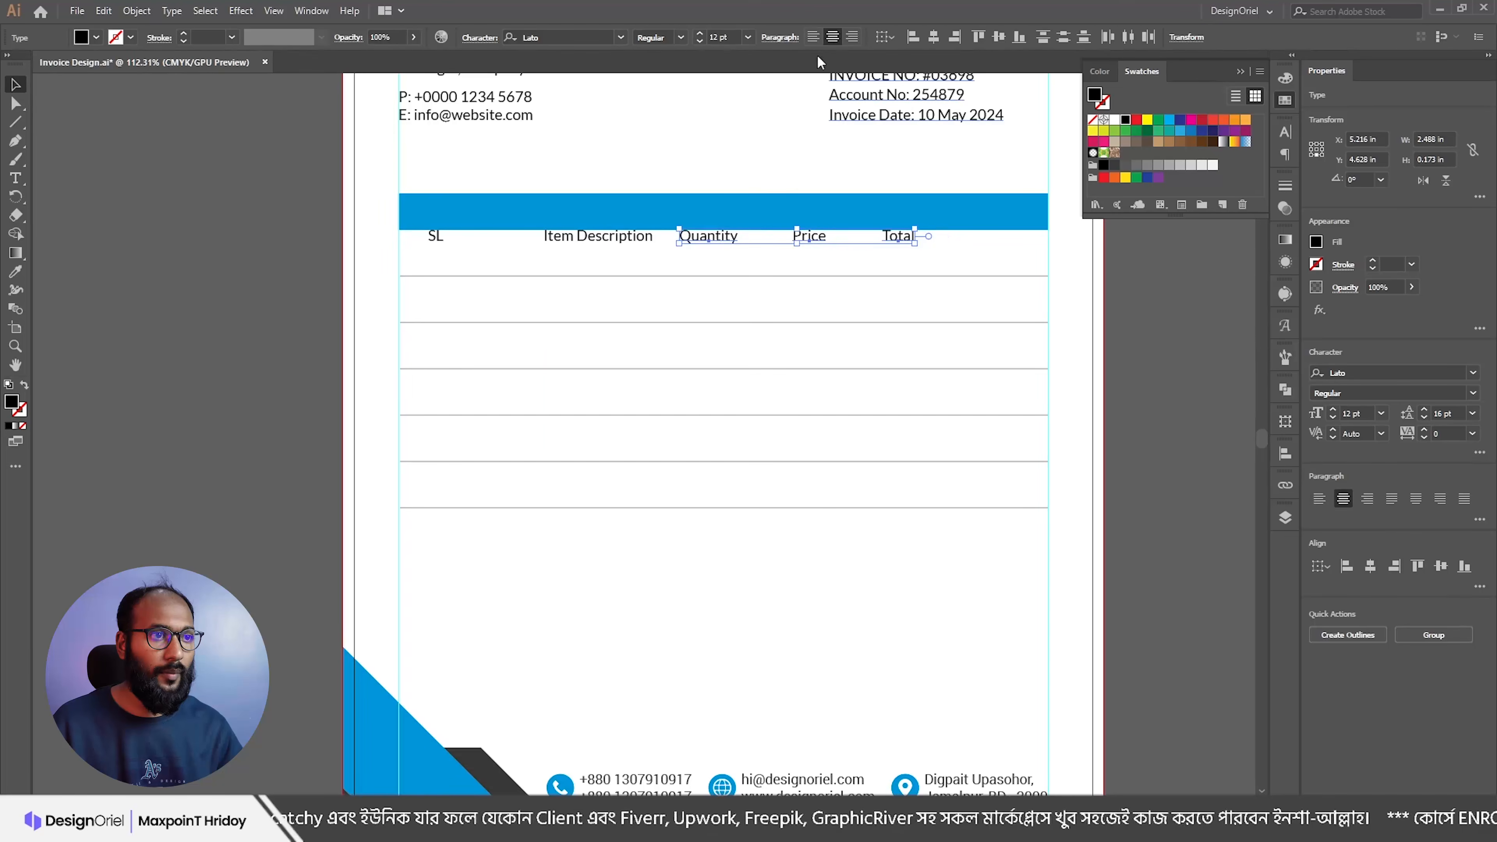
Step: Move the SL, Item Description, Quantity, Price and Total headings into the blue bar and make them white
drag(711, 234, 776, 213)
click(1115, 121)
click(868, 167)
drag(619, 236, 619, 211)
drag(435, 237, 434, 214)
Step: Vertically centre all five headings on the blue bar, using the bar as the key object
shift+click(601, 214)
shift+click(768, 215)
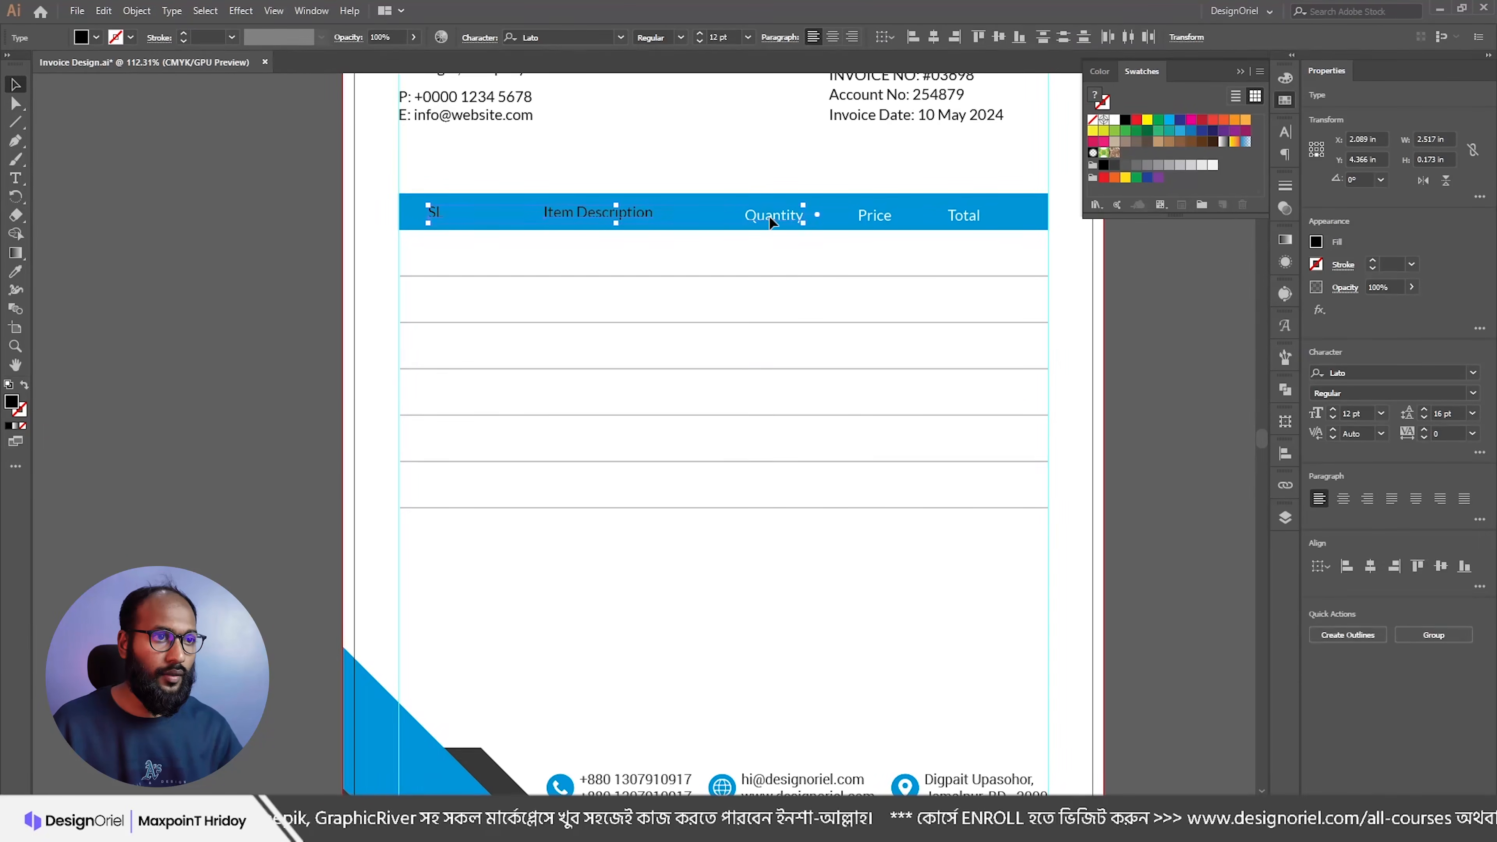
click(1014, 210)
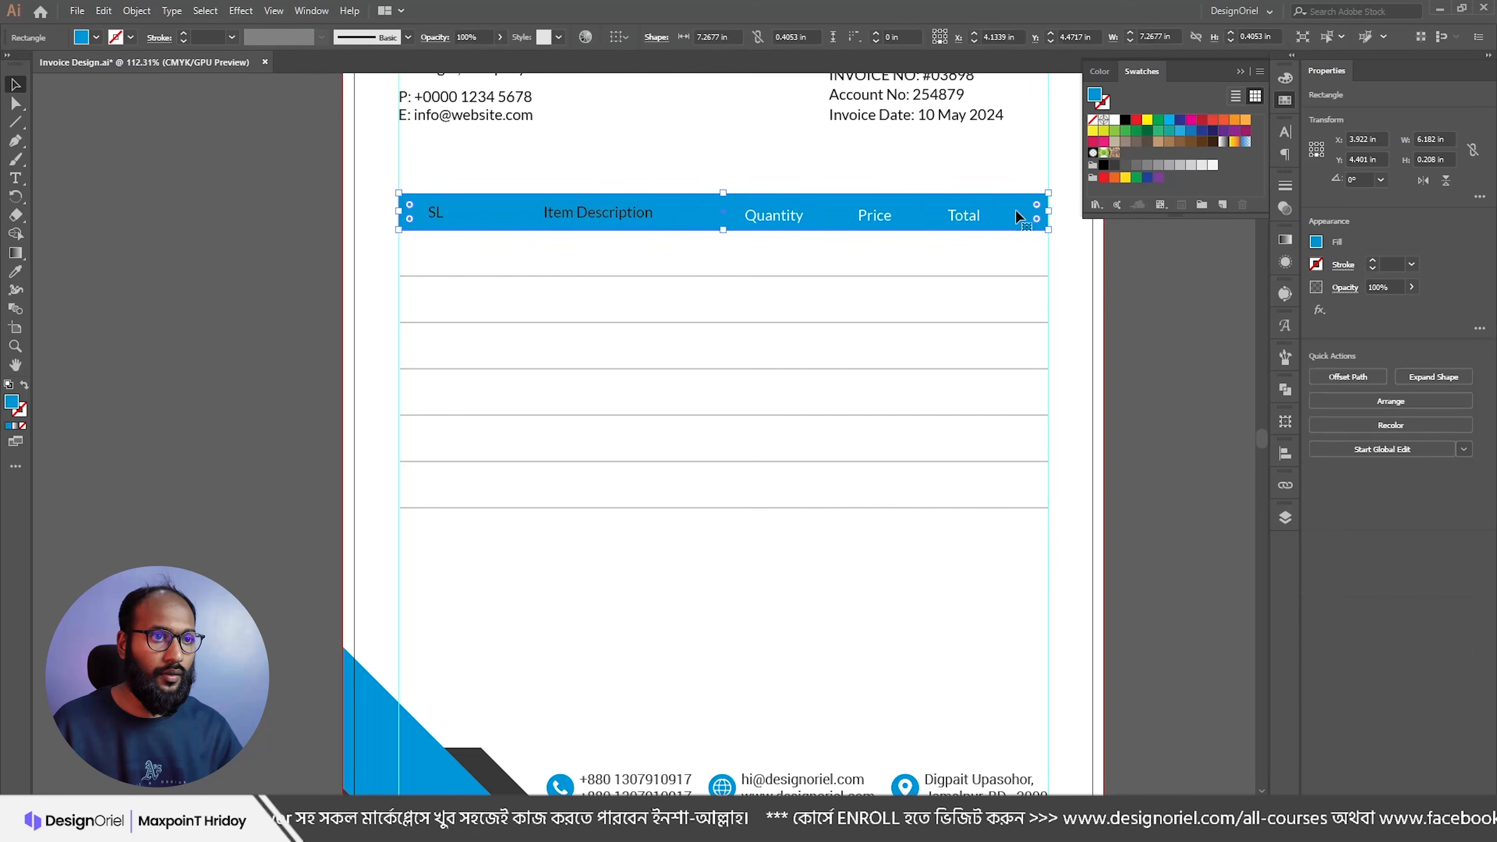
click(971, 223)
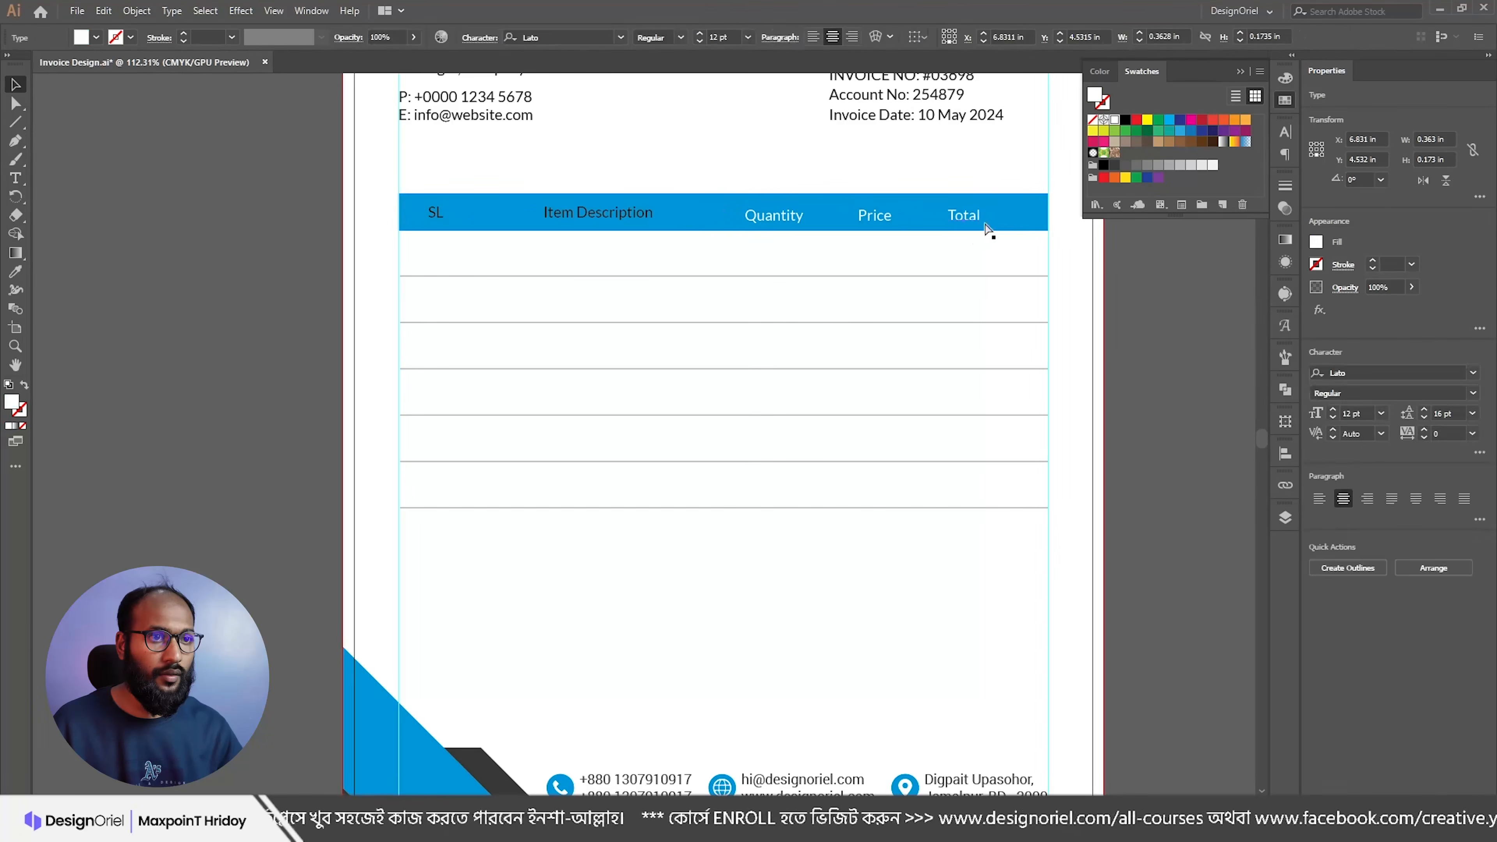
shift+click(884, 218)
shift+click(783, 220)
shift+click(628, 218)
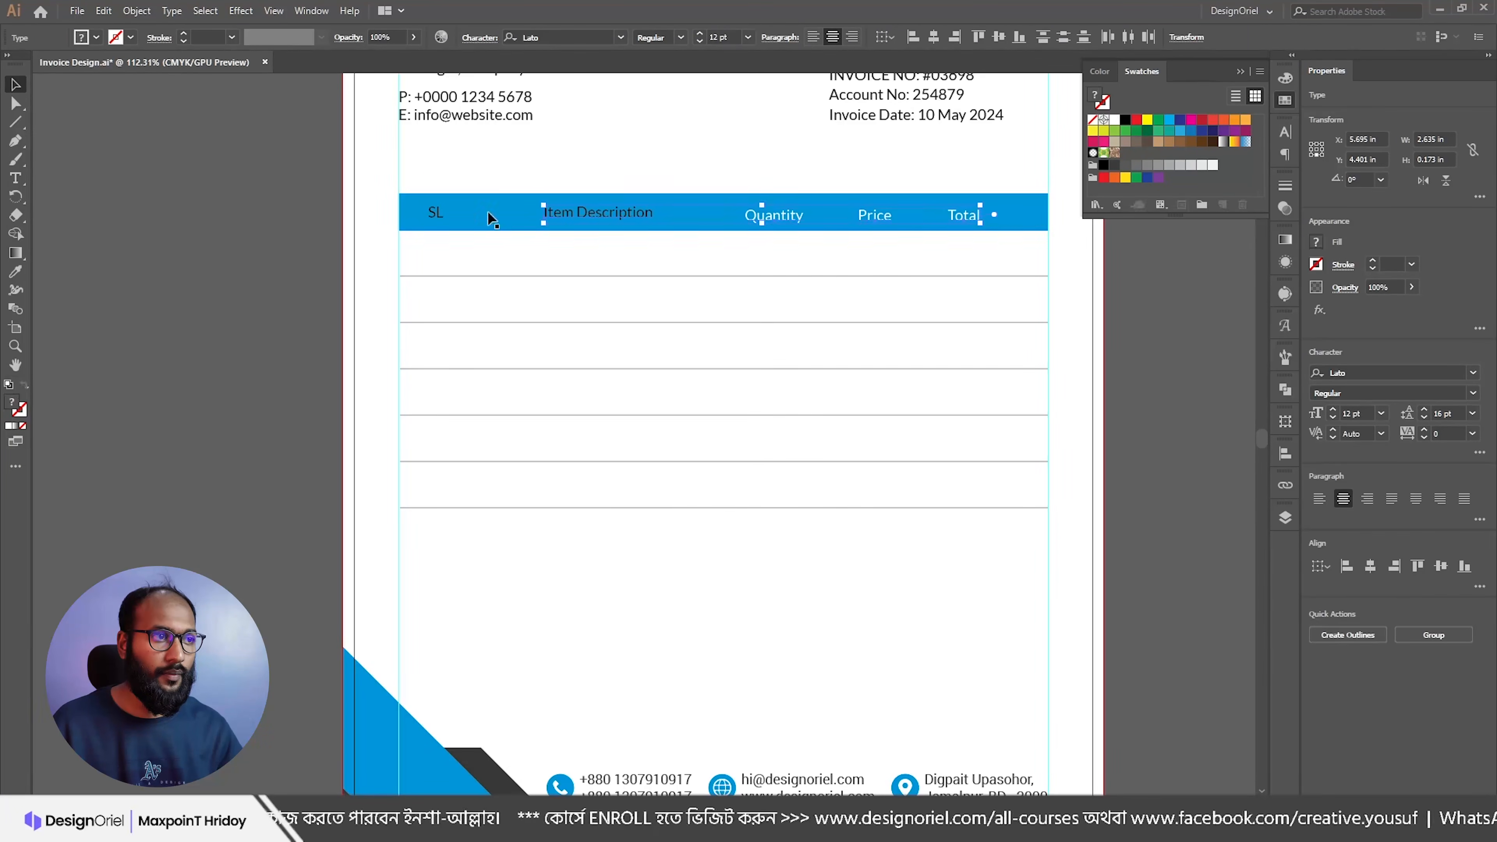
shift+click(458, 212)
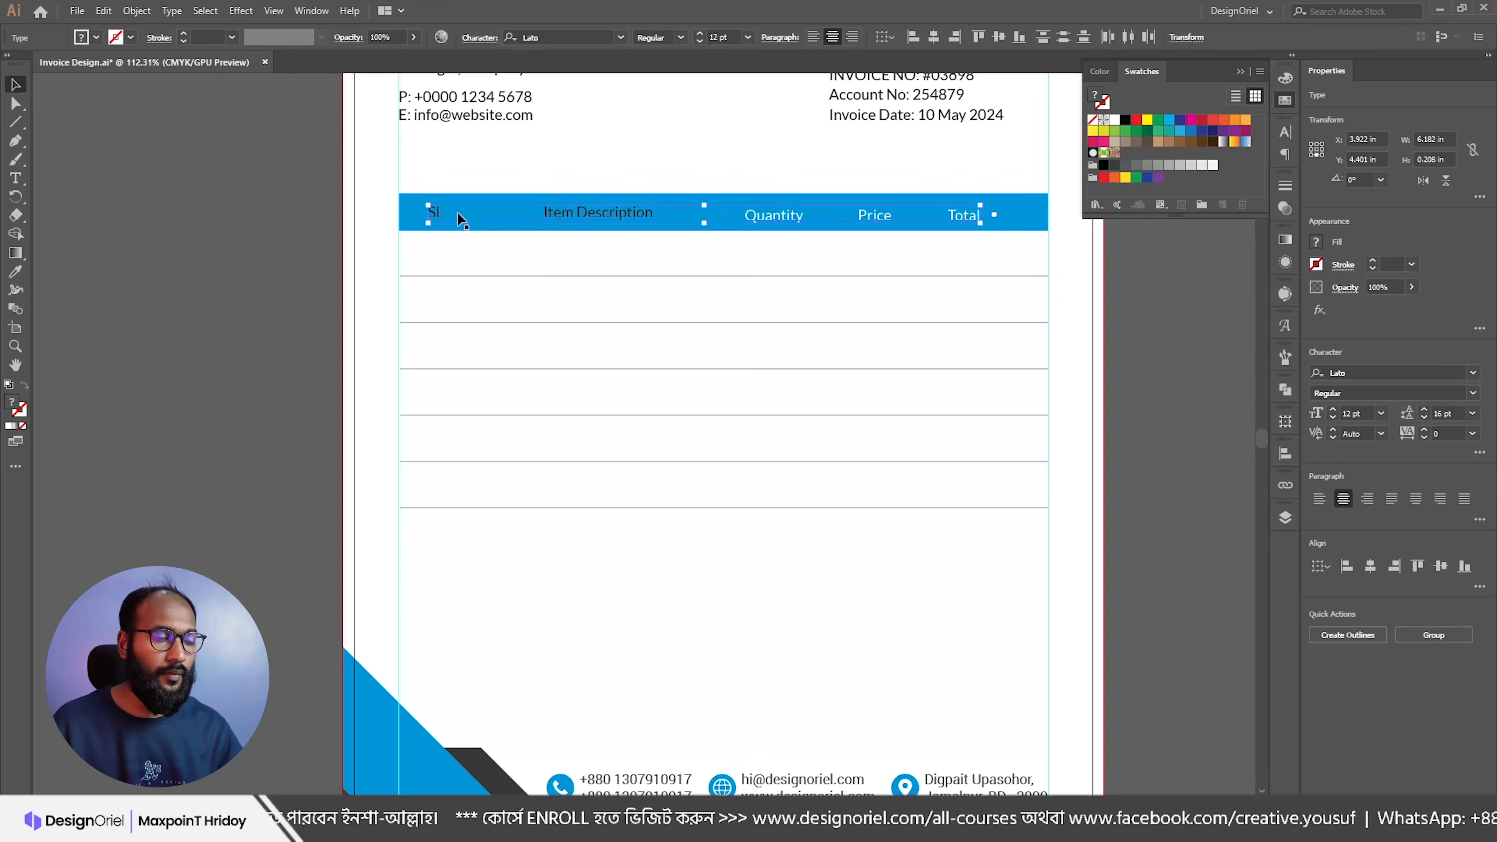
click(411, 214)
click(588, 37)
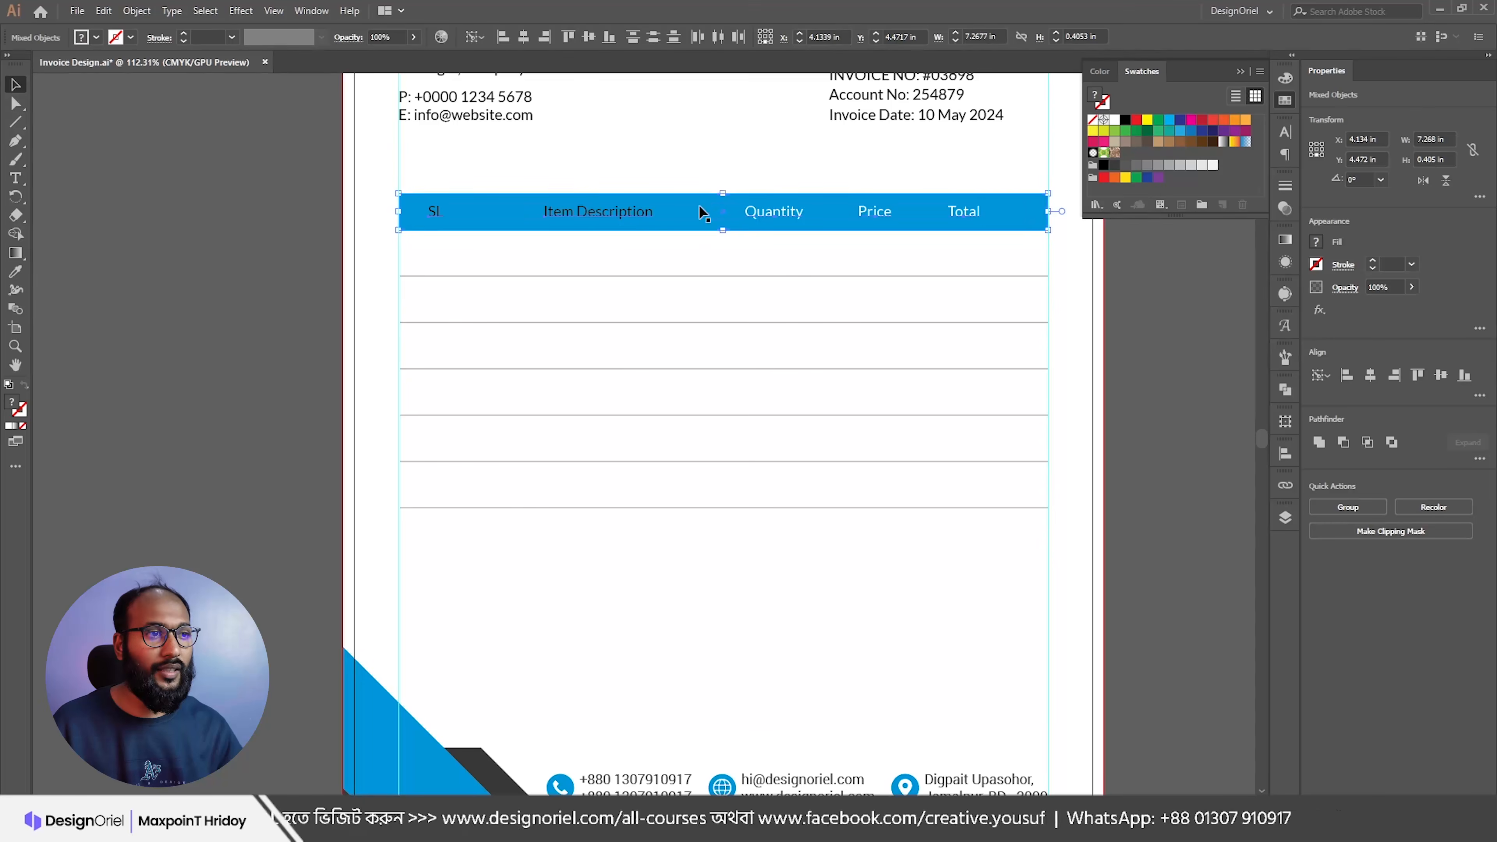
shift+click(763, 200)
click(785, 147)
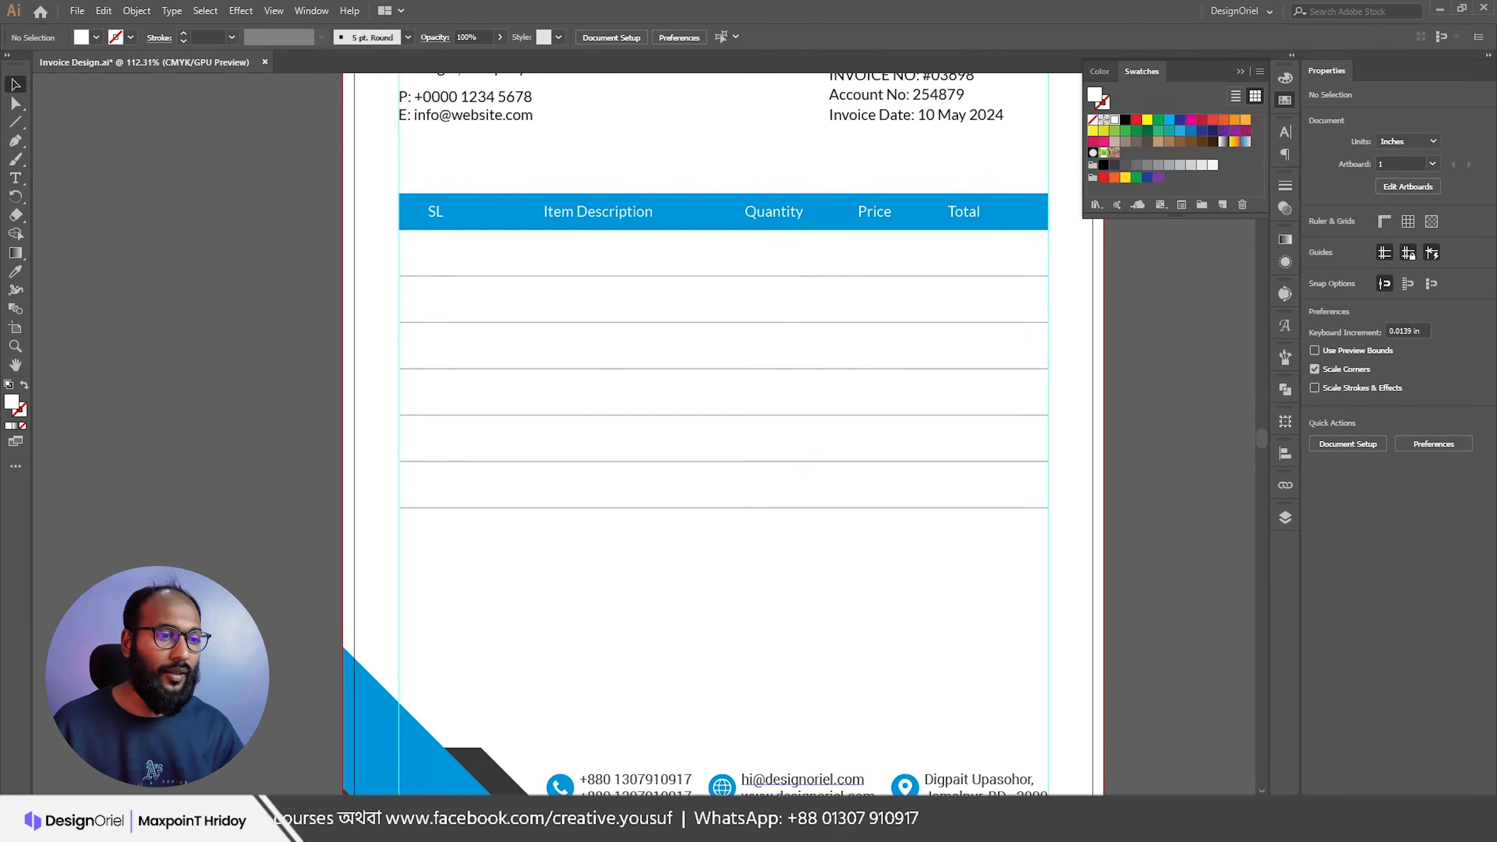
key(alt+Tab)
Step: Paste the serial numbers 01–06 from Notepad under the SL header, removing the extra SL line
drag(414, 309, 366, 218)
key(ctrl+c)
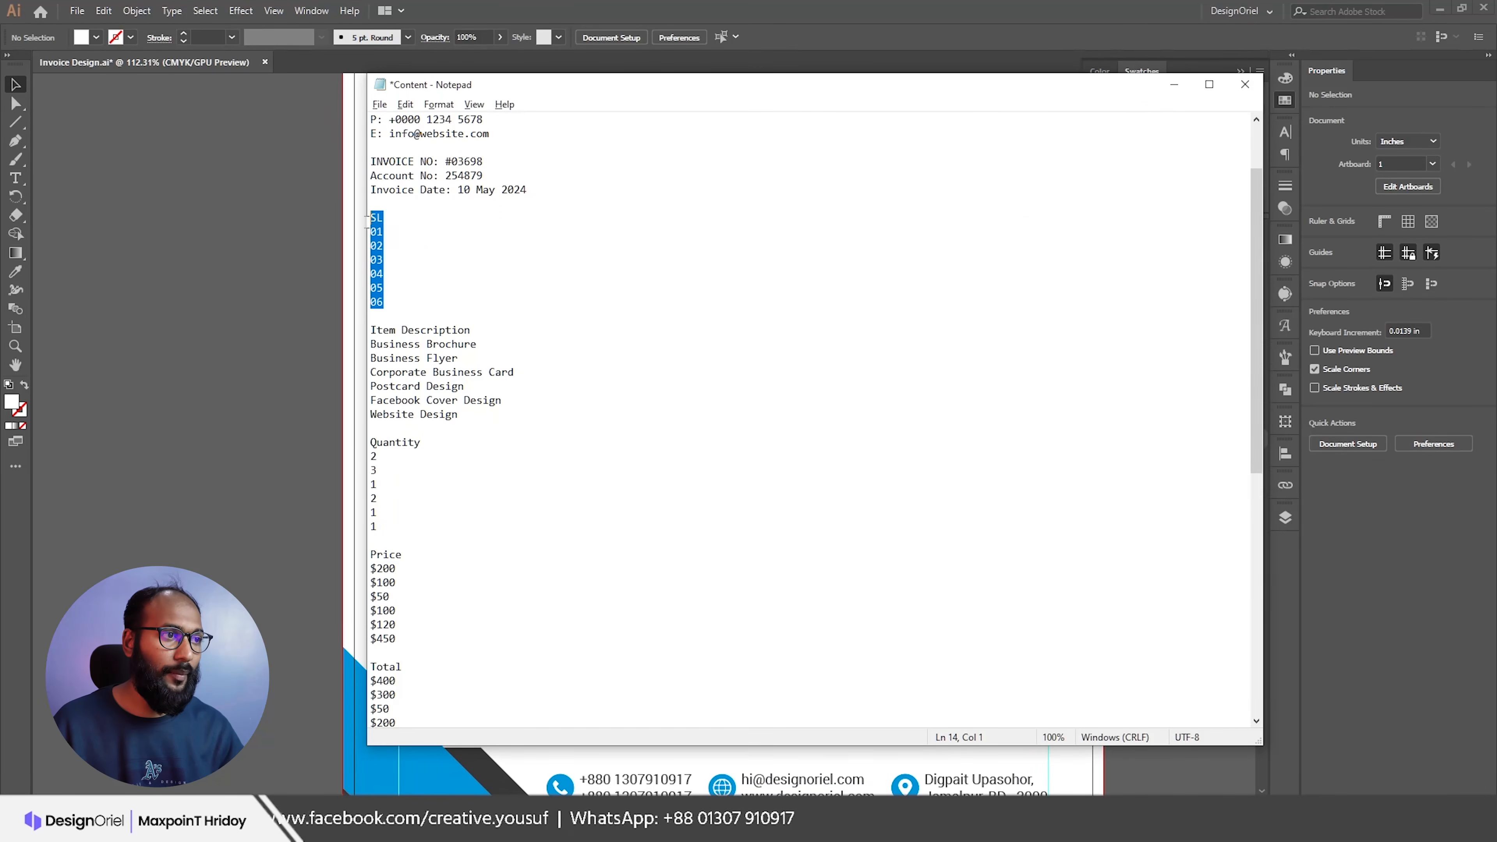
key(alt+Tab)
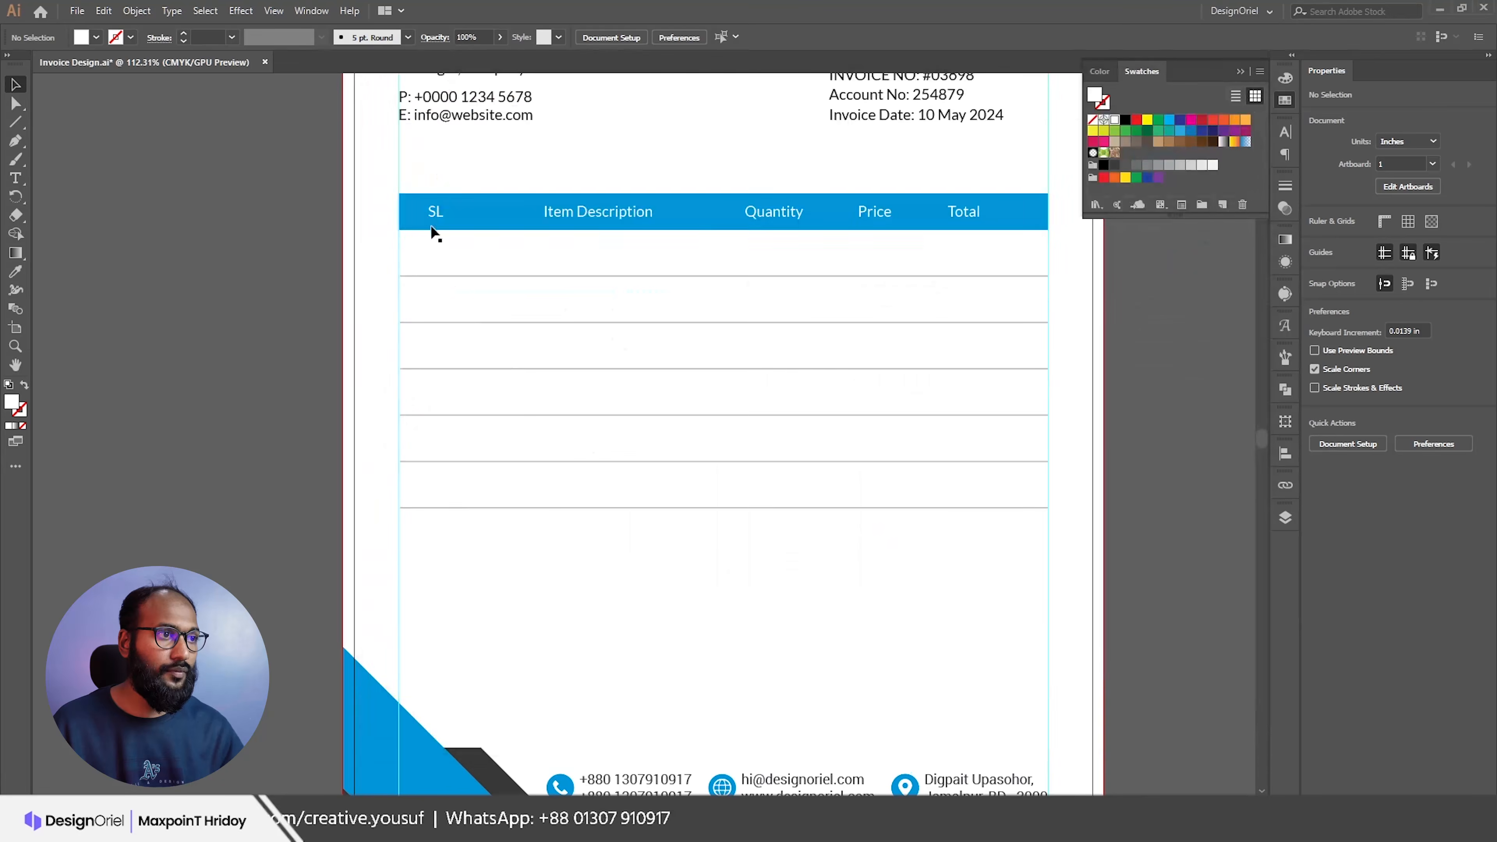
drag(439, 219, 441, 250)
key(ctrl+z)
click(15, 179)
click(439, 266)
key(ctrl+v)
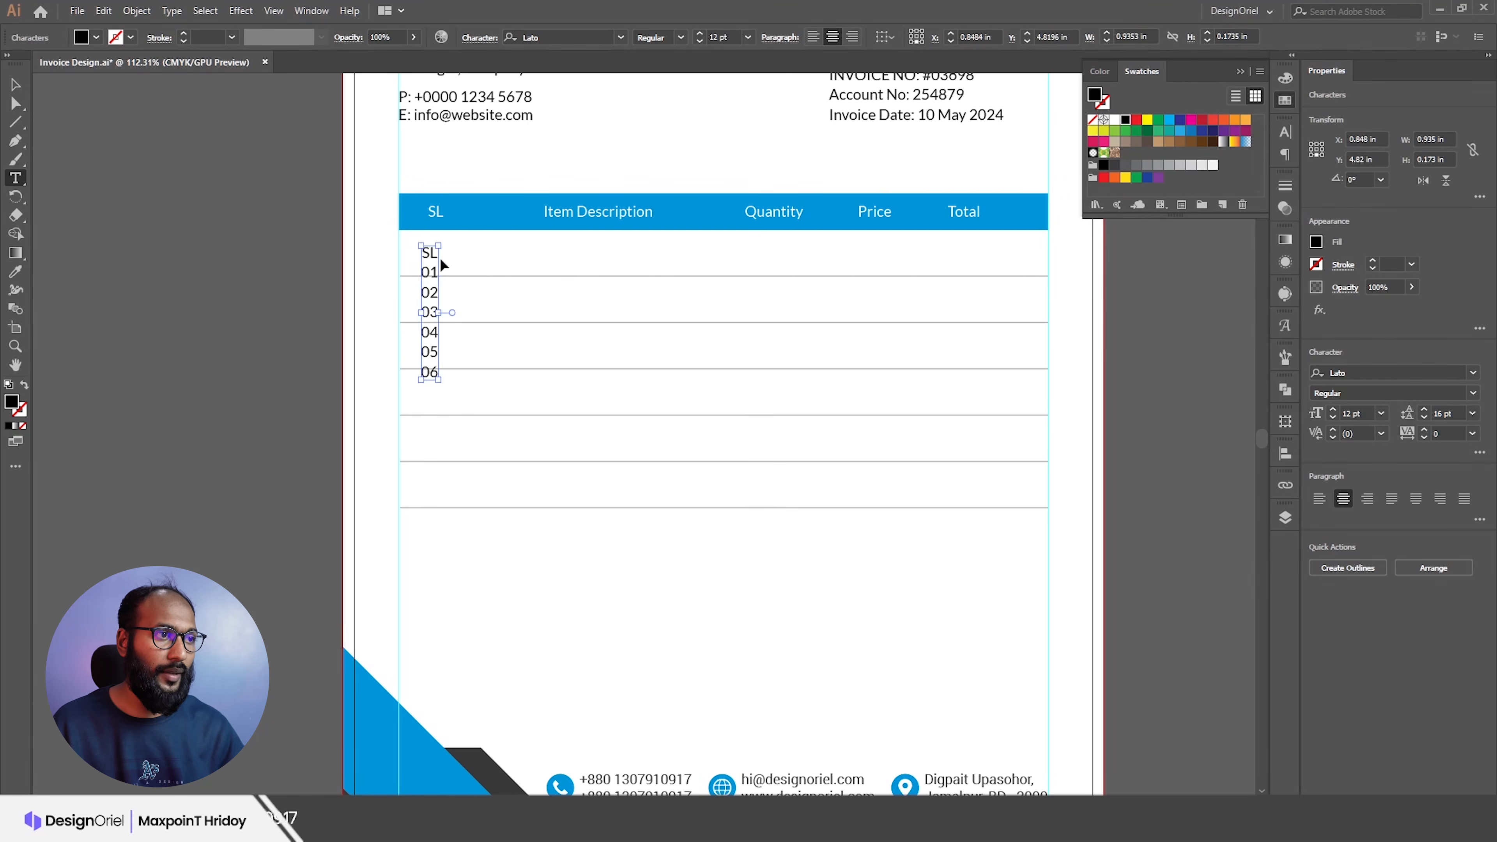
key(Escape)
double_click(437, 253)
double_click(429, 253)
key(Delete)
key(Delete)
key(Escape)
Step: Make the SL, Item Description, Quantity, Price and Total header labels Bold
click(436, 211)
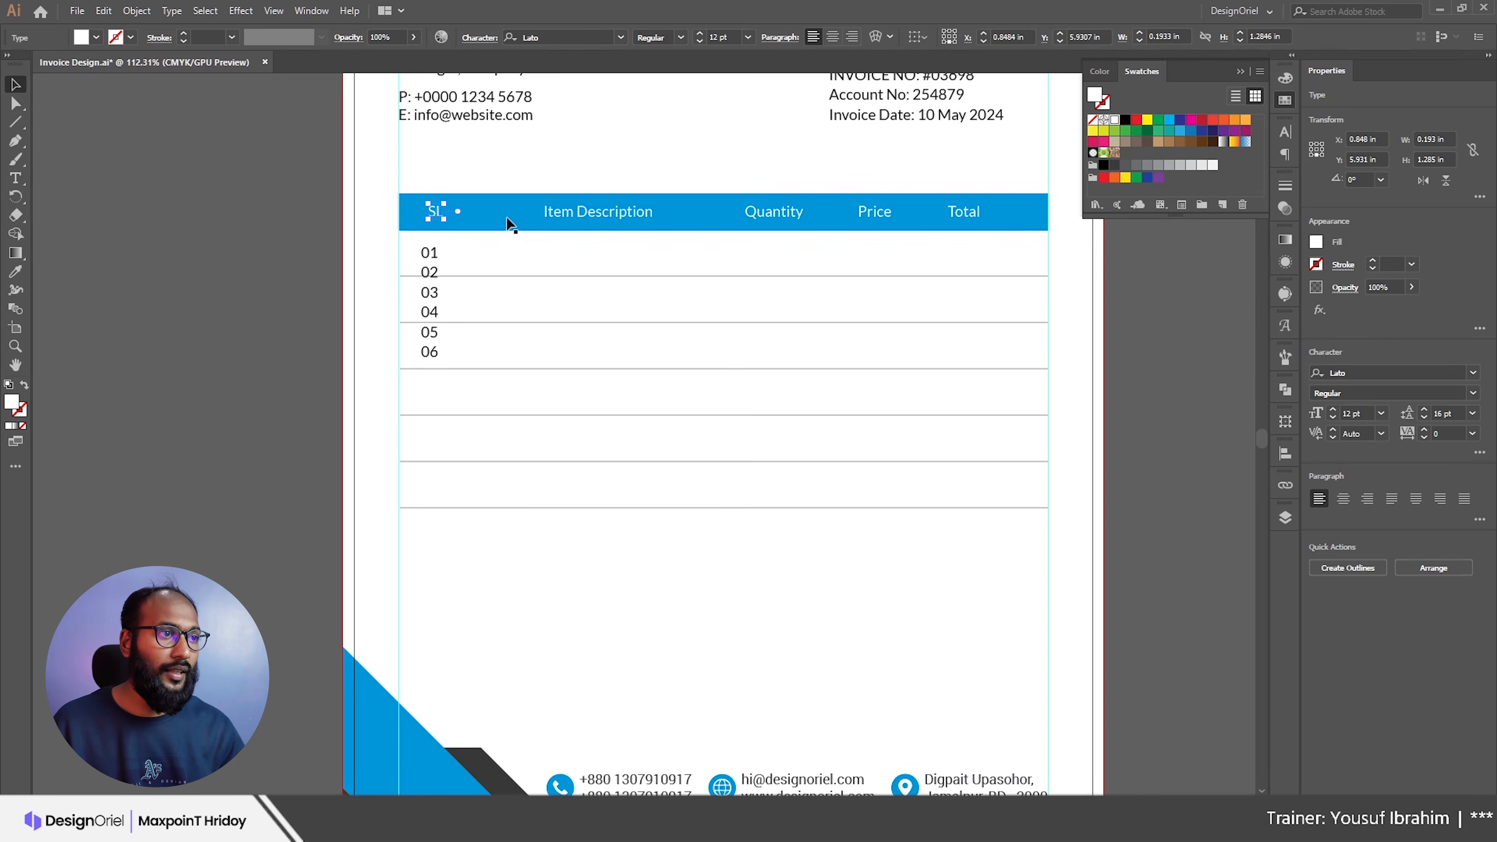
shift+click(596, 219)
shift+click(884, 220)
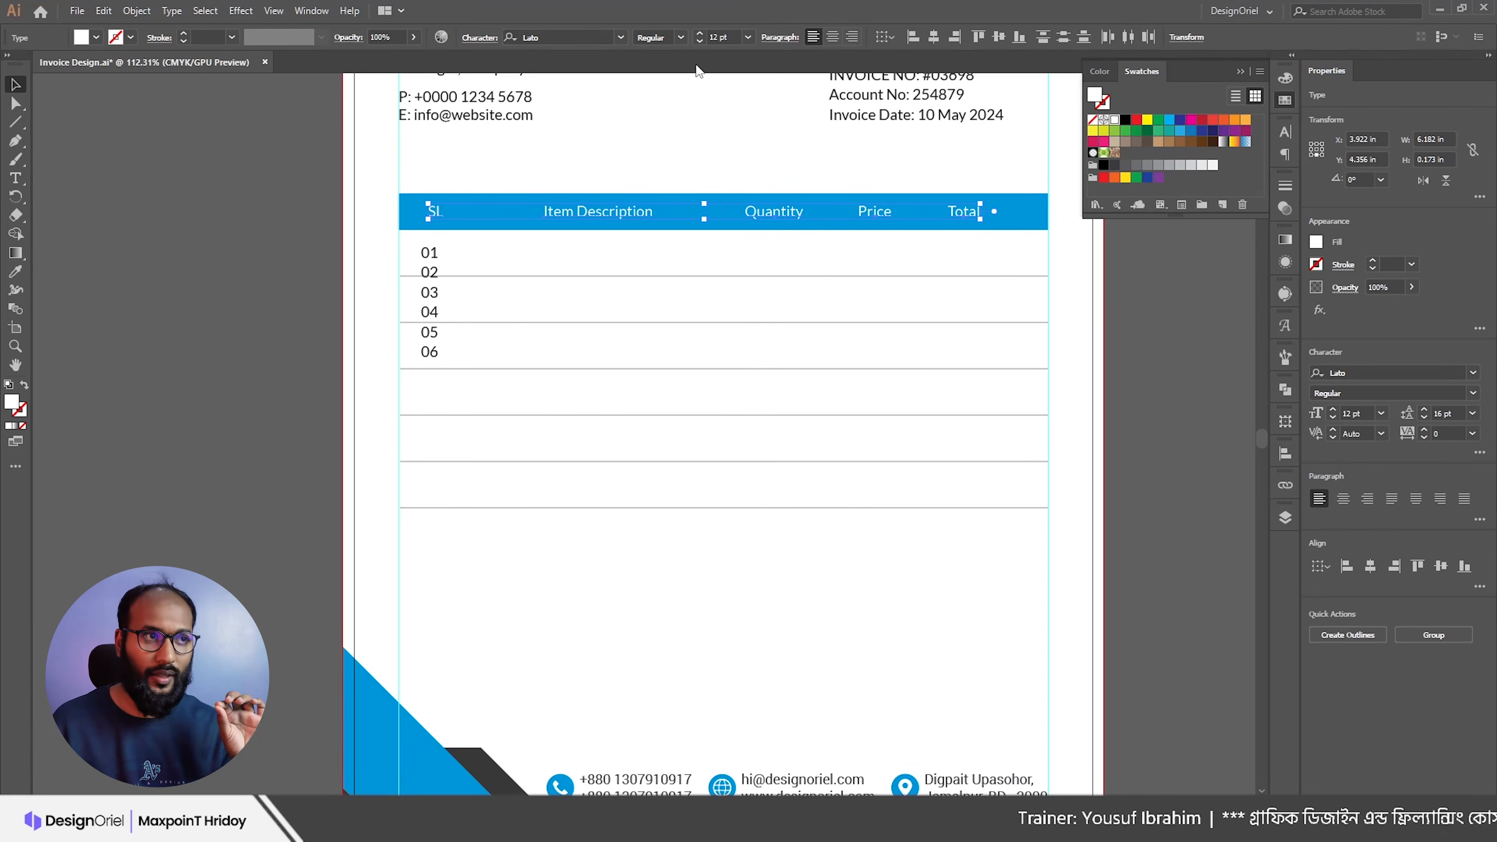
click(683, 39)
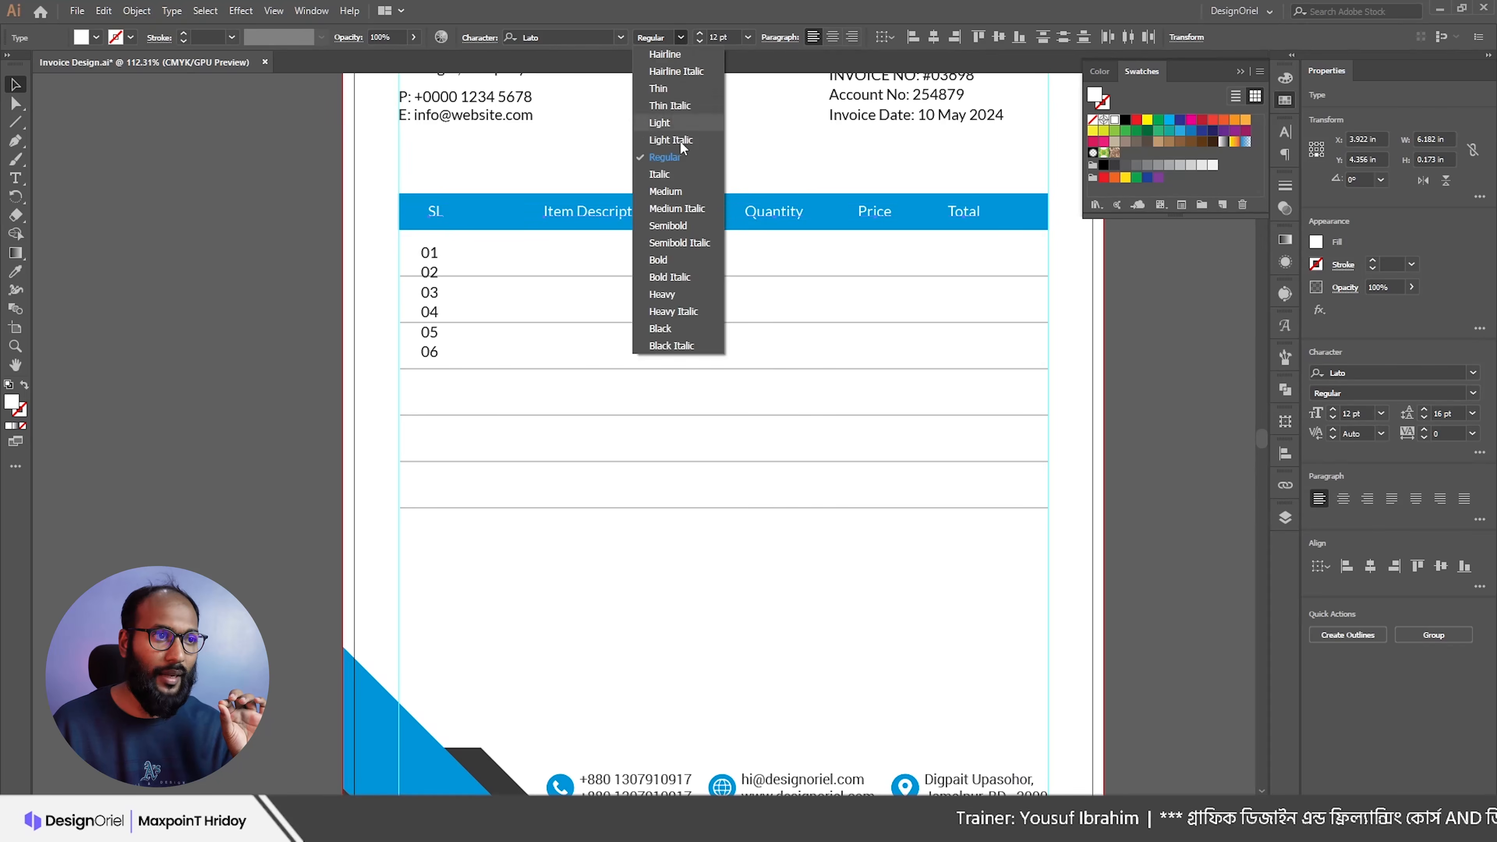
click(668, 292)
click(681, 37)
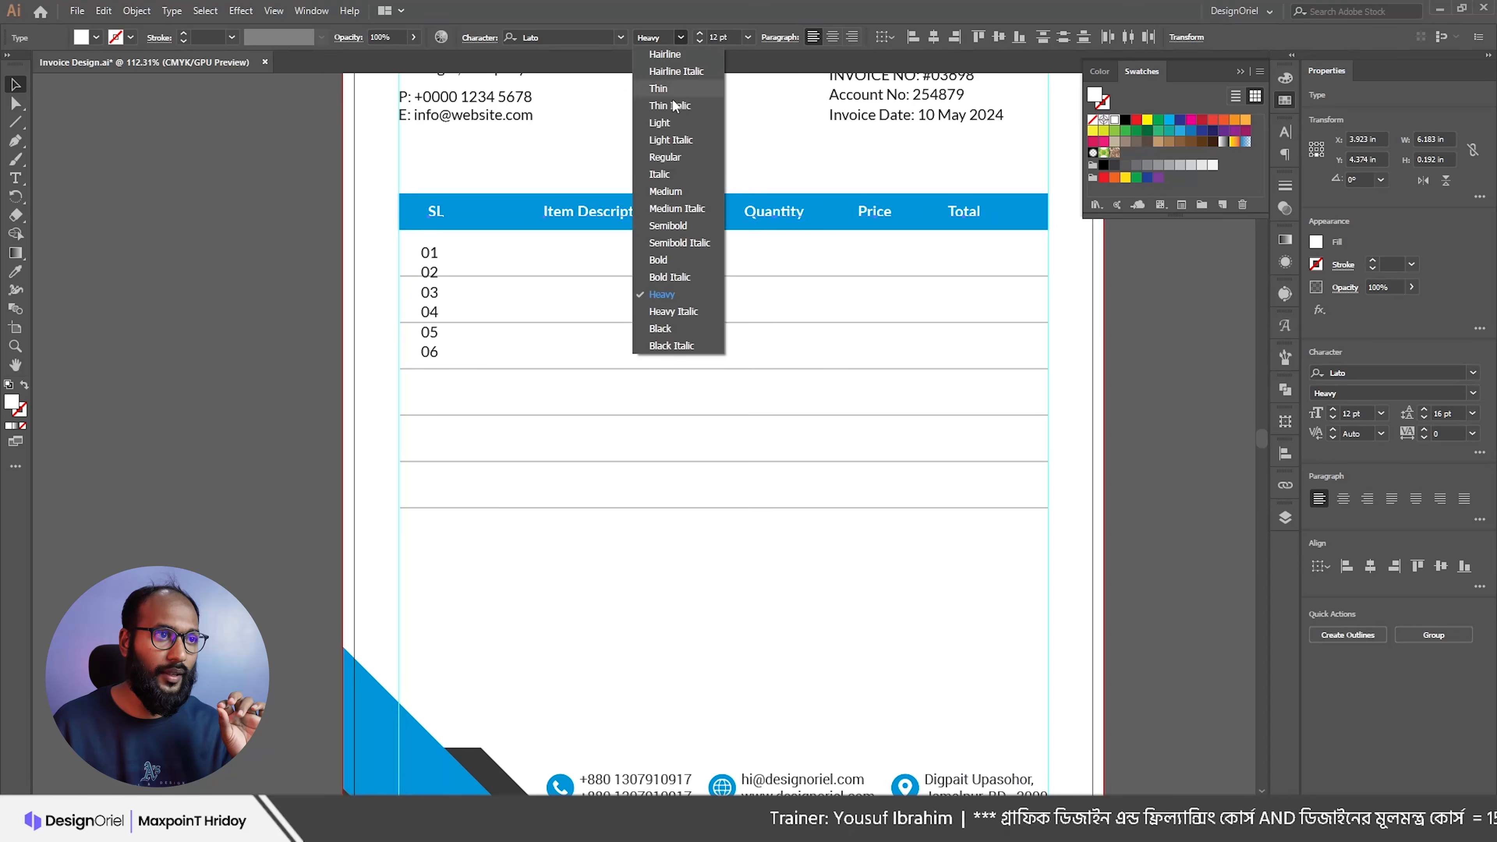
click(663, 259)
click(623, 153)
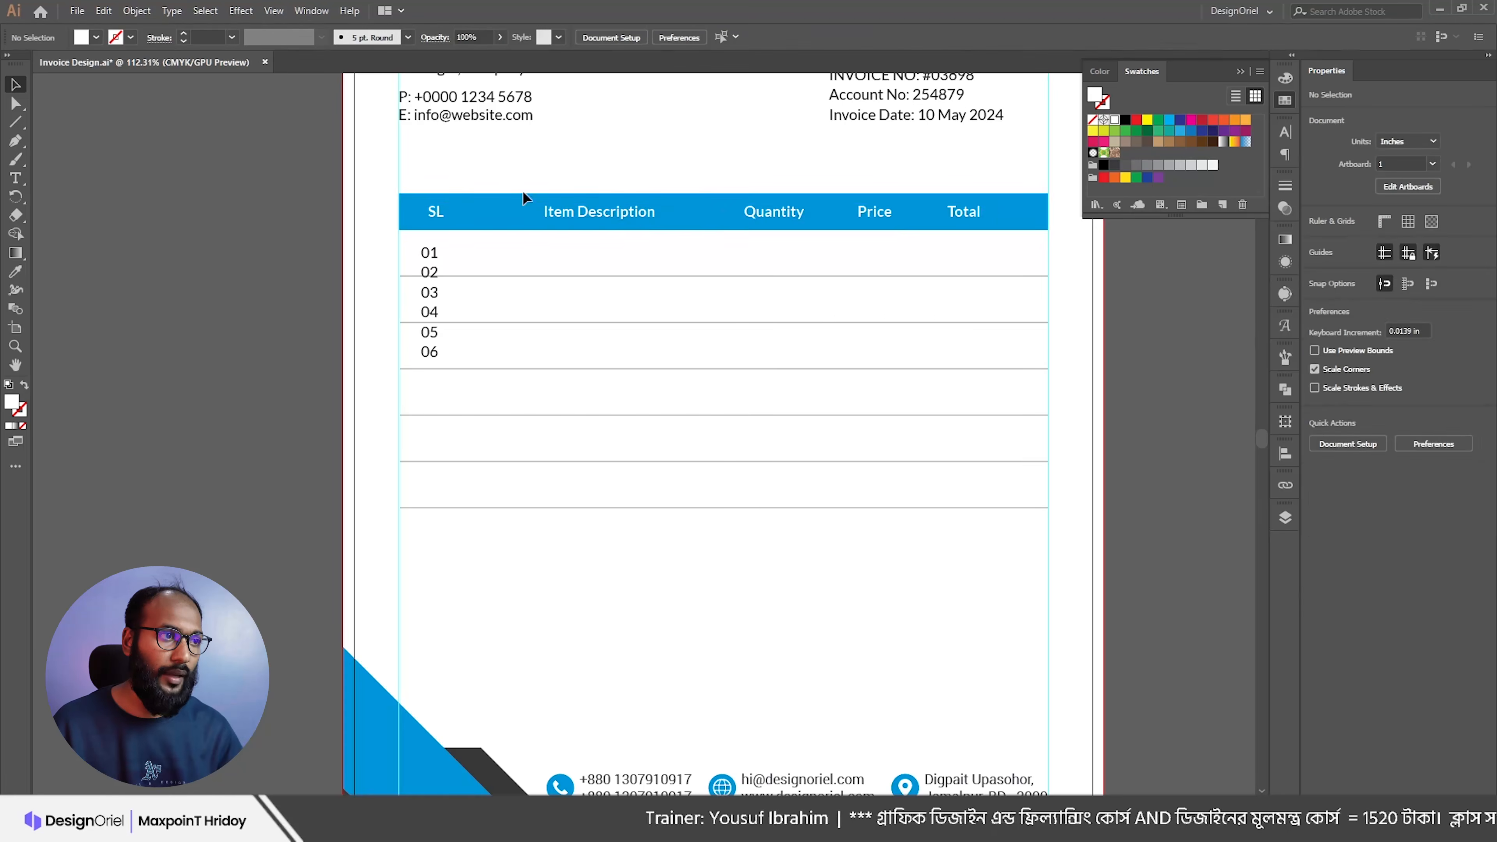
Step: Set the 01–06 serial numbers to 11 pt in dark grey
click(431, 252)
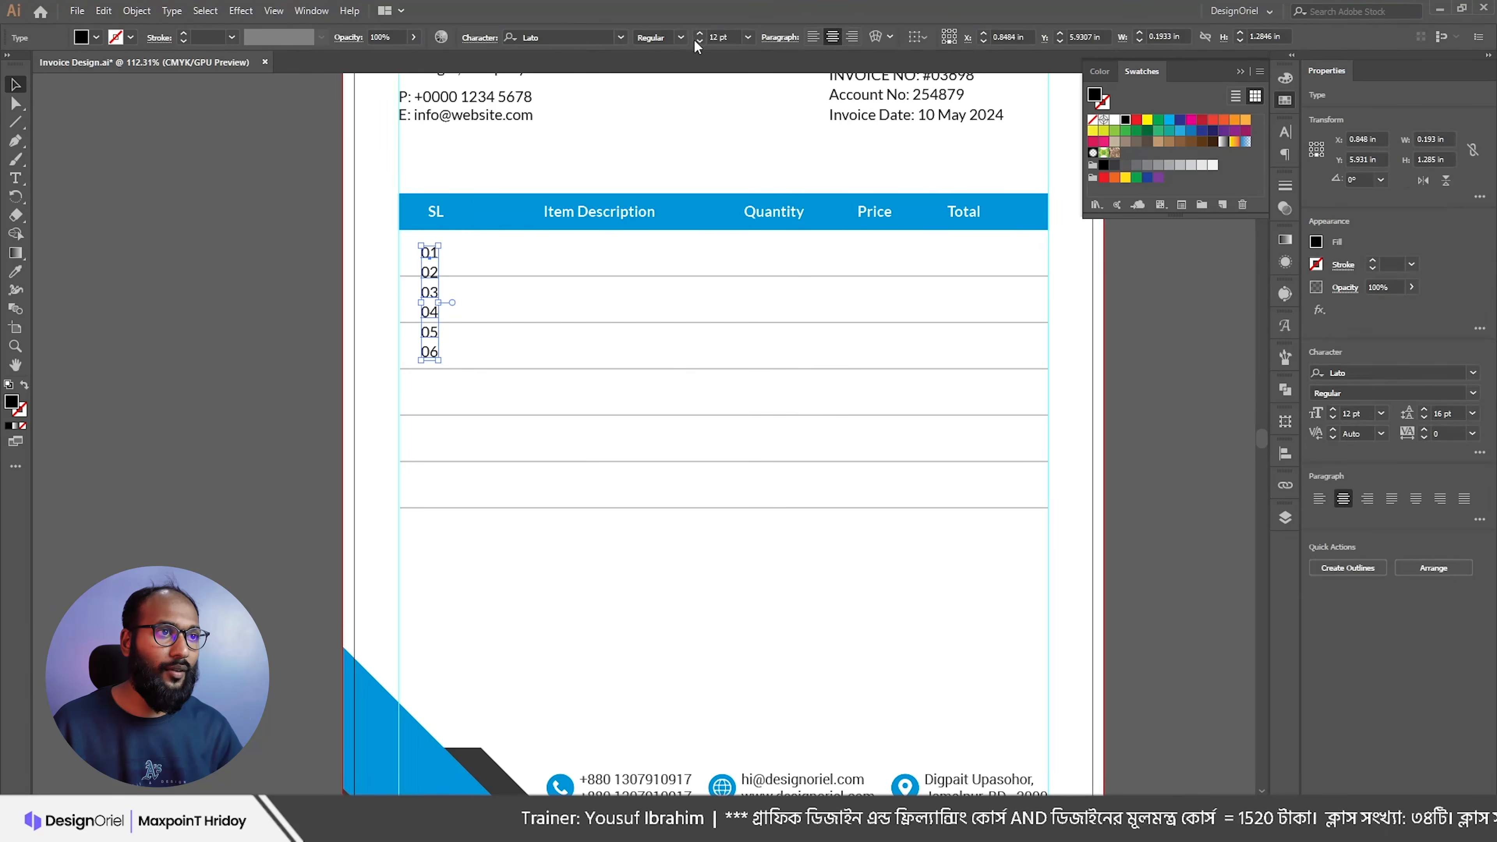
click(701, 42)
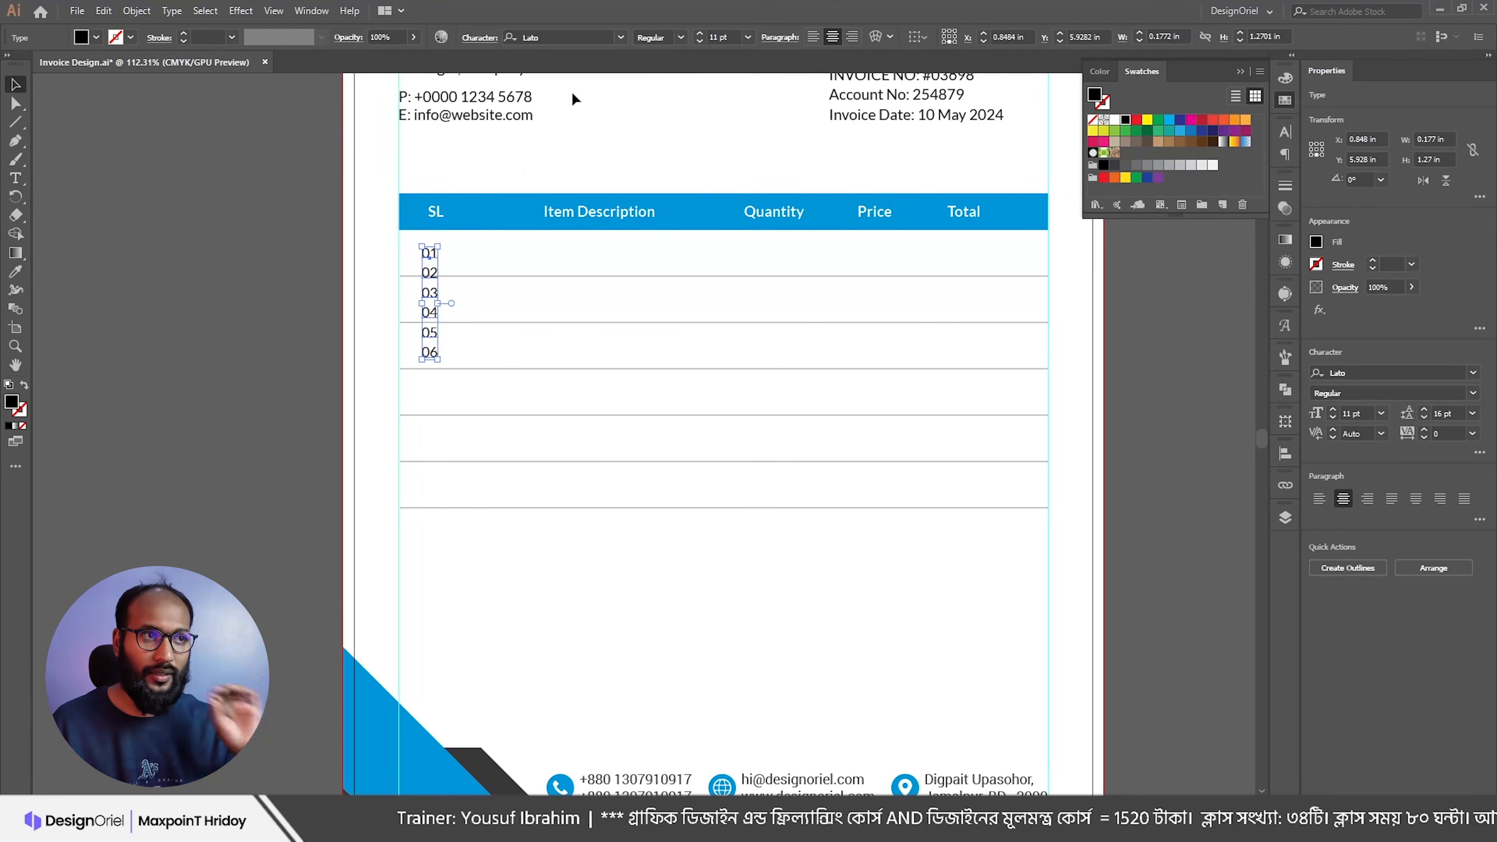
click(1115, 166)
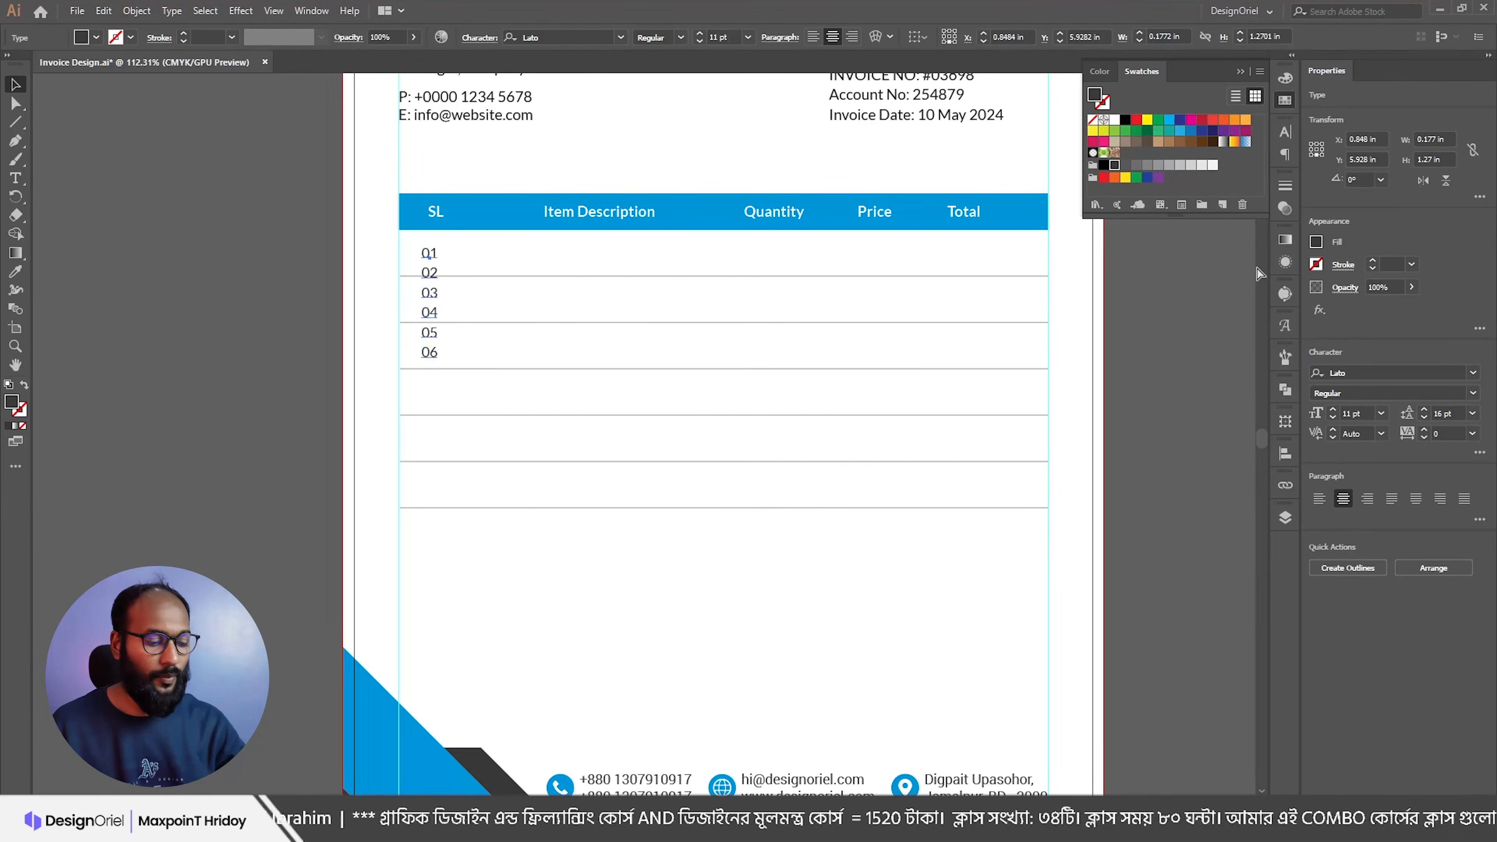
click(1286, 132)
Step: Increase the serial numbers' leading to 37 pt so each sits in its own row
scroll(1213, 191, up, 19)
scroll(1213, 189, up, 3)
drag(407, 231, 446, 278)
key(v)
key(Down)
key(Down)
key(Down)
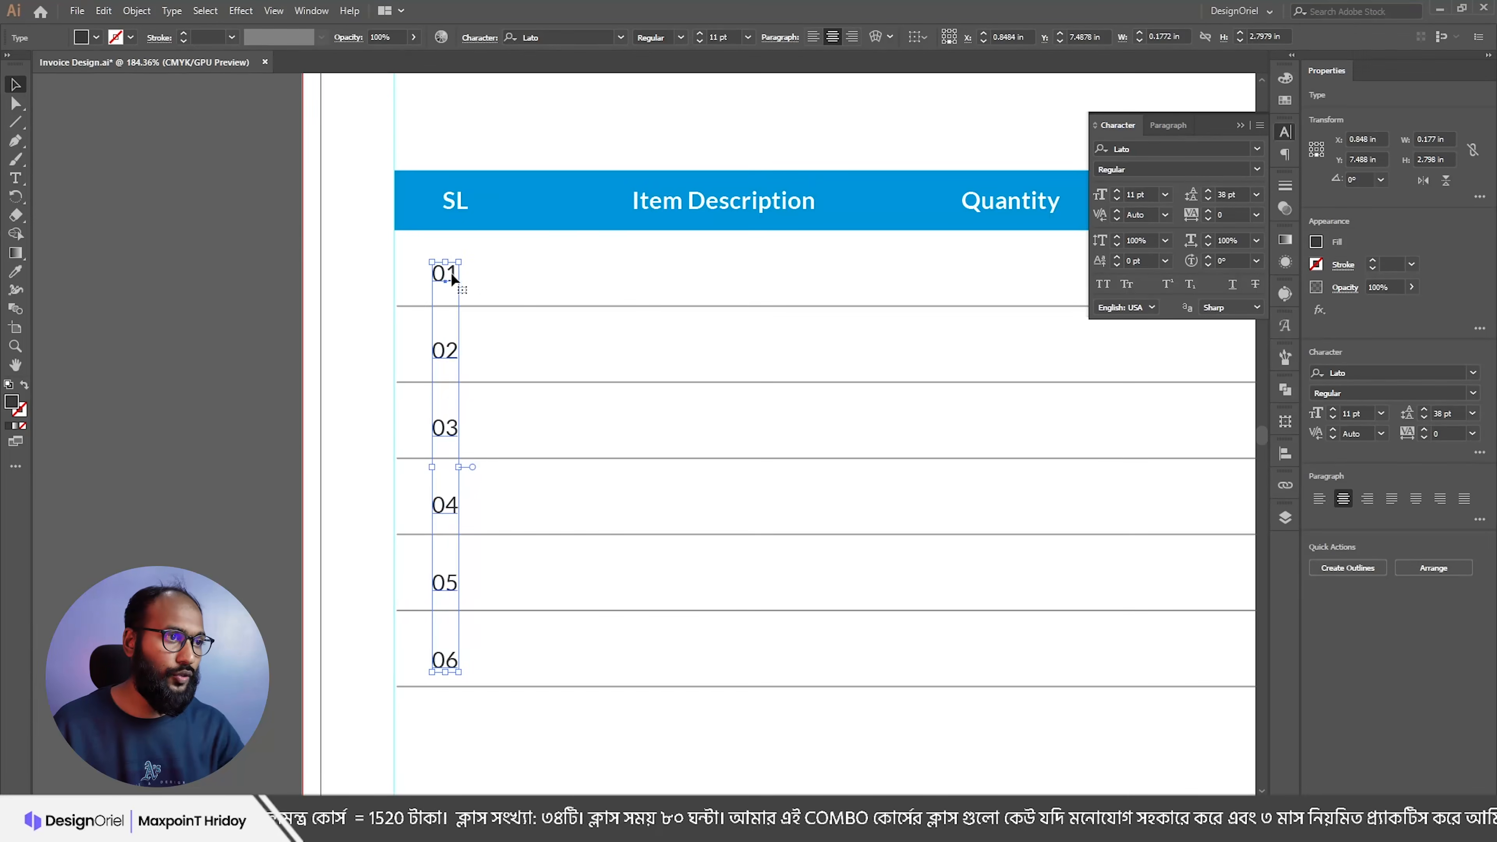
click(1207, 200)
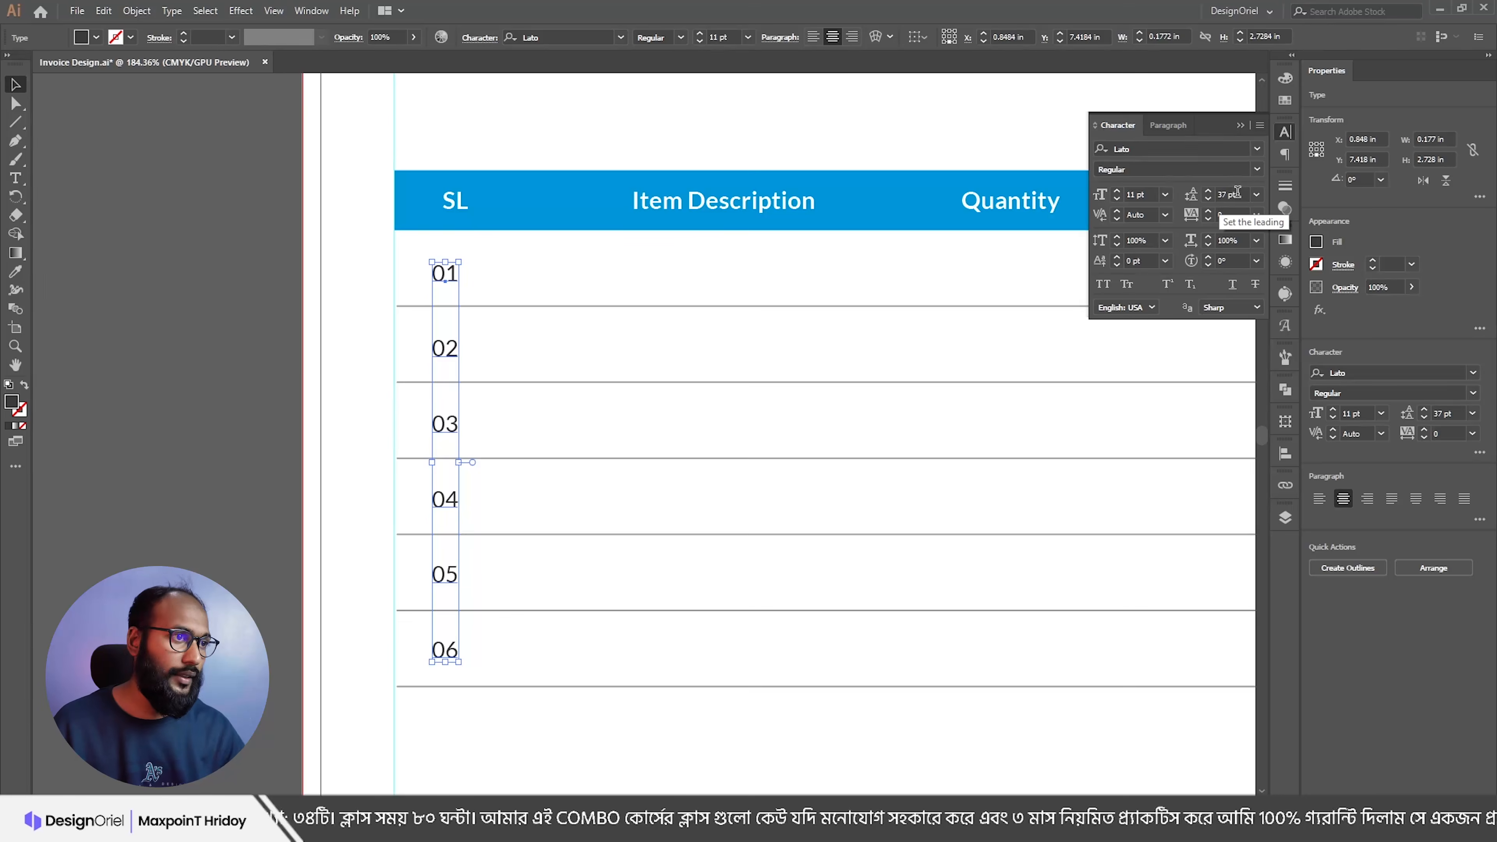
click(319, 287)
Step: Centre the 01–06 column under the SL header and duplicate it under Item Description
scroll(394, 268, up, 5)
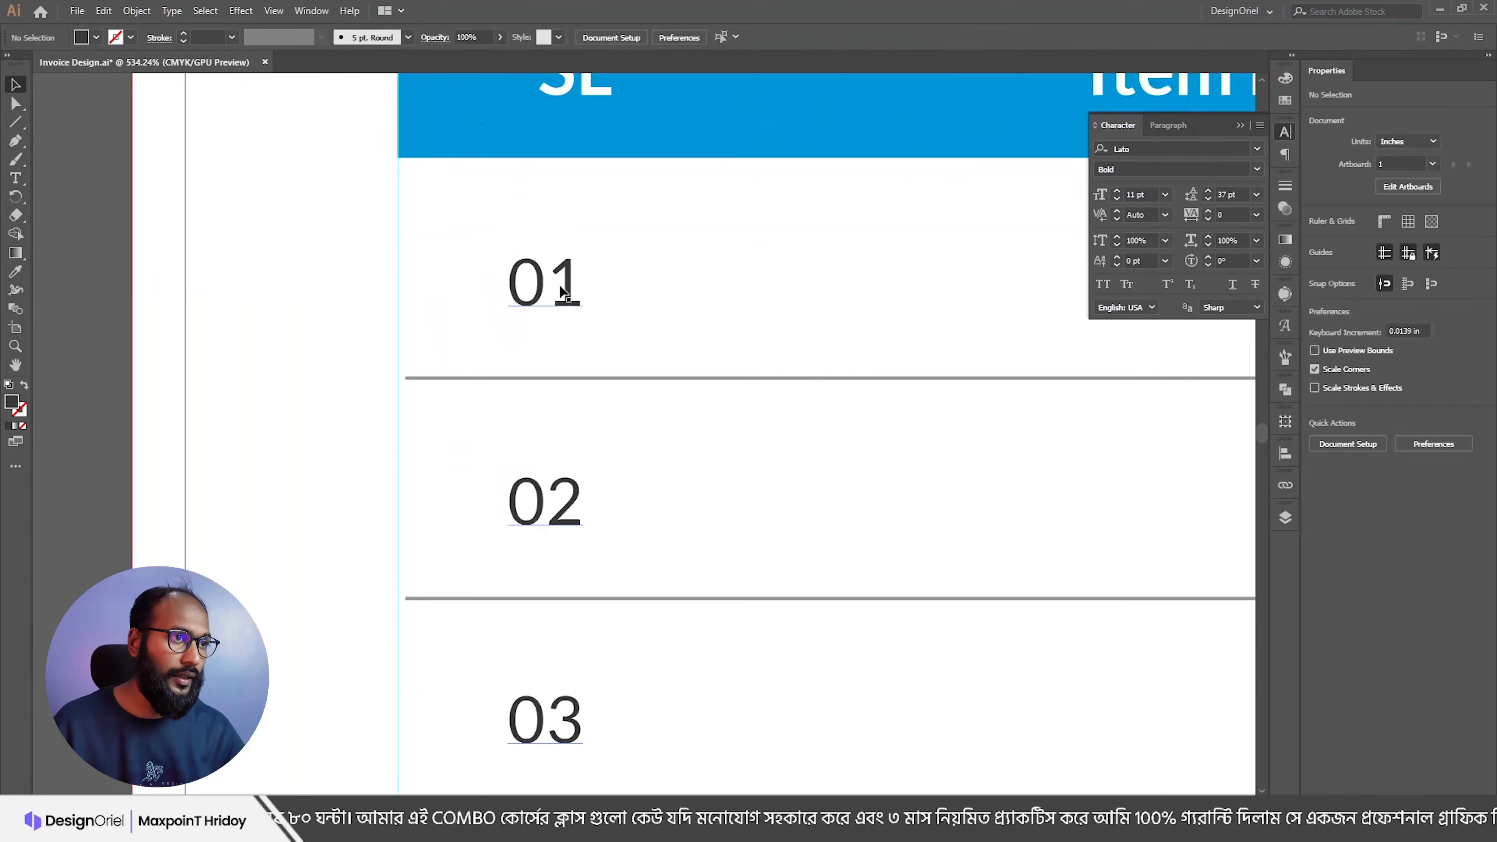
drag(646, 295, 501, 365)
drag(552, 449, 545, 332)
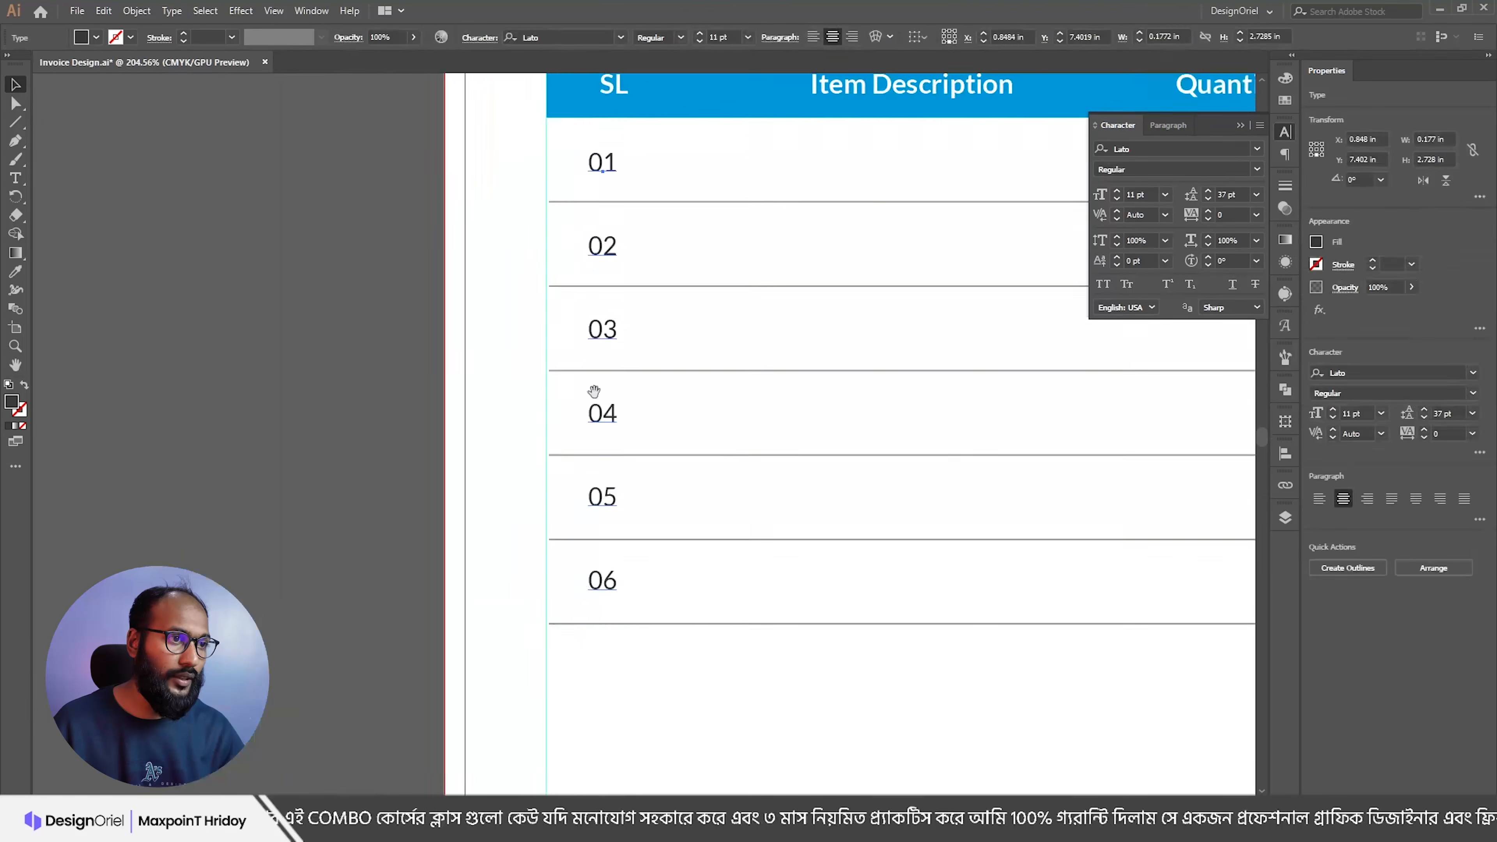
drag(592, 395, 659, 431)
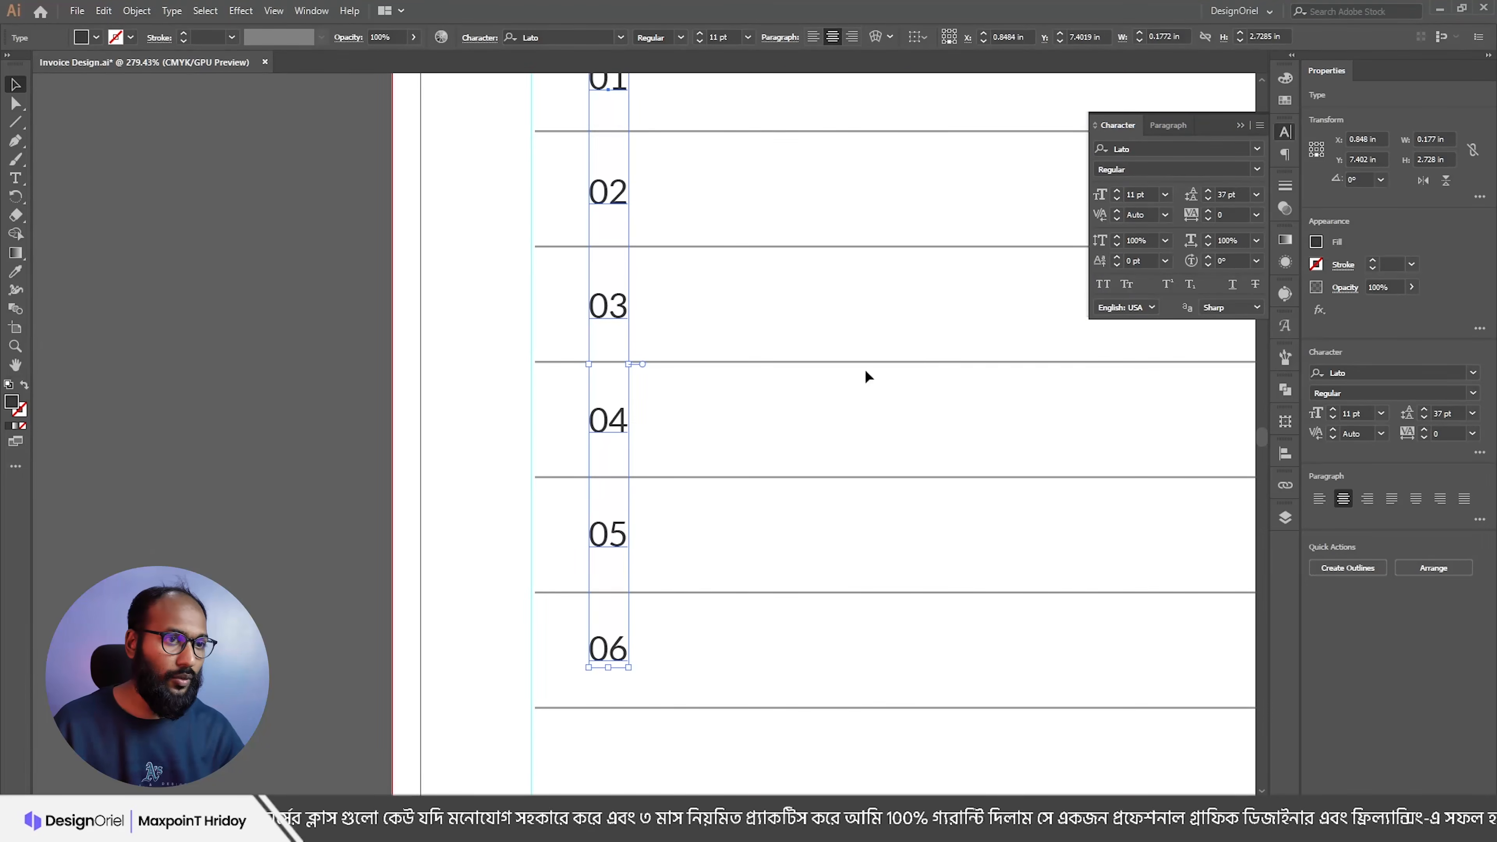
scroll(734, 332, down, 4)
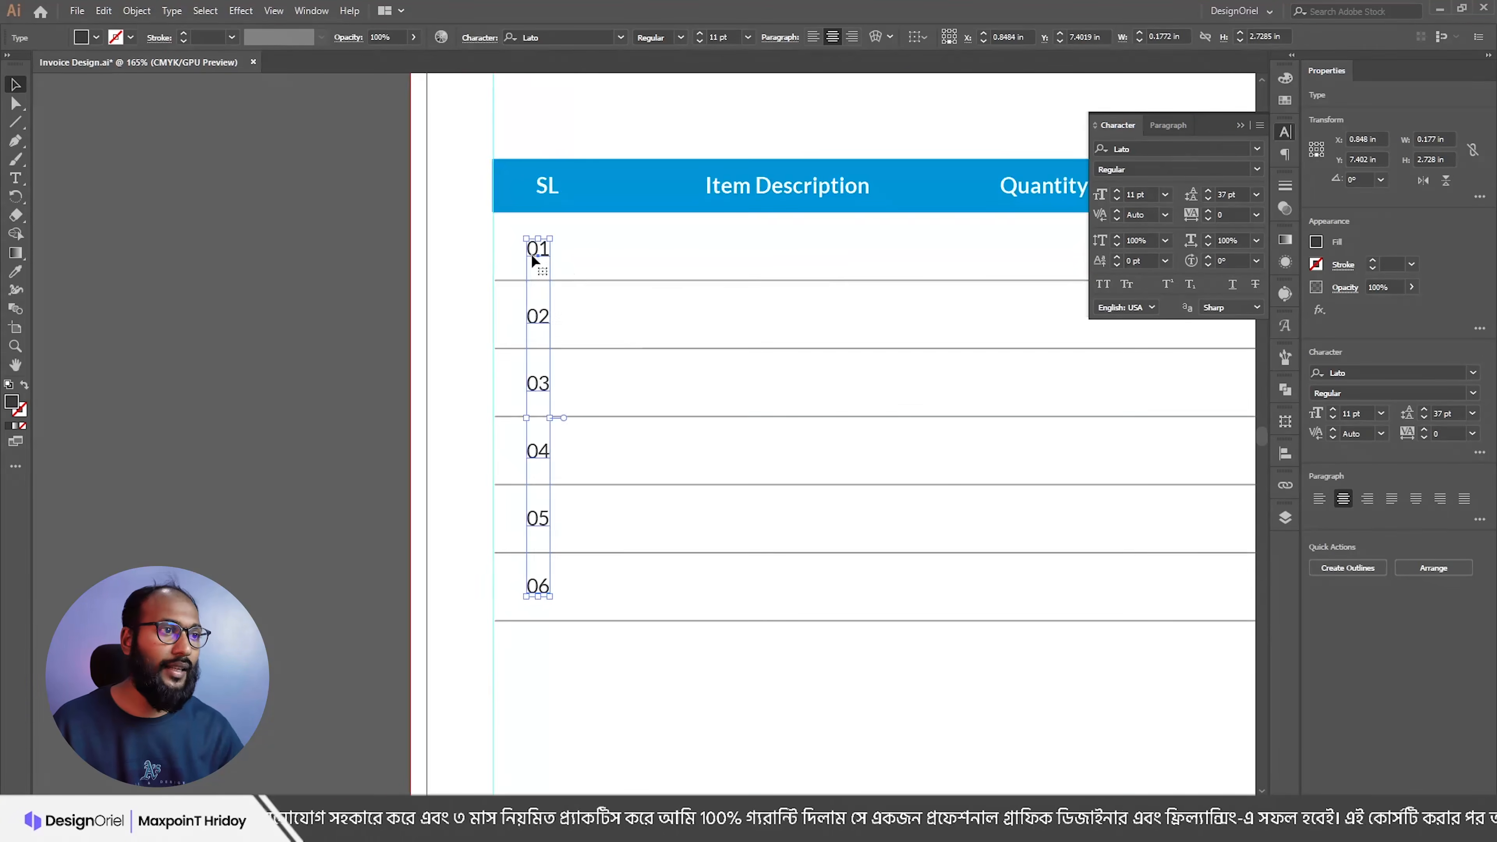
shift+click(546, 194)
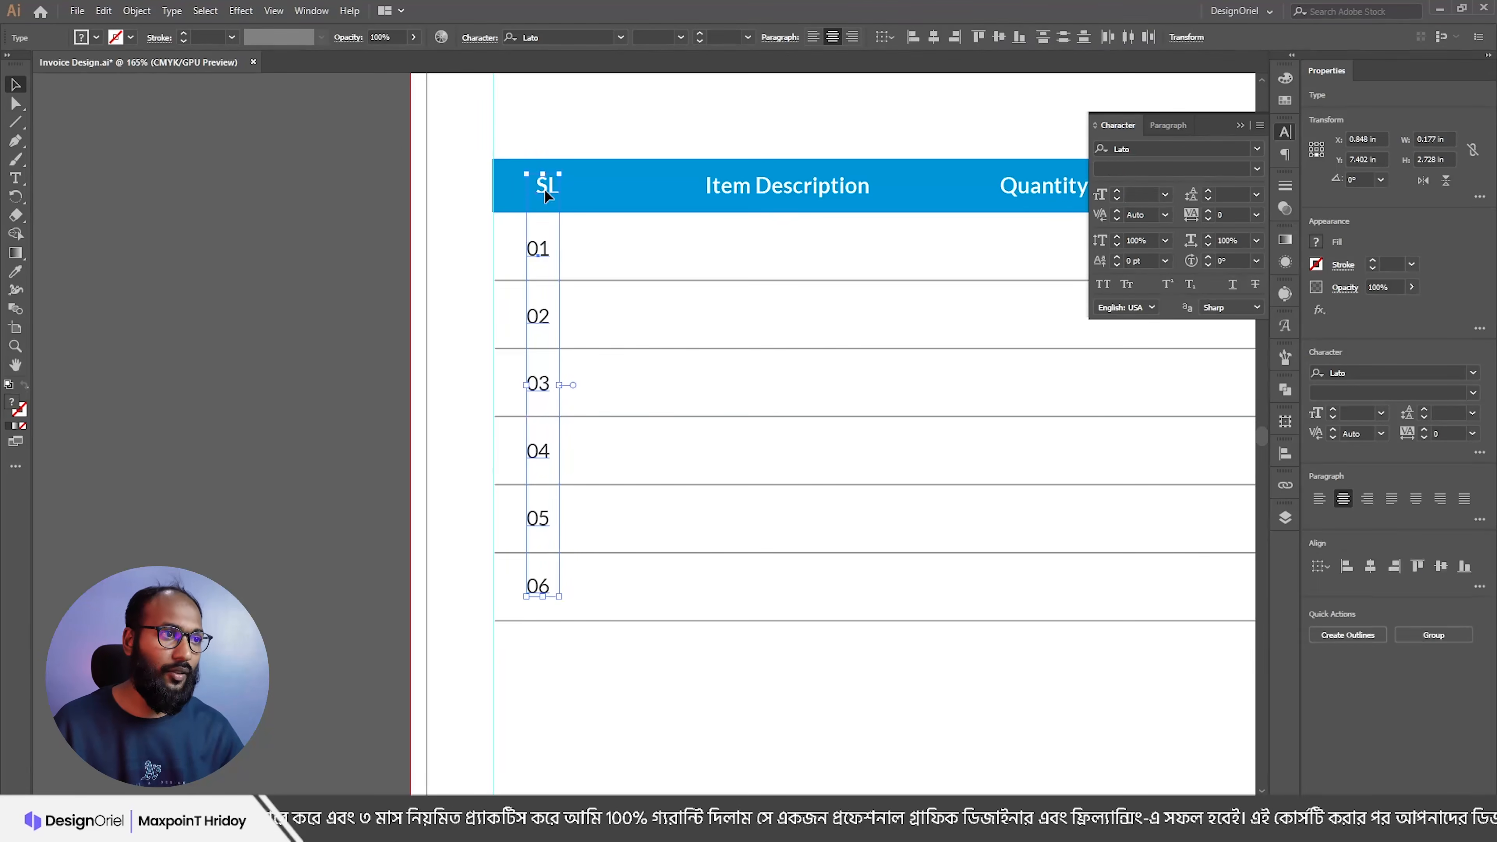
click(934, 39)
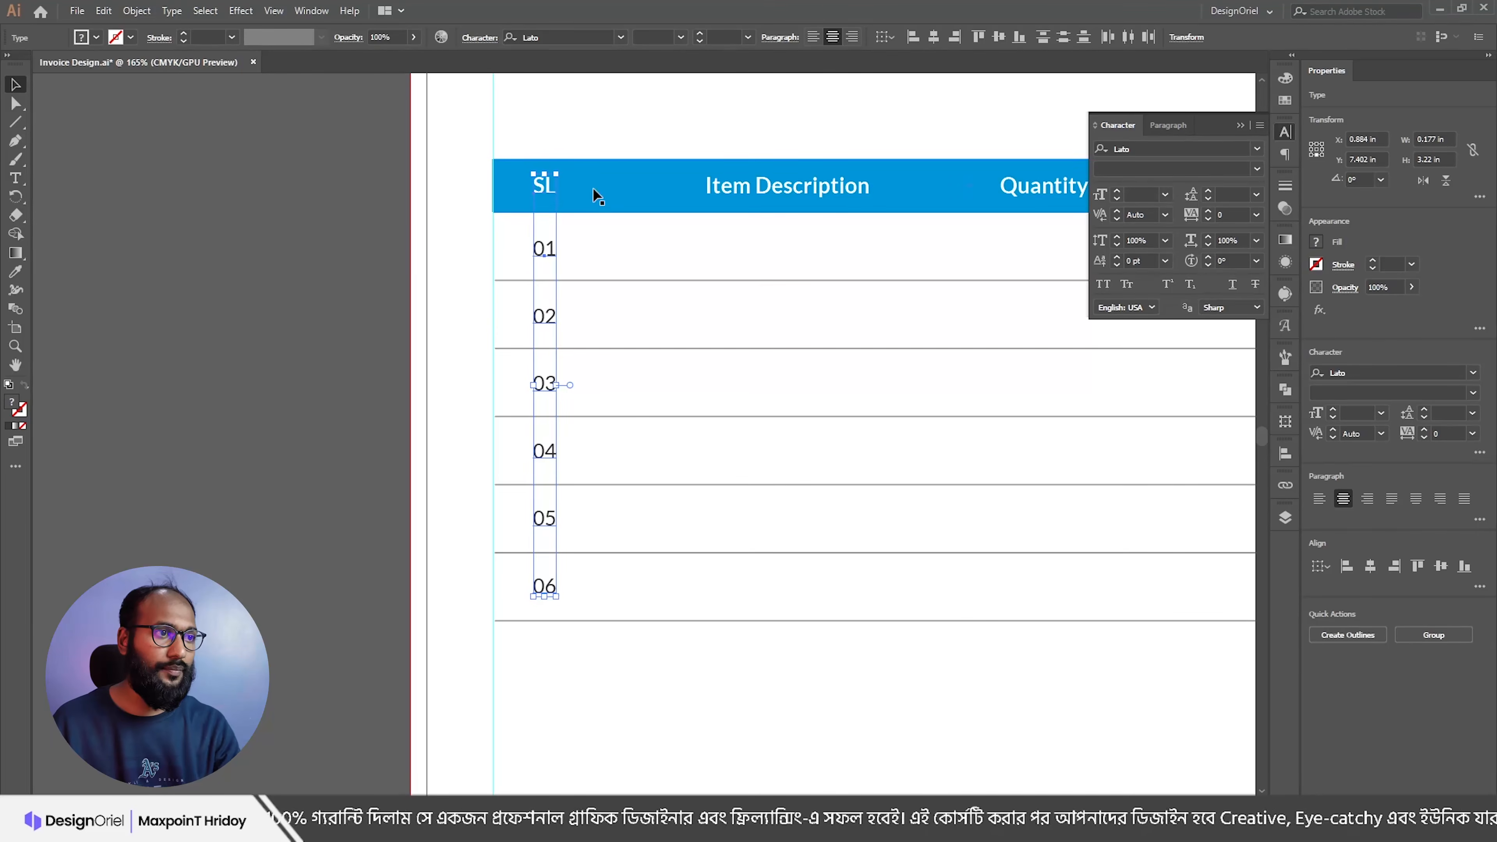
click(495, 250)
drag(546, 253, 764, 249)
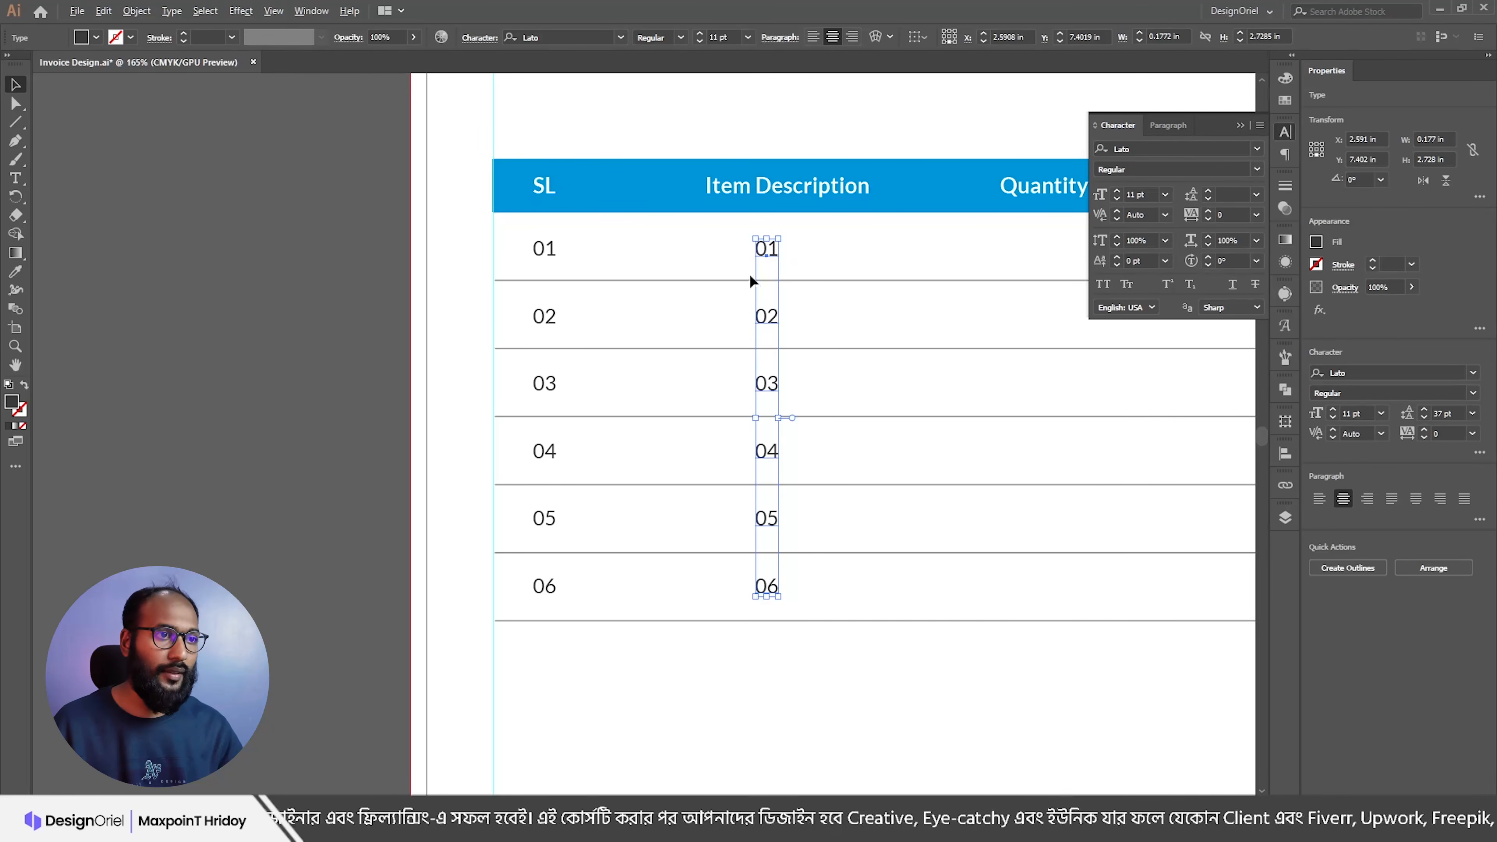
key(alt+Tab)
Step: Replace the copied numbers under Item Description with the six service names from Notepad
drag(477, 411, 361, 345)
key(ctrl+c)
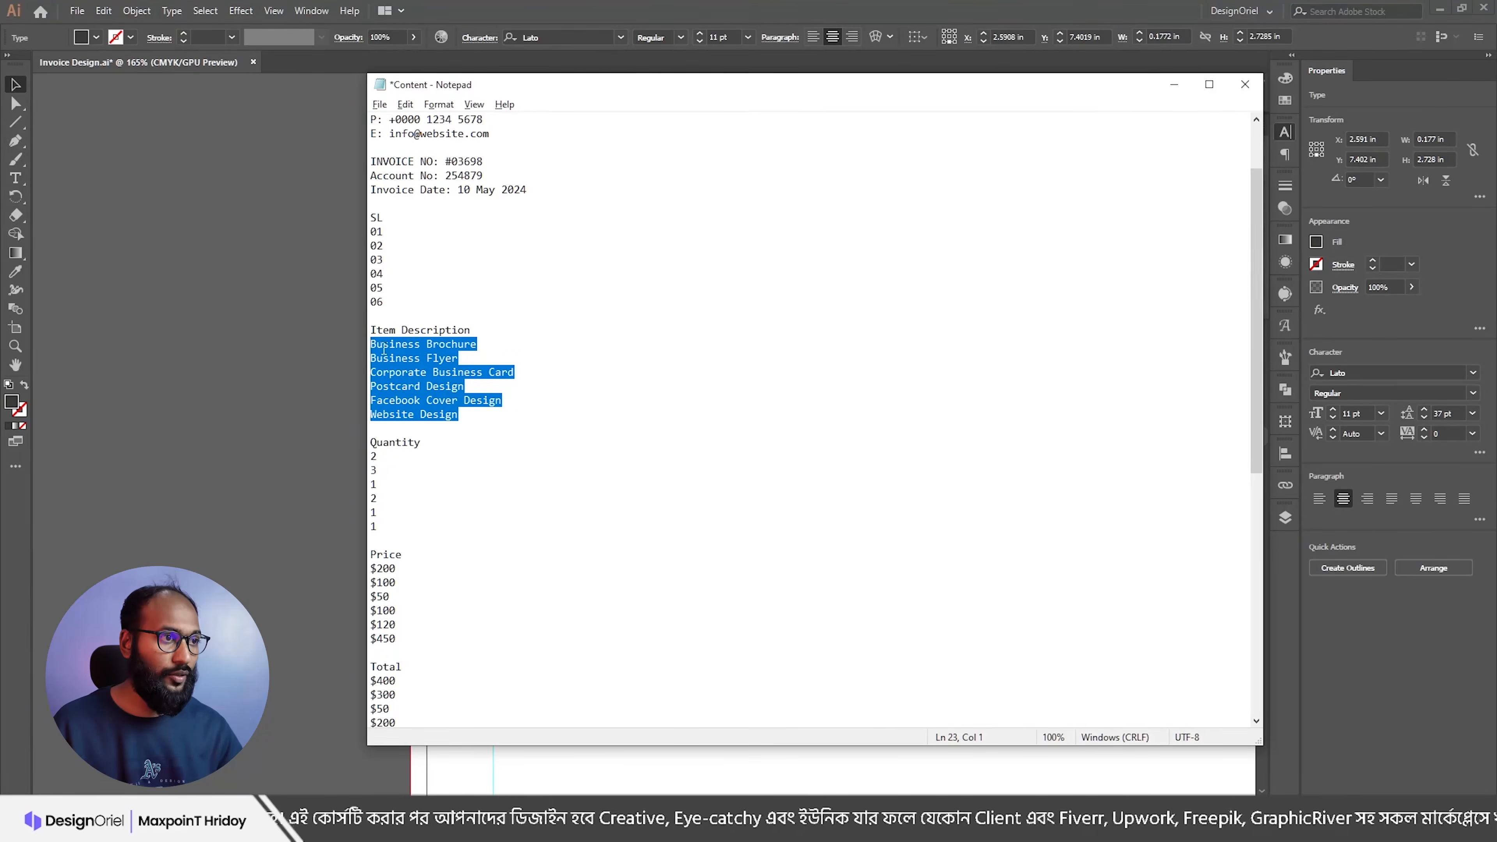
key(alt+Tab)
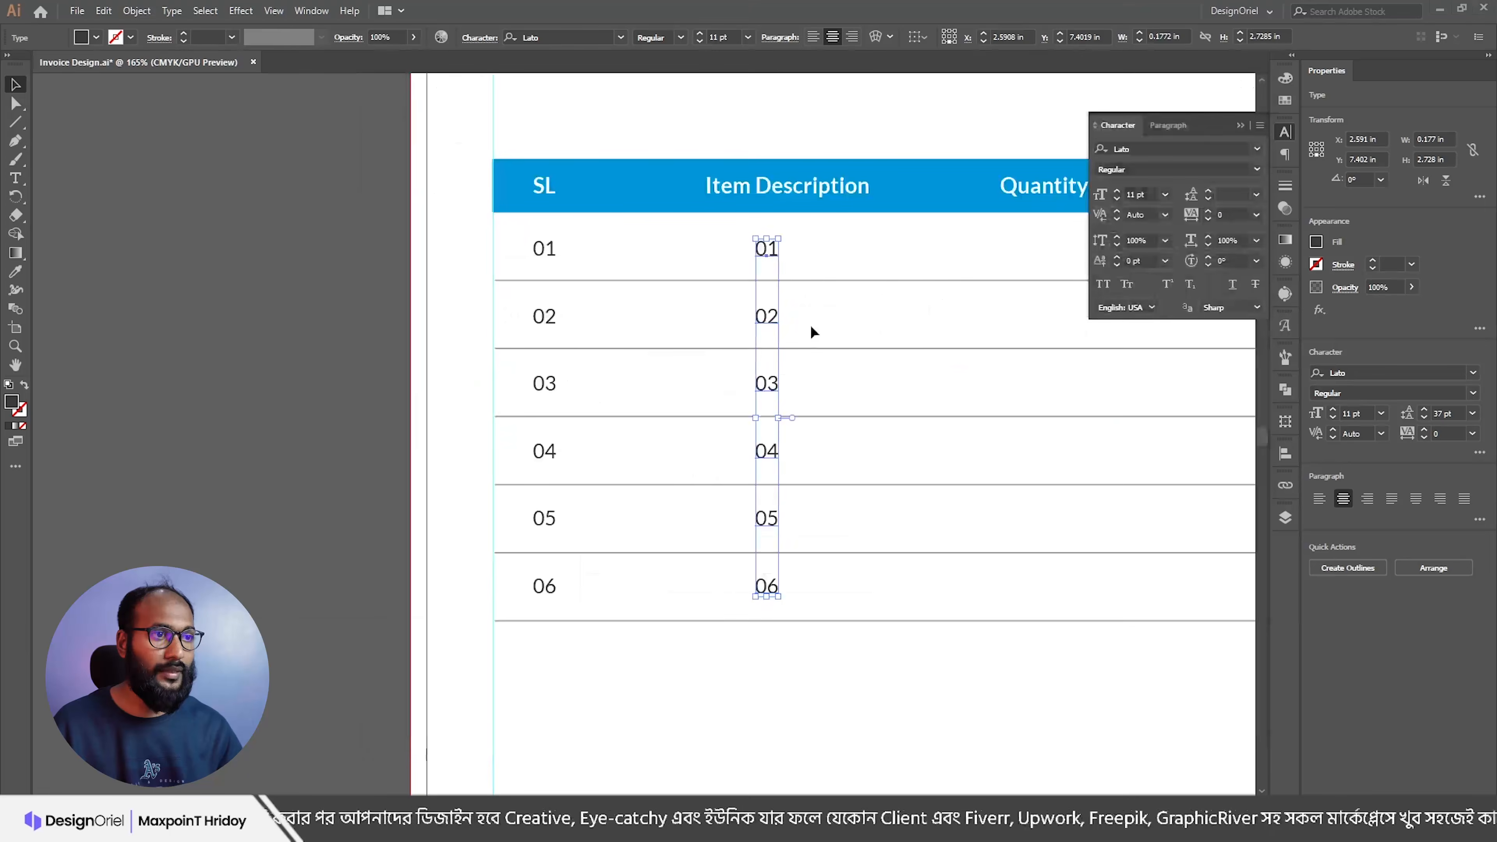
double_click(768, 249)
key(ctrl+a)
key(ctrl+v)
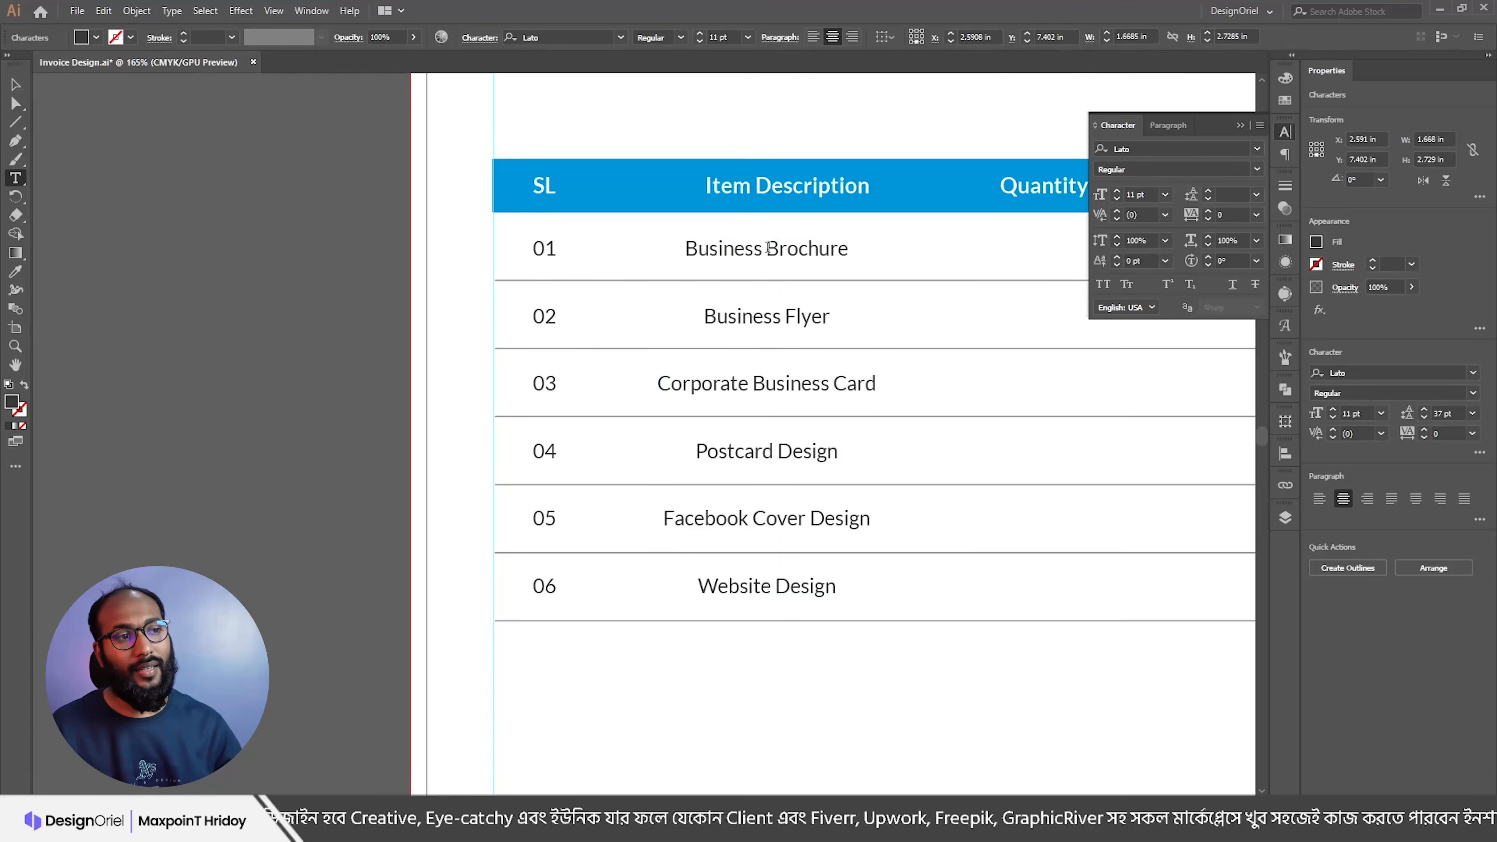
key(Escape)
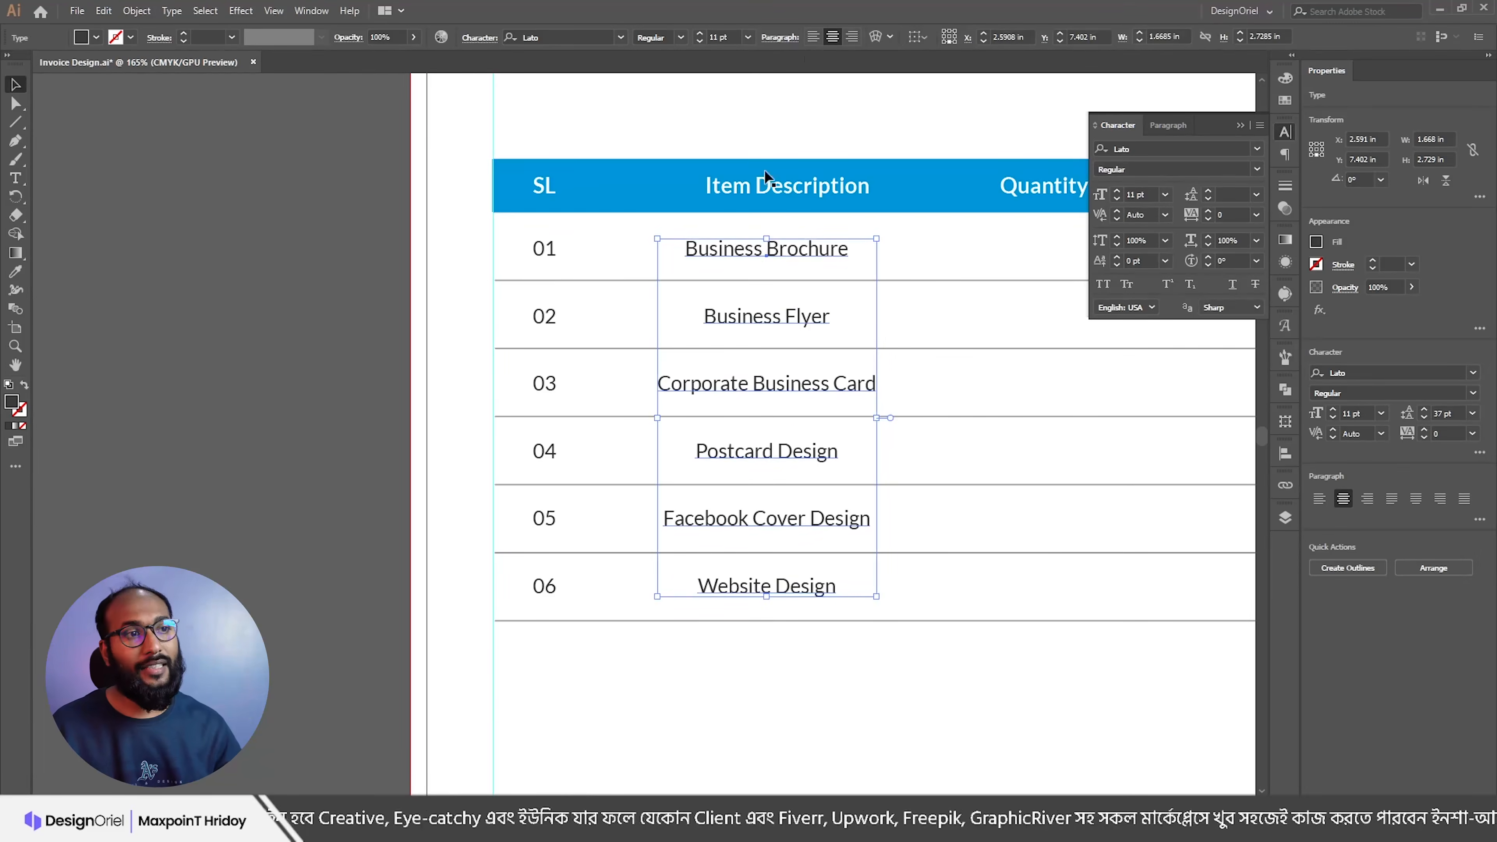
Step: Left-align the service list with the Item Description heading
click(813, 37)
scroll(645, 305, down, 3)
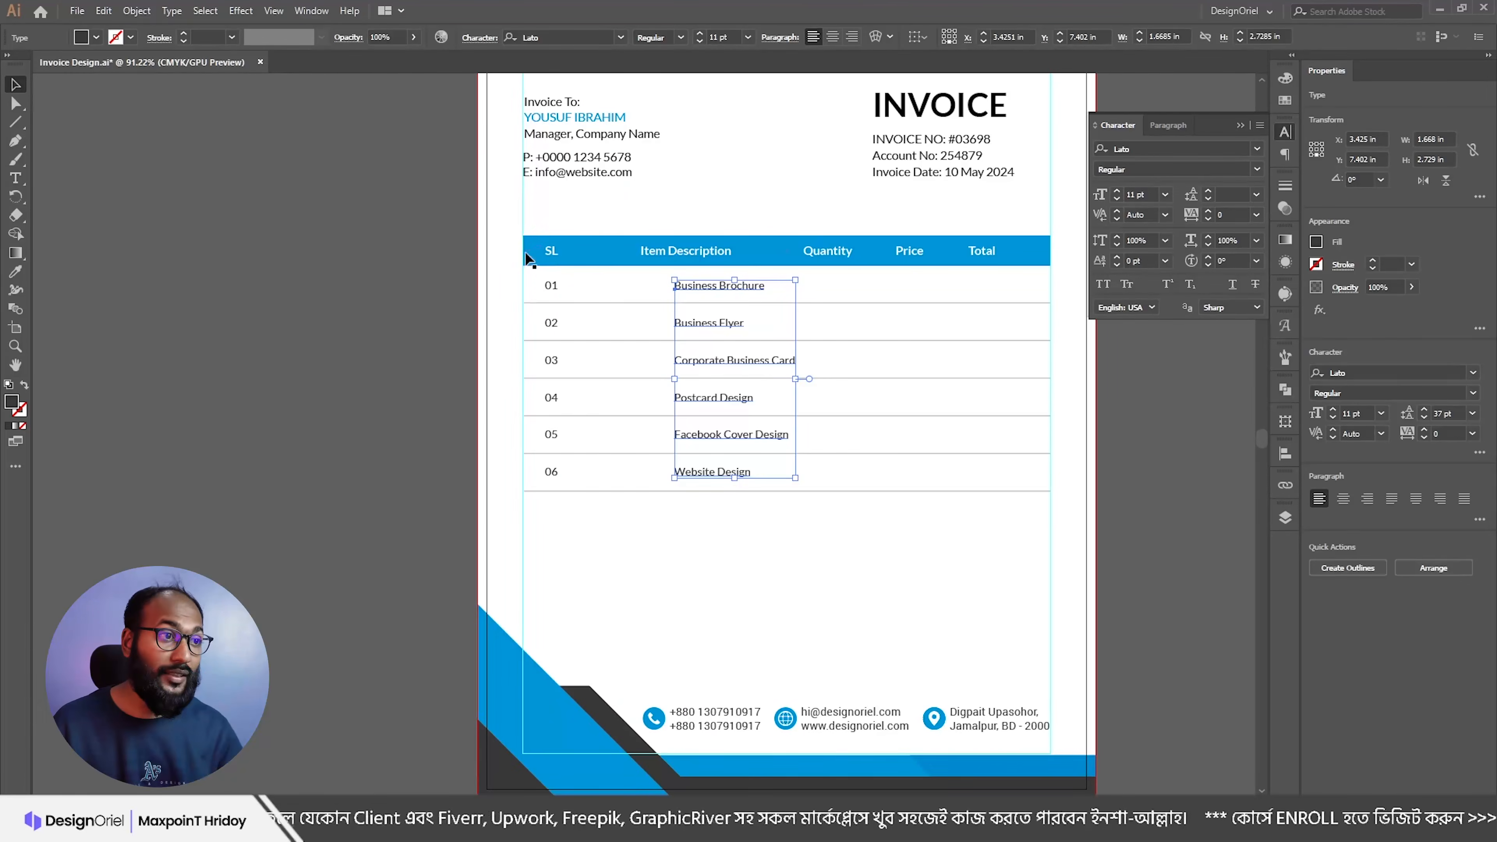
drag(682, 269, 707, 281)
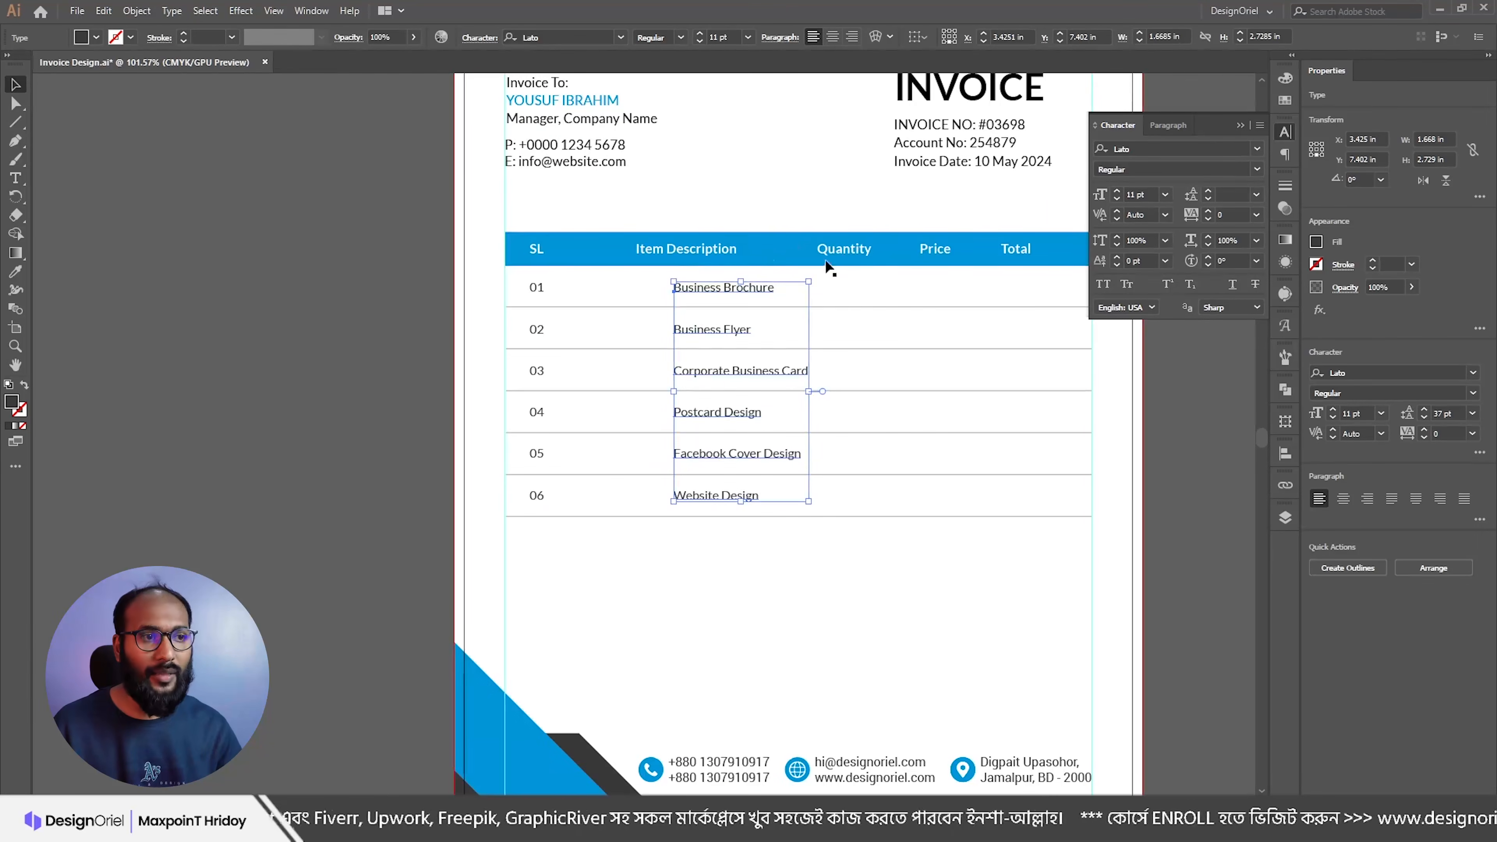
drag(724, 289, 688, 291)
shift+click(665, 253)
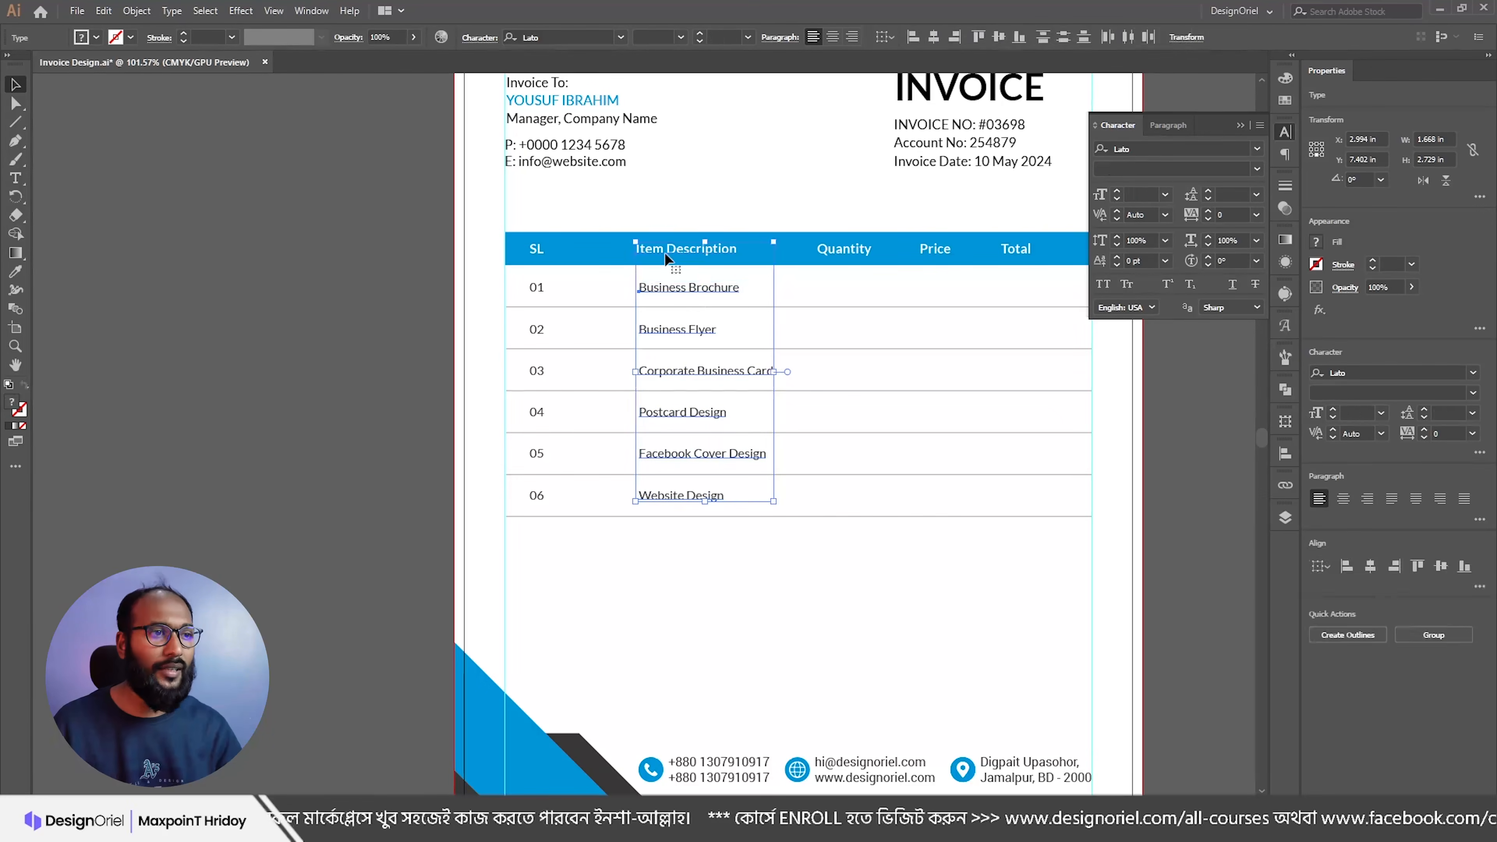
click(913, 36)
click(348, 302)
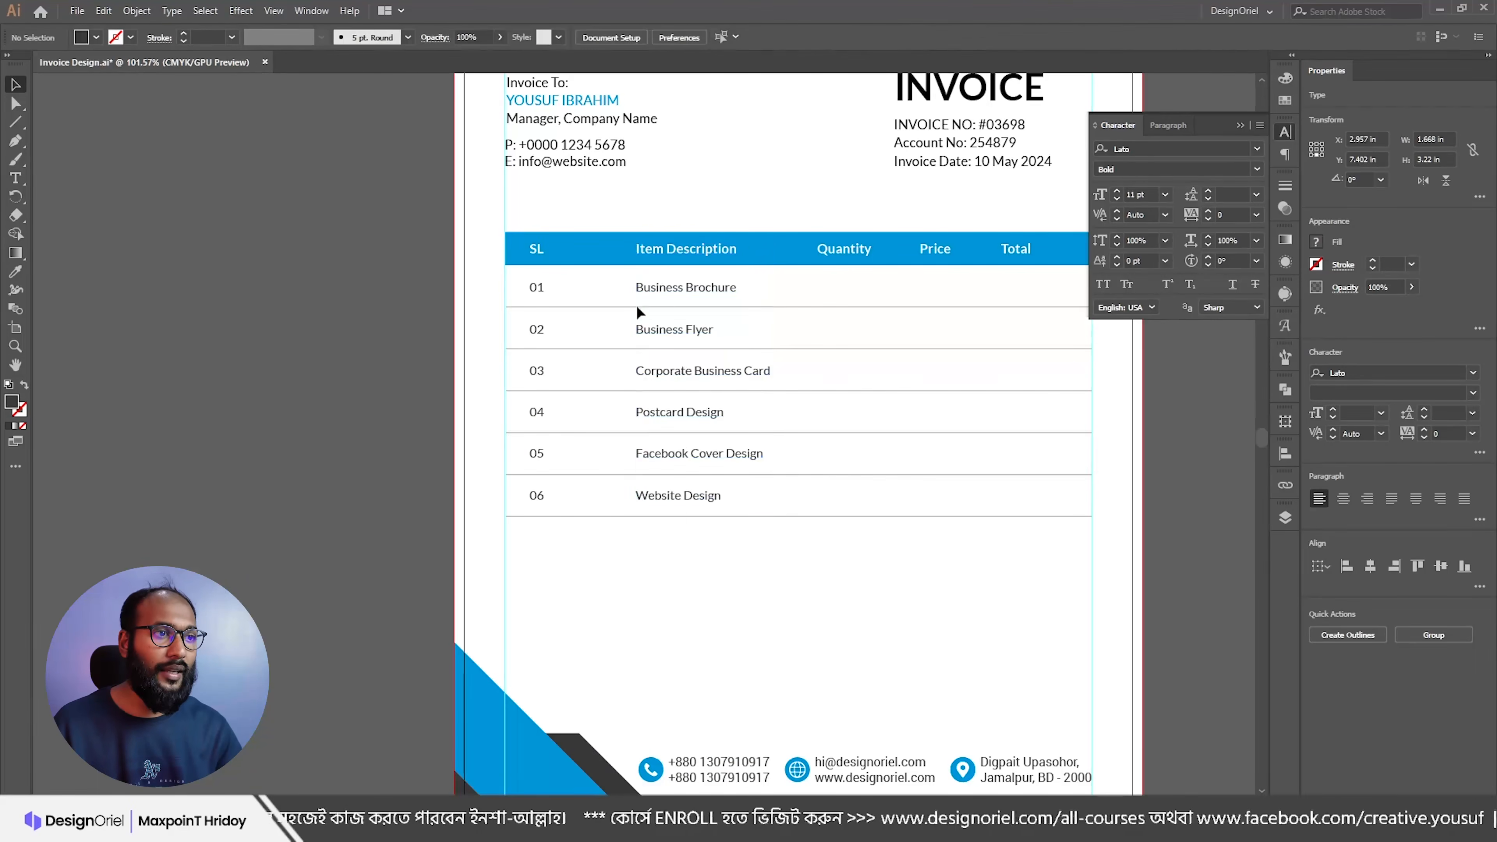
drag(653, 307, 689, 328)
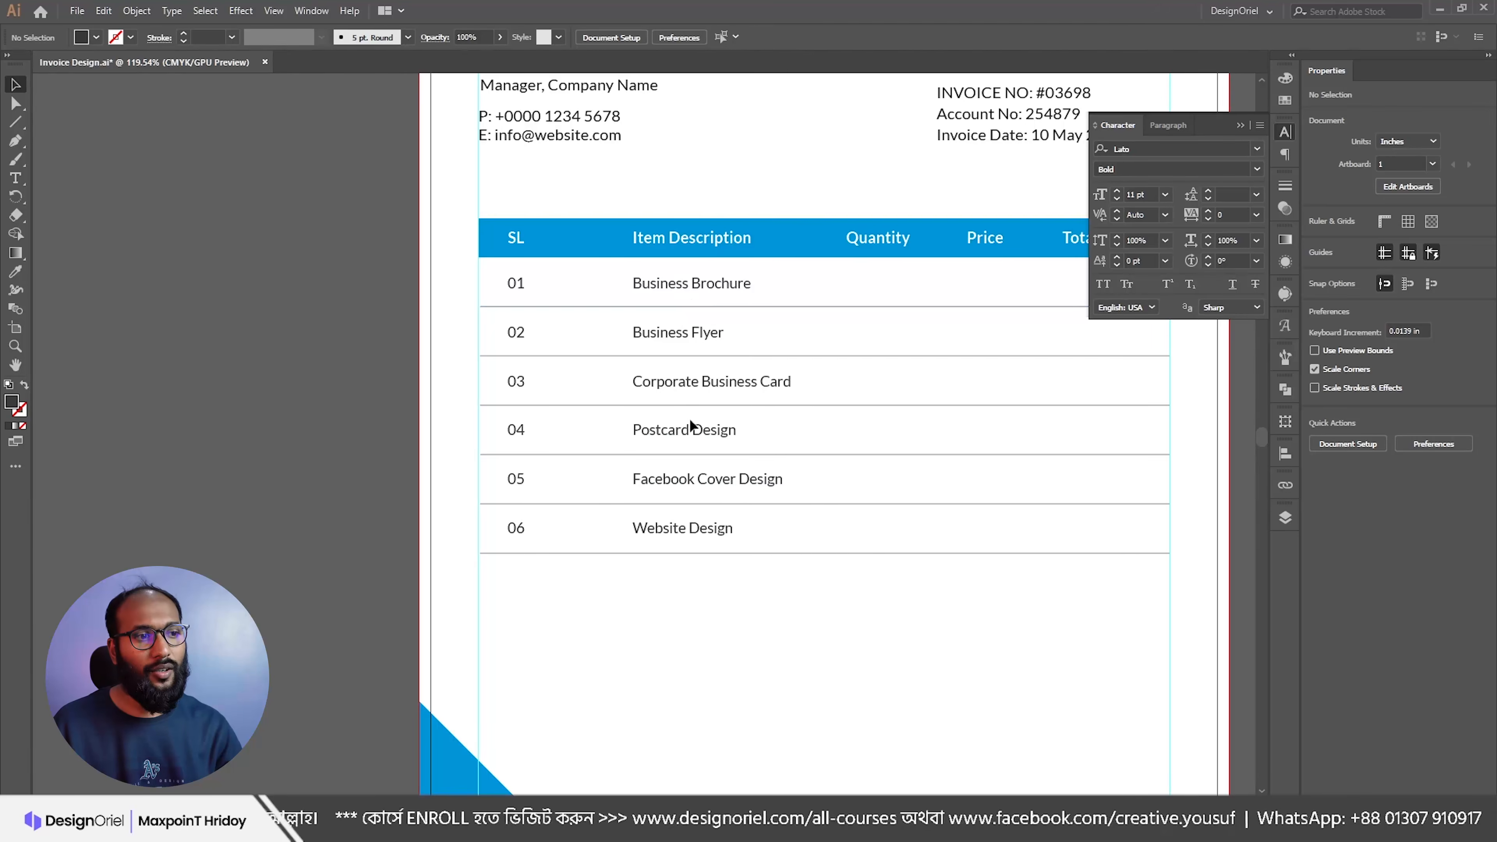
key(t)
drag(651, 284, 724, 480)
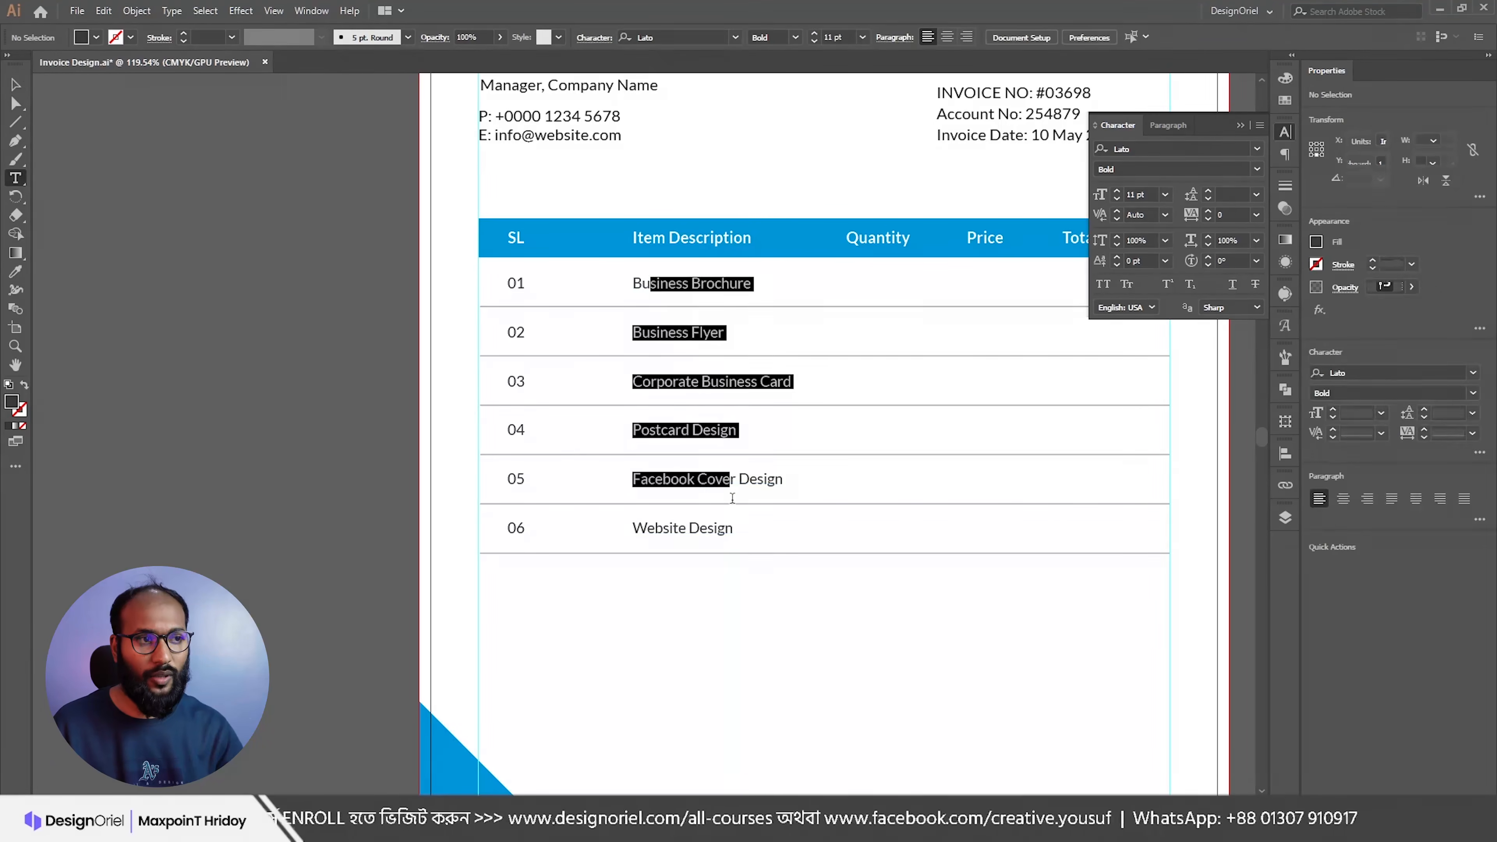
key(Escape)
click(328, 393)
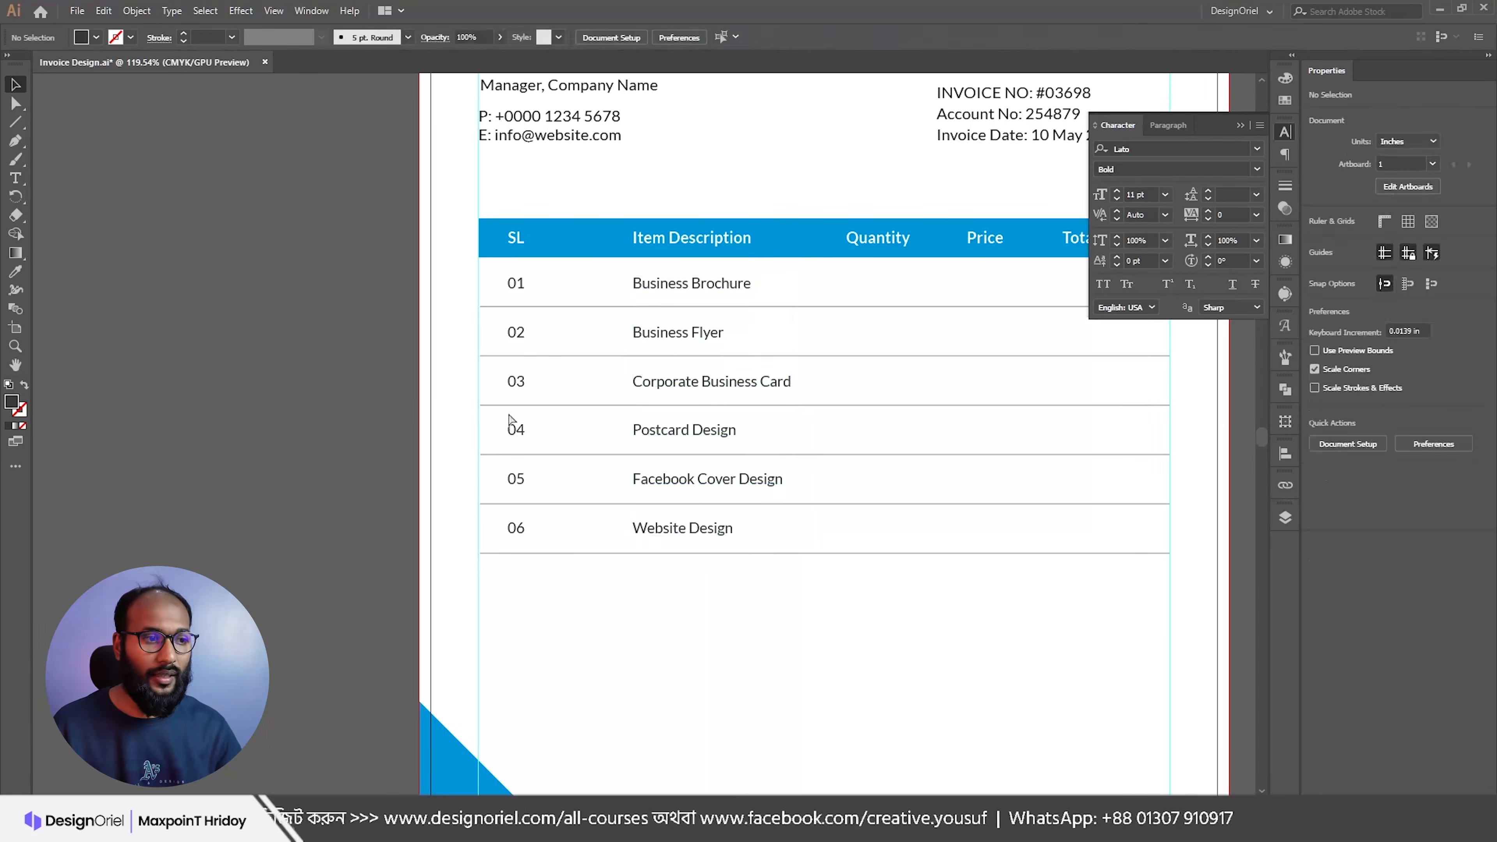
Step: Alt-drag a copy of the service list into the Quantity column
scroll(579, 397, down, 2)
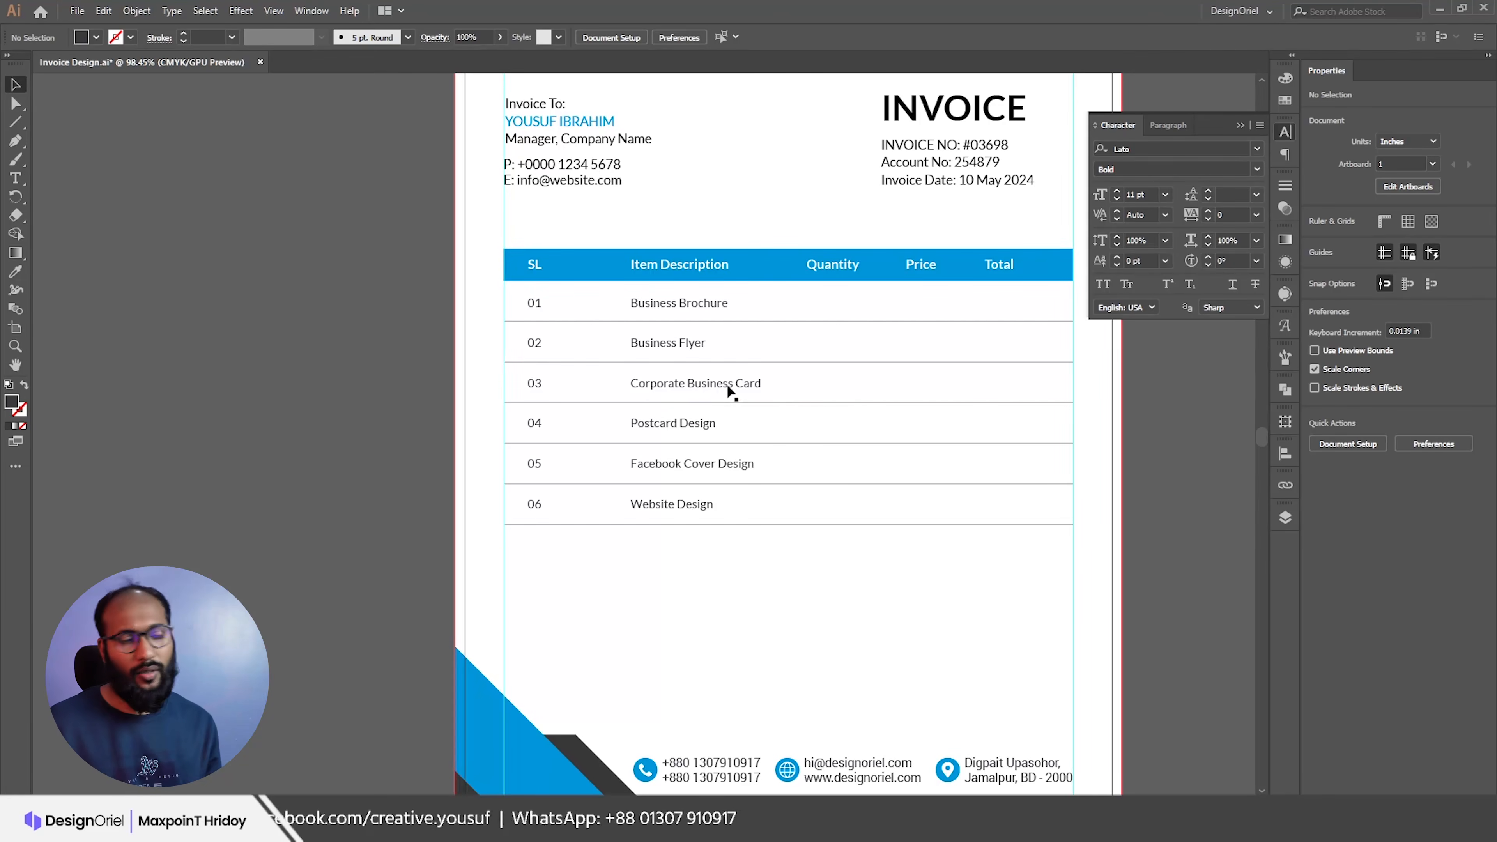
scroll(815, 378, up, 1)
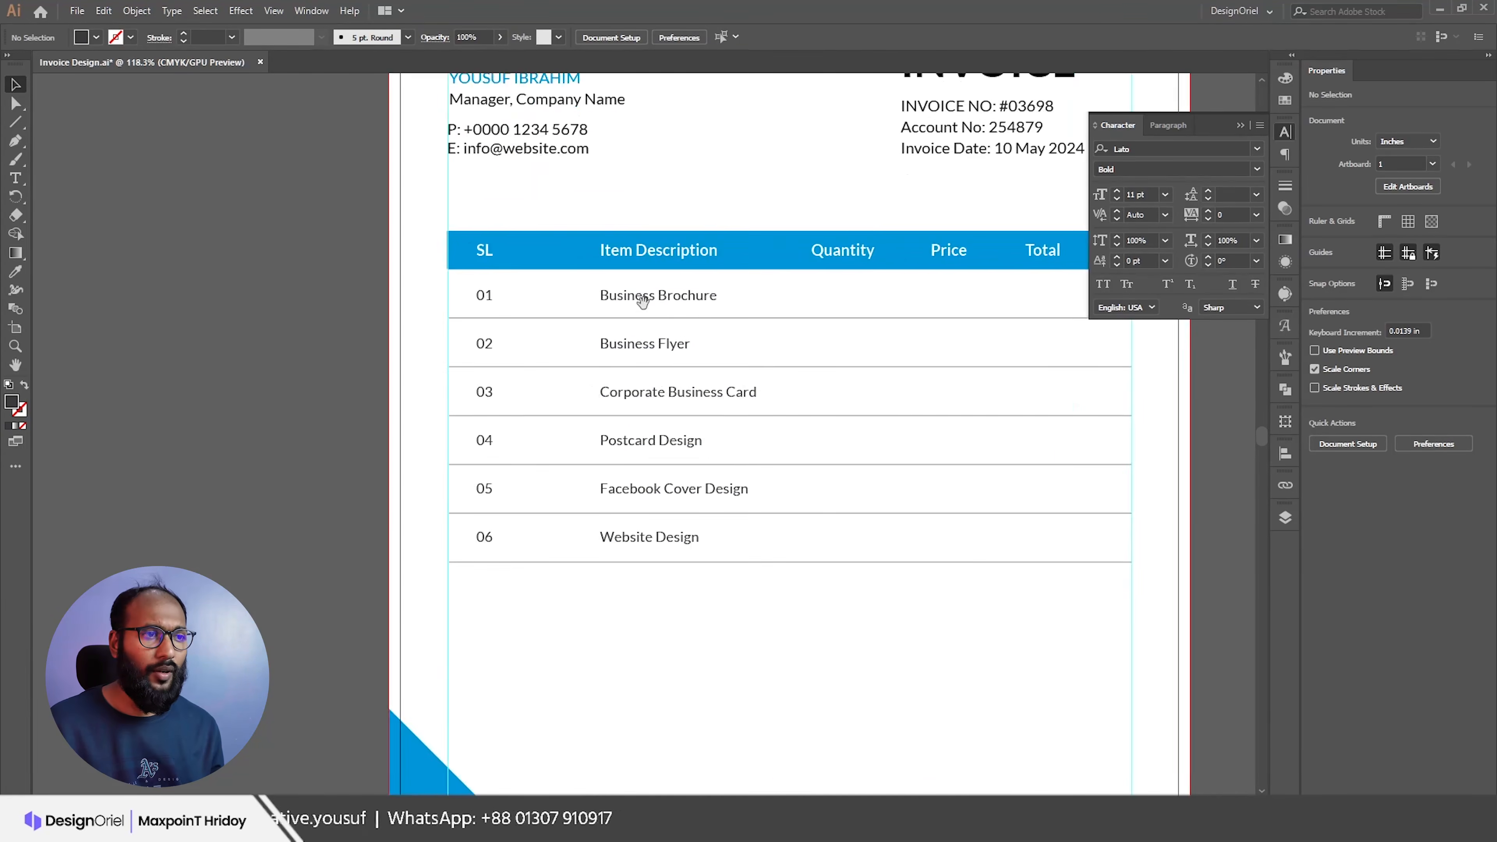
click(643, 296)
drag(636, 296, 831, 300)
key(alt+Tab)
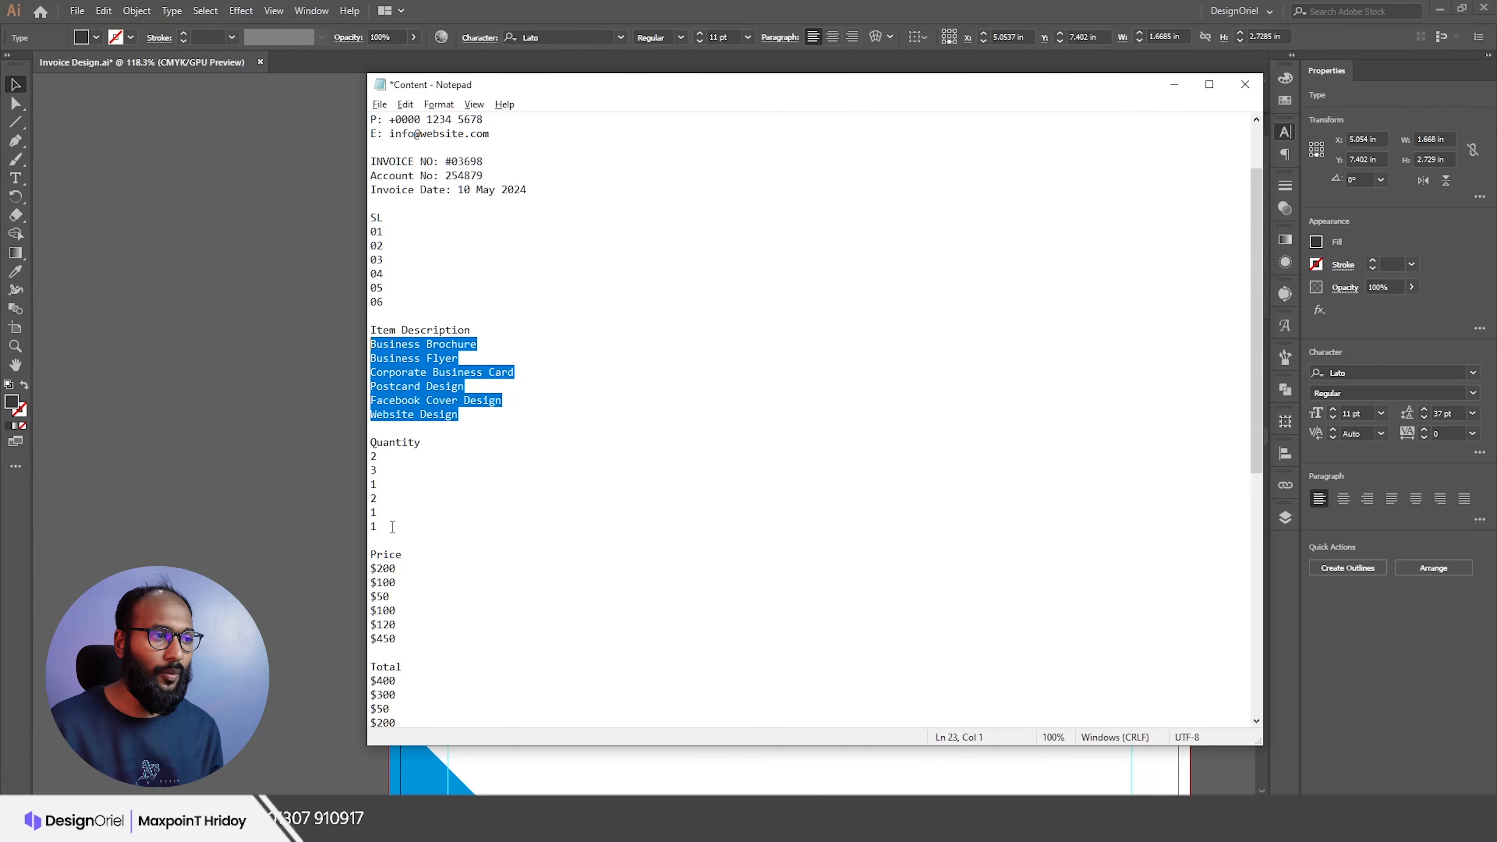
Step: Replace the Quantity column copy with the six quantities, centred under the Quantity header
drag(391, 527, 354, 450)
key(ctrl+c)
key(alt+Tab)
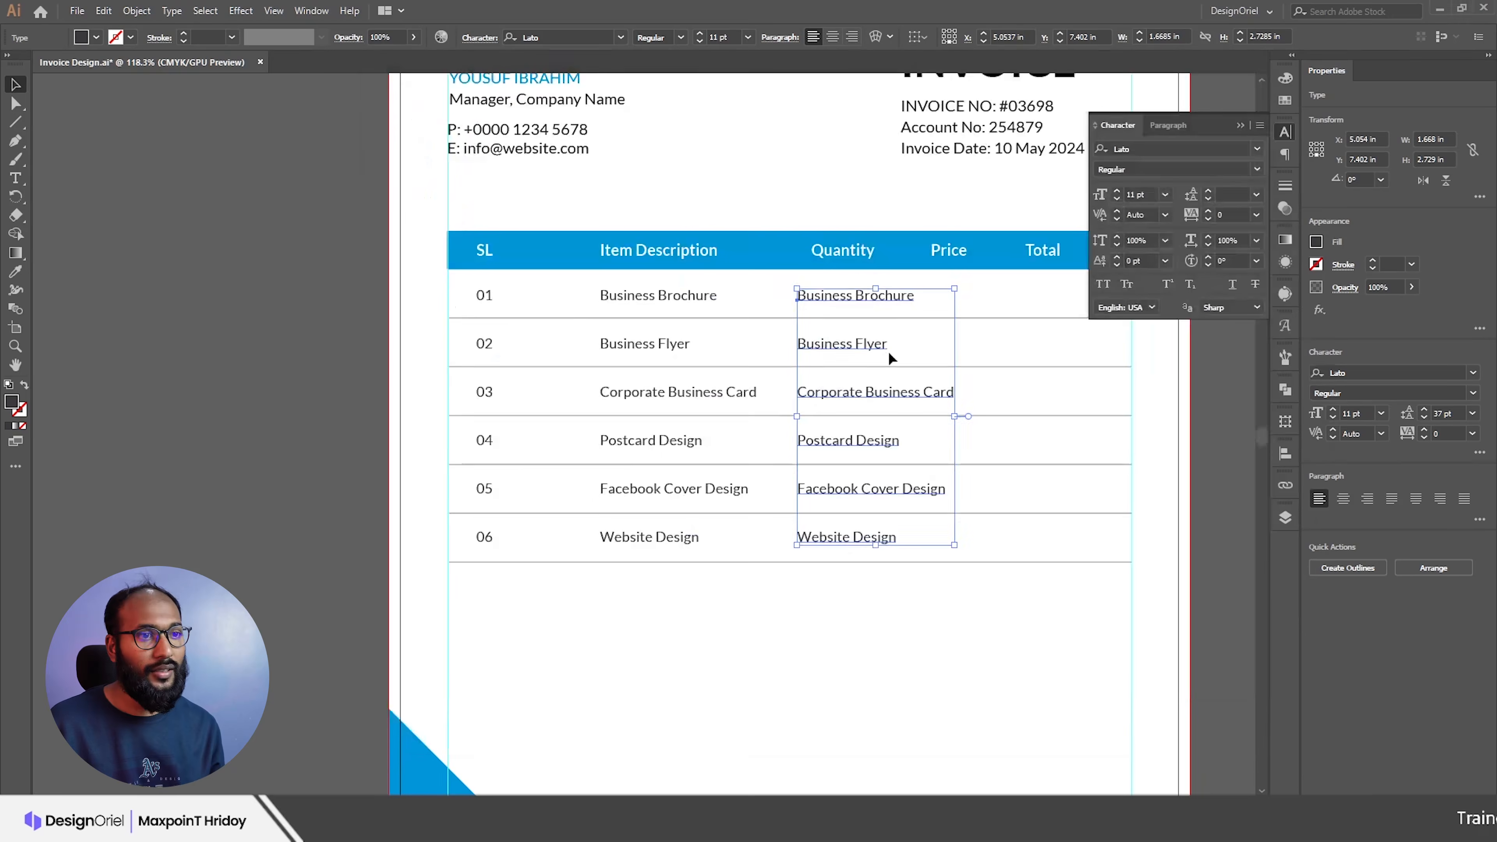
triple_click(840, 298)
key(ctrl+a)
key(ctrl+v)
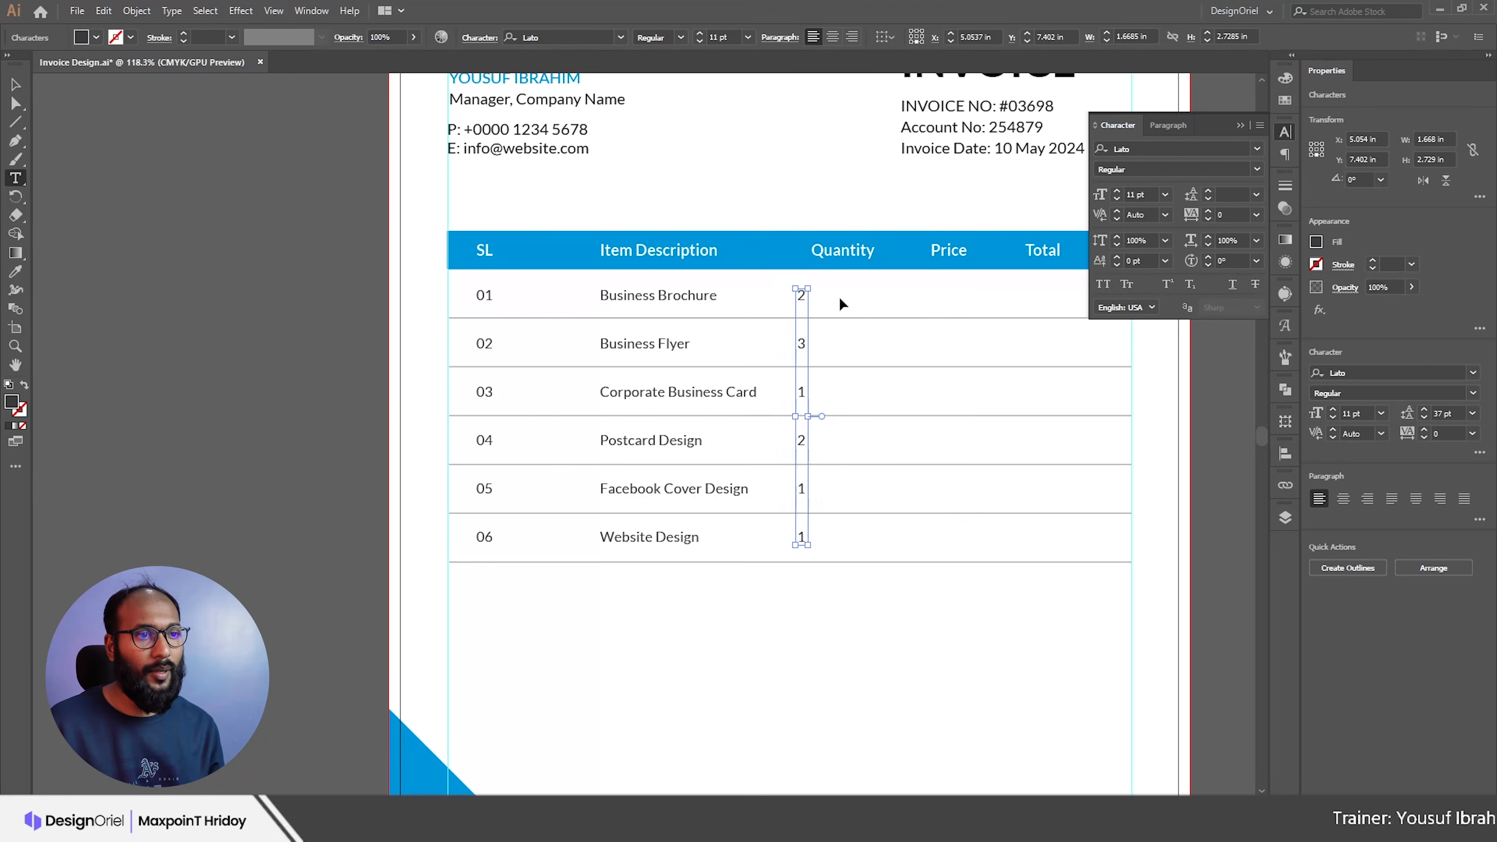
key(Escape)
drag(802, 302, 853, 302)
key(ctrl+shift+c)
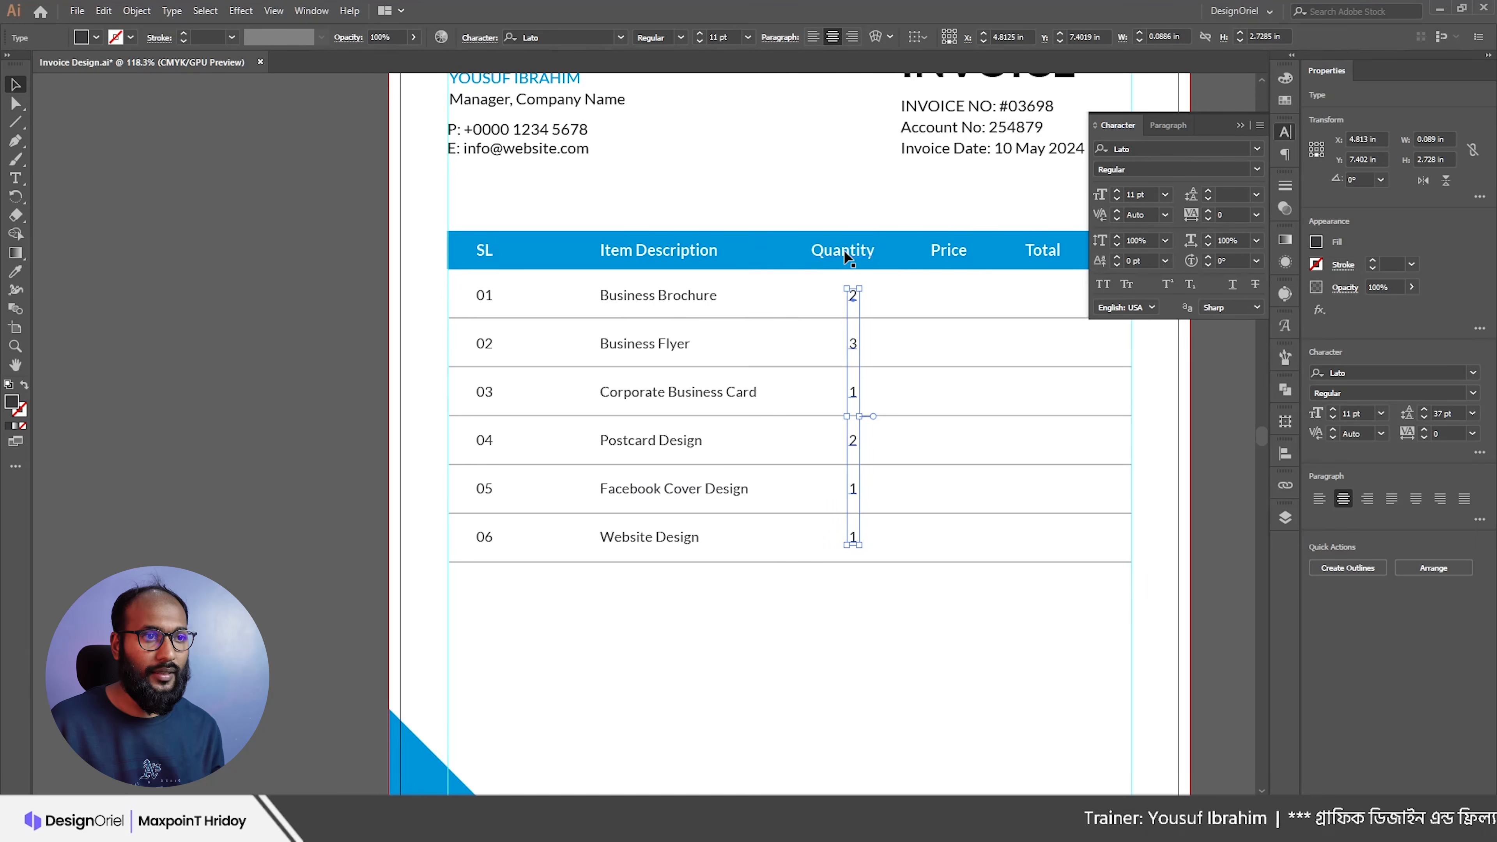
shift+click(844, 250)
click(934, 38)
Step: Duplicate the column into Price and fill it with the six prices ($200–$450)
key(alt+Tab)
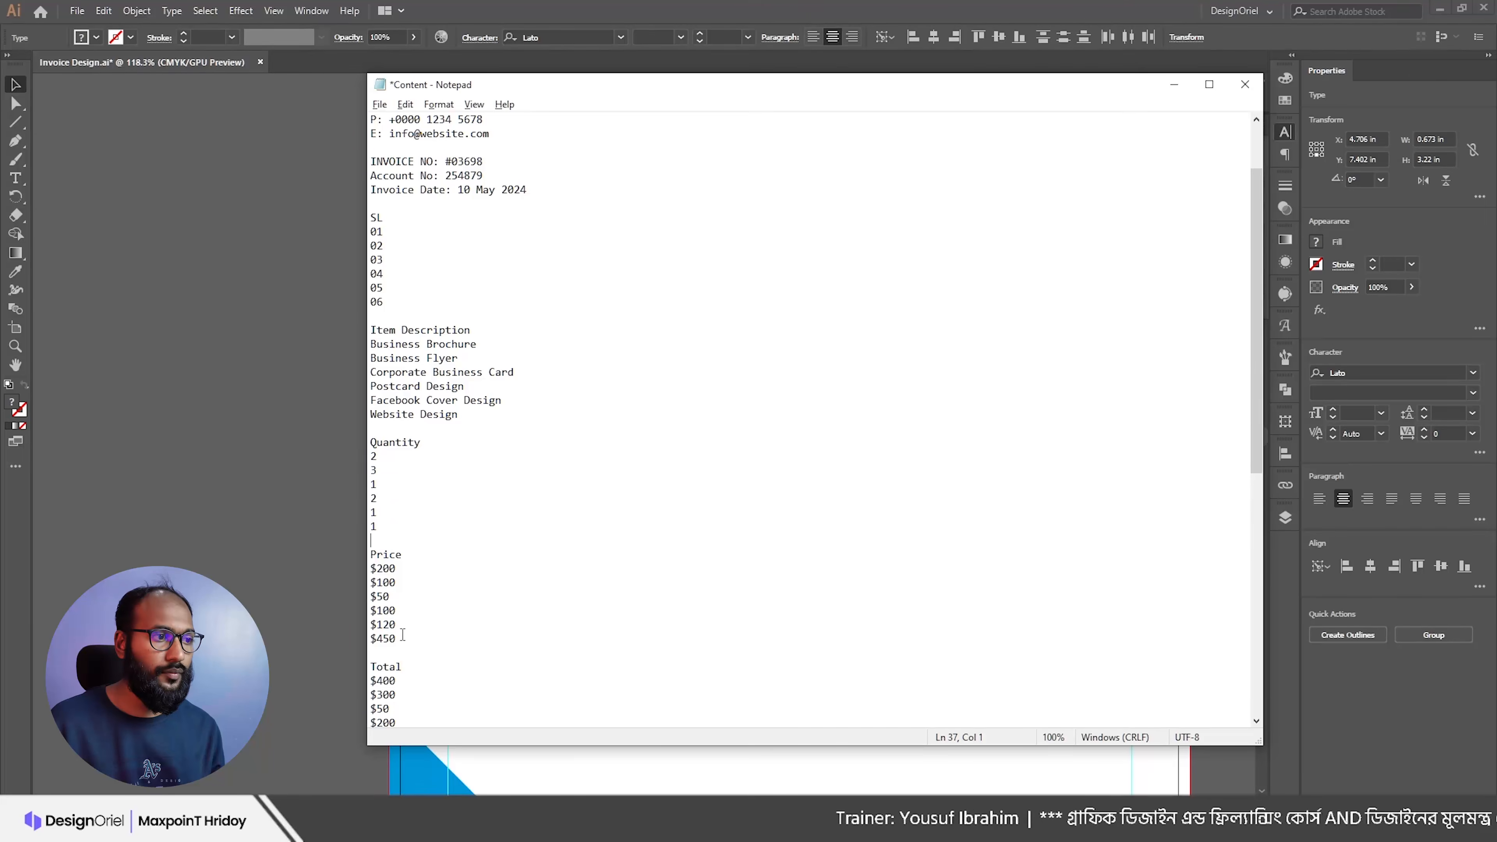
drag(407, 652, 364, 569)
key(alt+Tab)
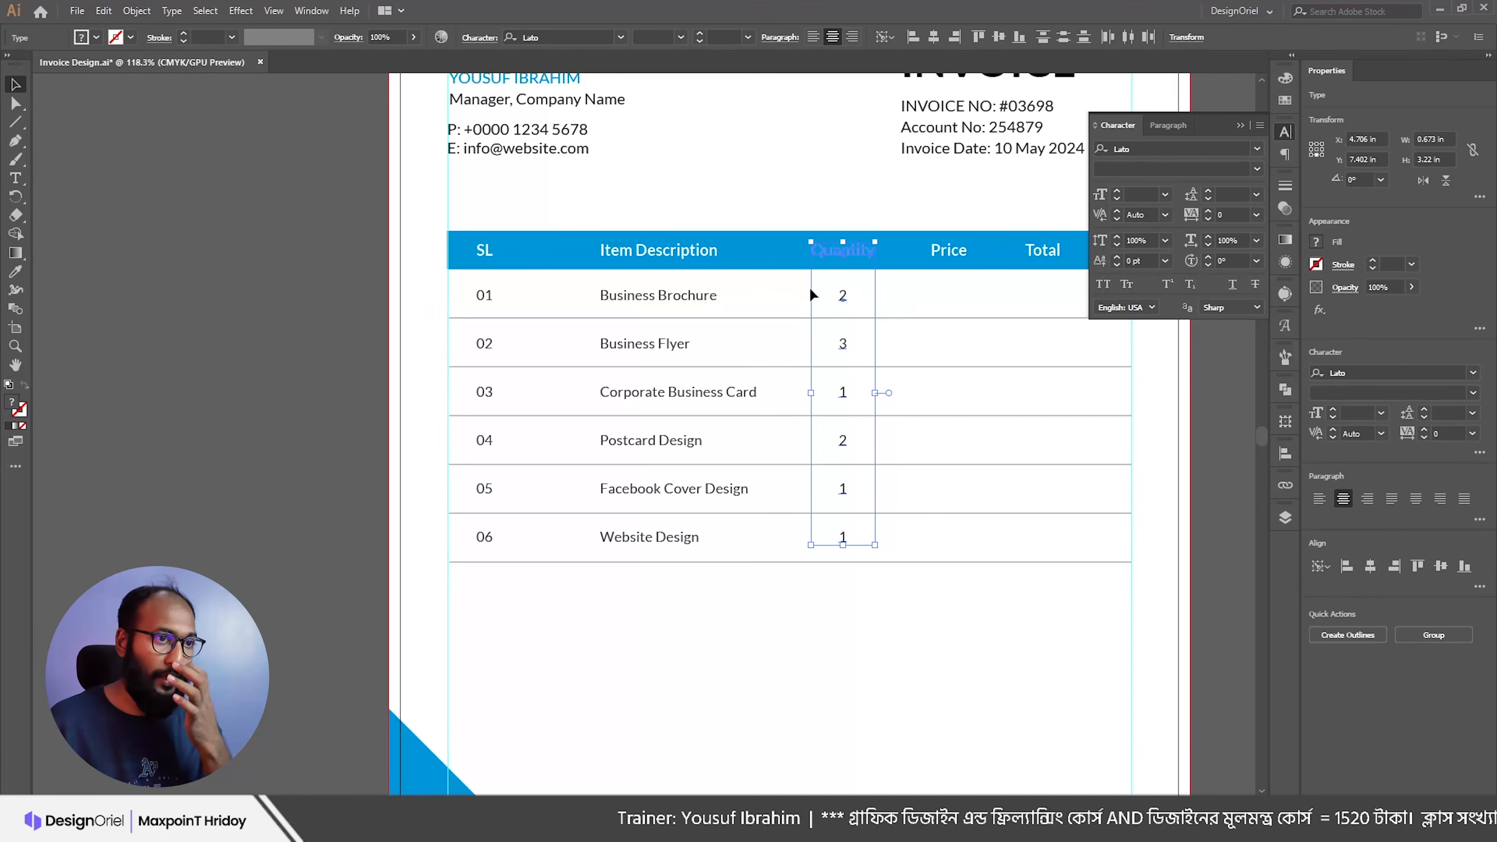
click(826, 214)
drag(851, 192, 1010, 218)
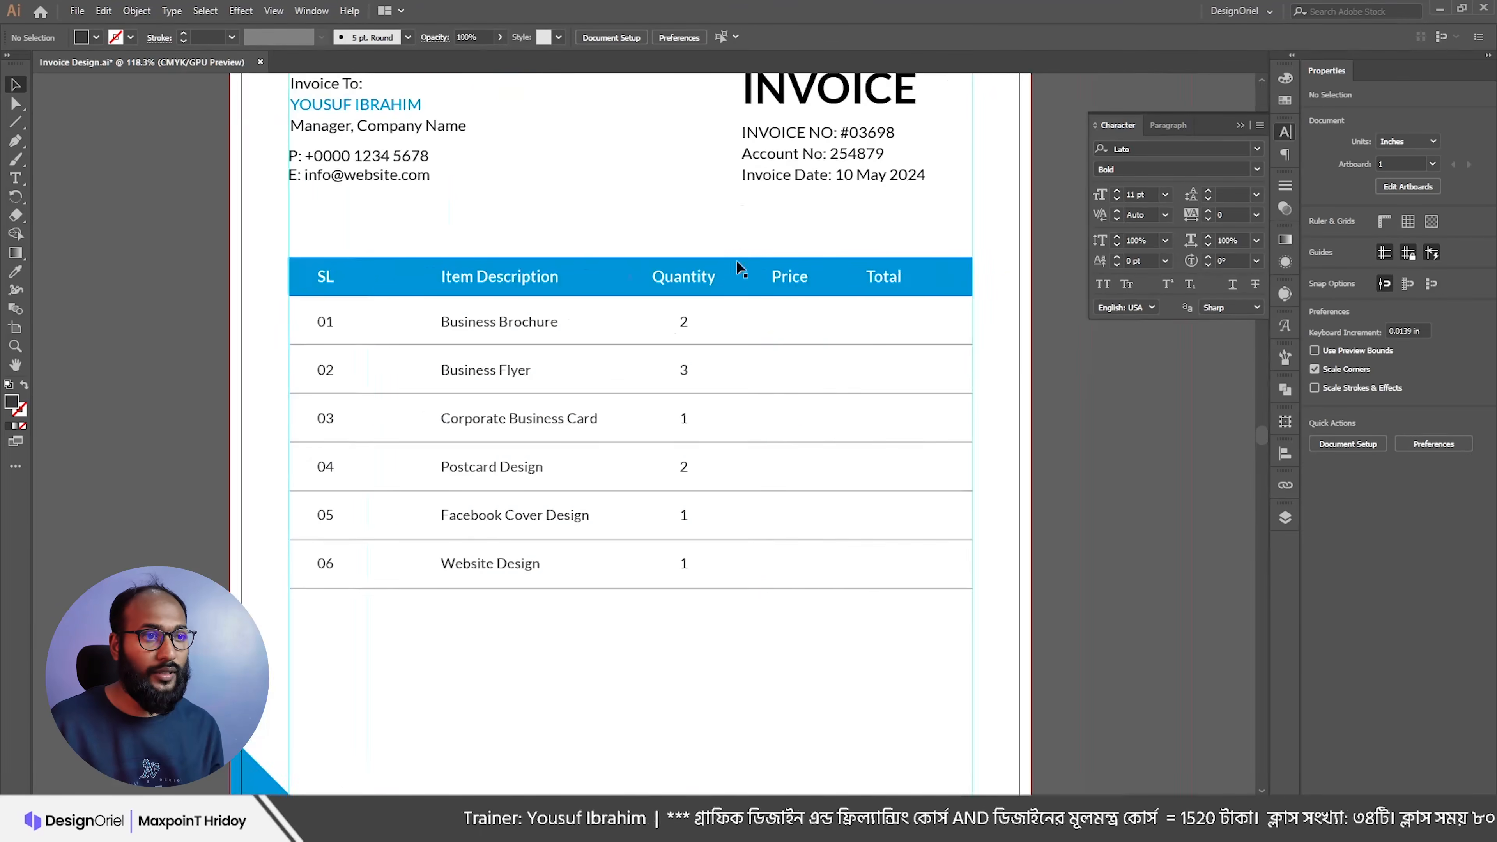
drag(687, 327, 786, 331)
double_click(784, 326)
key(ctrl+a)
key(ctrl+v)
key(Escape)
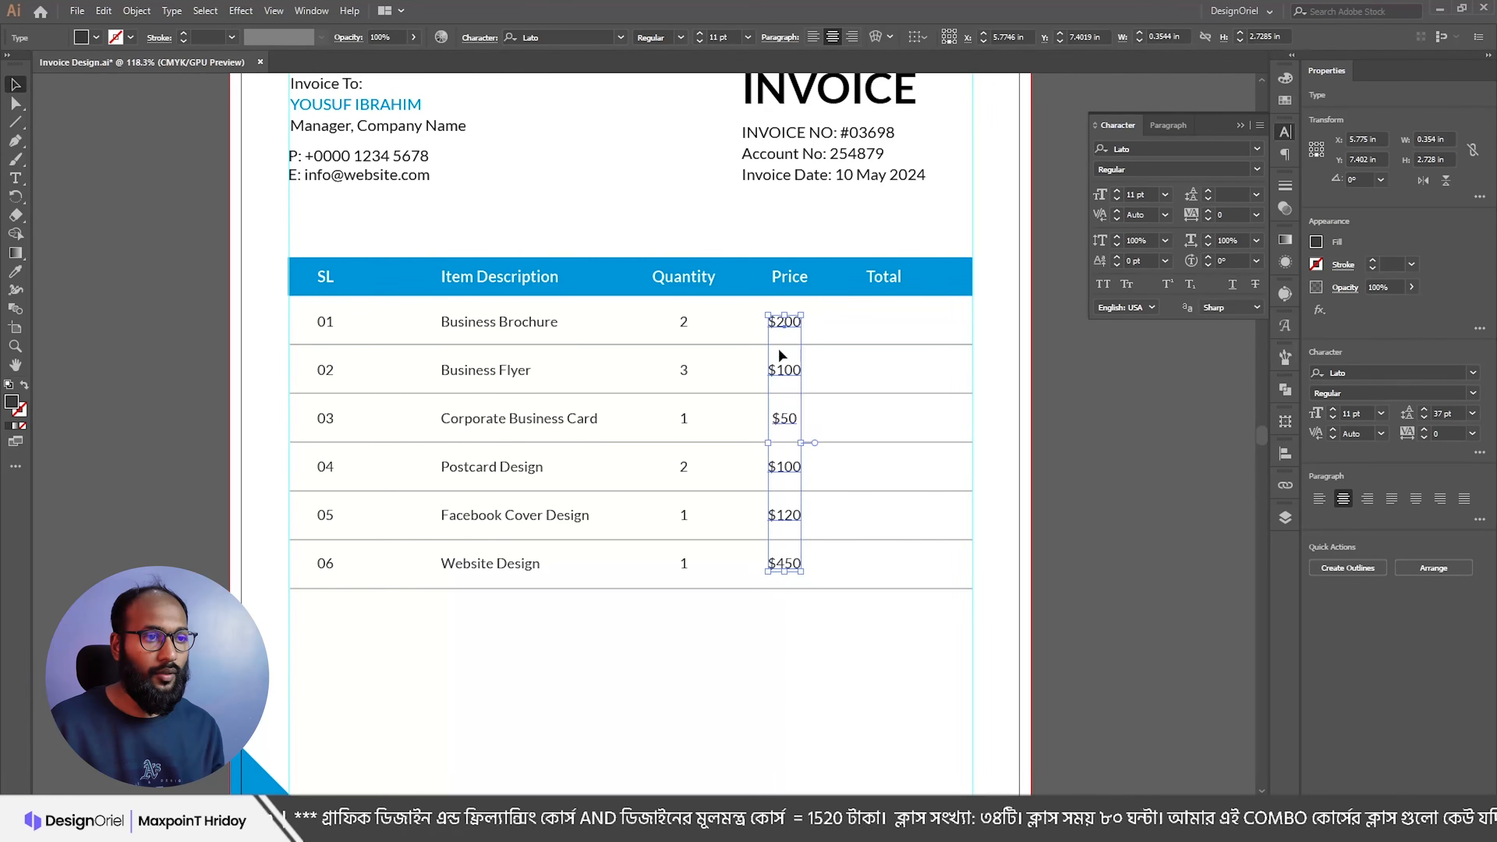
Step: Duplicate the price column into Total and fill it with totals $400, $300, $50, $200, $120, $450
key(alt+Tab)
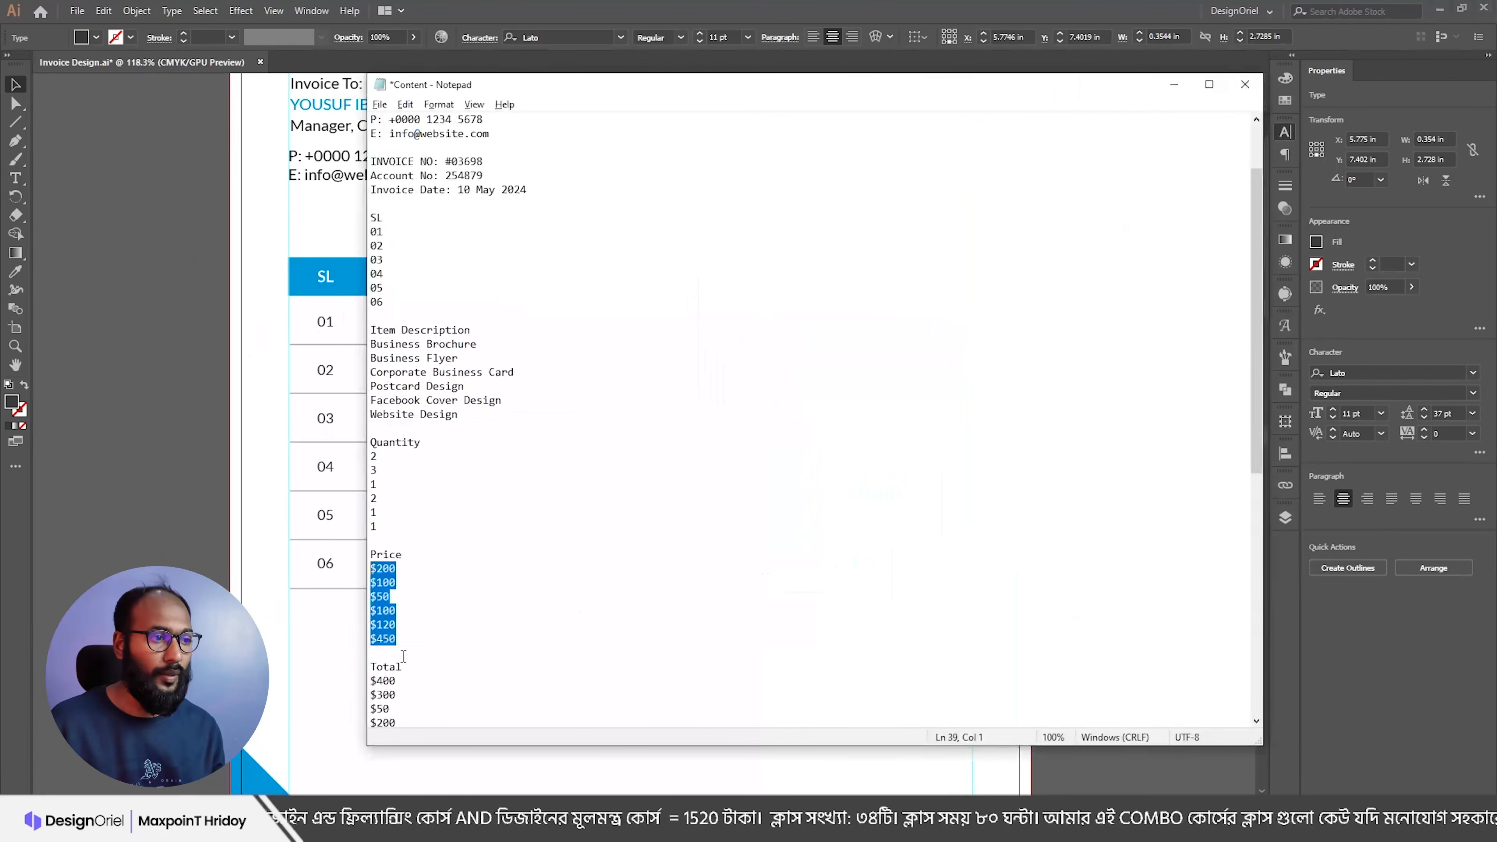
scroll(406, 652, down, 2)
drag(400, 667, 369, 598)
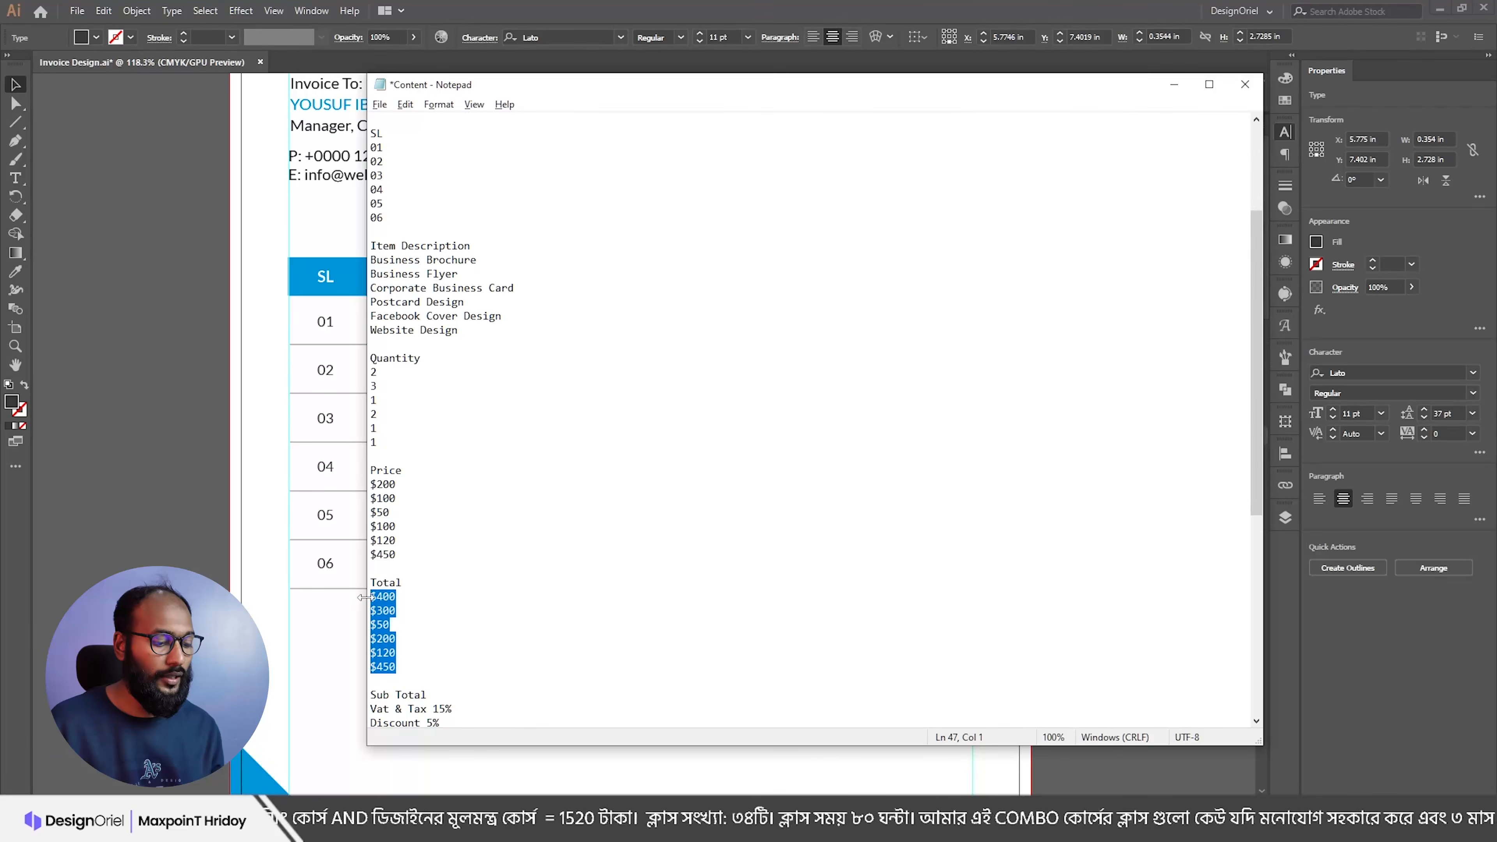
key(alt+Tab)
drag(790, 330, 886, 332)
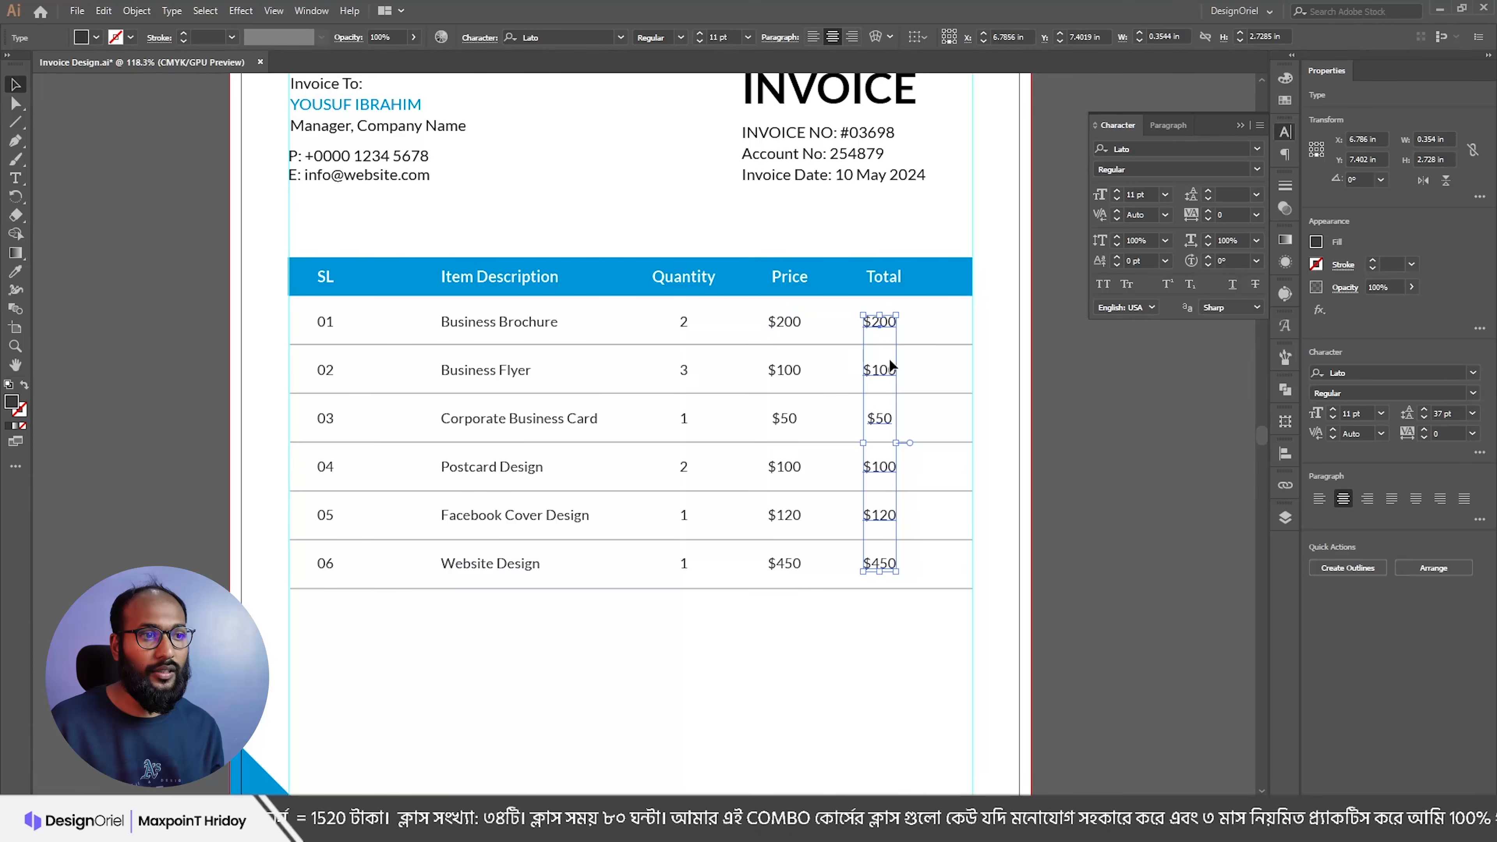
double_click(885, 372)
double_click(885, 372)
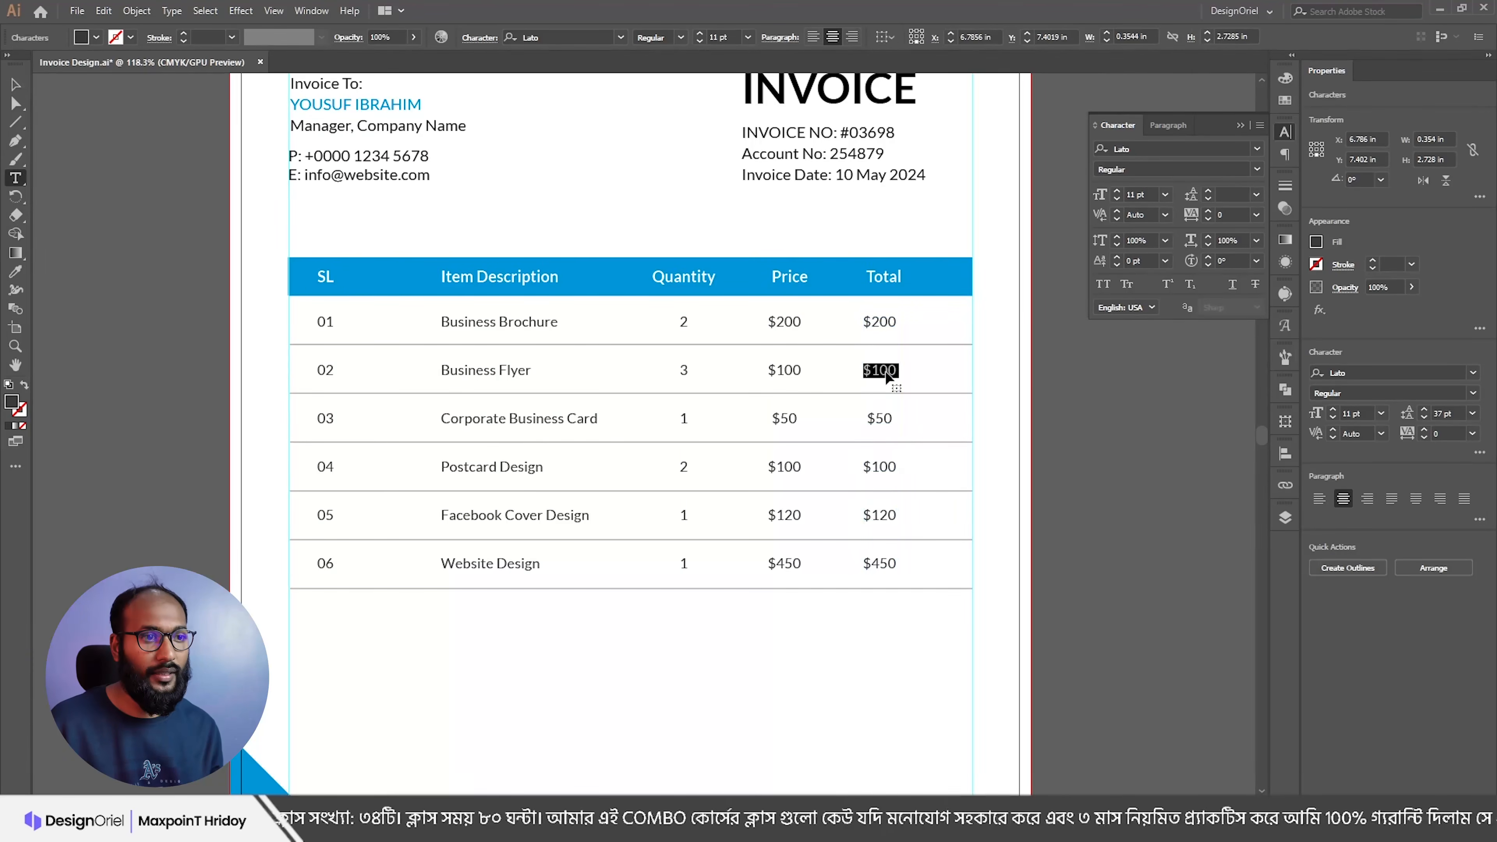
key(ctrl+a)
key(ctrl+v)
key(Escape)
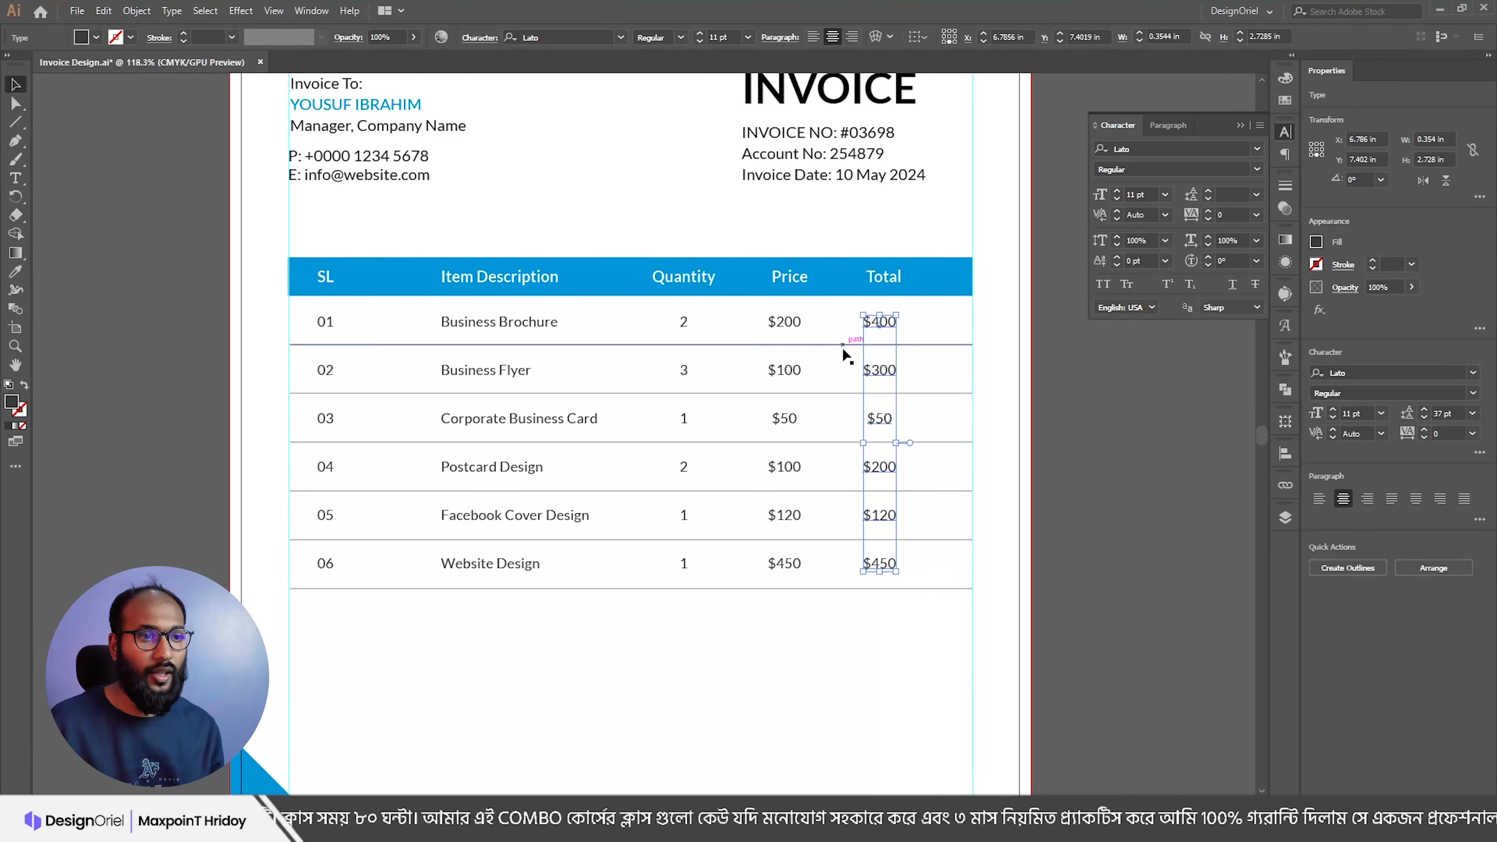
Step: Copy the subtotal, tax and discount labels and amounts from Notepad
key(alt+Tab)
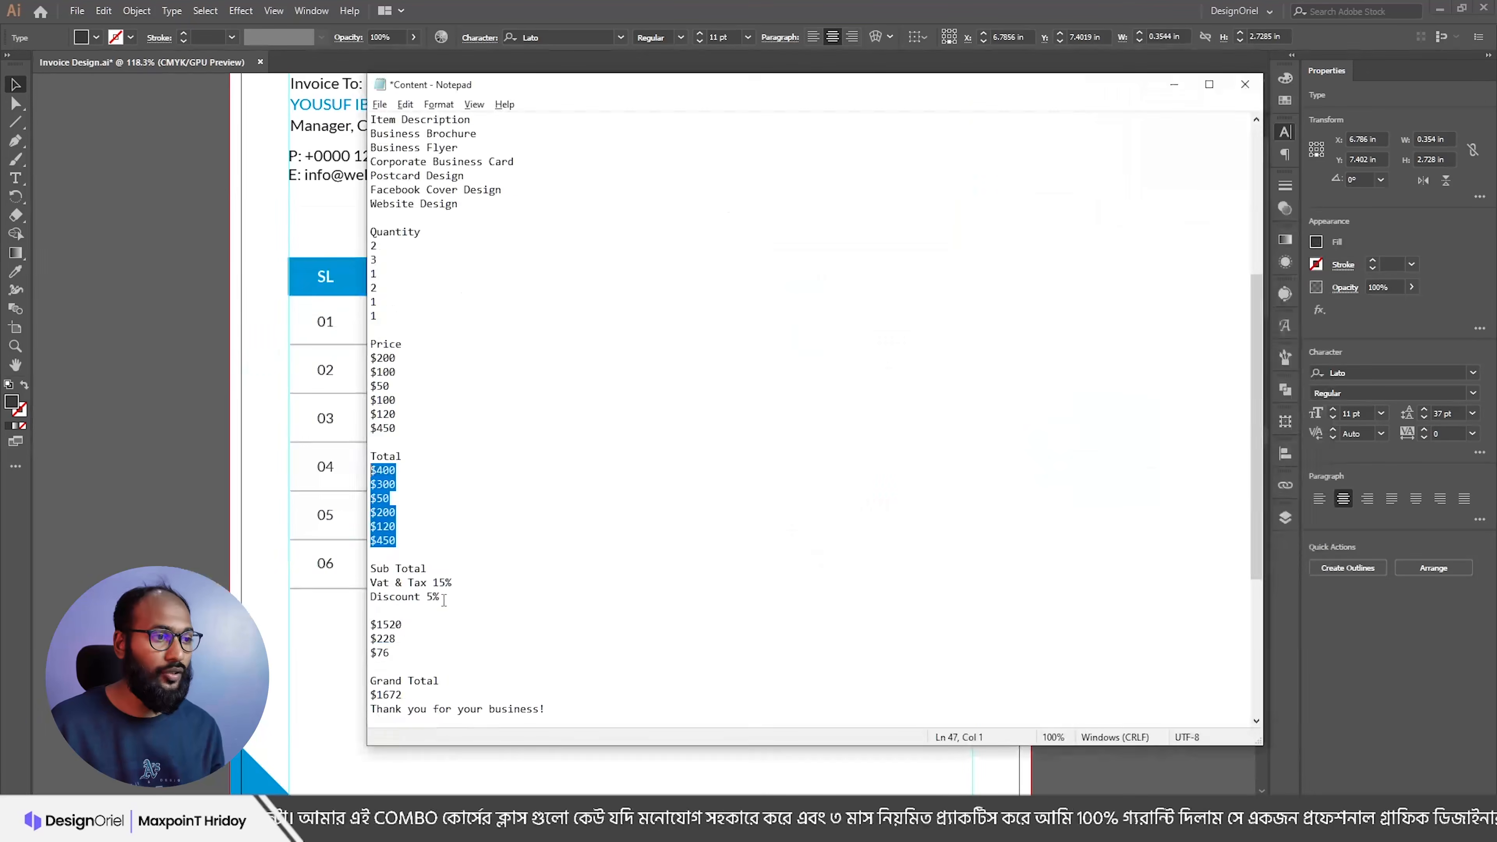
drag(455, 596, 346, 569)
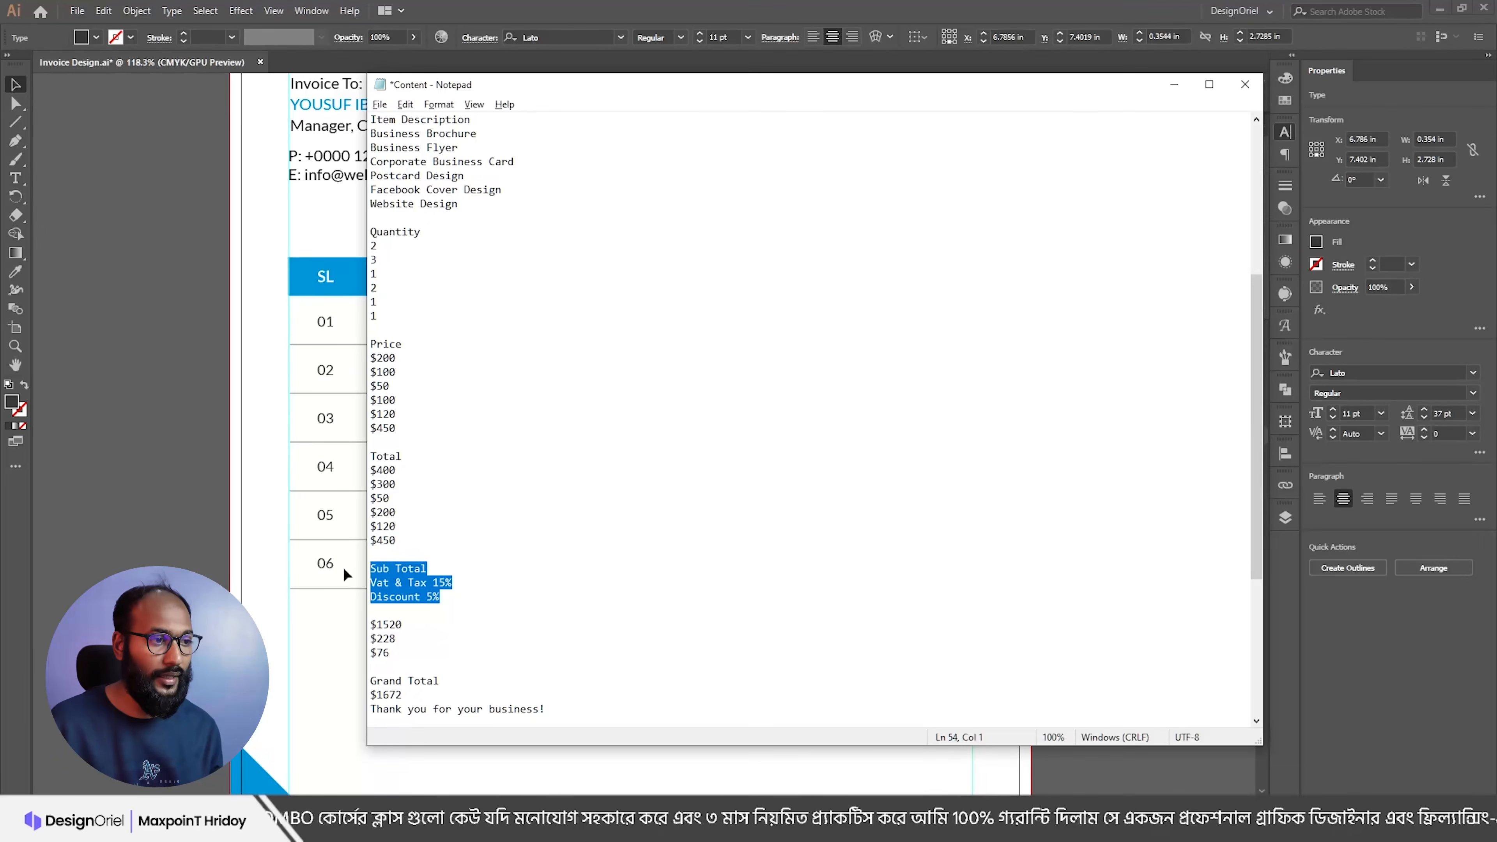
drag(410, 651, 361, 628)
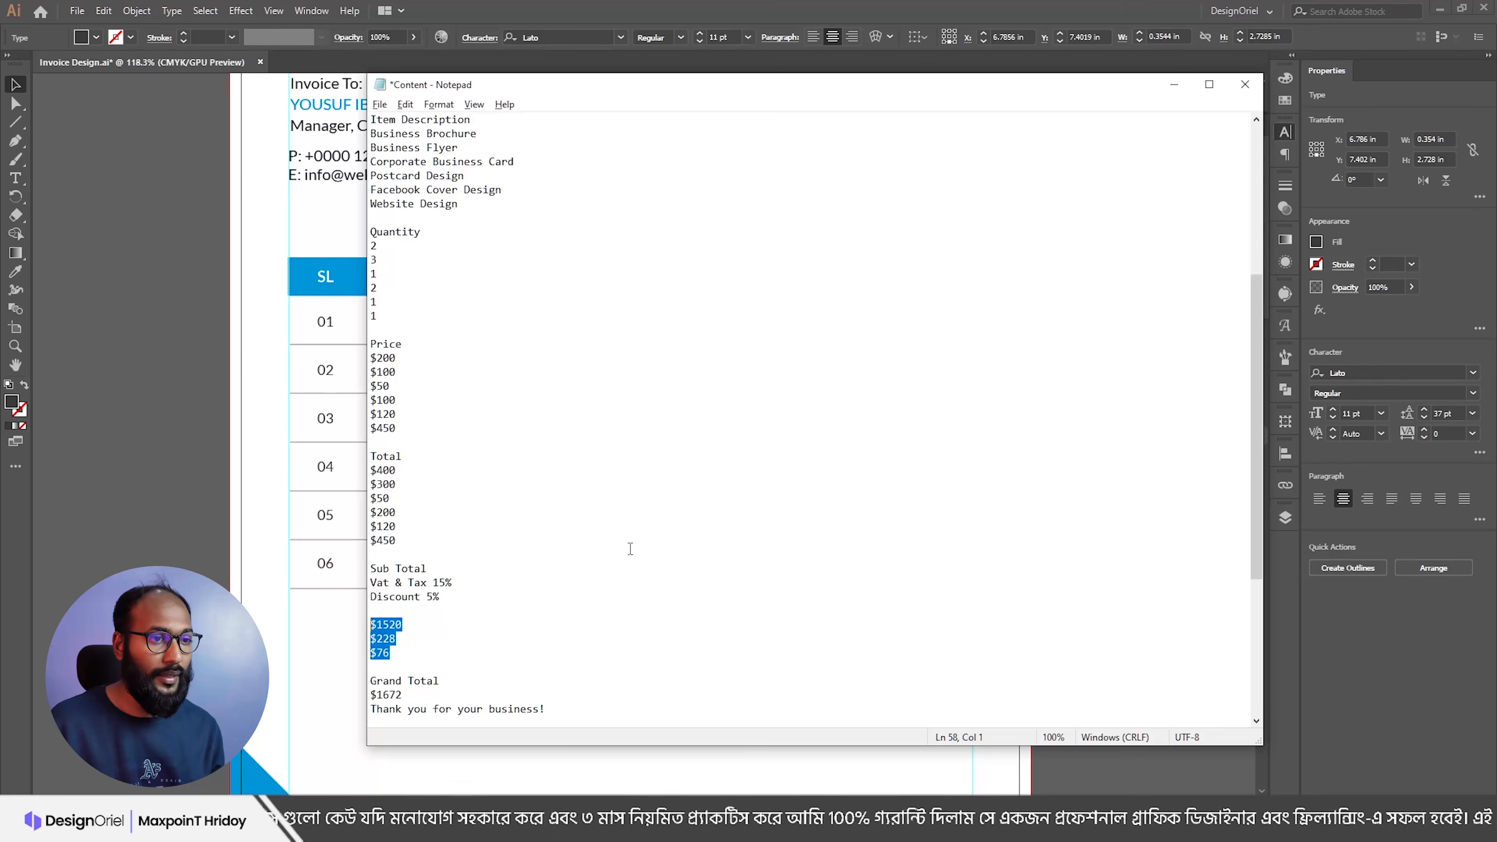
key(alt+Tab)
Step: Right-align the Total column with the invoice details and centre the totals under the Total header
shift+click(883, 278)
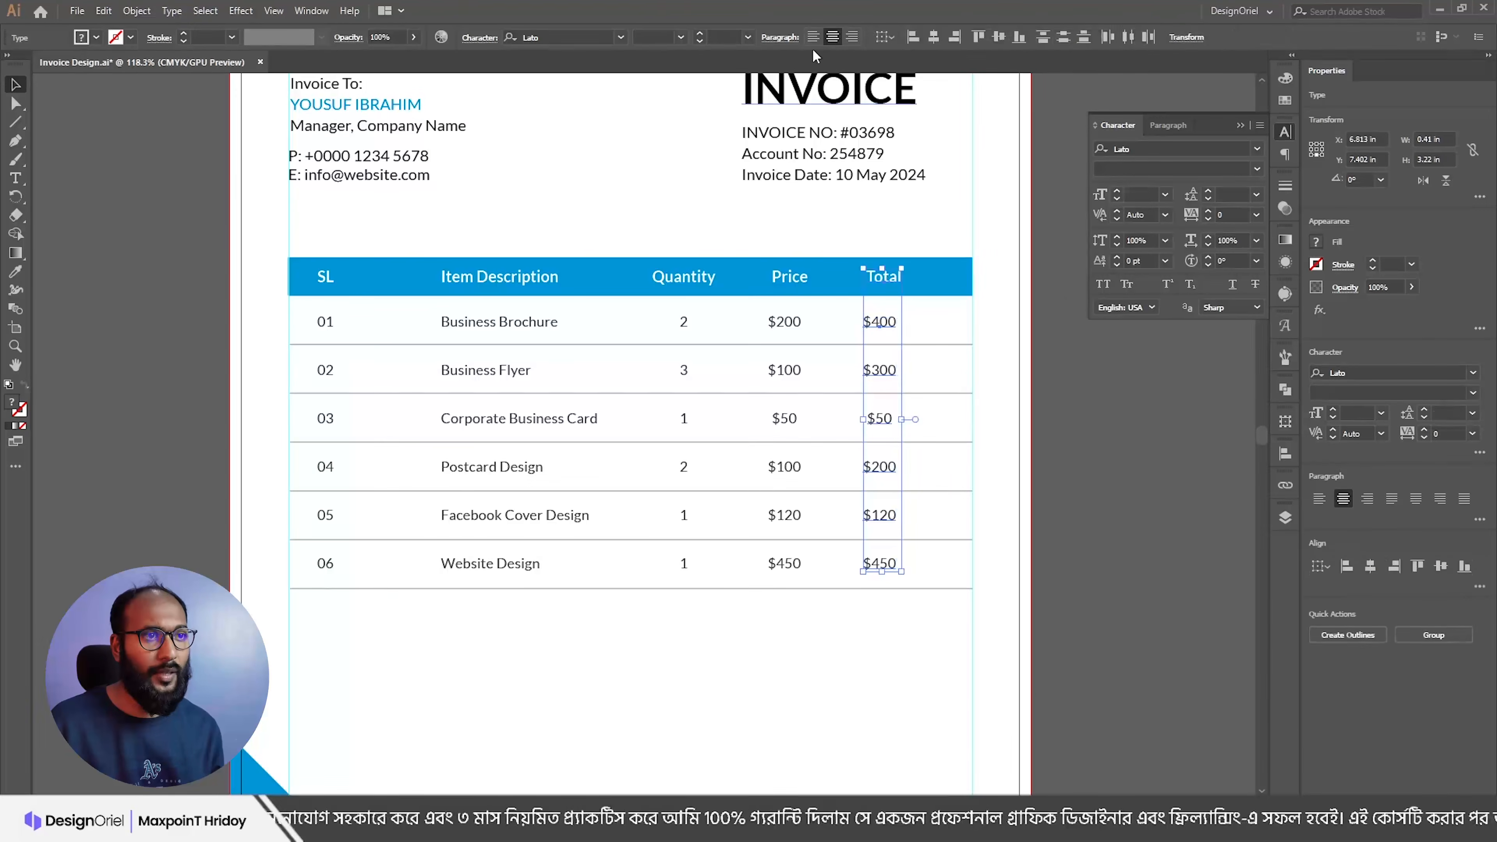
click(933, 38)
key(Right)
key(Right)
key(Right)
key(Right)
key(Right)
key(Right)
key(Right)
key(Right)
key(Right)
key(Right)
key(Right)
key(Right)
key(Right)
key(Right)
key(Right)
key(Right)
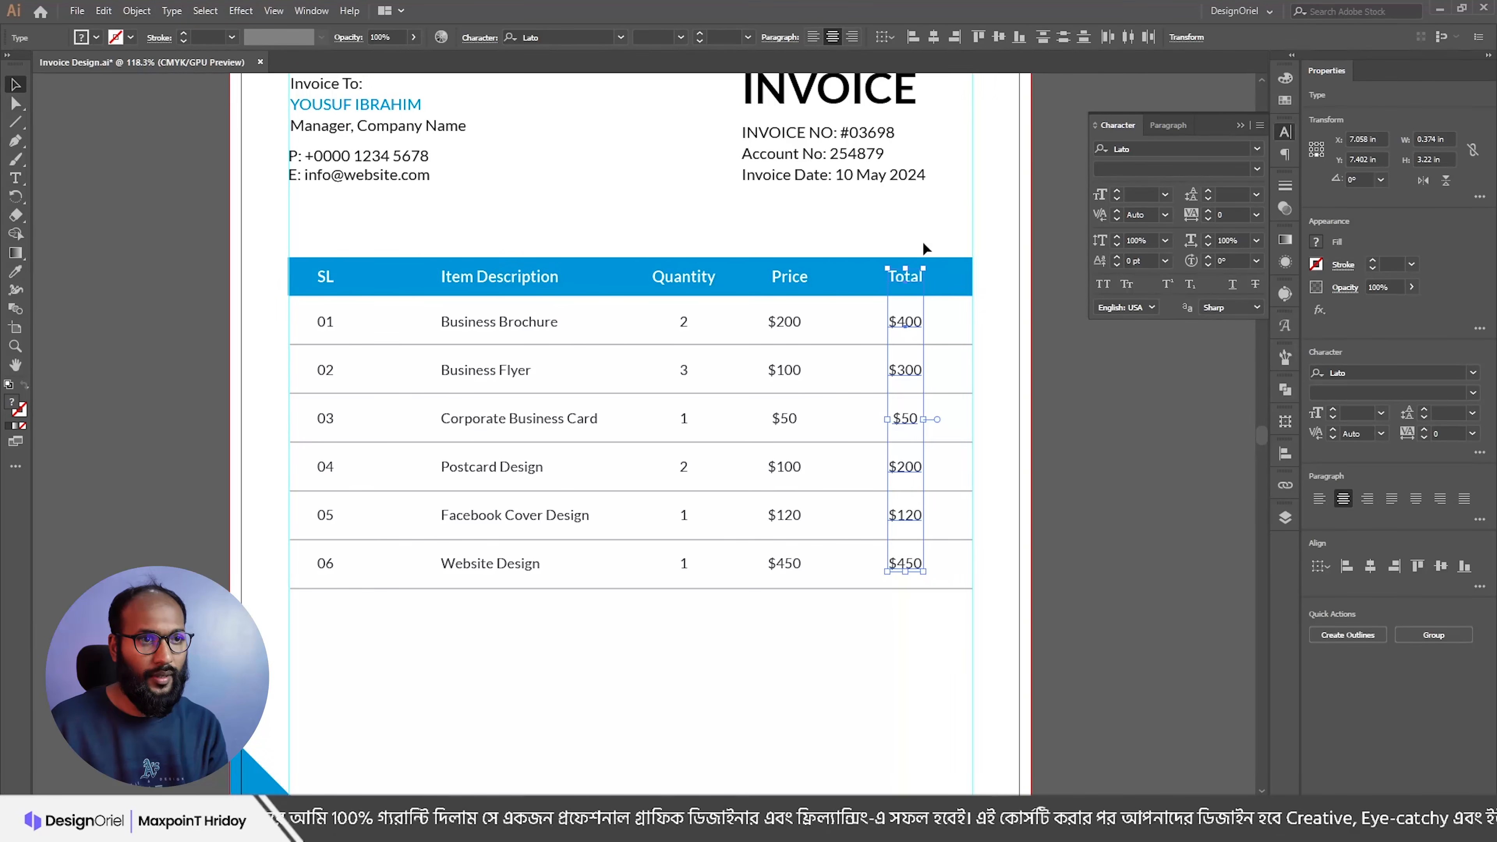
shift+click(903, 175)
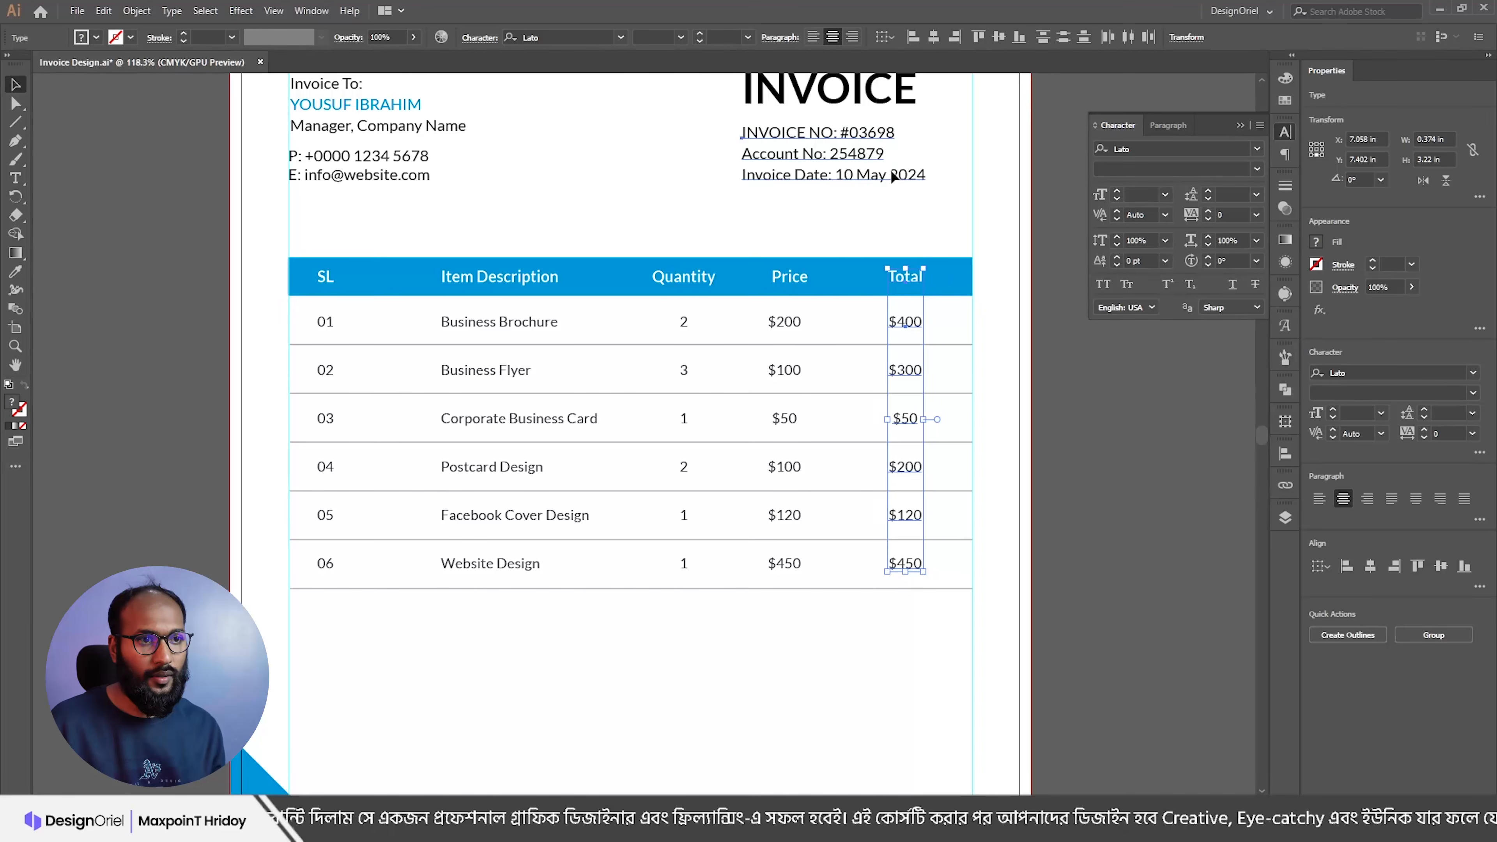
click(955, 37)
click(965, 210)
click(911, 320)
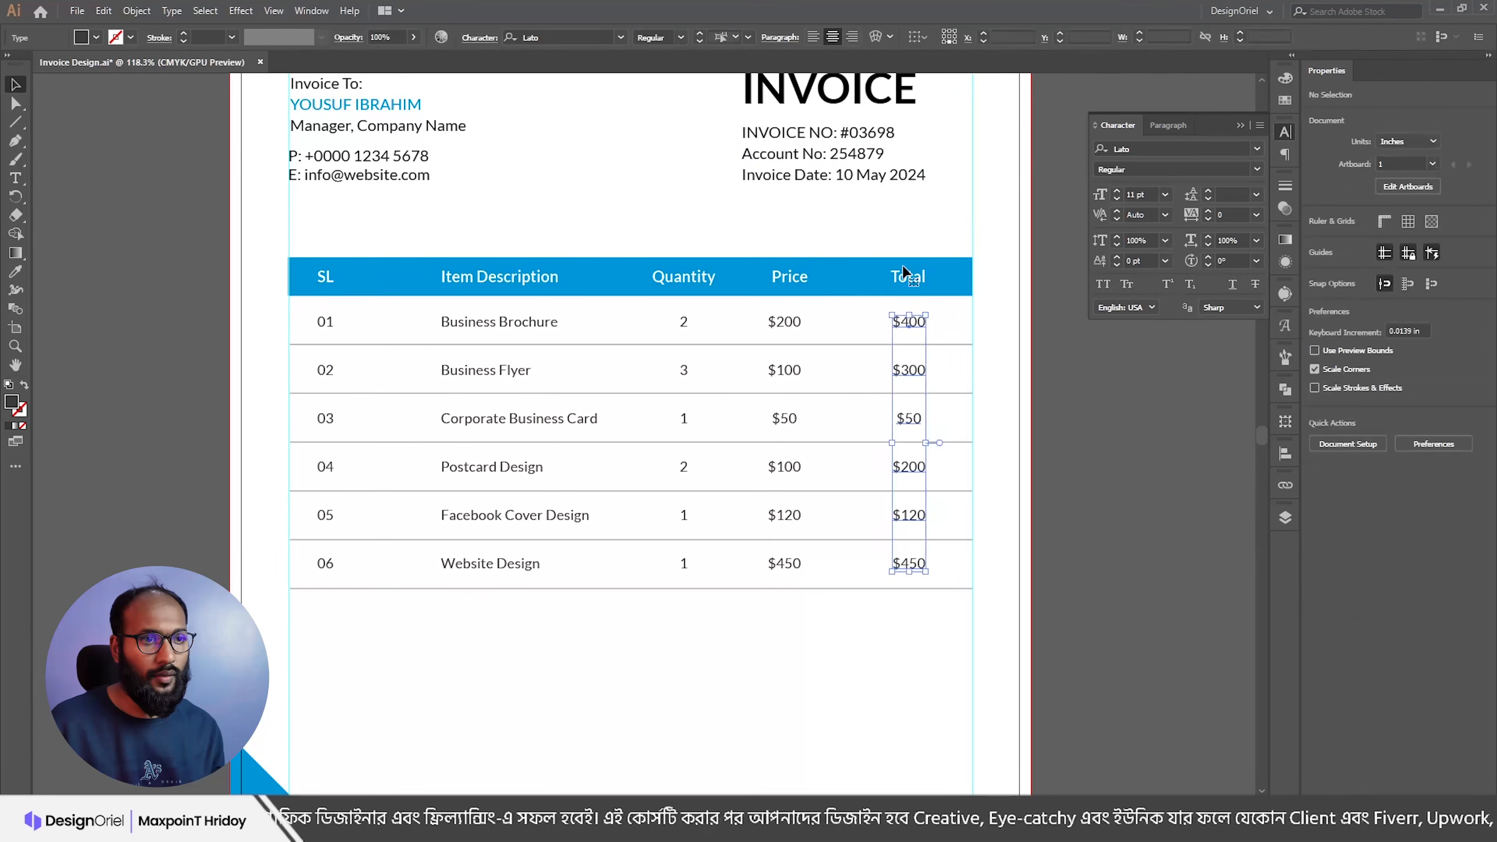
shift+click(908, 281)
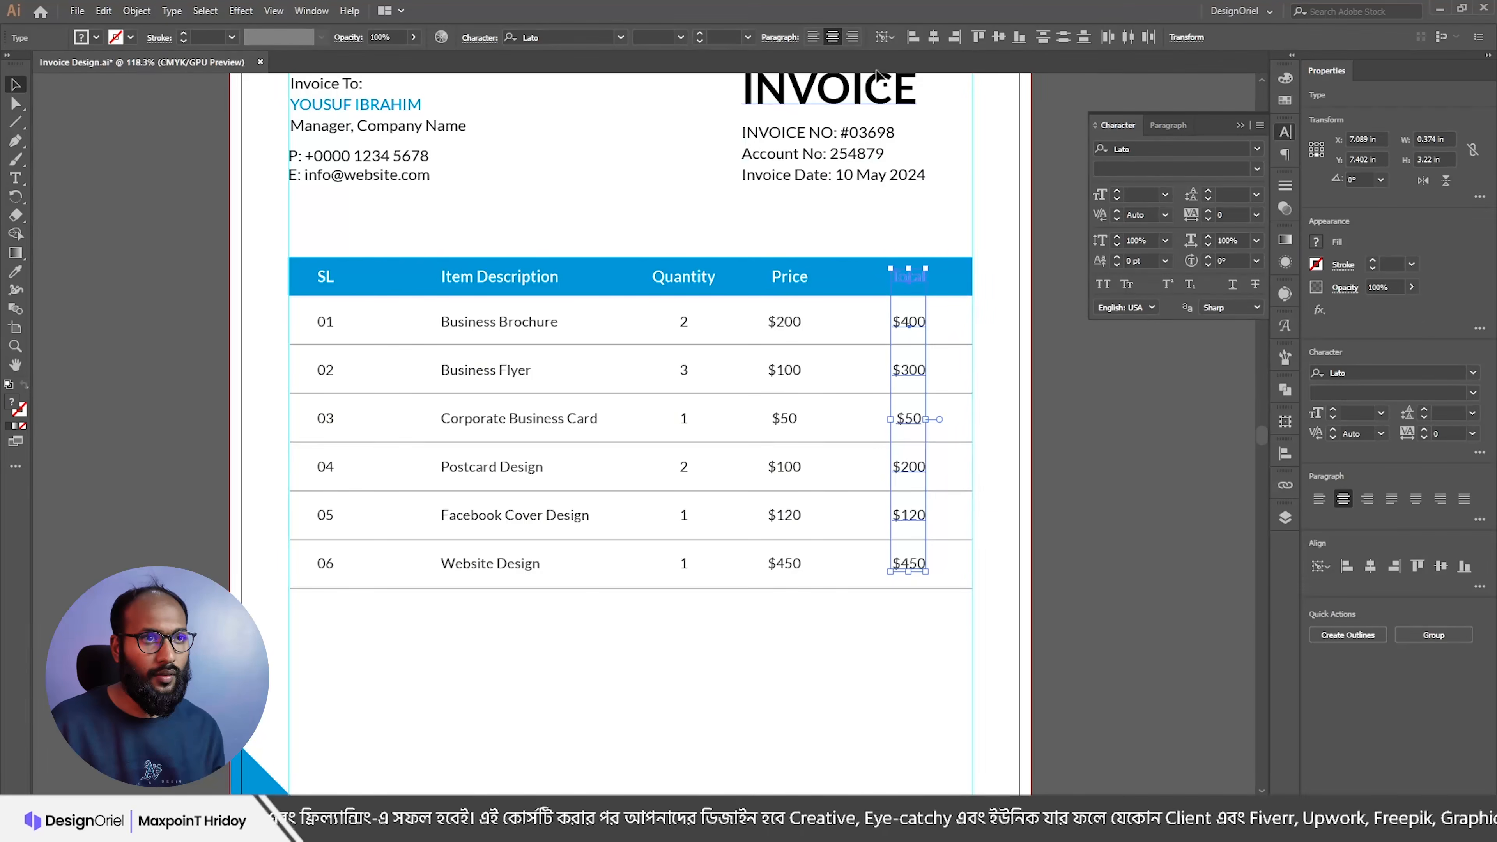
click(933, 36)
click(893, 357)
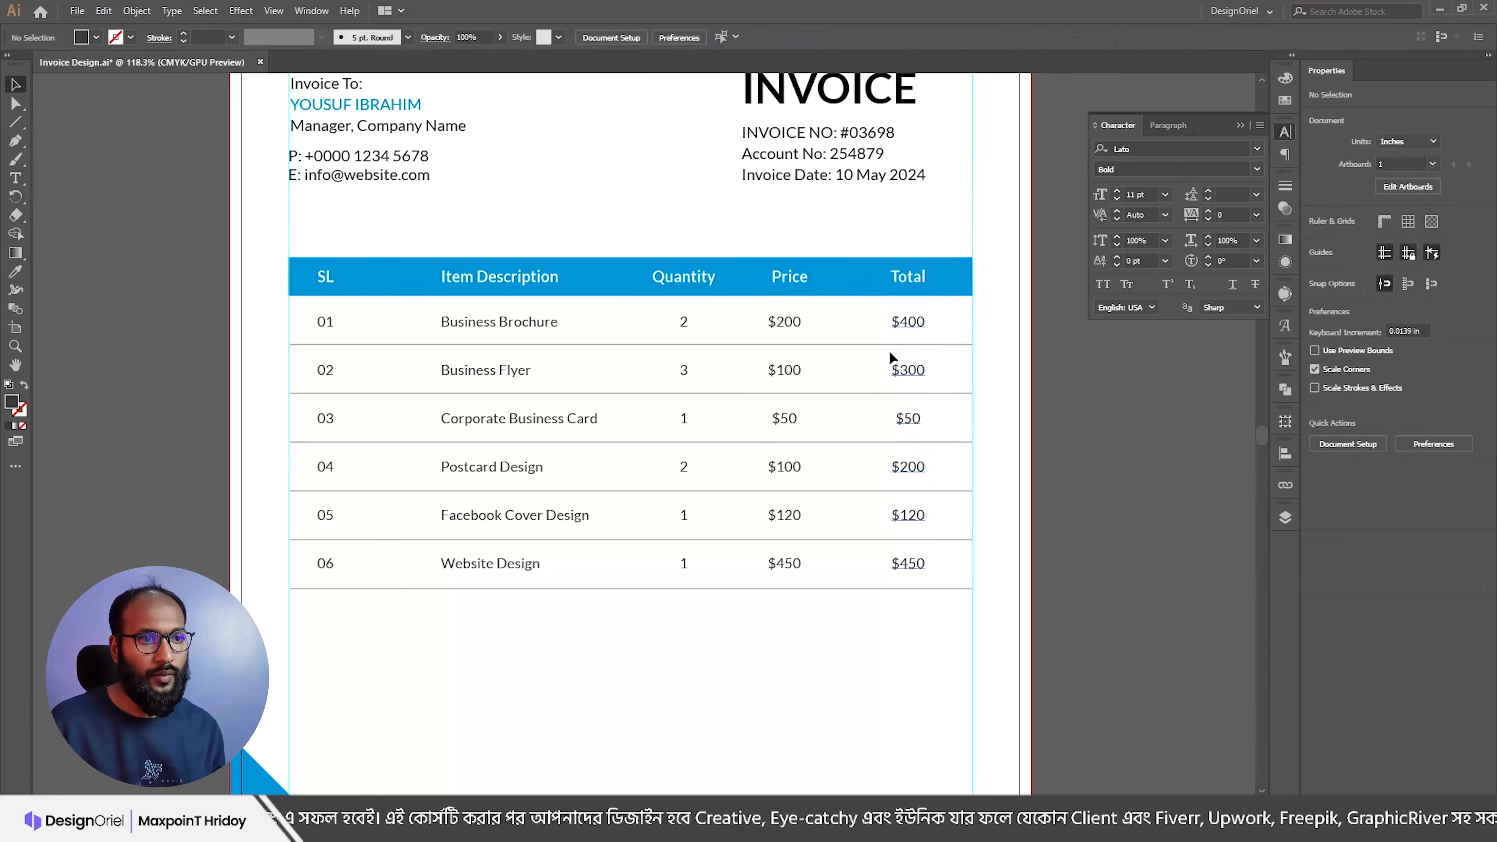
Step: Centre the price amounts under the Price header
click(790, 322)
shift+click(784, 275)
drag(784, 275, 817, 282)
key(ctrl+z)
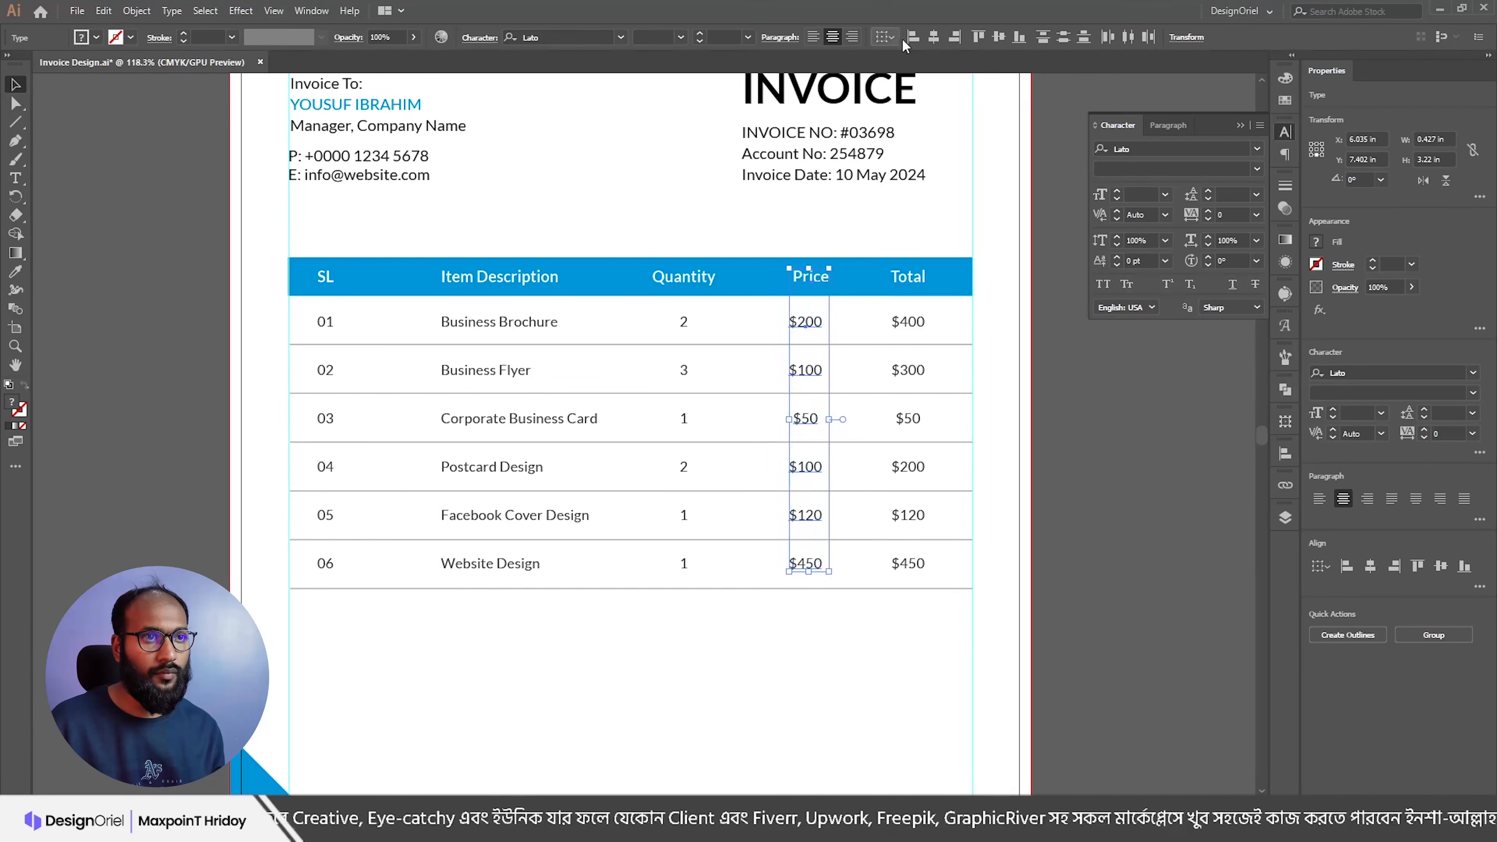
click(934, 37)
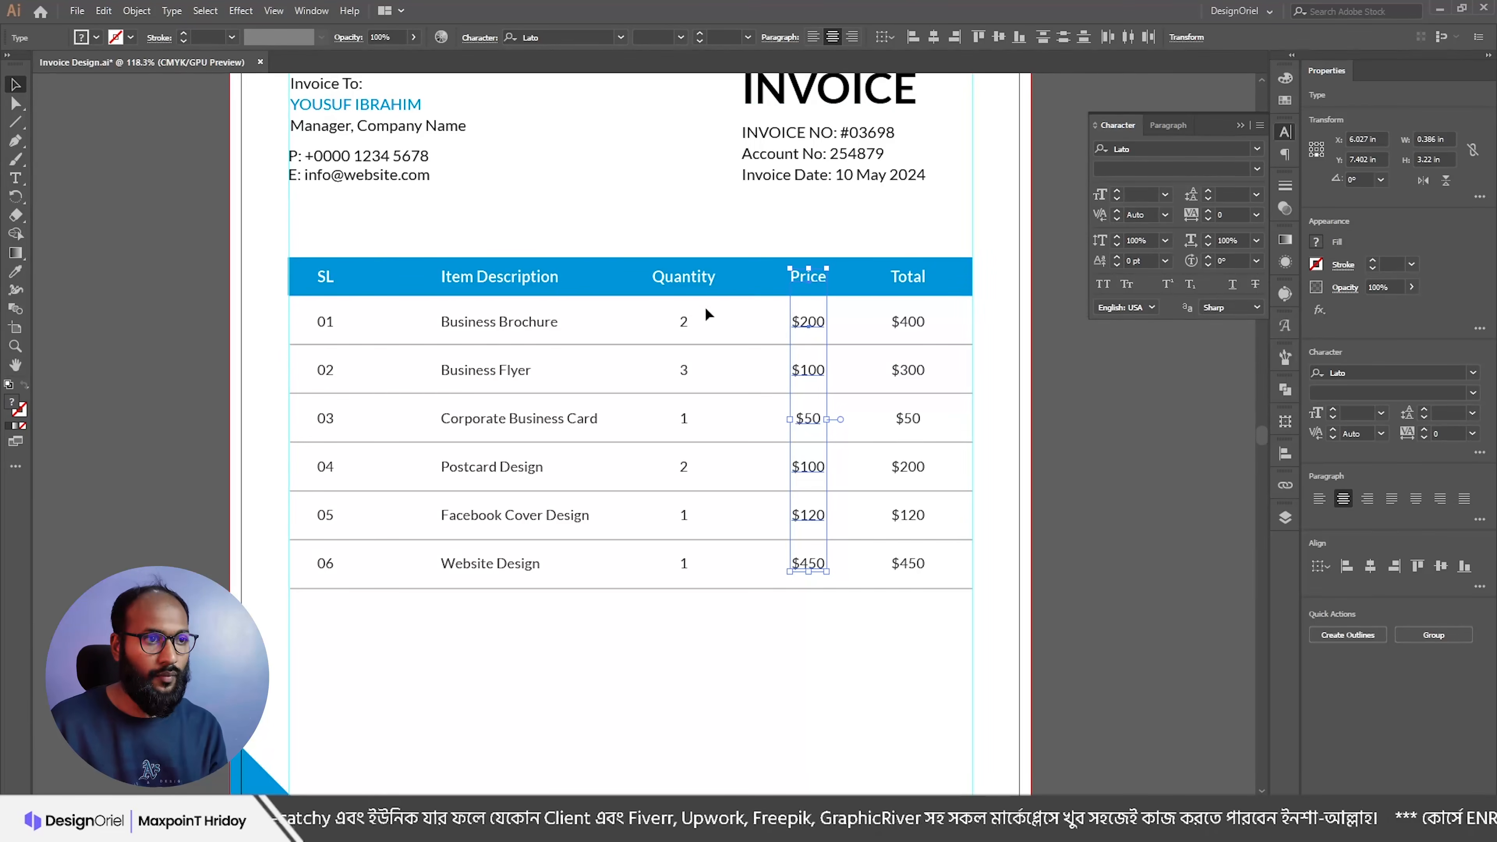
Step: Shift the Quantity header and numbers slightly right, then pick the Line Segment tool
click(687, 277)
shift+click(685, 326)
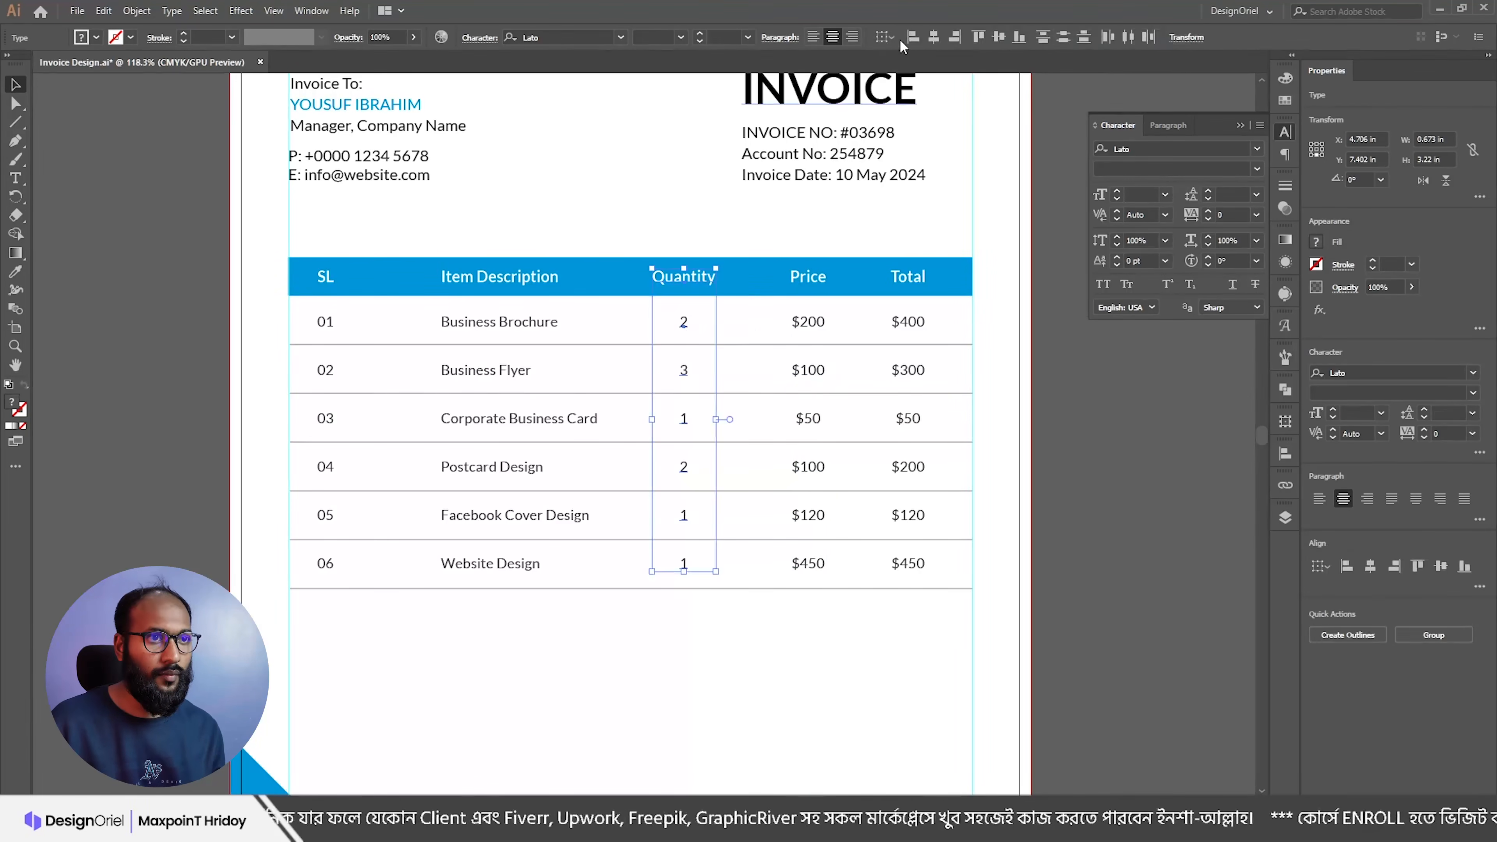
drag(675, 274, 689, 273)
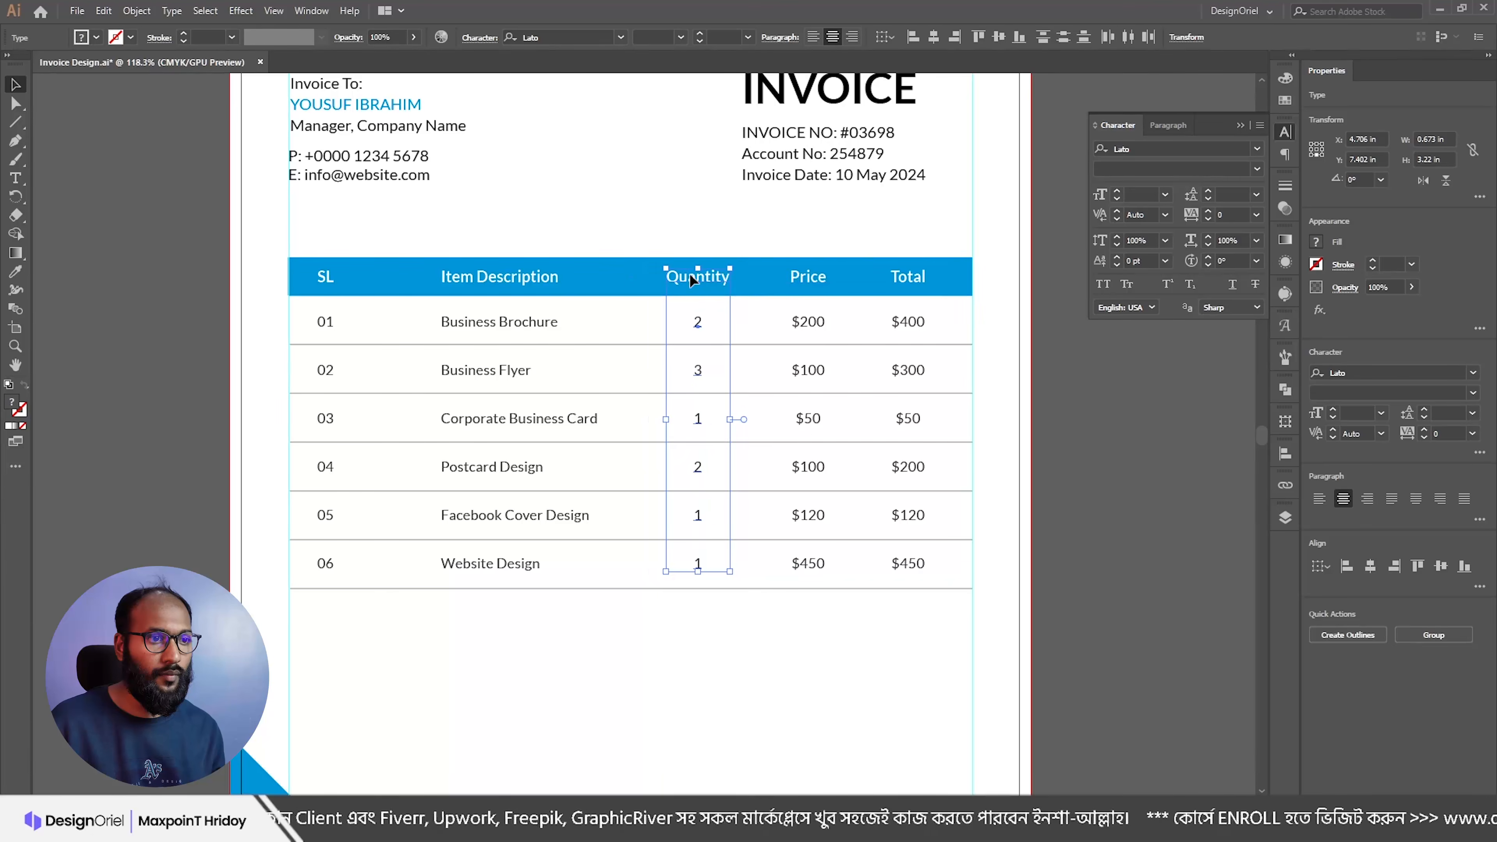
key(Right)
key(Right)
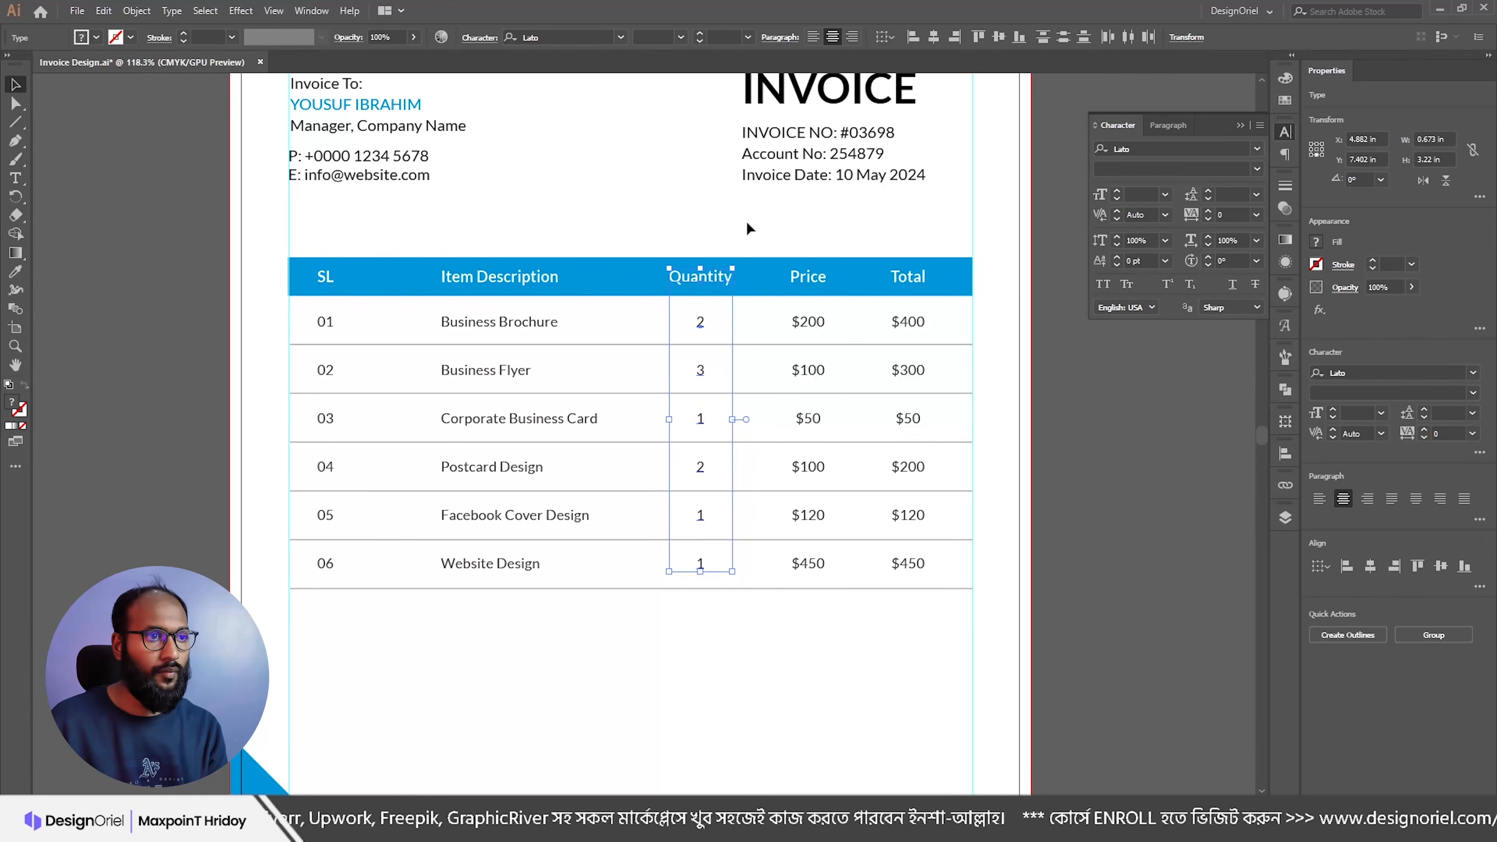
click(746, 221)
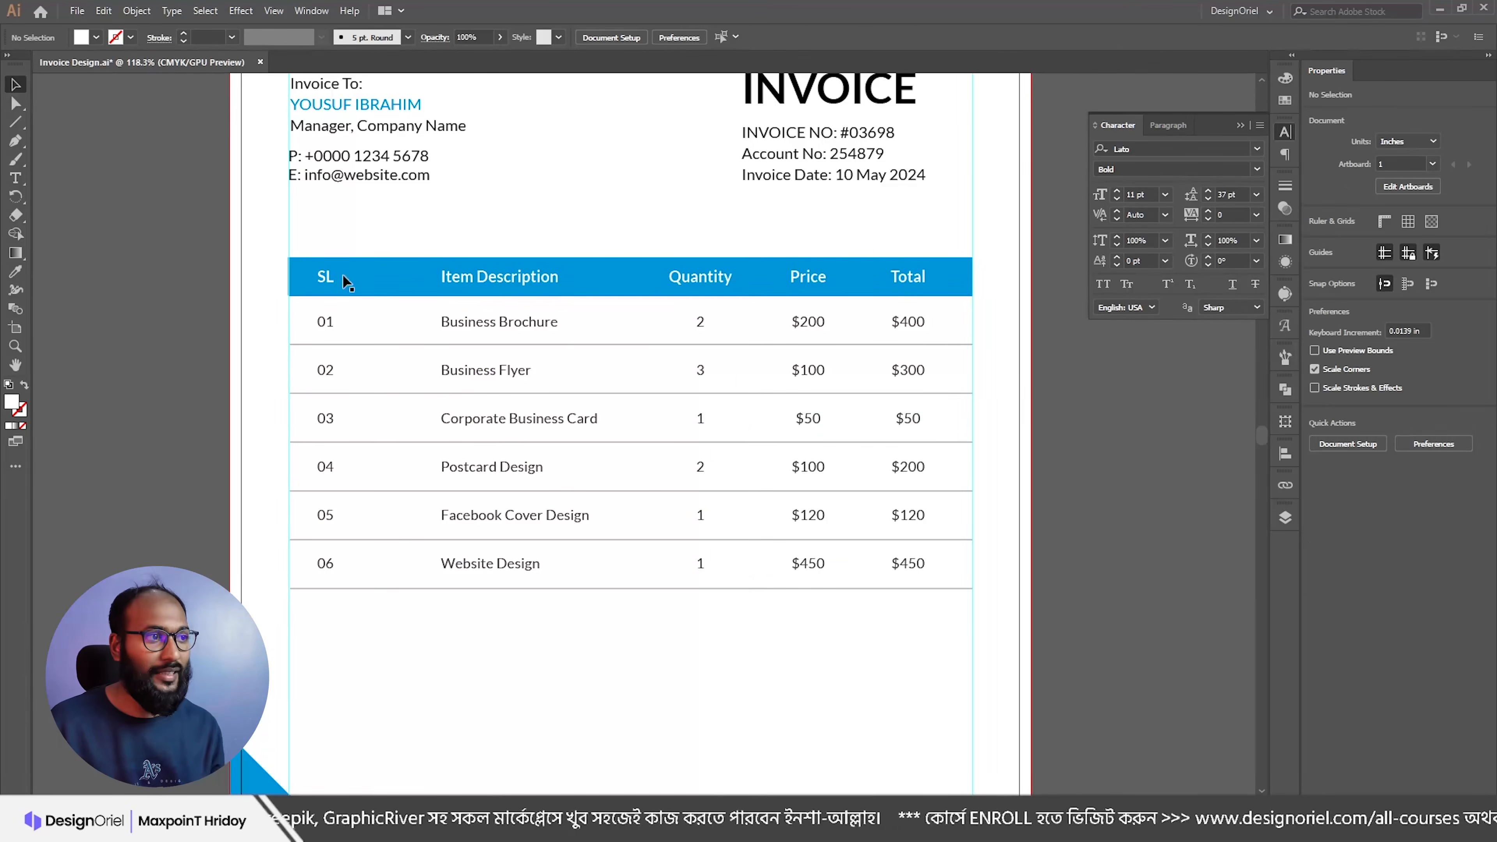
click(16, 124)
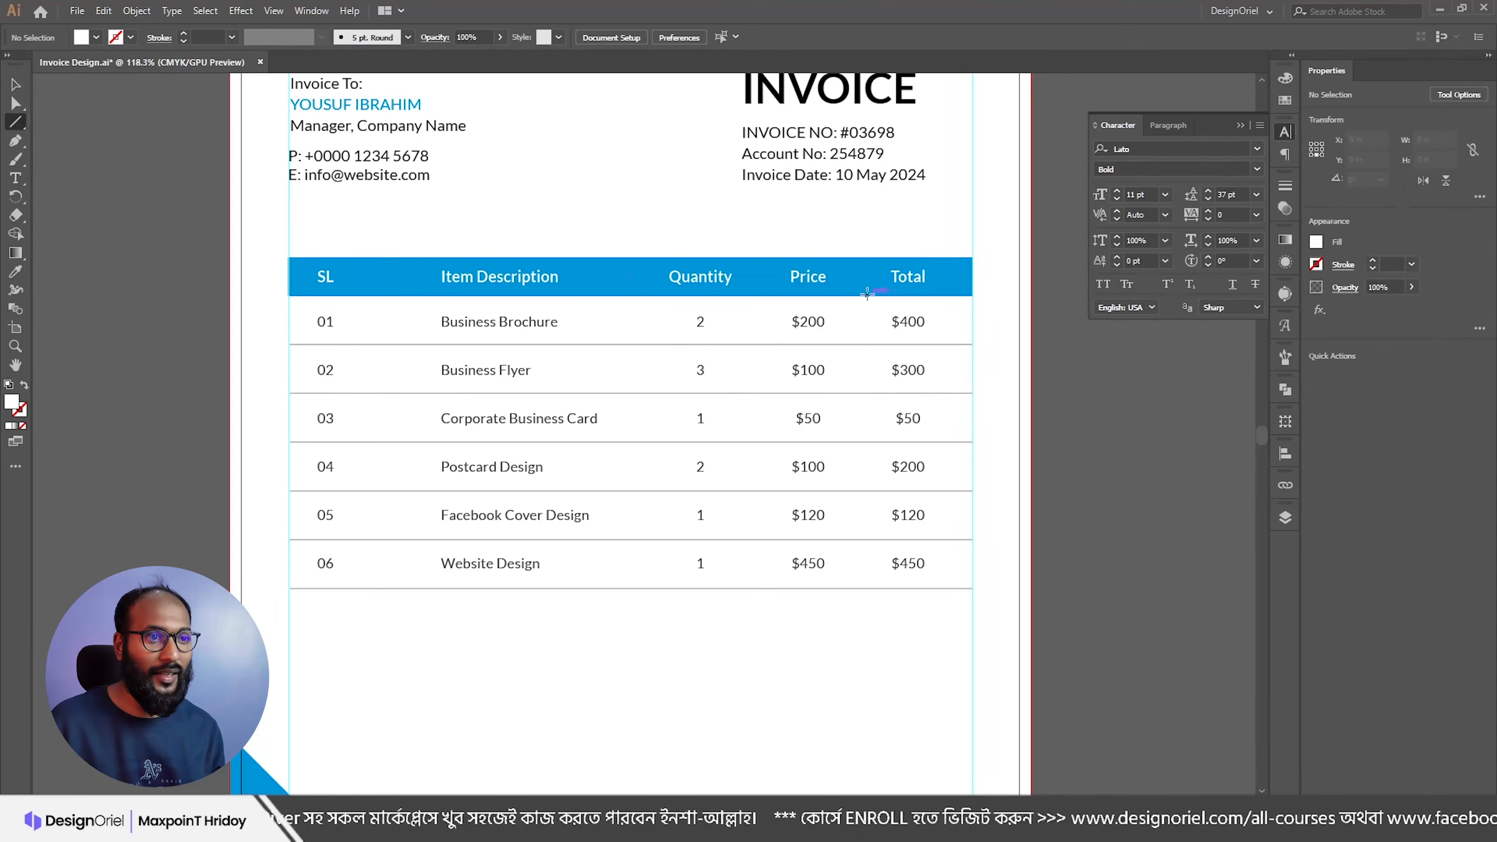
drag(857, 257, 858, 588)
key(v)
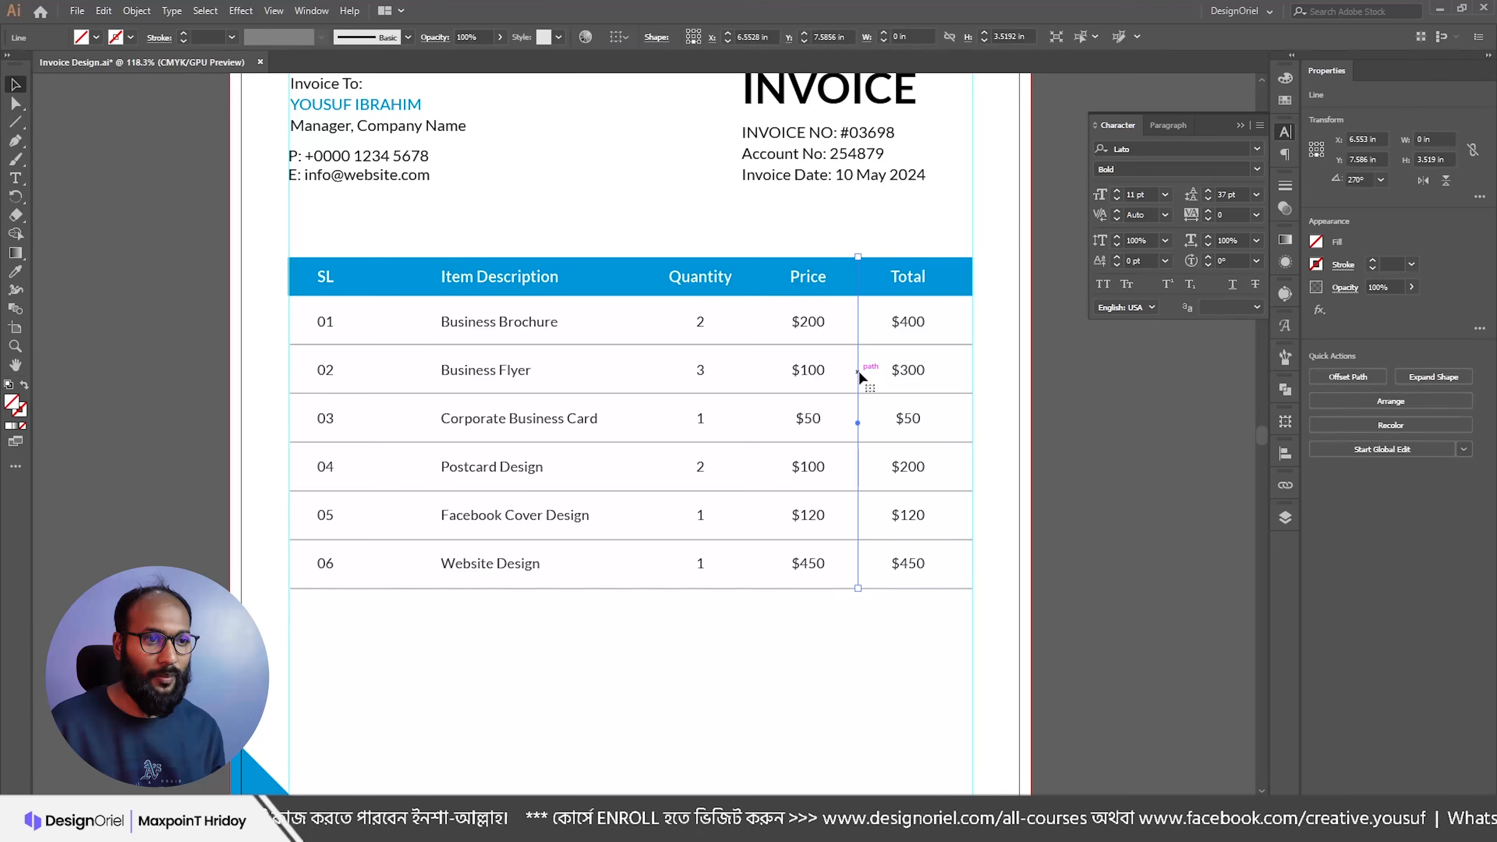
key(i)
click(882, 344)
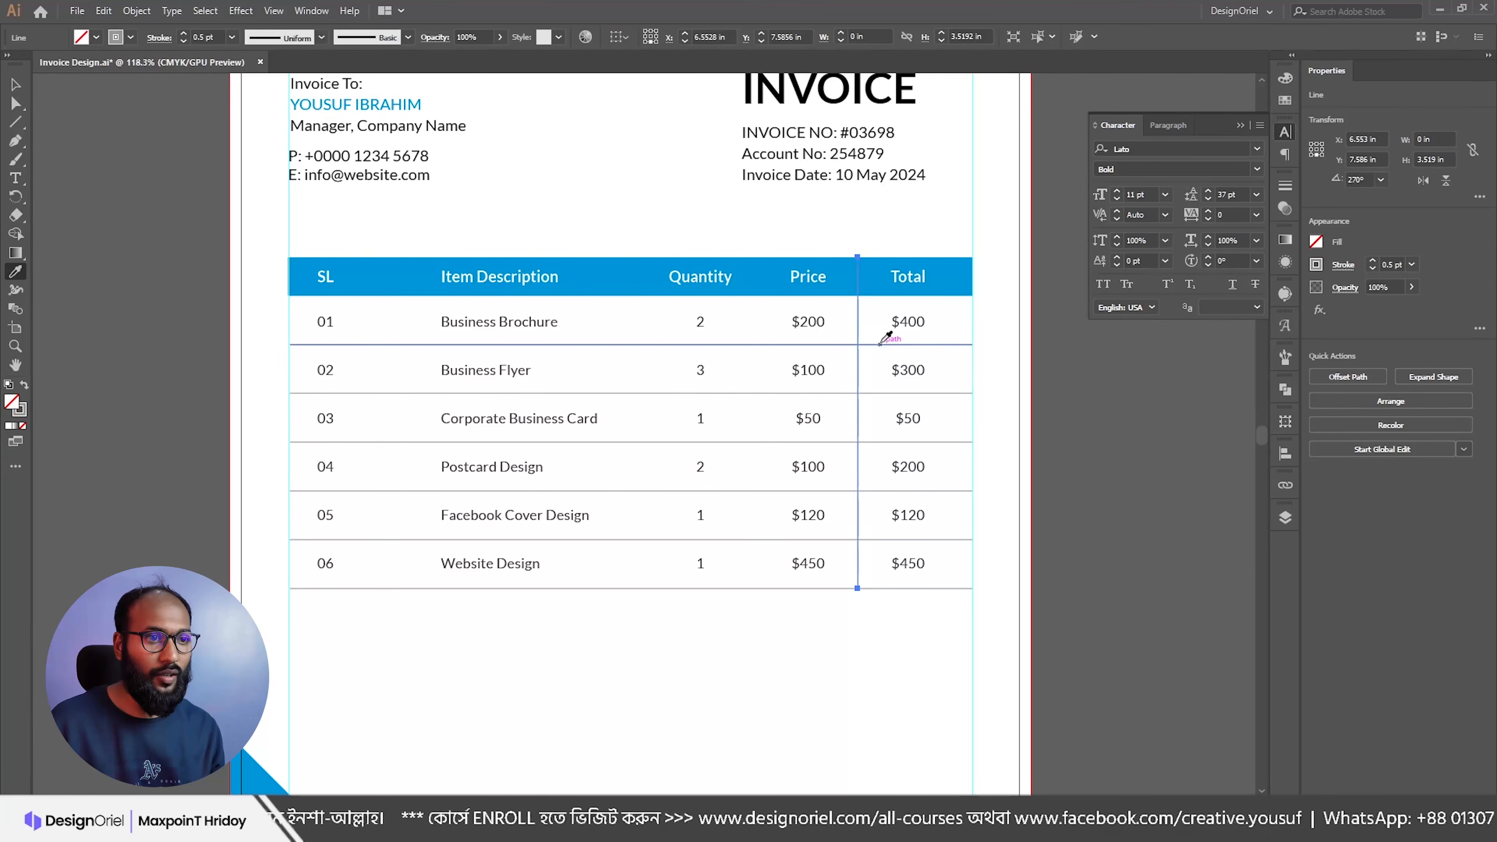
key(v)
drag(861, 334, 757, 335)
key(ctrl+d)
click(1081, 348)
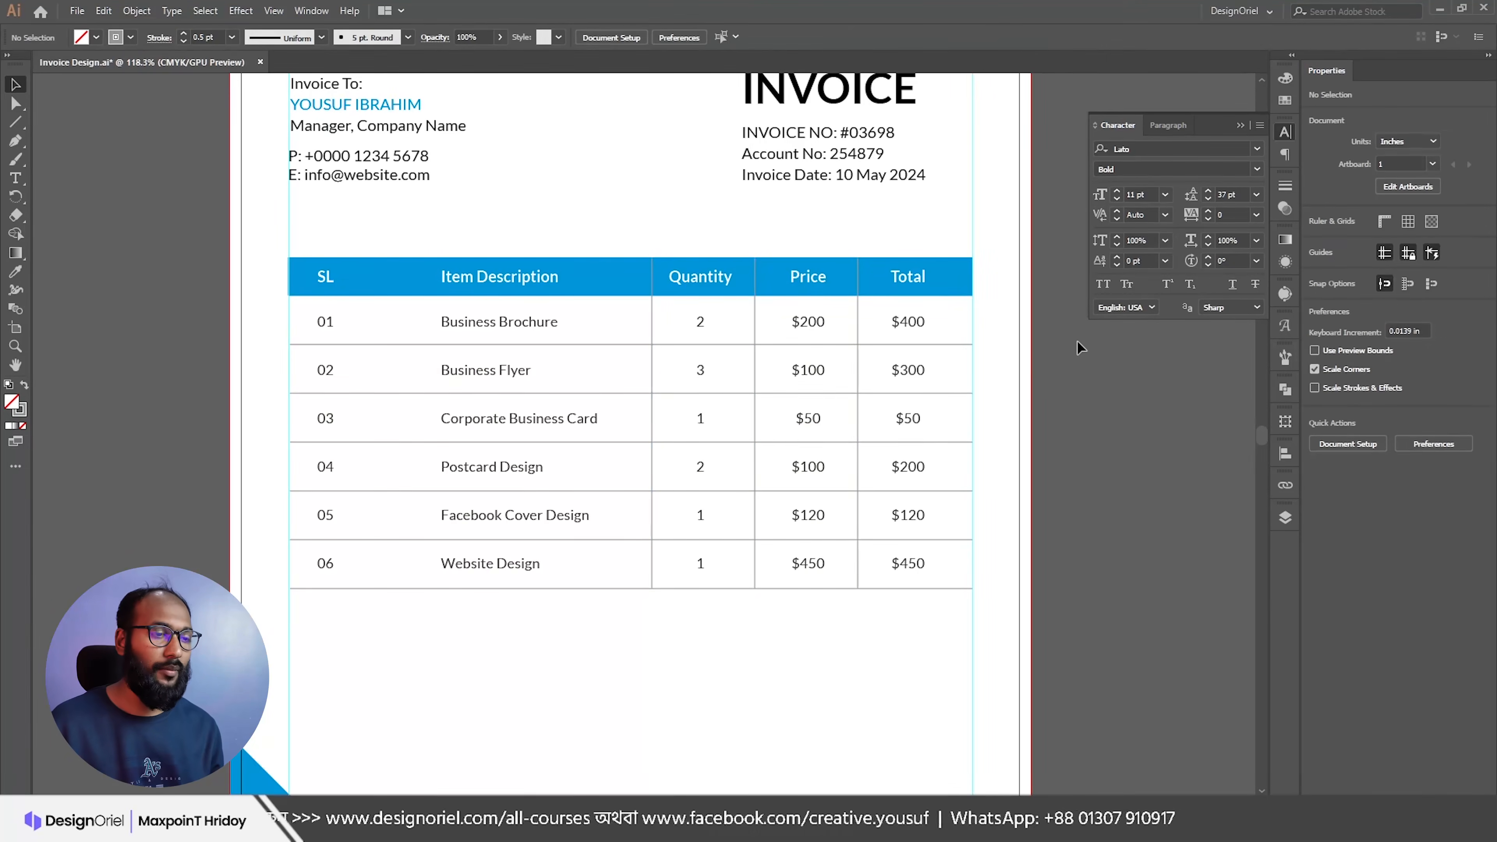
scroll(955, 356, down, 2)
key(ctrl+z)
key(ctrl+z)
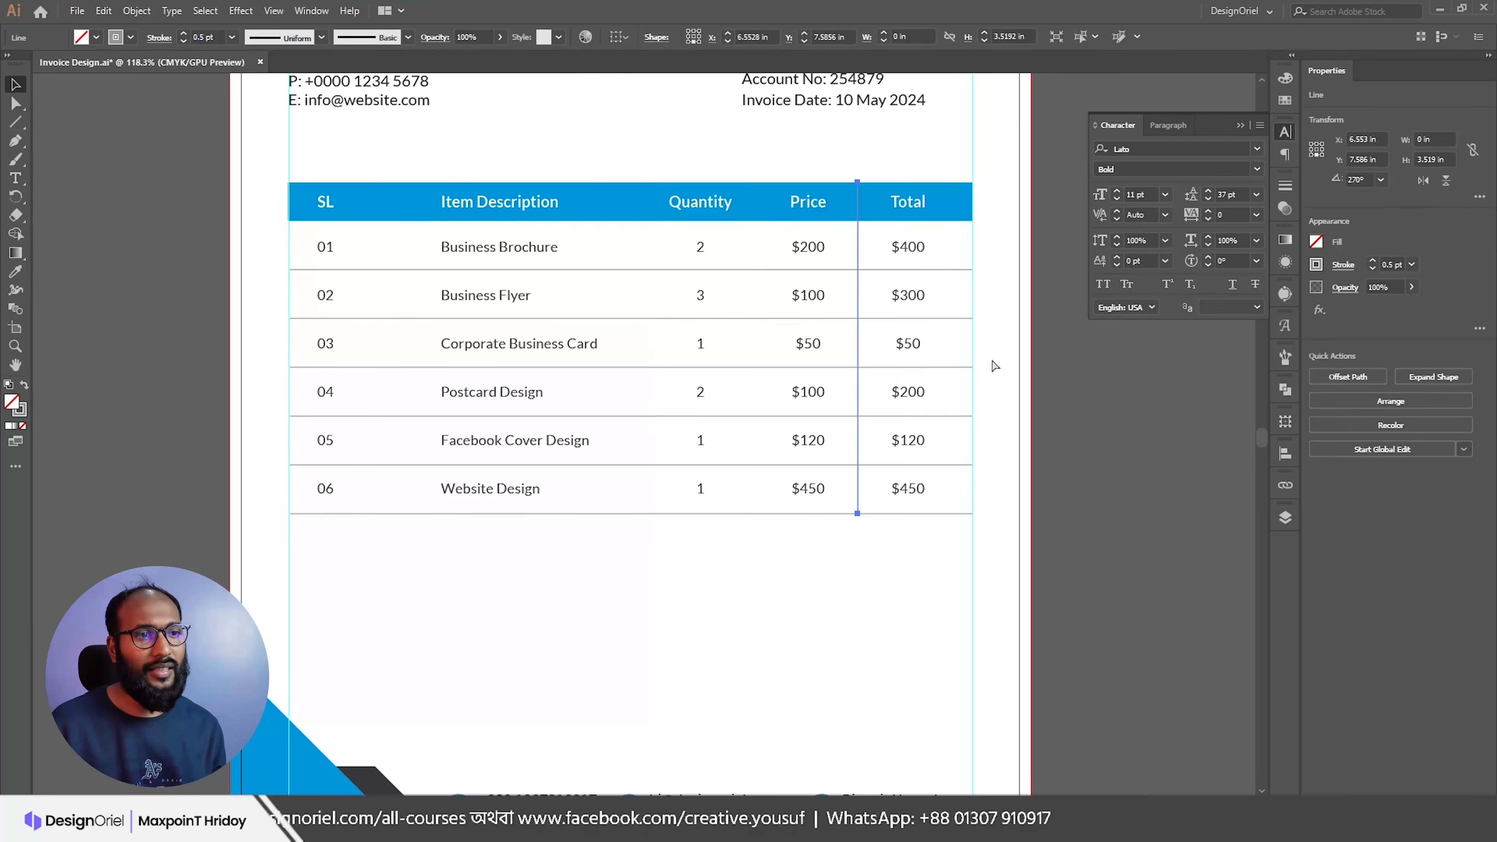
key(ctrl+z)
click(1018, 382)
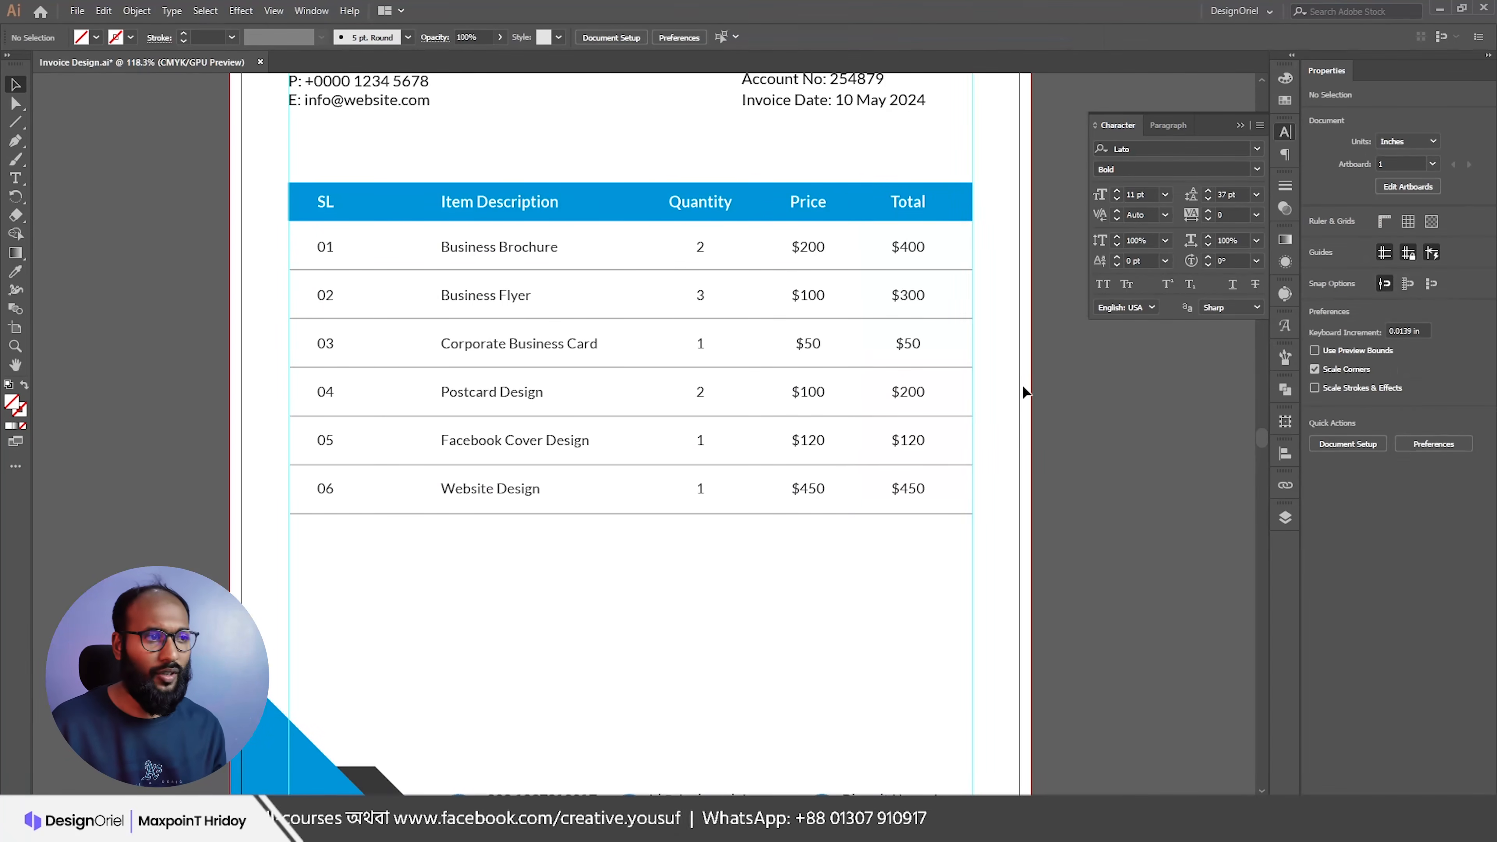
Step: Drag the Item Description header and column left toward the SL numbers
drag(1023, 387, 849, 412)
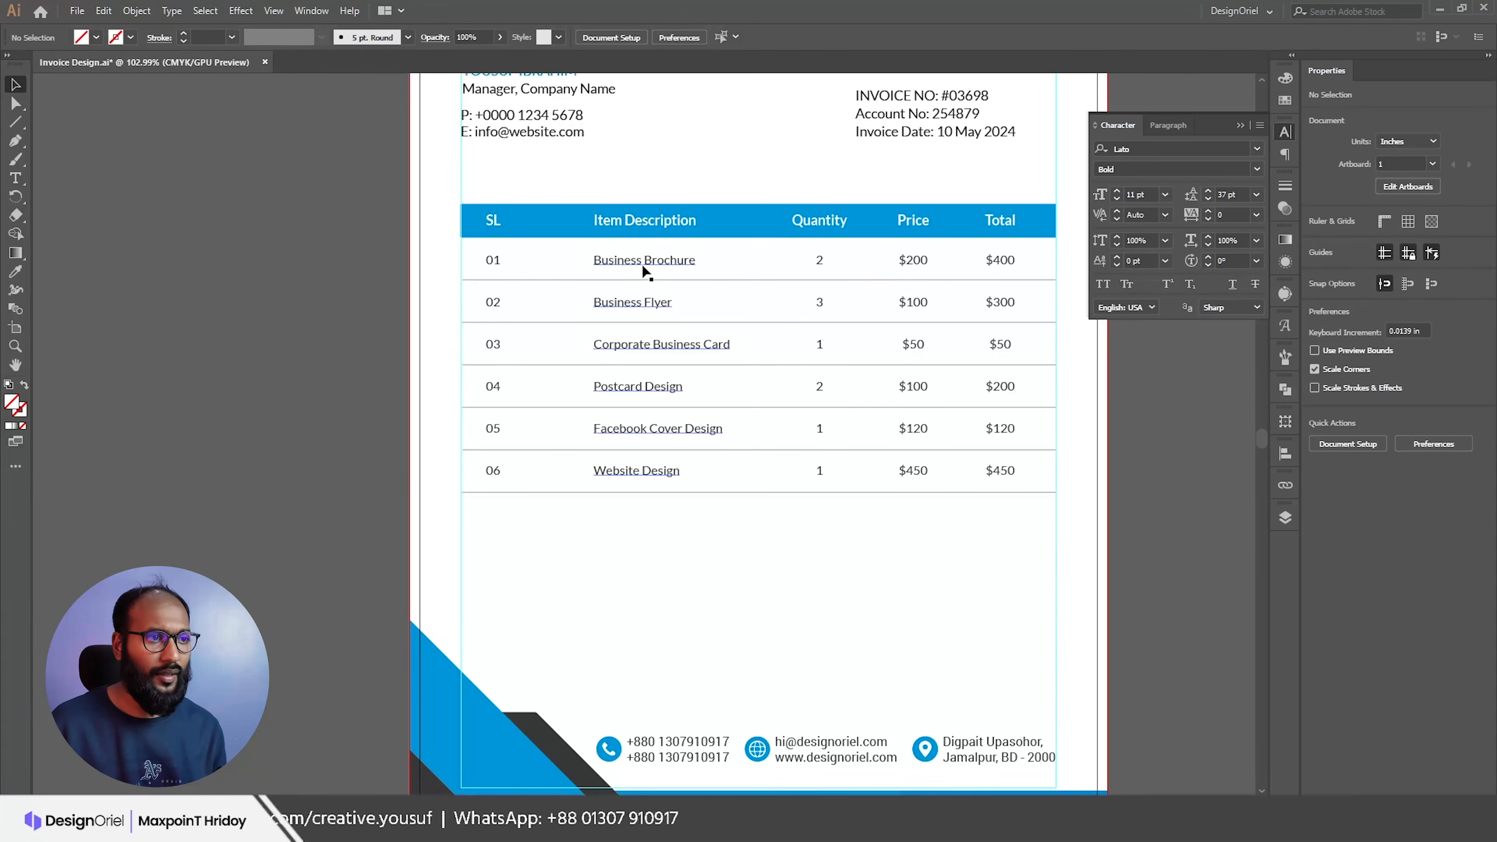
click(632, 222)
shift+click(632, 222)
drag(632, 222, 571, 239)
Step: Nudge the SL header and the 01–06 numbers slightly right
click(494, 220)
shift+click(494, 260)
key(Right)
key(Right)
key(Right)
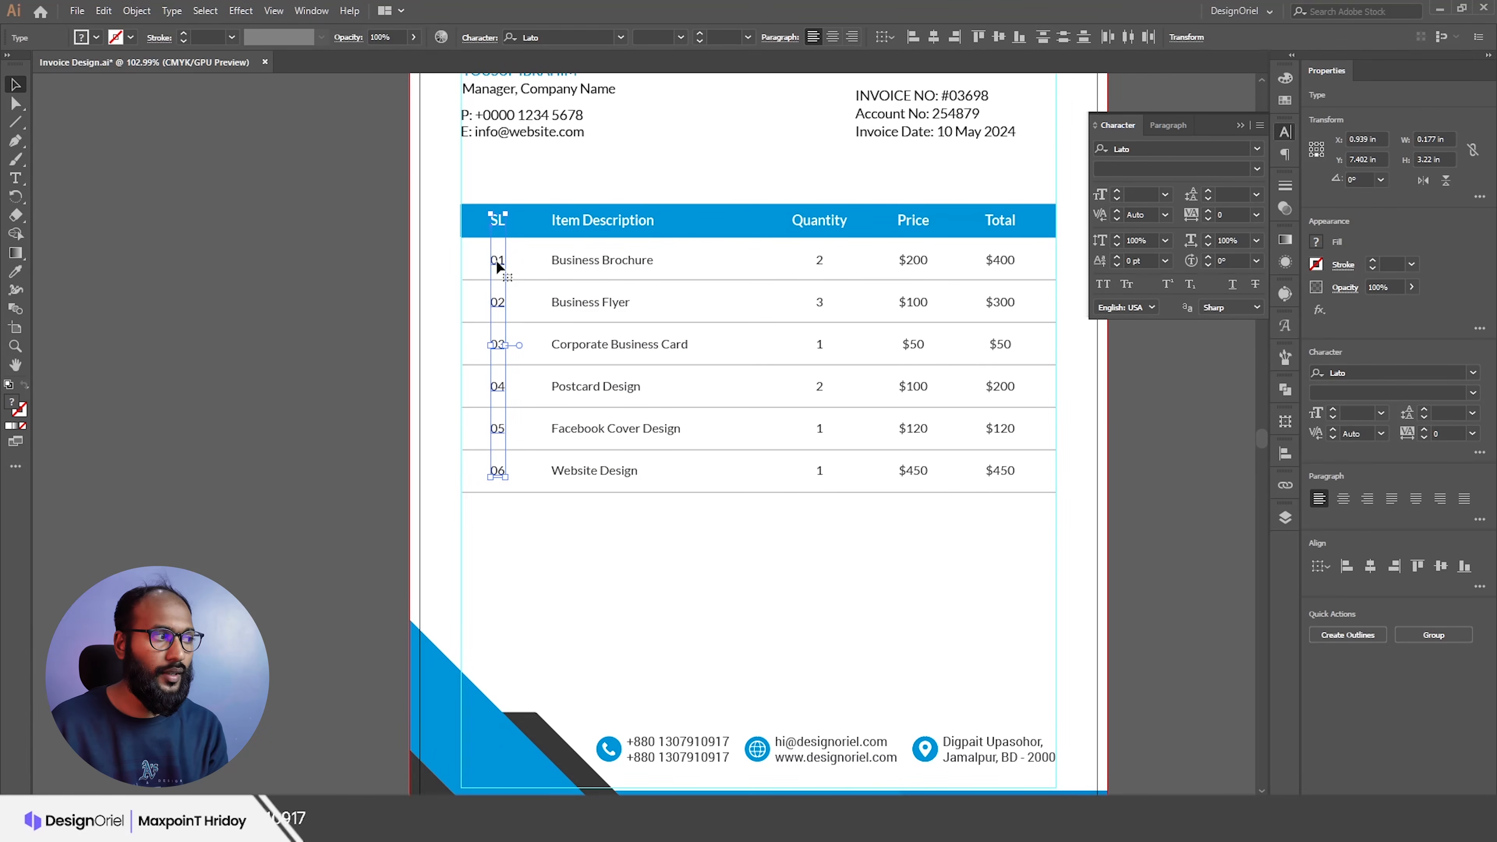
Step: Edit the item description text, selecting the Corporate Business Card line
click(589, 223)
shift+click(575, 264)
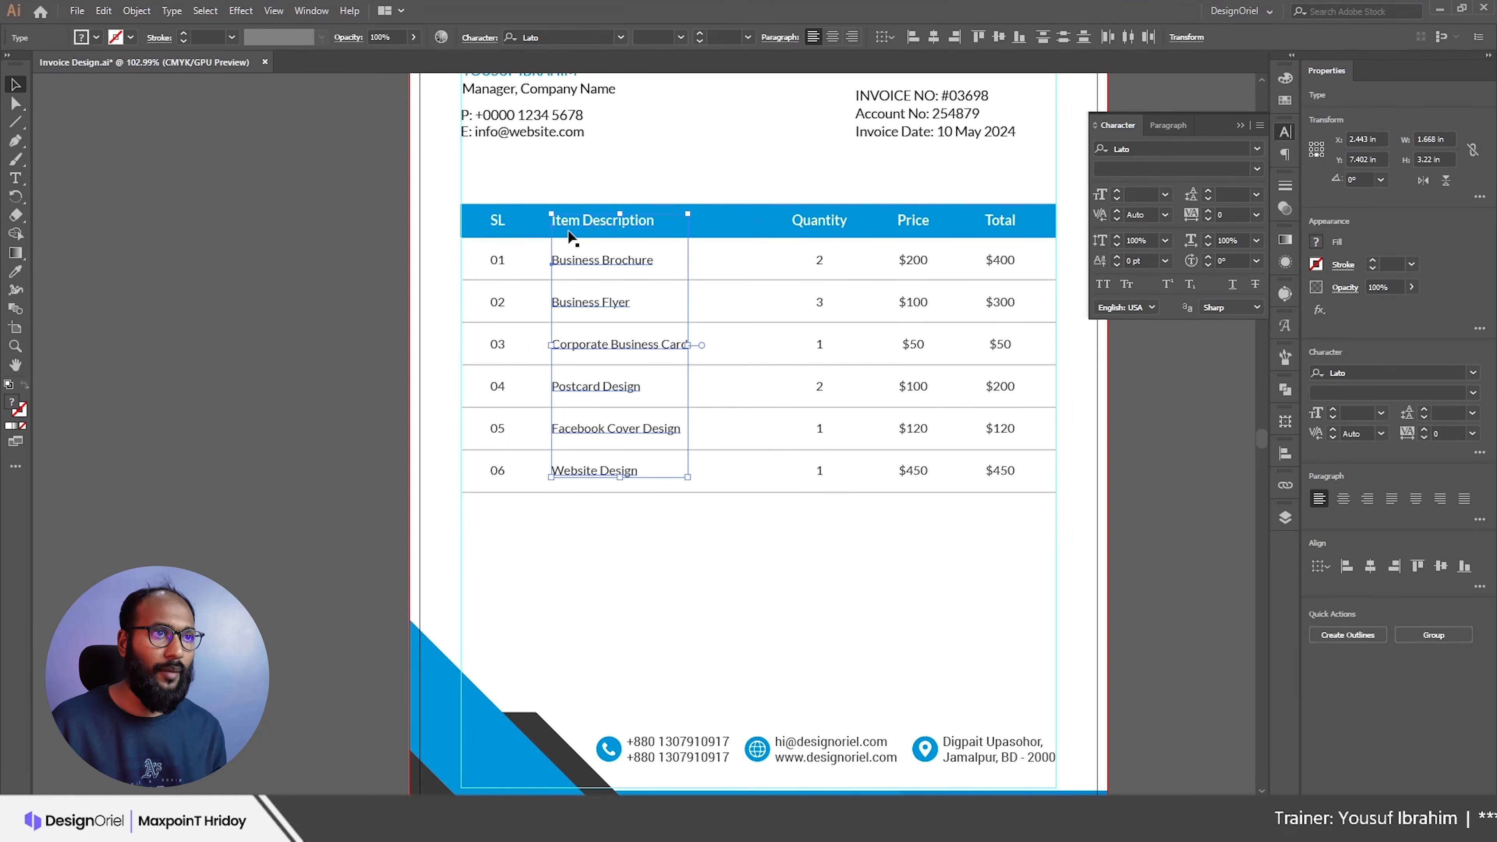
click(750, 341)
key(t)
triple_click(649, 347)
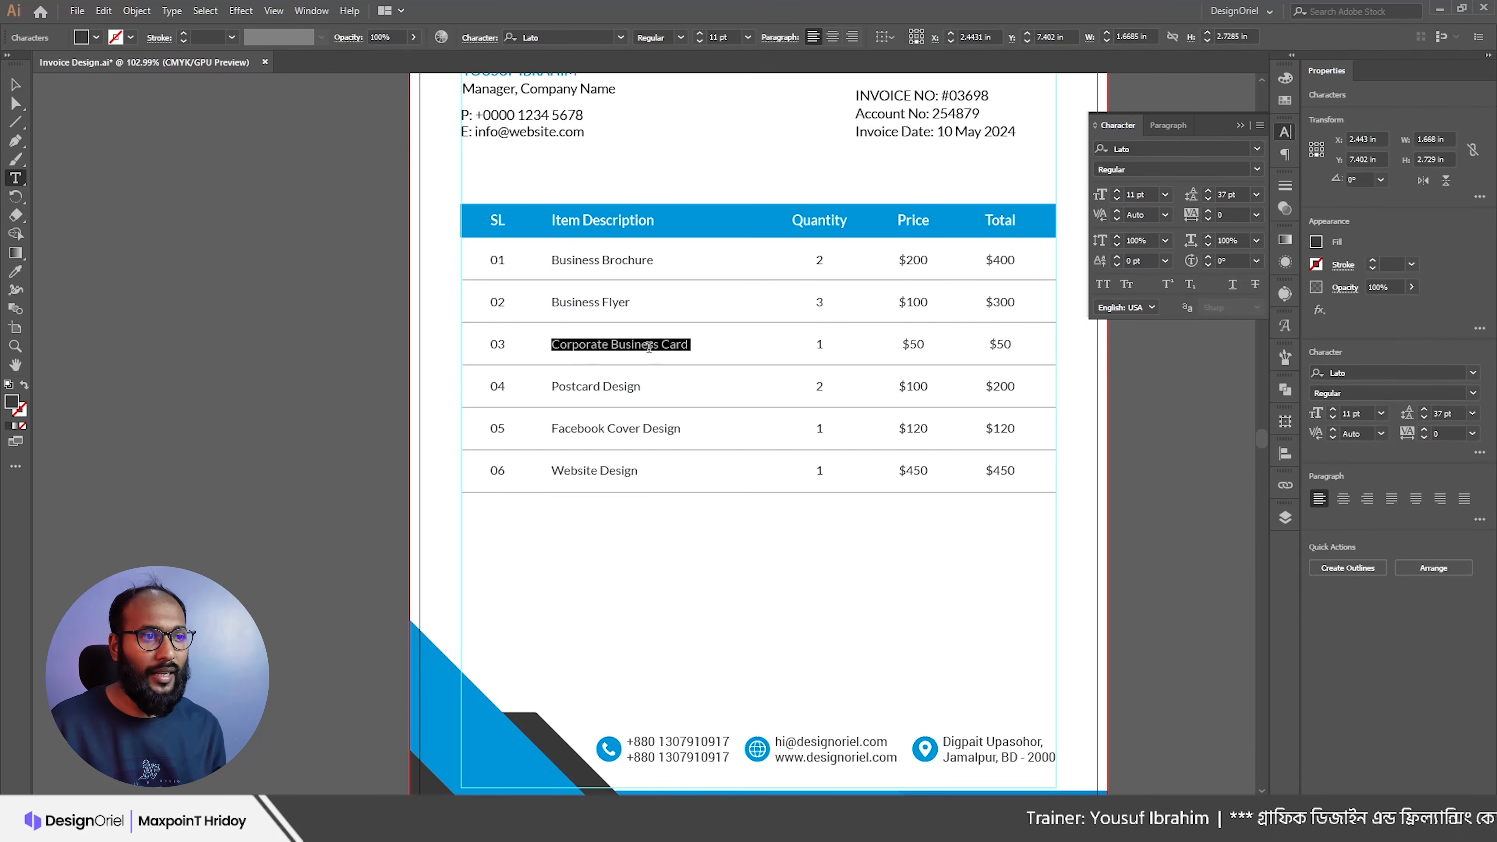
key(Escape)
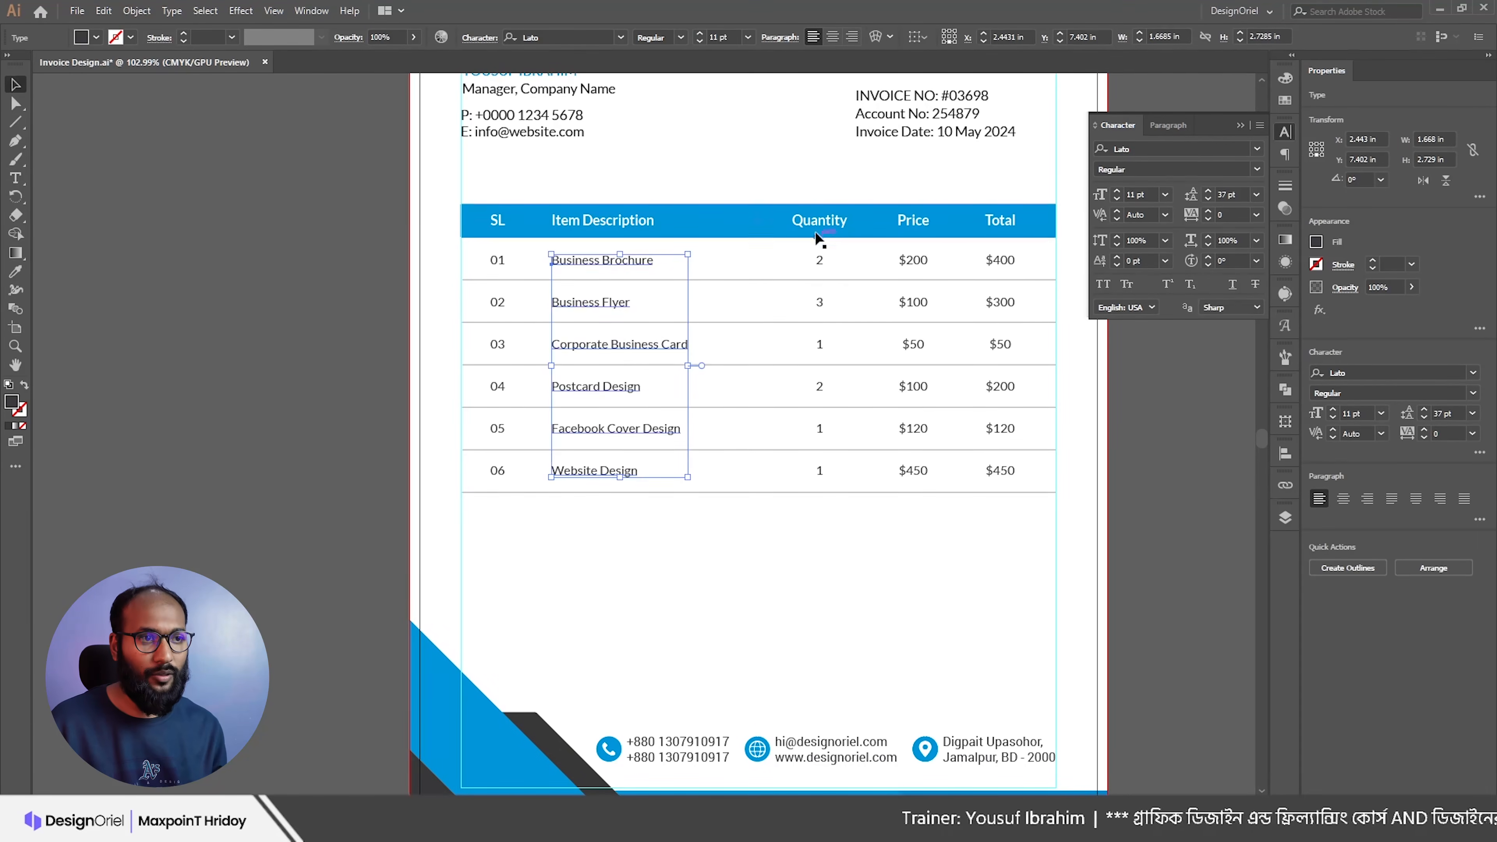
Step: Nudge the Quantity header and quantity numbers slightly right, then deselect
click(819, 223)
shift+click(821, 261)
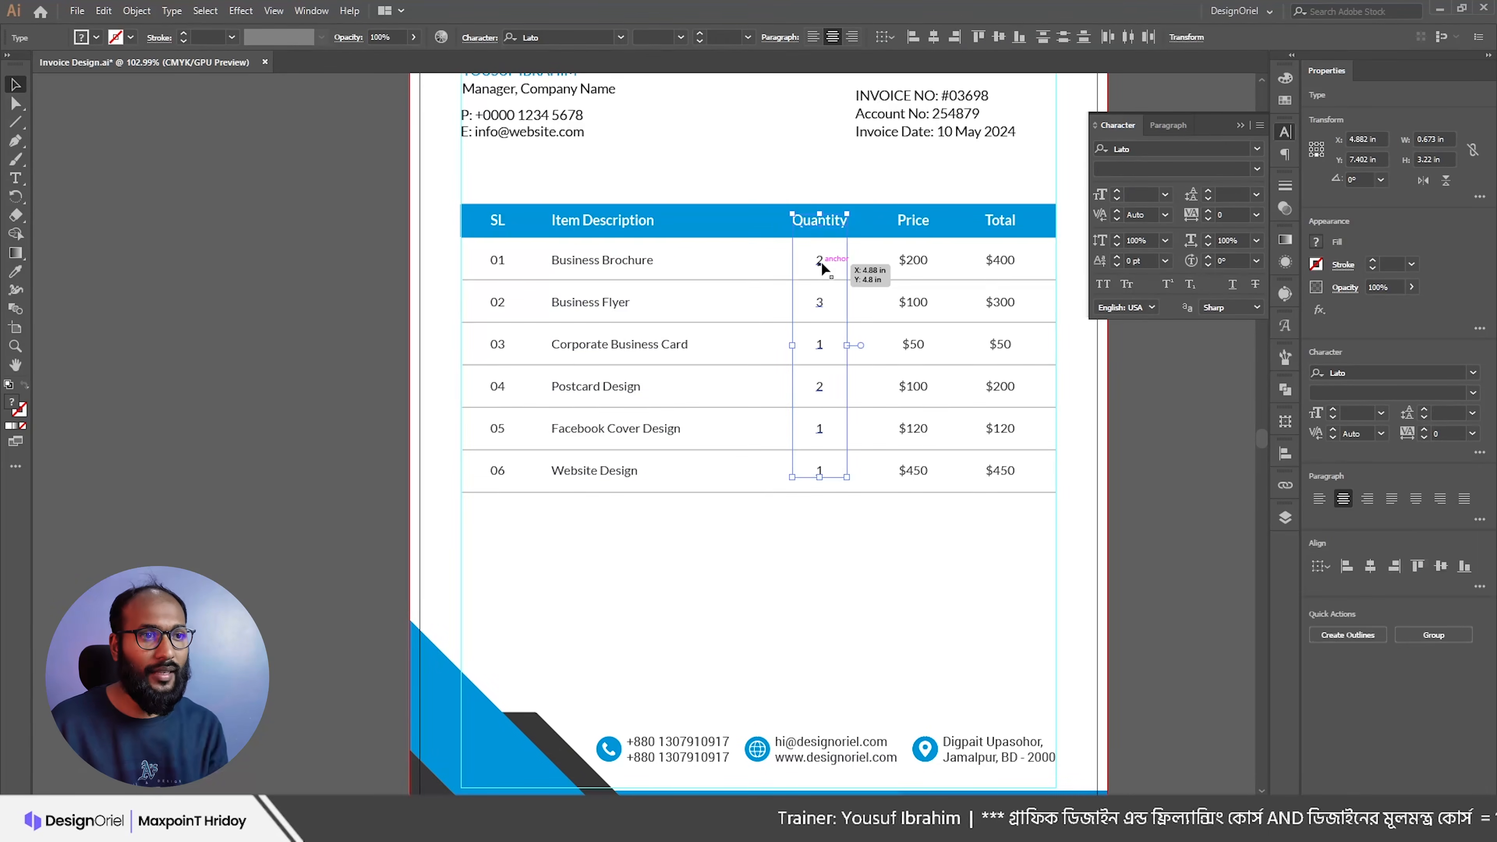
key(Right)
key(Right)
key(Right)
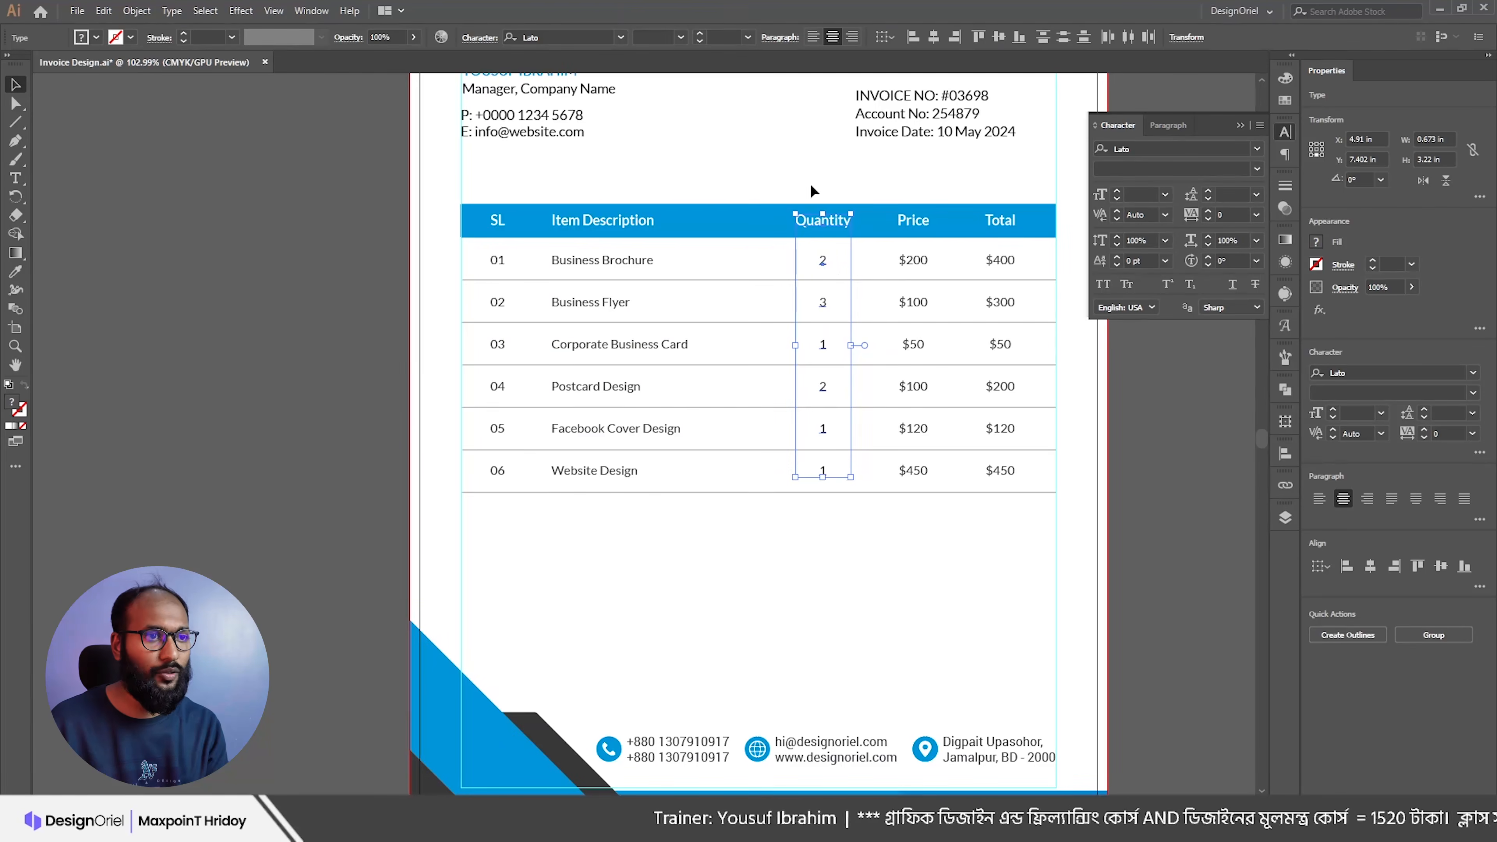
key(ctrl+shift+a)
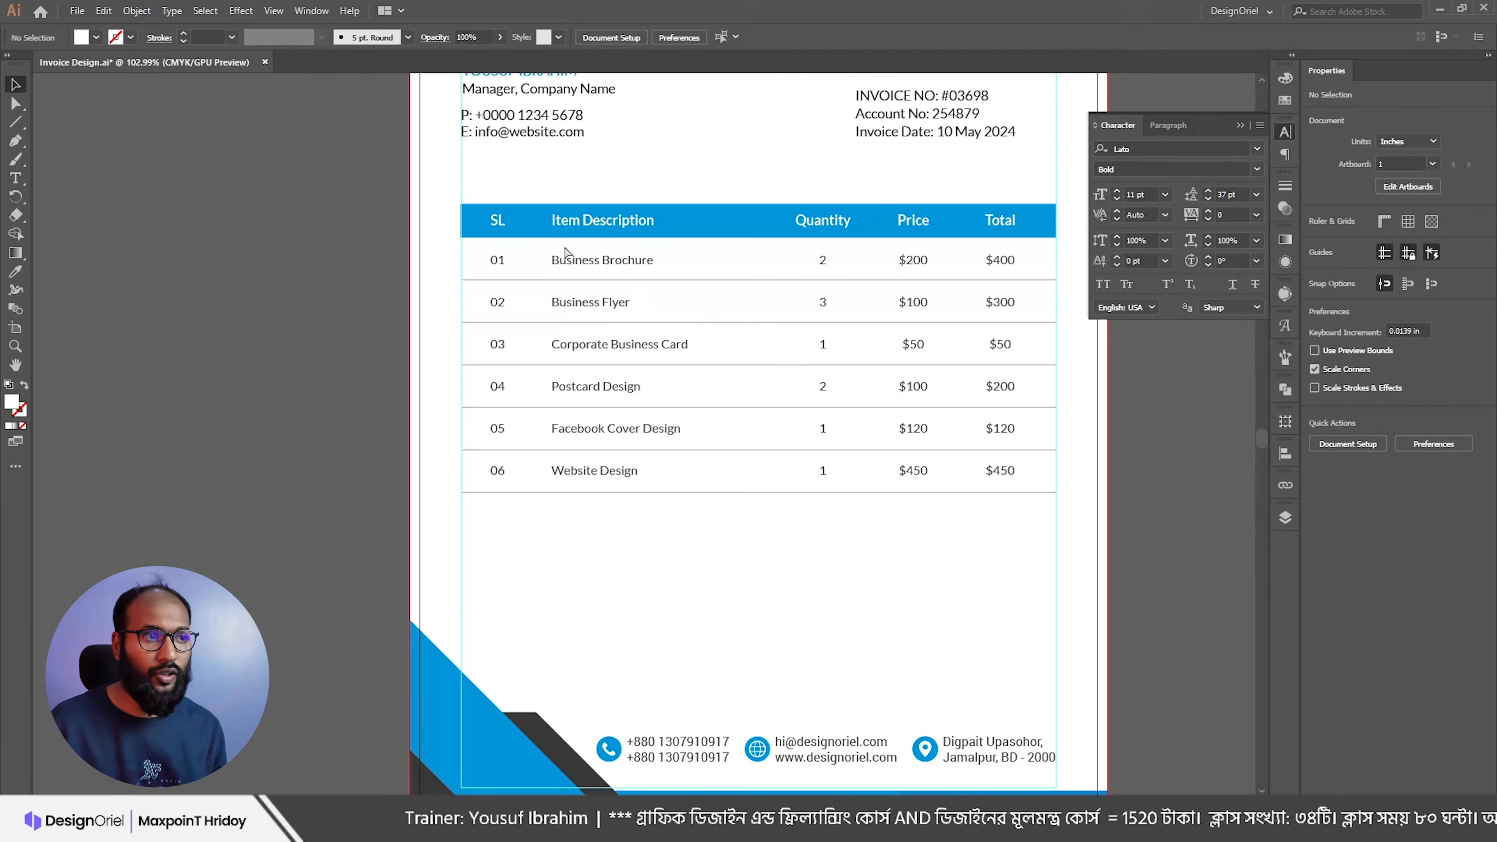
Step: Raise the item names and shrink the Lorem ipsum subline's font size
scroll(584, 267, up, 2)
drag(595, 268, 807, 296)
key(t)
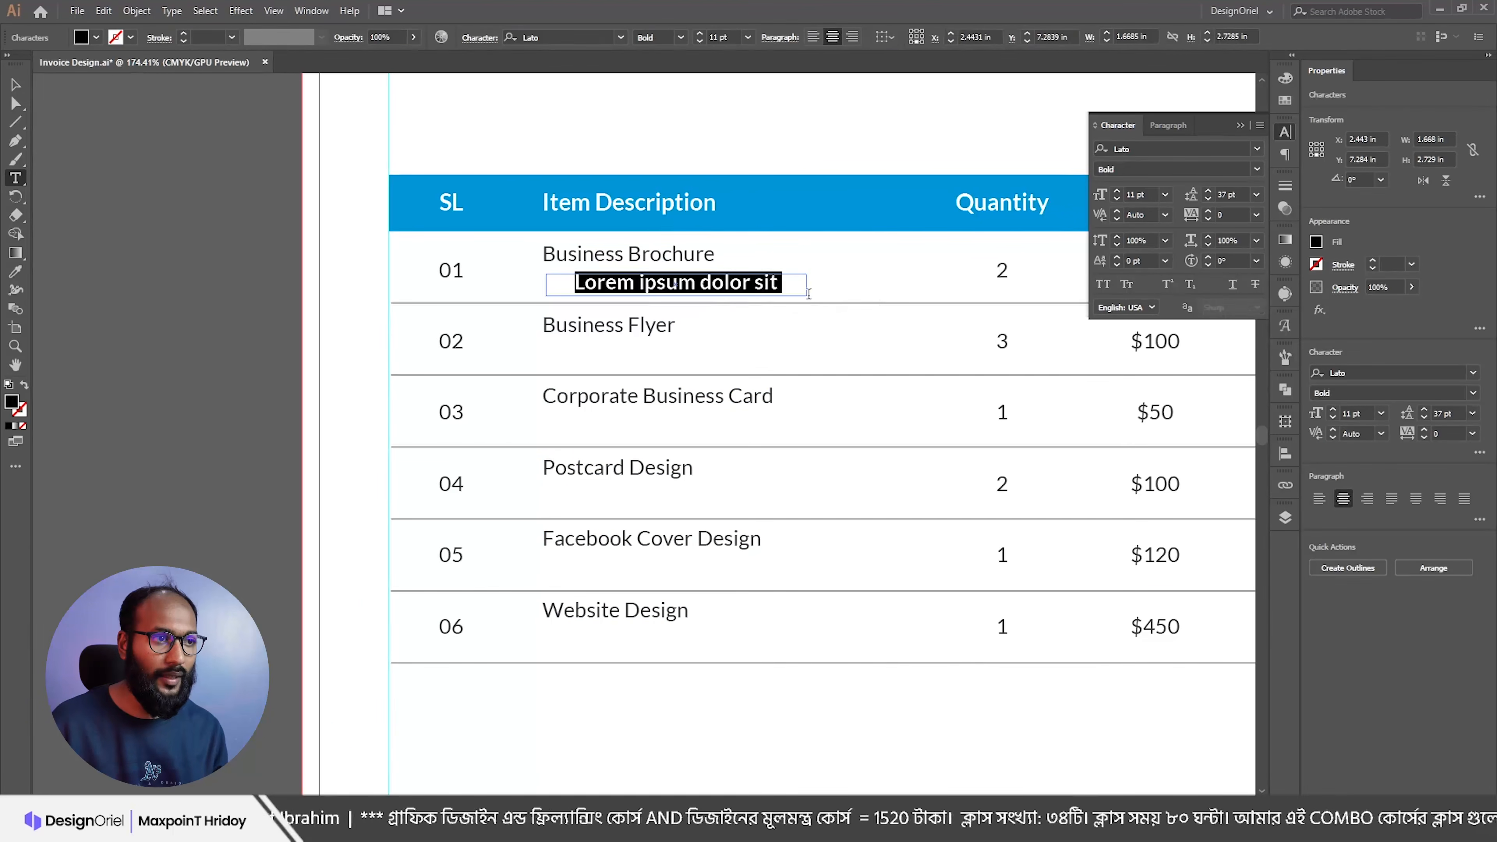
click(700, 41)
click(700, 40)
click(700, 41)
key(Escape)
Step: Delete and then restore the Lorem ipsum dolor sit line, leaving descriptions centred in their rows
click(604, 263)
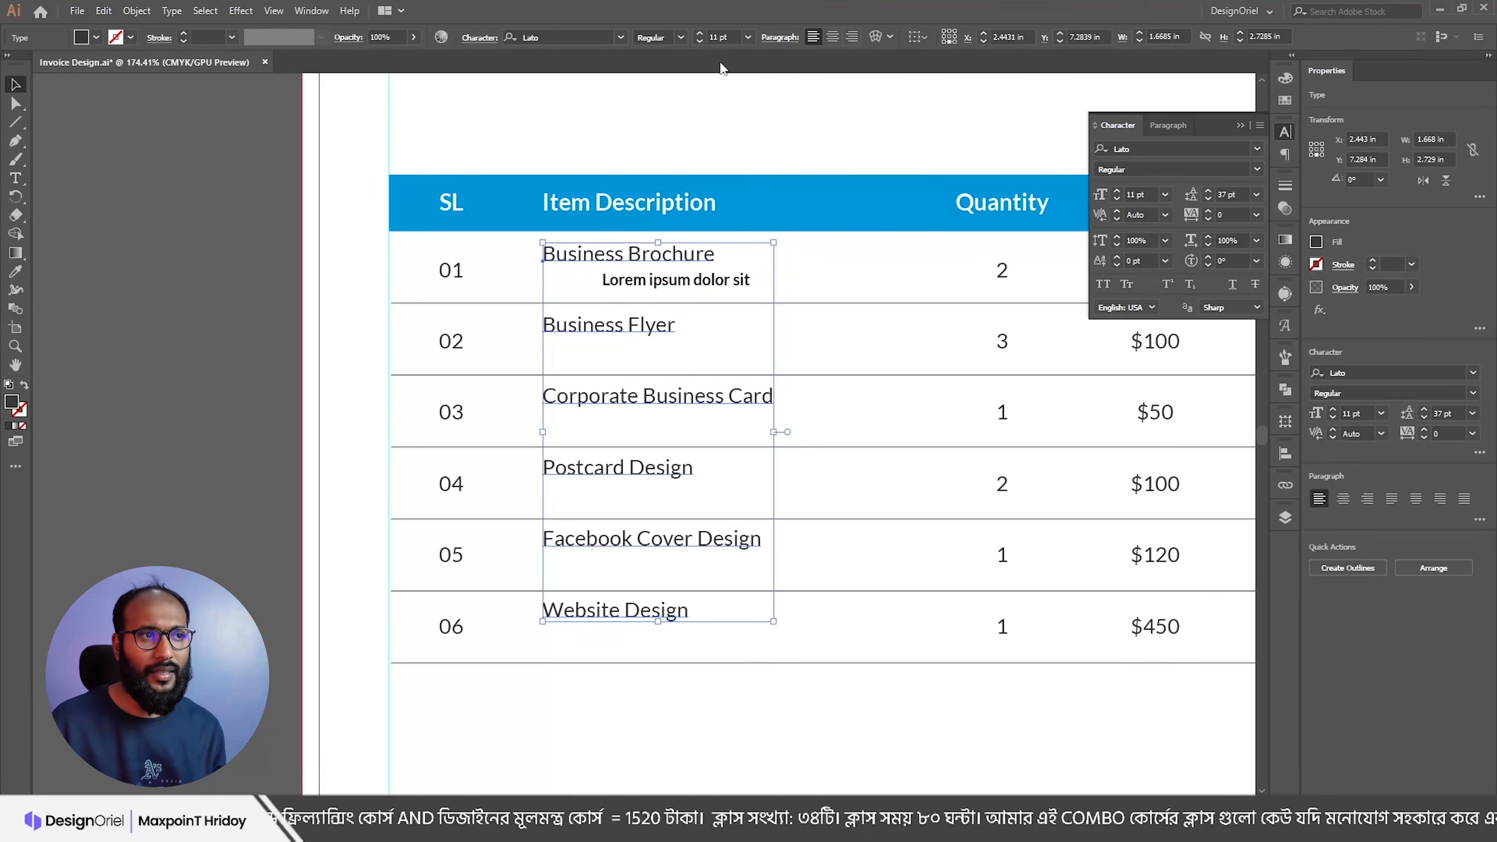
click(652, 282)
key(Delete)
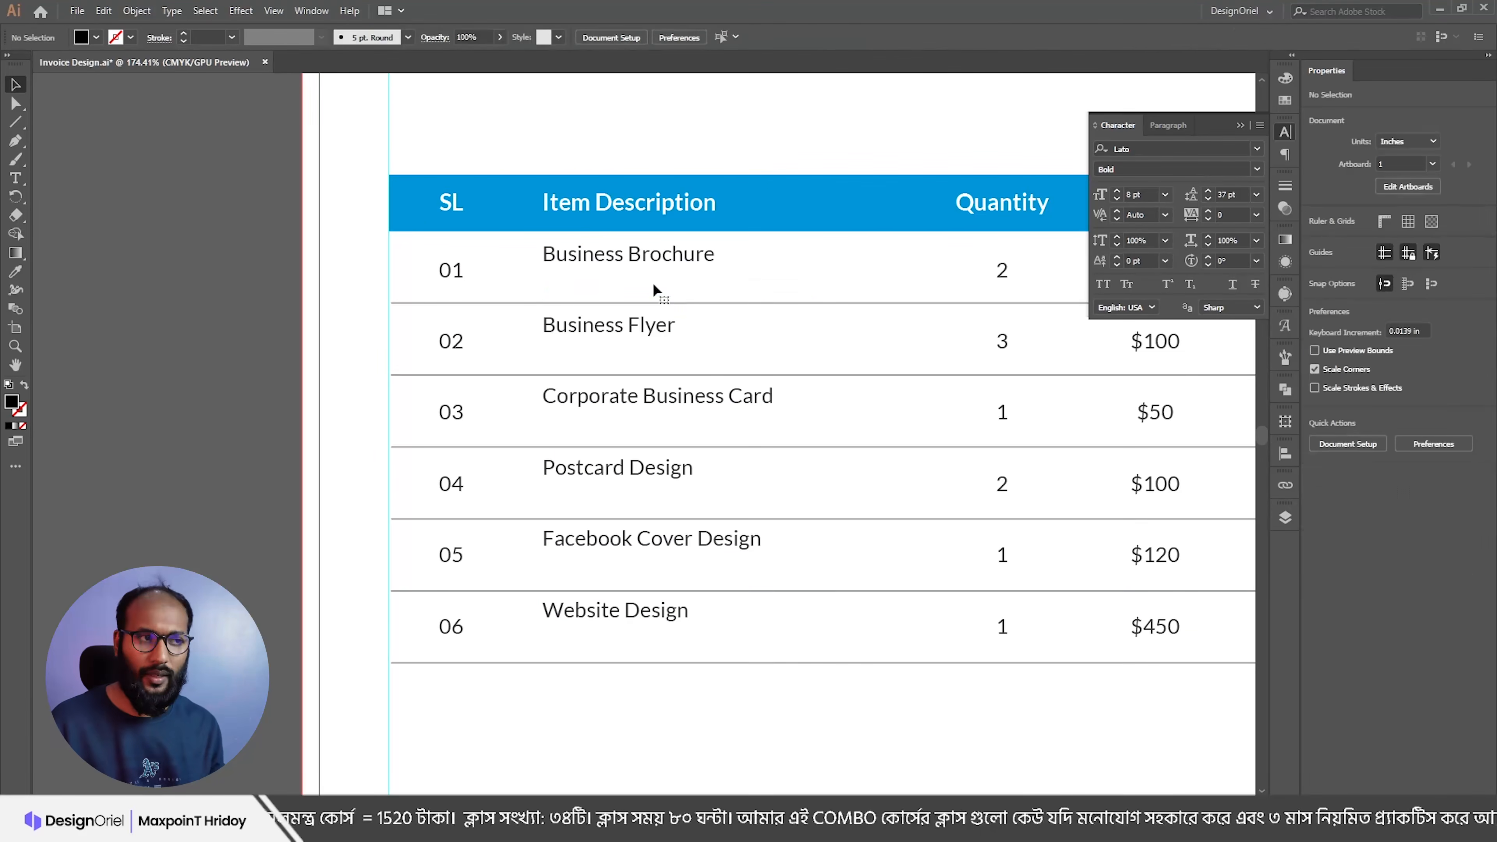
key(ctrl+z)
key(ctrl+z)
key(ctrl+z)
key(ctrl+z)
key(ctrl+z)
key(ctrl+z)
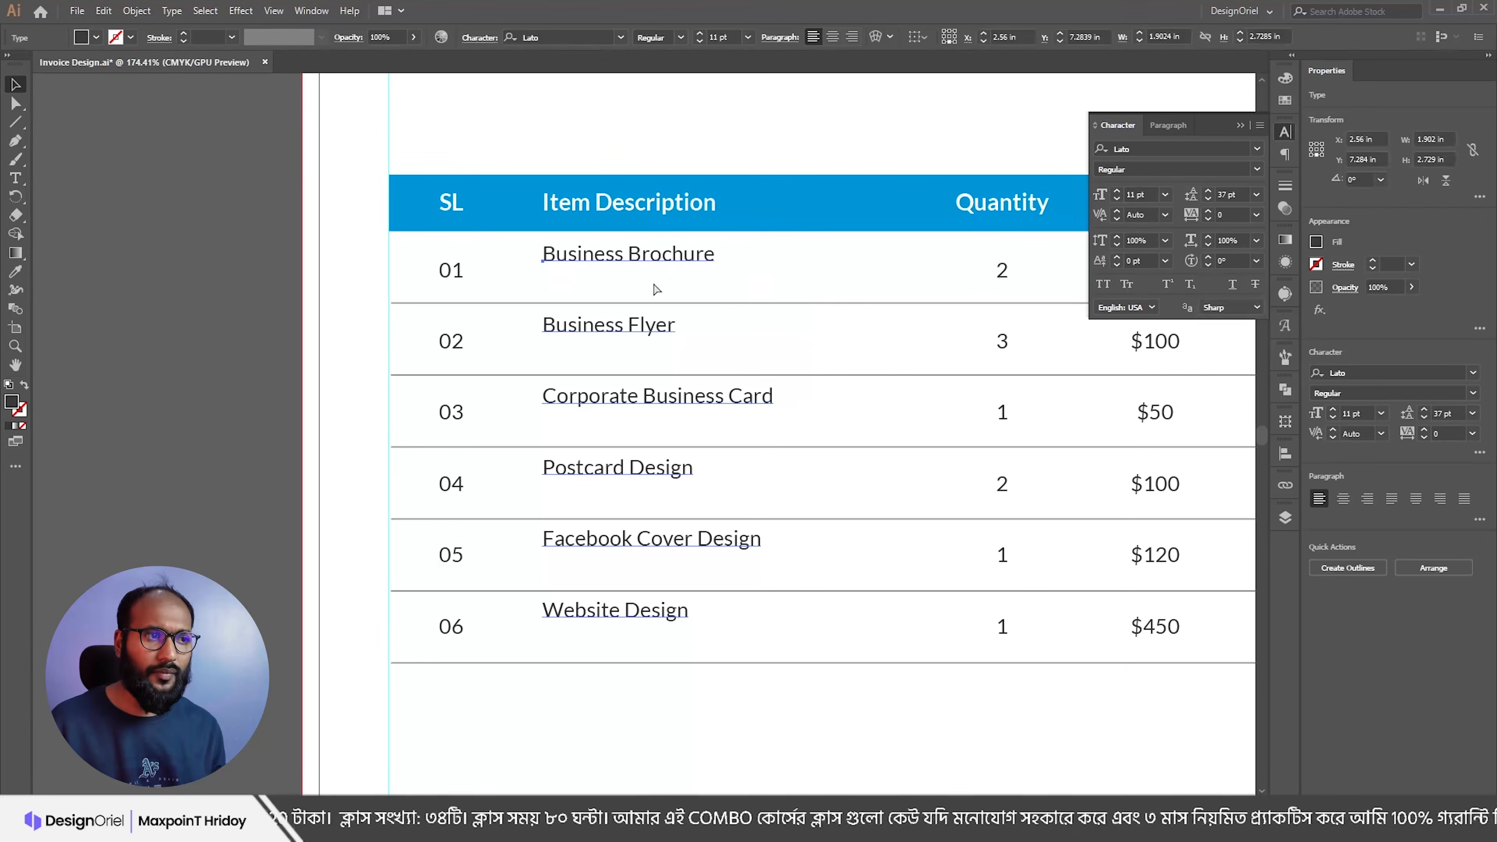
click(263, 296)
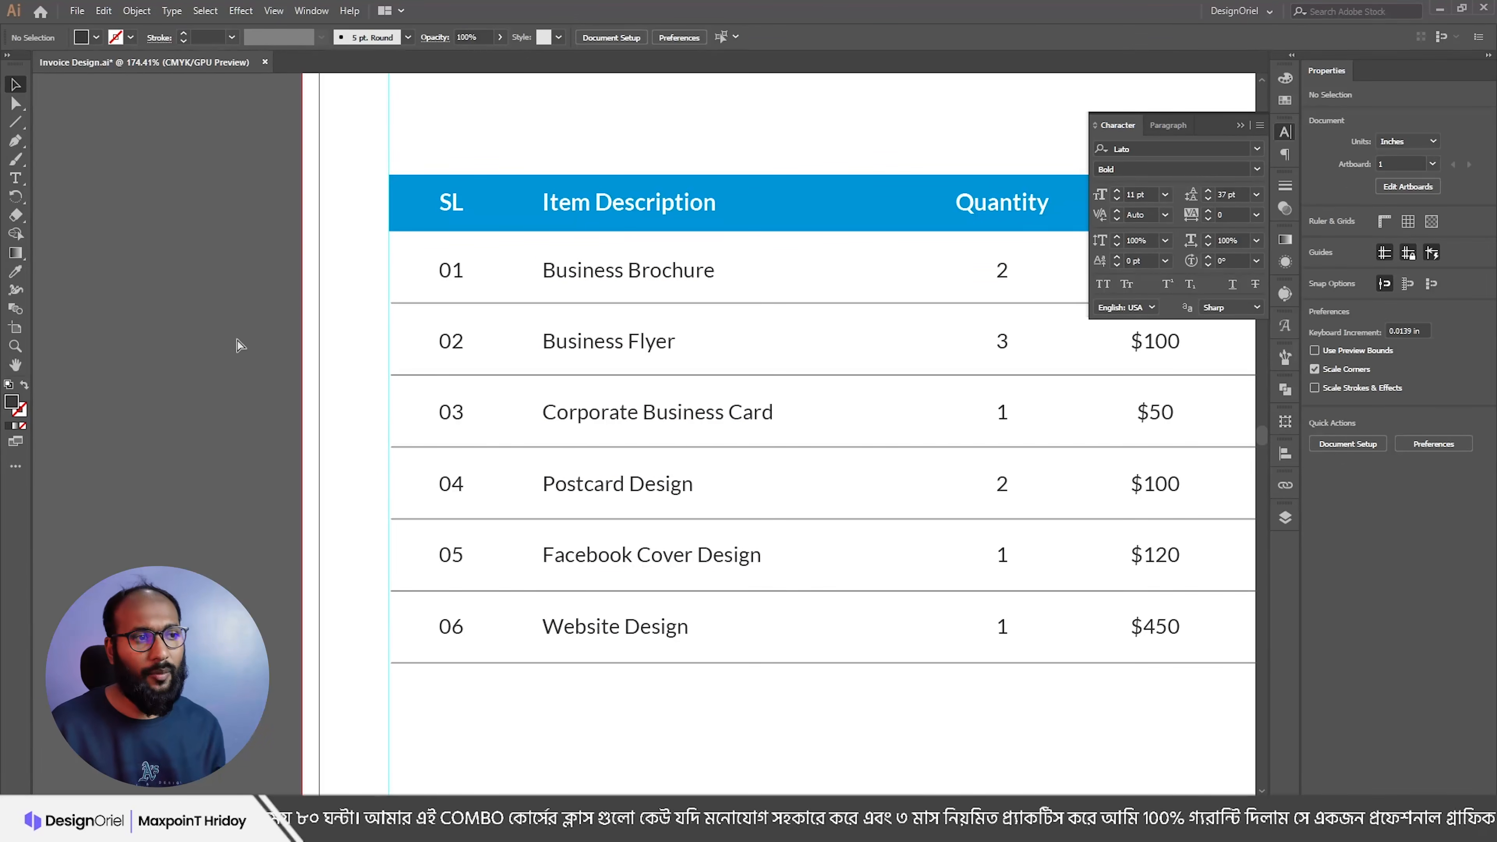
scroll(589, 318, down, 2)
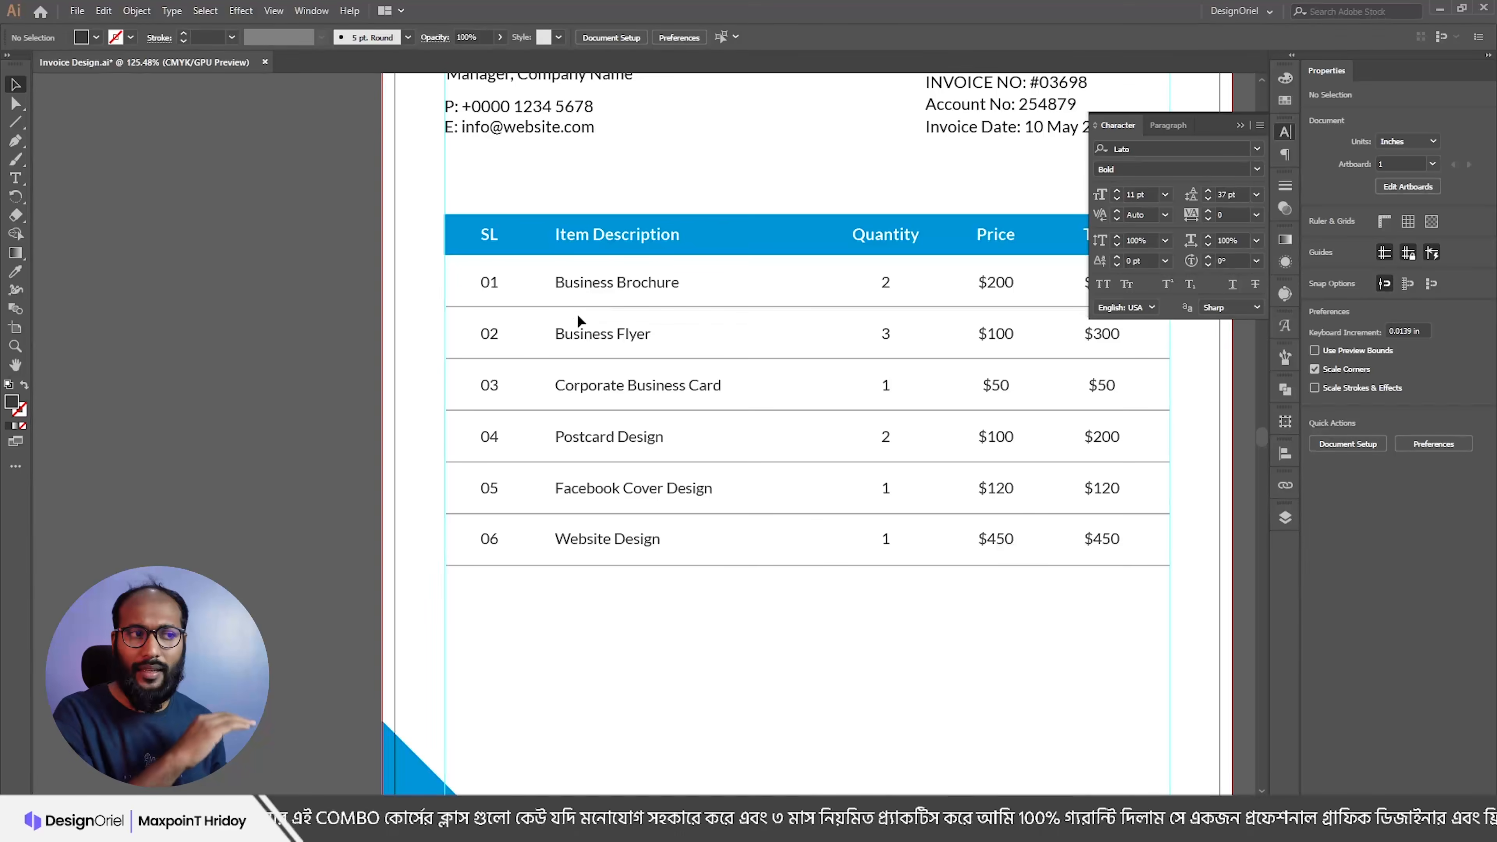
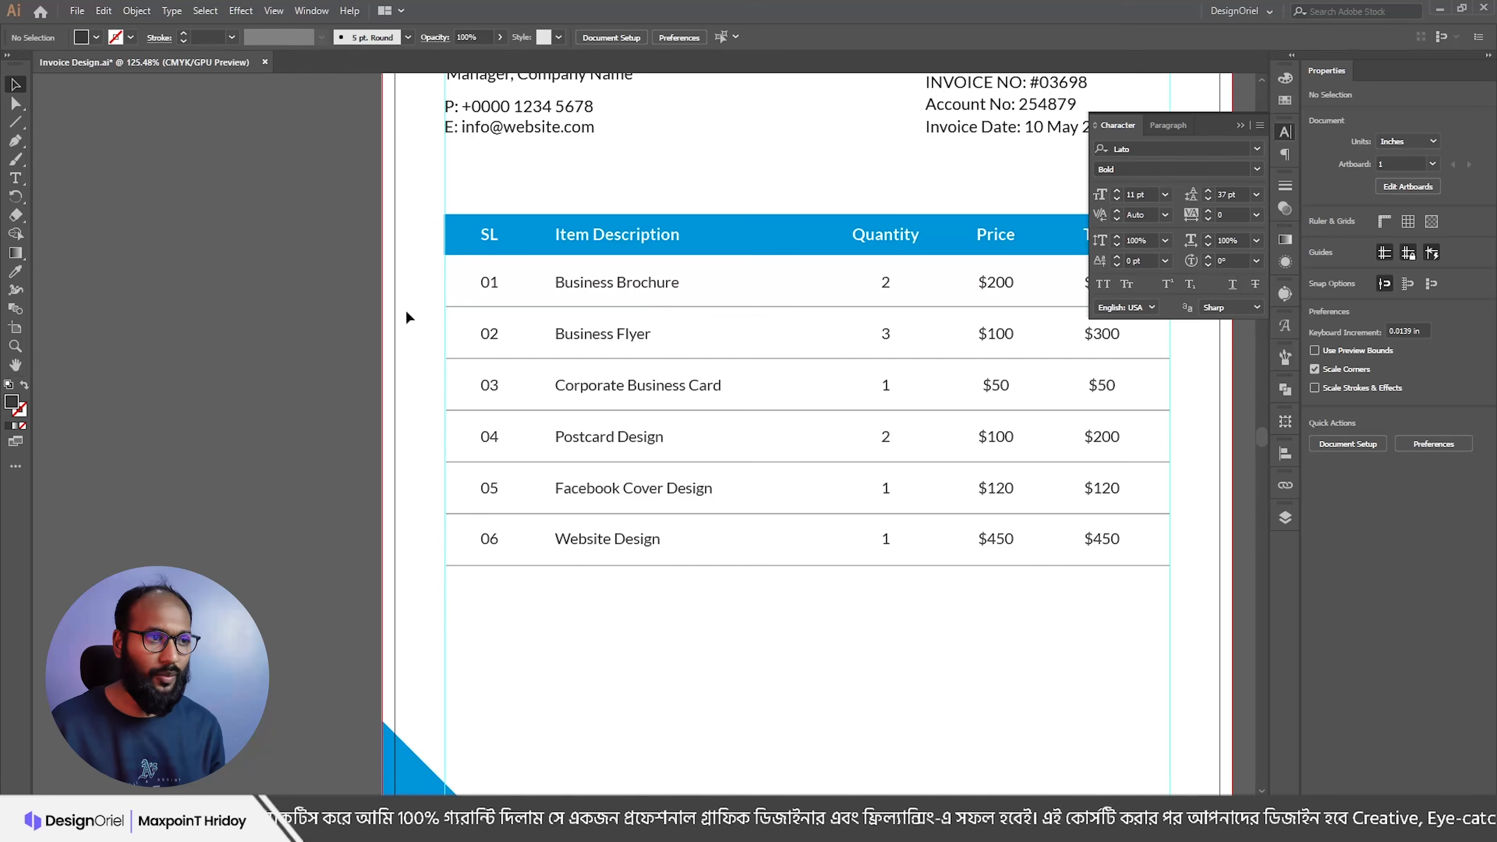
Step: Zoom out and pan so the whole invoice page and surrounding canvas are visible
key(ctrl+0)
drag(630, 425, 622, 377)
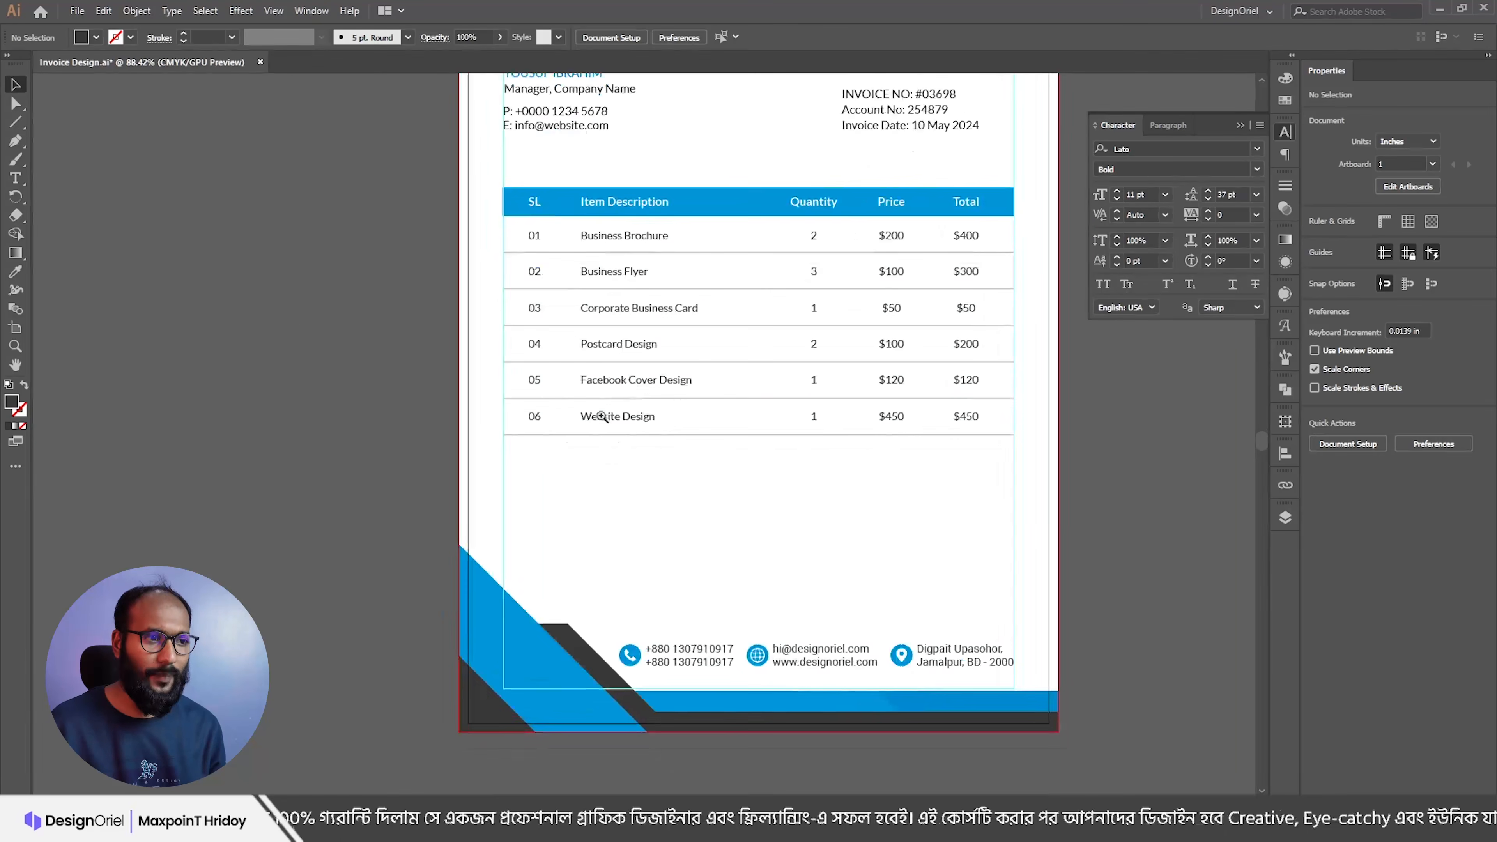
scroll(602, 416, up, 1)
drag(728, 457, 634, 450)
drag(800, 504, 809, 466)
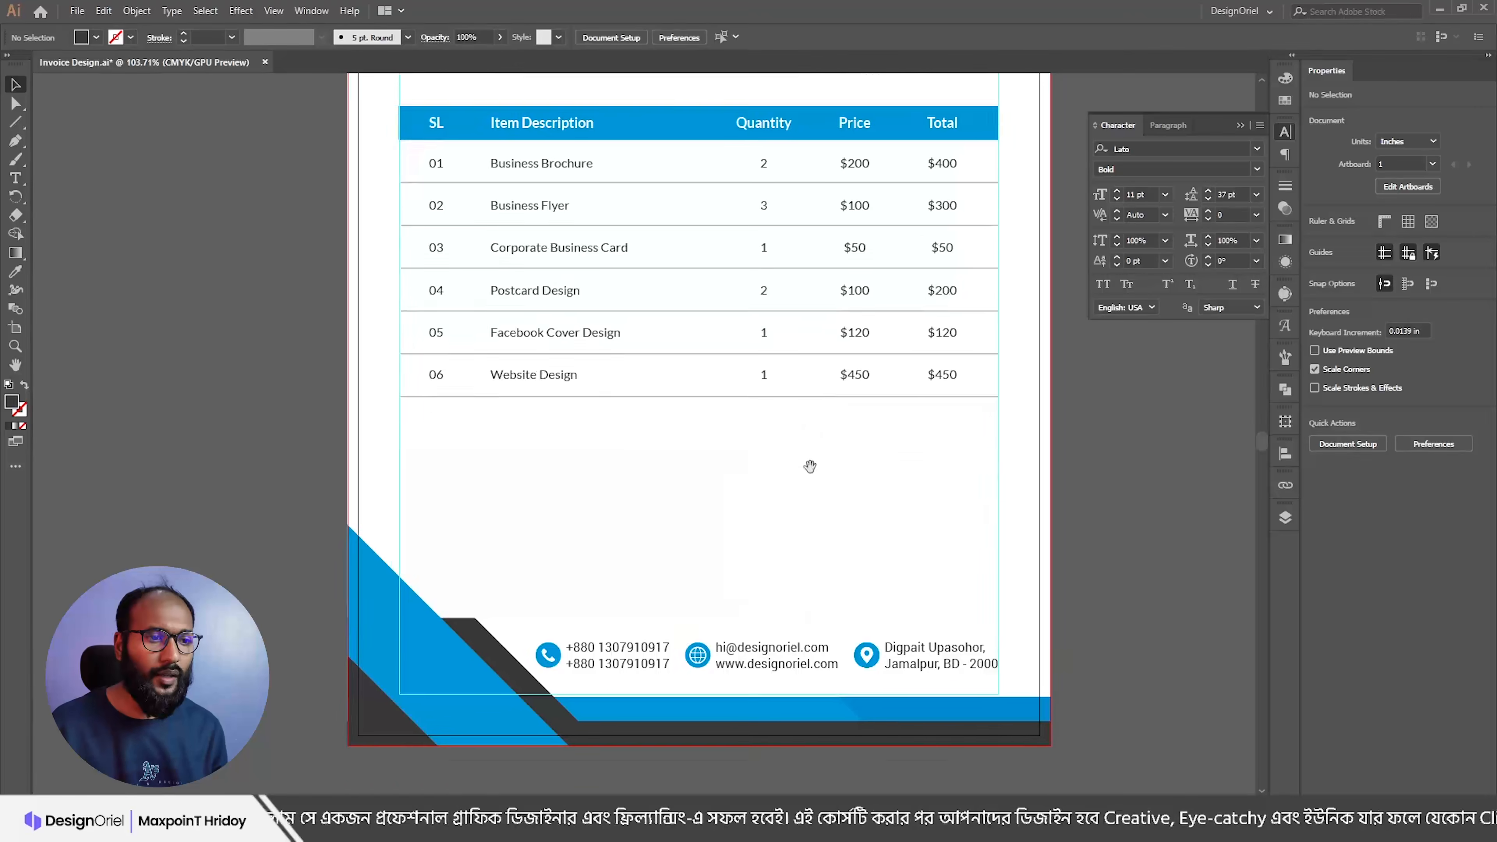
key(alt+Tab)
click(283, 442)
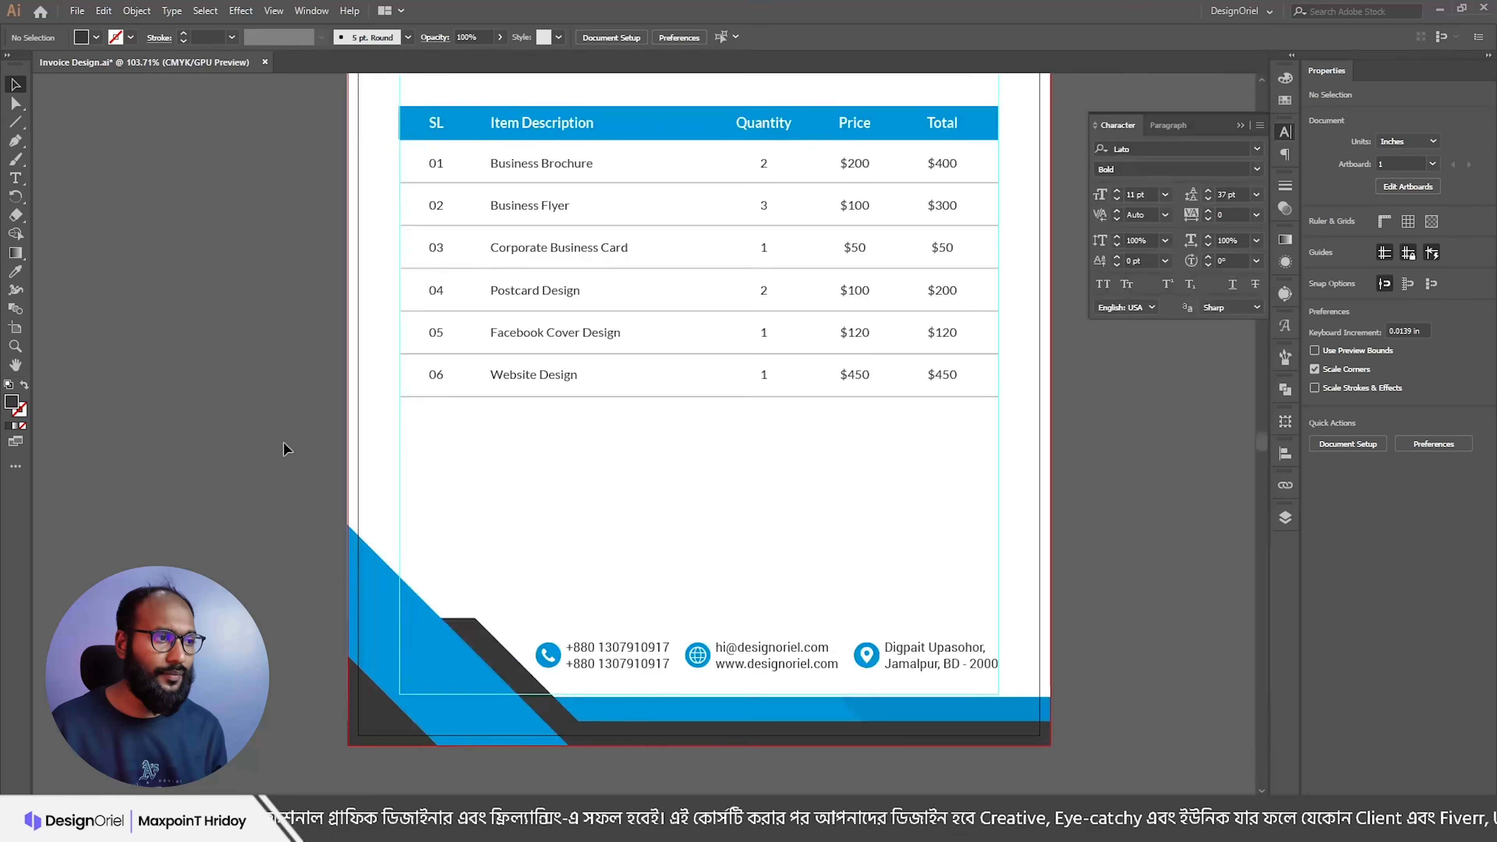
key(ctrl+shift+h)
drag(359, 384, 165, 416)
drag(226, 370, 380, 504)
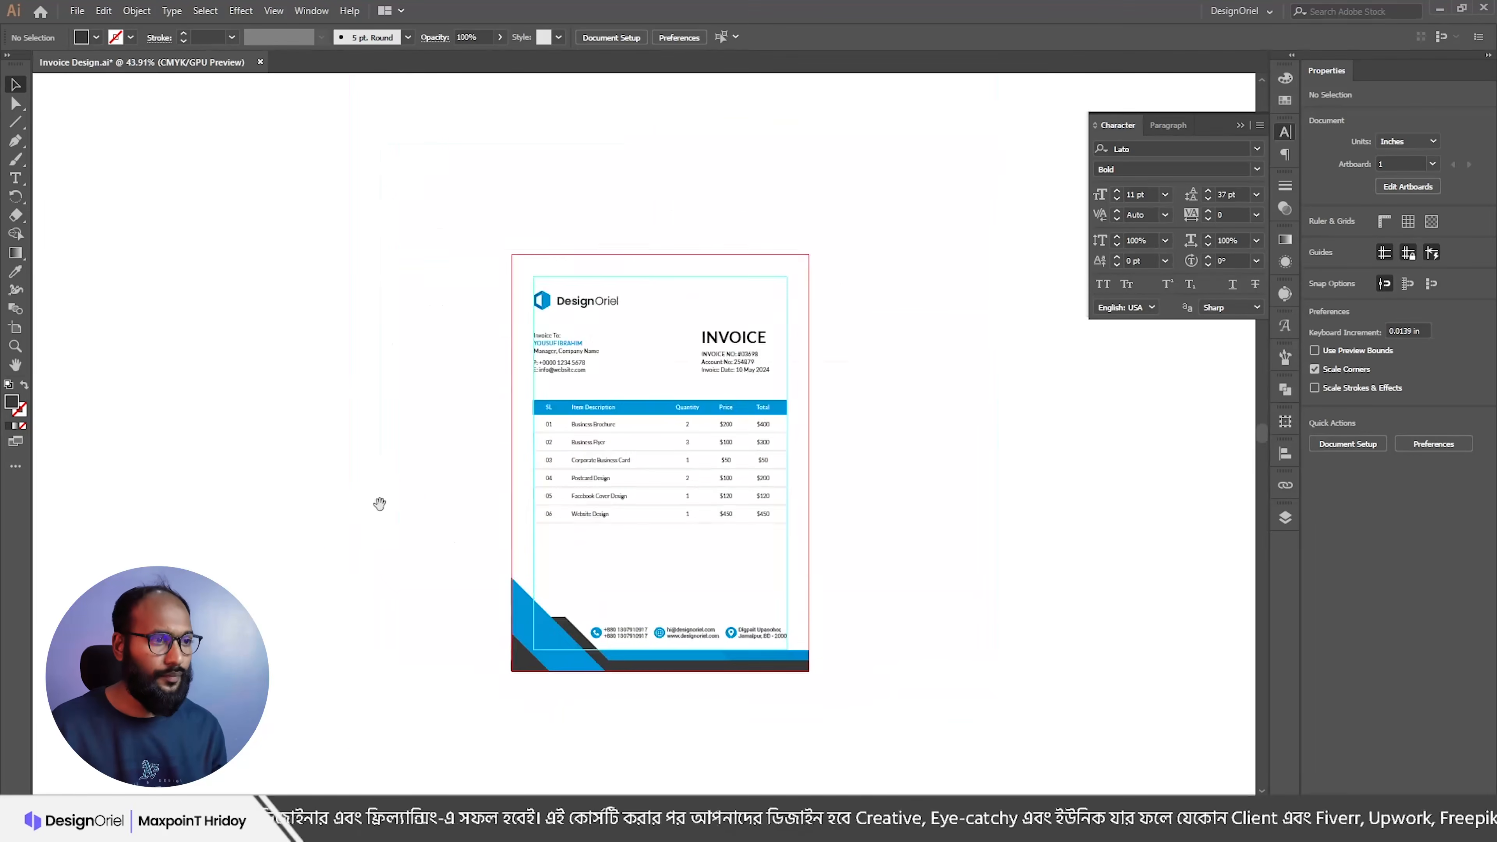
Step: Draw a large rectangle, about 49.5 × 38.4 in, covering the whole area around the artboard
key(m)
drag(640, 217, 422, 231)
drag(284, 129, 1071, 741)
key(v)
drag(877, 504, 841, 411)
Step: Fill the large rectangle light grey from Swatches, send it behind the invoice, and zoom back in
click(1285, 100)
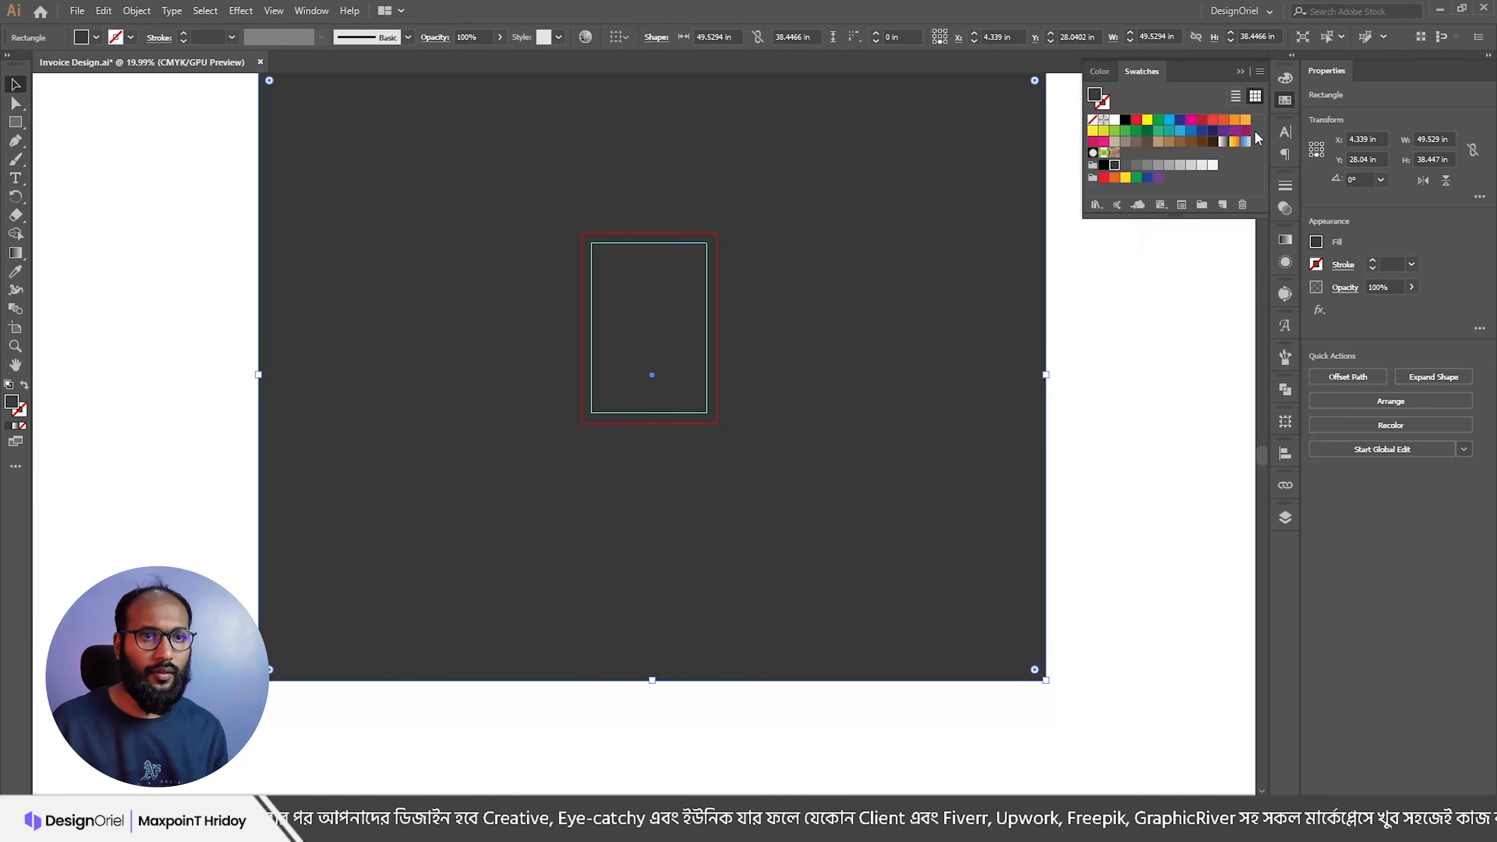
click(1212, 167)
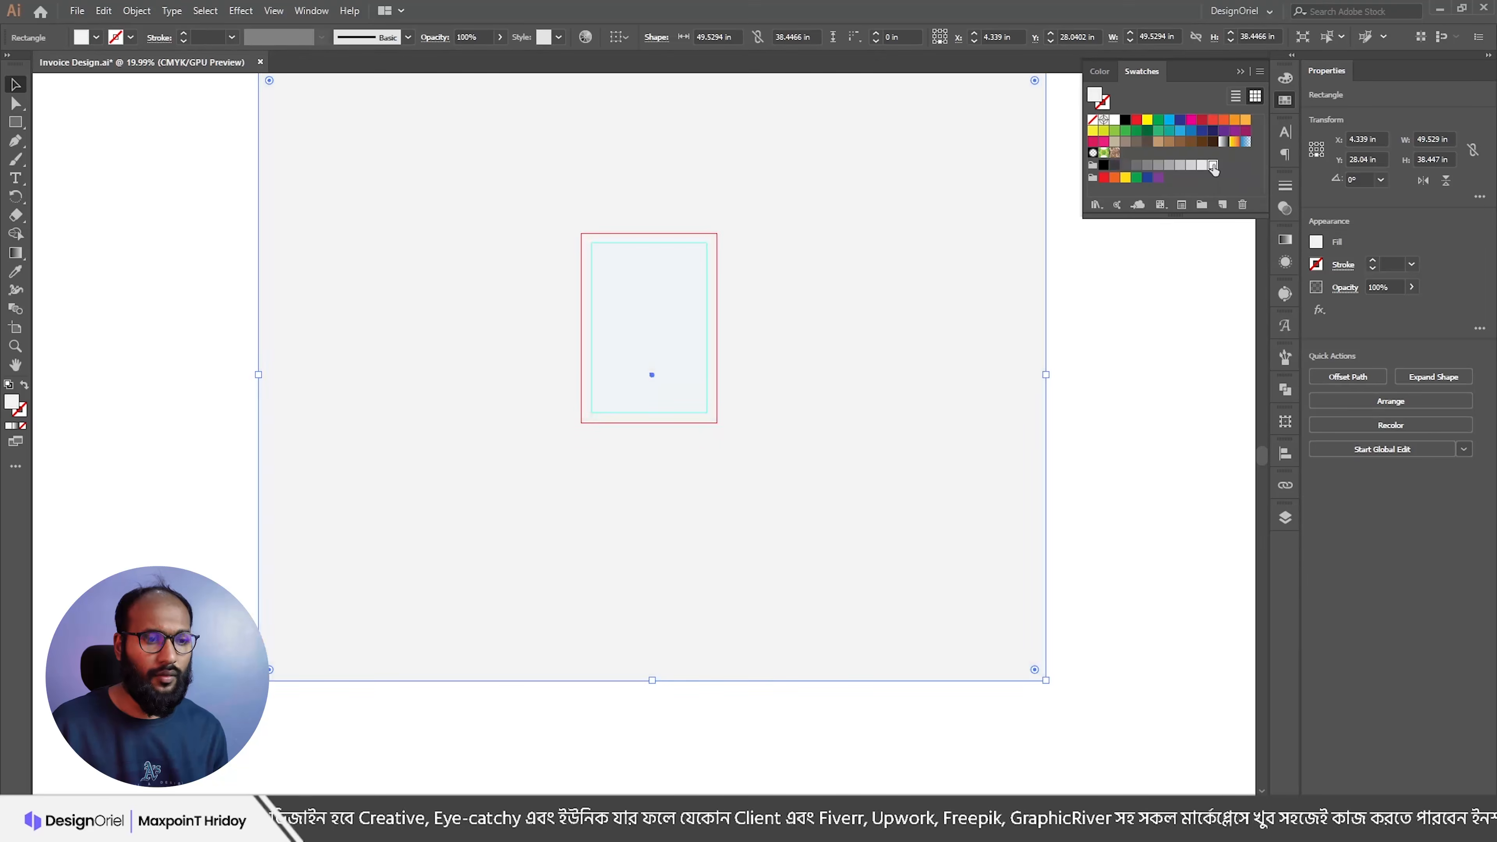
key(ctrl+shift+a)
key(ctrl+shift+bracketleft)
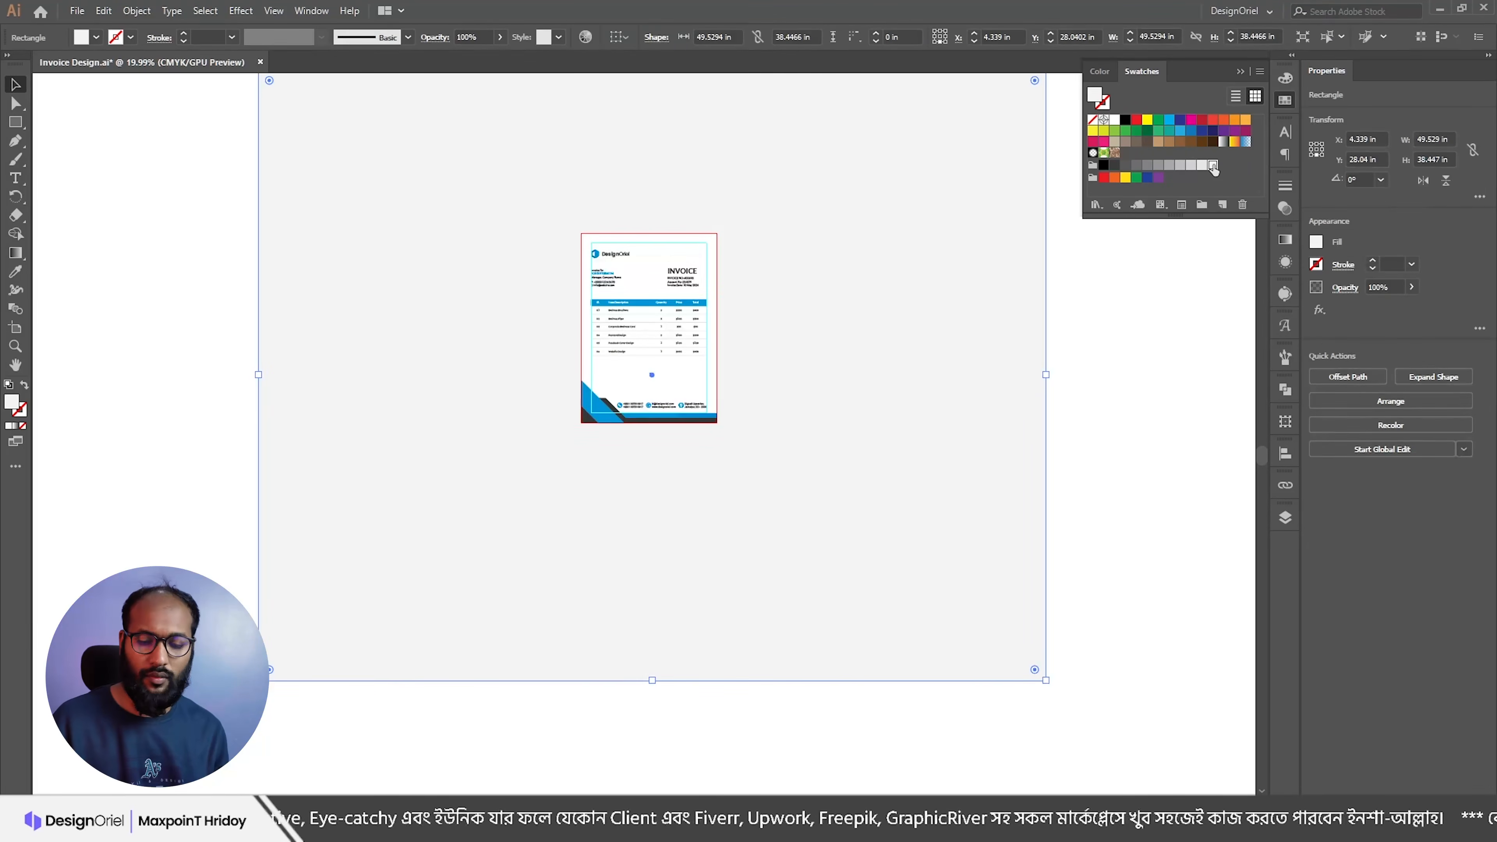
key(ctrl+2)
scroll(715, 266, up, 6)
scroll(613, 360, up, 1)
drag(604, 435, 769, 391)
scroll(765, 411, up, 1)
drag(753, 511, 779, 415)
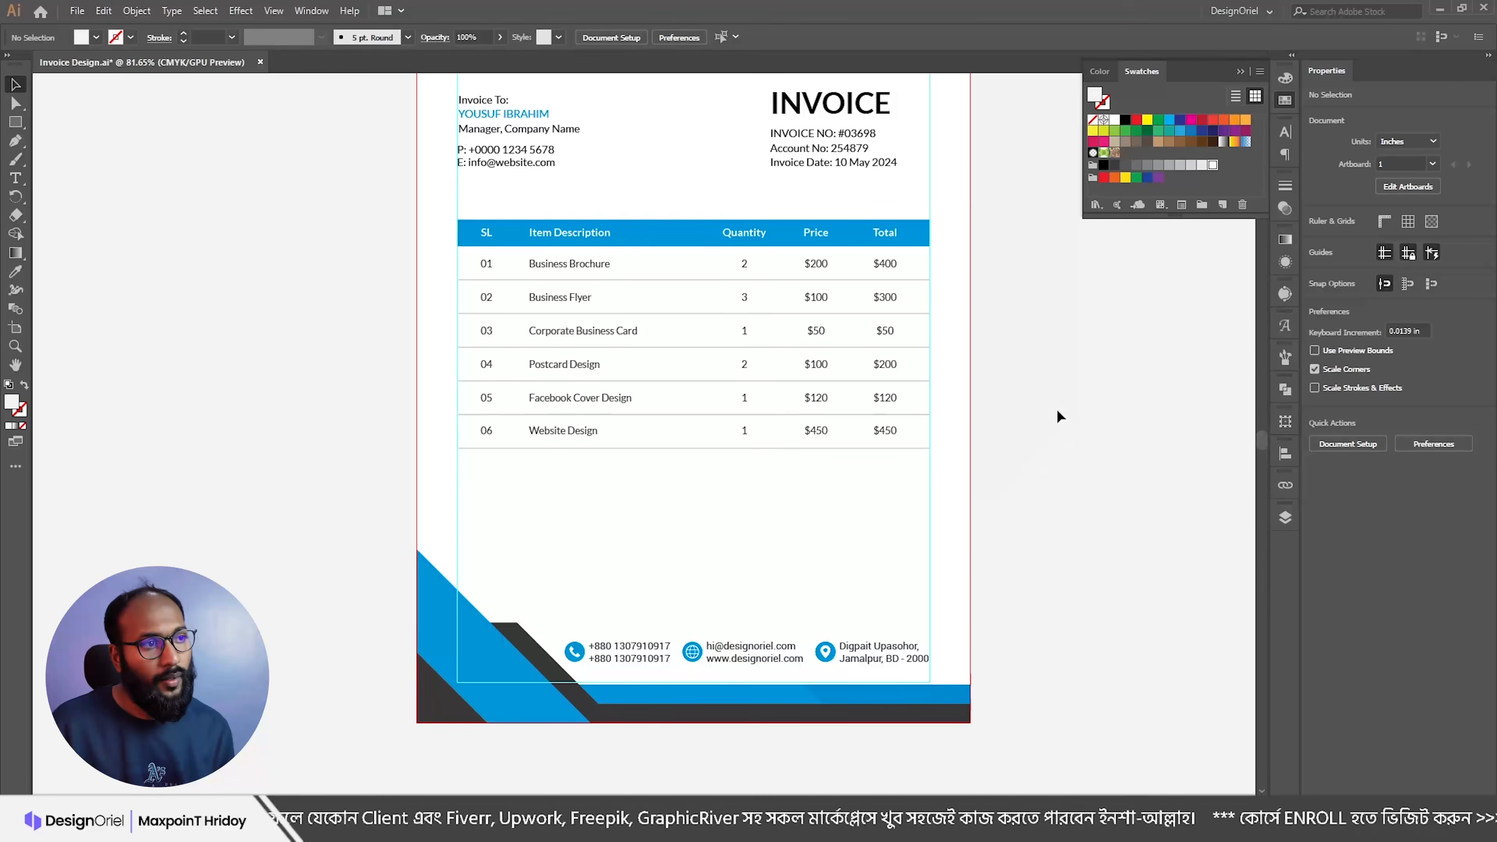
Step: Copy the Sub Total, Vat & Tax 15% and Discount 5% lines from the Content notes
scroll(1057, 411, up, 3)
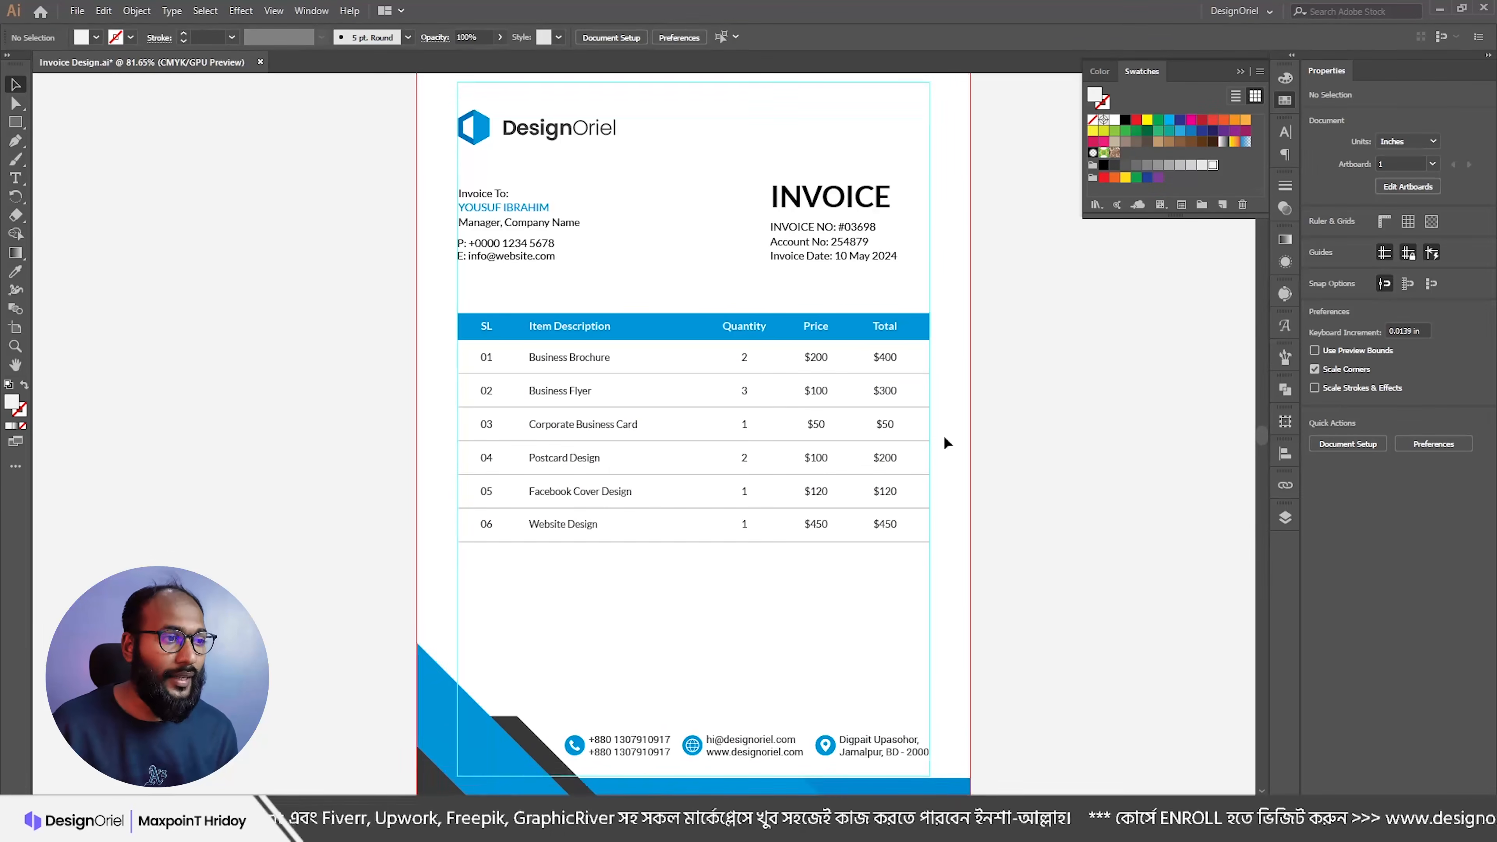
scroll(656, 501, down, 2)
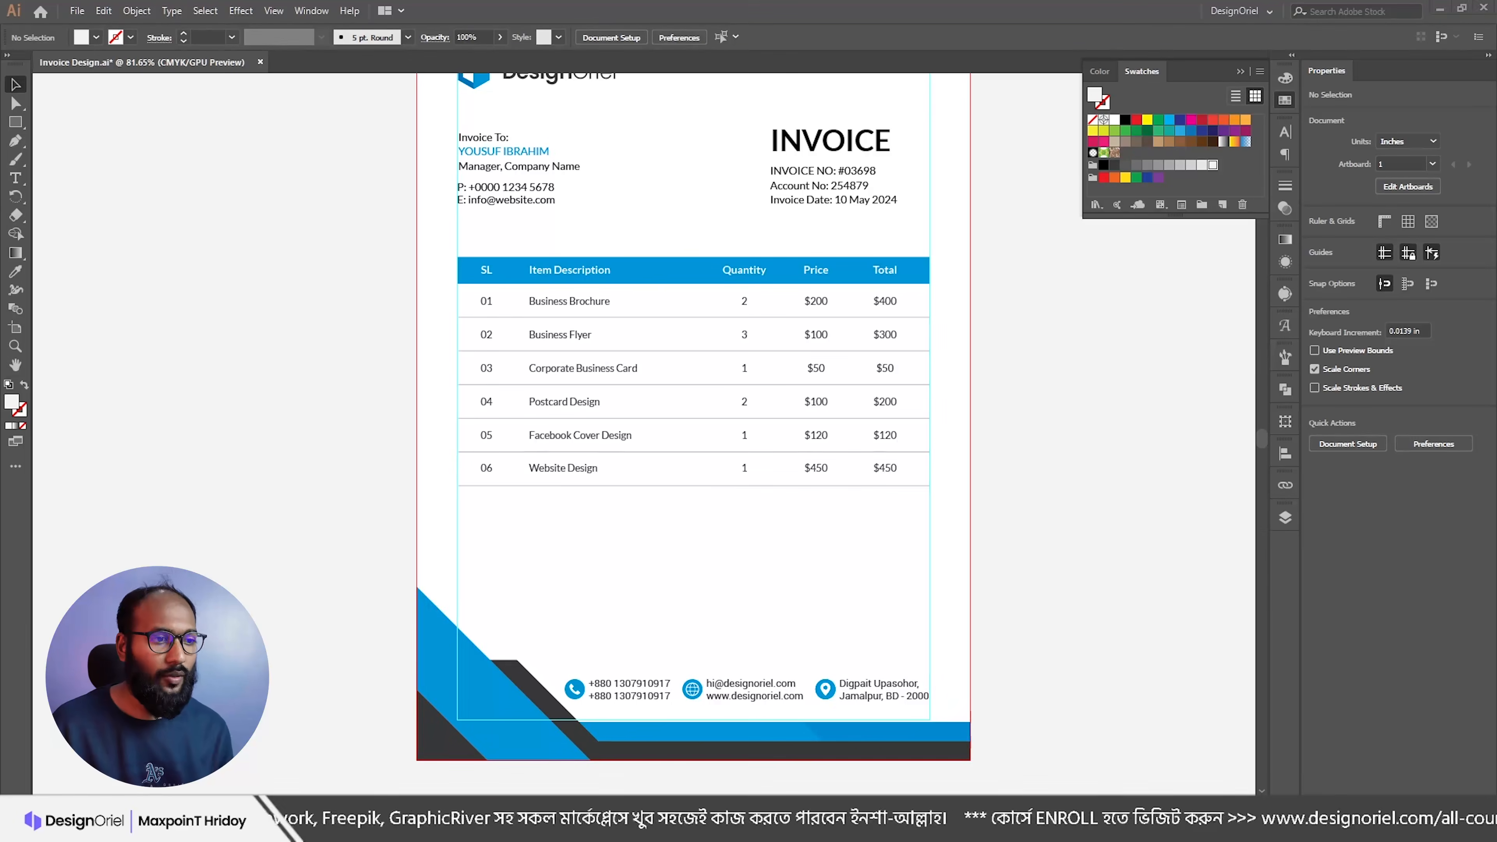
key(alt+Tab)
scroll(409, 558, down, 4)
drag(448, 434, 336, 401)
key(ctrl+c)
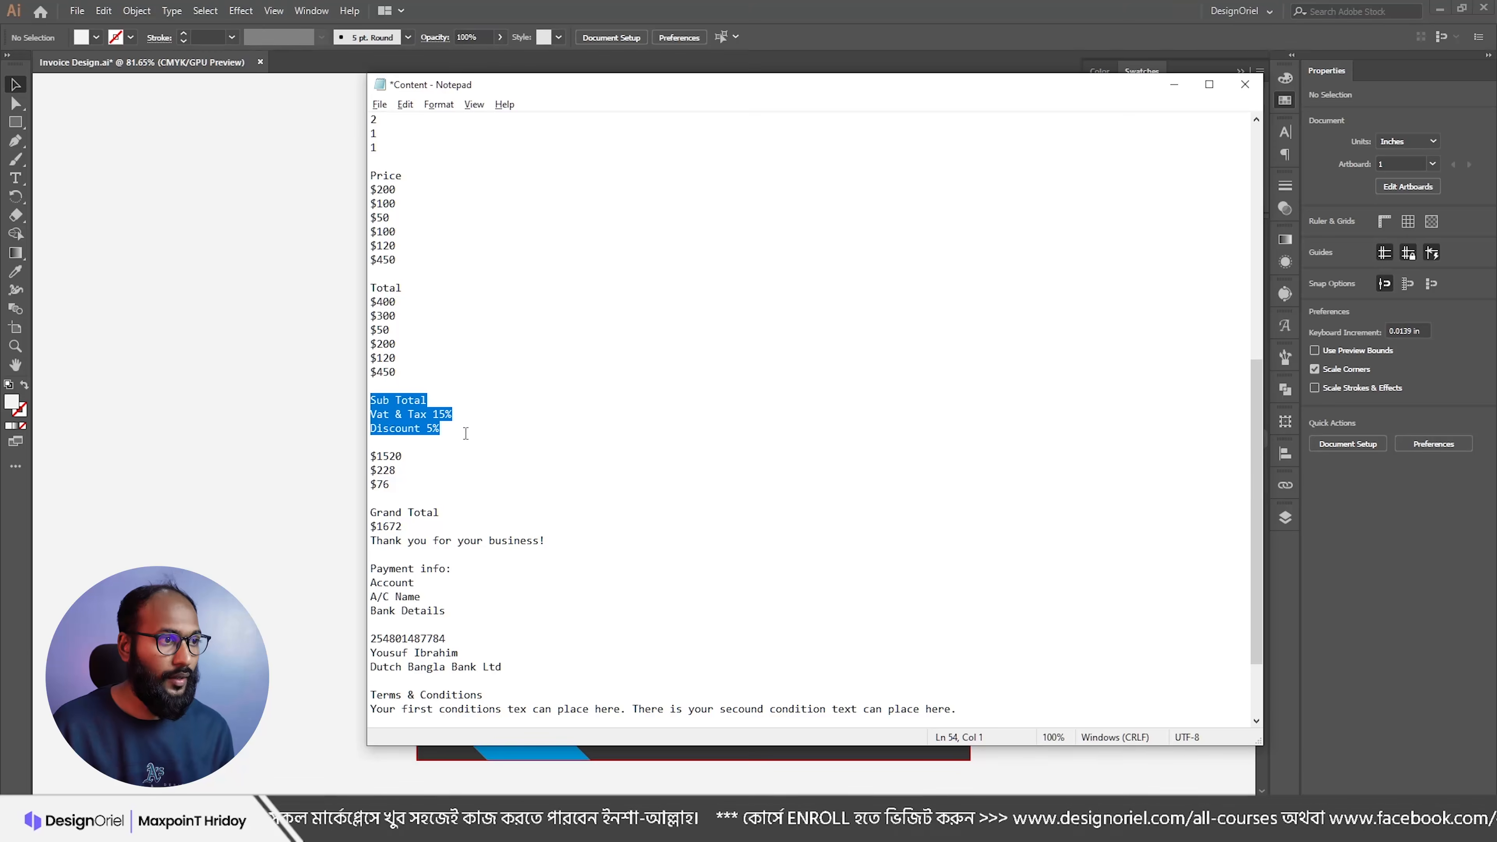
key(alt+Tab)
scroll(720, 485, down, 2)
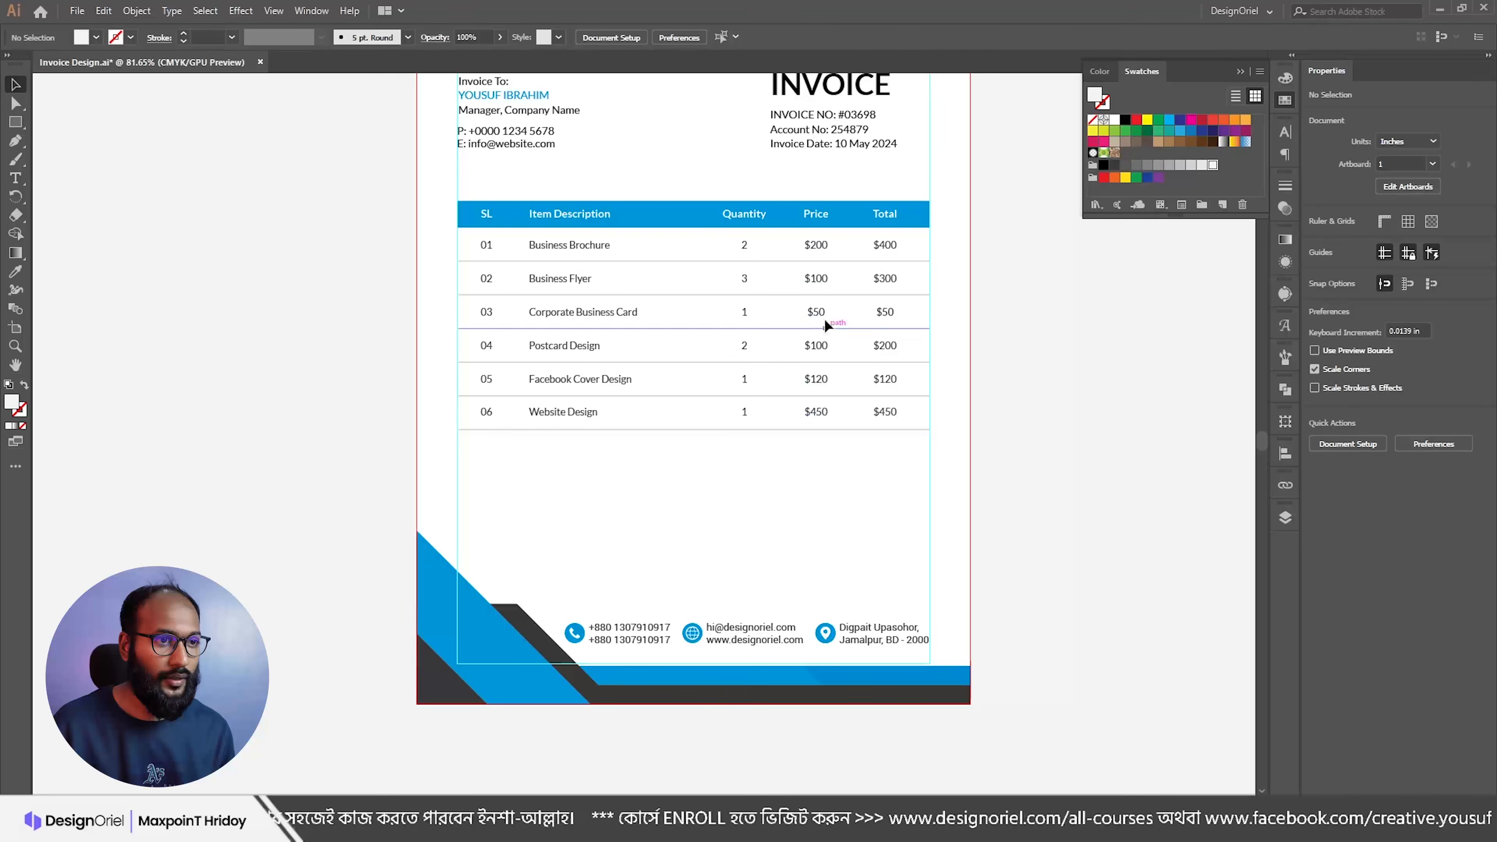
Step: Duplicate the Price column text below the table and replace its contents with the copied labels
drag(819, 246, 822, 457)
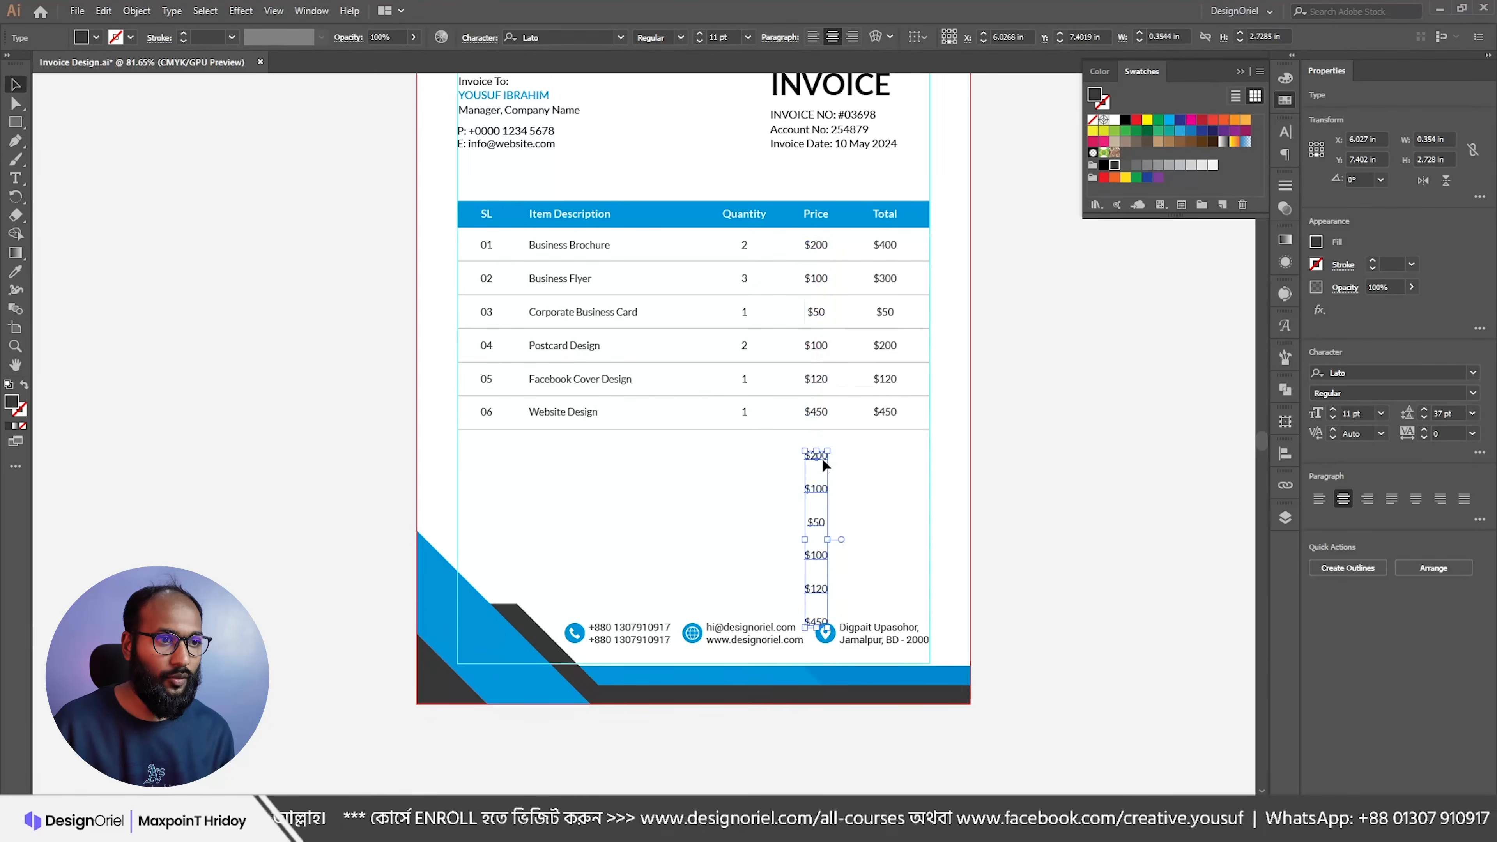
double_click(822, 458)
key(ctrl+a)
key(ctrl+v)
key(Escape)
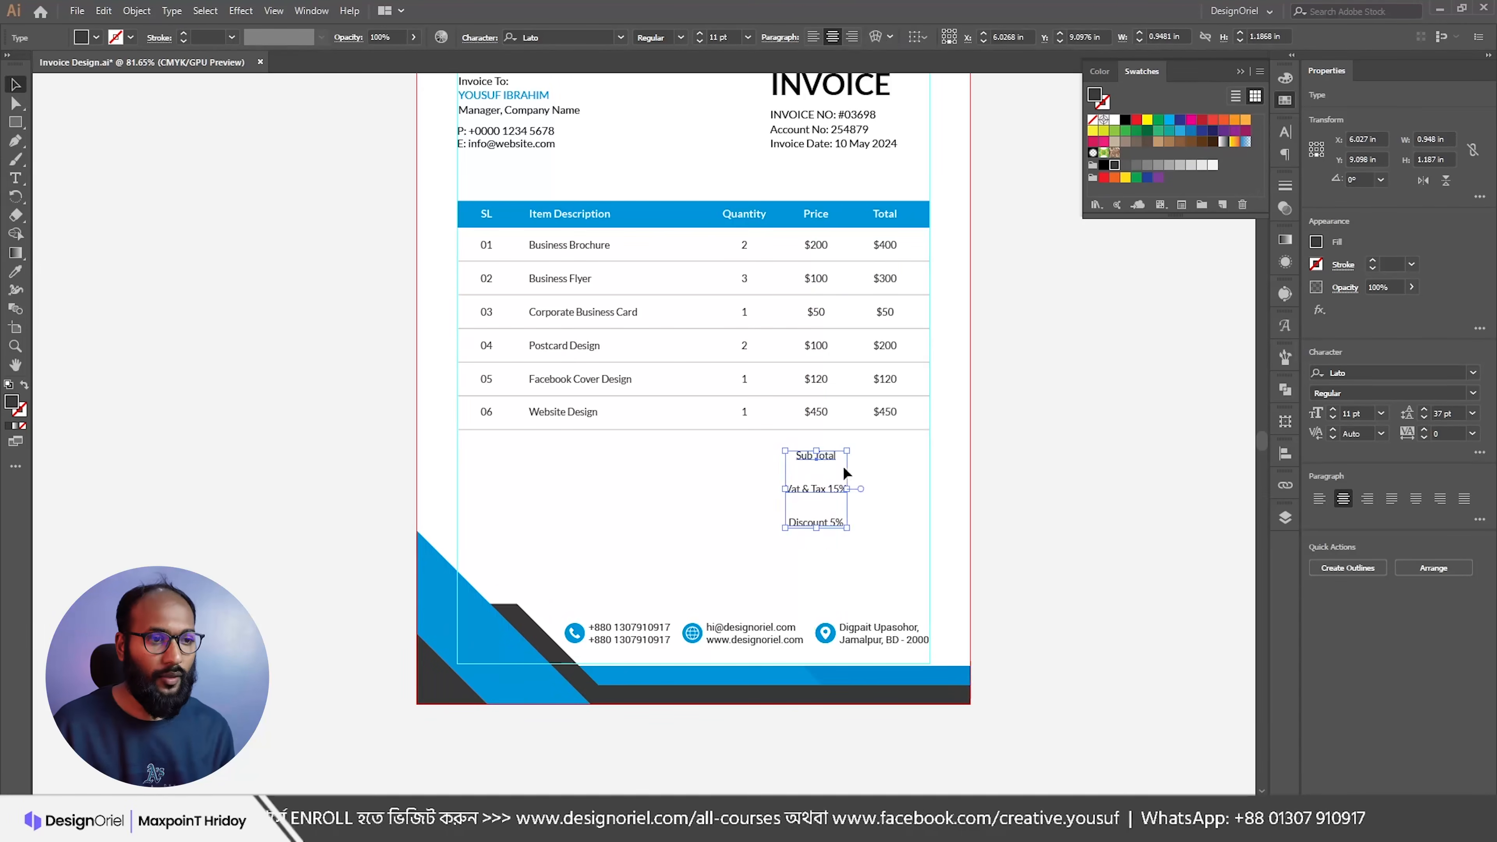
Step: Tighten the labels' leading down to 16 pt
scroll(823, 475, up, 3)
click(1425, 416)
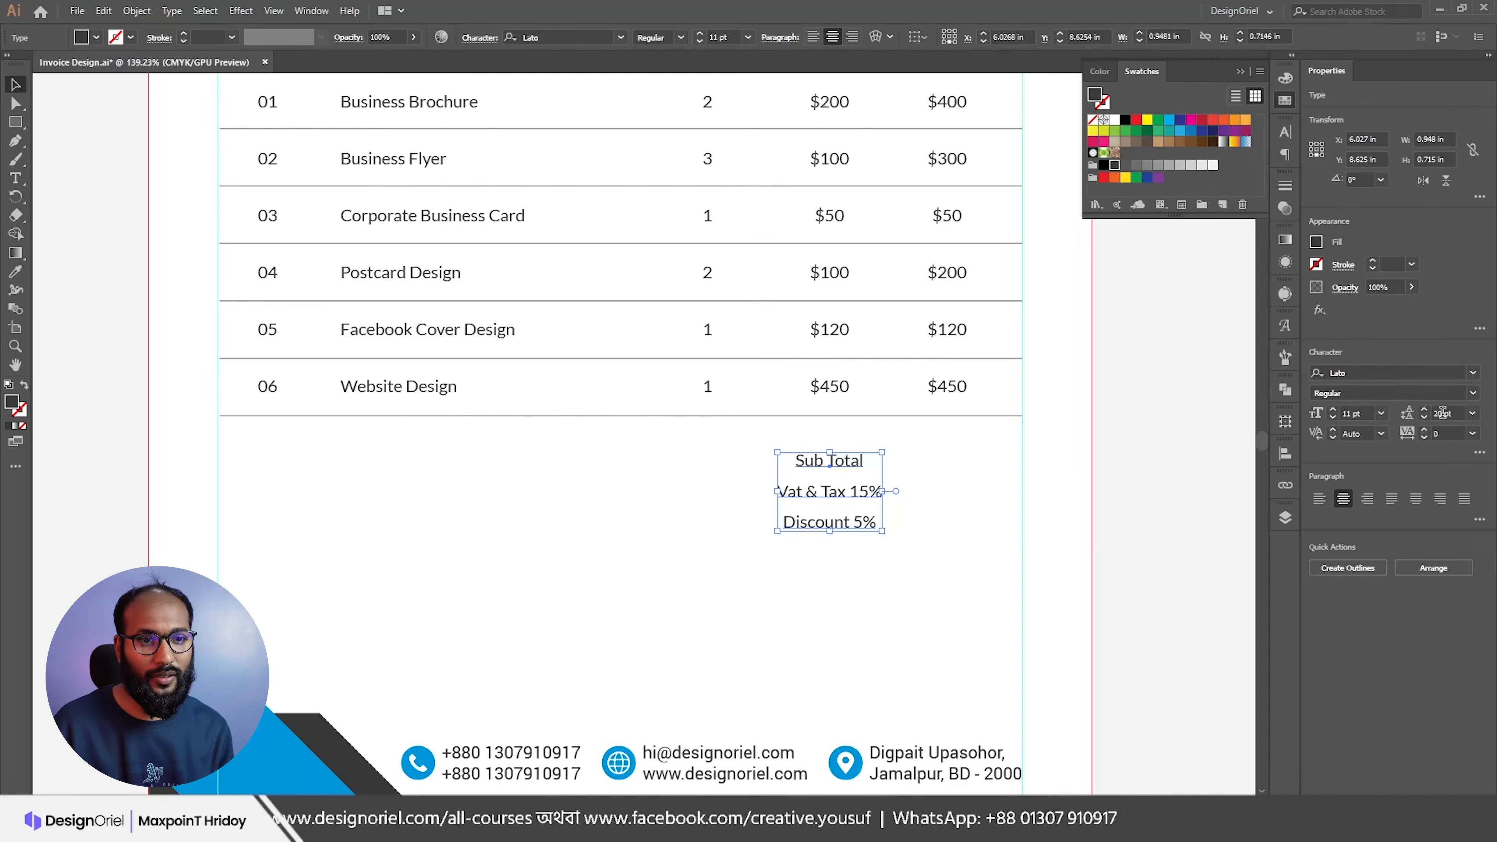
click(1425, 417)
click(1426, 417)
click(1426, 417)
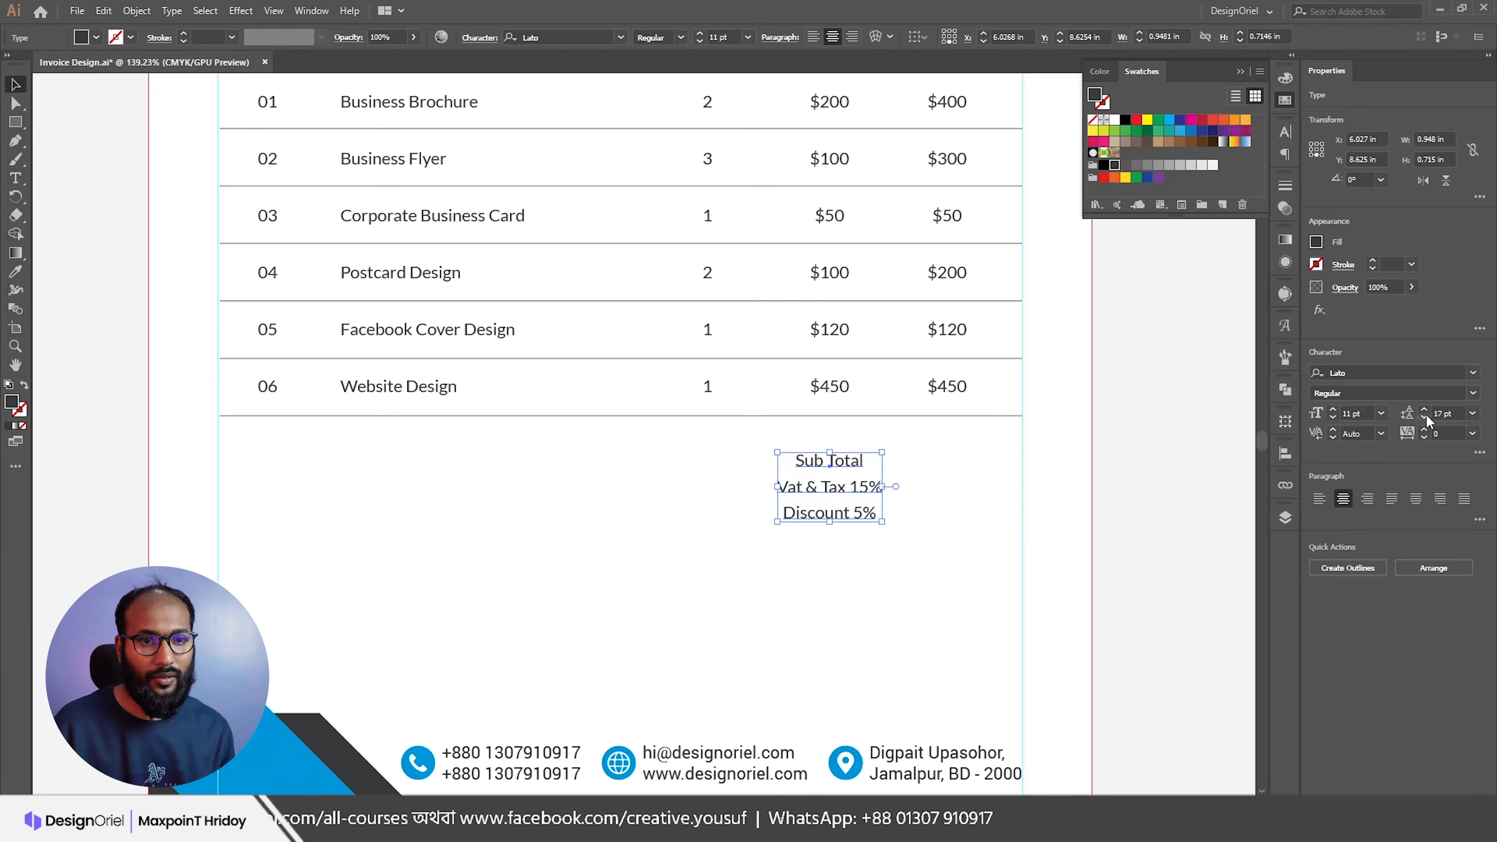
click(1426, 415)
Step: Copy the $1520, $228, $76 amounts from the notes, left-align the labels and duplicate them rightward
key(alt+Tab)
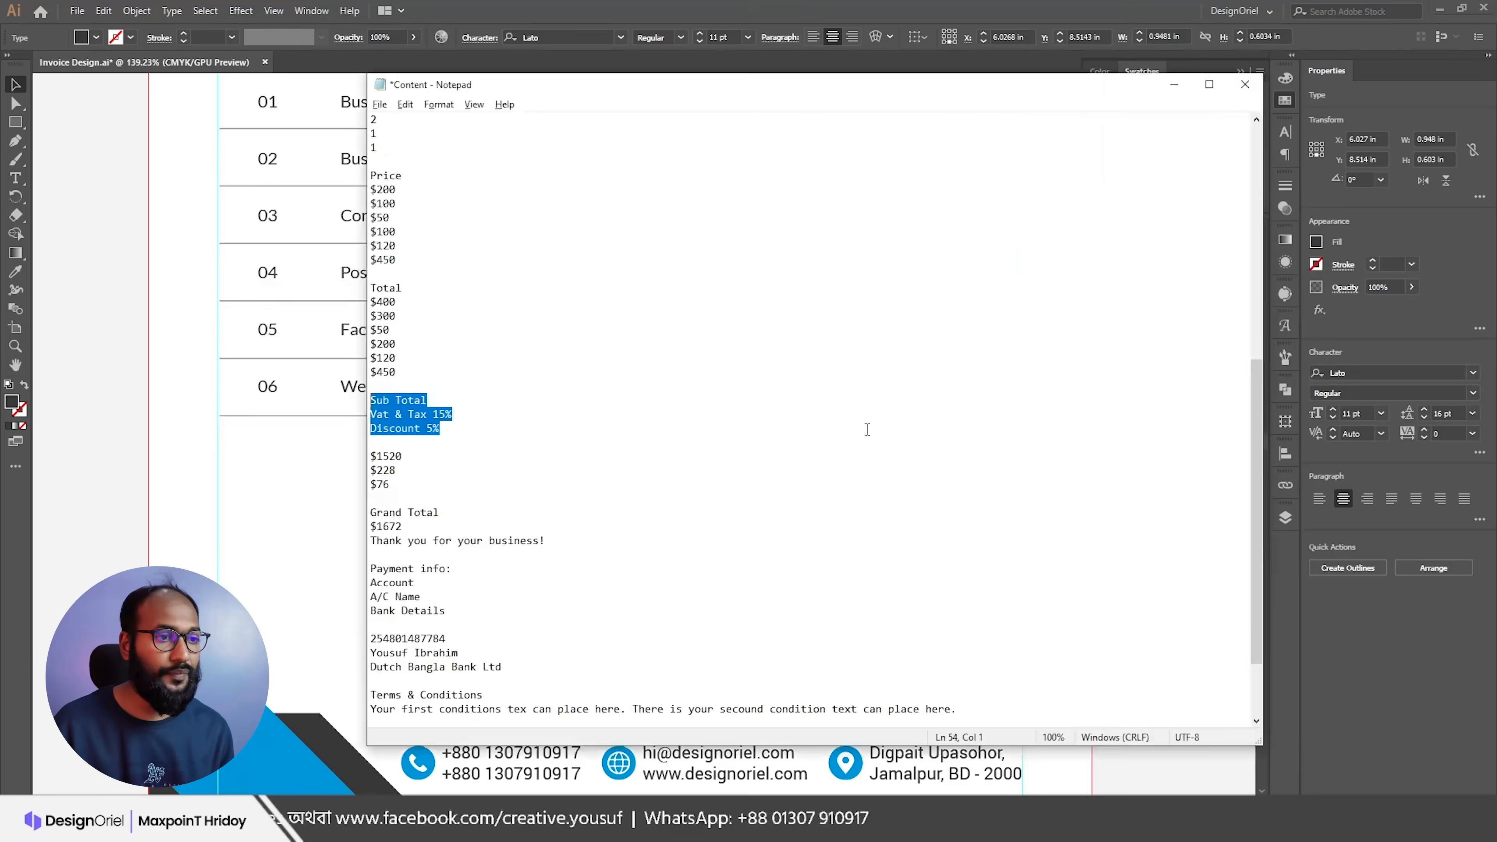
drag(371, 456, 378, 498)
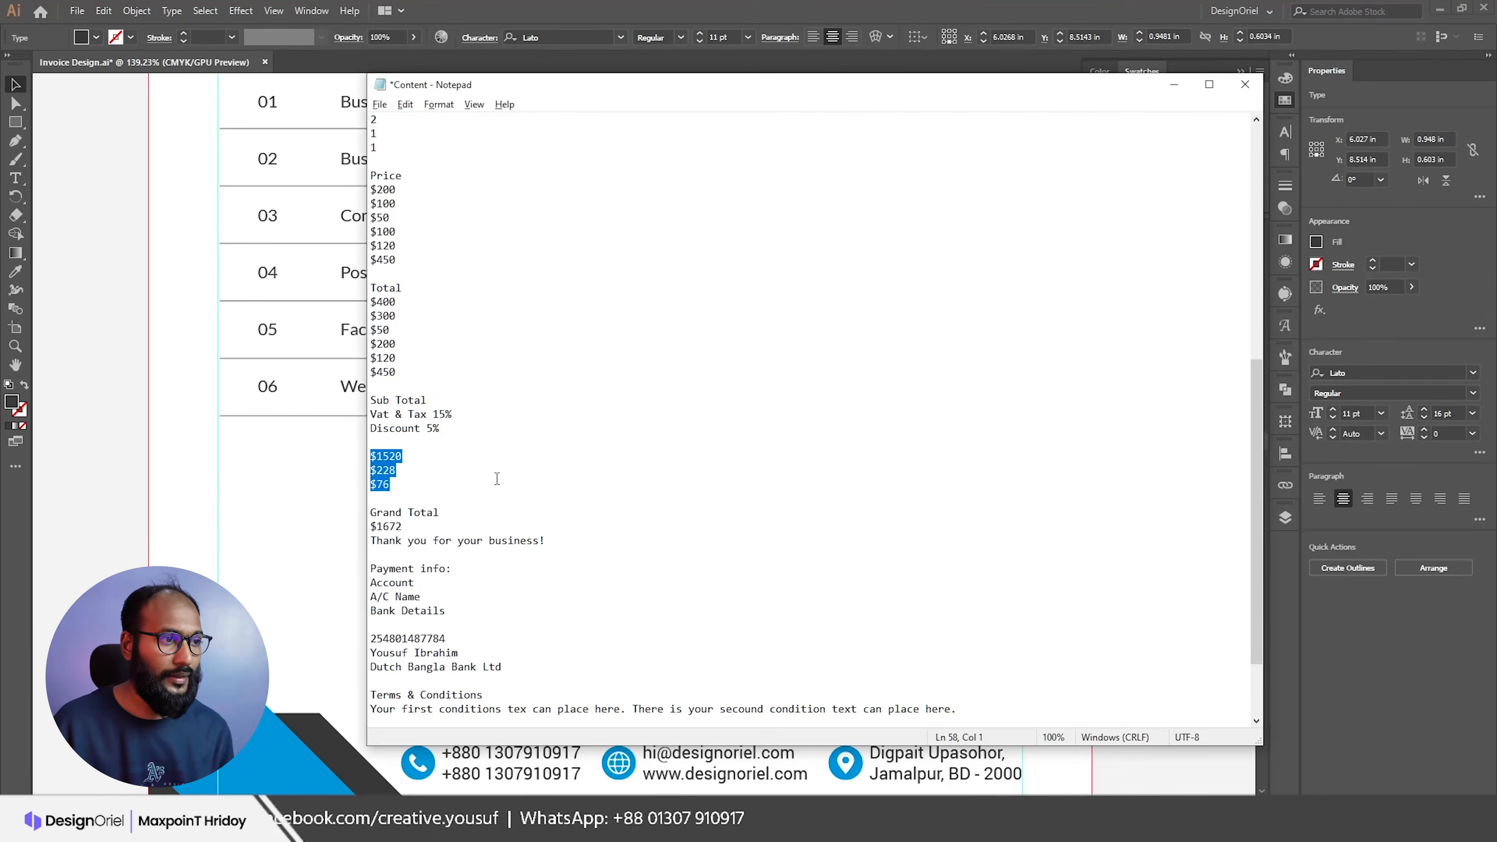
key(alt+Tab)
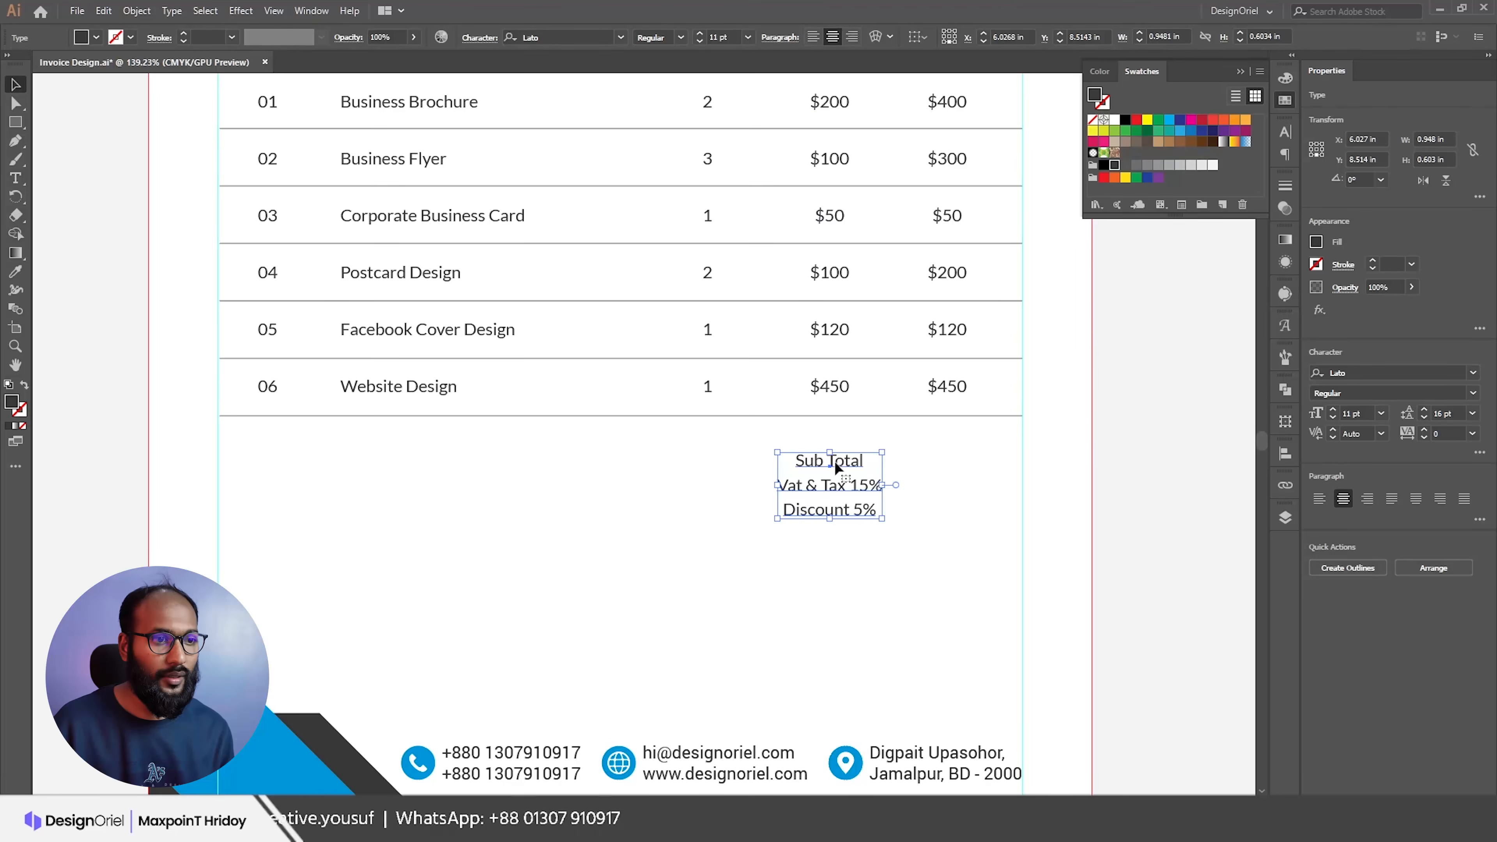
click(812, 39)
drag(866, 462, 930, 466)
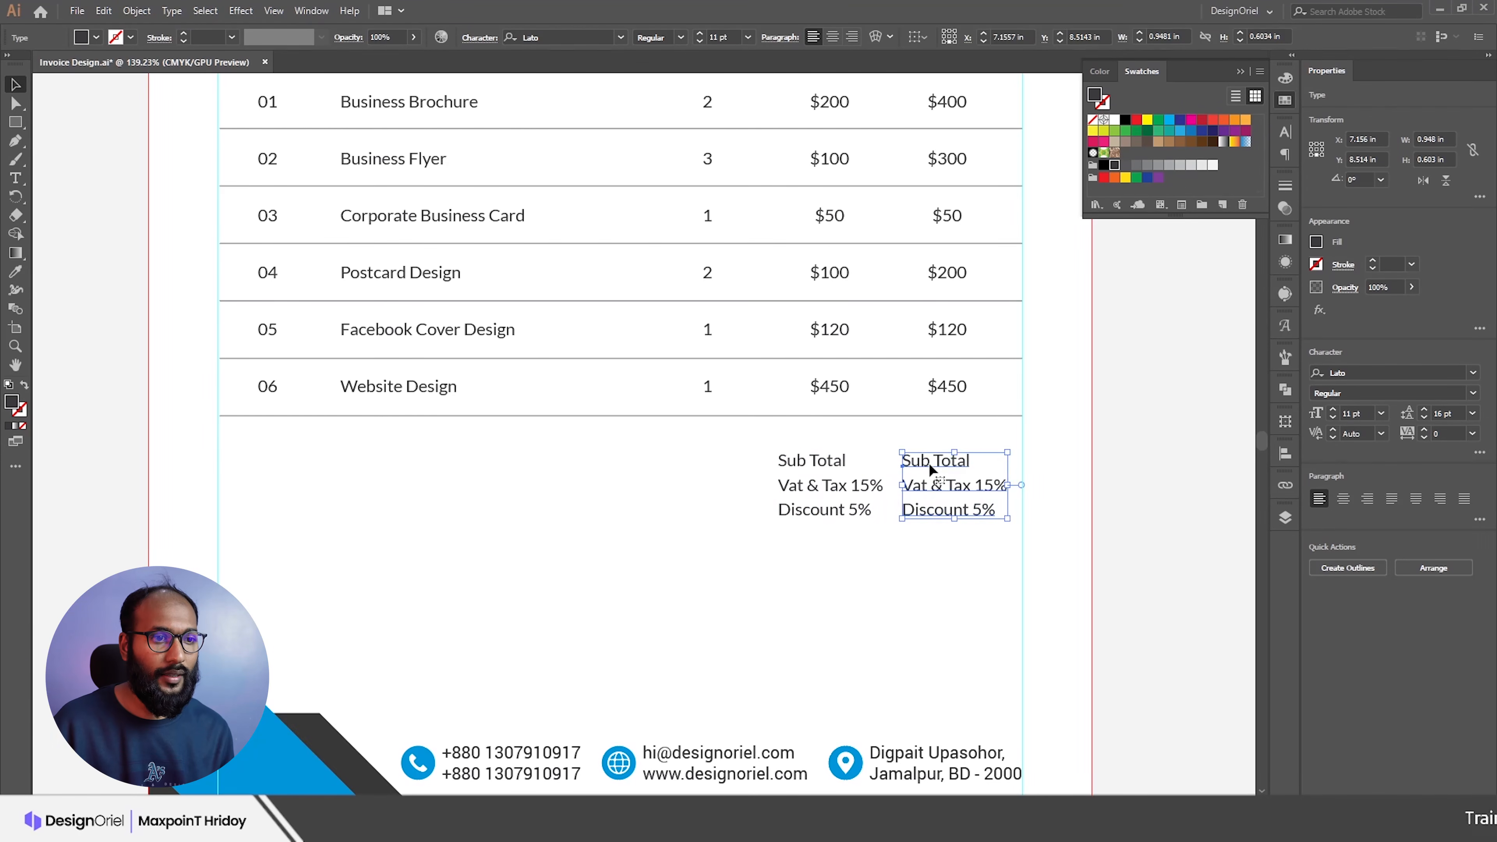
Step: Replace the duplicated block's text with $1520, $228 and $76
triple_click(929, 463)
key(ctrl+a)
text($1520)
key(Return)
text($228)
key(Return)
text($76)
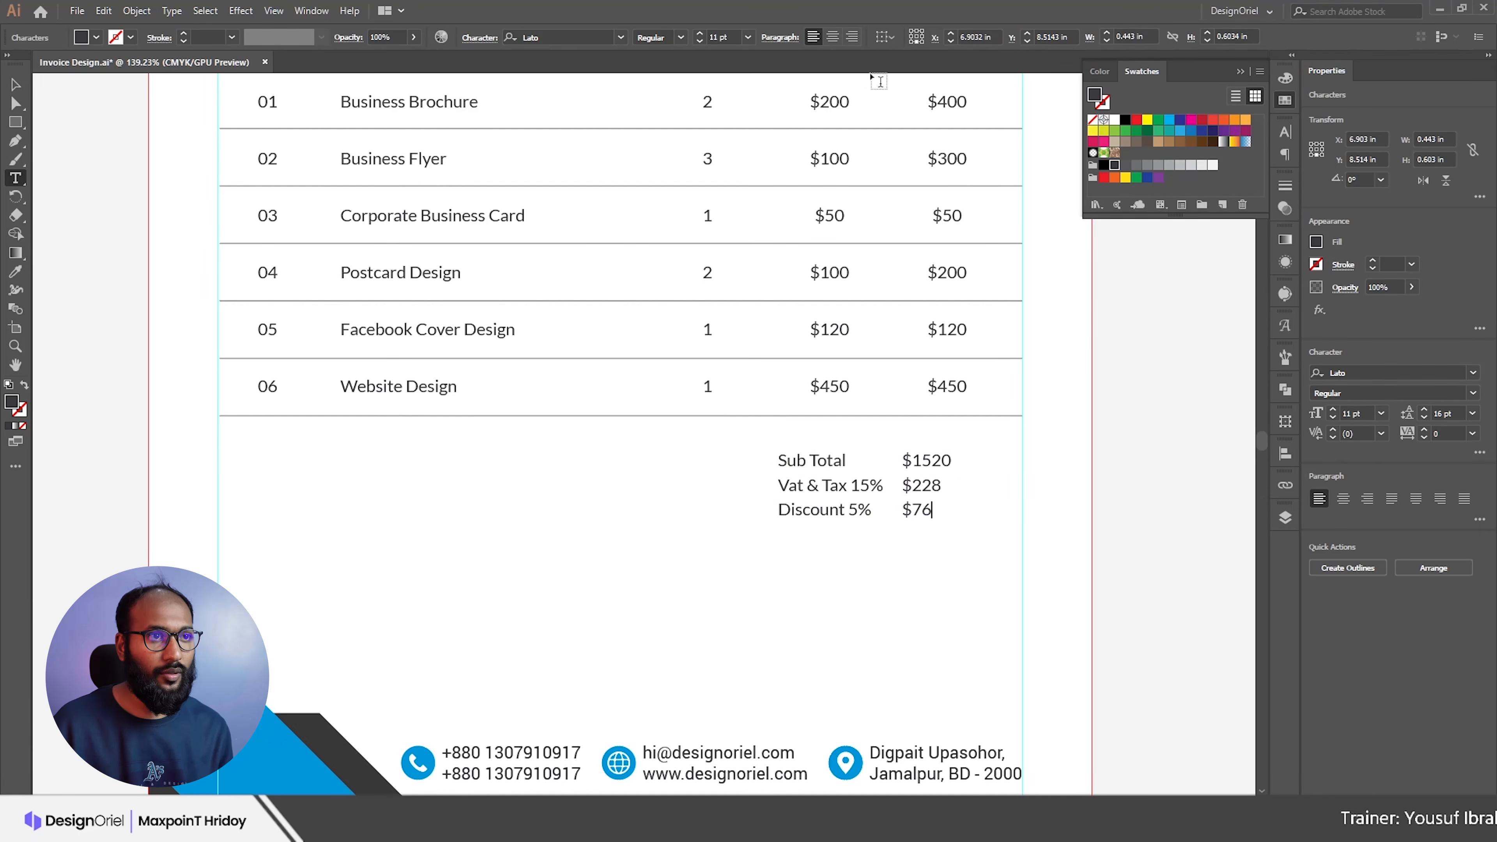
Step: Right-align the amount lines and move them under the Total column
click(852, 37)
key(ctrl+a)
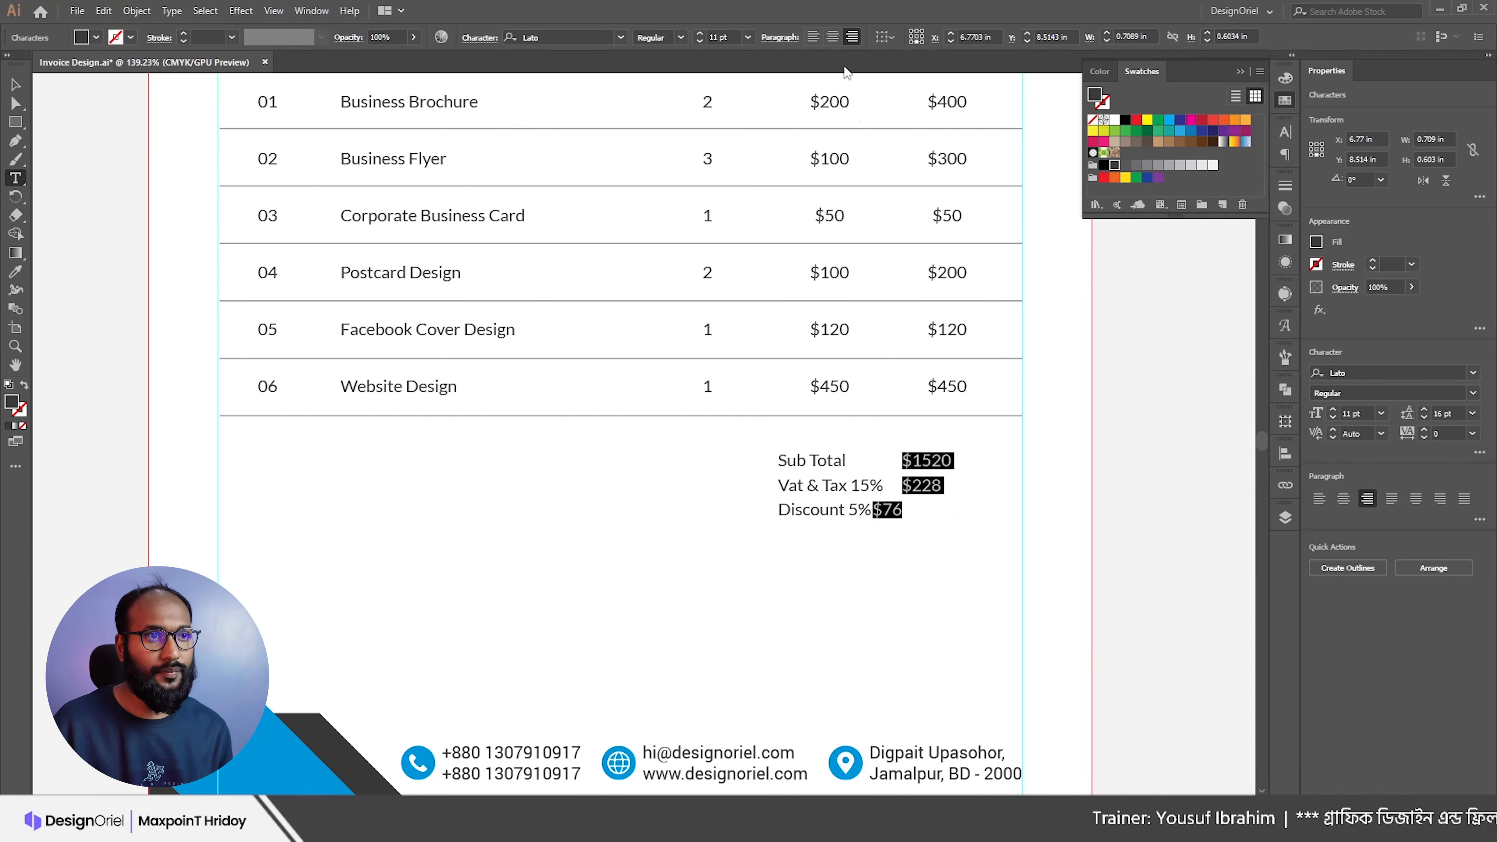
click(833, 38)
click(853, 38)
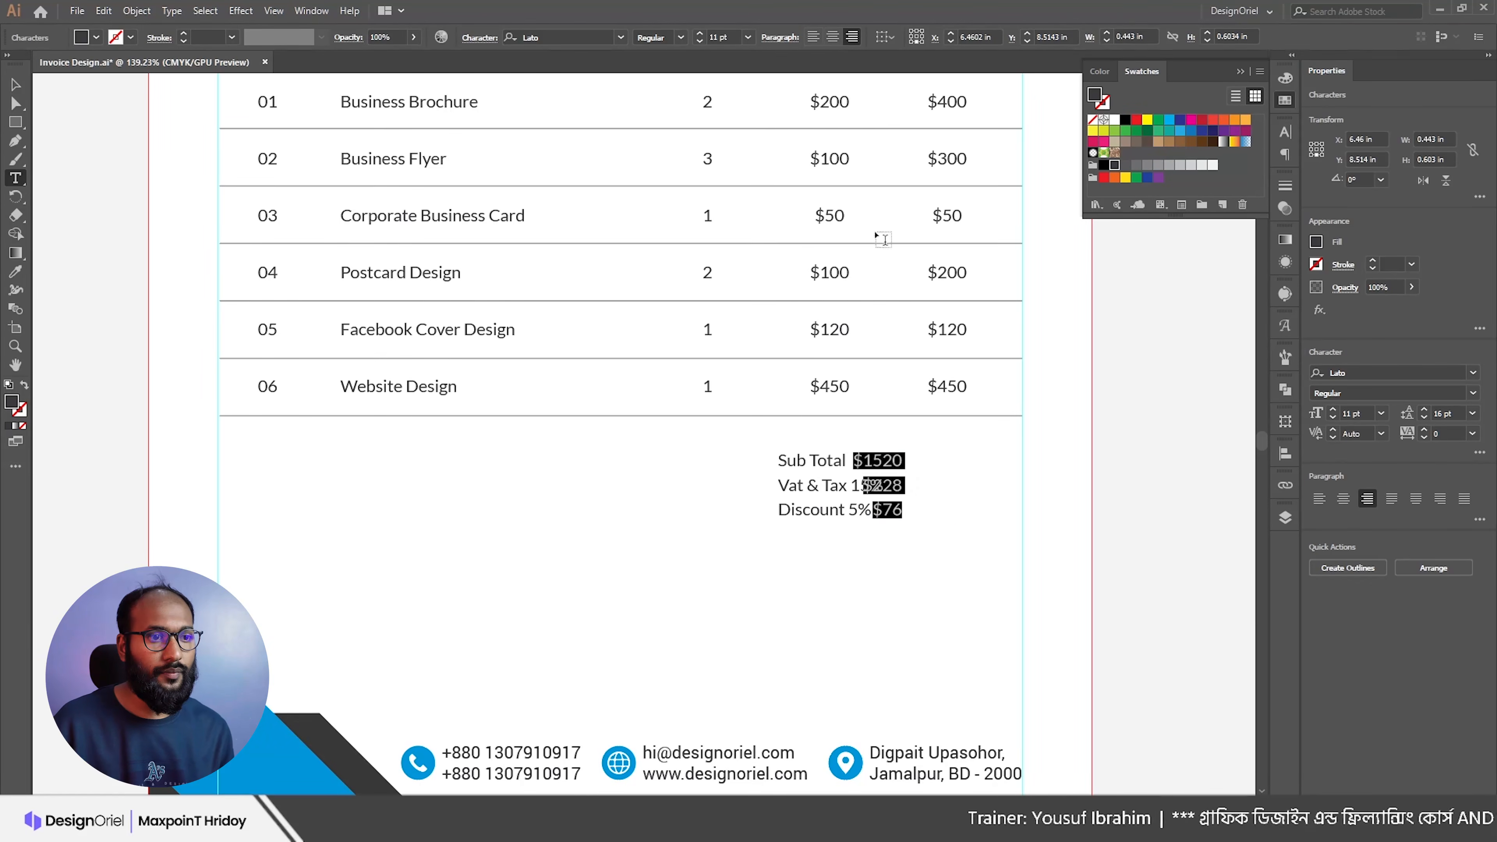
key(Escape)
drag(885, 459, 941, 463)
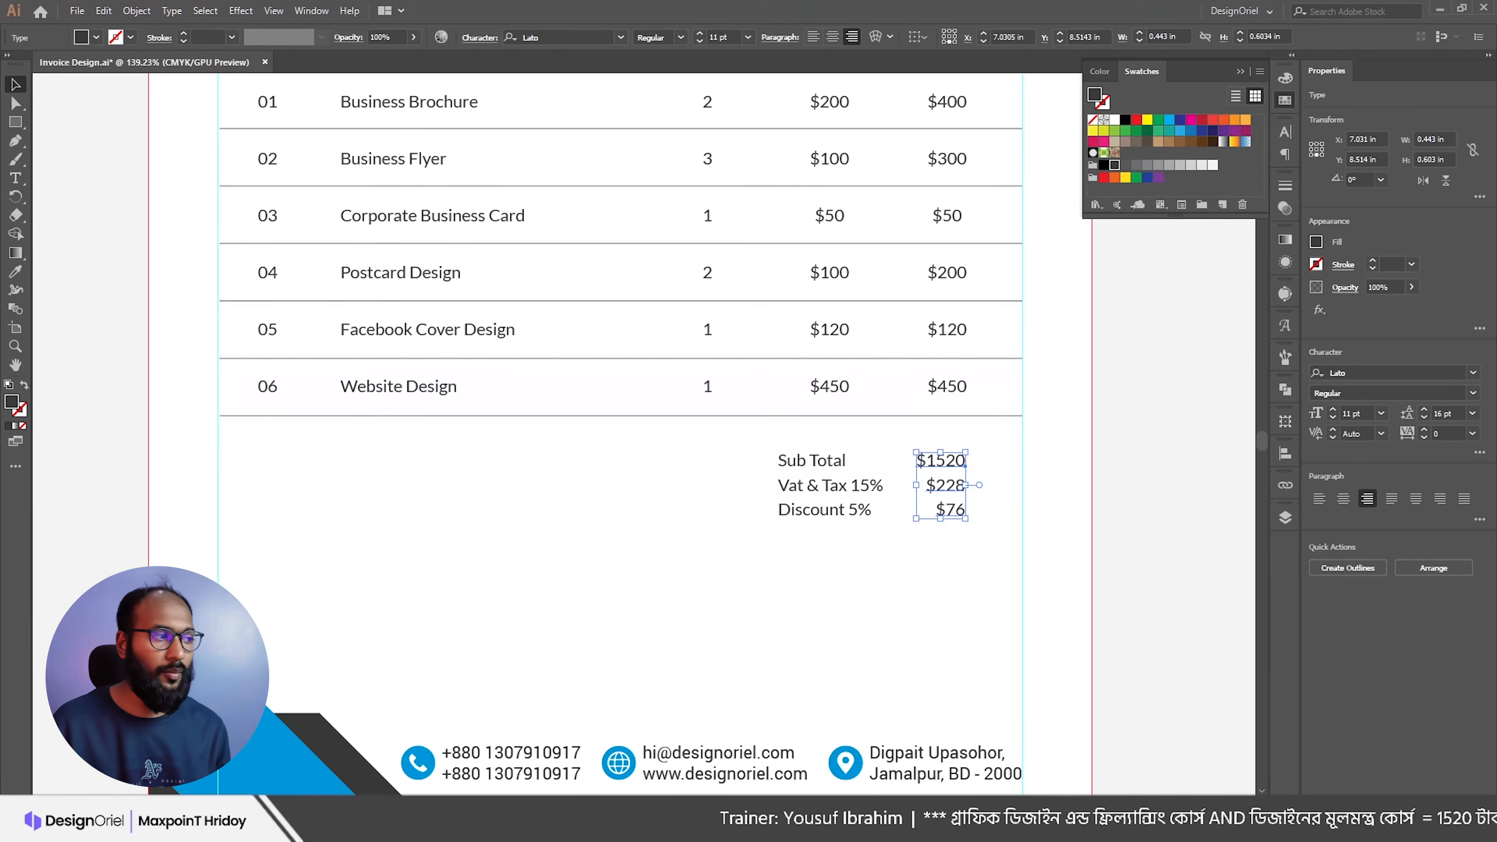
Step: Set the labels and amounts to 18 pt leading and nudge the totals block up
shift+click(949, 388)
click(1009, 460)
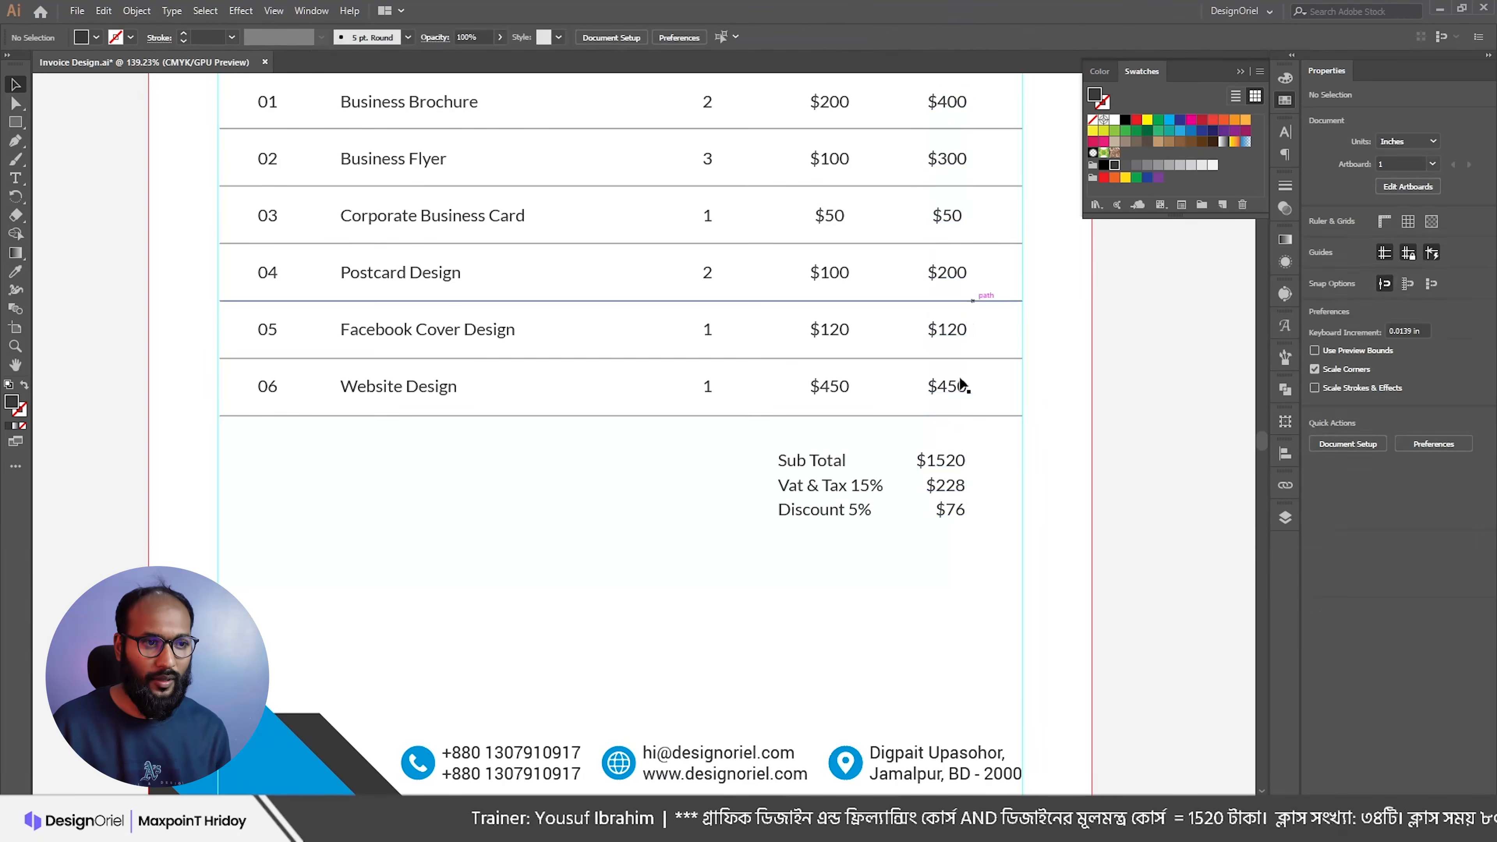
click(808, 461)
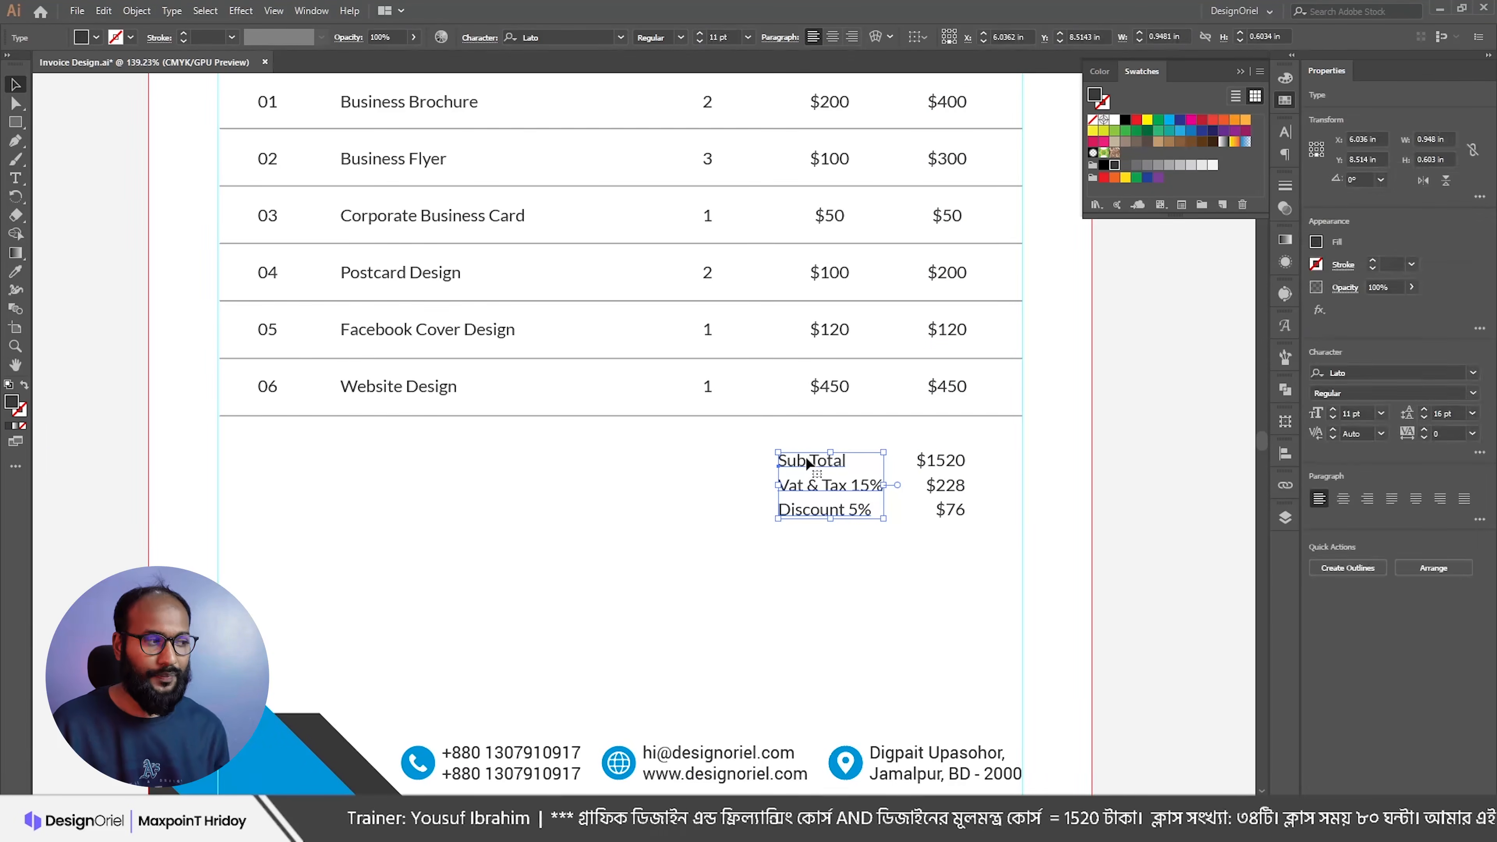
shift+click(950, 465)
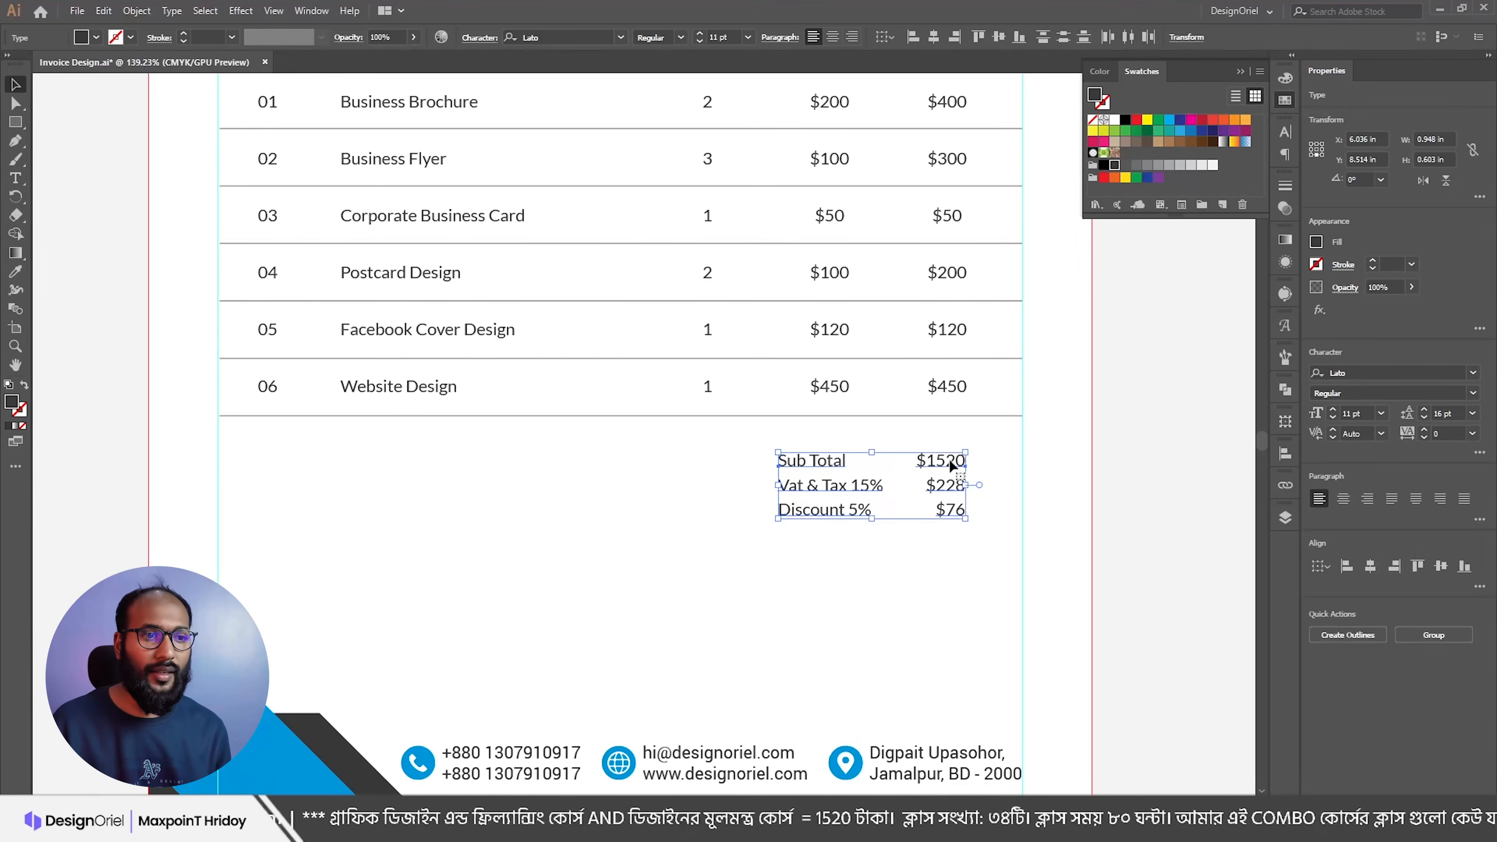
click(1424, 409)
click(1423, 410)
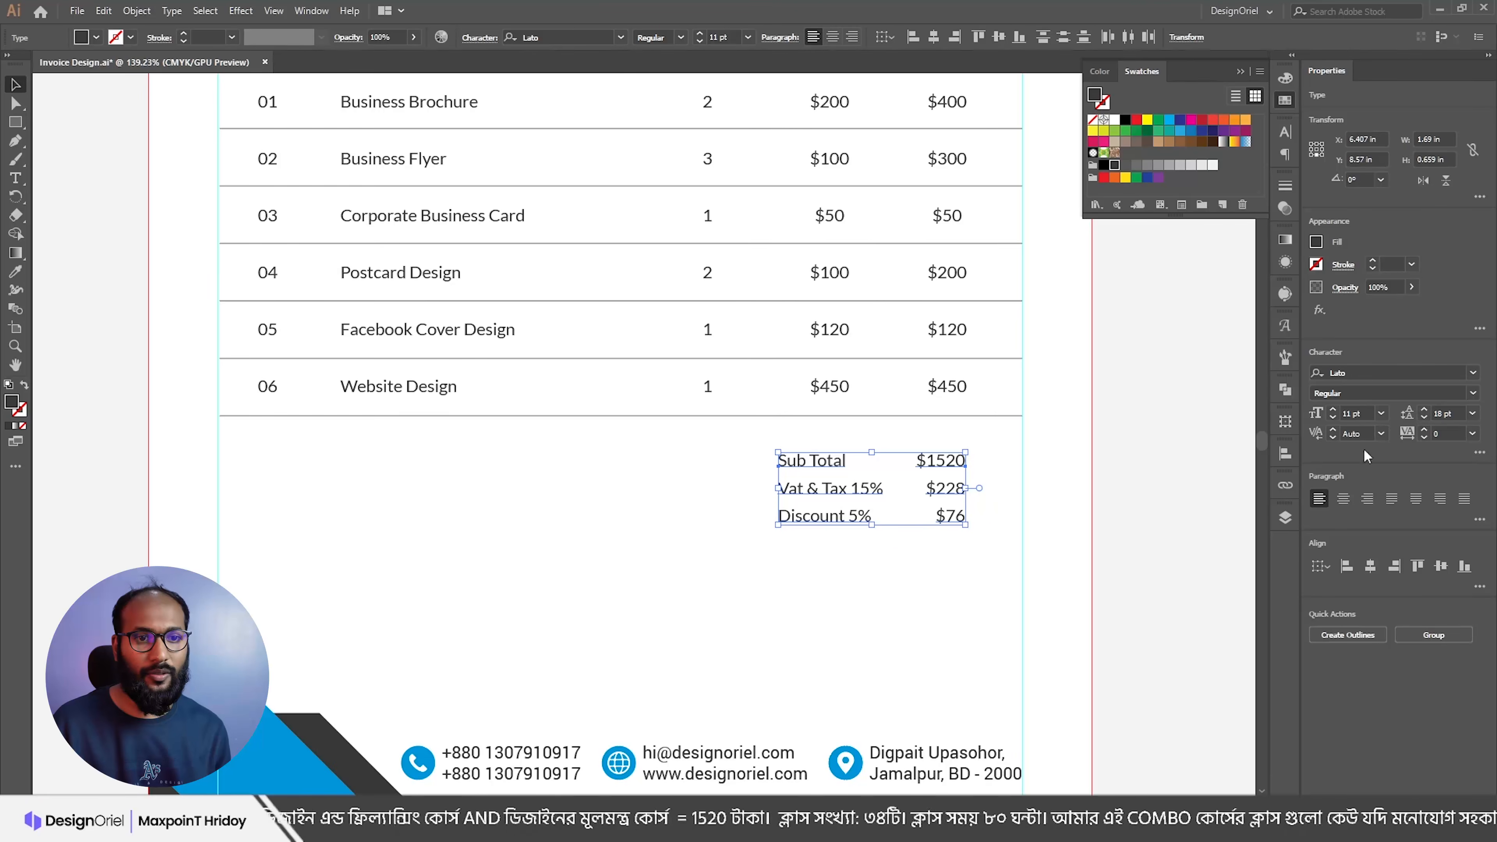
key(Up)
key(Up)
key(Up)
key(Up)
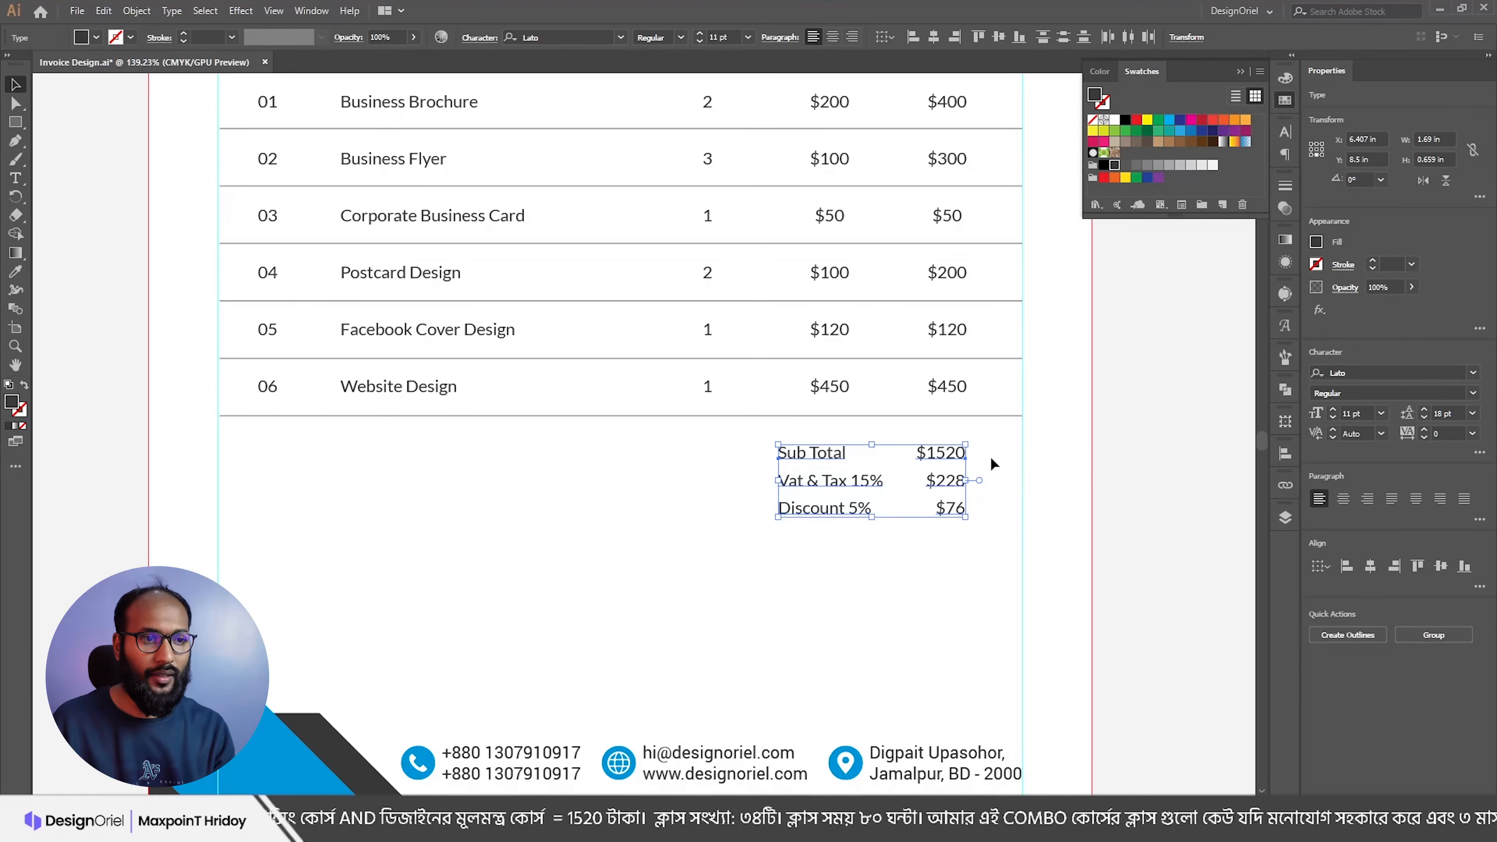
click(1020, 464)
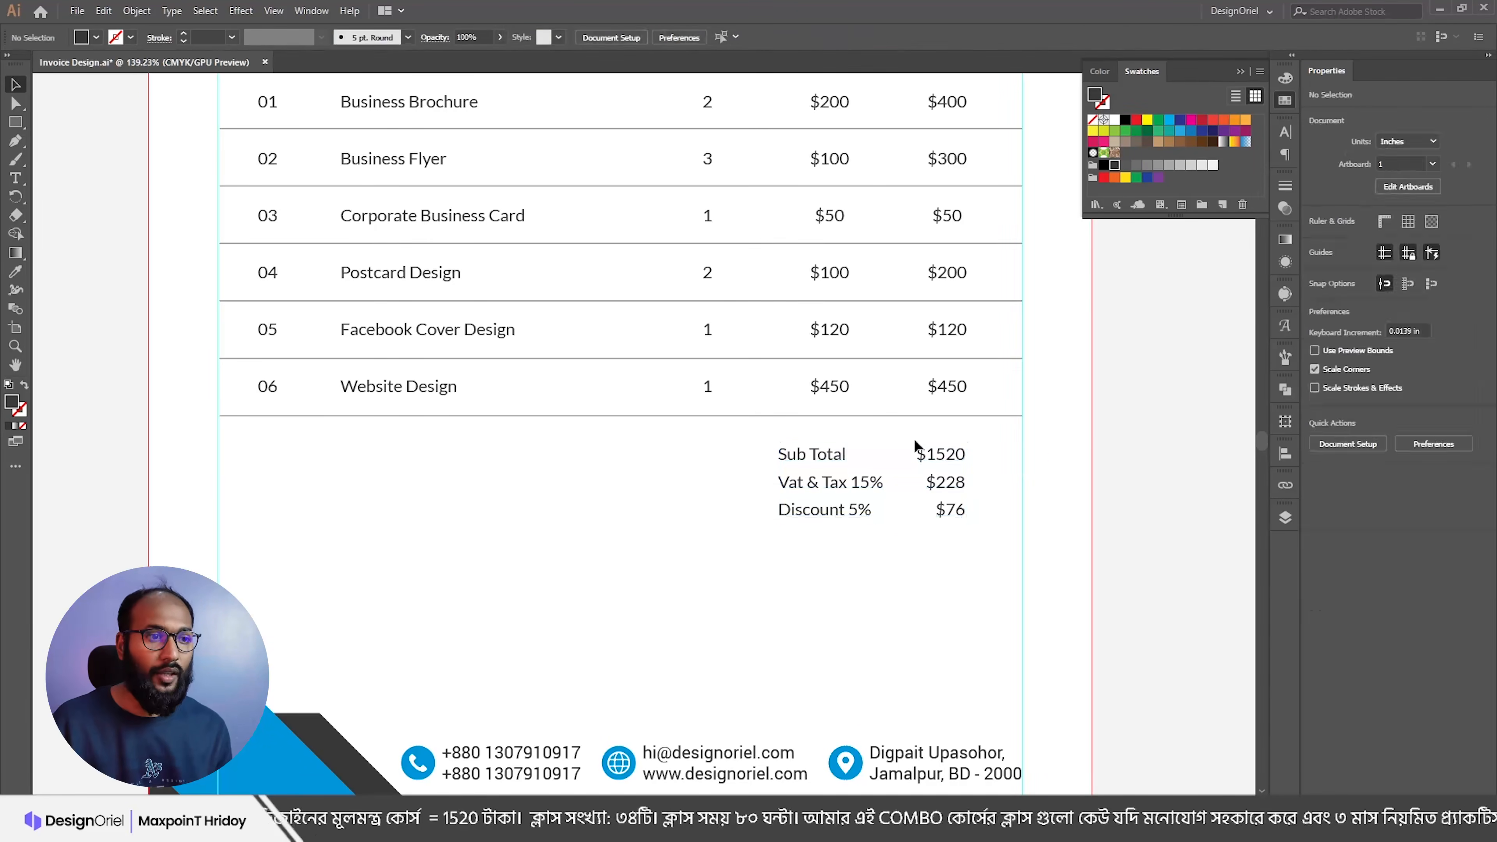
Step: Scroll over the totals to review them, then switch to the Content notes in Notepad
scroll(852, 450, up, 3)
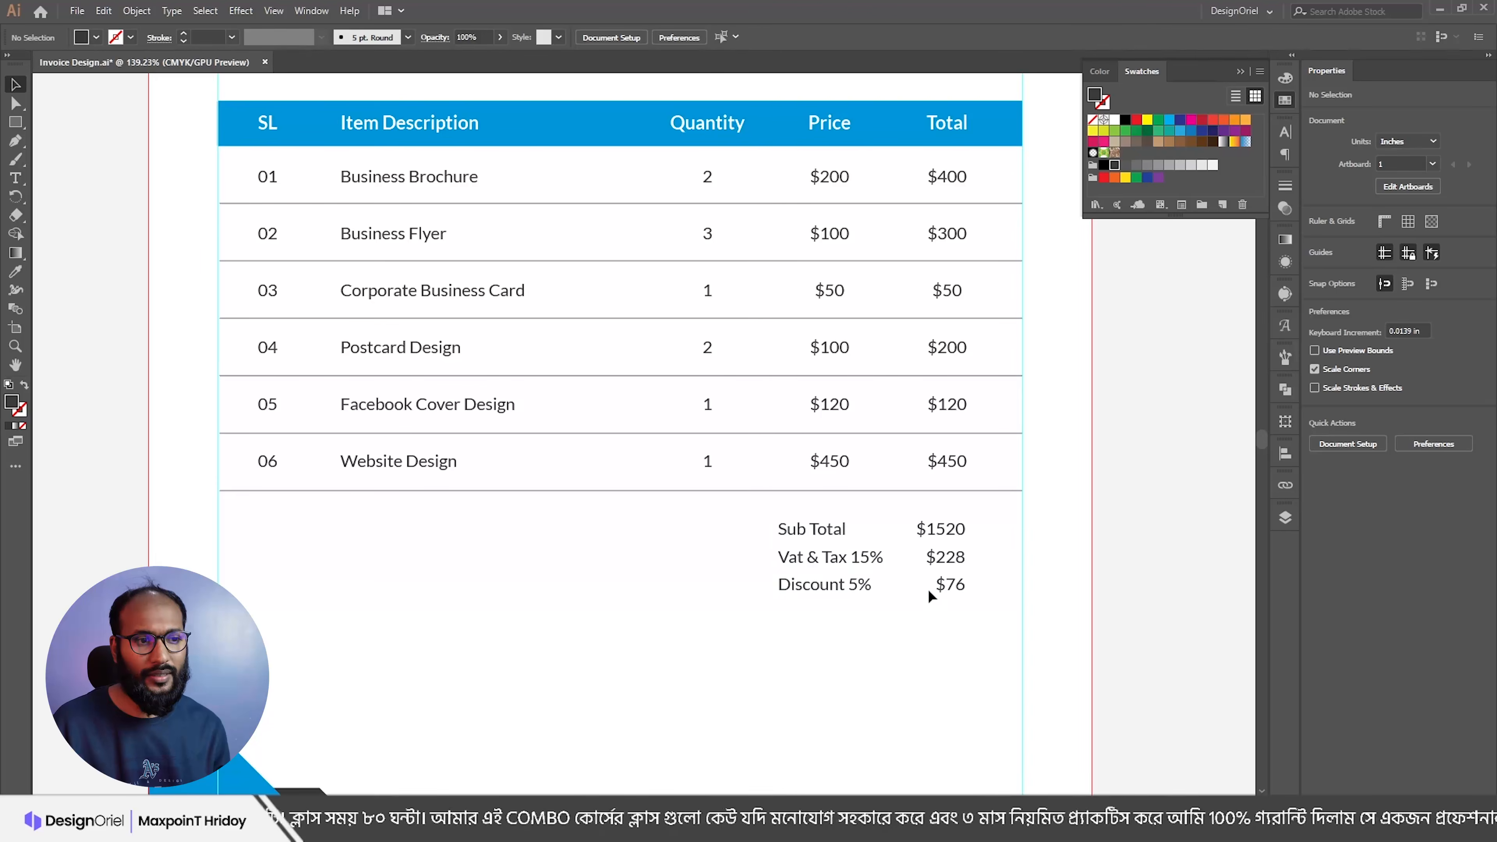
scroll(947, 586, down, 3)
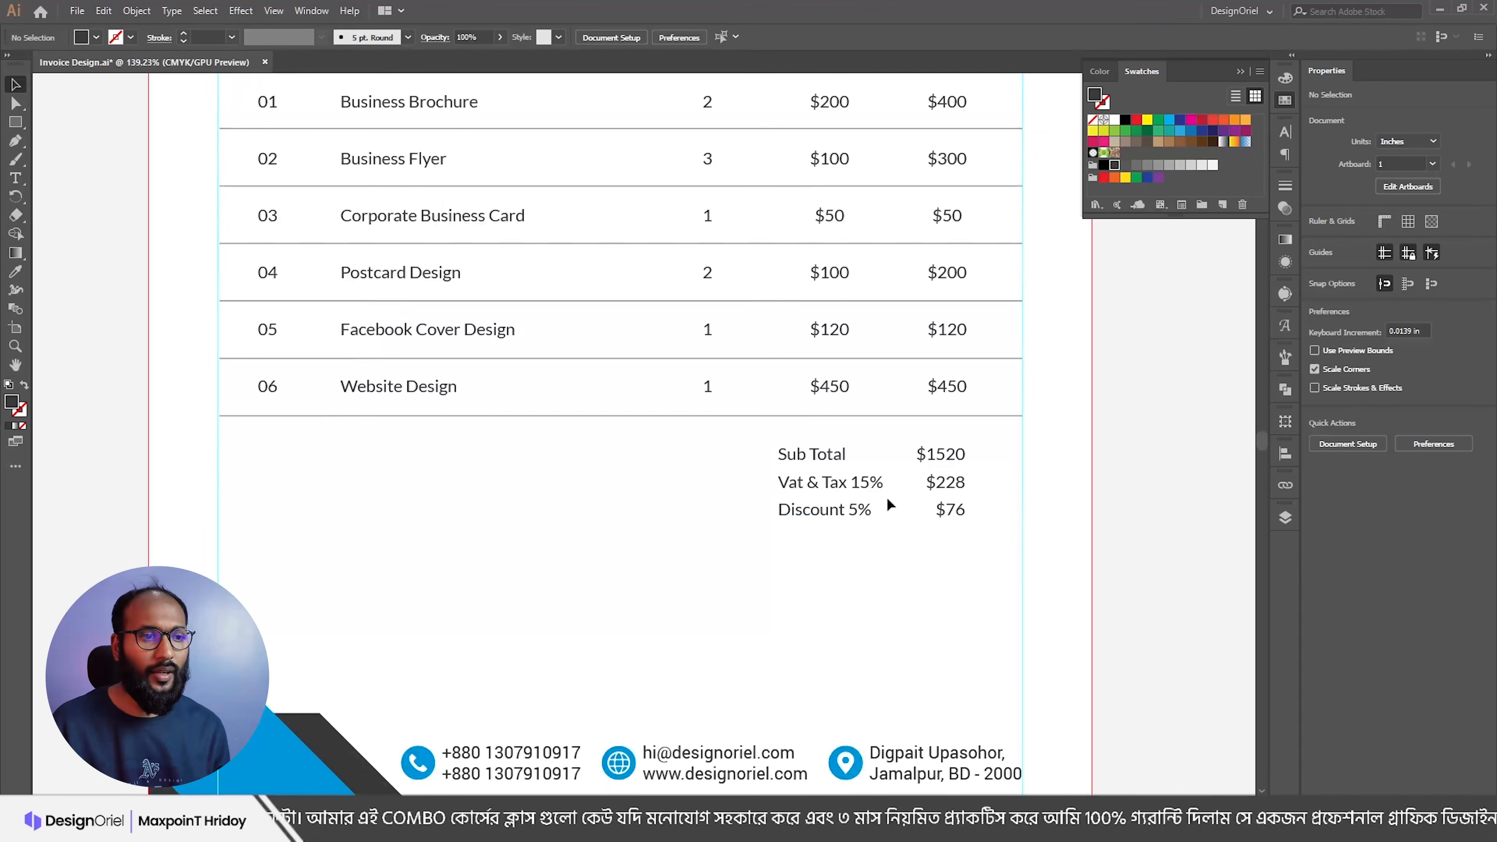
scroll(888, 499, down, 1)
key(alt+Tab)
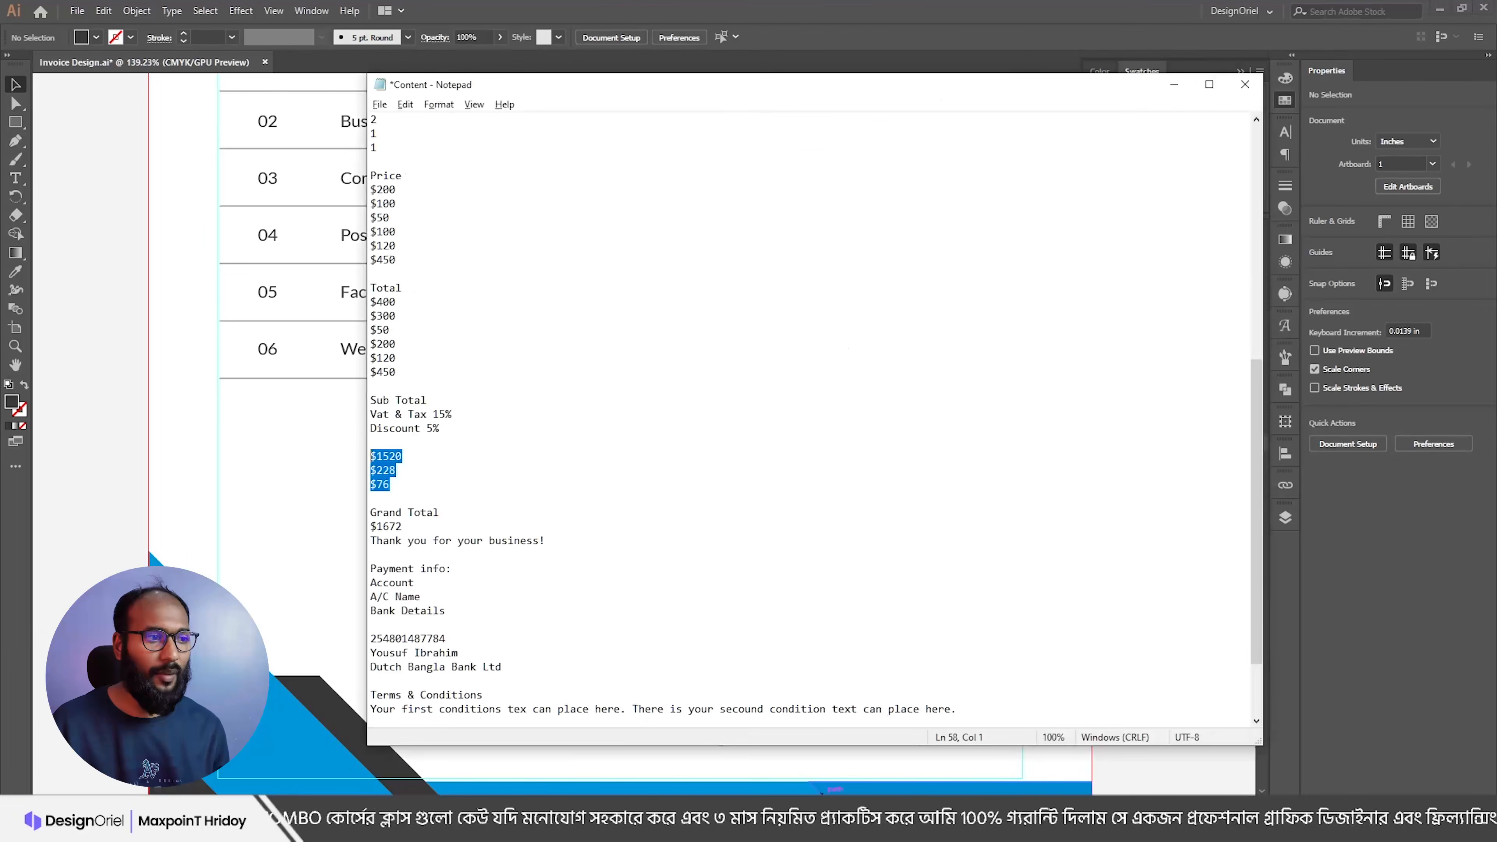
Step: Copy the Grand Total and $1672 lines from the notes
click(822, 828)
click(823, 828)
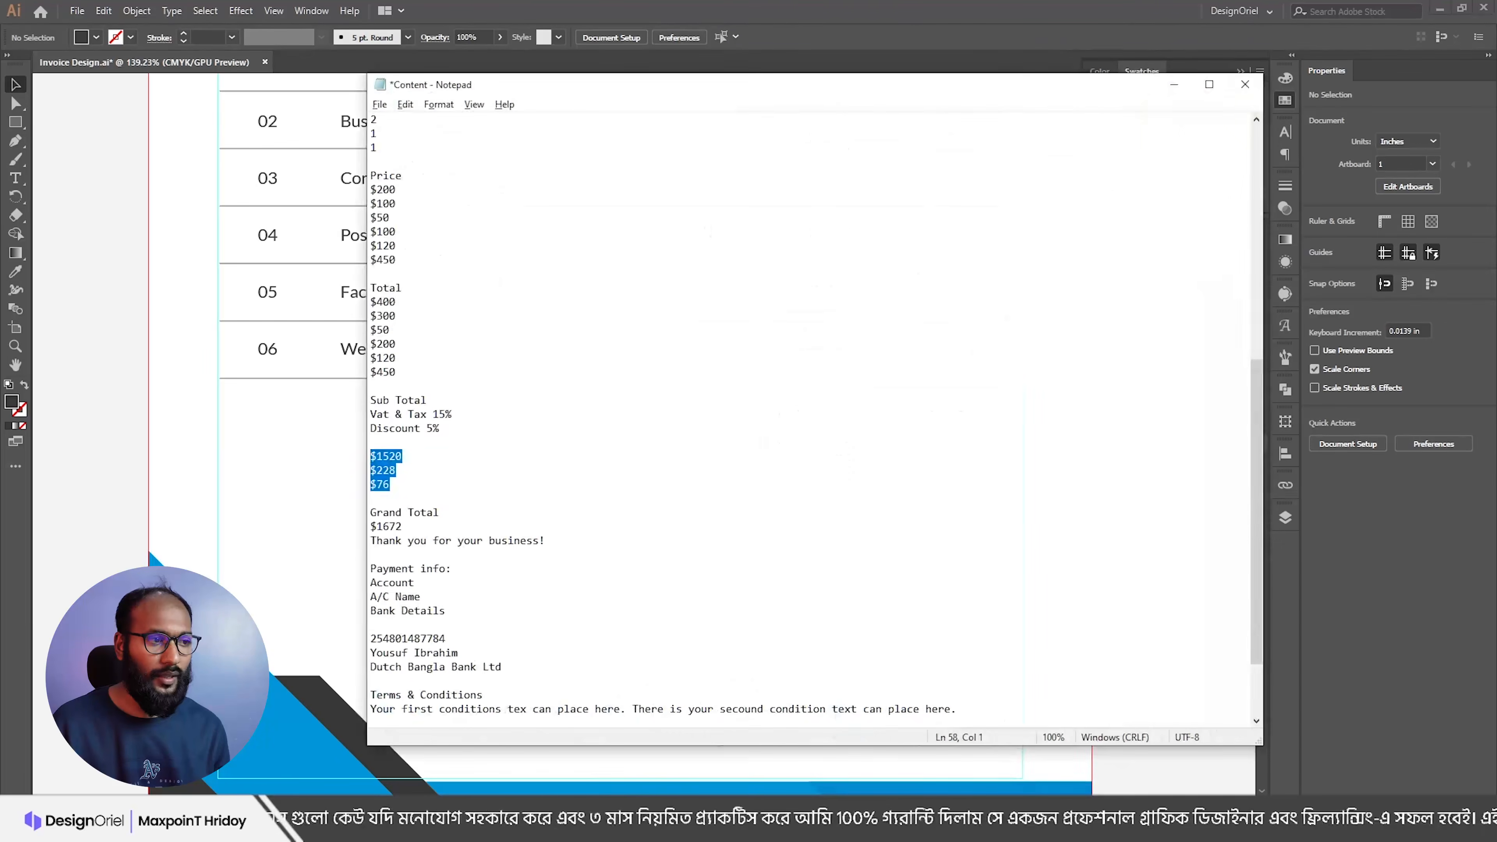
drag(430, 531, 371, 512)
drag(466, 513, 360, 511)
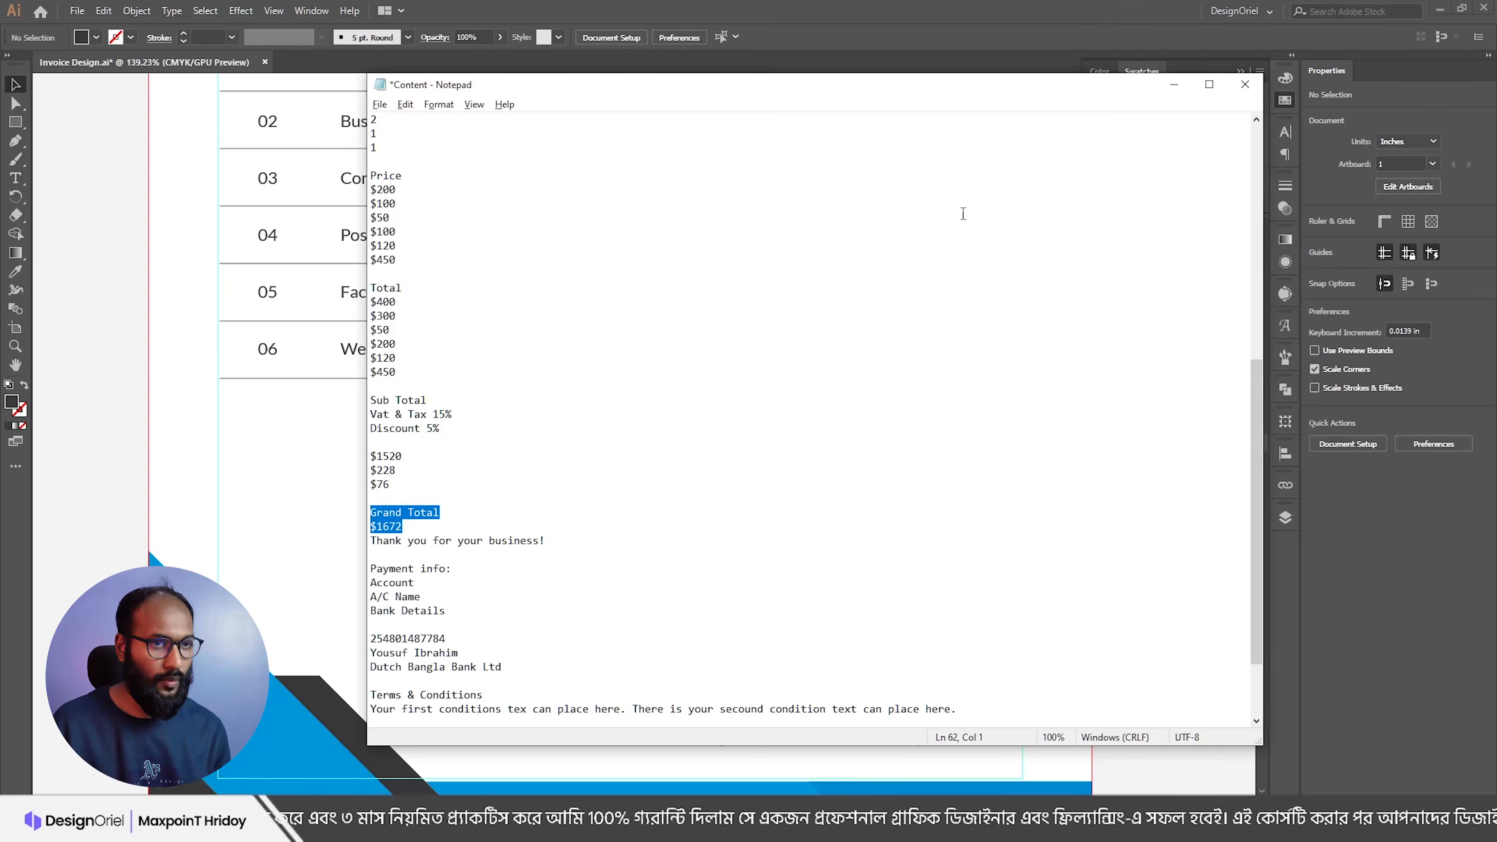
click(1174, 84)
Step: Paste Grand Total and $1672 as new text and apply the totals' text style with the Eyedropper
key(t)
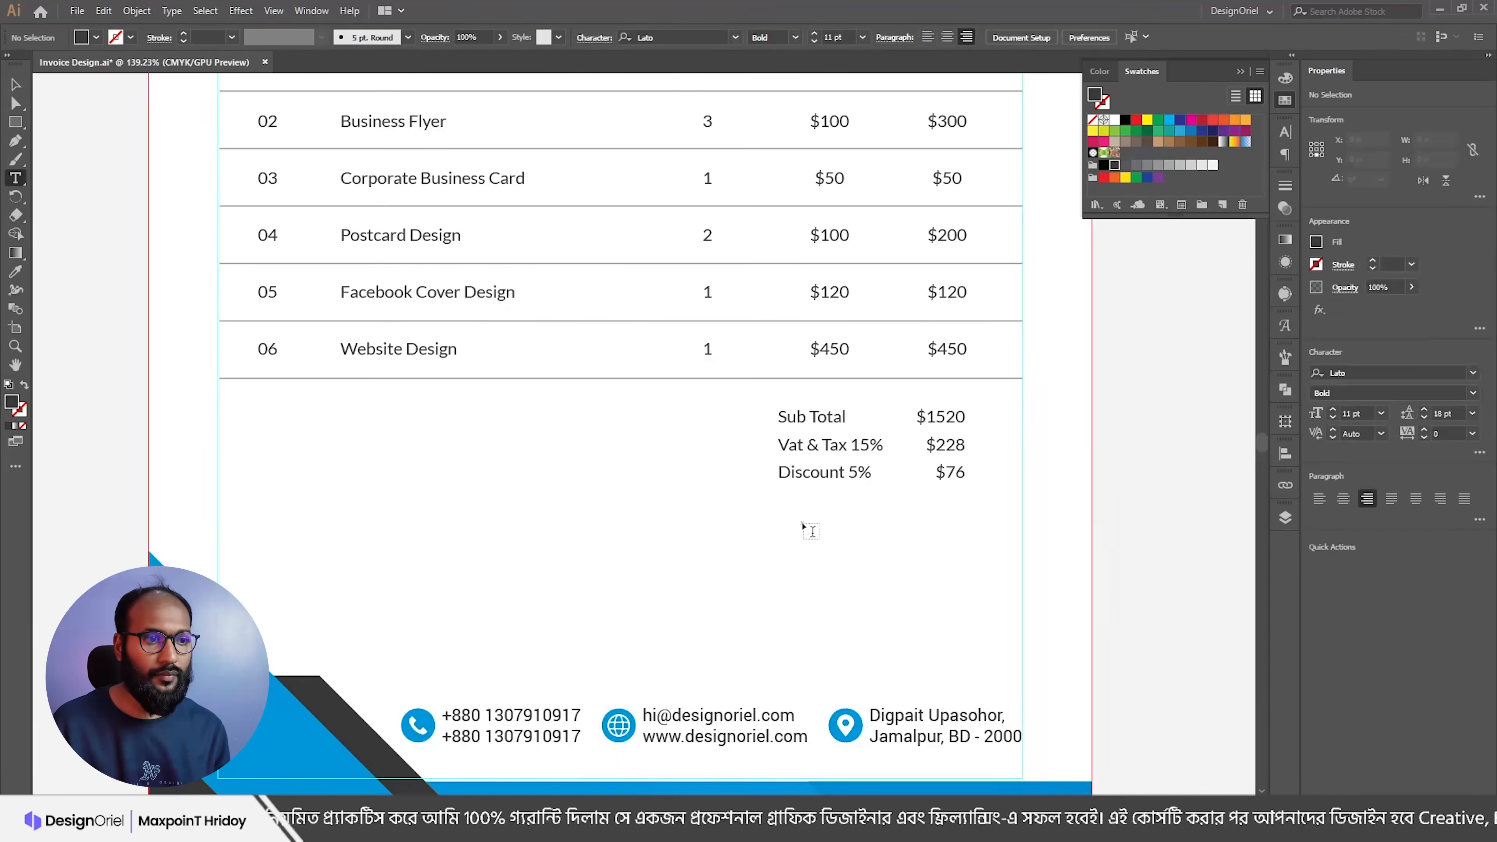
click(803, 525)
key(ctrl+v)
key(Escape)
key(i)
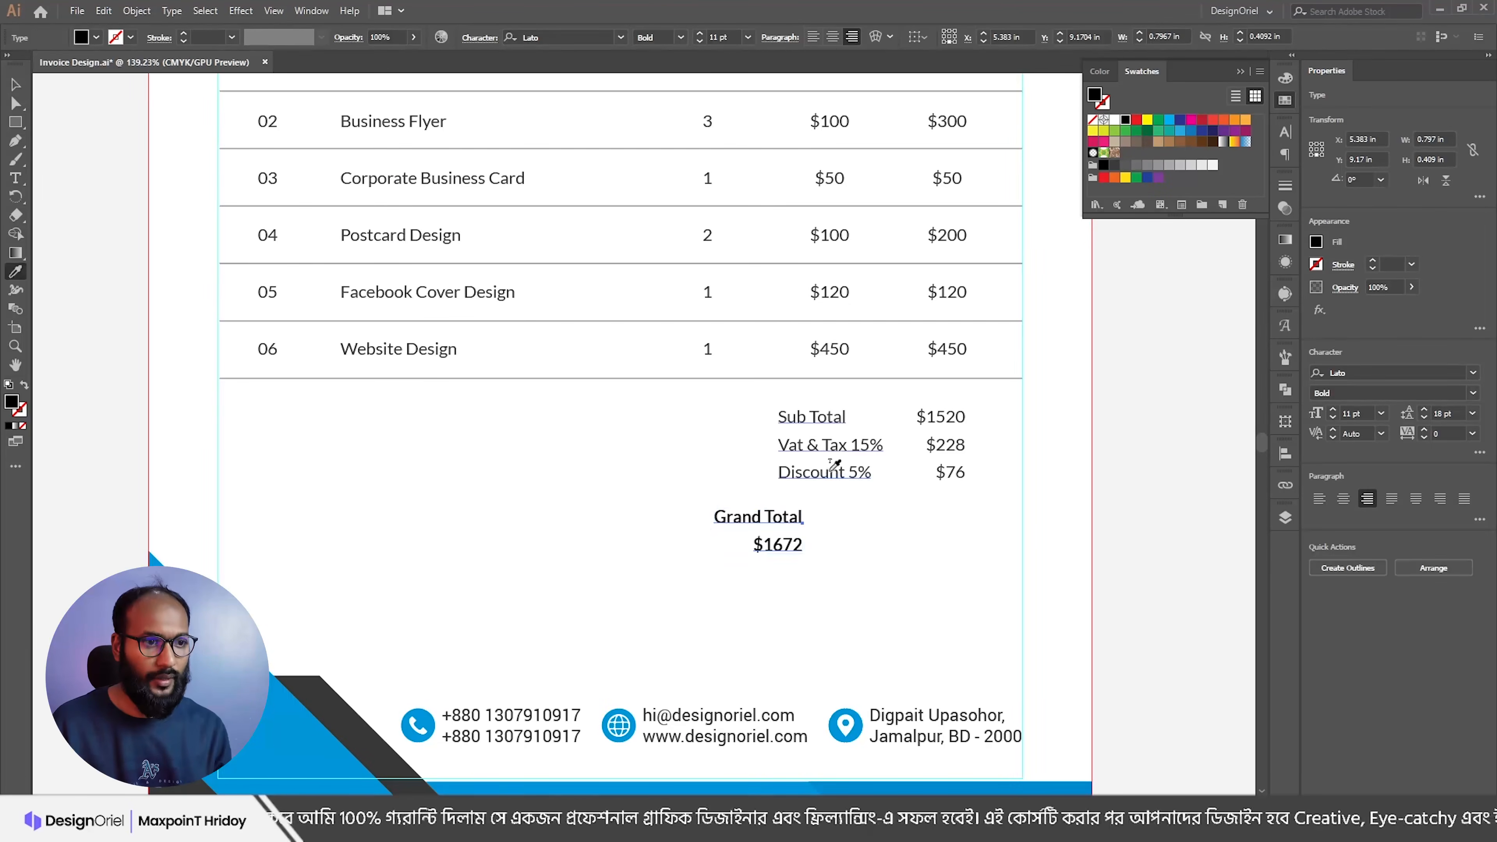
click(828, 472)
Step: Move the Grand Total text block lower, beneath the Discount 5% row
key(t)
key(ctrl+shift+a)
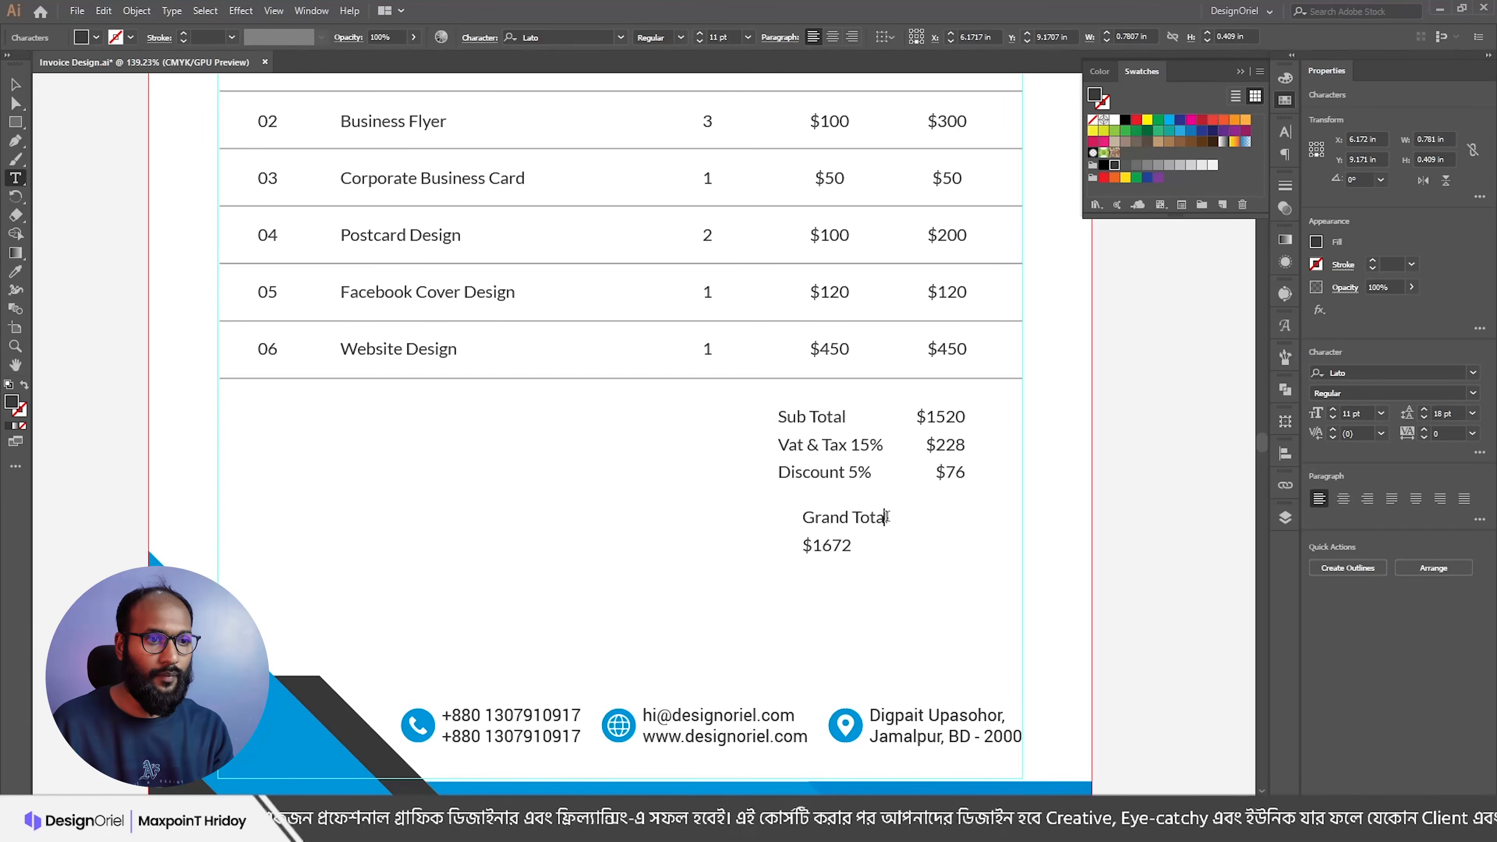
key(Escape)
drag(847, 529, 837, 565)
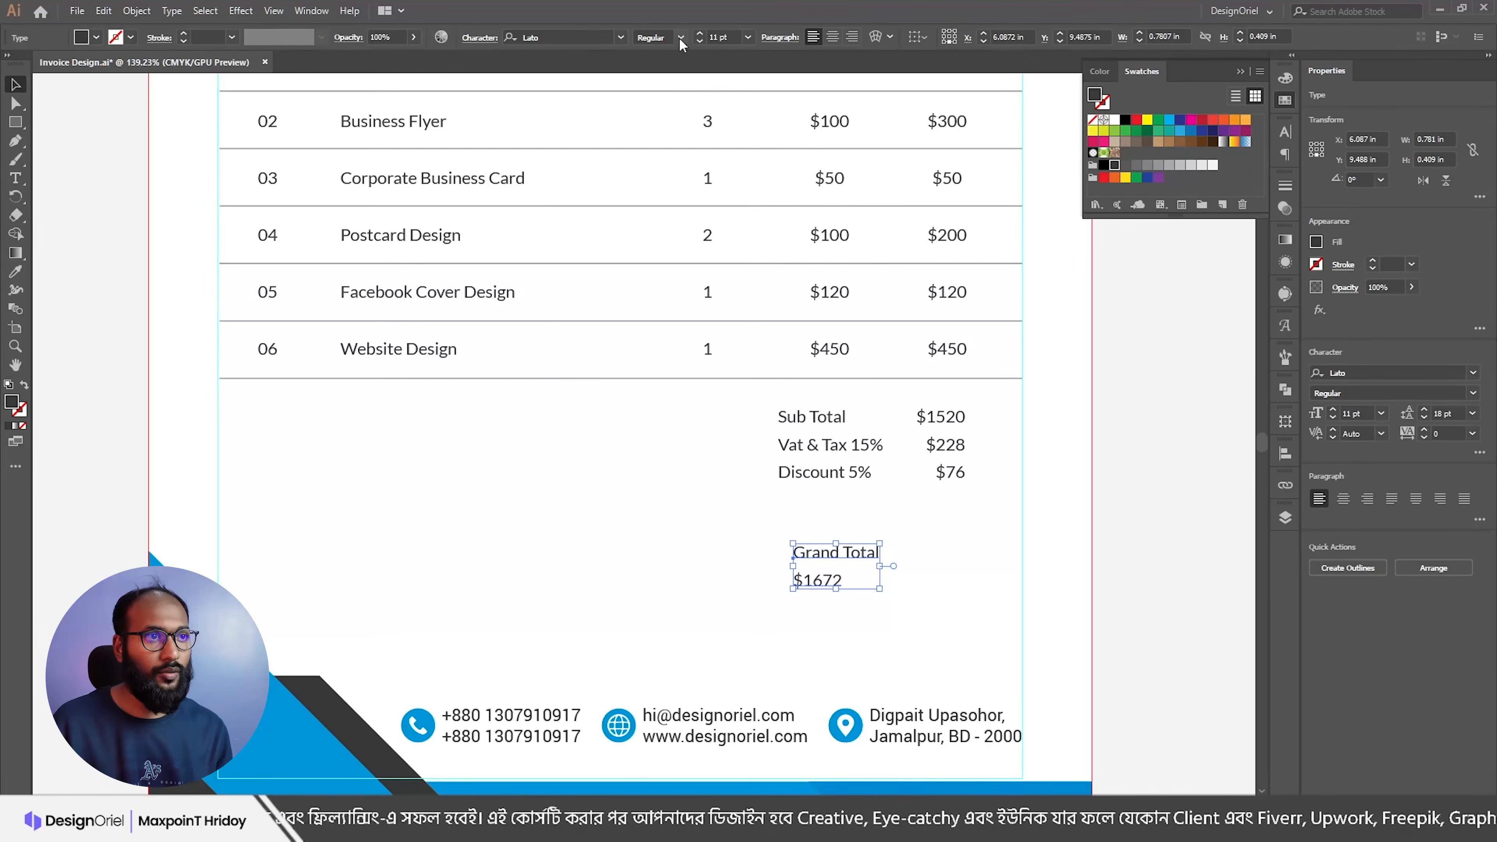
Step: Draw a bar across the totals column under Discount 5% and fill it with the footer blue
click(15, 122)
drag(1022, 490, 744, 520)
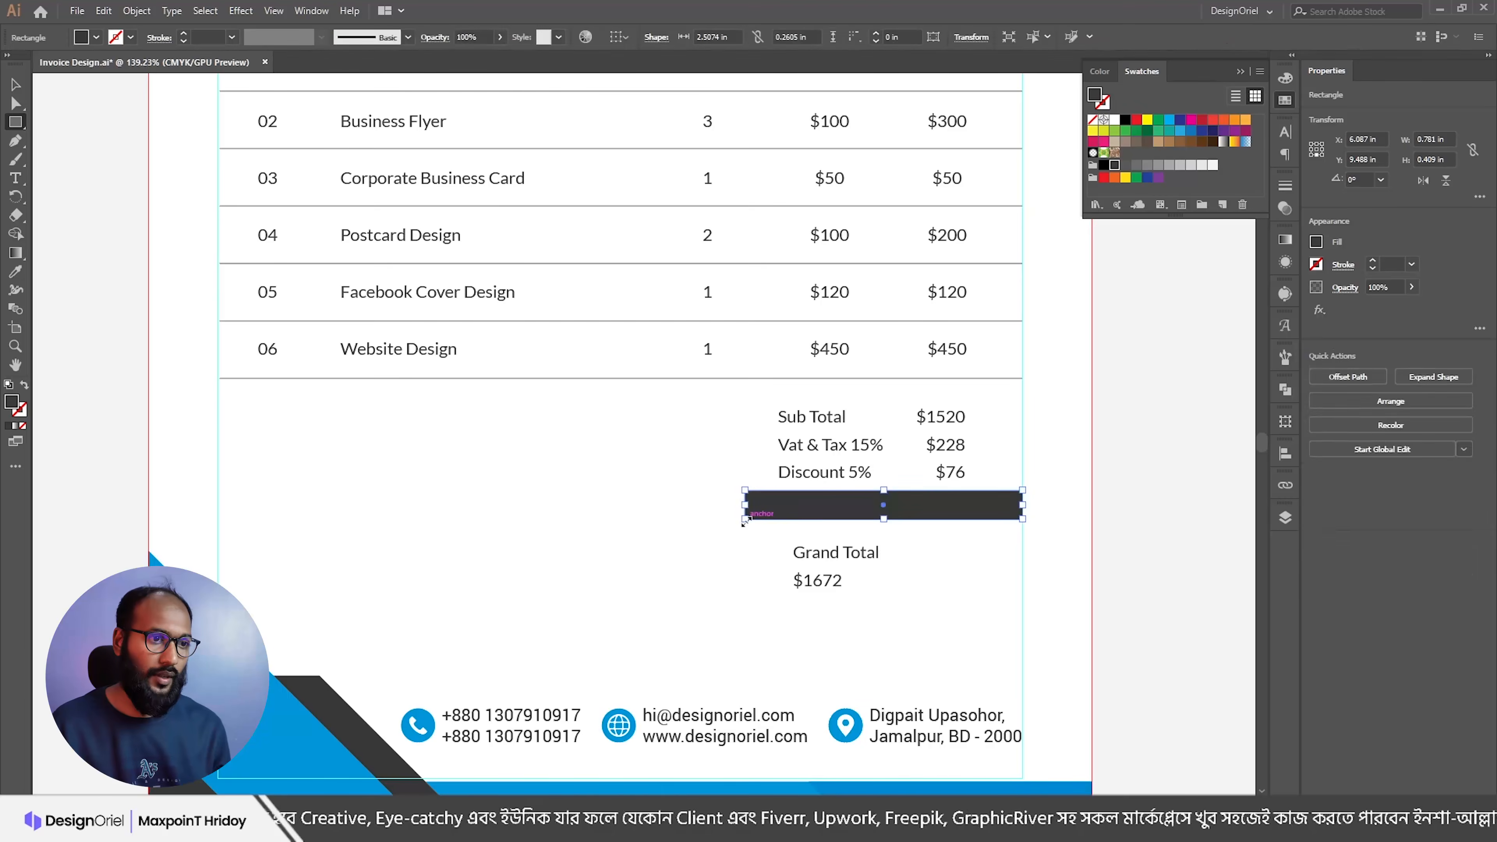
key(v)
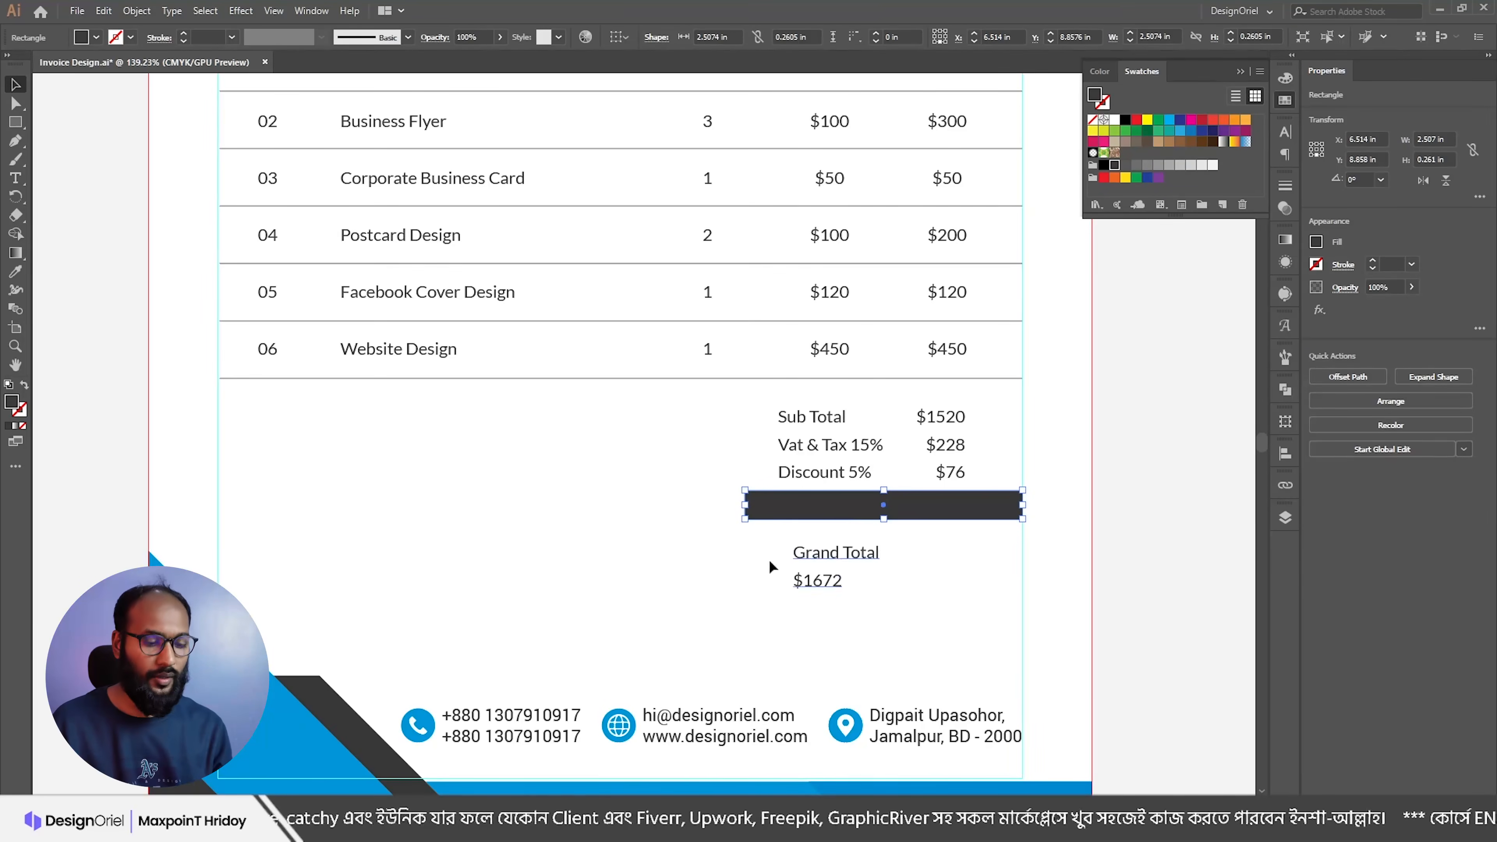
key(i)
click(281, 695)
key(v)
Step: Select the Grand Total line inside the pasted text block
click(828, 557)
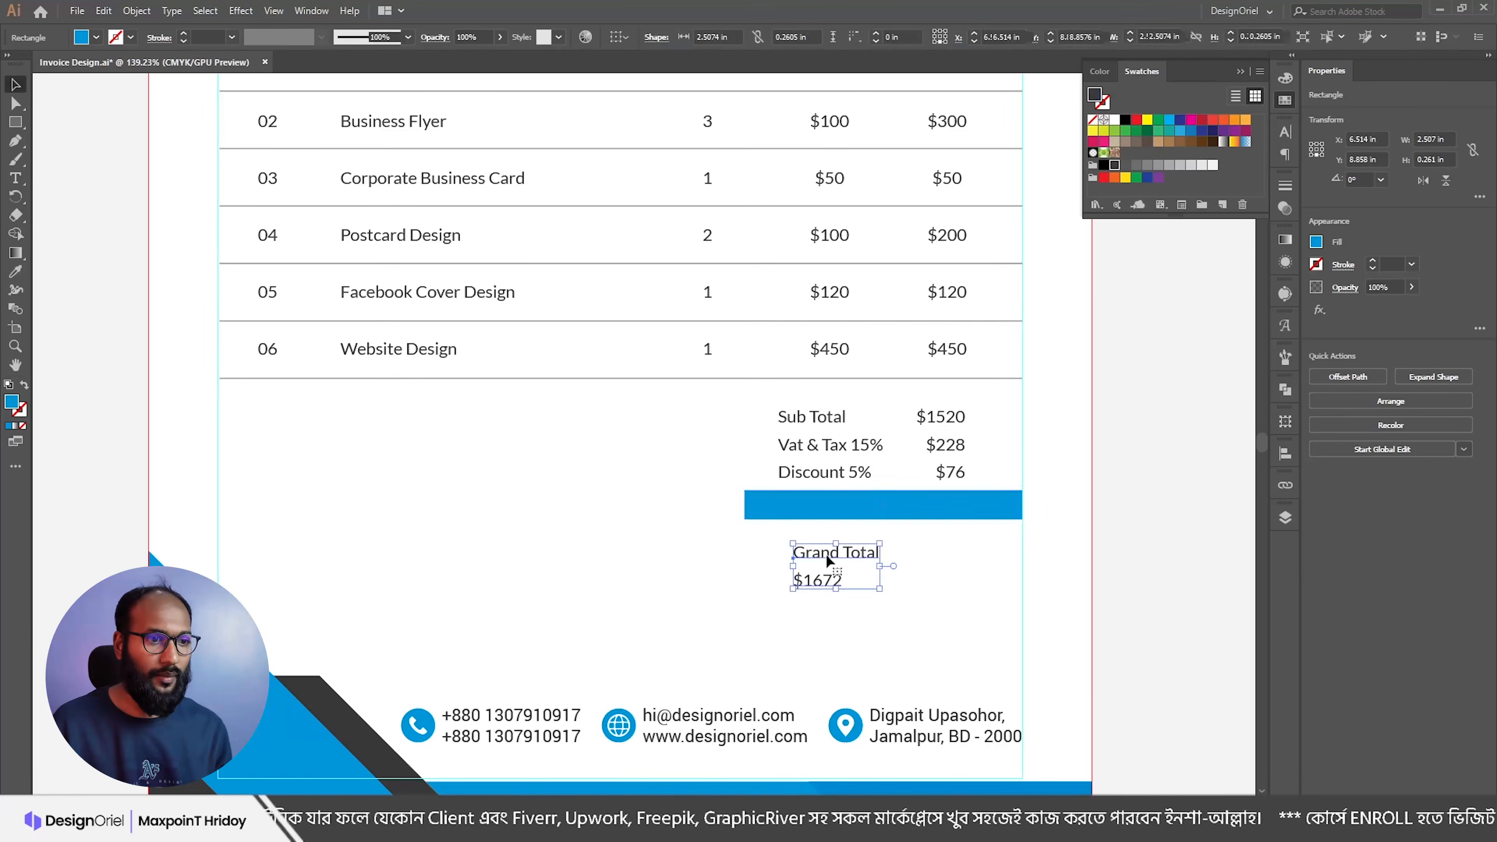
double_click(828, 556)
triple_click(837, 558)
key(ctrl+c)
Step: Remove the Grand Total line from $1672 and paste it as its own text object
key(BackSpace)
key(Escape)
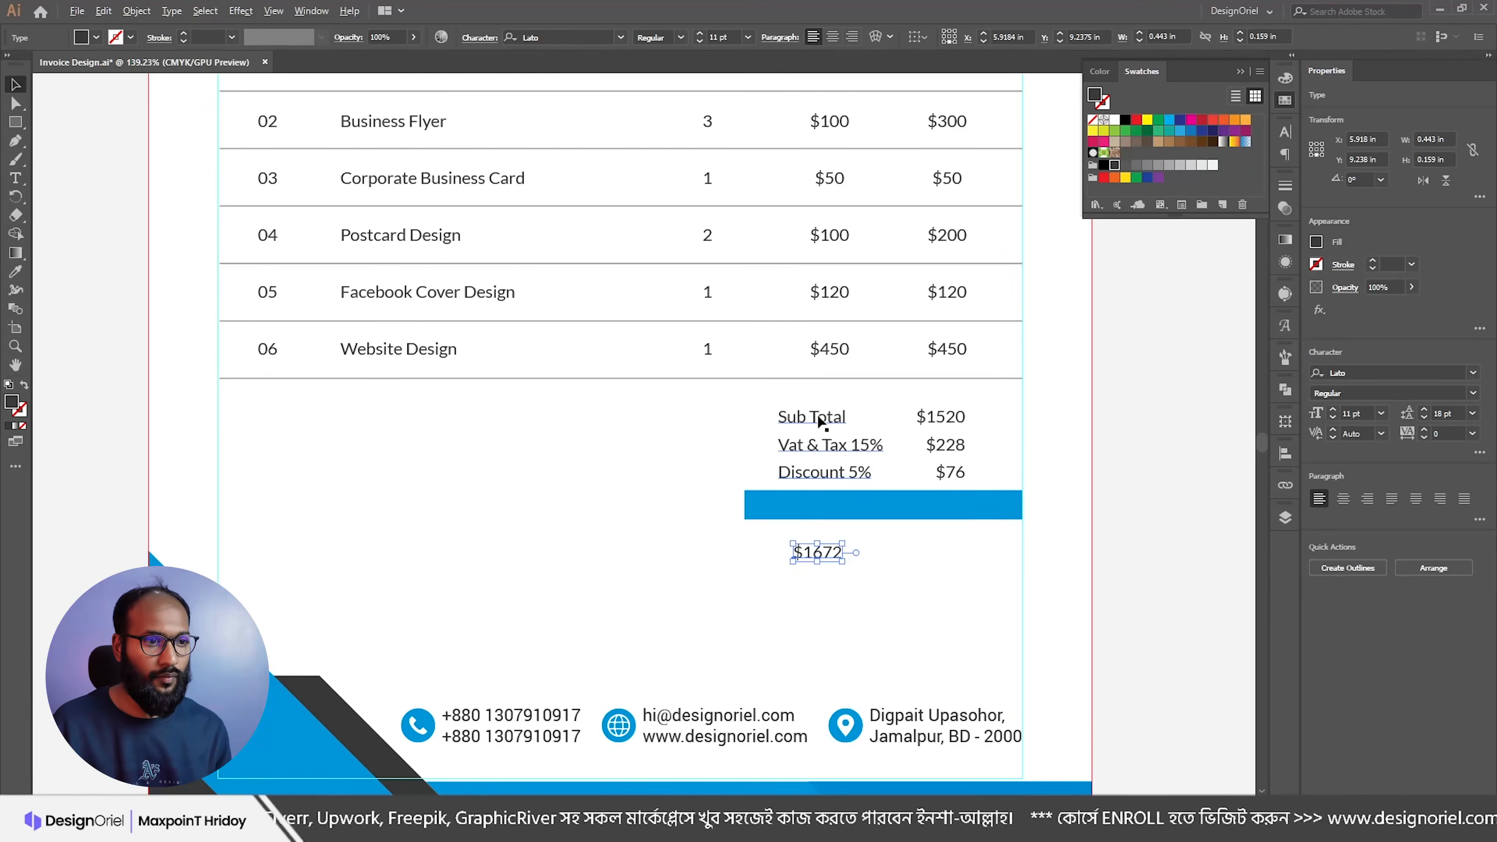
click(728, 553)
key(t)
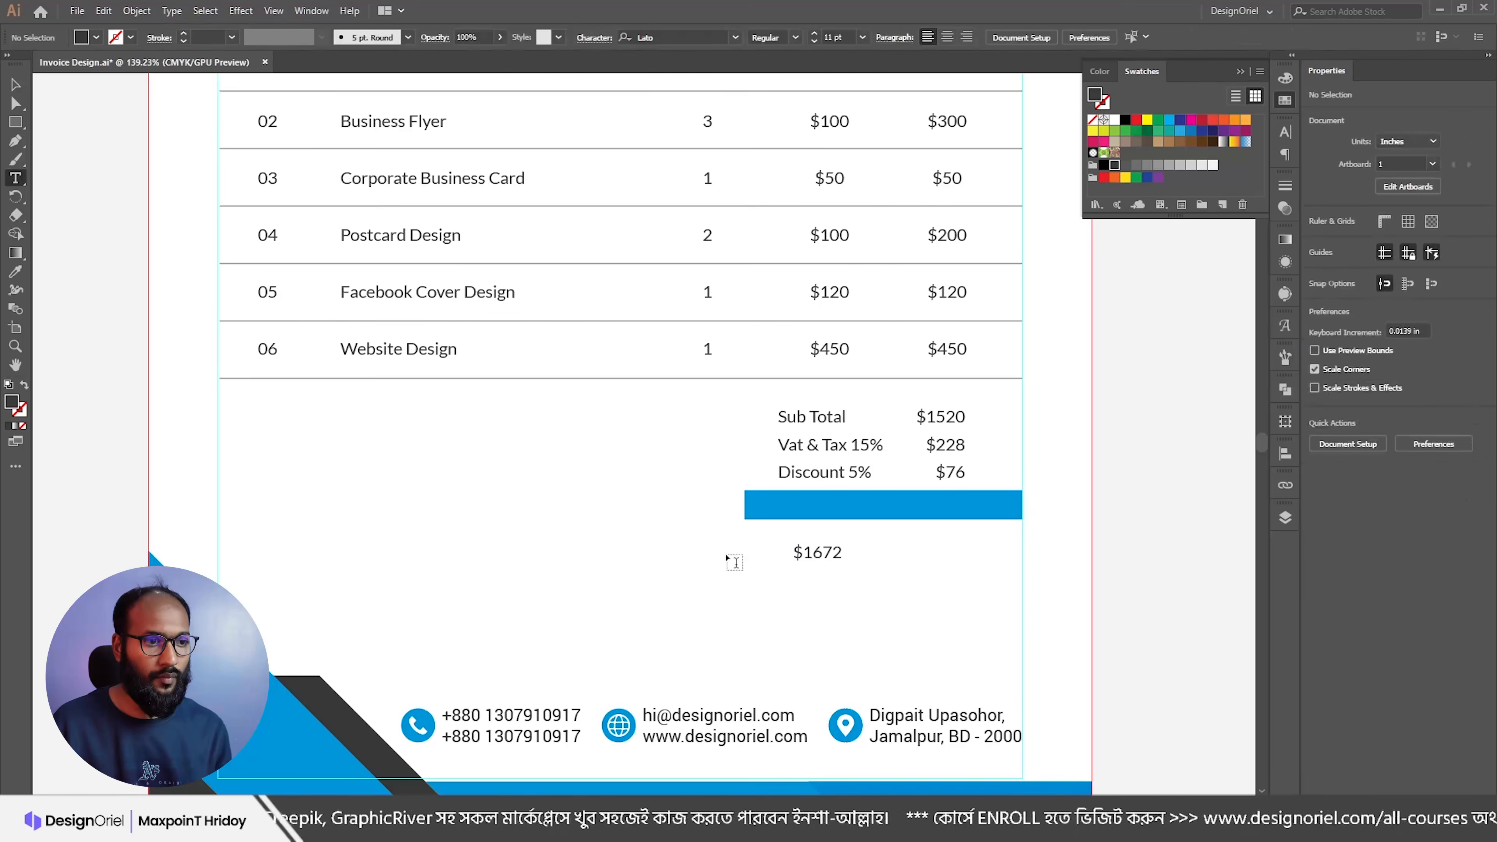
click(734, 562)
key(ctrl+v)
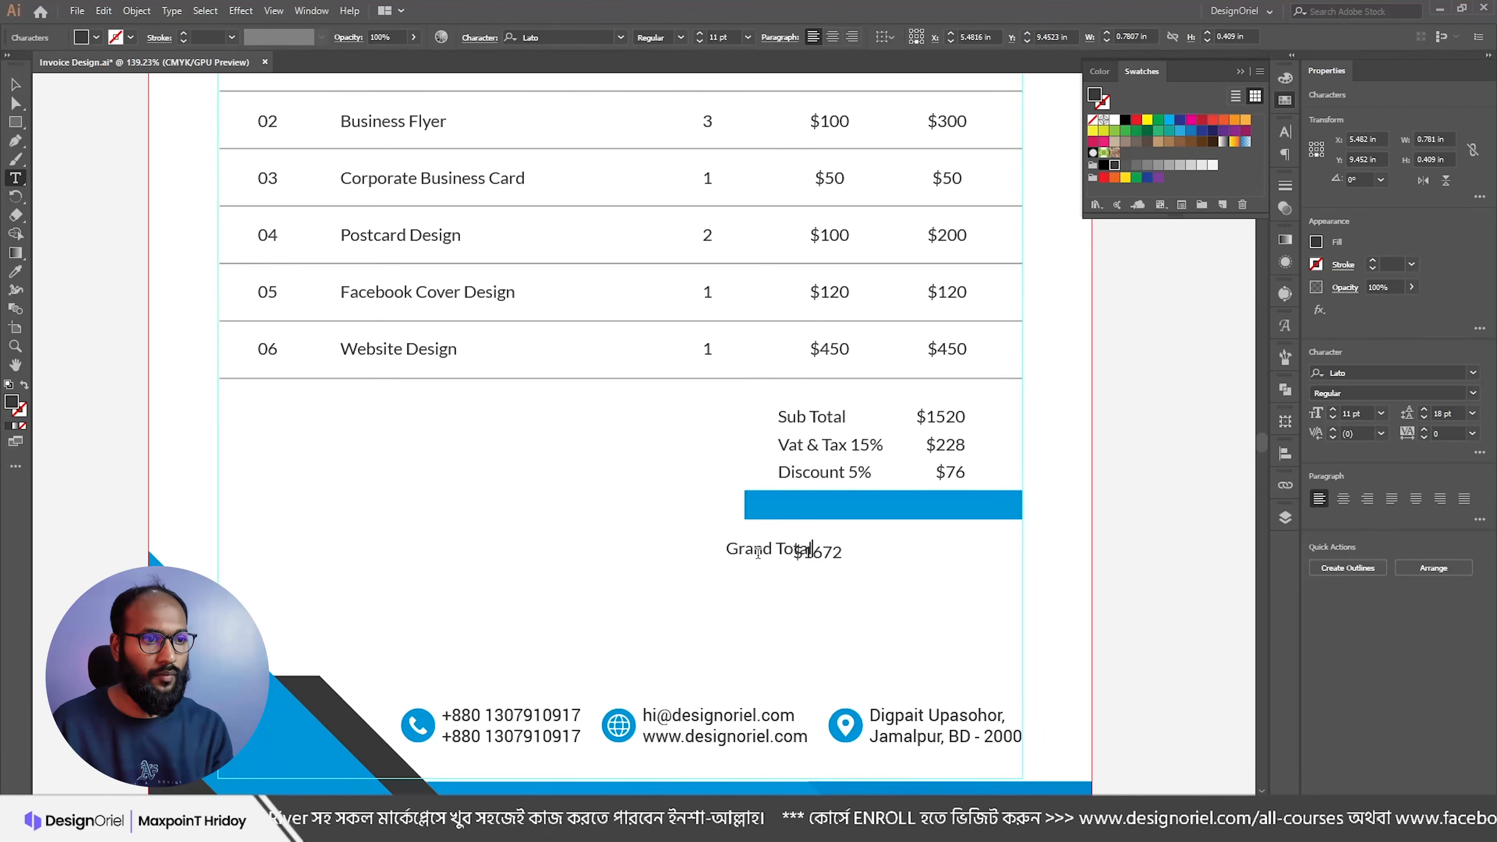
key(Escape)
Step: Move Grand Total into the blue bar, make it white Bold, and make the bar slightly taller
drag(757, 548, 796, 515)
key(Up)
key(Up)
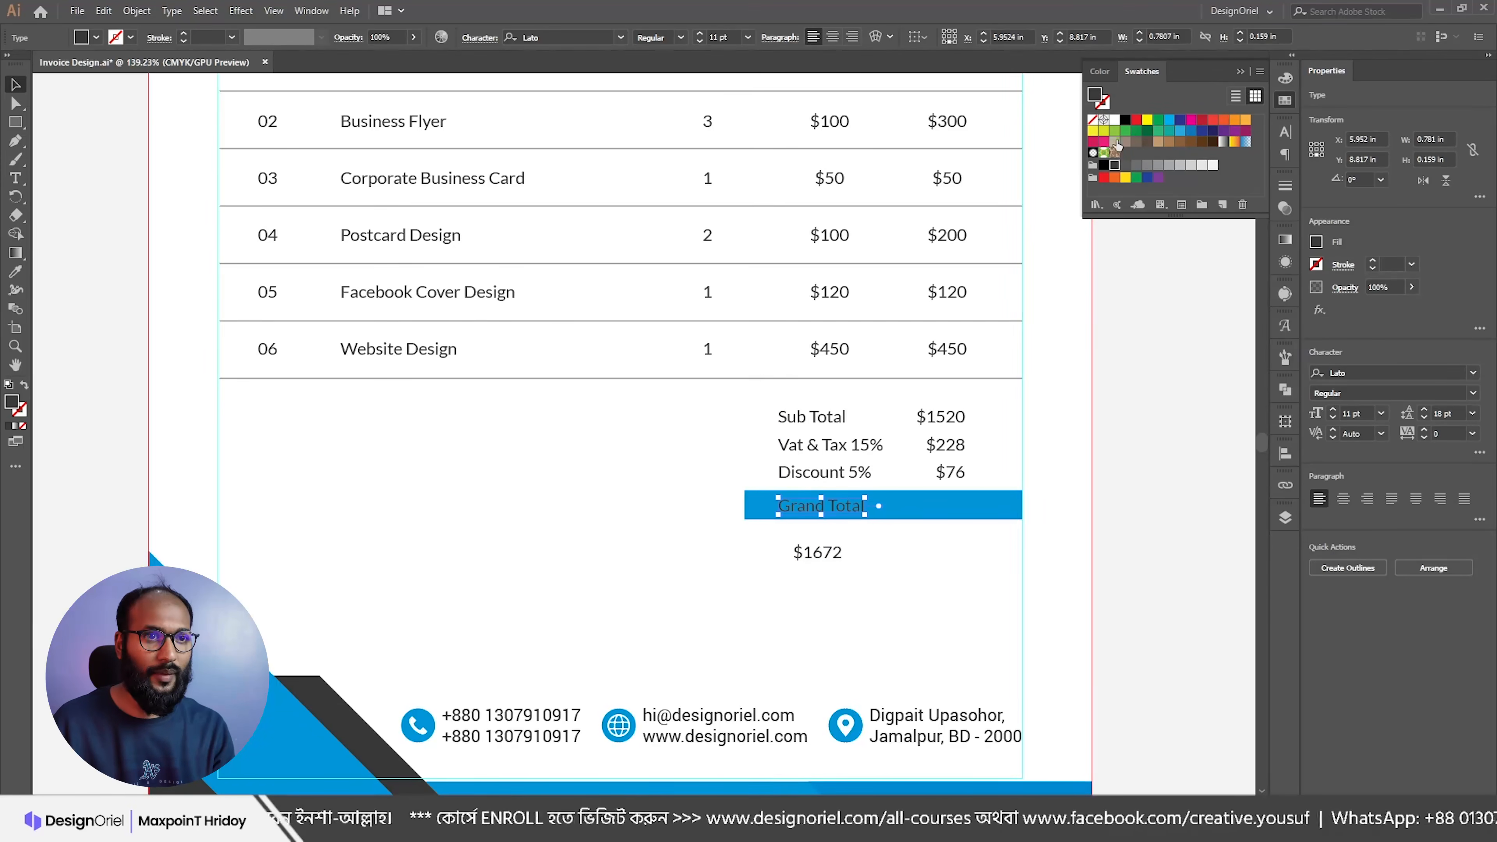
click(1115, 120)
click(680, 37)
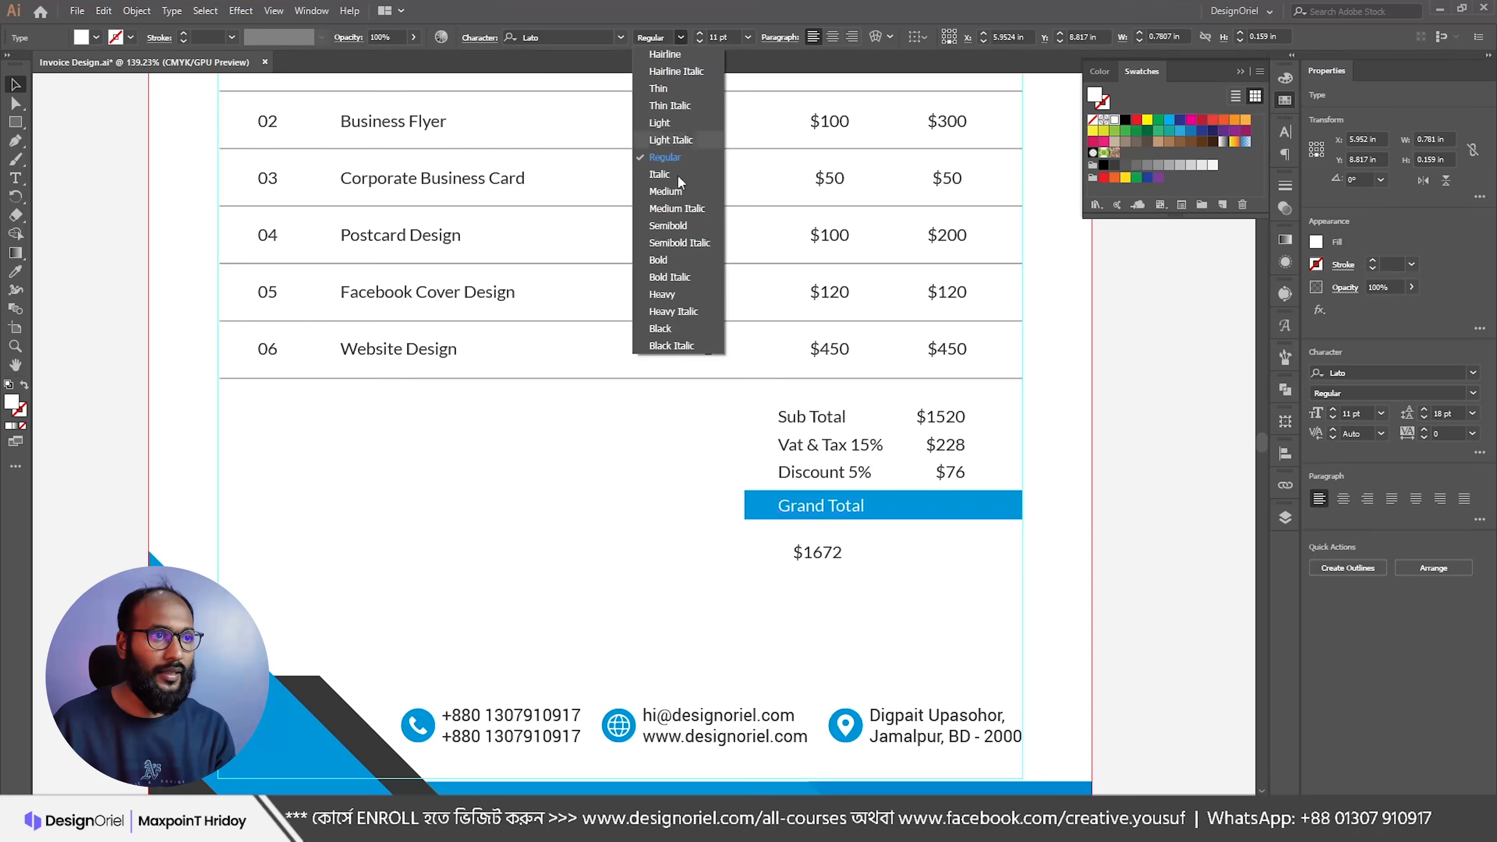
click(675, 266)
click(910, 514)
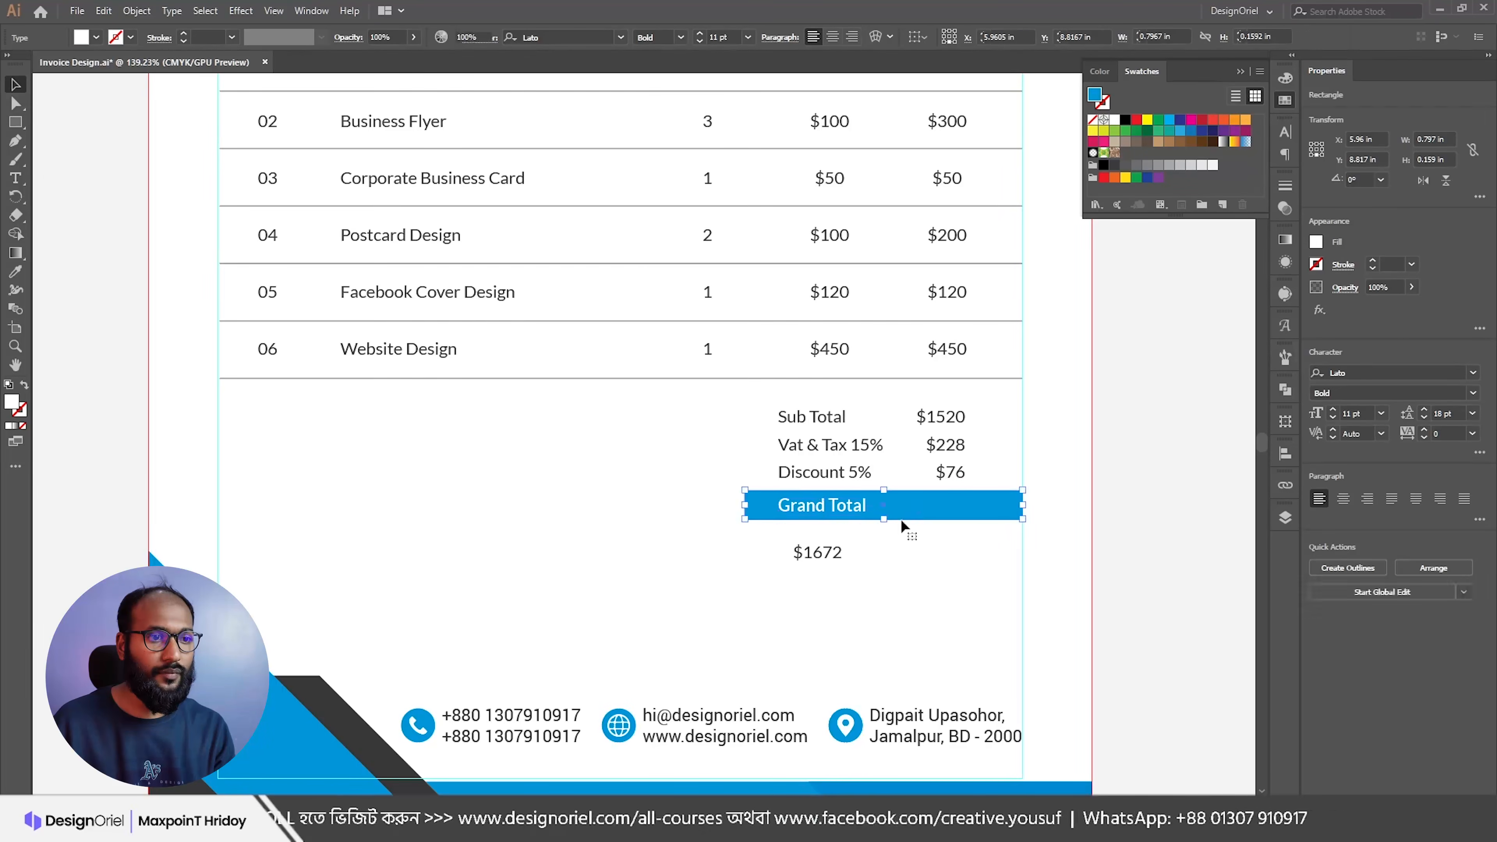
drag(885, 519, 884, 524)
Step: Give $1672 the bold white Grand Total style and move it to the bar's right side
click(828, 511)
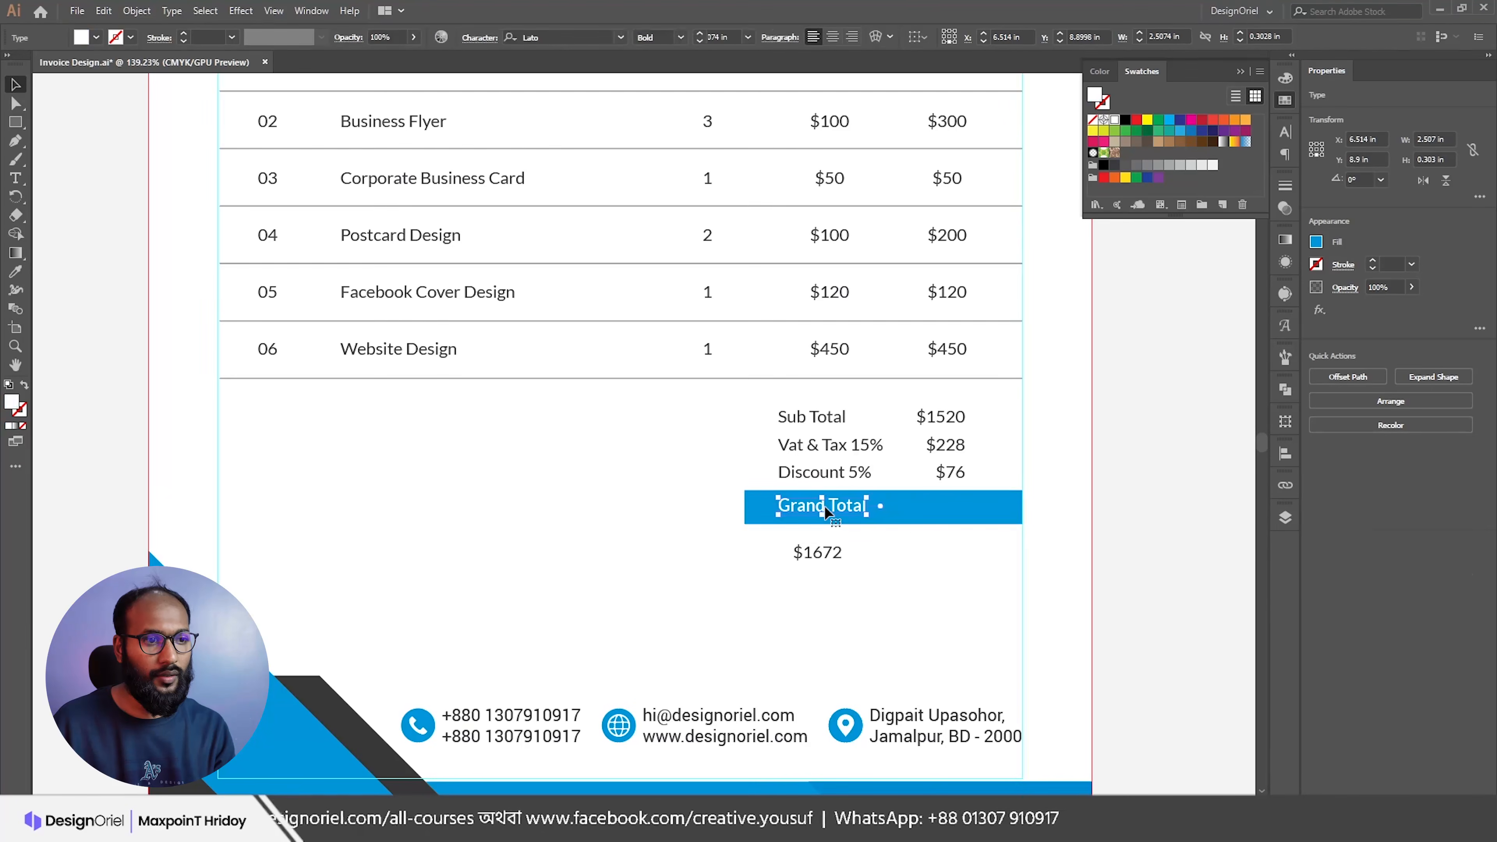
click(823, 555)
key(i)
click(825, 505)
key(v)
drag(823, 557, 946, 513)
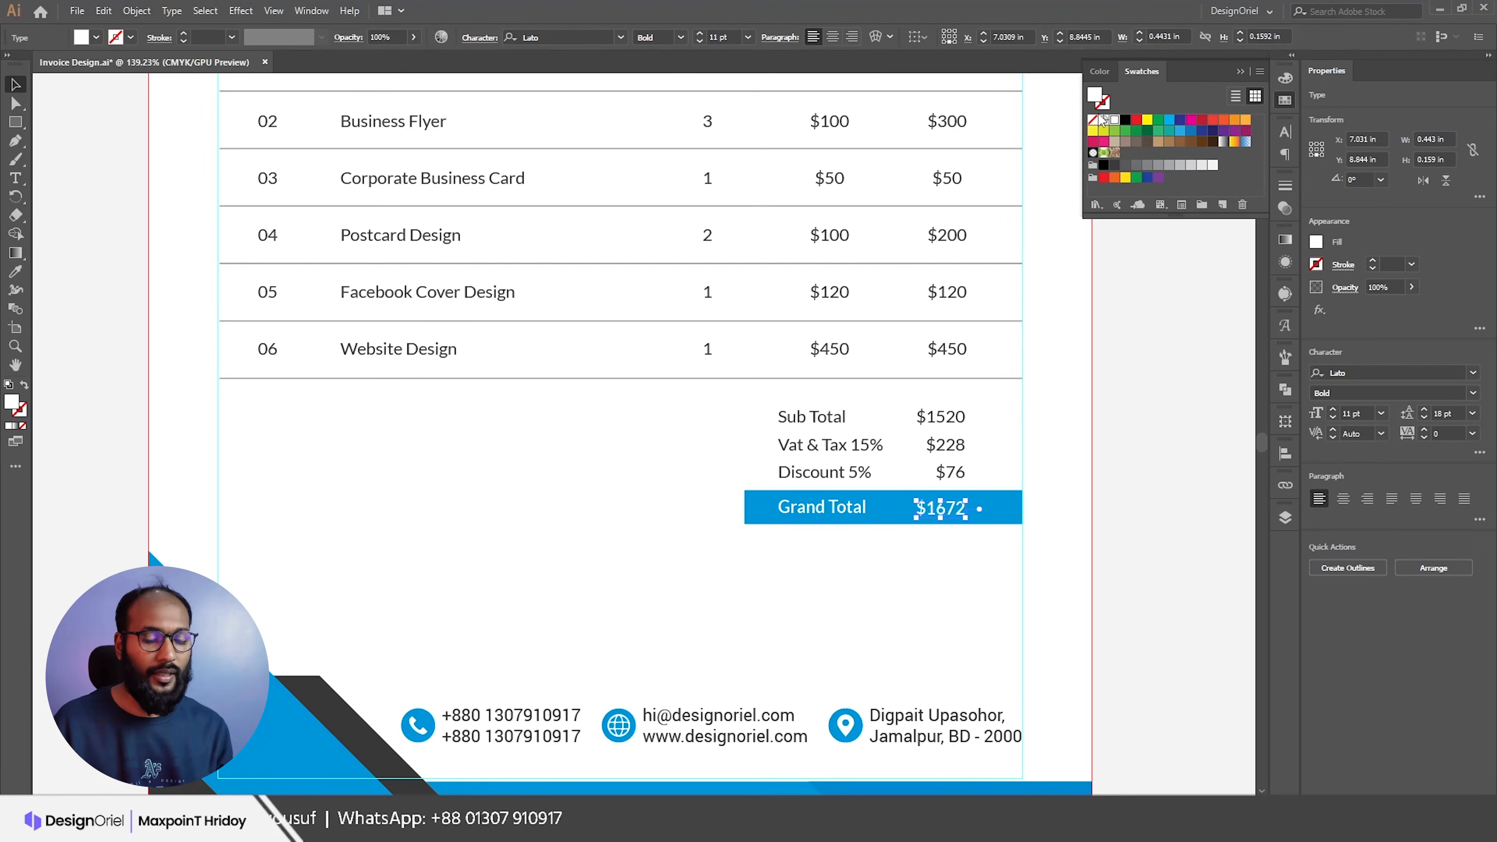
key(Left)
key(Left)
Step: Right-align $1672 and line it up with the right edge of the amounts column
shift+click(959, 479)
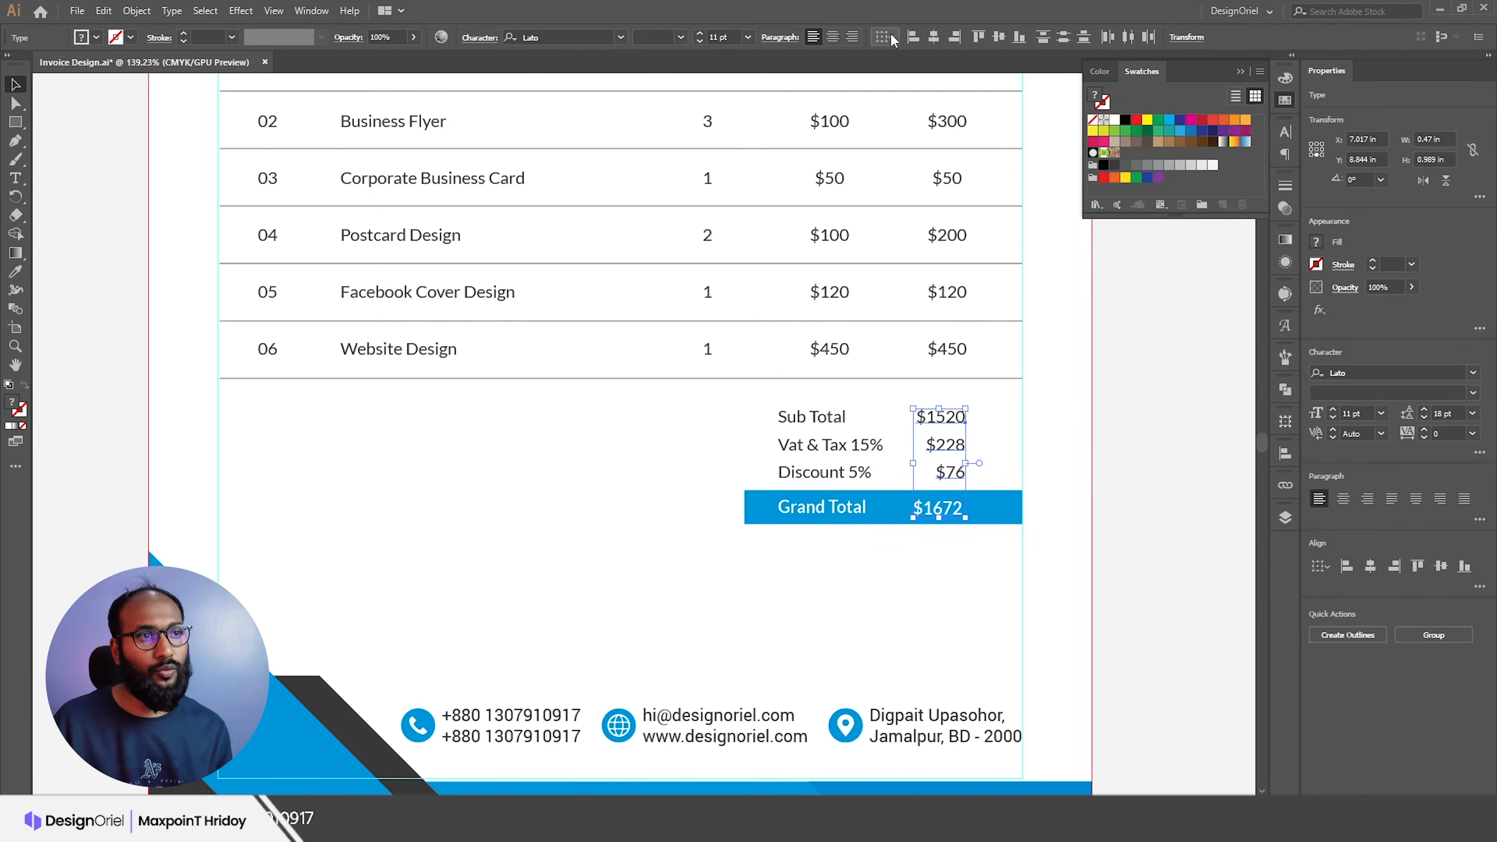
click(1075, 527)
click(937, 507)
click(853, 37)
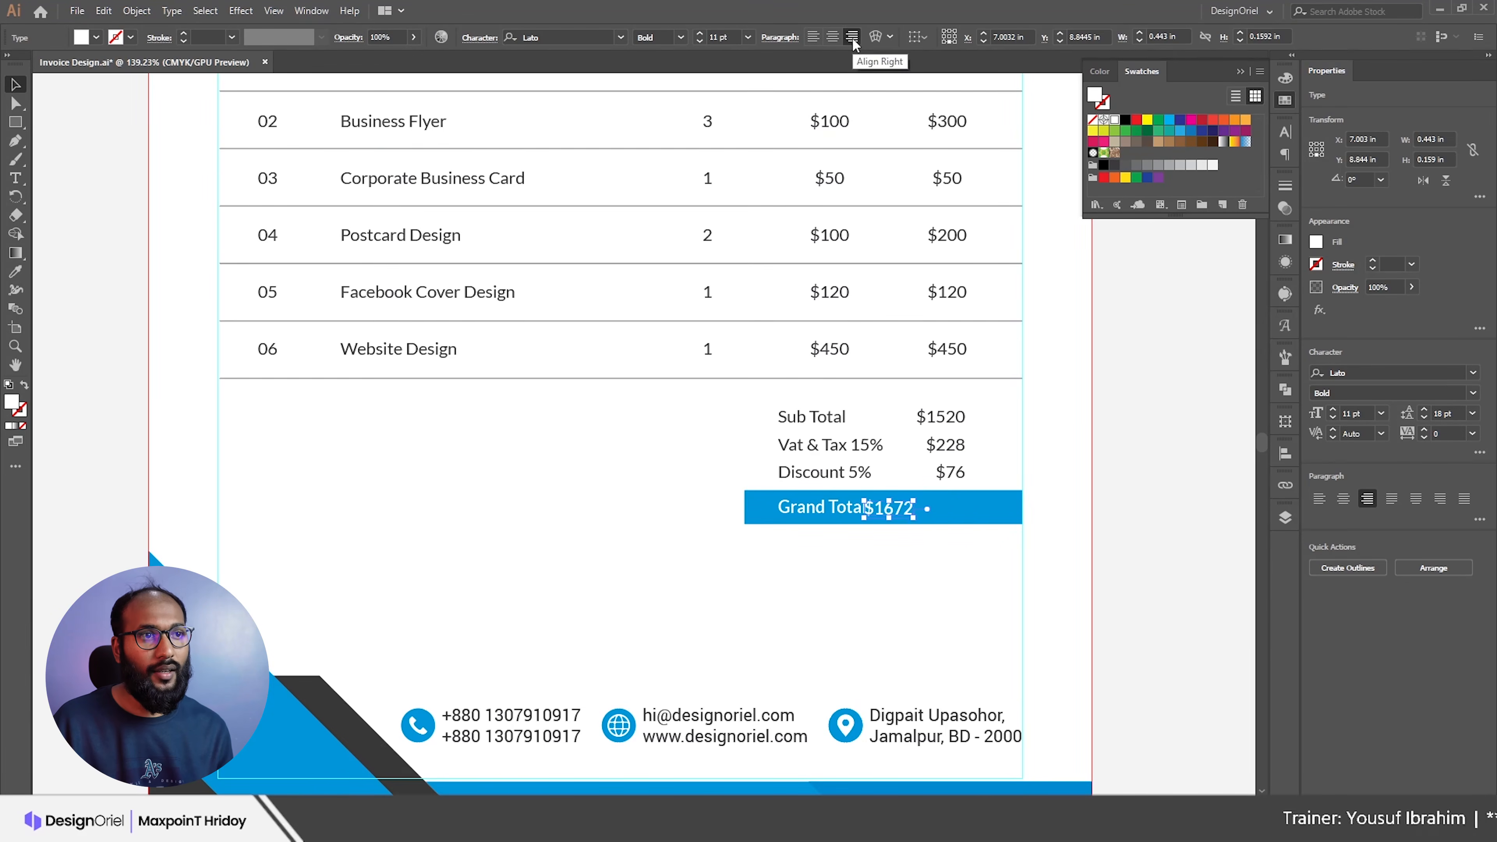
shift+click(950, 472)
click(955, 36)
click(1067, 438)
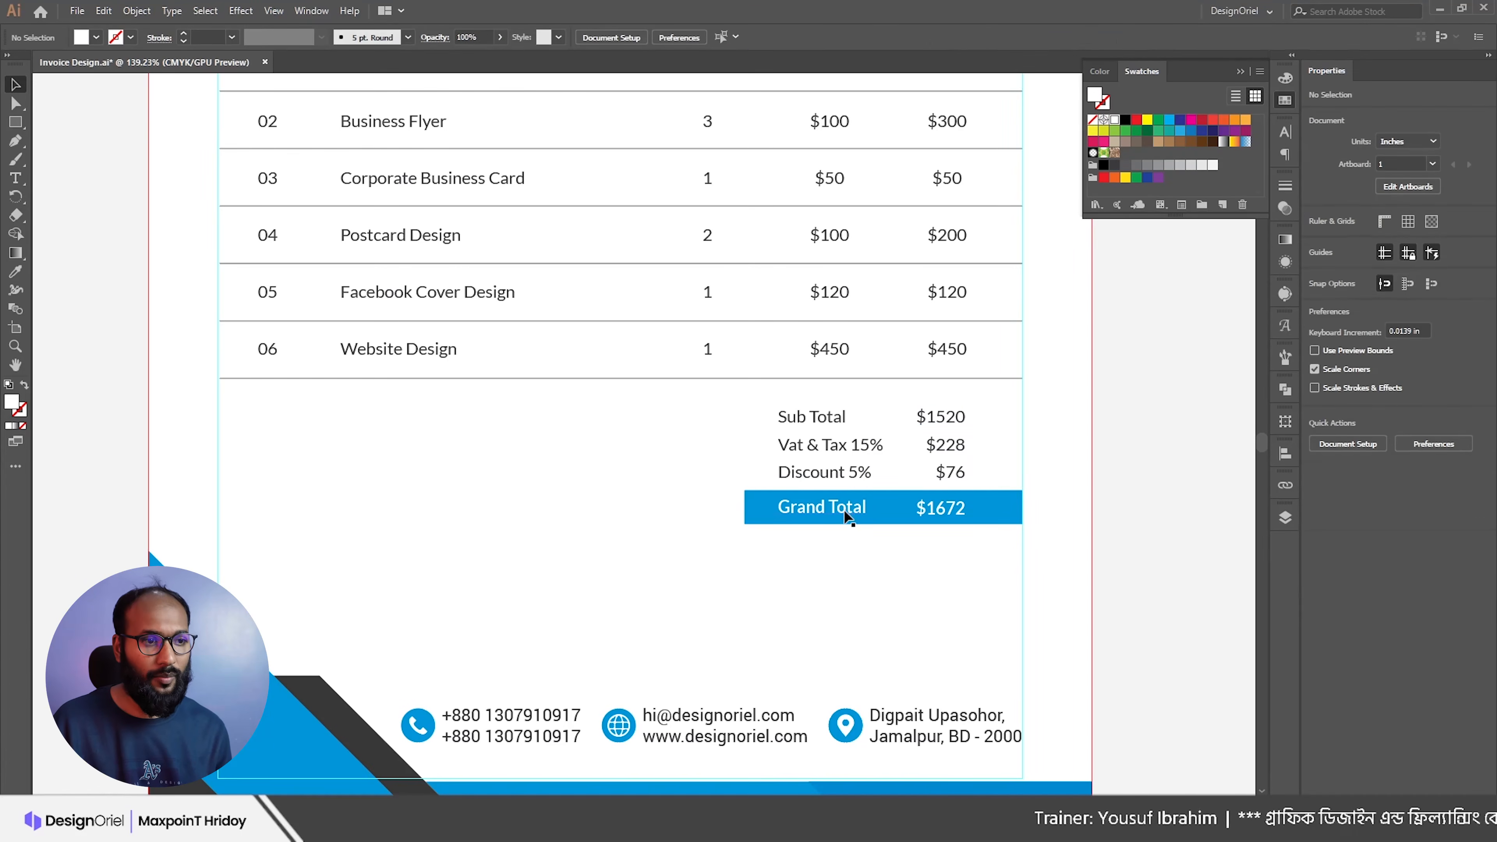
Step: Shift the Sub Total, Vat & Tax and Discount labels slightly right
scroll(991, 503, down, 3)
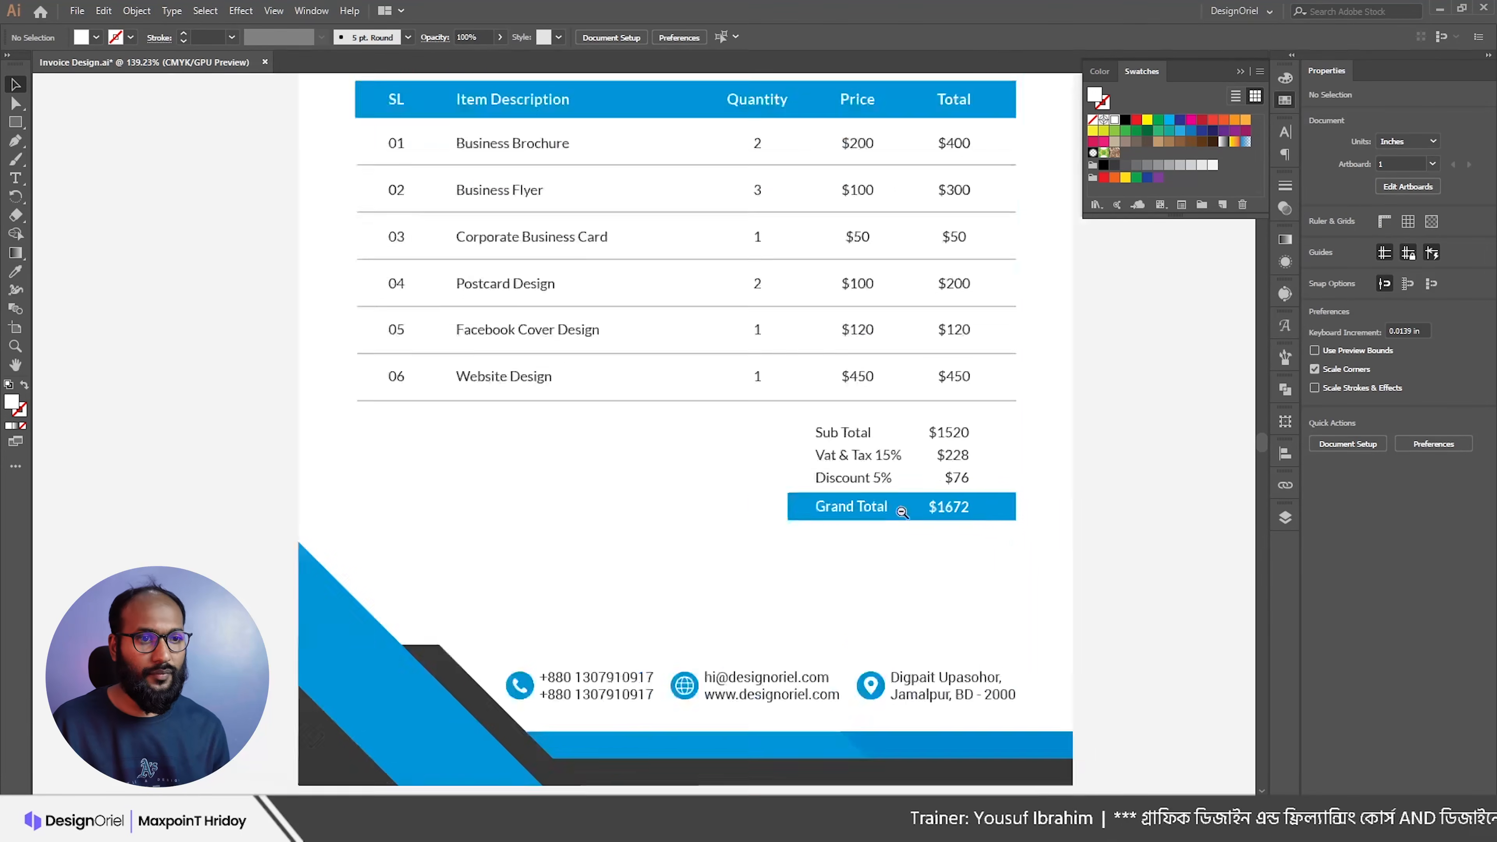
scroll(938, 507, up, 1)
scroll(858, 516, down, 1)
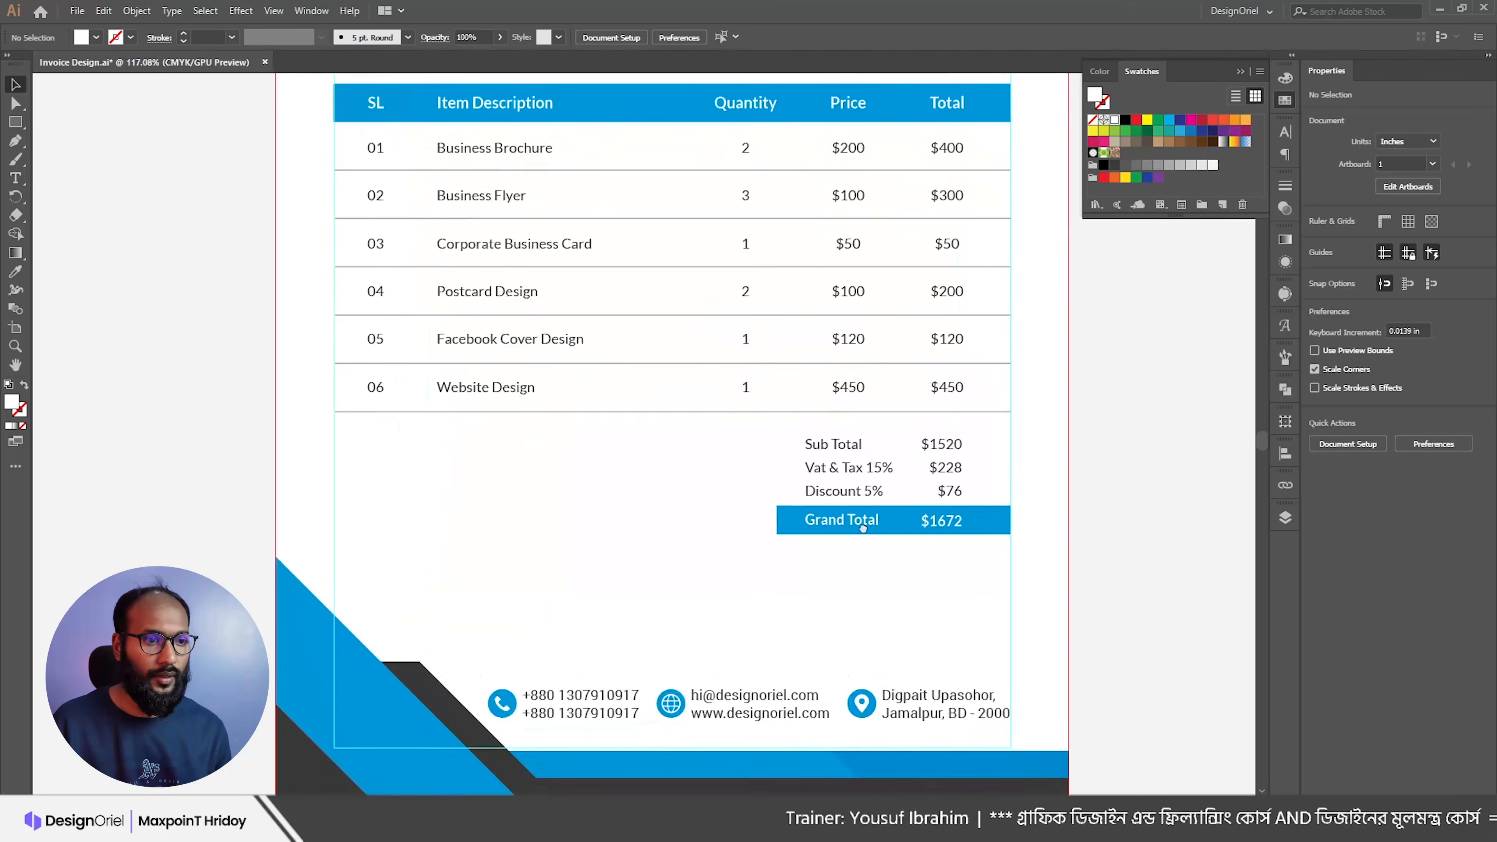
scroll(858, 516, down, 1)
click(862, 404)
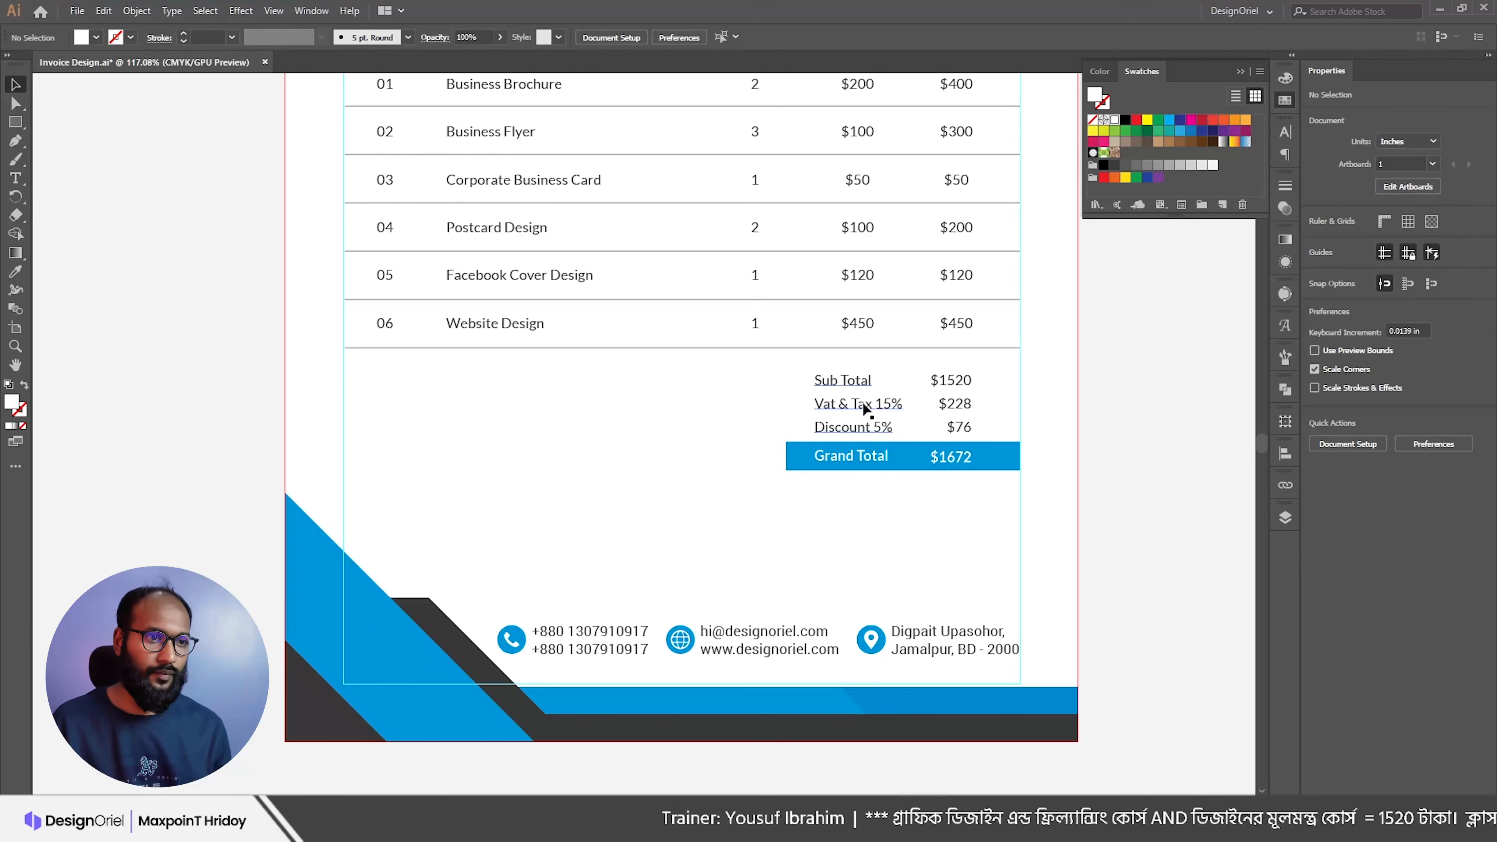
drag(862, 402, 871, 401)
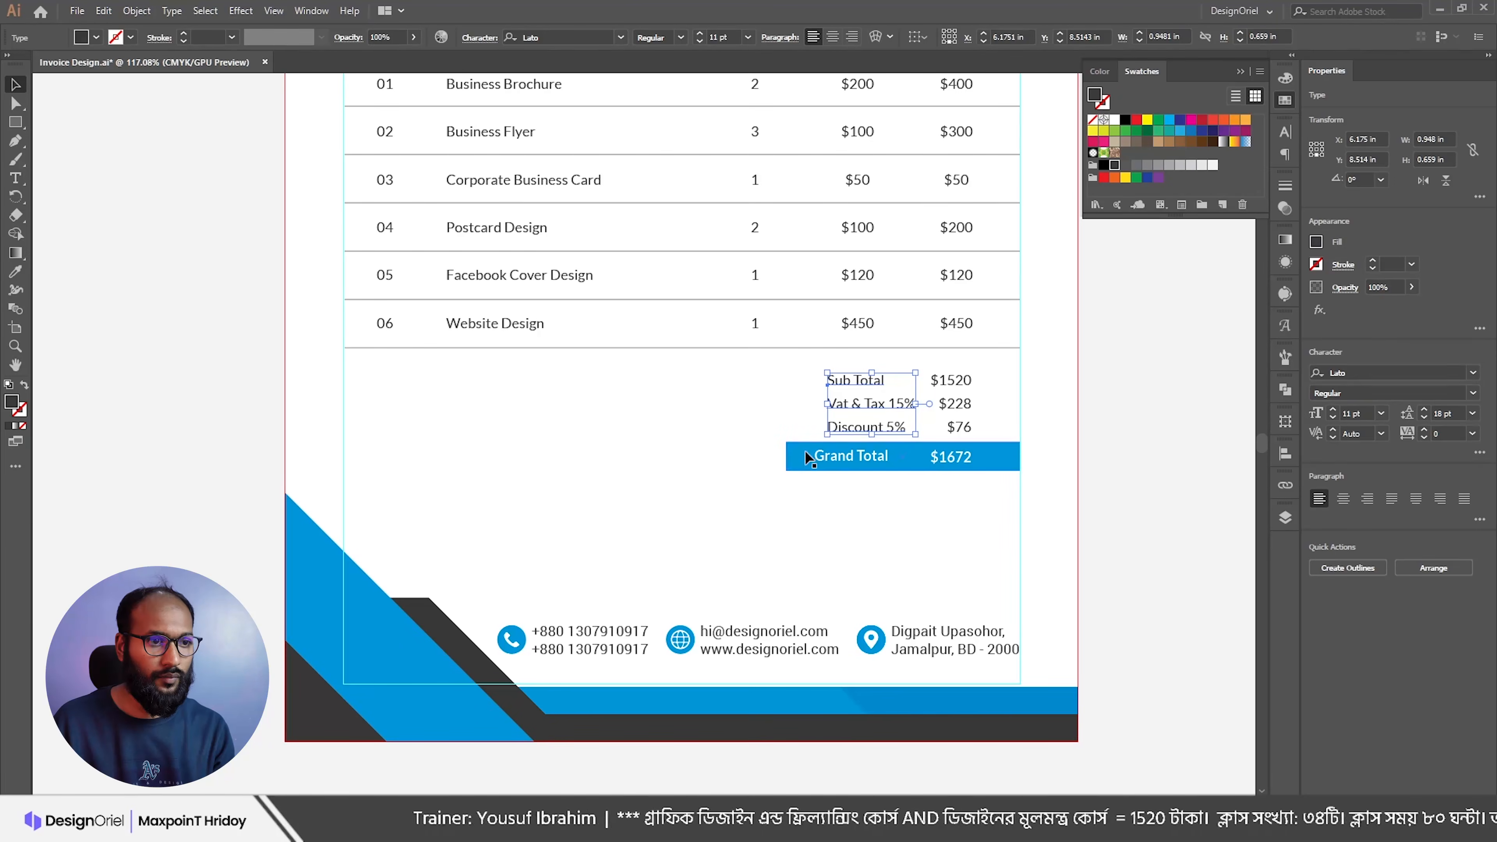
Step: Adjust the blue Grand Total bar's left edge, trimming it and then extending it leftward
click(836, 465)
click(831, 456)
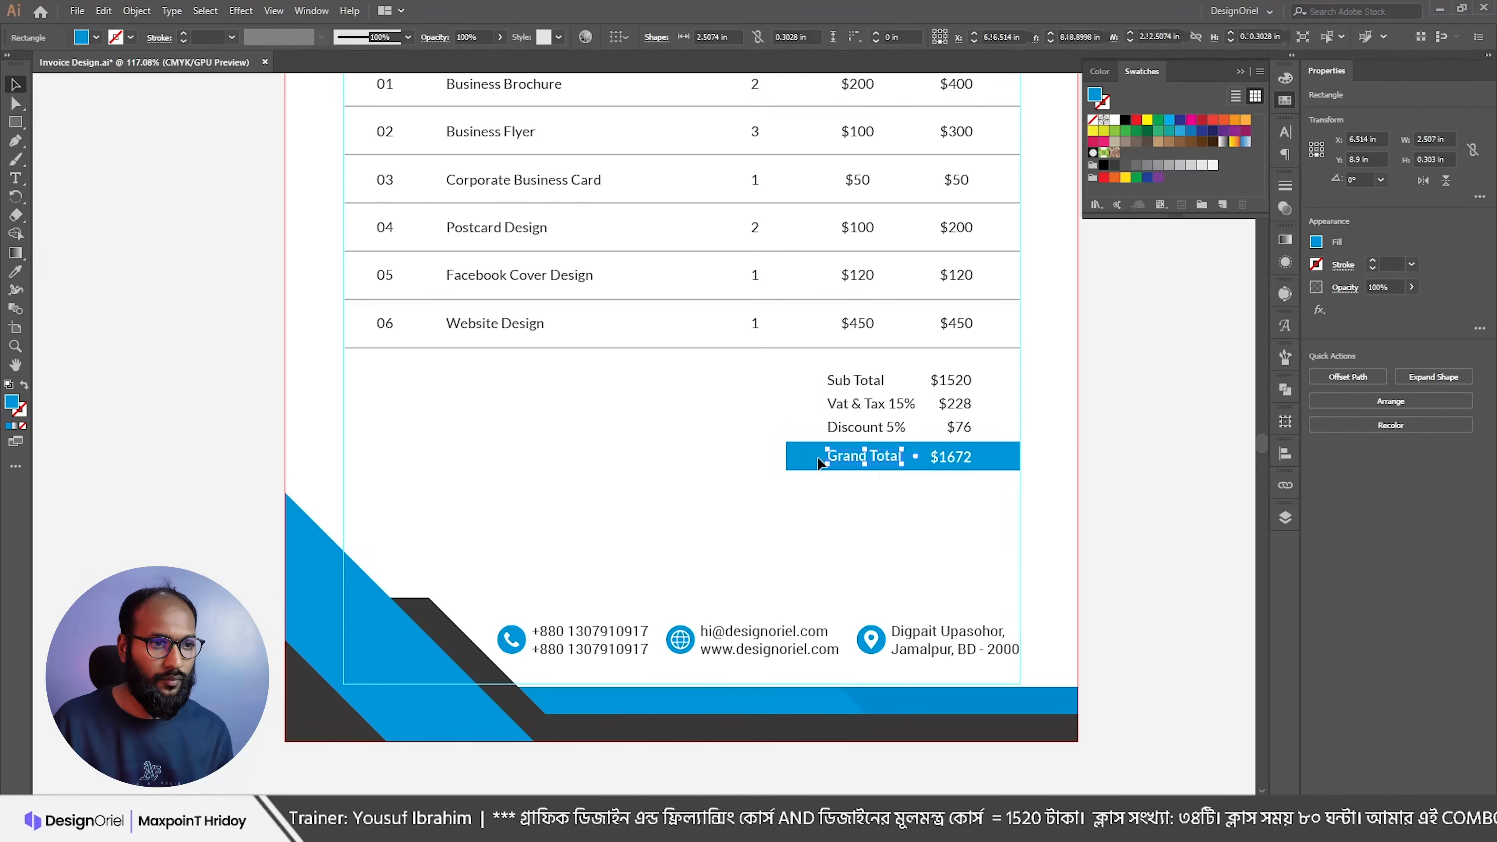
click(807, 460)
drag(787, 461, 802, 462)
click(874, 498)
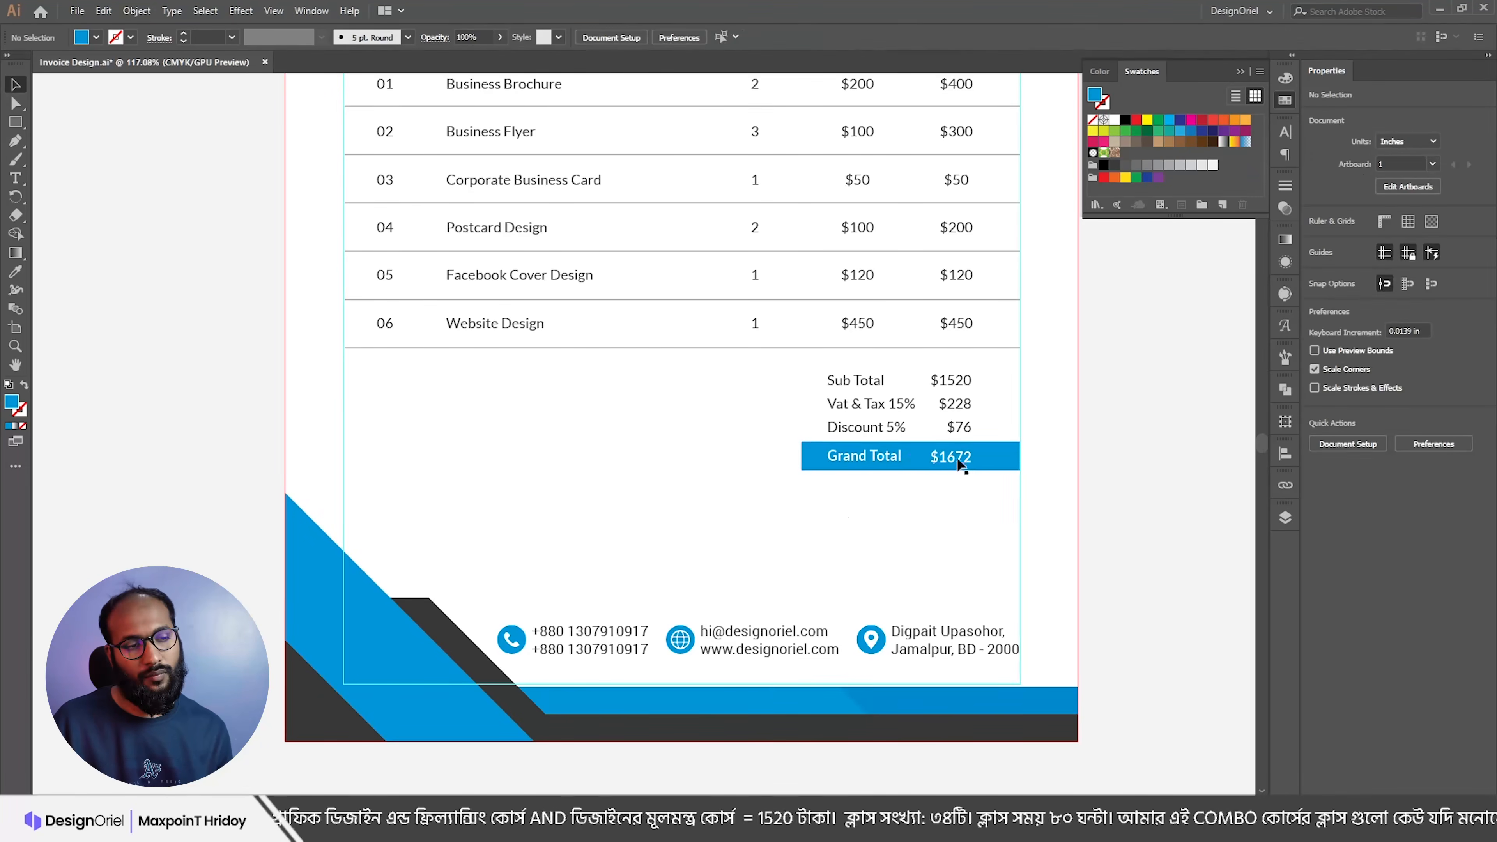
scroll(943, 454, up, 2)
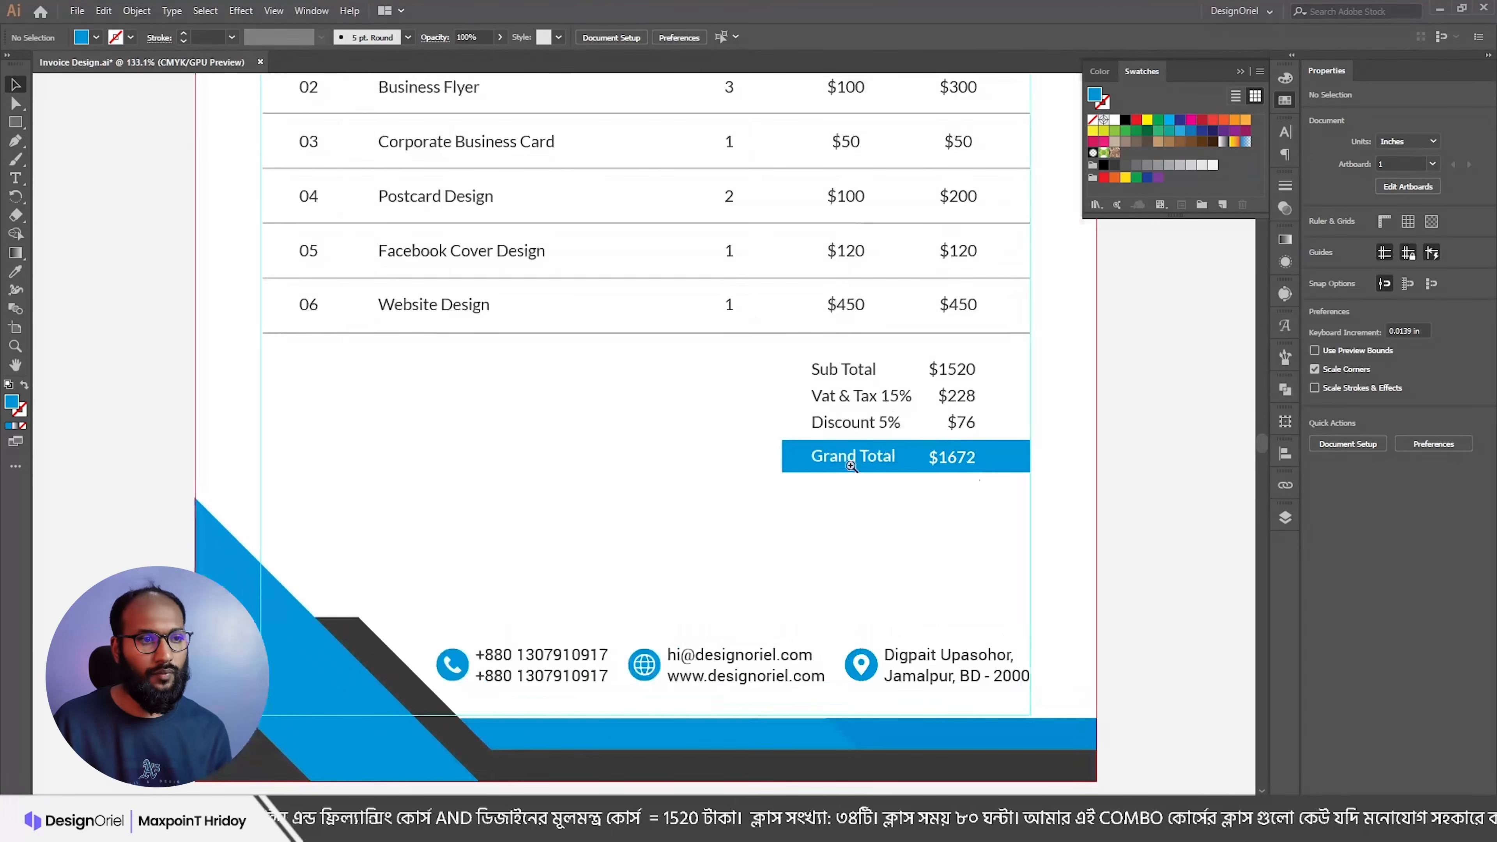
click(797, 455)
drag(782, 461, 771, 460)
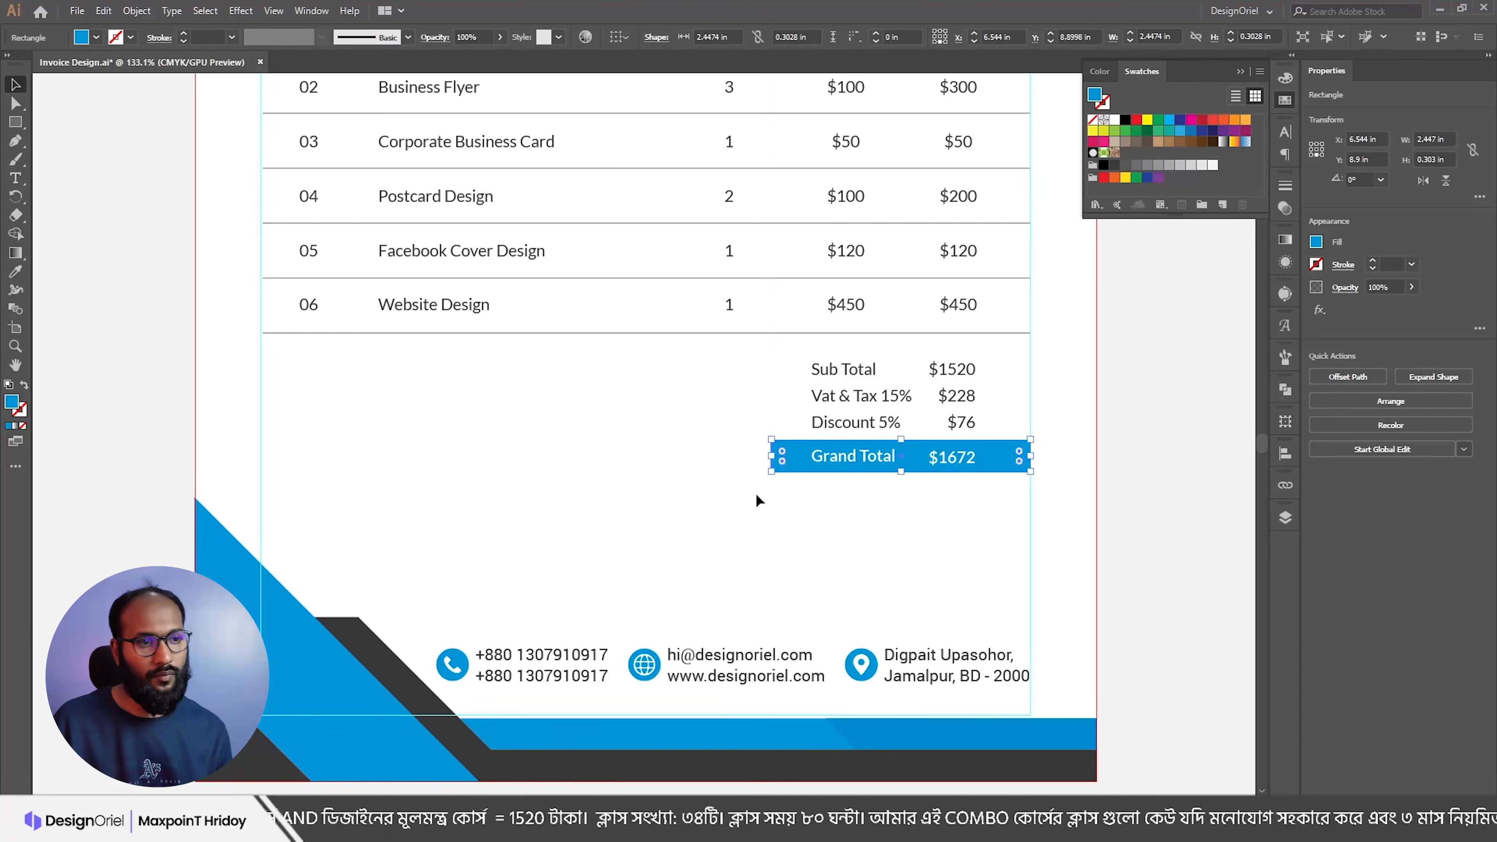
click(758, 498)
drag(875, 457, 777, 484)
drag(890, 424, 950, 461)
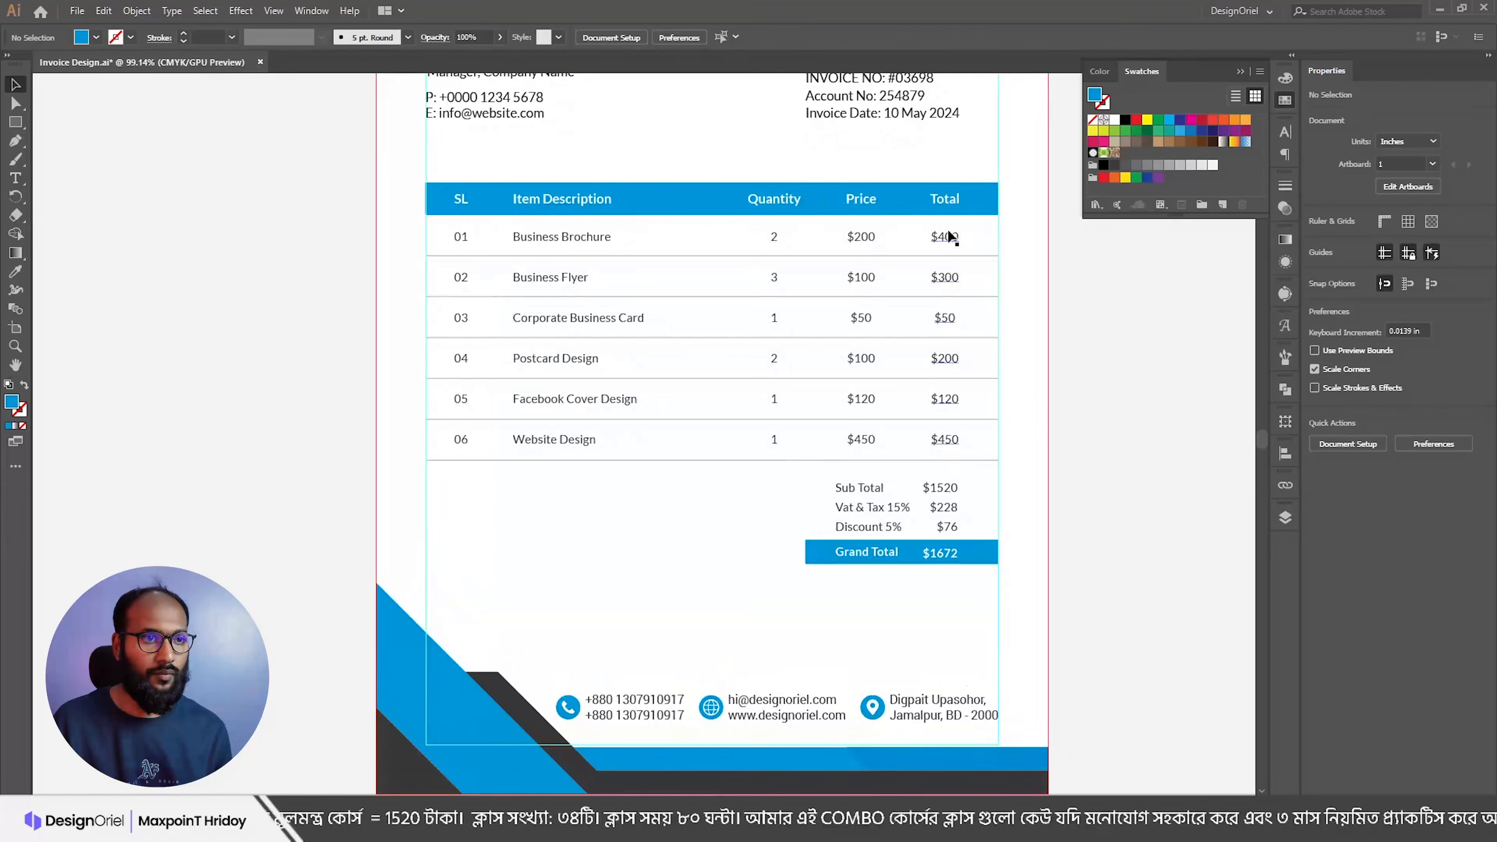
Step: Shift the Total column right, nudge Price right and reposition the Quantity column
click(947, 239)
drag(945, 206, 954, 206)
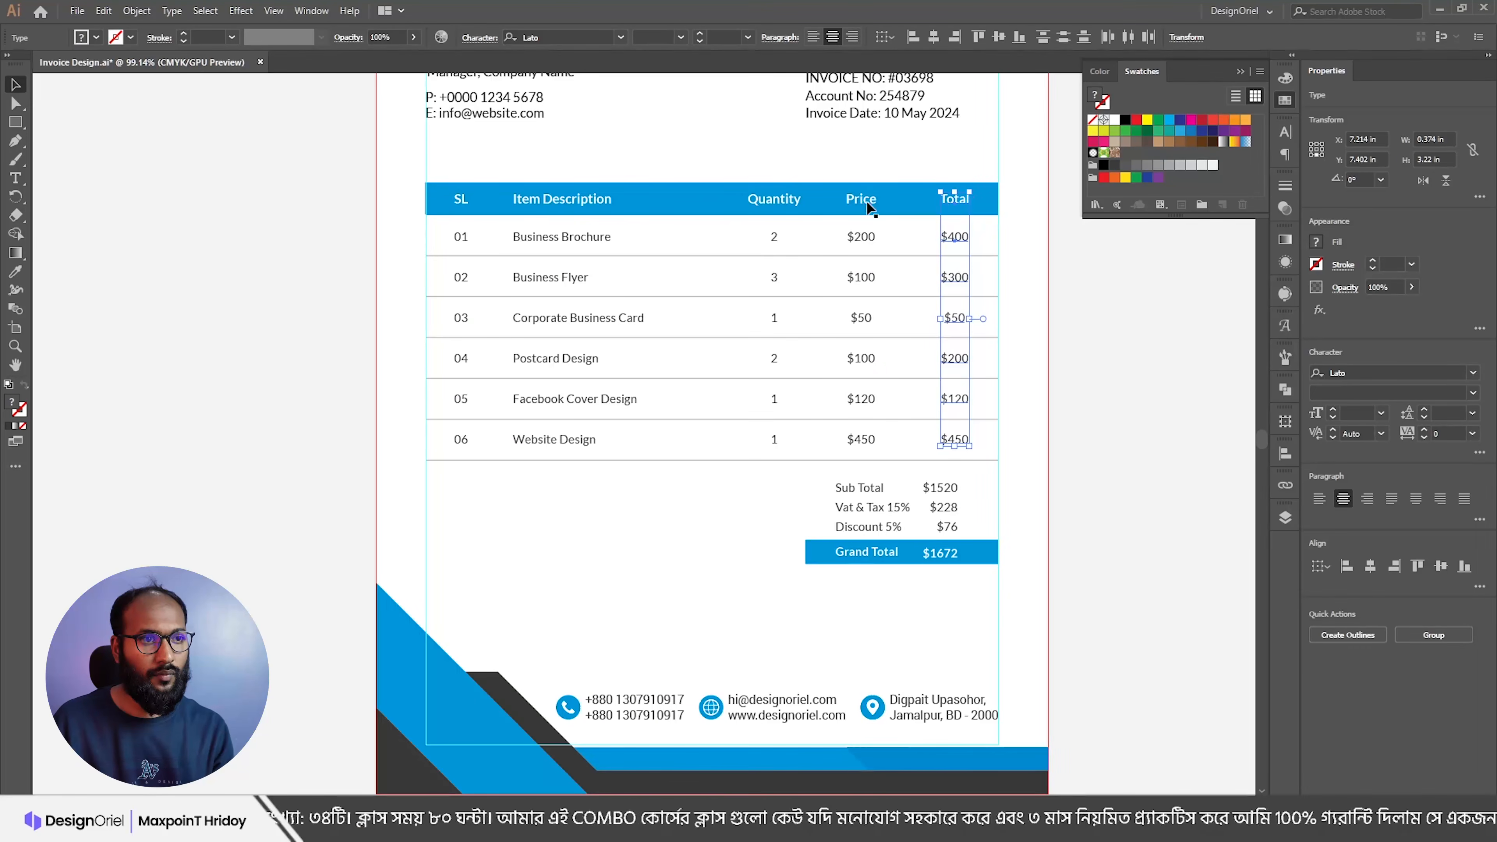
click(866, 205)
key(Right)
key(Right)
key(Right)
key(Right)
key(Right)
key(Right)
key(Right)
key(Right)
click(792, 201)
shift+click(773, 240)
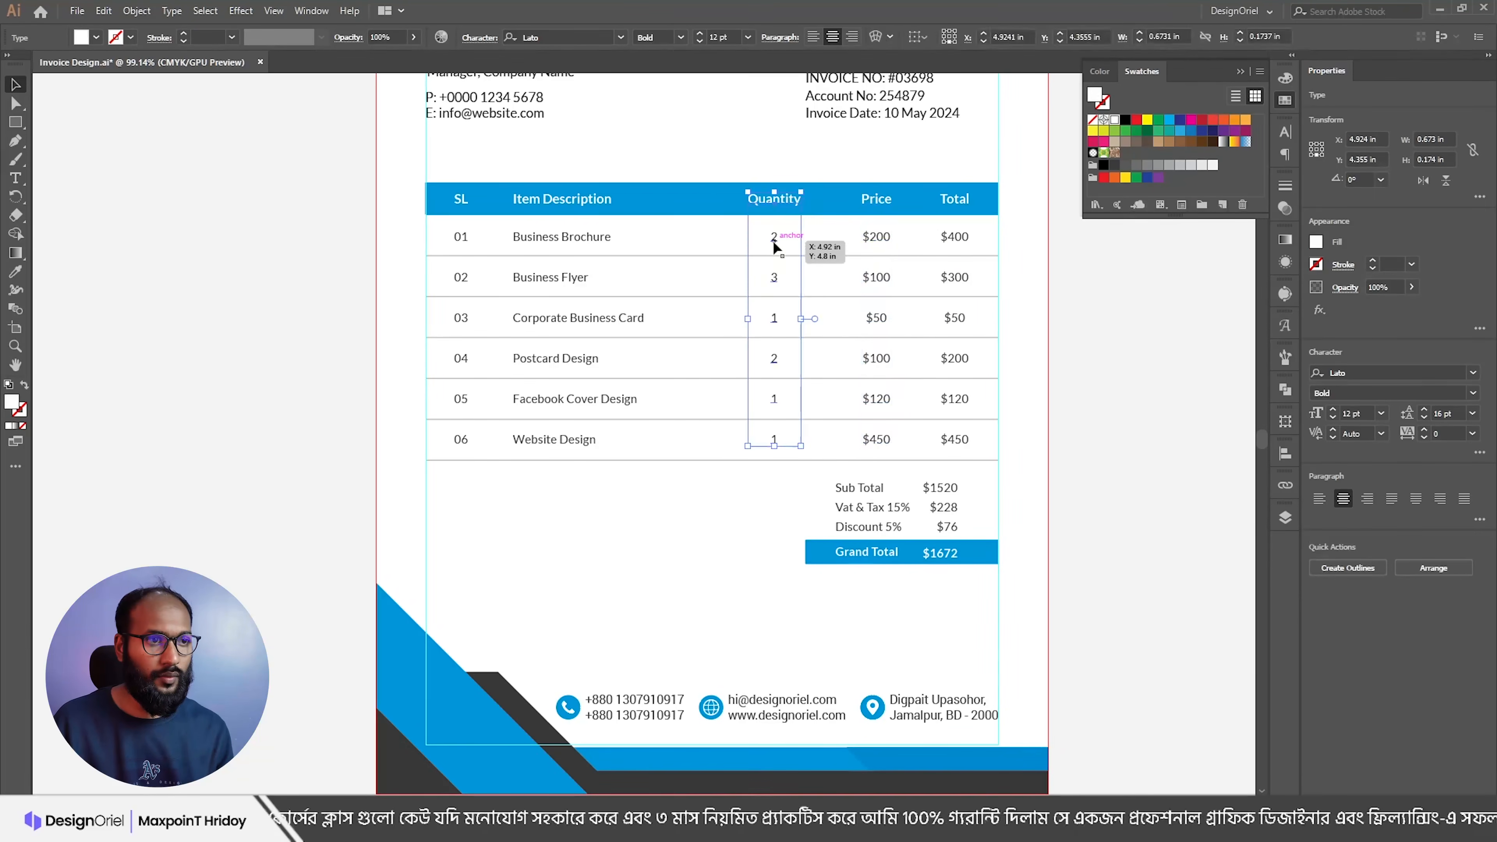
drag(772, 242, 773, 248)
Step: Nudge the Price header and numbers slightly left and up into alignment
click(877, 199)
shift+click(875, 239)
key(Down)
key(Down)
key(Left)
key(Left)
key(Up)
key(Up)
key(Up)
key(Left)
key(Left)
key(Up)
click(1094, 382)
Step: Right-align the $1520, $228 and $76 amounts with the Total column numbers
click(940, 491)
shift+click(950, 439)
click(954, 37)
scroll(934, 522, up, 2)
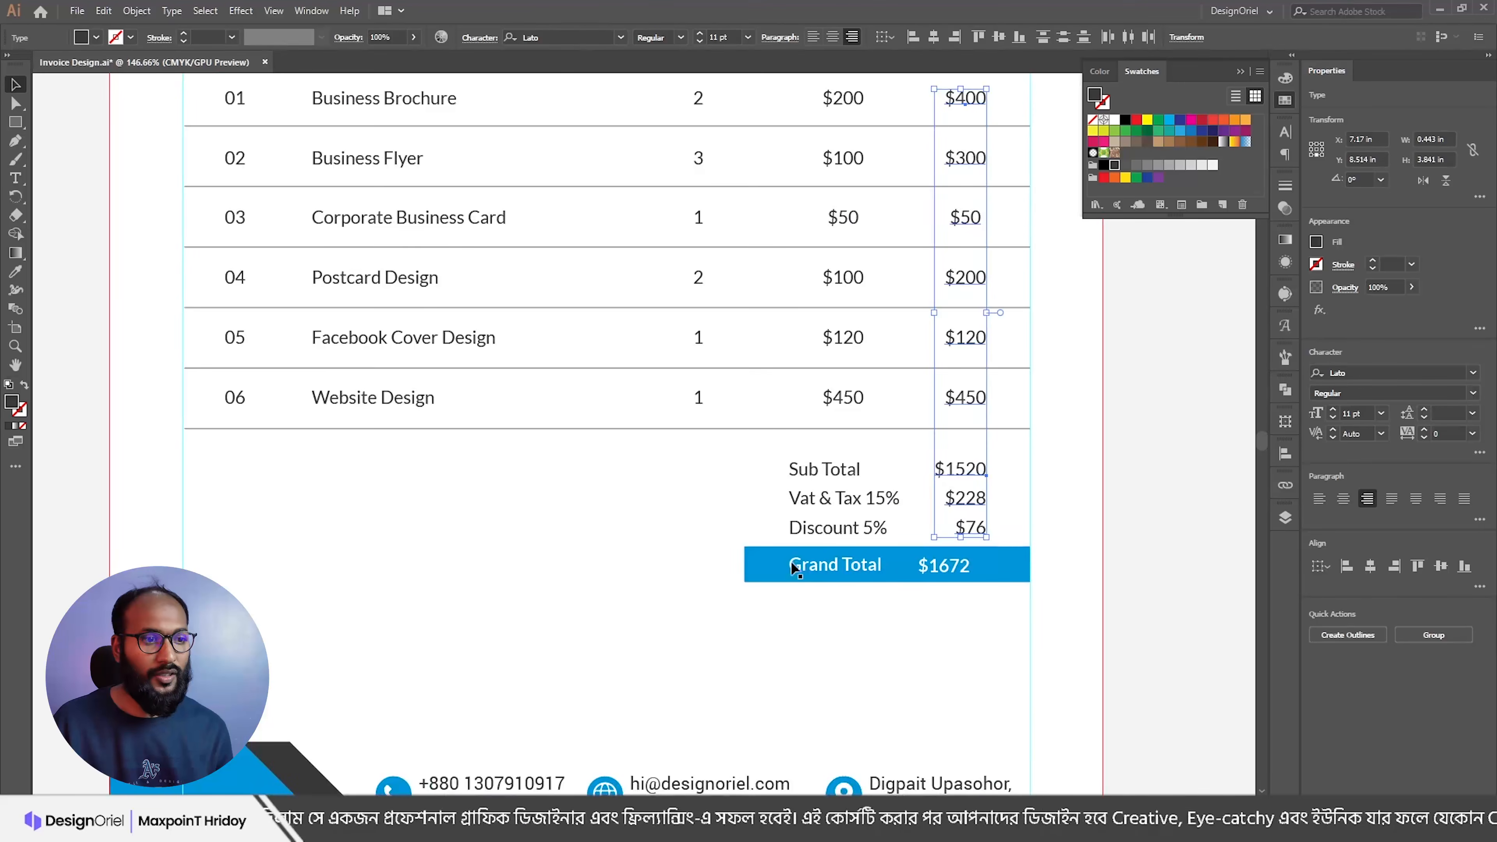
Step: Right-align the $1672 grand total with the subtotal amounts
click(955, 567)
shift+click(970, 528)
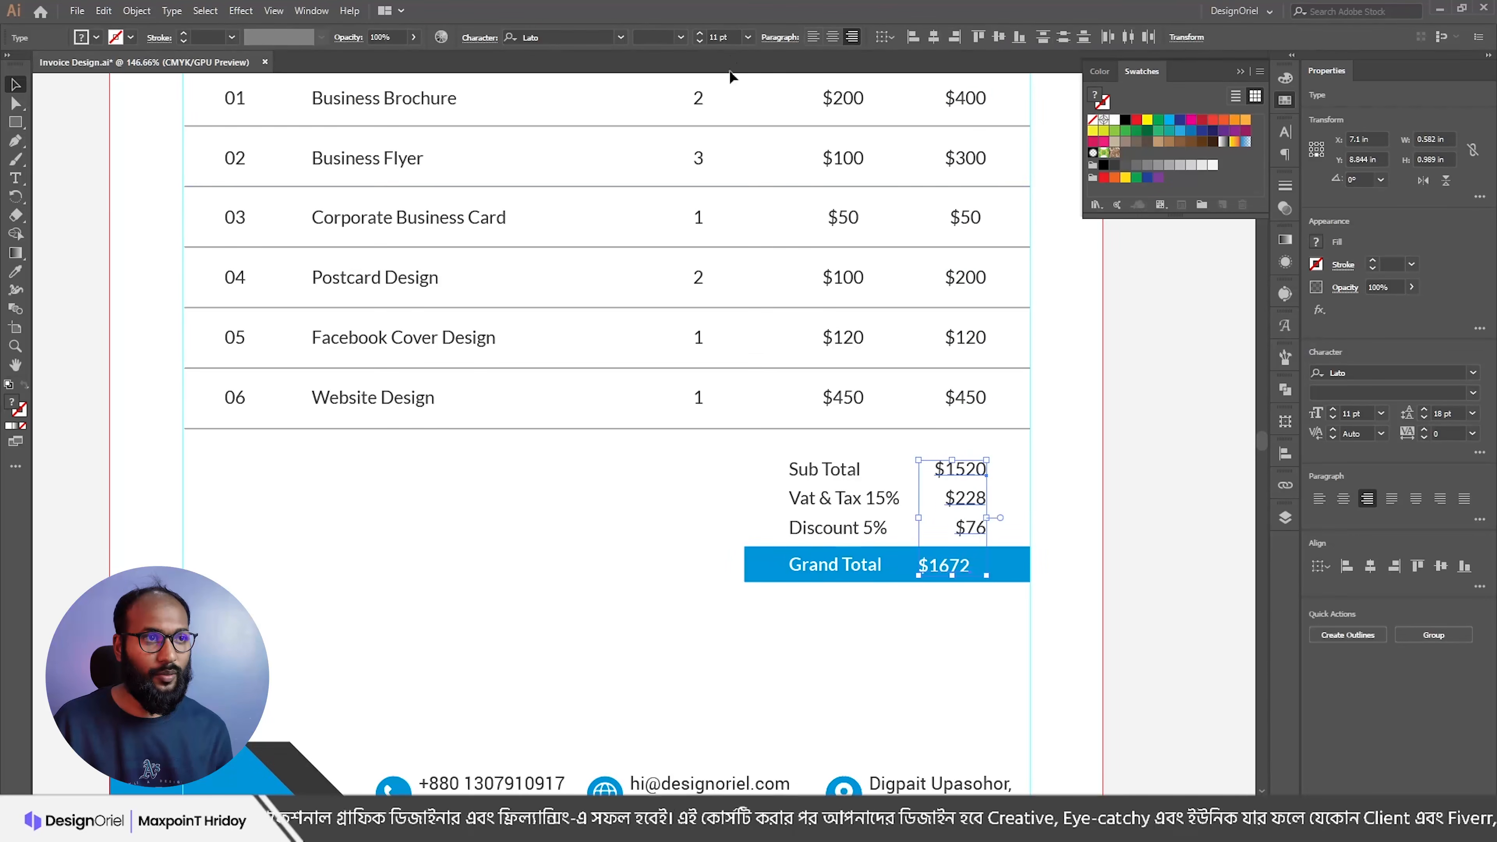
click(955, 36)
click(1091, 407)
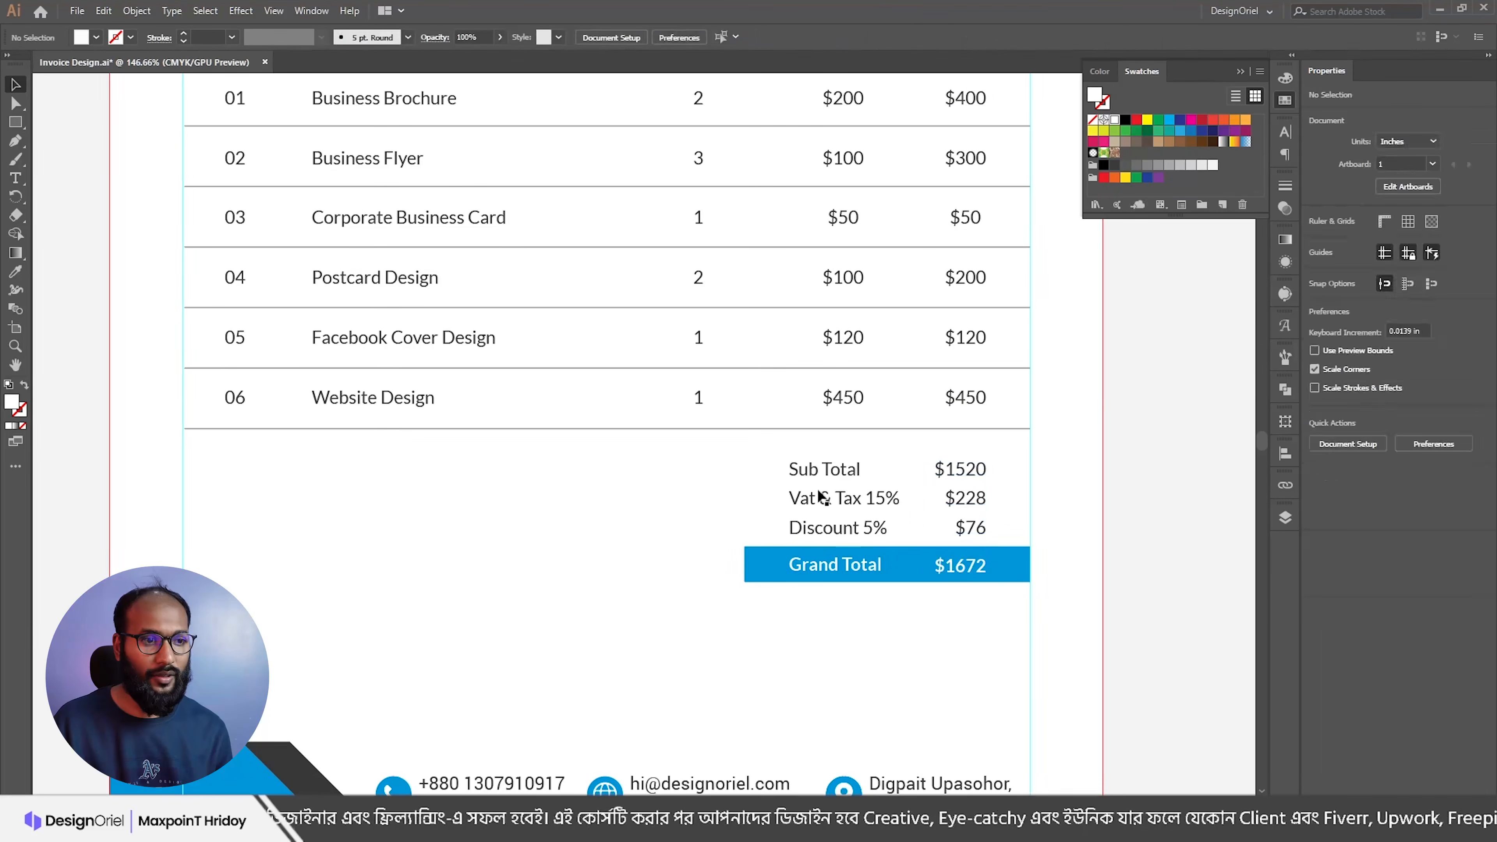
click(831, 563)
click(973, 621)
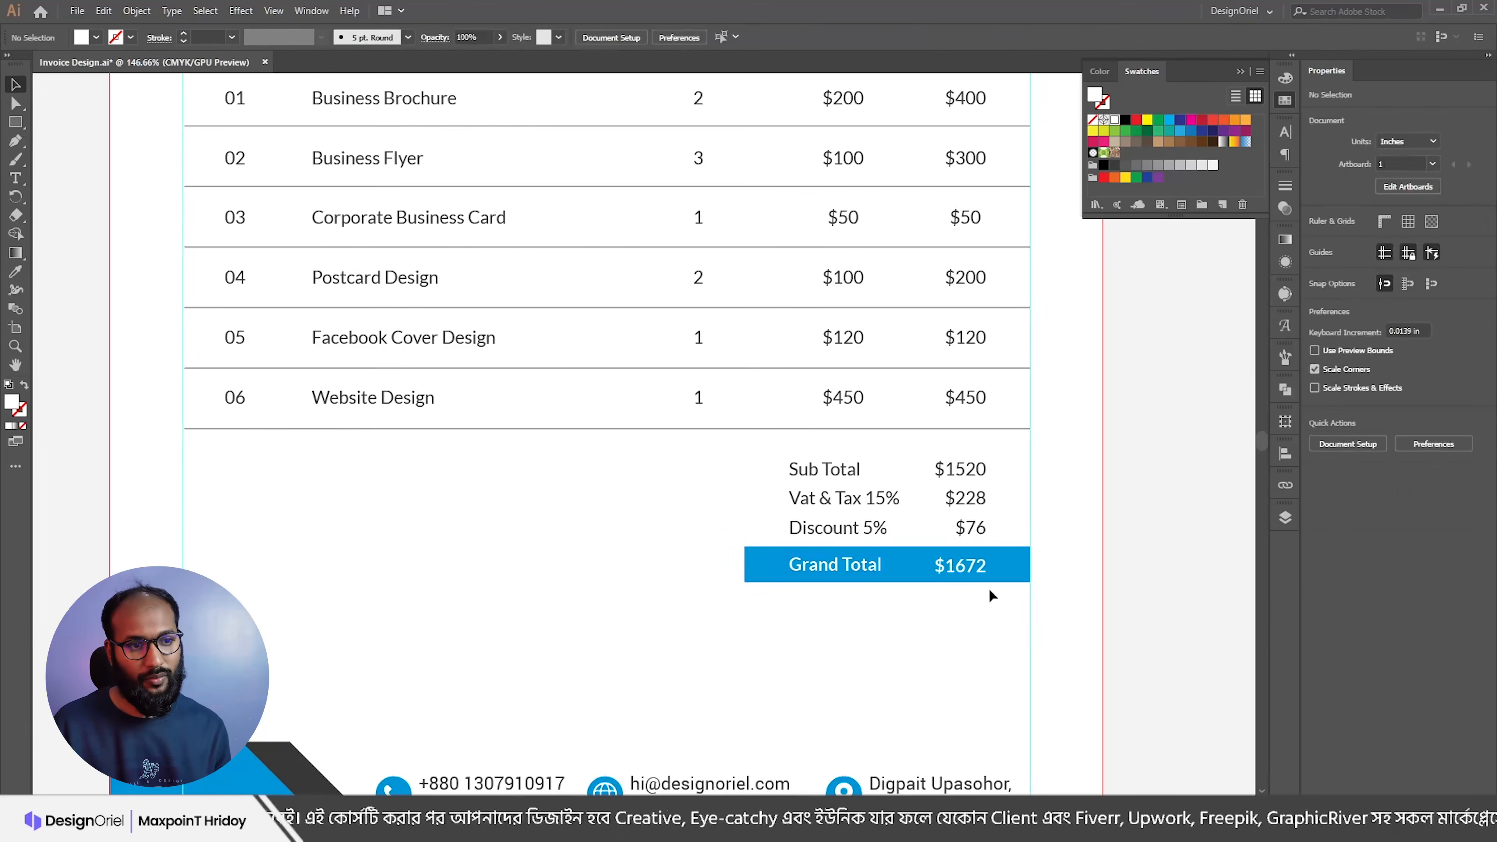
scroll(854, 572, down, 3)
scroll(854, 576, up, 2)
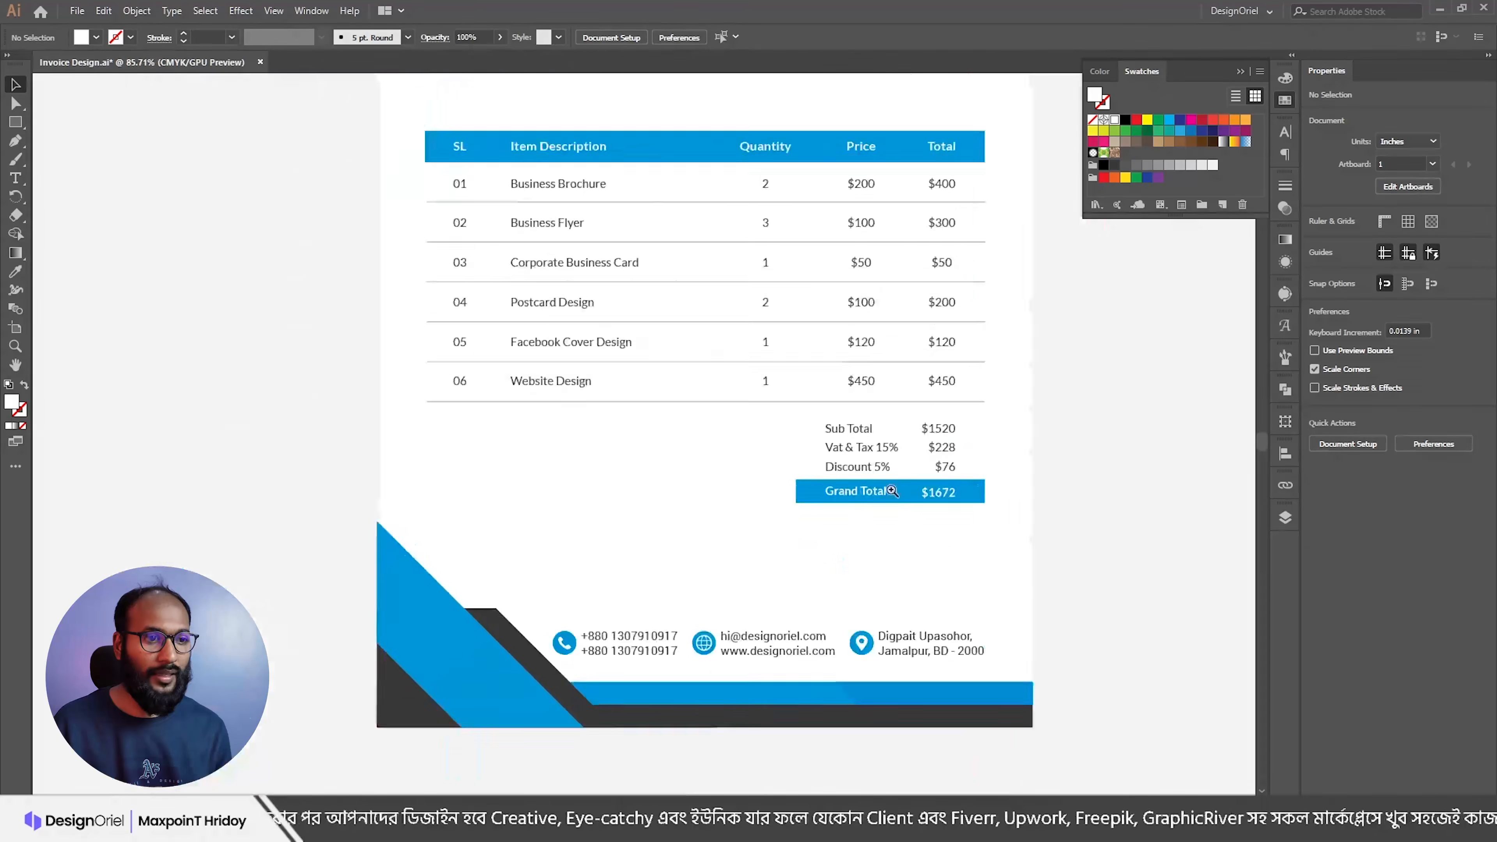
Step: Left-align the Sub Total, Vat and Discount labels with the Grand Total label
click(846, 447)
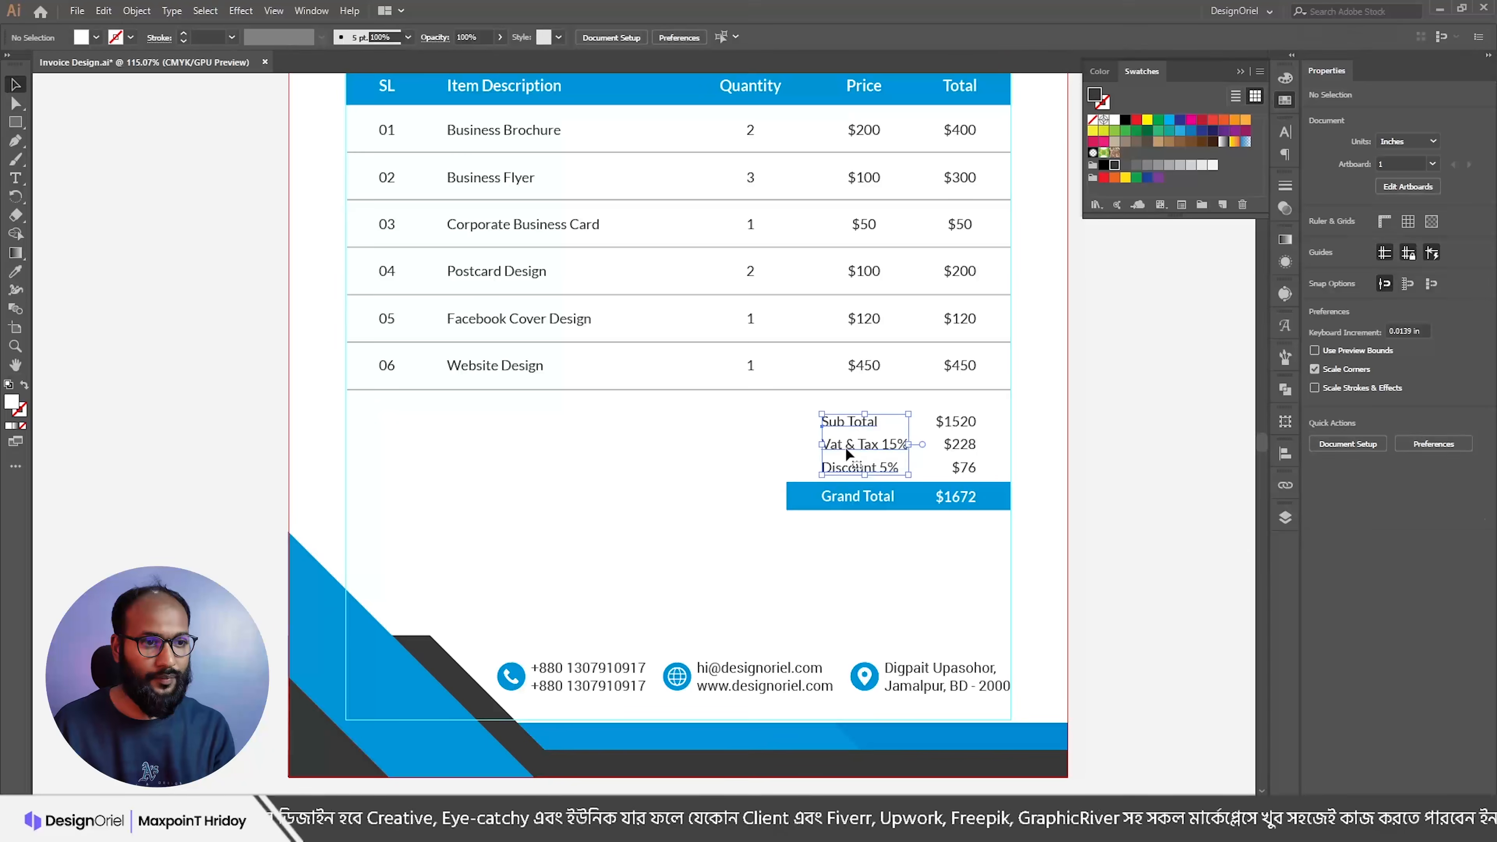
key(Right)
key(Right)
key(Right)
key(Right)
key(Right)
drag(850, 417, 871, 425)
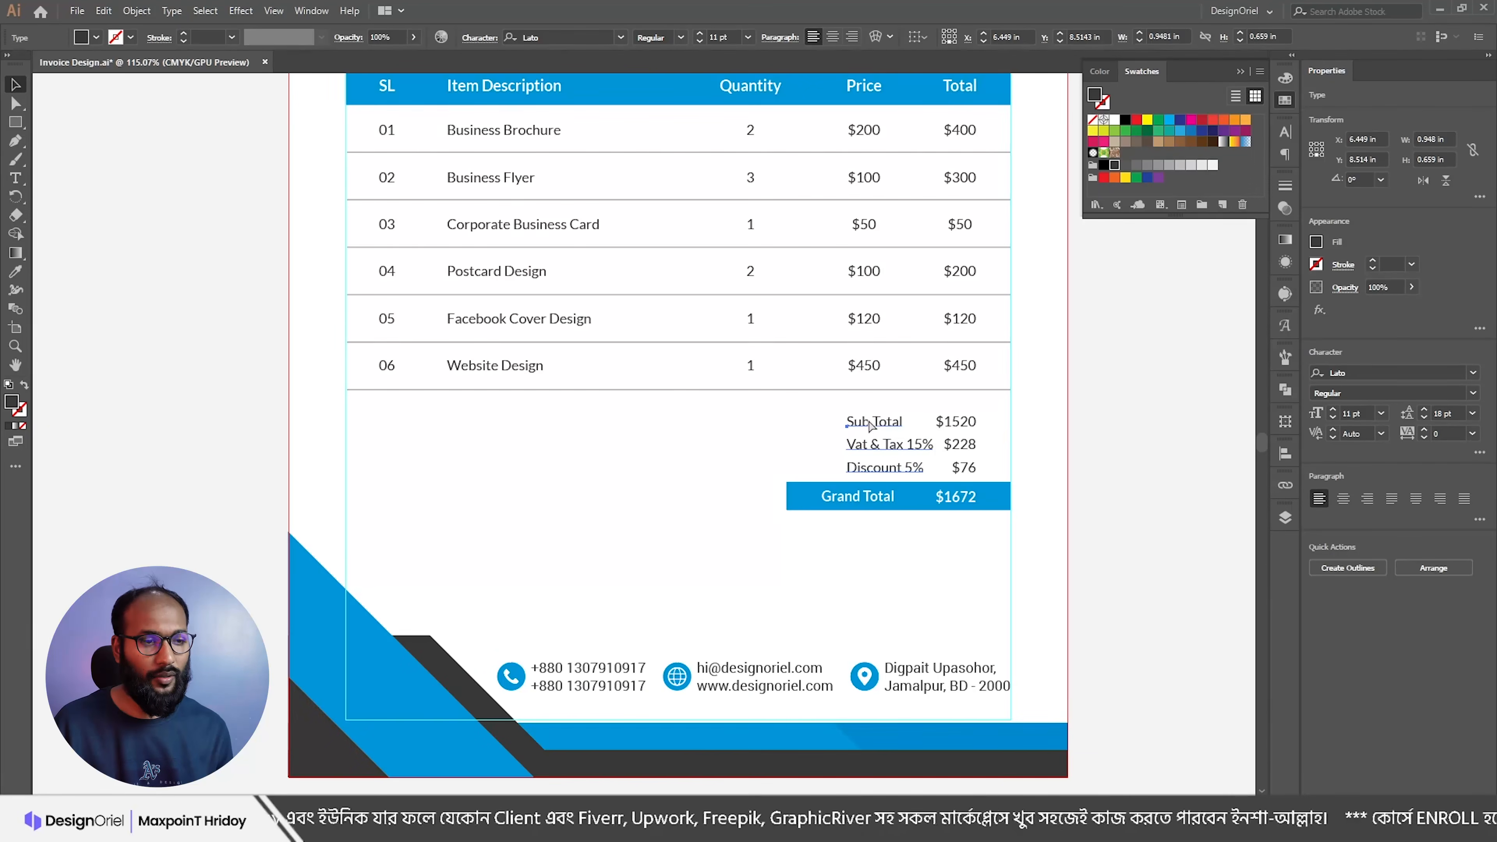
shift+click(862, 366)
click(1131, 513)
drag(921, 402, 864, 384)
drag(853, 470, 891, 471)
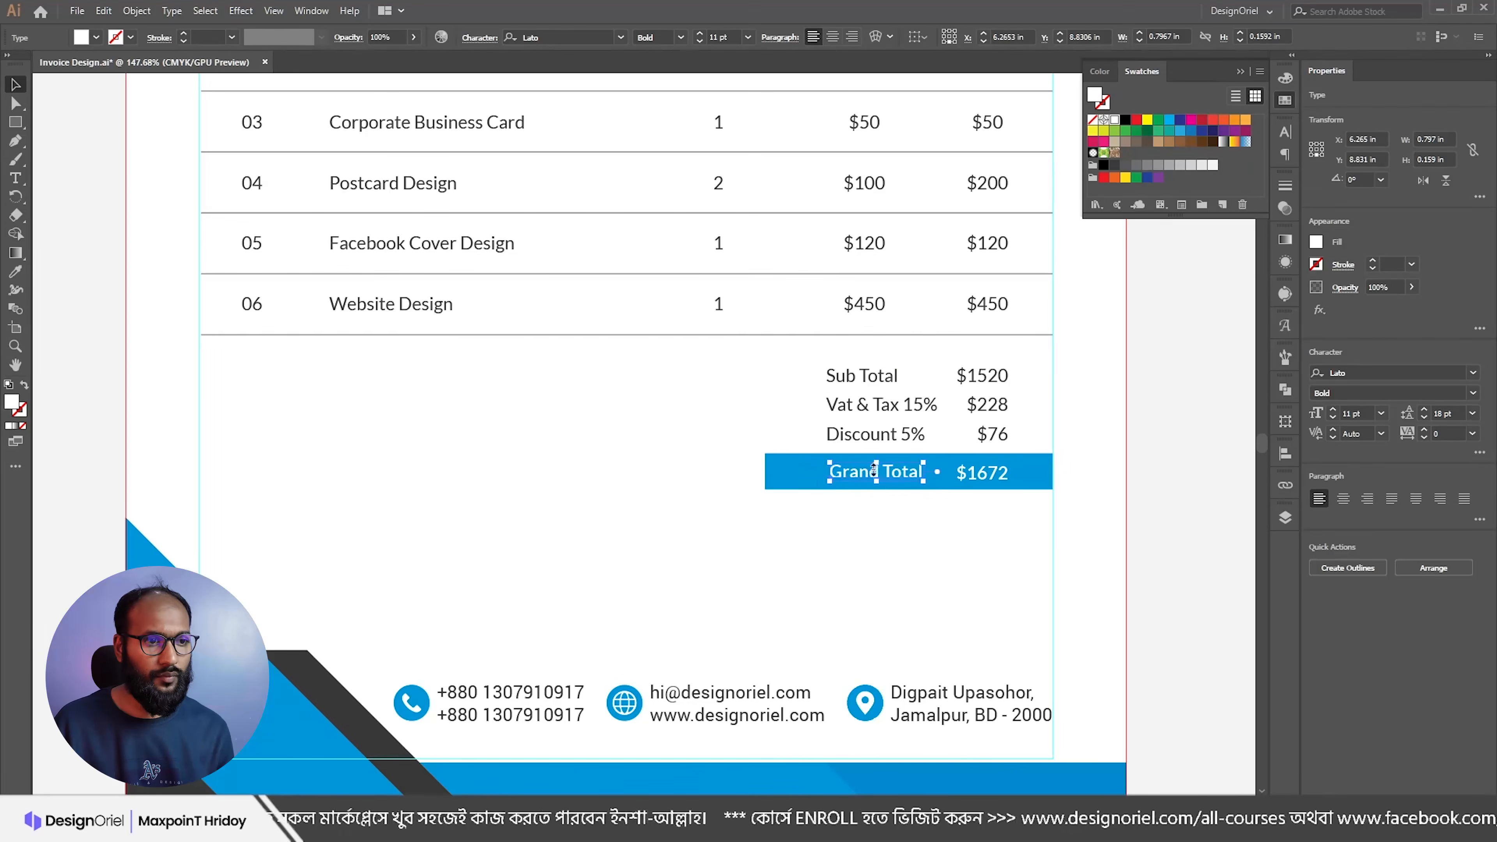
shift+click(837, 435)
click(913, 41)
Step: Trim the left edge of the blue Grand Total bar inward
click(801, 473)
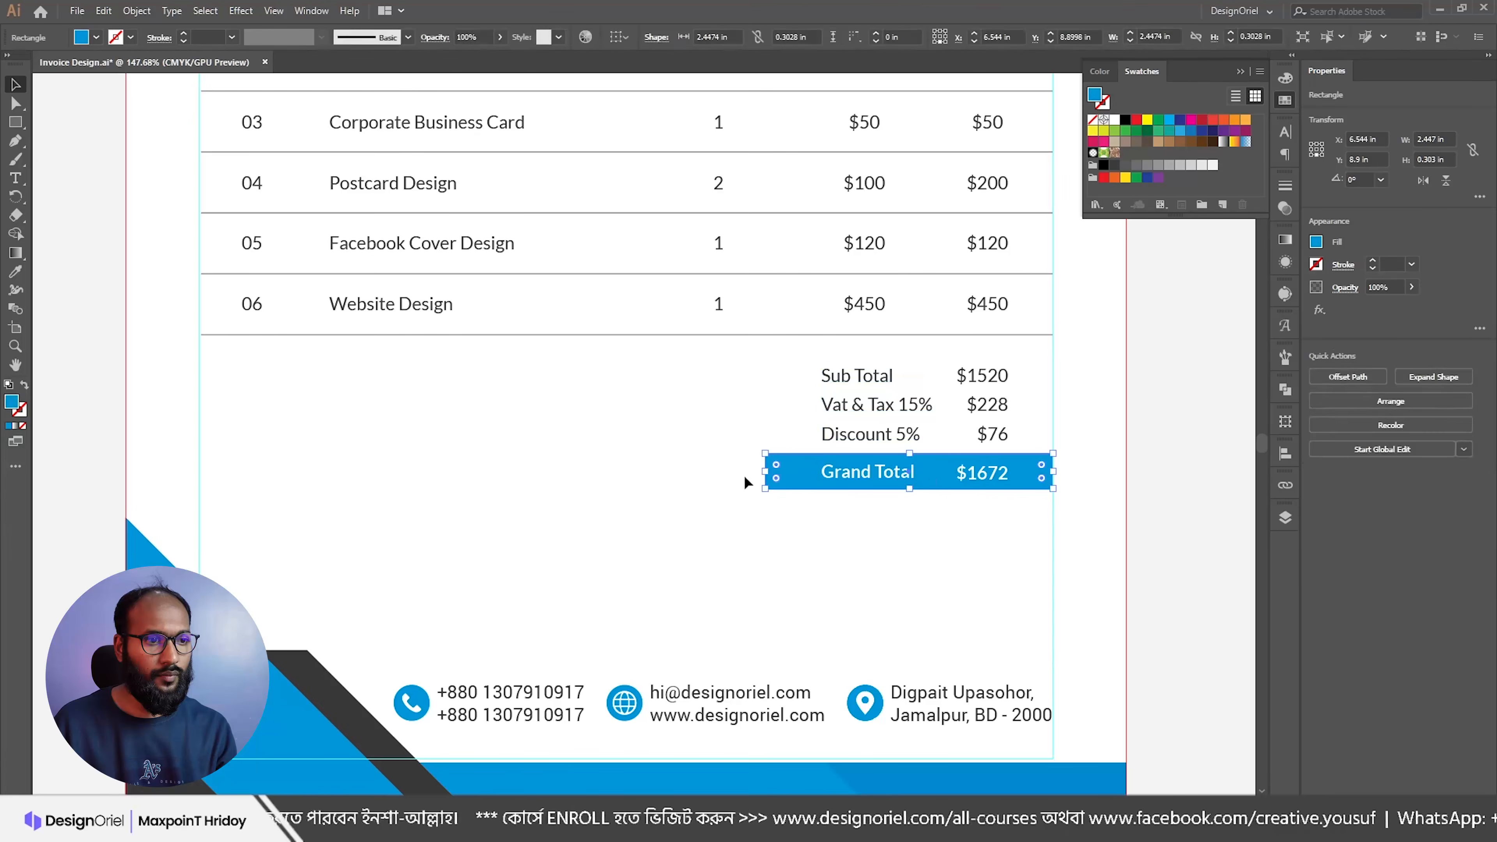
drag(768, 474, 781, 473)
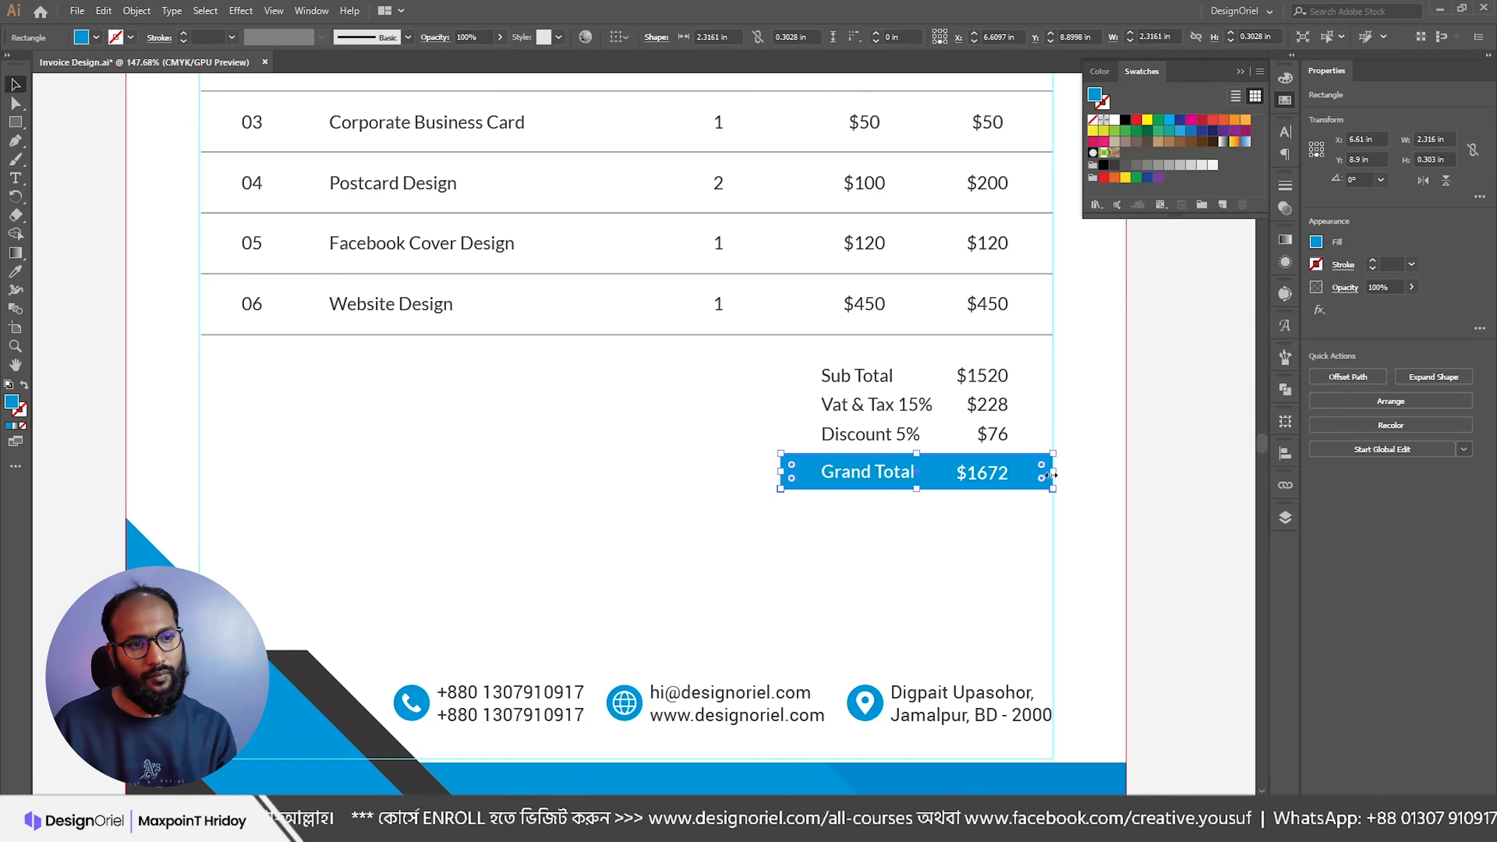
click(1078, 476)
Step: Select the whole item table and totals block and nudge it up
drag(995, 472, 953, 455)
drag(954, 456, 867, 356)
drag(867, 356, 917, 544)
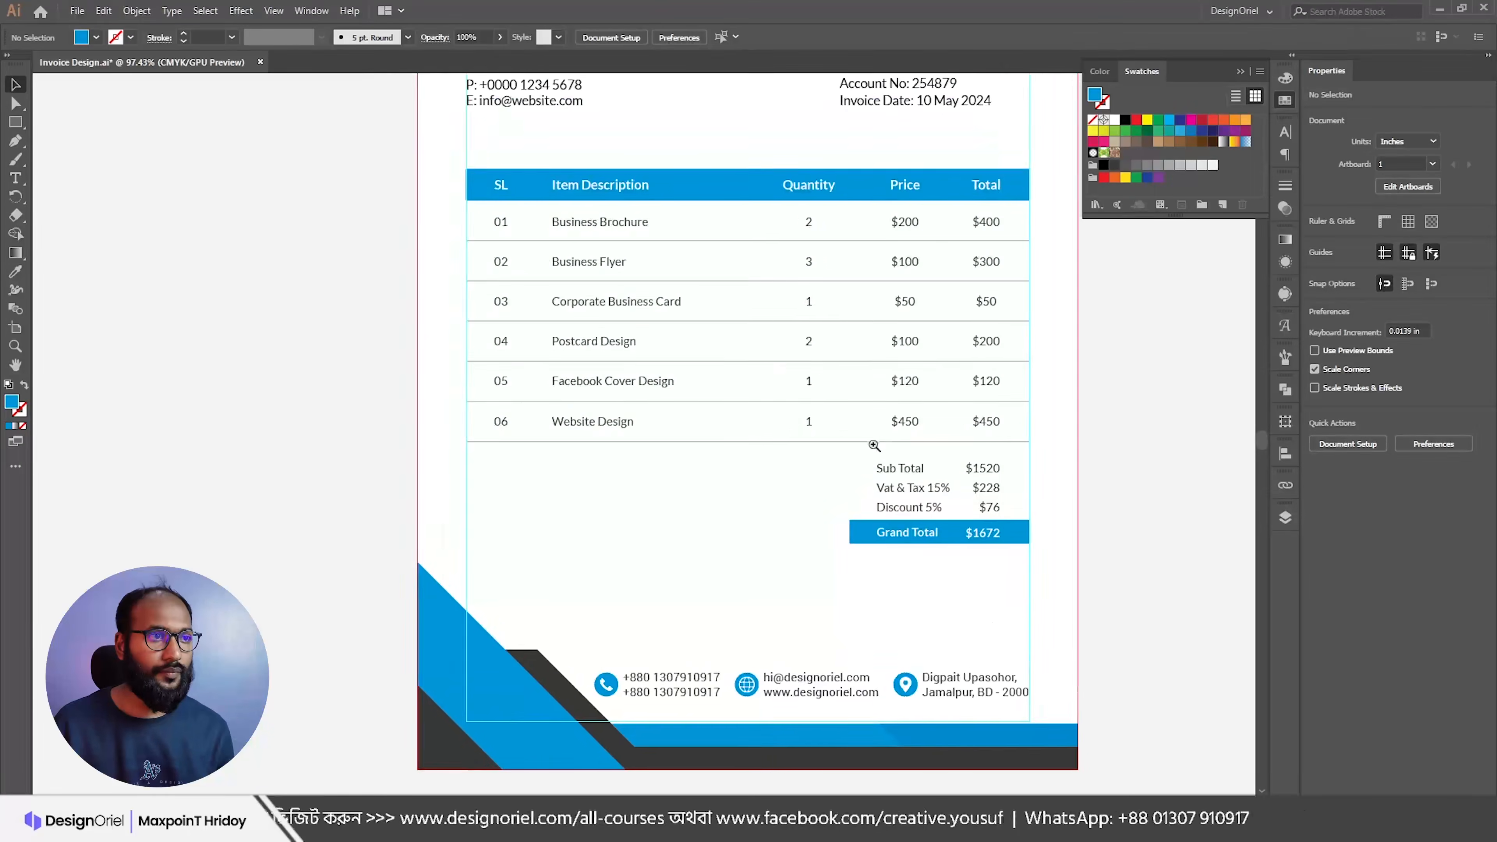
drag(874, 446, 824, 447)
drag(494, 201, 1011, 538)
key(Up)
key(Up)
key(Up)
key(Up)
key(Up)
key(Up)
key(Up)
key(Up)
key(Up)
key(Up)
key(Up)
key(Up)
key(Up)
key(Up)
key(Up)
key(Up)
key(Up)
key(Up)
key(Up)
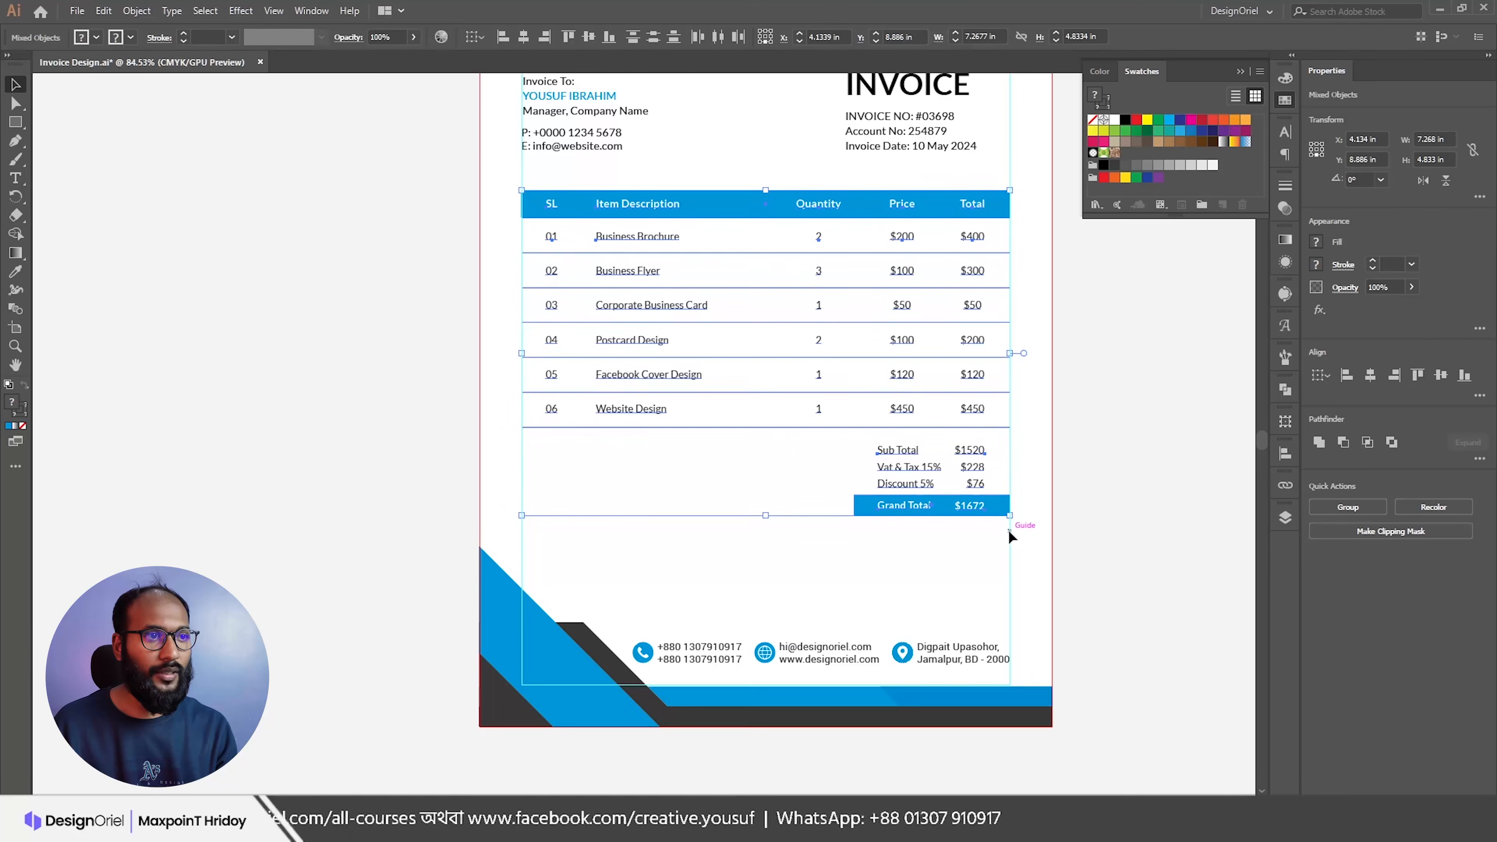
Step: Copy the thank-you line from the invoice text notes
key(alt+Tab)
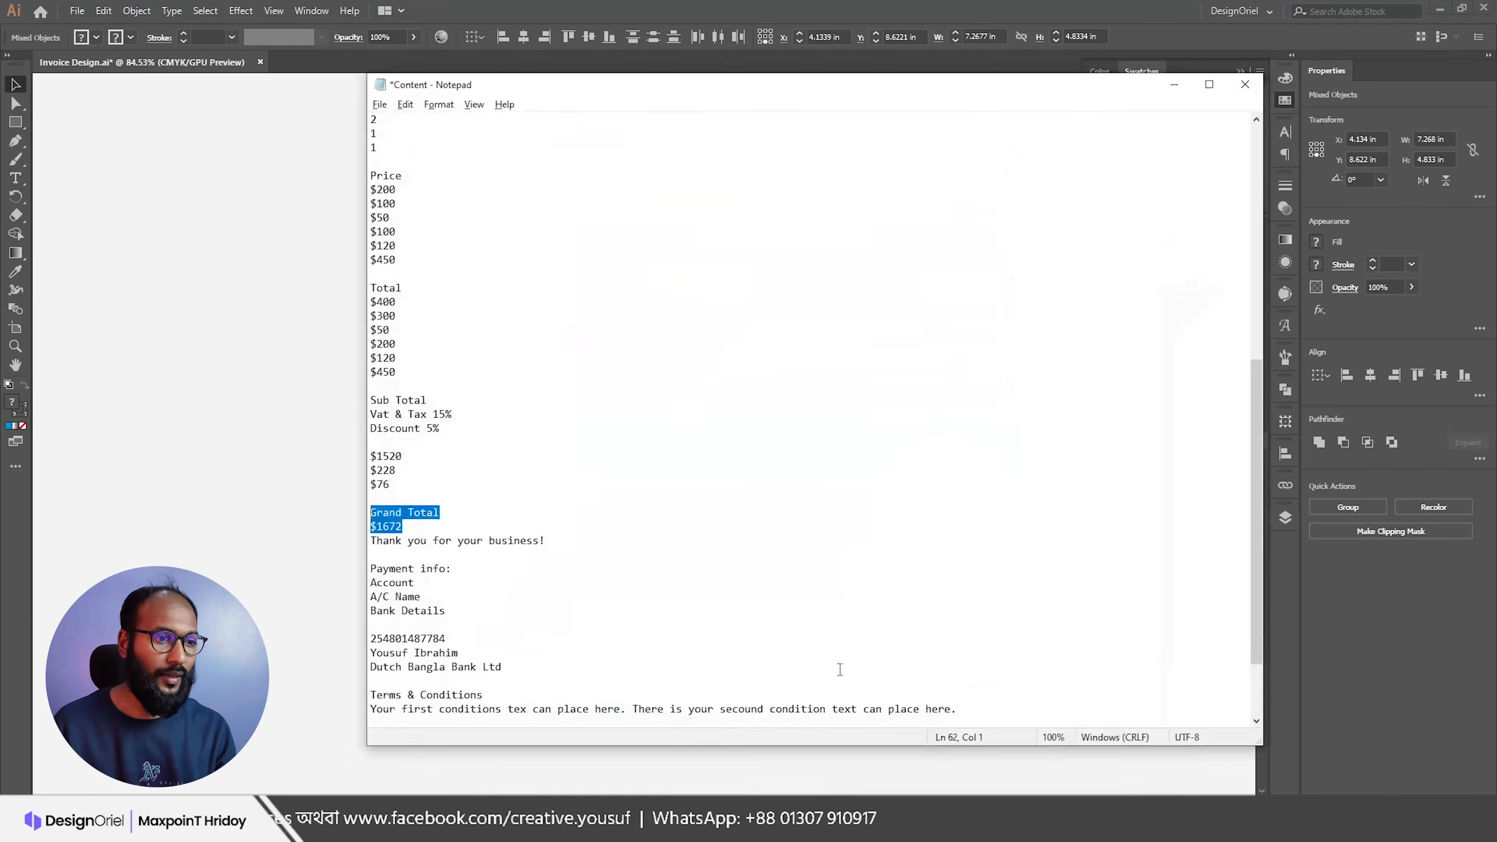
scroll(498, 546, down, 1)
drag(568, 501, 388, 502)
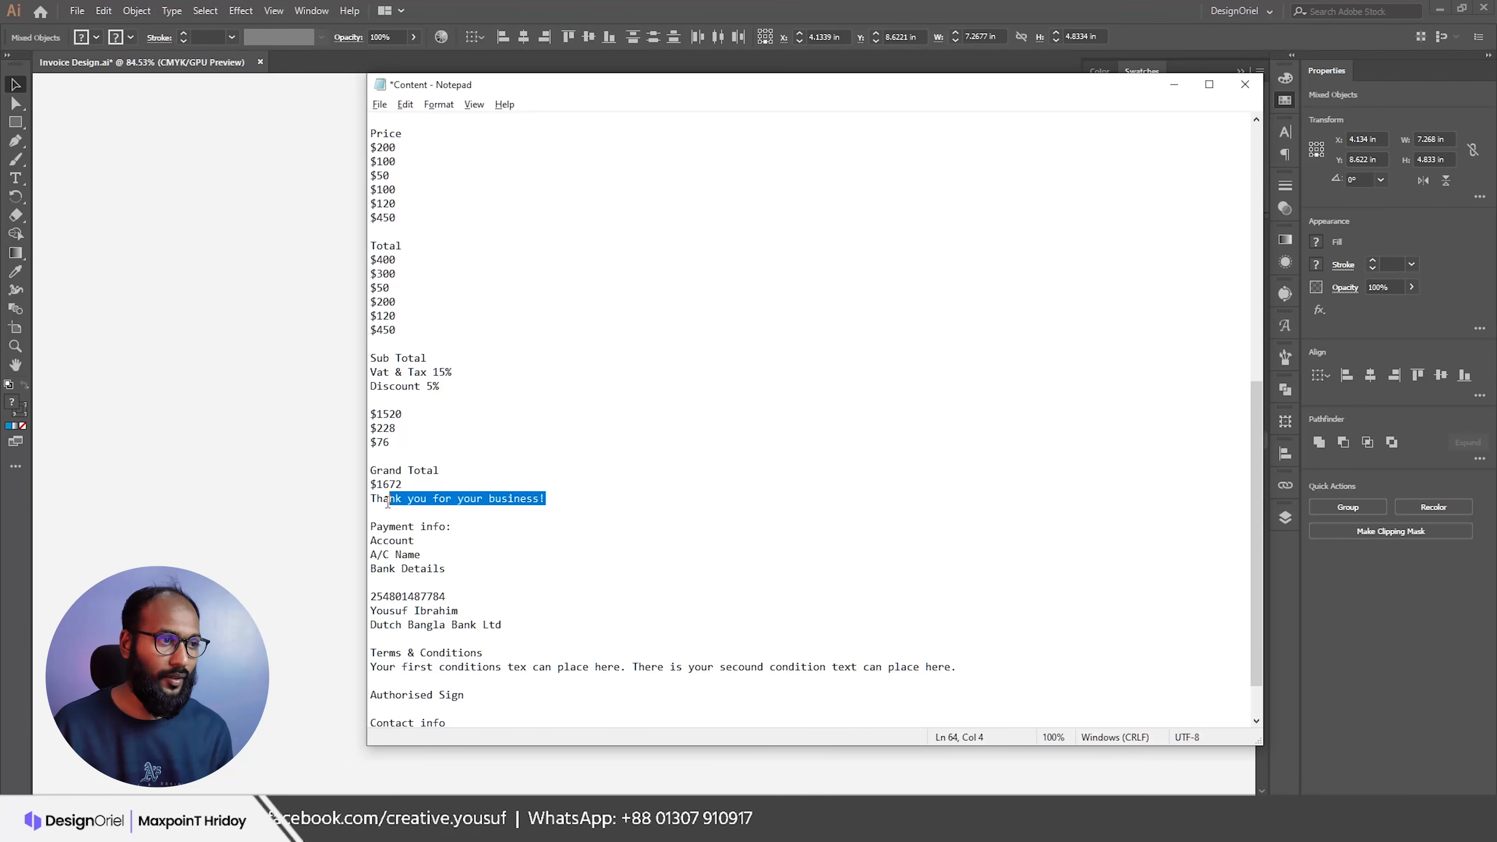
key(alt+Tab)
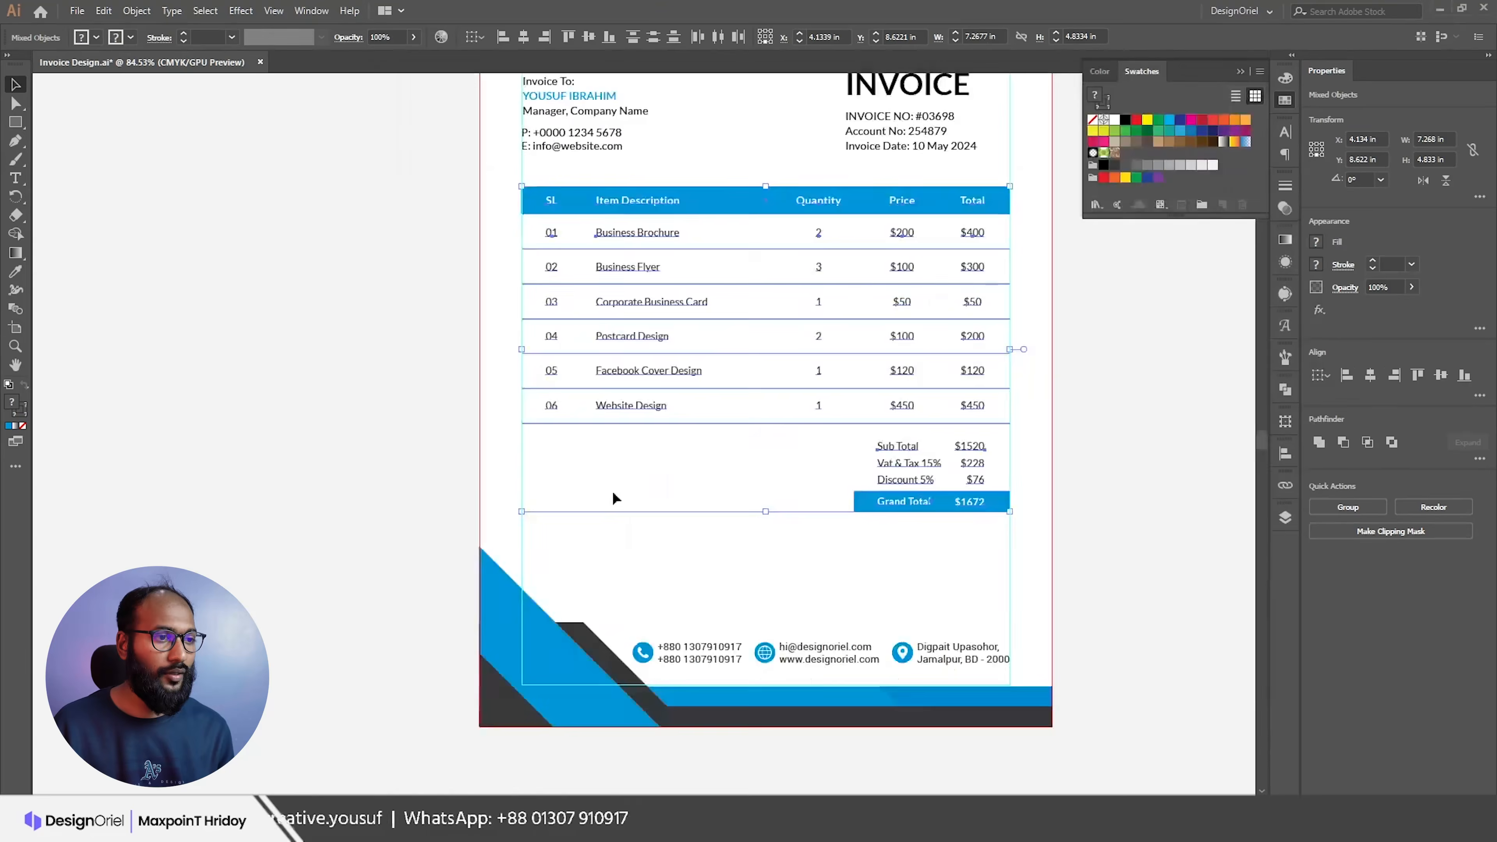
Step: Create a text object containing the pasted 'Thank you for your business!' line
key(t)
click(537, 442)
text(Thank you for your business!)
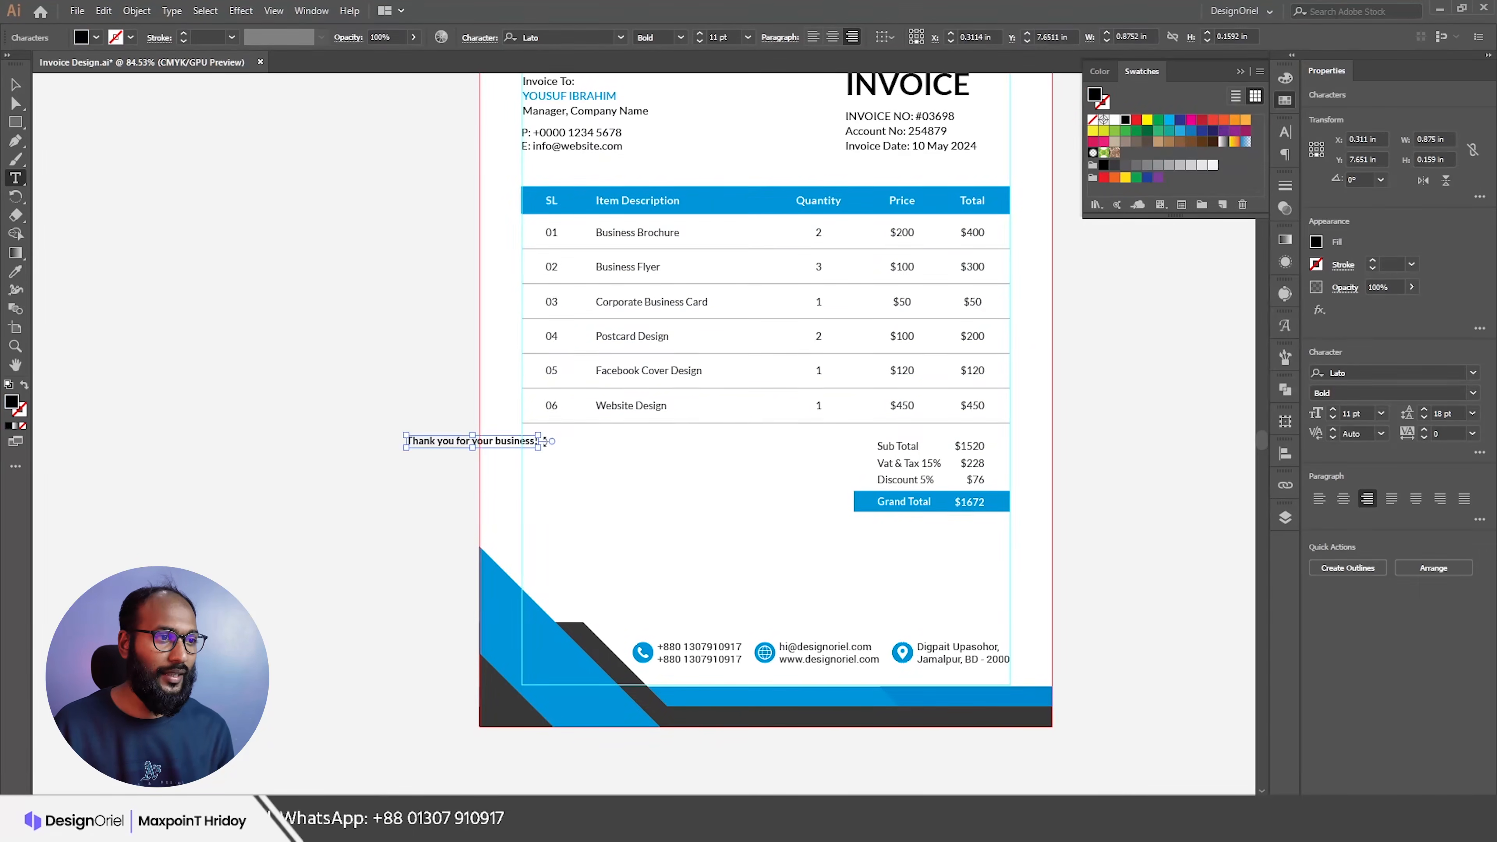
key(Escape)
Step: Left-align the thank-you text and place it at the table's left edge, level with Sub Total
drag(462, 445, 612, 445)
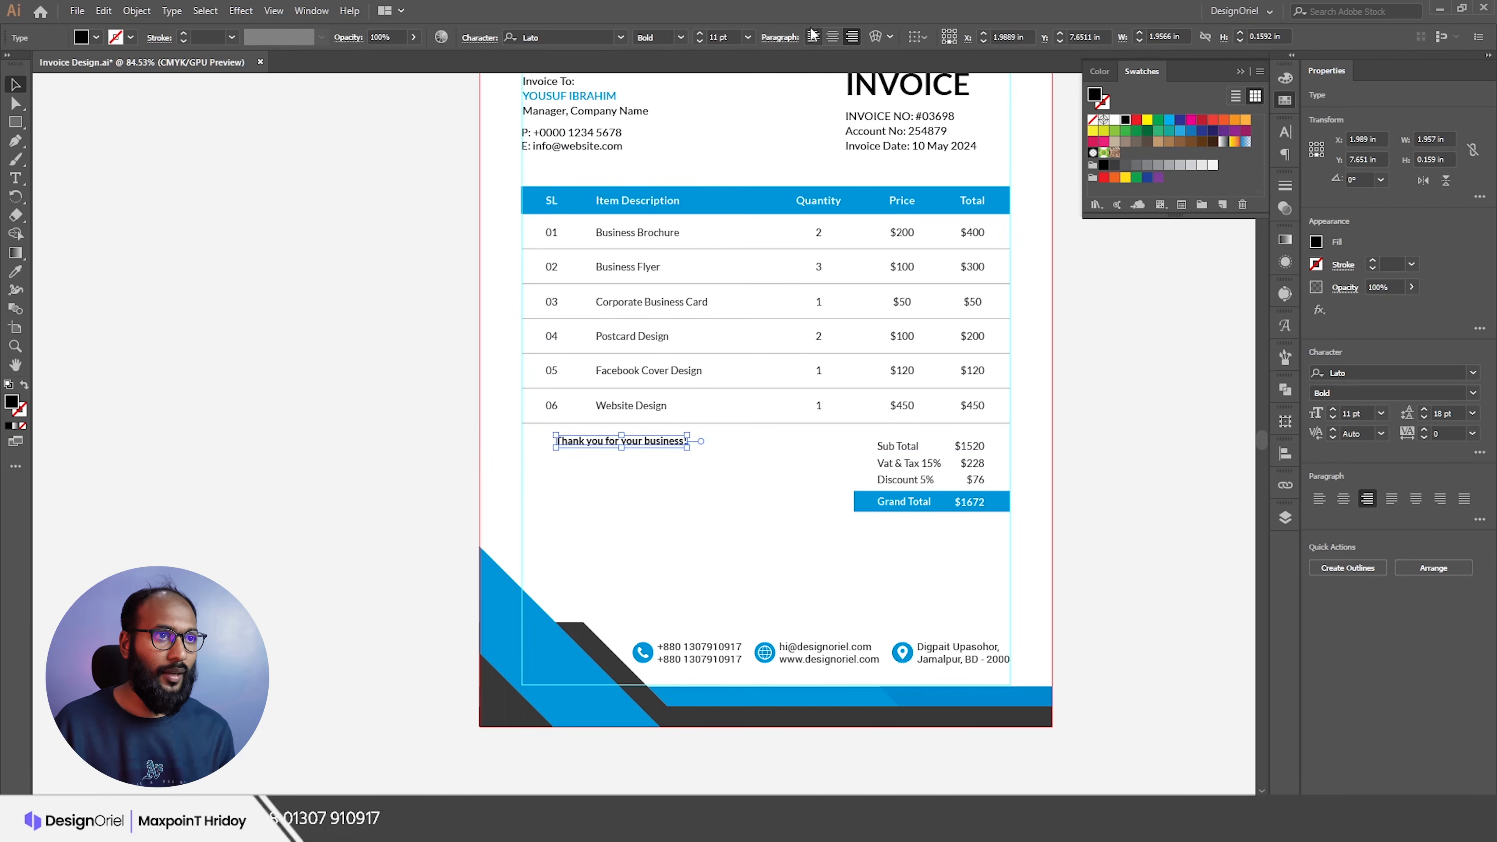
click(814, 39)
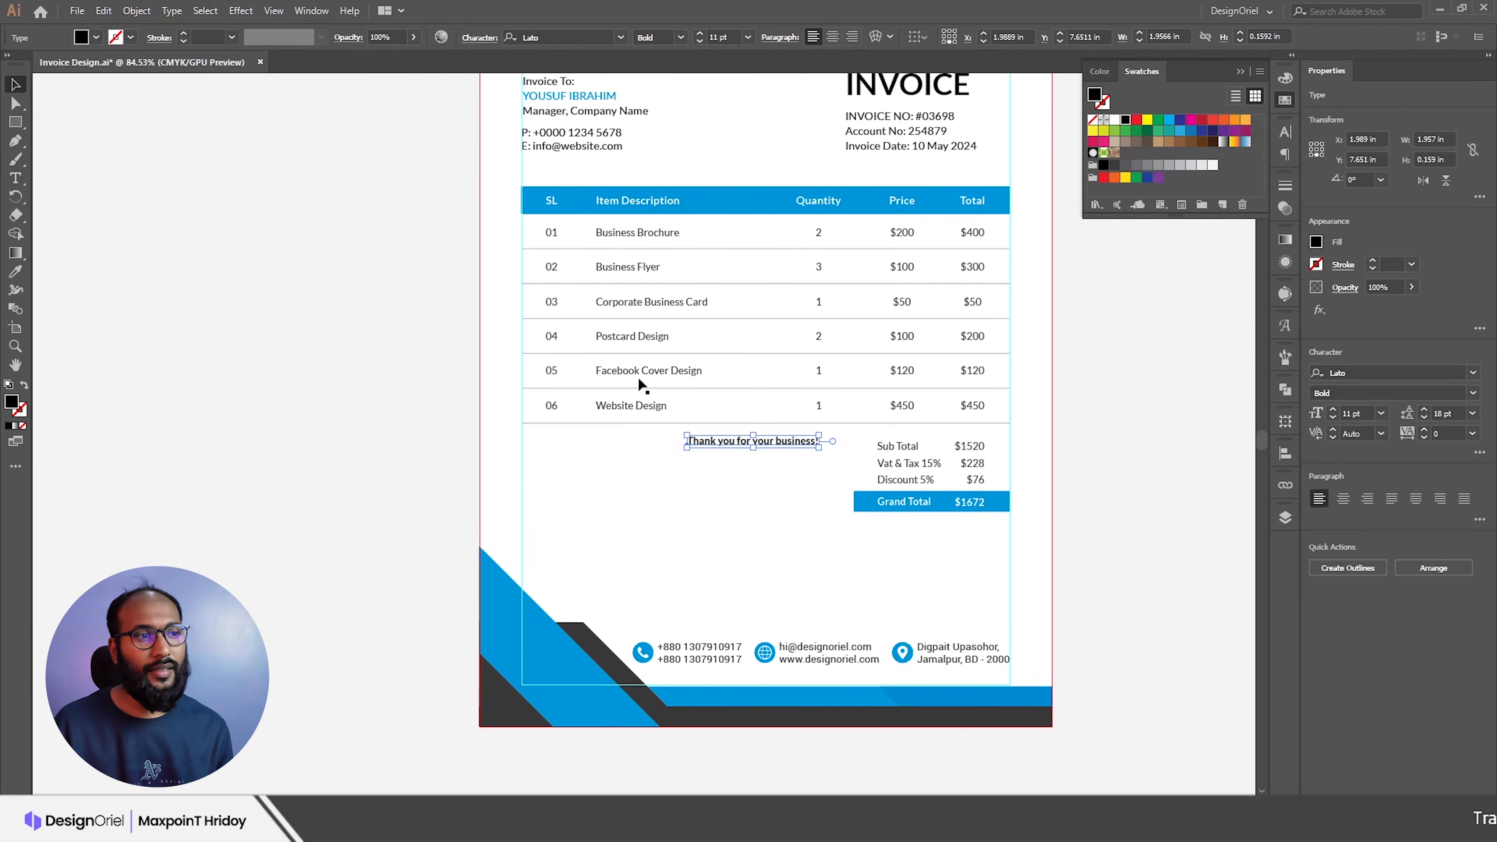
drag(703, 447, 540, 451)
scroll(568, 437, up, 2)
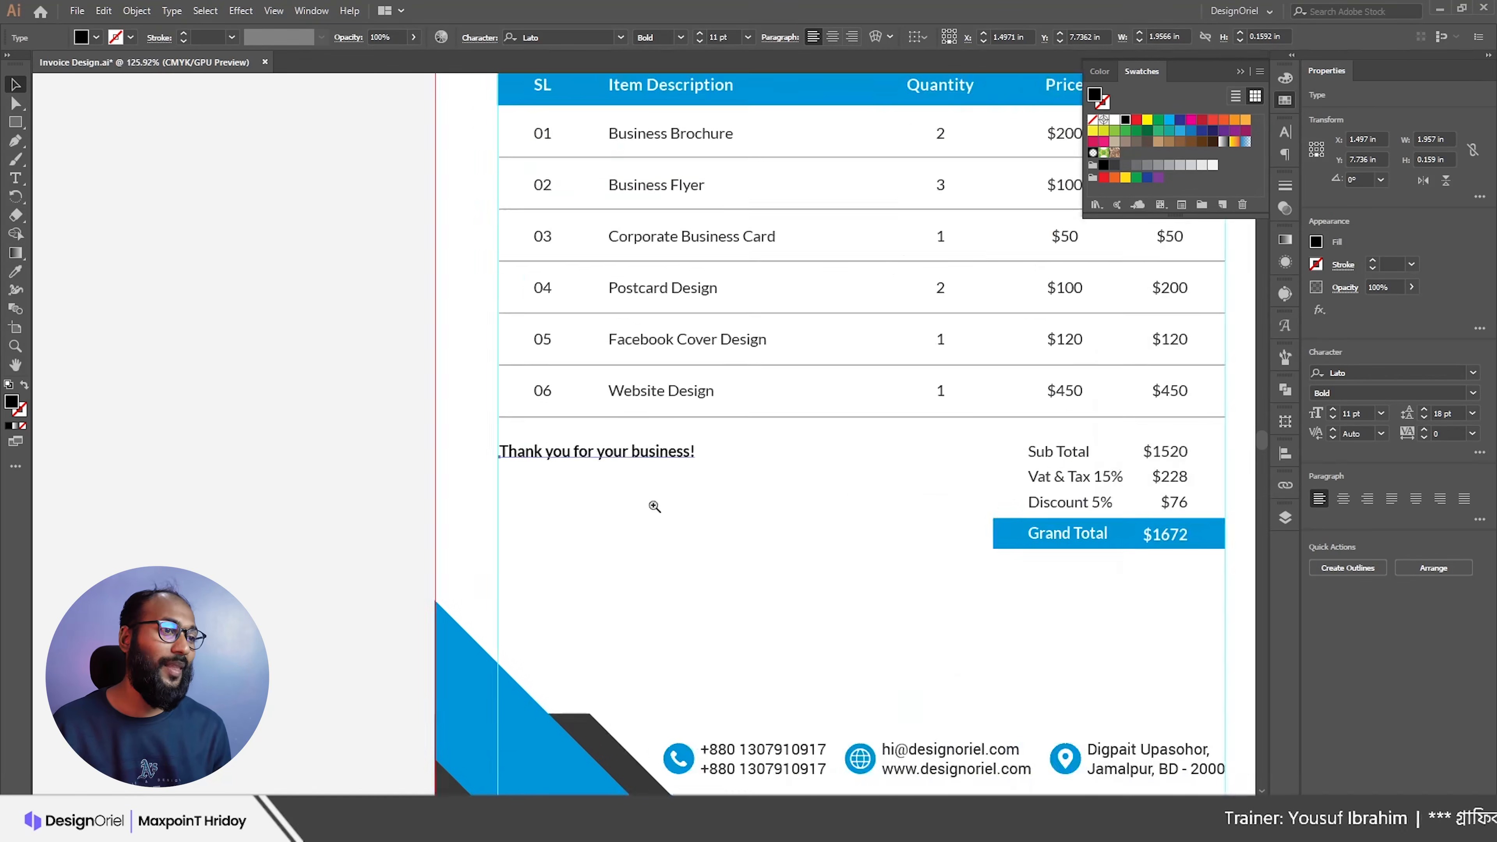
drag(540, 459, 542, 468)
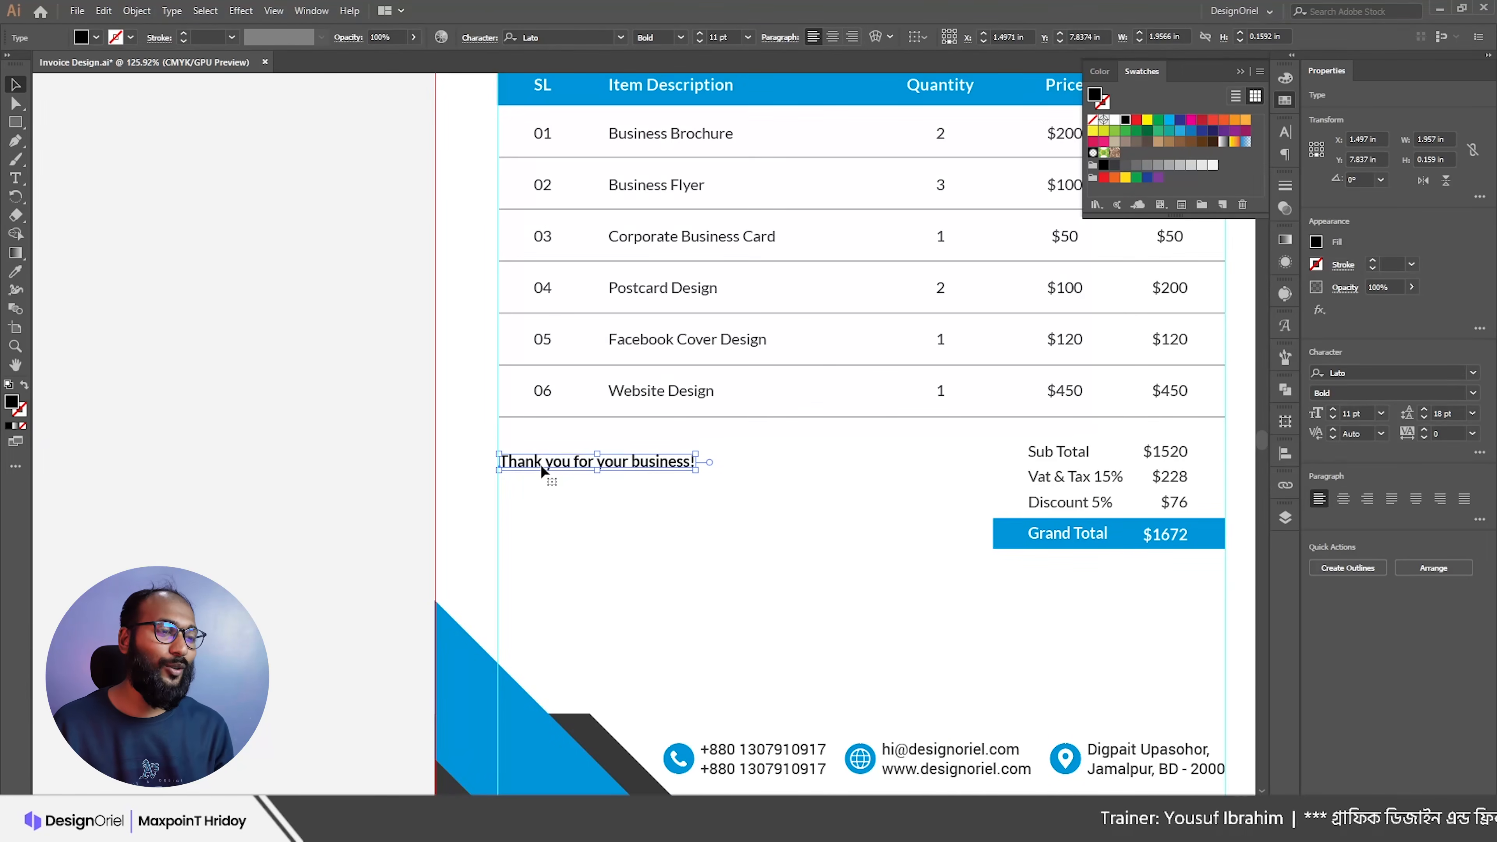
key(Up)
key(Up)
key(Up)
key(Up)
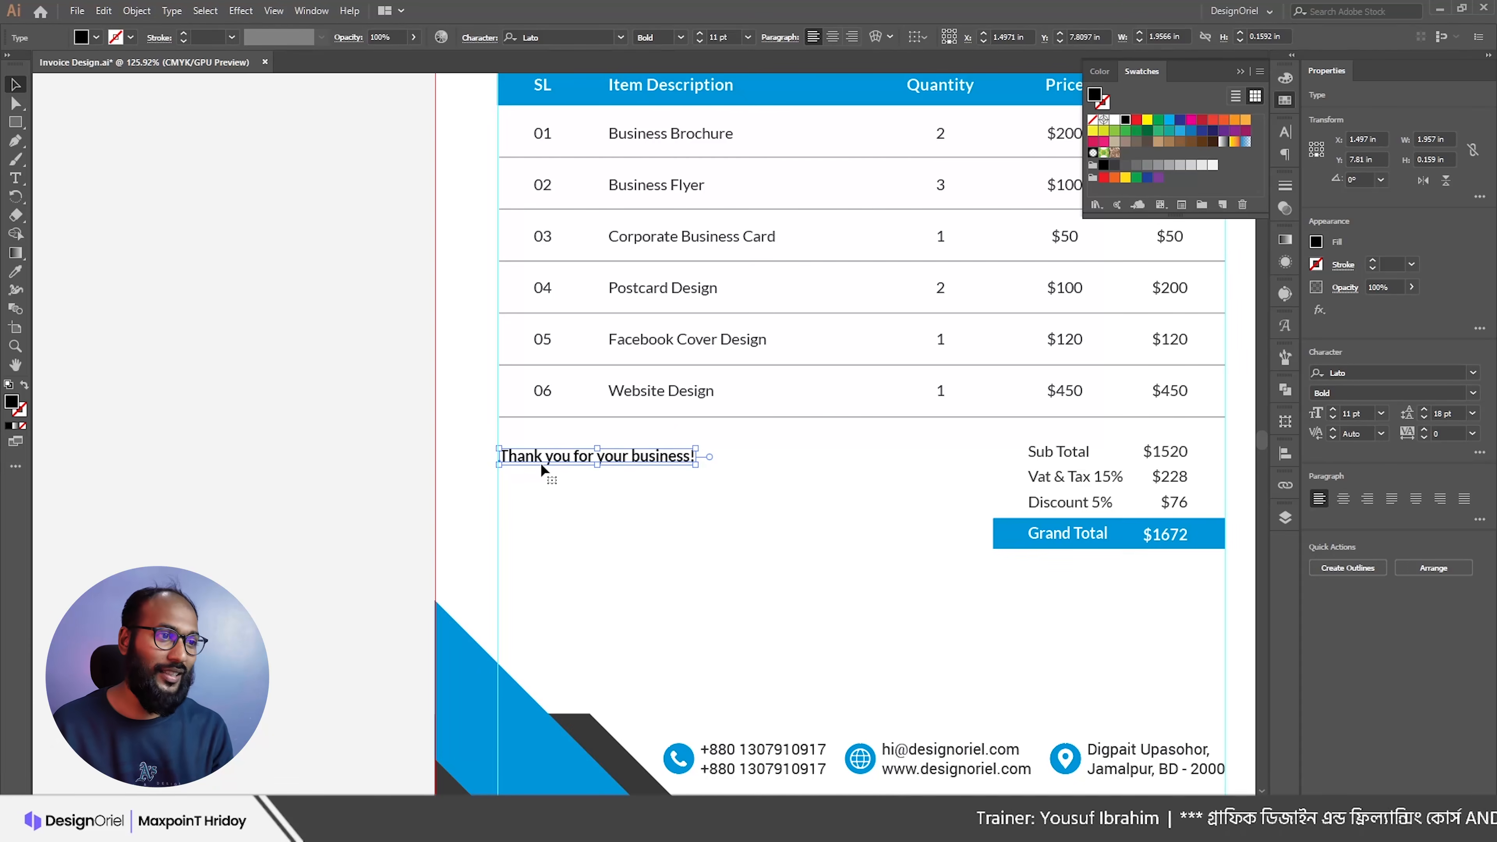
scroll(591, 428, down, 1)
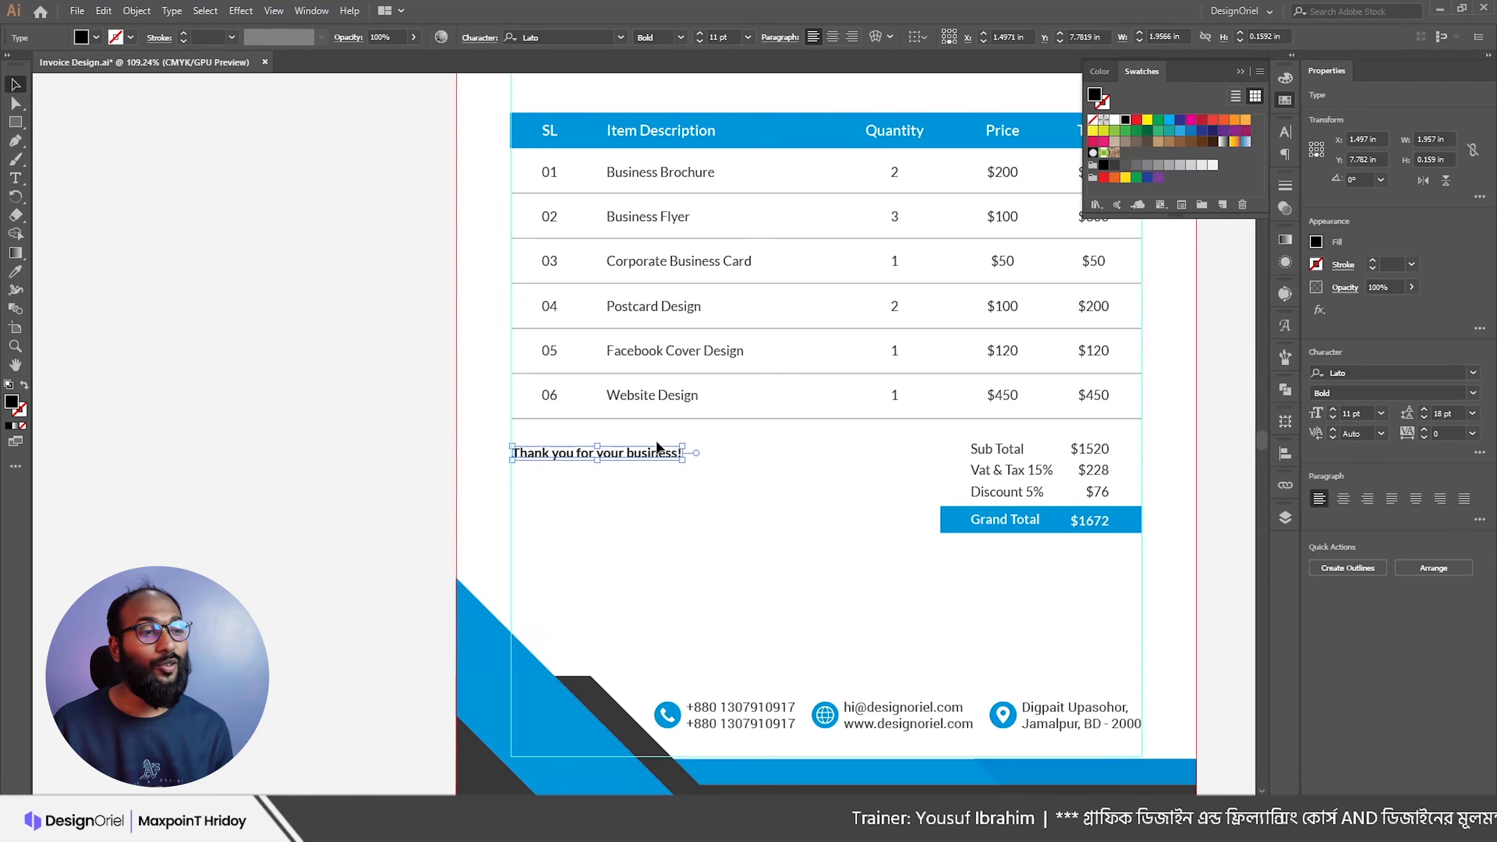
Step: Colour the thank-you text blue by sampling the Grand Total bar with the Eyedropper
key(i)
click(947, 521)
key(v)
click(673, 484)
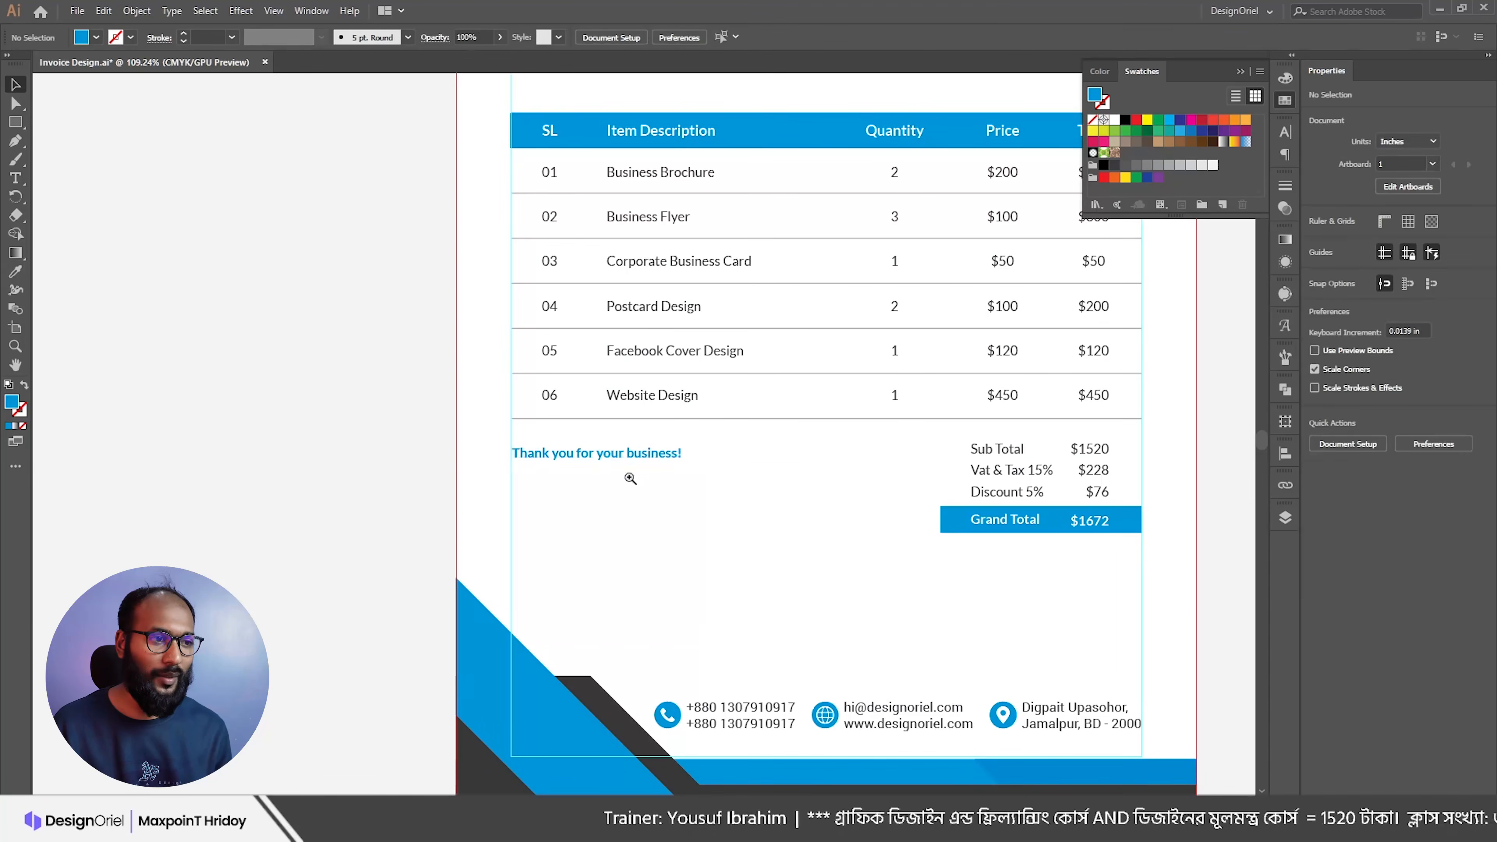
scroll(631, 475, down, 2)
scroll(601, 260, up, 2)
drag(629, 557, 645, 467)
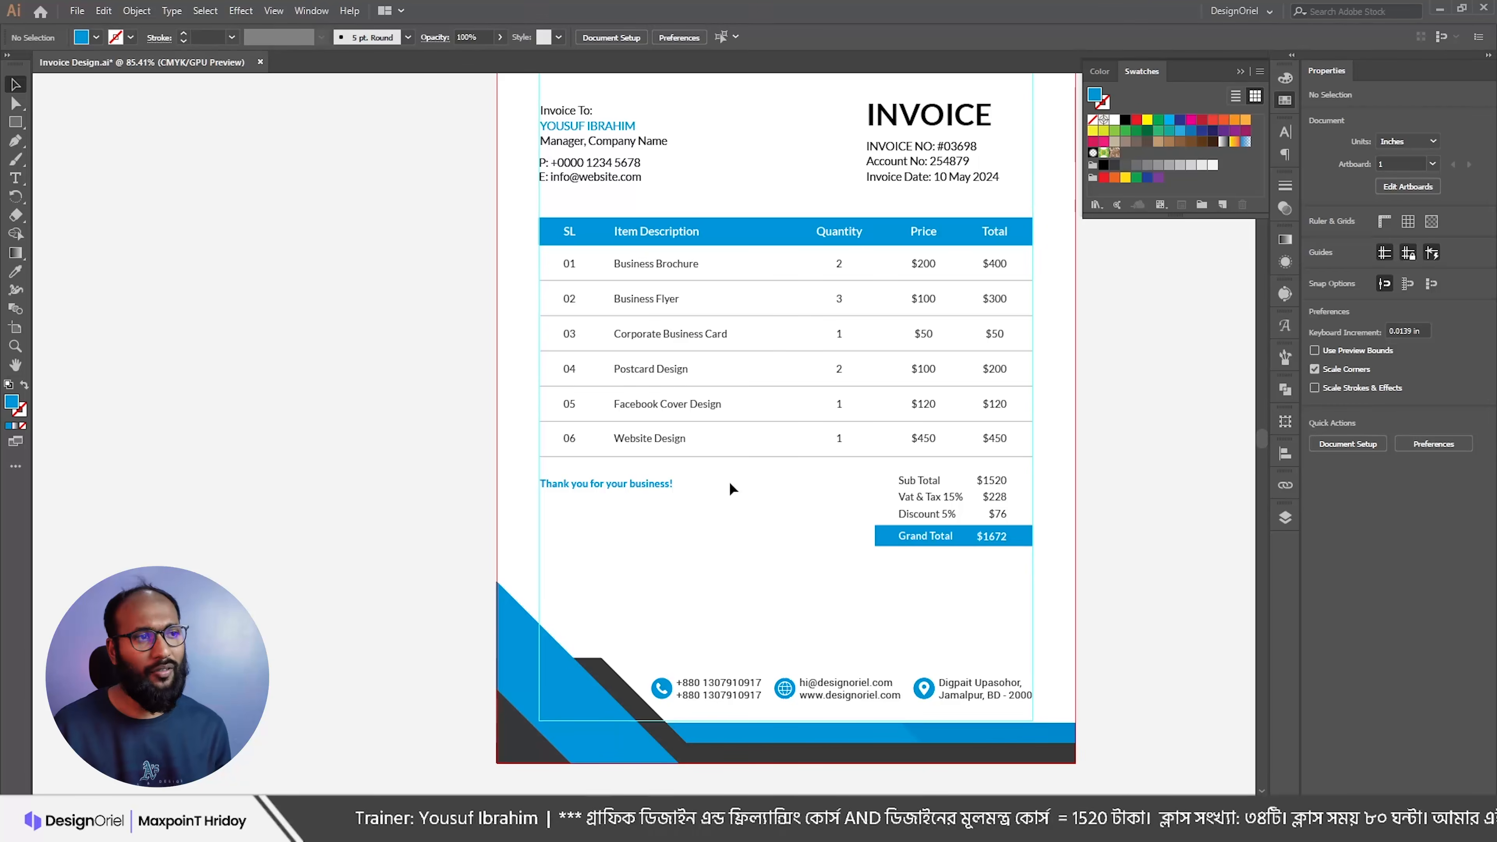
scroll(628, 202, up, 1)
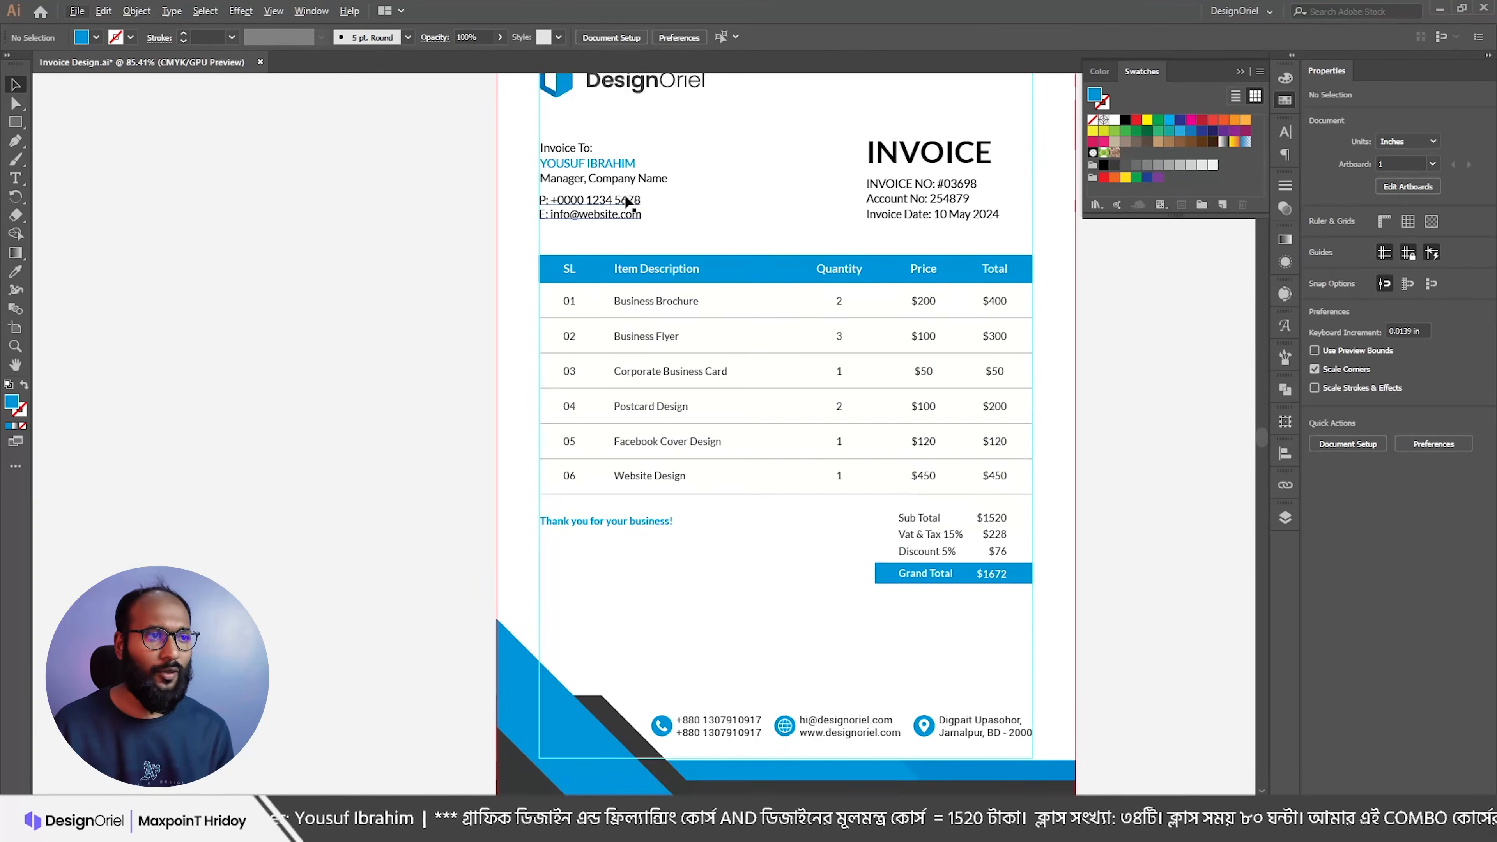
Step: Copy the payment info lines from the invoice text notes
key(alt+Tab)
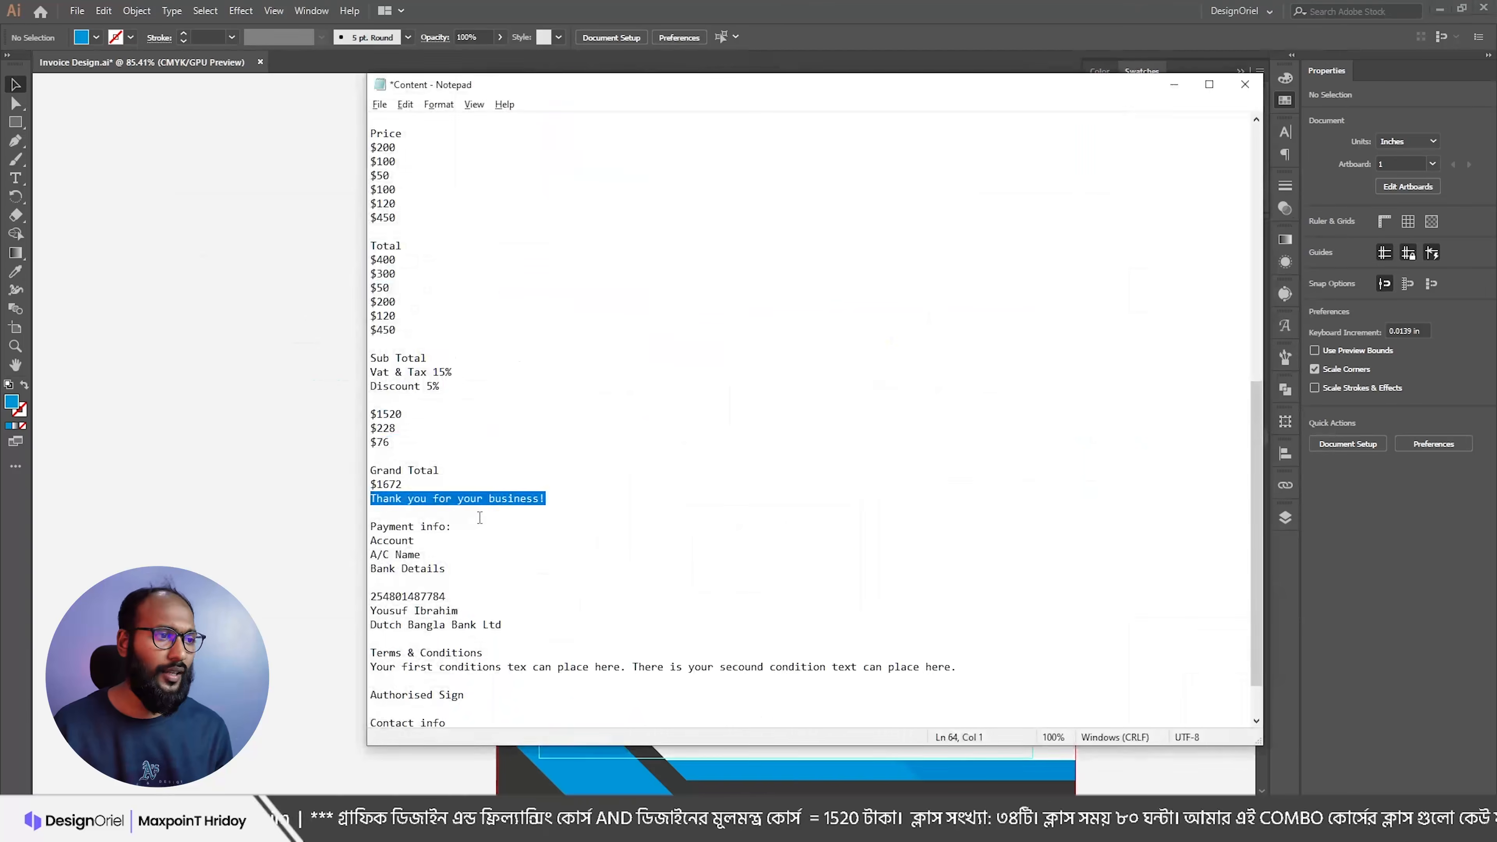
scroll(436, 500, down, 1)
drag(453, 512, 369, 471)
key(ctrl+c)
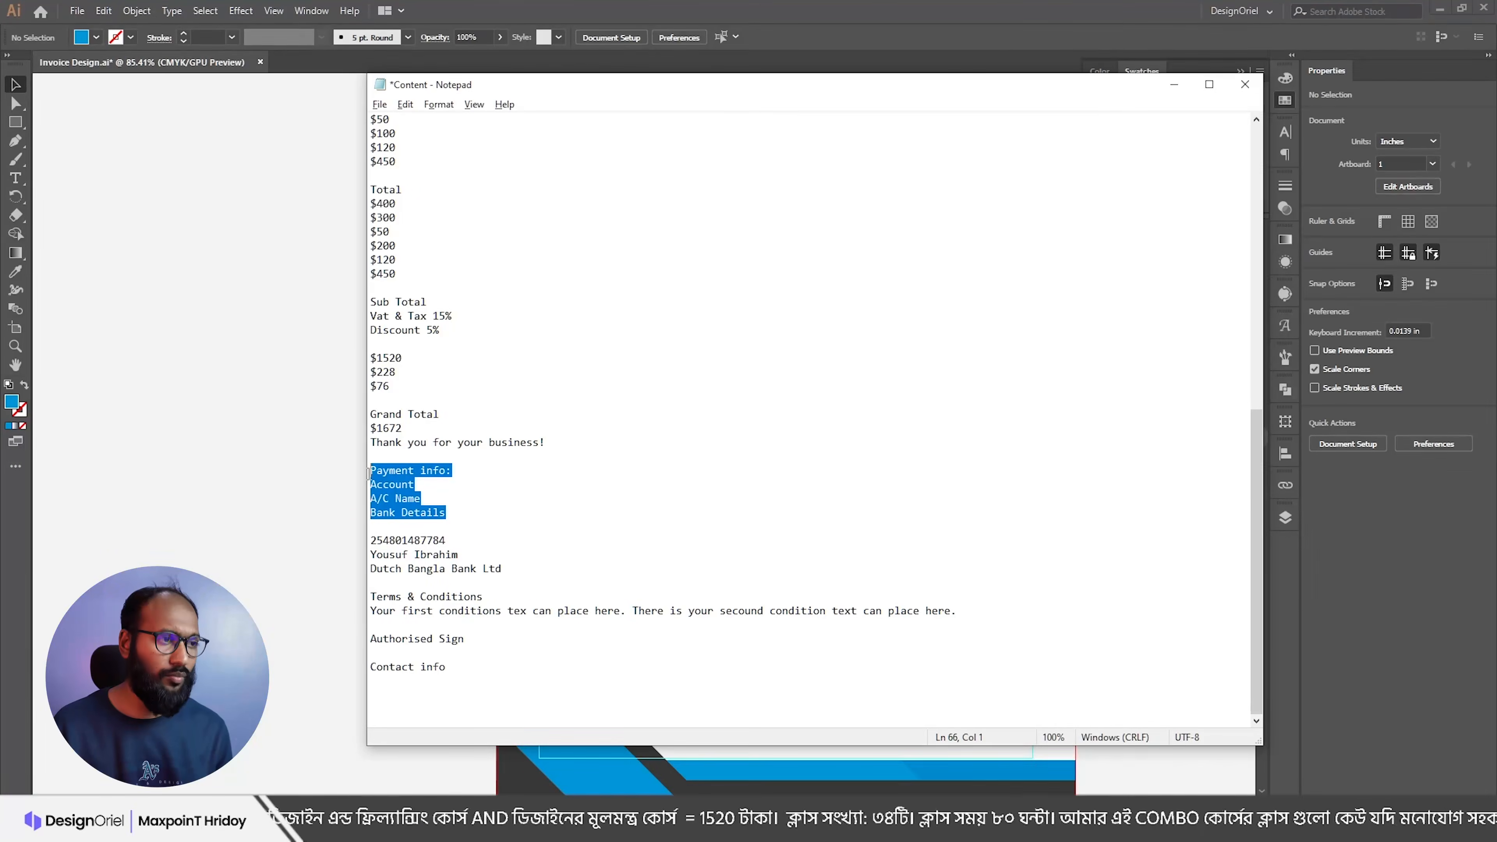
key(alt+Tab)
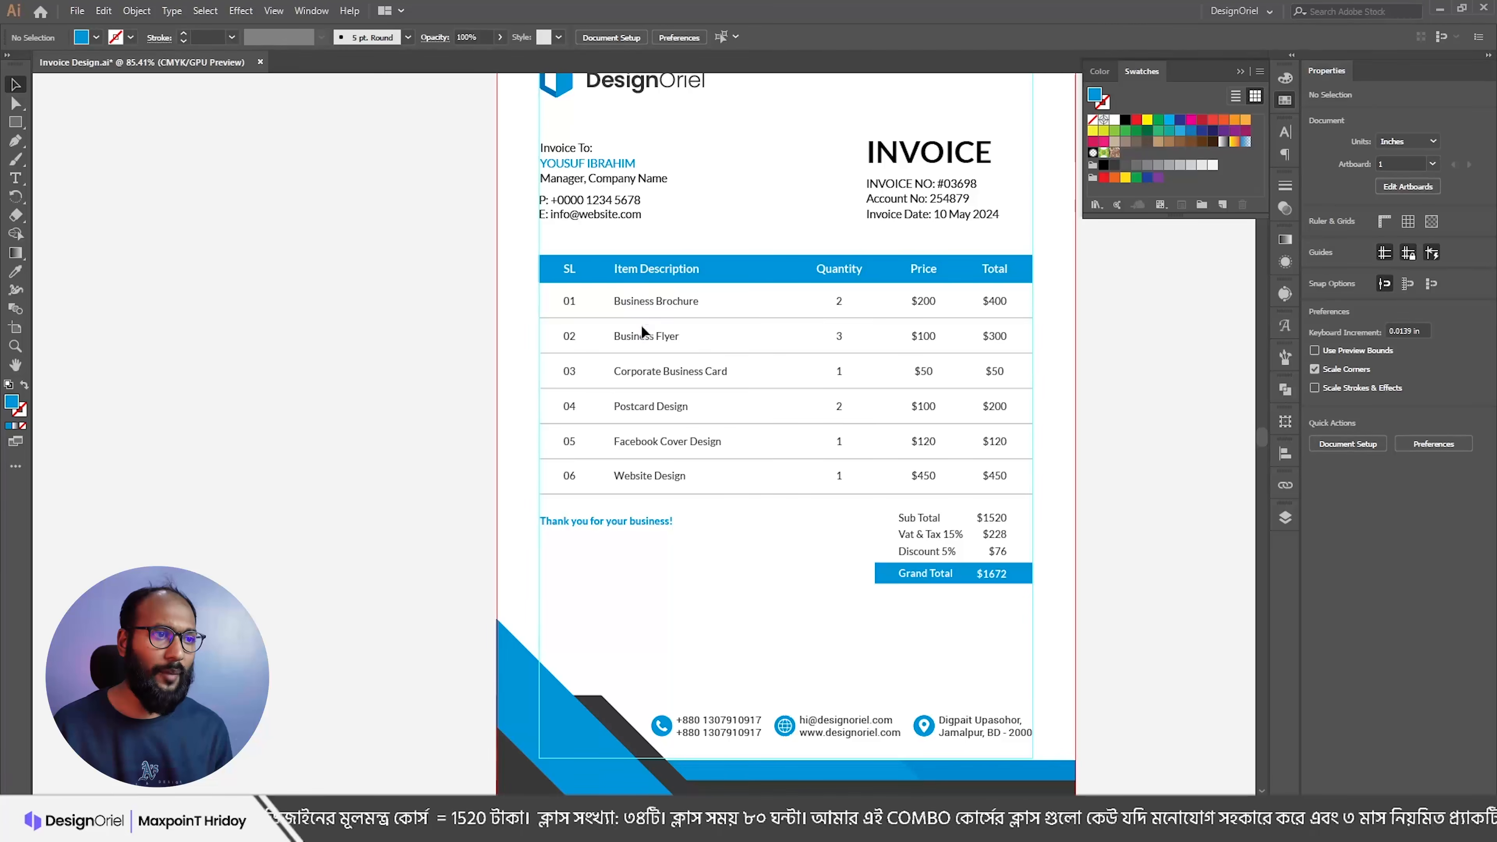
Step: Duplicate the description column below the thank-you line, paste in the payment lines, leading 18 pt
drag(641, 307, 565, 547)
double_click(564, 547)
key(ctrl+a)
key(ctrl+v)
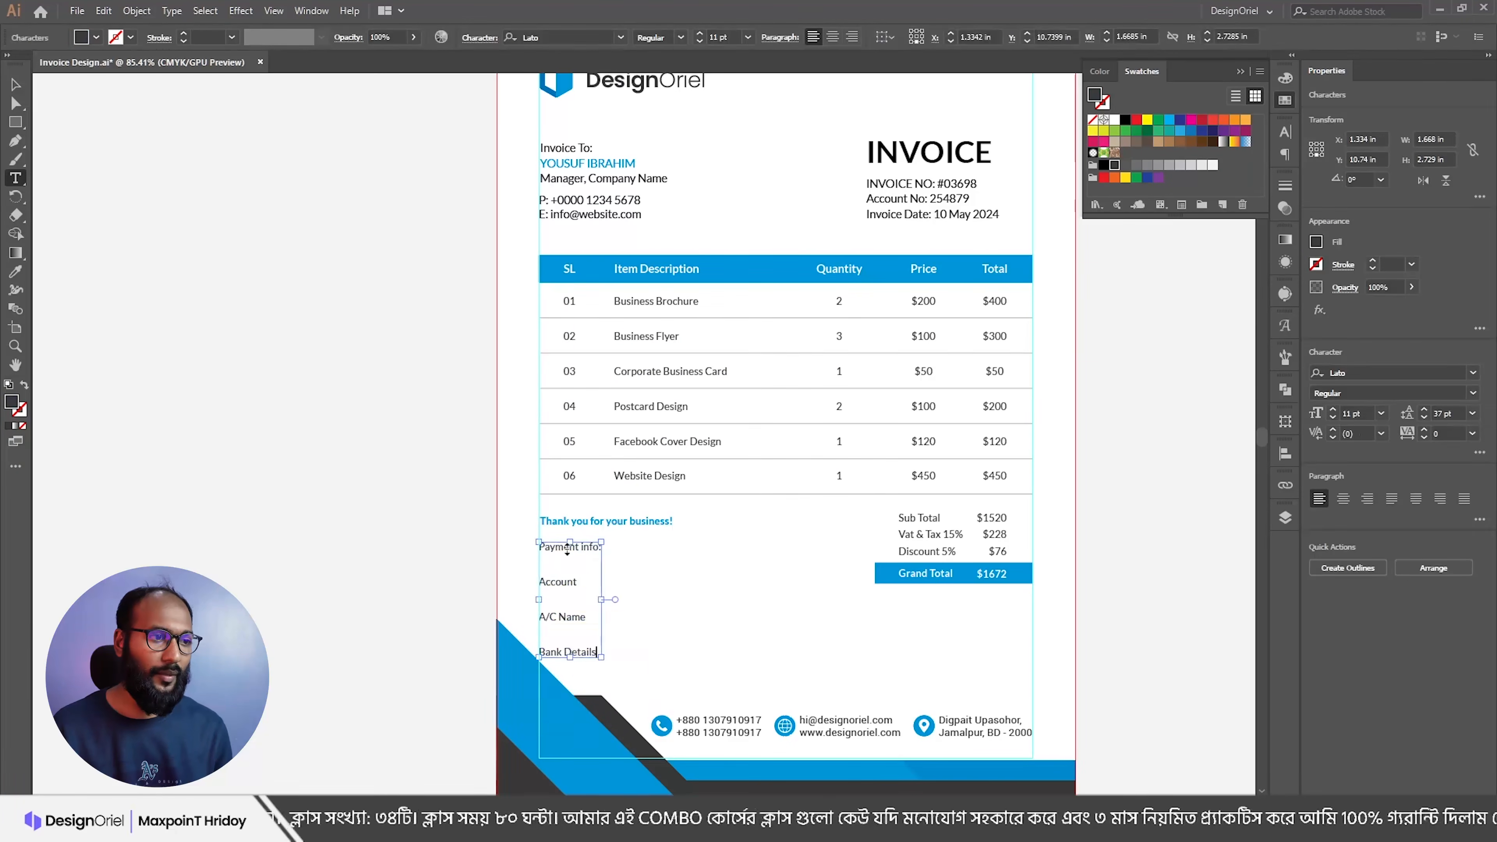
key(Escape)
click(1441, 412)
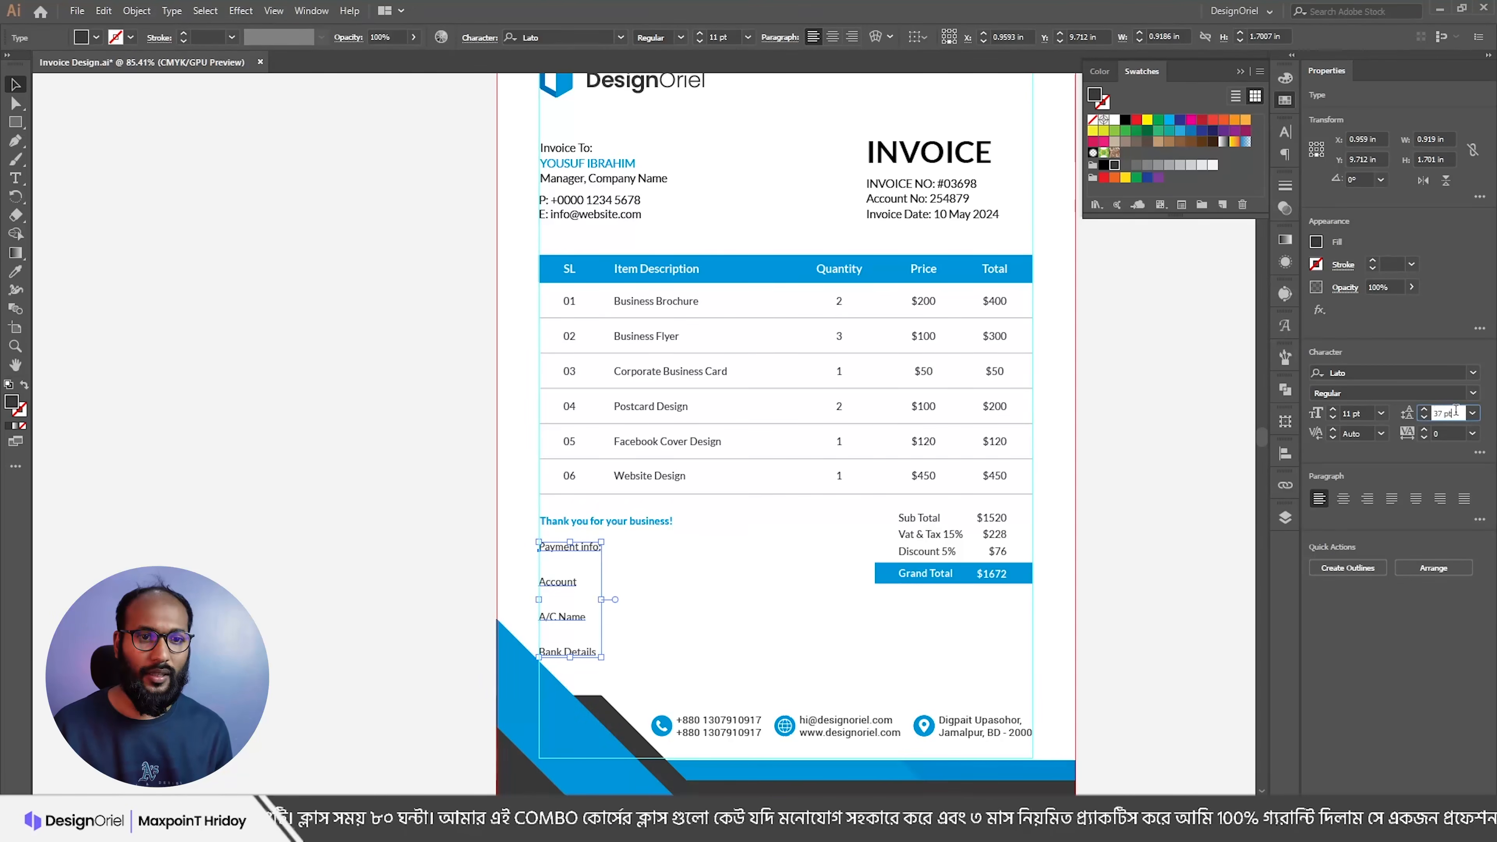
text(18)
key(Return)
Step: Make the 'Payment info:' heading bold and reduce the block's leading to 16 pt
key(ctrl+space)
drag(566, 554, 703, 593)
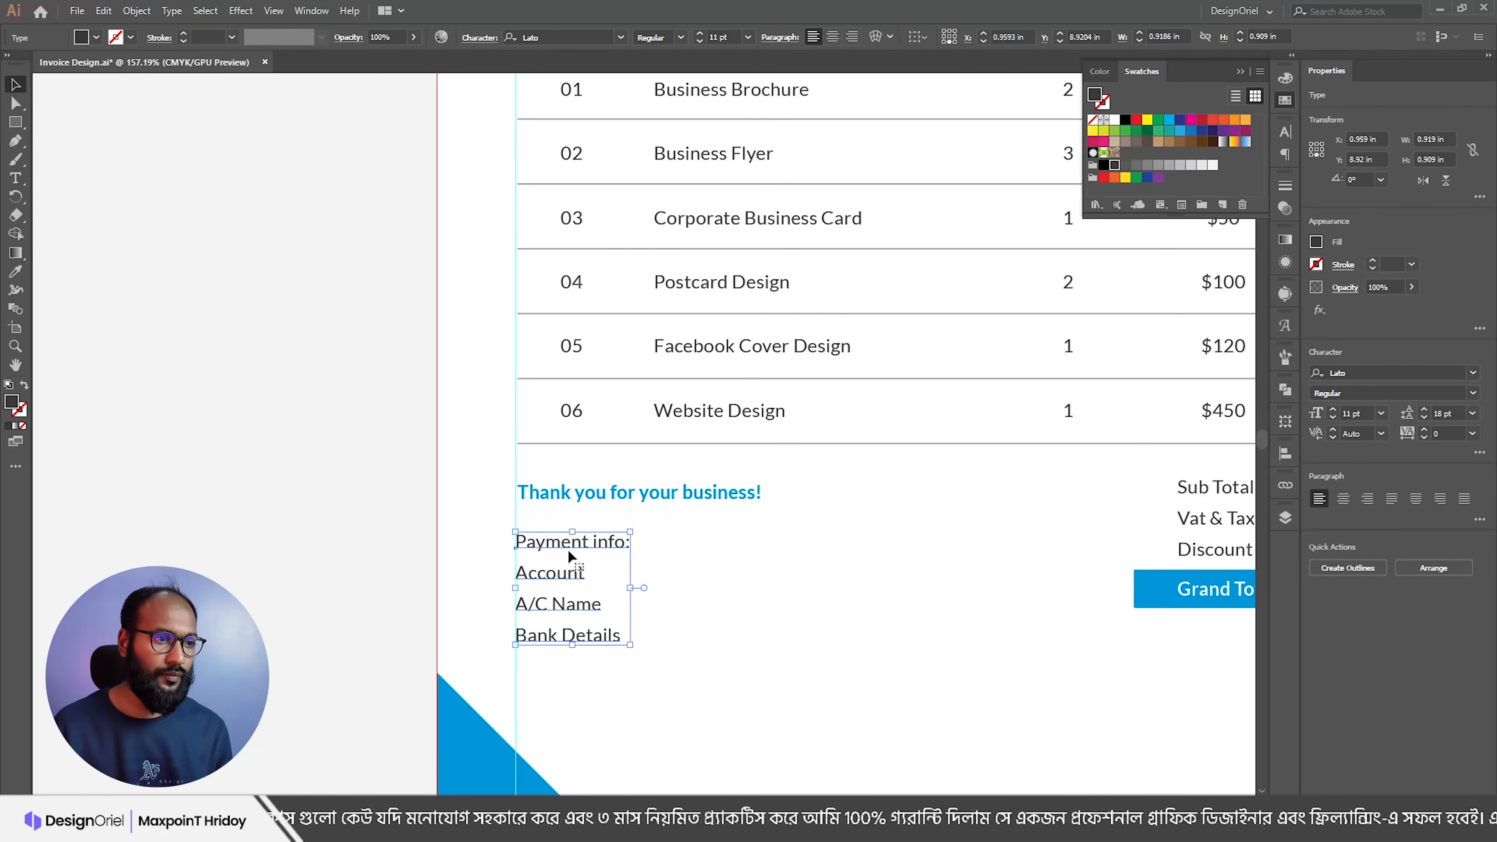
double_click(534, 547)
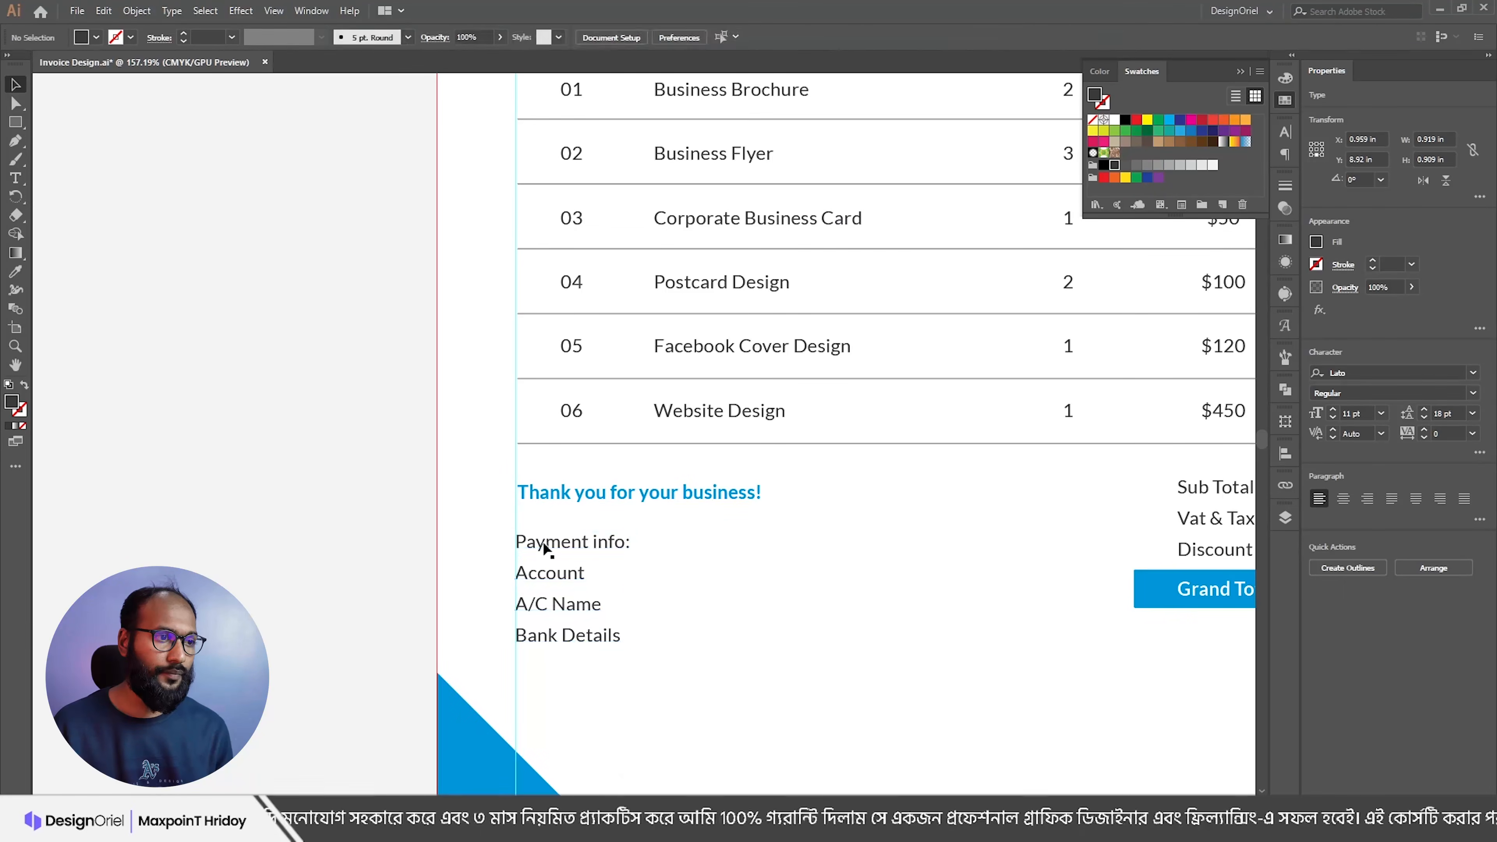
triple_click(560, 541)
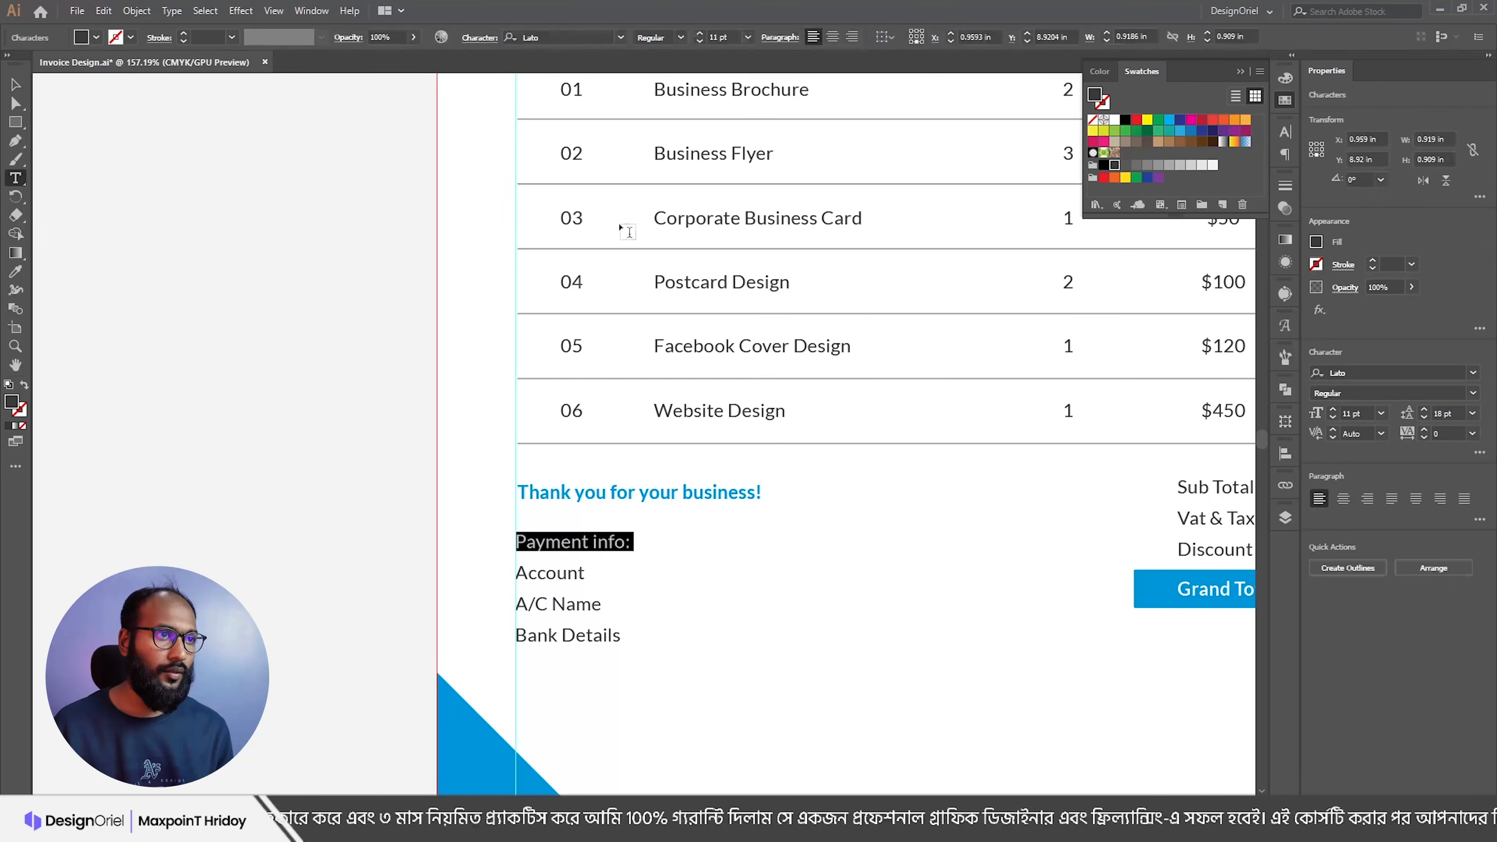
click(681, 38)
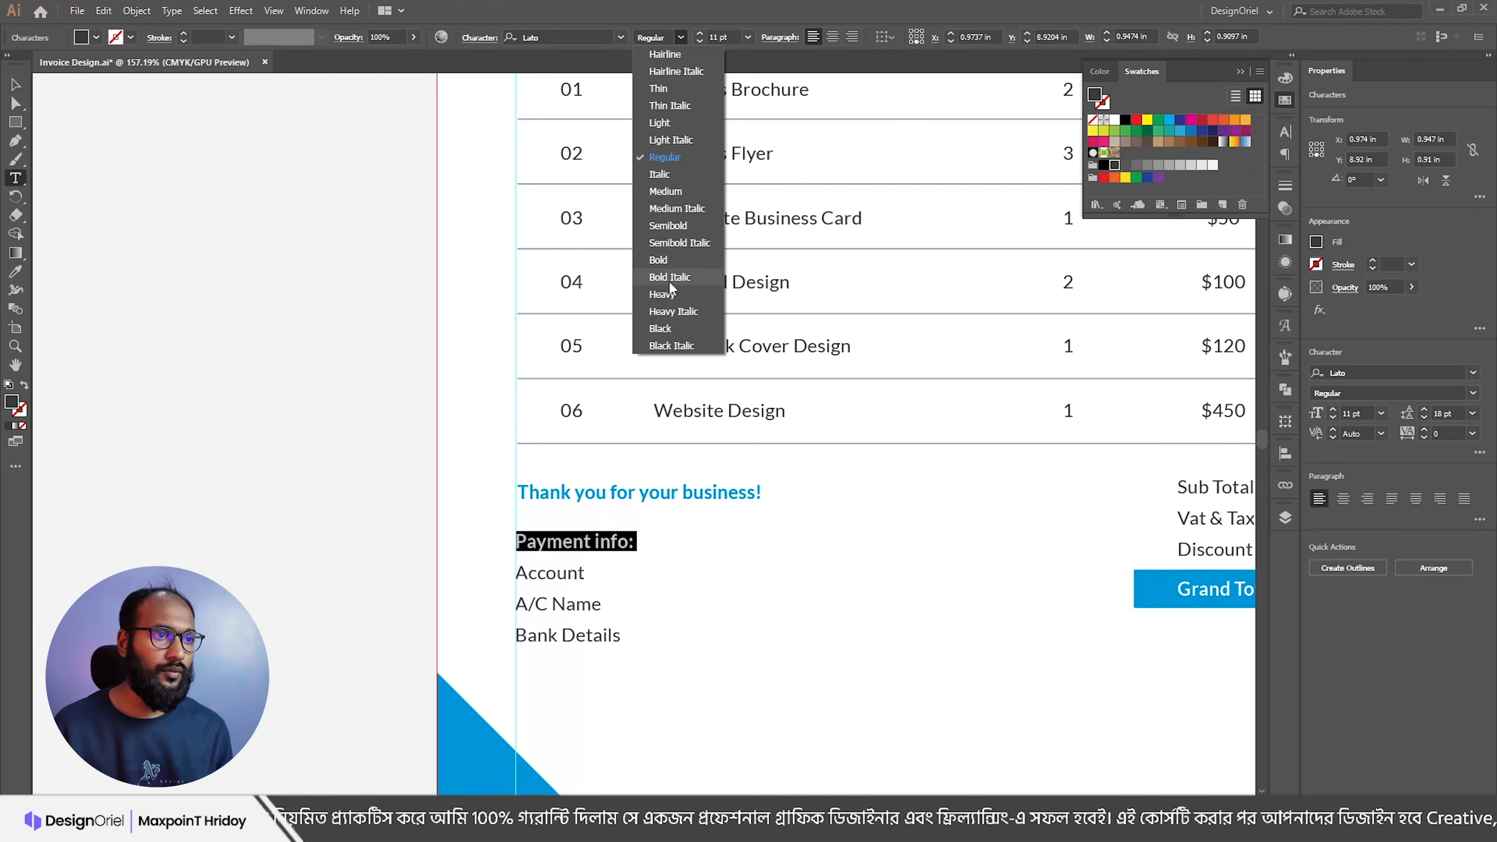
click(663, 260)
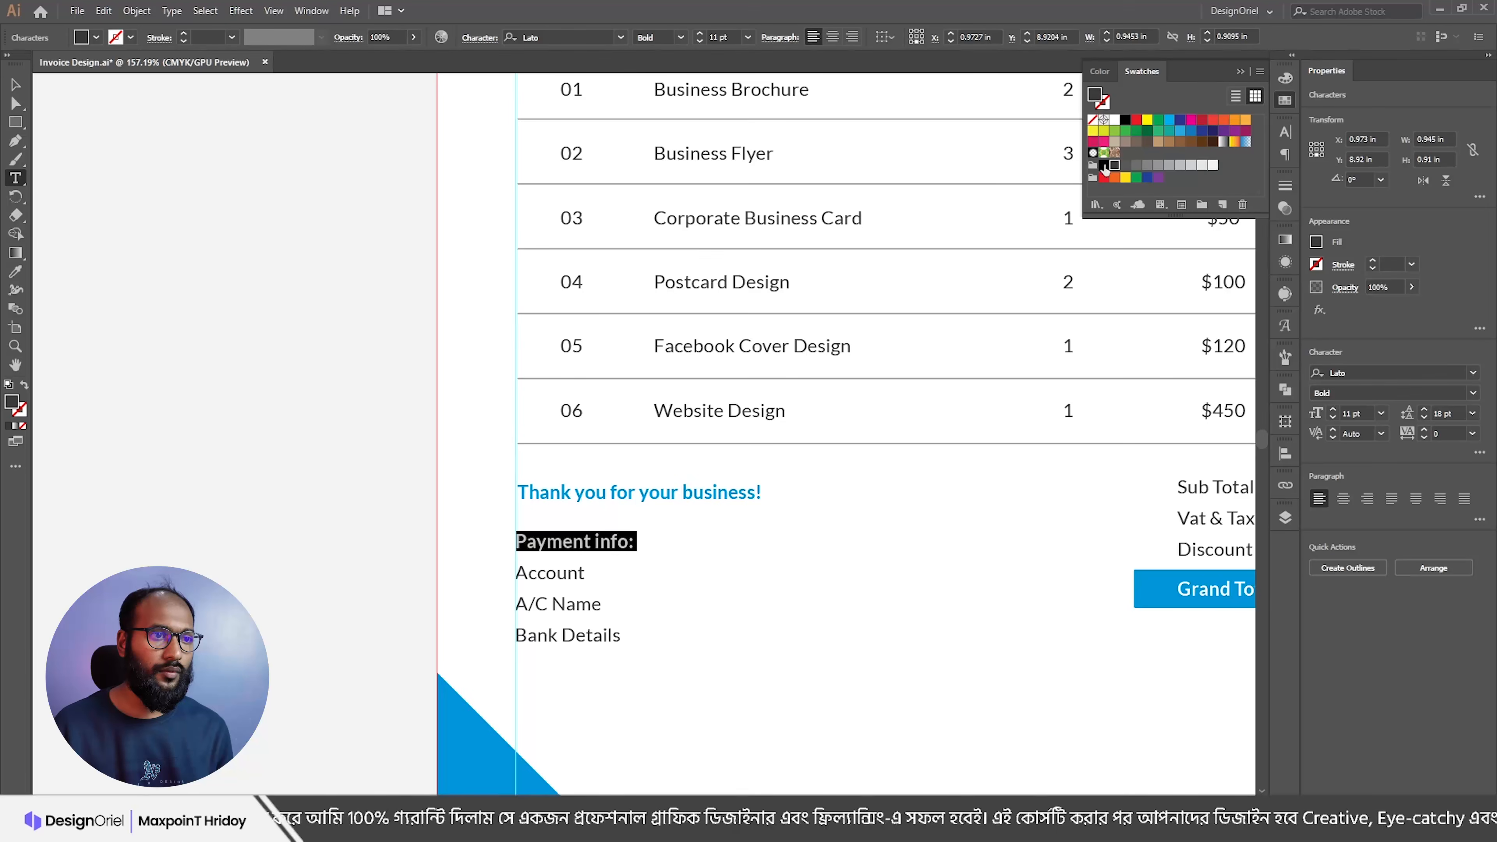
key(Escape)
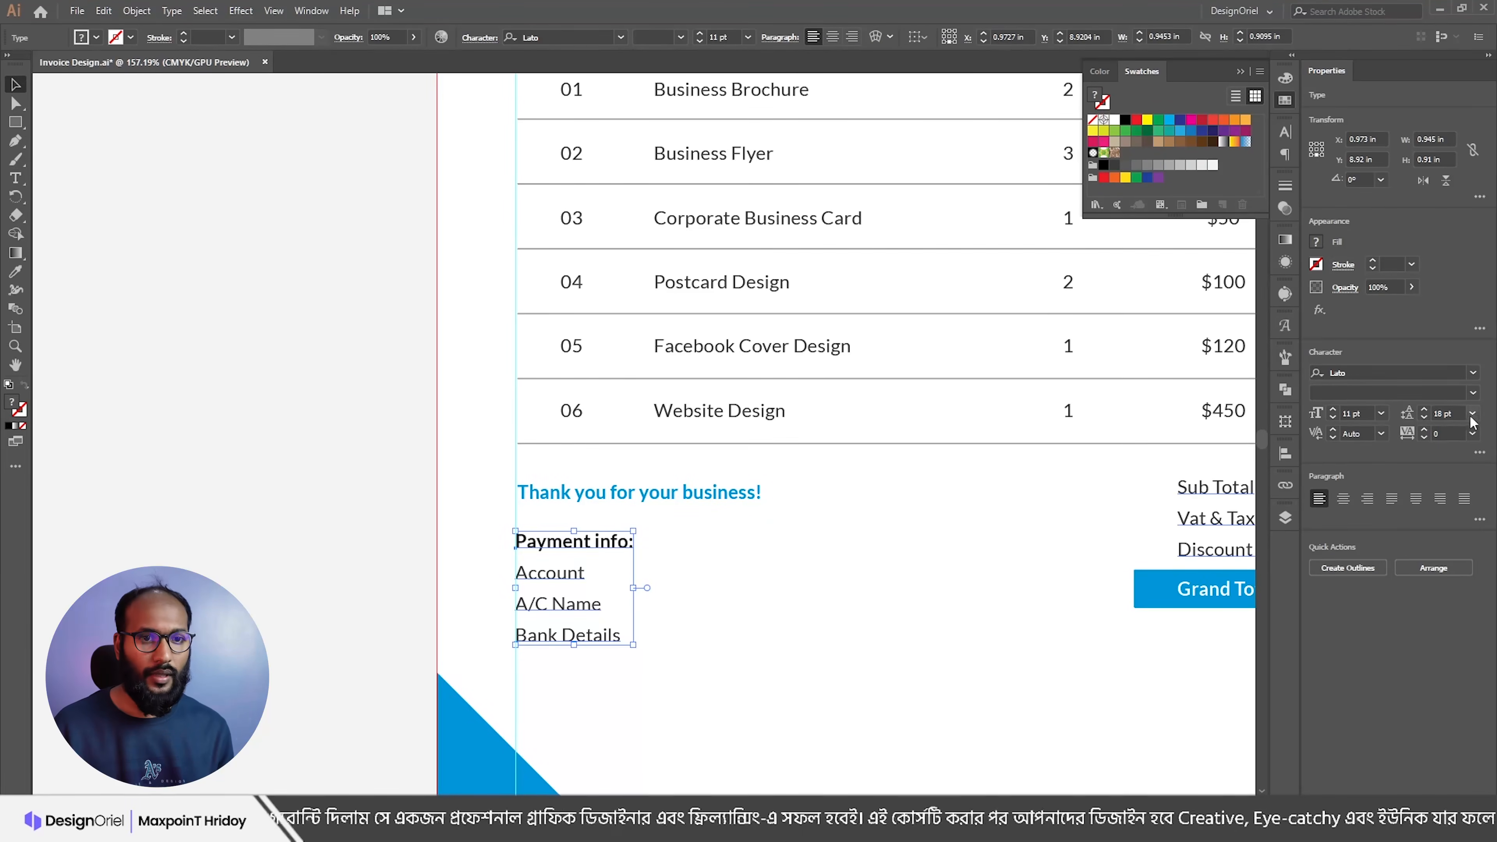
click(1425, 419)
click(1425, 419)
key(alt+Tab)
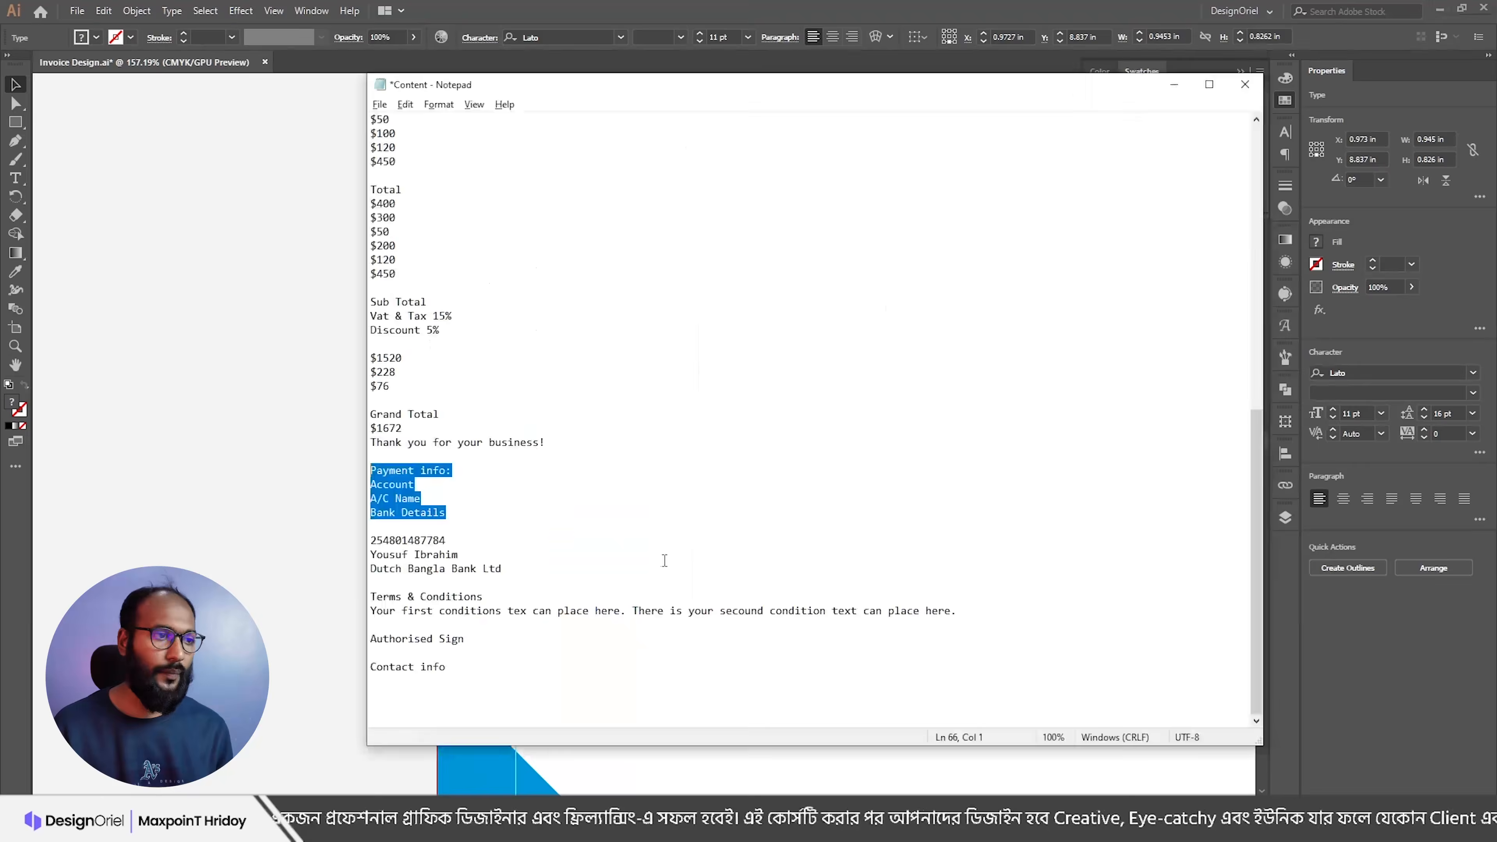
Step: Duplicate the payment labels block to the right and replace its text with the account details
drag(504, 568, 328, 544)
key(ctrl+c)
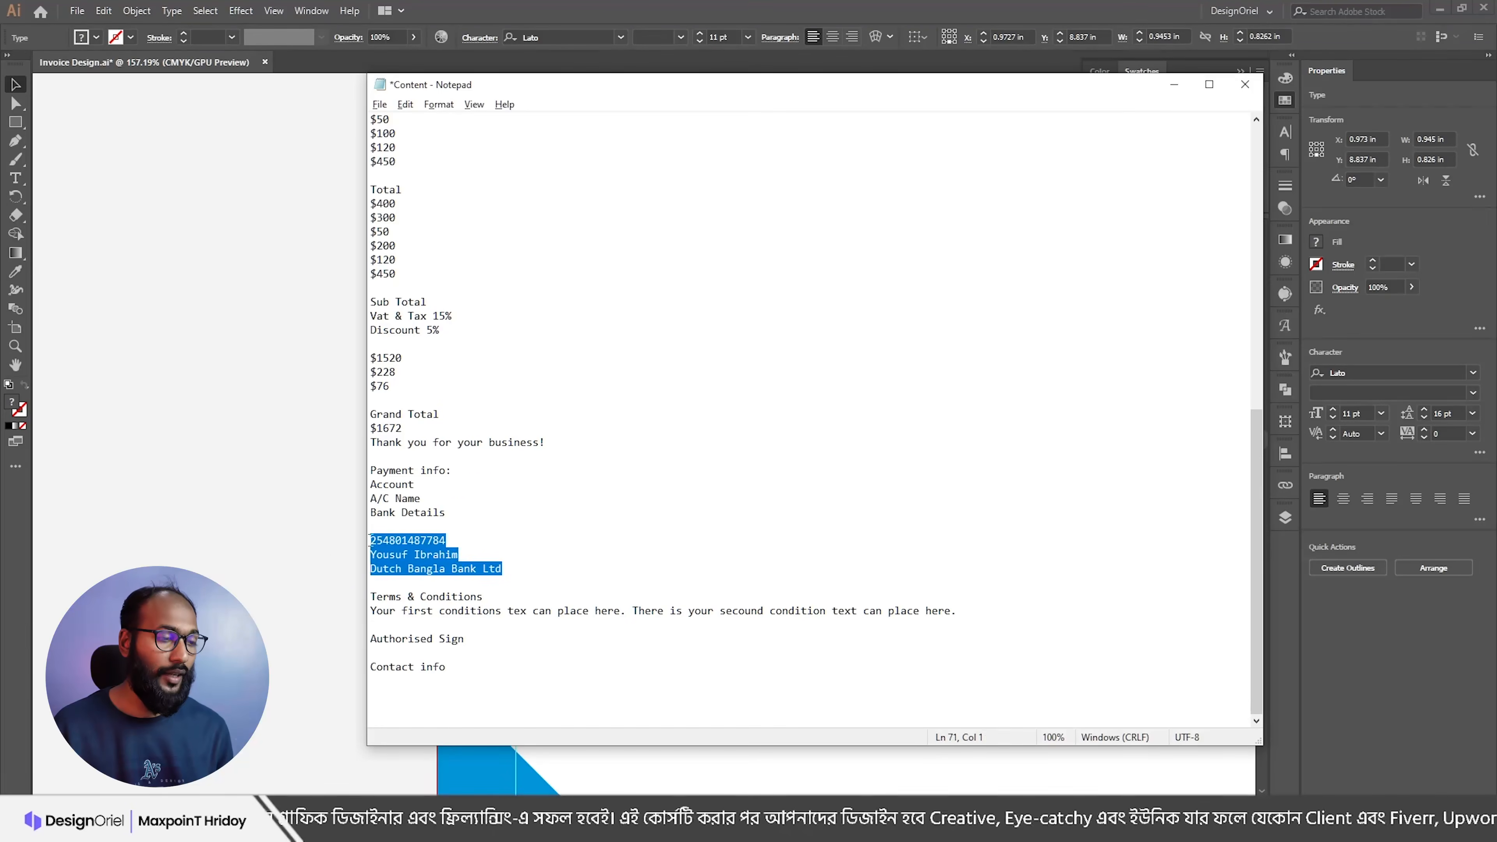
key(alt+Tab)
drag(565, 554, 725, 554)
key(t)
click(689, 541)
triple_click(689, 541)
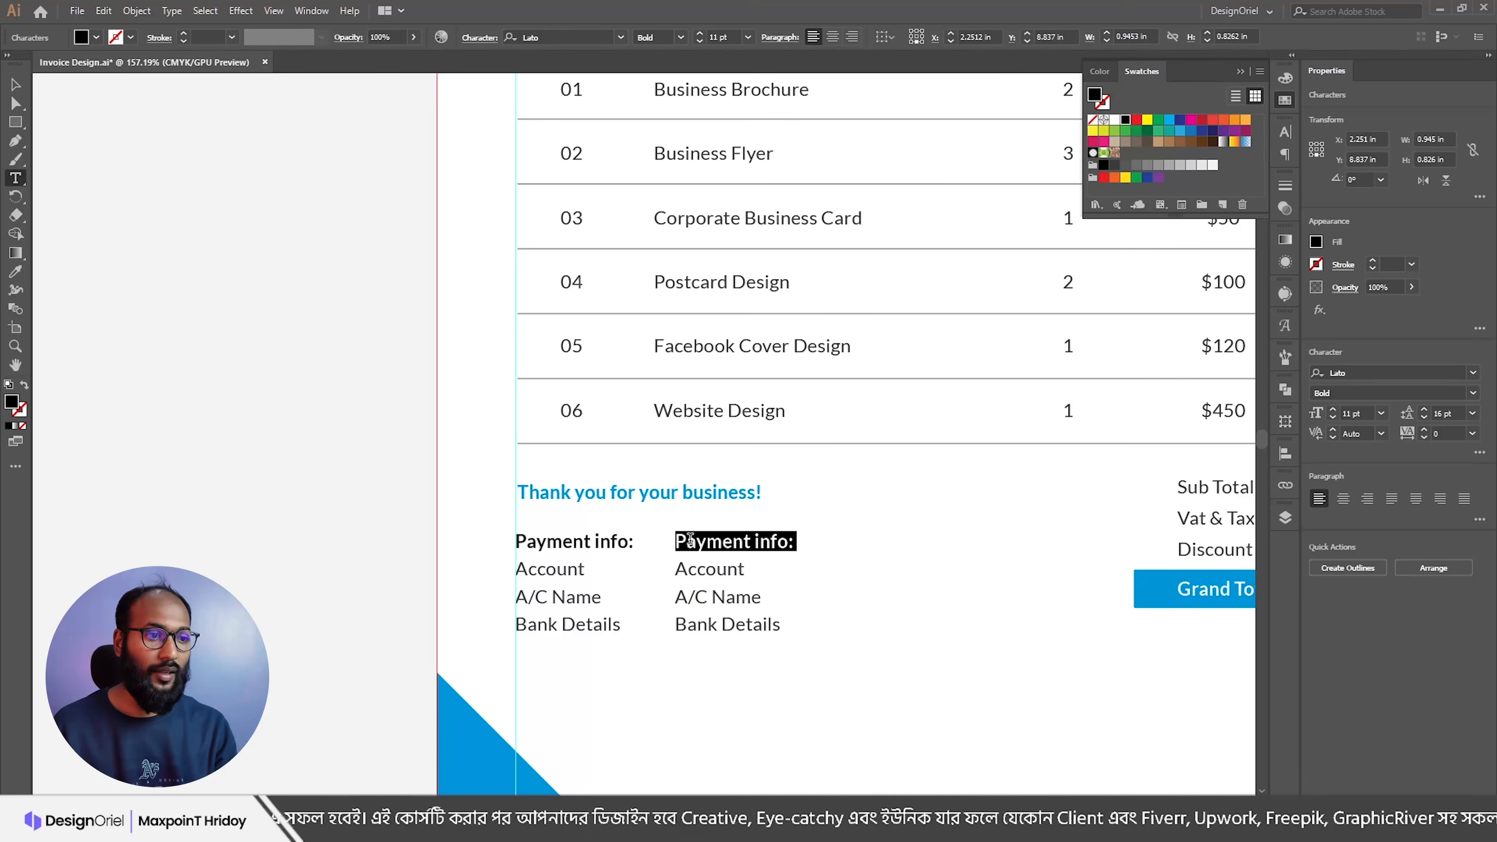
key(BackSpace)
key(ctrl+a)
key(ctrl+v)
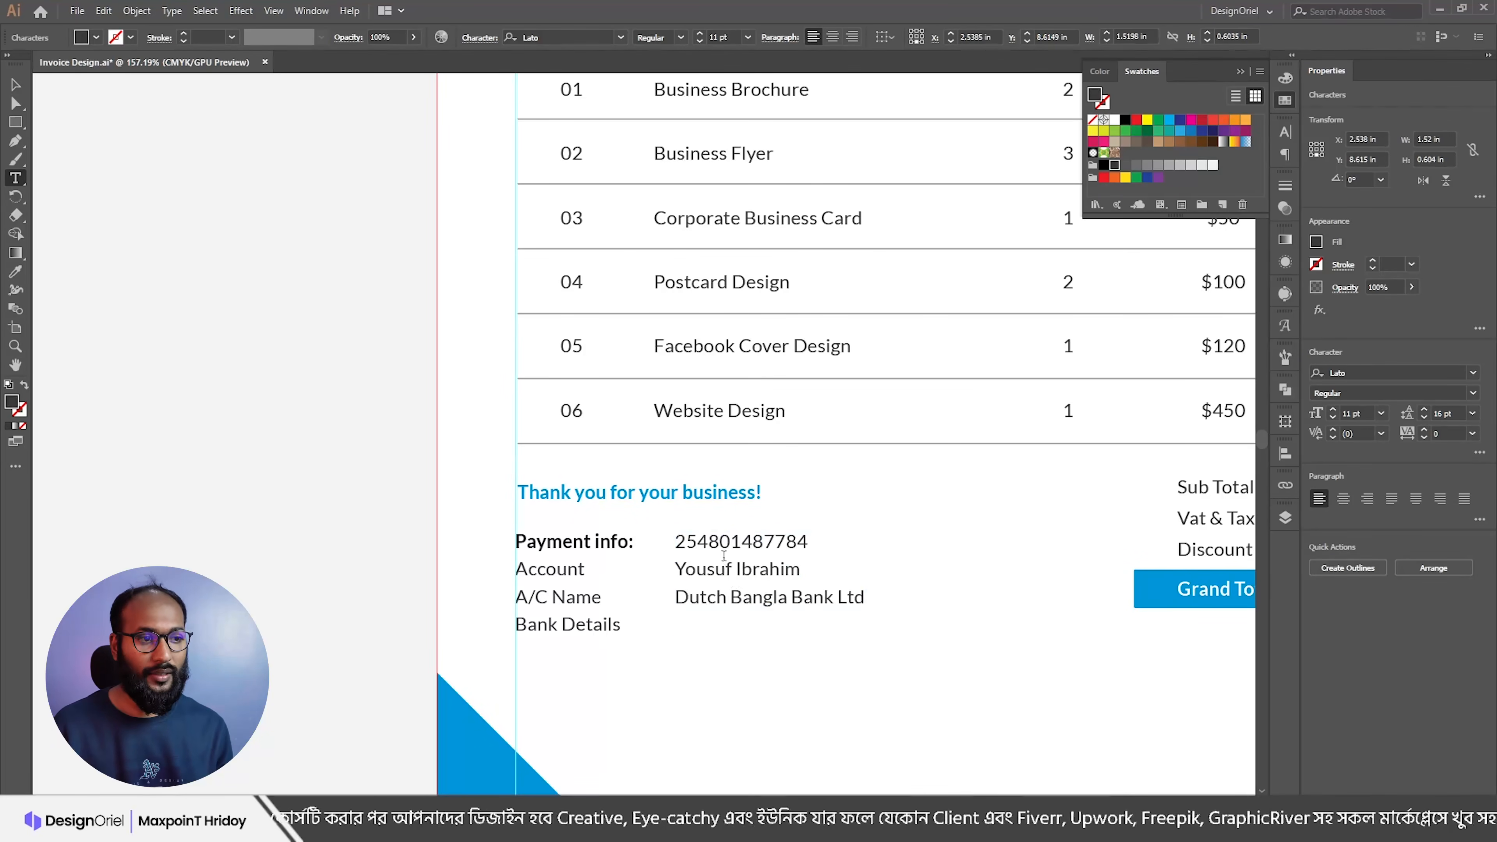
key(Escape)
drag(727, 555, 729, 579)
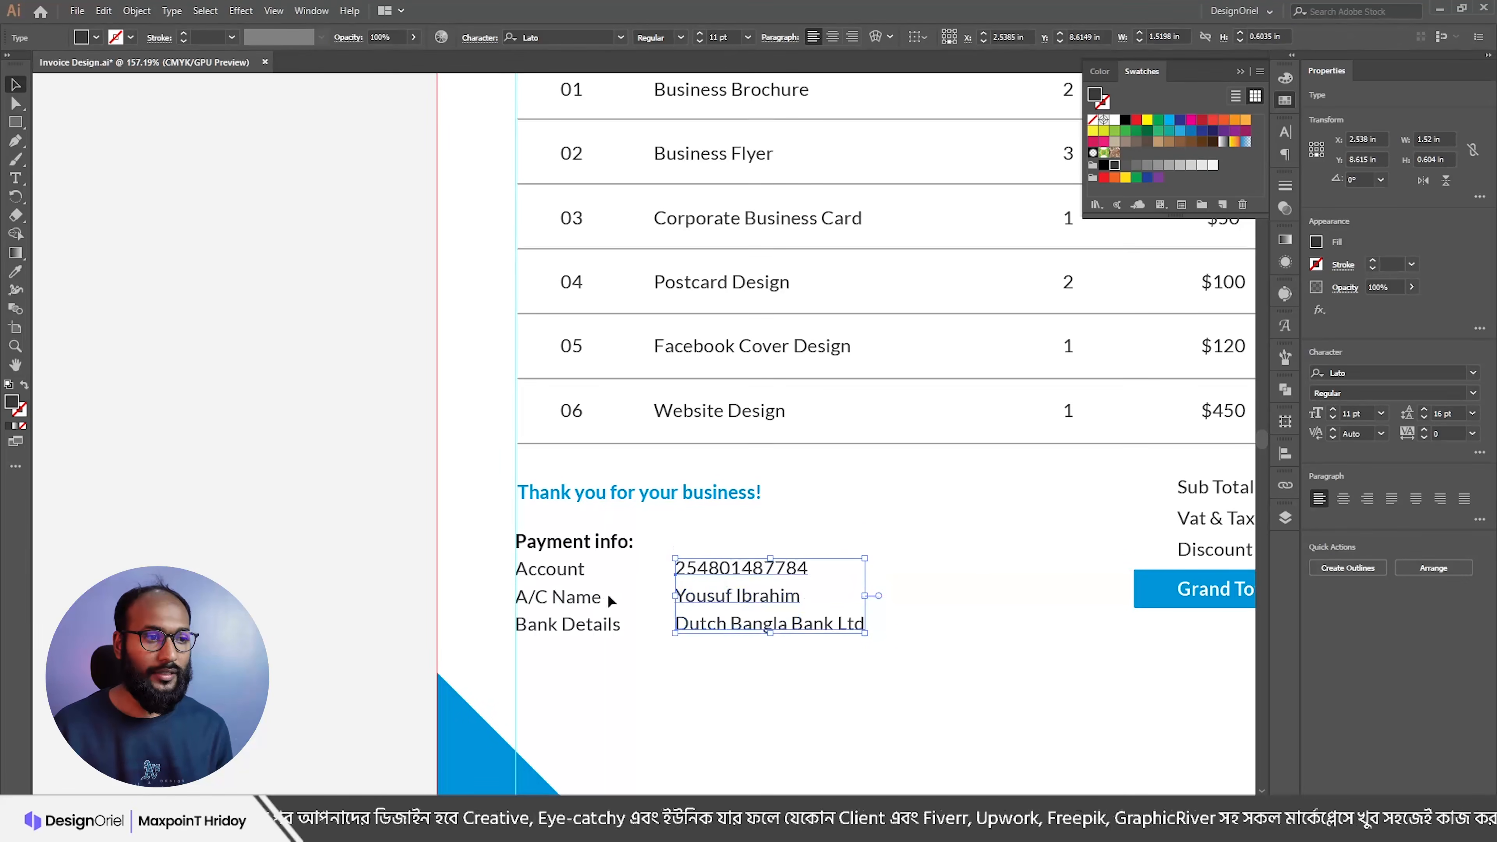
Step: Align the two payment blocks, add colons after the labels, and nudge the details left
shift+click(595, 622)
click(1019, 37)
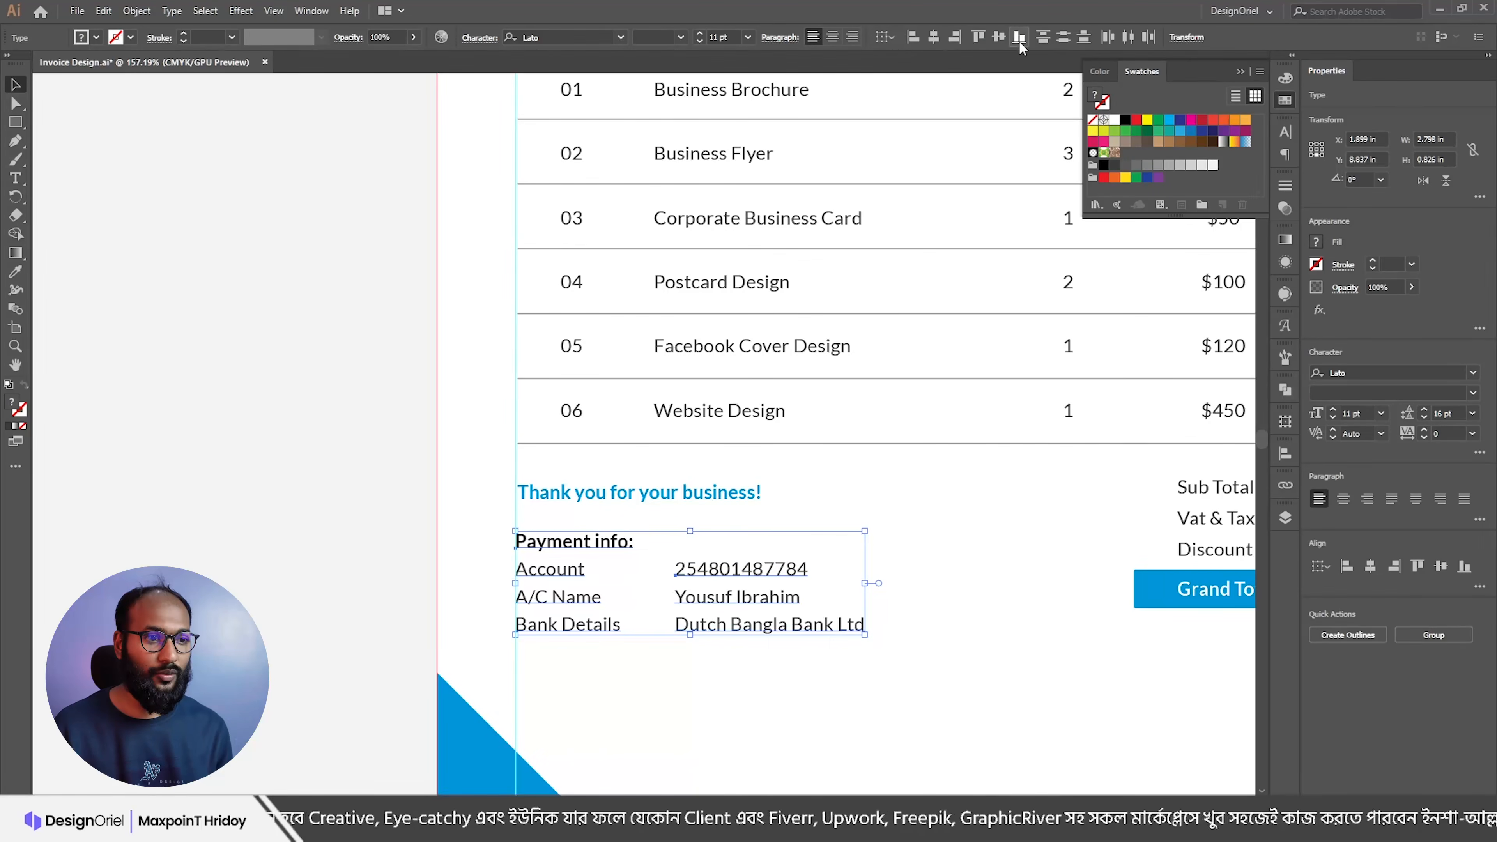
click(746, 584)
scroll(745, 584, down, 1)
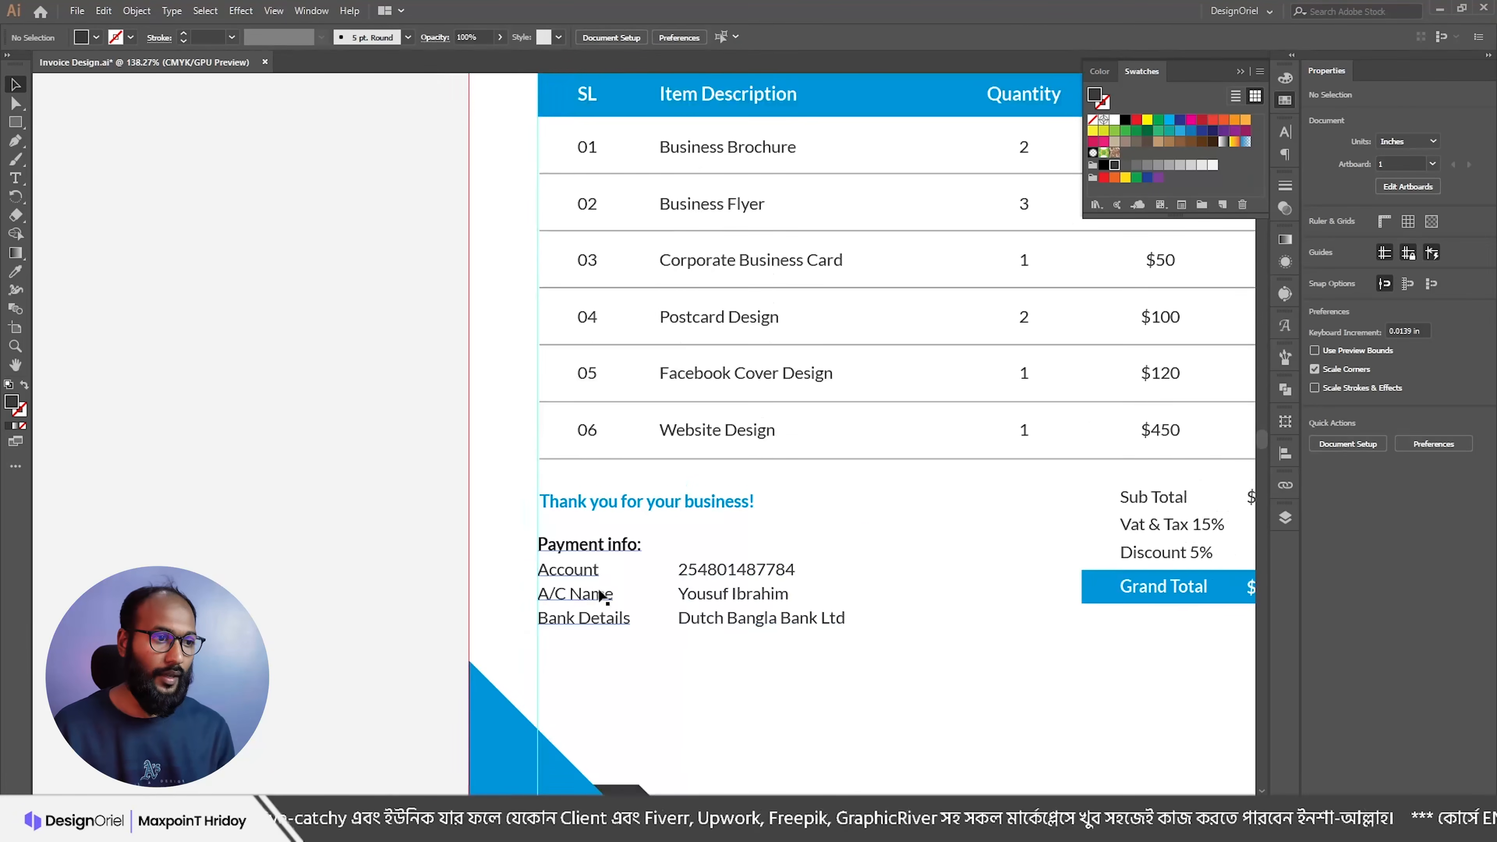
double_click(598, 569)
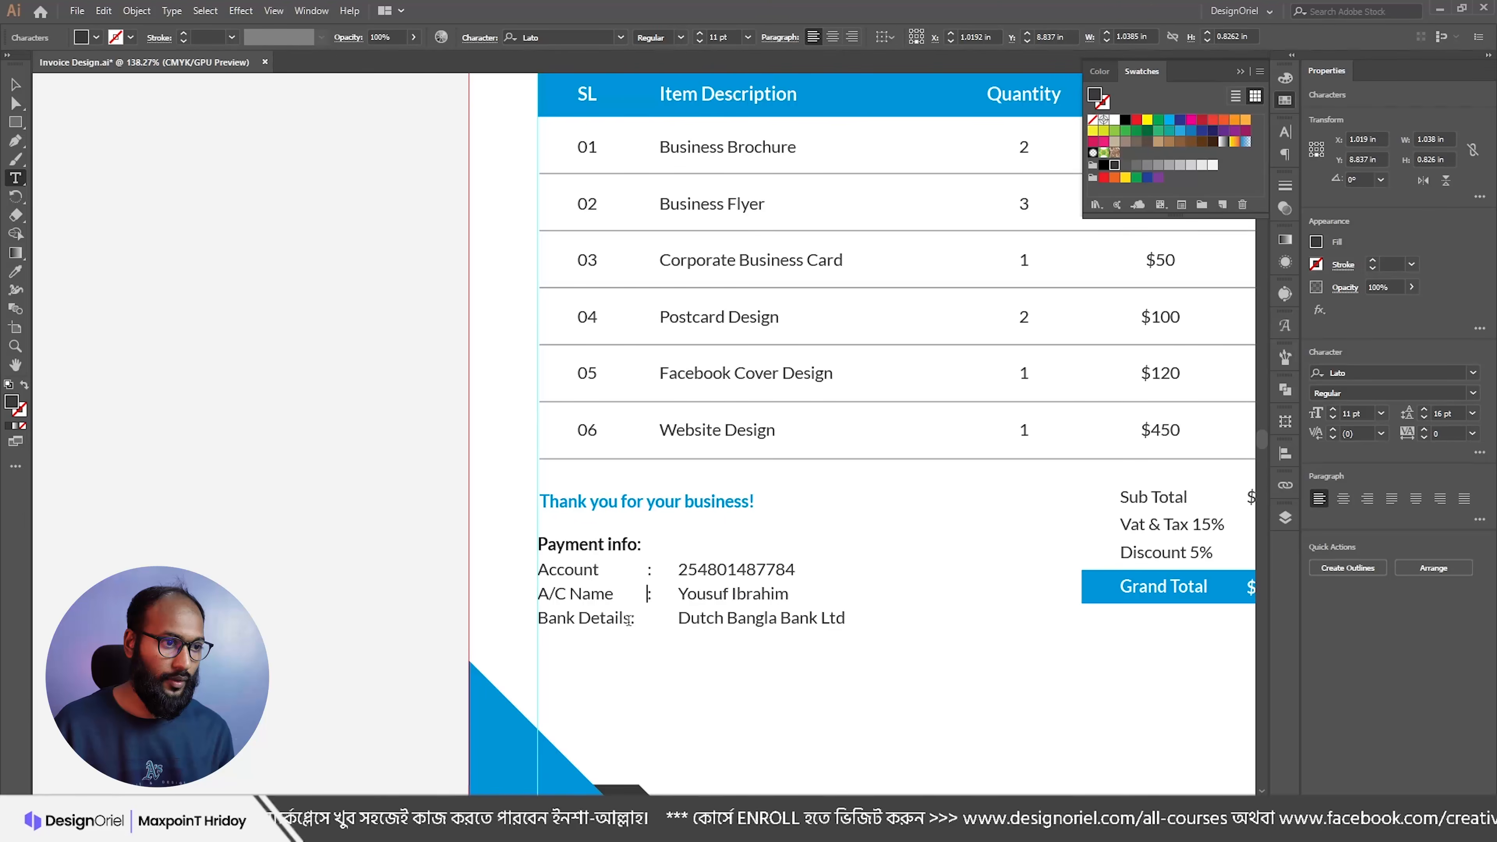
key(Escape)
click(691, 569)
key(Left)
key(Left)
key(Left)
key(Left)
key(Left)
click(703, 645)
Step: Zoom in on the payment area and select both payment blocks to check their alignment
drag(623, 602, 606, 611)
drag(621, 617, 641, 524)
click(621, 521)
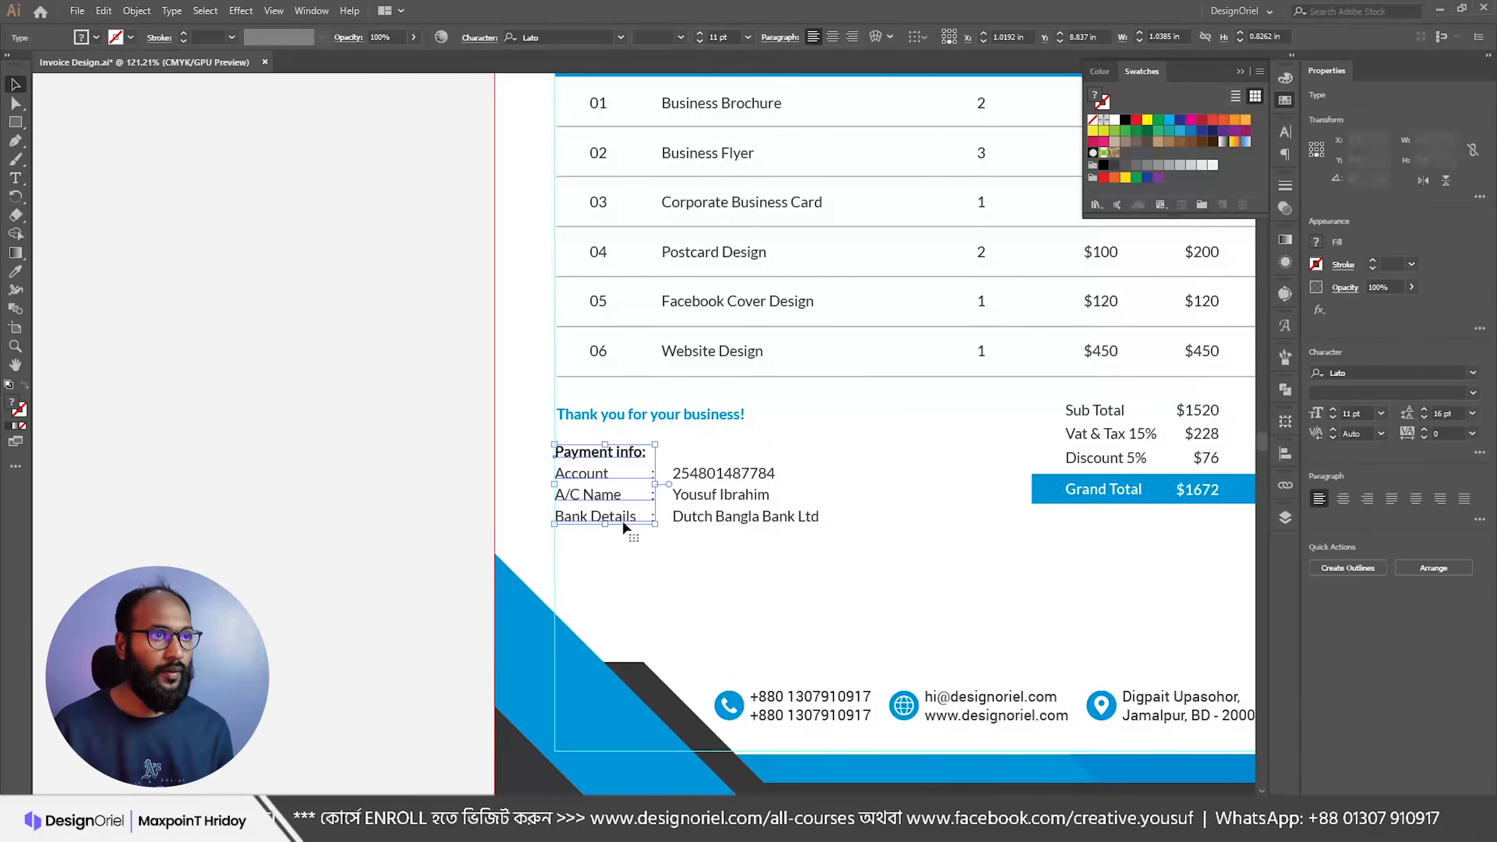
click(722, 522)
drag(530, 434, 746, 552)
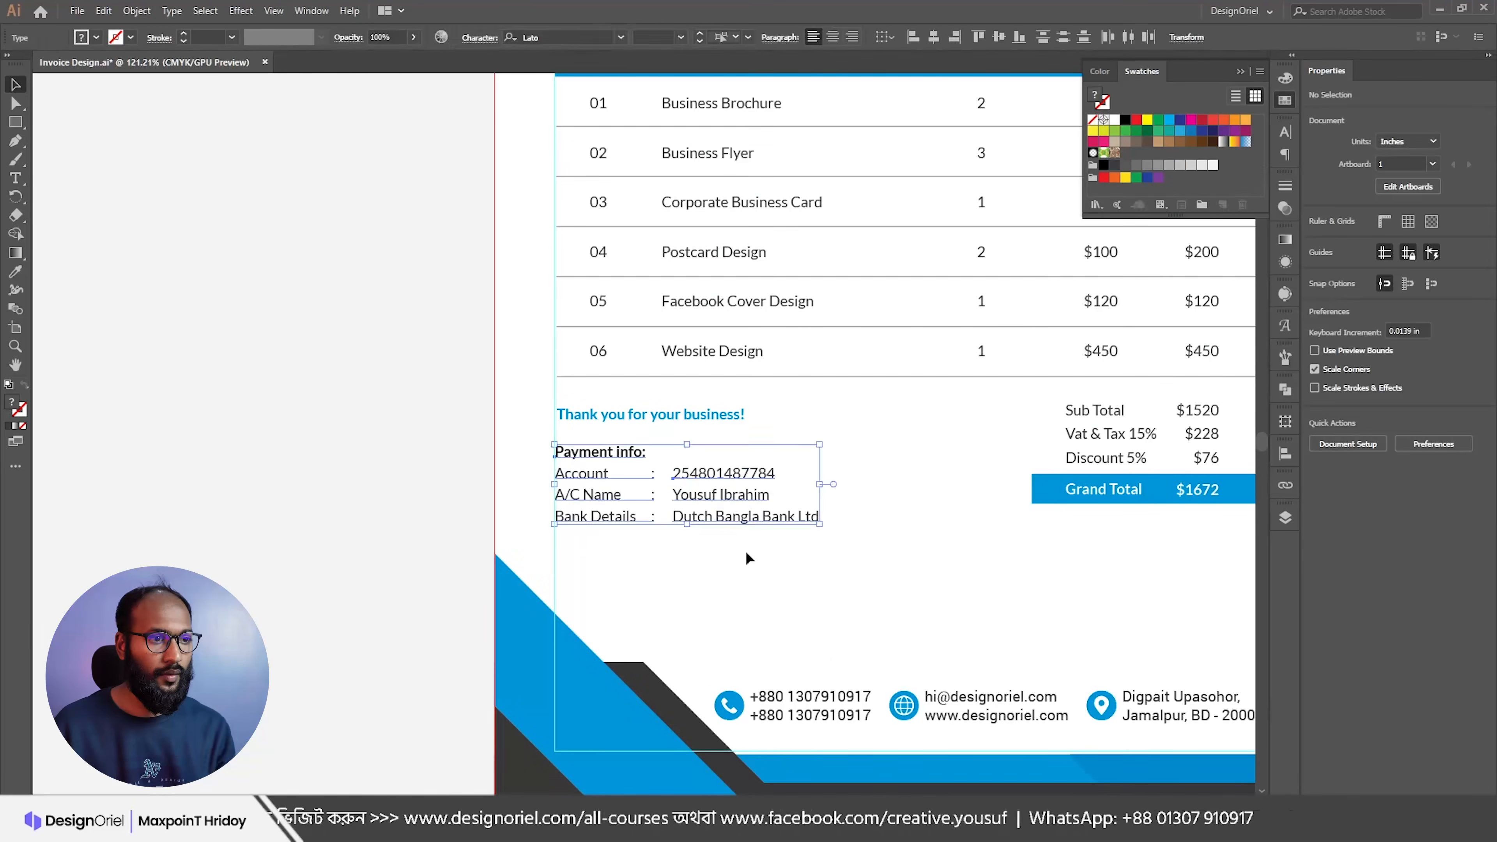
click(770, 541)
Step: Select the totals texts and blue bar and move them slightly down
drag(977, 539, 870, 520)
drag(1052, 440, 1092, 480)
drag(991, 393, 988, 404)
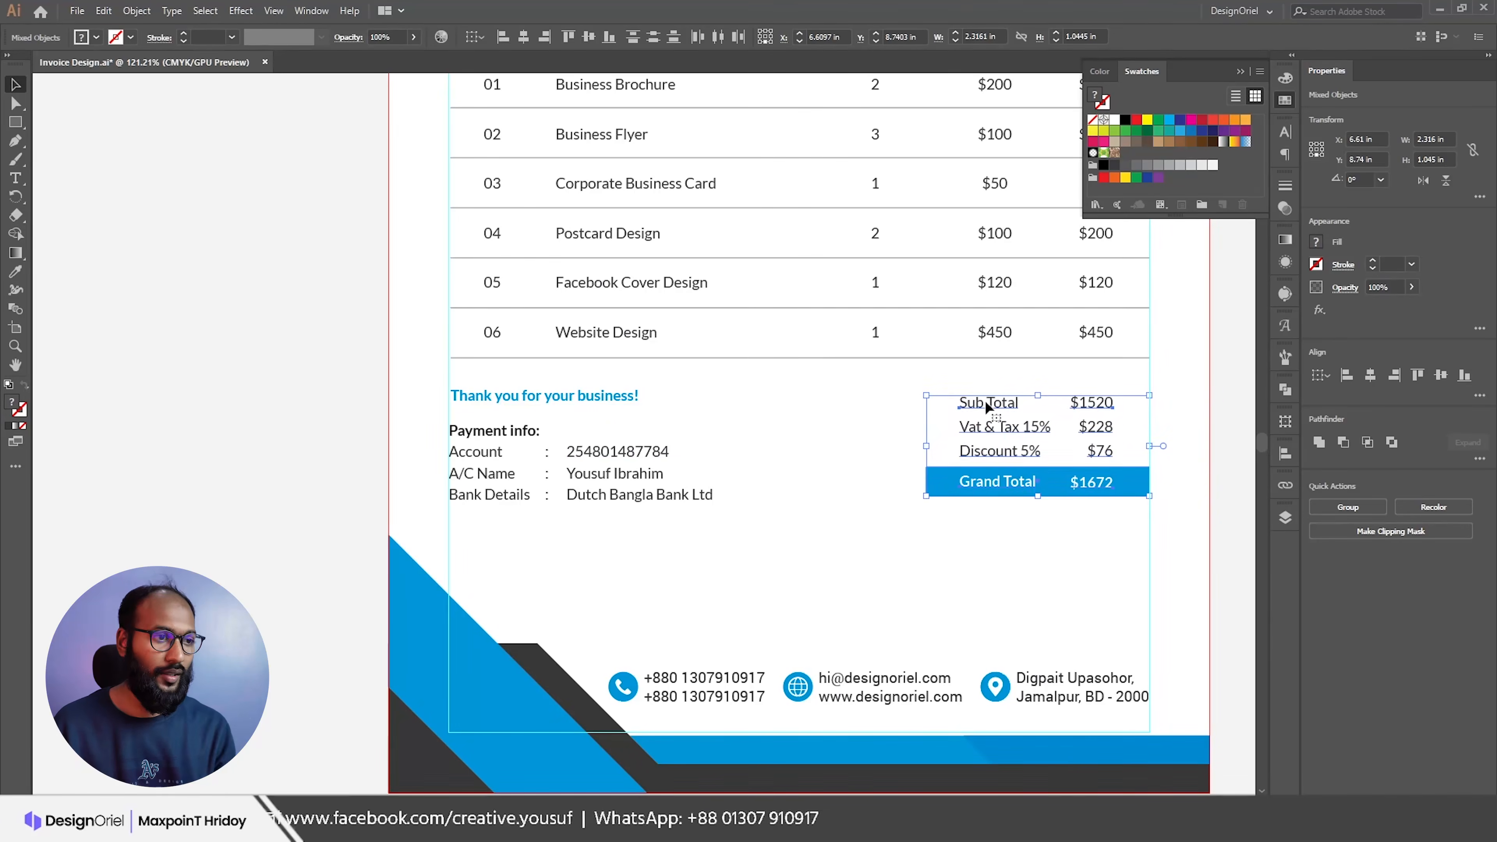
click(755, 509)
scroll(533, 518, down, 2)
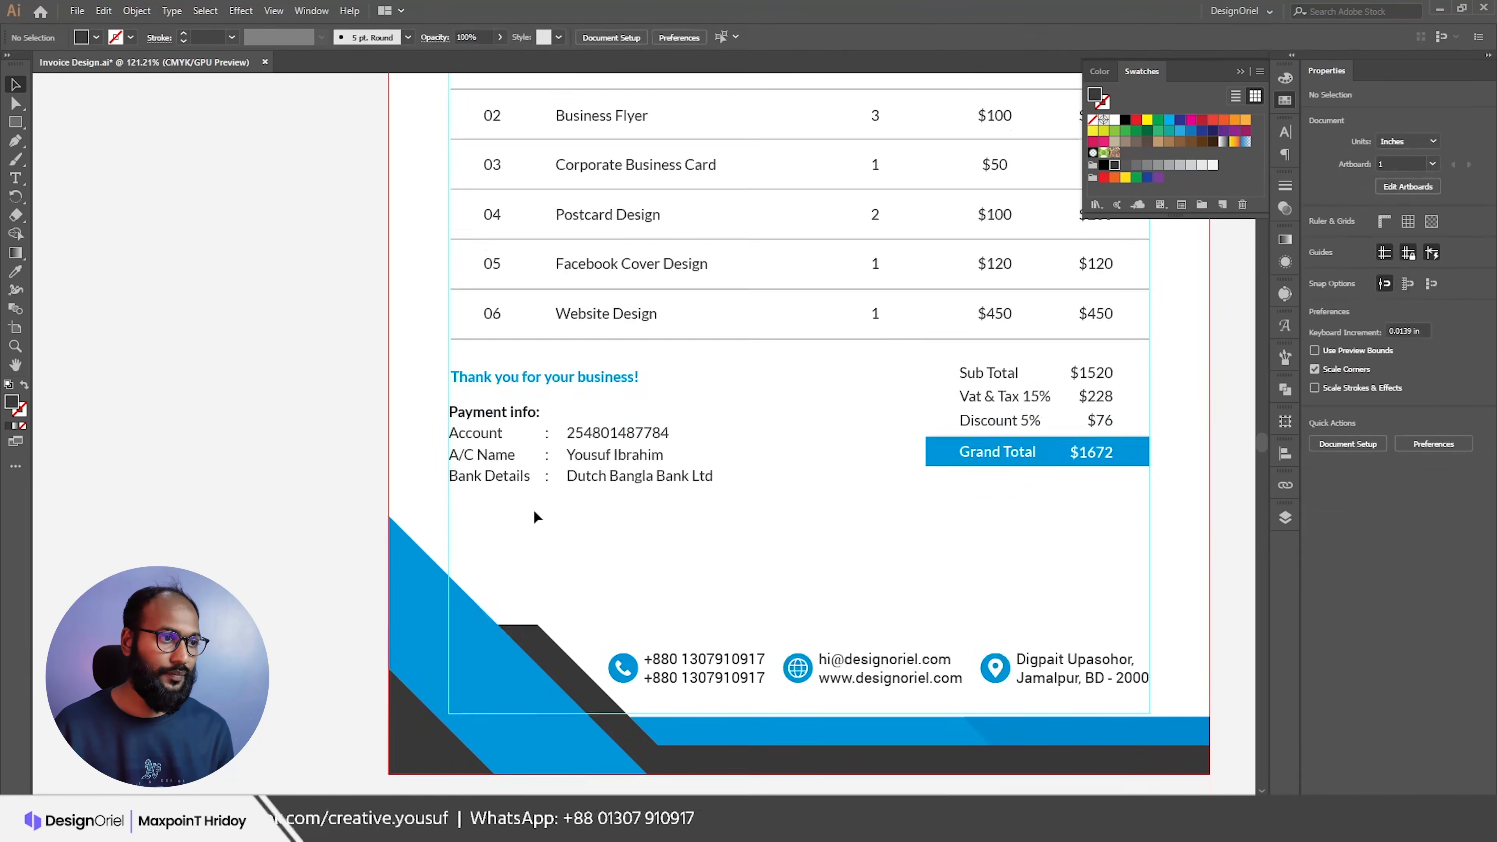
Step: Add a 'Terms & Conditions' heading by copying the Payment info heading below and pasting the new text
key(alt+Tab)
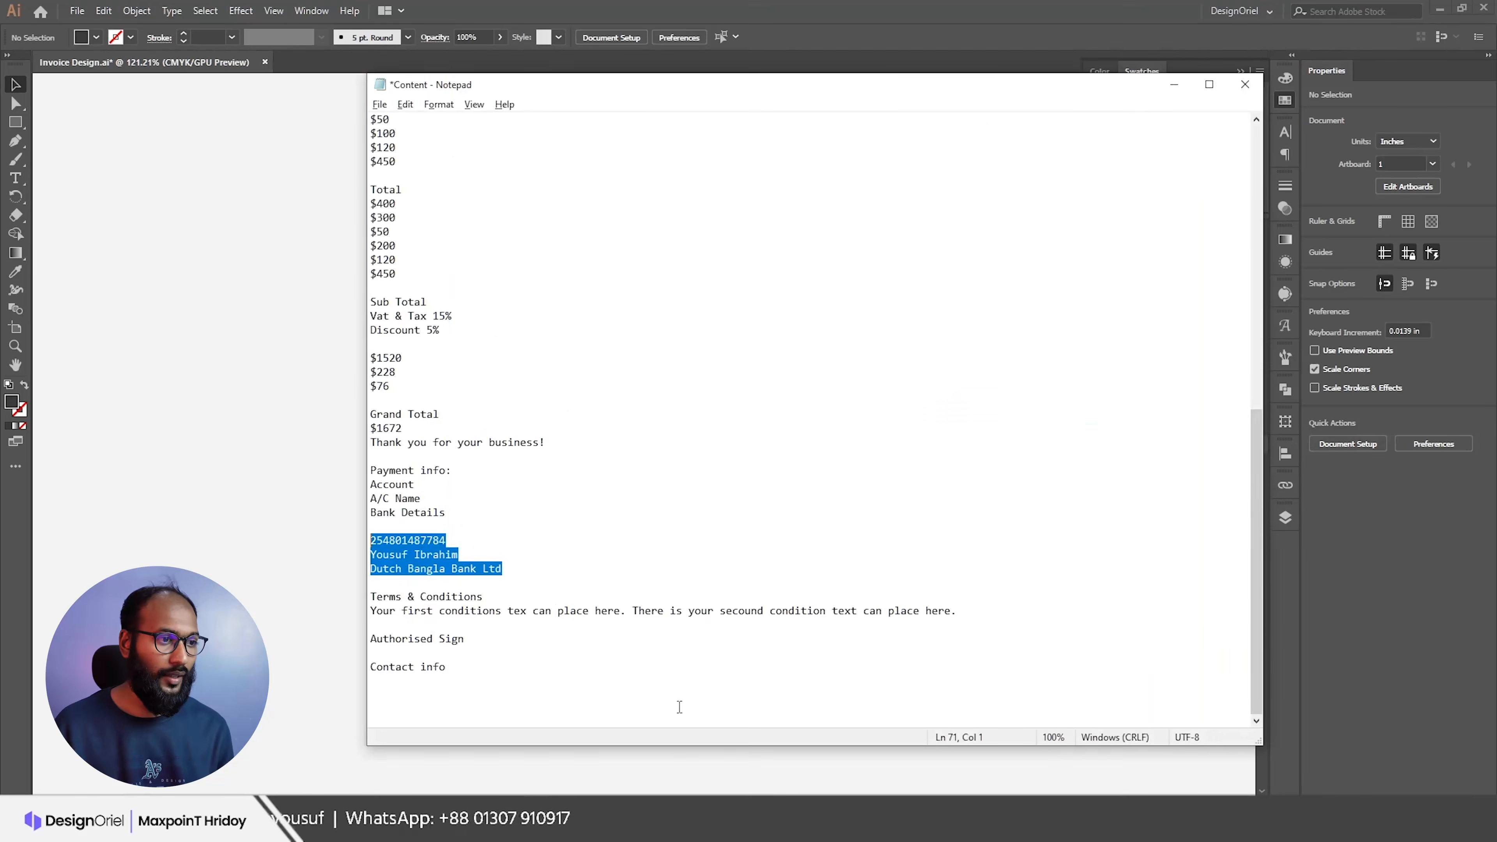
drag(526, 594, 343, 601)
key(ctrl+c)
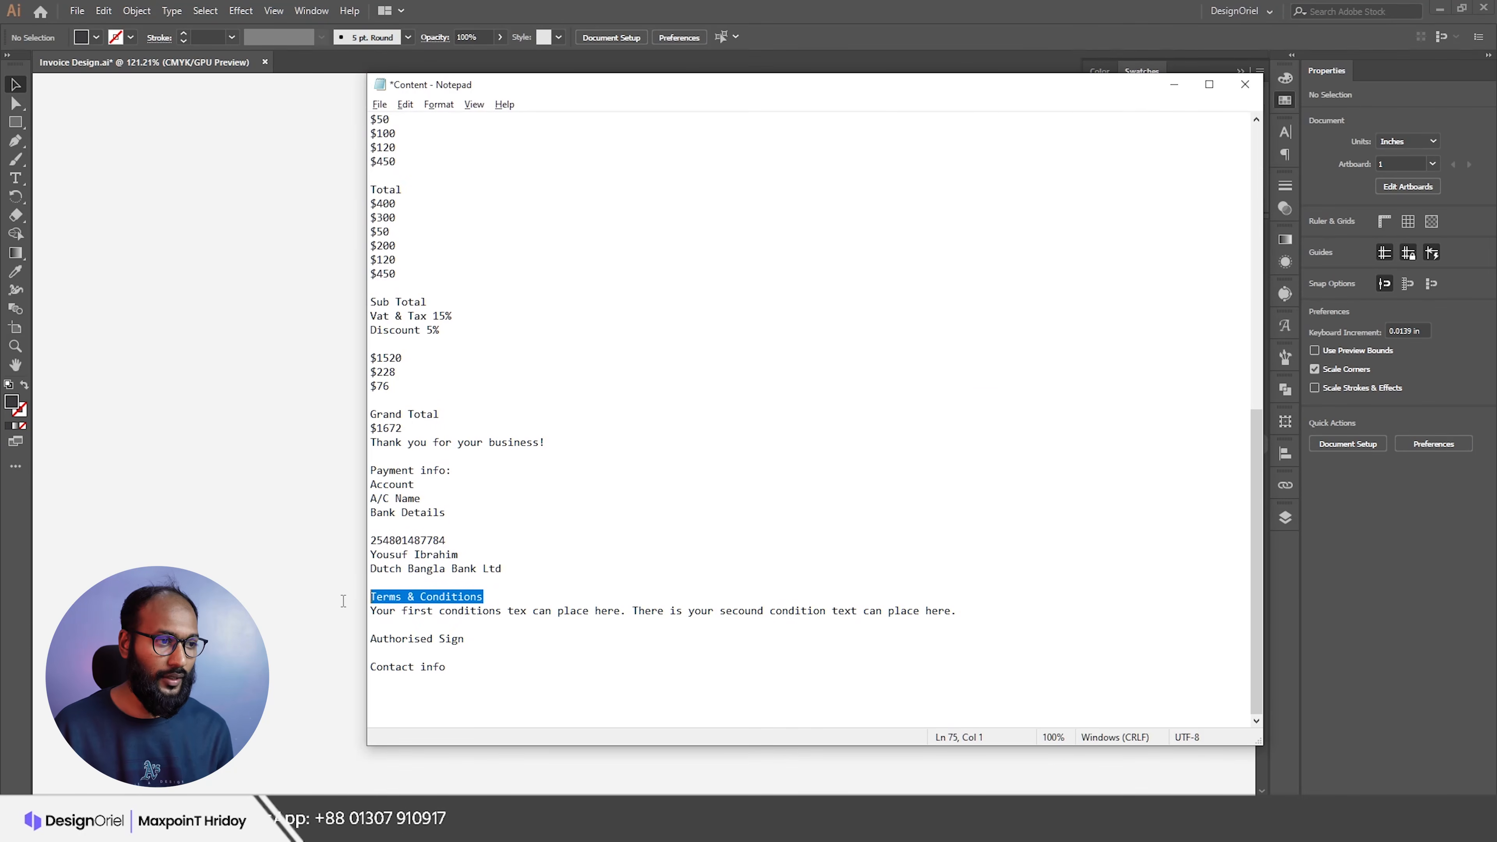
key(alt+Tab)
drag(512, 382, 511, 500)
triple_click(510, 495)
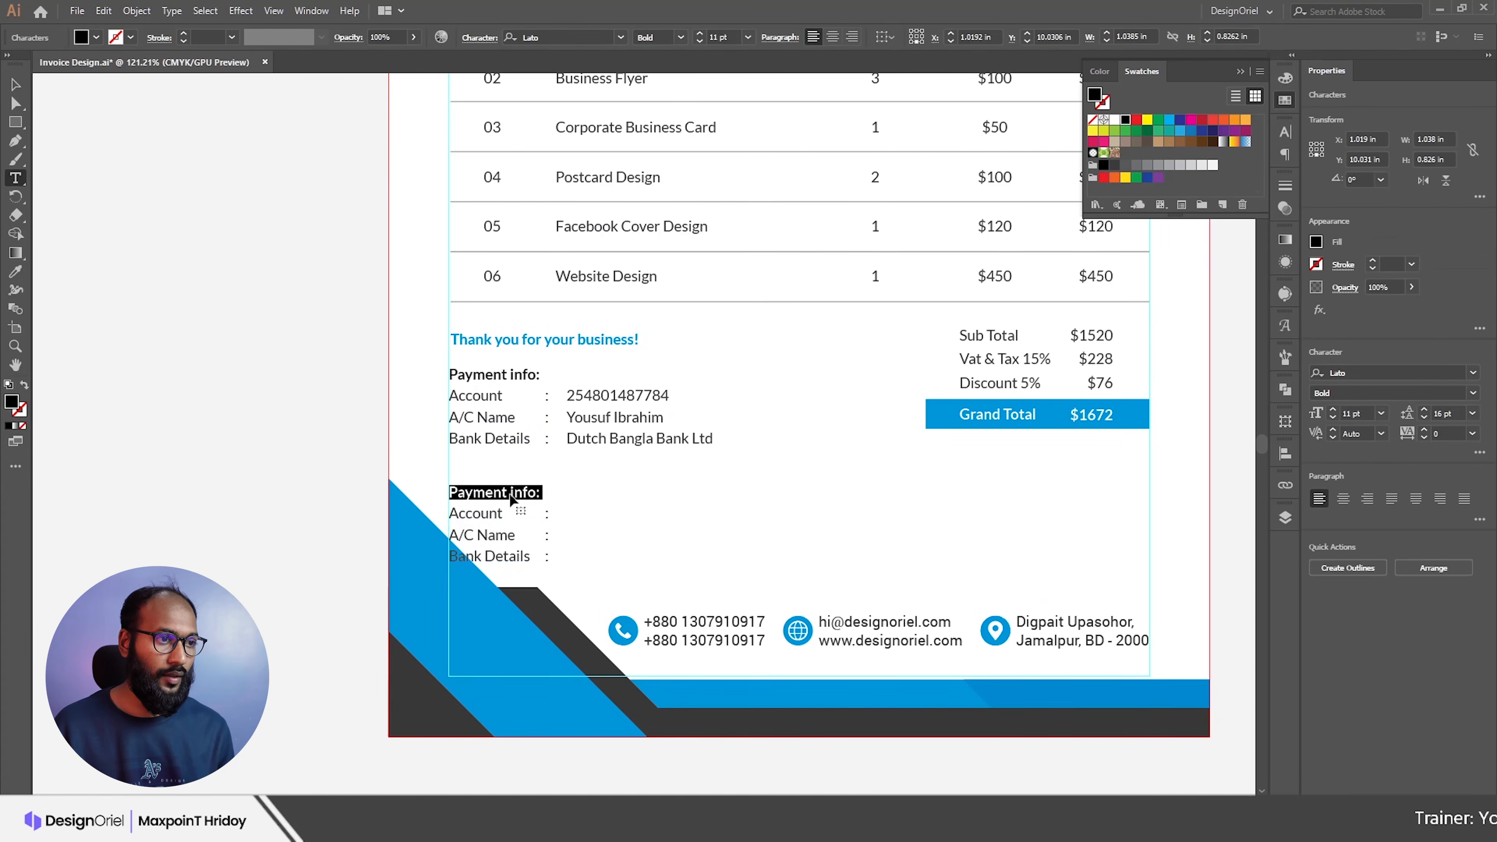
key(ctrl+a)
key(ctrl+v)
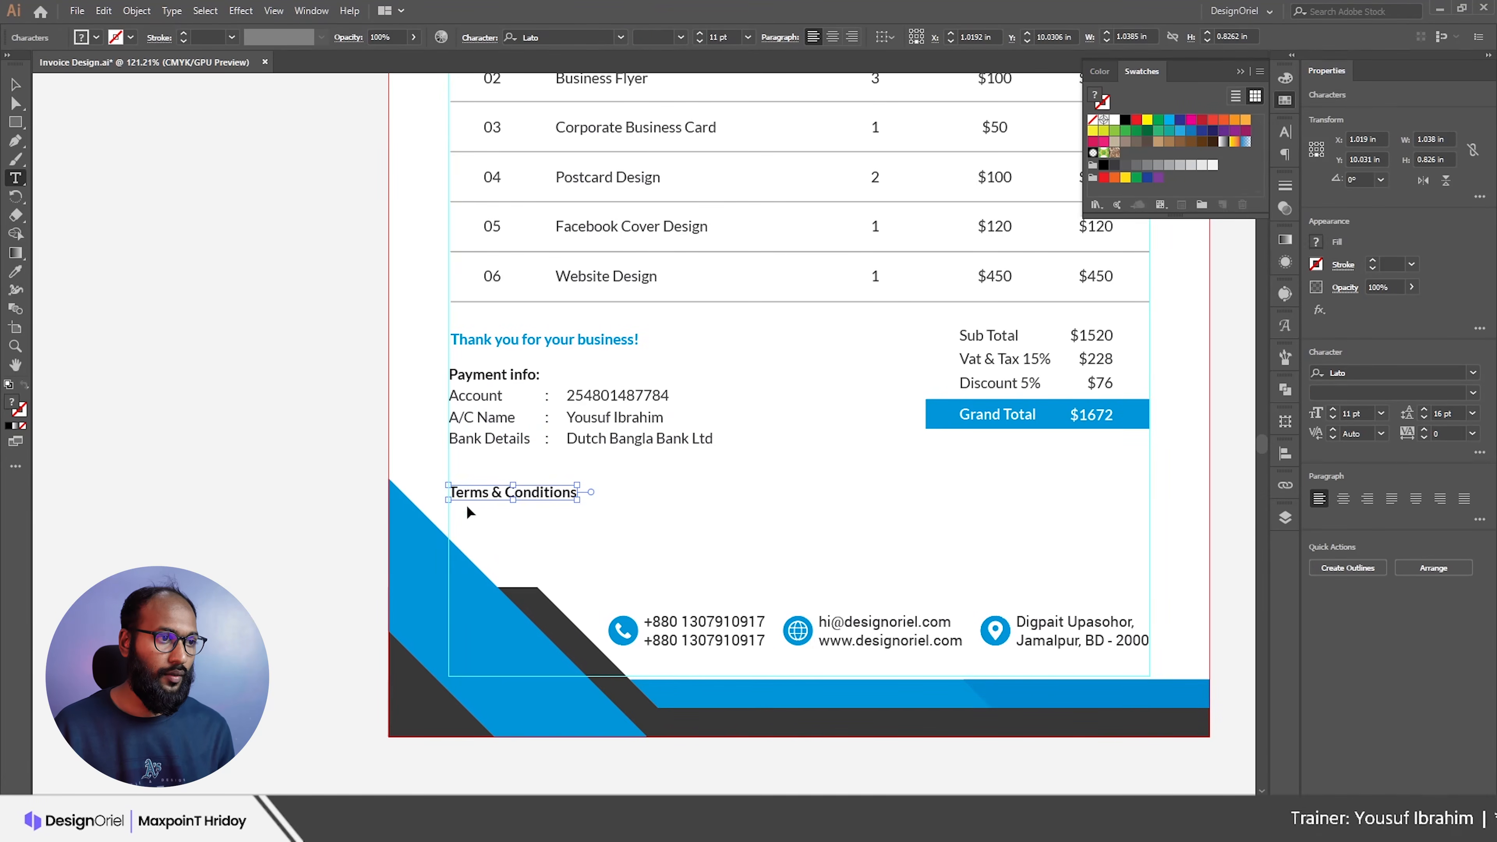
key(Escape)
drag(497, 500, 495, 484)
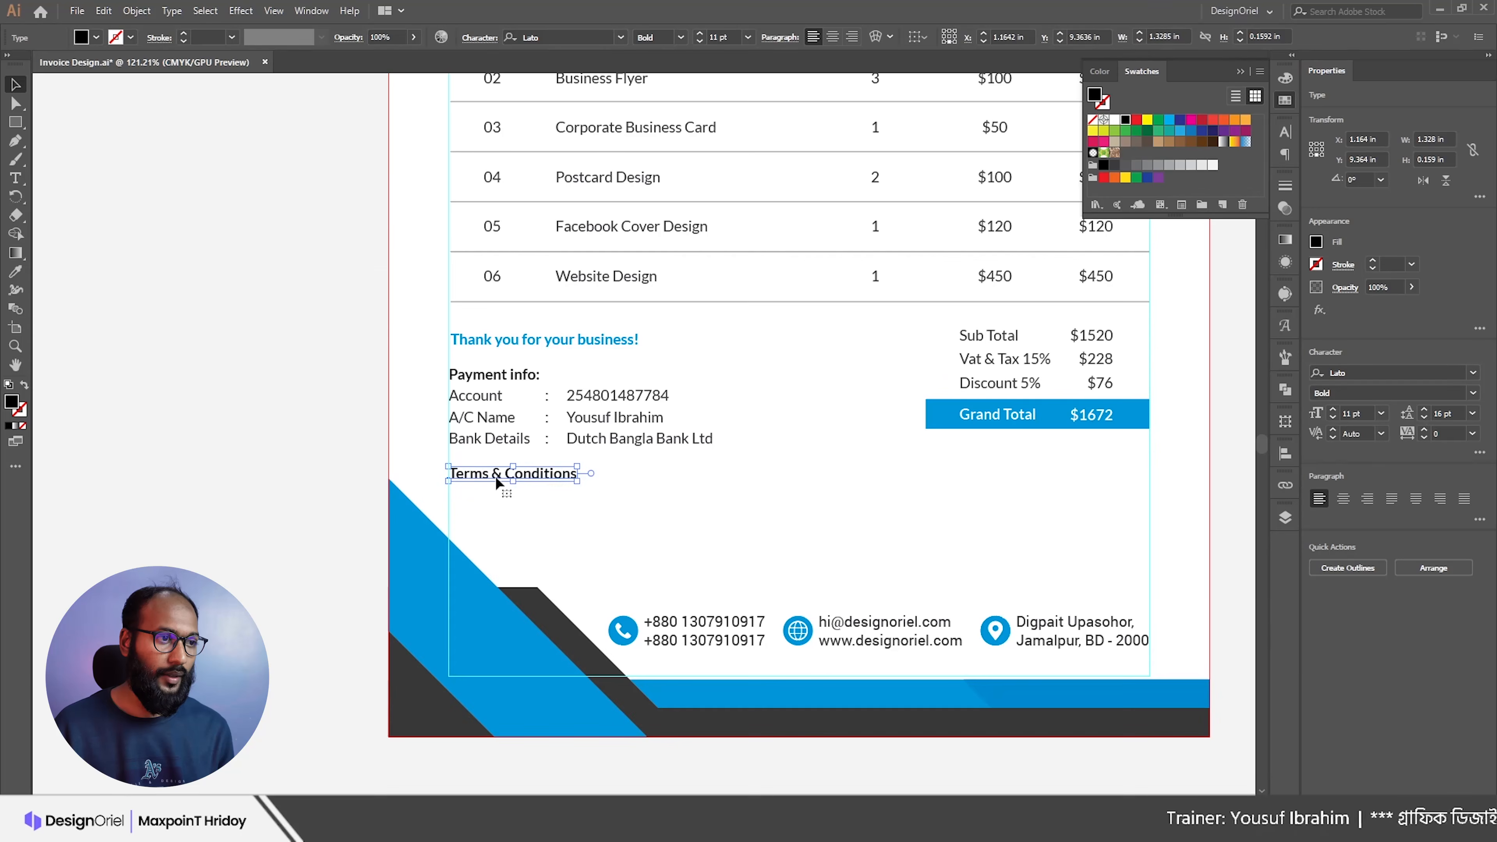
Step: Place the conditions sentence from the notes below the Terms & Conditions heading
key(alt+Tab)
drag(963, 614, 361, 615)
key(alt+Tab)
drag(494, 402, 487, 509)
key(t)
key(BackSpace)
key(Delete)
key(ctrl+v)
key(Escape)
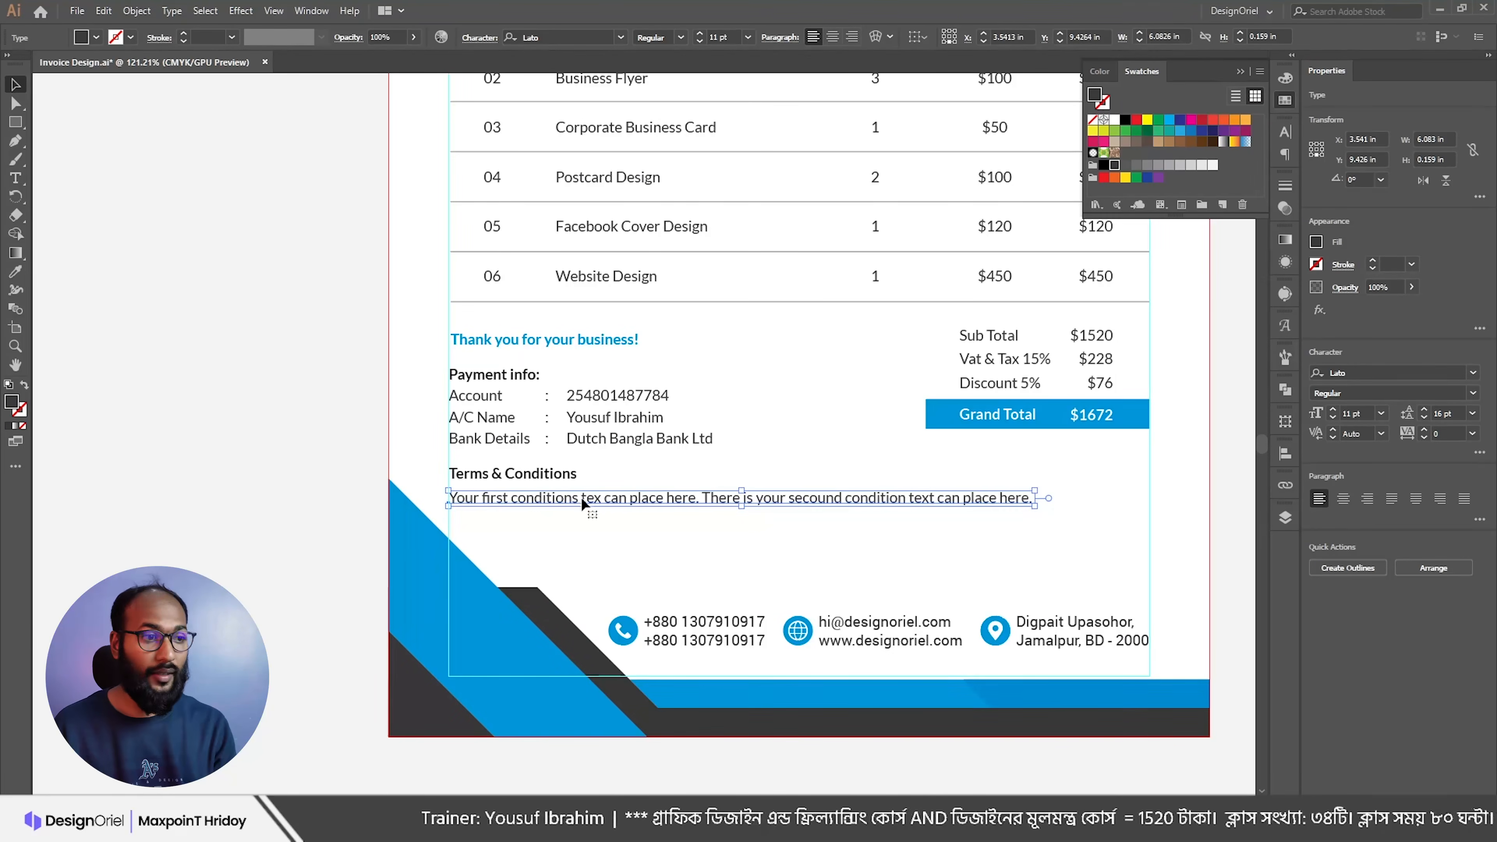
Step: Convert the conditions text to area type and narrow it so it wraps to two lines
double_click(705, 500)
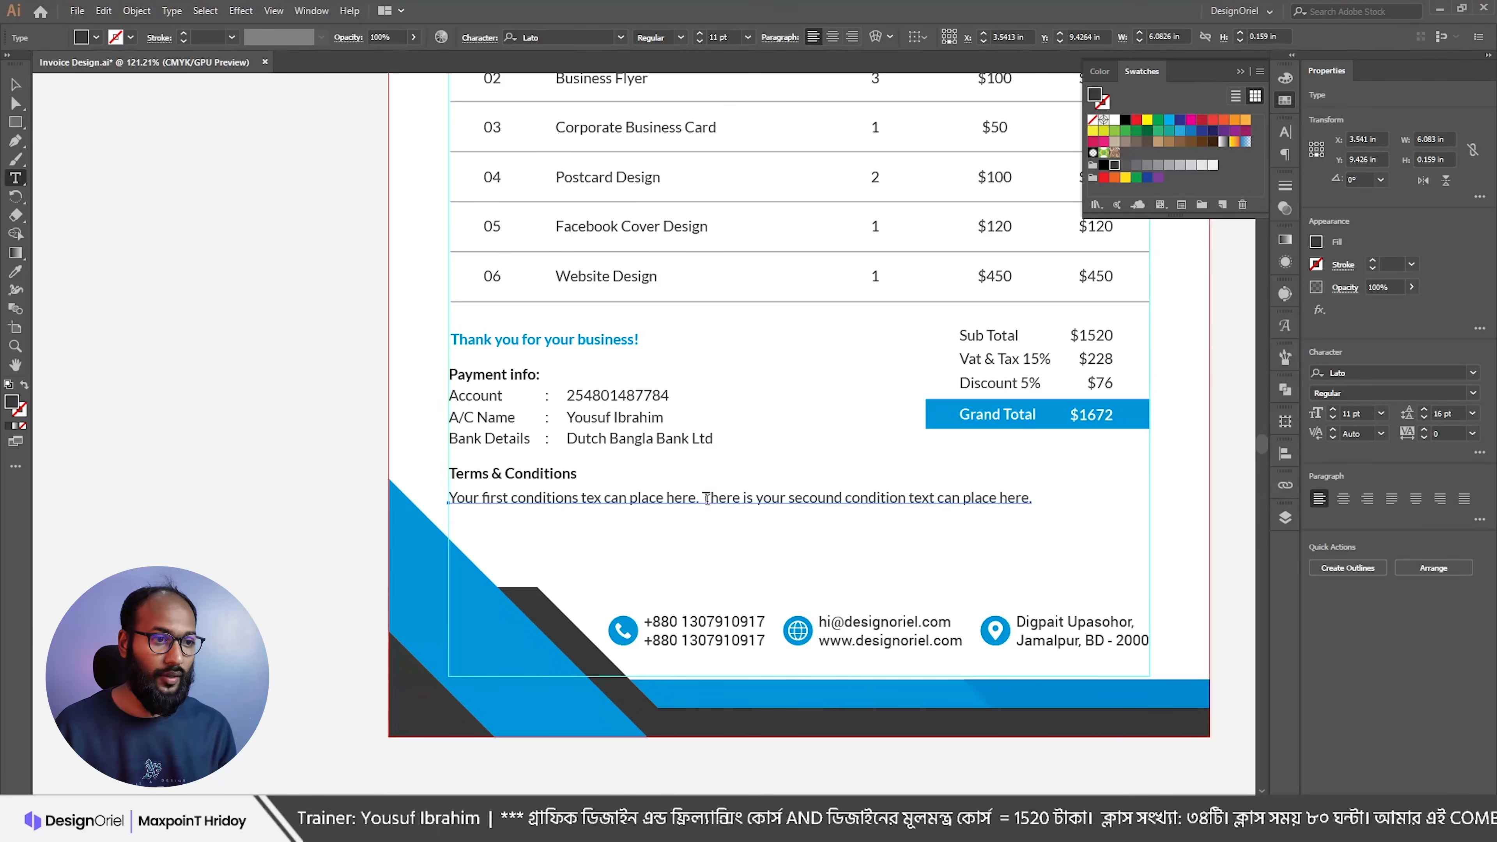
click(171, 11)
click(226, 125)
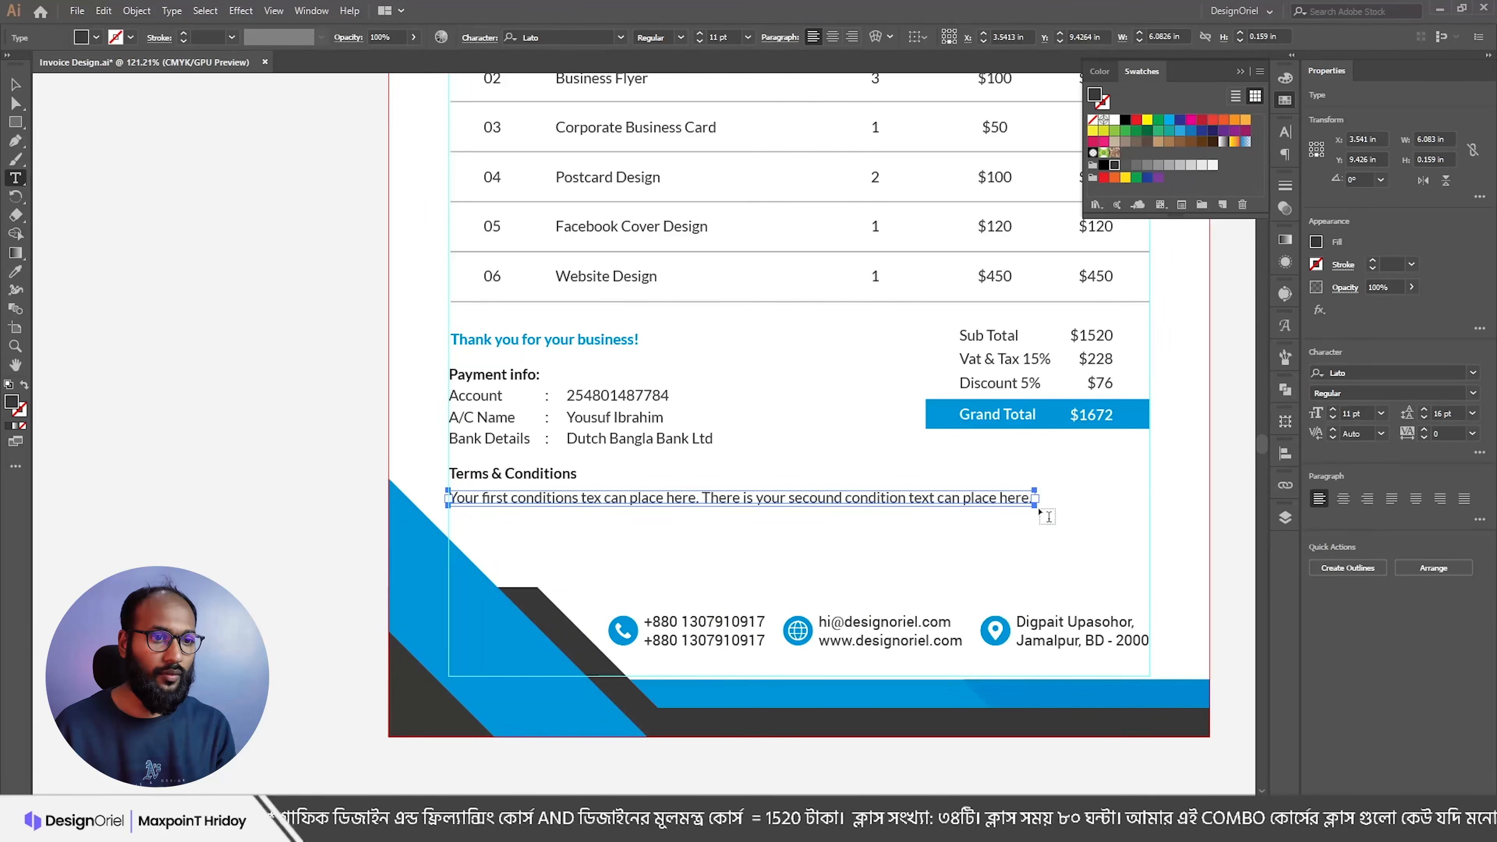
key(v)
drag(1035, 510, 748, 536)
click(823, 524)
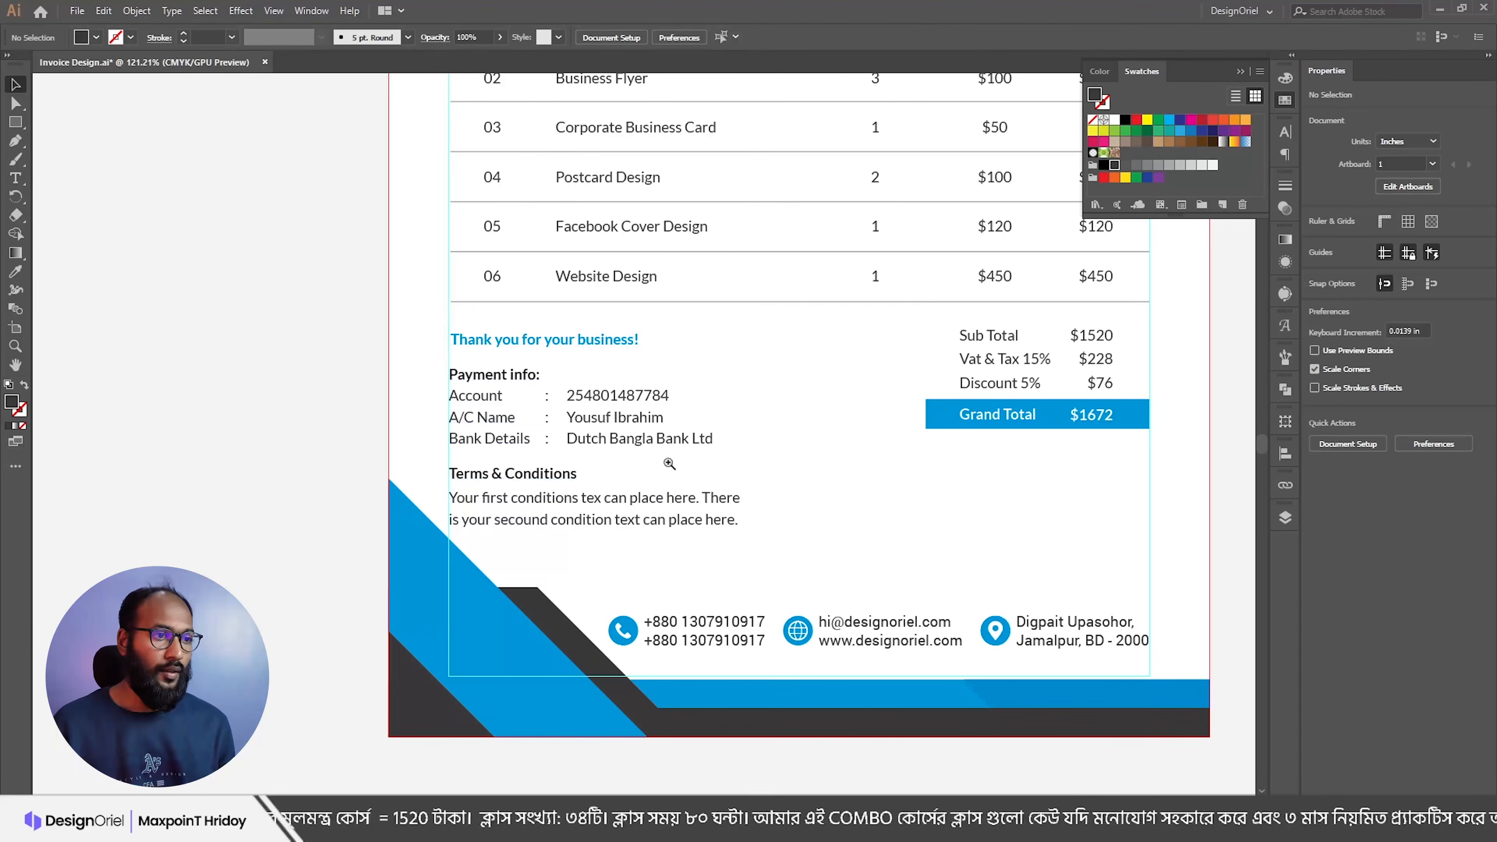
Step: Move the DesignOriel logo, Invoice To group and table block higher on the page
drag(669, 463, 618, 460)
drag(716, 509, 708, 701)
drag(618, 307, 618, 433)
drag(569, 217, 568, 185)
scroll(525, 227, down, 2)
drag(459, 198, 893, 226)
scroll(726, 282, down, 2)
drag(448, 226, 1026, 596)
drag(573, 514, 571, 476)
scroll(650, 369, up, 4)
Step: Nudge the table up, raise the Terms & Conditions block, and duplicate the table's separator line below Payment info
key(Up)
key(Up)
key(Up)
key(Up)
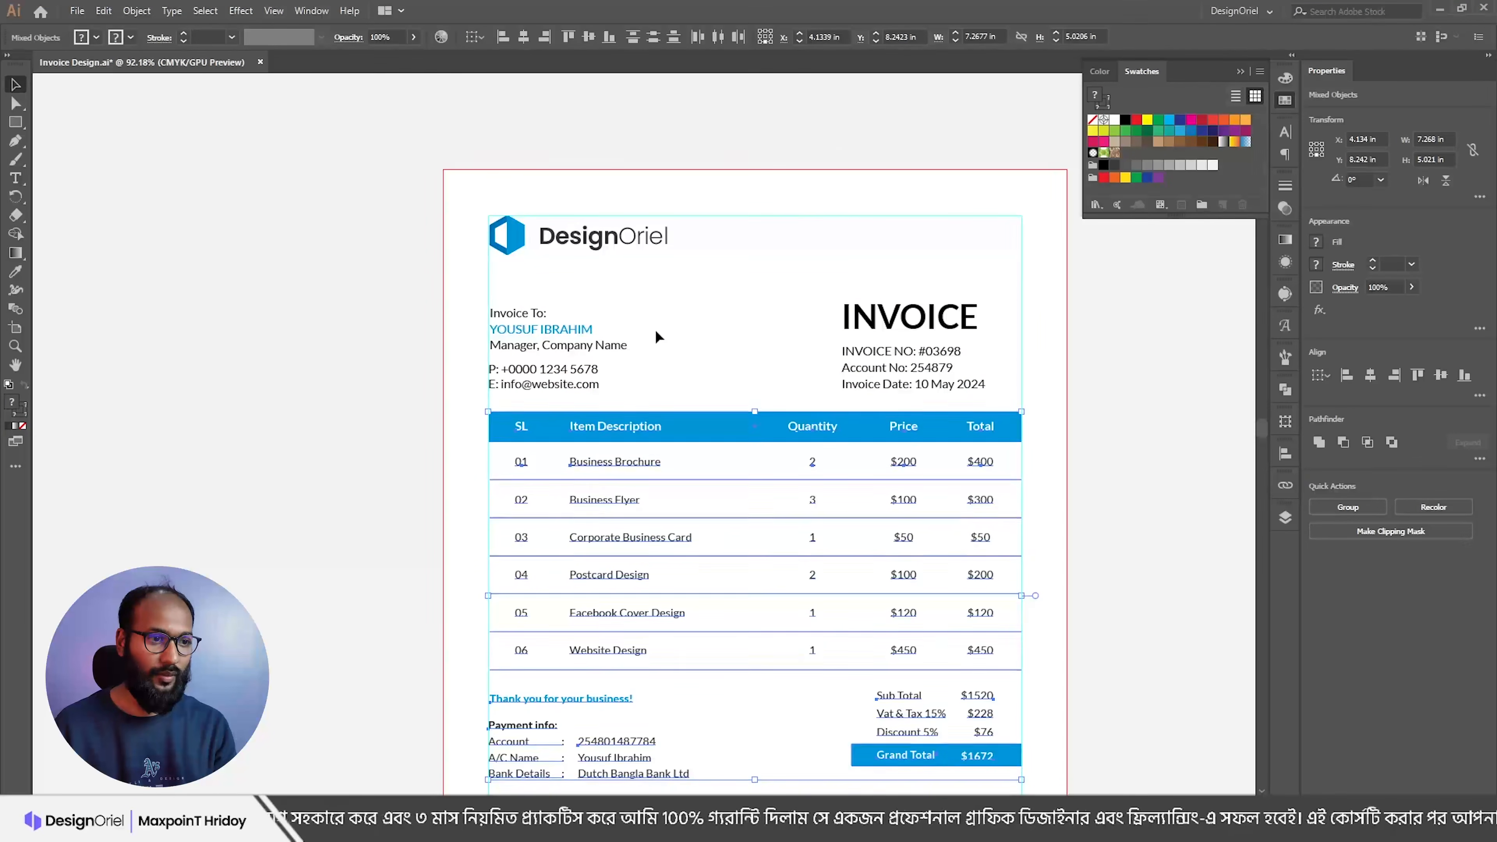
scroll(658, 340, down, 4)
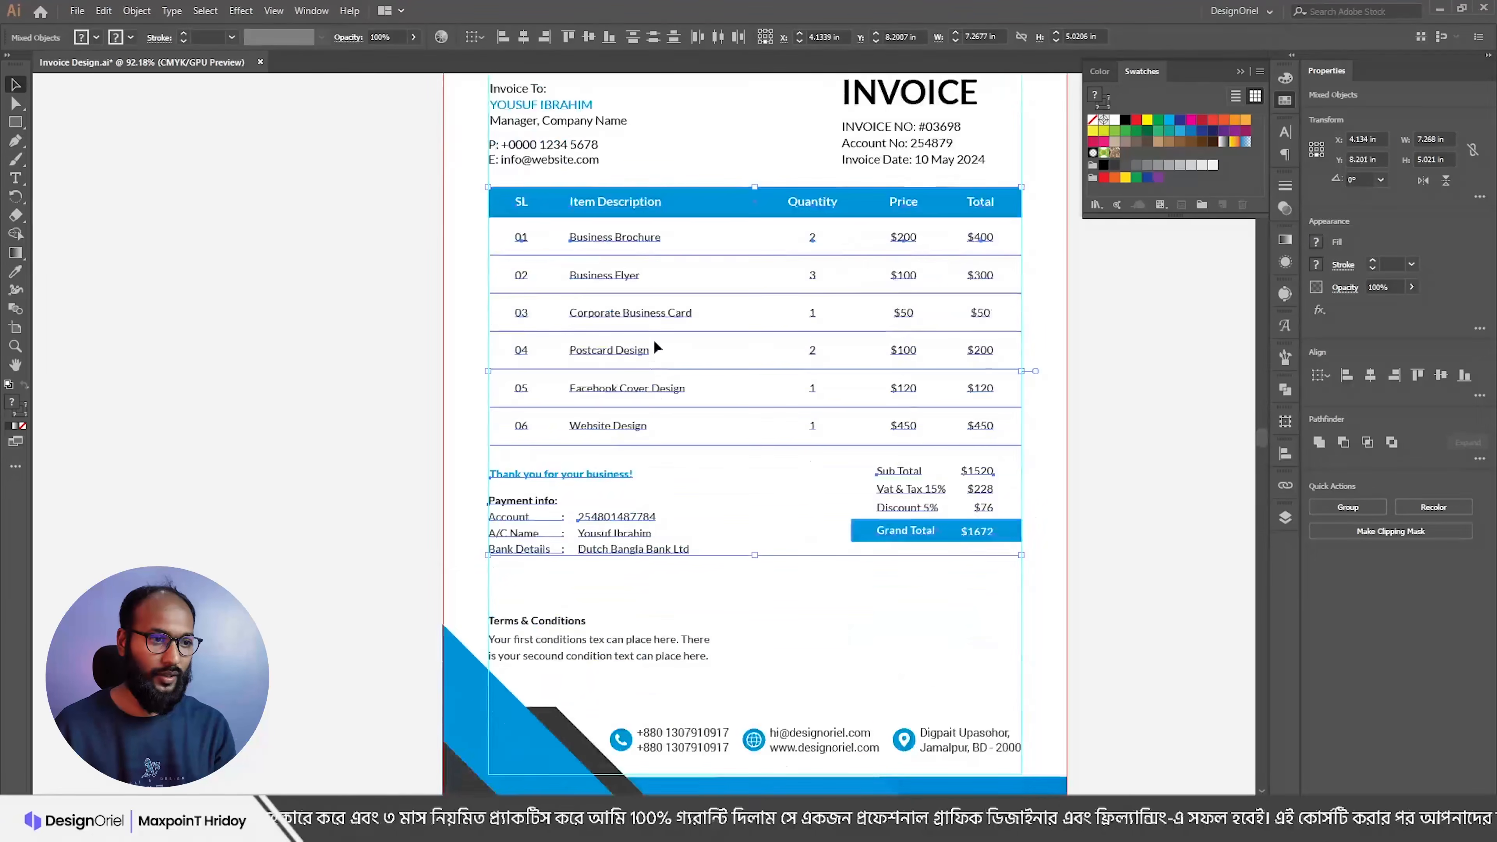
click(788, 495)
scroll(729, 420, down, 2)
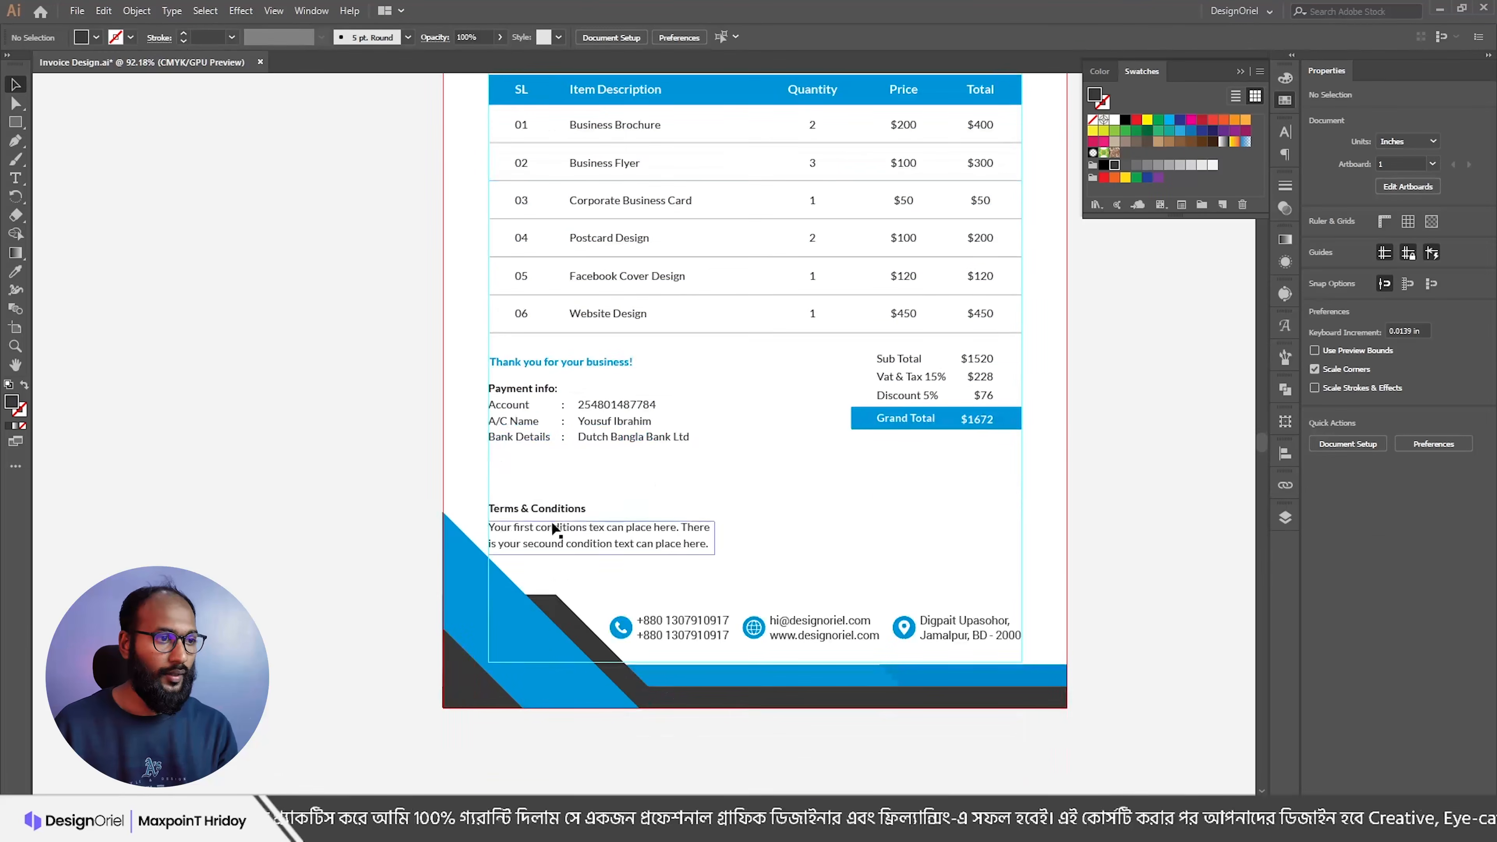
click(535, 533)
drag(525, 505, 594, 488)
click(559, 450)
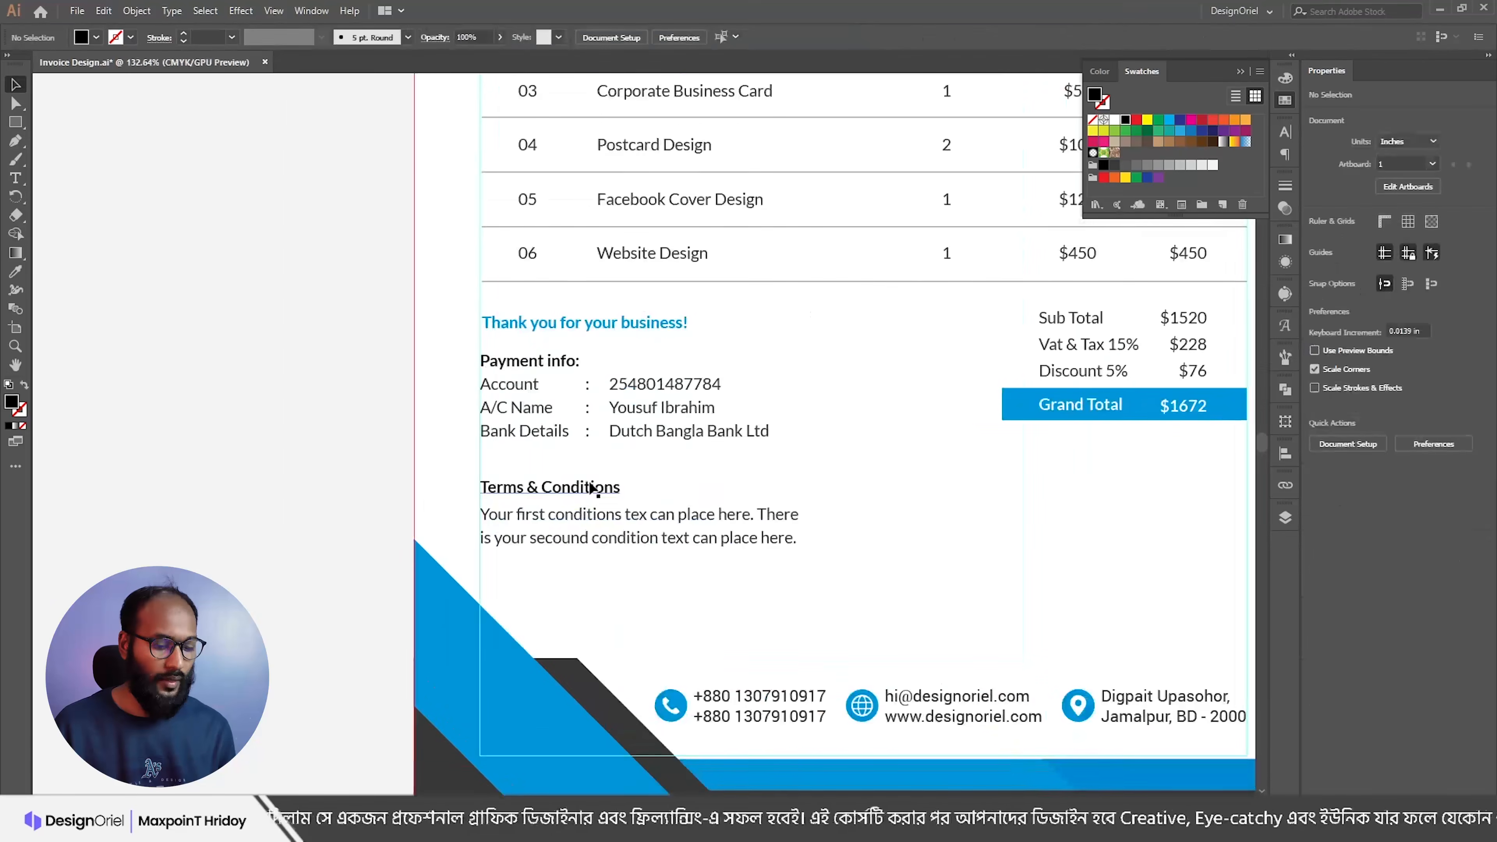
drag(635, 283, 636, 452)
Step: Stretch the lines' left ends to the guide
click(651, 480)
scroll(538, 289, up, 2)
scroll(538, 288, up, 2)
drag(455, 166, 506, 455)
scroll(506, 455, up, 3)
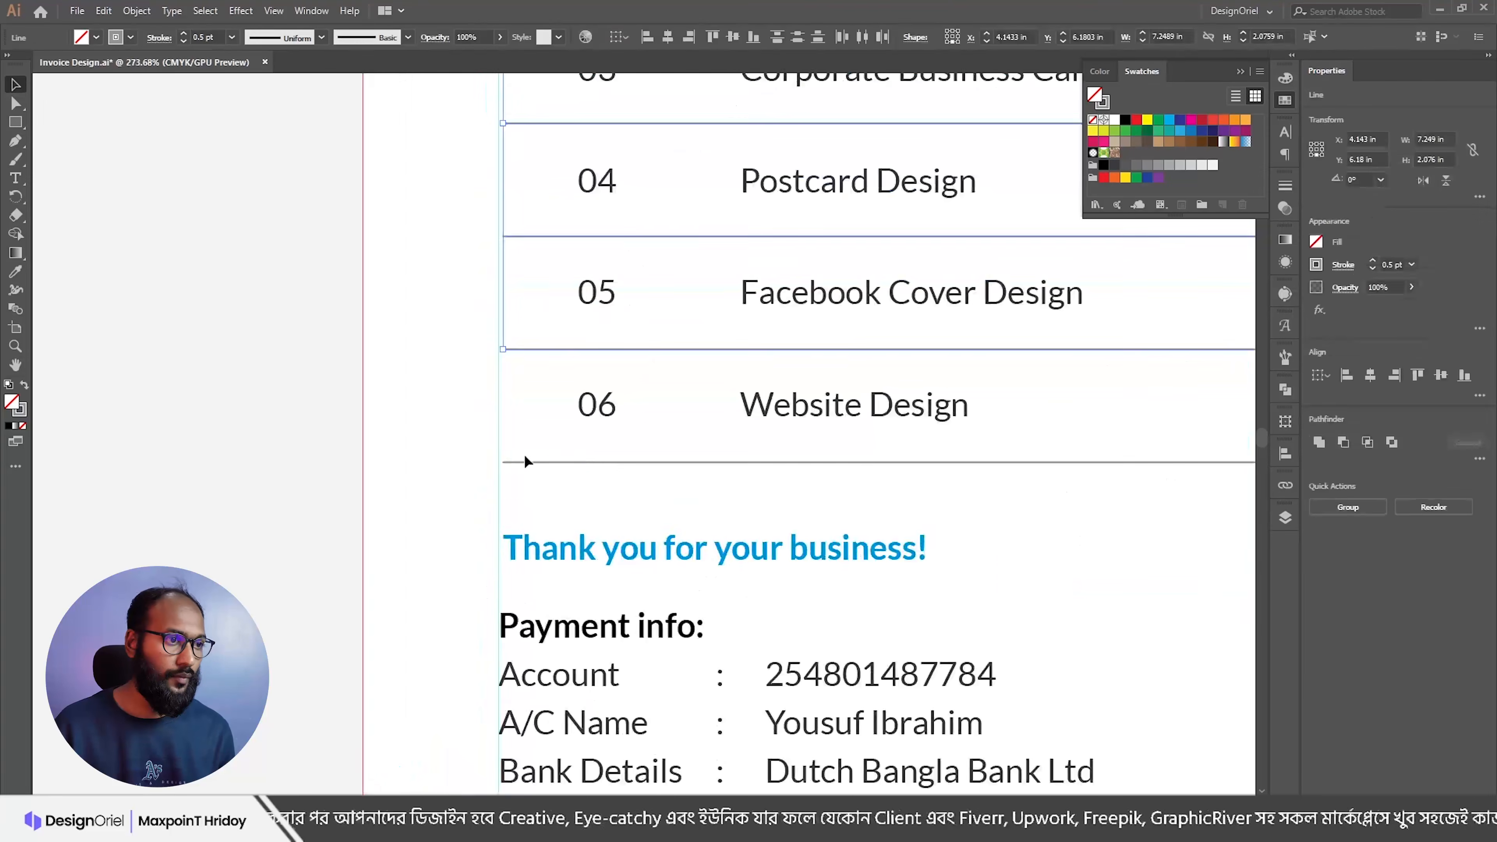
drag(507, 183, 502, 182)
drag(560, 378, 507, 378)
Step: Align the new separator's left anchor with the guide and shorten it from the right end
scroll(675, 294, down, 5)
drag(737, 341, 633, 338)
click(542, 328)
drag(331, 346, 622, 421)
key(a)
drag(688, 355, 445, 354)
drag(903, 334, 493, 344)
drag(794, 348, 675, 365)
click(1092, 369)
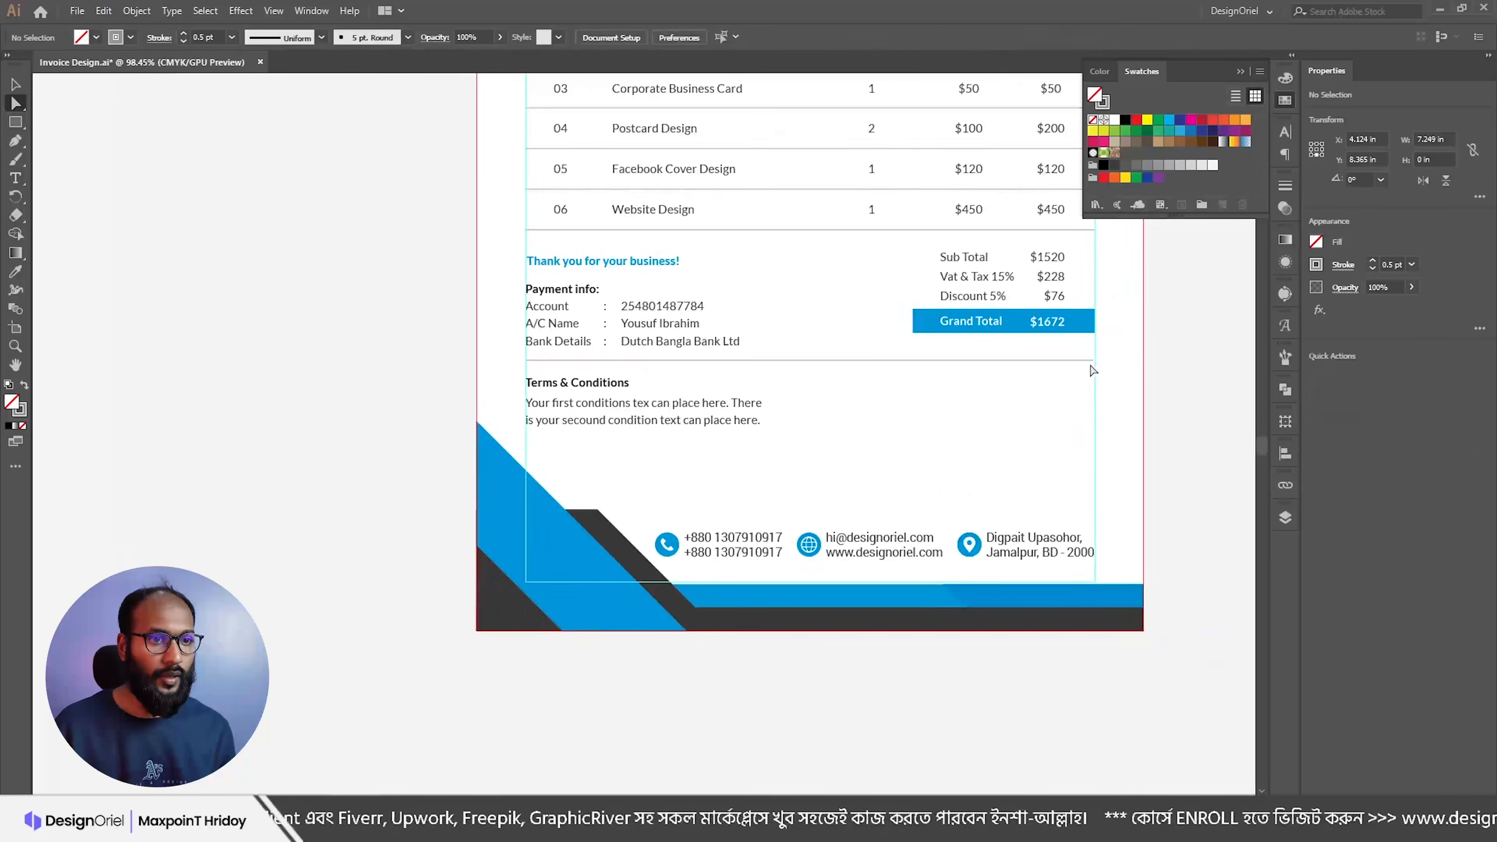
drag(1093, 362, 721, 395)
click(676, 392)
Step: Reposition the separator line so it sits just under the Payment info block
key(v)
drag(623, 334, 803, 348)
key(a)
key(v)
click(546, 381)
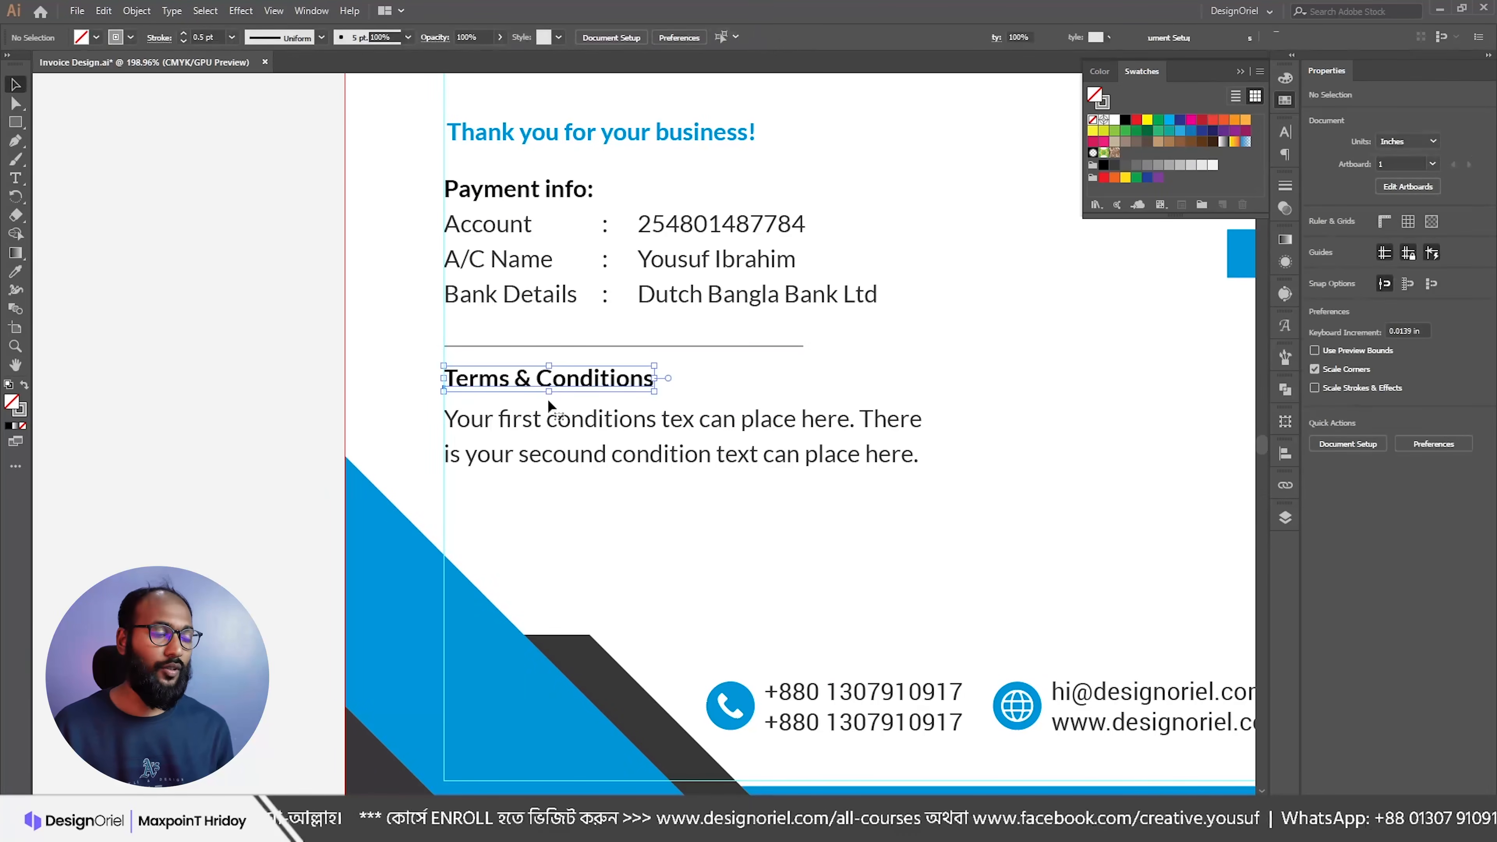
shift+click(558, 420)
key(ctrl+shift+a)
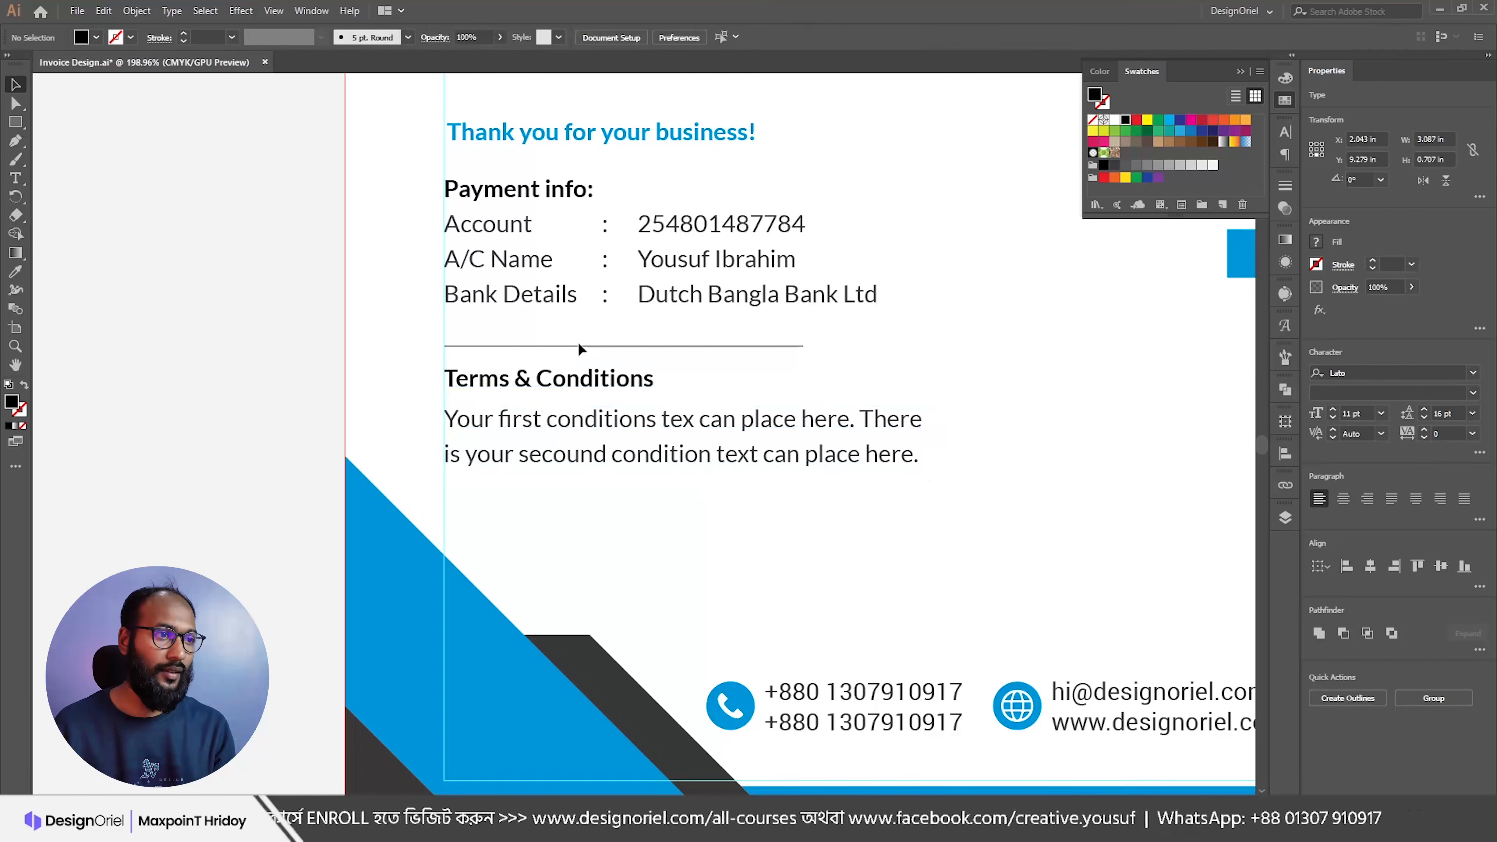
click(580, 347)
key(Up)
key(Up)
key(Up)
key(Up)
Step: Stroke the separator line in the invoice's blue text colour using the Eyedropper
key(i)
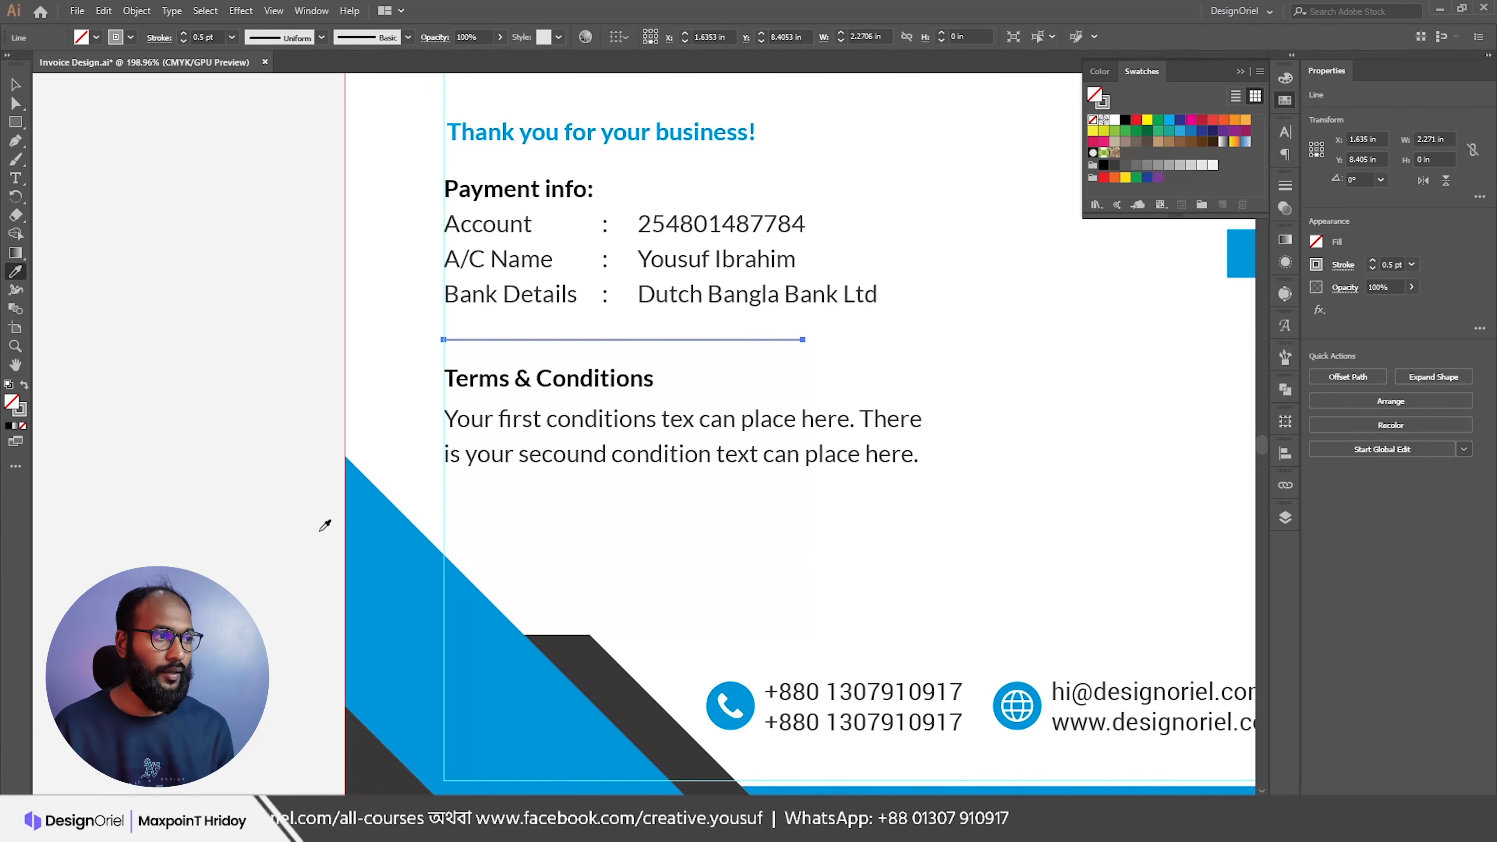
click(23, 414)
shift+click(413, 540)
key(v)
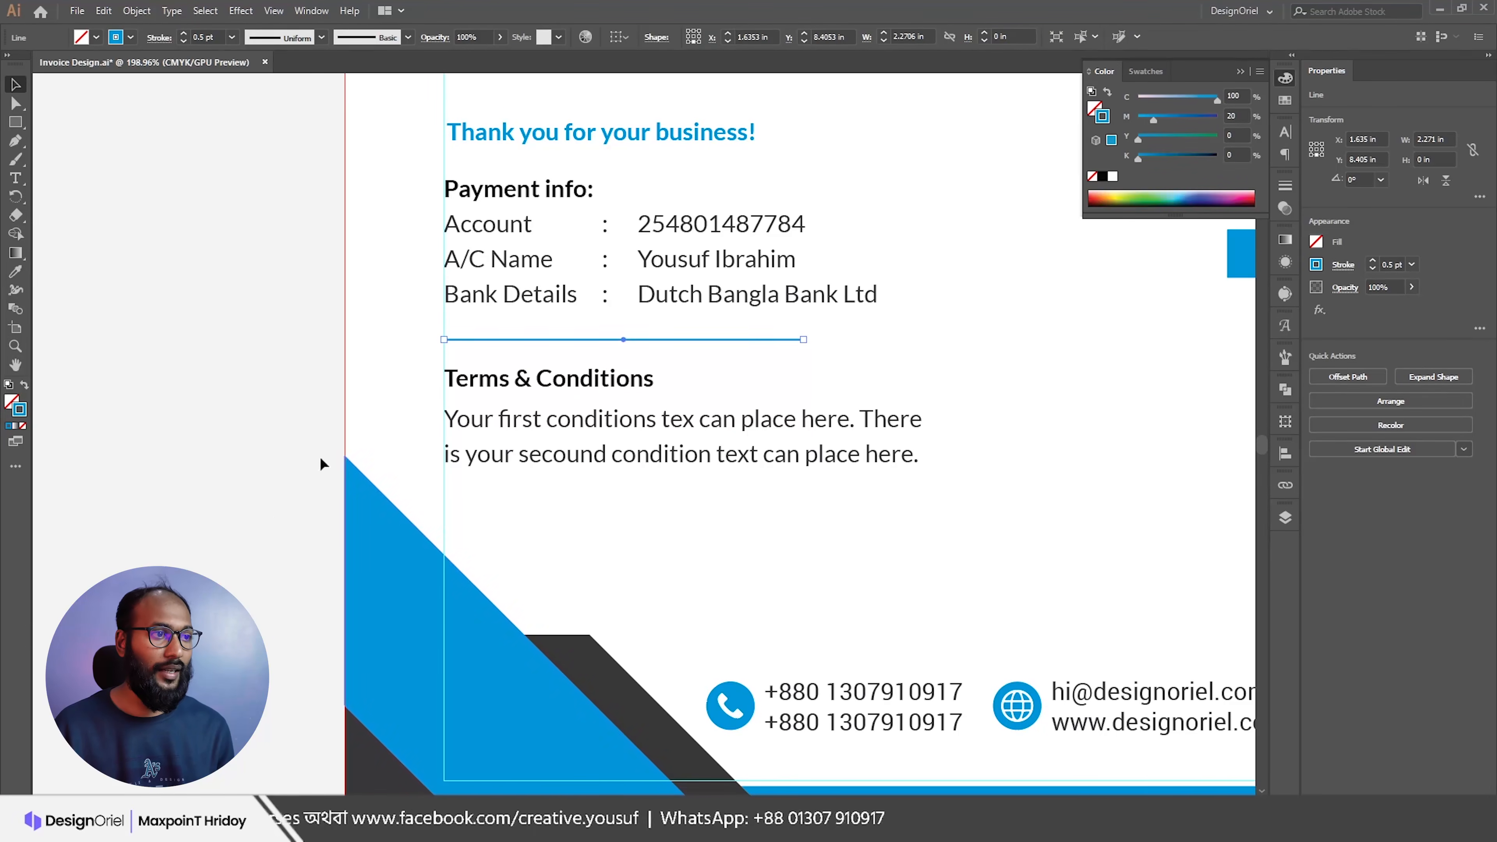
click(322, 462)
scroll(518, 379, down, 2)
click(597, 472)
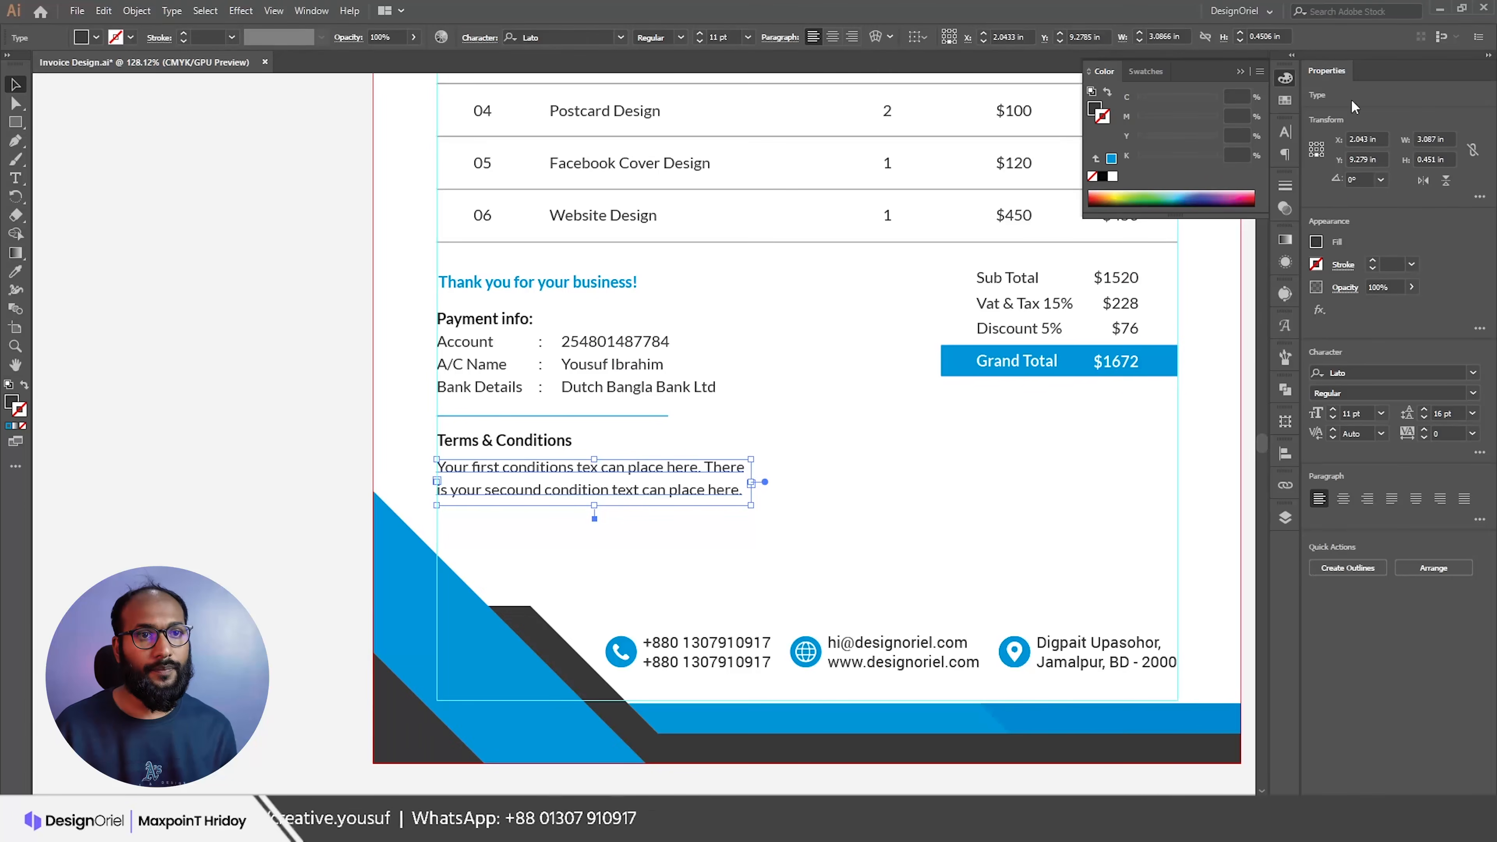
Step: Try a dark outline on the terms text, then undo it
click(1284, 101)
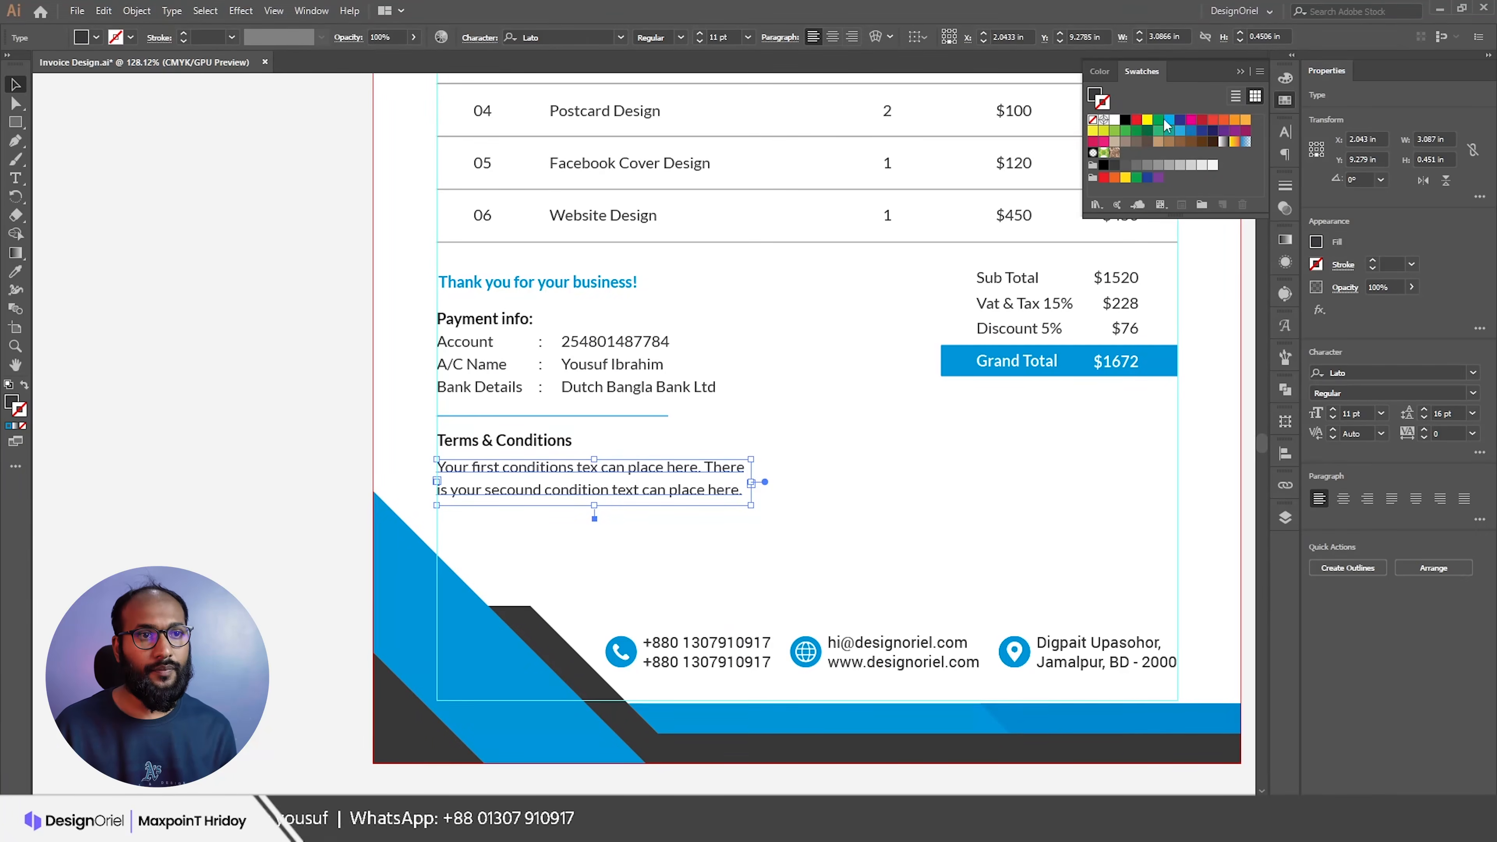
click(1115, 166)
key(ctrl+z)
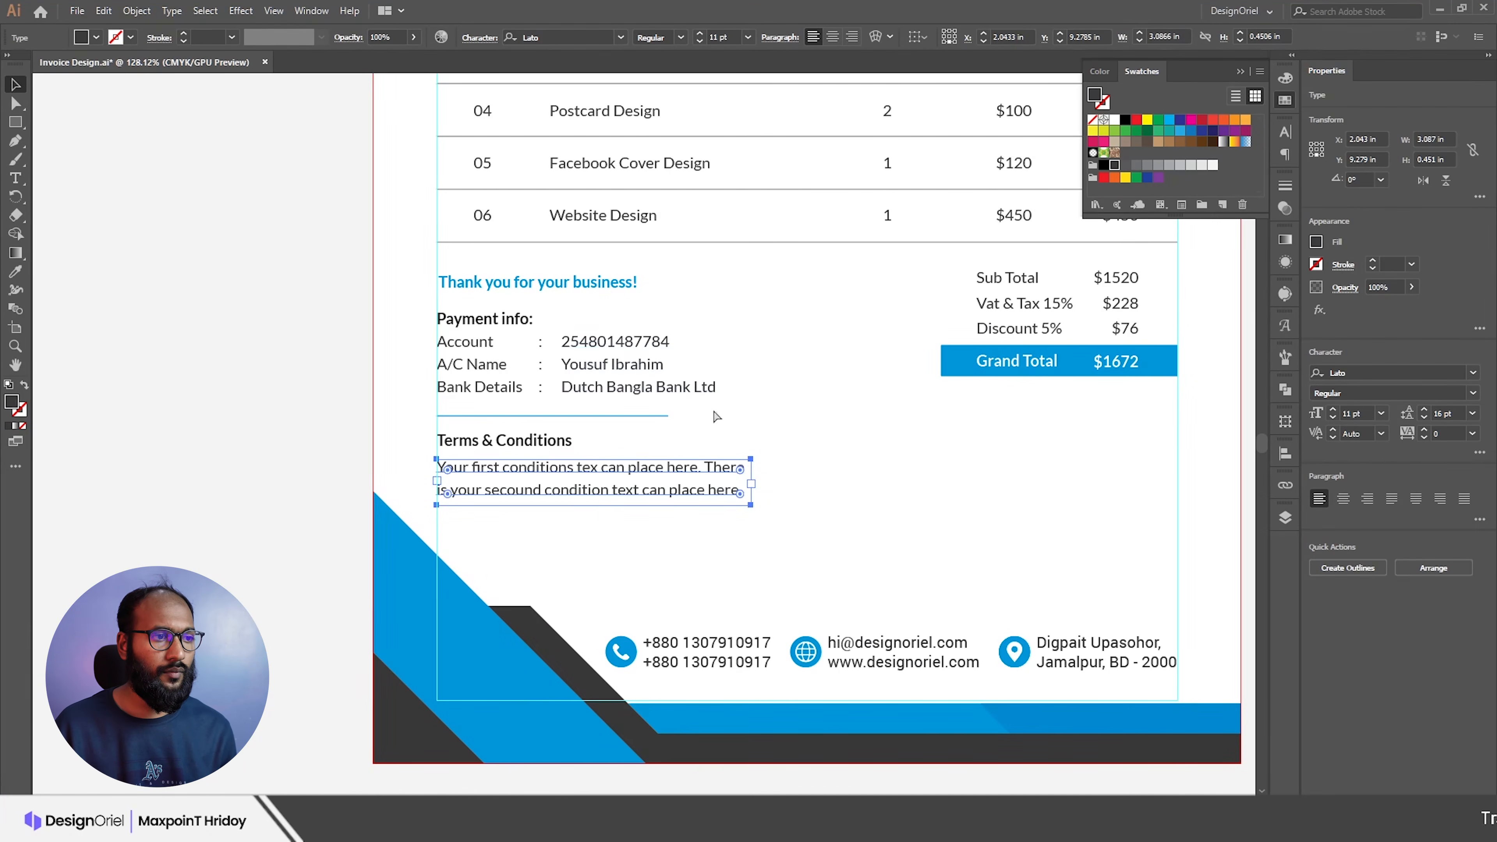
click(793, 442)
scroll(790, 452, down, 2)
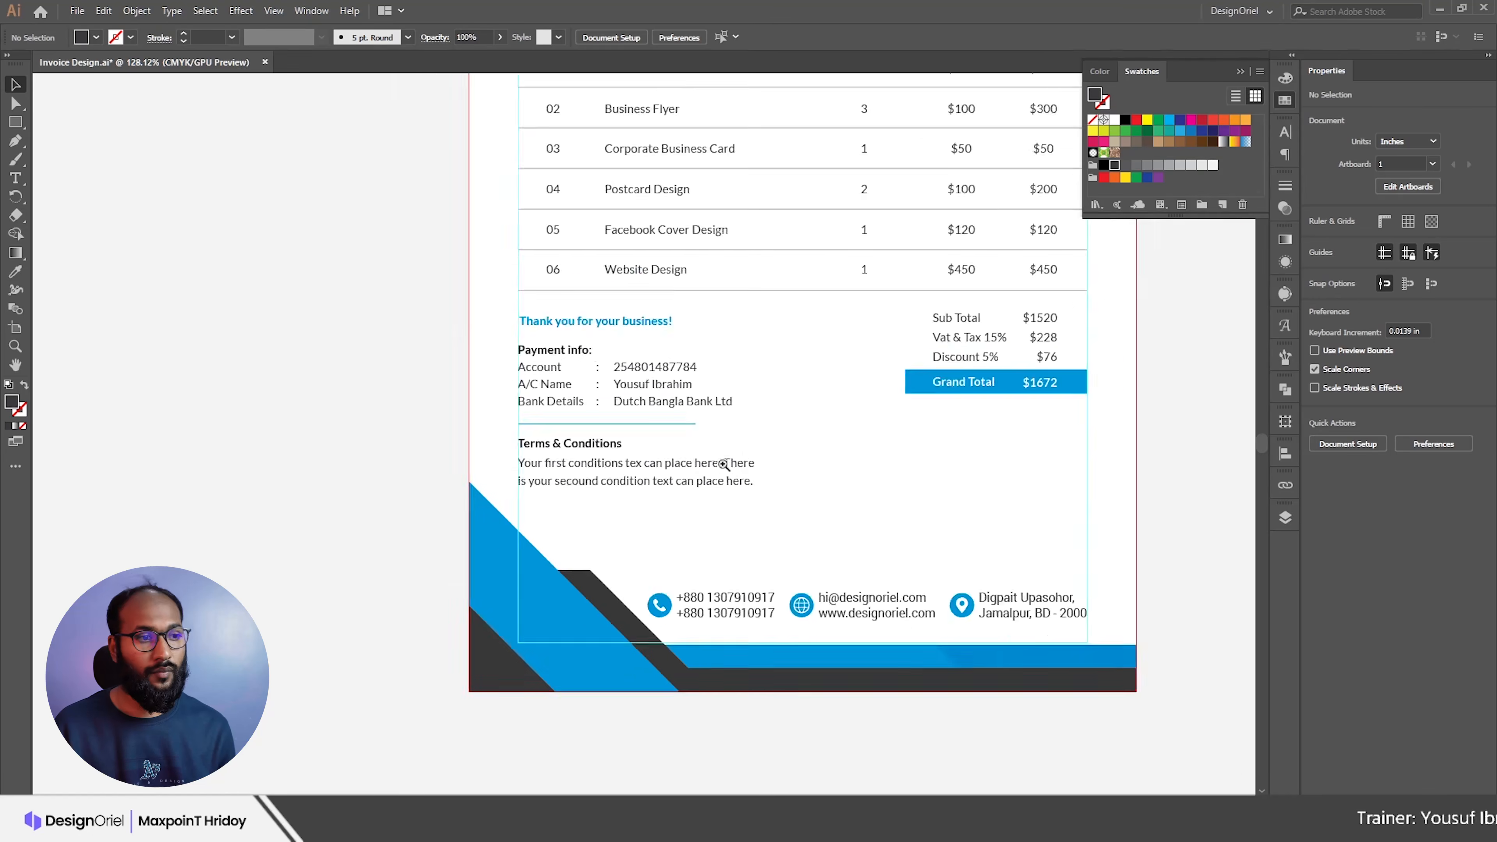
click(700, 468)
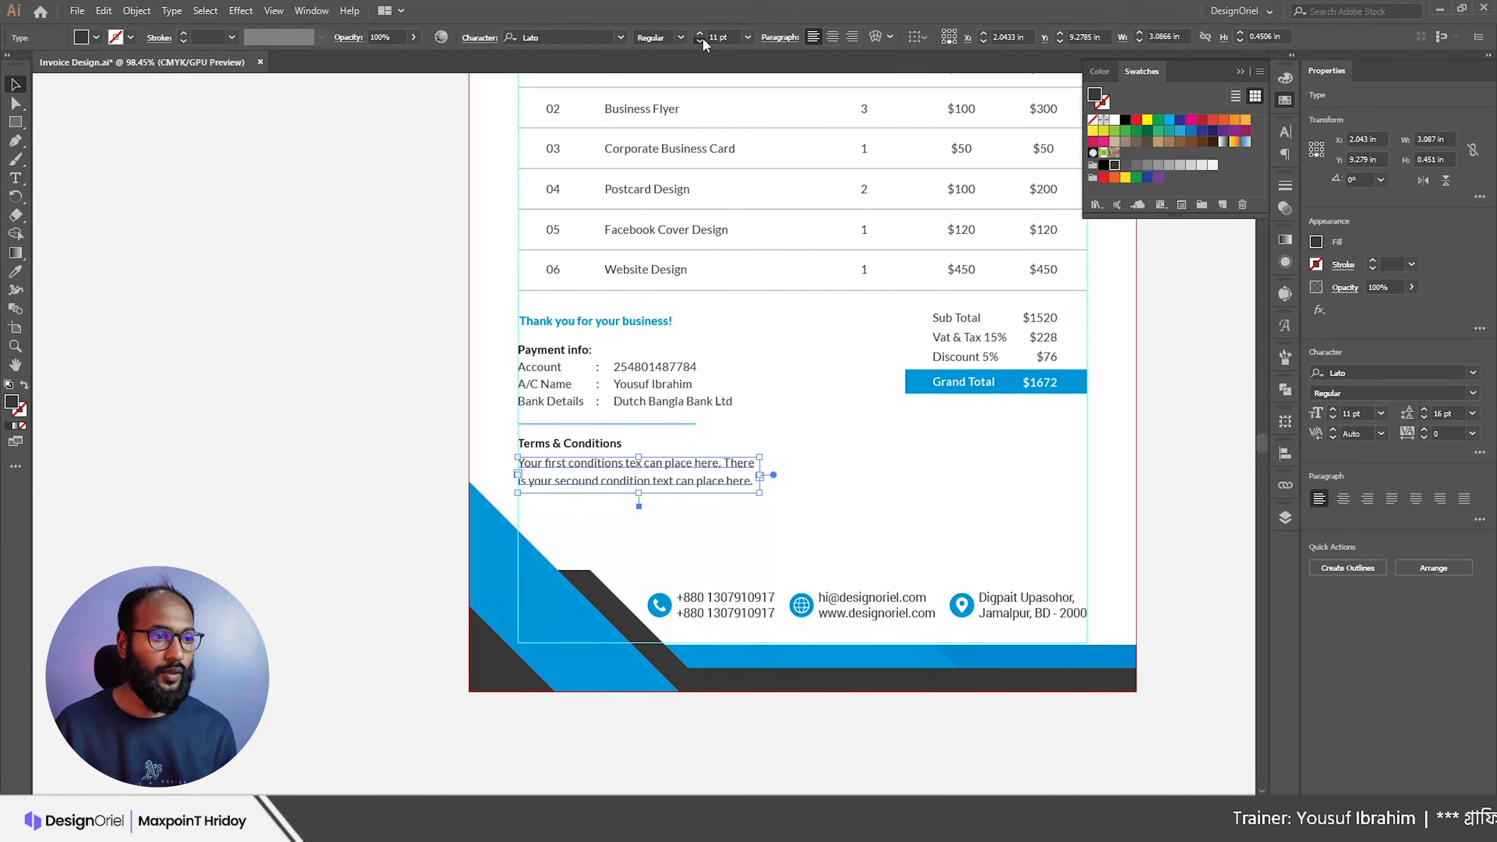
click(850, 470)
drag(793, 451, 772, 509)
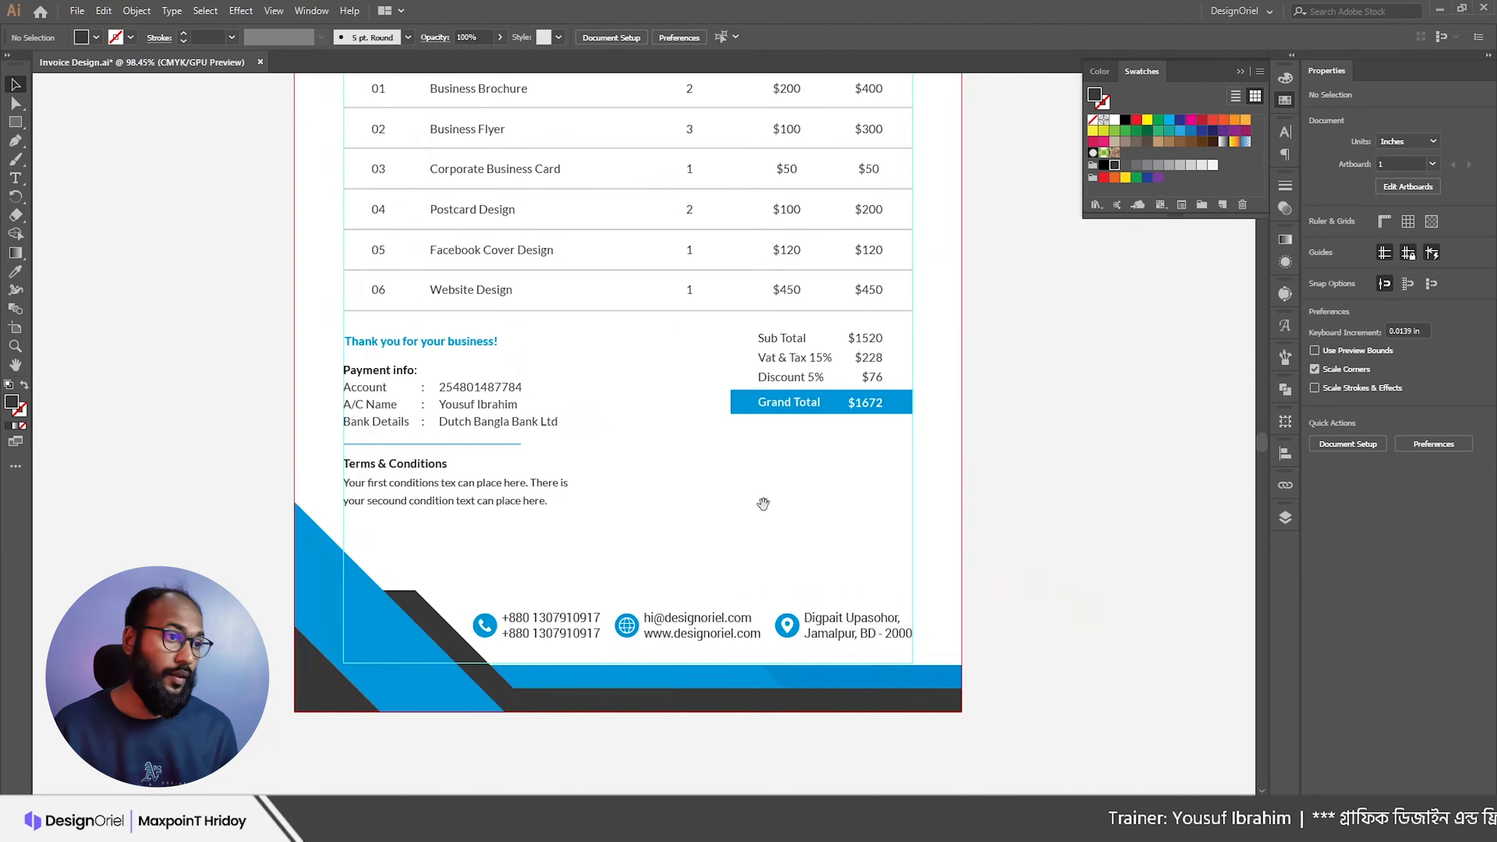
Step: Reduce the payment details text to 10 pt and check the thank-you line's styling
click(513, 420)
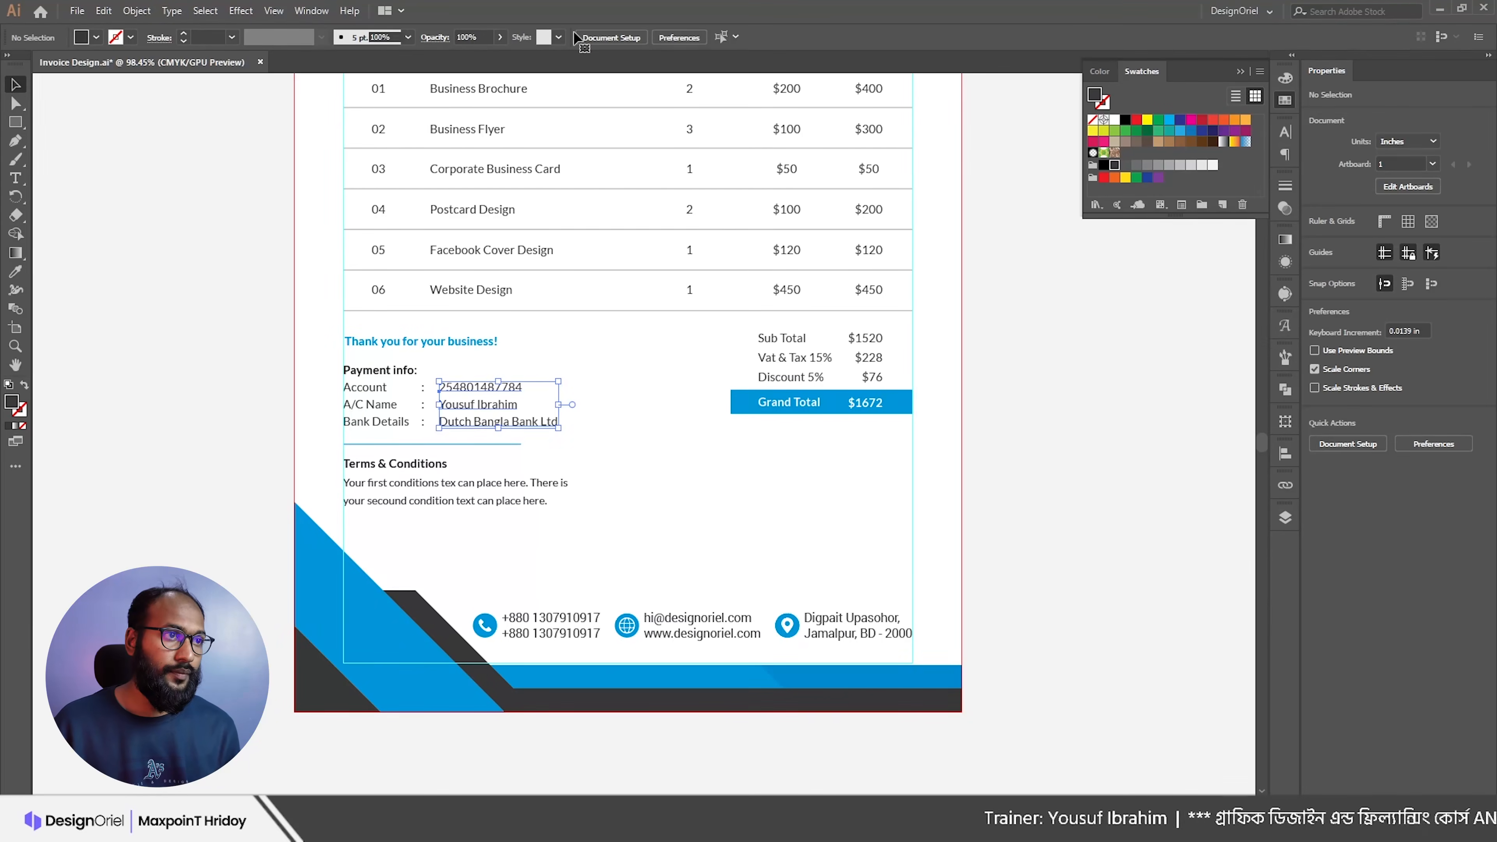
click(700, 41)
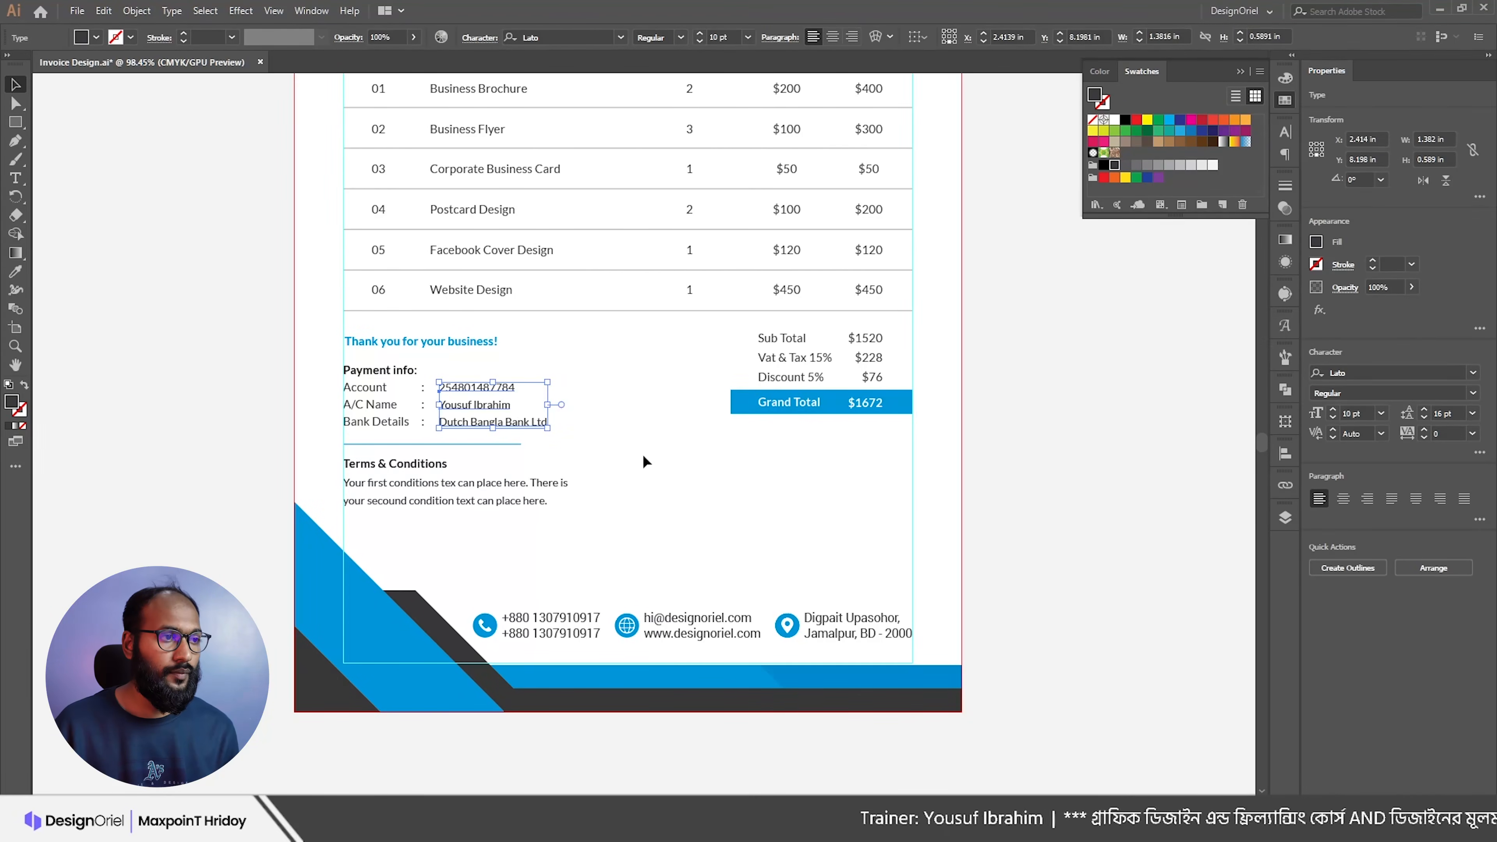
click(646, 462)
drag(655, 471, 756, 495)
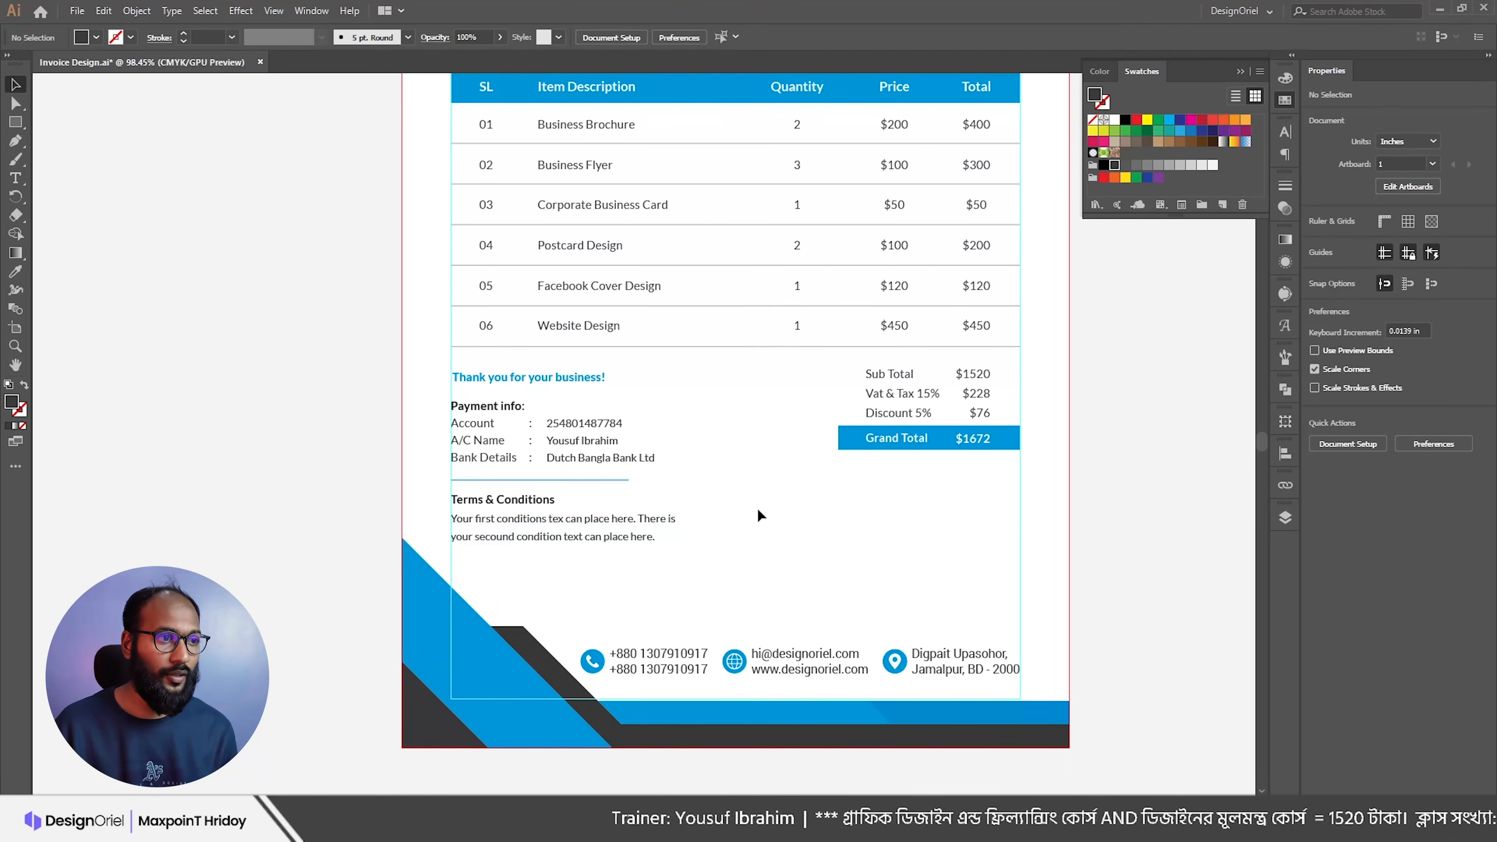
click(532, 383)
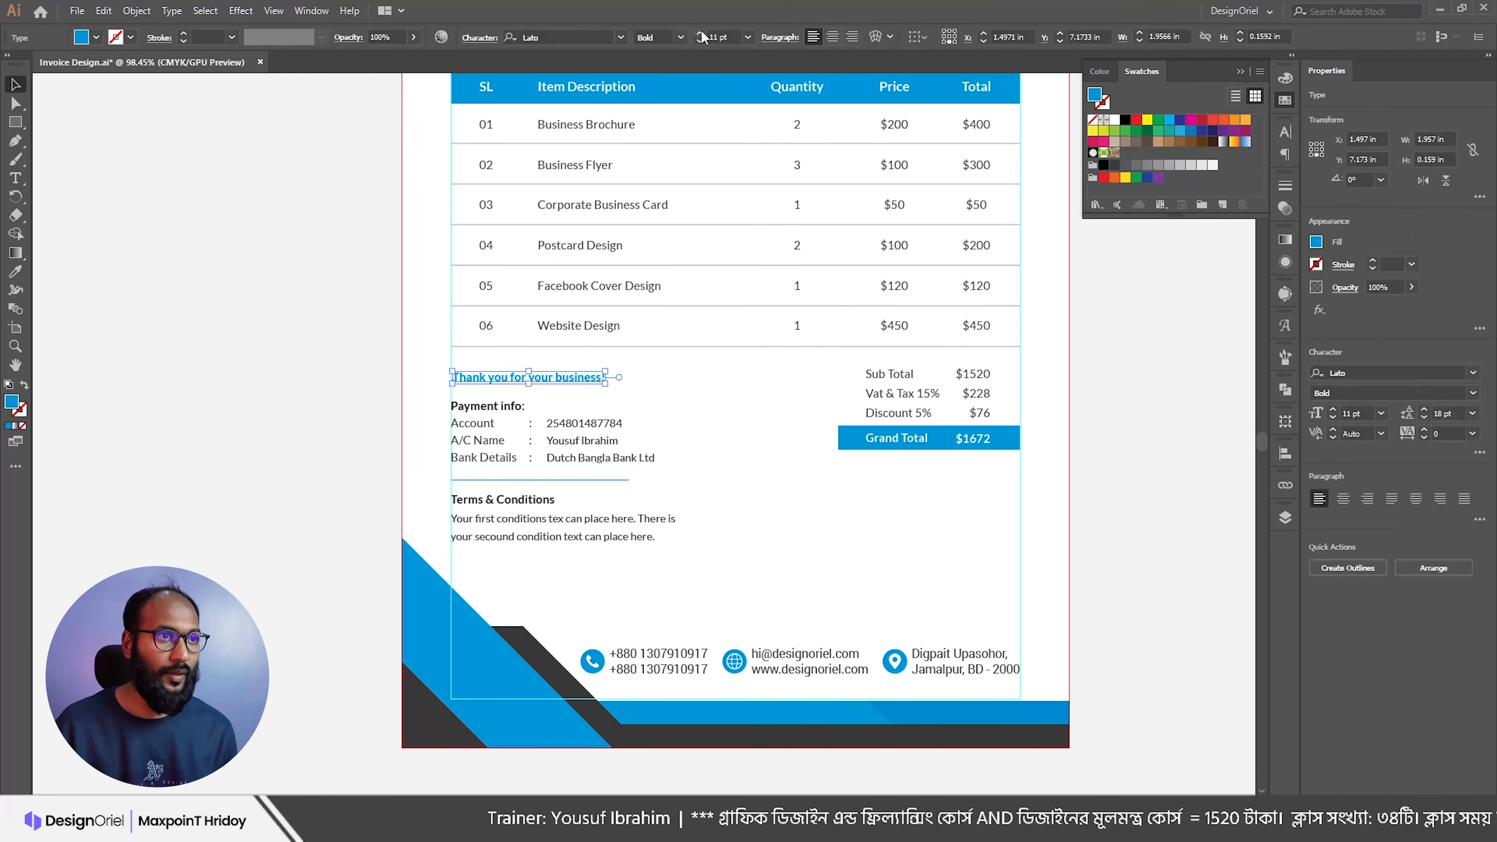
click(752, 365)
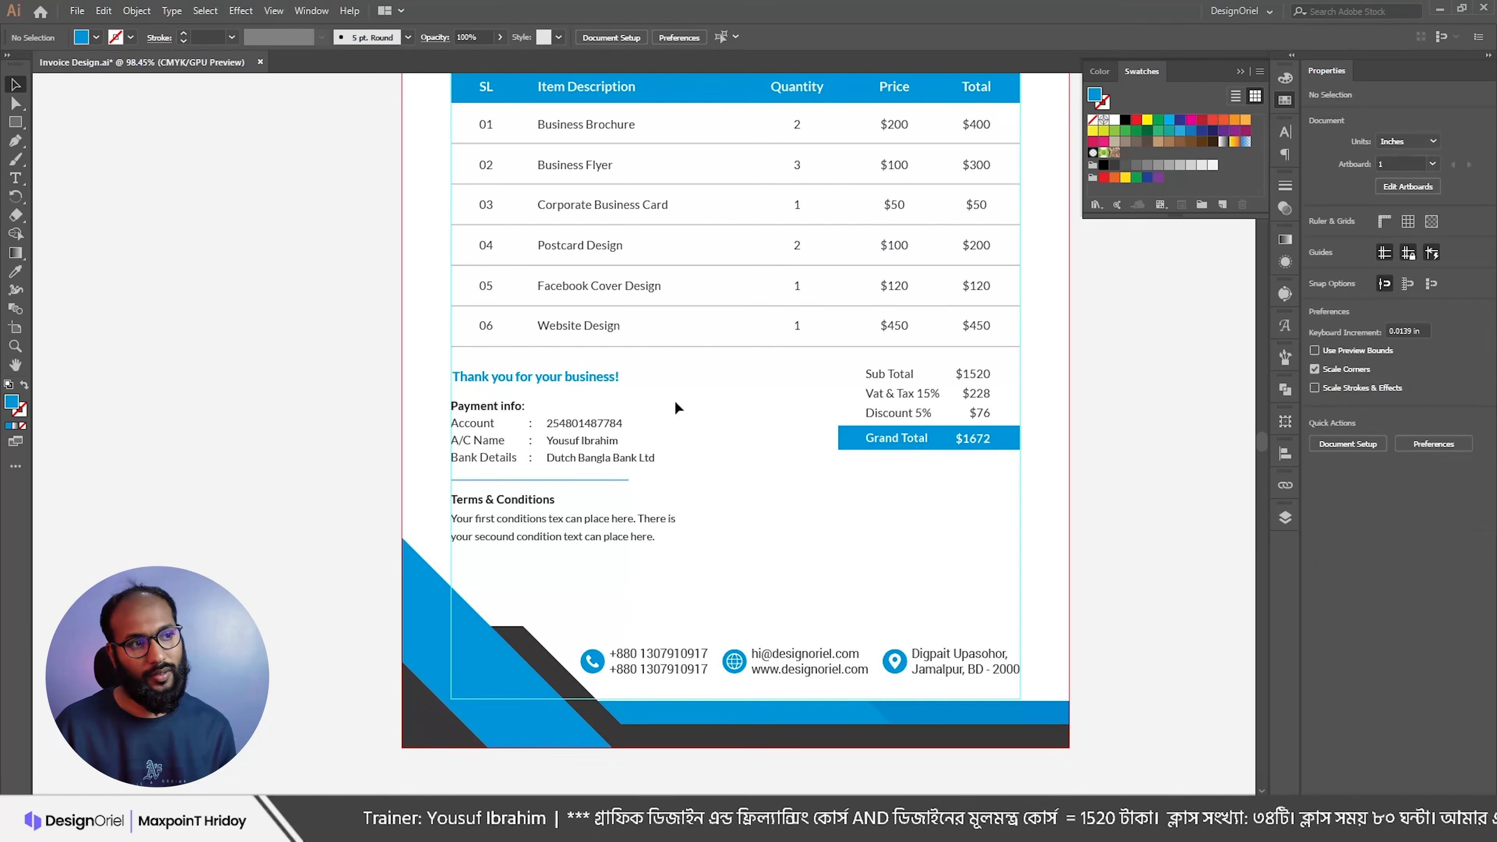
key(ctrl+z)
key(ctrl+z)
key(ctrl+z)
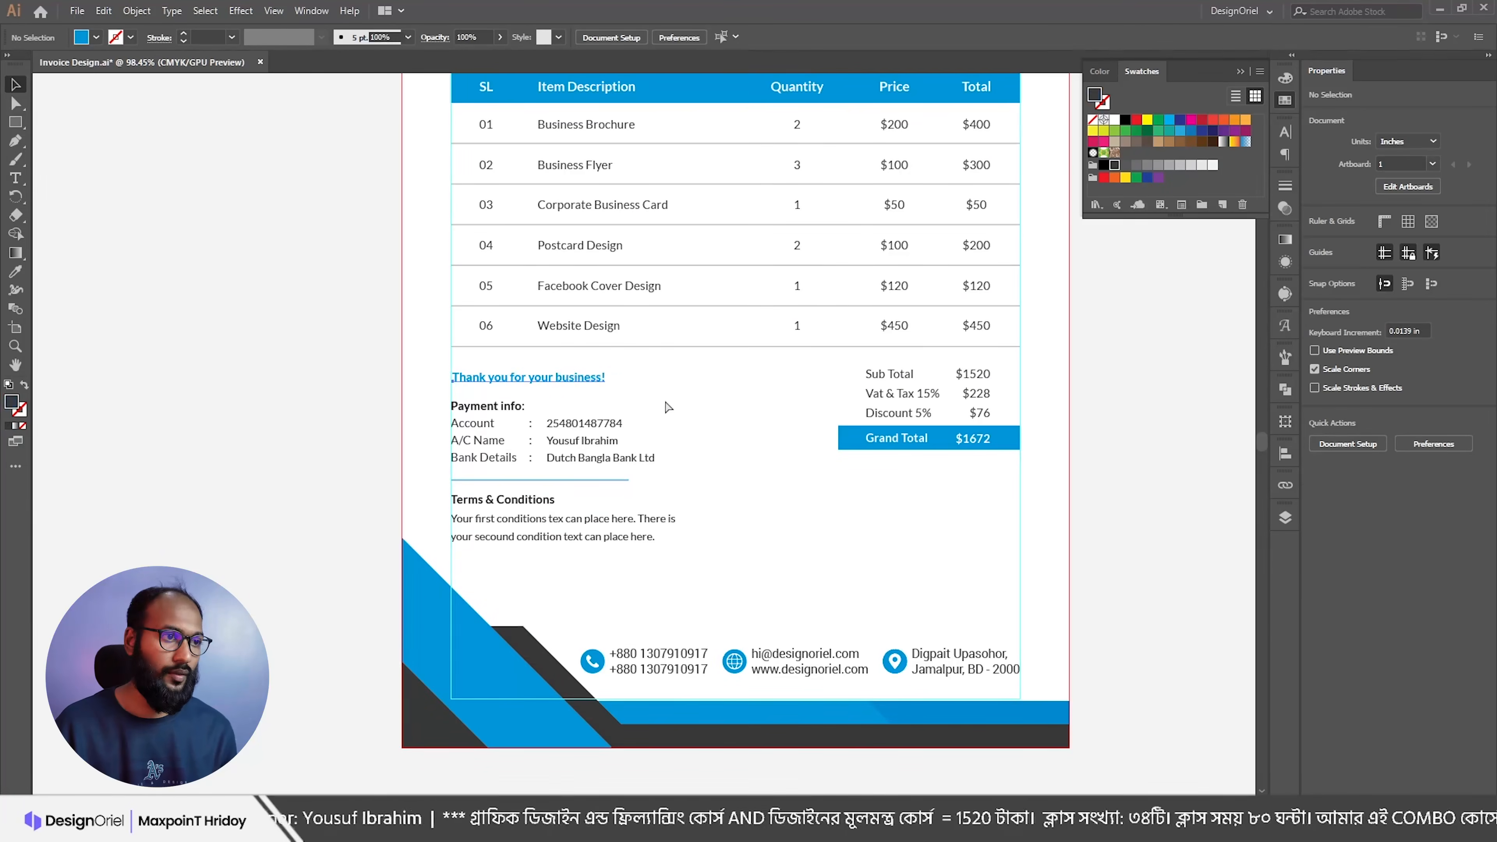
key(ctrl+shift+z)
key(ctrl+shift+z)
key(ctrl+shift+z)
Step: Shift the whole totals block slightly to the right
drag(717, 436, 794, 343)
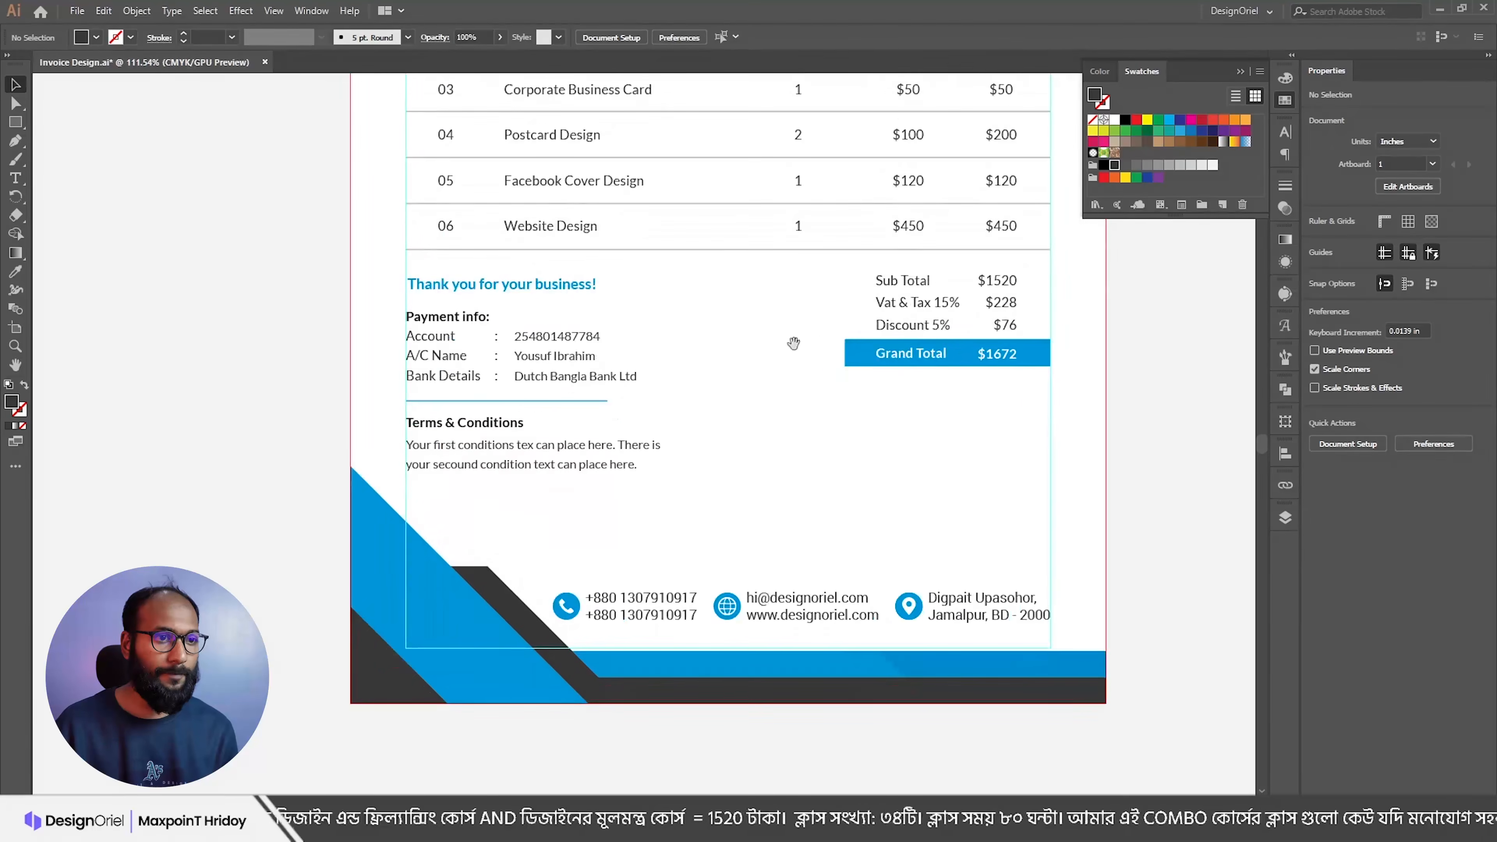
drag(802, 275, 1058, 396)
drag(895, 279, 893, 286)
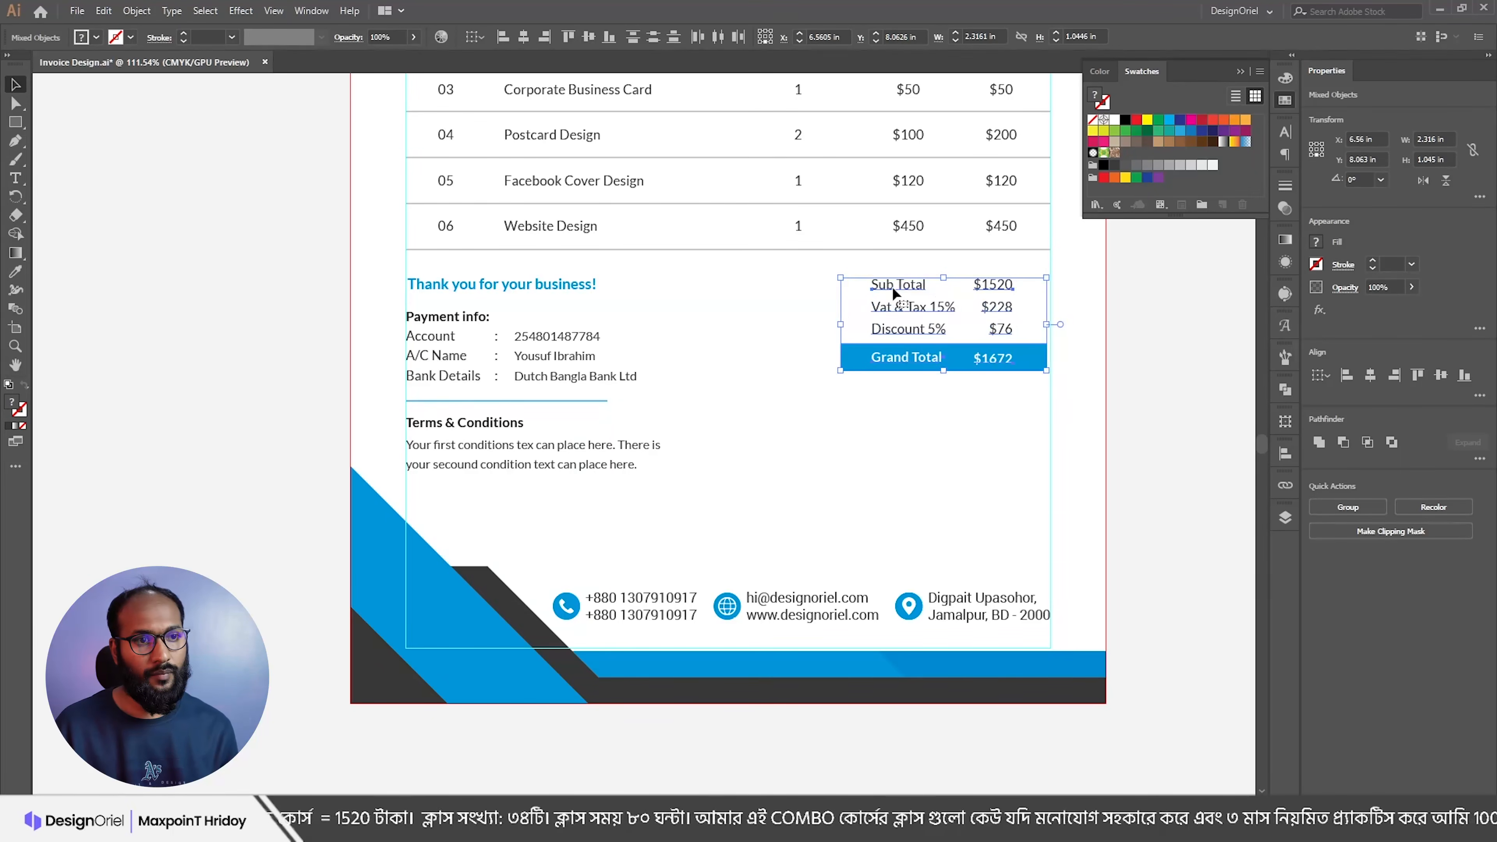
key(Right)
key(Right)
key(Right)
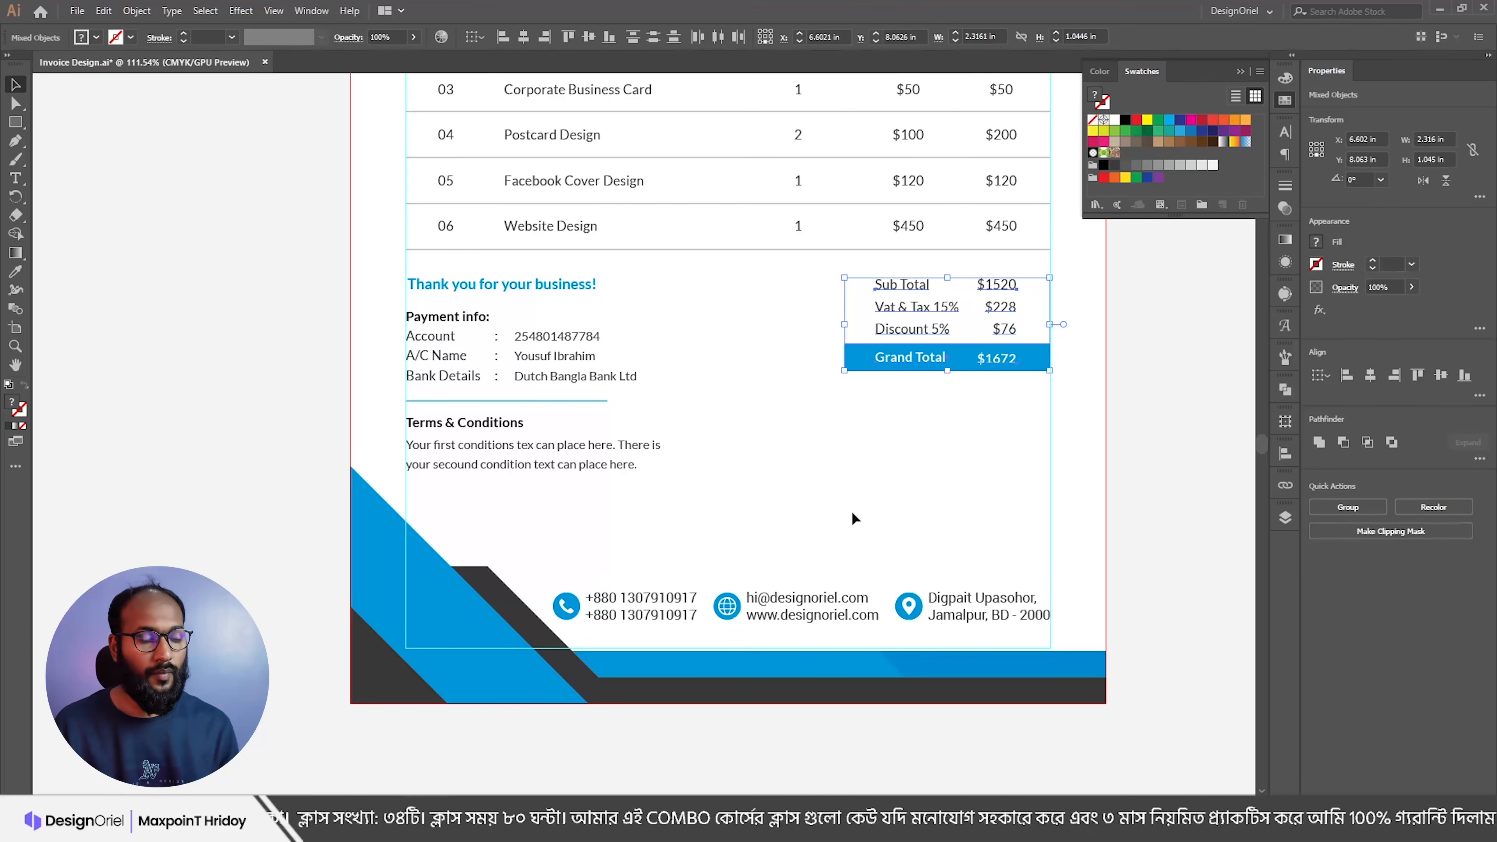
click(855, 518)
Step: Copy 'Authorised Sign' from the notes and duplicate the totals labels below the totals block
key(alt+Tab)
drag(500, 644, 352, 647)
key(ctrl+c)
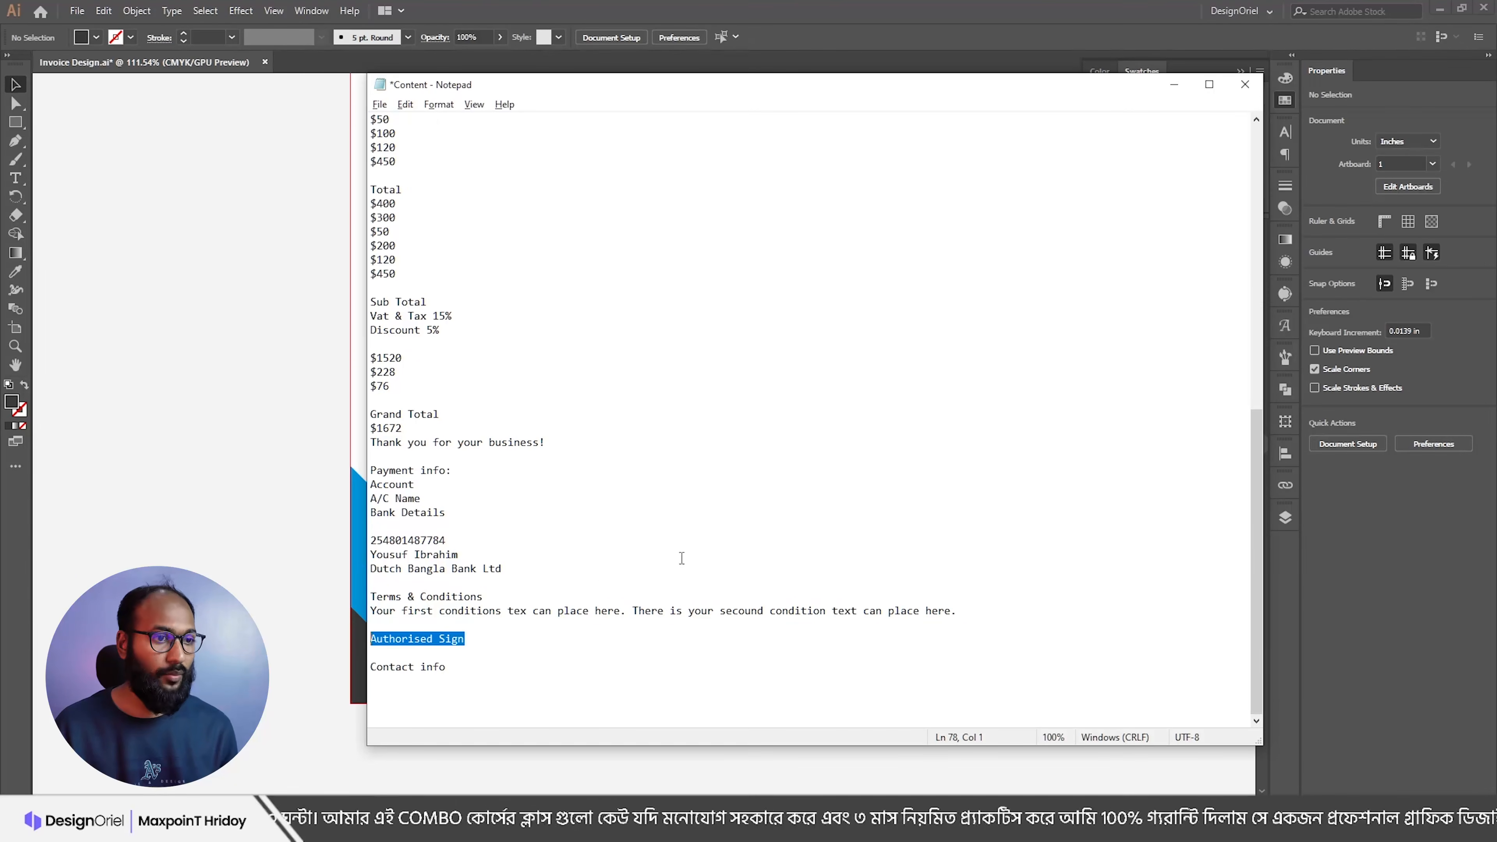
key(alt+Tab)
alt+drag(894, 289, 894, 463)
Step: Replace the copied totals labels with the text 'Authorised Sign'
triple_click(886, 459)
key(ctrl+a)
key(ctrl+v)
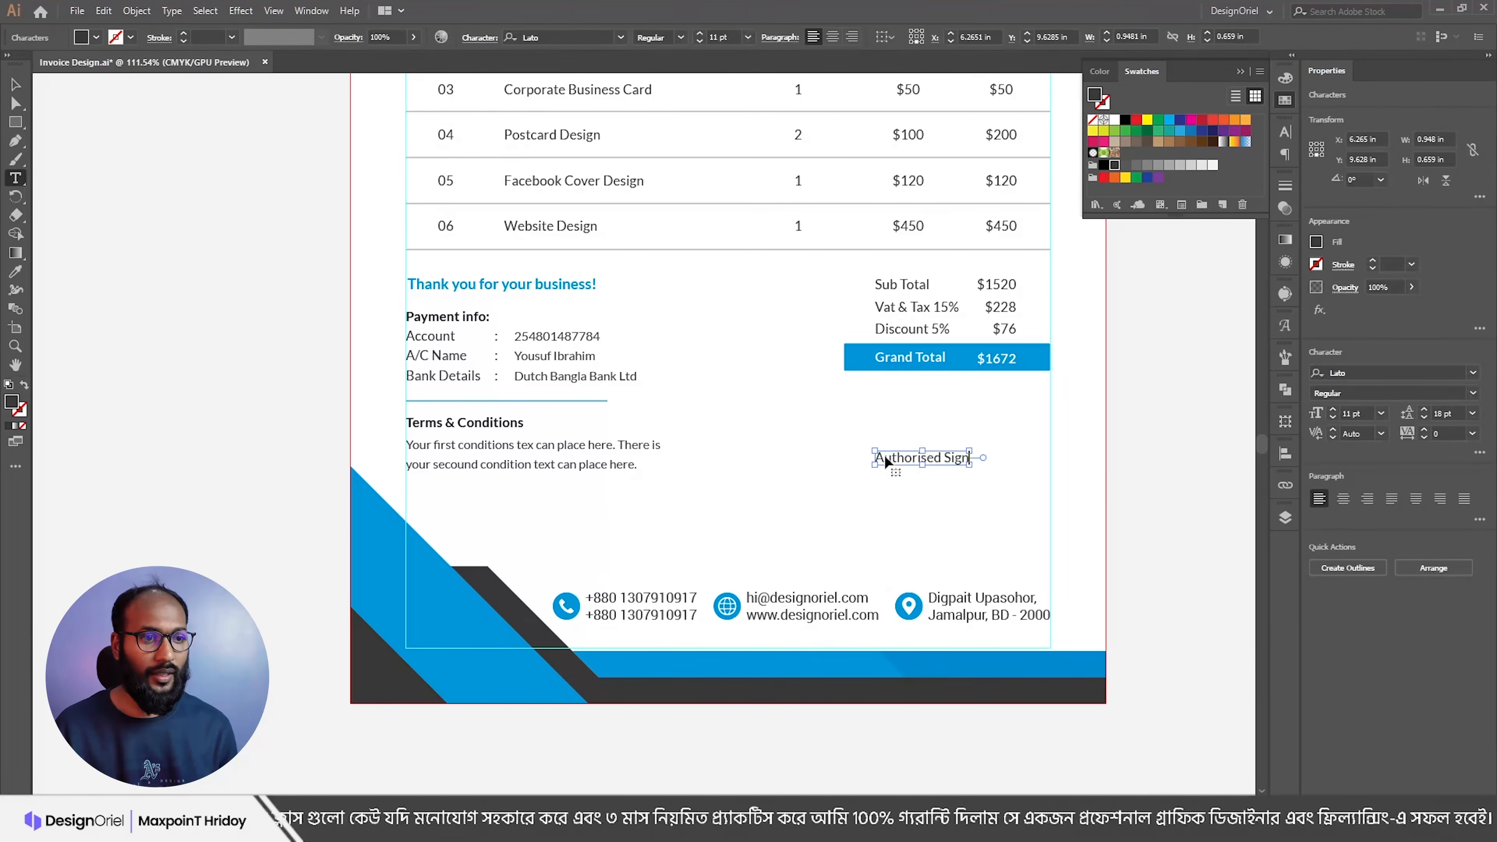
key(Escape)
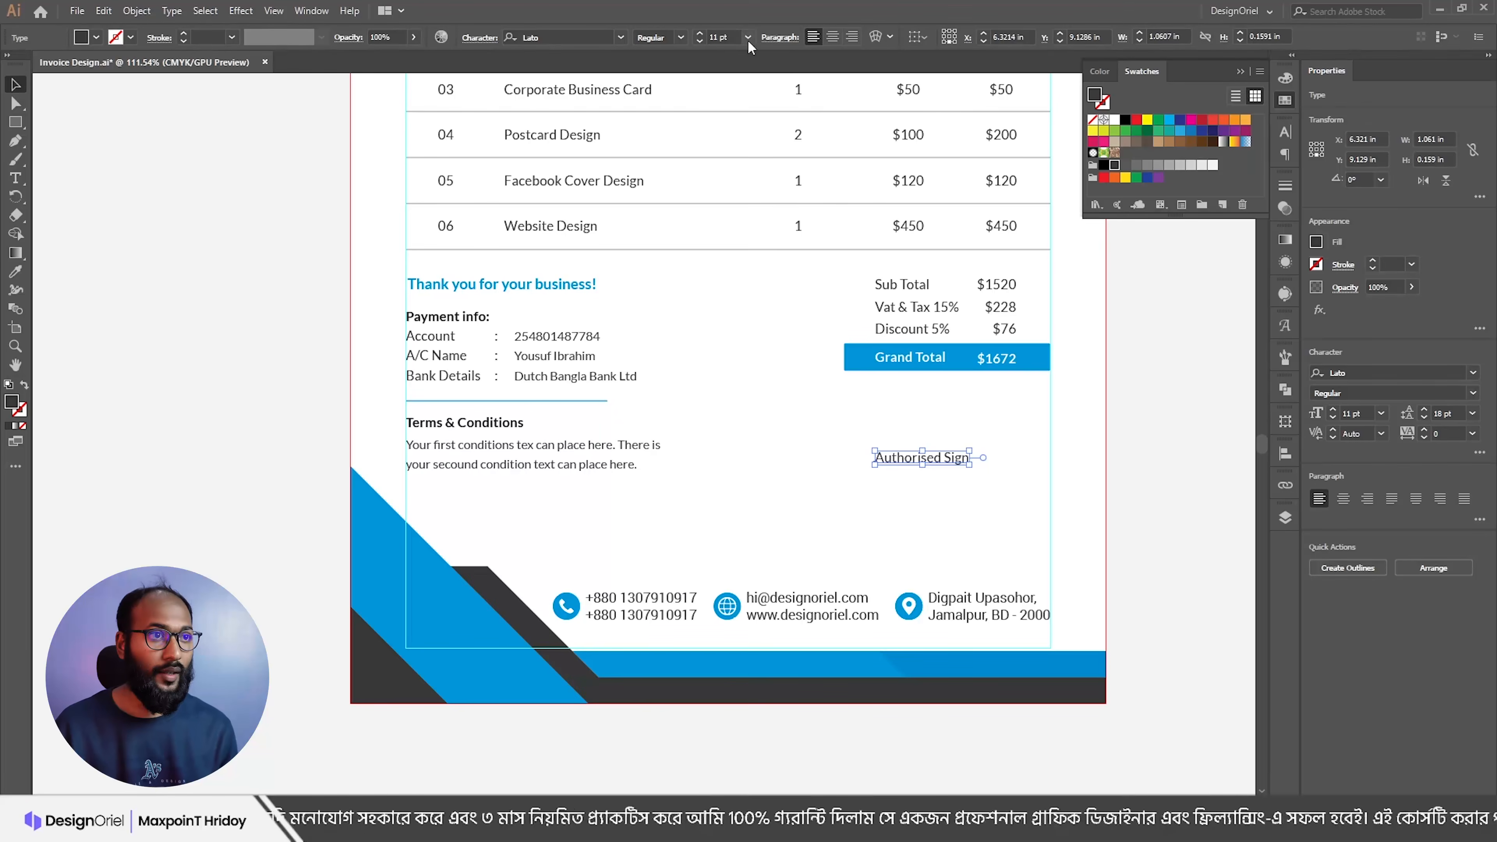
Step: Set Authorised Sign to 12 pt, move it lower, and copy the blue divider above it
click(701, 33)
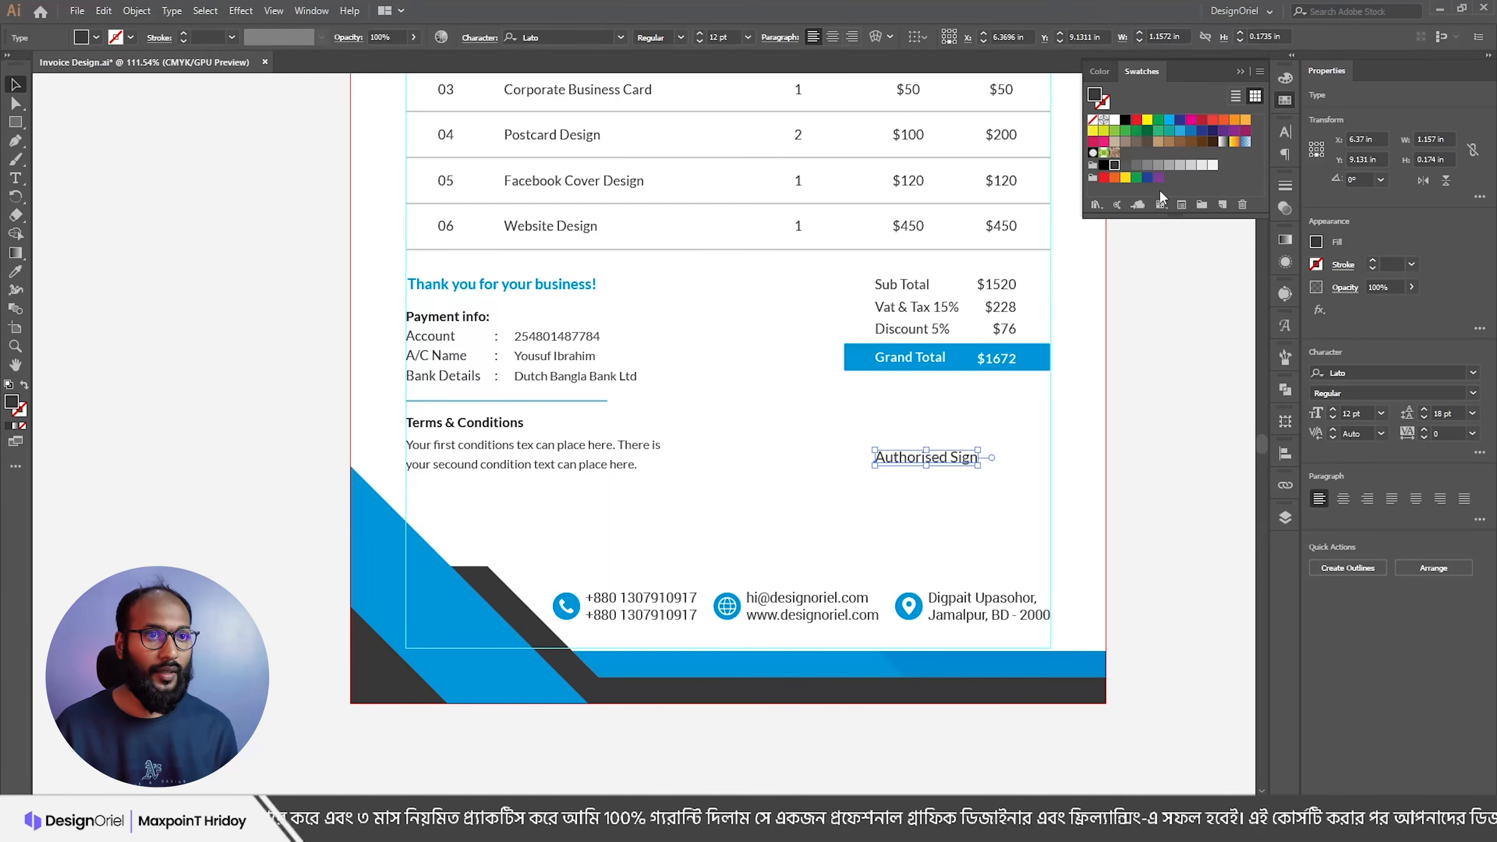
drag(909, 459, 921, 518)
click(895, 482)
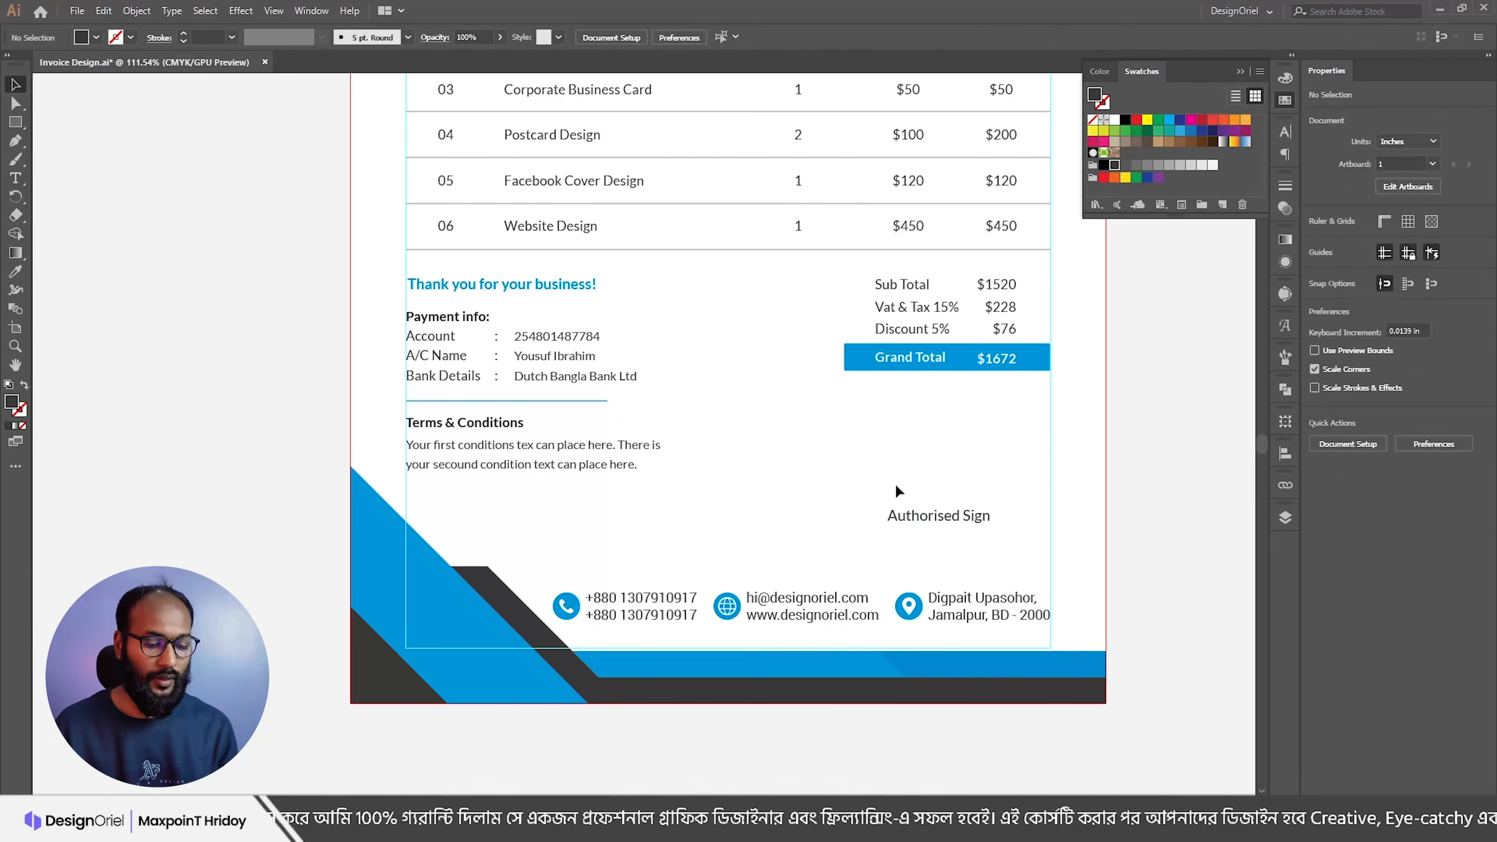
drag(513, 402, 896, 386)
Step: Extend the signature line's left anchor to the Grand Total bar's edge
scroll(910, 373, up, 3)
drag(1136, 421, 1127, 423)
click(1121, 445)
key(a)
click(779, 422)
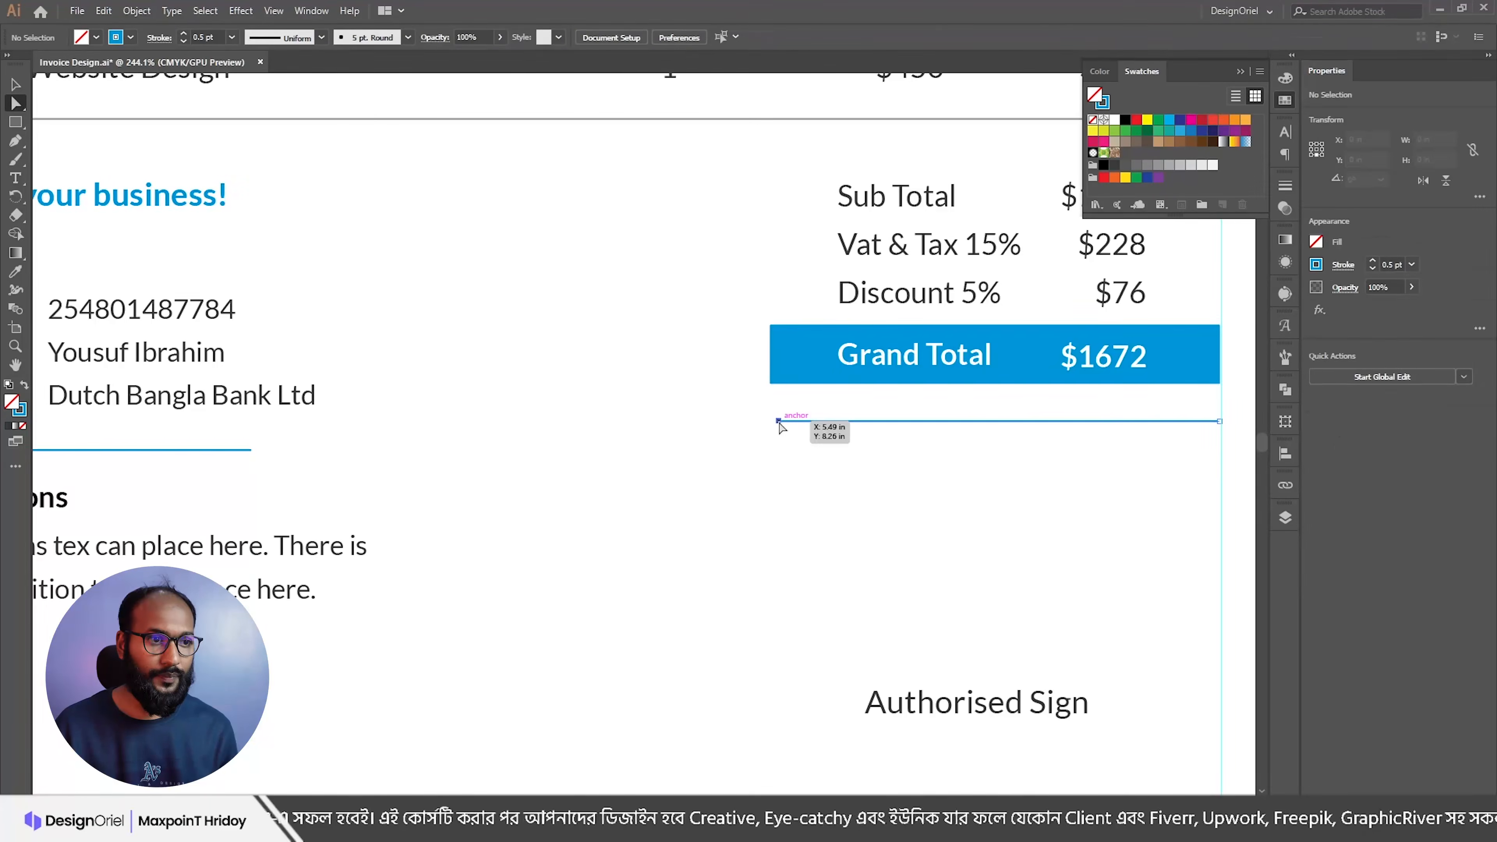
drag(770, 421, 771, 421)
drag(890, 436, 875, 595)
key(v)
click(872, 442)
Step: Centre Authorised Sign horizontally under the line and place a copy of the label above it
drag(924, 537, 946, 609)
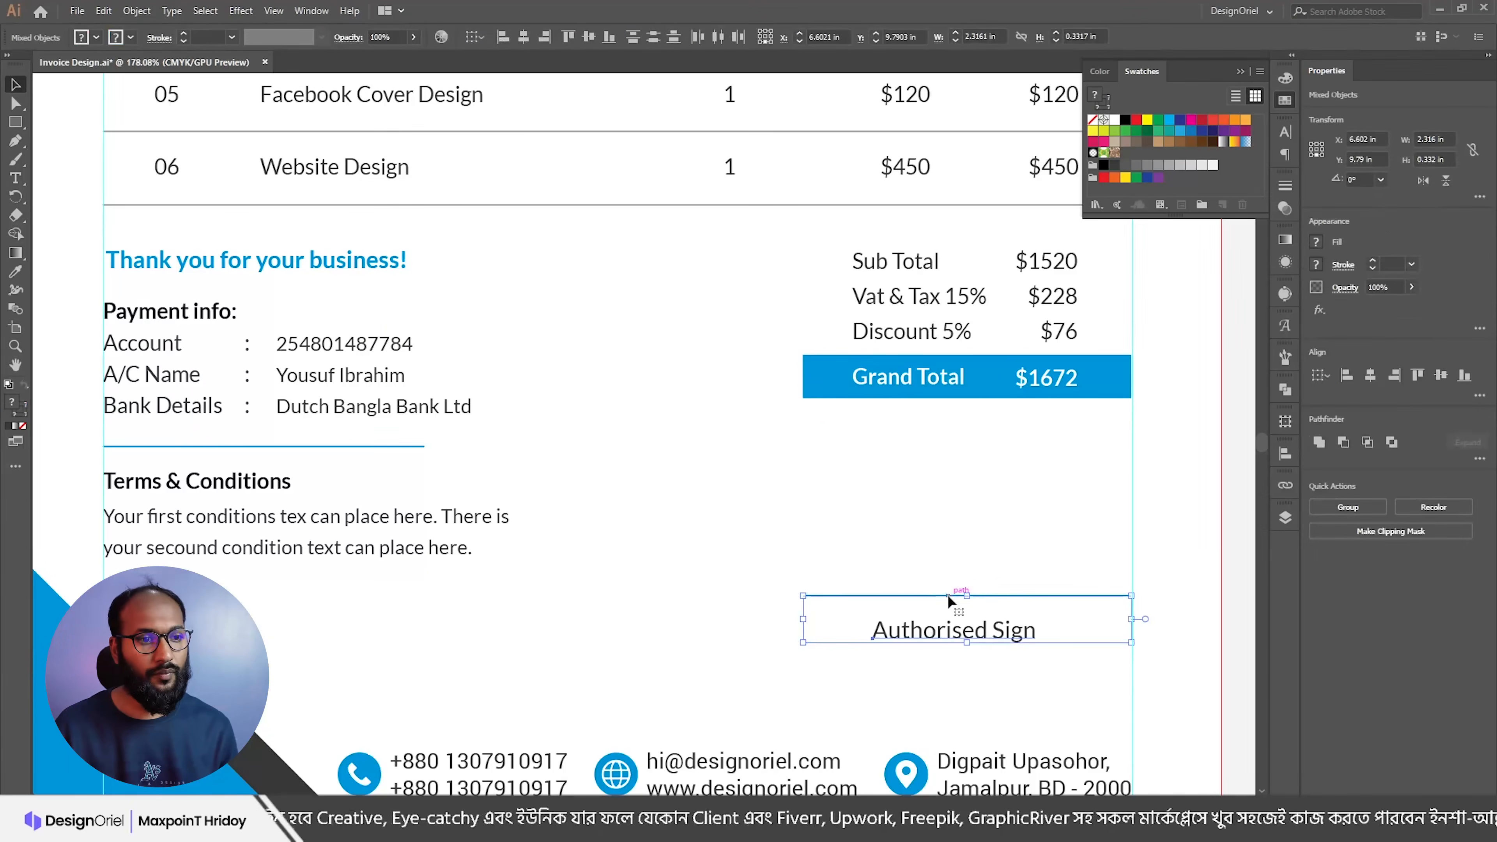
click(524, 38)
click(894, 550)
drag(963, 637, 951, 571)
Step: Set the duplicated Authorised Sign copy's font to Photograph Signature
triple_click(950, 570)
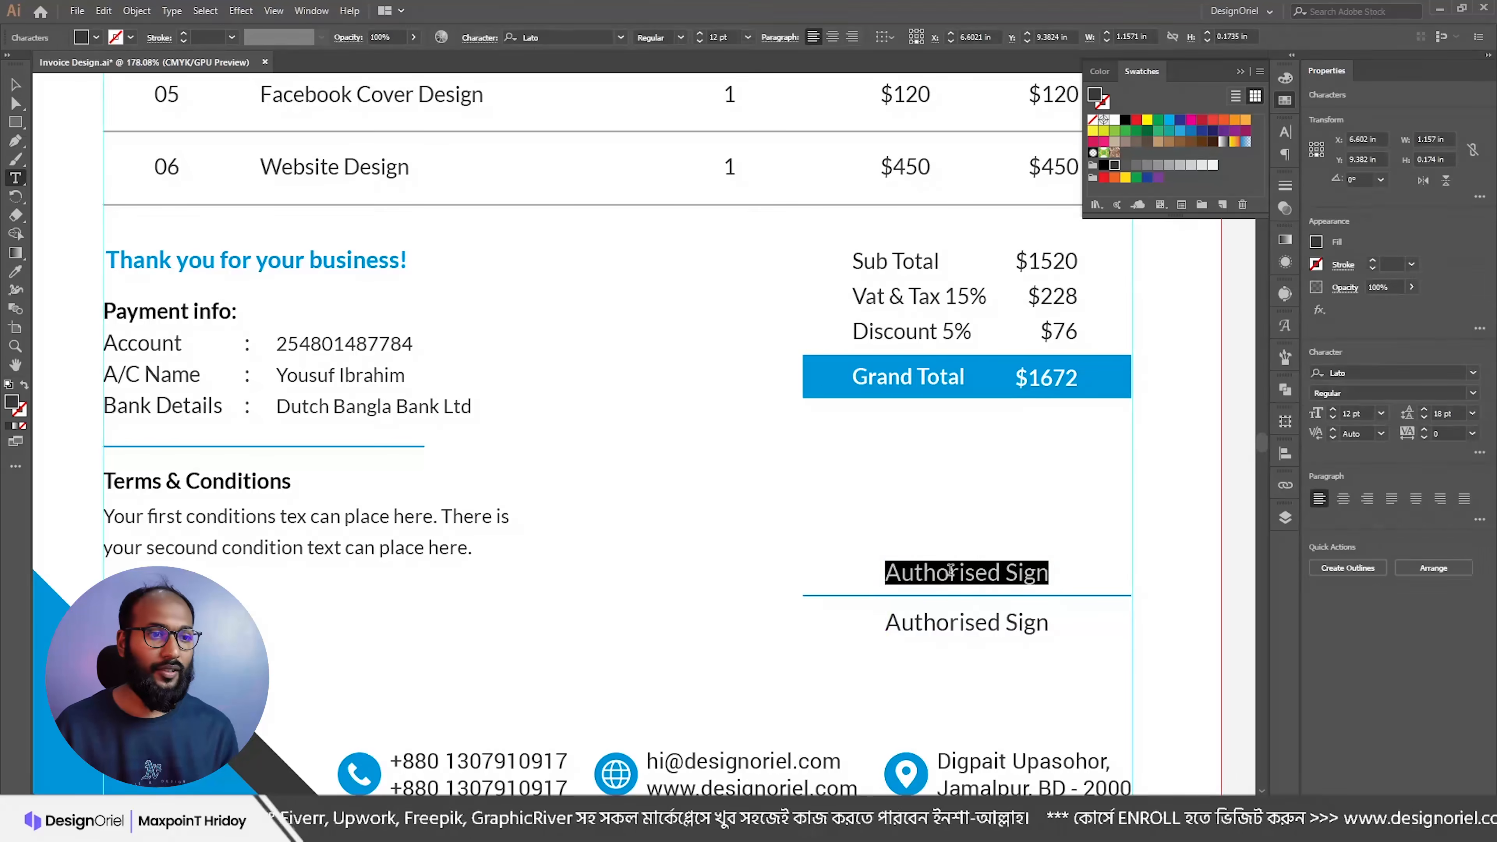
click(557, 36)
text(phot)
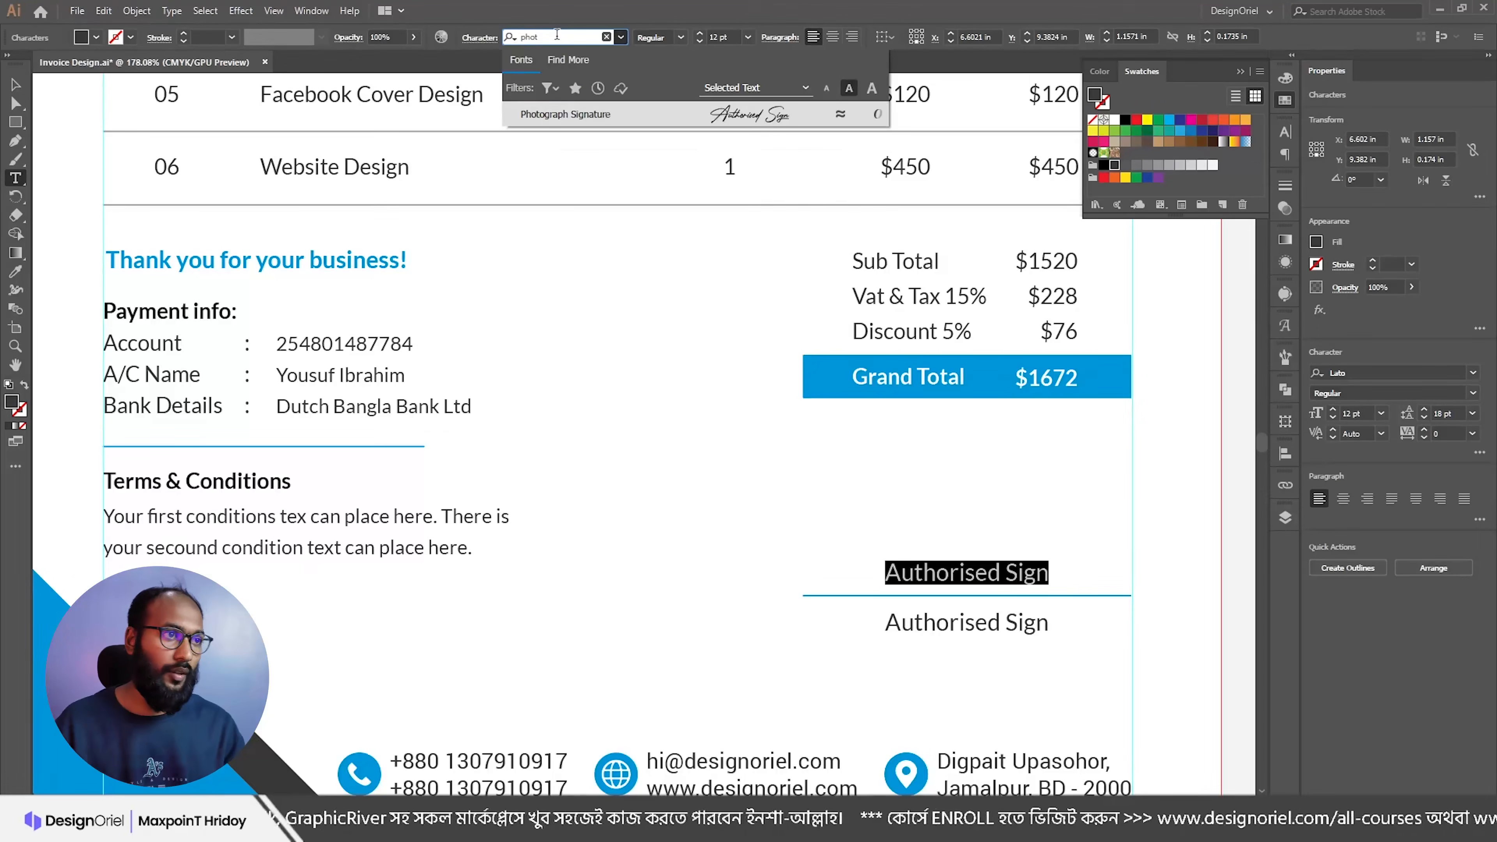
click(576, 116)
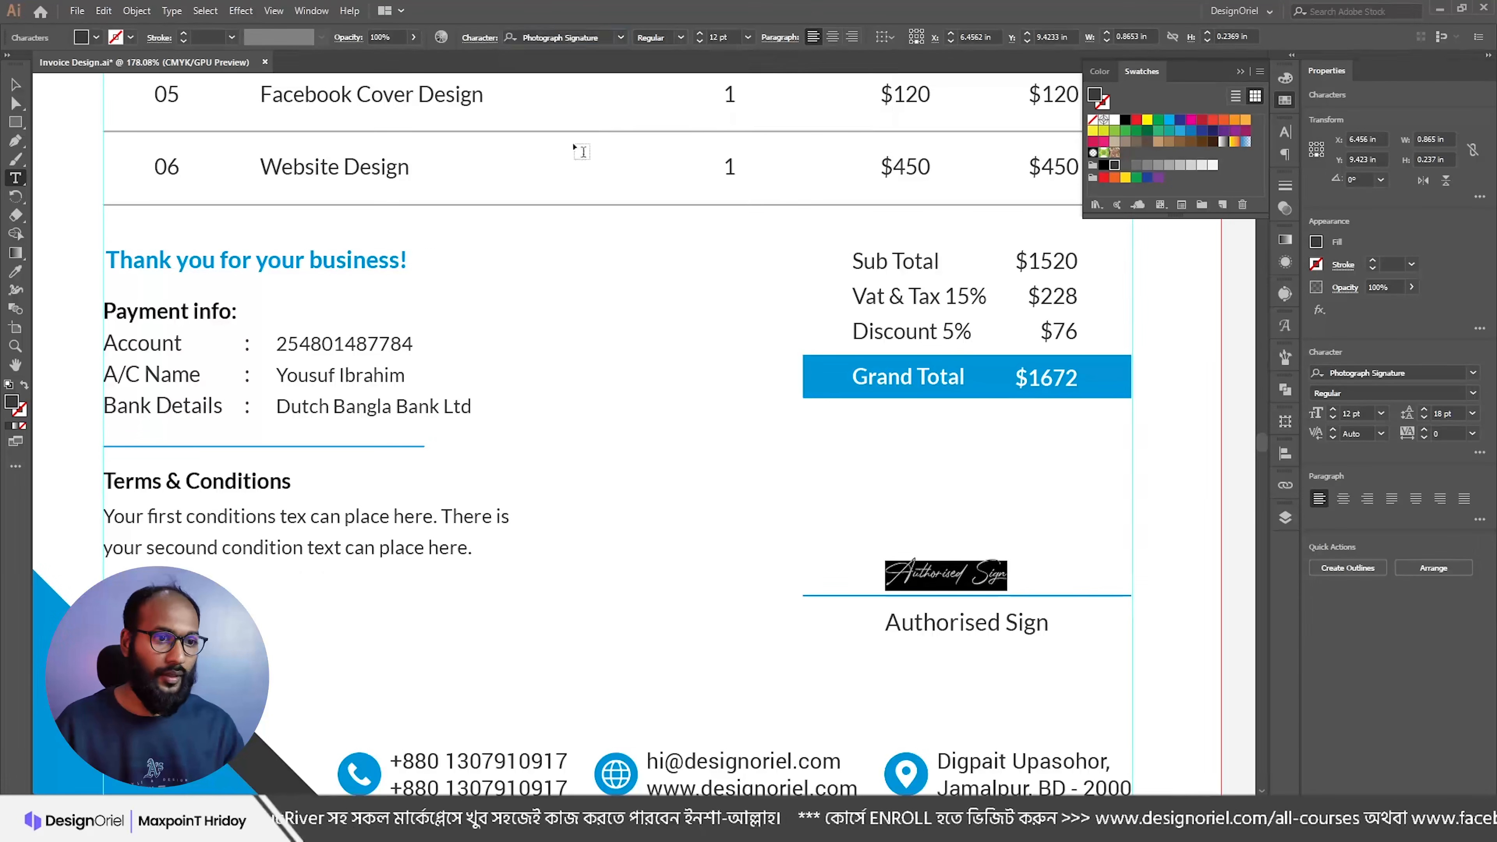
key(Escape)
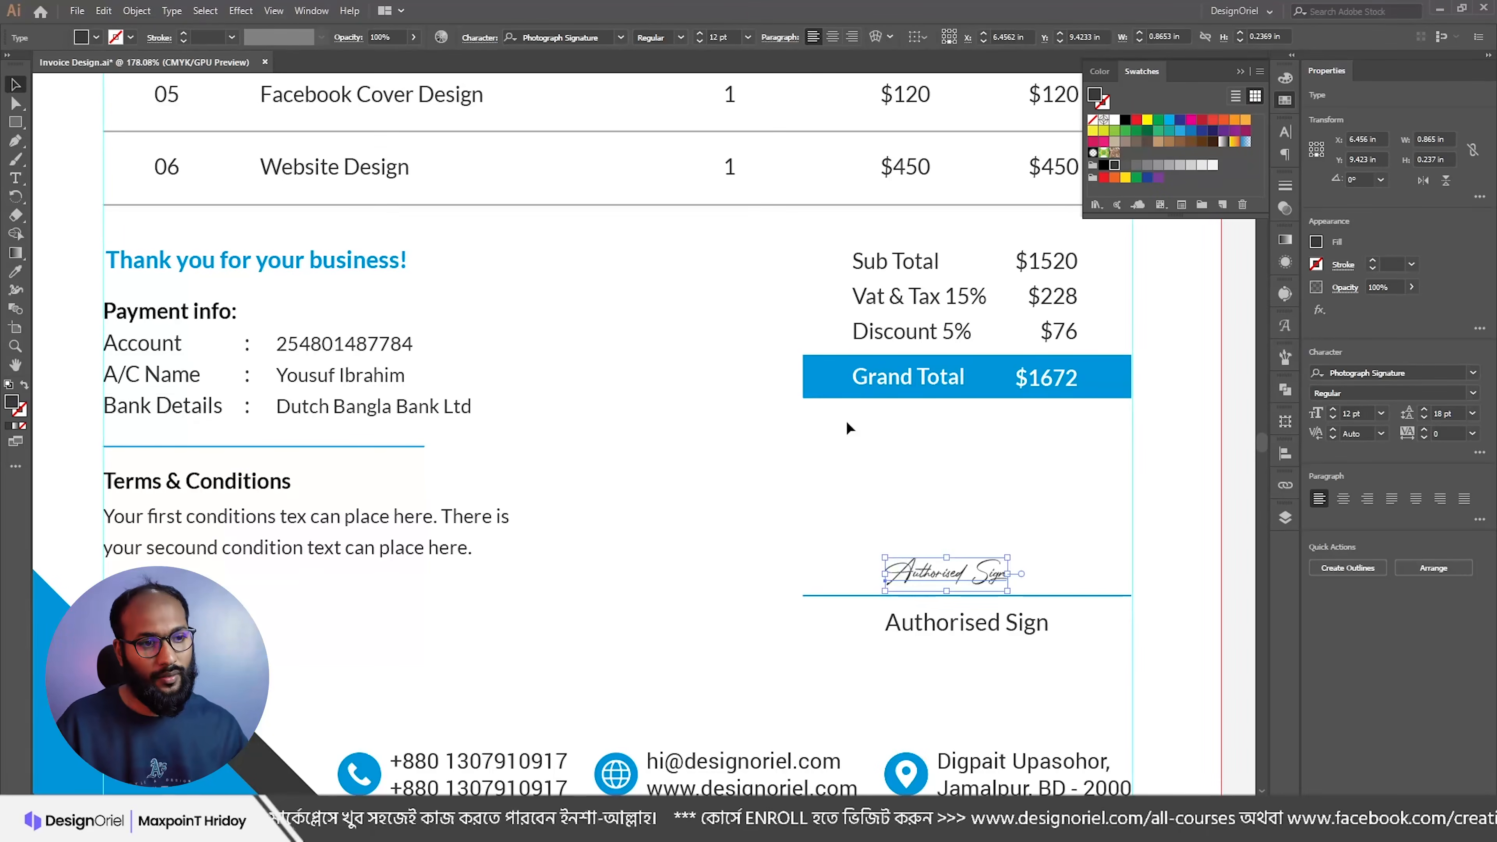
Step: Centre the Photograph Signature text horizontally on the divider line
click(1035, 494)
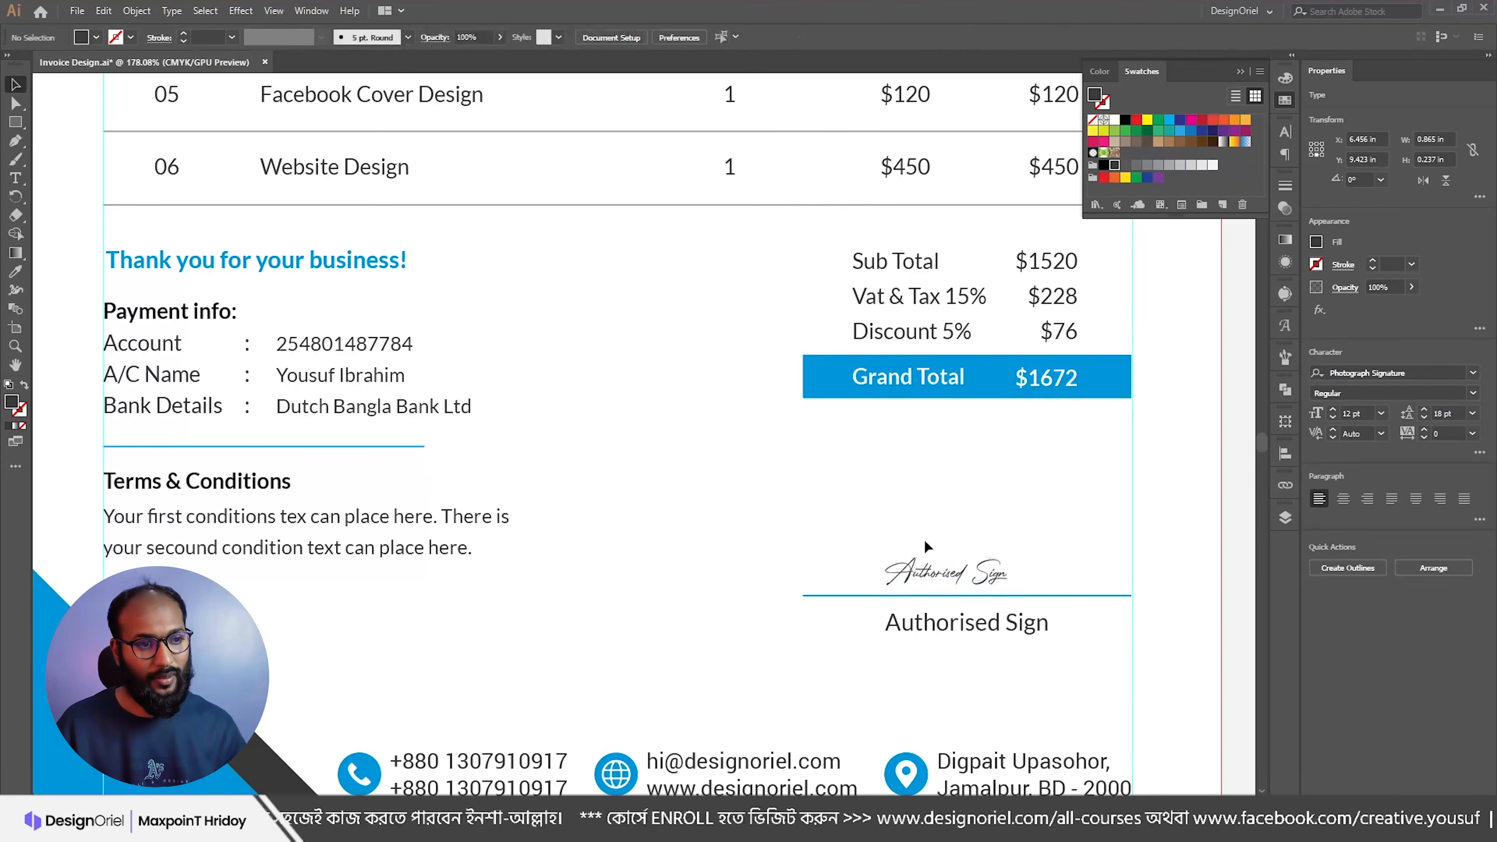
click(969, 572)
triple_click(937, 574)
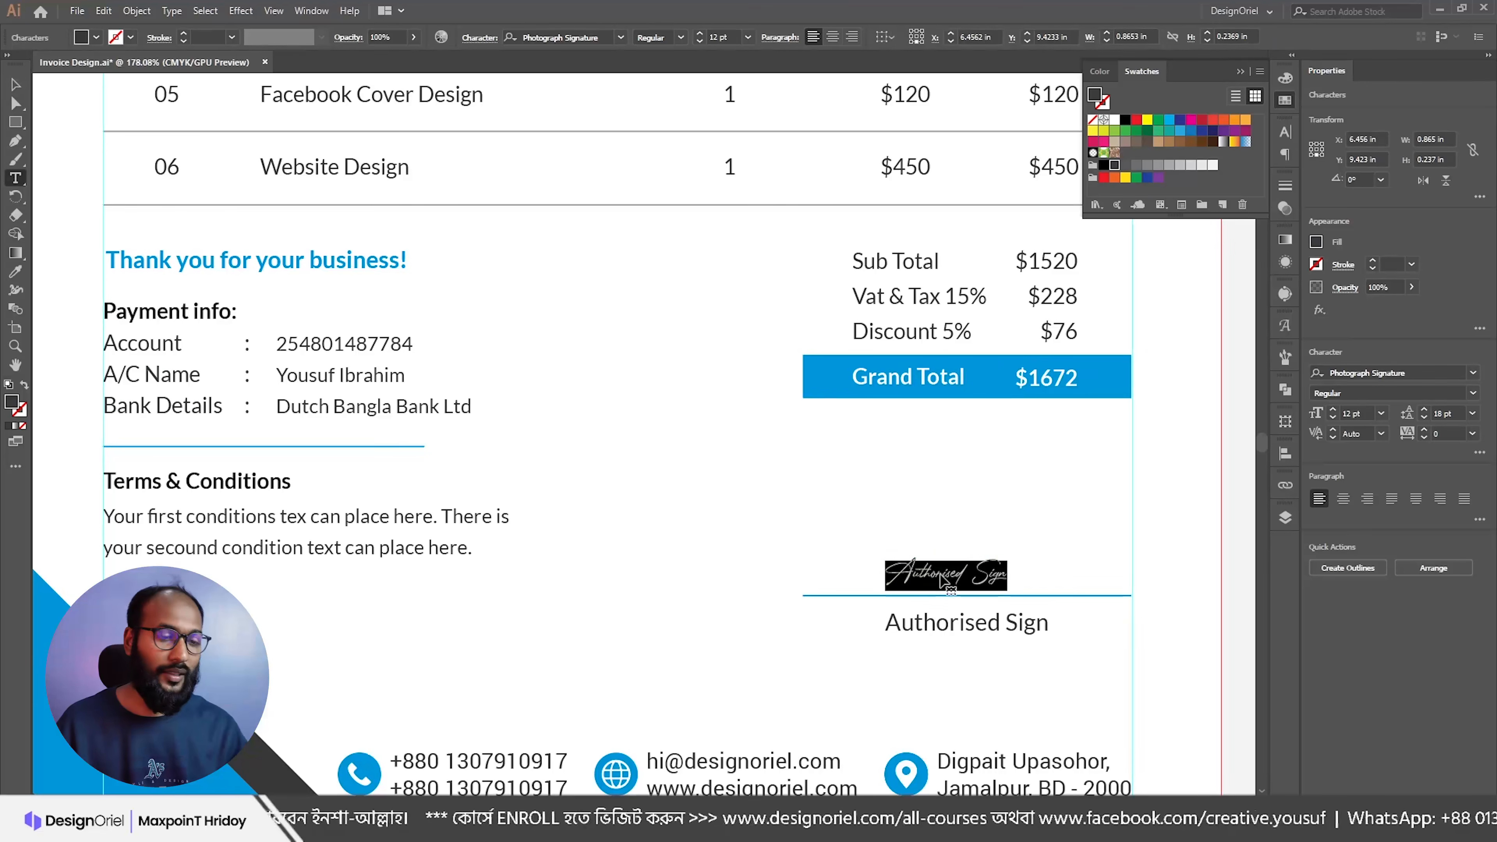
key(Escape)
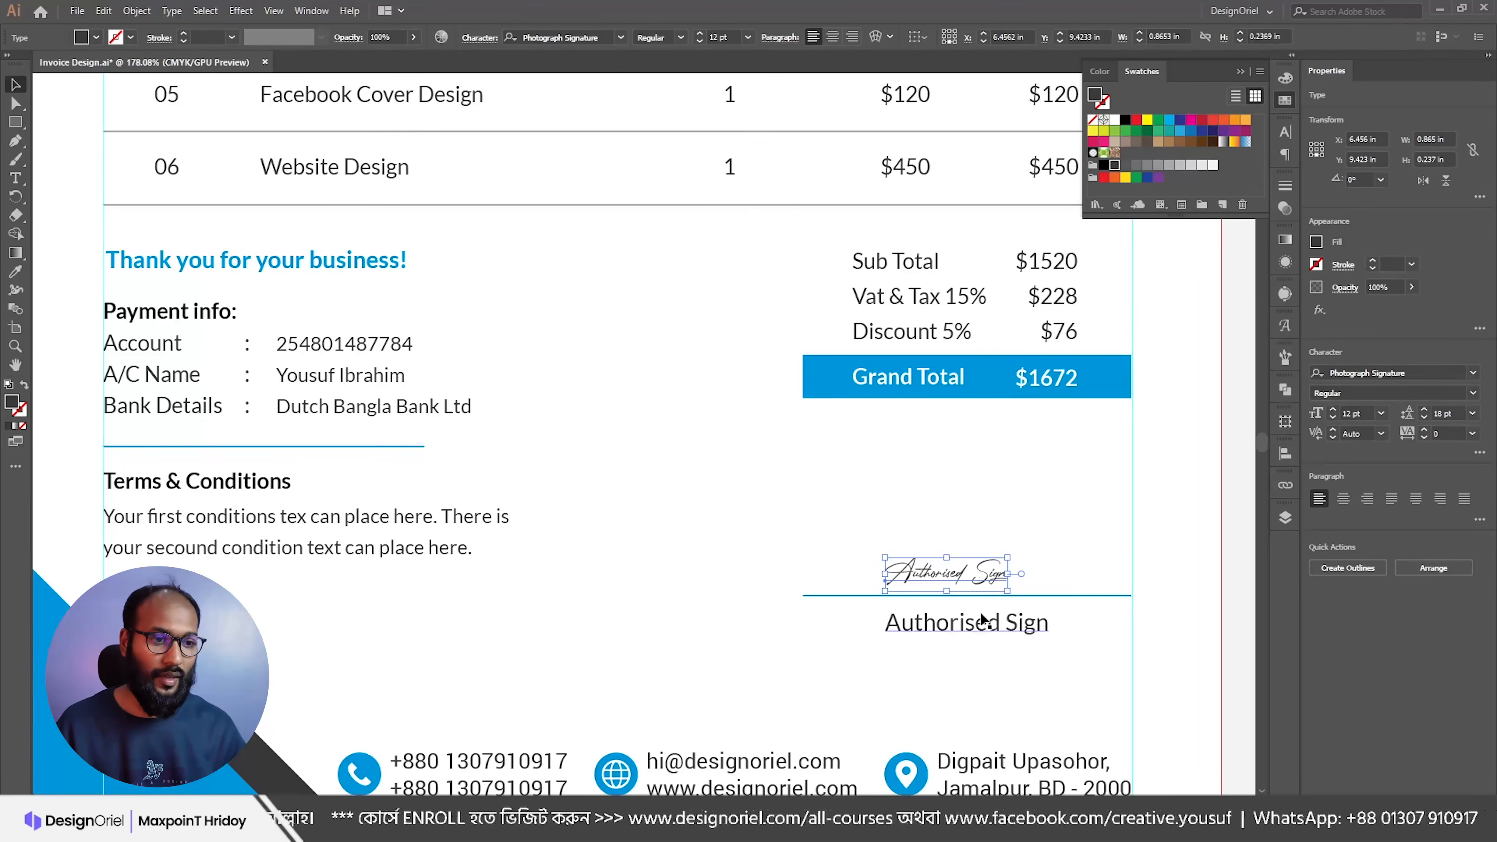
shift+click(1032, 597)
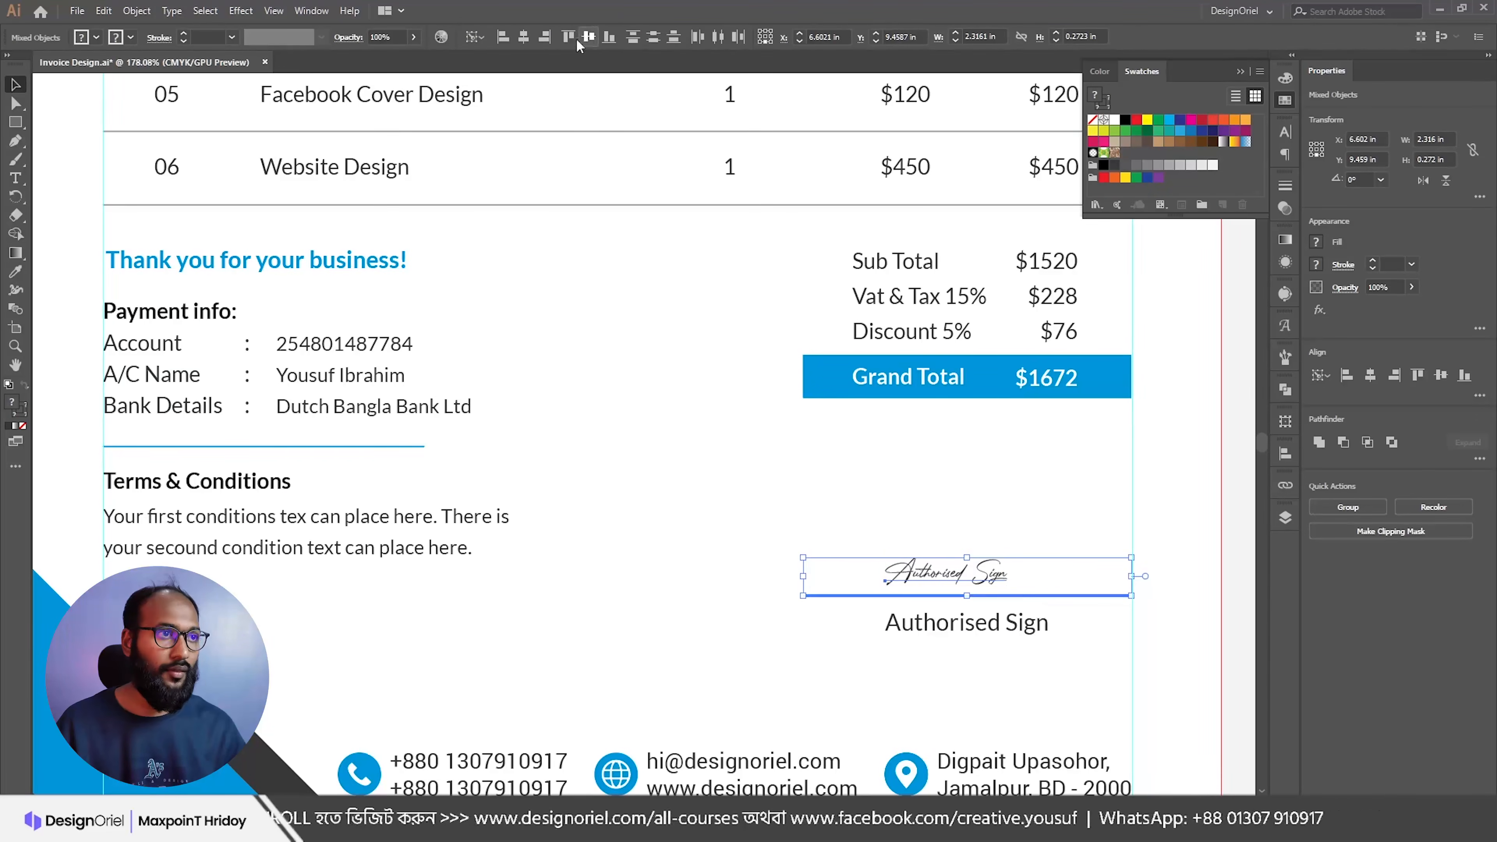
click(523, 37)
Step: Left-align the Authorised Sign label's text and centre-align the signature's text
click(917, 547)
click(952, 623)
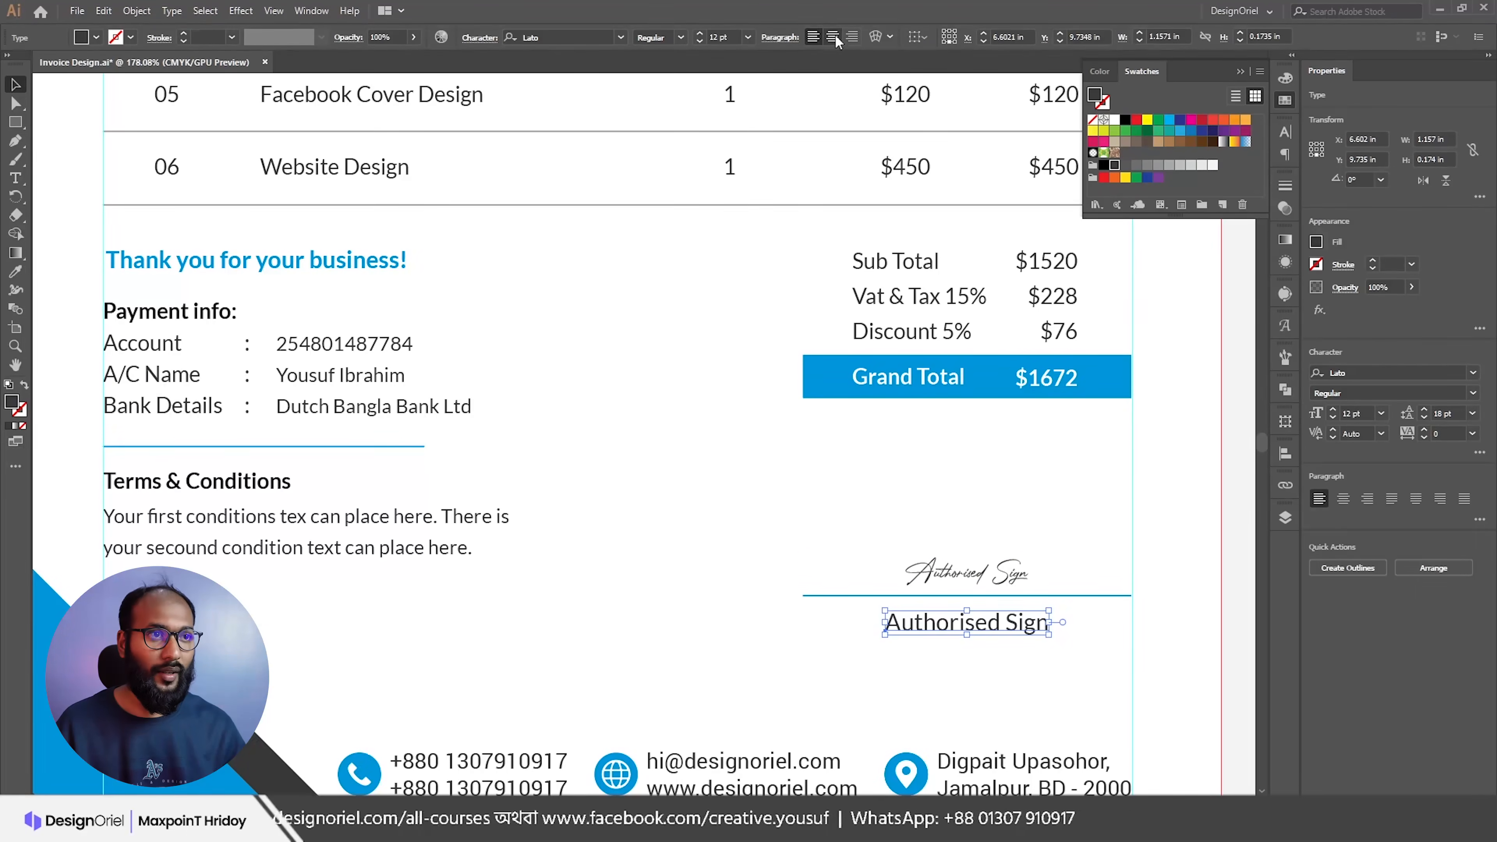
click(814, 37)
click(958, 573)
click(833, 38)
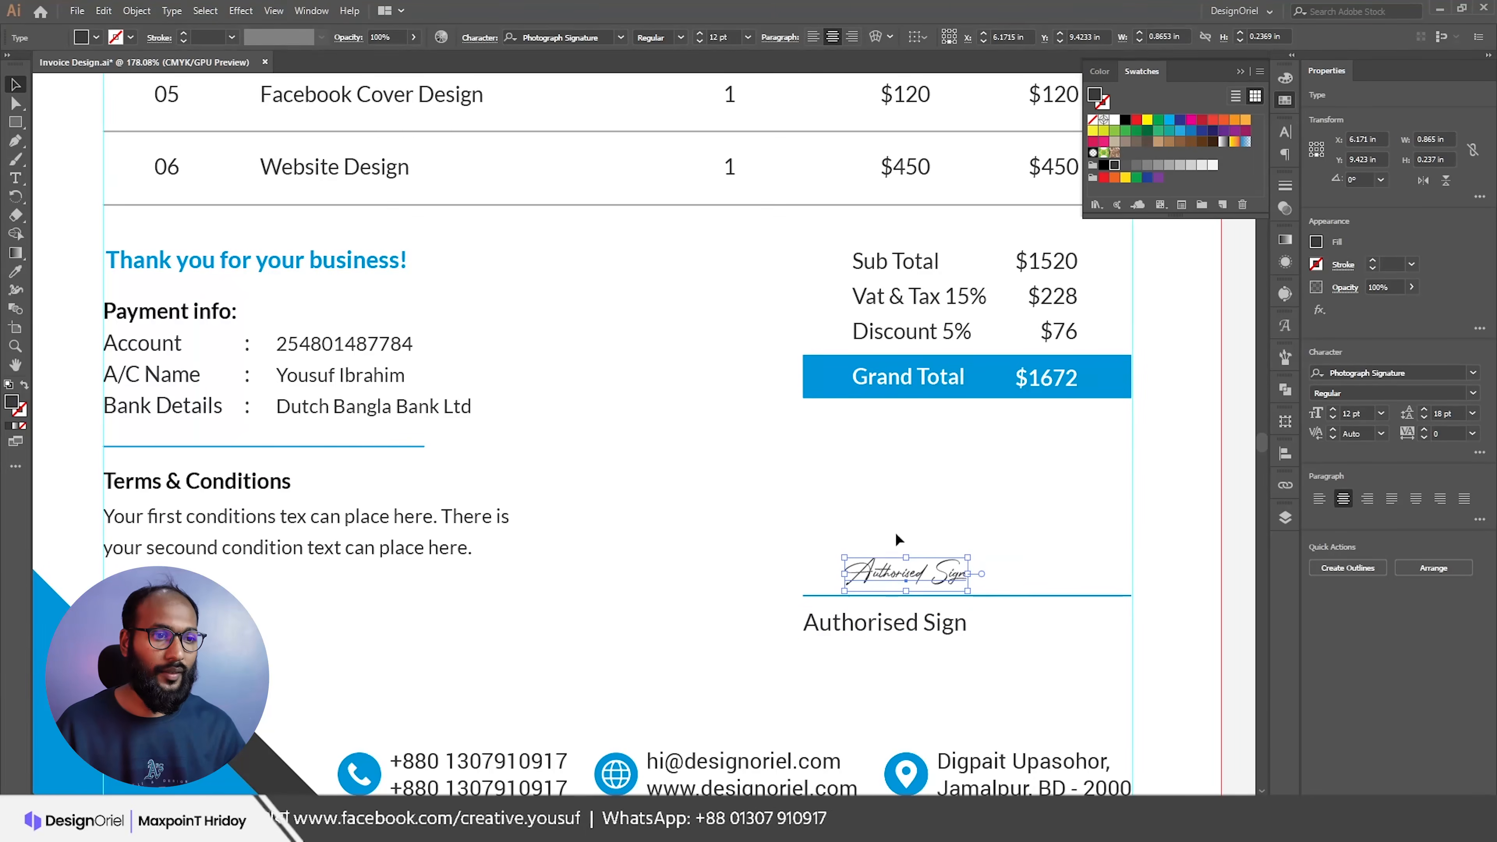
Step: Horizontally centre the signature and Authorised Sign label on the line as key object
drag(886, 657, 920, 656)
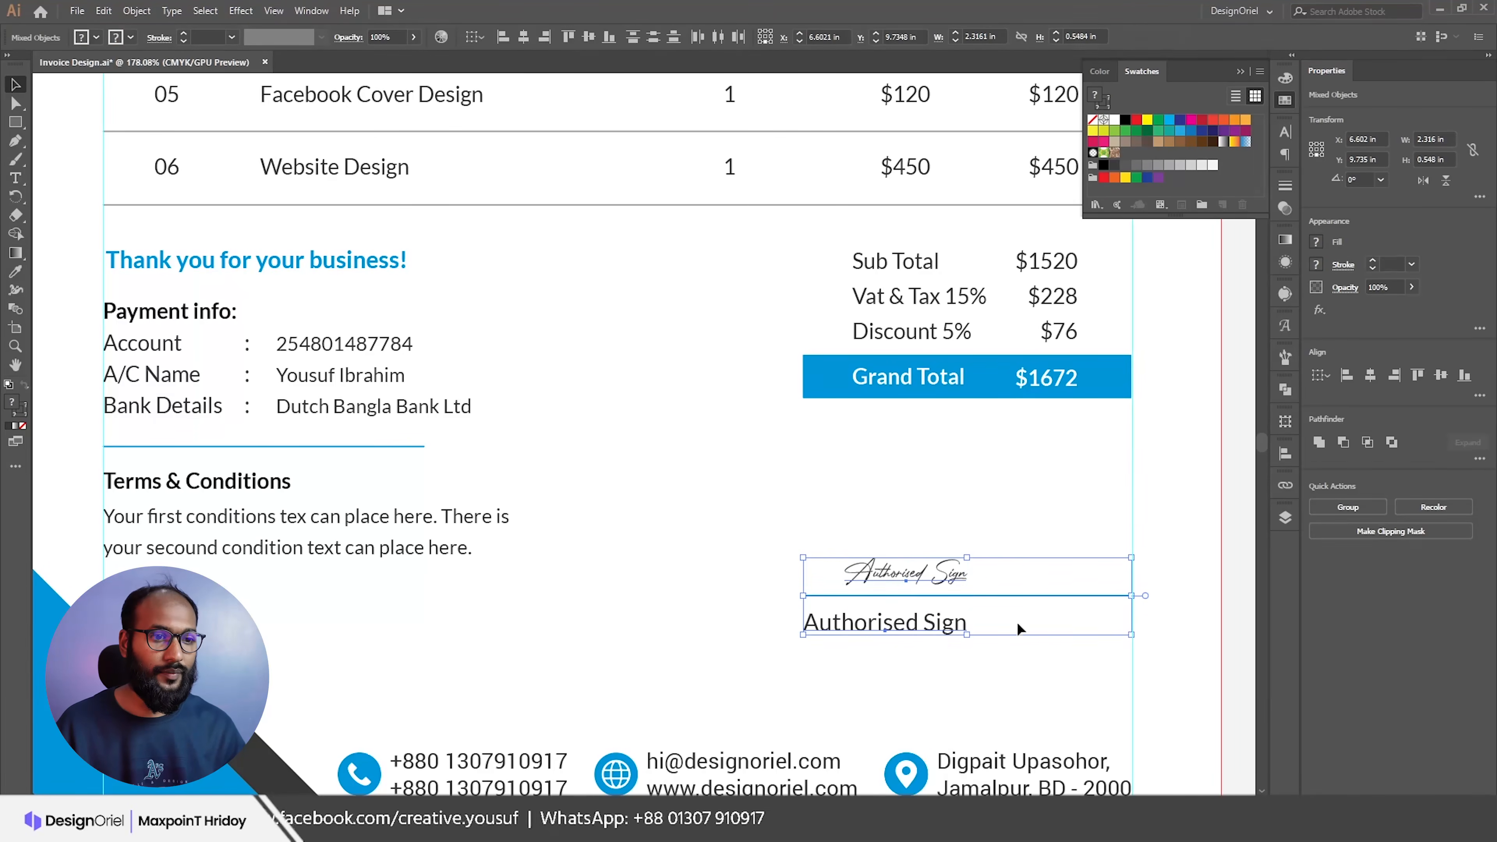
click(1047, 598)
shift+click(1047, 599)
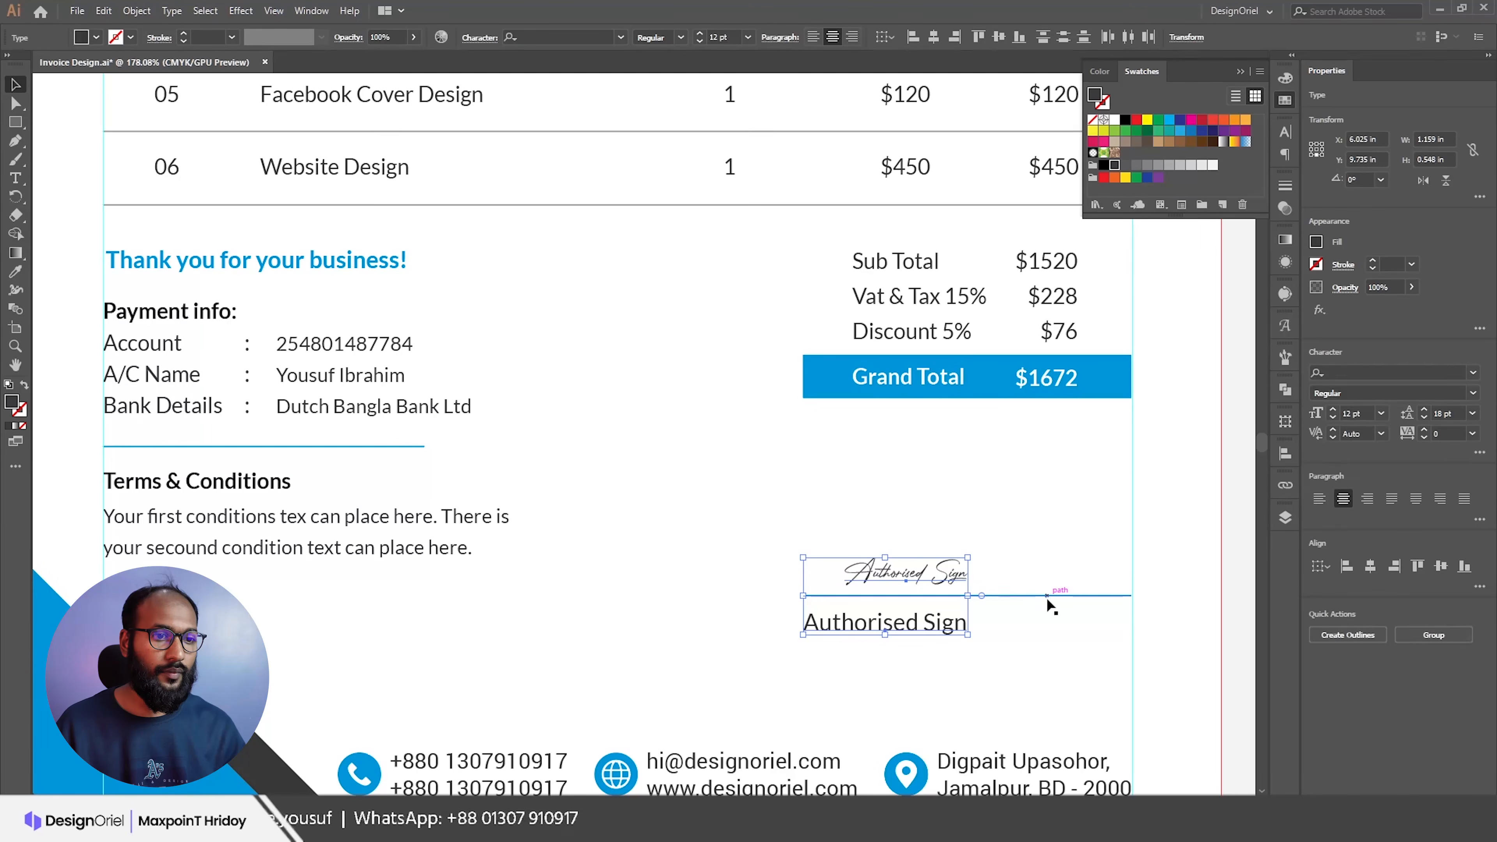
shift+click(1047, 598)
click(1047, 598)
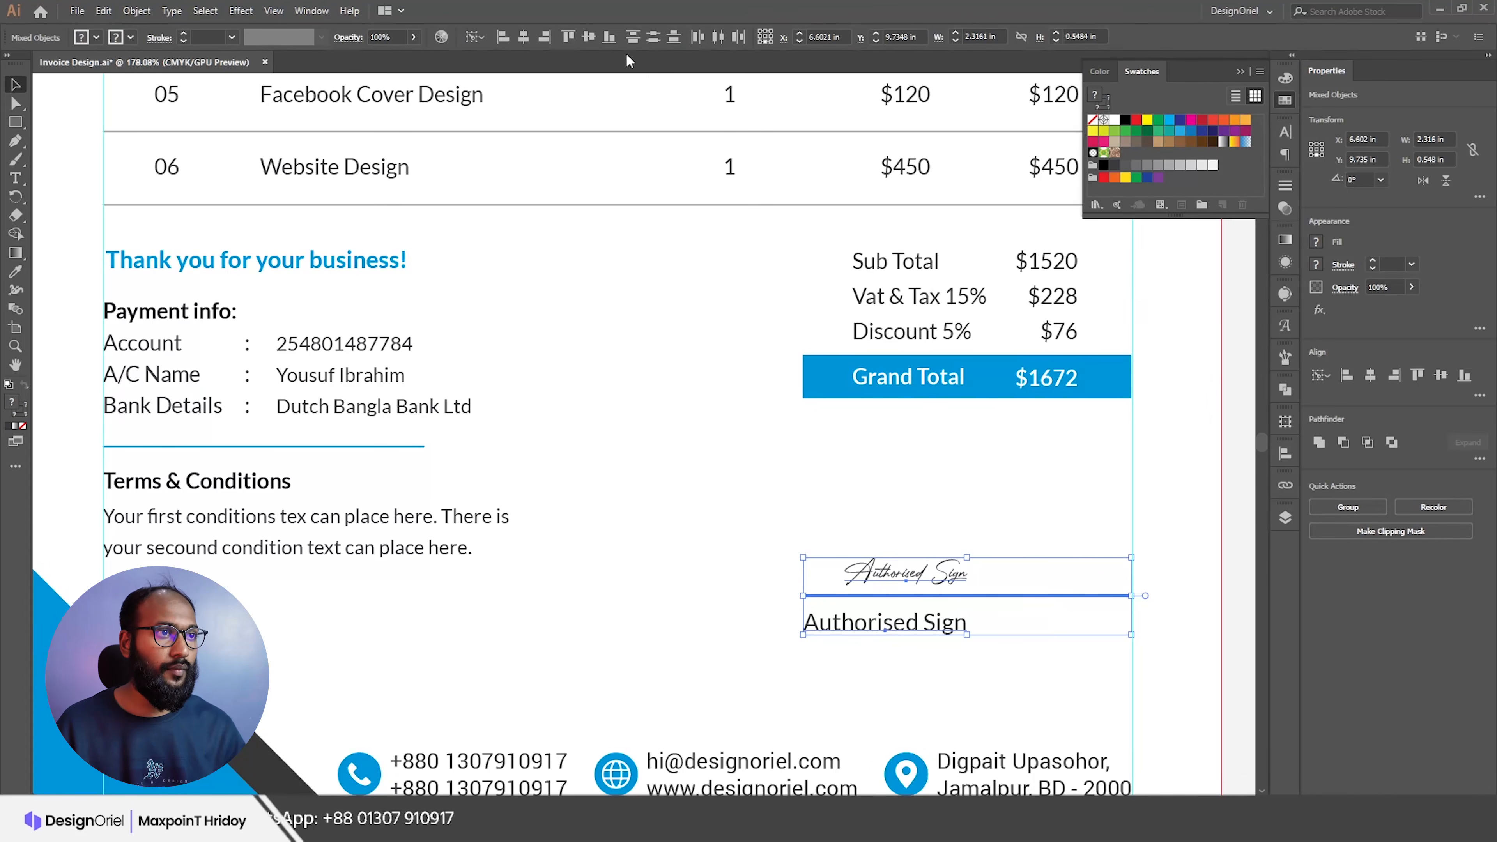
click(523, 36)
click(902, 536)
Step: Nudge the Payment info and Terms blocks down slightly
drag(955, 521, 879, 444)
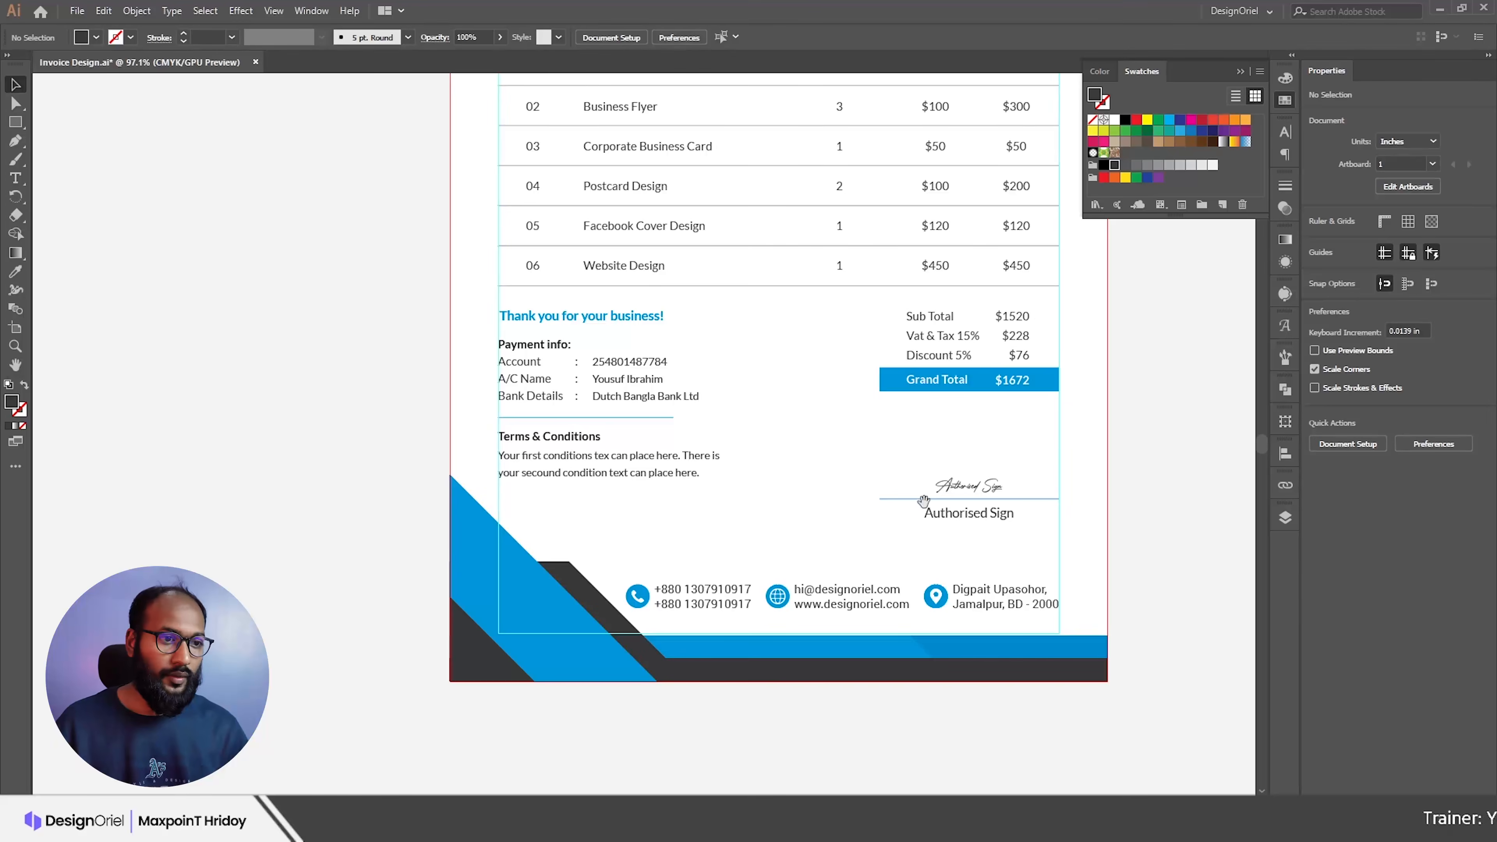
scroll(553, 405, up, 1)
drag(473, 379, 688, 543)
drag(468, 380, 595, 503)
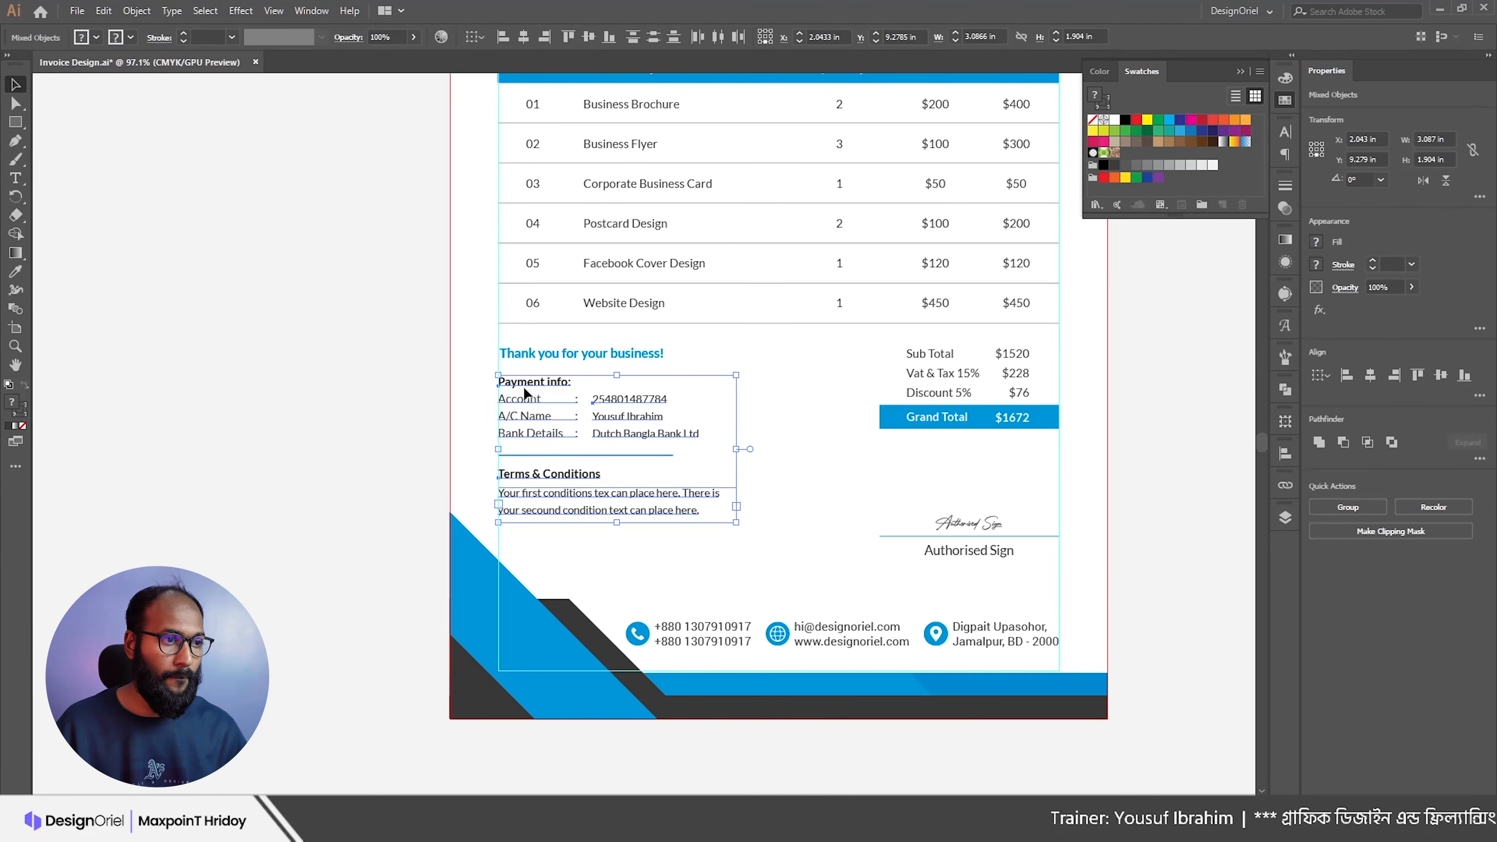
key(Down)
key(Down)
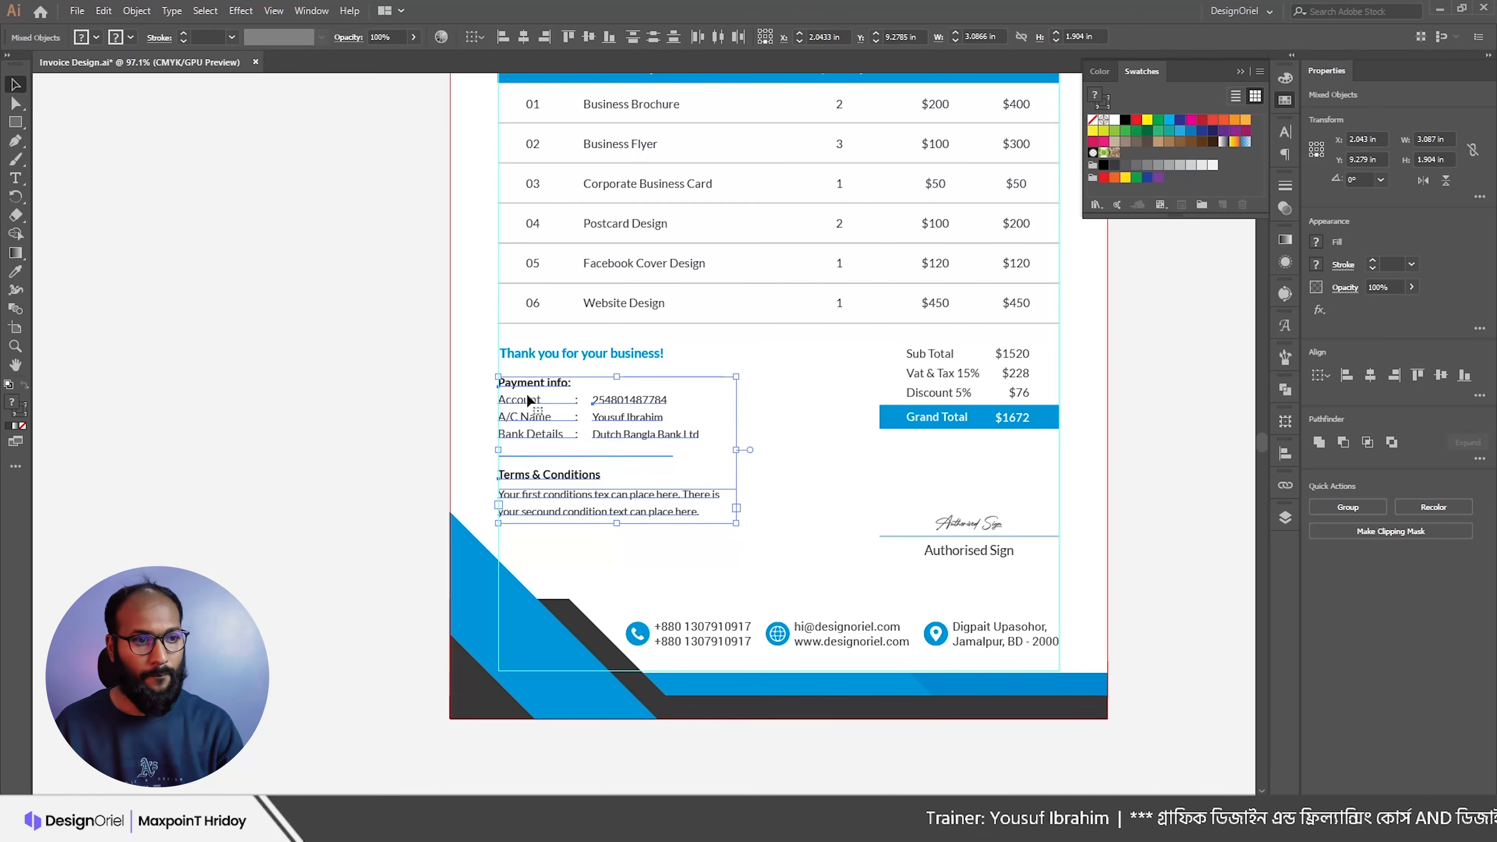
Step: Move the signature group up a little
click(851, 495)
scroll(848, 496, up, 1)
drag(862, 516, 1009, 625)
drag(960, 559, 954, 526)
scroll(826, 536, down, 1)
click(724, 572)
scroll(549, 645, down, 2)
Step: Stretch the bottom decorative shapes larger
drag(768, 658, 781, 642)
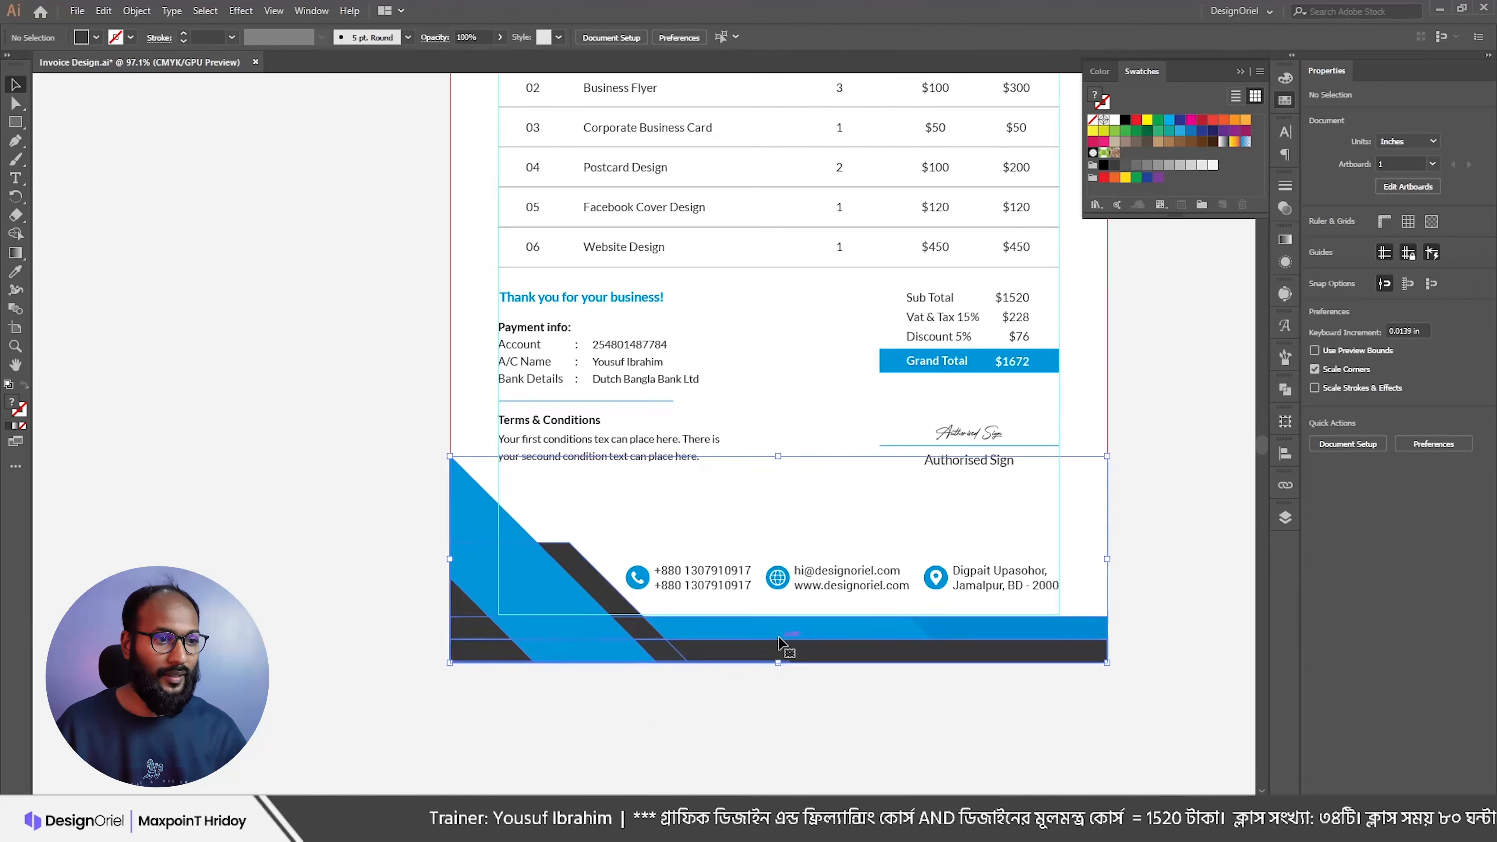
drag(1102, 456, 1197, 401)
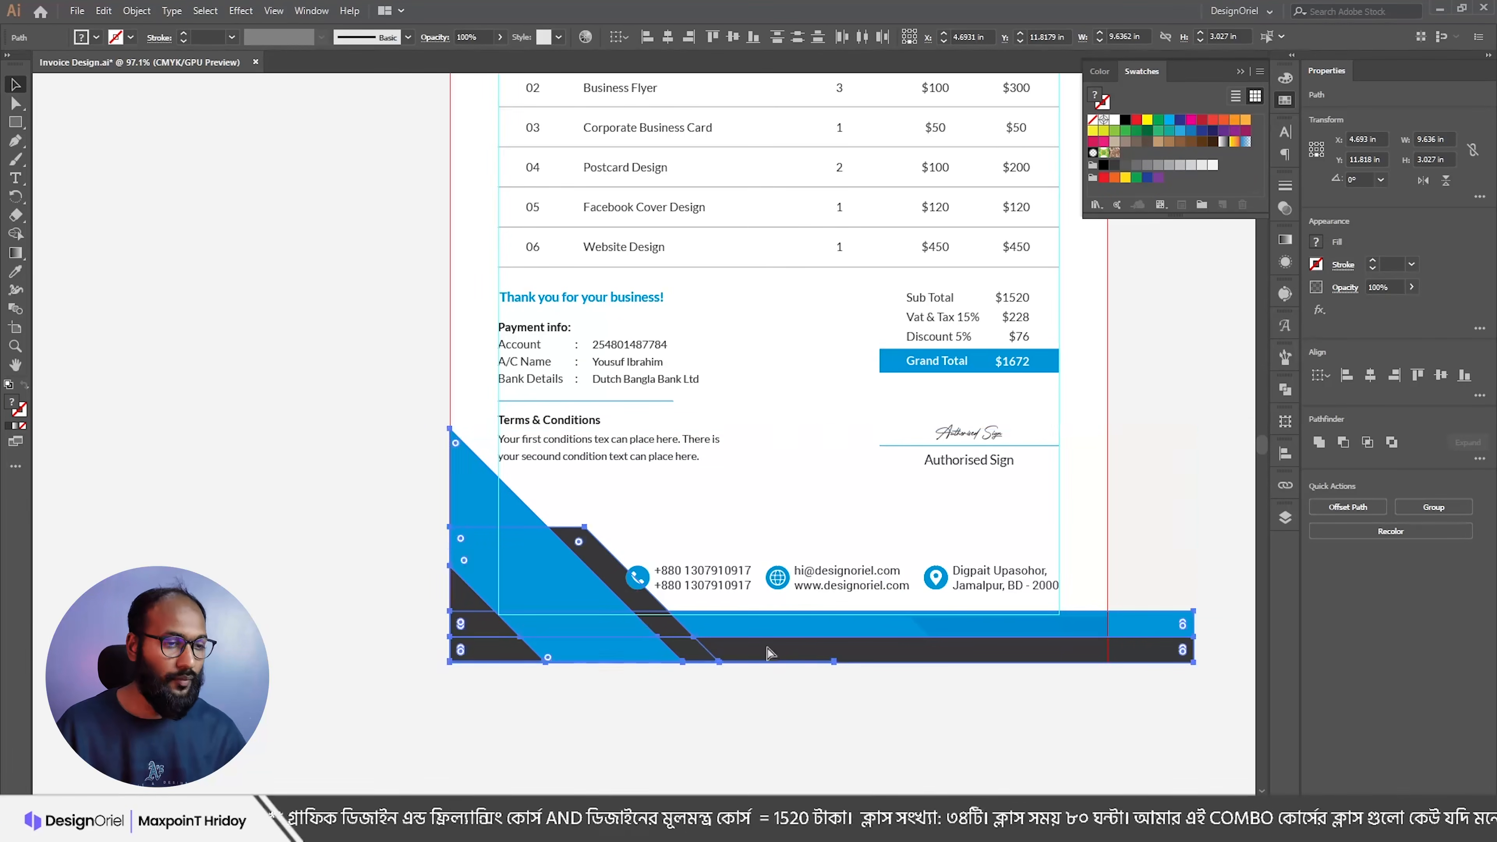
scroll(788, 628, down, 1)
click(1138, 606)
Step: Pull the bottom bars' right end in to the bleed line
key(a)
drag(1135, 632, 1061, 632)
click(1087, 586)
scroll(773, 547, up, 2)
Step: Resize the footer contact row and nudge it into place above the bars
key(v)
drag(697, 558, 996, 626)
drag(609, 600, 703, 569)
key(Down)
key(Down)
key(Down)
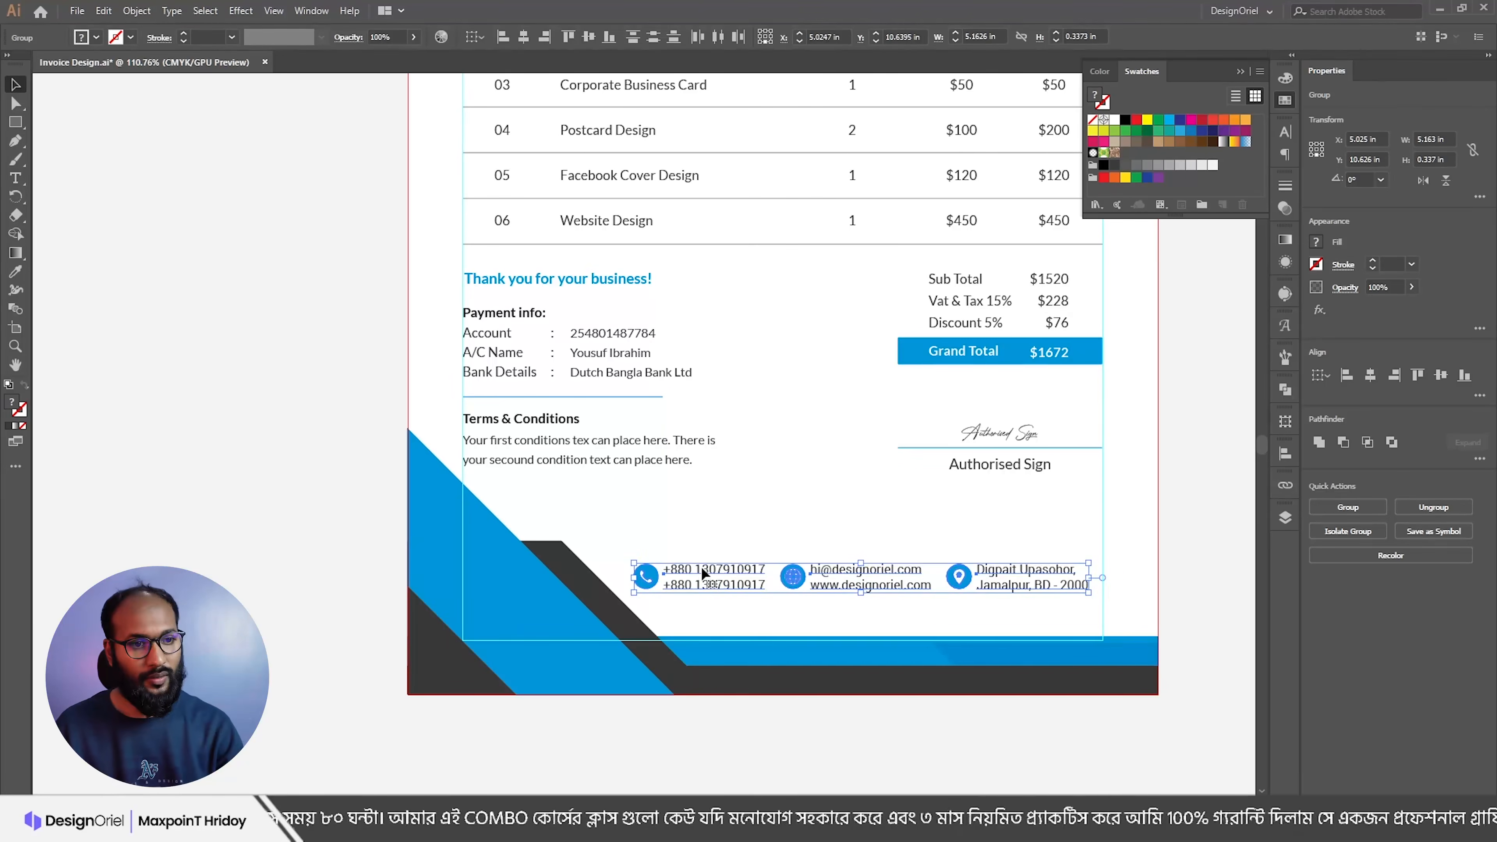
drag(1092, 583, 1104, 580)
key(Down)
key(Down)
key(Down)
key(Down)
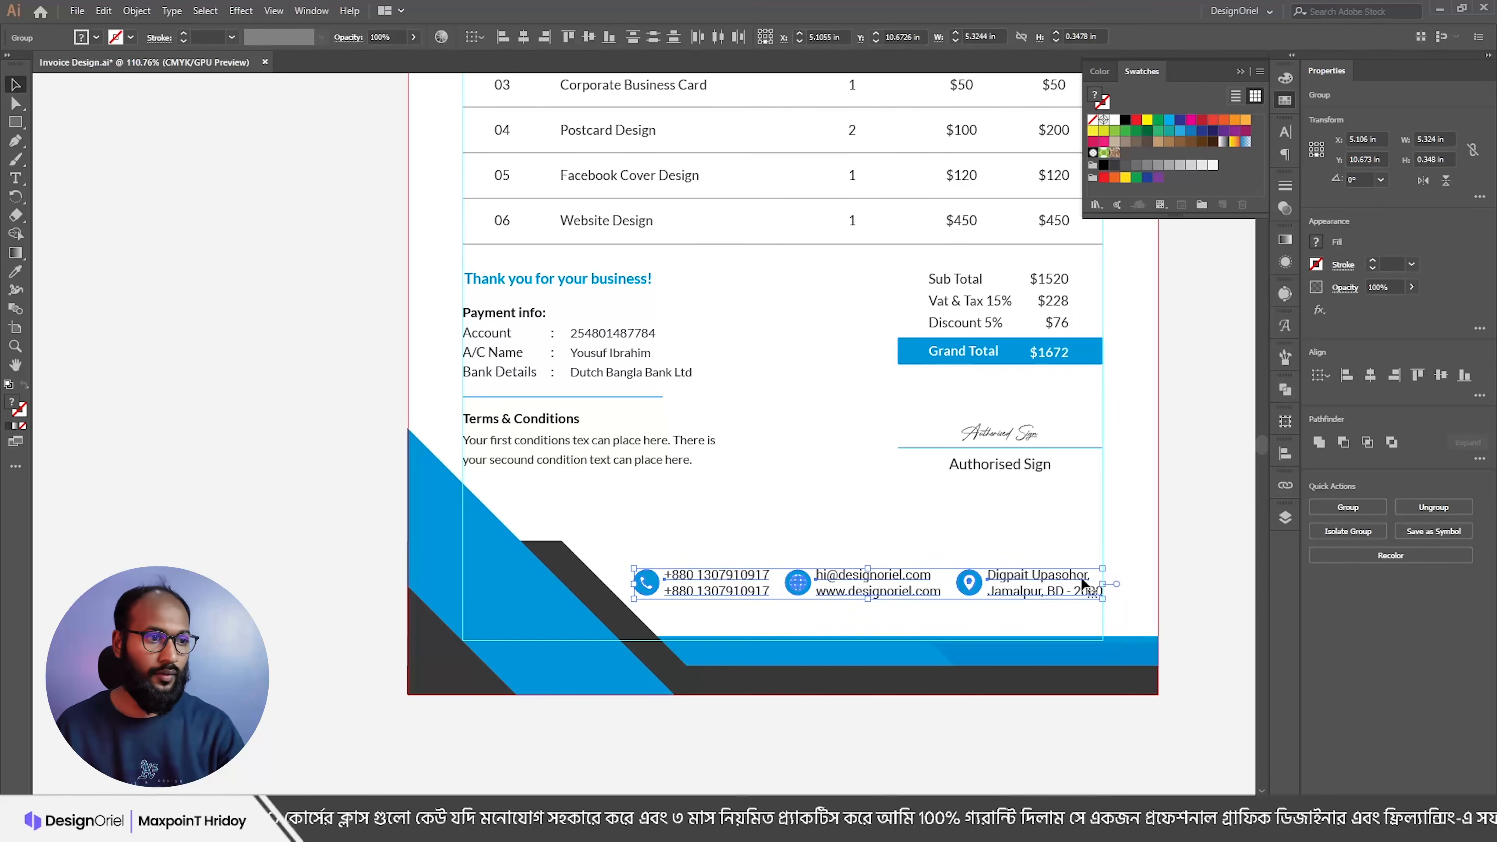
click(837, 522)
Step: Select parts of the signature block to check its grouping and position
scroll(832, 513, up, 4)
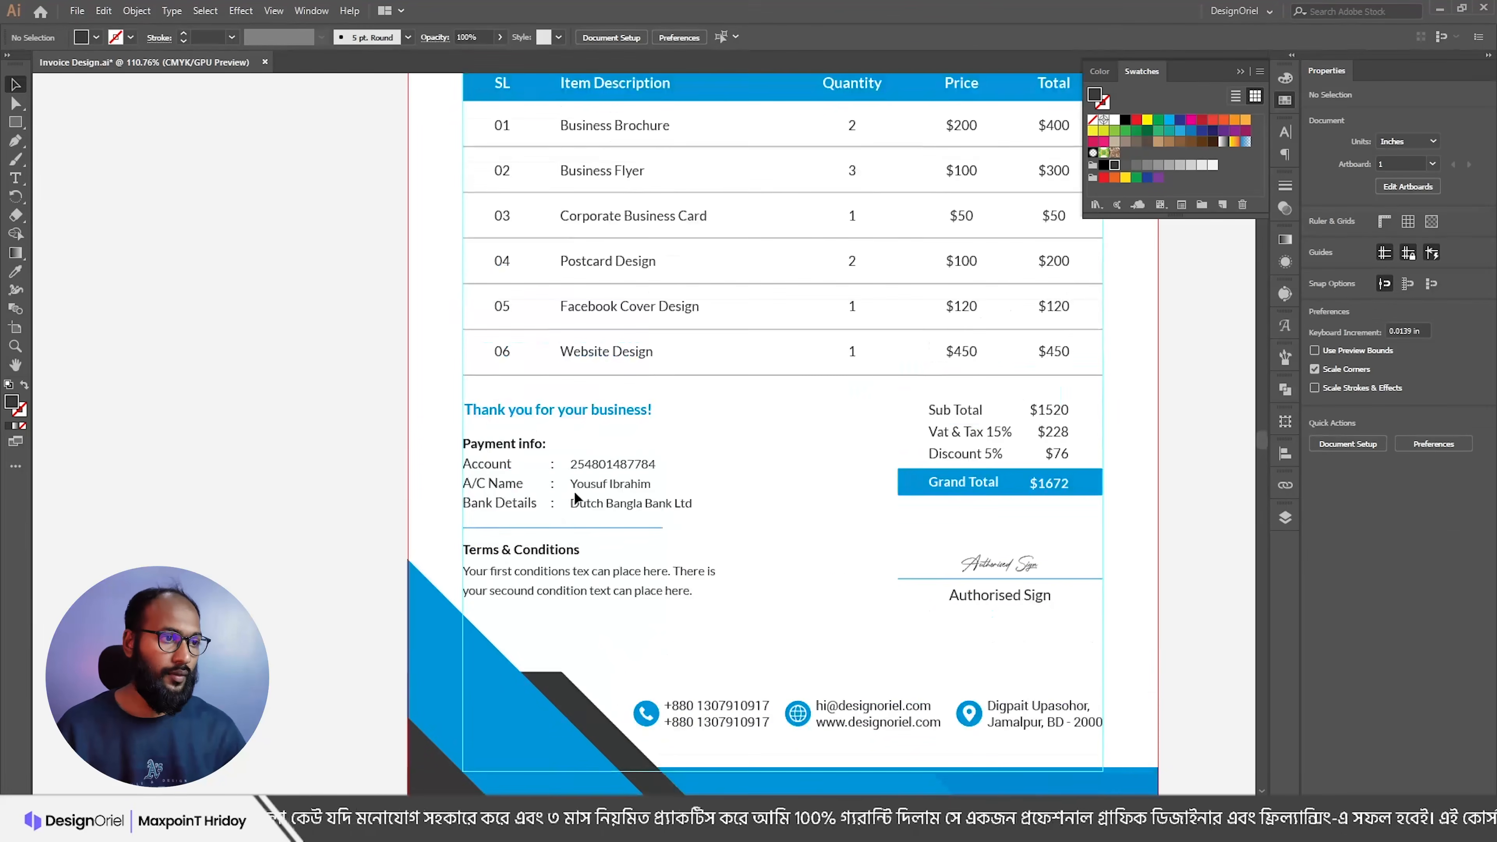
mouse_move(857, 524)
mouse_down()
mouse_move(1022, 647)
mouse_move(1067, 623)
mouse_up()
click(1014, 621)
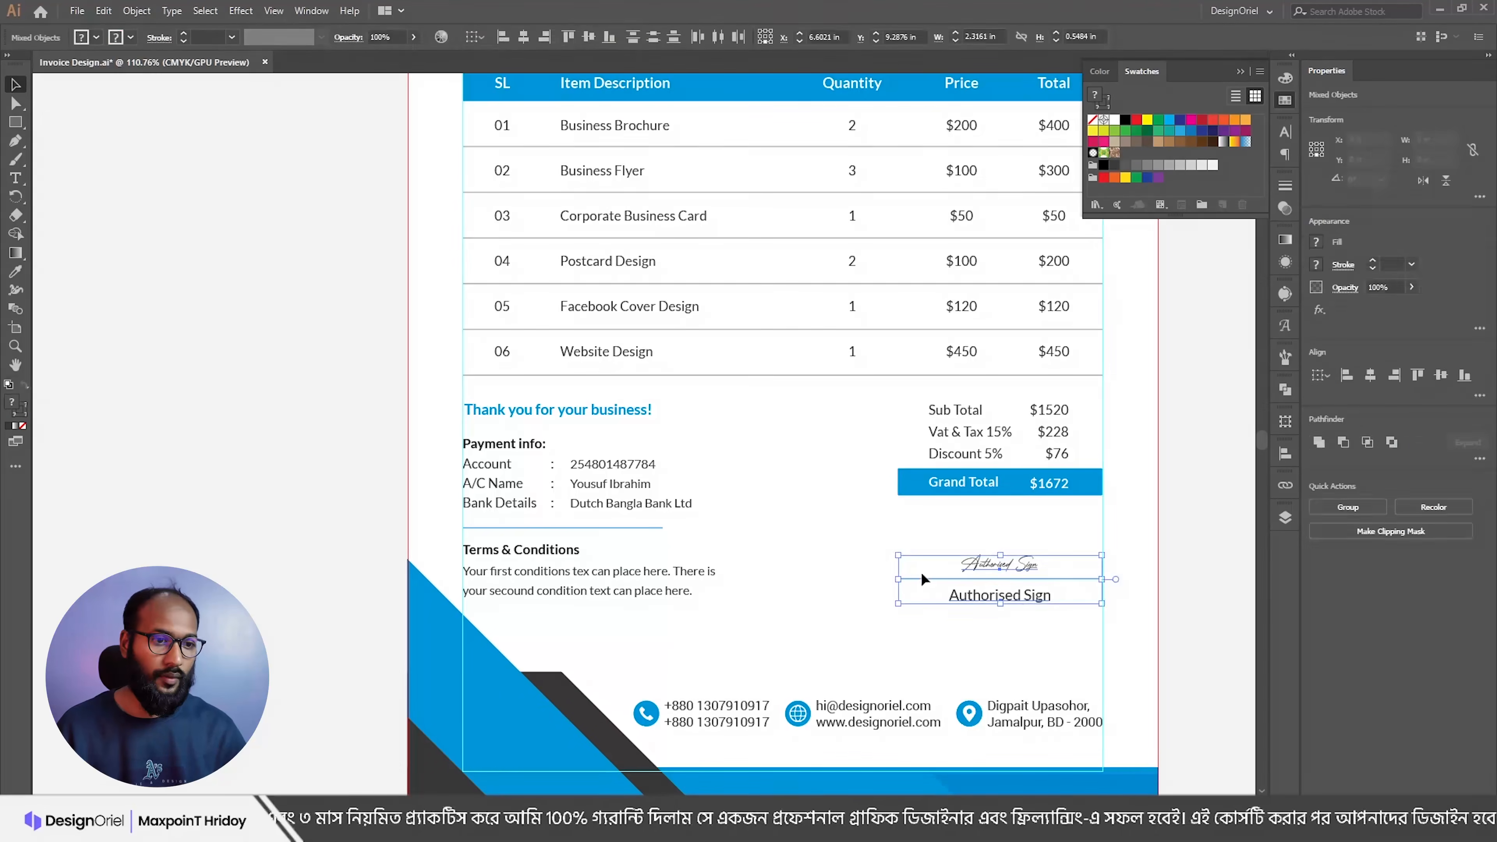
click(901, 627)
click(1001, 601)
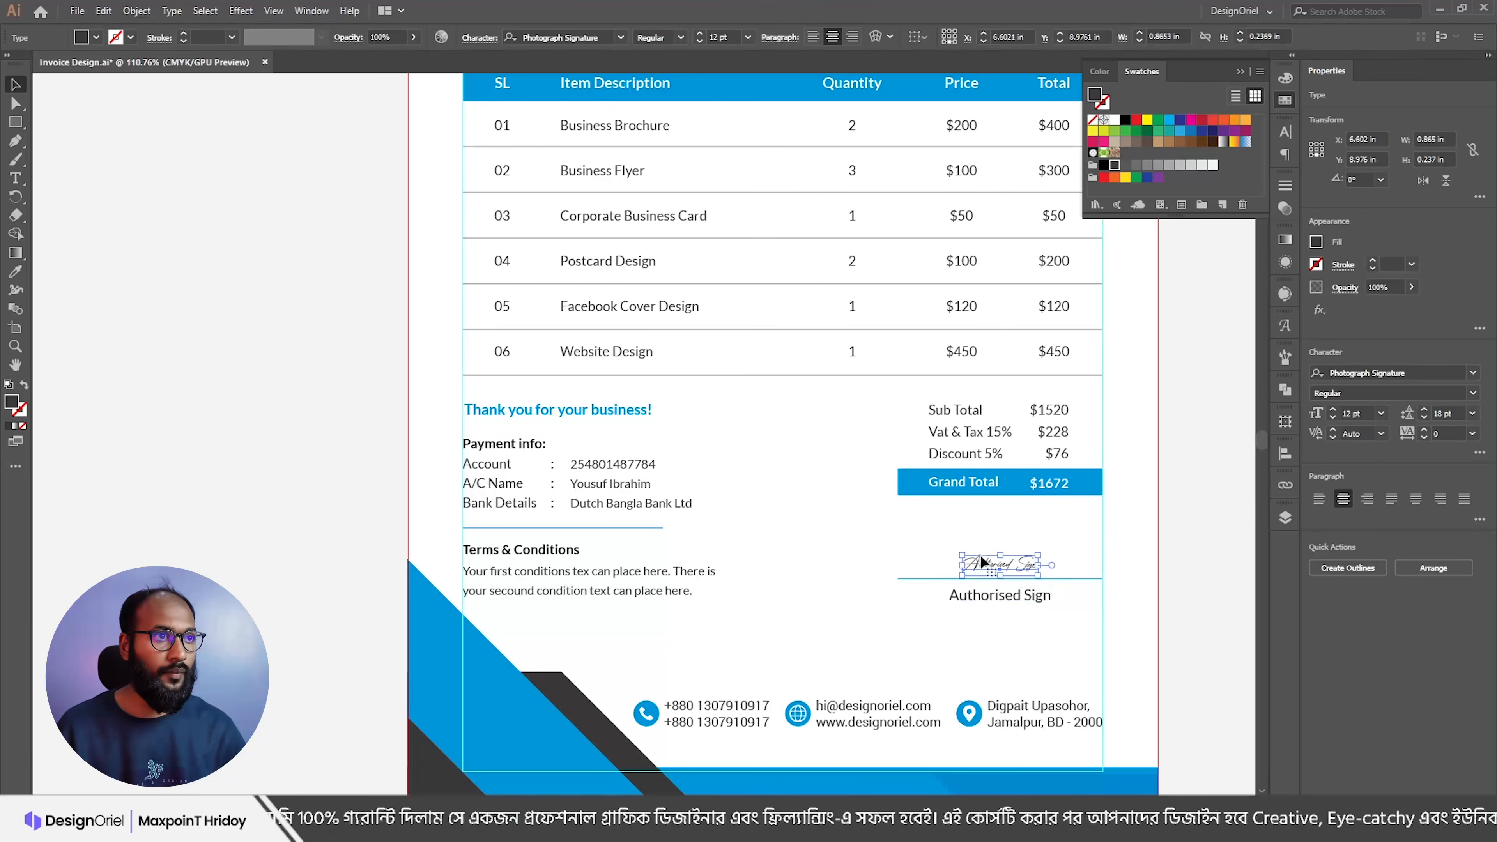
click(852, 538)
Step: Nudge the Sub Total to Grand Total block up slightly
scroll(990, 533, down, 1)
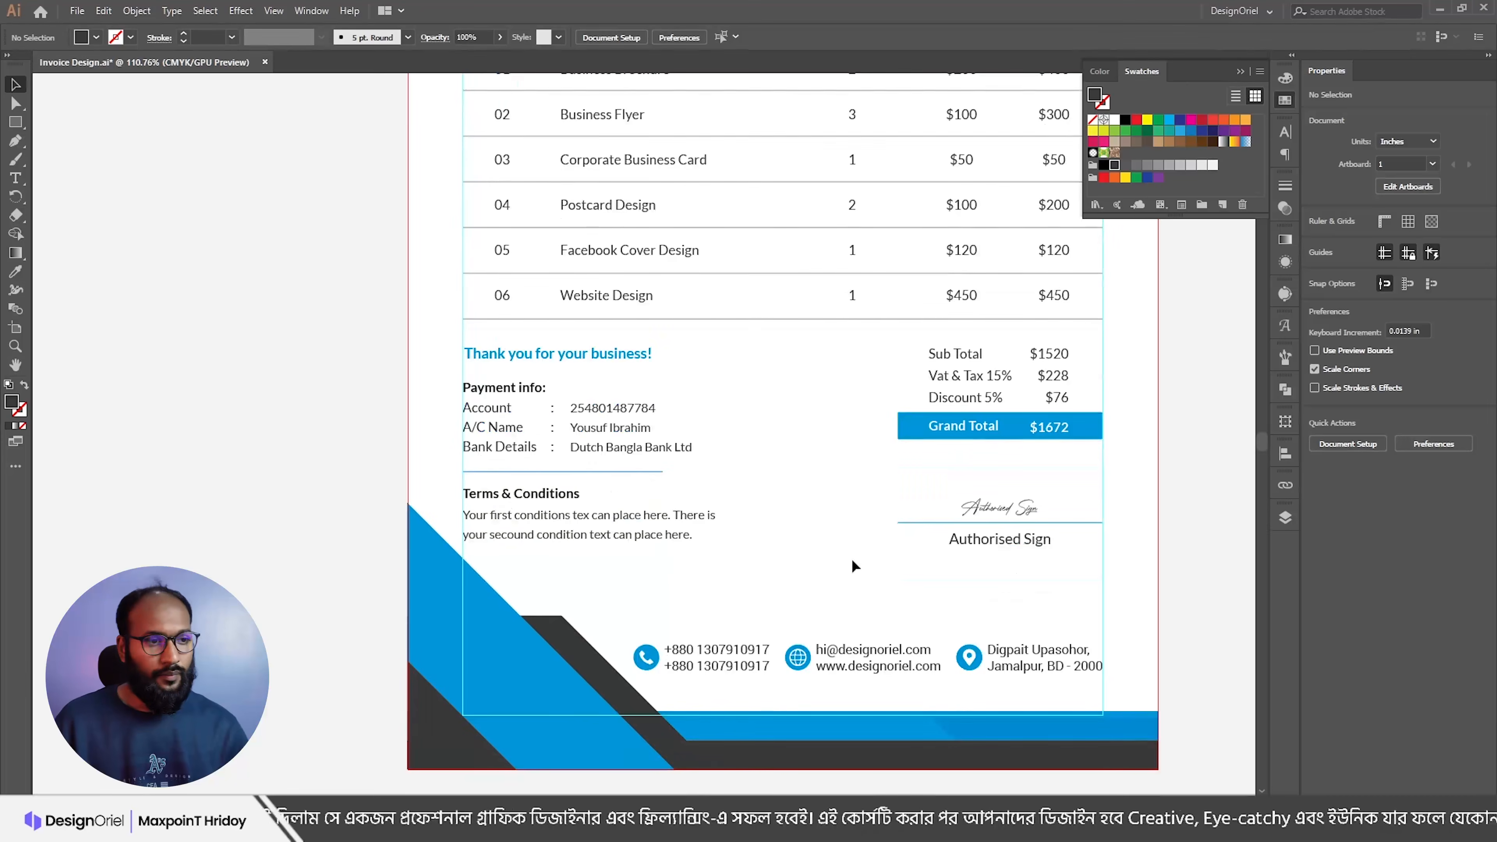
scroll(838, 473, down, 1)
drag(777, 458, 782, 533)
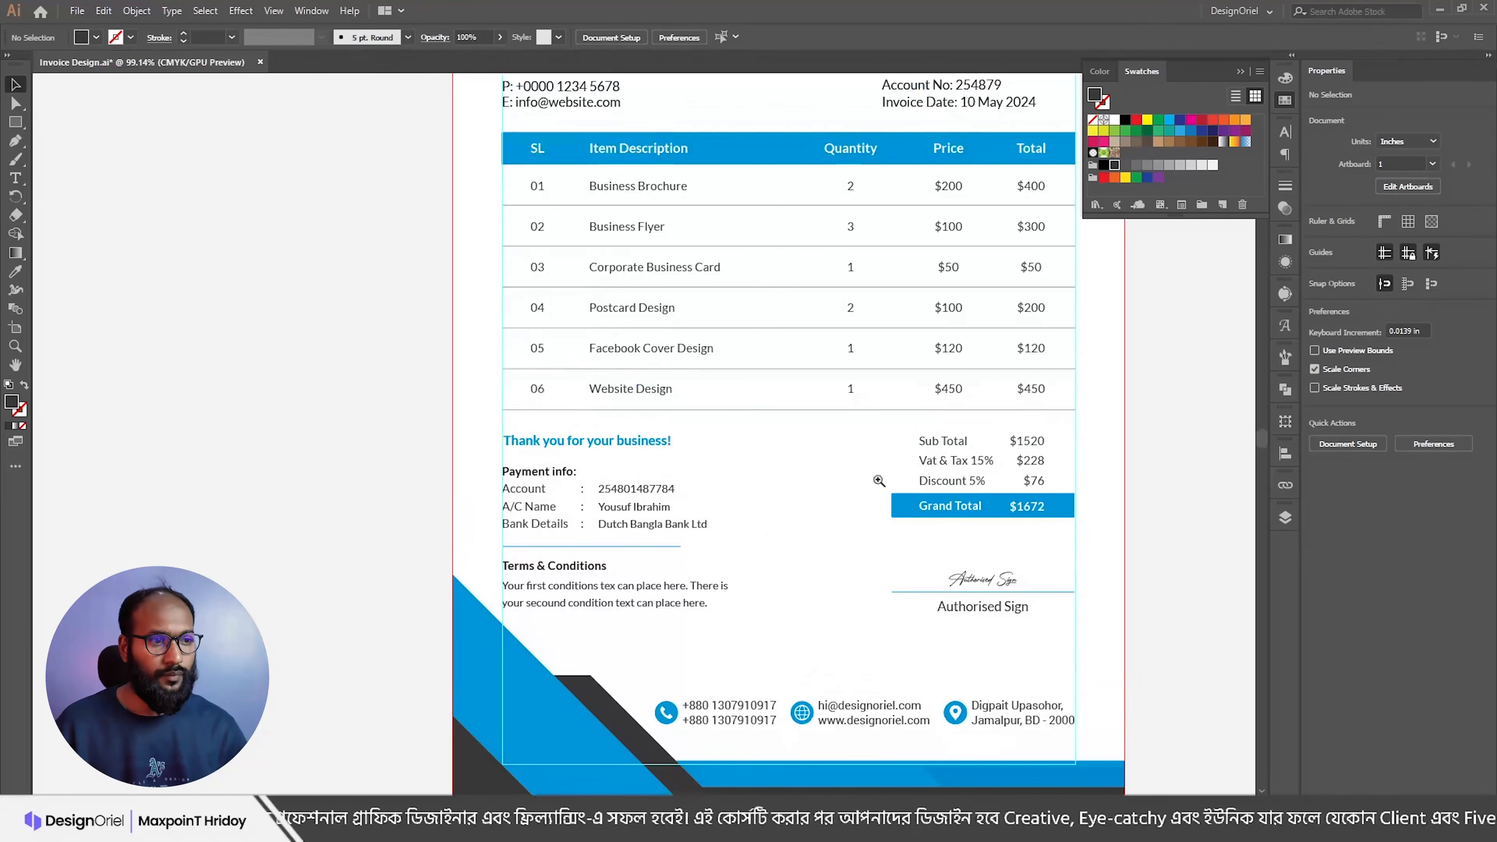
drag(862, 445, 1078, 523)
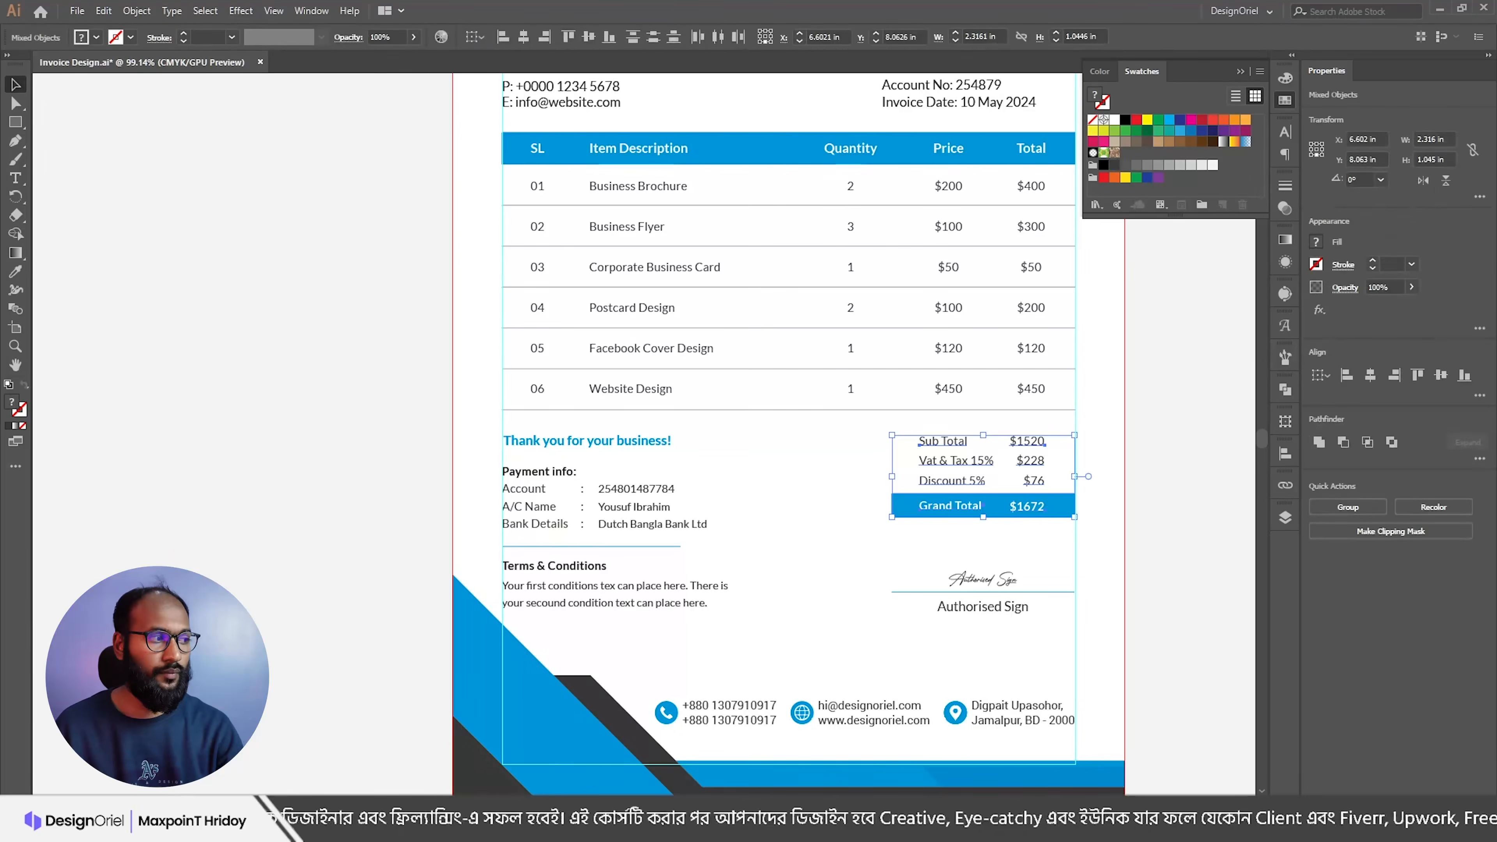
key(Up)
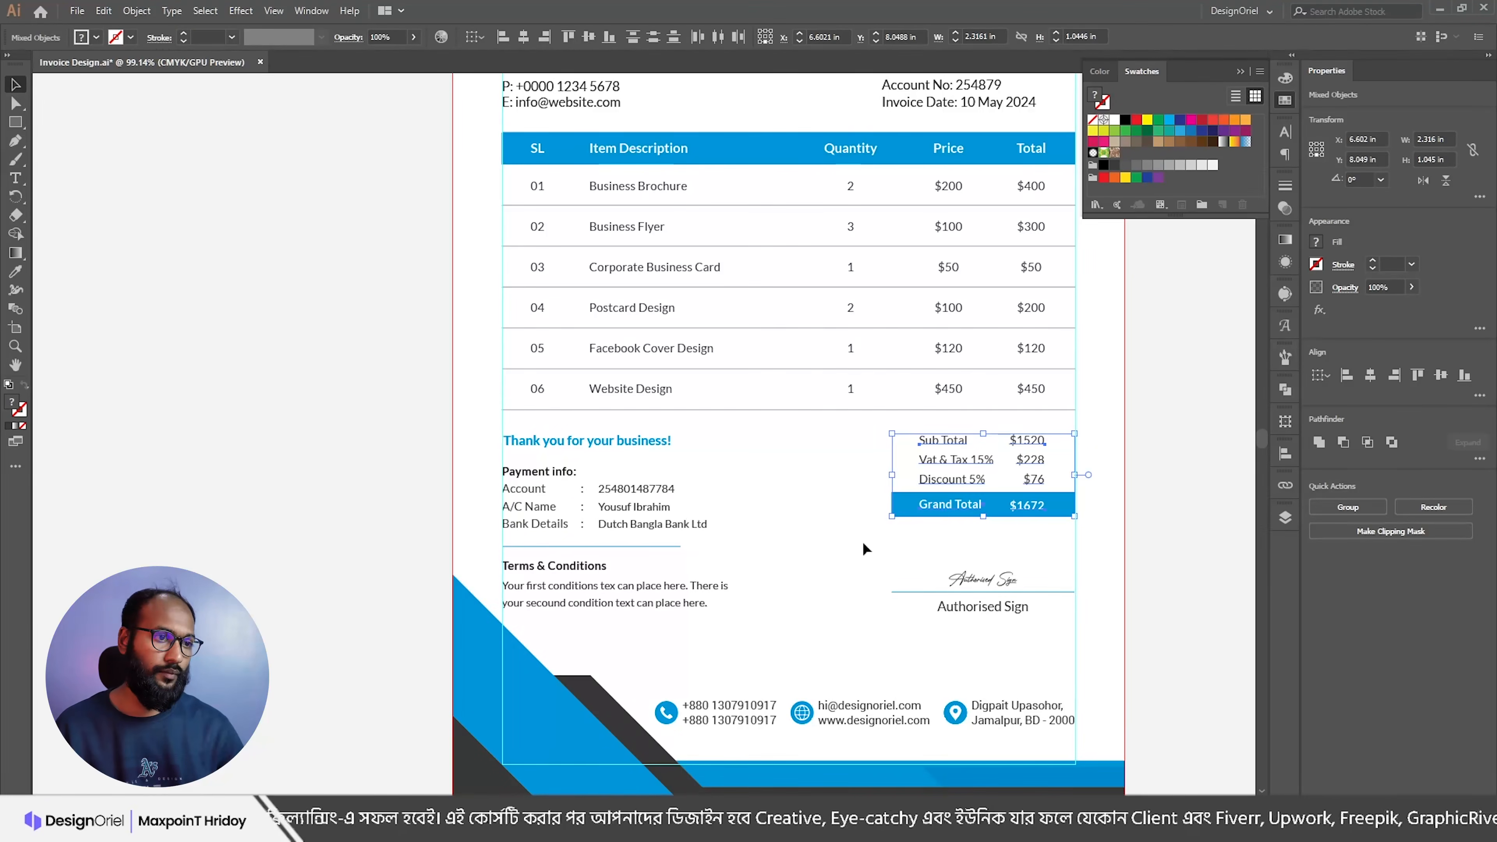
click(852, 544)
scroll(812, 501, down, 5)
Step: Shift the DesignOriel logo down a little, then nudge it up slightly
scroll(765, 528, up, 2)
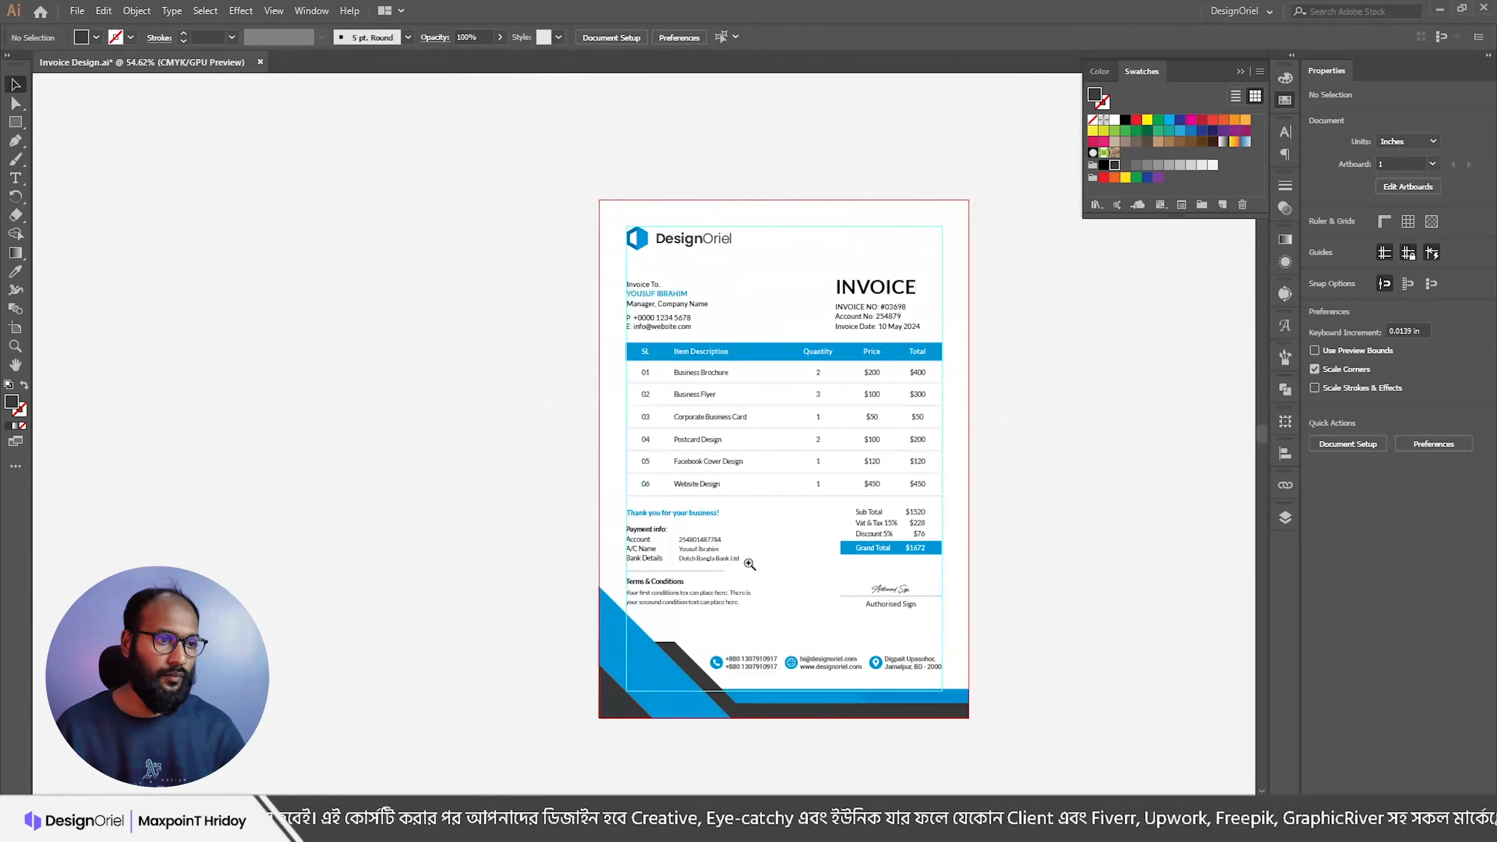
scroll(789, 592, up, 2)
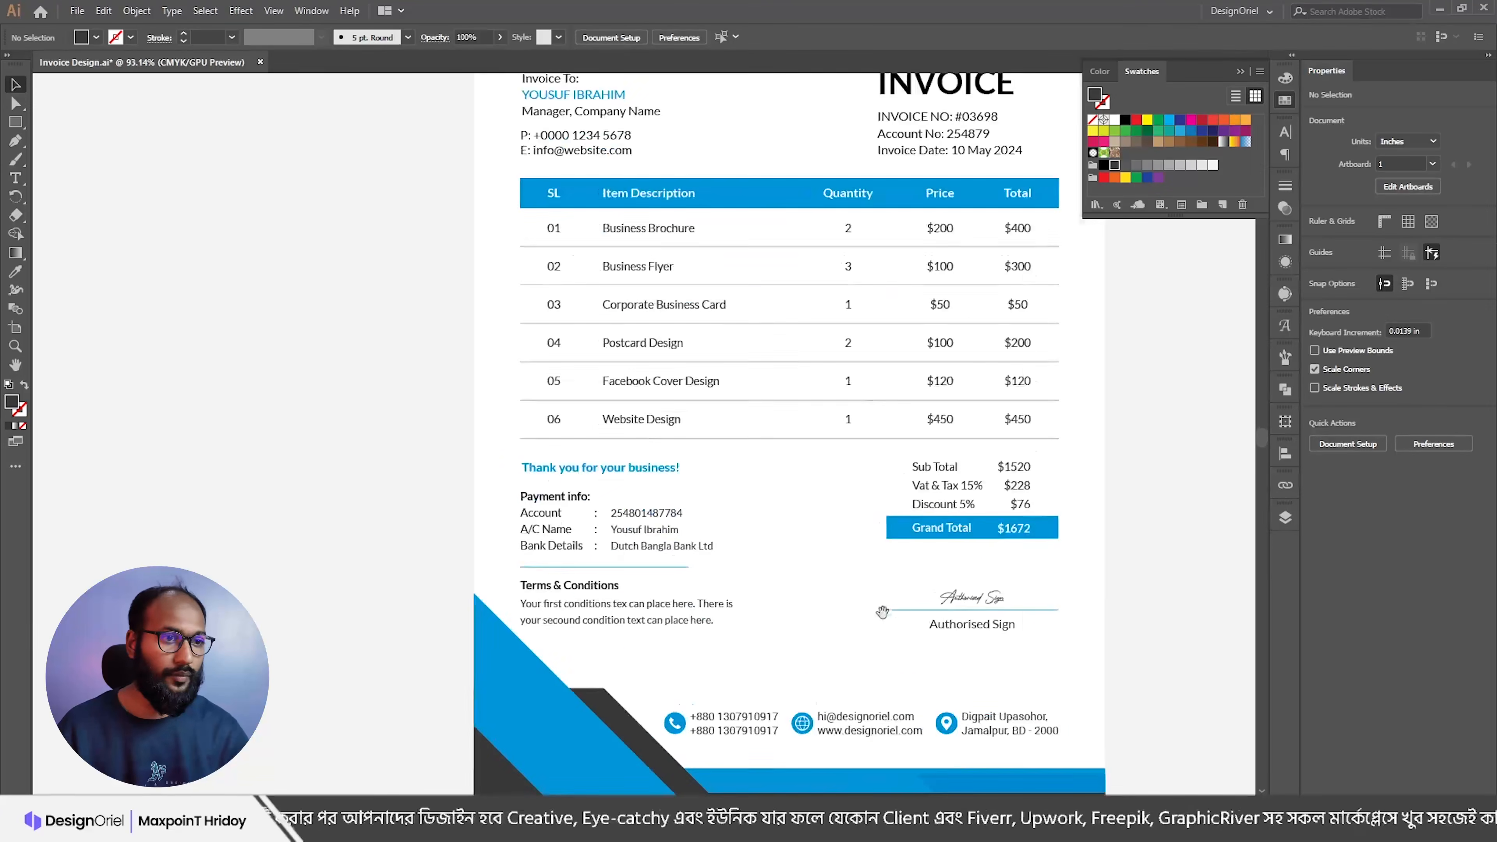
drag(790, 535, 772, 531)
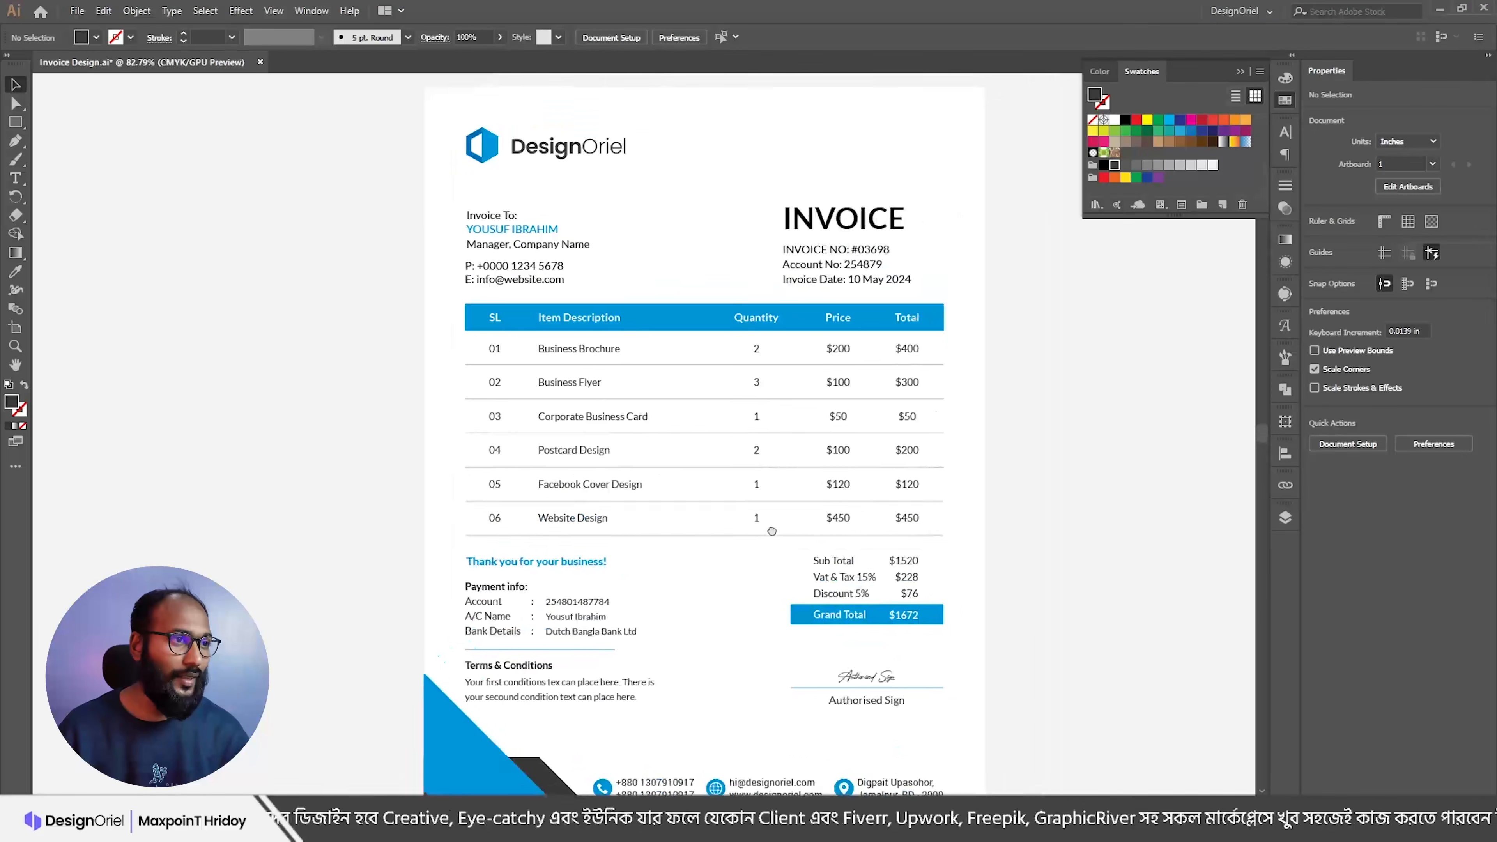
scroll(695, 362, down, 1)
click(581, 166)
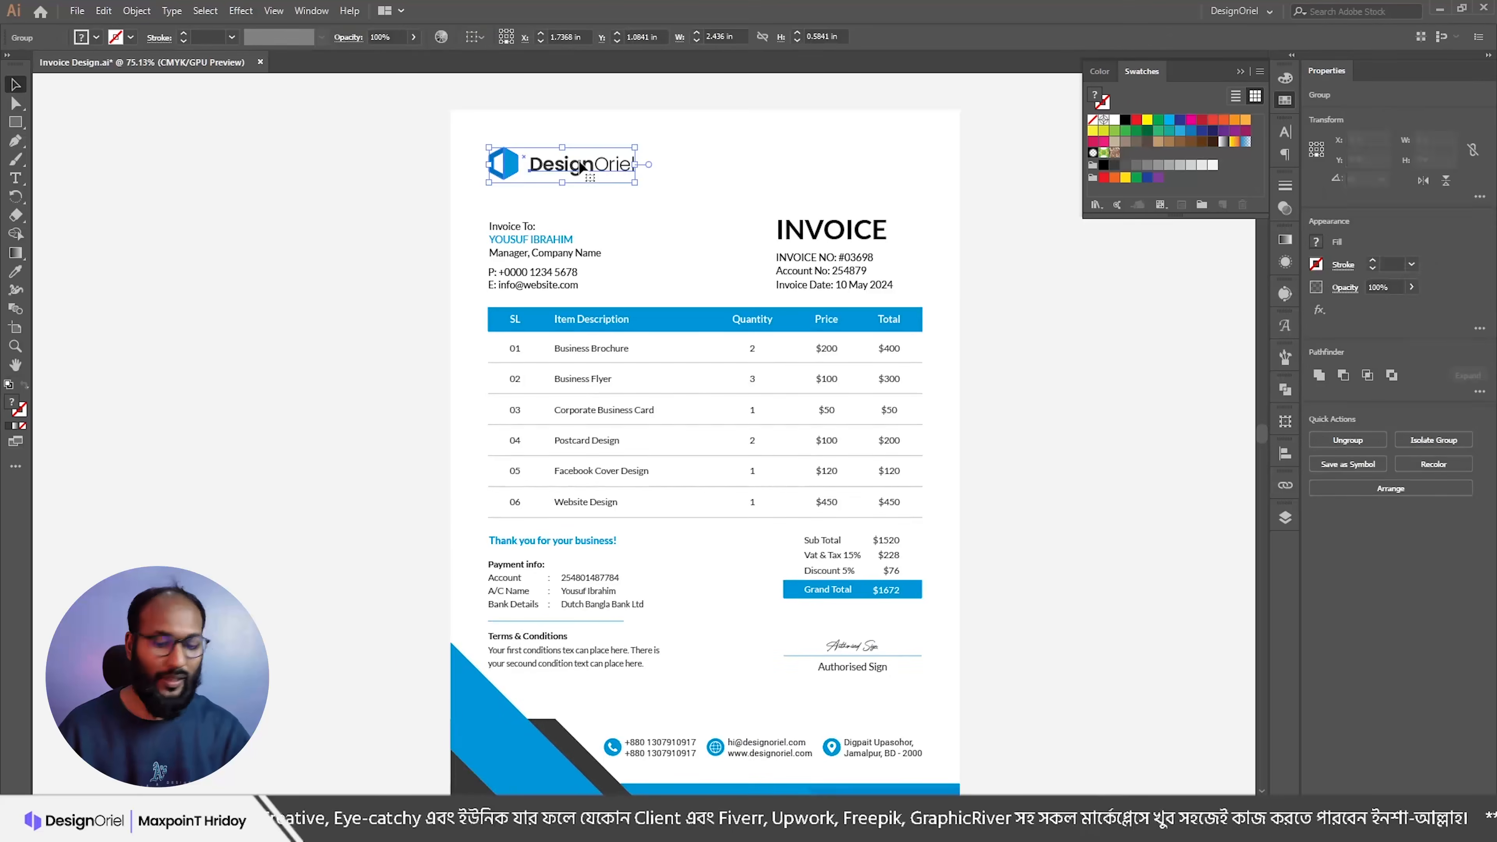
drag(585, 172, 596, 178)
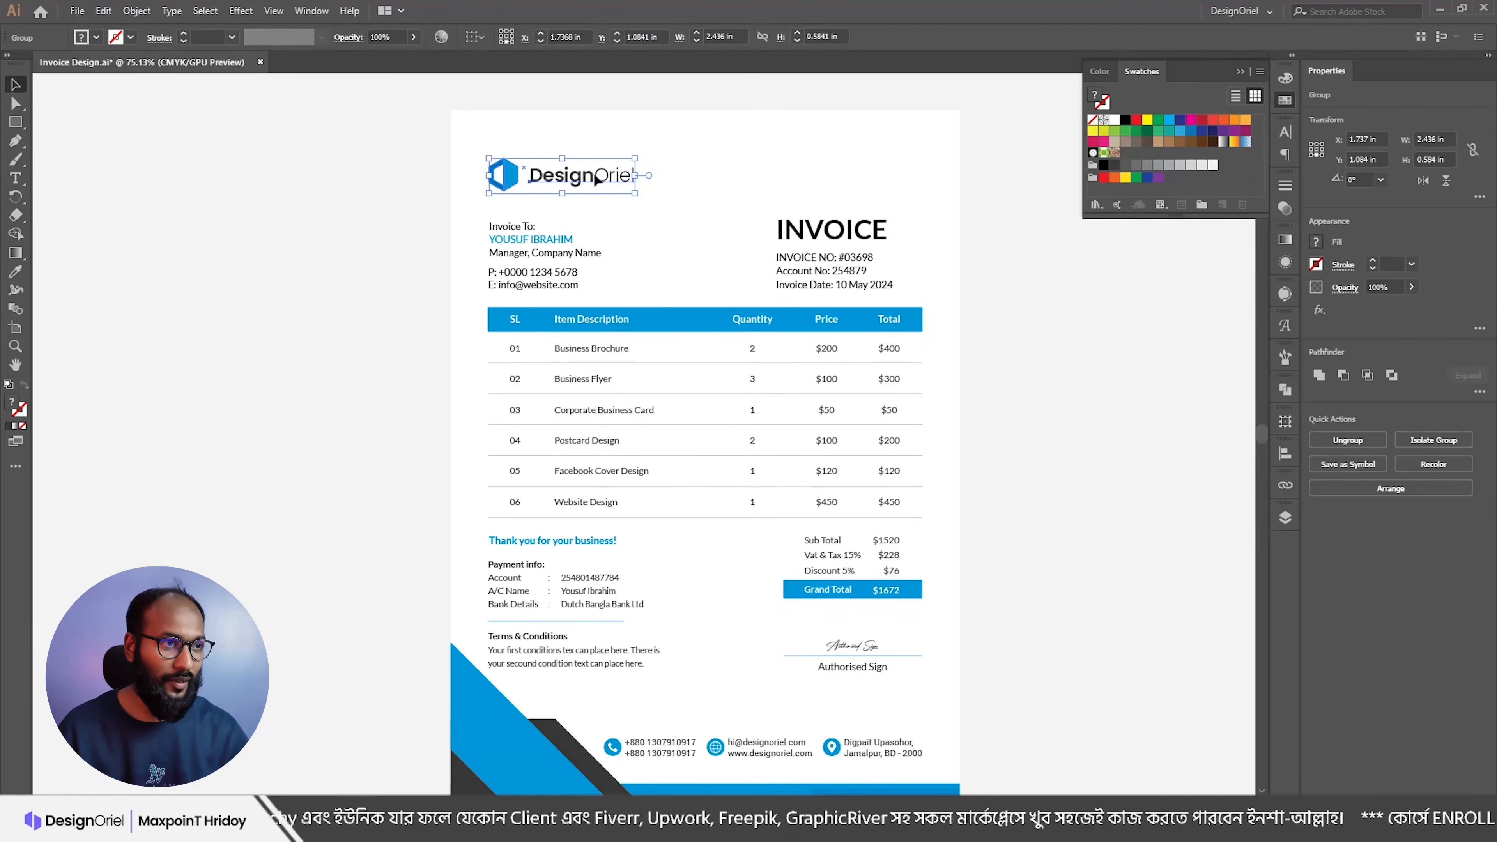
key(Up)
key(Up)
key(Up)
click(682, 157)
click(612, 172)
Step: Make the INVOICE heading Lato Heavy
click(830, 230)
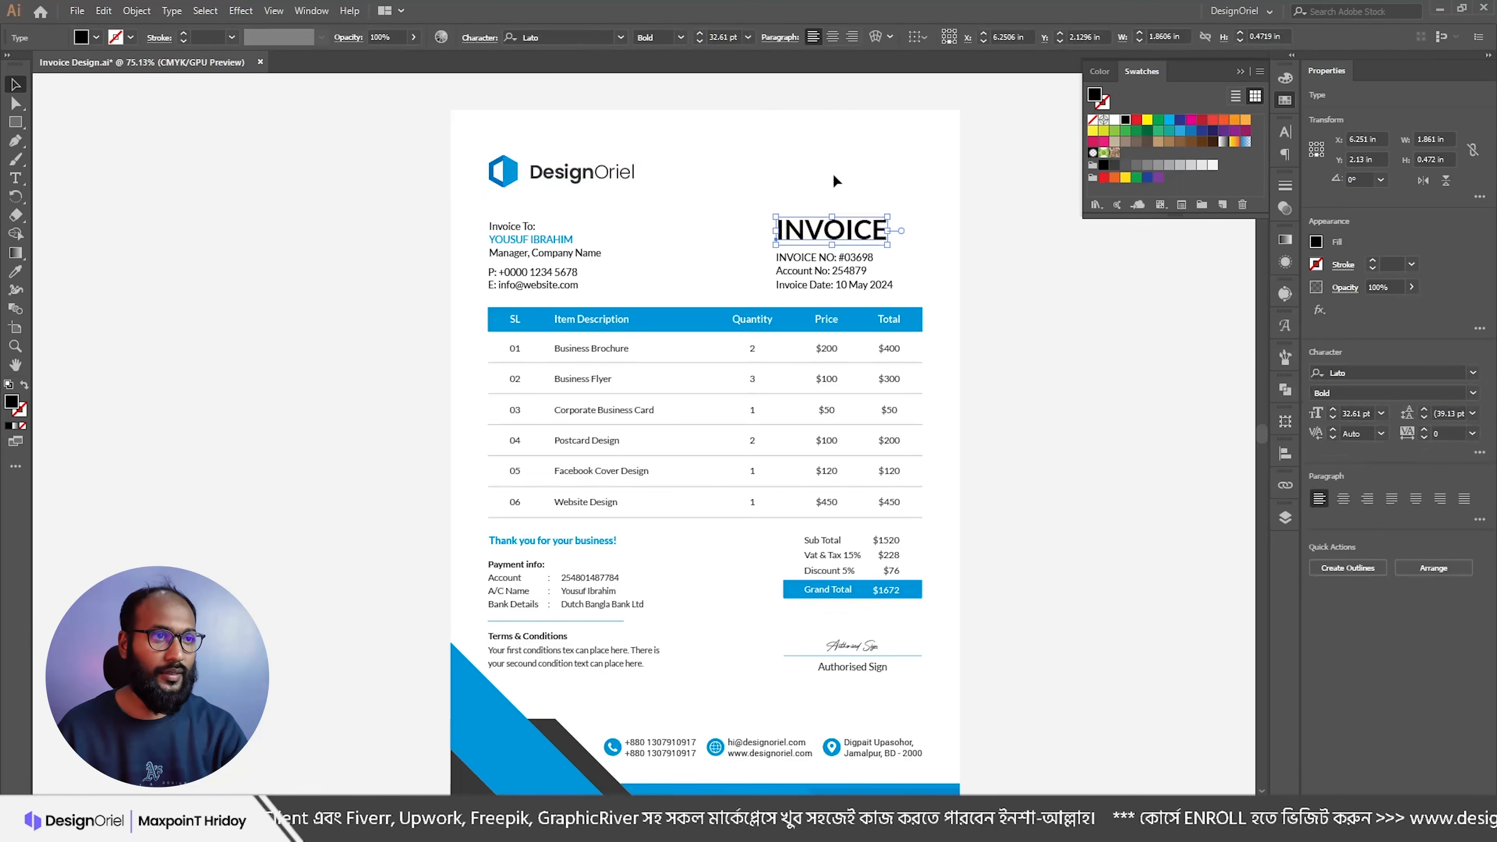
click(681, 38)
click(680, 290)
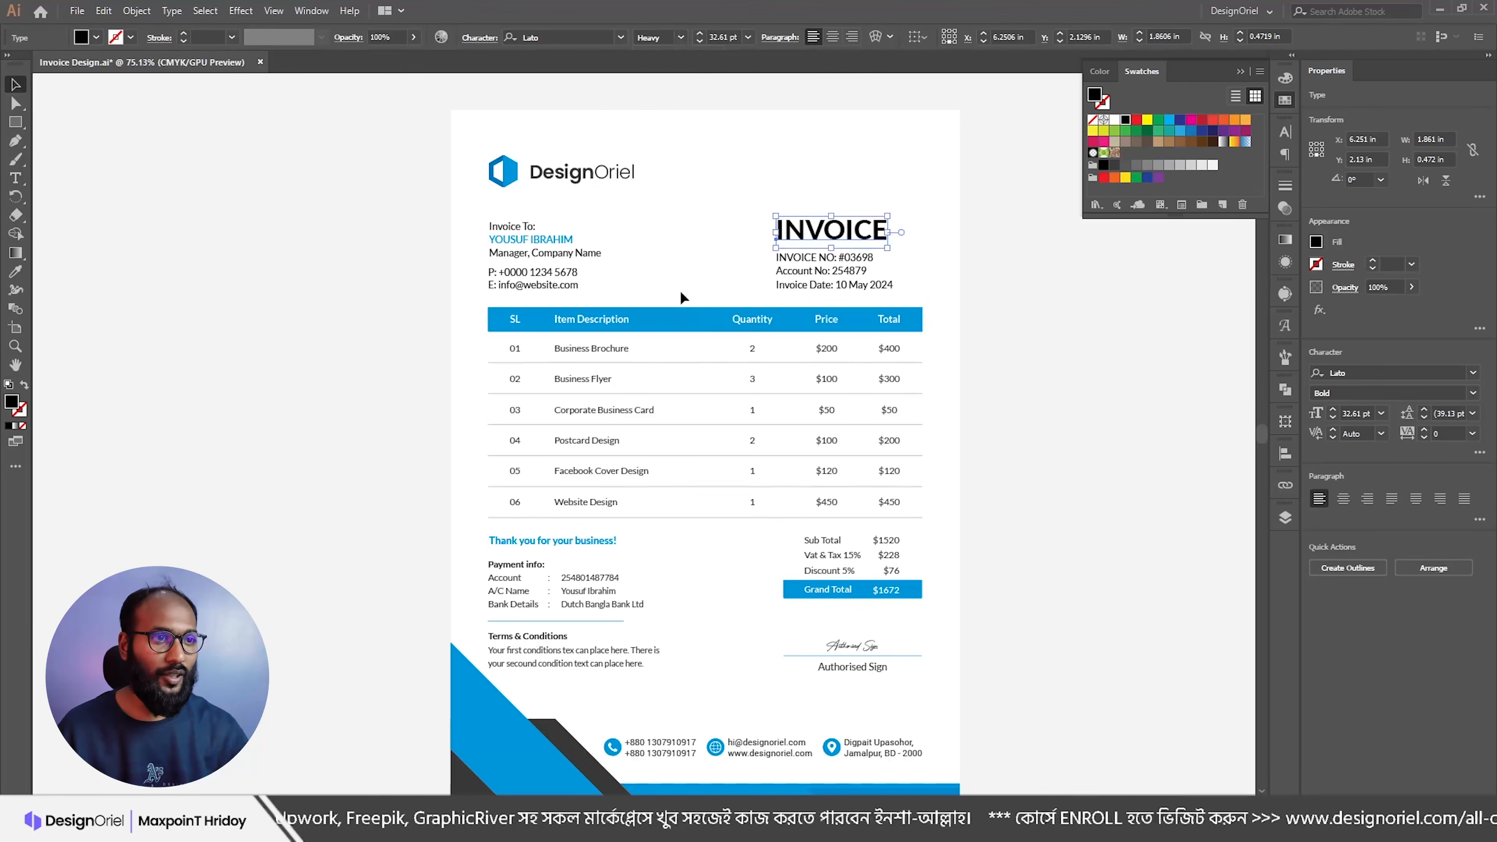
scroll(731, 162, down, 2)
Step: Colour the invoice details block and the phone/e-mail lines dark grey
click(829, 184)
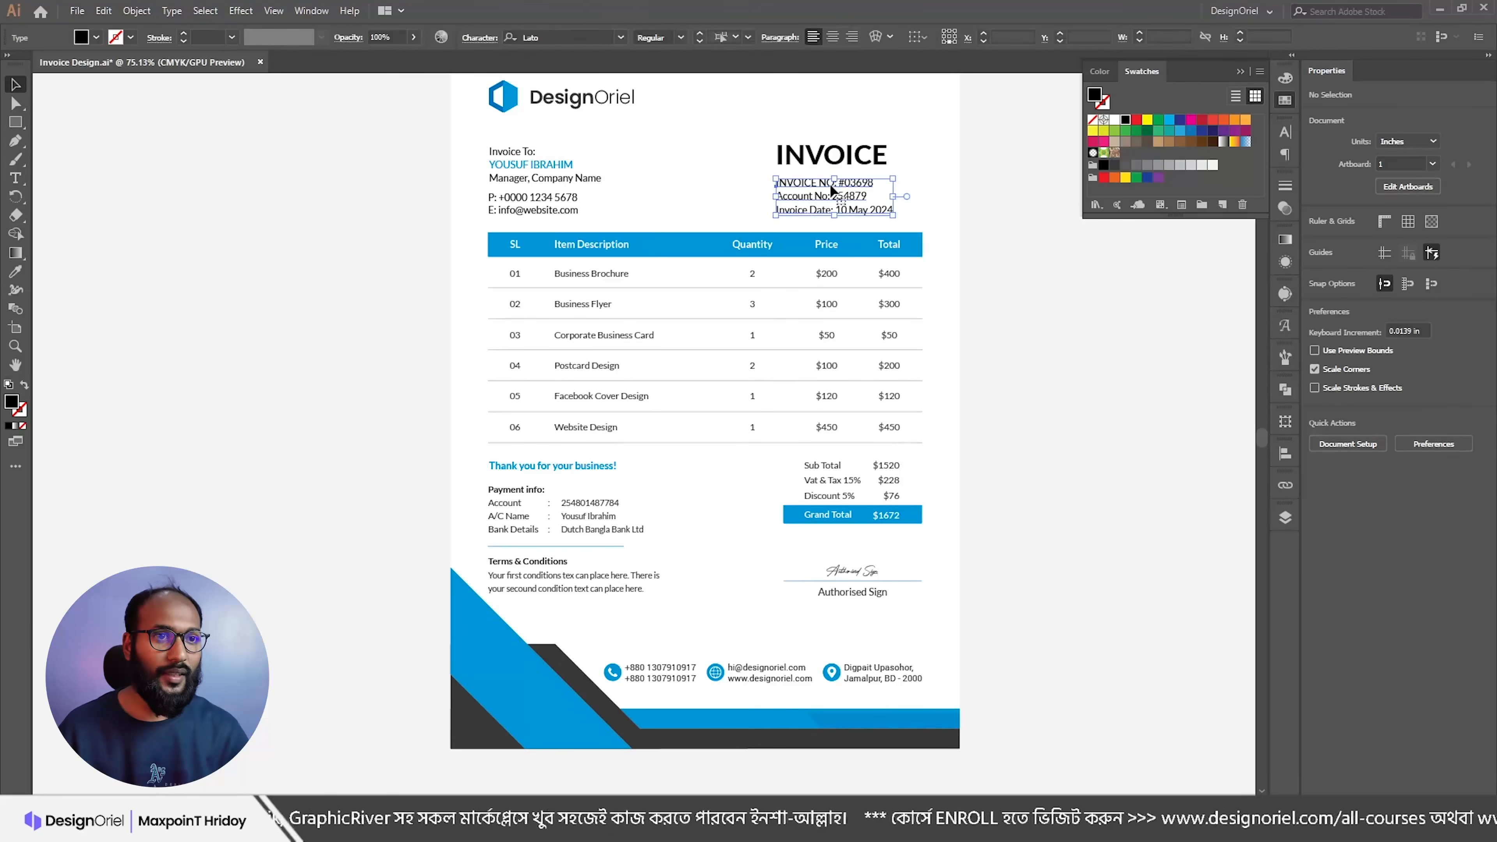
click(1116, 168)
click(953, 172)
drag(850, 176, 1061, 259)
drag(344, 210, 726, 239)
click(489, 258)
click(1116, 167)
click(870, 217)
drag(890, 239, 664, 252)
Step: Try a bold weight on the INVOICE NO line, then undo it
key(t)
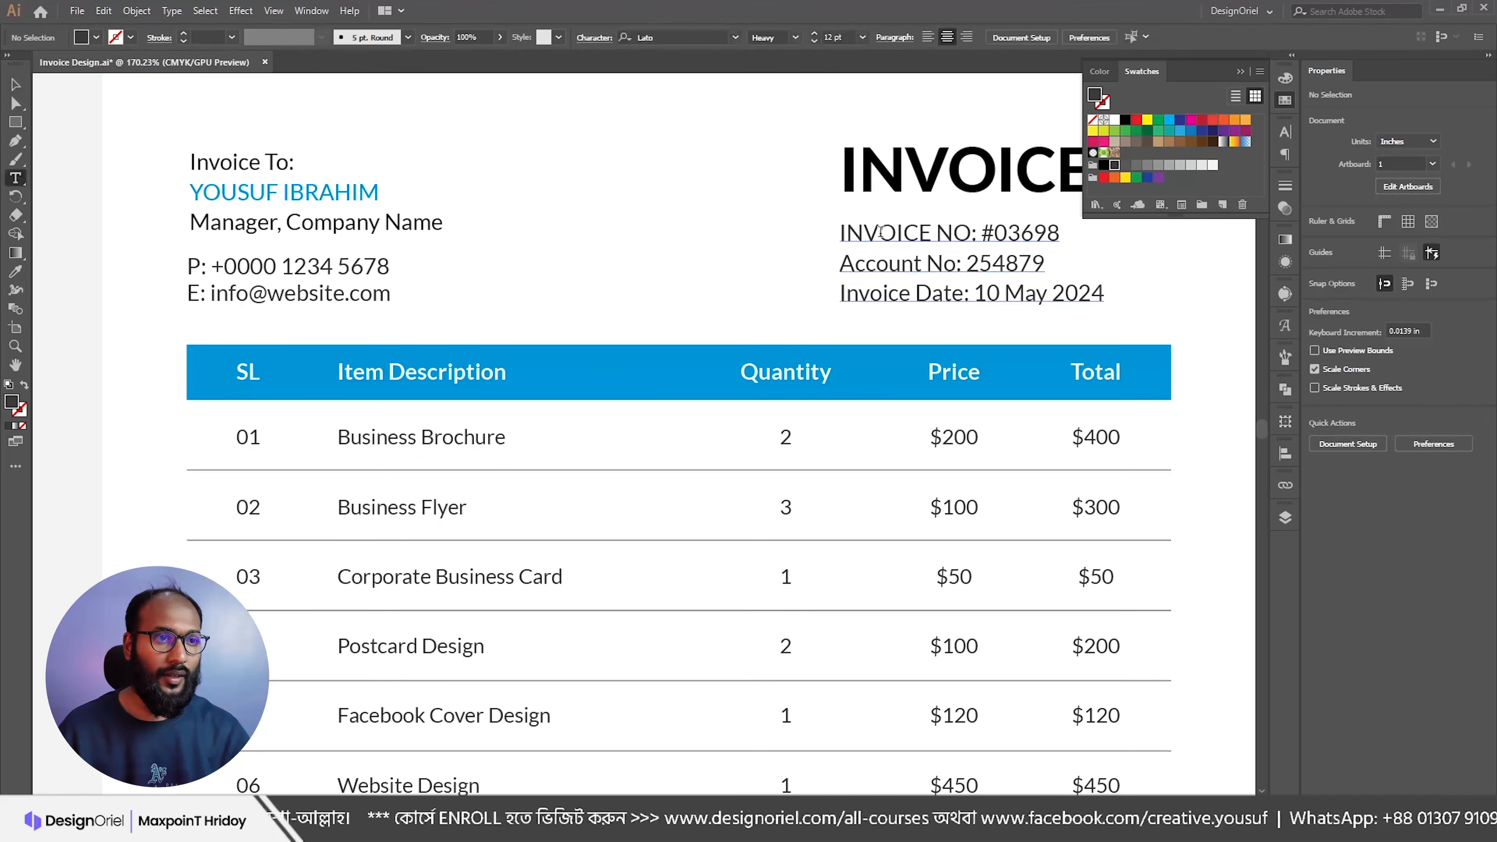
triple_click(880, 232)
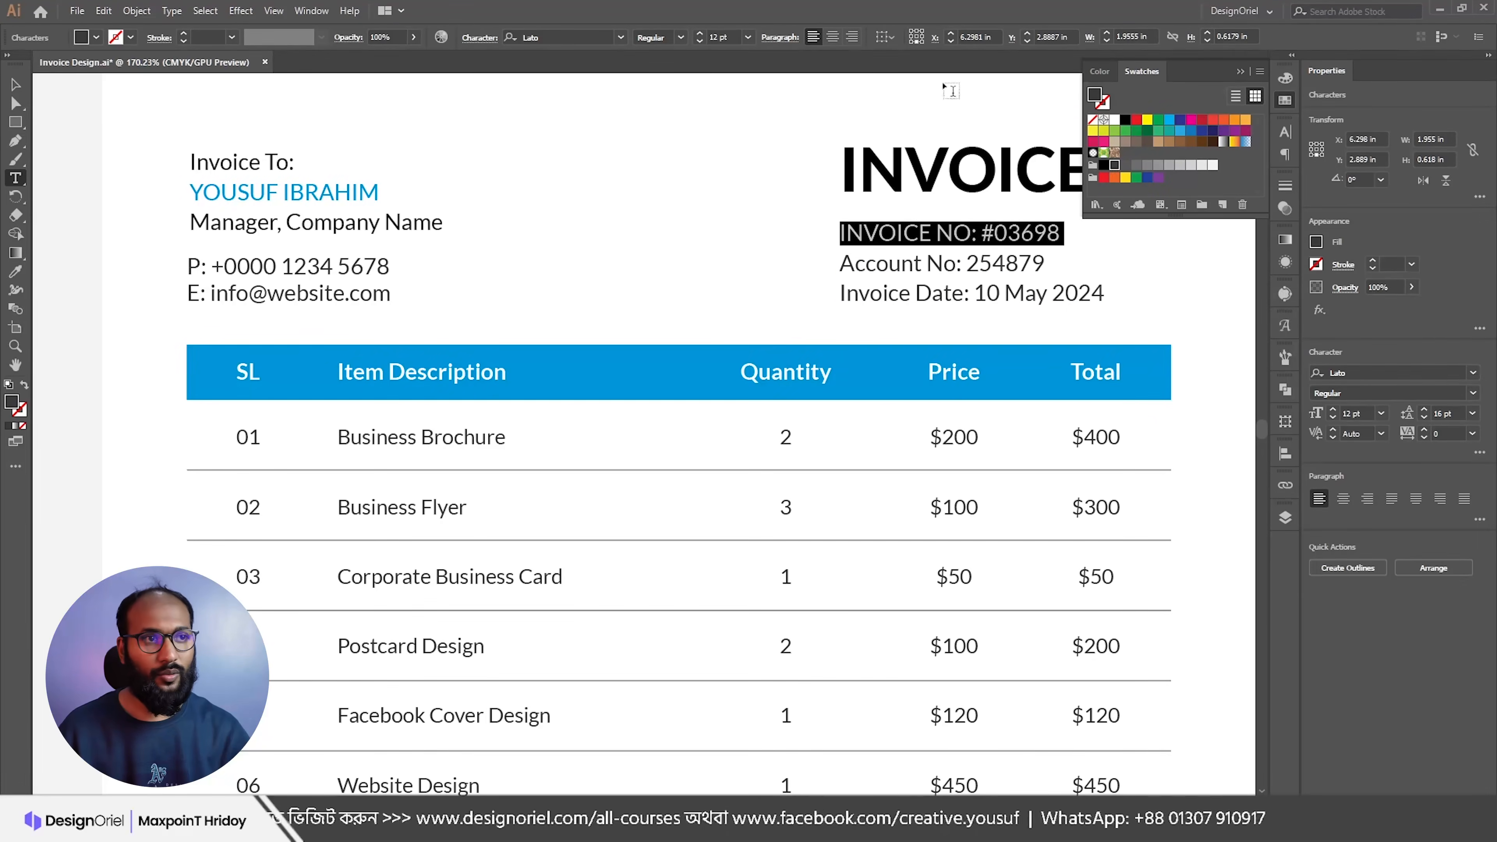
click(682, 37)
click(674, 253)
key(Escape)
click(675, 244)
drag(755, 218, 702, 286)
drag(776, 280, 797, 300)
key(ctrl+z)
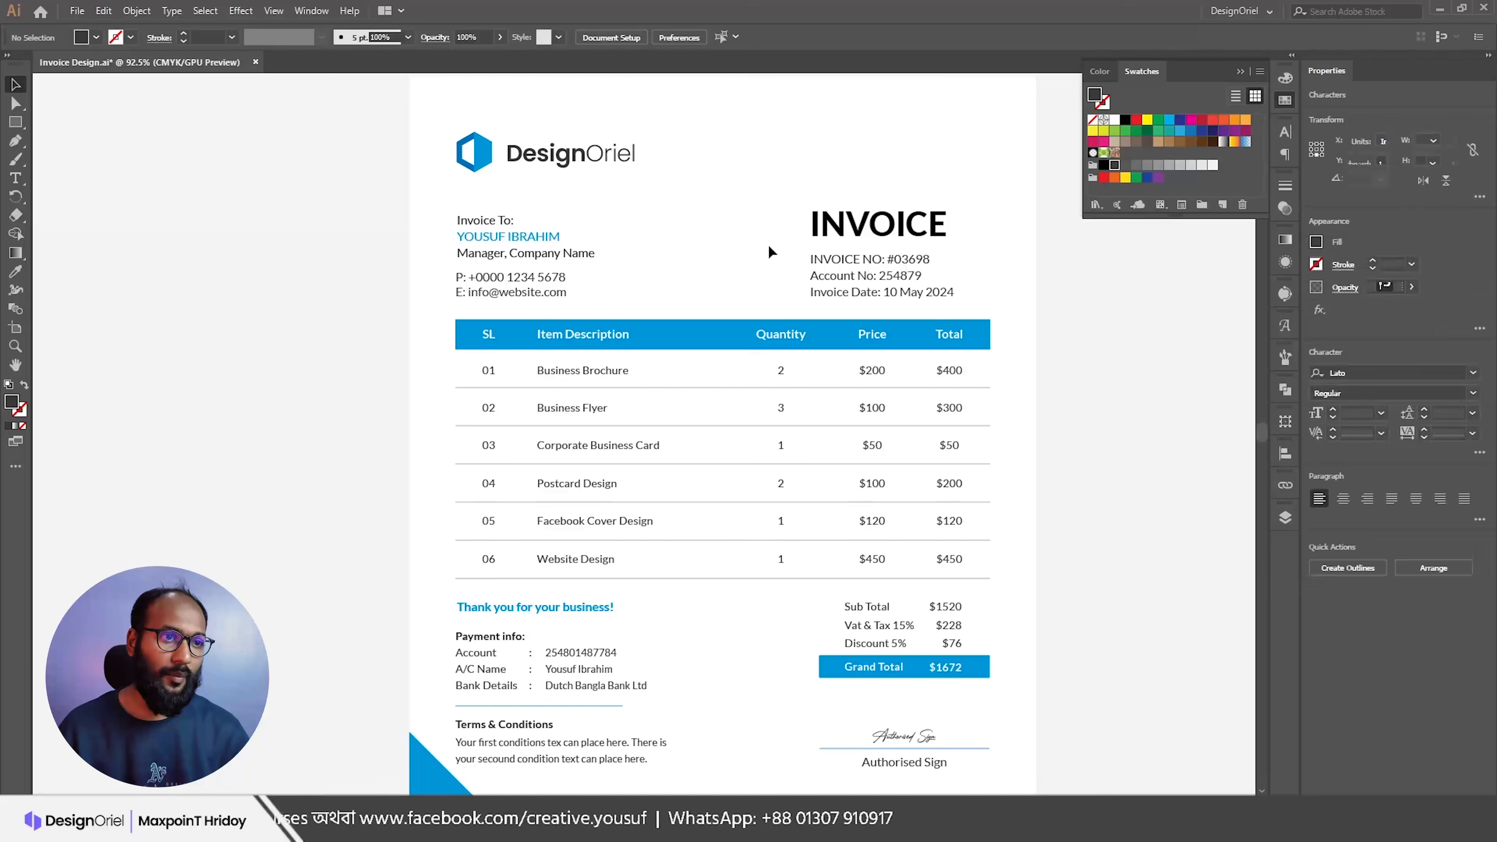
drag(697, 398, 714, 316)
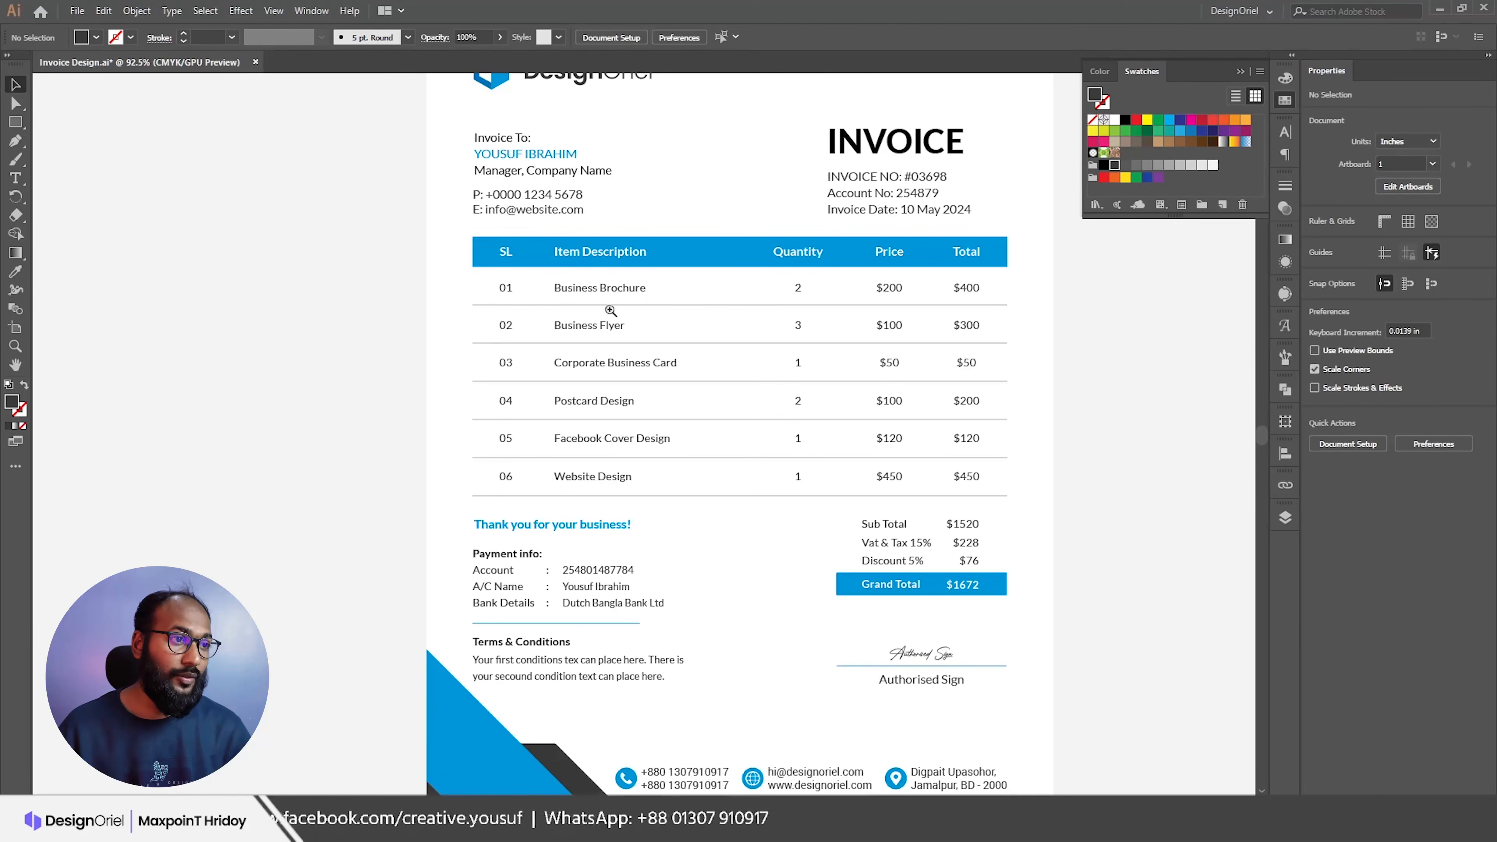
drag(610, 310, 637, 341)
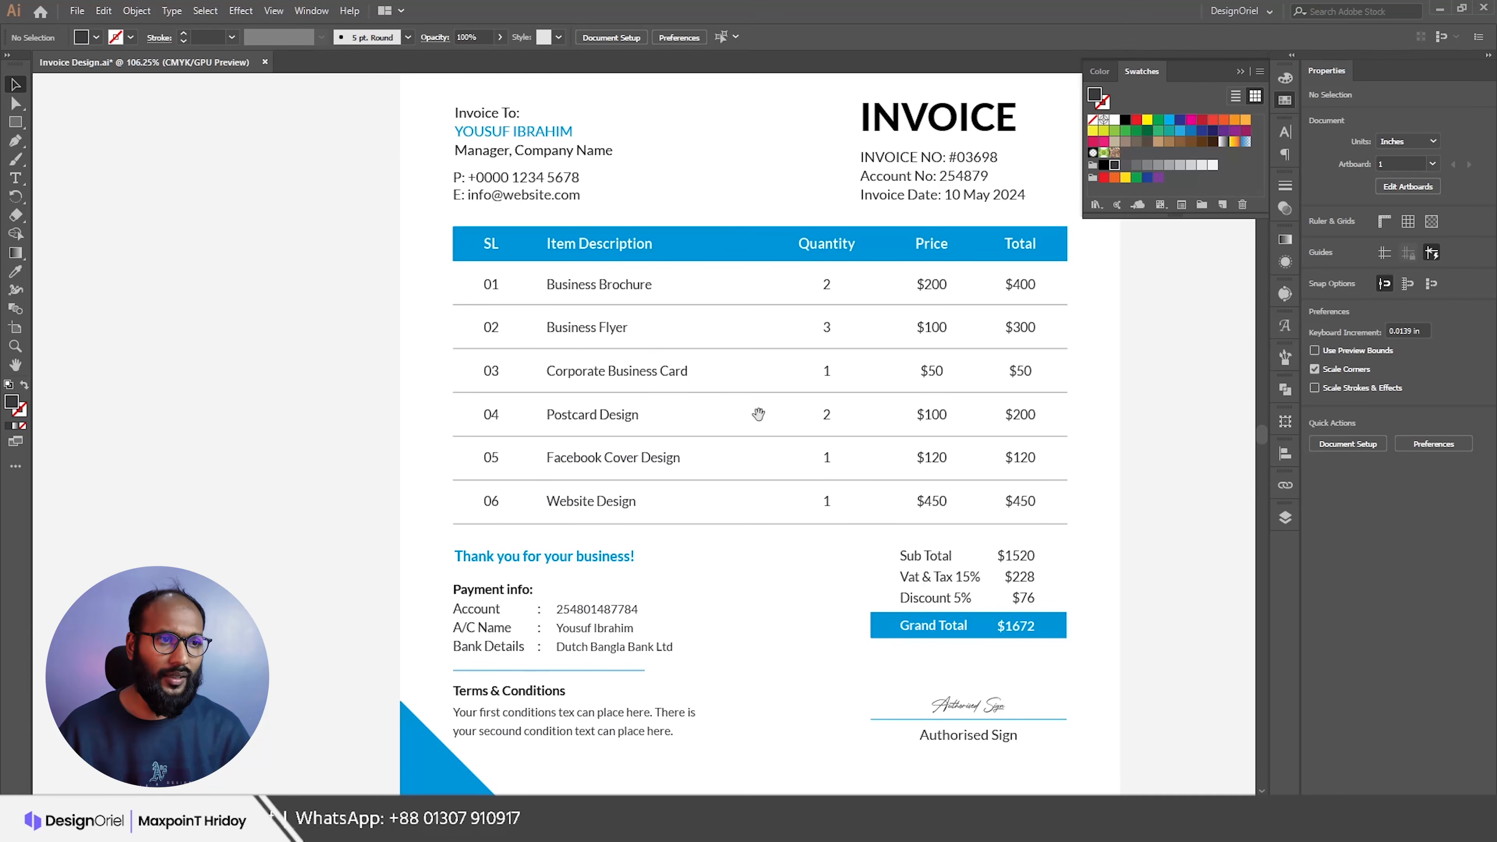
Step: Give the six horizontal table divider lines a grey stroke
drag(830, 500, 792, 464)
drag(828, 394, 766, 405)
drag(652, 375, 758, 496)
drag(753, 422, 785, 552)
drag(801, 239, 781, 207)
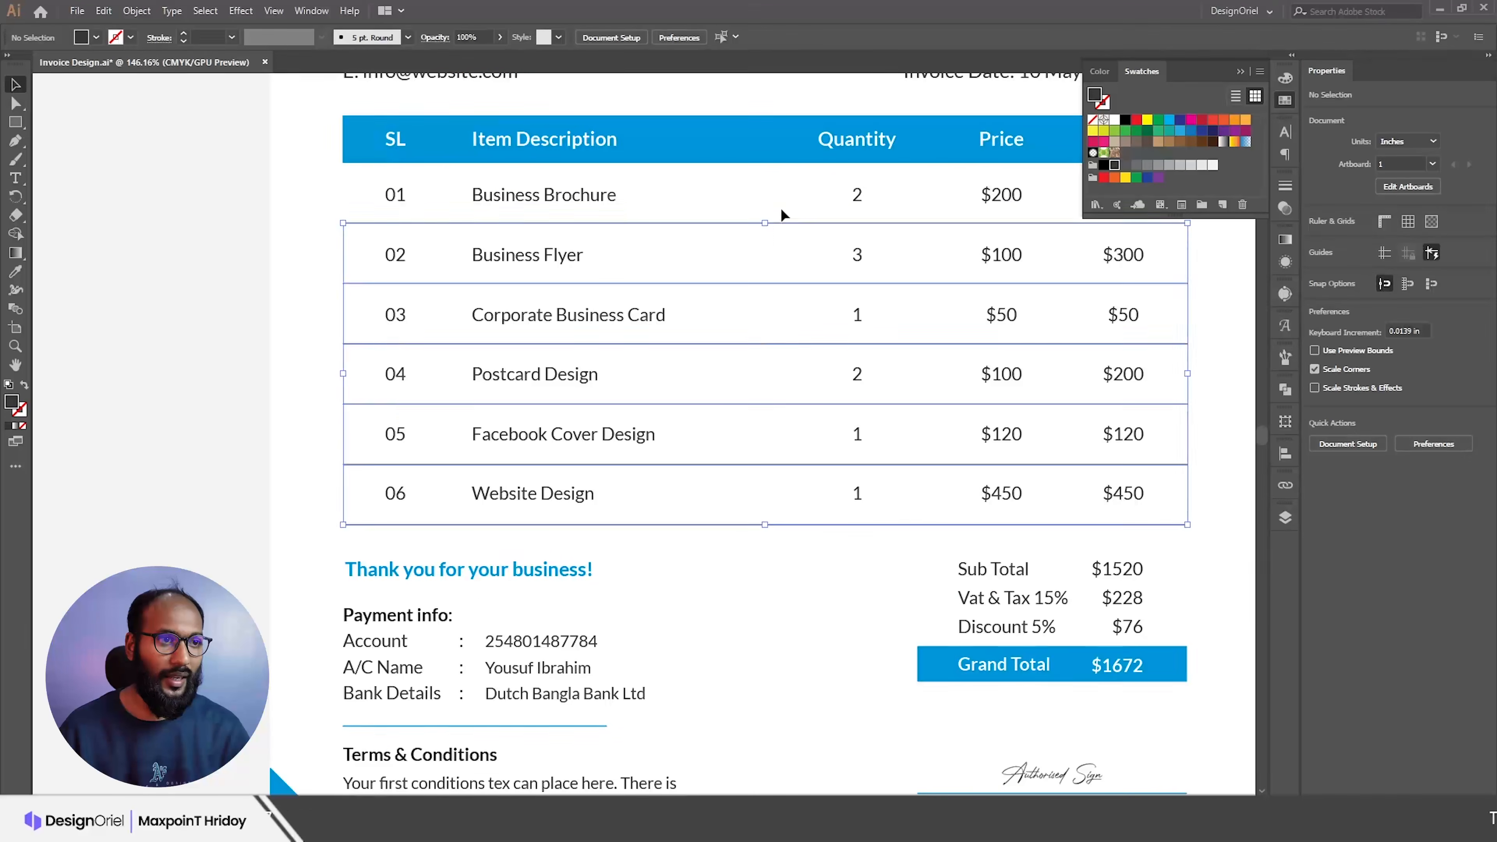
click(1102, 108)
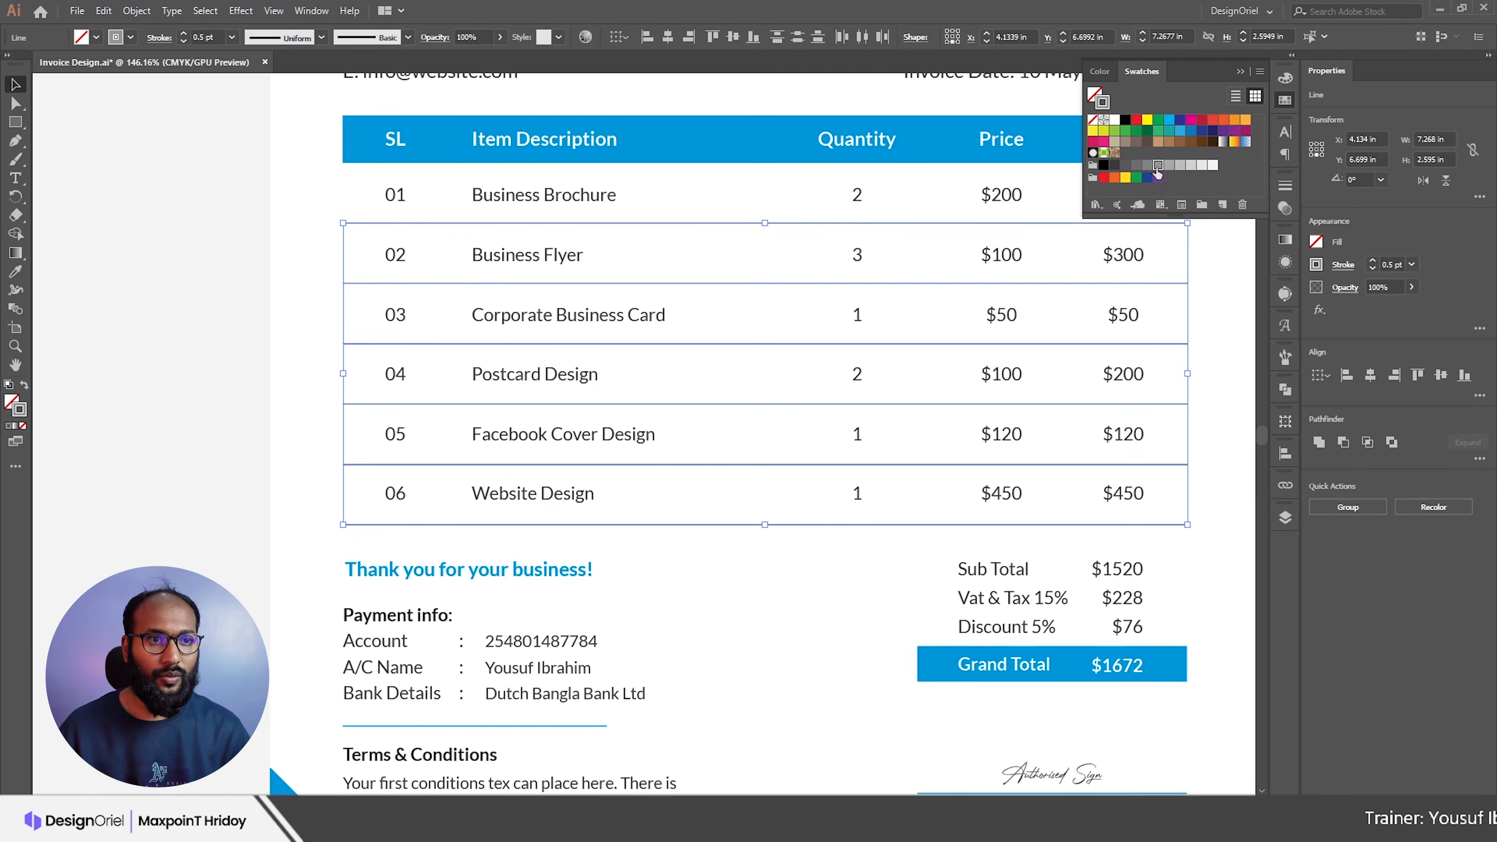
click(1178, 168)
click(772, 586)
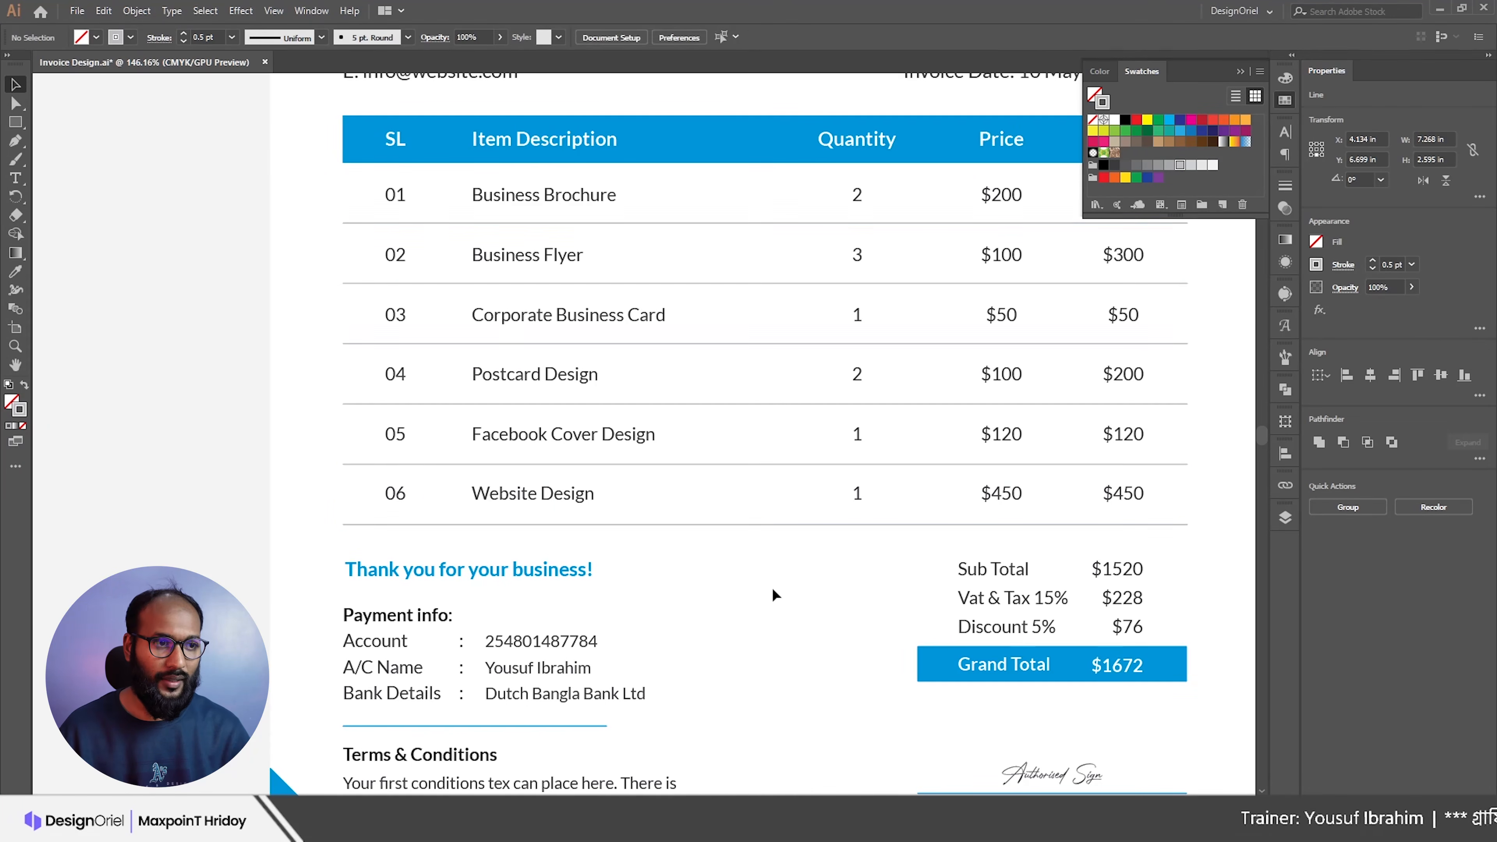
Step: Select the Payment info and Terms & Conditions headings for editing
key(ctrl+0)
drag(744, 398, 767, 437)
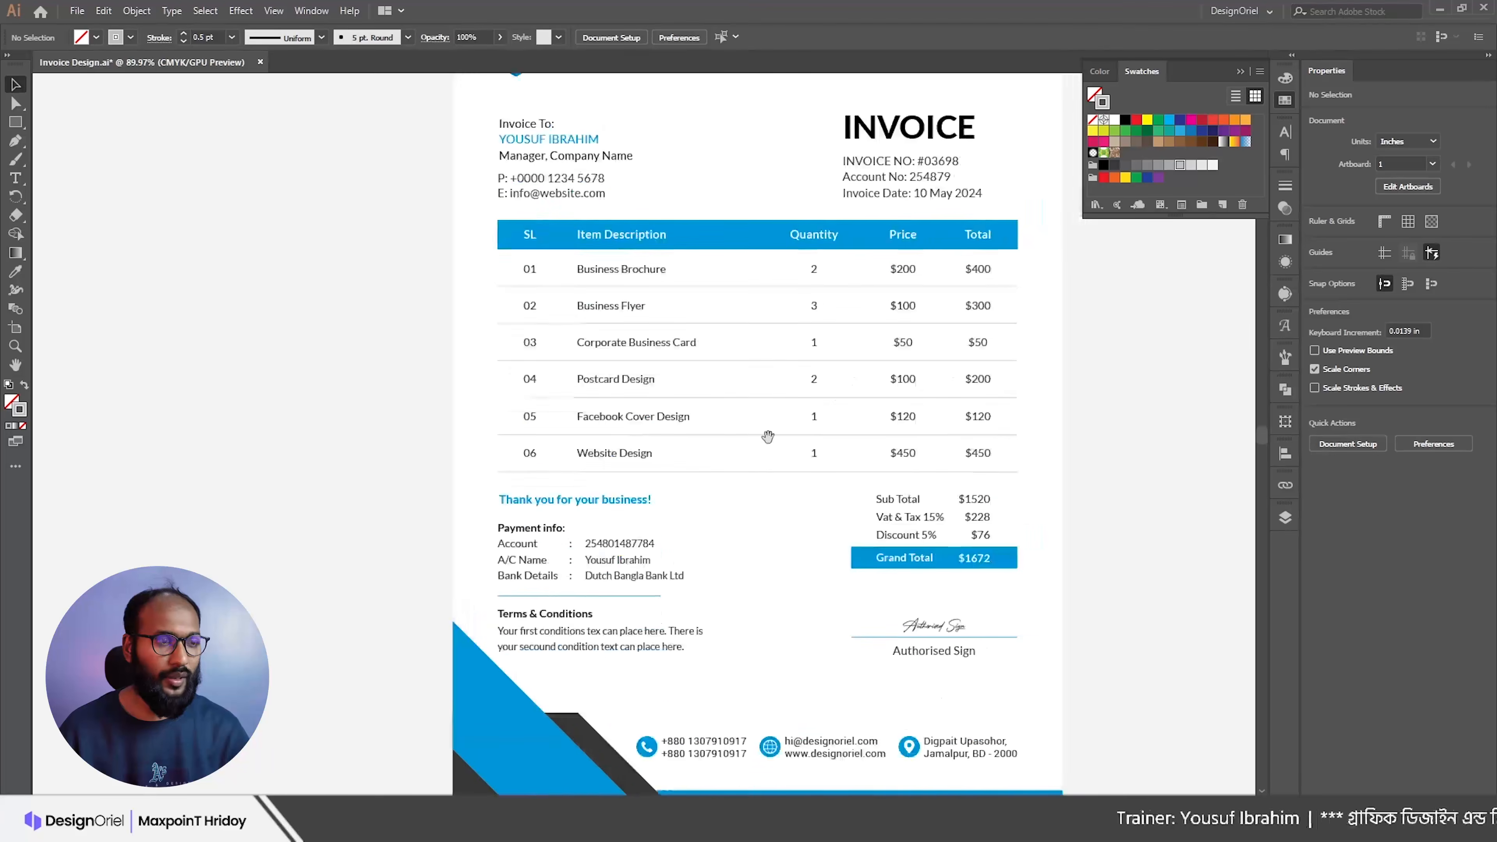
drag(706, 592, 774, 513)
drag(632, 488, 732, 542)
click(597, 434)
double_click(597, 434)
drag(534, 427, 643, 427)
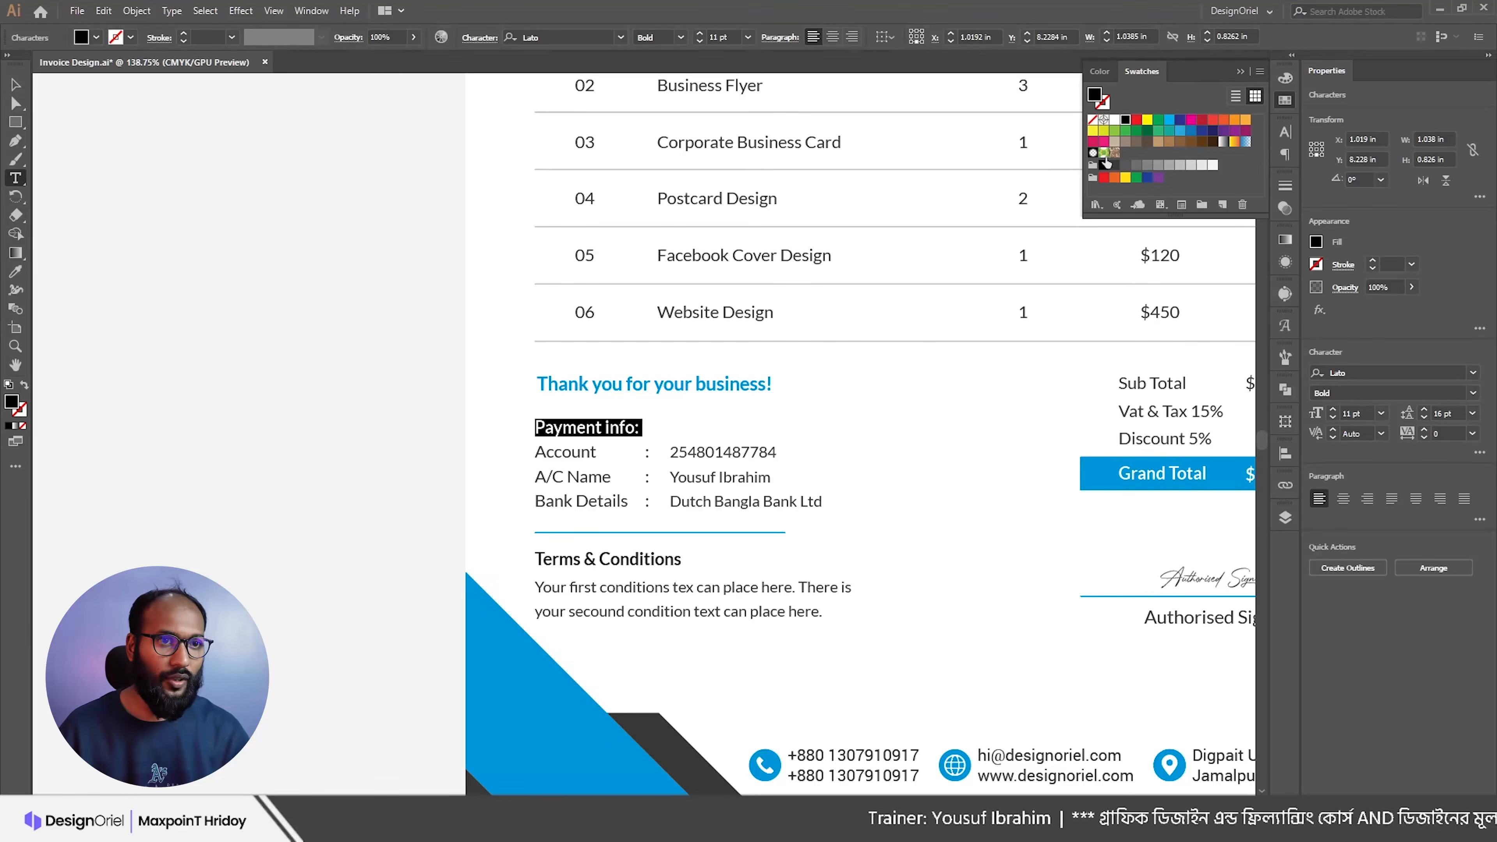
triple_click(629, 560)
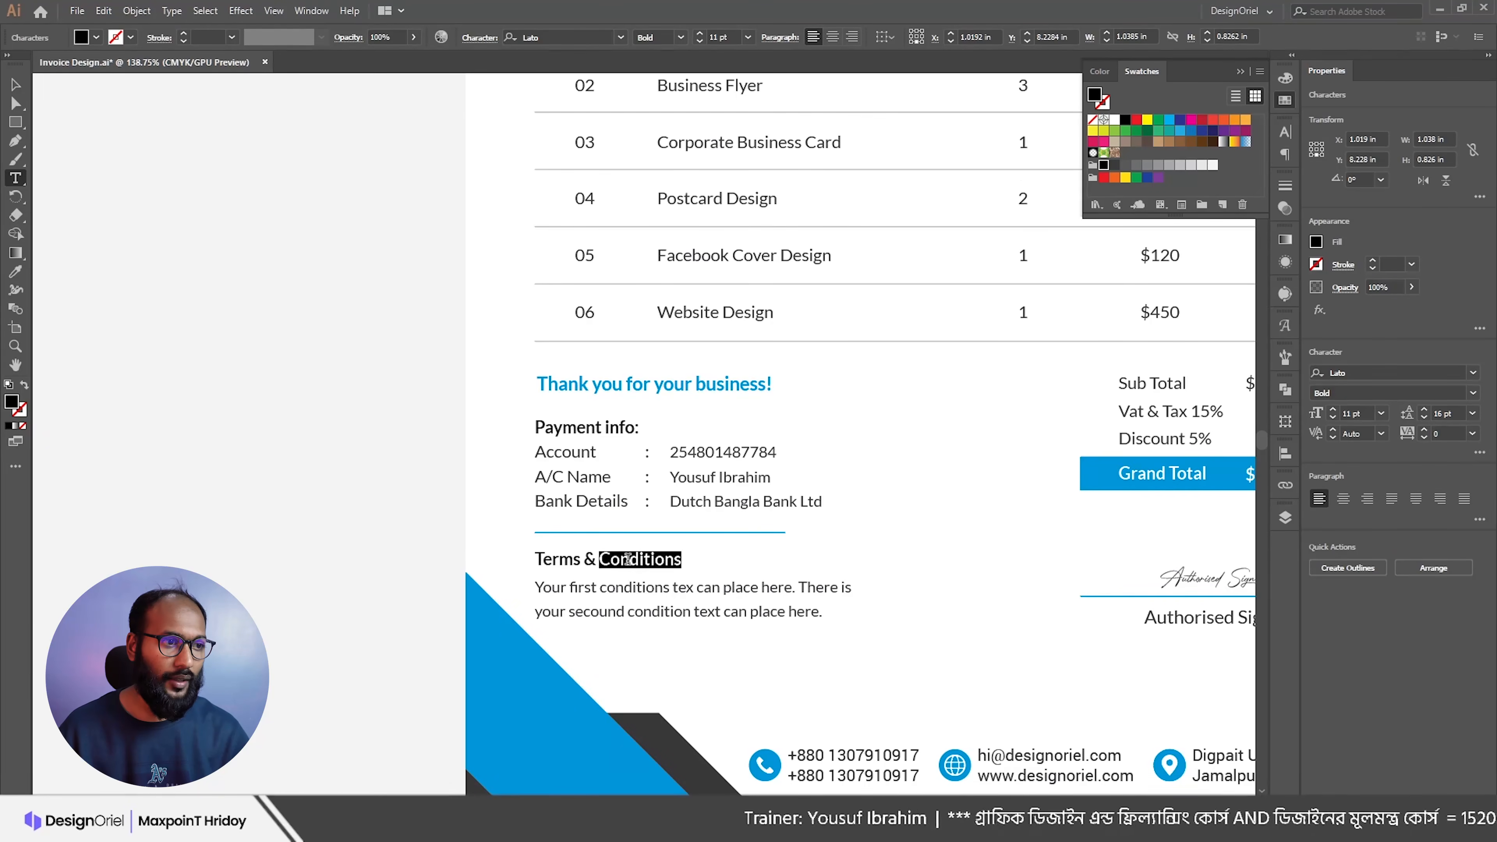
key(Escape)
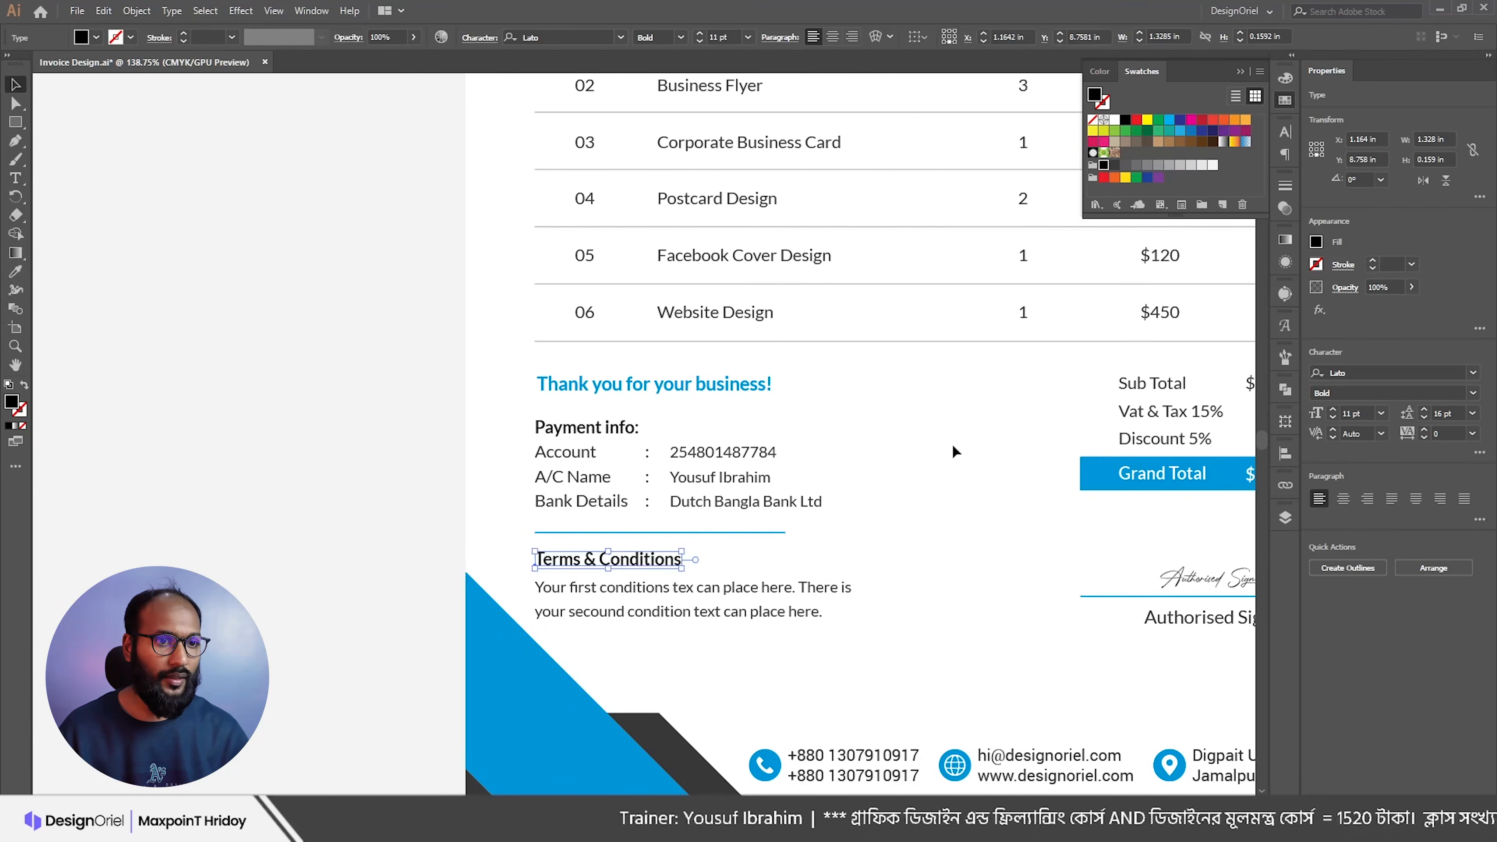
click(952, 447)
Step: Make the Sub Total label bold and black, and colour the $1520 amount black
scroll(939, 436, down, 2)
drag(1017, 450, 766, 462)
scroll(892, 448, up, 1)
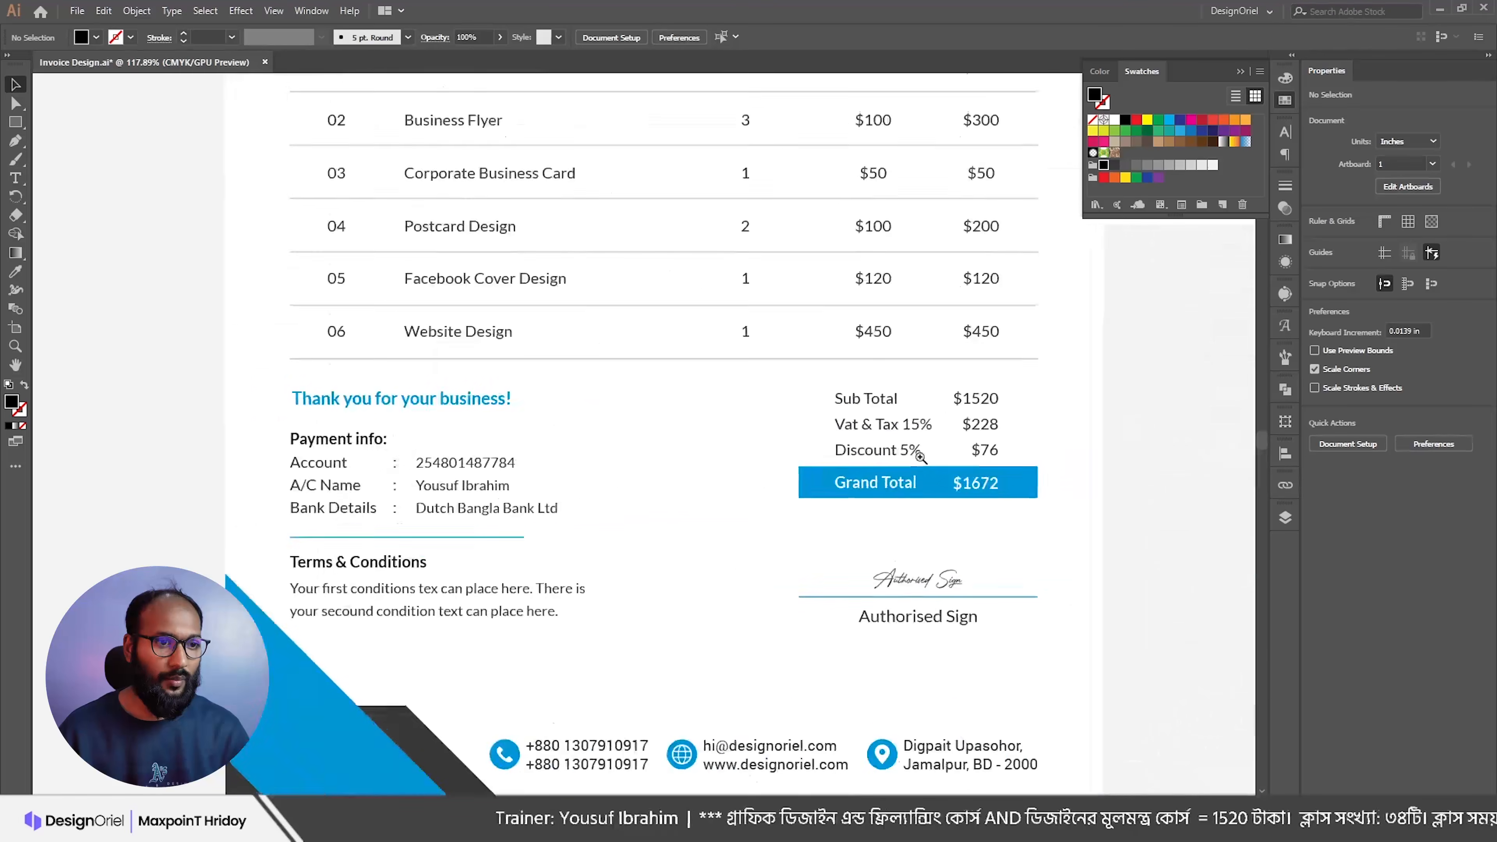
key(t)
triple_click(866, 400)
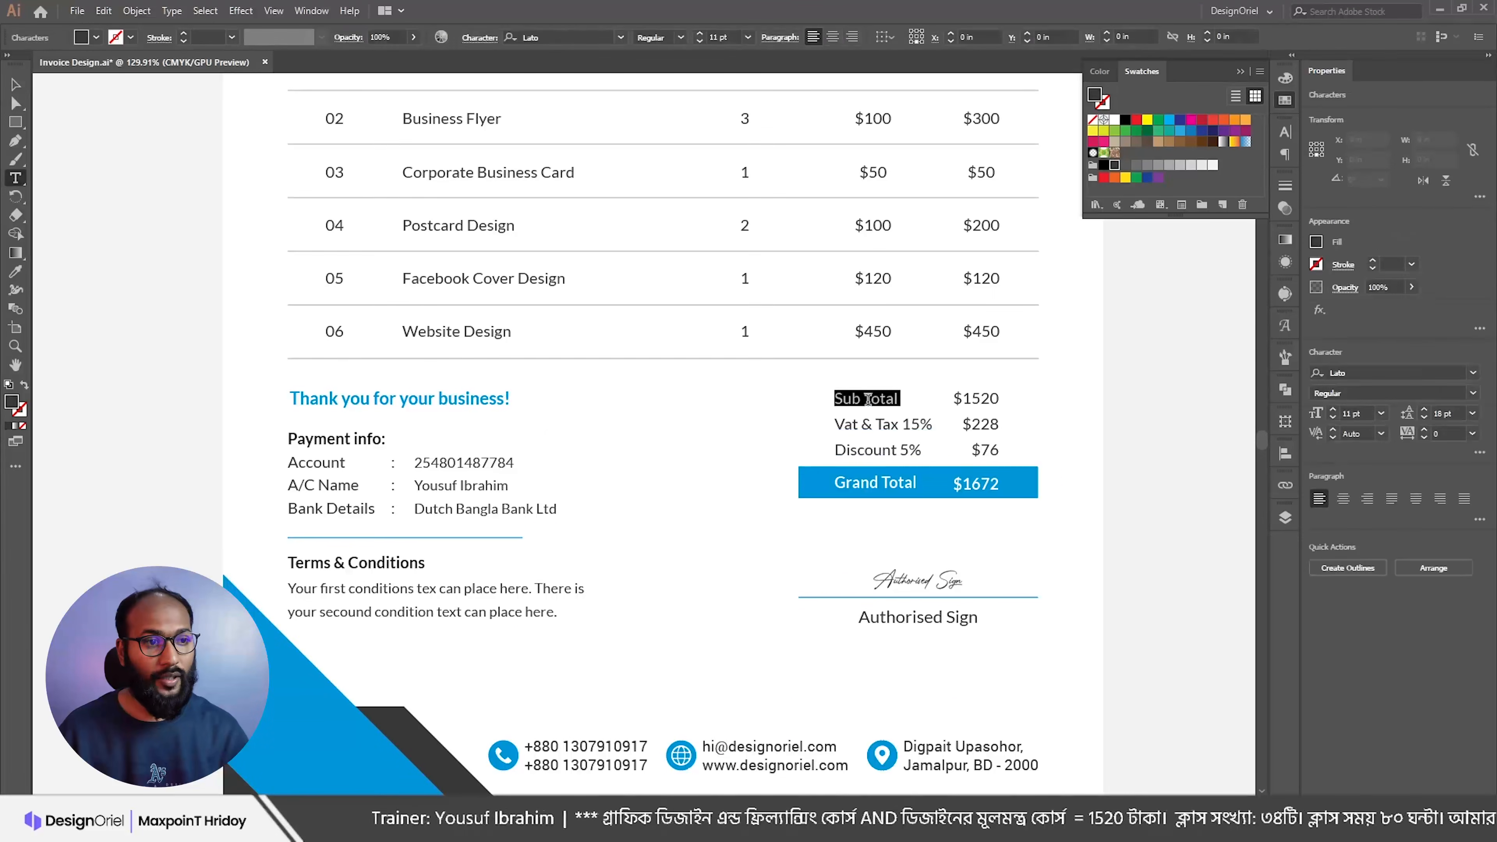
click(682, 37)
click(679, 263)
click(1104, 167)
triple_click(989, 394)
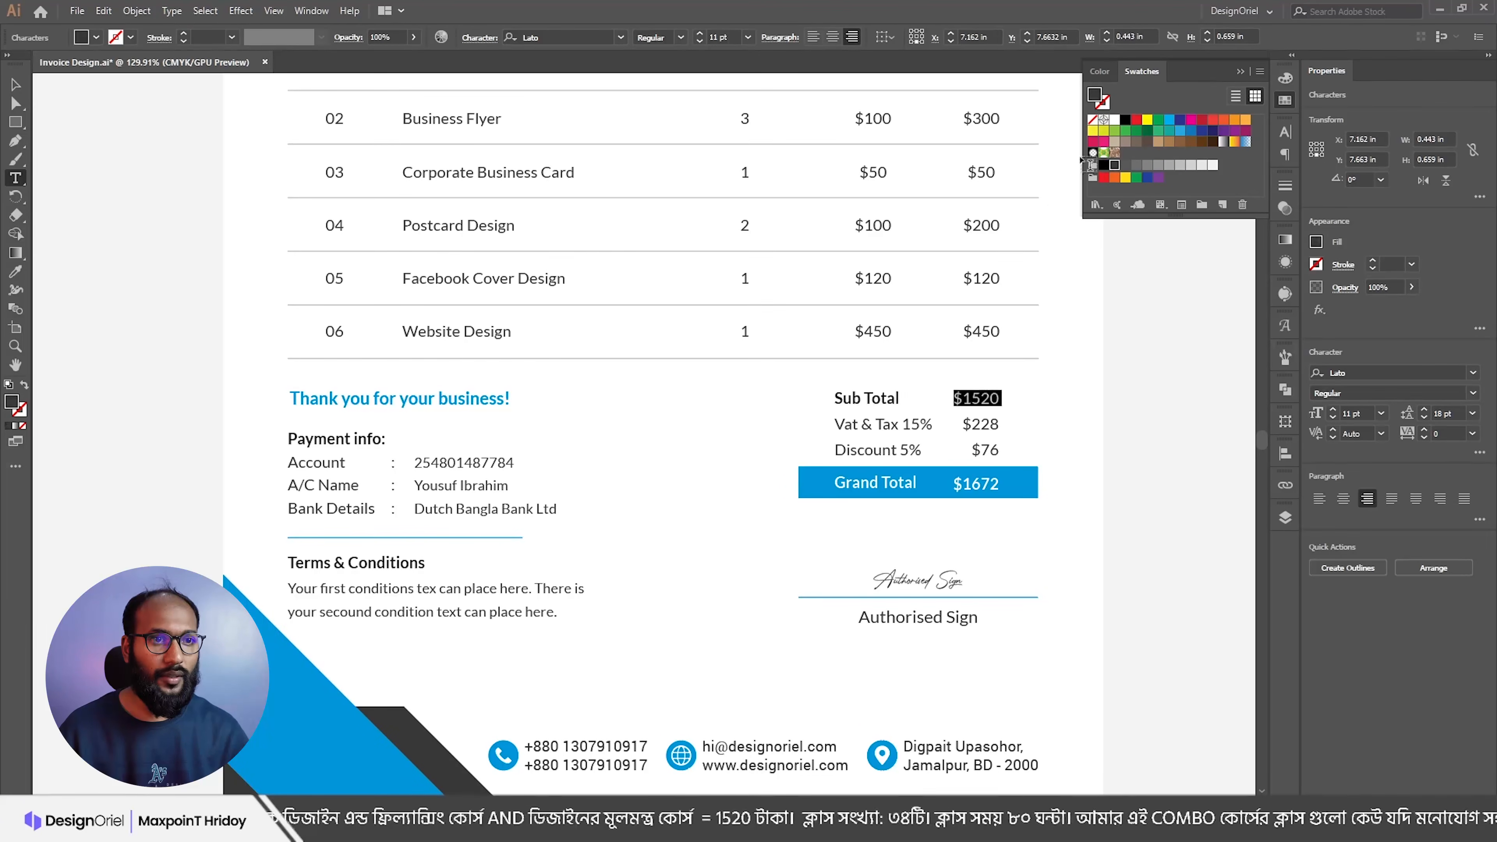
click(1103, 167)
key(Escape)
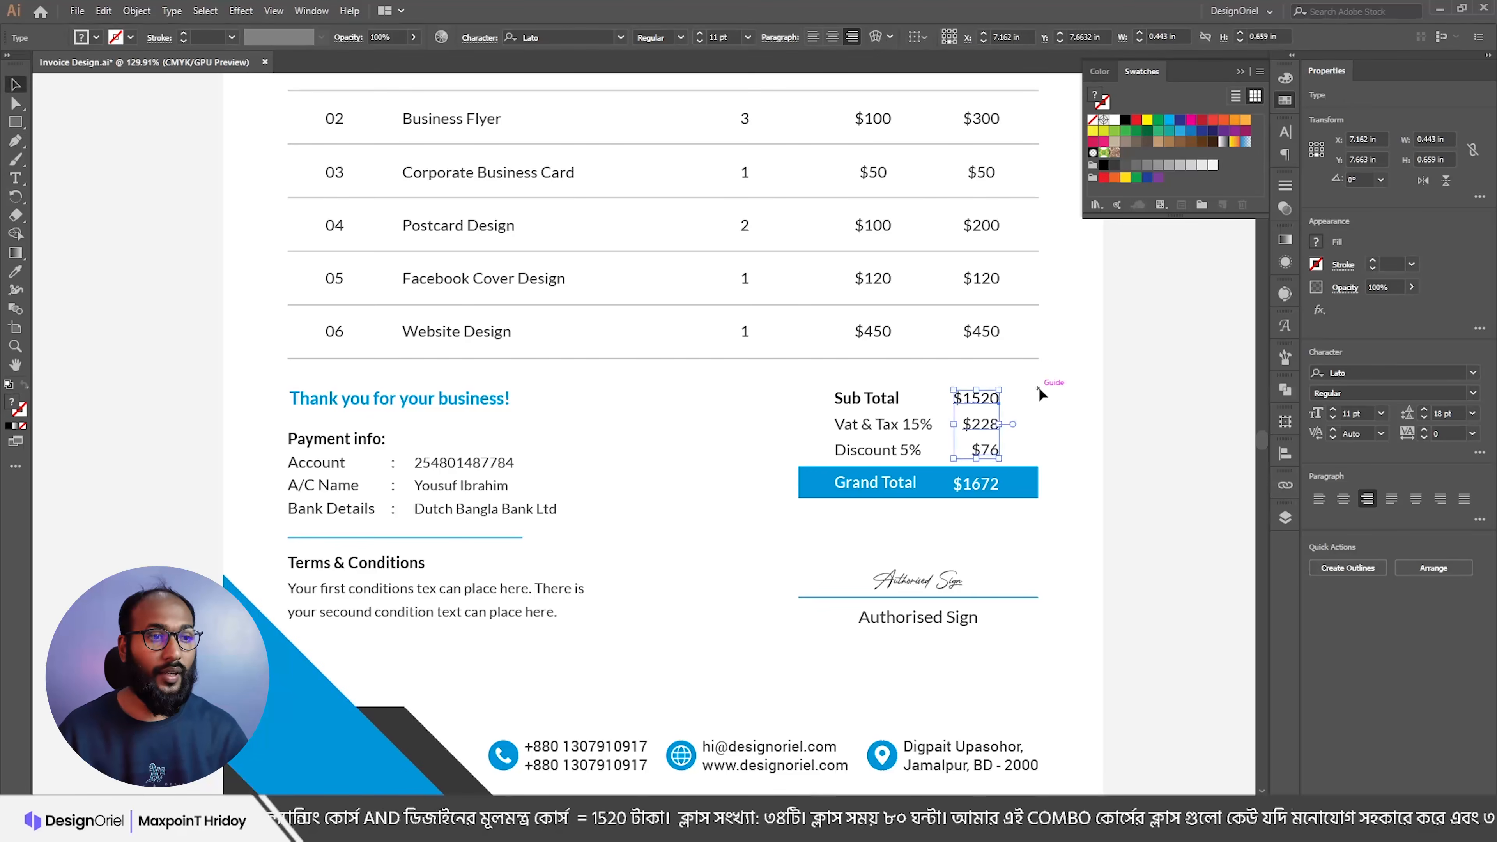
click(1040, 393)
Step: Move the Sub Total, Vat and Discount labels slightly higher
scroll(876, 282, up, 1)
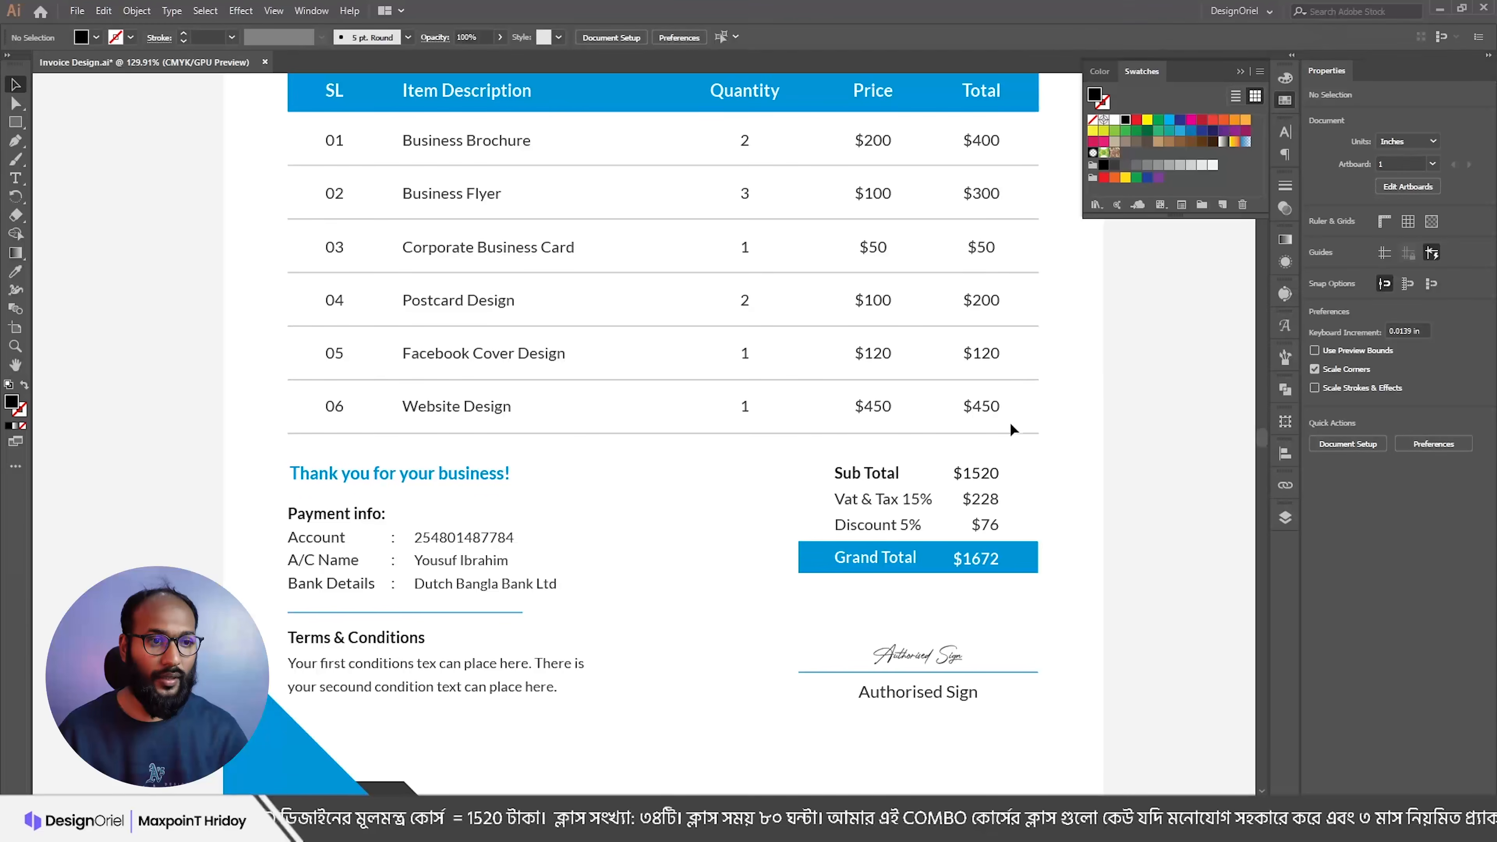
scroll(1010, 420, down, 1)
drag(794, 386, 1025, 454)
drag(882, 402, 880, 390)
key(Down)
key(Down)
key(Down)
key(Down)
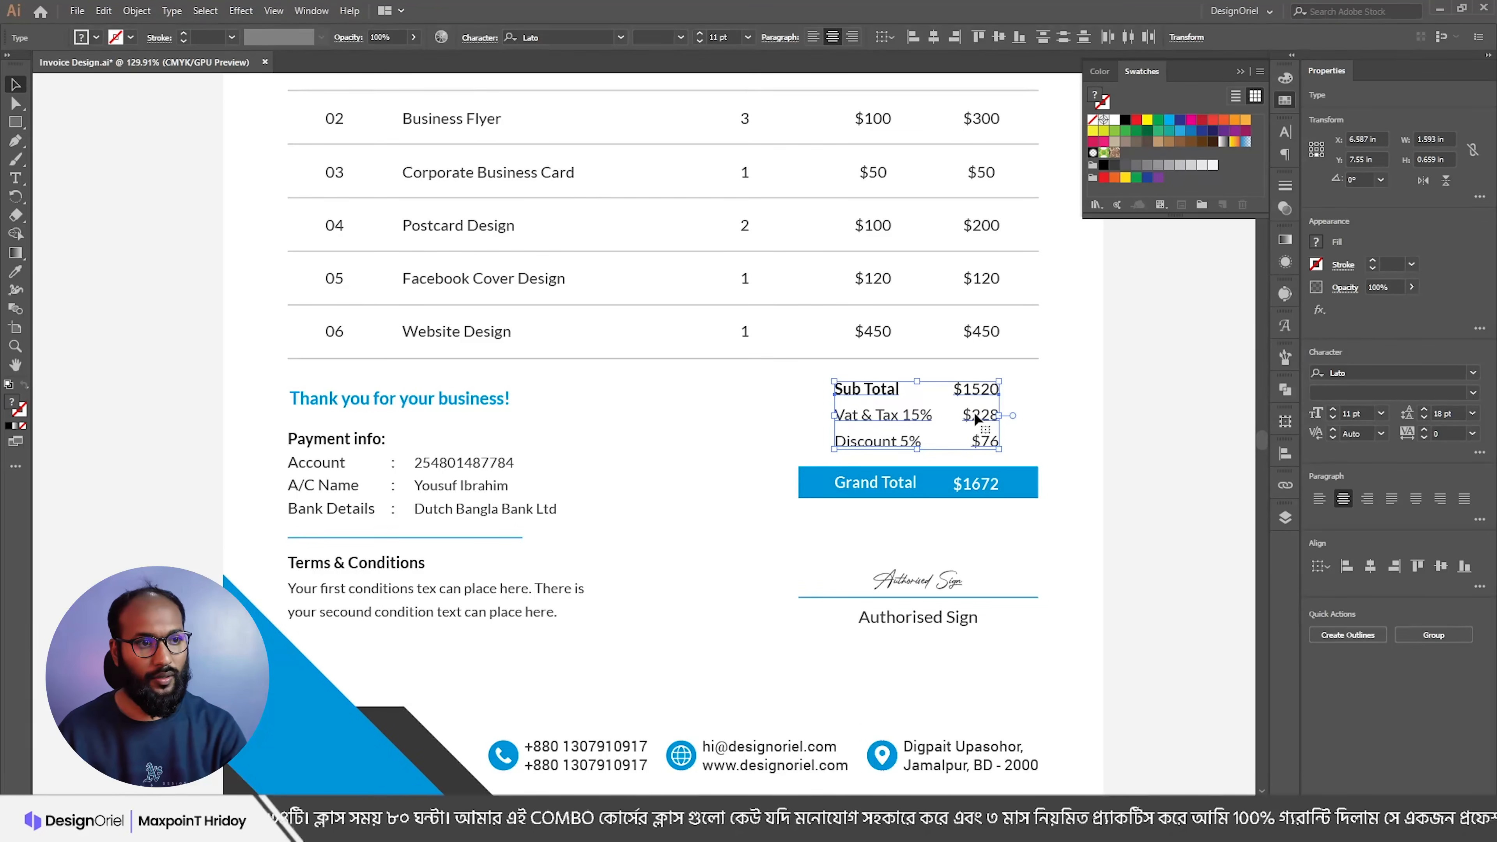
click(1028, 419)
scroll(1027, 419, down, 1)
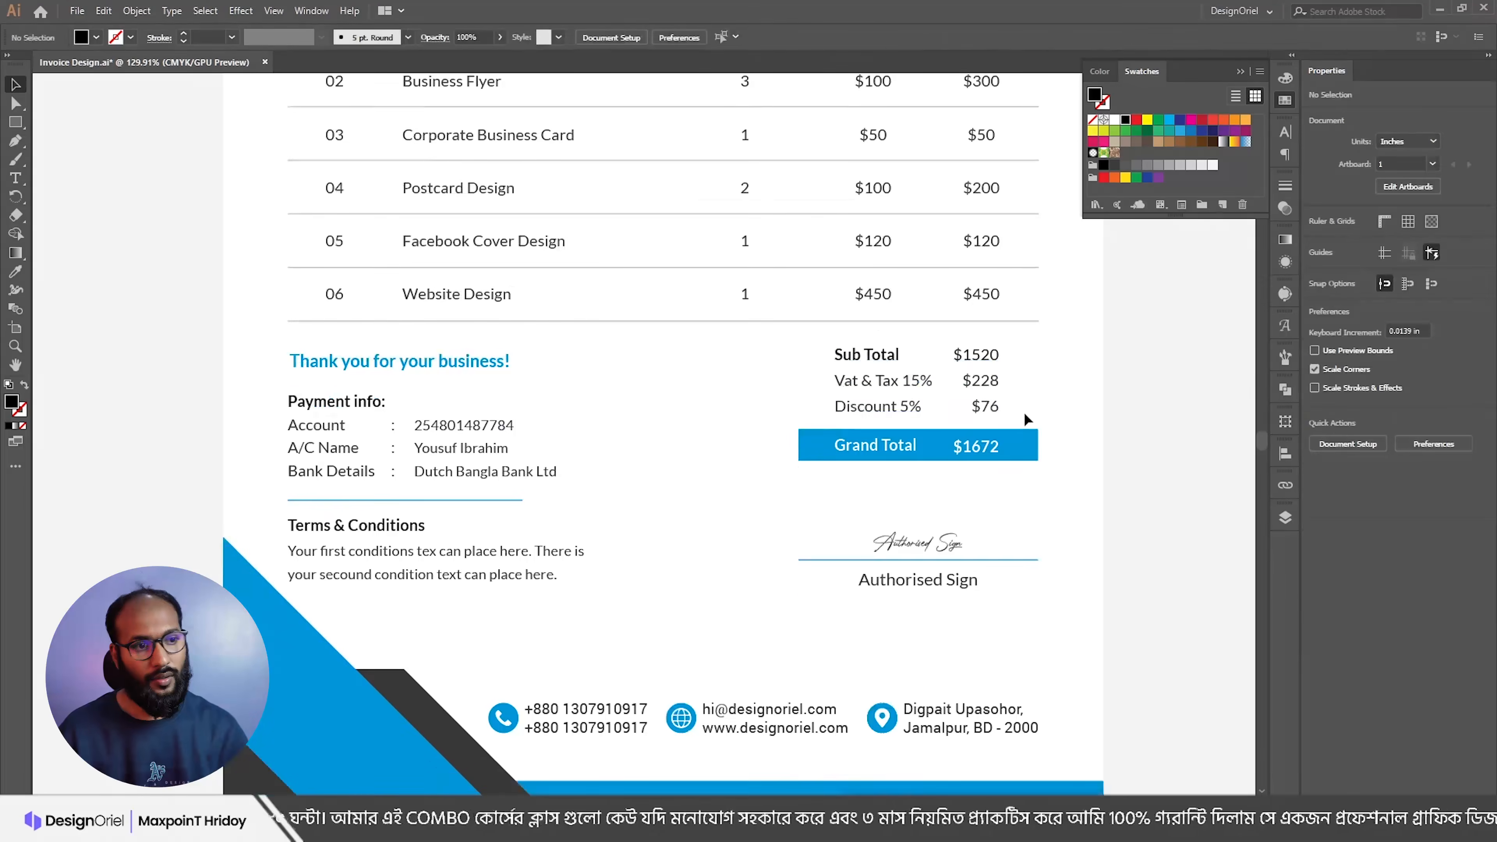
scroll(933, 443, down, 2)
Step: Fill the Grand Total bar dark charcoal, comparing it against the original blue with undo and redo
drag(923, 447, 876, 472)
scroll(876, 472, up, 1)
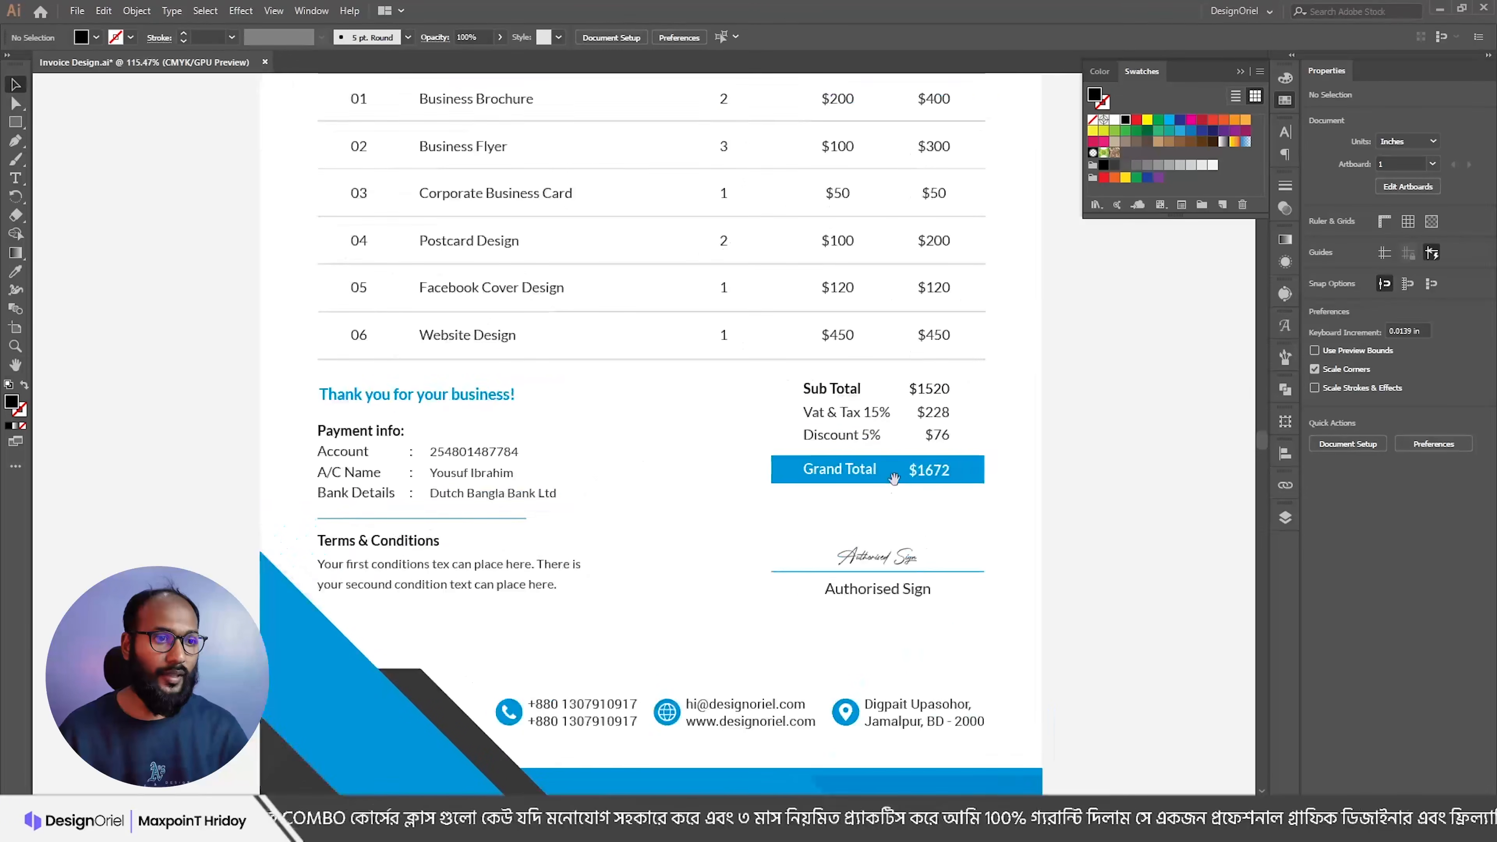
click(896, 471)
click(1115, 166)
click(1046, 391)
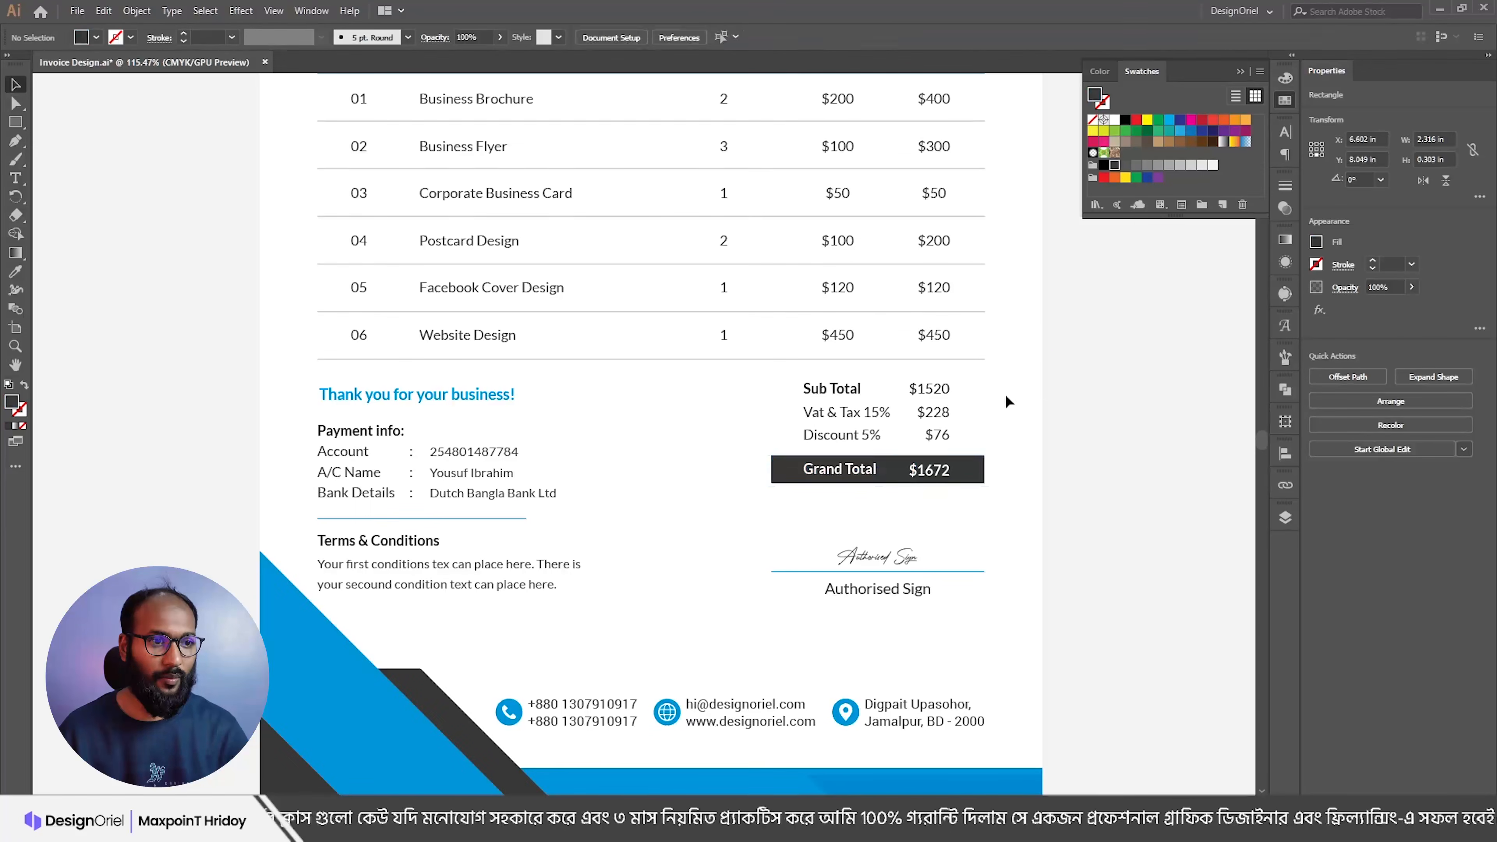
scroll(958, 395, down, 2)
drag(857, 405, 875, 461)
scroll(913, 473, up, 1)
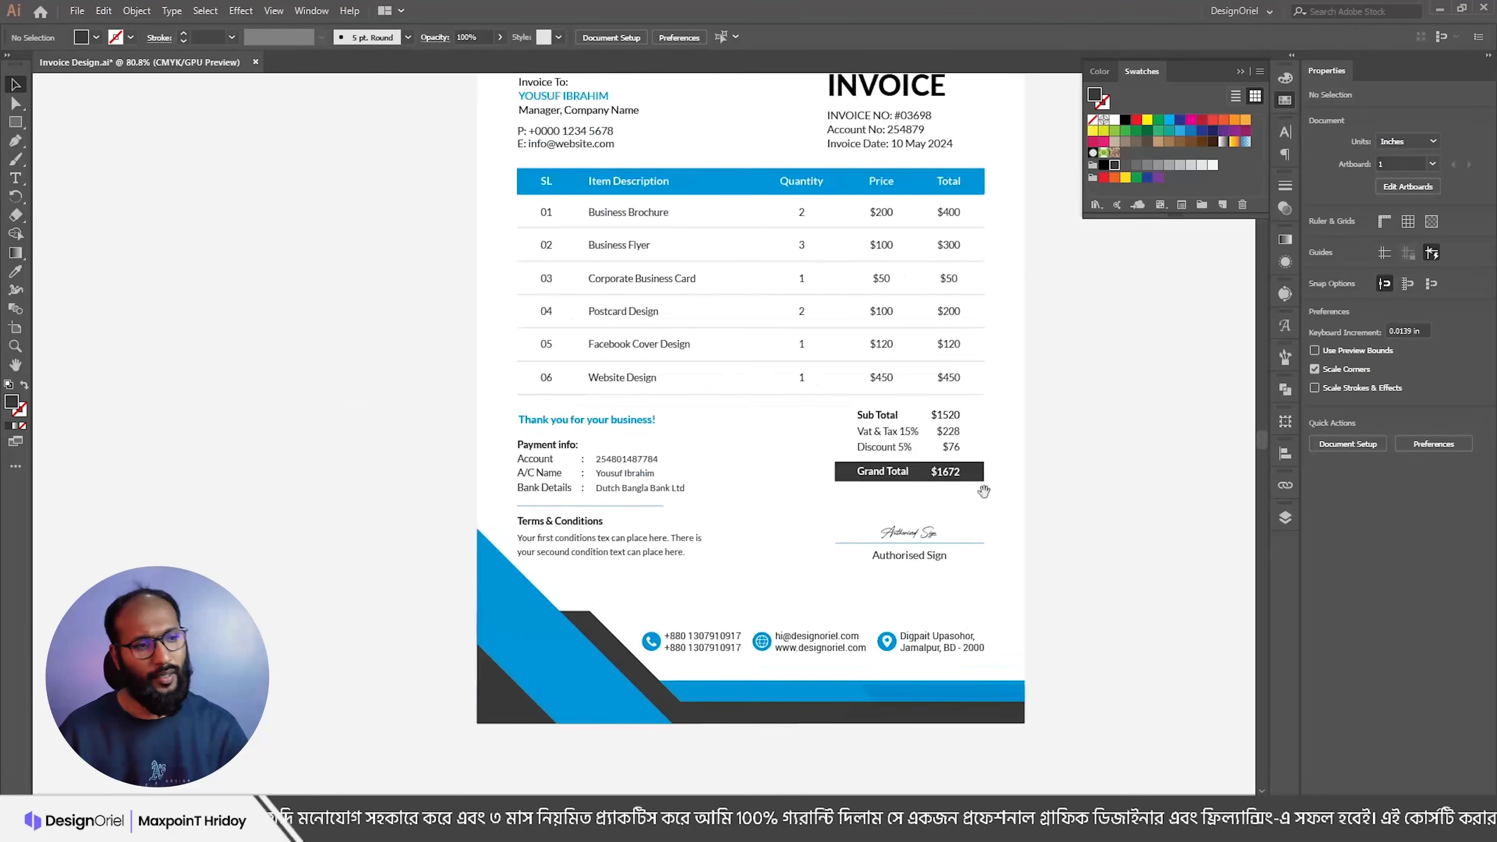
key(ctrl+z)
click(1053, 488)
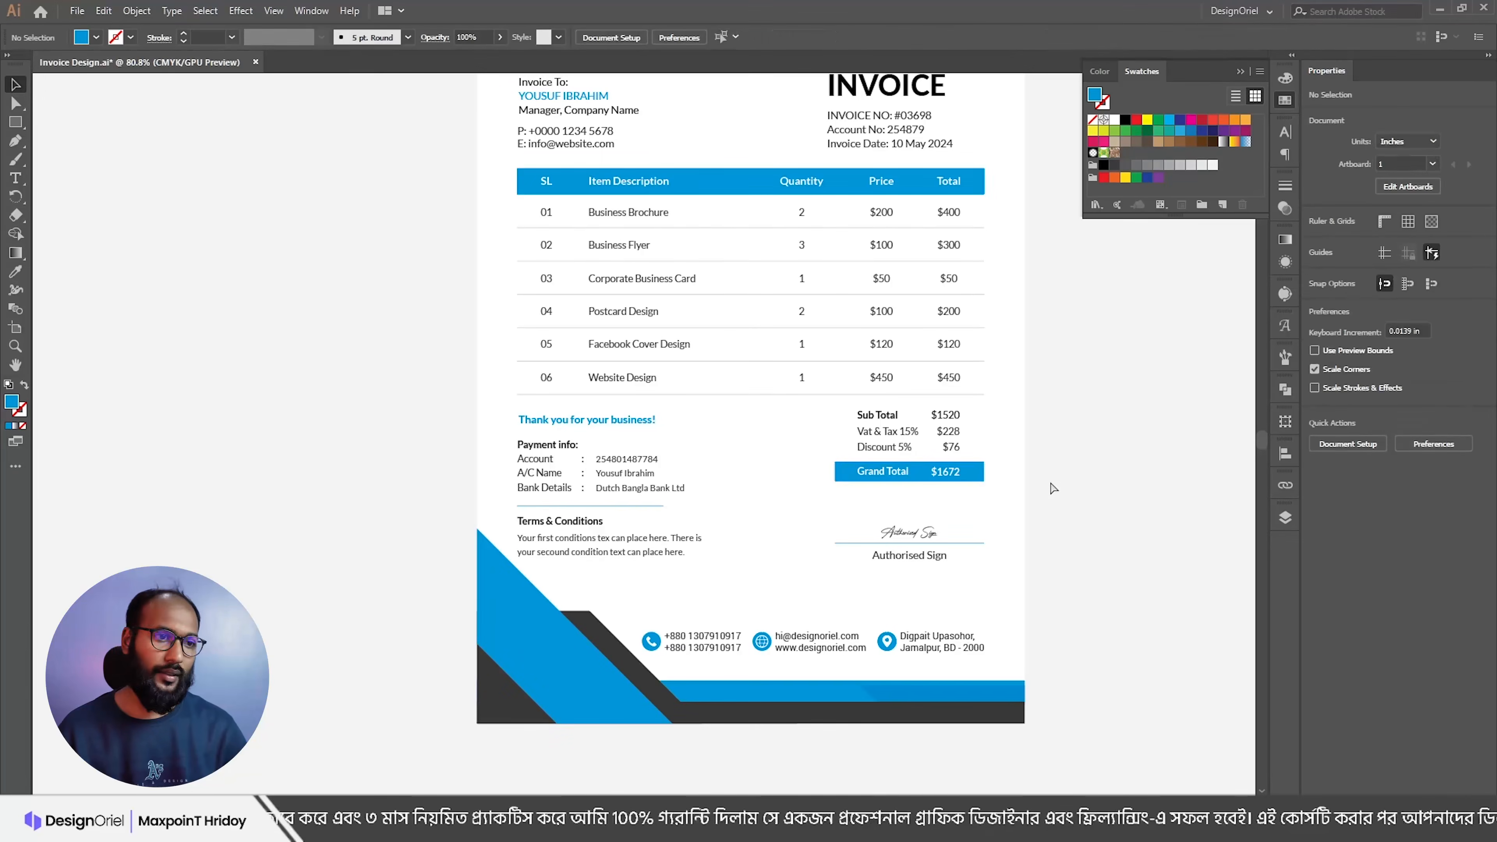
key(ctrl+shift+z)
click(1052, 487)
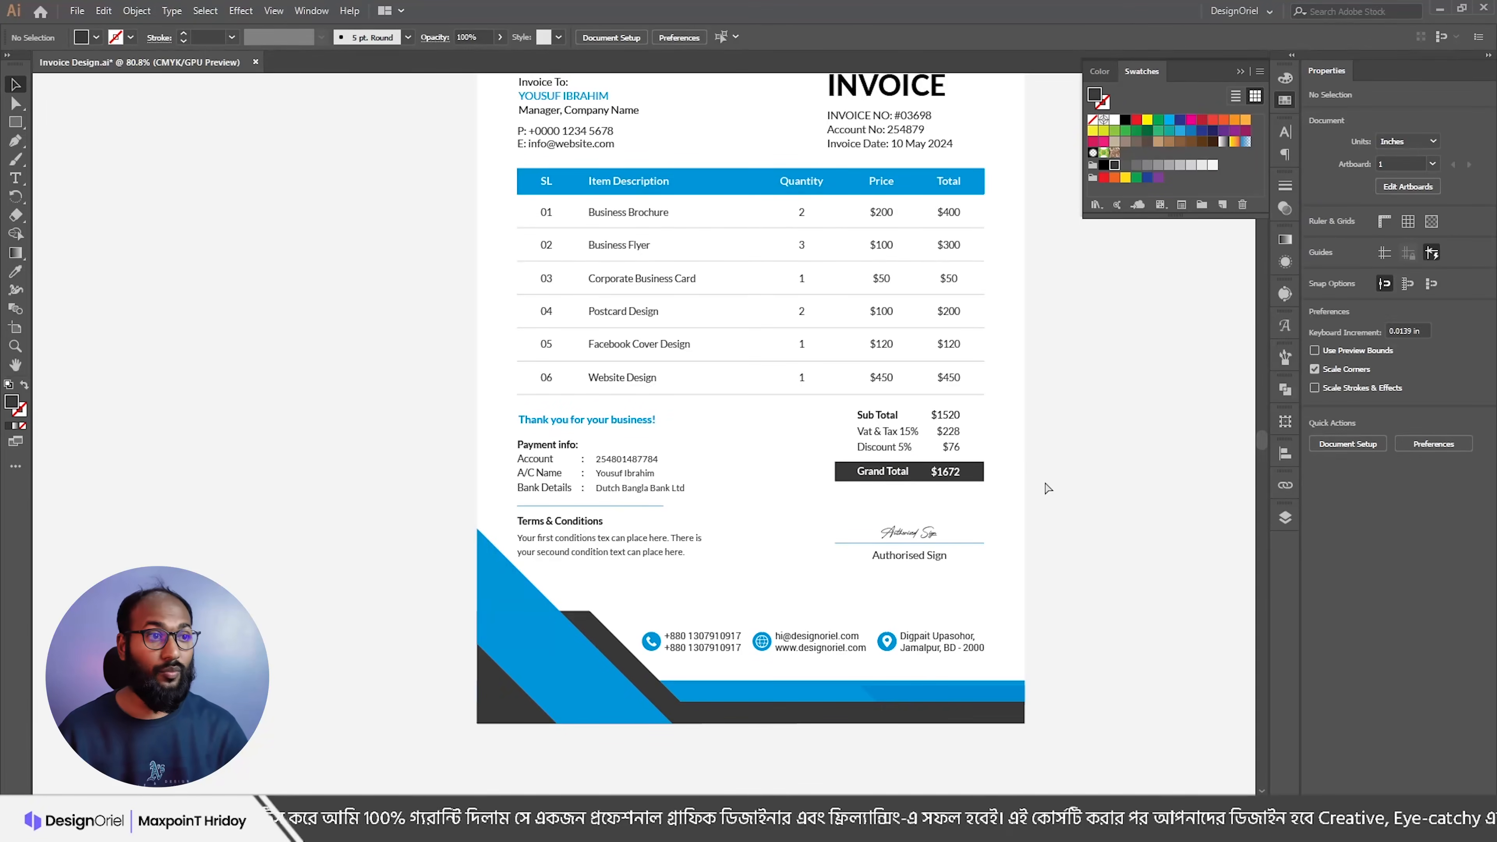
Step: Resize the dark Grand Total bar by dragging its left edge
scroll(877, 460, up, 3)
click(815, 490)
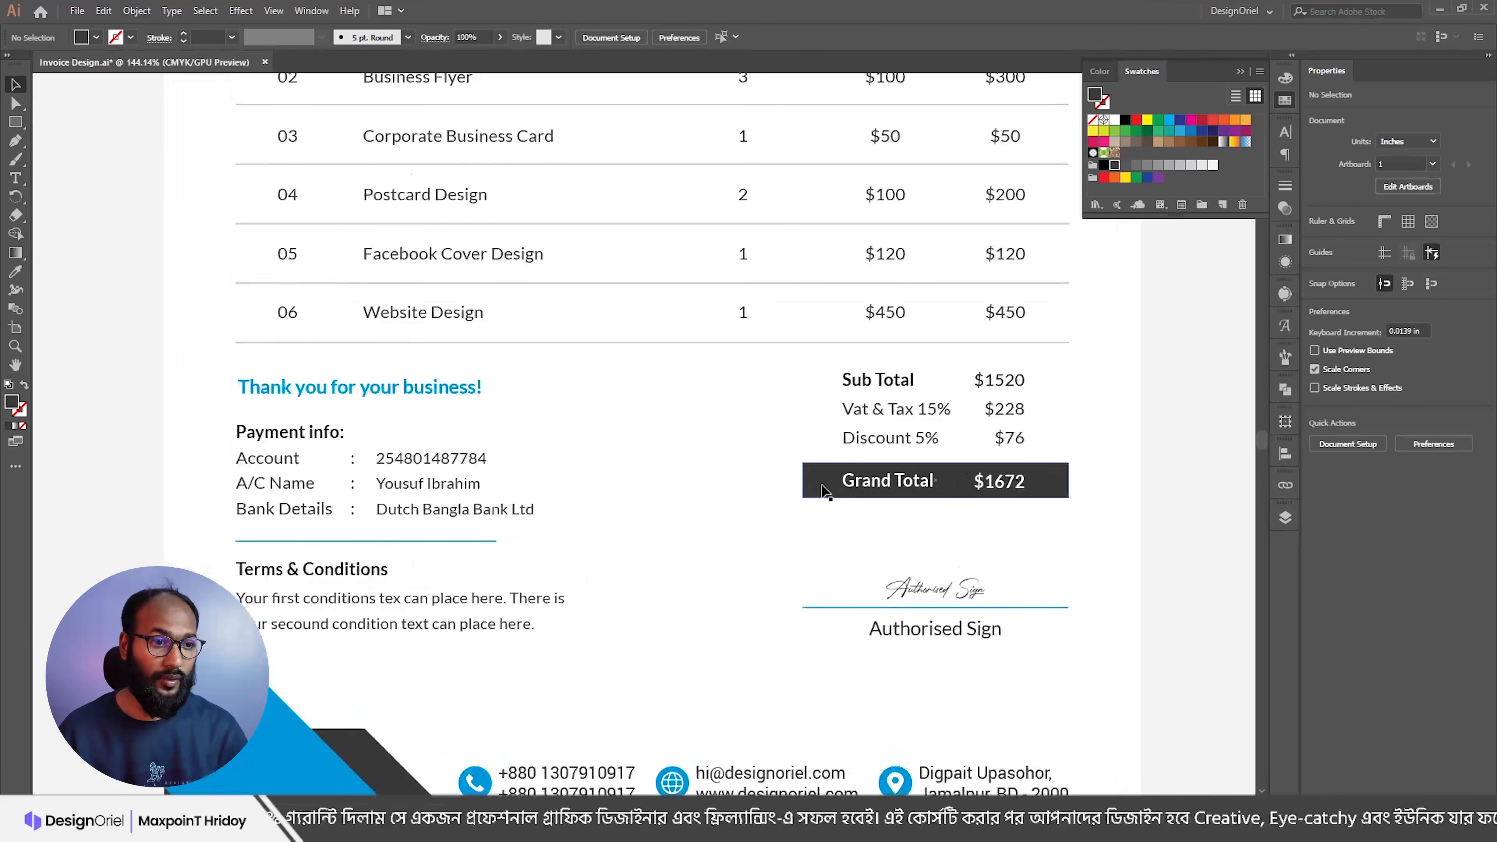
mouse_move(802, 480)
mouse_down()
mouse_move(839, 481)
mouse_move(818, 483)
mouse_up()
click(787, 436)
scroll(786, 437, down, 3)
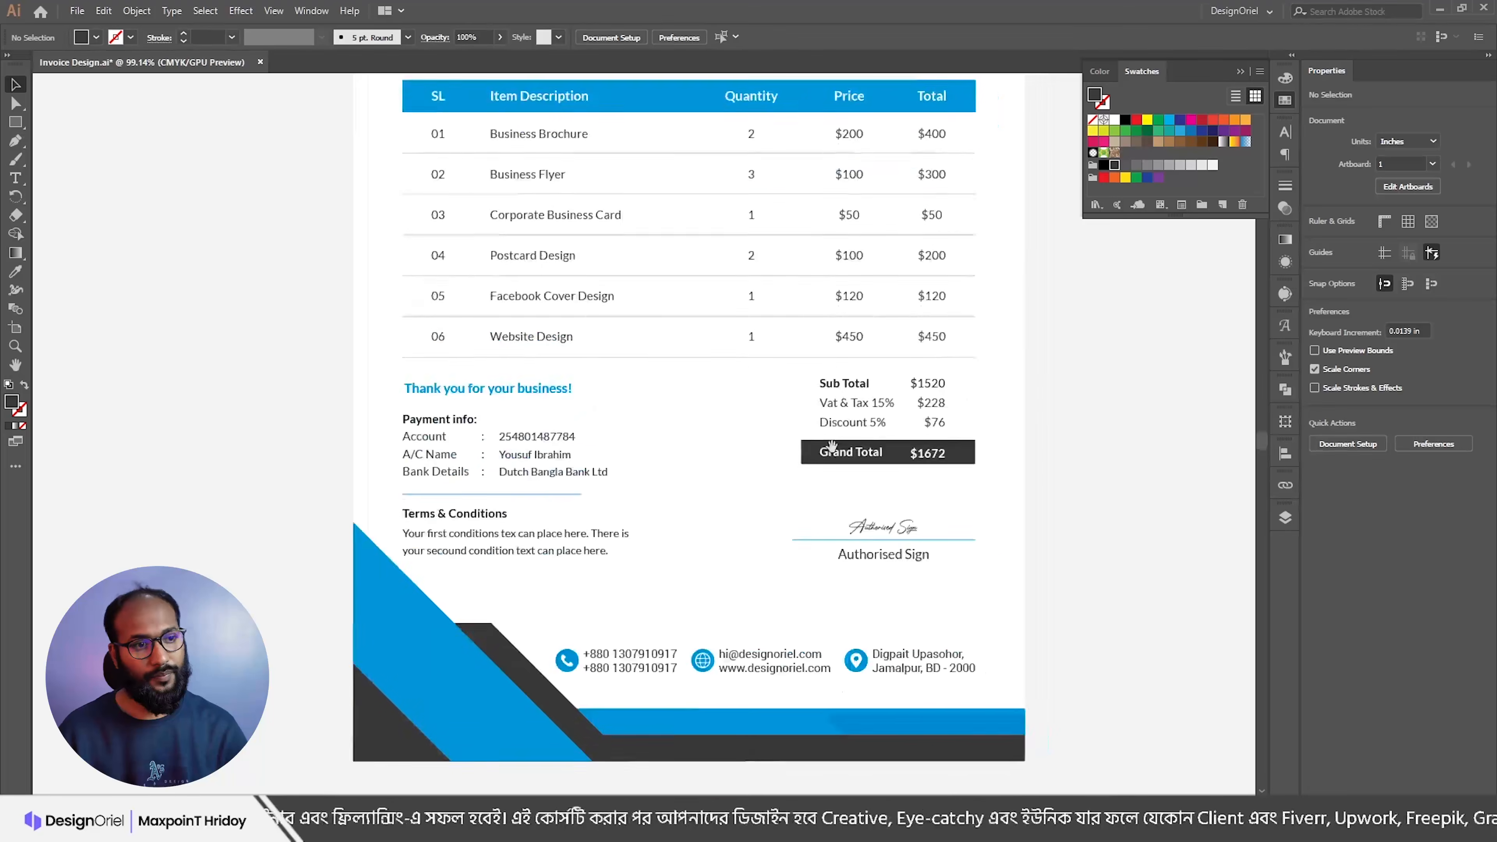
scroll(791, 448, up, 2)
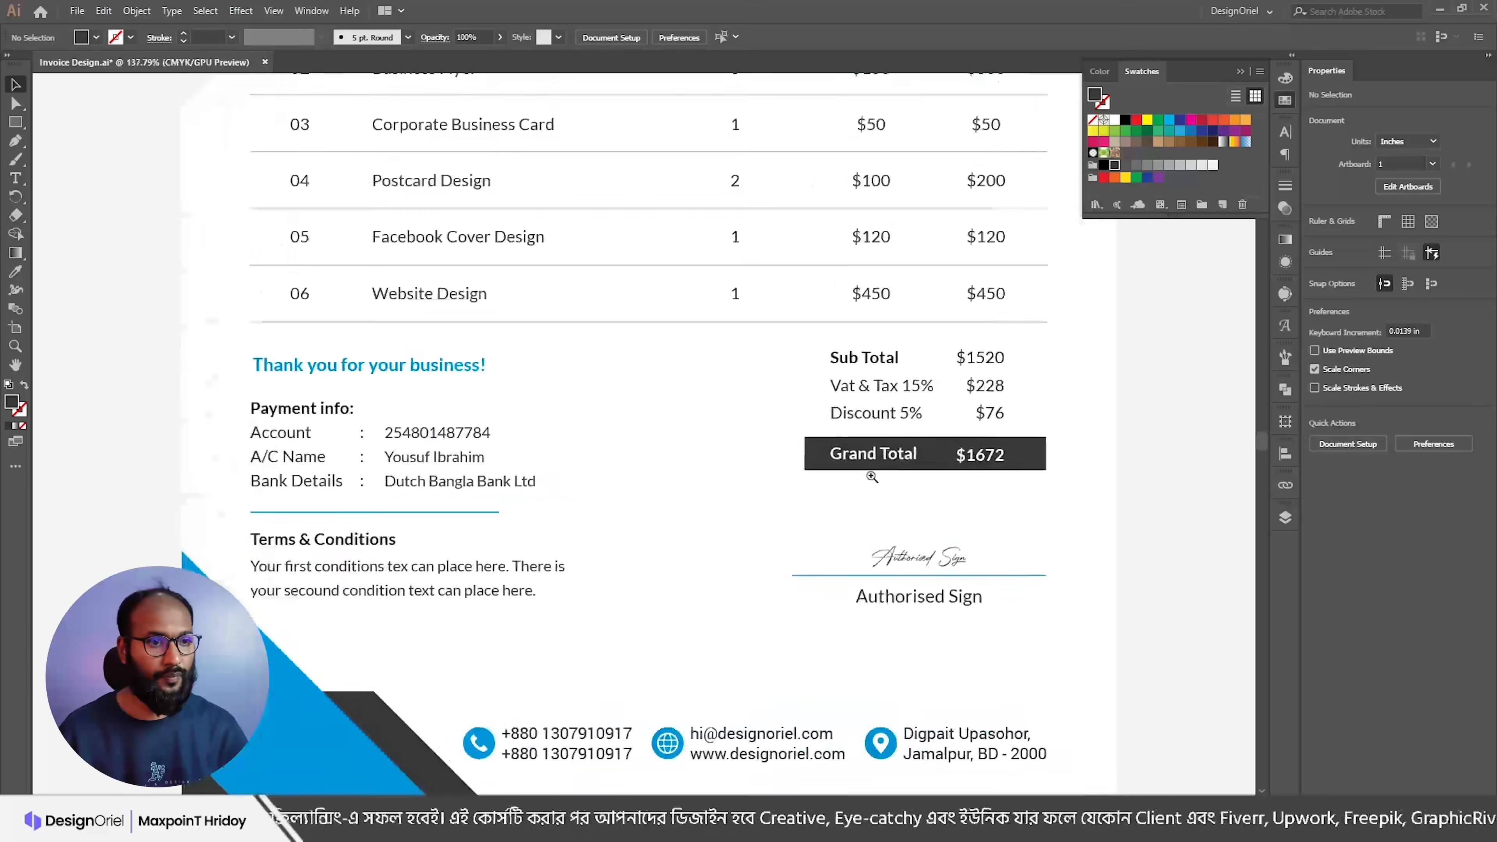
Step: Widen the Grand Total bar further toward the left
click(1021, 462)
drag(805, 454, 790, 455)
click(799, 436)
scroll(799, 436, down, 2)
scroll(894, 469, up, 2)
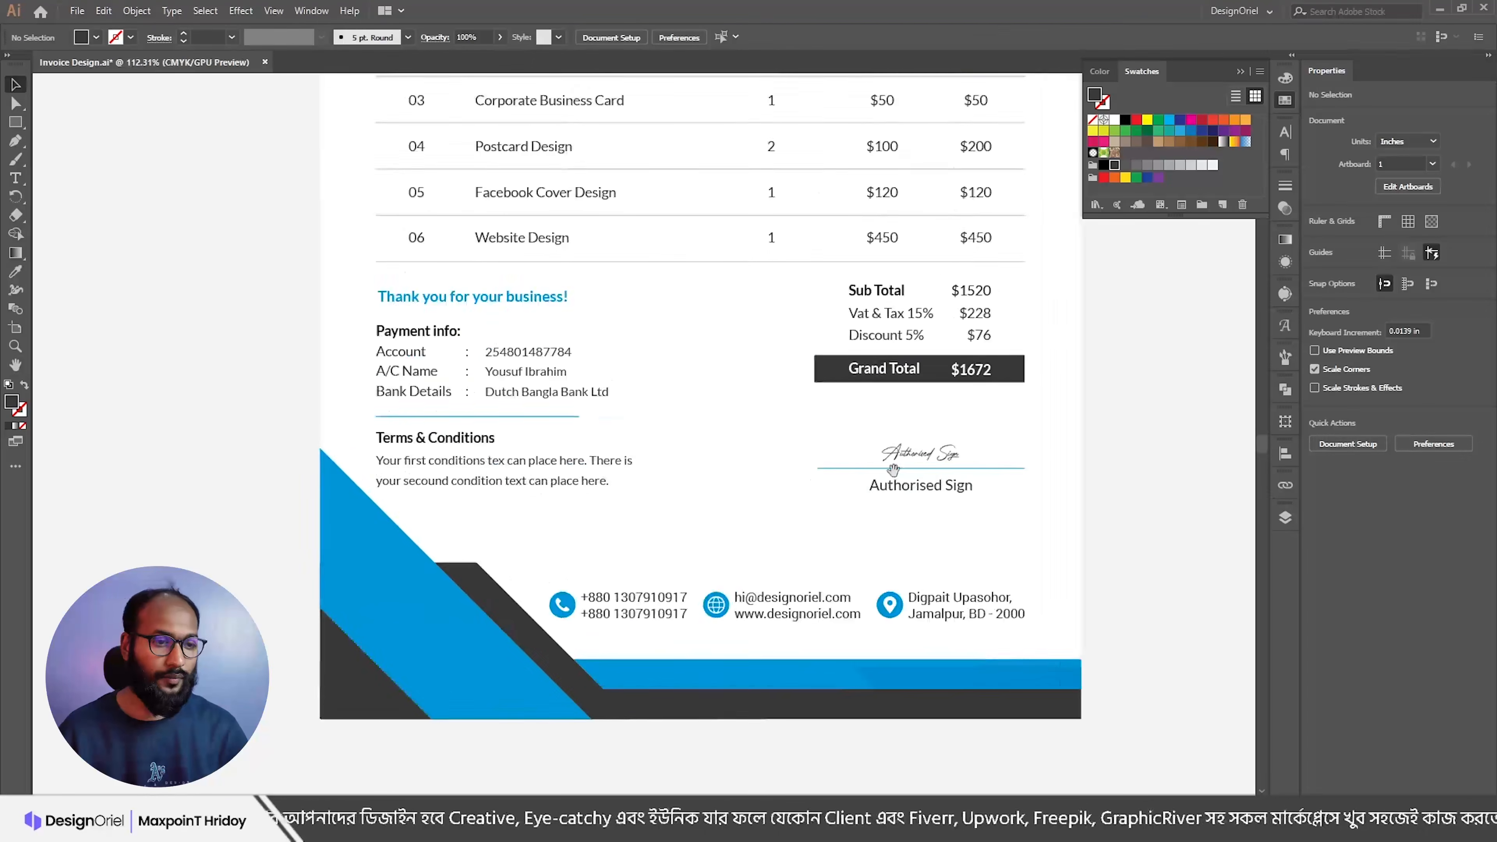
Step: Give the signature line the grey style of the table rules with the Eyedropper
click(829, 467)
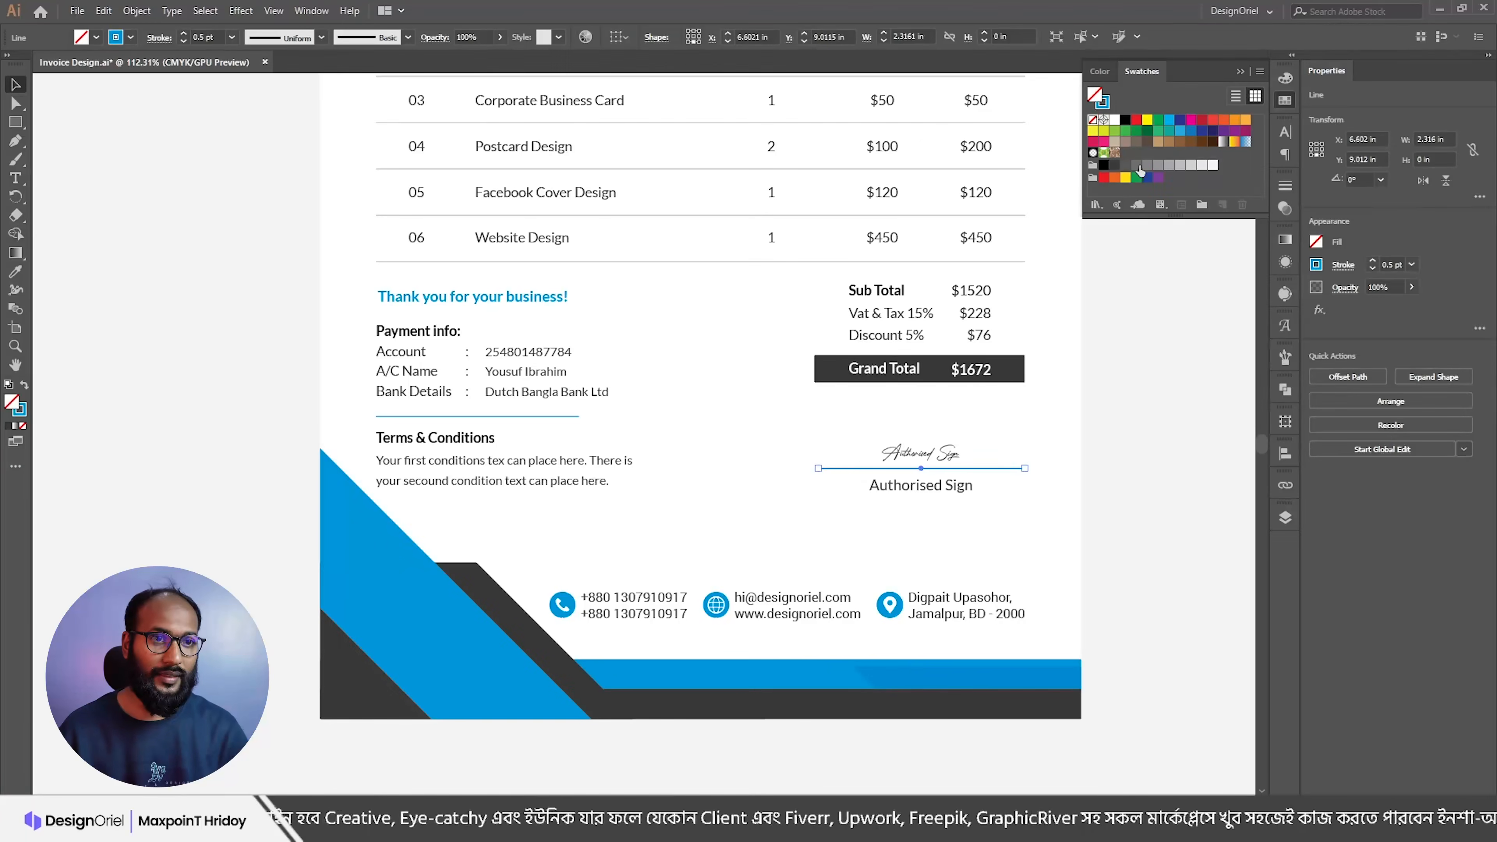
key(i)
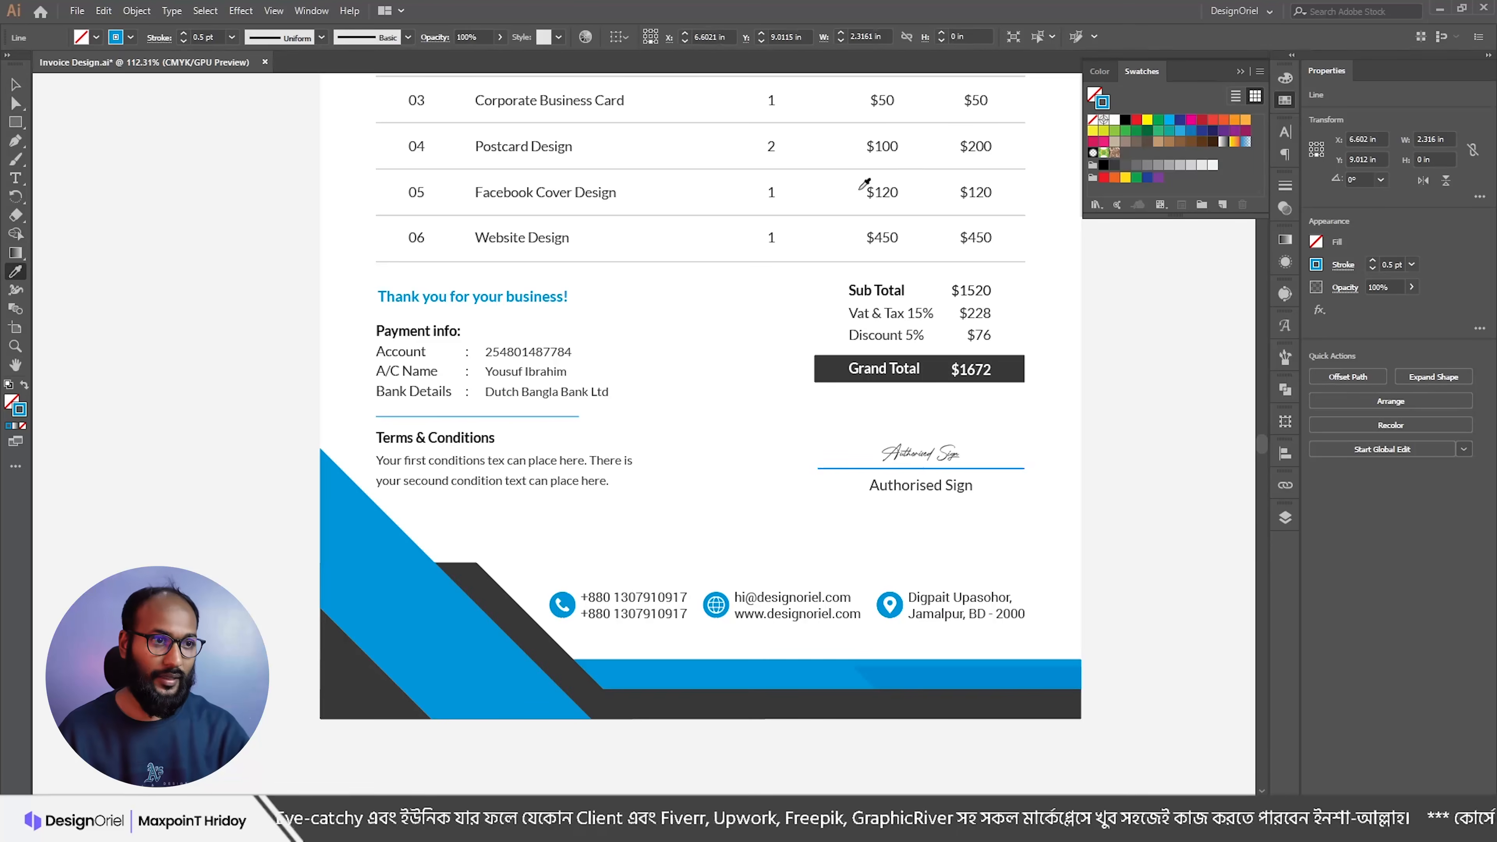
click(828, 208)
key(v)
click(753, 392)
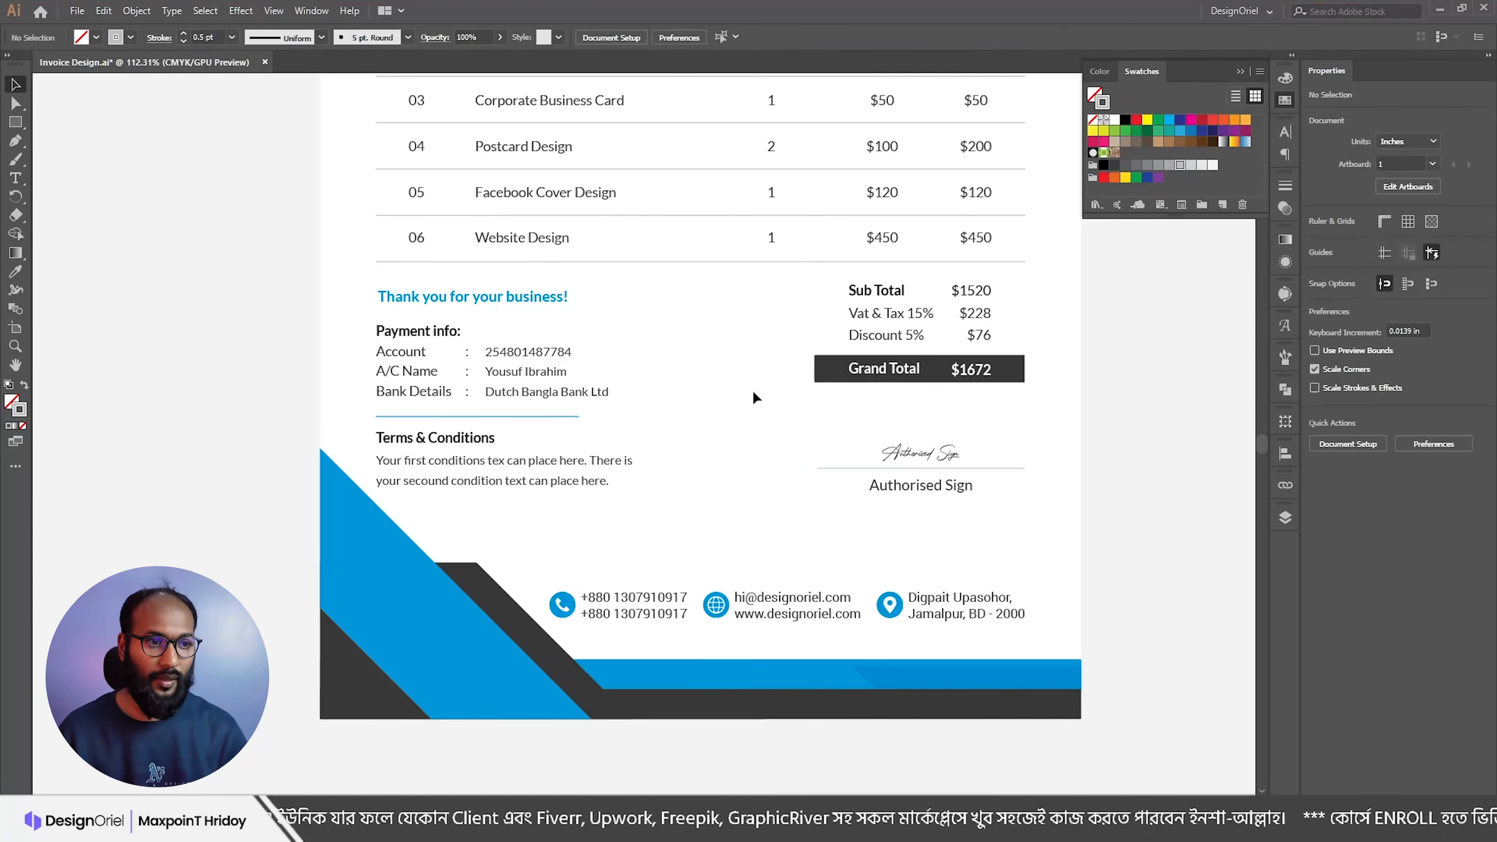
Step: Replace the signature text with the signer's name at 20 pt and nudge it up slightly
triple_click(919, 456)
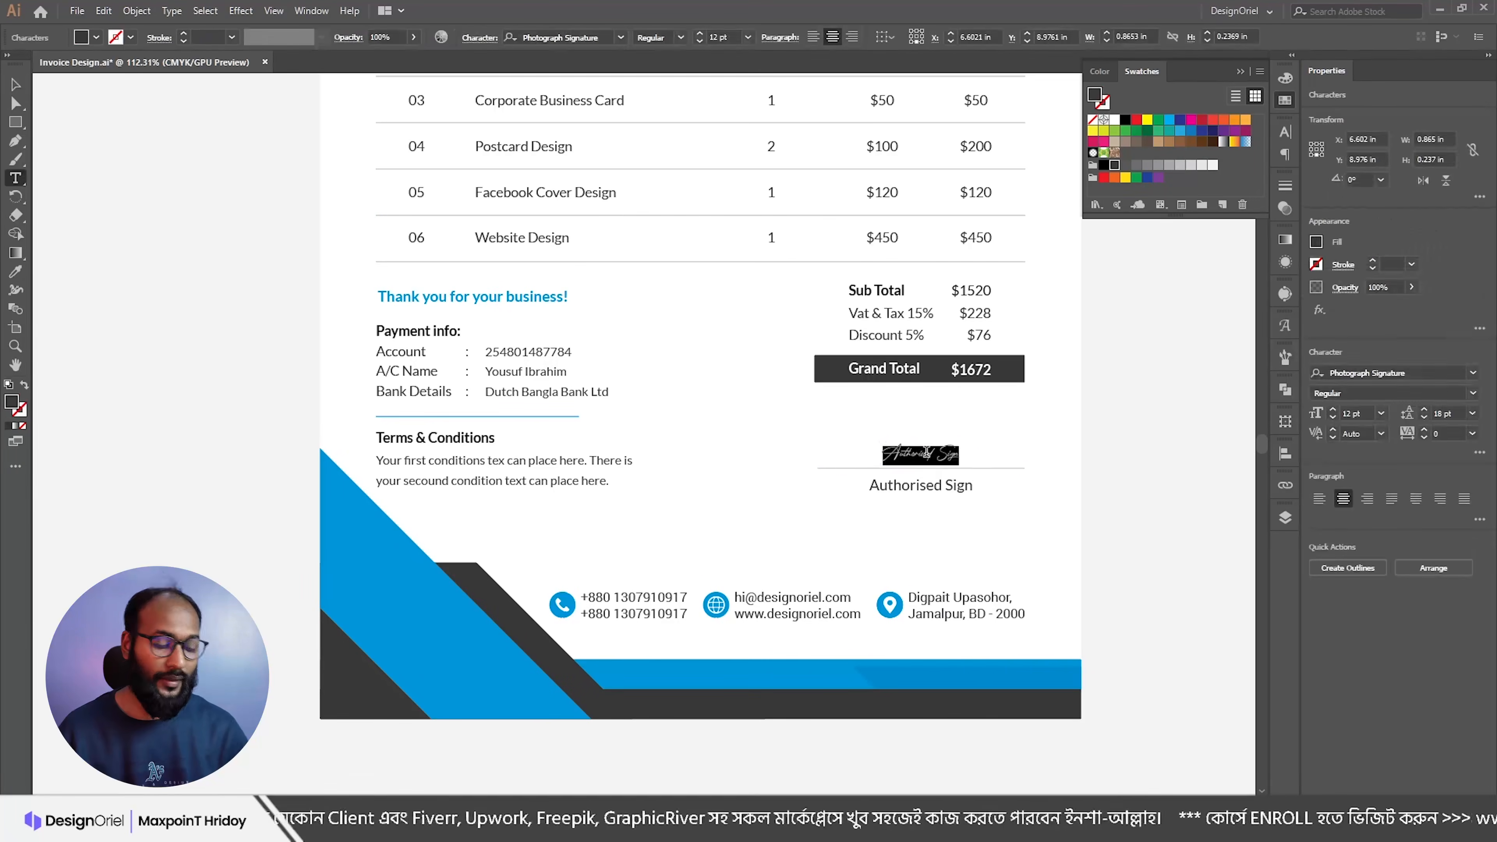
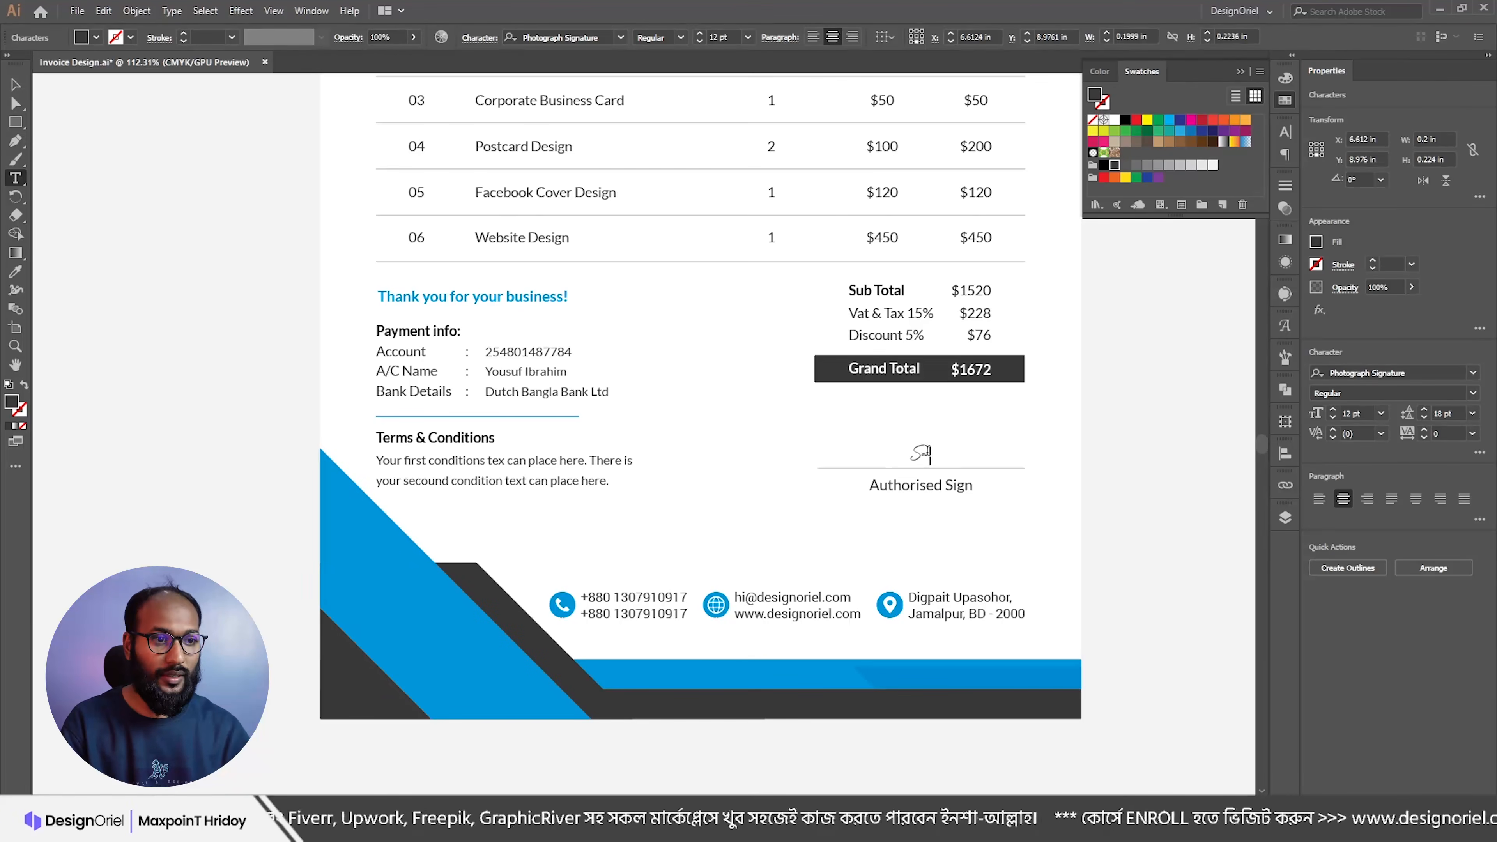
key(Escape)
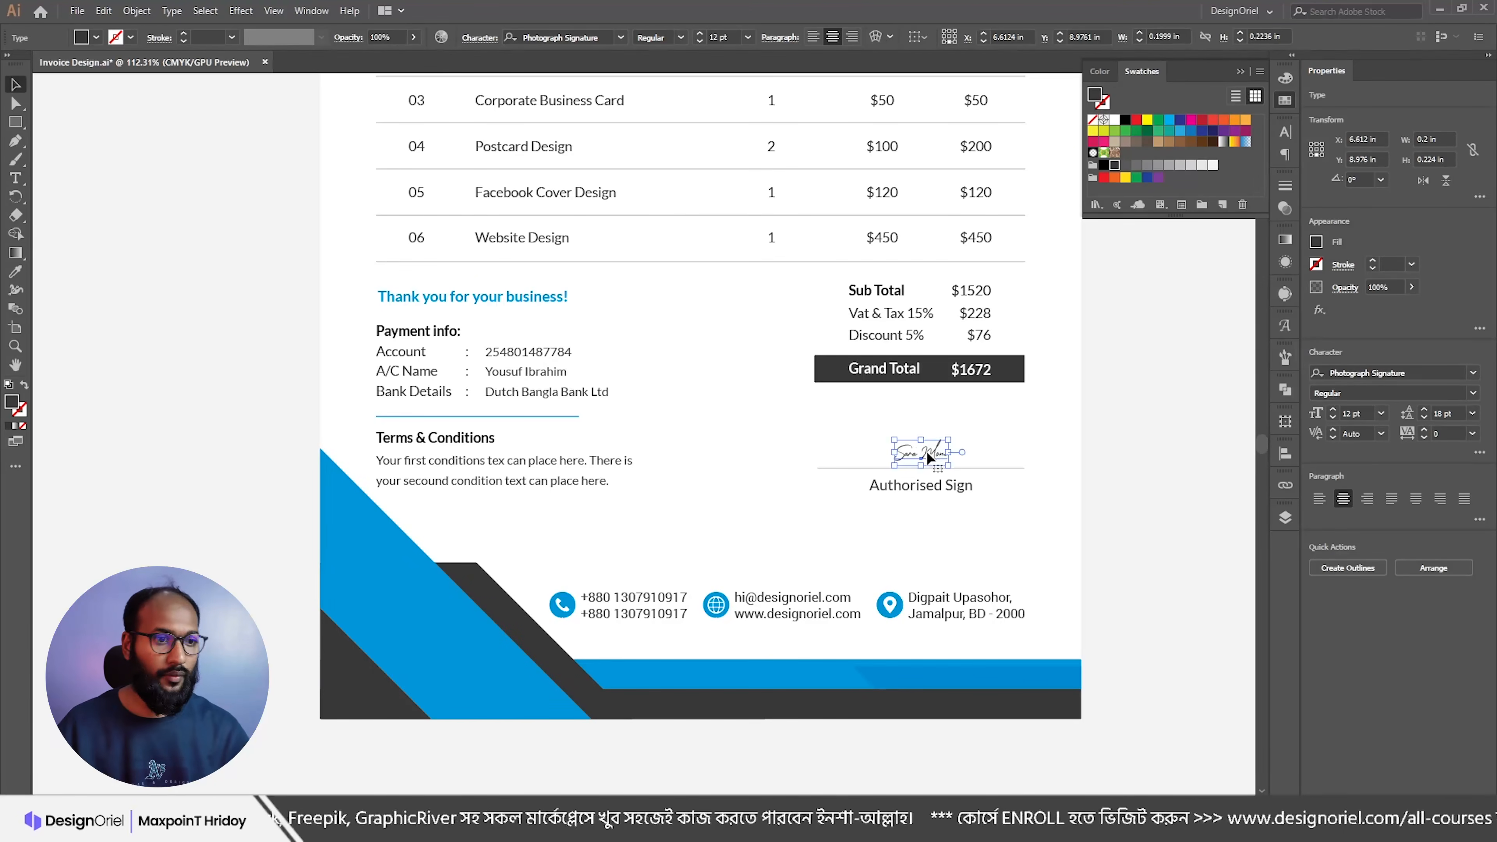
click(701, 36)
key(Up)
click(1028, 435)
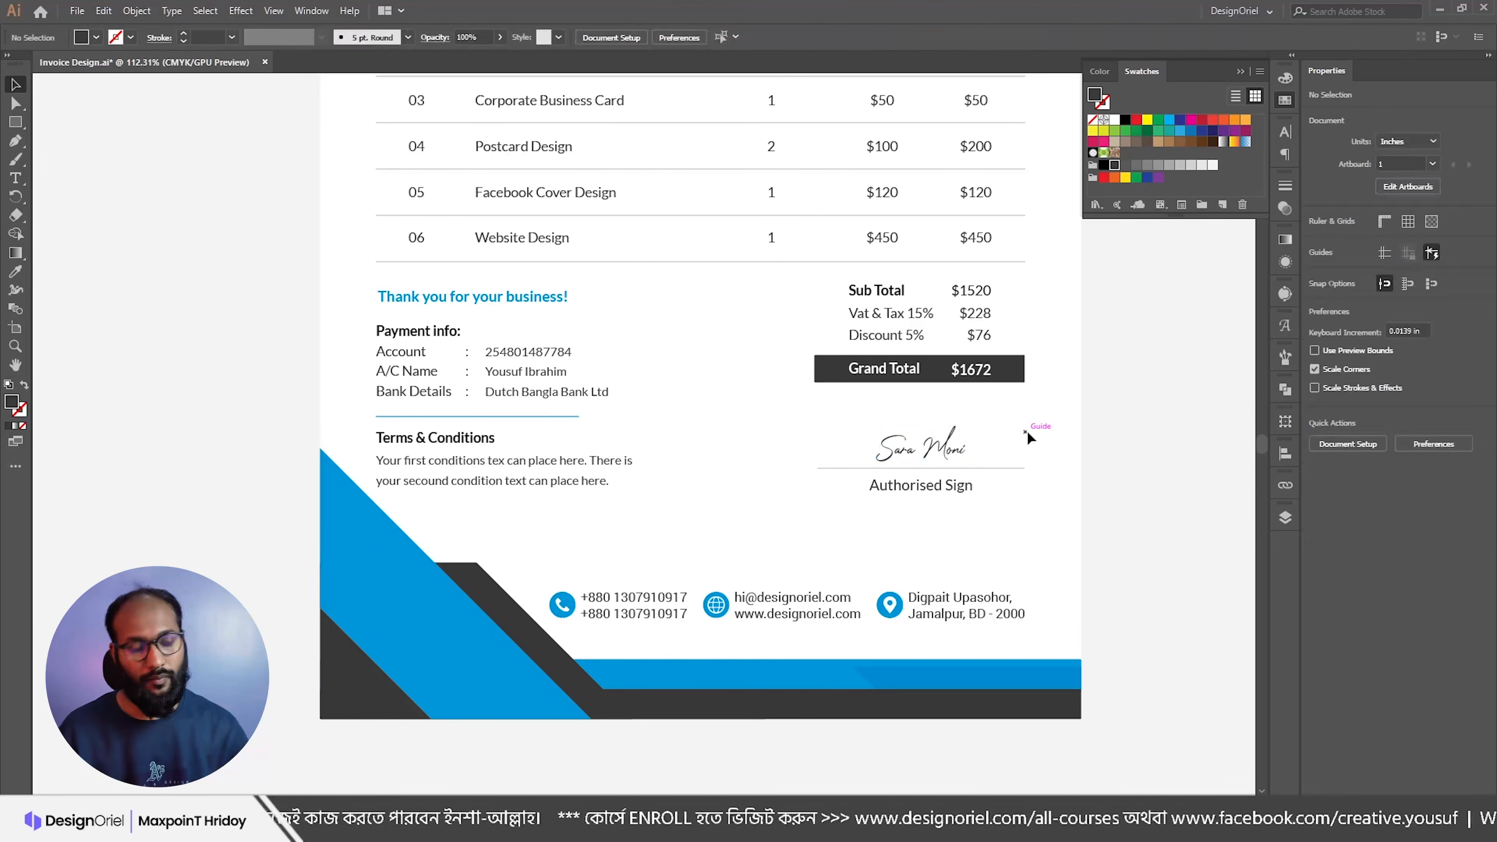
Step: Scale the blue footer corner triangle down from its corner handle
scroll(893, 528, down, 2)
scroll(832, 503, up, 3)
alt+scroll(712, 428, down, 1)
alt+scroll(720, 511, down, 1)
scroll(564, 584, up, 1)
alt+scroll(586, 565, down, 1)
scroll(587, 565, up, 2)
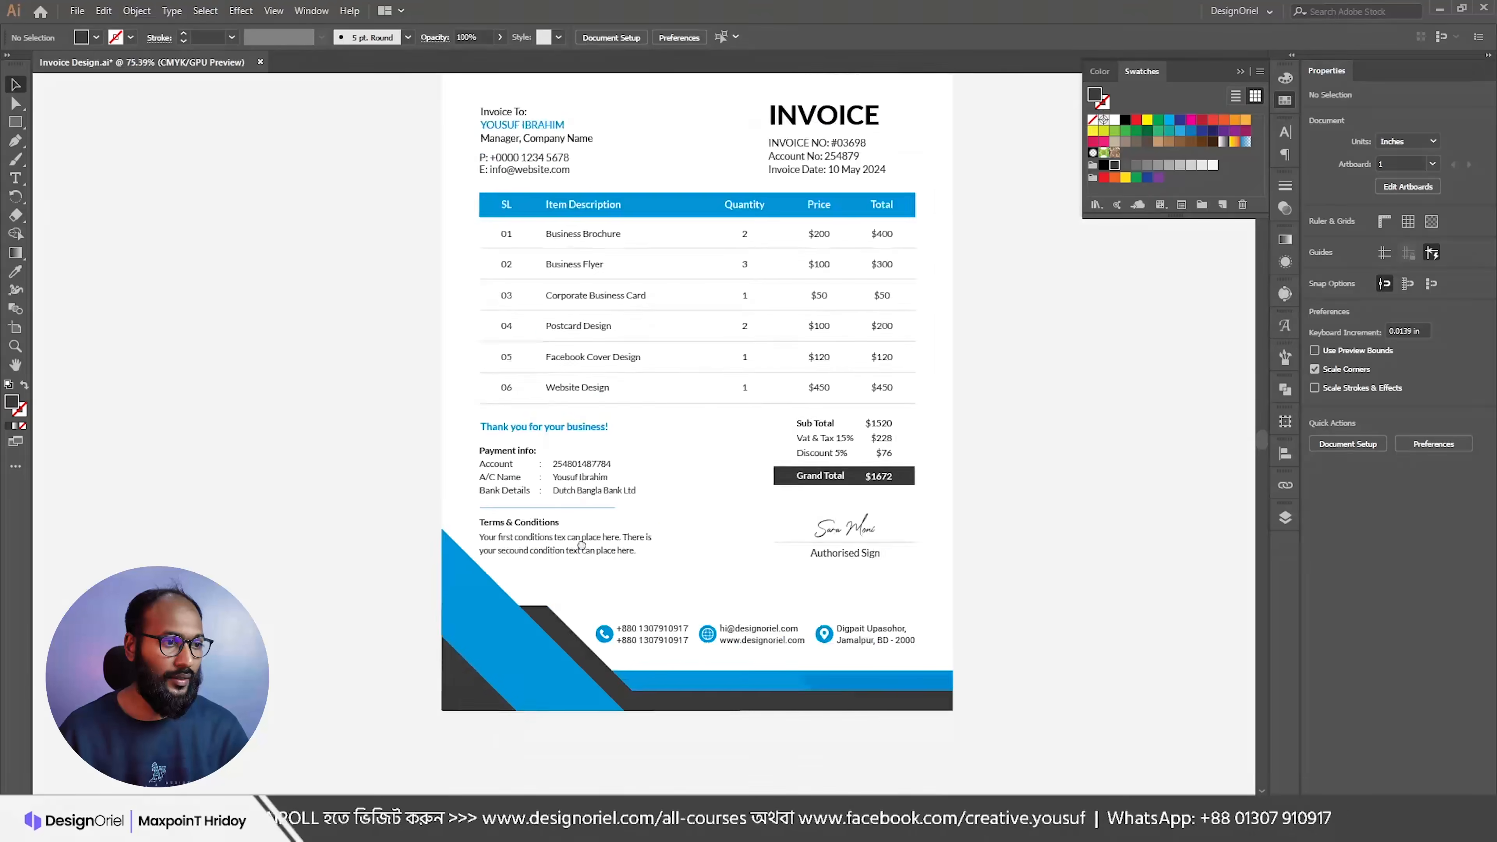
scroll(566, 530, down, 4)
click(544, 503)
click(705, 483)
click(525, 473)
drag(698, 428, 678, 448)
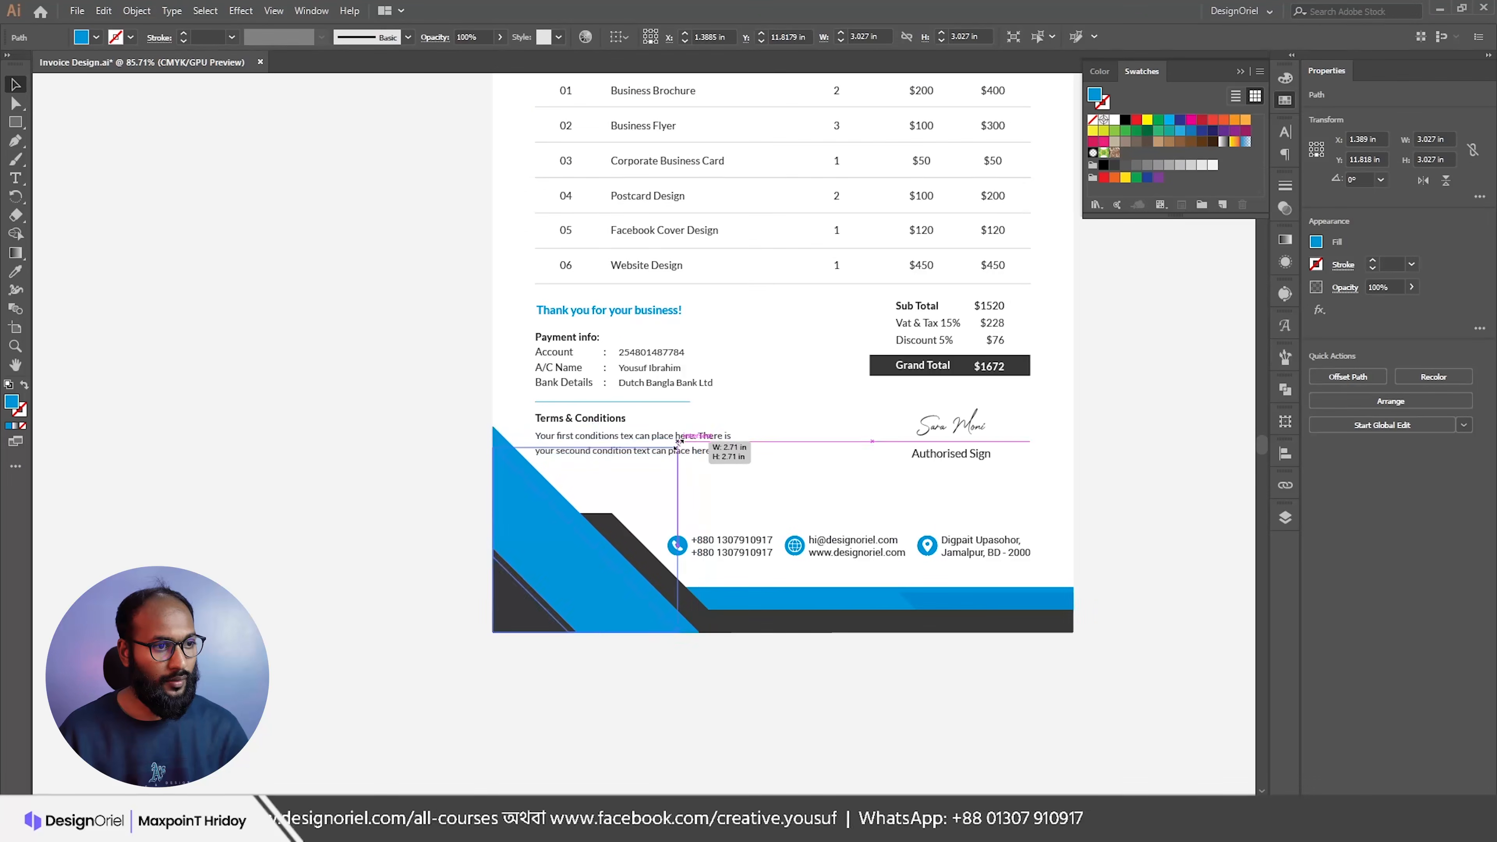
click(761, 471)
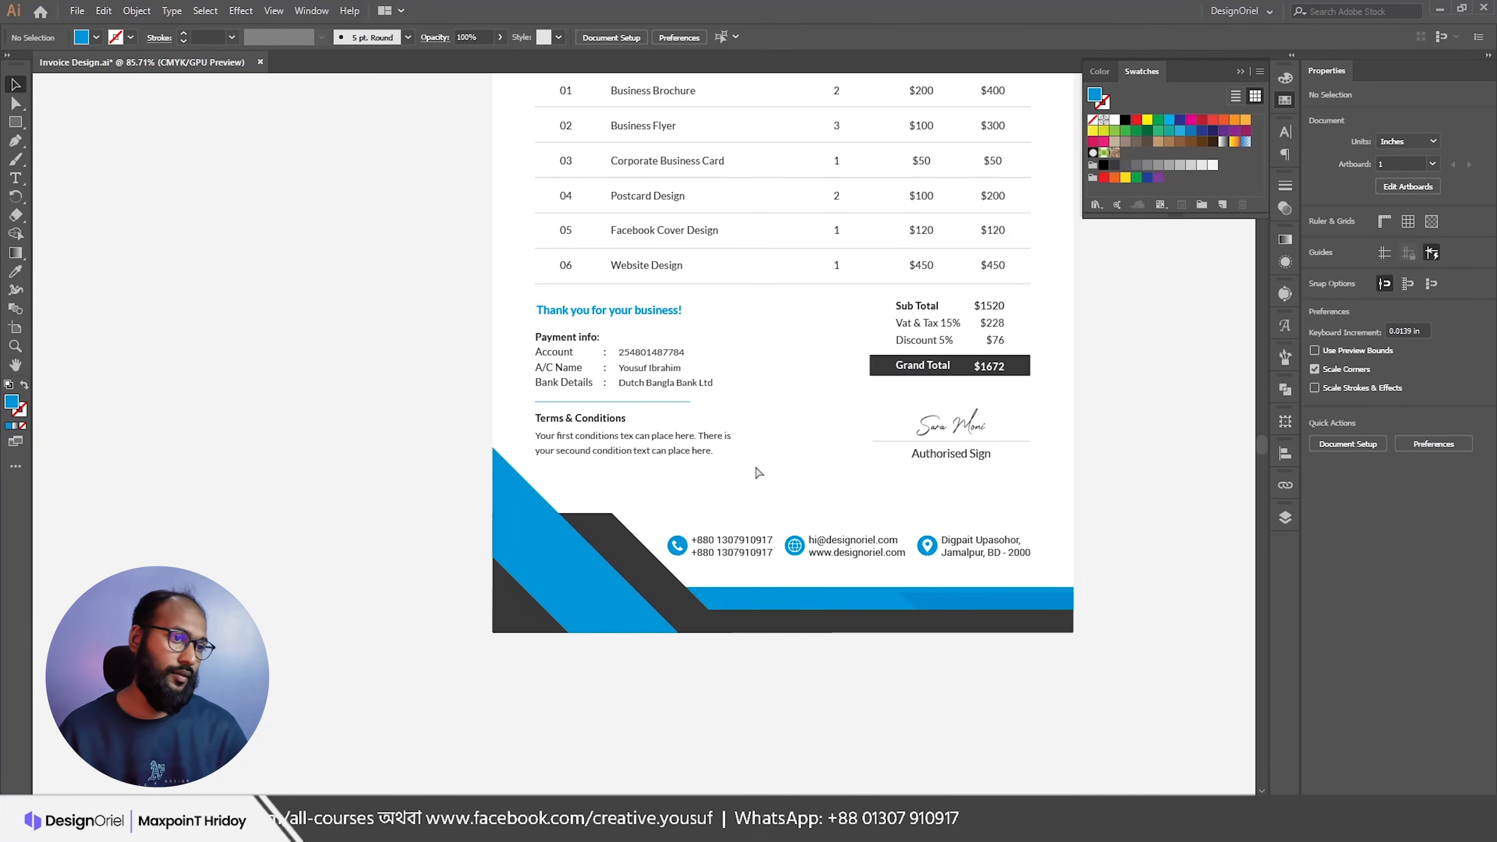
Step: With Direct Selection, shift the dark footer shape's slanted-edge anchors to the left
key(a)
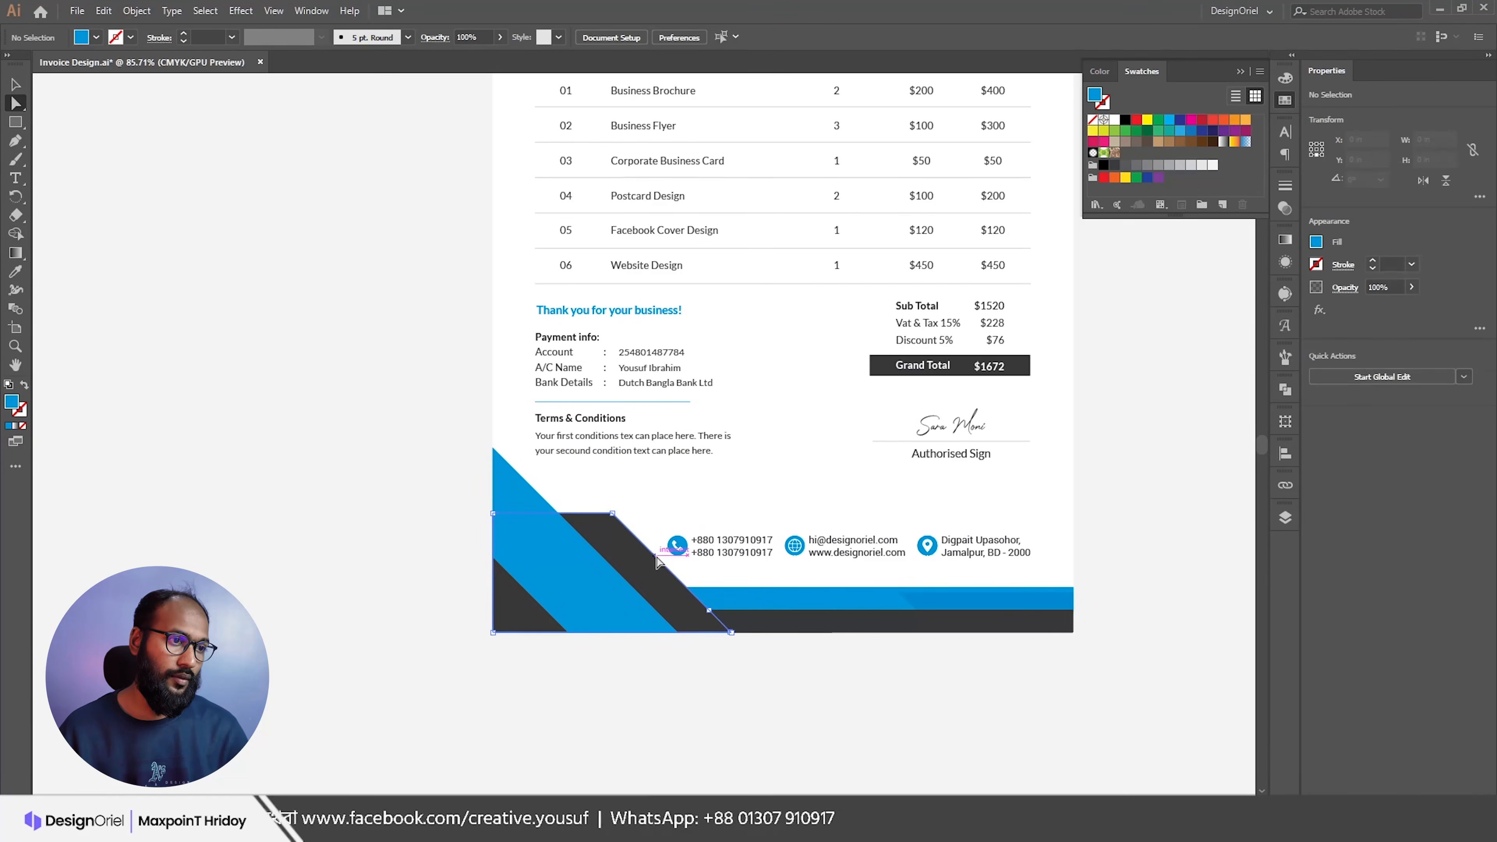
click(638, 560)
scroll(660, 602, up, 3)
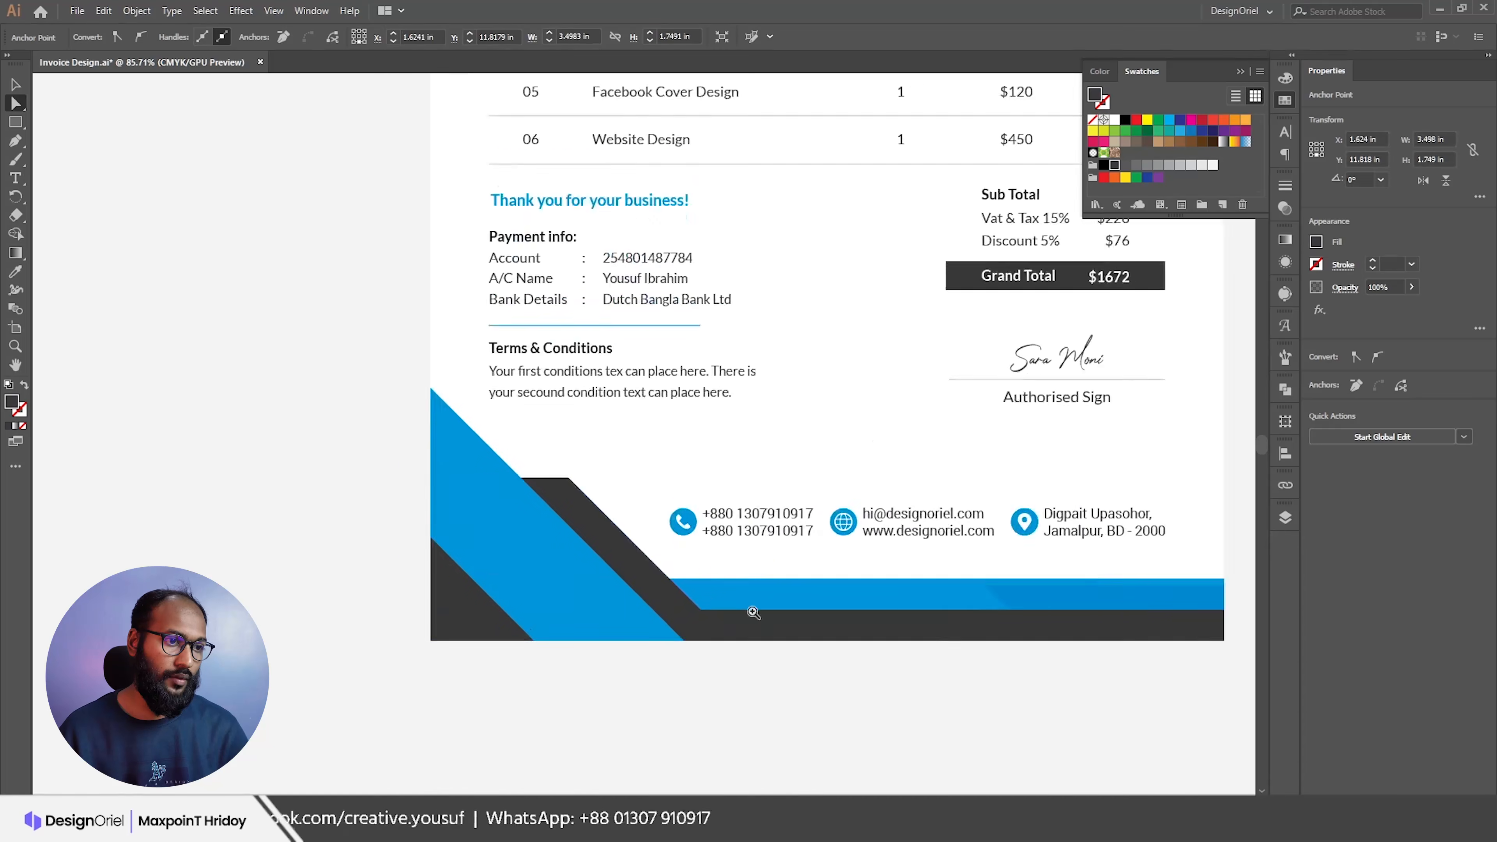
scroll(713, 649, up, 2)
click(733, 590)
key(Delete)
key(ctrl+z)
click(546, 381)
click(524, 381)
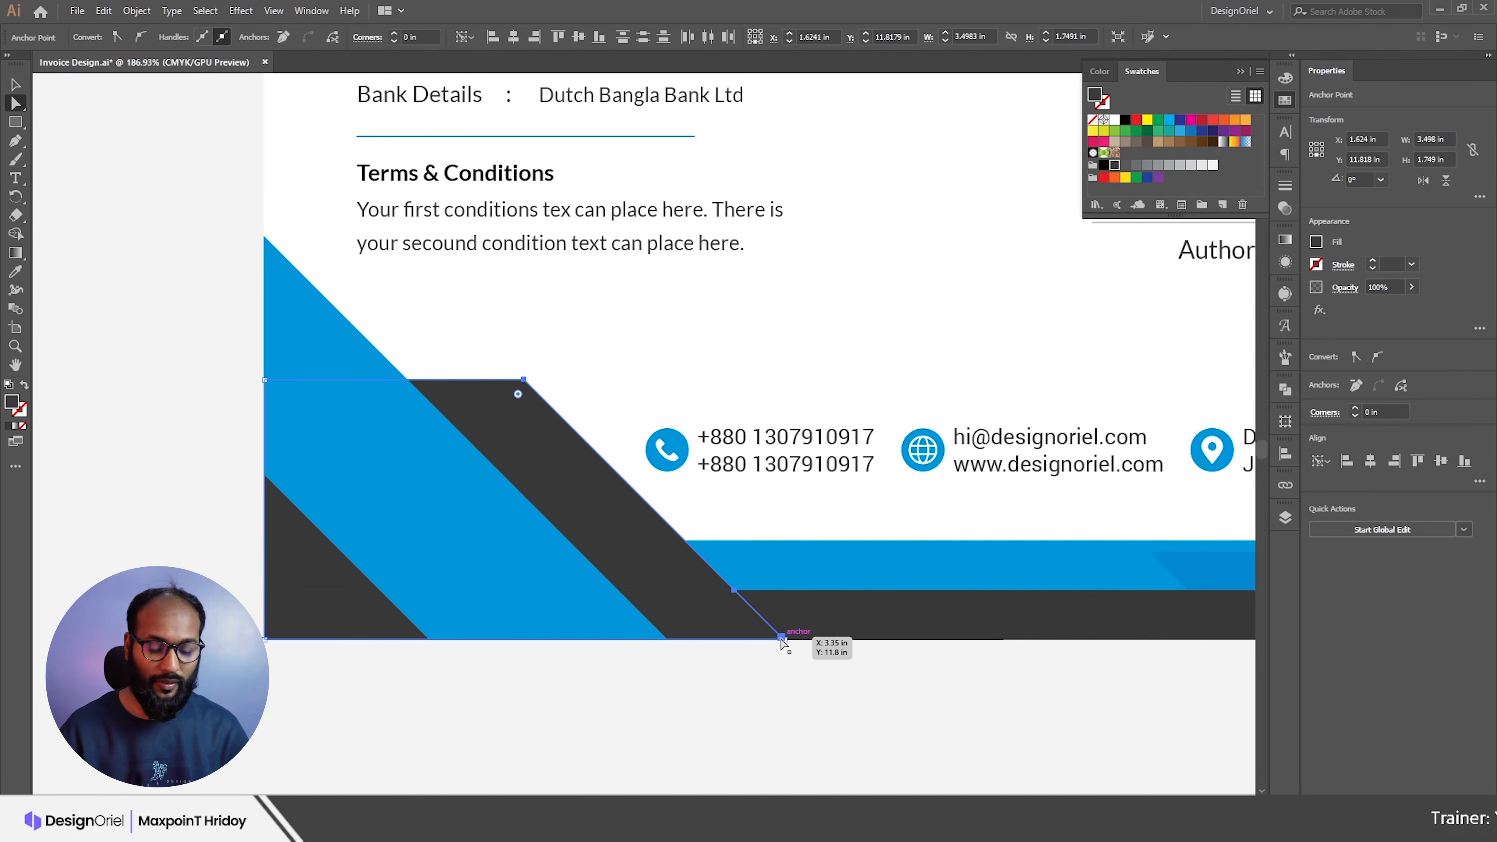
key(shift+Left)
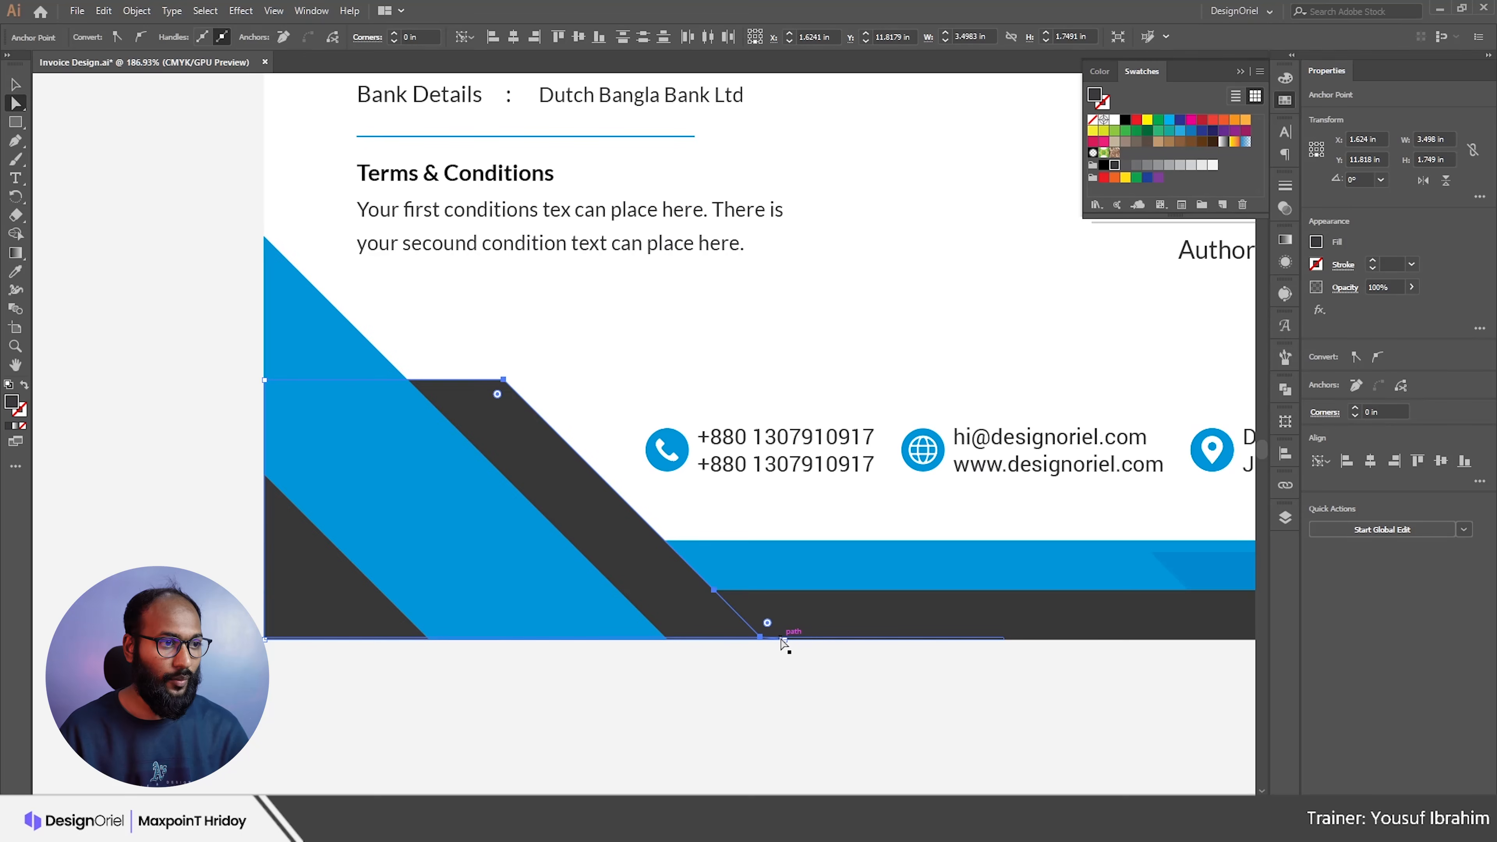
key(shift+Left)
key(Right)
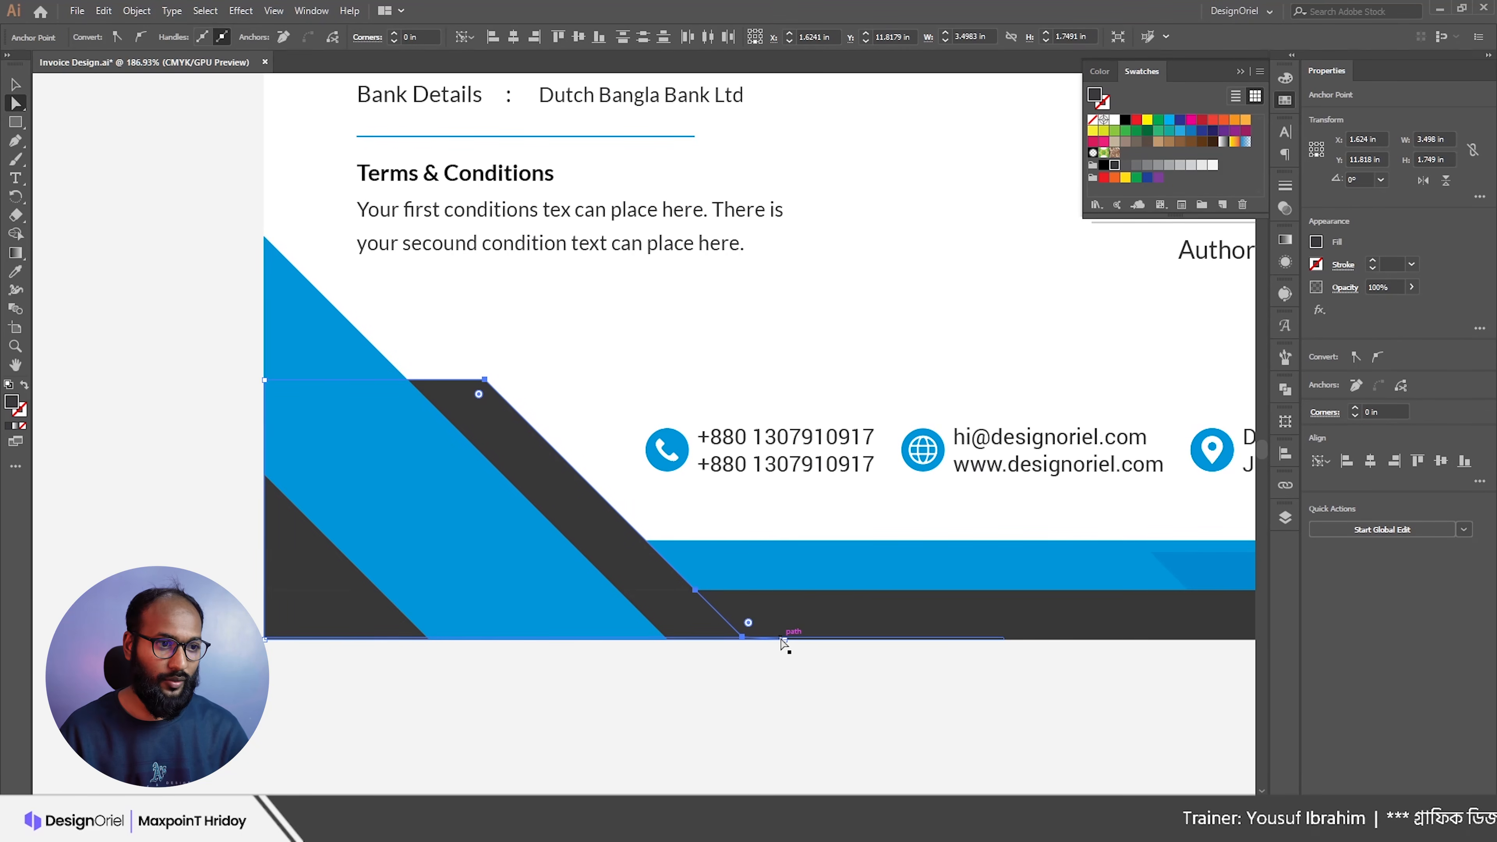
Step: Snap the dark shape's bottom corner anchor onto the guide intersection, then select the contact details row
drag(757, 656, 826, 654)
click(713, 599)
drag(712, 599, 720, 607)
click(734, 632)
scroll(748, 529, down, 5)
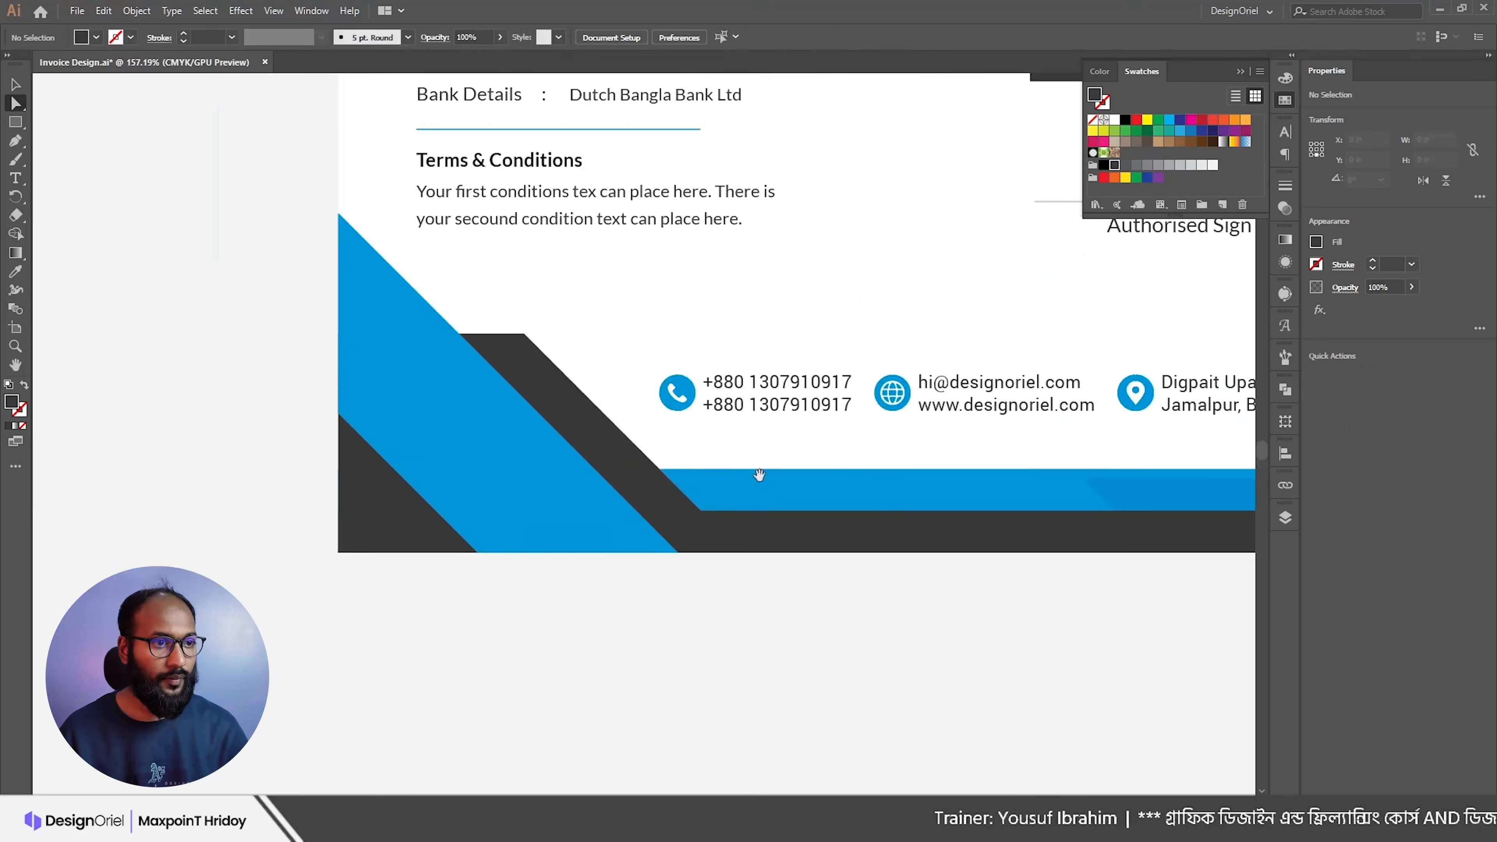
drag(756, 472, 622, 512)
key(v)
drag(684, 380, 1078, 471)
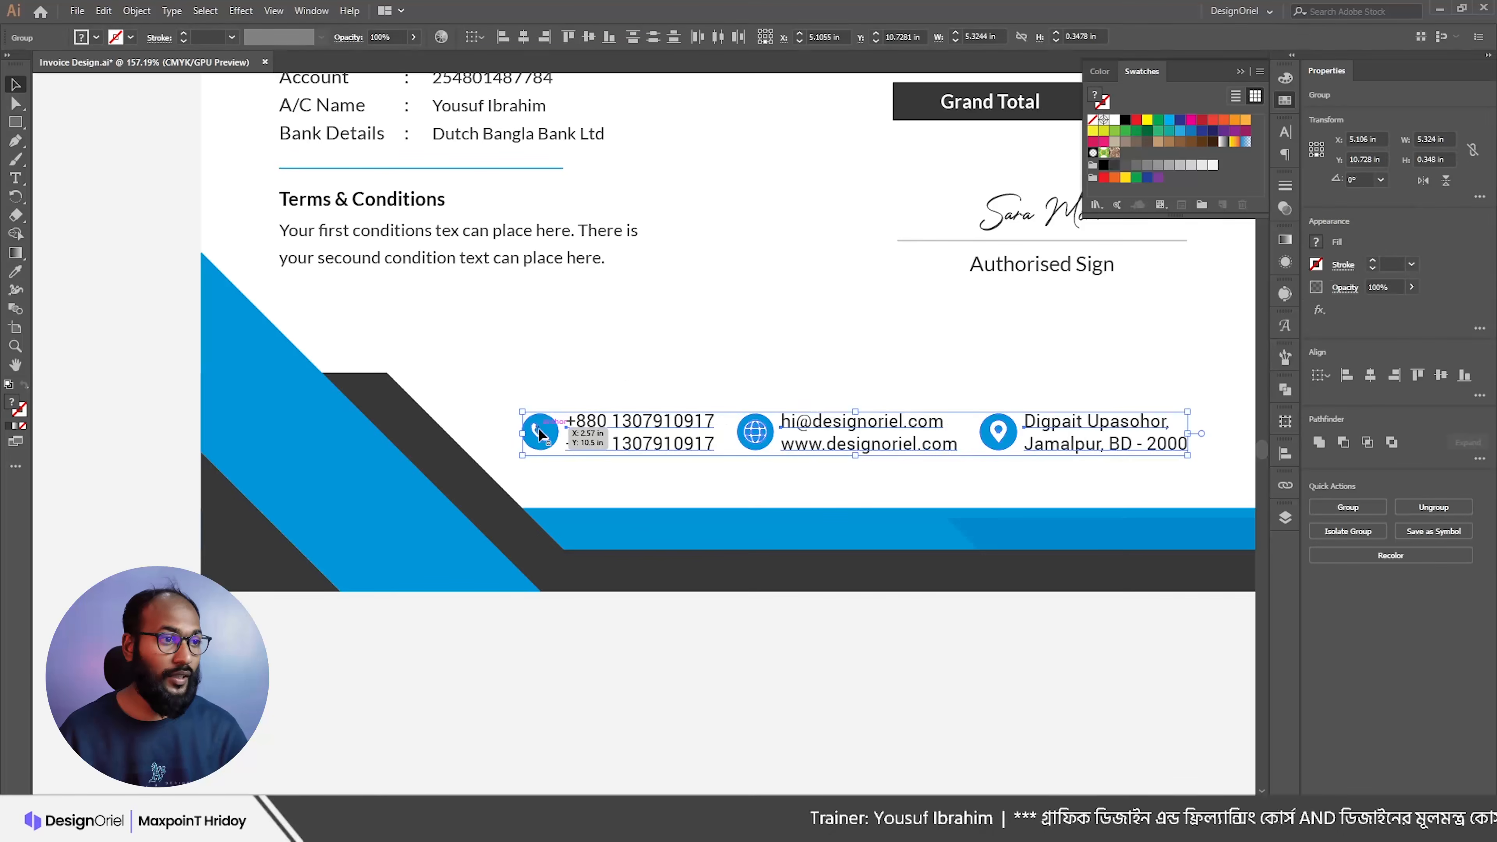
Step: Widen the contact row from its left side and nudge it slightly right
drag(519, 434, 486, 435)
scroll(459, 516, down, 2)
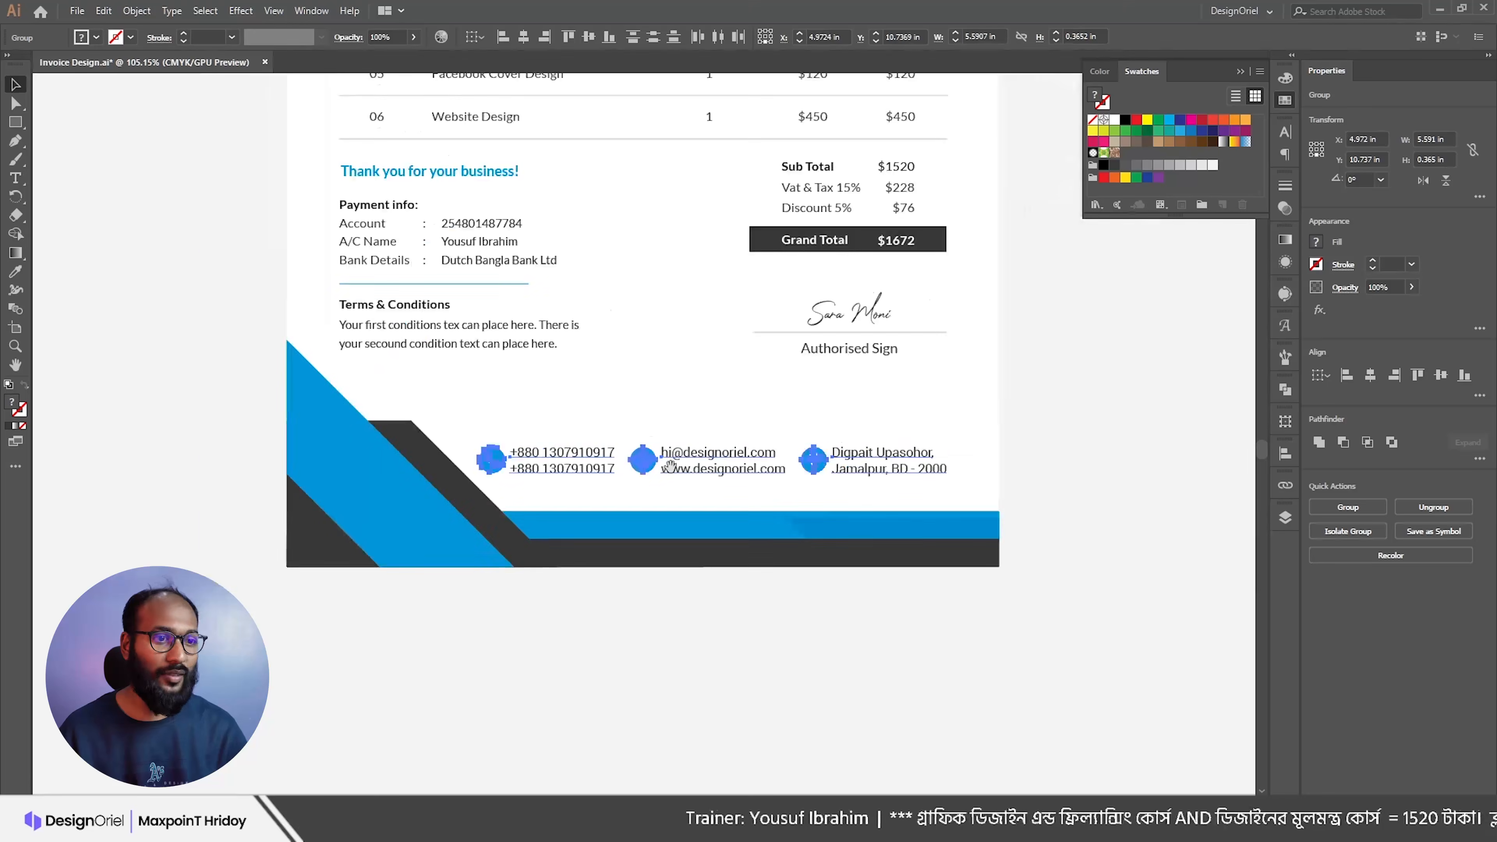
key(Right)
key(Right)
key(Right)
key(Right)
key(Down)
key(Down)
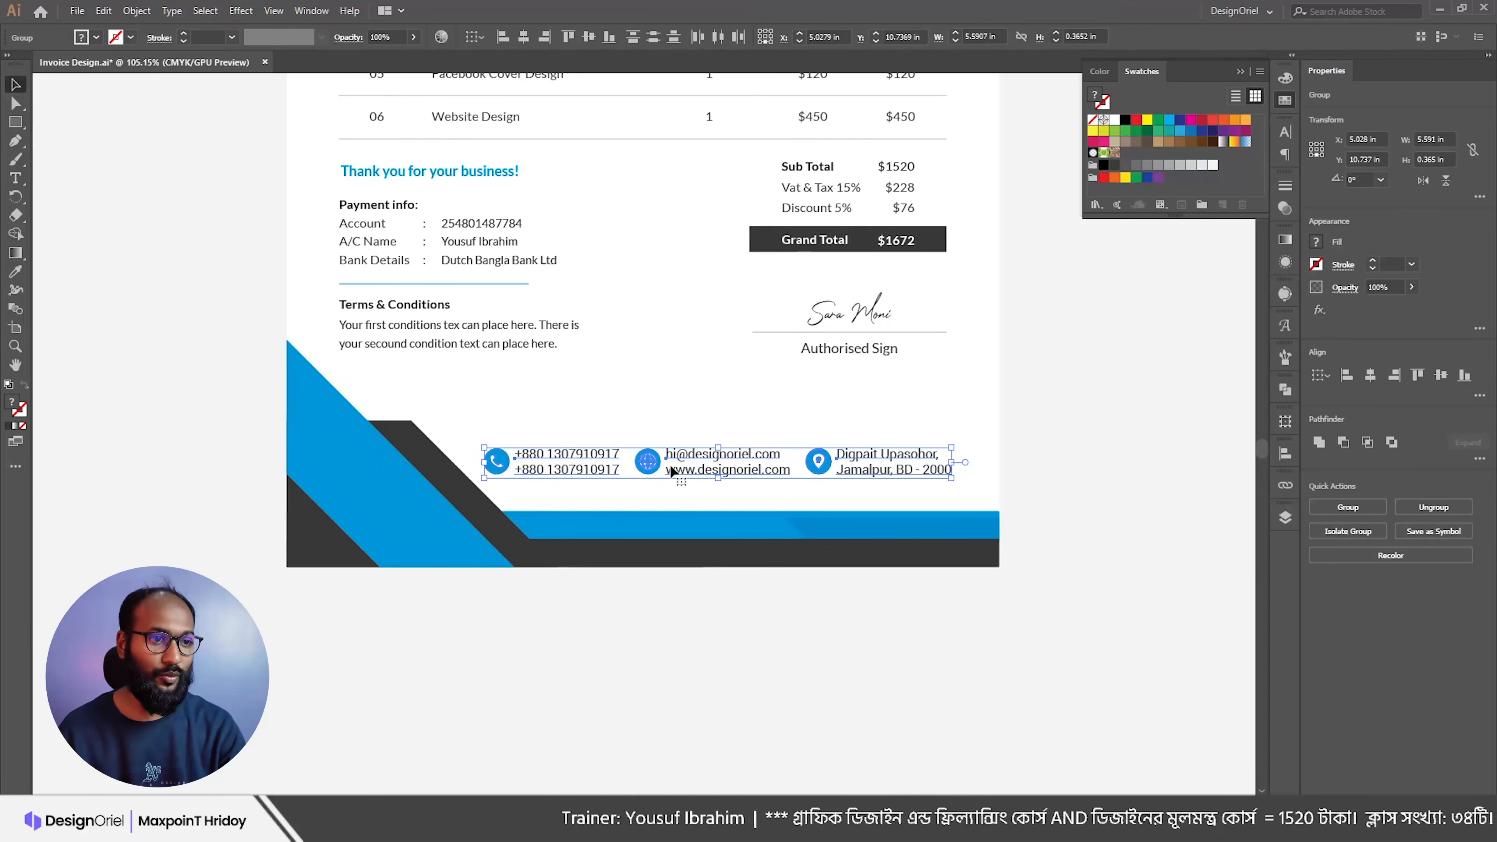
key(Up)
key(Up)
key(Up)
key(Up)
key(Up)
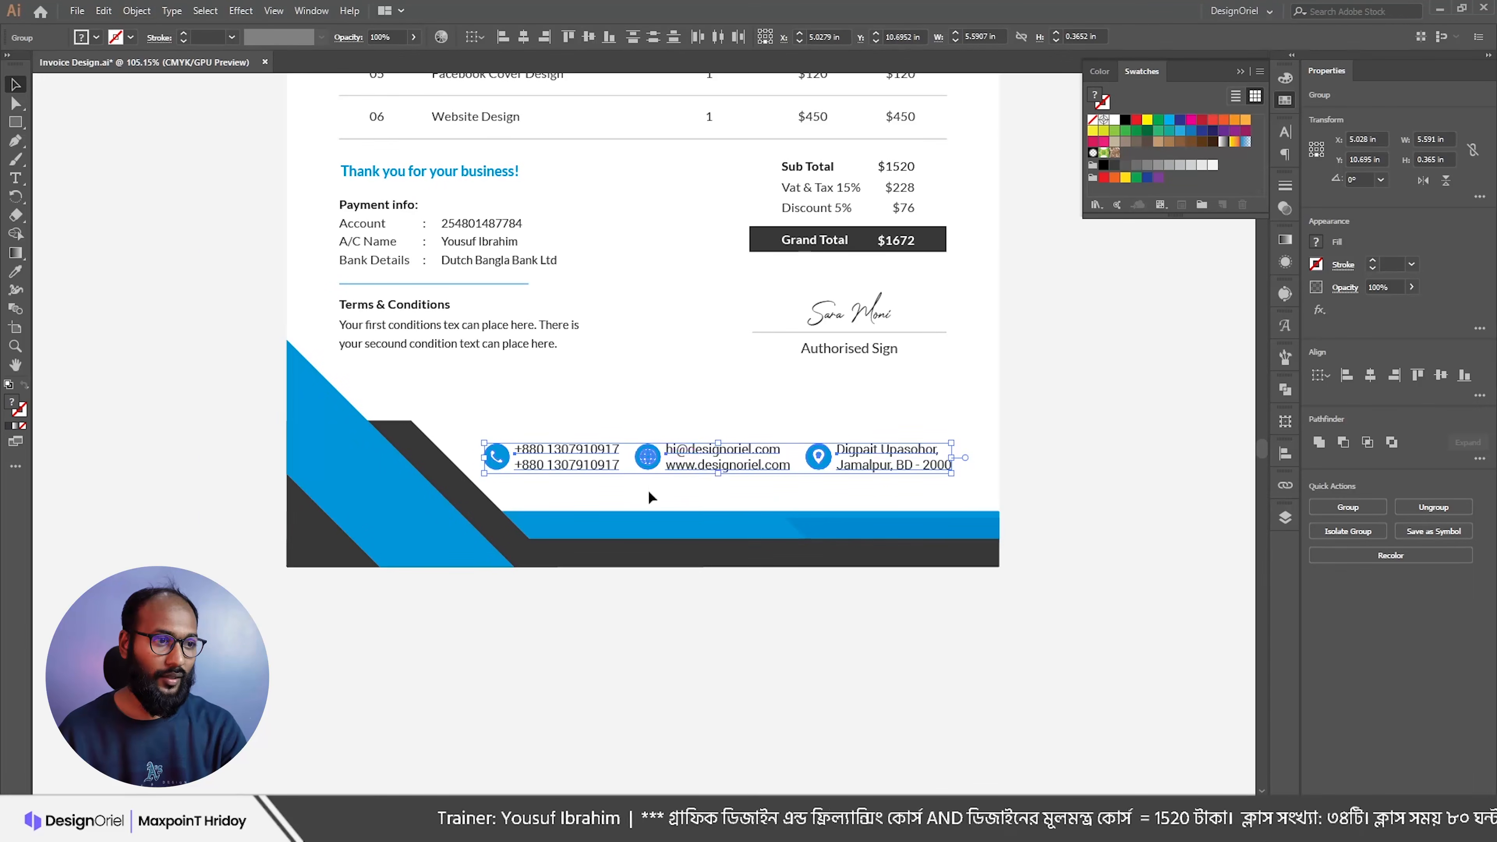
click(649, 501)
scroll(648, 502, up, 2)
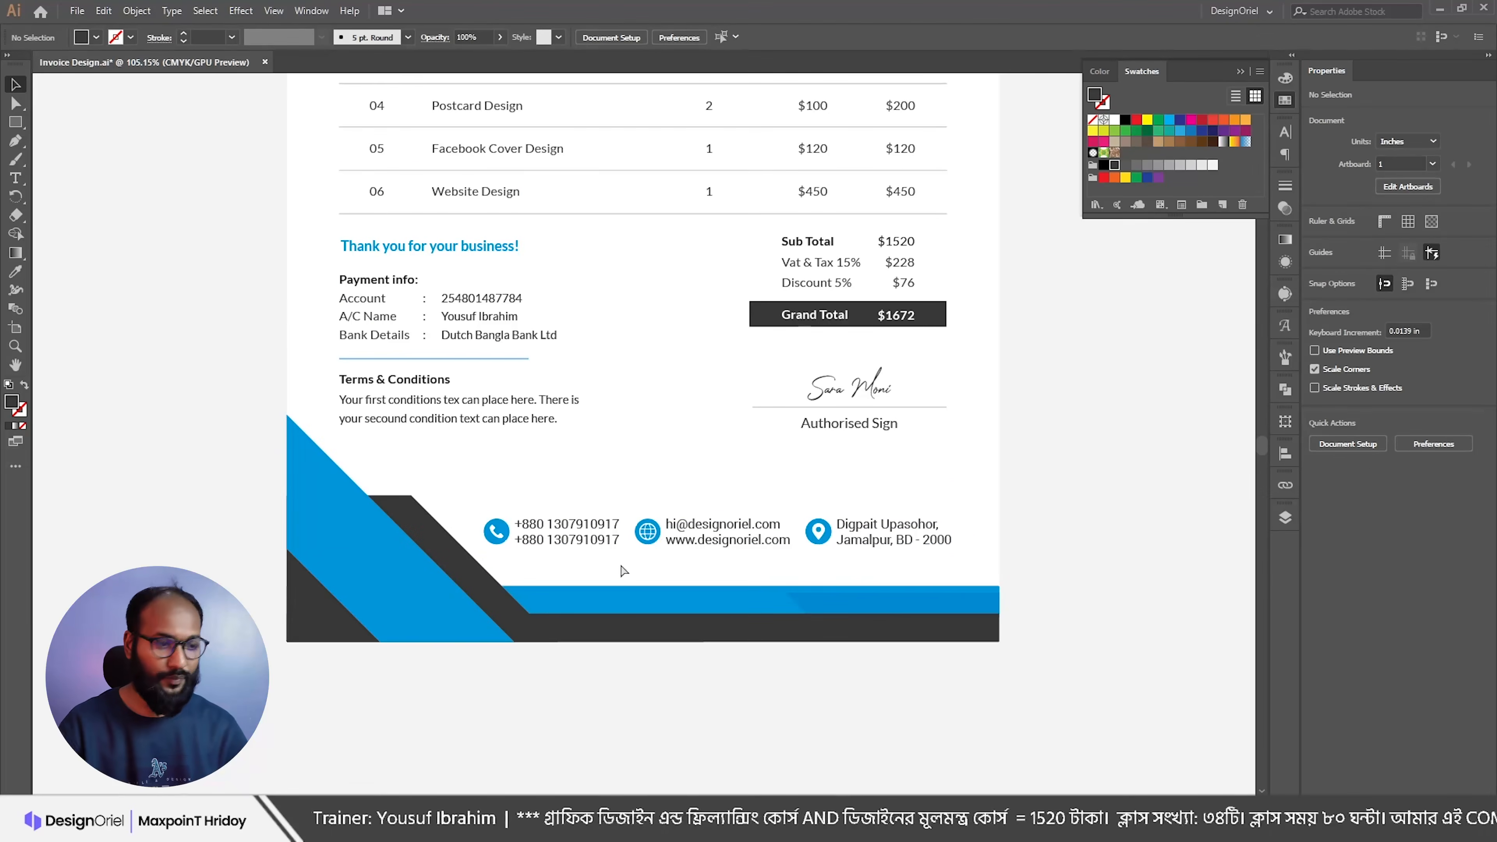
Step: Show the guides and stretch the dark-blue footer bar left and up
key(ctrl+semicolon)
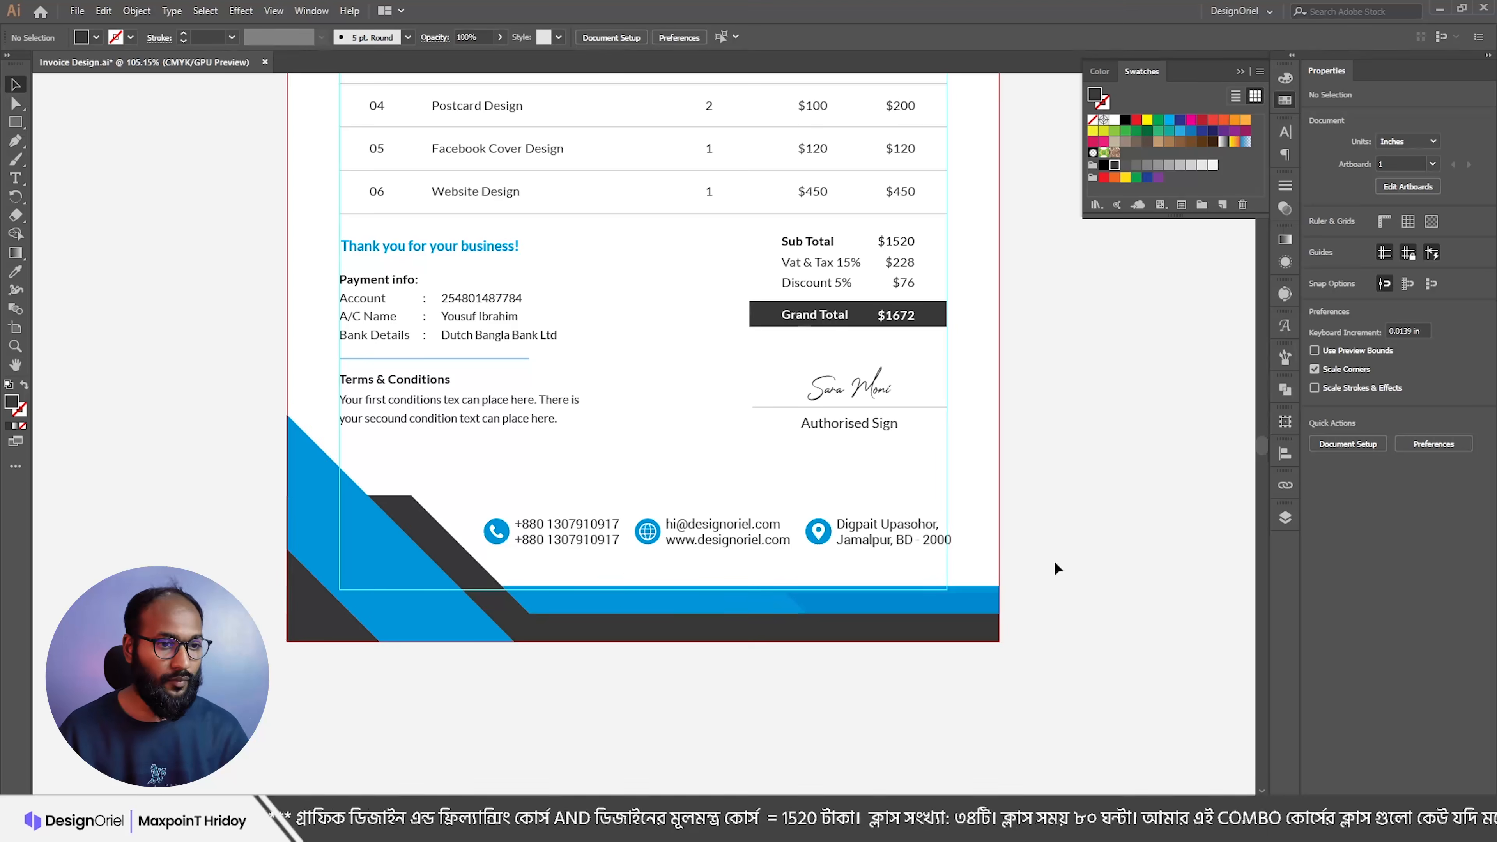
drag(925, 603, 1019, 597)
click(865, 624)
drag(538, 606, 328, 565)
click(352, 563)
scroll(358, 558, down, 6)
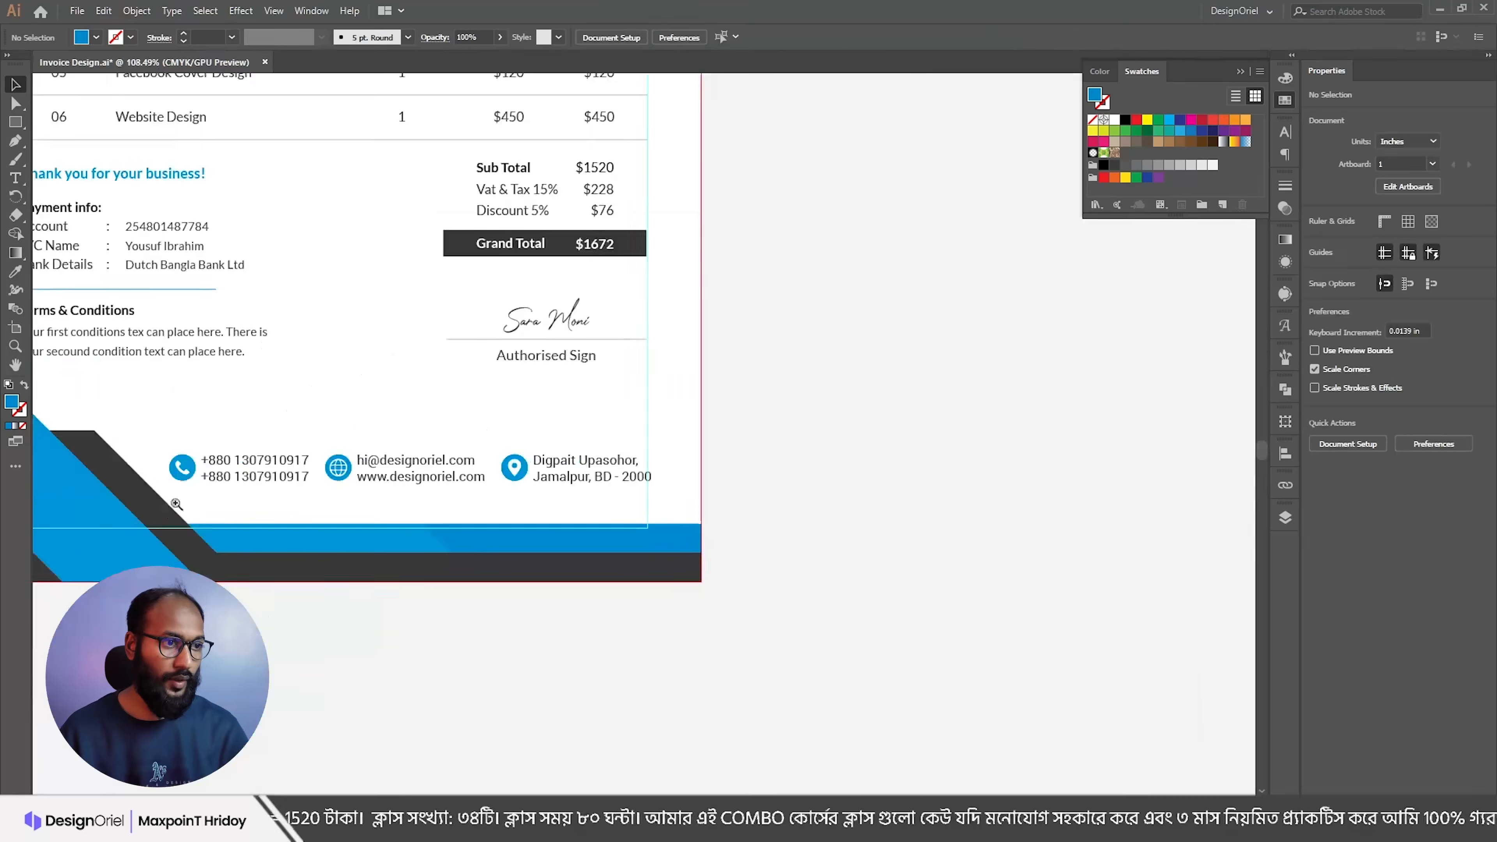
Step: Move the footer contact-info group lower and slightly right, to X 5 in
drag(600, 521, 725, 523)
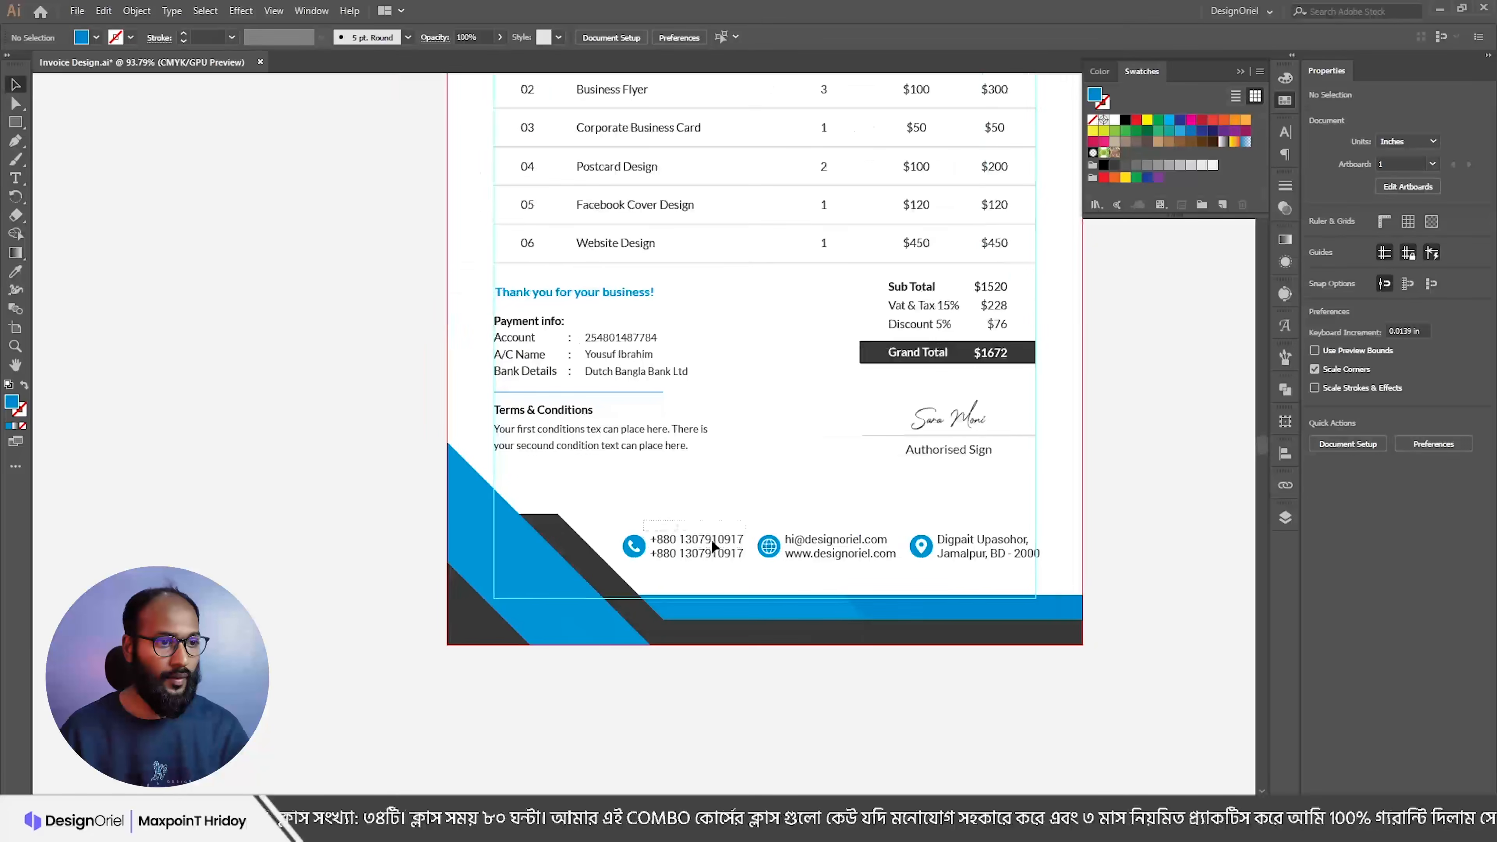
click(985, 558)
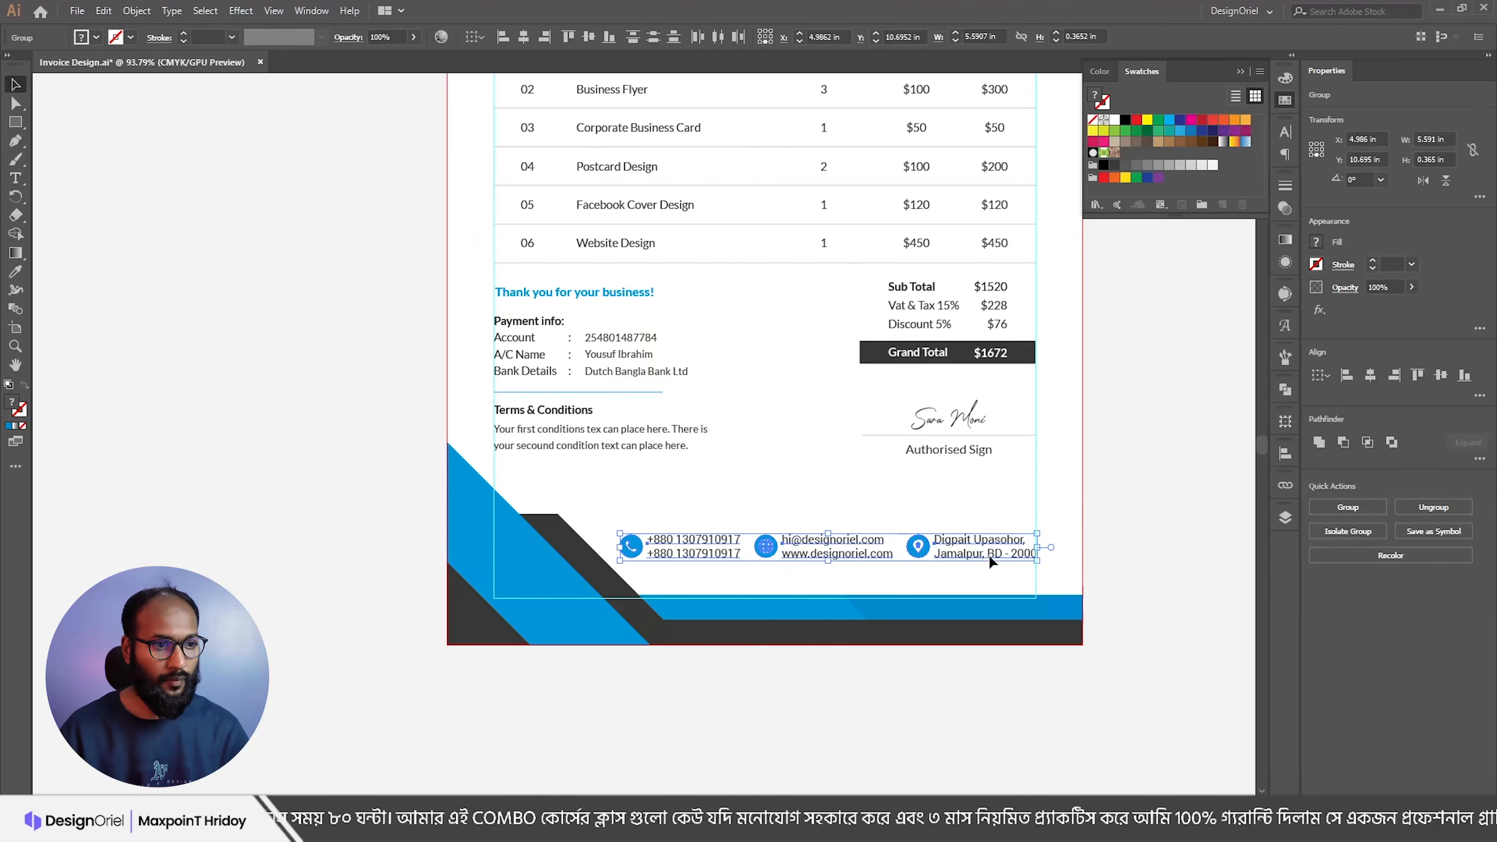
key(shift+Down)
key(Down)
key(Down)
key(Down)
key(minus)
key(Right)
scroll(977, 401, up, 3)
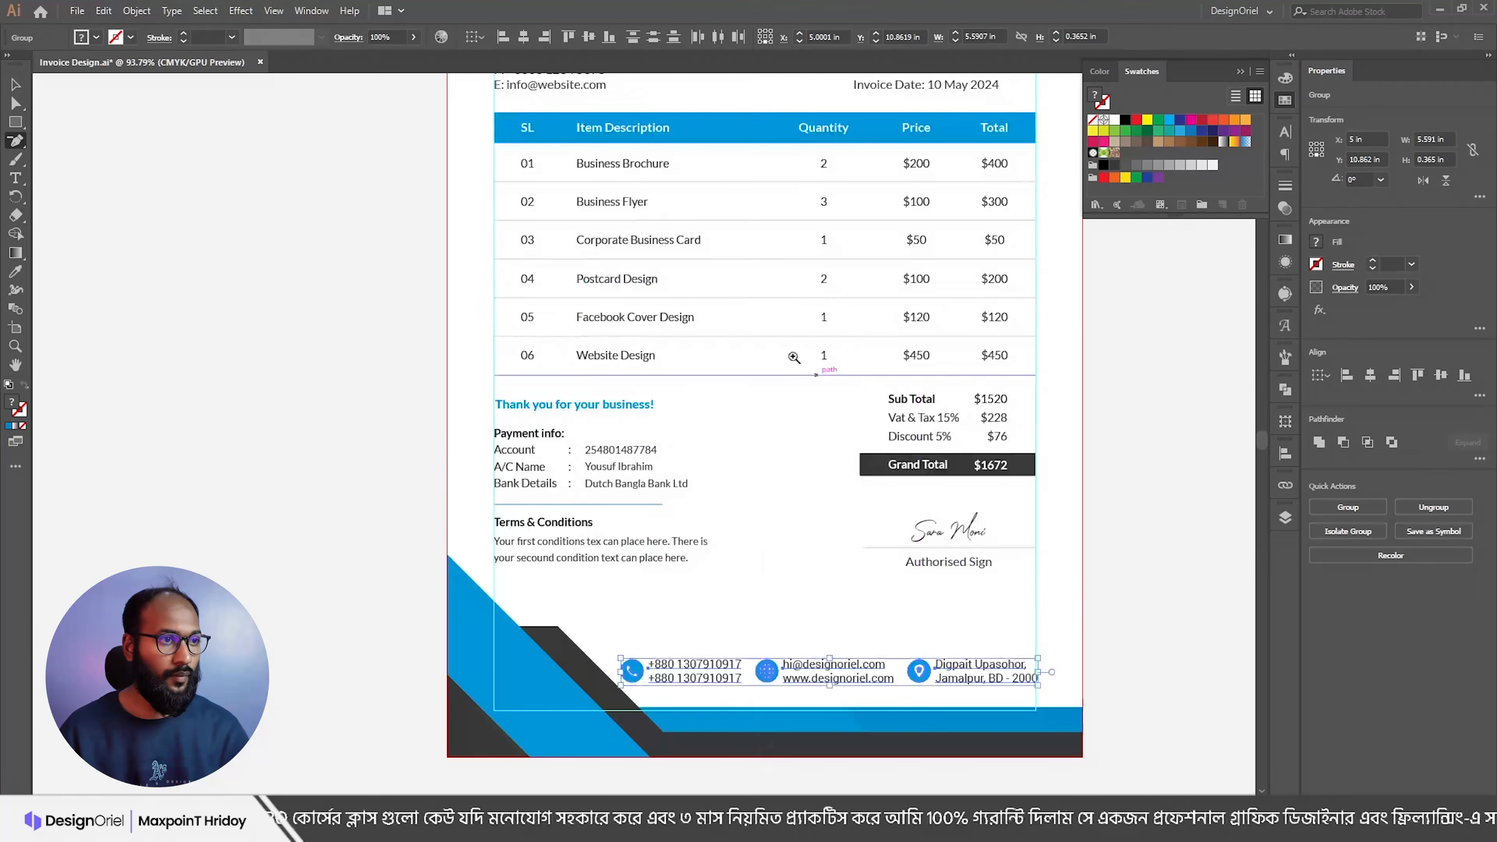
scroll(787, 355, down, 1)
scroll(749, 351, up, 3)
Step: Dismiss the warning and shift the table, text blocks and signature down, then fine-tune back up
click(590, 383)
key(Return)
key(v)
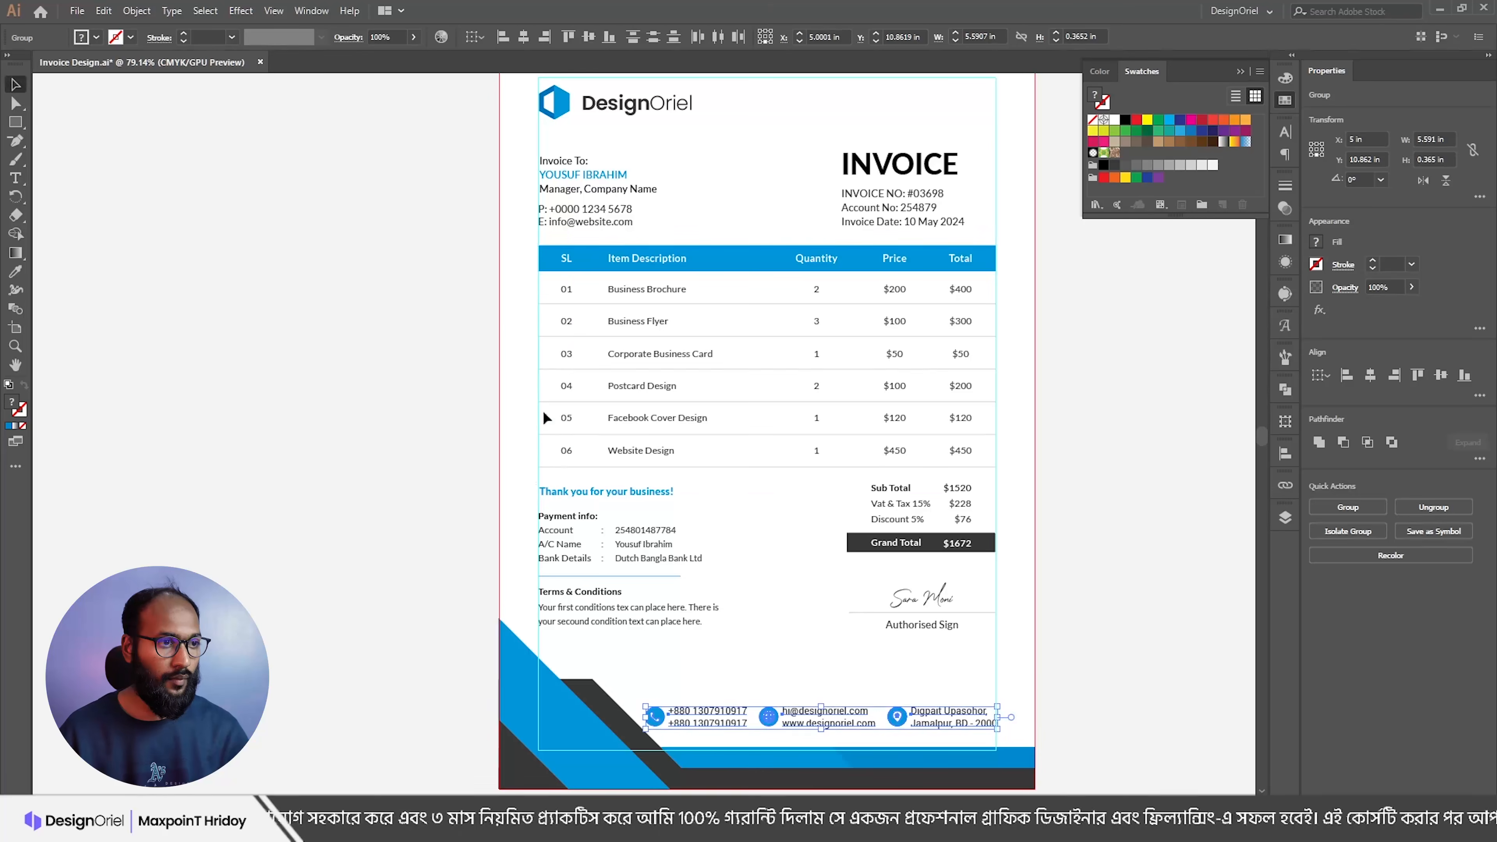
mouse_move(511, 236)
mouse_down()
mouse_move(852, 637)
mouse_move(1026, 621)
mouse_up()
key(shift+Down)
key(shift+Down)
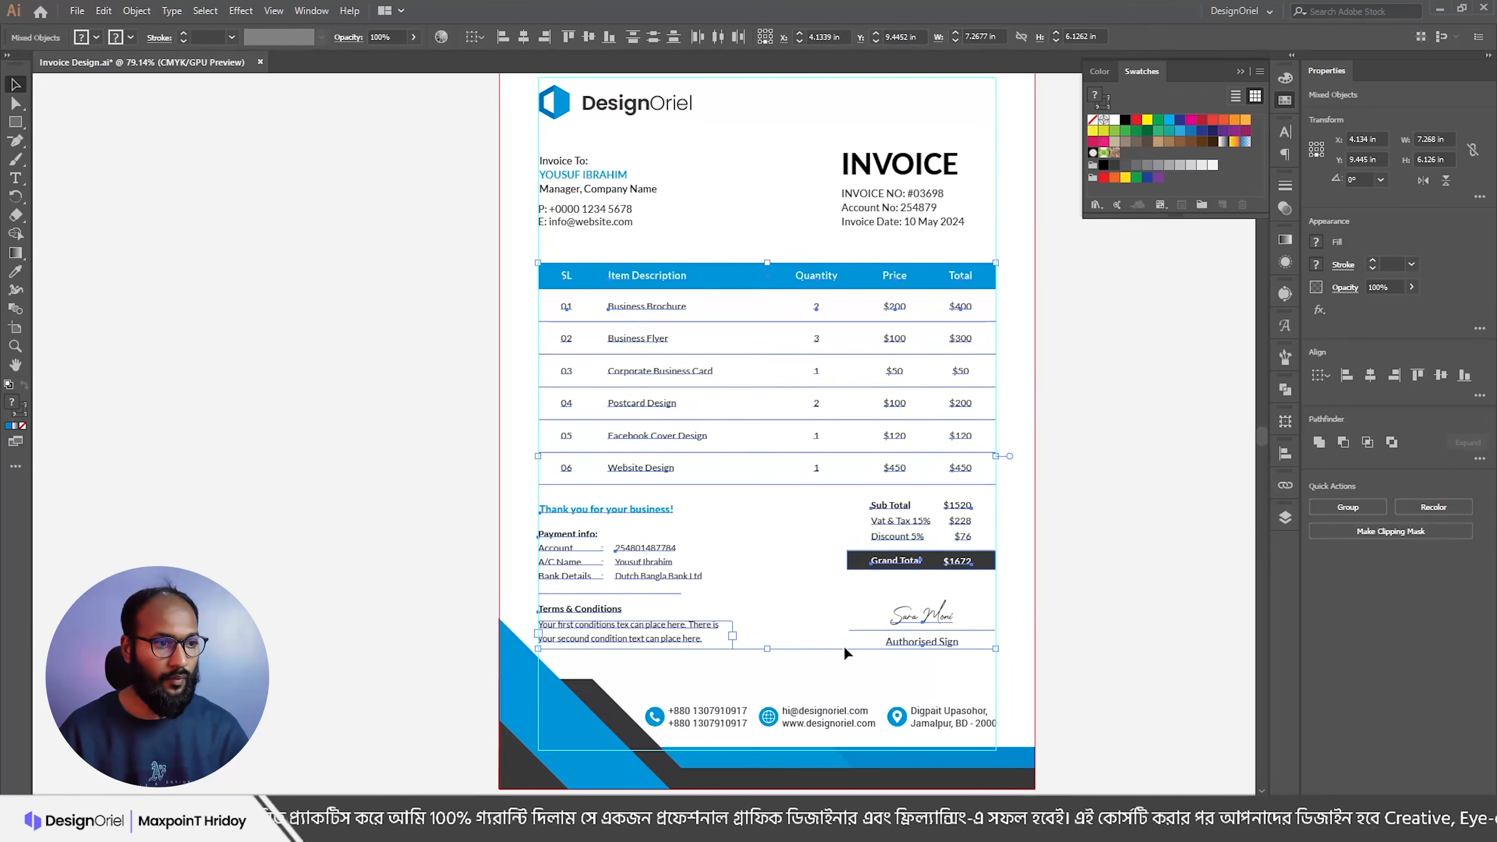
key(Down)
key(Down)
key(Down)
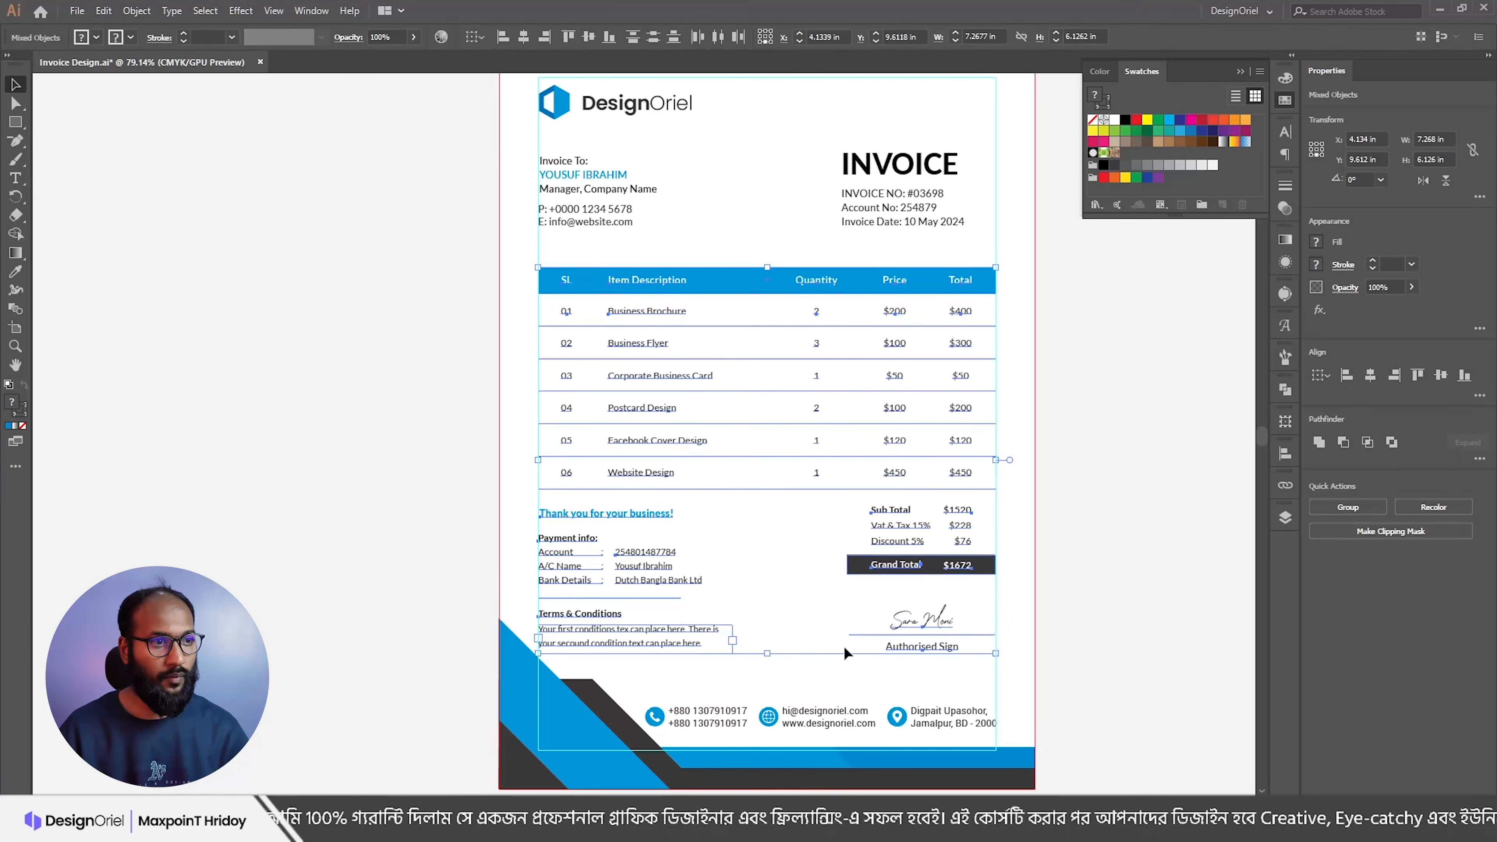
key(Up)
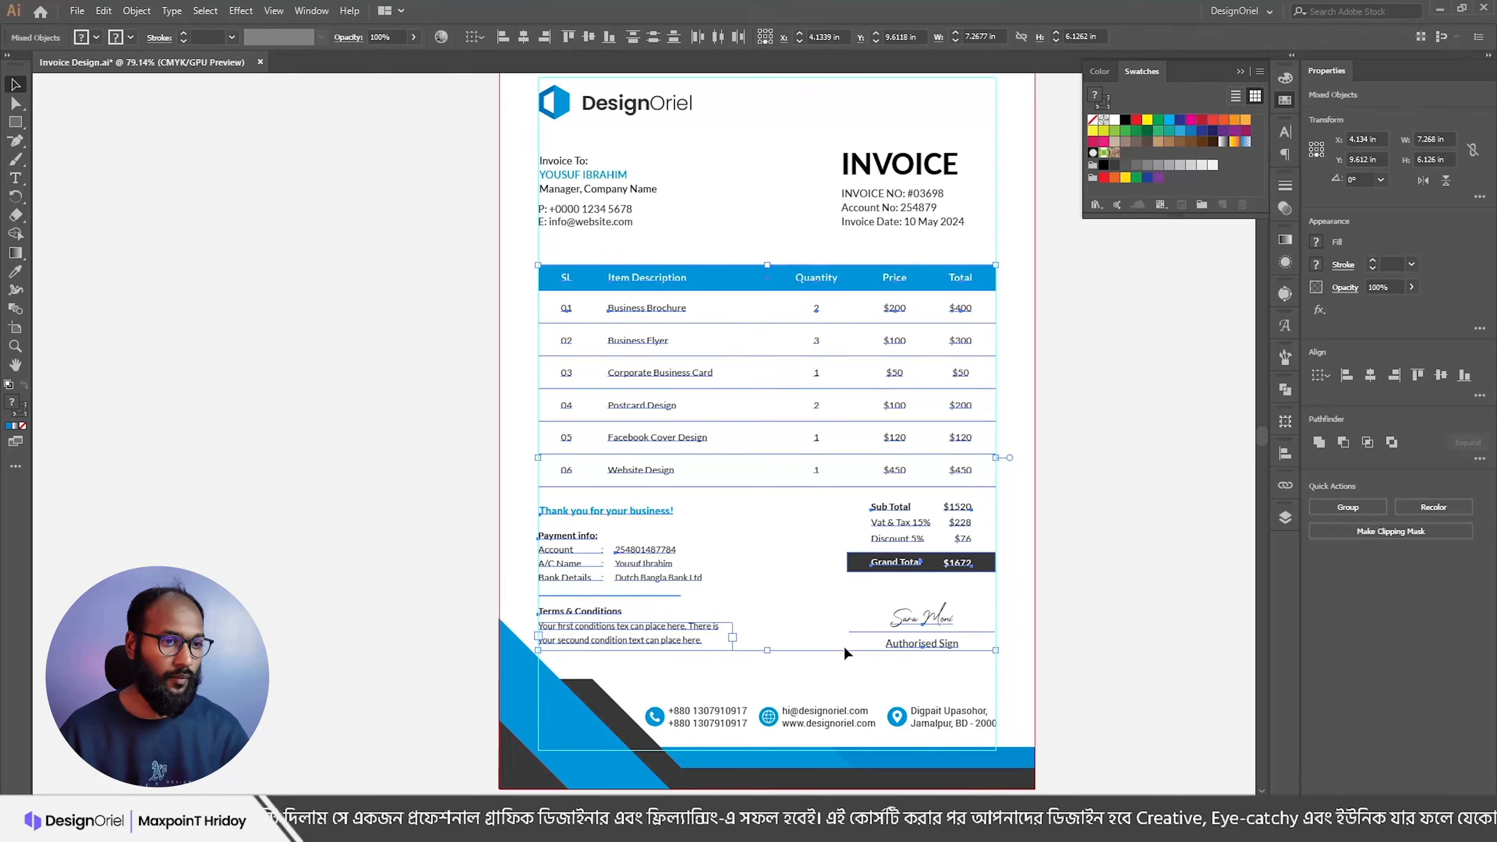
key(shift+Up)
key(Up)
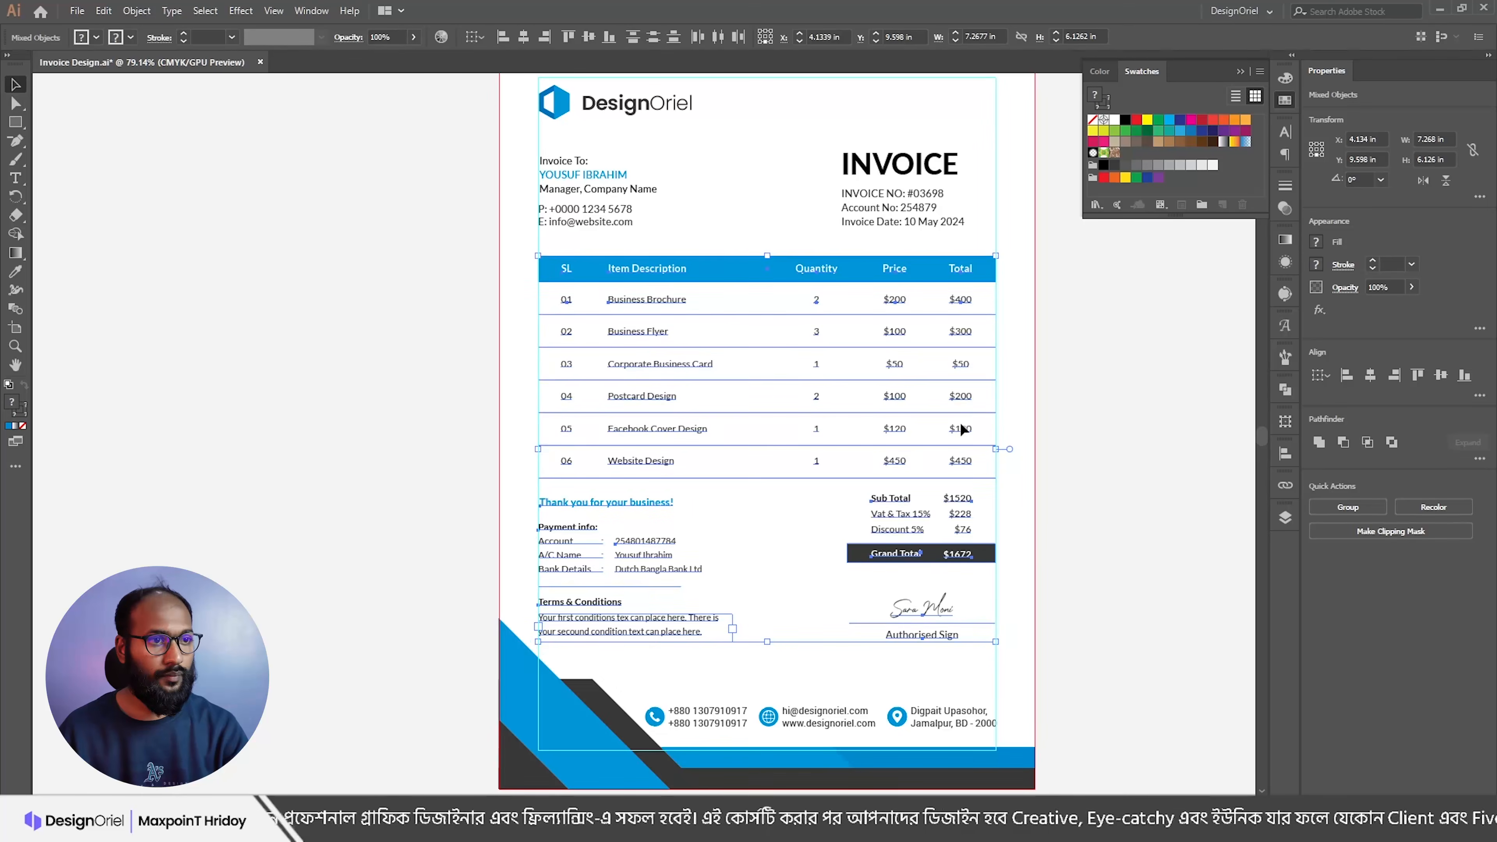
Step: Settle the totals and payment info area slightly lower
drag(1028, 483, 543, 631)
key(shift+Down)
key(shift+Up)
key(Down)
key(Down)
key(Down)
key(Down)
click(1073, 625)
Step: Check the Invoice To and invoice number blocks, then hide the guides to preview the layout
scroll(1061, 602, up, 4)
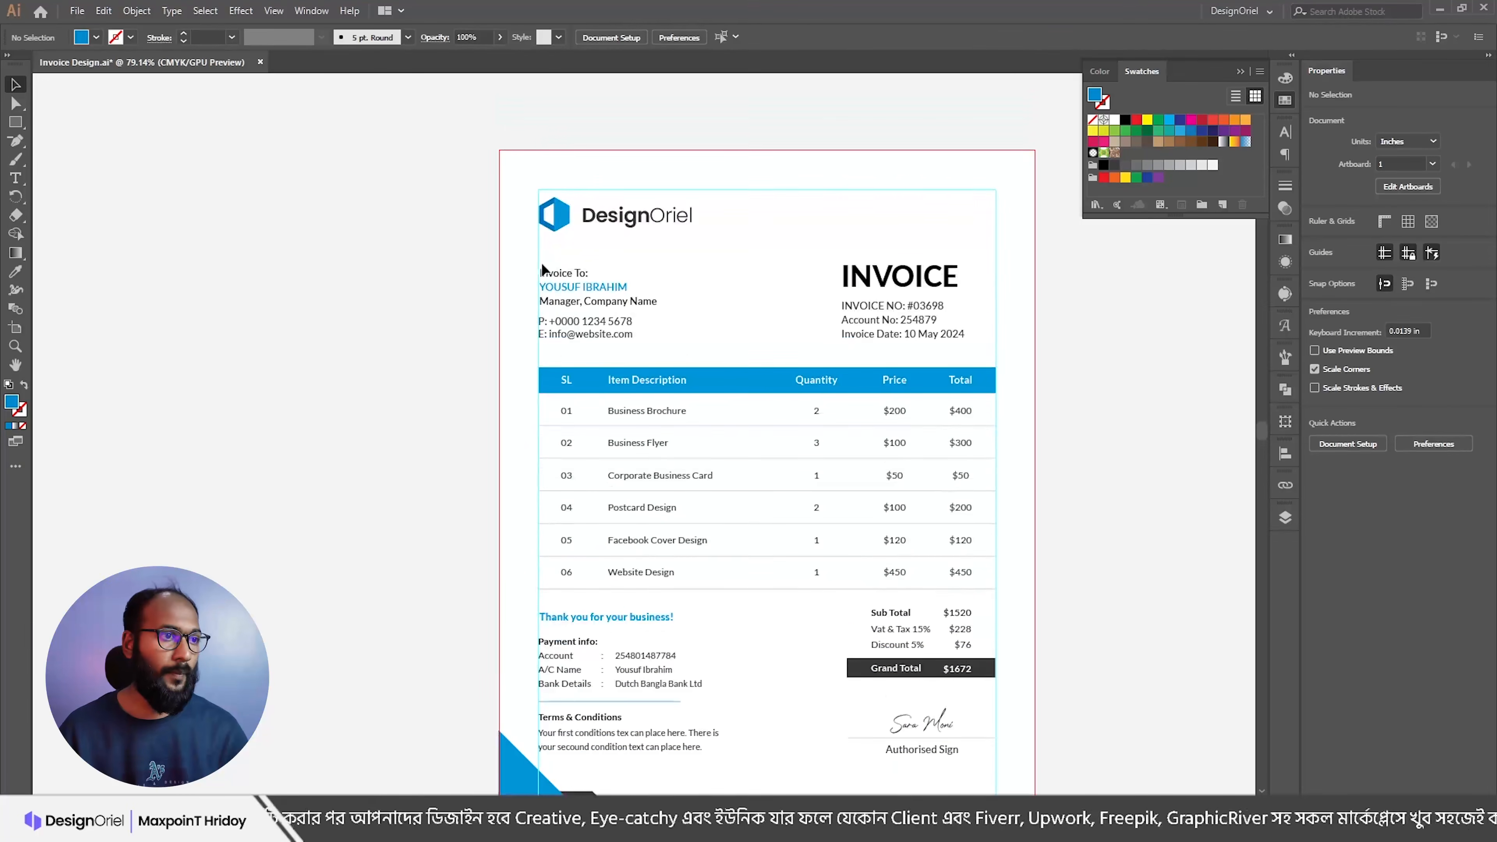
click(592, 324)
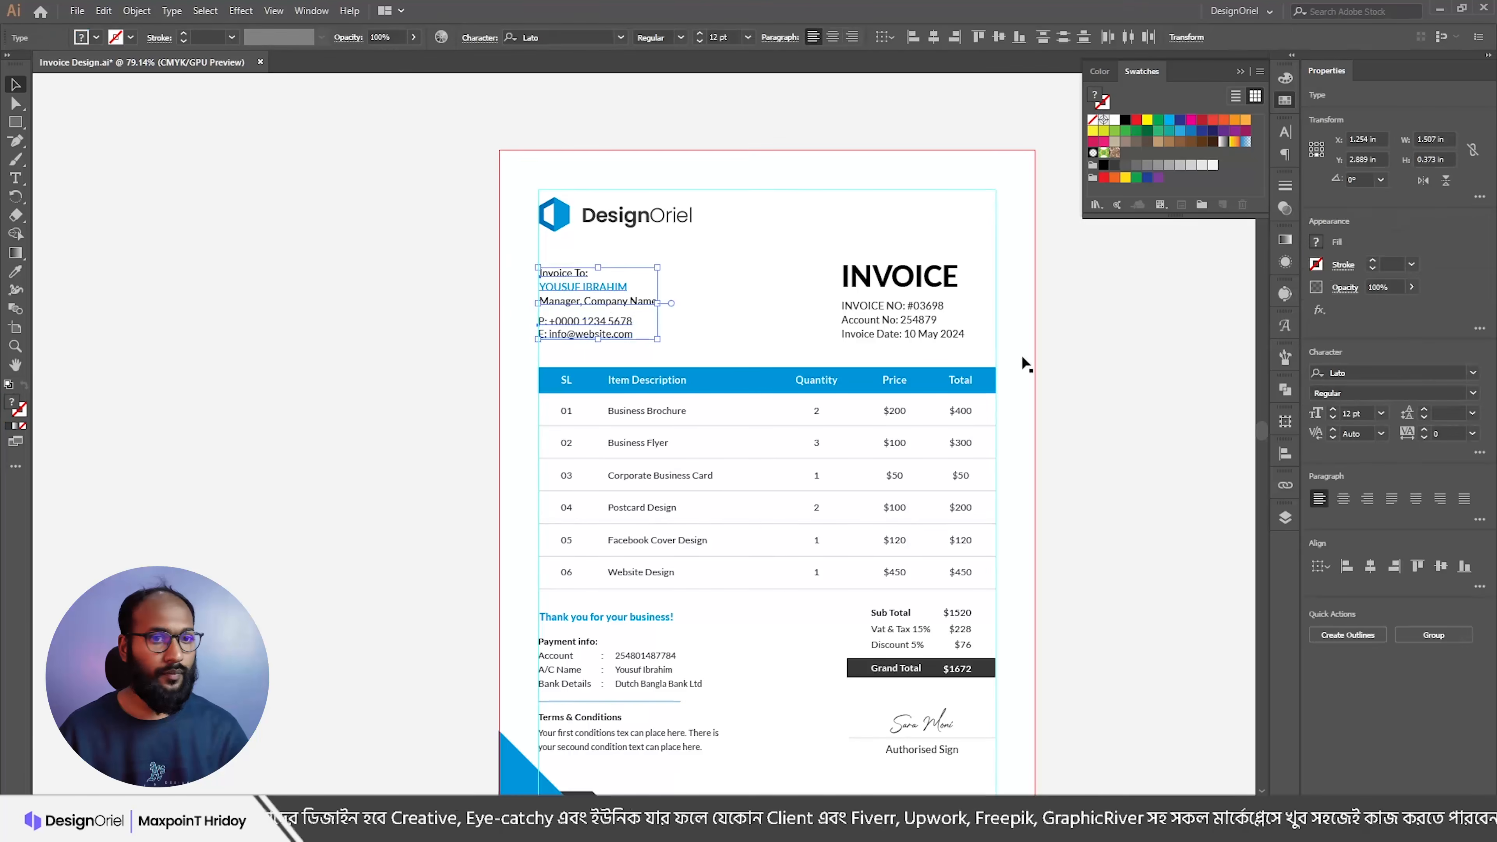
click(744, 268)
click(882, 326)
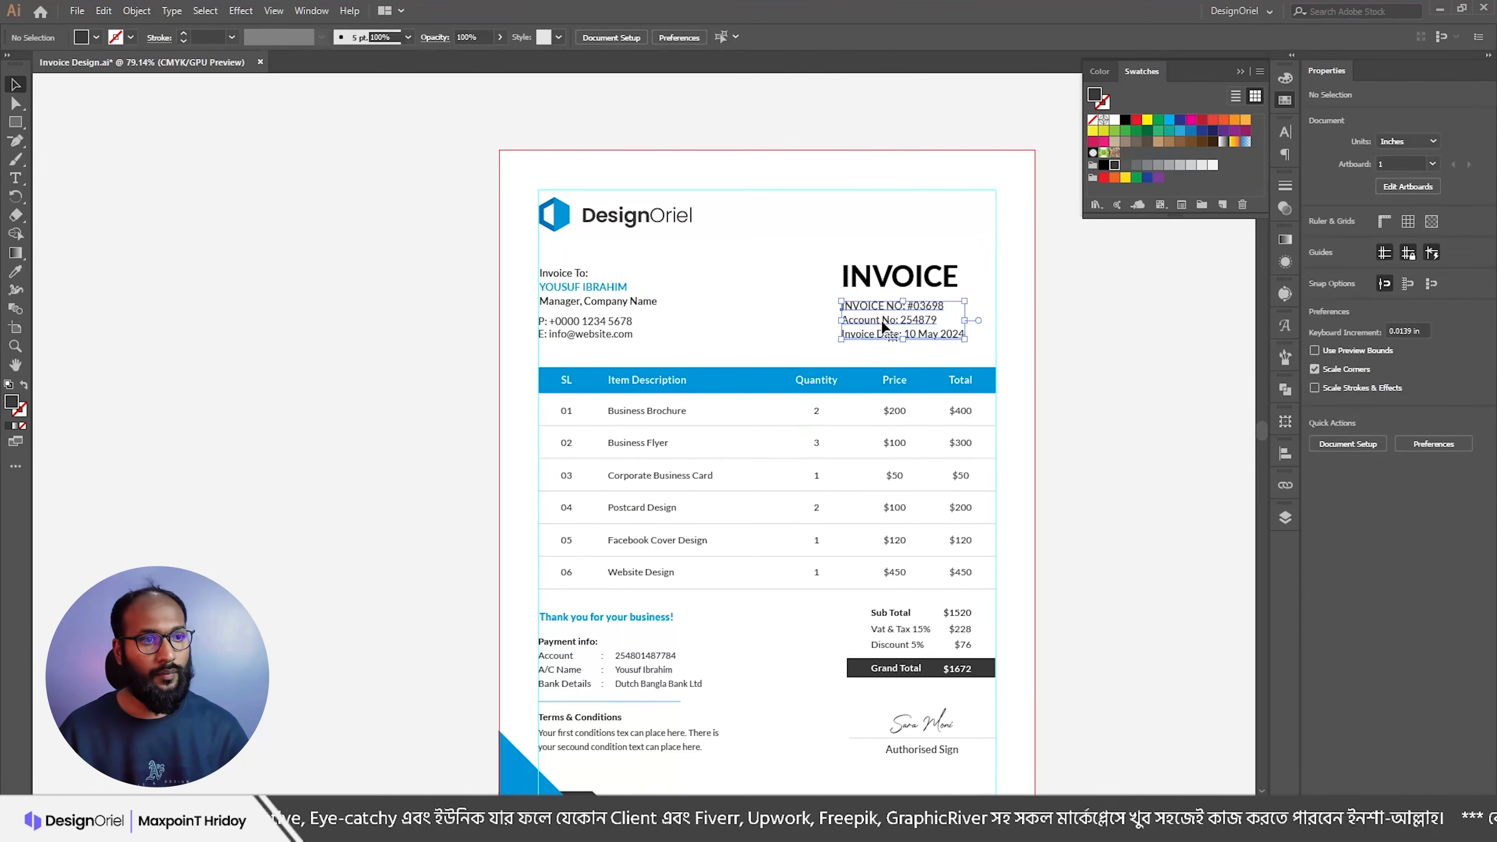
click(1025, 282)
scroll(1025, 282, down, 2)
drag(964, 366, 928, 336)
key(ctrl+;)
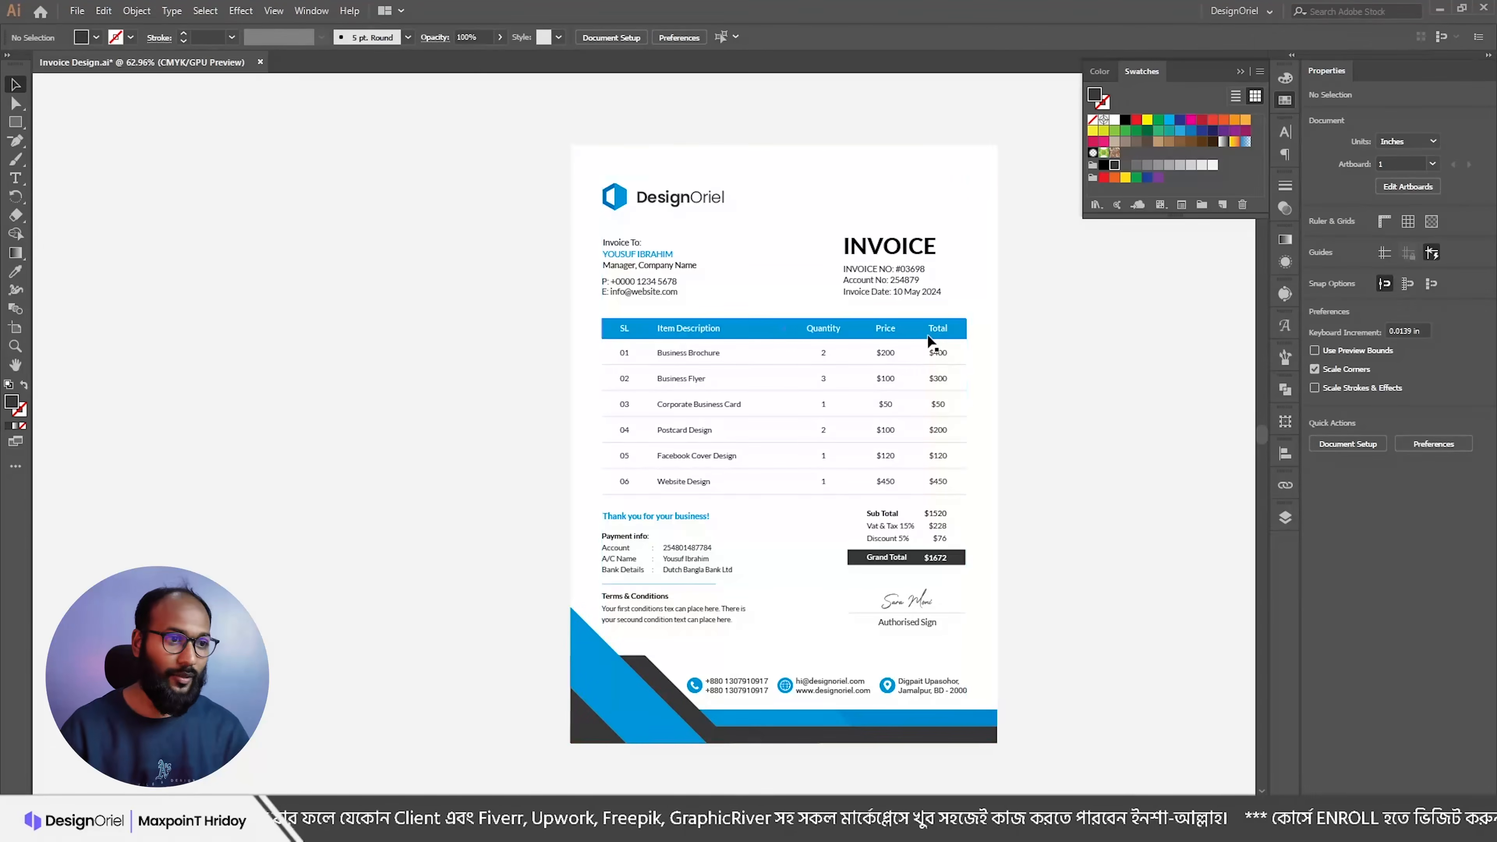
Step: Open the Freepik invoice design source page from Google Images in a new tab
scroll(872, 435, up, 1)
drag(872, 435, 831, 401)
scroll(796, 380, up, 1)
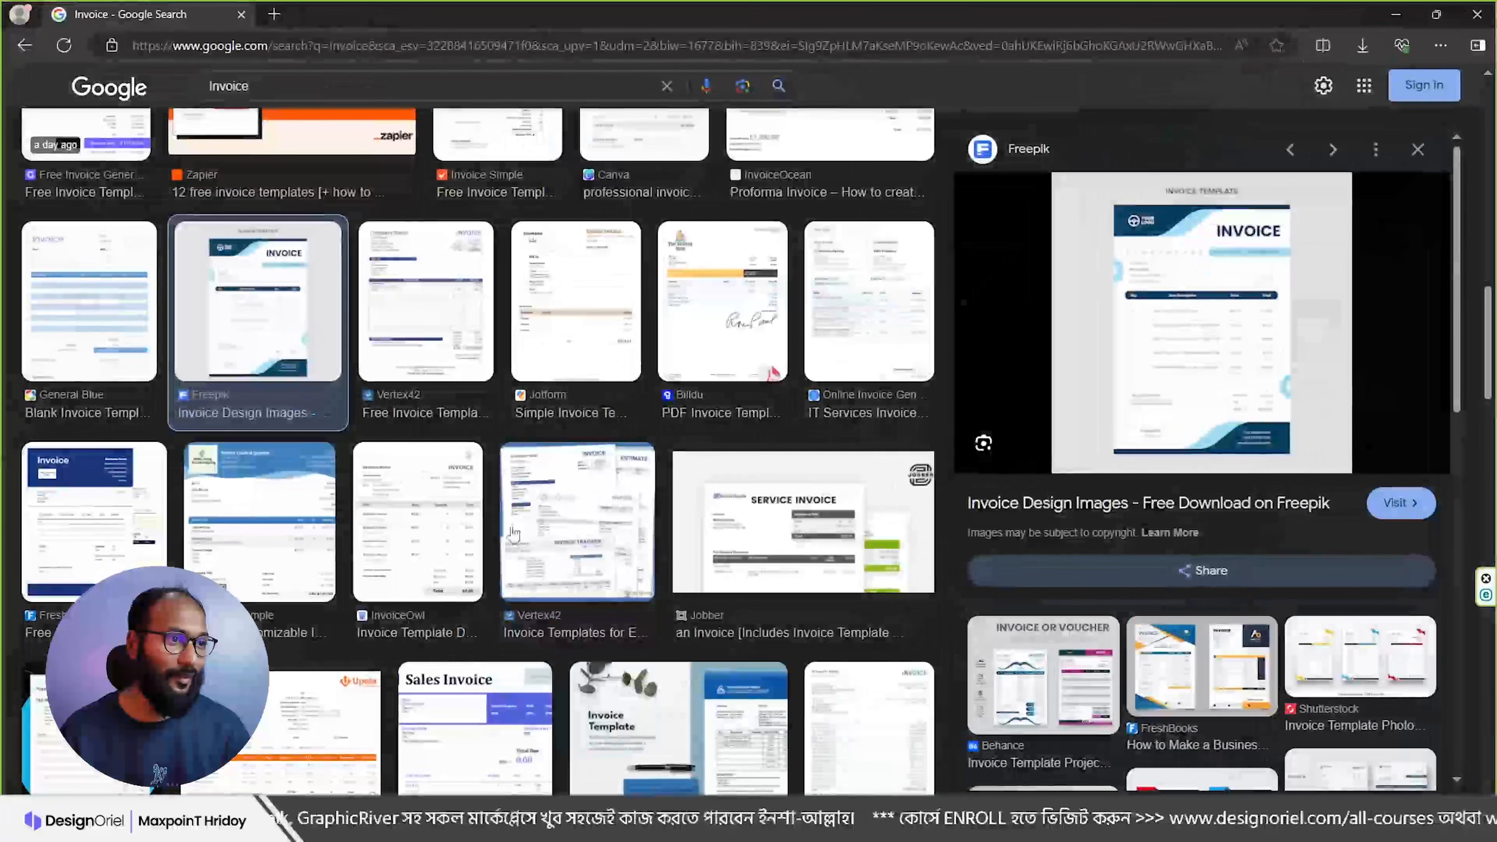
scroll(472, 413, down, 5)
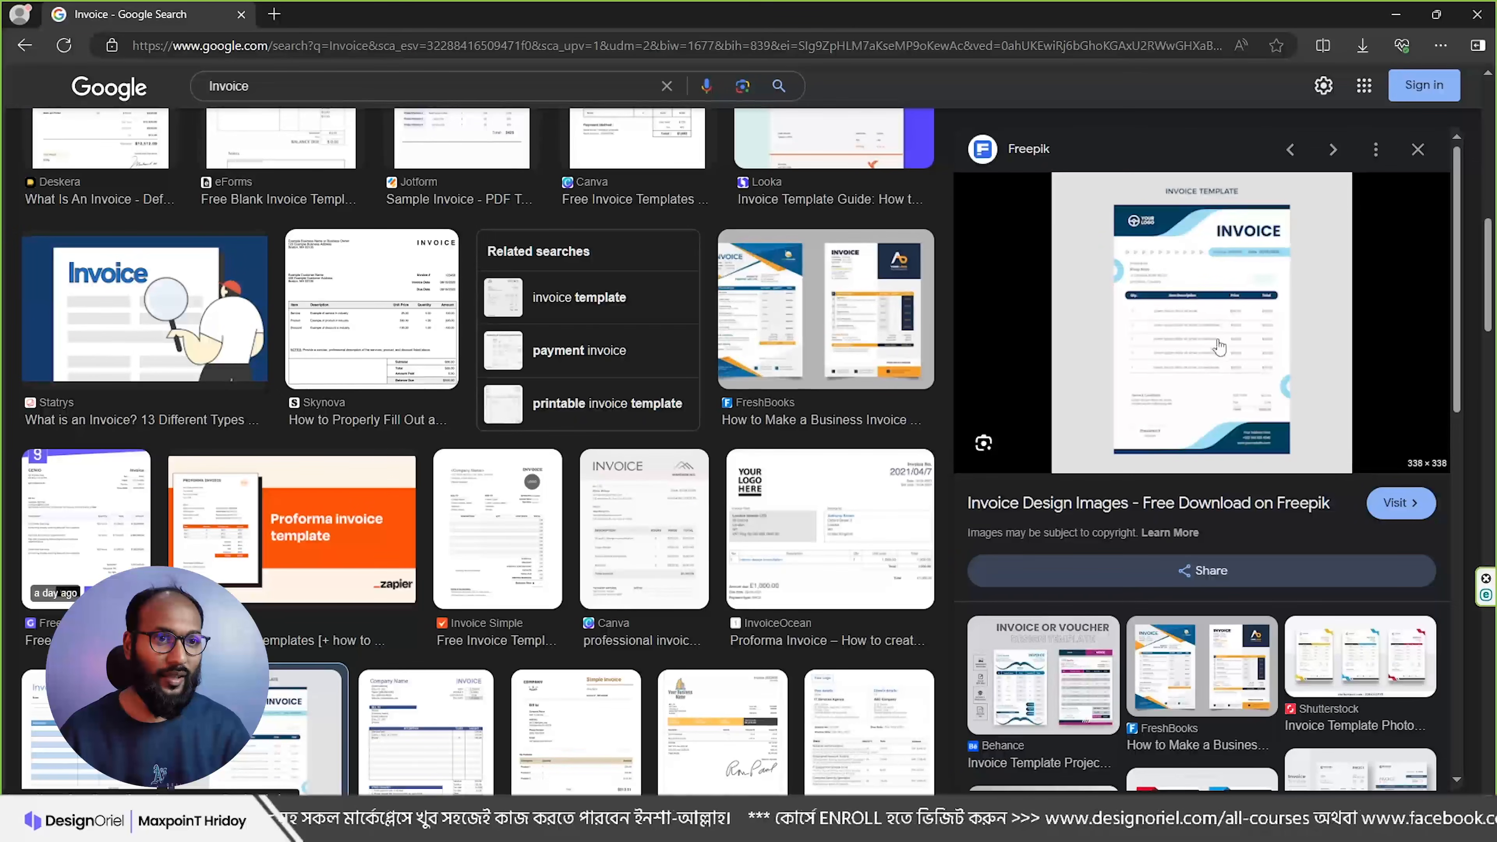
click(1185, 344)
scroll(294, 322, down, 10)
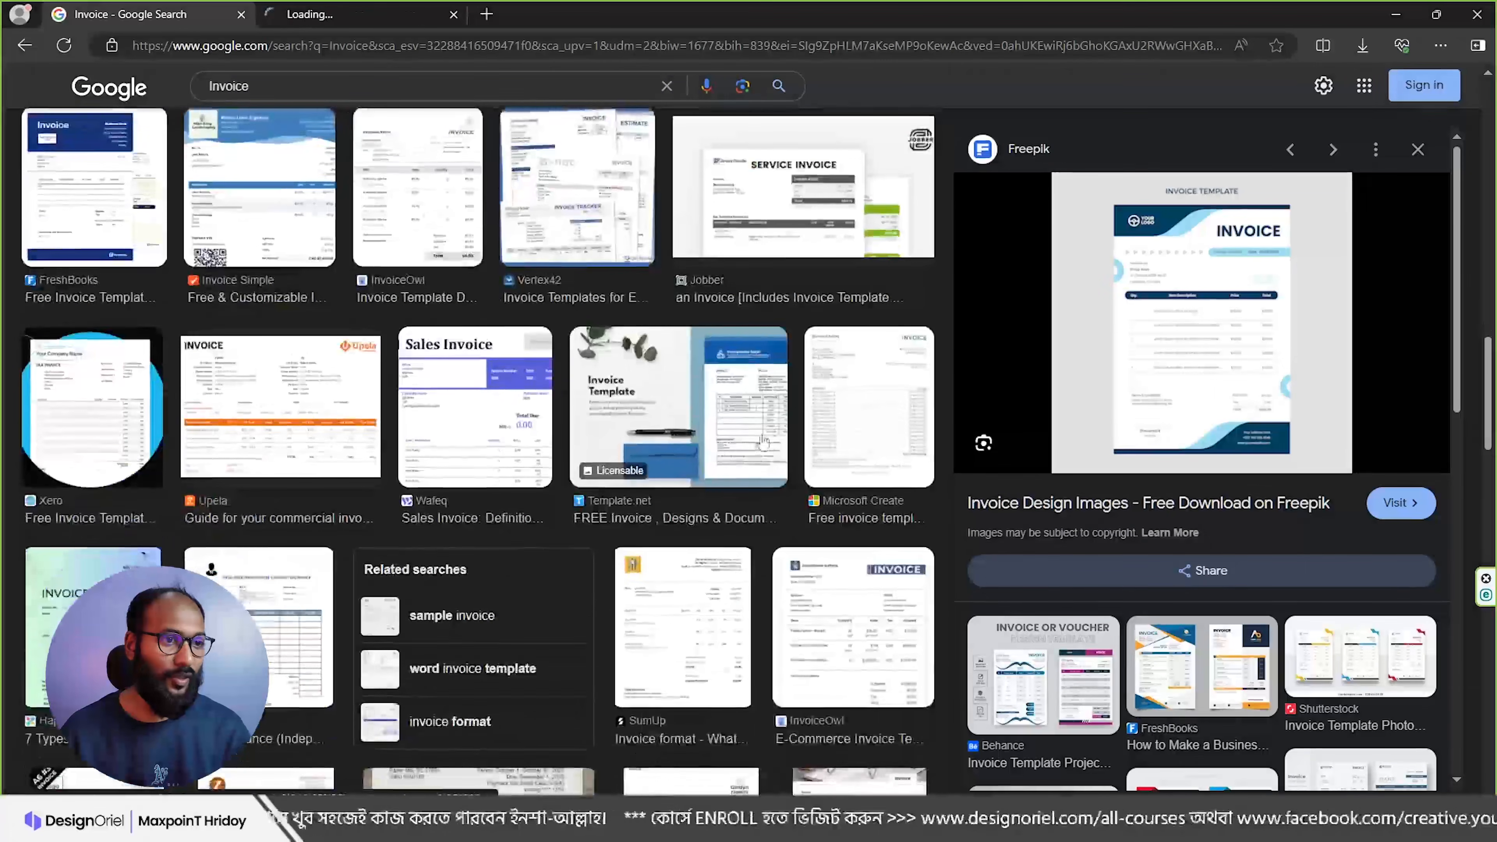
scroll(294, 321, up, 5)
scroll(295, 389, up, 15)
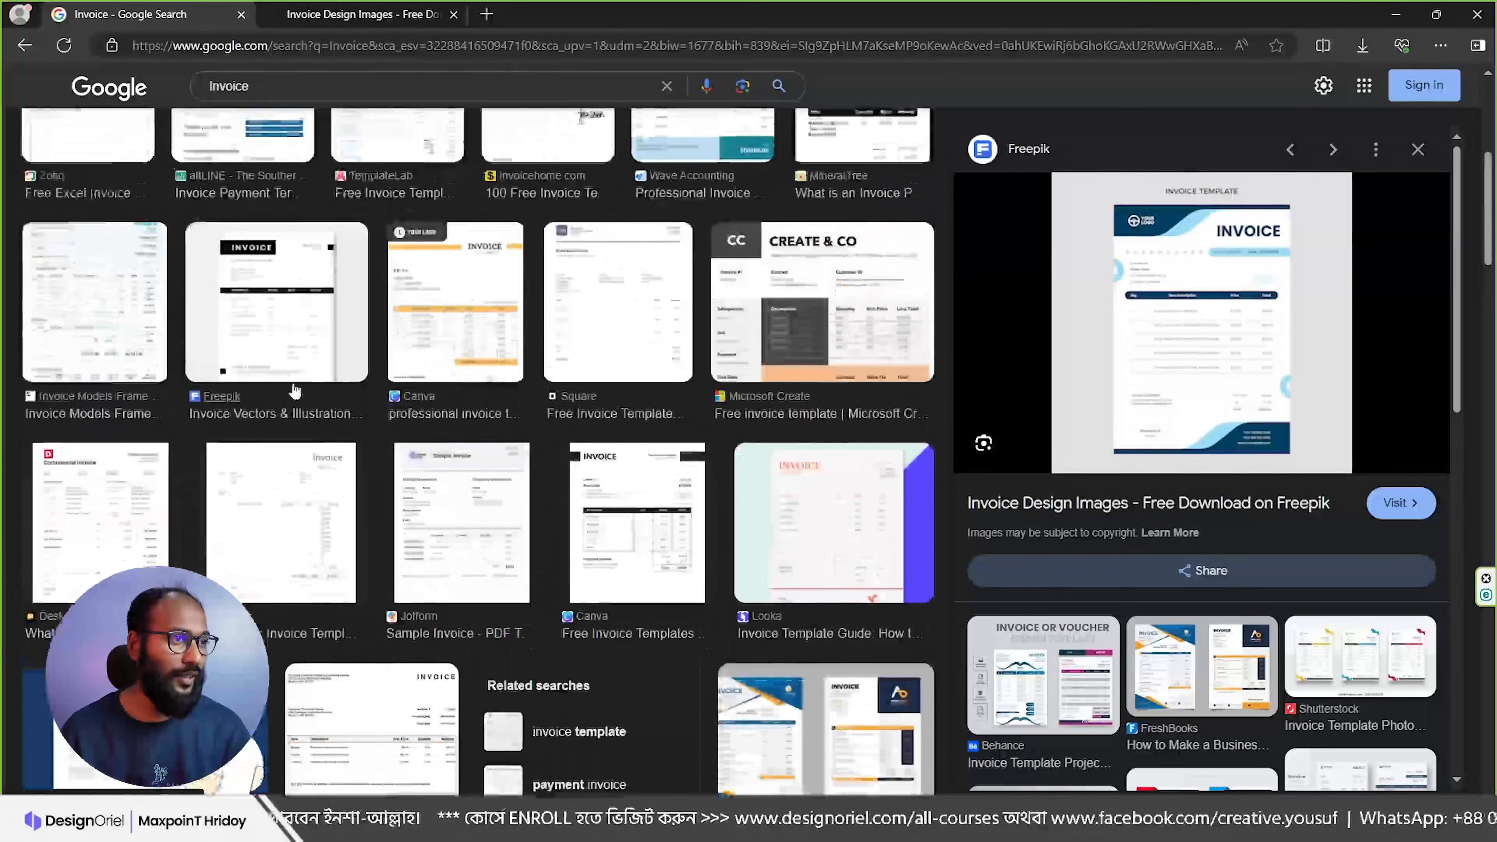
scroll(294, 391, up, 3)
Step: Open two more invoice results in background tabs, then view Freepik's Driving School invoice template
middle_click(458, 558)
scroll(704, 551, up, 3)
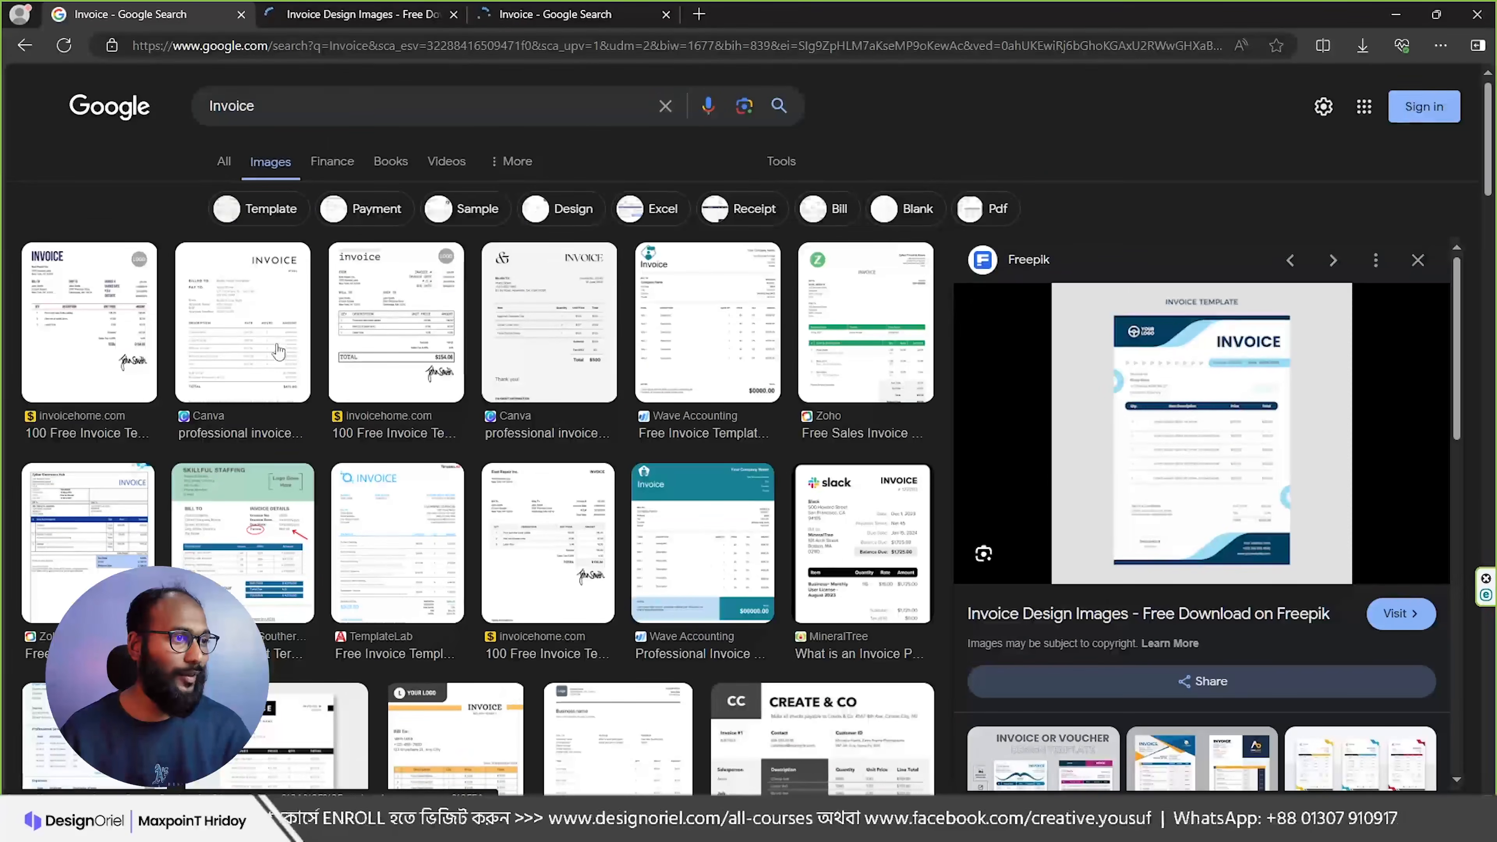
middle_click(457, 543)
click(353, 12)
scroll(545, 583, down, 4)
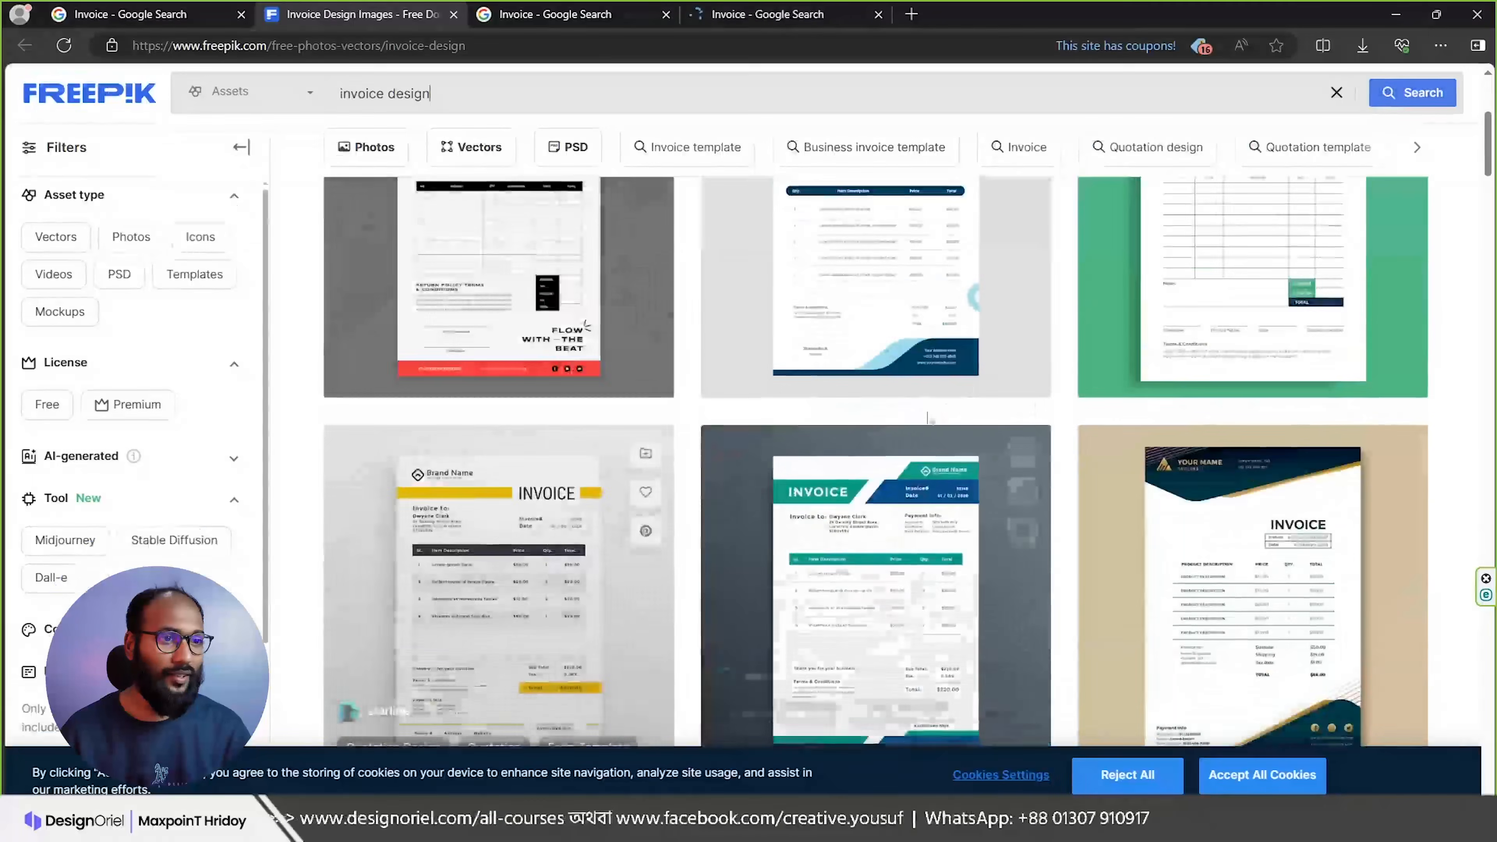
scroll(825, 566, down, 2)
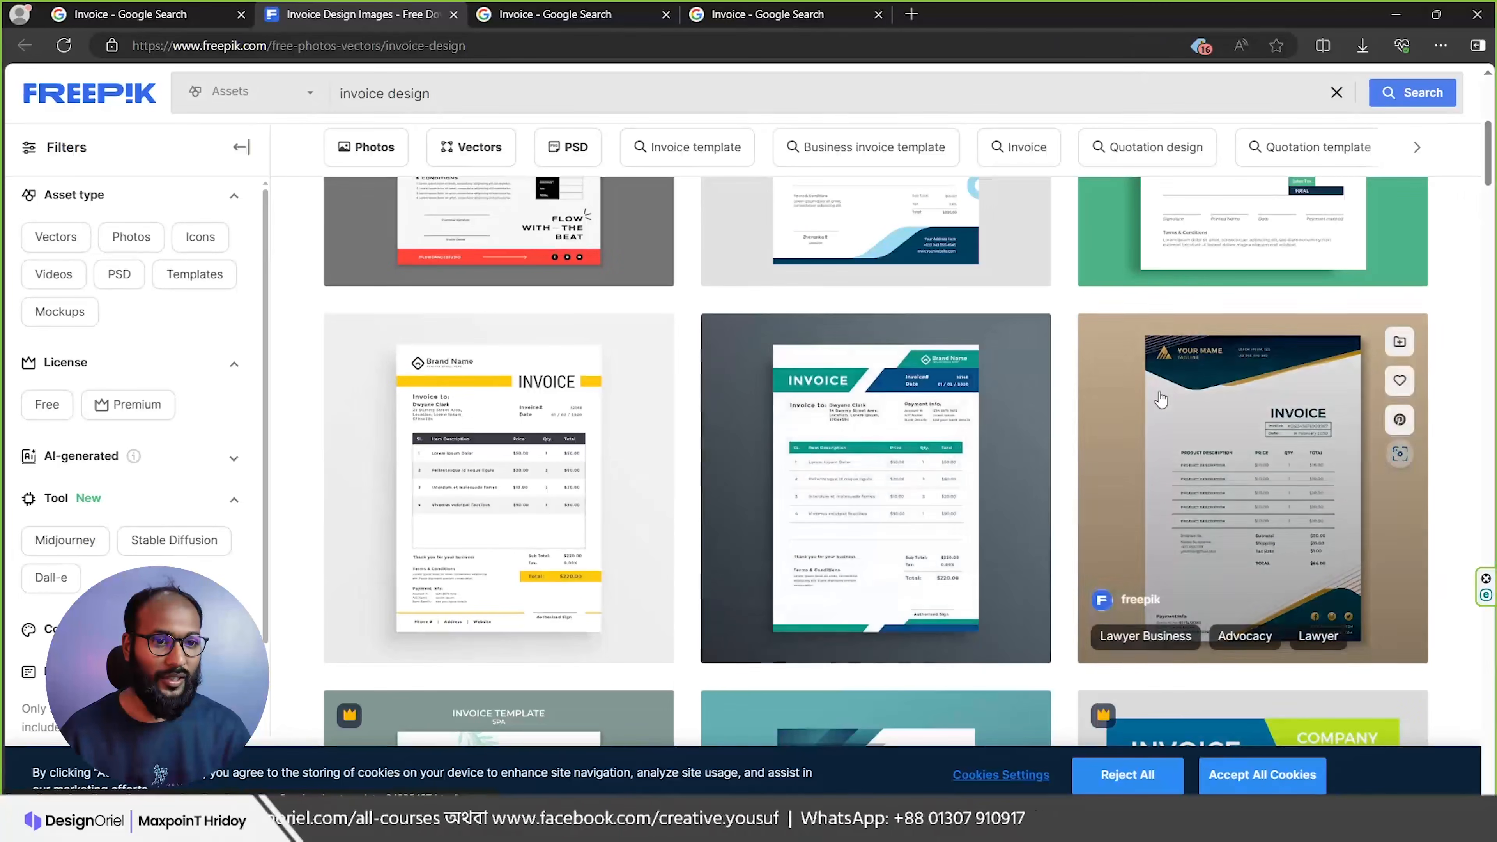
scroll(1238, 530, up, 6)
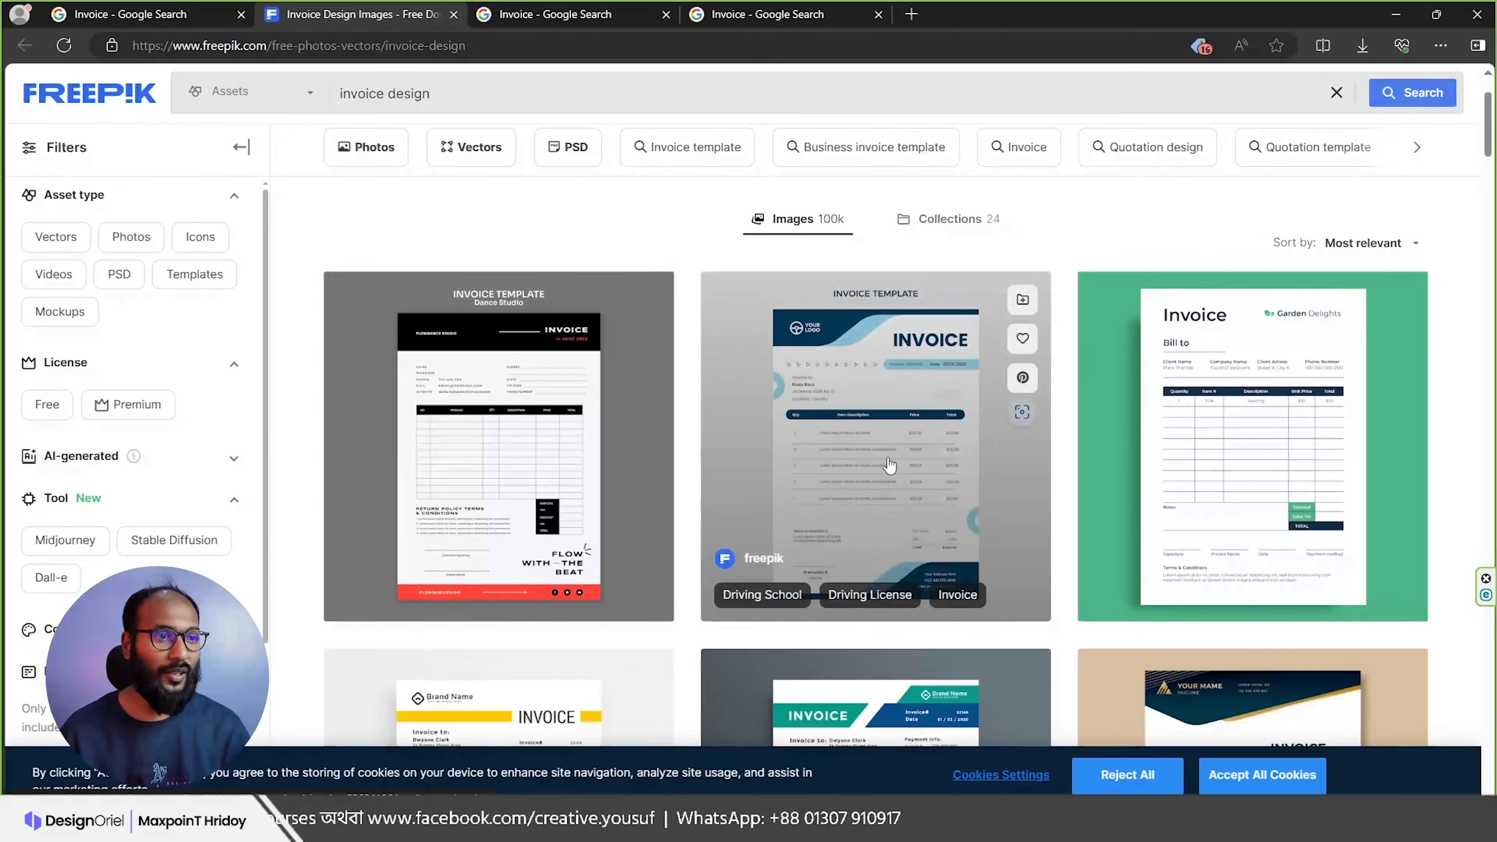
click(896, 466)
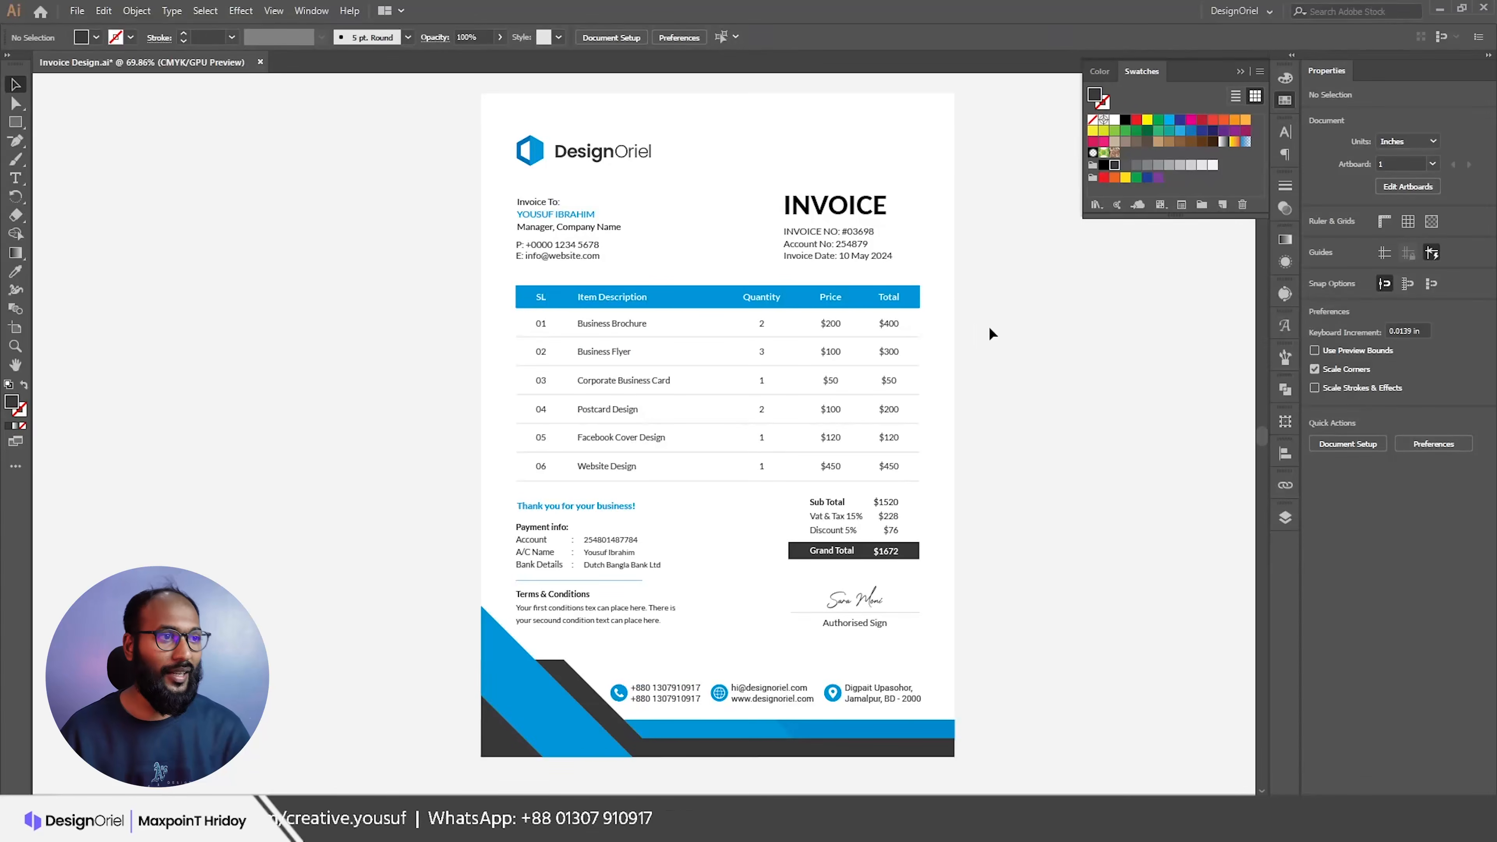
Step: Unlock all objects (Ctrl+Alt+2) and delete the grey background rectangle behind the invoice
scroll(1002, 335, up, 1)
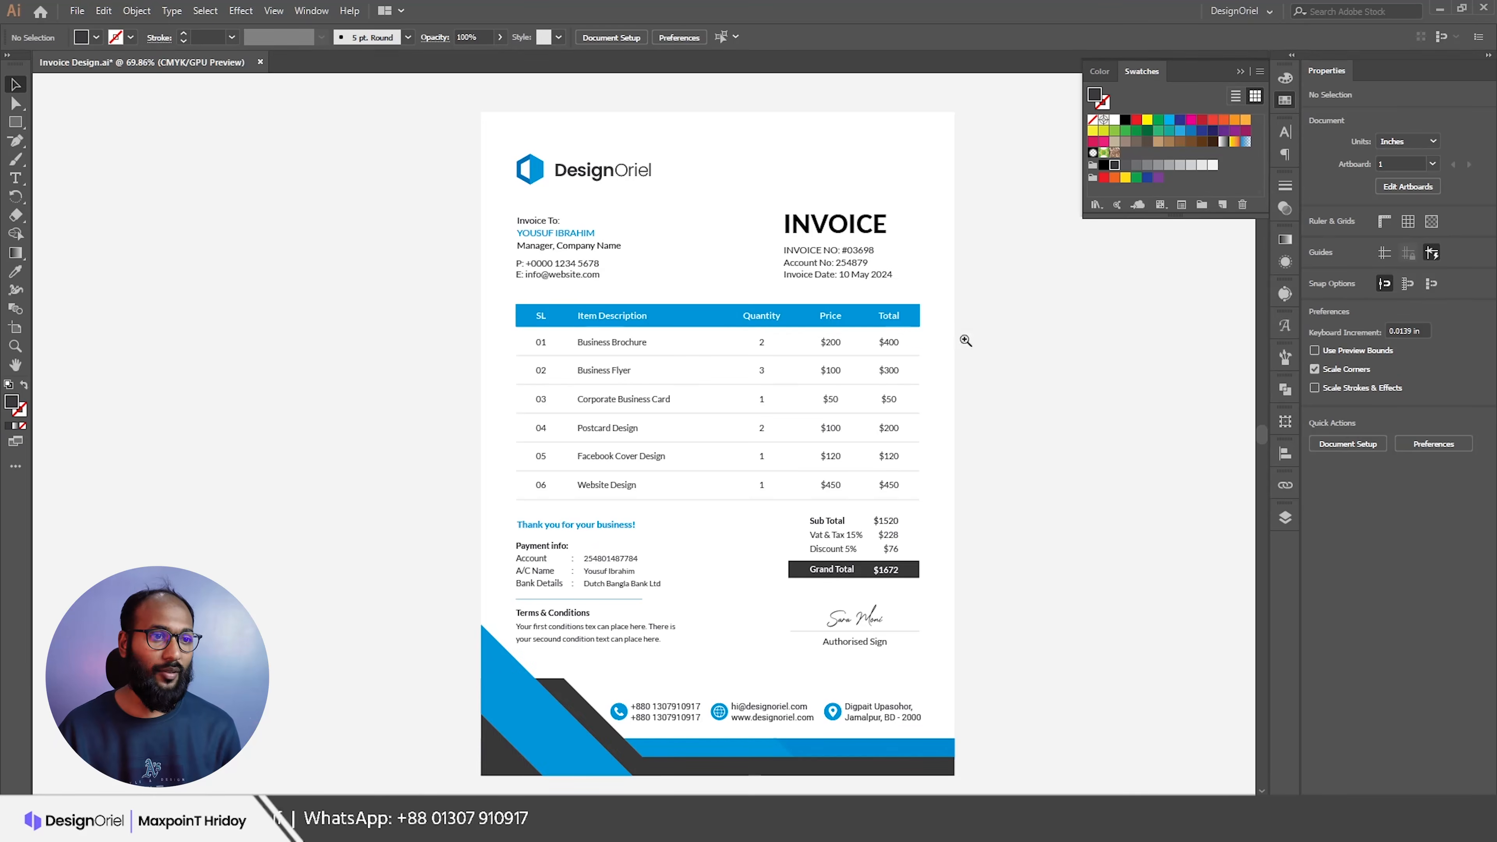
scroll(966, 340, down, 6)
drag(953, 284, 1077, 478)
key(ctrl+alt+2)
click(1197, 406)
key(Delete)
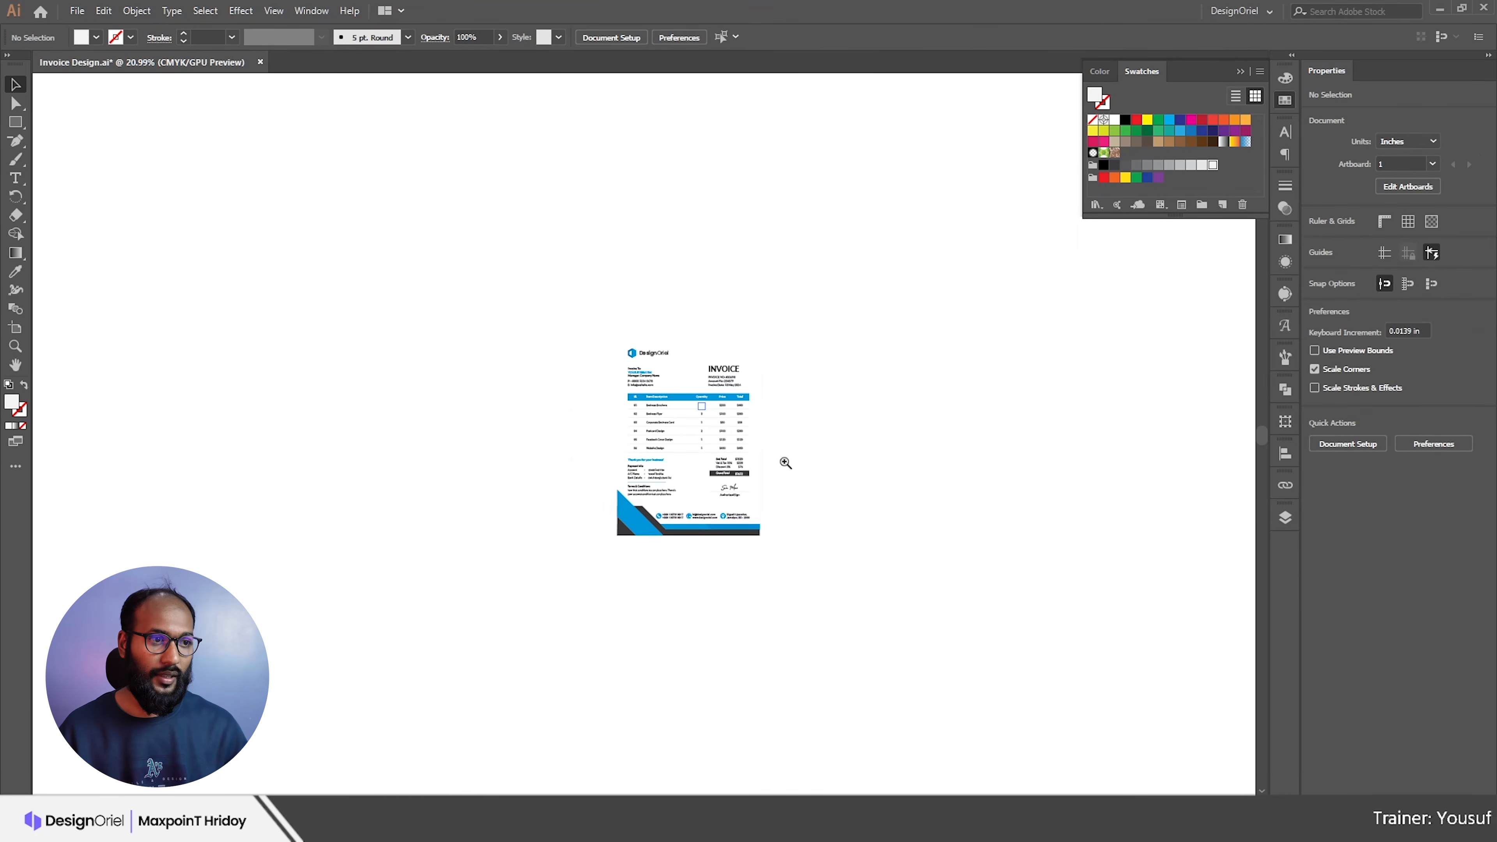
Step: Show the artboard boundaries again and recentre the view on the invoice
scroll(782, 466, up, 3)
scroll(777, 469, up, 1)
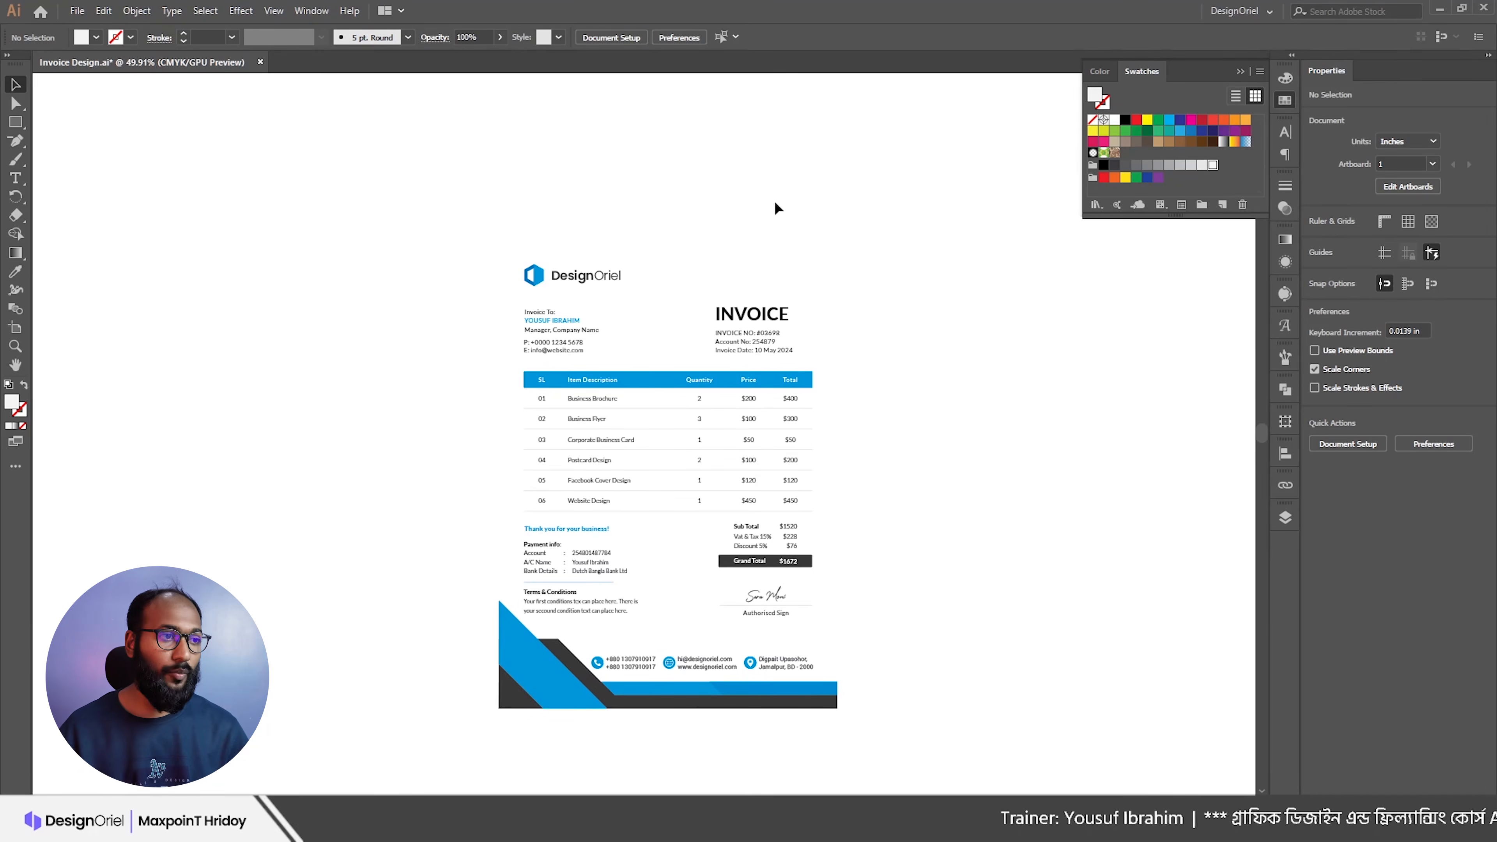
key(ctrl+shift+h)
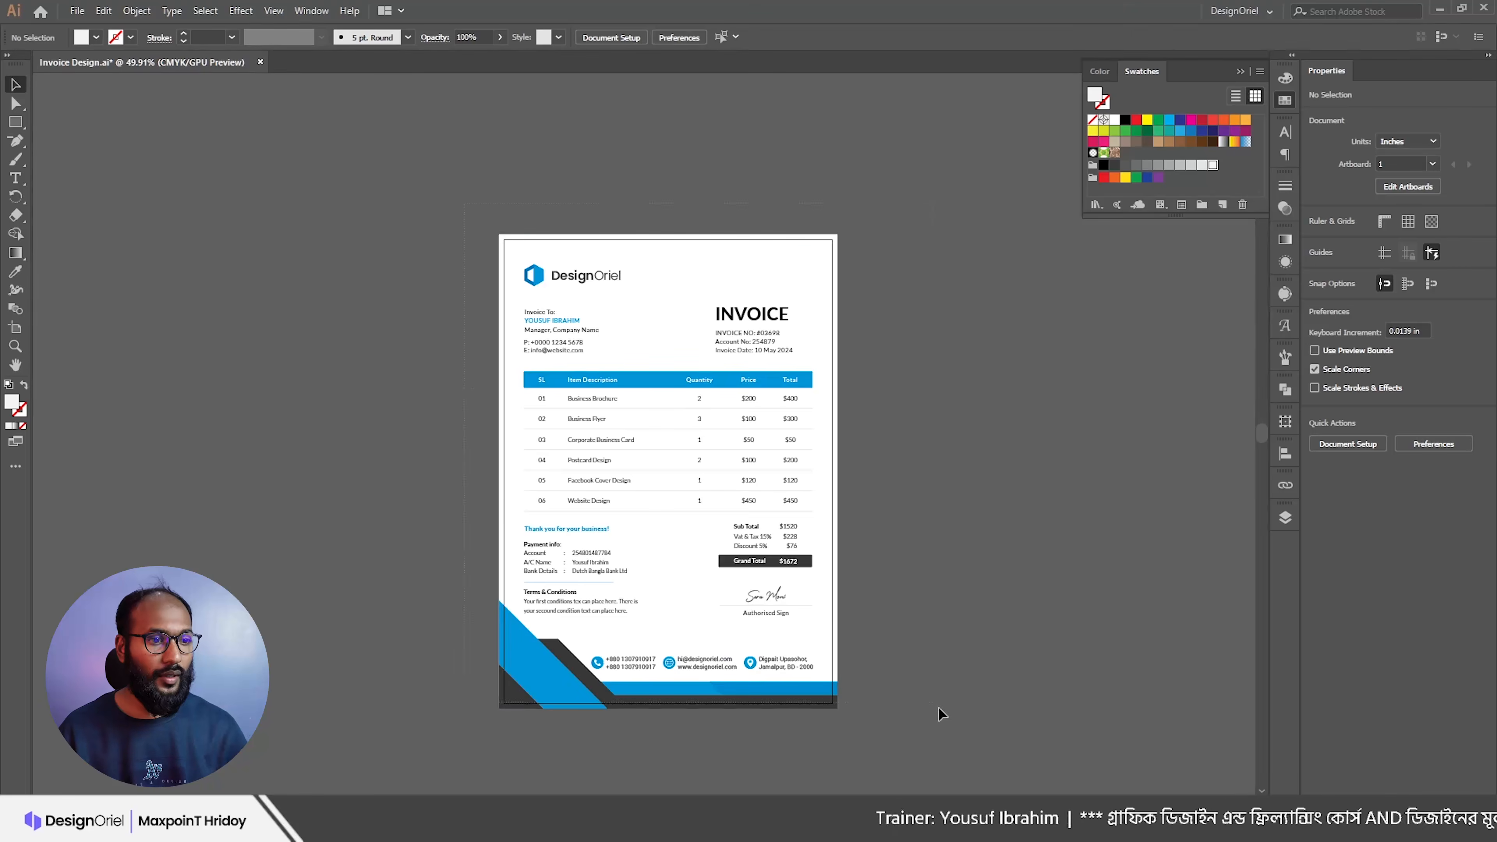
key(ctrl+a)
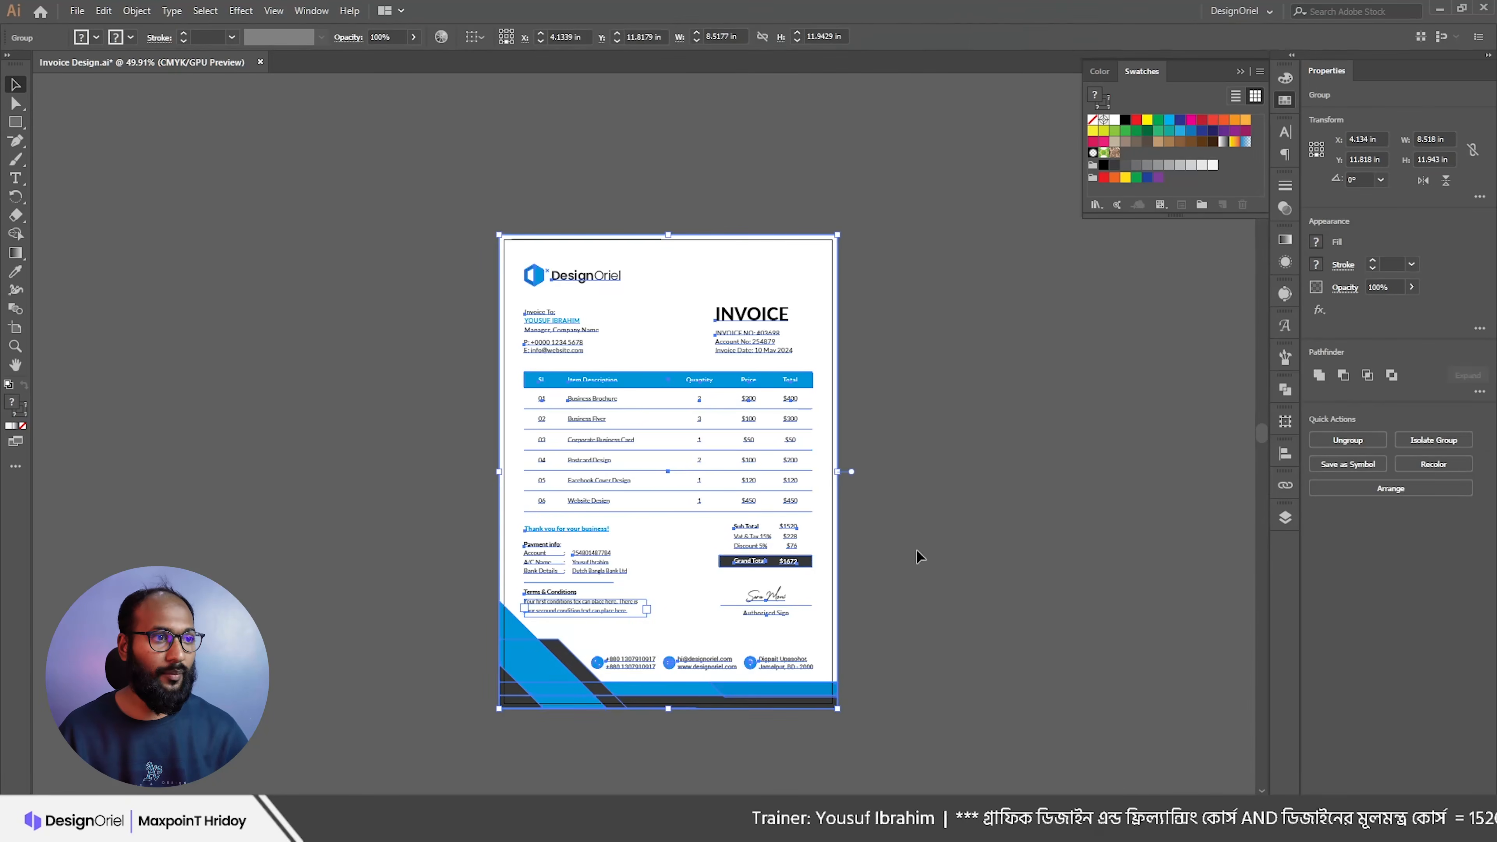
click(917, 550)
drag(860, 505, 919, 531)
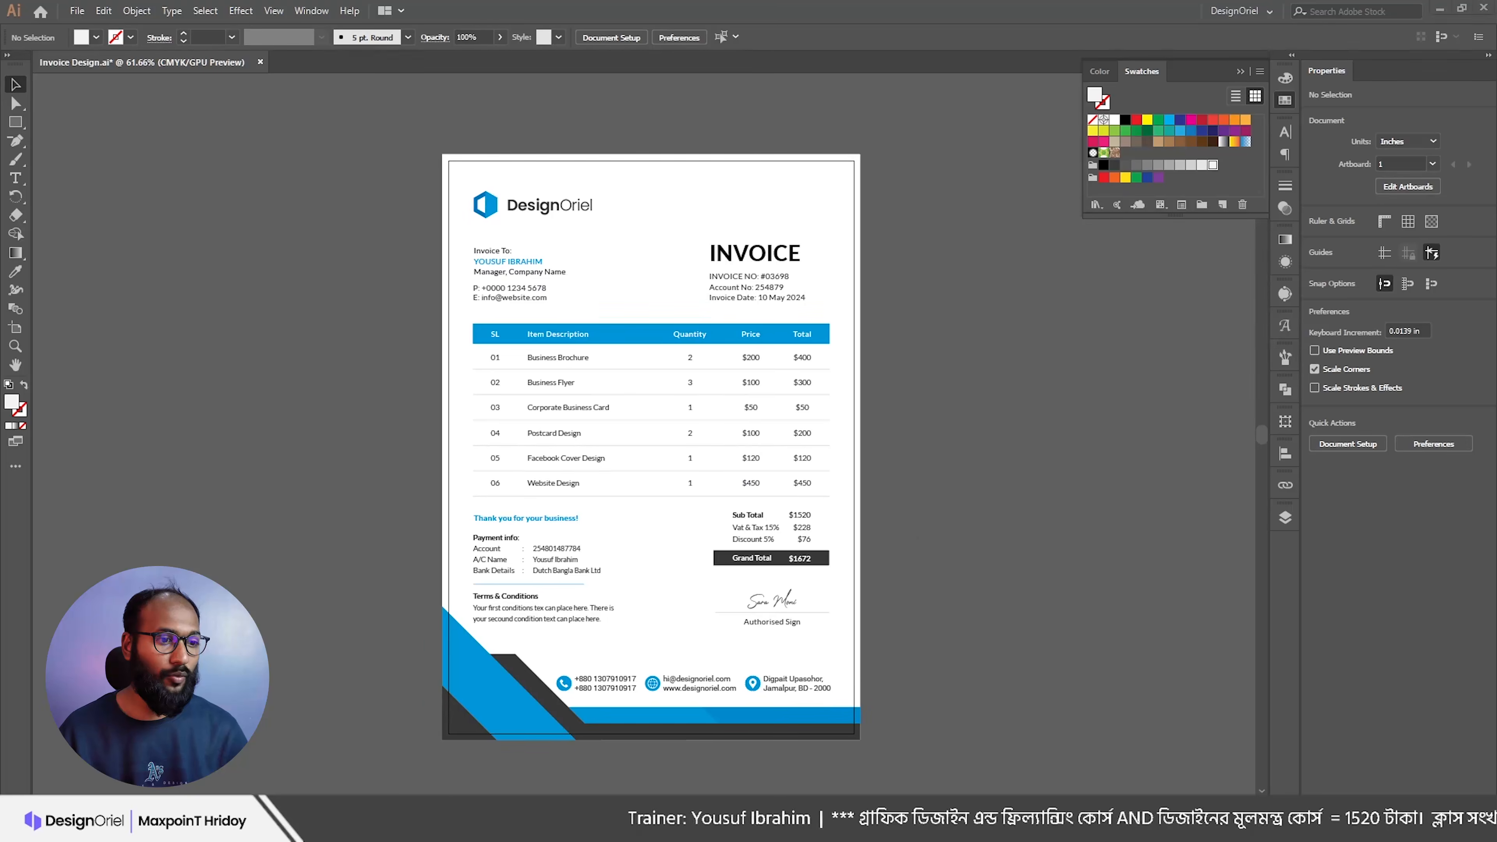
click(811, 827)
click(810, 827)
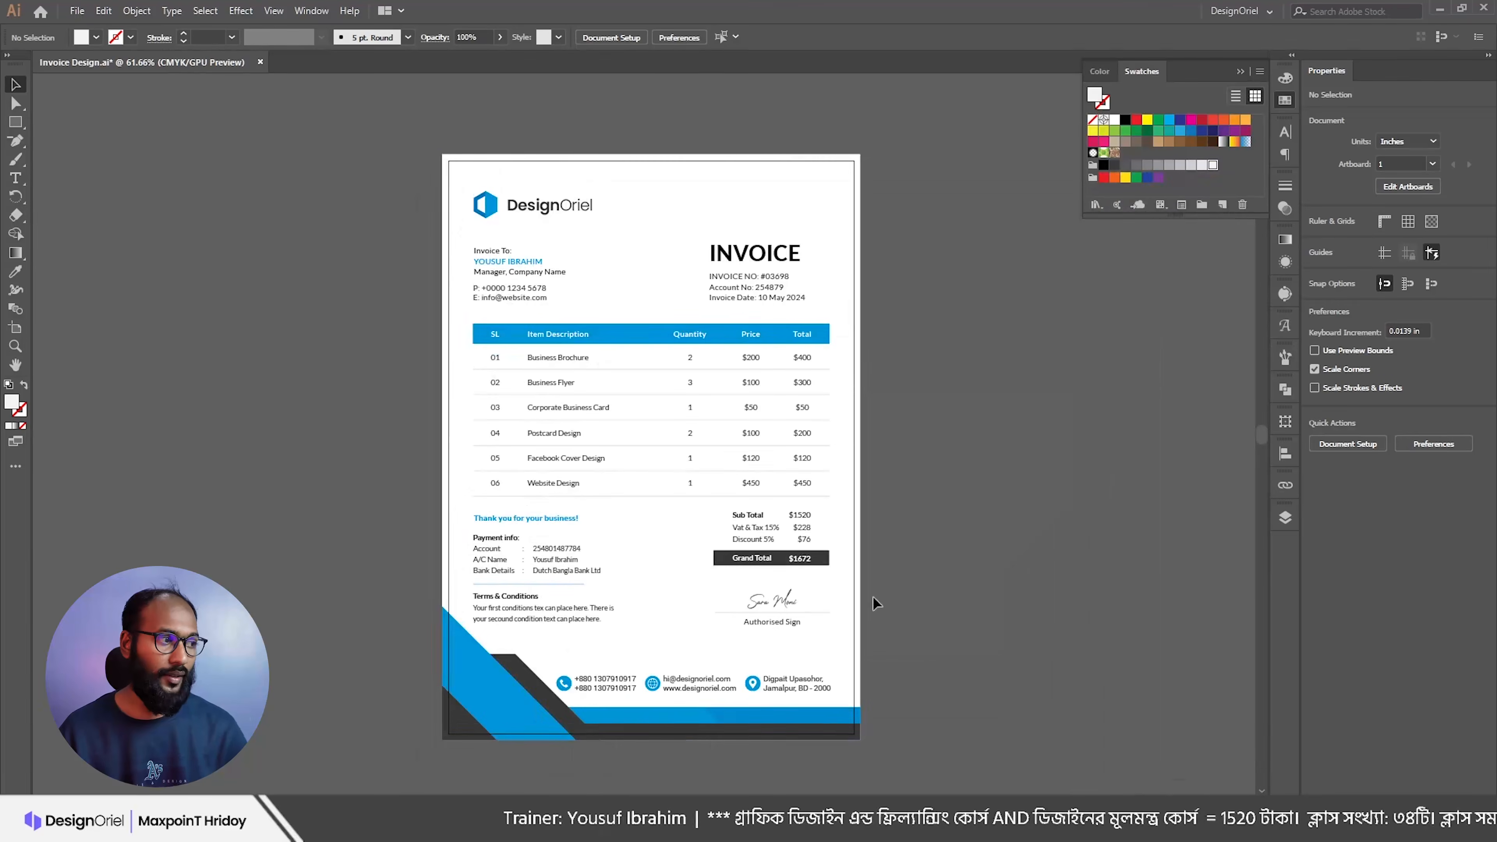
Step: Open the File menu to start exporting
scroll(893, 560, up, 3)
scroll(905, 519, down, 2)
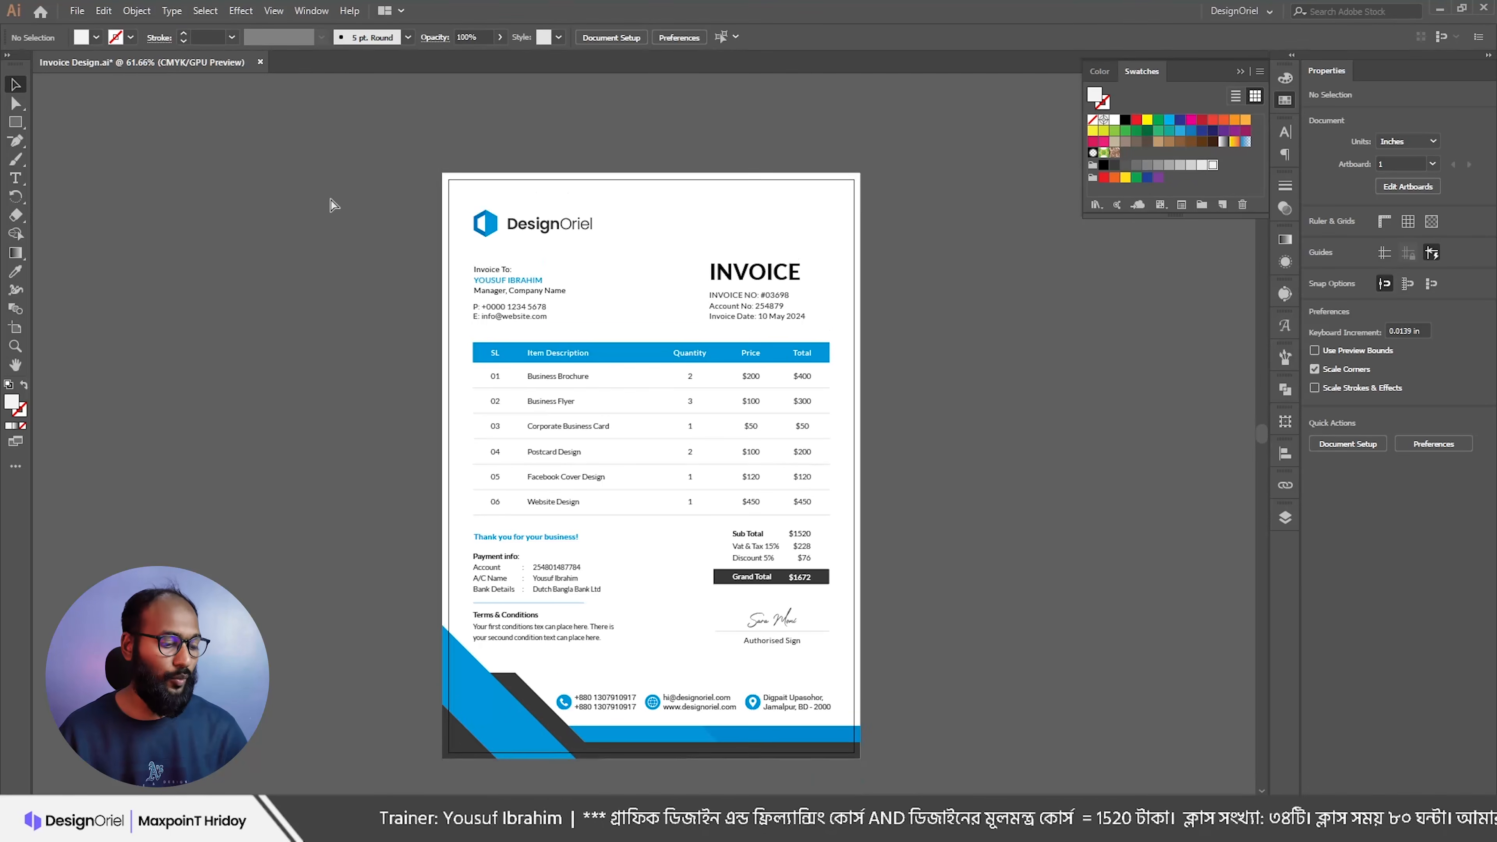
click(77, 11)
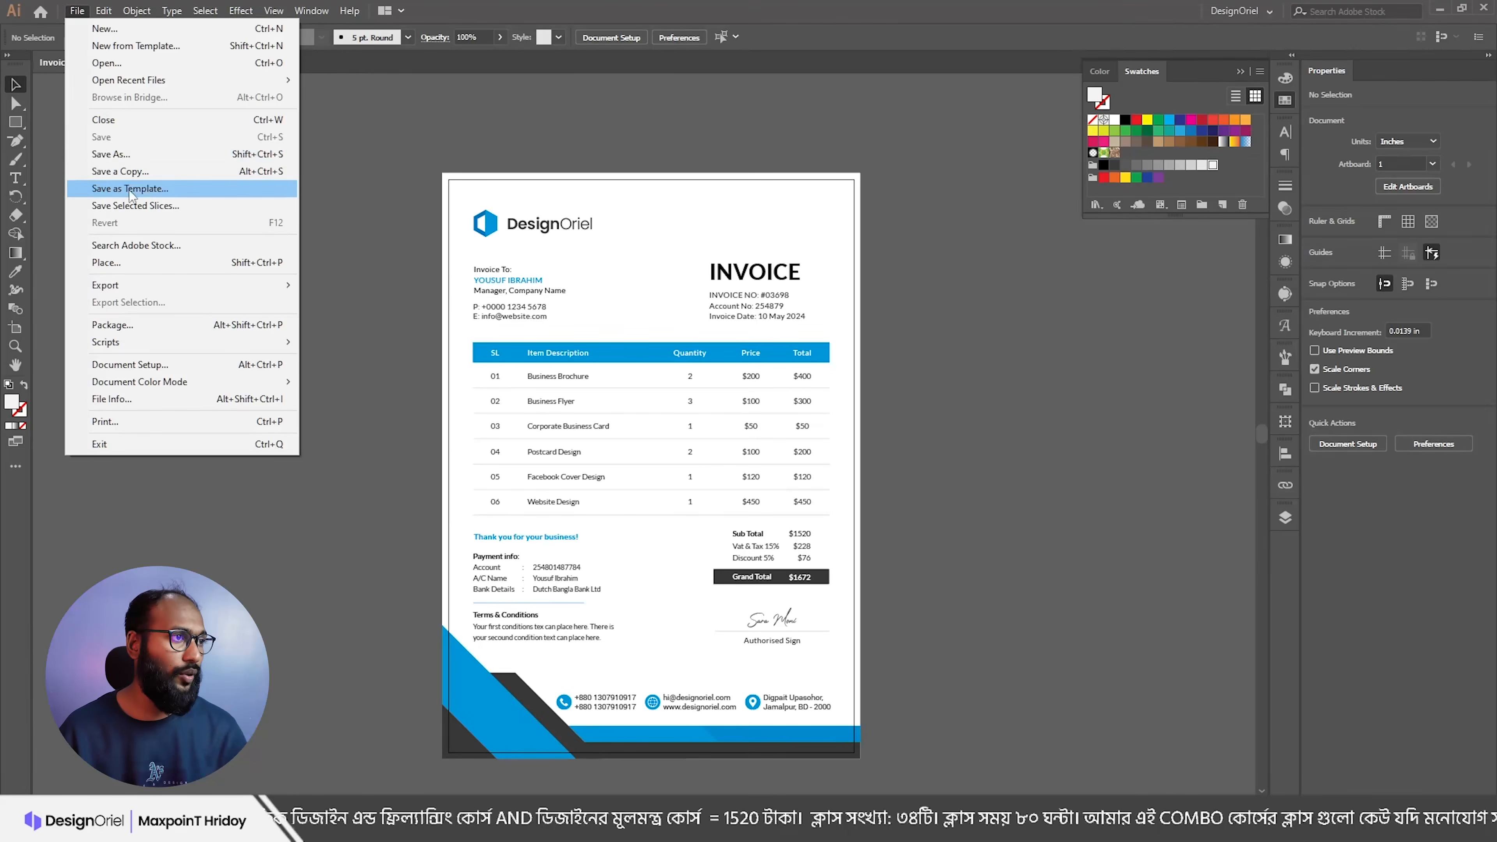
Step: Export the invoice as JPEG (Invoice Design-01) into the Invoice folder, accepting the 300 ppi JPEG options
mouse_move(206, 285)
click(339, 304)
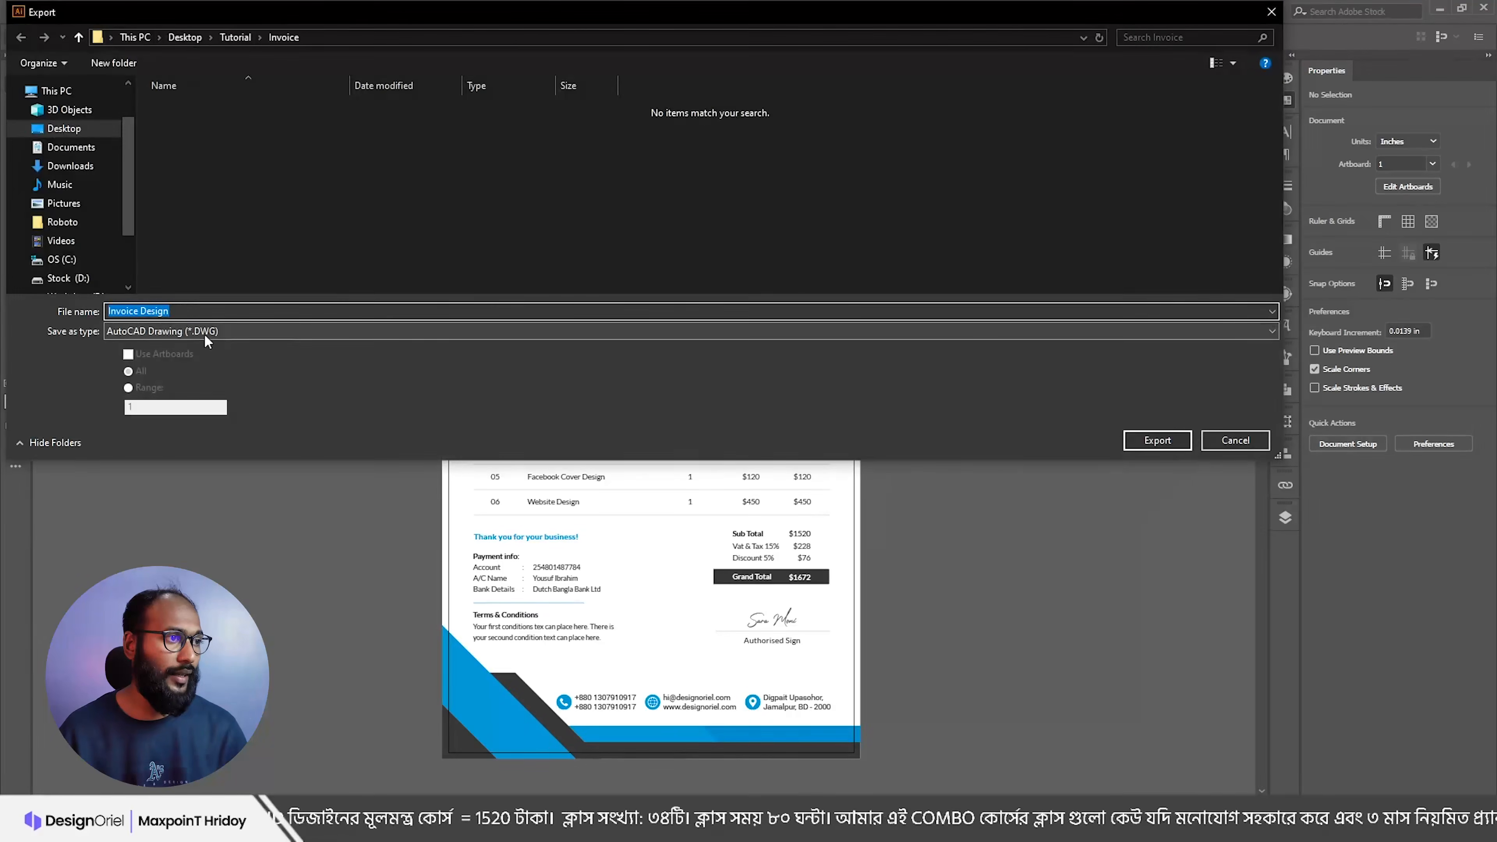
click(204, 334)
click(154, 420)
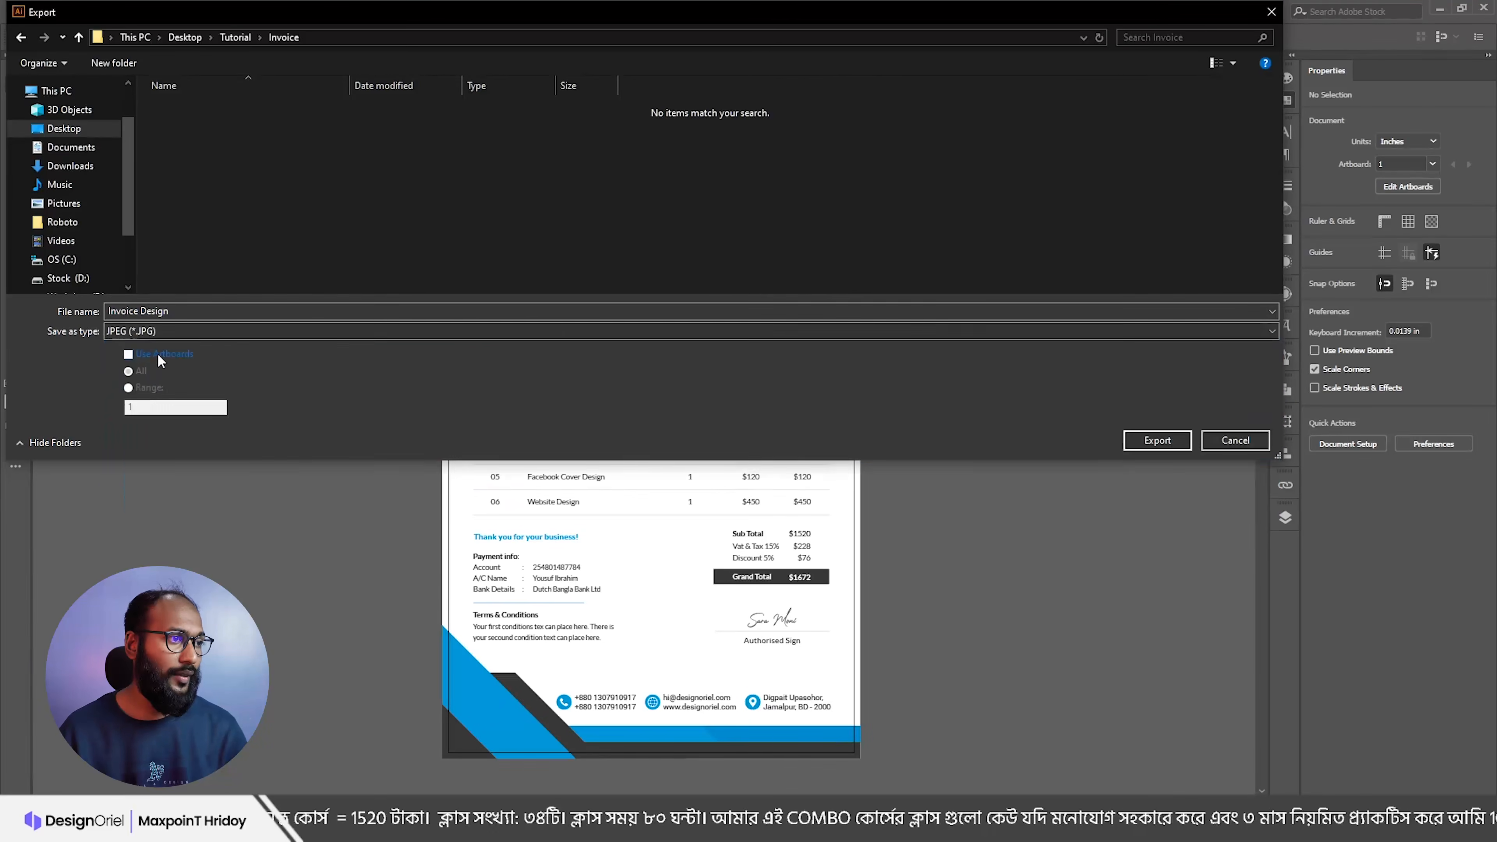
click(1156, 441)
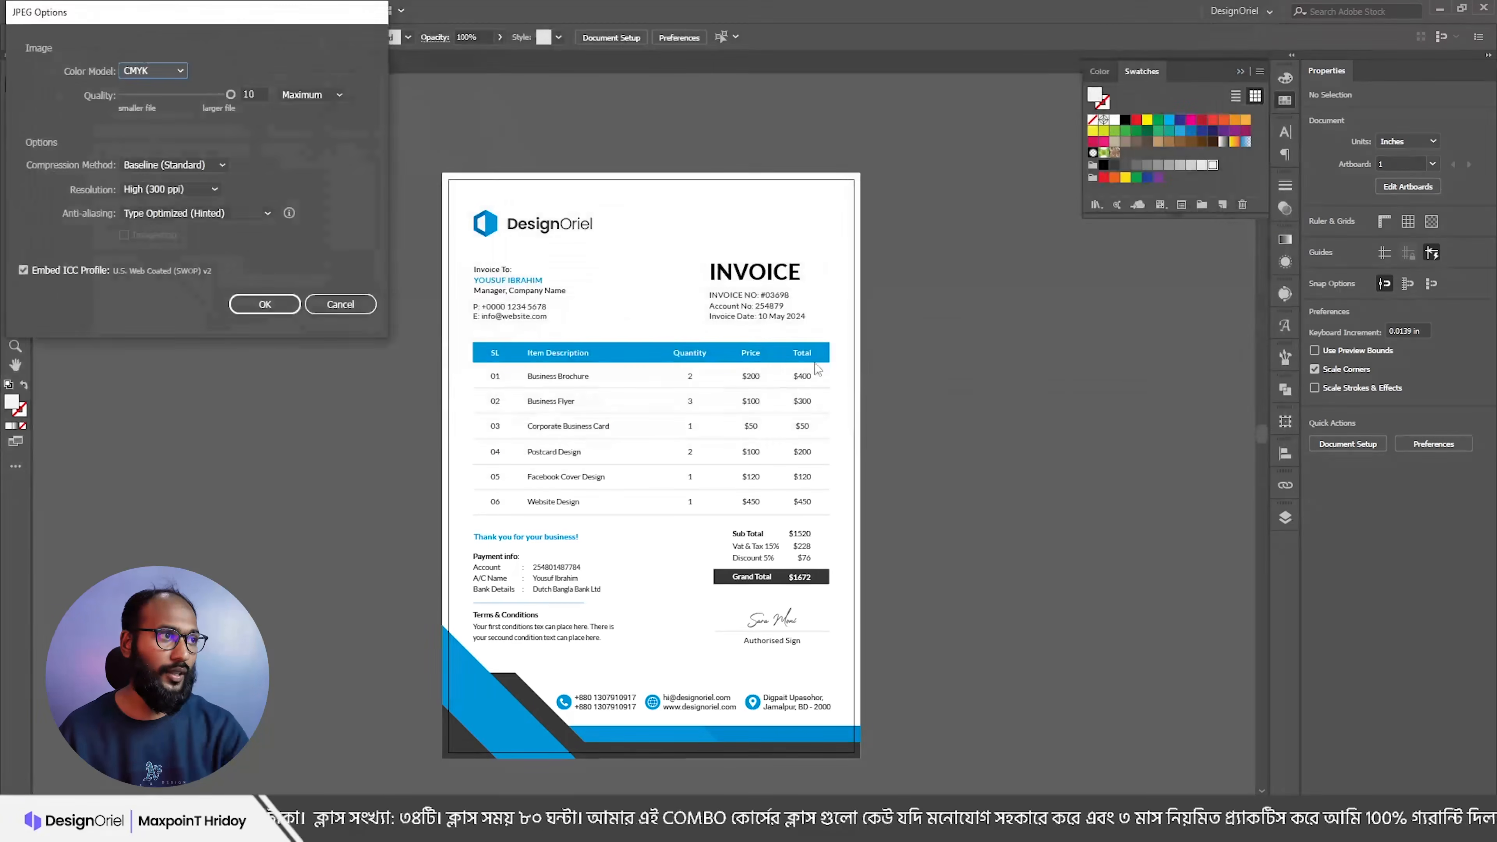
click(265, 303)
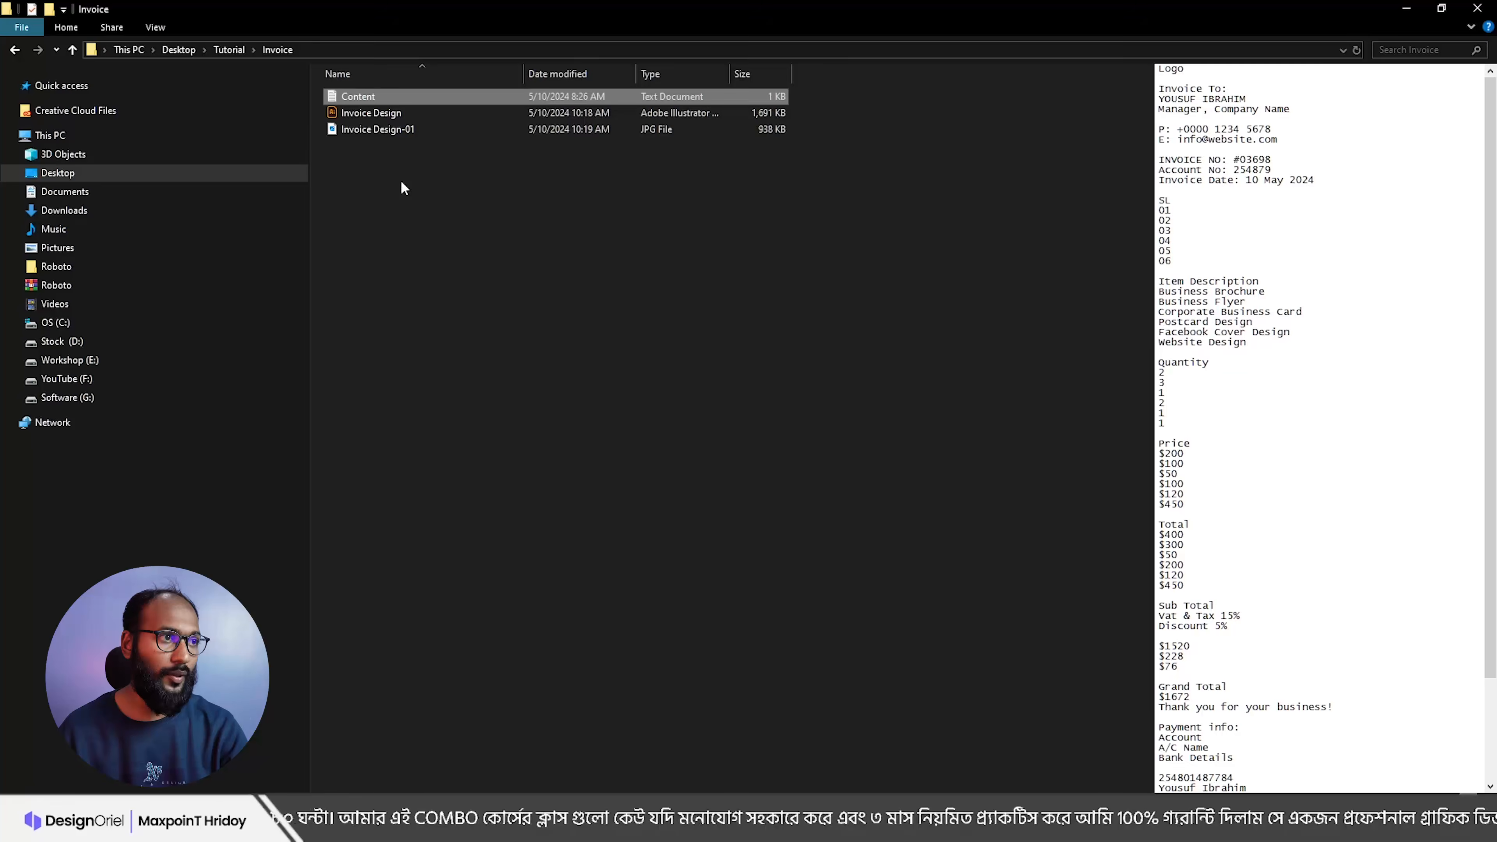
Step: Preview Invoice Design-01.jpg in the image viewer, close it, and return to Illustrator
double_click(376, 131)
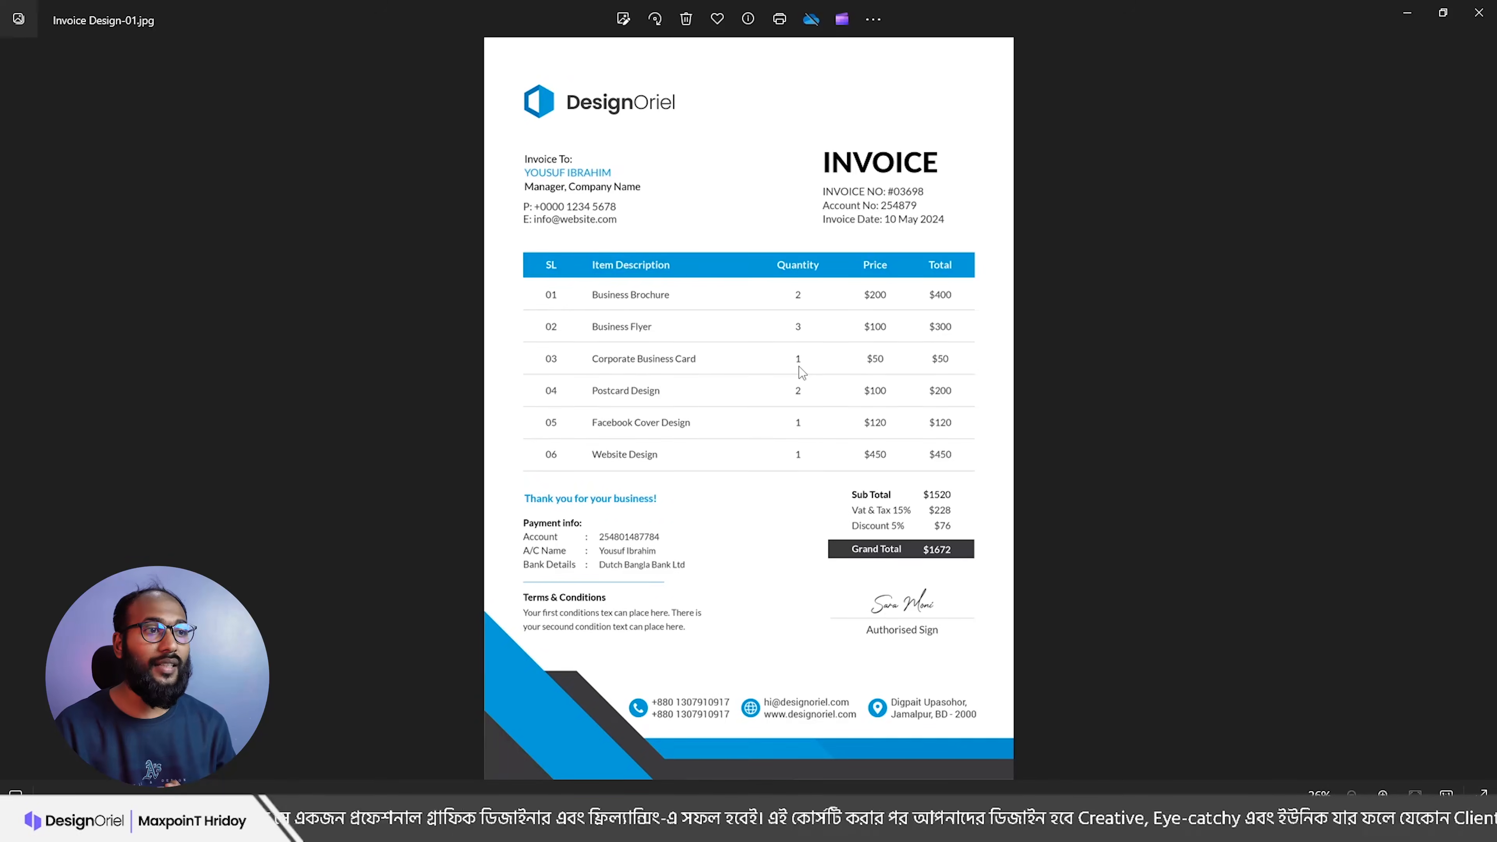
click(1479, 12)
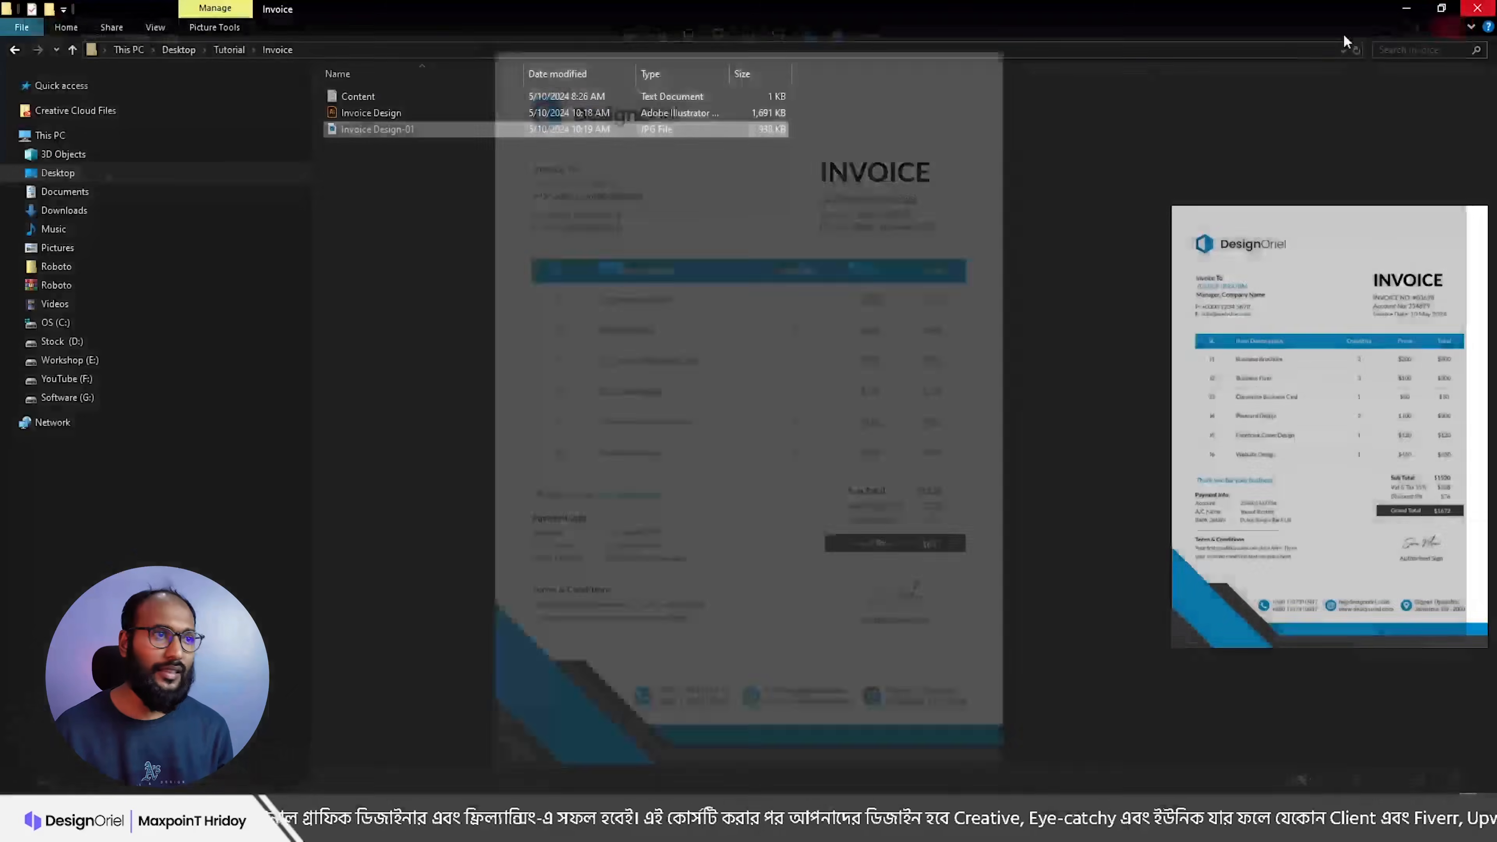
click(596, 827)
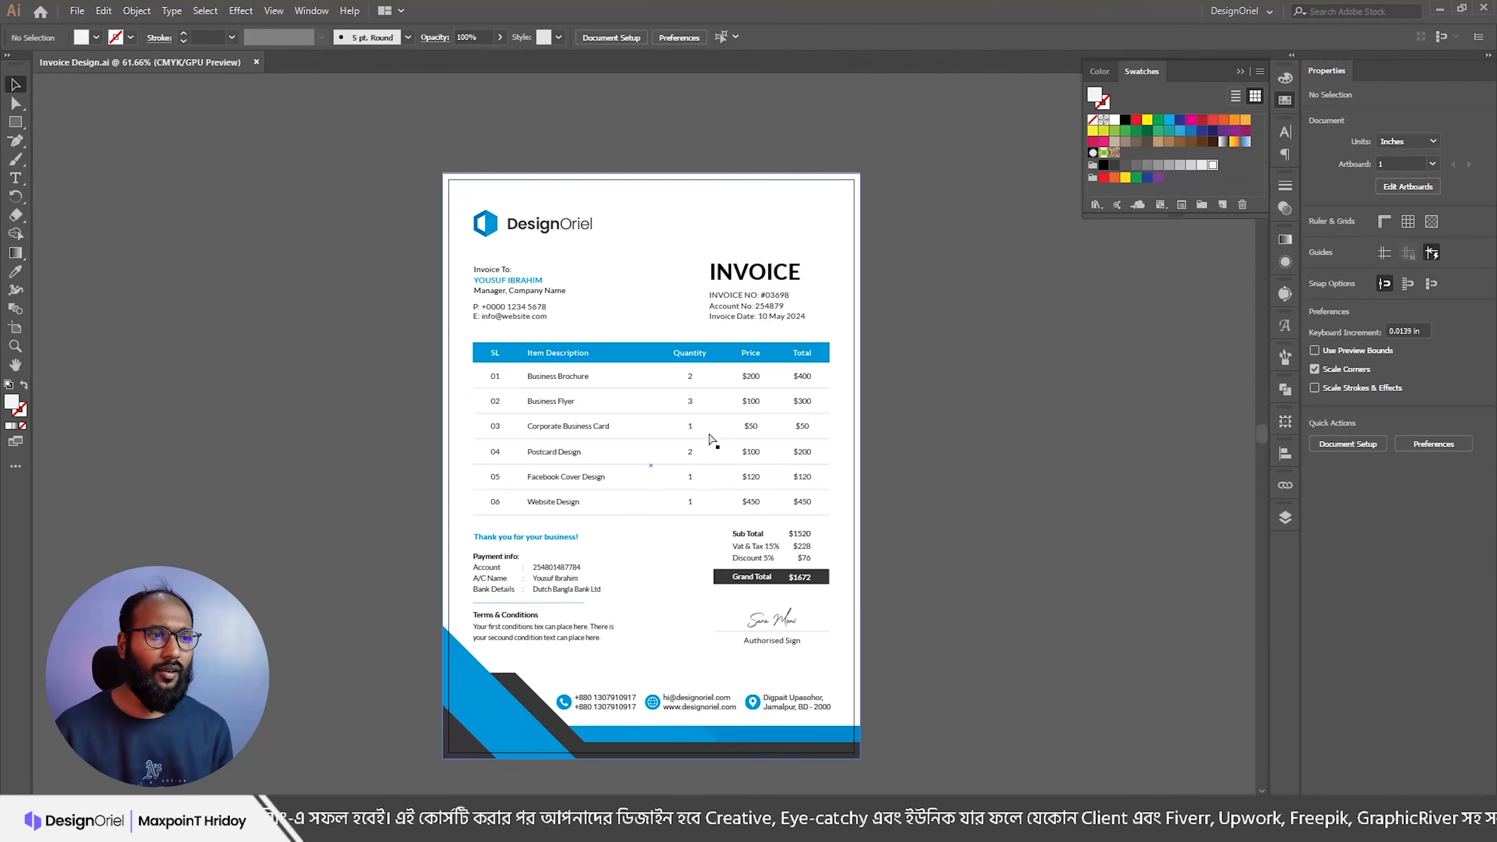
Step: Zoom into the item table, select the item description text block and delete it
scroll(580, 425, up, 3)
drag(632, 501, 630, 421)
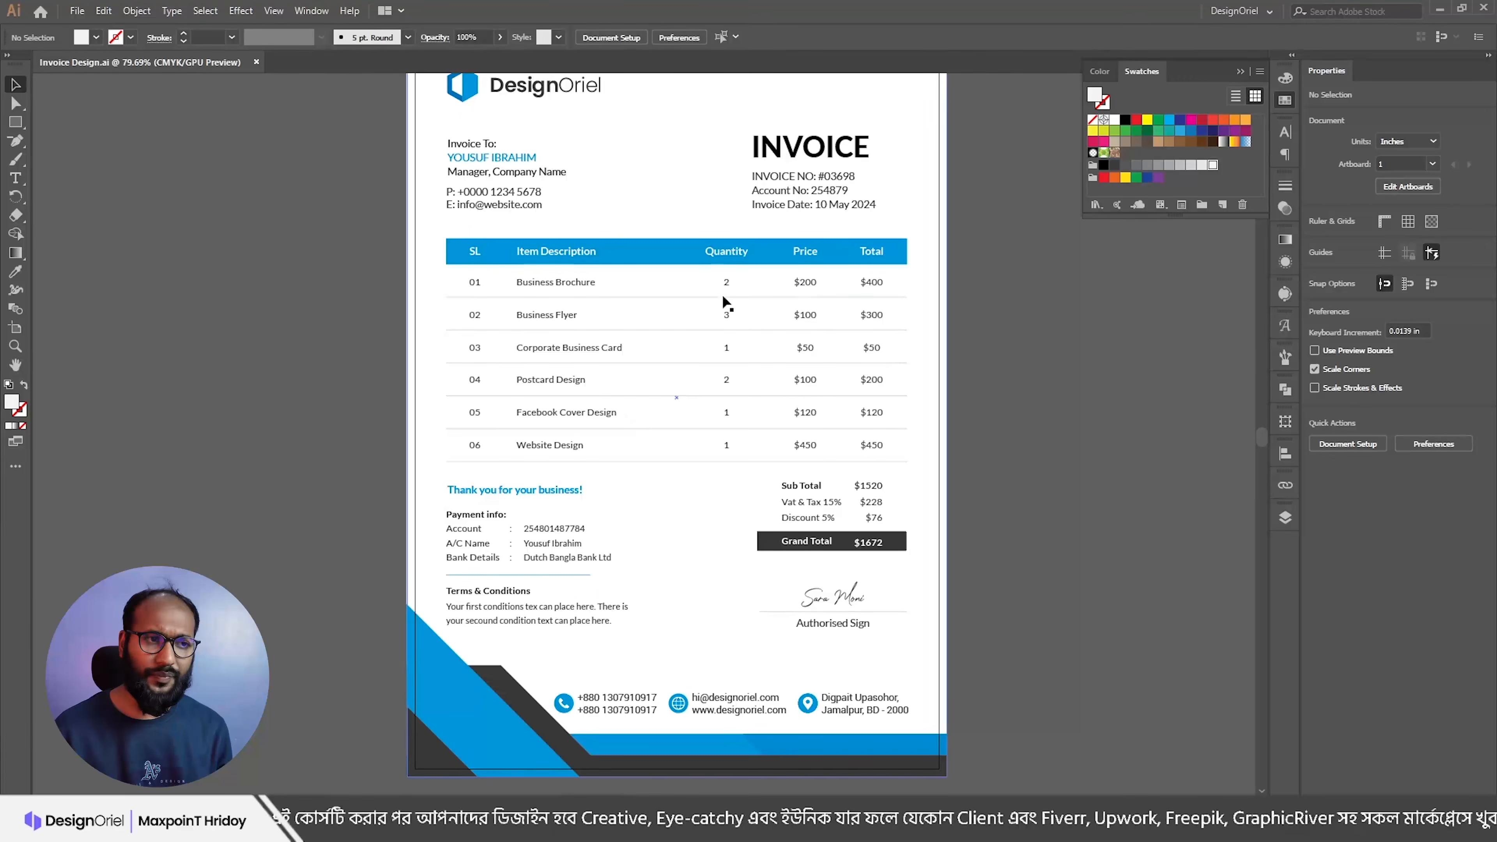
scroll(588, 294, up, 2)
key(t)
drag(522, 338, 601, 520)
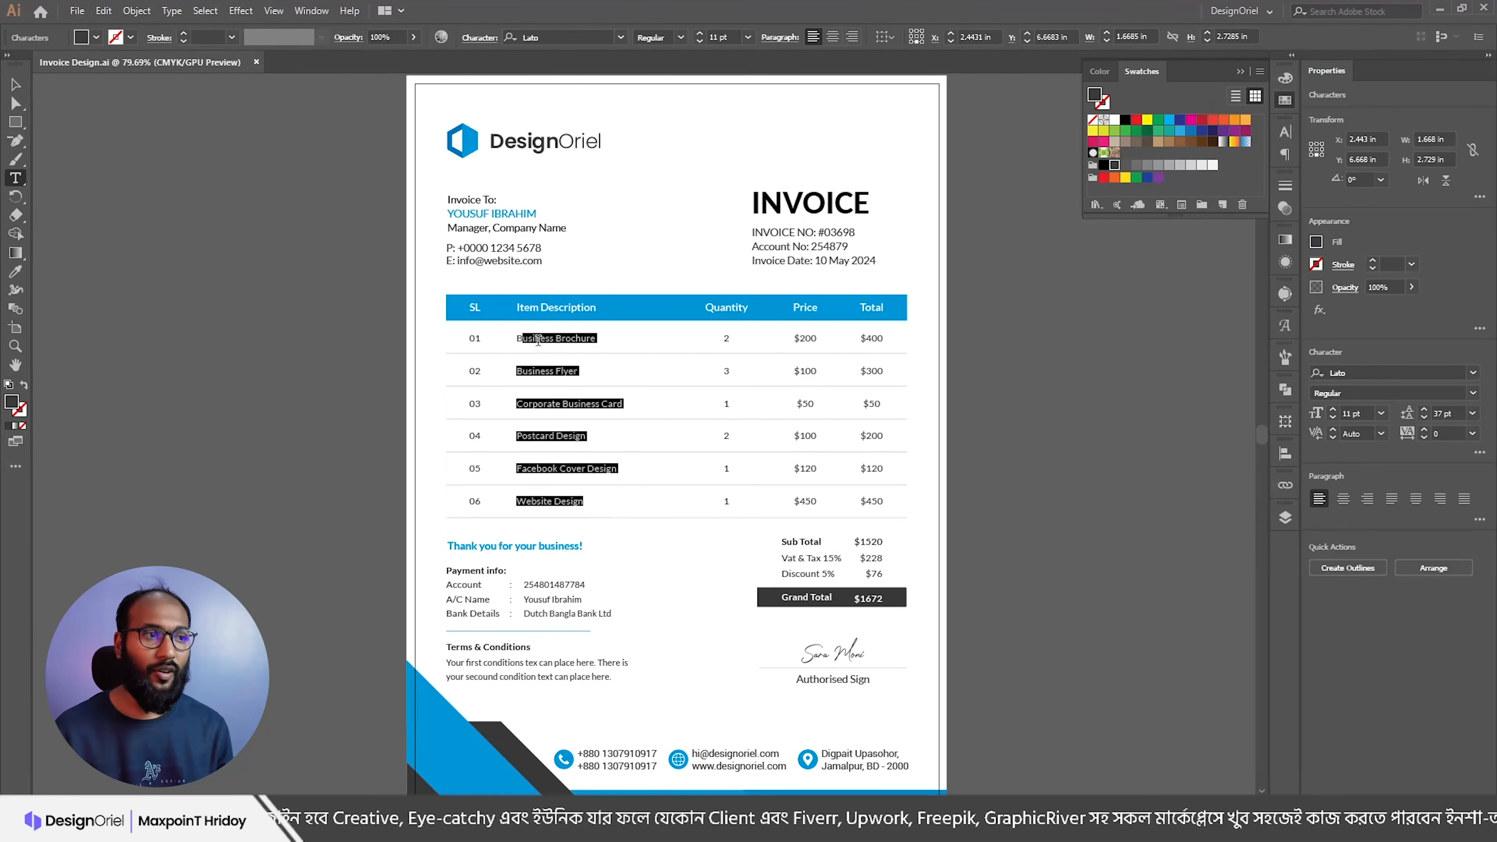
shift+click(520, 332)
click(525, 343)
drag(518, 339, 678, 546)
key(Escape)
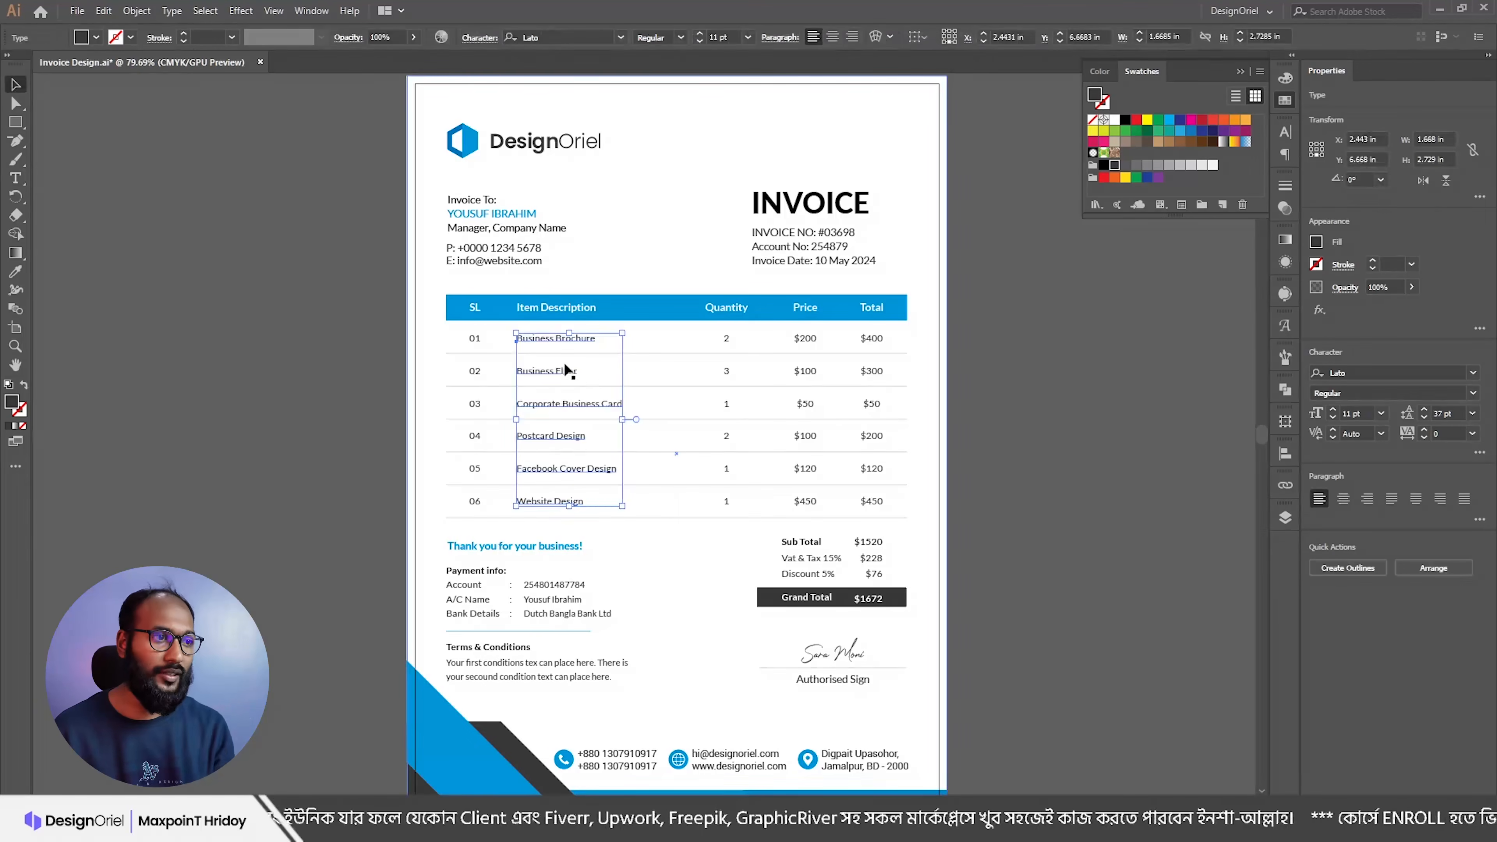
key(Delete)
Step: Select the Price, Total and invoice number values inside the group, then deselect everything
click(475, 341)
key(a)
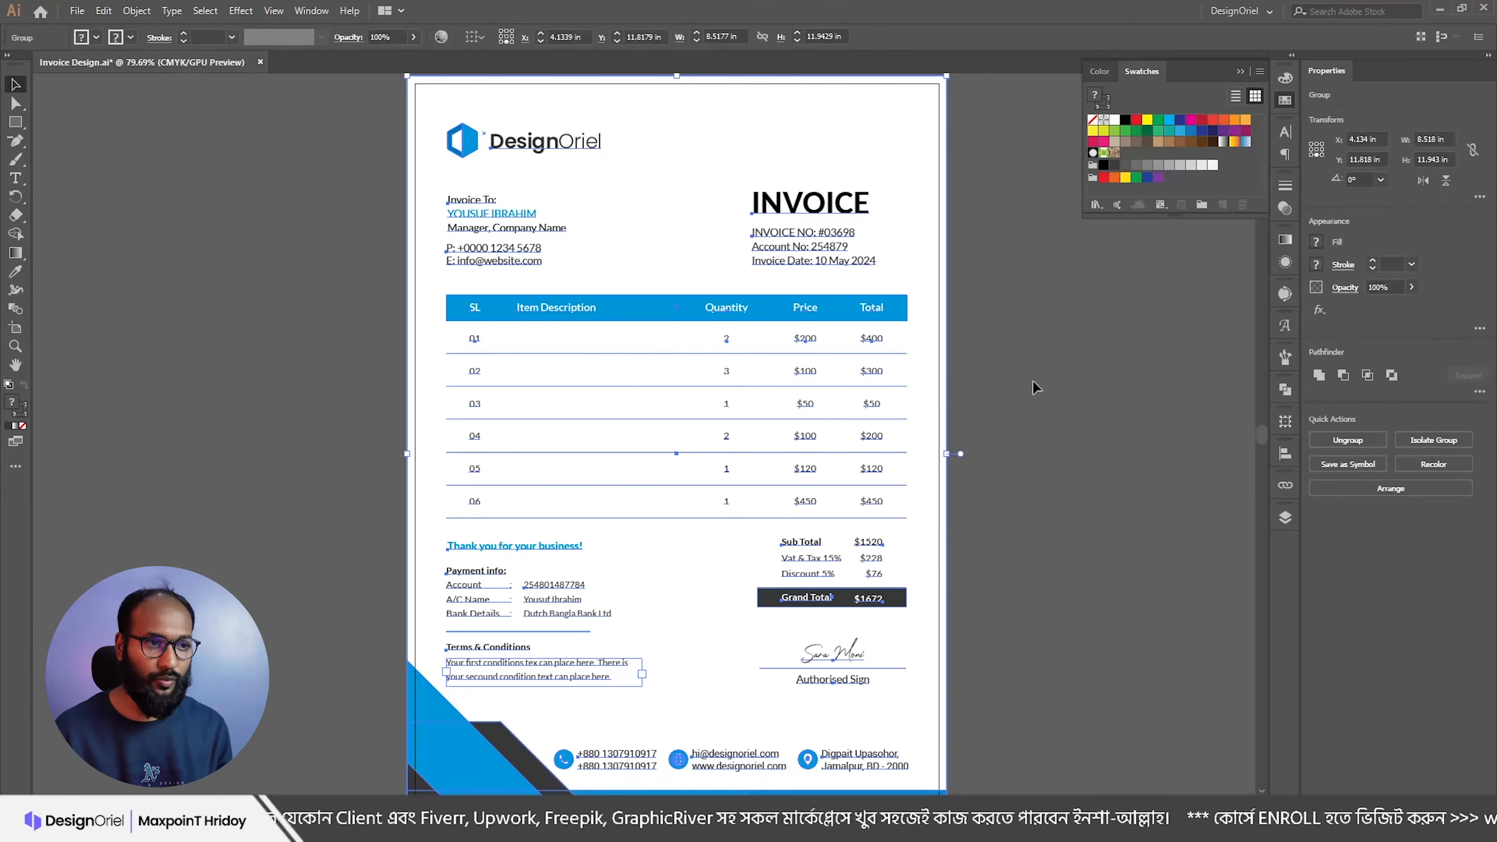
click(805, 341)
shift+click(871, 340)
shift+click(826, 247)
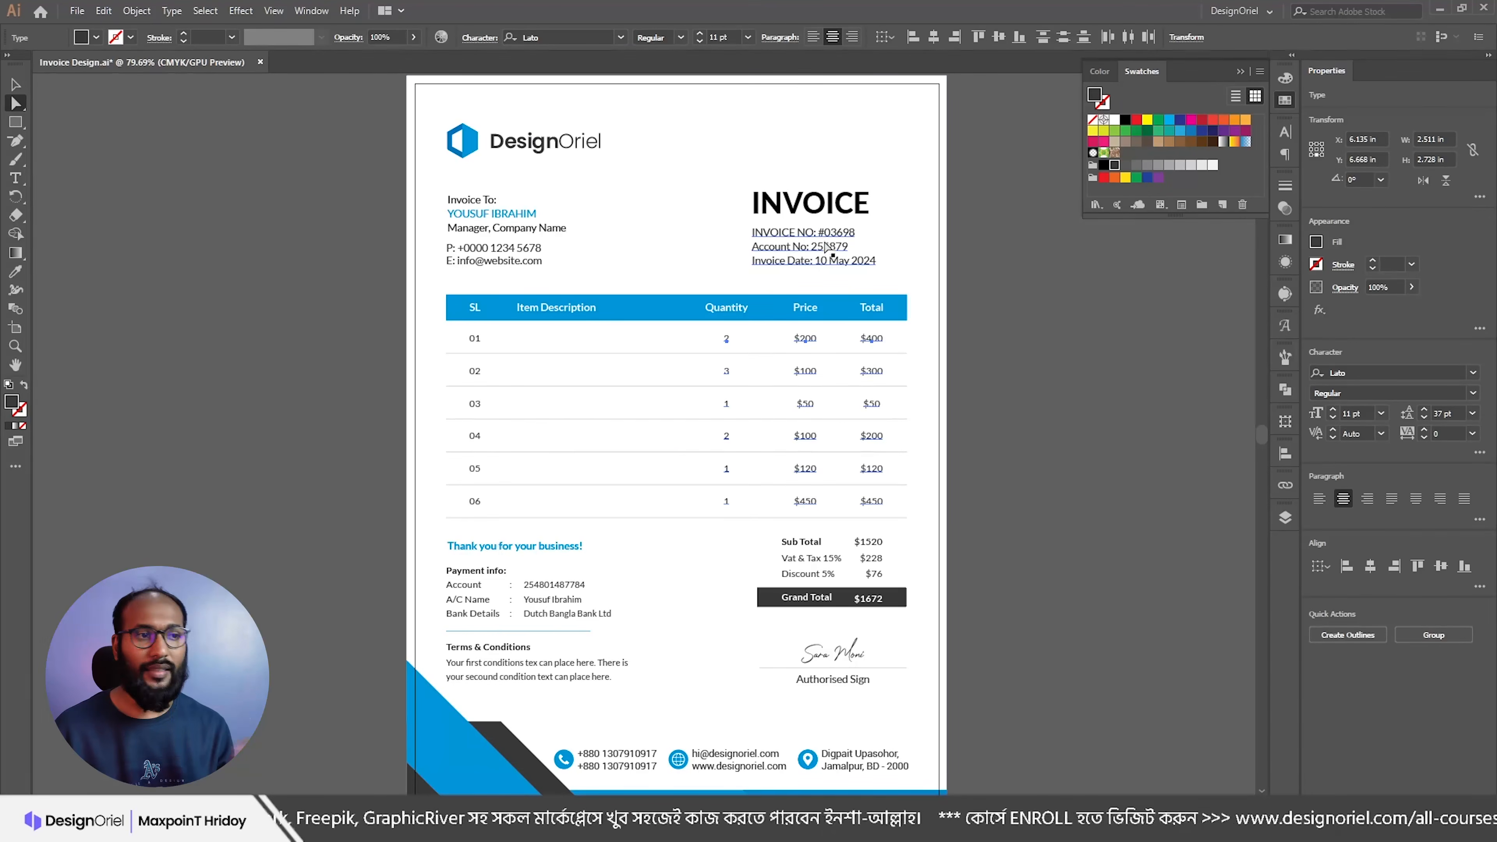
click(1000, 368)
key(v)
Step: Open the File menu for the invoice
click(77, 10)
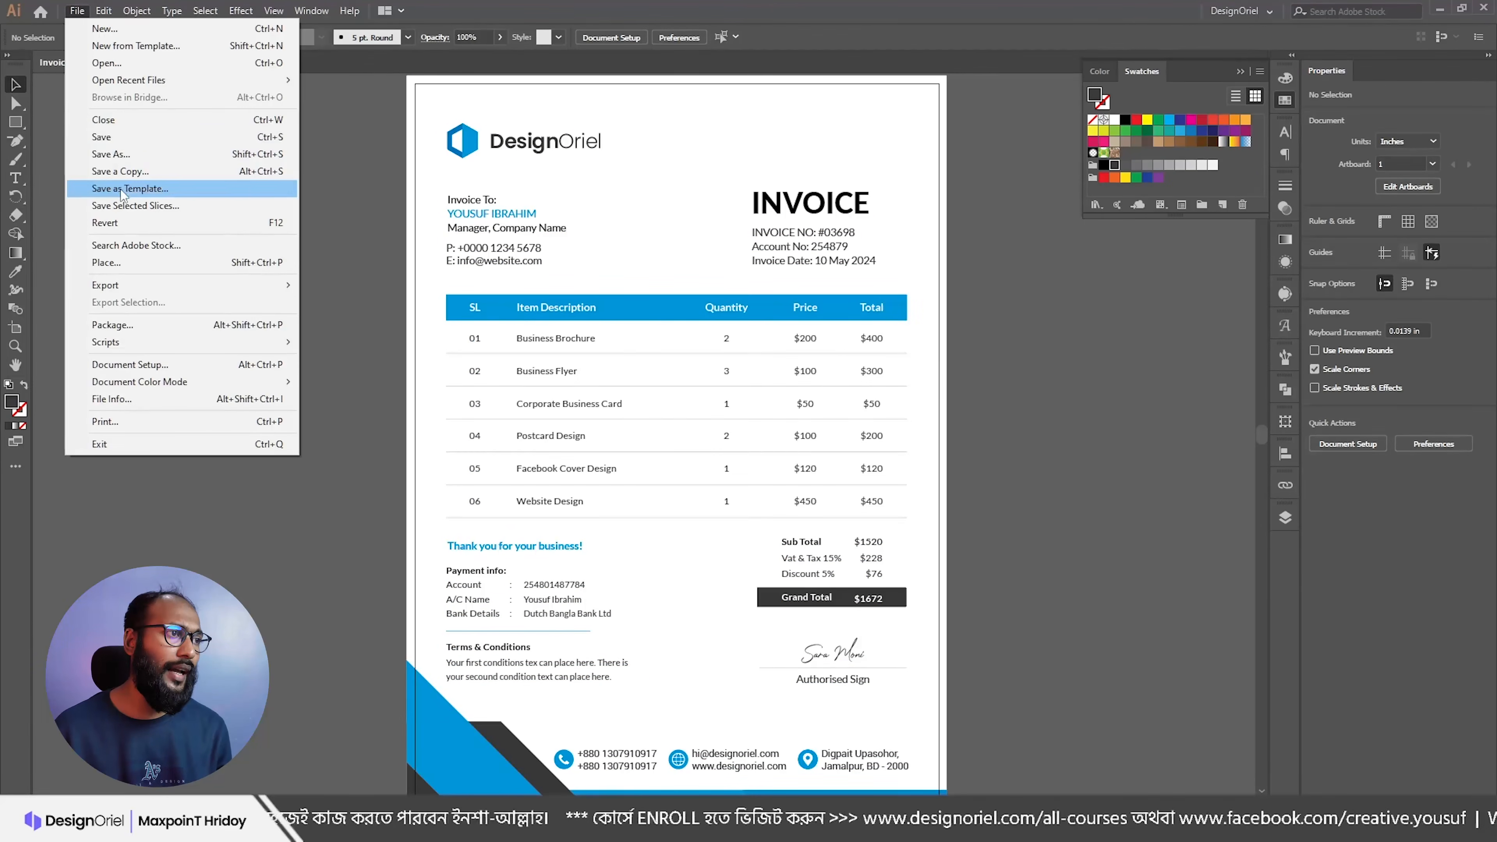
click(1014, 288)
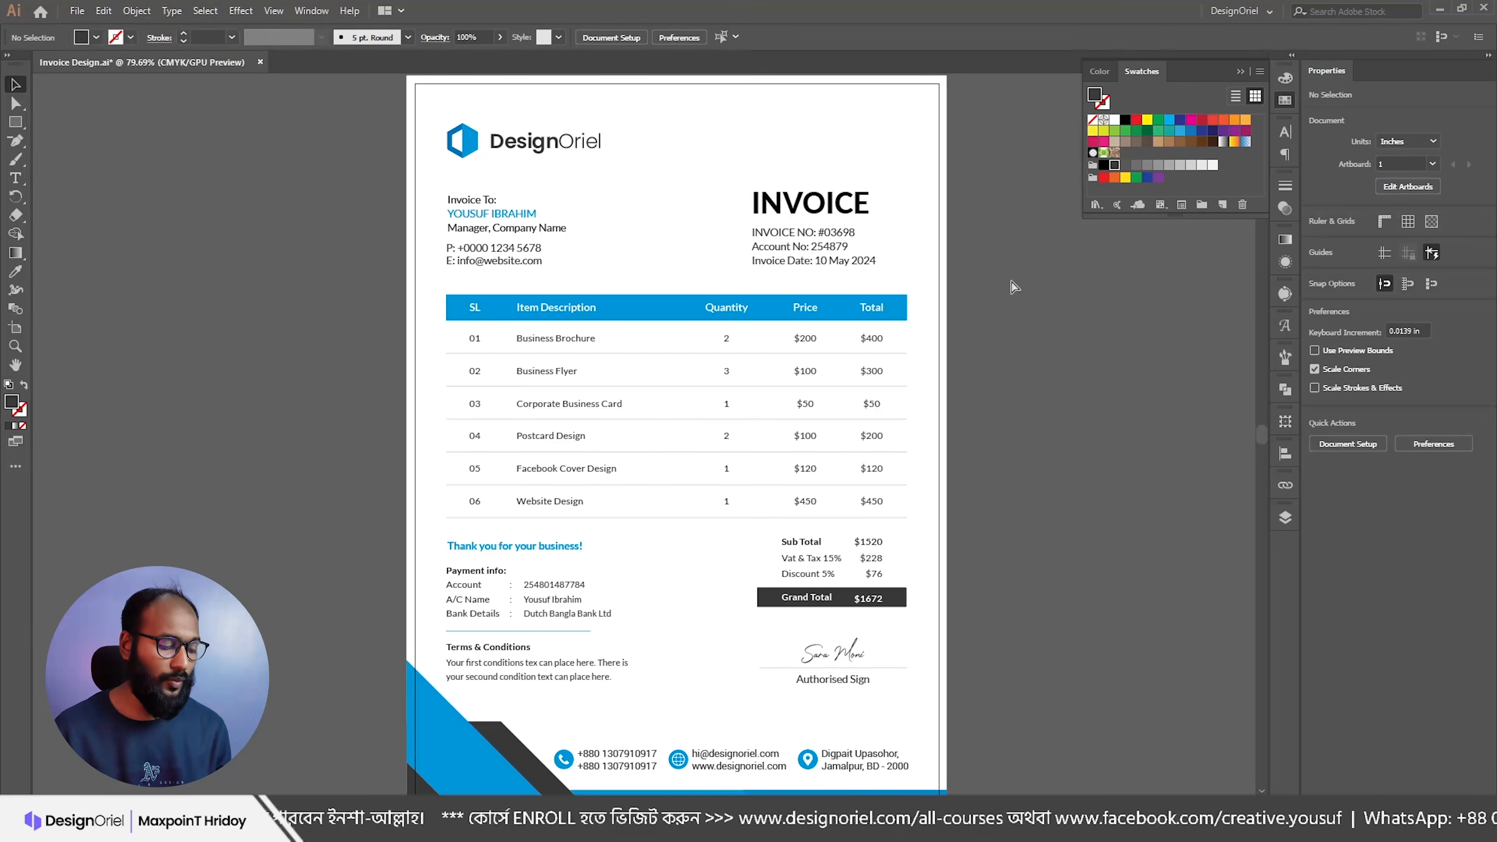
click(77, 10)
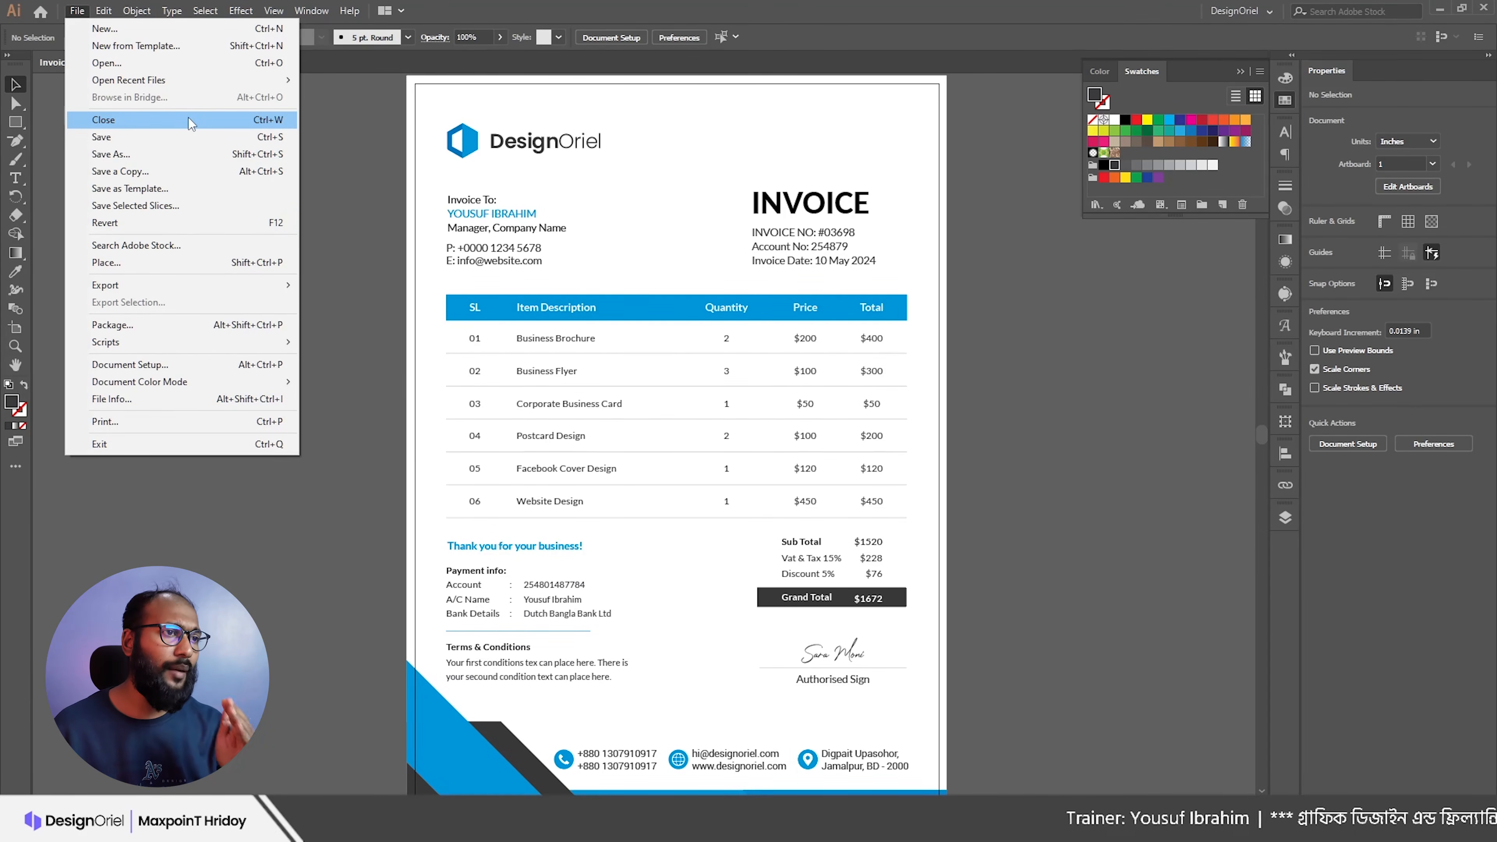
Step: Save the invoice as a new file inside a new 'Client' folder within Invoice
click(135, 155)
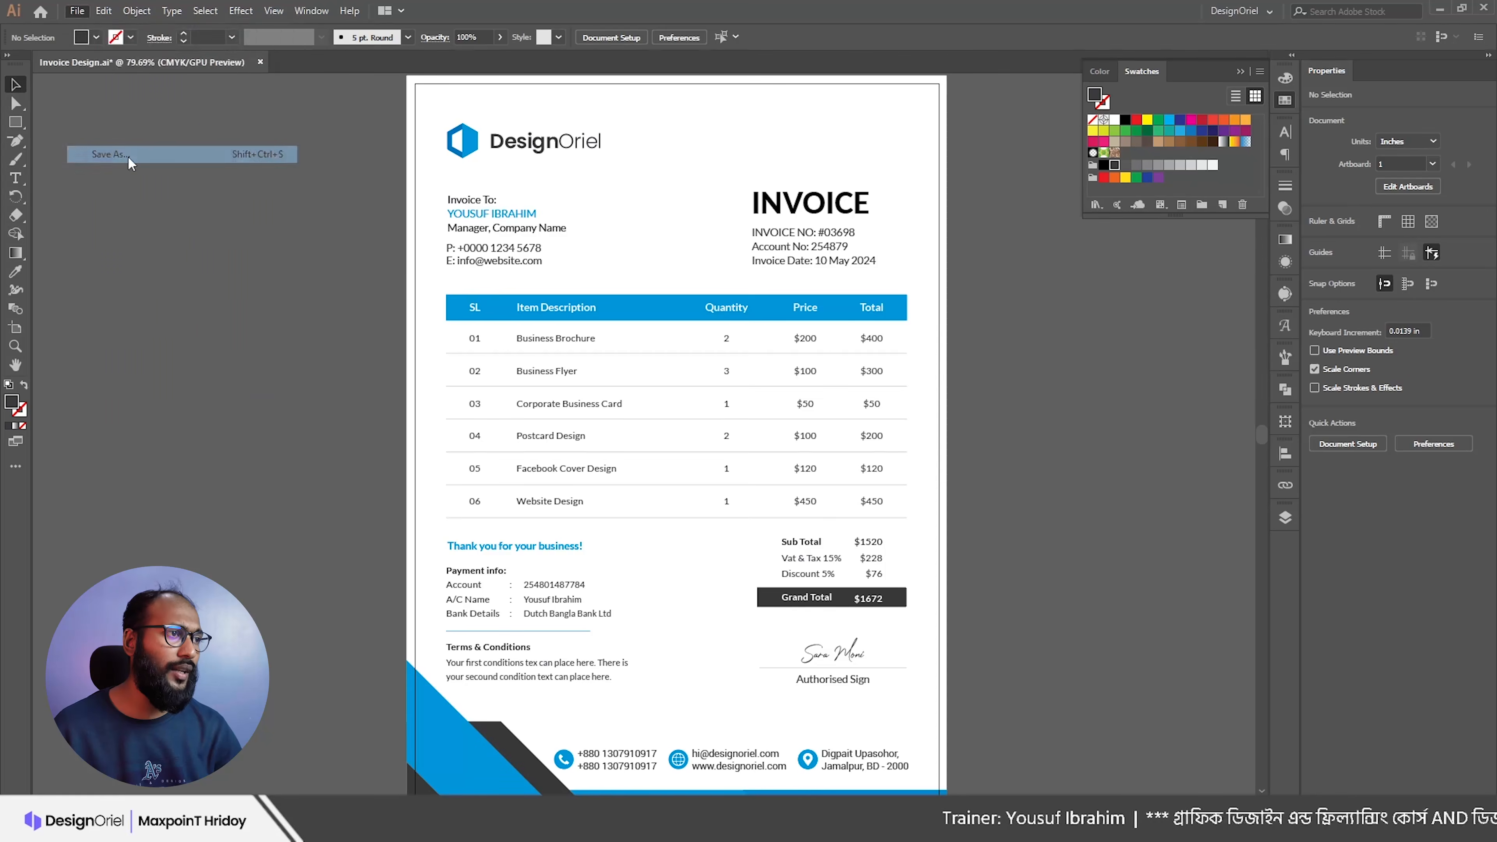
click(252, 222)
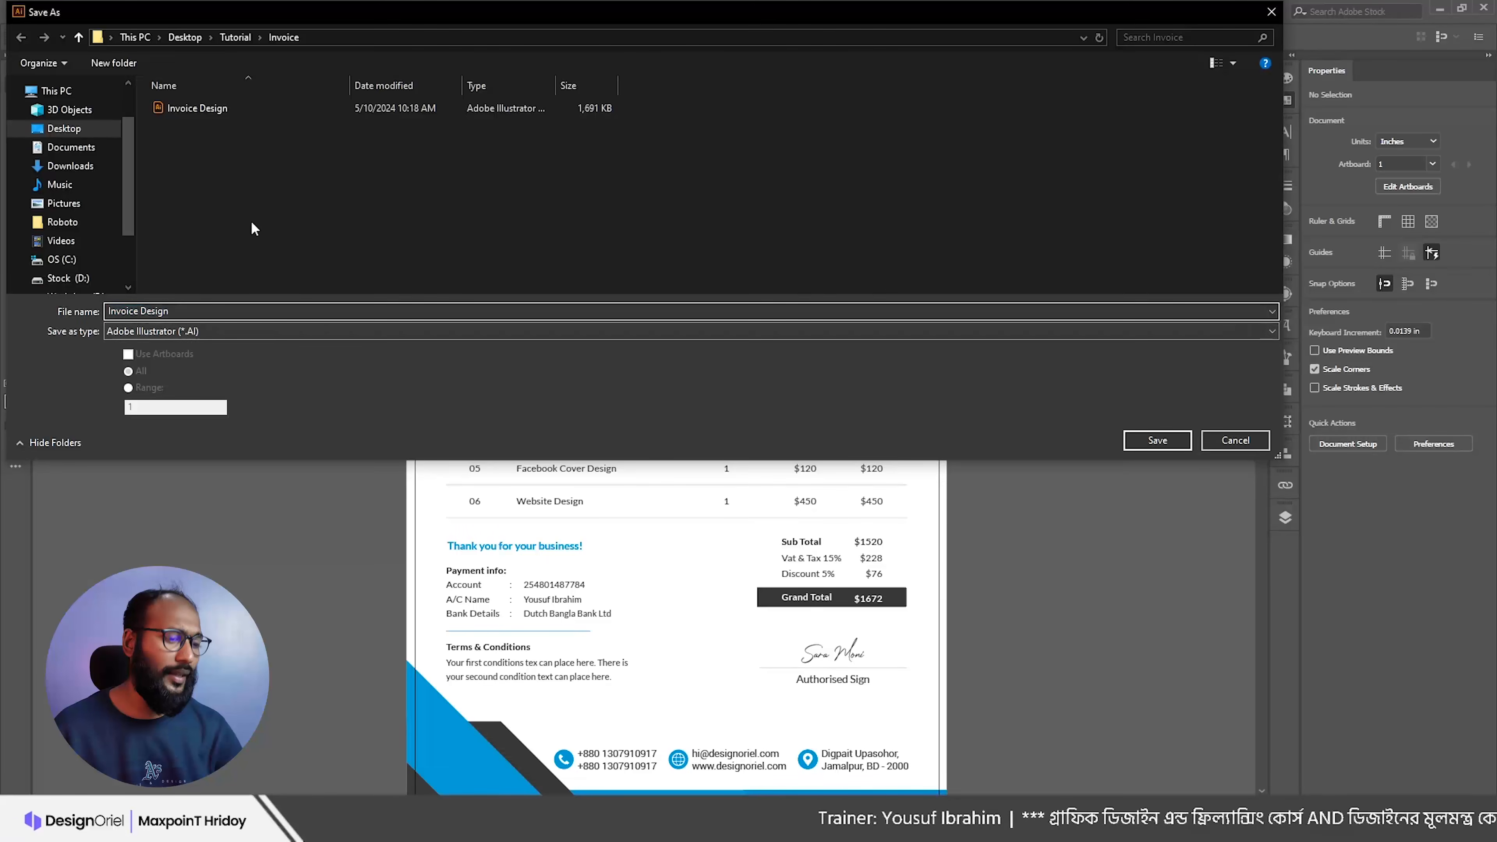
key(ctrl+shift+n)
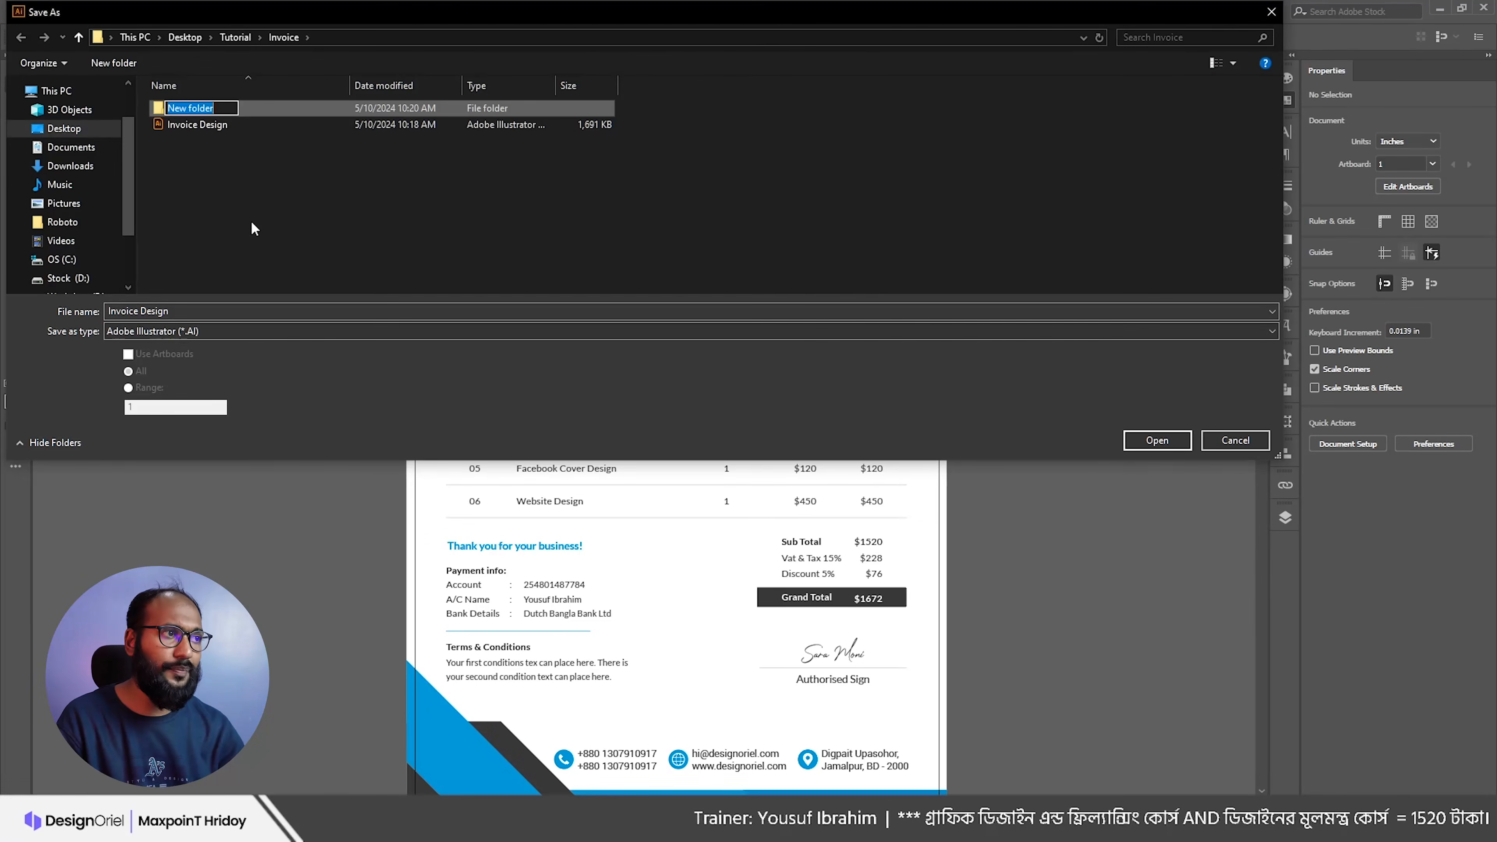
text(Client)
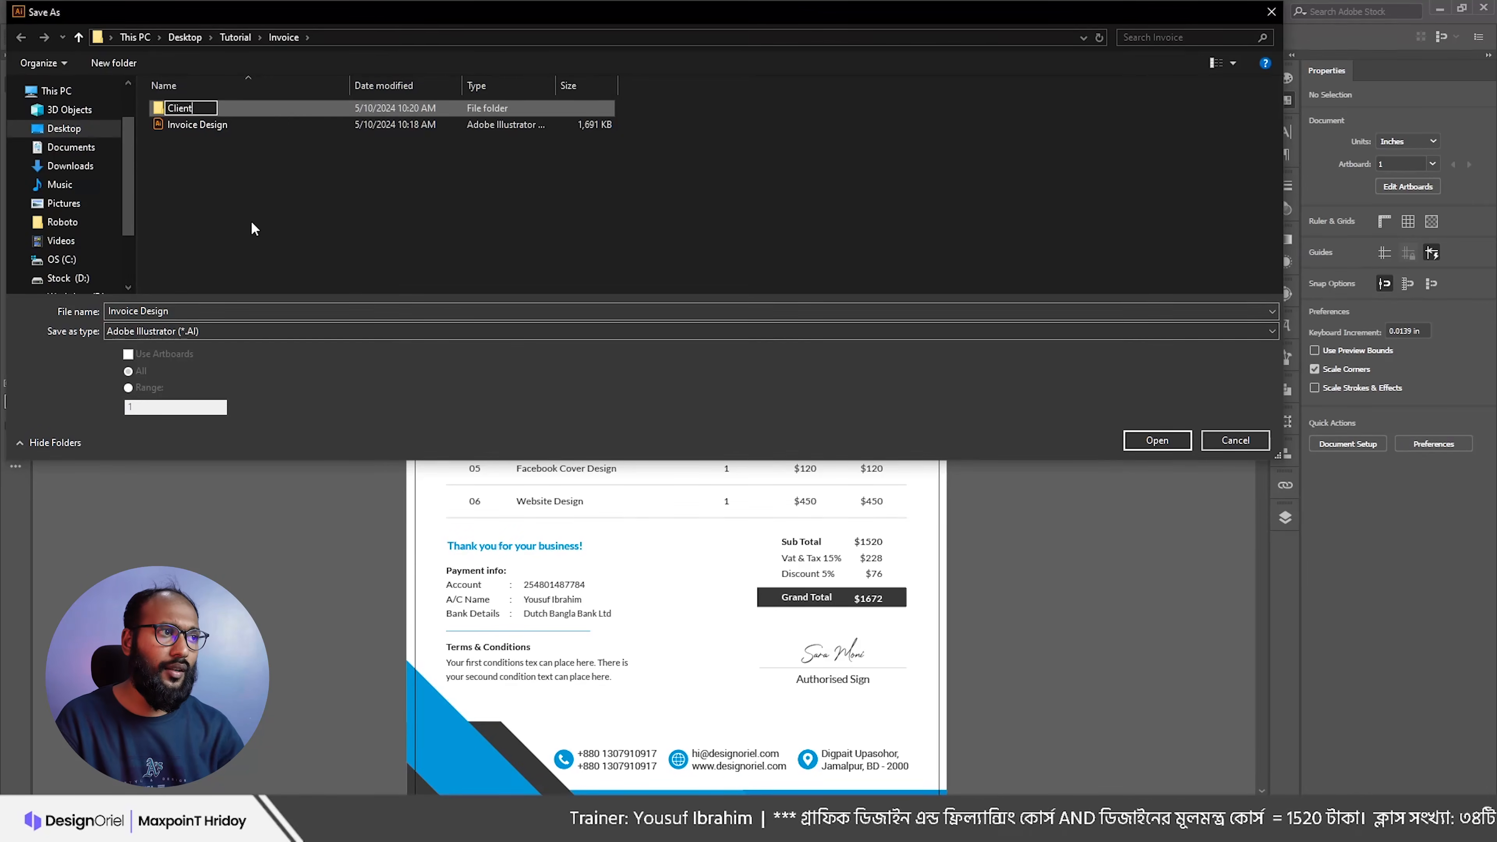
key(Return)
key(Return)
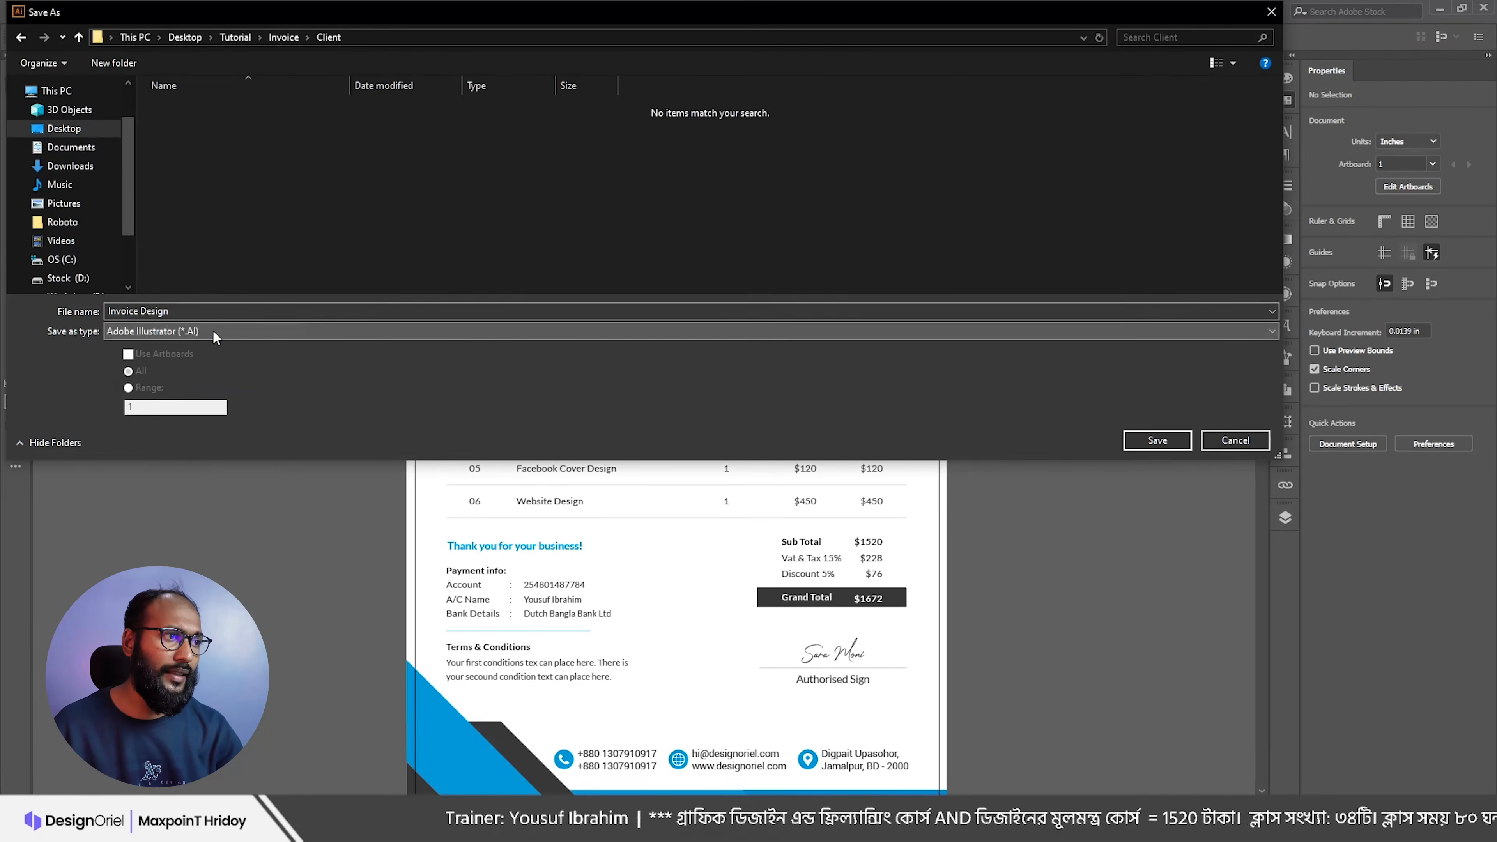
click(1157, 439)
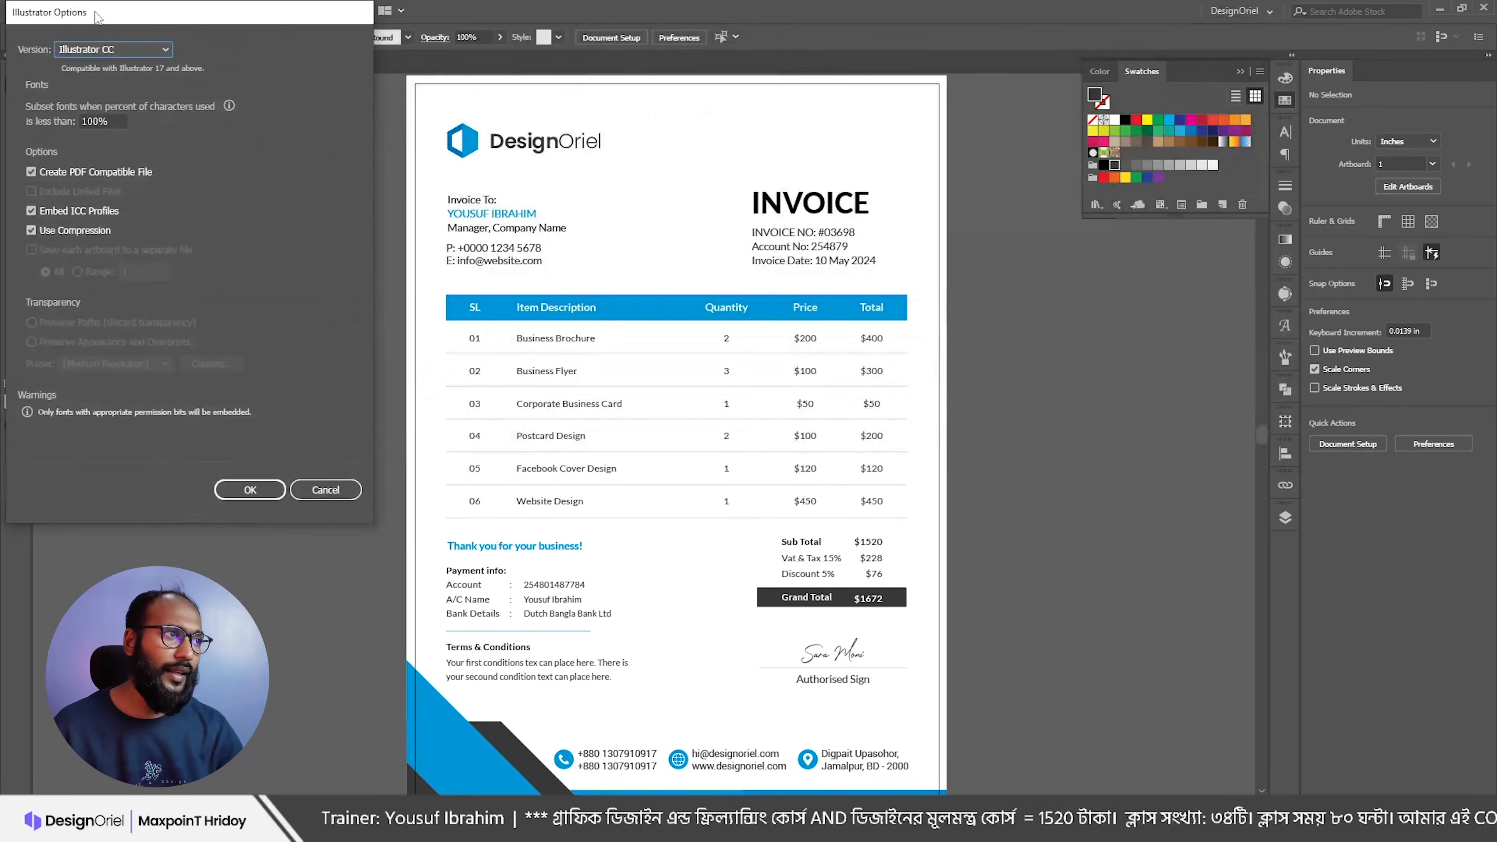
Step: Set the Illustrator Options version to Illustrator CS6 and confirm the save
click(126, 52)
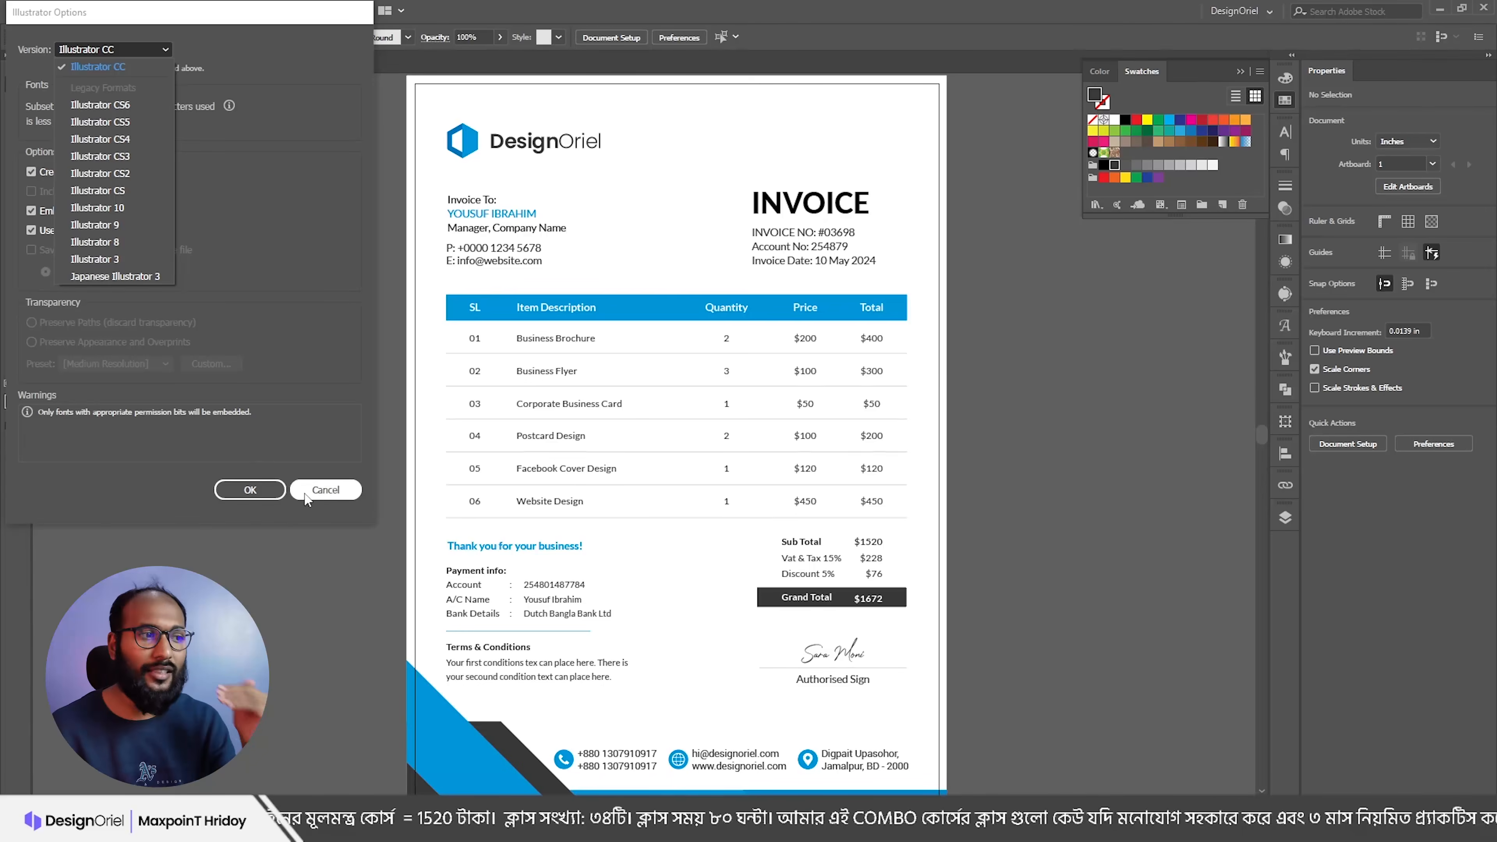
click(100, 104)
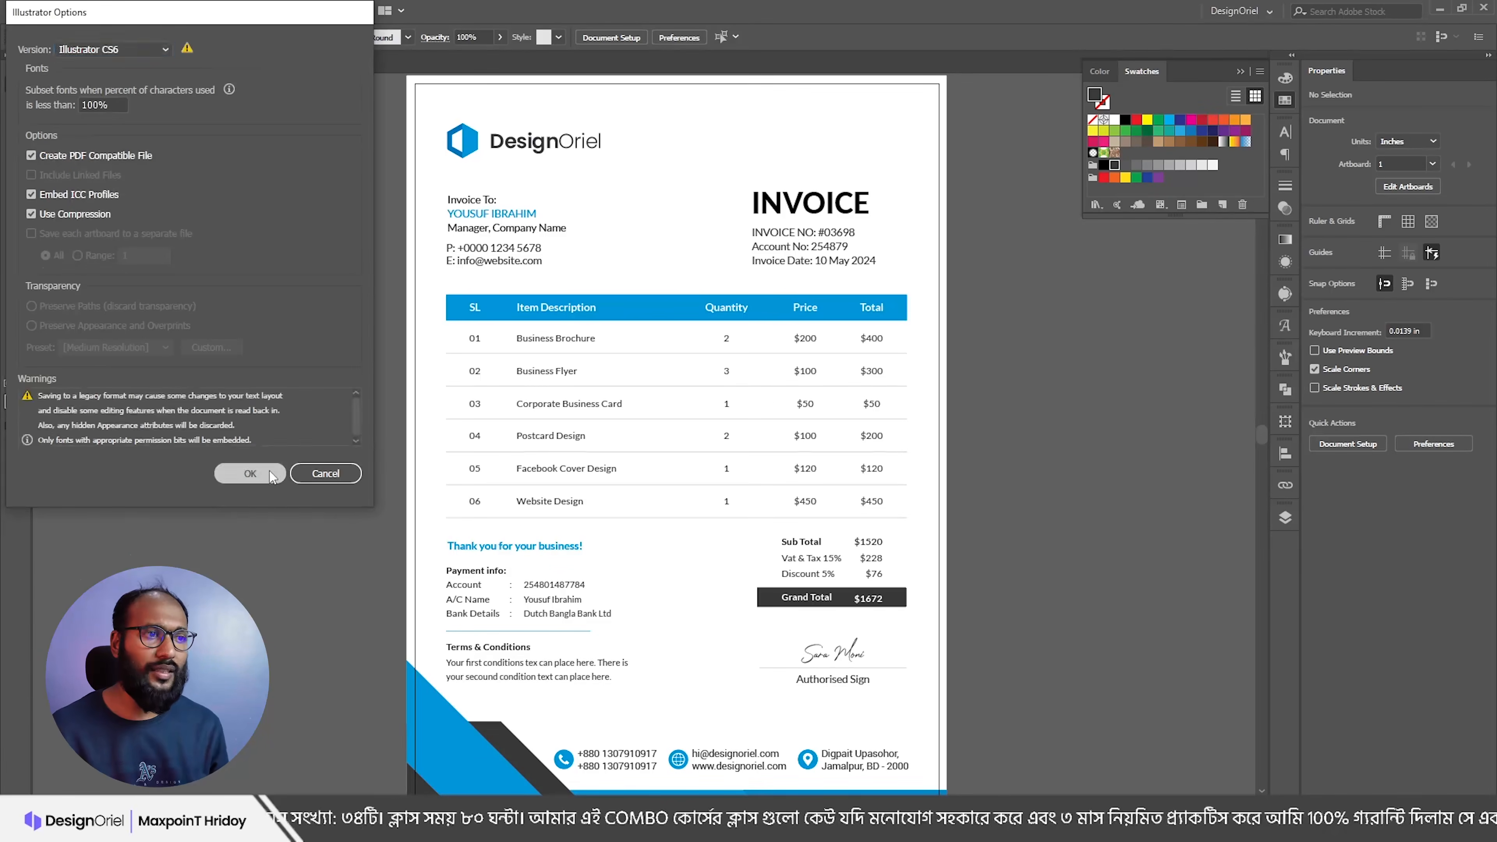
click(250, 474)
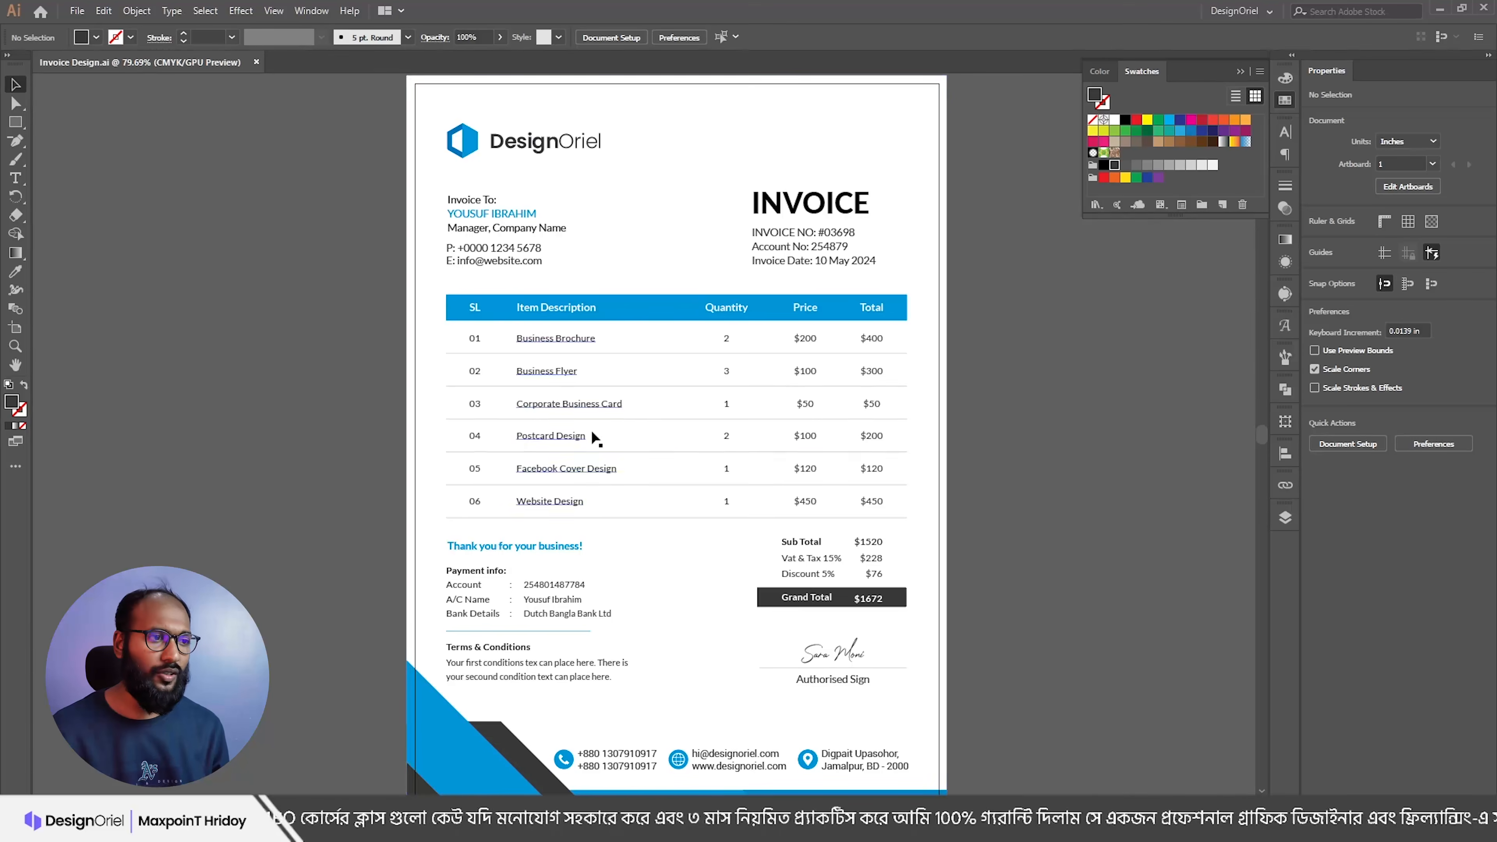
scroll(590, 429, down, 2)
scroll(429, 223, up, 4)
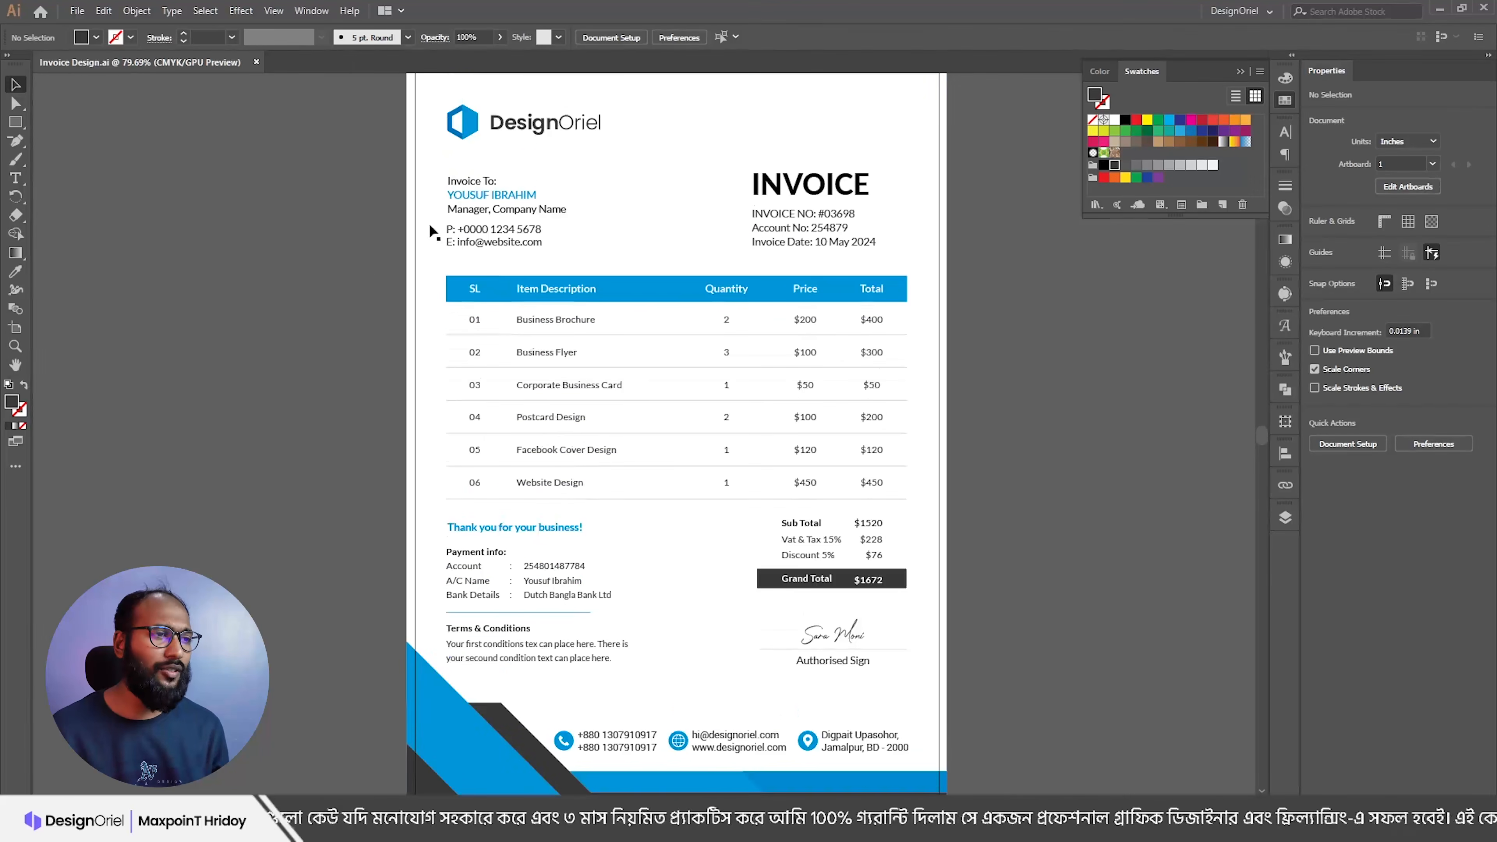